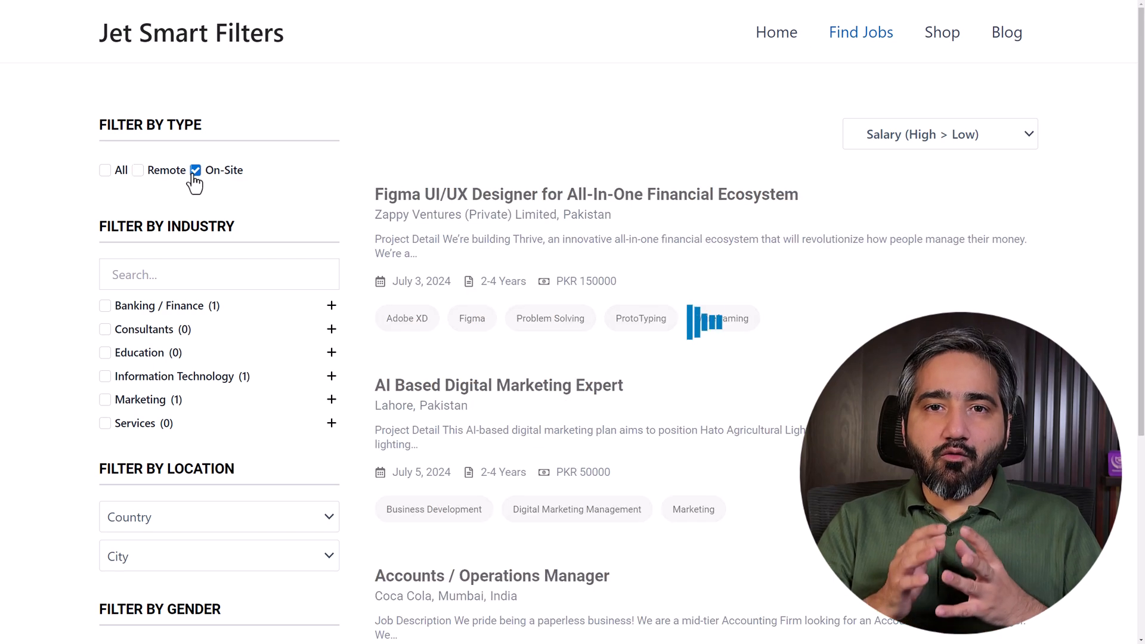
Filter the job listings by the Information Technology industry, a country and a city
{"action": "left_click", "coordinate": [105, 376]}
{"action": "left_click", "coordinate": [105, 376]}
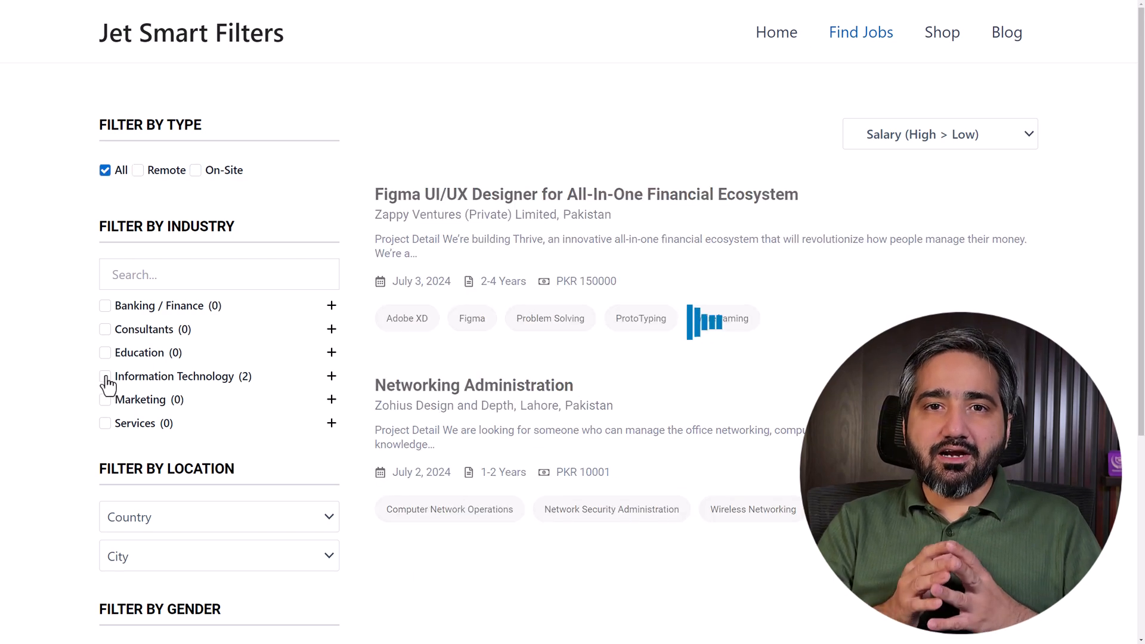
{"action": "scroll", "coordinate": [149, 418], "scroll_direction": "down", "scroll_amount": 3}
{"action": "left_click", "coordinate": [173, 383]}
{"action": "left_click", "coordinate": [172, 438]}
{"action": "left_click", "coordinate": [162, 422]}
{"action": "left_click", "coordinate": [169, 490]}
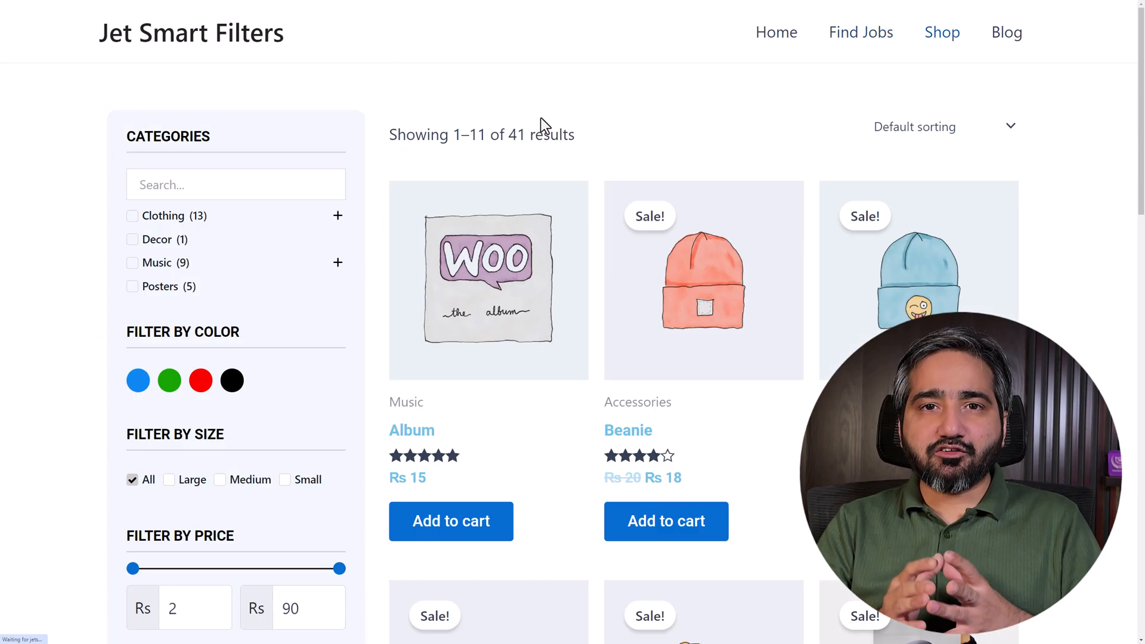
Filter the shop products by the Clothing category, its Accessories subcategory, and the colours blue and red
{"action": "scroll", "coordinate": [1129, 234], "scroll_direction": "down", "scroll_amount": 5}
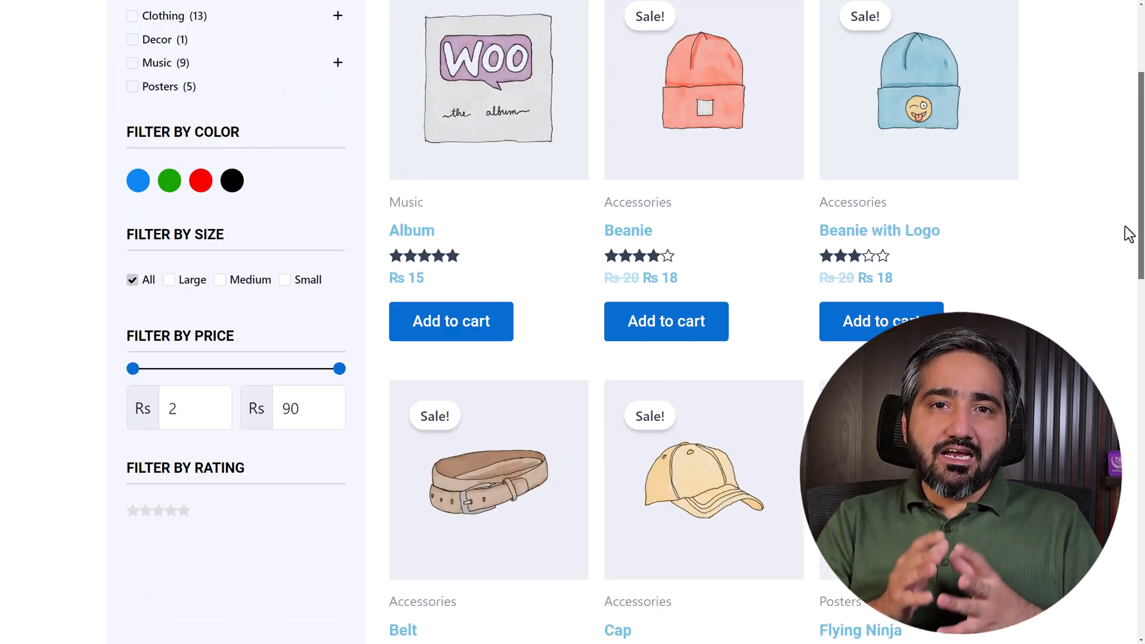
{"action": "left_click_drag", "start_coordinate": [1125, 227], "coordinate": [1126, 167]}
{"action": "left_click", "coordinate": [137, 207]}
{"action": "left_click", "coordinate": [338, 203]}
{"action": "left_click", "coordinate": [181, 229]}
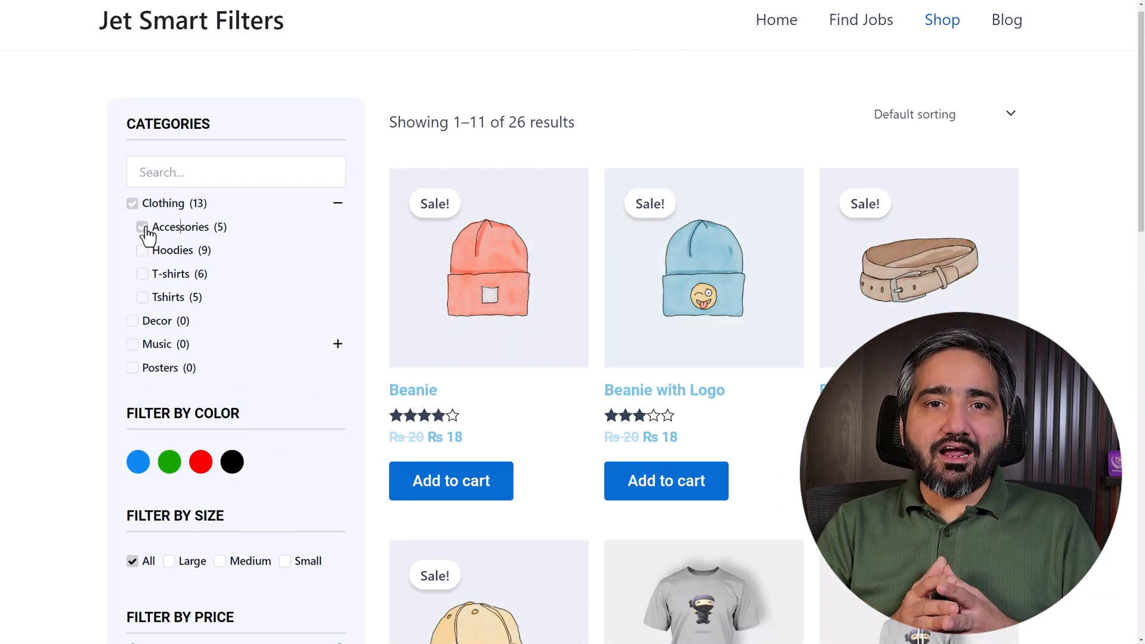
{"action": "left_click", "coordinate": [142, 469]}
Narrow the shop products to size Medium, limit the maximum price to Rs 66, and raise the minimum price
{"action": "scroll", "coordinate": [243, 434], "scroll_direction": "down", "scroll_amount": 3}
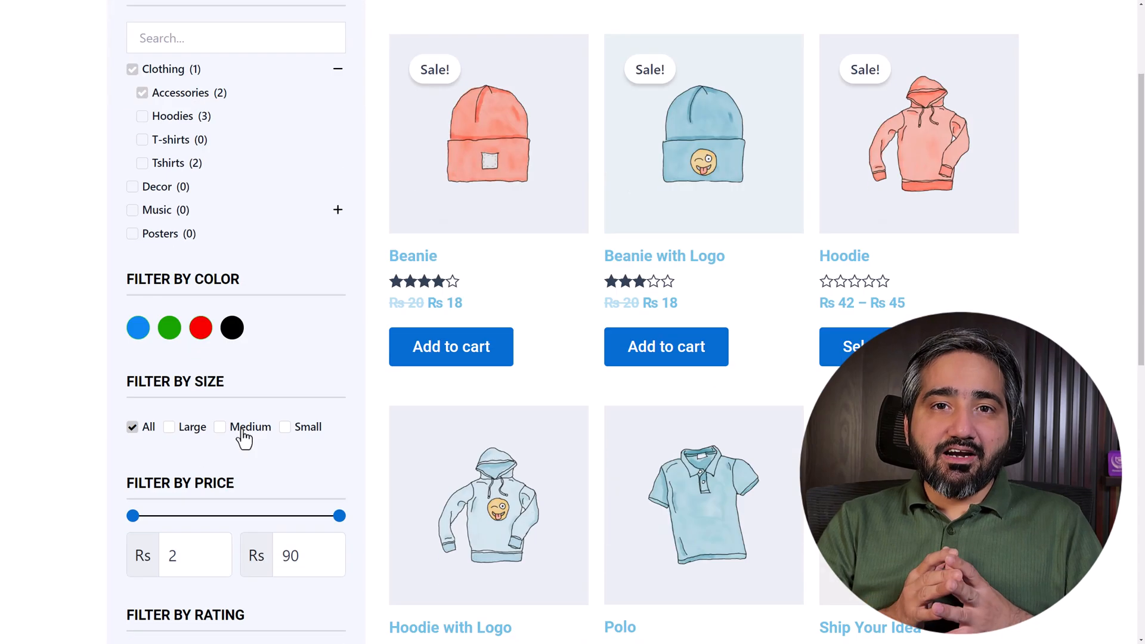
{"action": "left_click", "coordinate": [242, 431]}
{"action": "scroll", "coordinate": [337, 399], "scroll_direction": "down", "scroll_amount": 3}
{"action": "left_click_drag", "start_coordinate": [338, 385], "coordinate": [282, 385]}
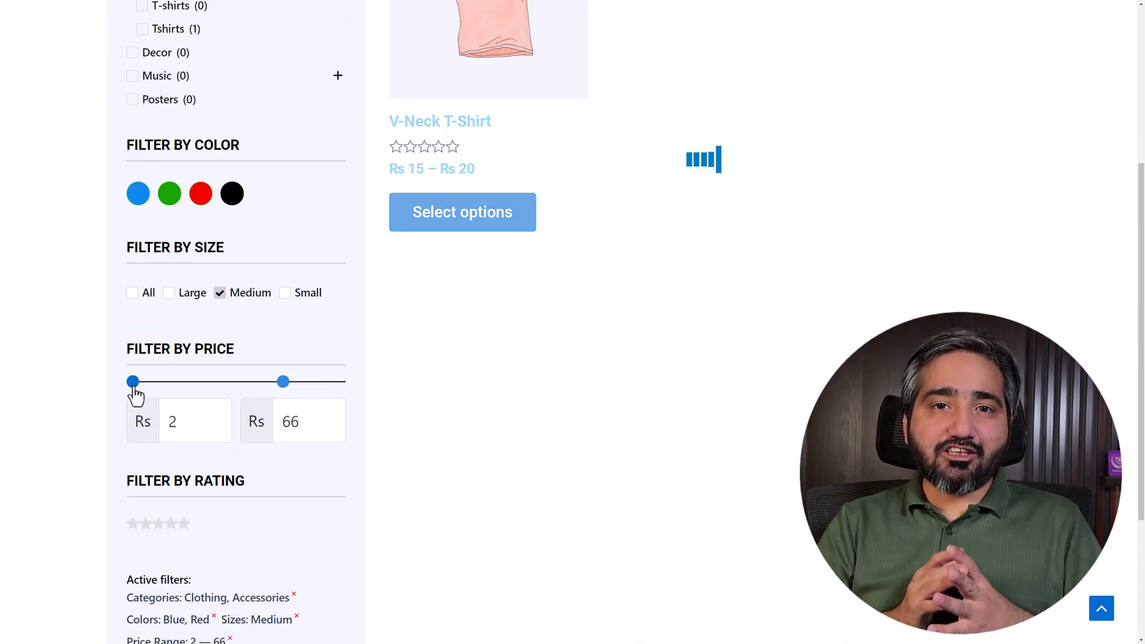
{"action": "left_click_drag", "start_coordinate": [134, 385], "coordinate": [154, 388]}
{"action": "left_click", "coordinate": [236, 557]}
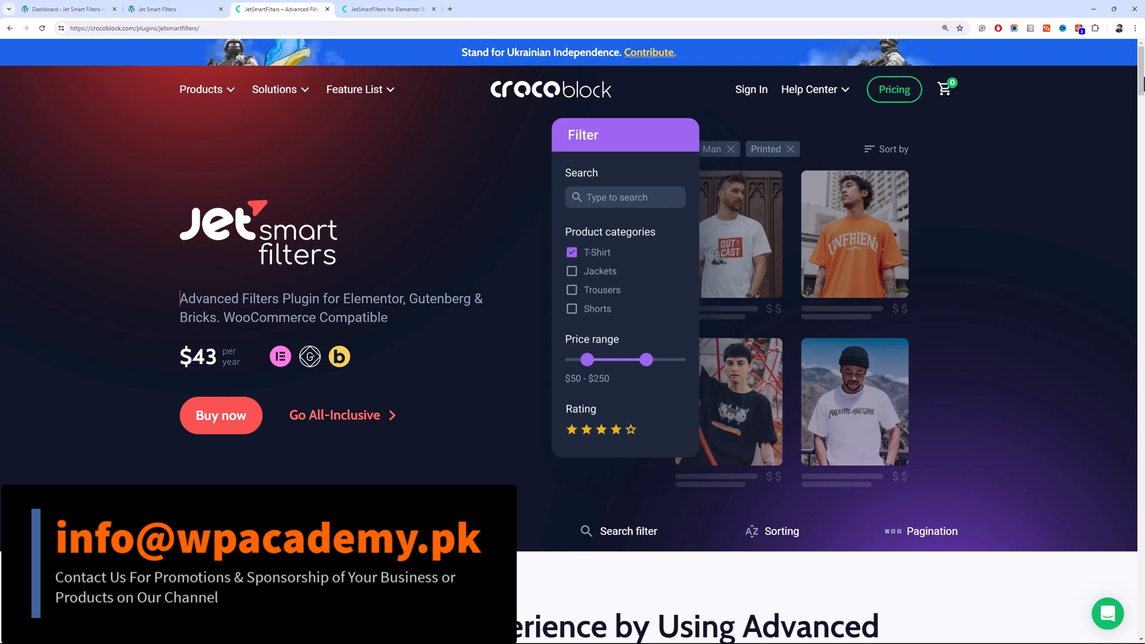
Review the JetSmartFilters product page, covering its features, demos, supported plugins and builders, testimonials and subscription options
{"action": "scroll", "coordinate": [180, 298], "scroll_direction": "down", "scroll_amount": 2}
{"action": "scroll", "coordinate": [179, 298], "scroll_direction": "up", "scroll_amount": 2}
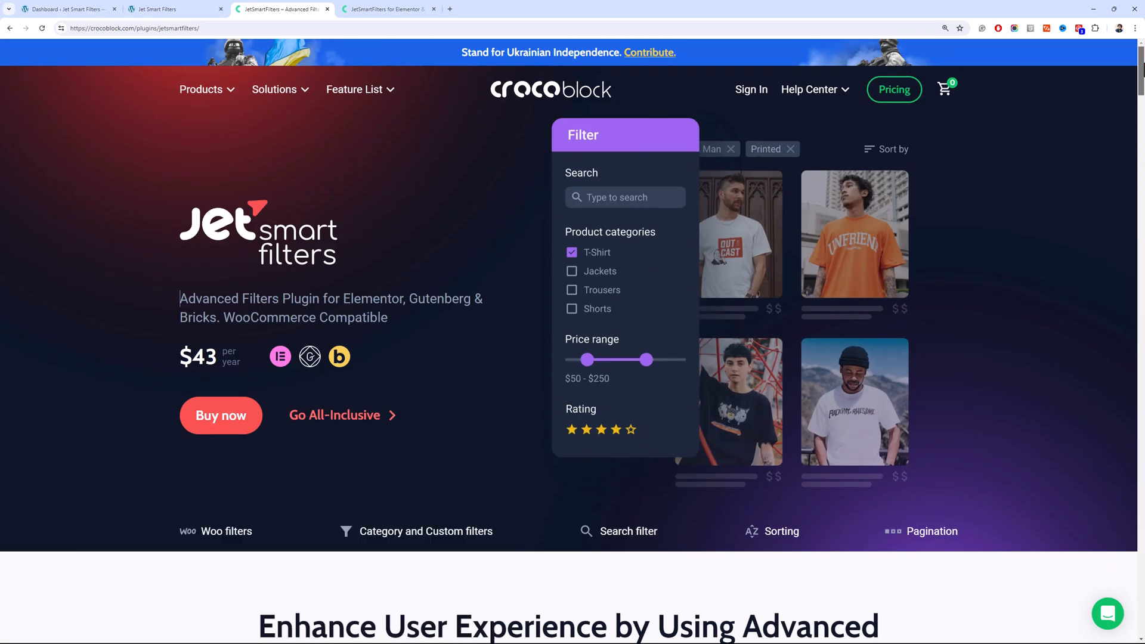
{"action": "left_click_drag", "start_coordinate": [1142, 83], "coordinate": [1139, 263]}
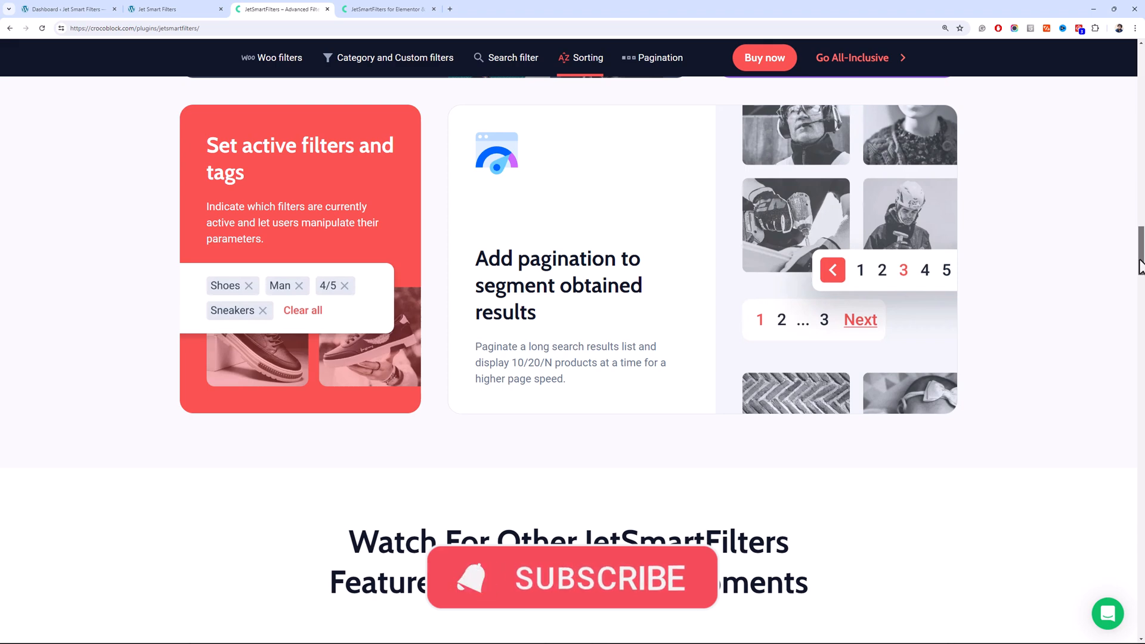
{"action": "left_click_drag", "start_coordinate": [1140, 265], "coordinate": [1142, 301]}
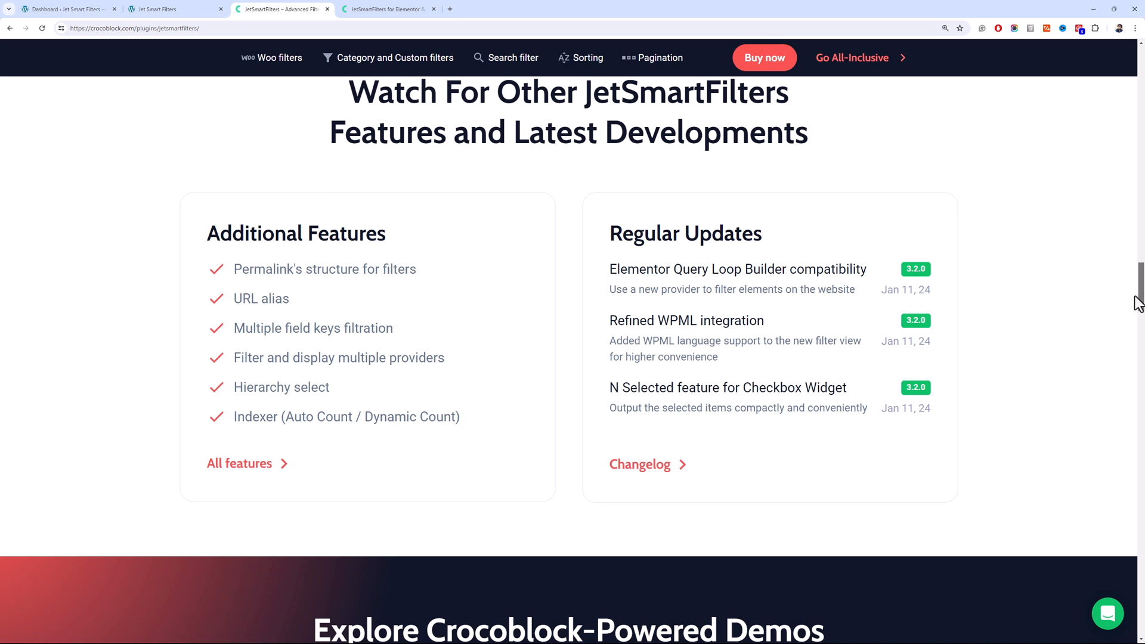
{"action": "left_click_drag", "start_coordinate": [1138, 303], "coordinate": [1141, 336]}
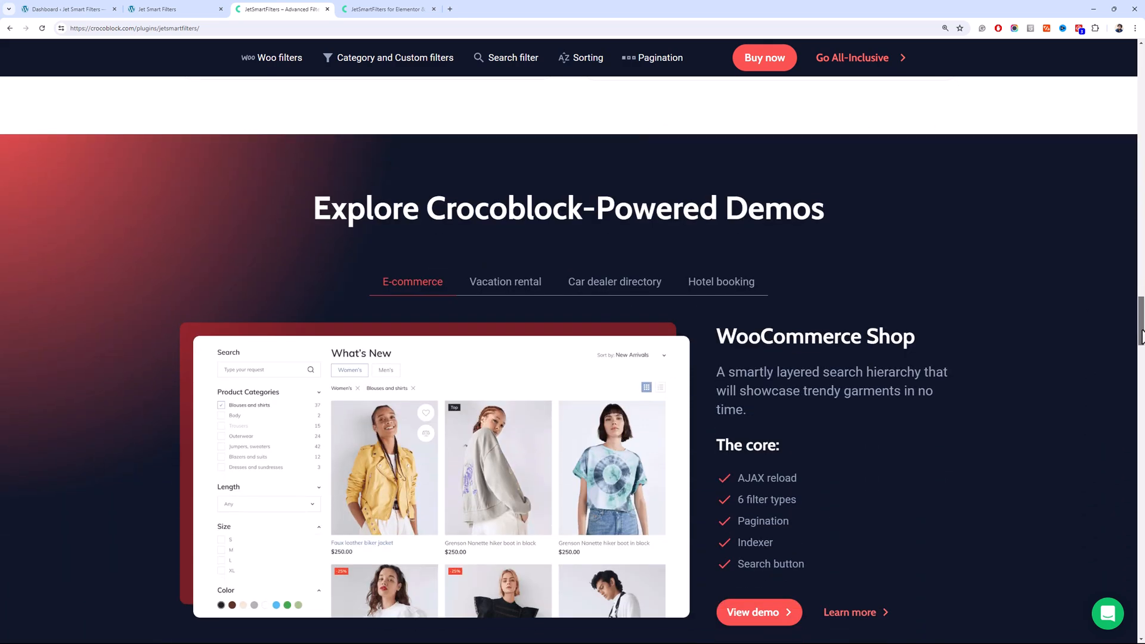
{"action": "left_click_drag", "start_coordinate": [1142, 330], "coordinate": [1142, 358]}
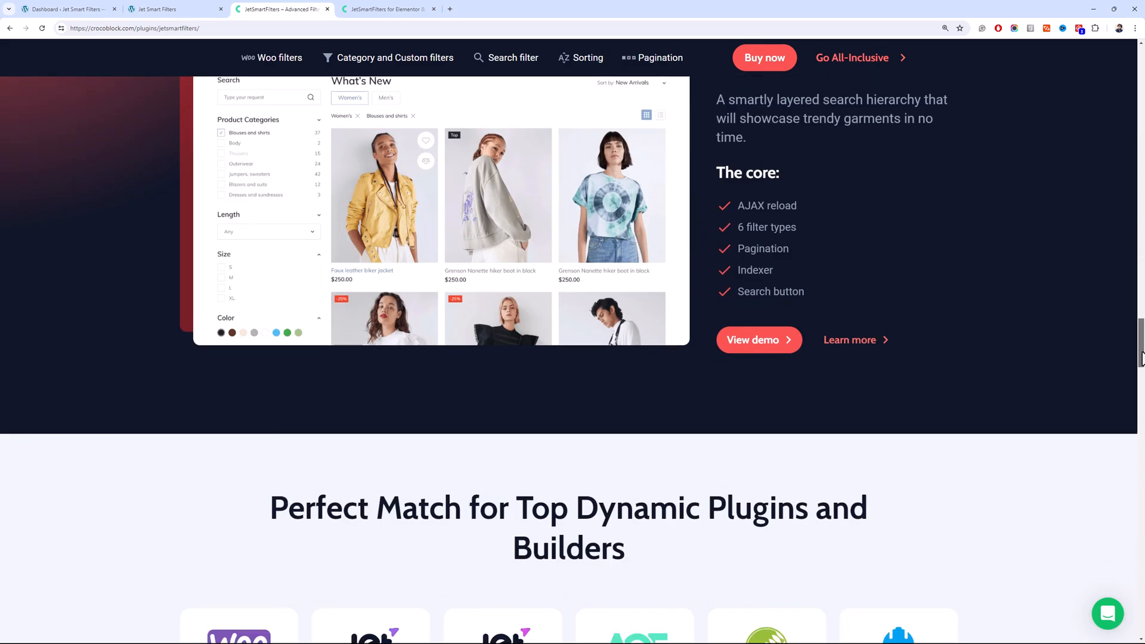
{"action": "left_click_drag", "start_coordinate": [1142, 358], "coordinate": [1141, 389]}
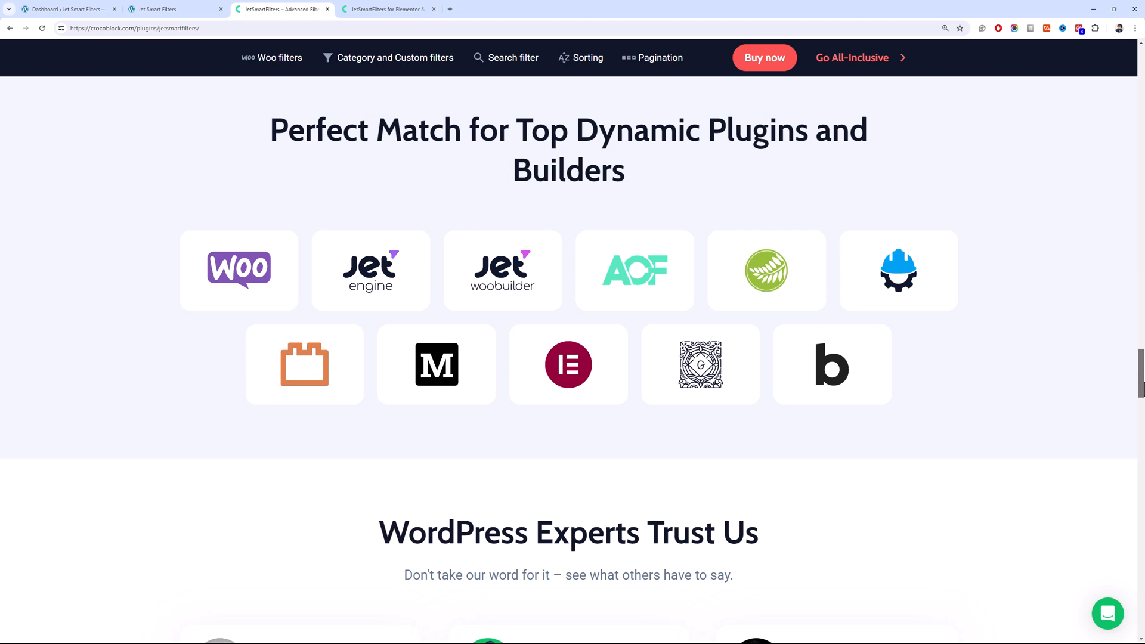
{"action": "left_click_drag", "start_coordinate": [1141, 389], "coordinate": [1140, 387]}
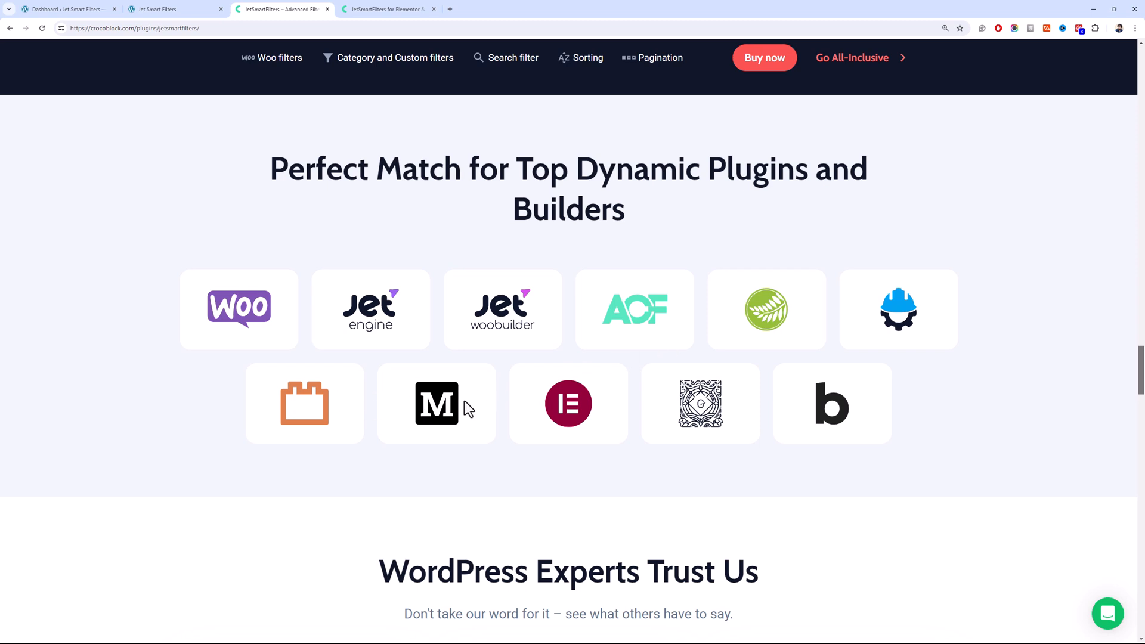
{"action": "left_click", "coordinate": [1141, 429]}
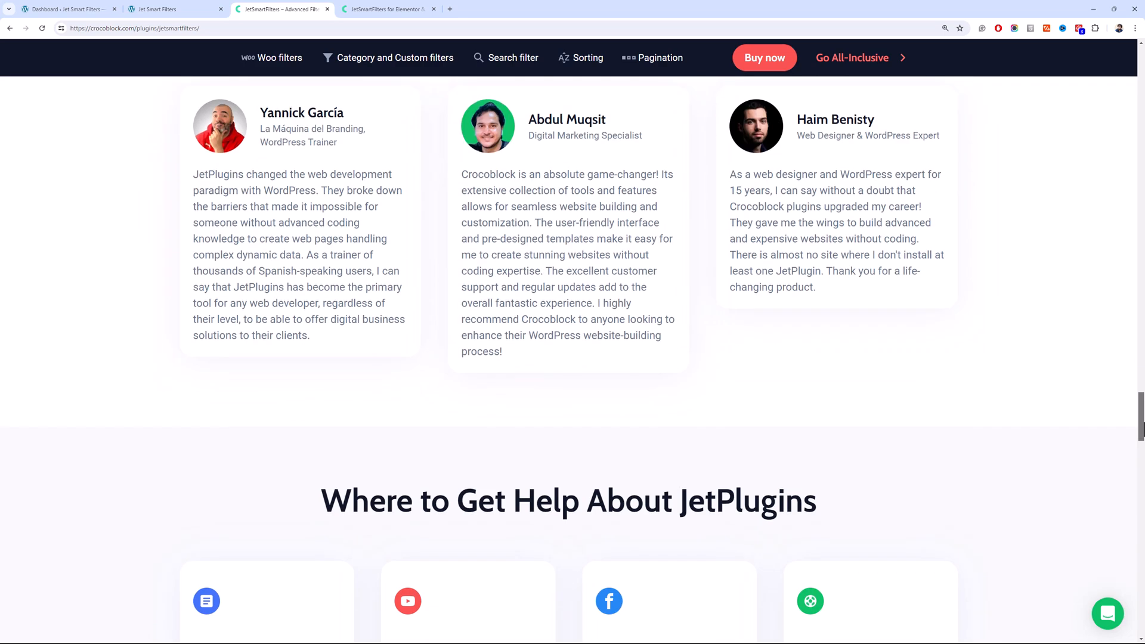
{"action": "left_click_drag", "start_coordinate": [1143, 427], "coordinate": [1142, 492]}
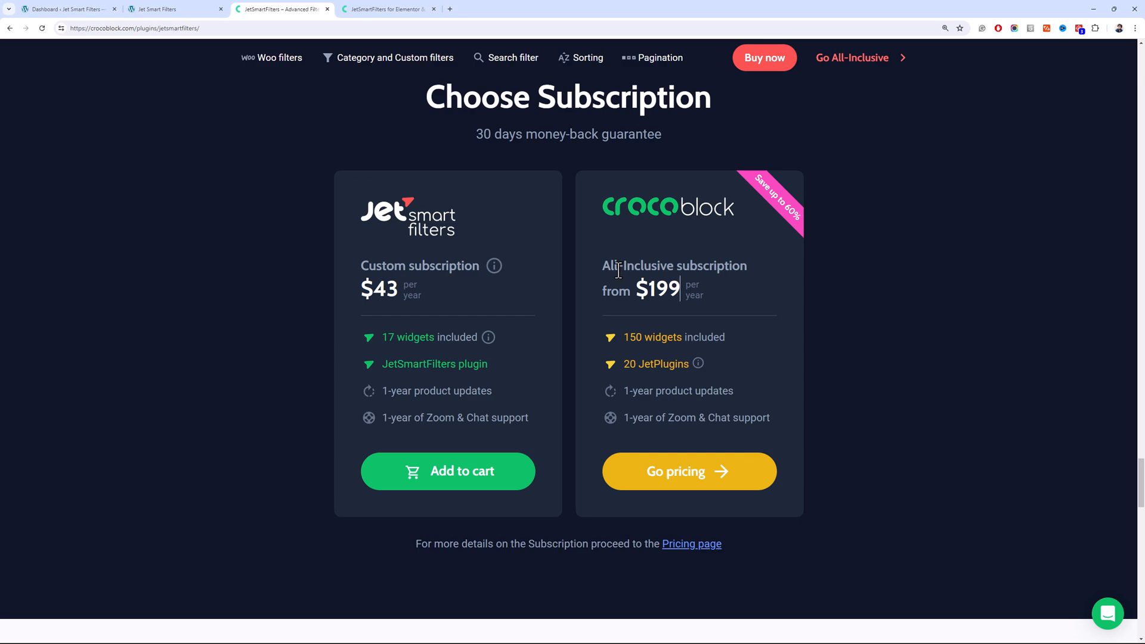
{"action": "left_click_drag", "start_coordinate": [1141, 499], "coordinate": [1142, 66]}
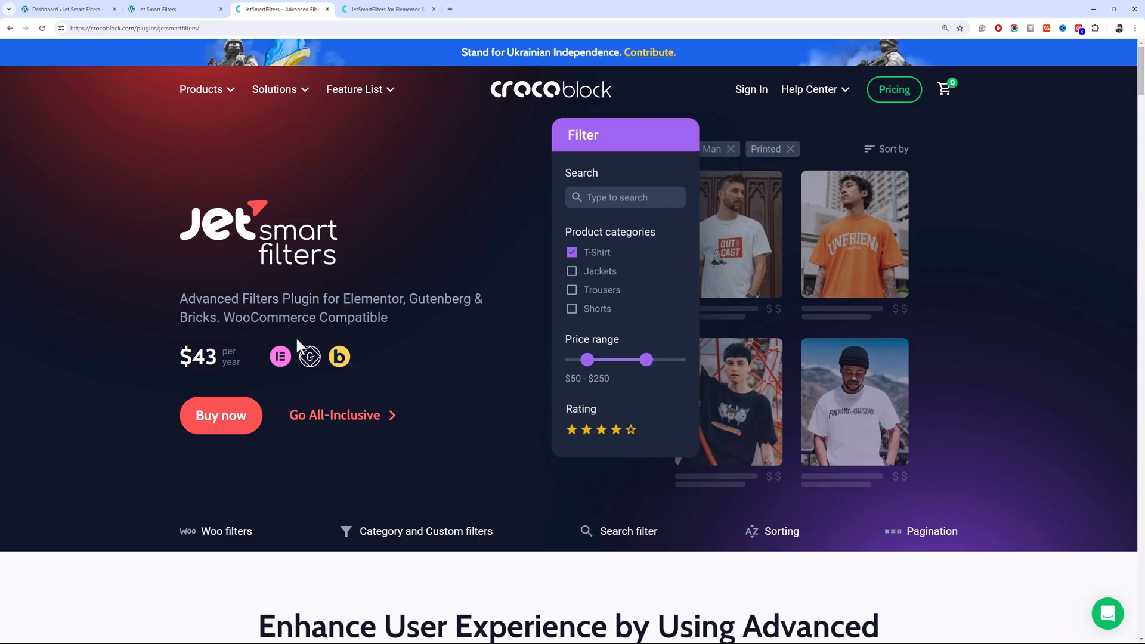
{"action": "mouse_move", "coordinate": [281, 352]}
Look through the JetSmartFilters knowledge base page in the Crocoblock Help Center
{"action": "left_click", "coordinate": [395, 9]}
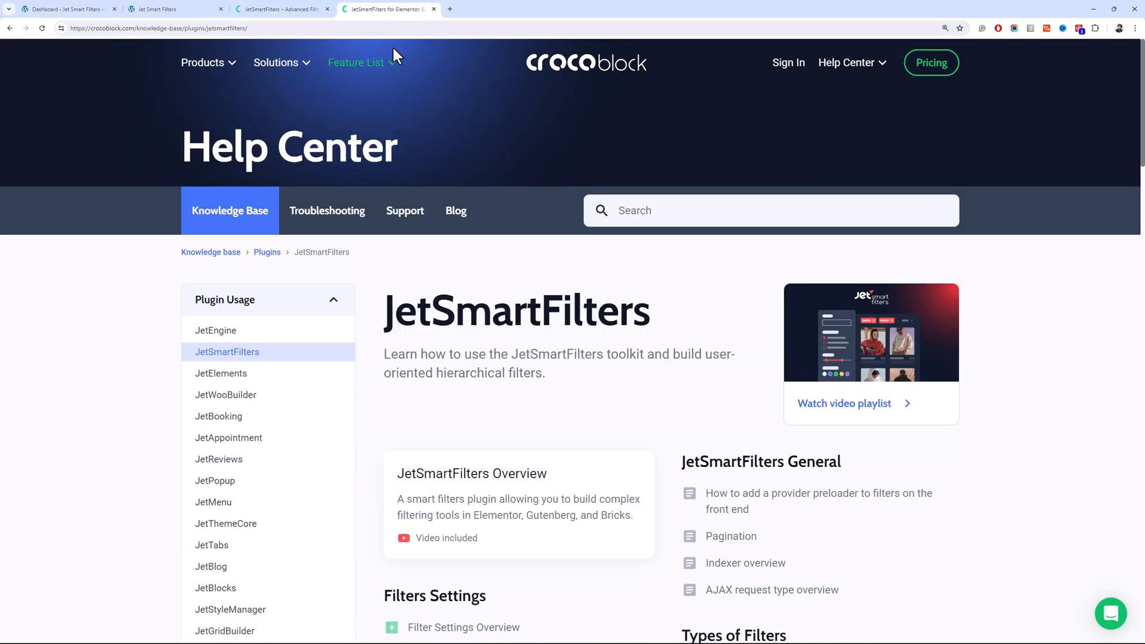
{"action": "scroll", "coordinate": [196, 283], "scroll_direction": "down", "scroll_amount": 2}
{"action": "scroll", "coordinate": [196, 283], "scroll_direction": "down", "scroll_amount": 5}
{"action": "scroll", "coordinate": [196, 283], "scroll_direction": "down", "scroll_amount": 2}
{"action": "left_click_drag", "start_coordinate": [1144, 217], "coordinate": [1121, 135]}
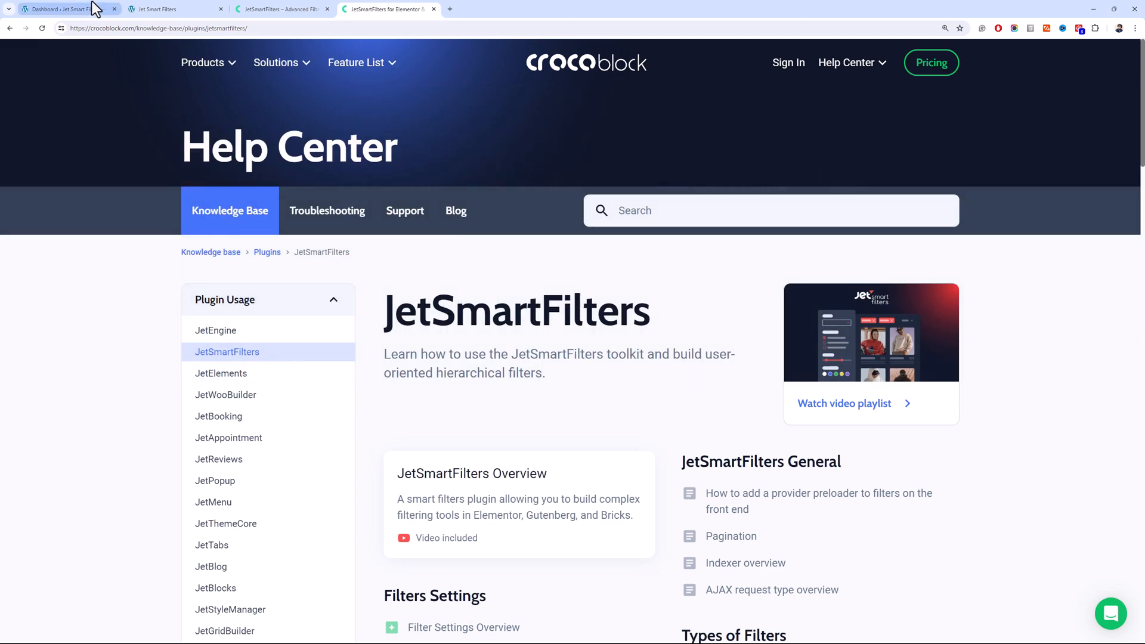
Switch to the site's WordPress dashboard and open the list of WooCommerce products
{"action": "left_click", "coordinate": [66, 9]}
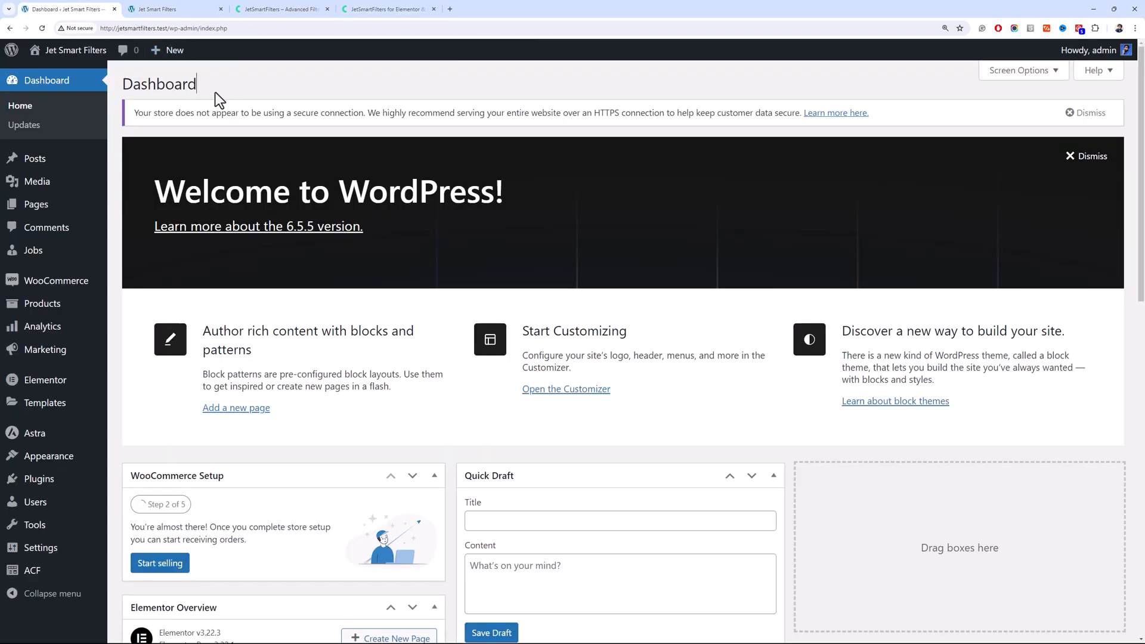
{"action": "left_click", "coordinate": [124, 292]}
{"action": "mouse_move", "coordinate": [88, 291]}
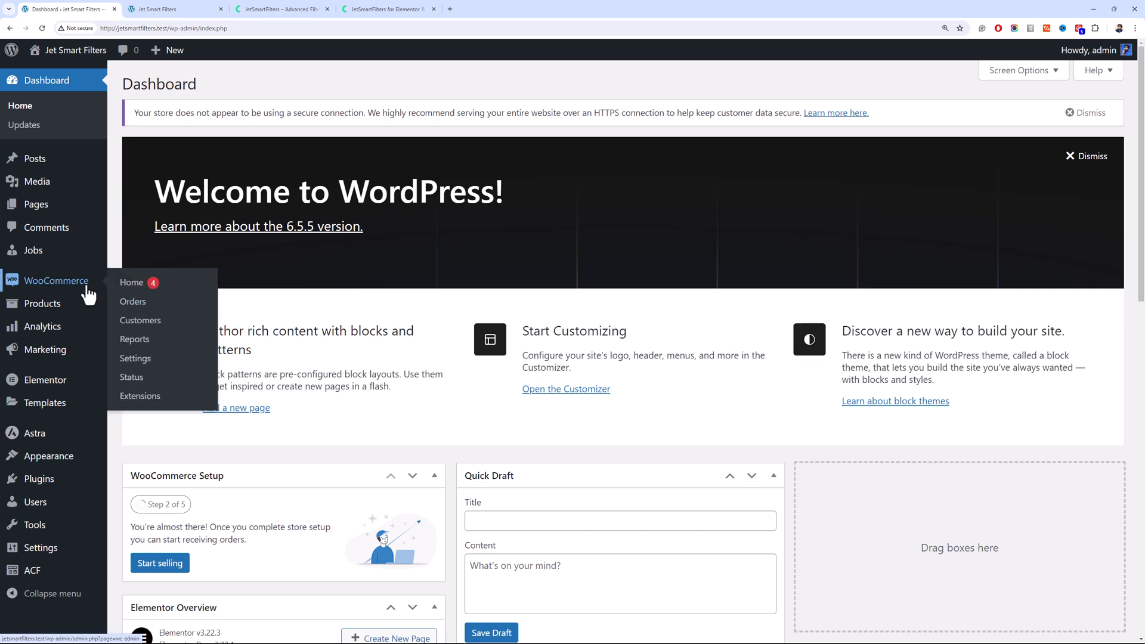
{"action": "left_click", "coordinate": [84, 306]}
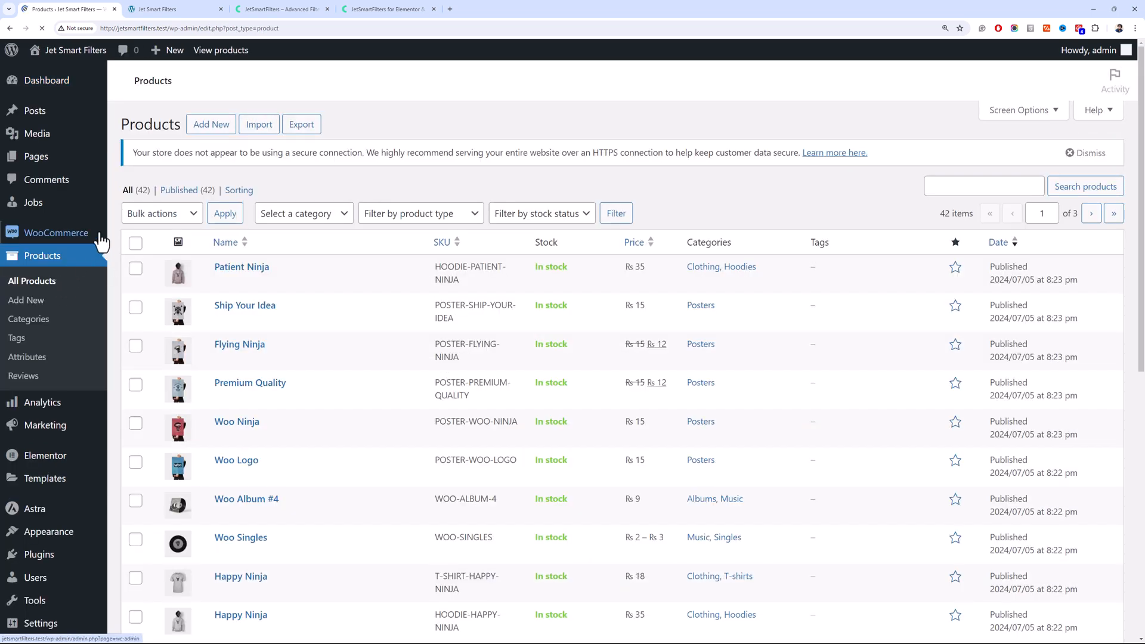
Open the Accounts / Operations Manager job from the Jobs list, review its Job Meta fields, and return to the list
{"action": "left_click", "coordinate": [79, 213]}
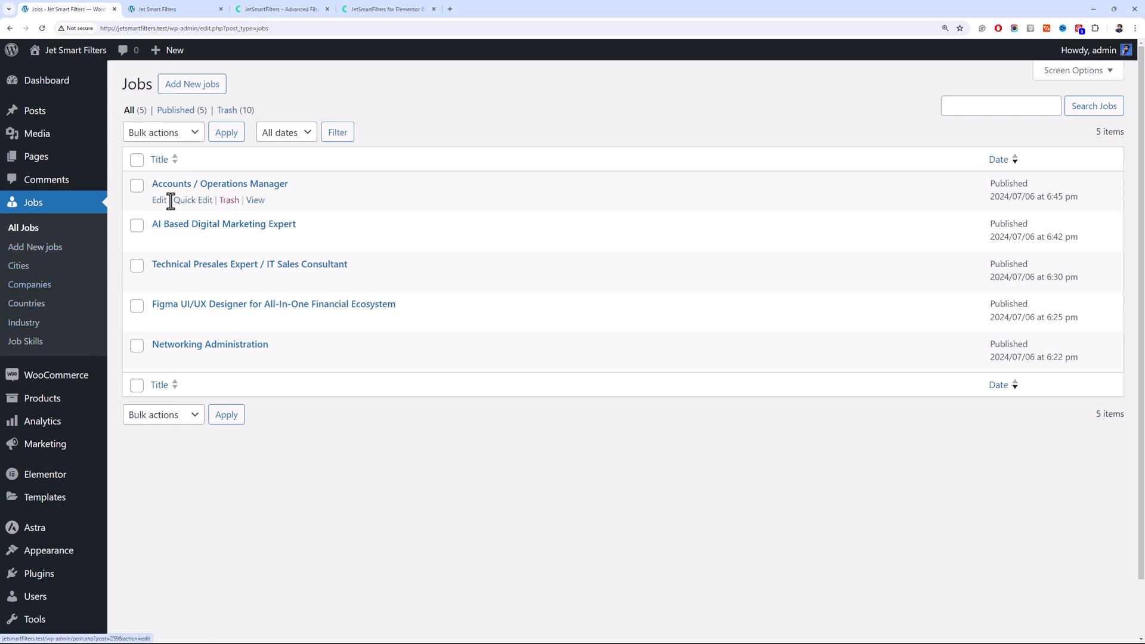
{"action": "left_click", "coordinate": [176, 188]}
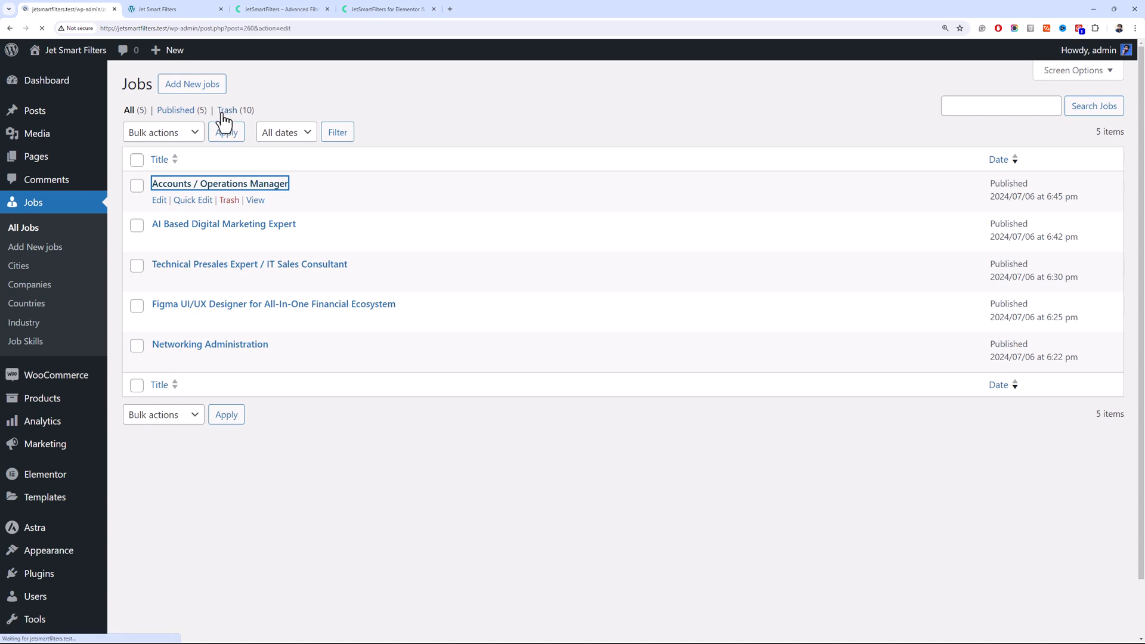
{"action": "scroll", "coordinate": [271, 242], "scroll_direction": "down", "scroll_amount": 5}
{"action": "scroll", "coordinate": [271, 242], "scroll_direction": "down", "scroll_amount": 10}
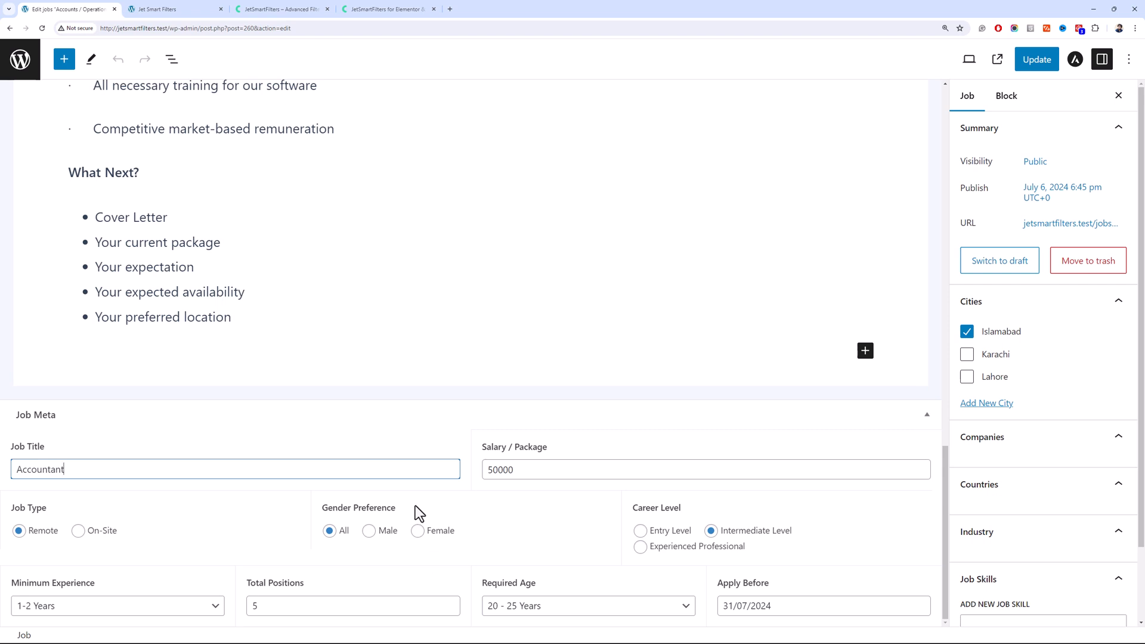
{"action": "left_click", "coordinate": [22, 67]}
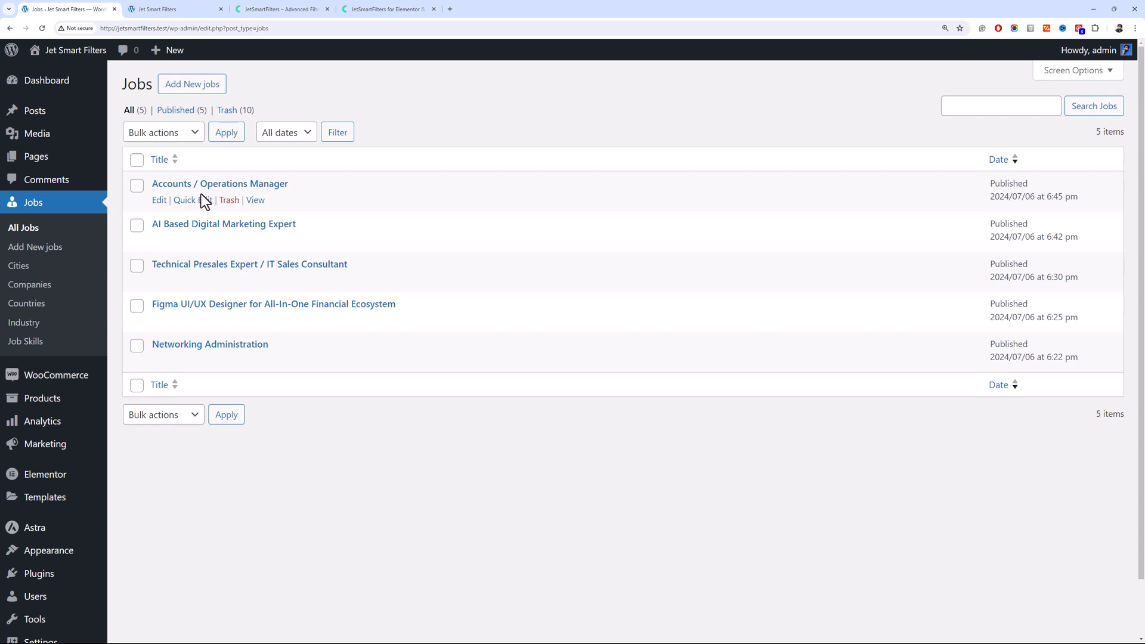
Start adding a new plugin and open the form for uploading a plugin file
{"action": "mouse_move", "coordinate": [83, 579]}
{"action": "left_click", "coordinate": [140, 588]}
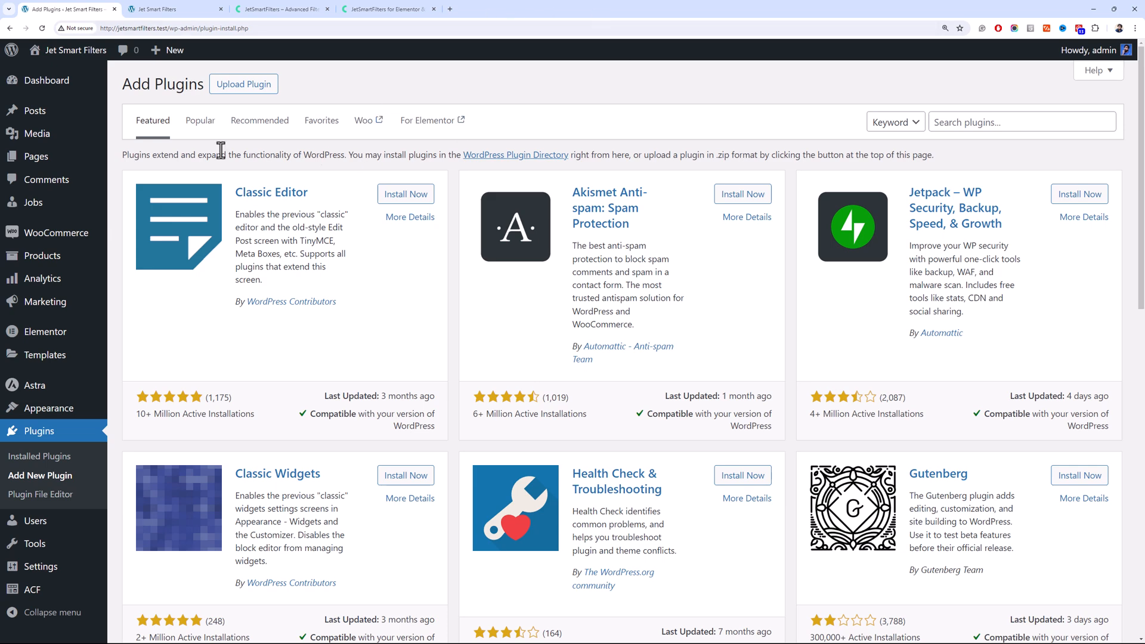
{"action": "left_click", "coordinate": [244, 94]}
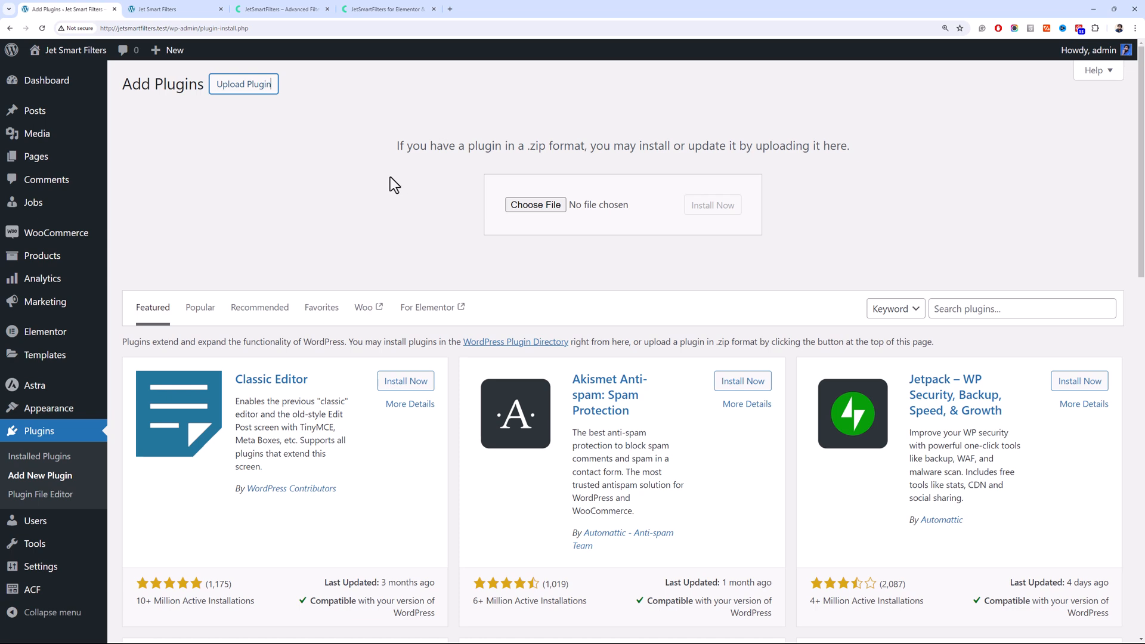
Choose jet-smart-filters.zip from the Downloads folder as the plugin file and install it
{"action": "key", "text": "super"}
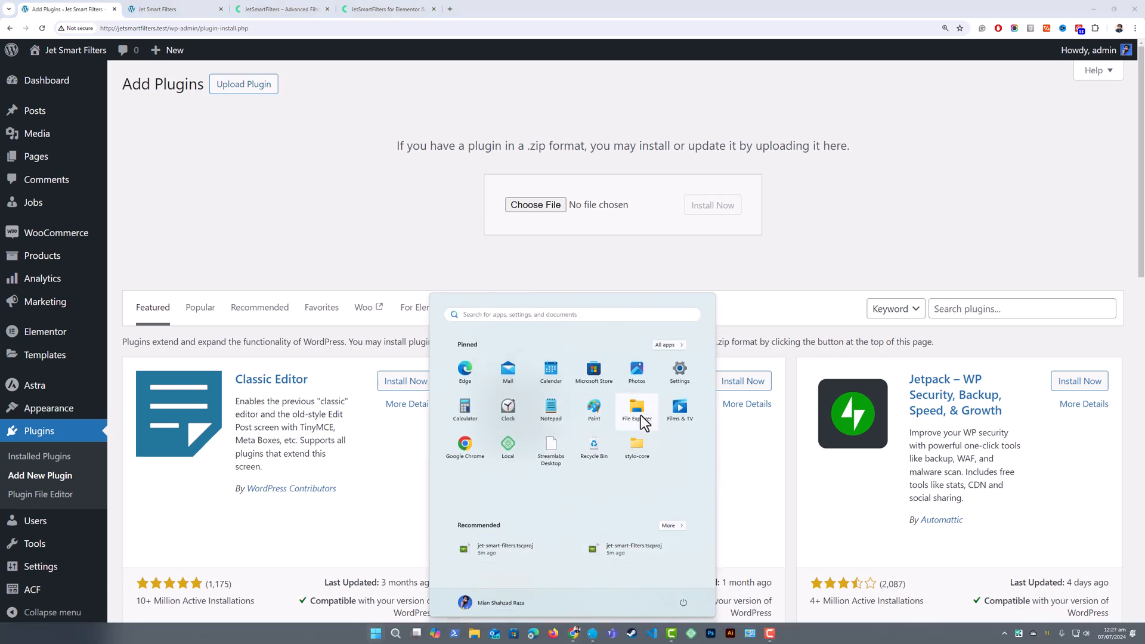
{"action": "left_click", "coordinate": [638, 412]}
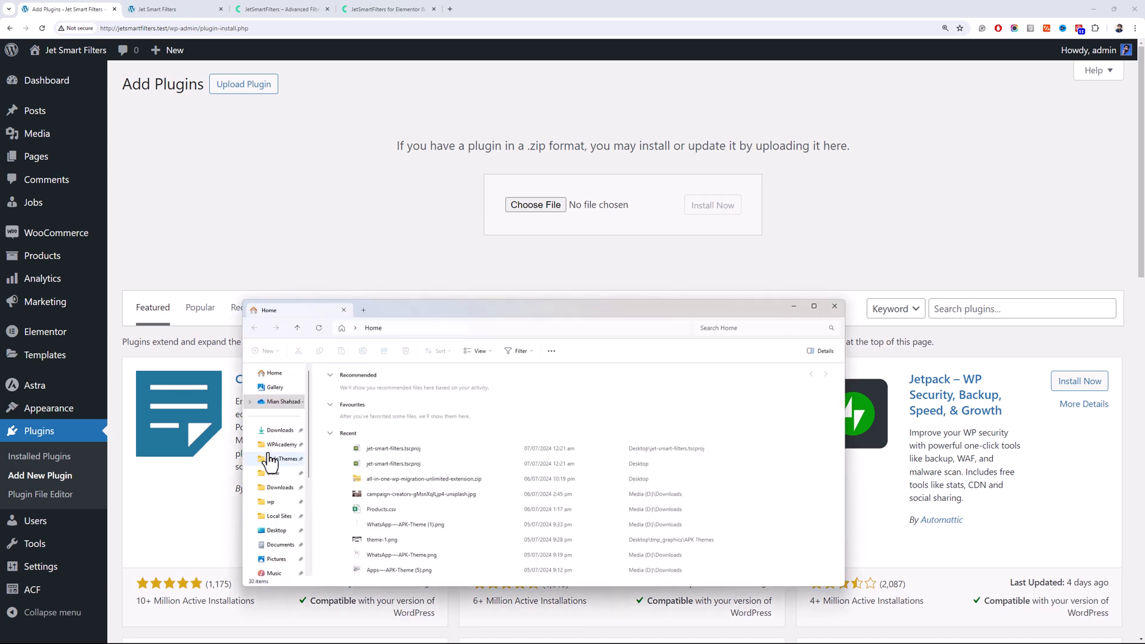
{"action": "left_click", "coordinate": [275, 431]}
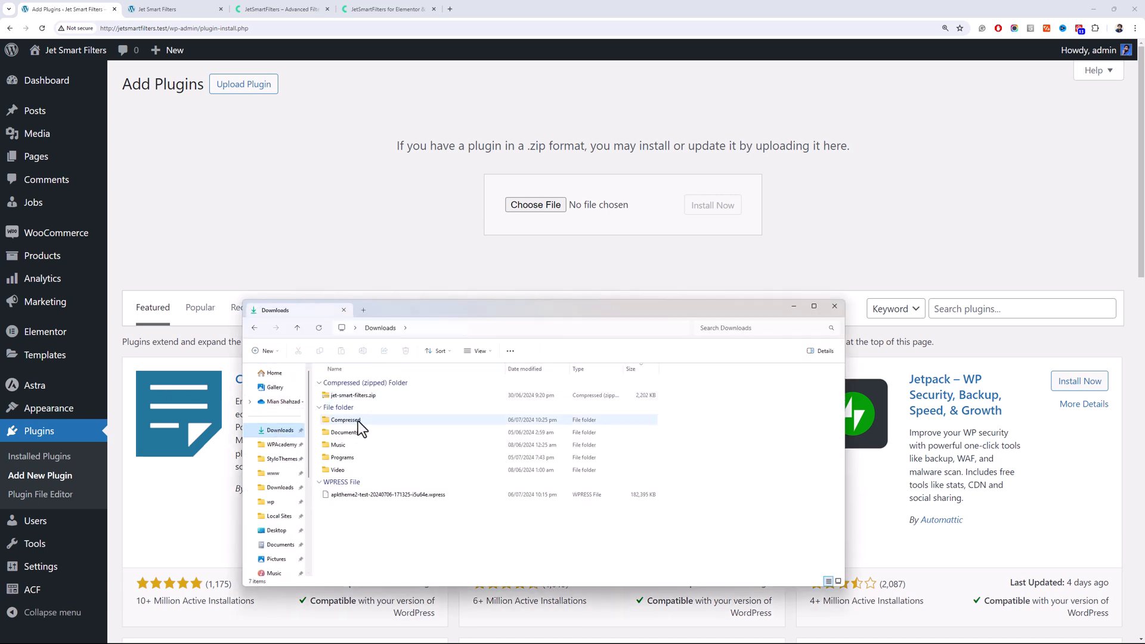
{"action": "left_click", "coordinate": [376, 397]}
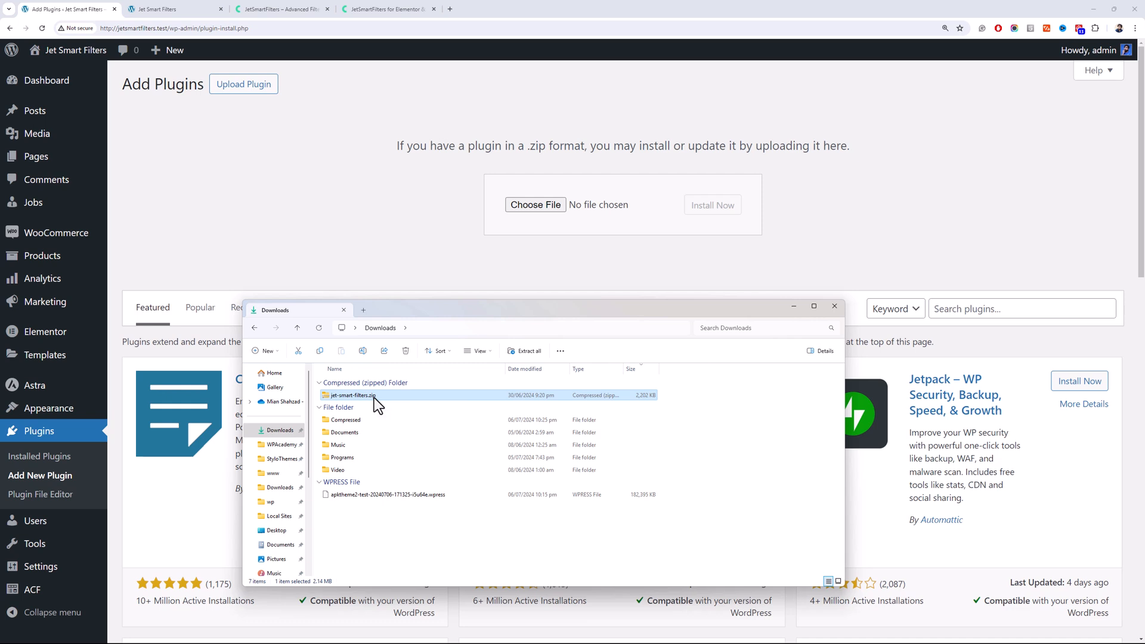
{"action": "left_click", "coordinate": [410, 495]}
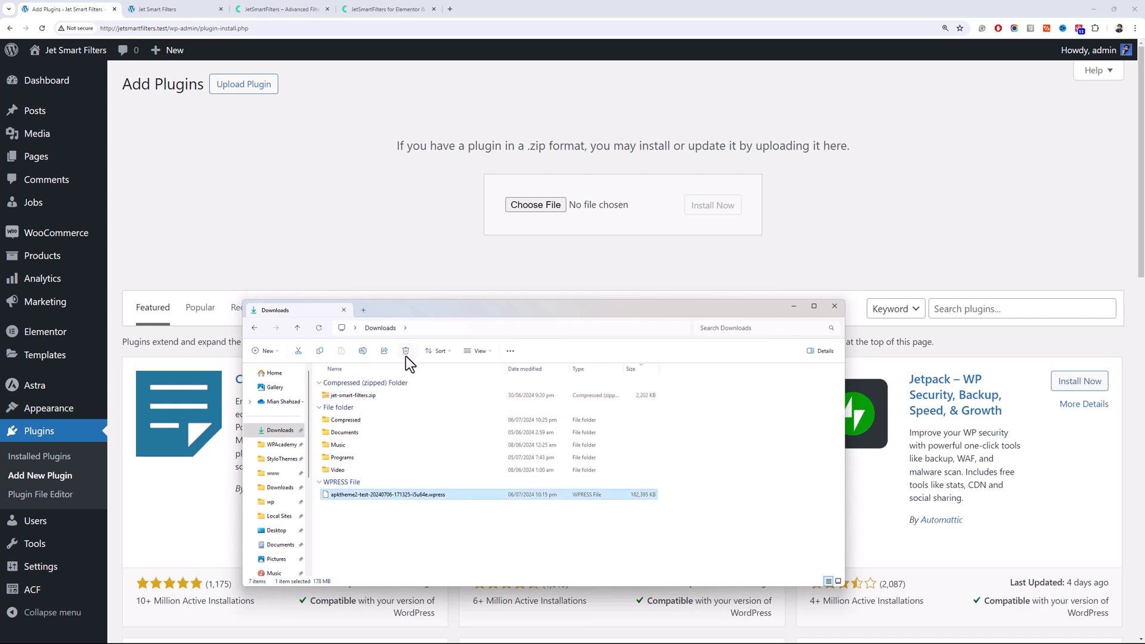
{"action": "left_click", "coordinate": [403, 396]}
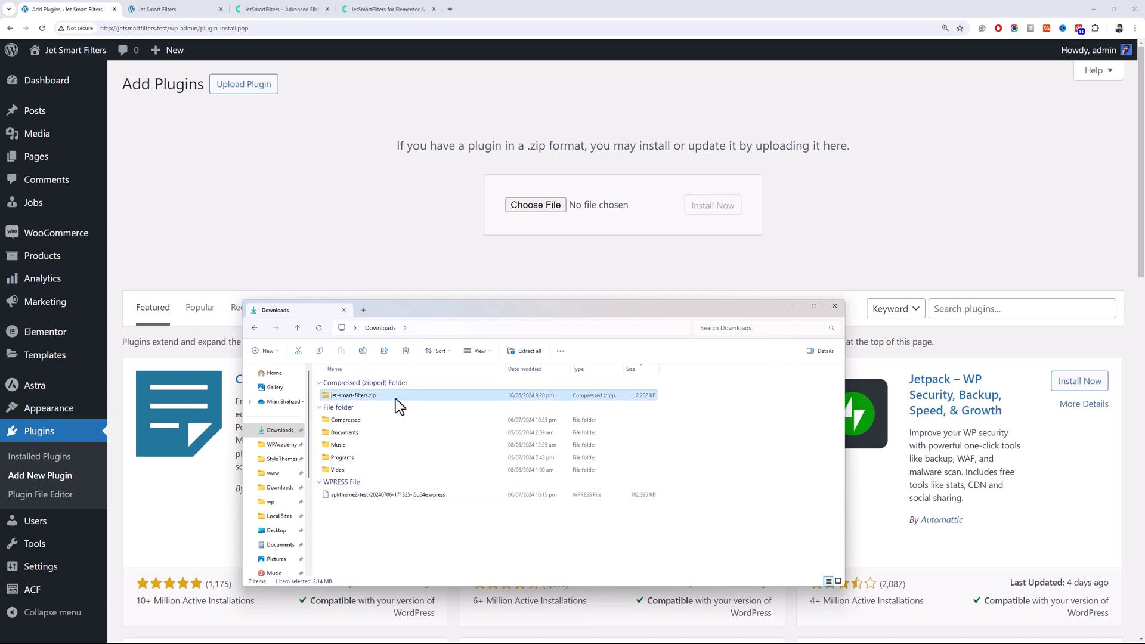
{"action": "left_click_drag", "start_coordinate": [403, 398], "coordinate": [549, 210]}
{"action": "left_click", "coordinate": [697, 209]}
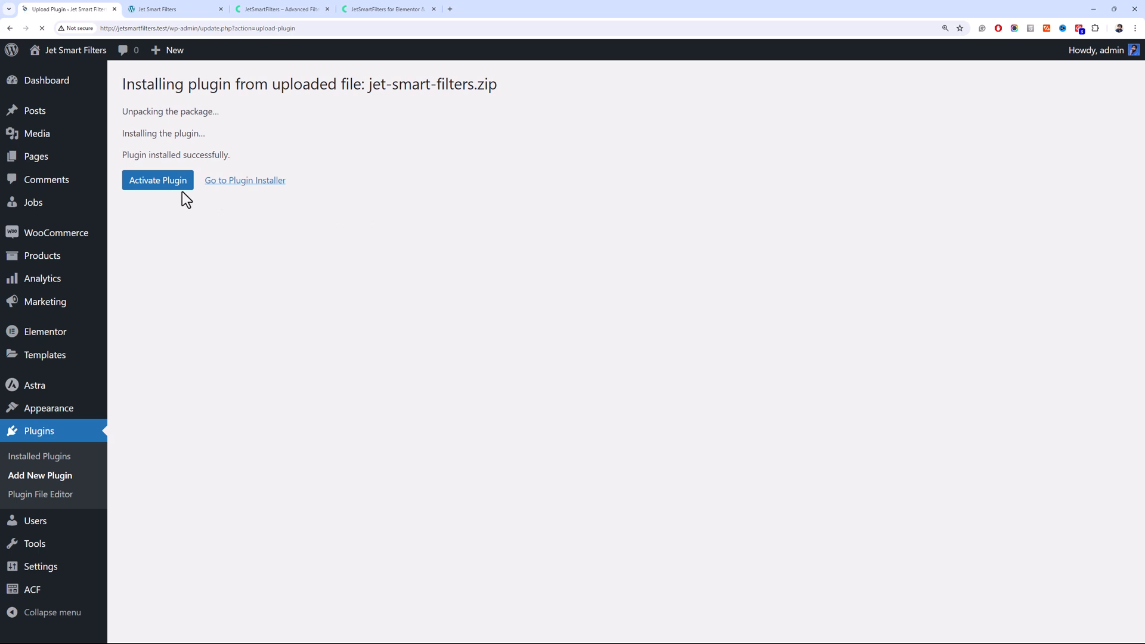
Activate the installed JetSmartFilters plugin and open Crocoblock's license page, dismissing the Your Licenses popup
{"action": "left_click", "coordinate": [180, 187]}
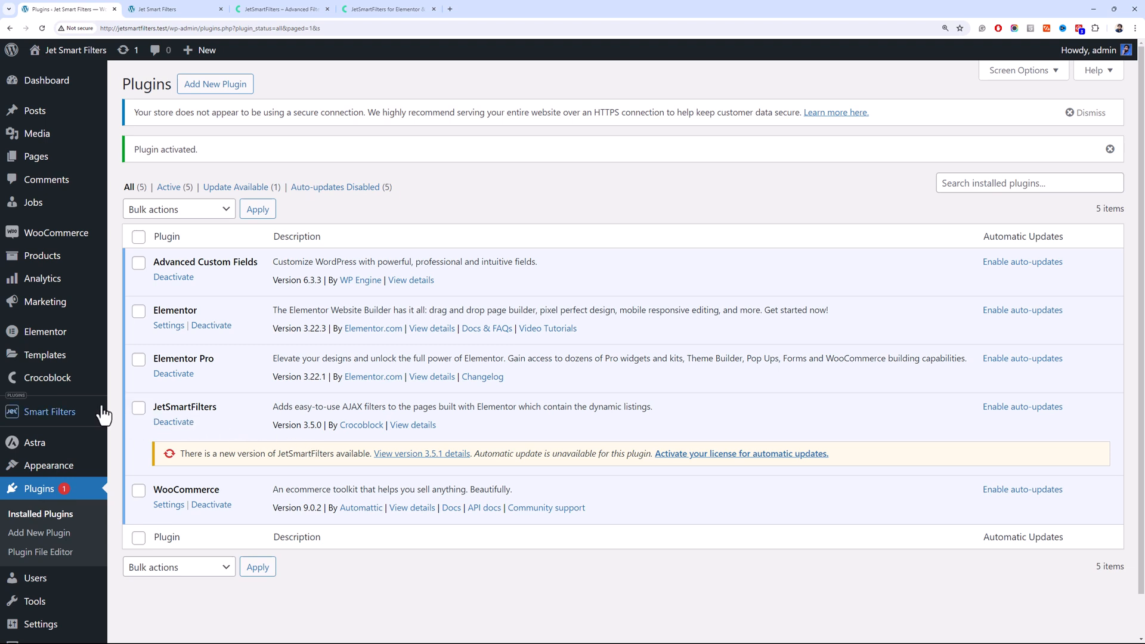
{"action": "mouse_move", "coordinate": [71, 386]}
{"action": "left_click", "coordinate": [139, 438]}
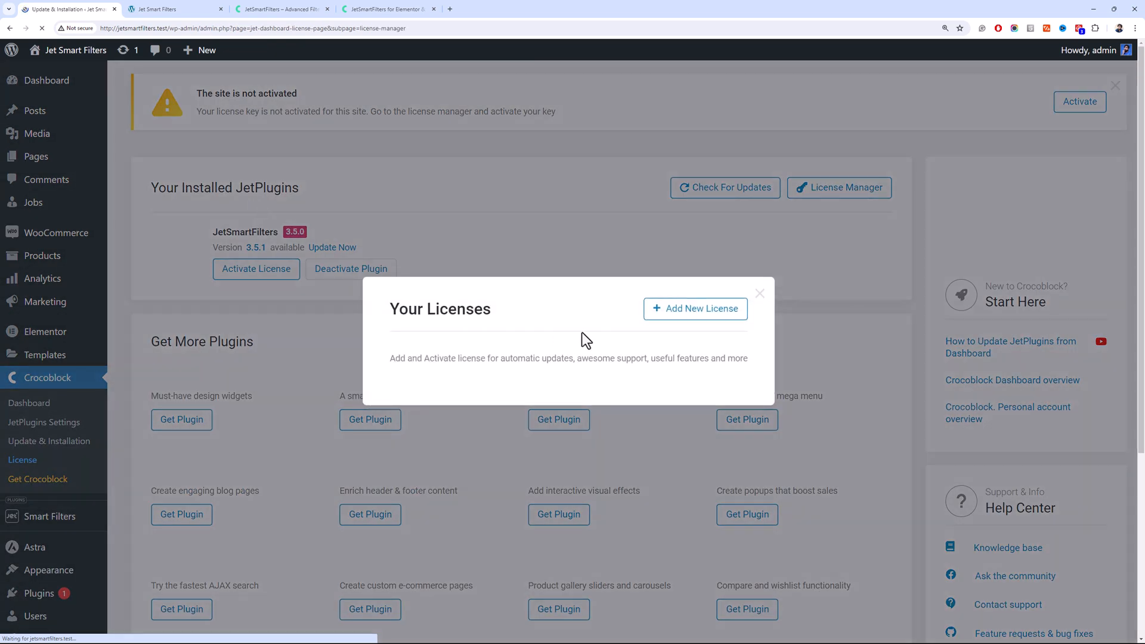
{"action": "left_click", "coordinate": [759, 294]}
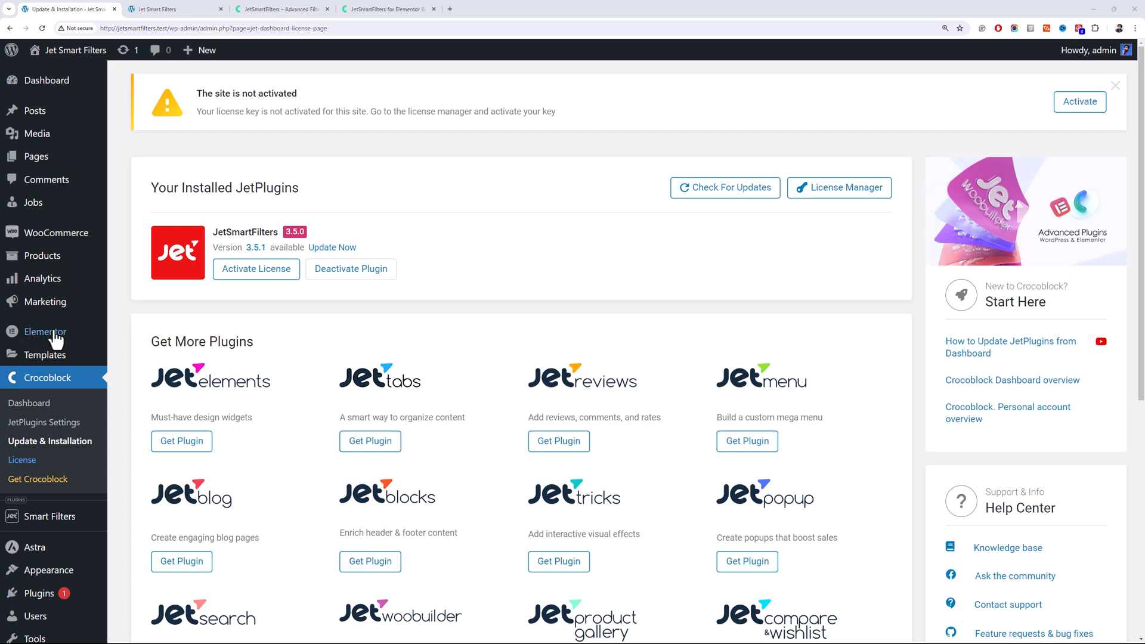
Activate the JetSmartFilters license by pasting the license key, decline saving the password, and close the activation summary
{"action": "left_click", "coordinate": [248, 275]}
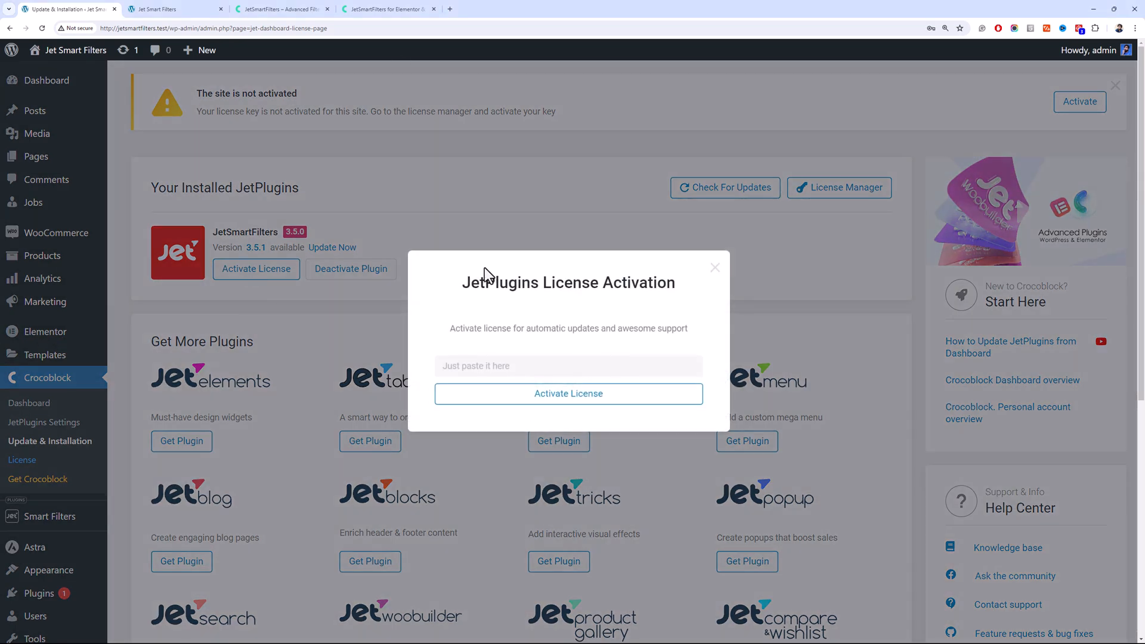
{"action": "left_click", "coordinate": [491, 365]}
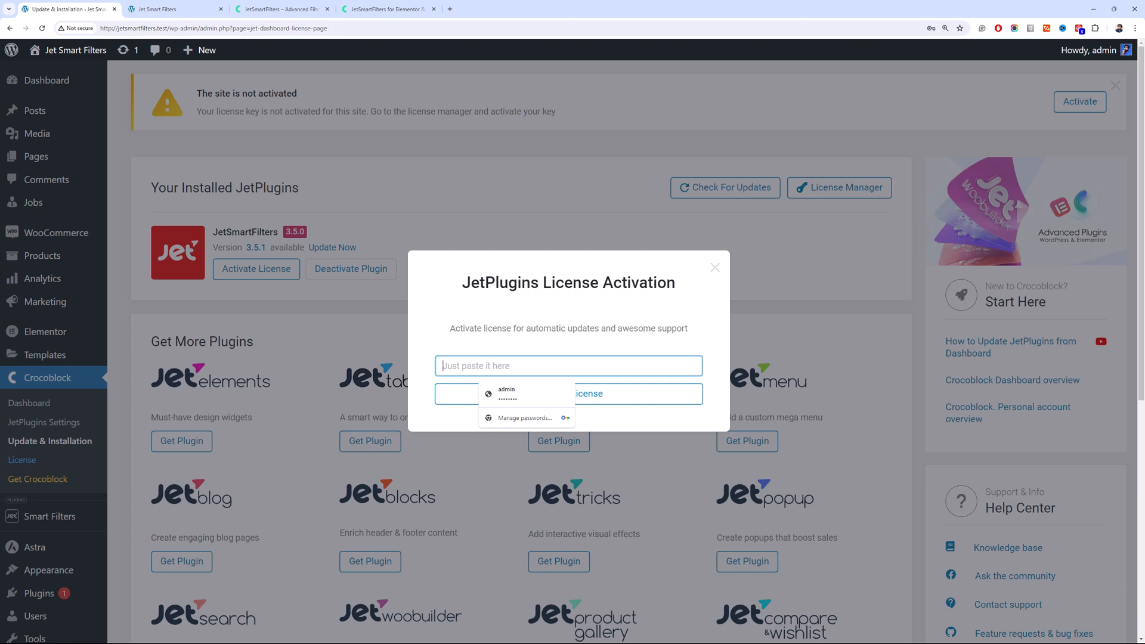
{"action": "key", "text": "ctrl+v"}
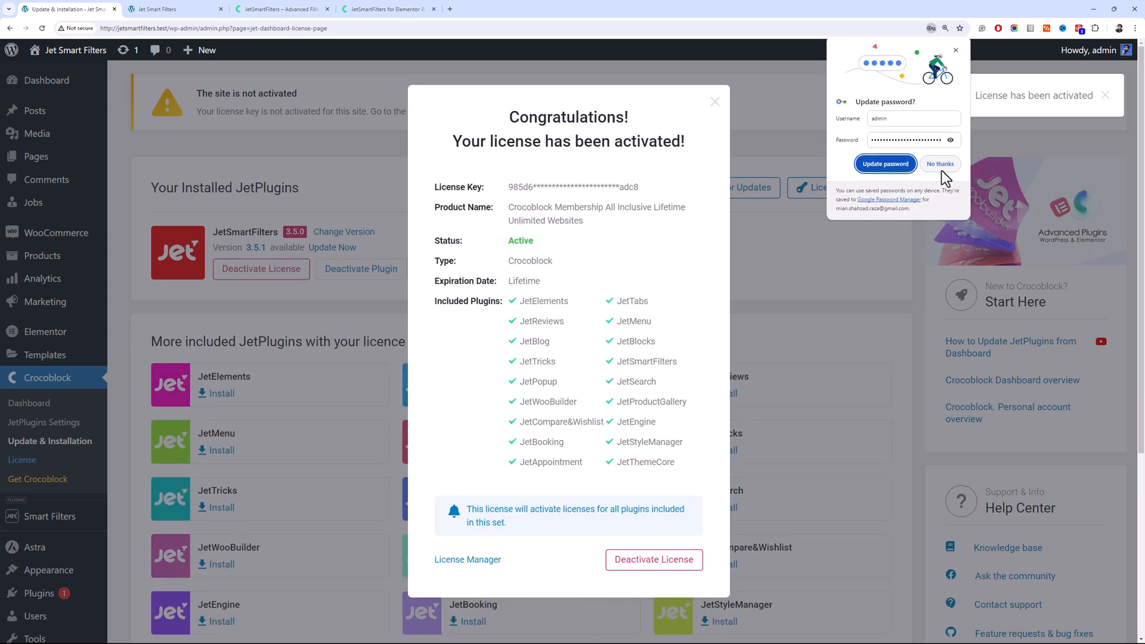
{"action": "left_click", "coordinate": [942, 164]}
{"action": "left_click", "coordinate": [715, 112]}
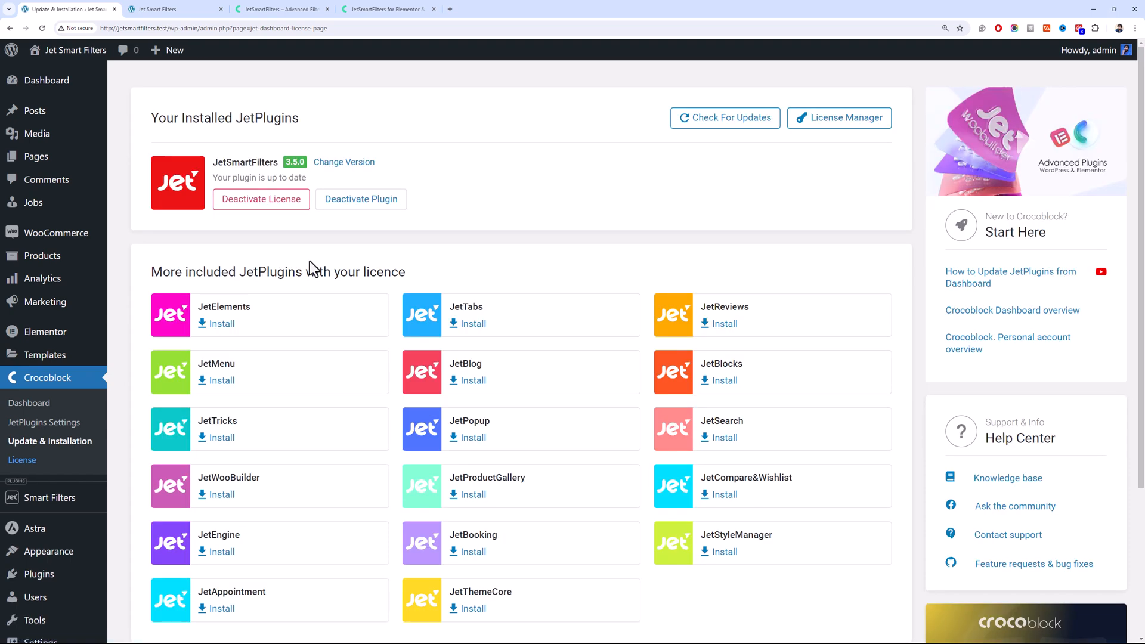
Check the installed JetPlugins for updates and update JetSmartFilters to version 3.5.1
{"action": "left_click", "coordinate": [701, 123]}
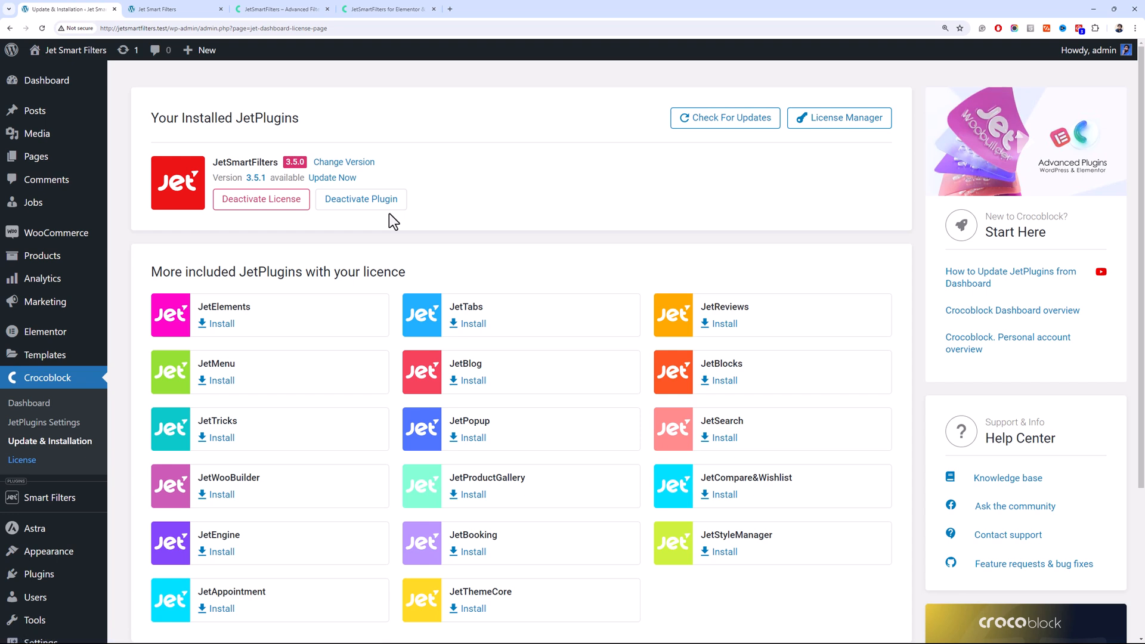
{"action": "left_click", "coordinate": [319, 181]}
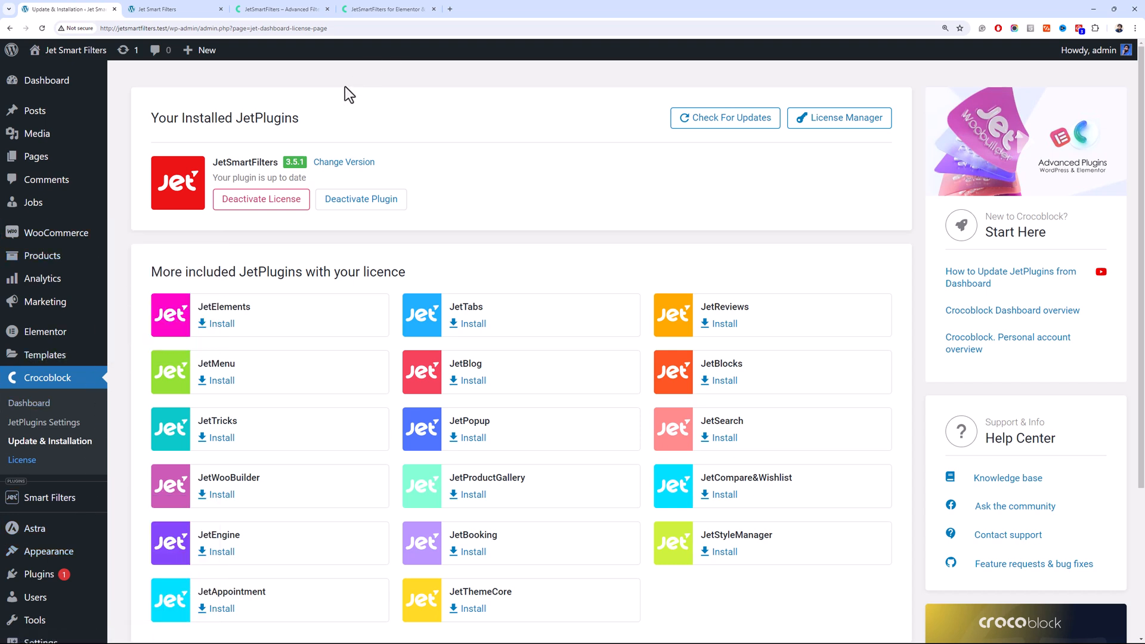
Open the Smart Filters list, look at its classic view, and switch back to the new view
{"action": "mouse_move", "coordinate": [58, 504]}
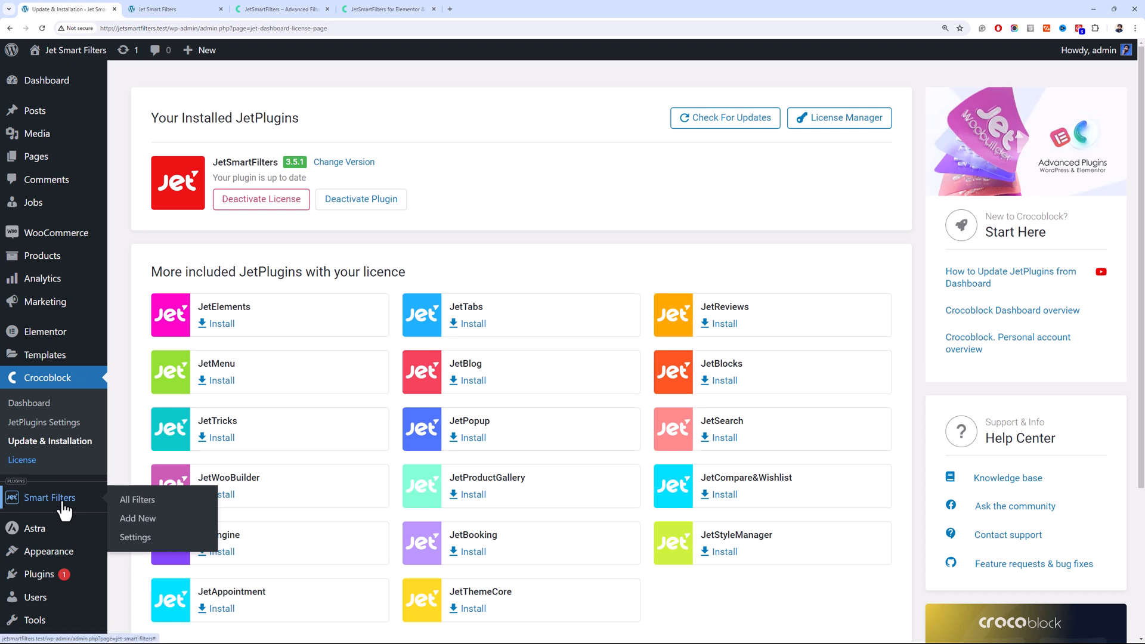
{"action": "left_click", "coordinate": [47, 504]}
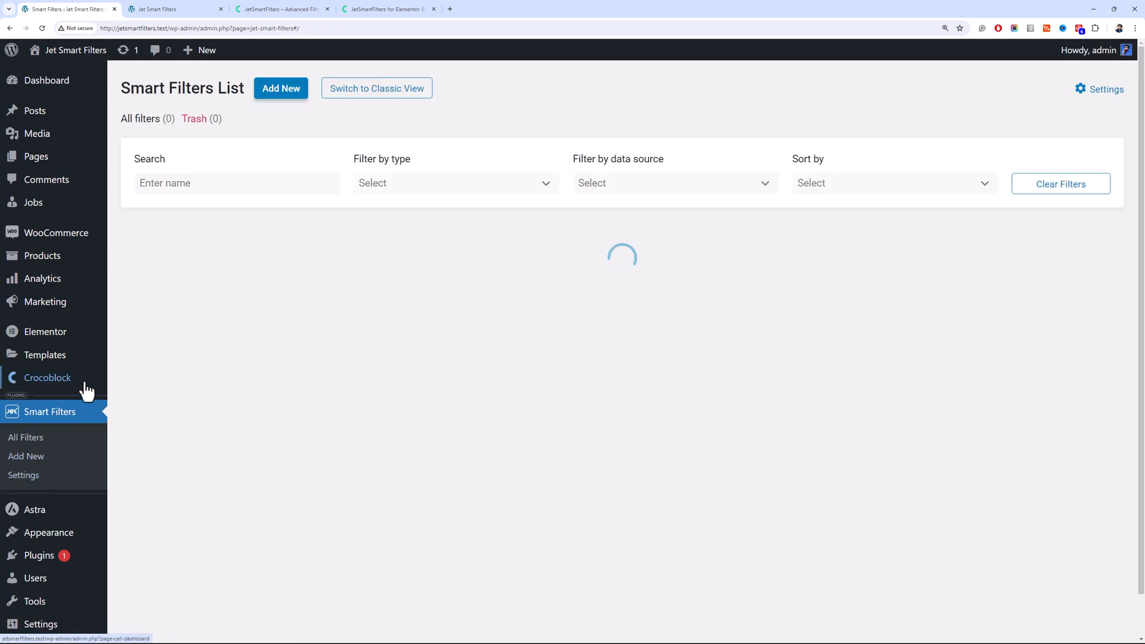
{"action": "mouse_move", "coordinate": [82, 382]}
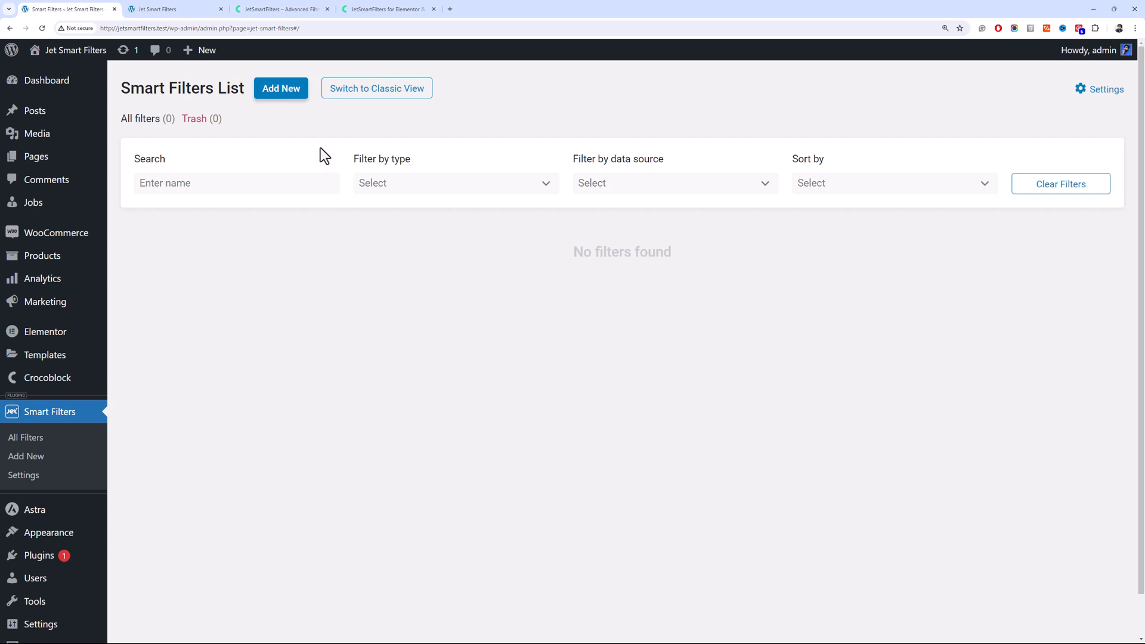
{"action": "left_click", "coordinate": [399, 95]}
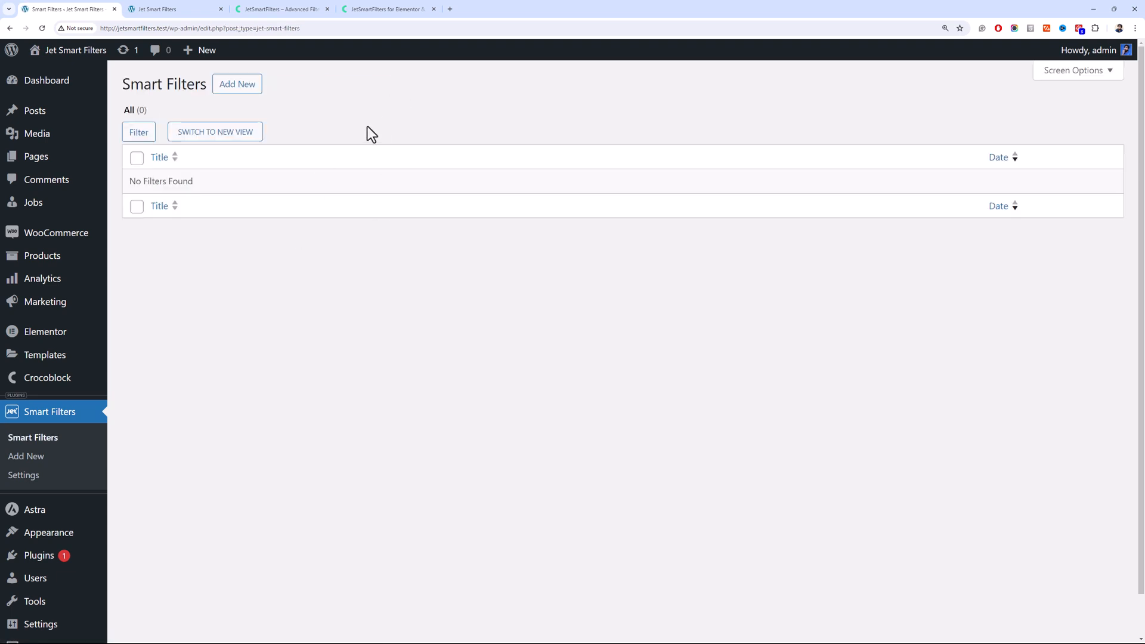
{"action": "left_click", "coordinate": [228, 134]}
In the JetSmartFilters general settings, turn off filtering for JetEngine Calendar, JetEngine, JetWooBuilder Products Grid and JetWooBuilder Products List
{"action": "left_click", "coordinate": [73, 481]}
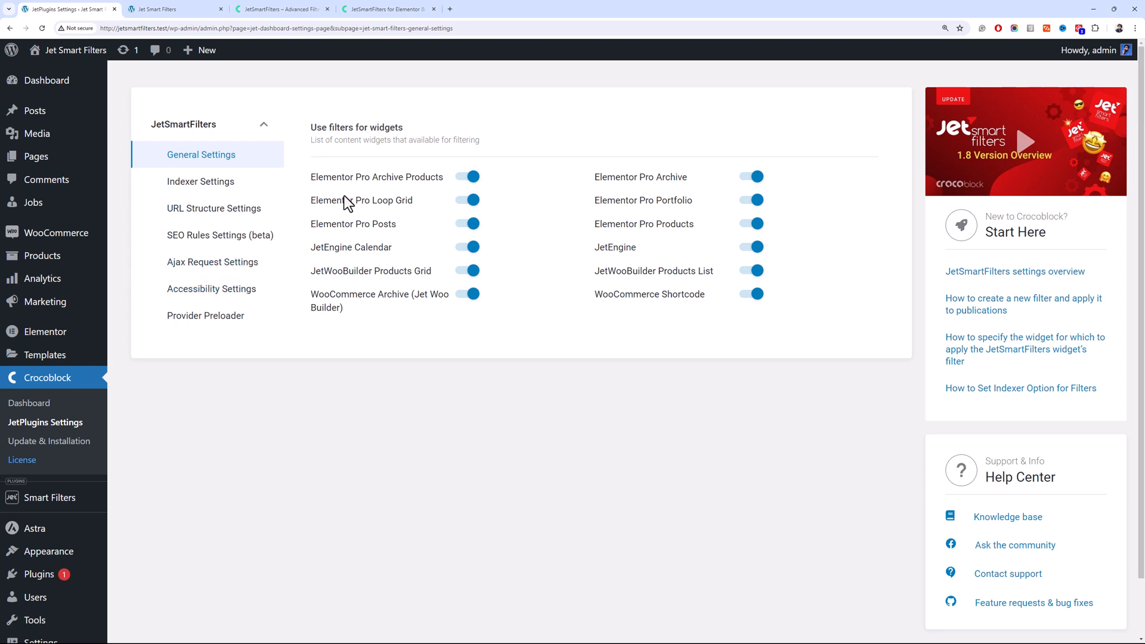
{"action": "left_click", "coordinate": [462, 250]}
{"action": "left_click", "coordinate": [464, 272]}
{"action": "left_click", "coordinate": [747, 249]}
{"action": "left_click", "coordinate": [749, 273]}
Enable indexed filters with auto re-indexing in the indexer settings, and index the Jobs and Products post types
{"action": "left_click", "coordinate": [252, 189]}
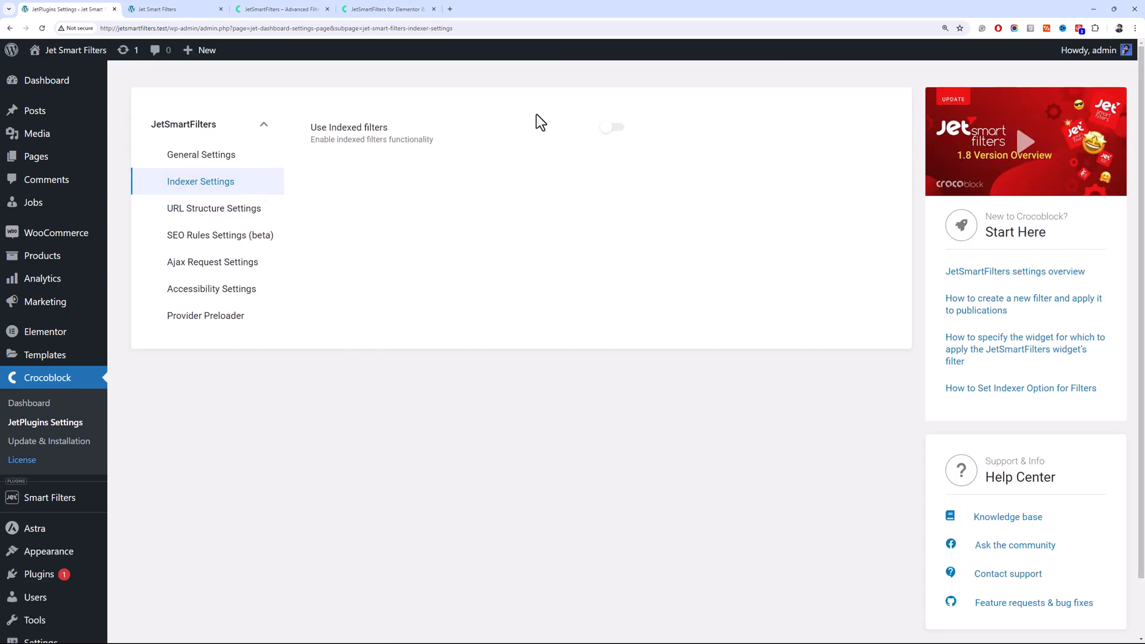
{"action": "left_click", "coordinate": [609, 128]}
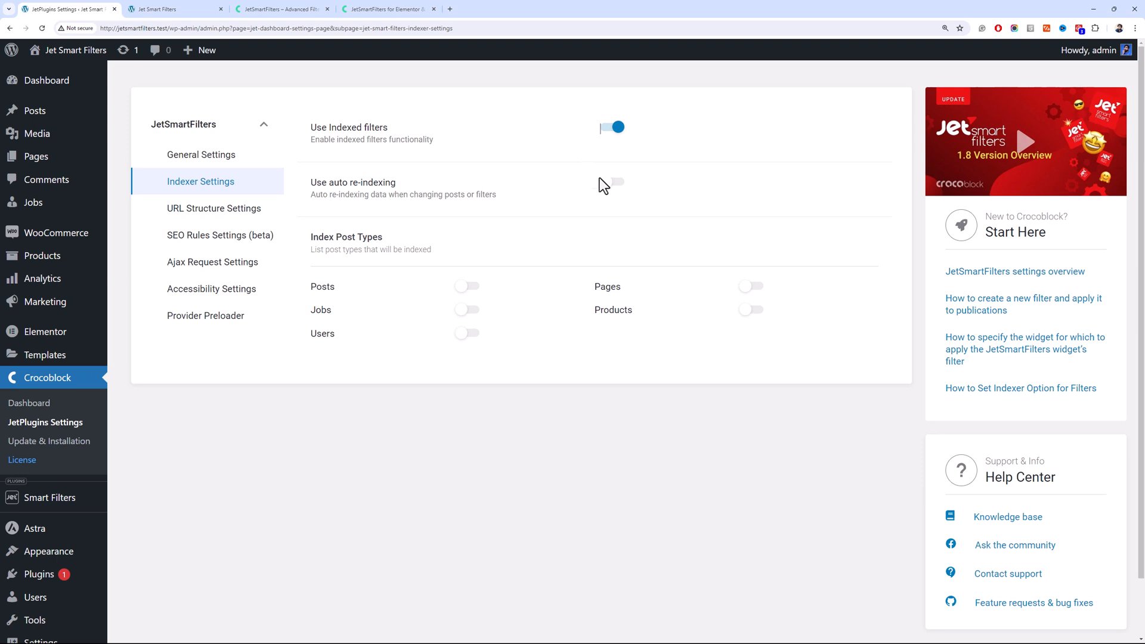
{"action": "left_click", "coordinate": [614, 183]}
{"action": "left_click", "coordinate": [469, 311]}
{"action": "left_click", "coordinate": [749, 311]}
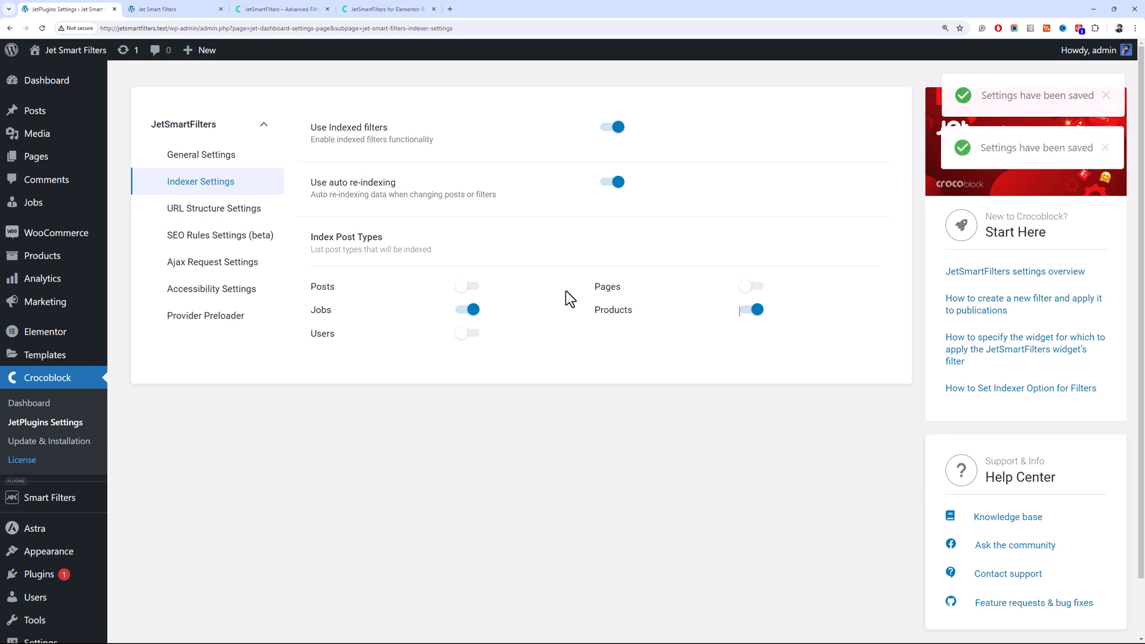
Try the Permalink URL structure type in the URL structure settings and set it back to Plain
{"action": "left_click", "coordinate": [262, 213]}
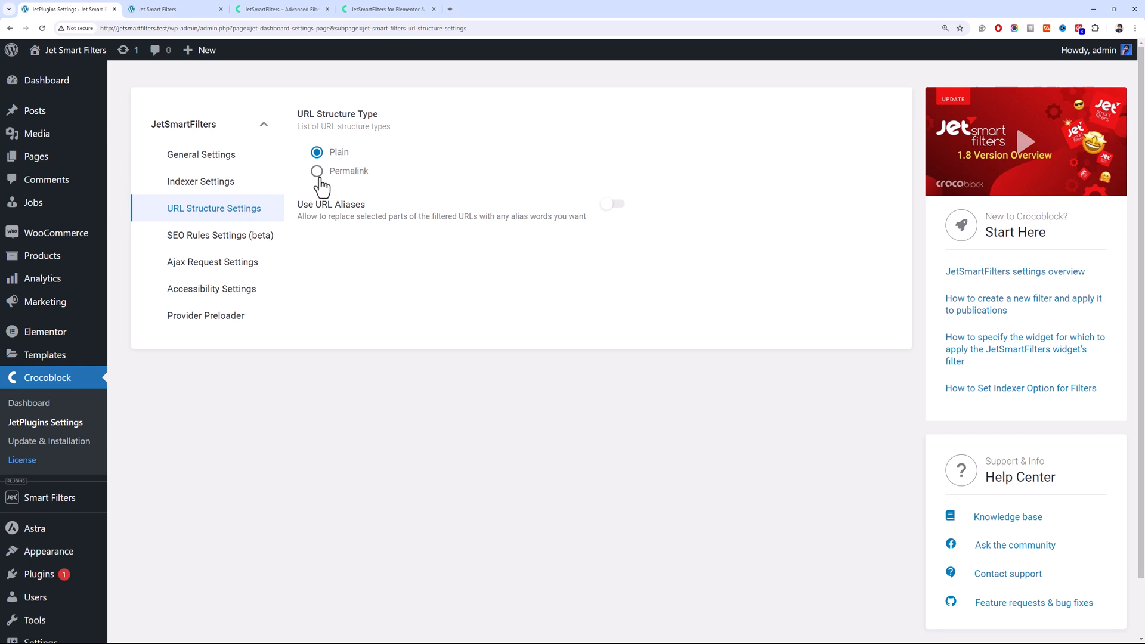
{"action": "left_click", "coordinate": [317, 172]}
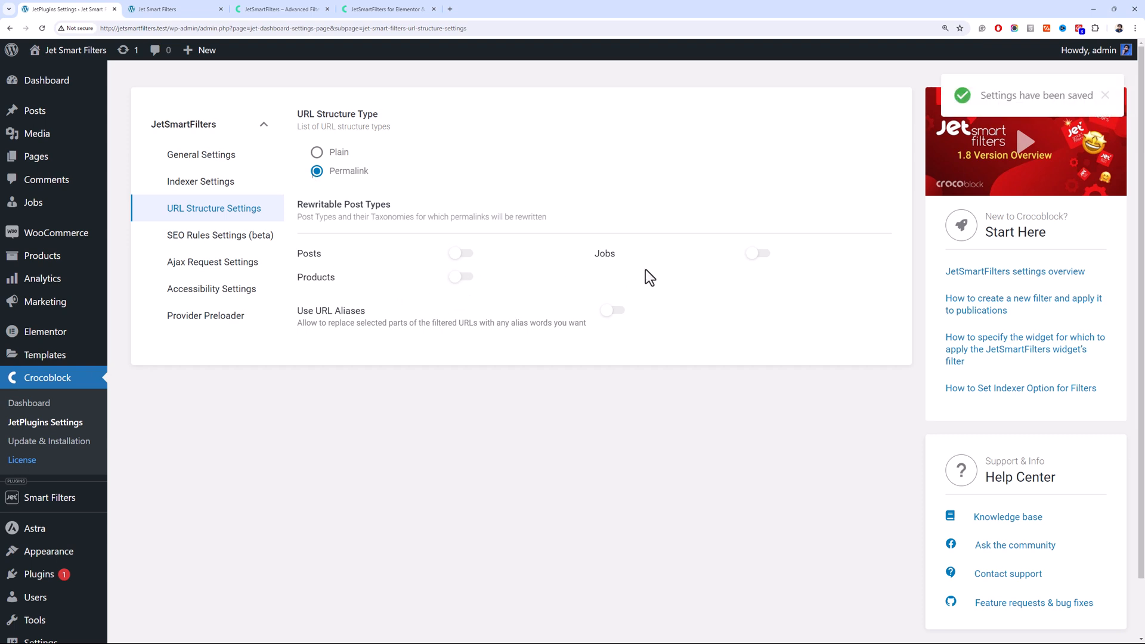
{"action": "left_click", "coordinate": [341, 157]}
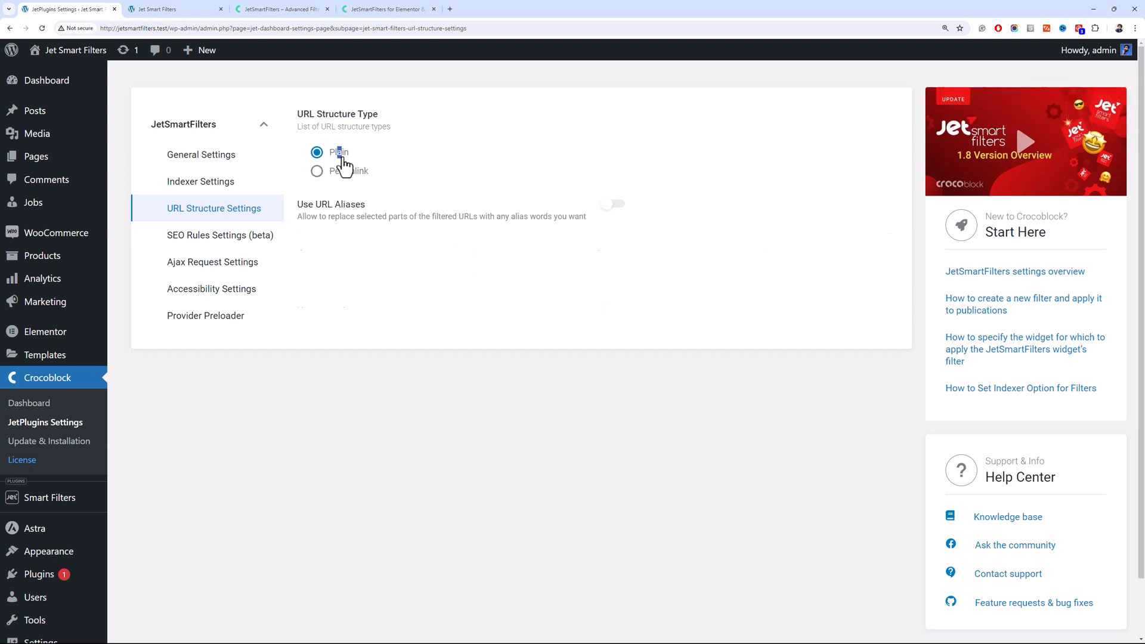
Turn on SEO & Sitemap Rules to view its options, and turn it off again
{"action": "left_click", "coordinate": [244, 236]}
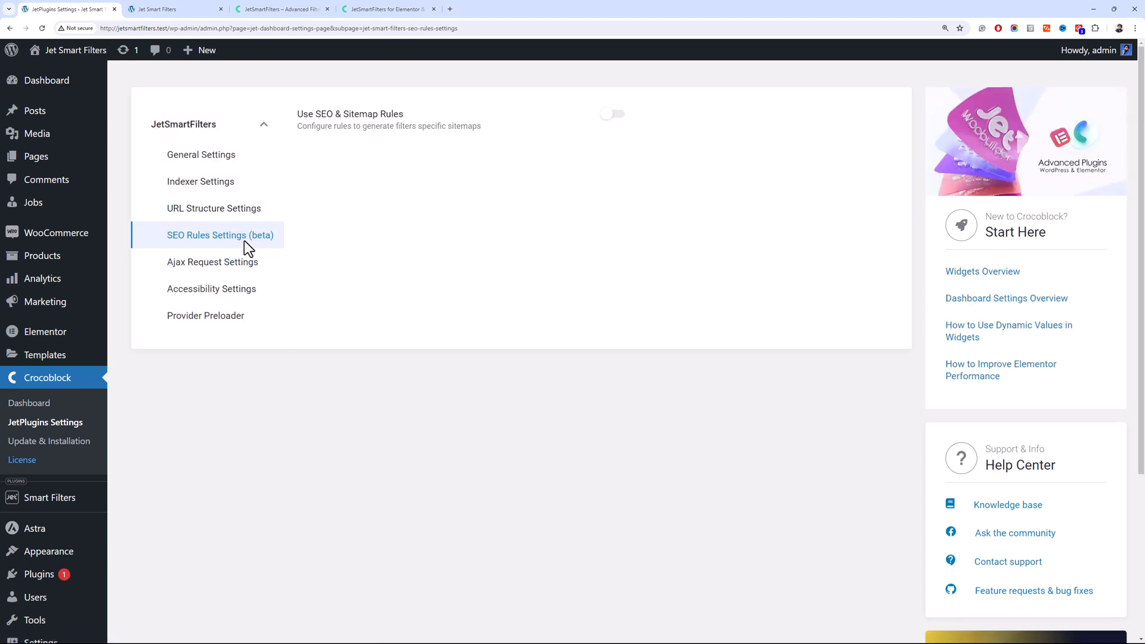
{"action": "left_click", "coordinate": [614, 118]}
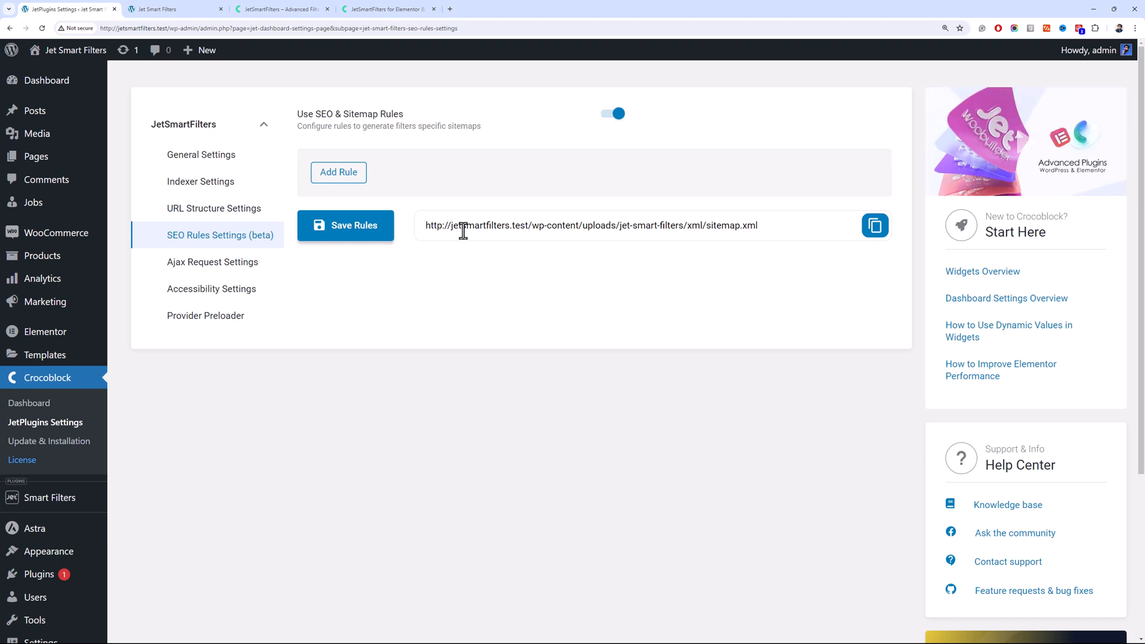
{"action": "left_click", "coordinate": [614, 114]}
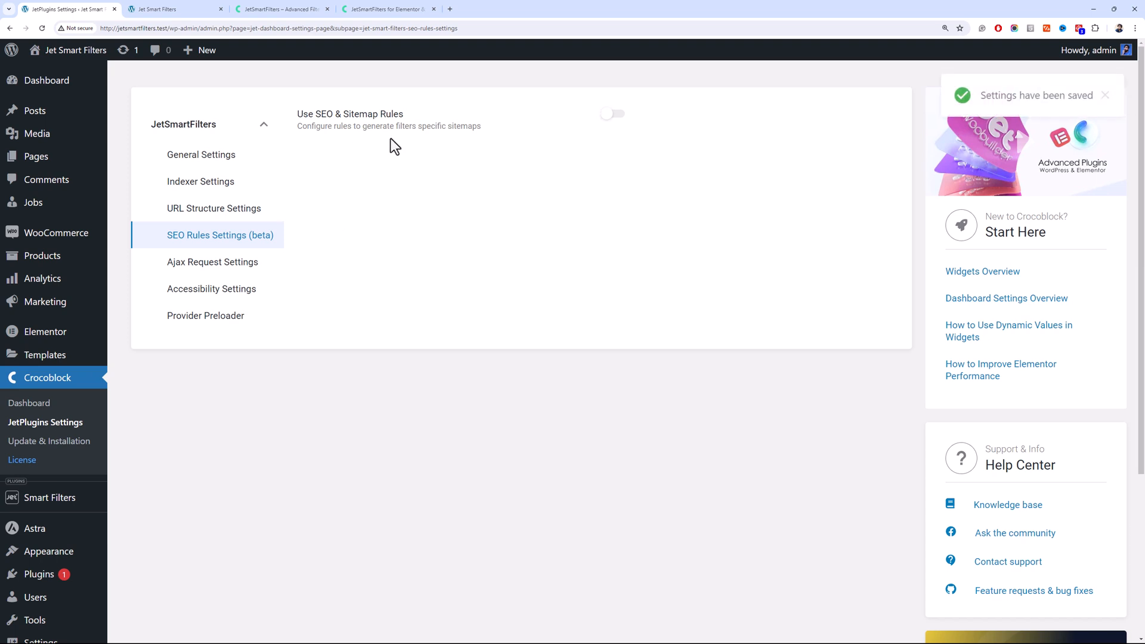
Review the JetSmartFilters Ajax request settings and accessibility settings
{"action": "left_click", "coordinate": [267, 263]}
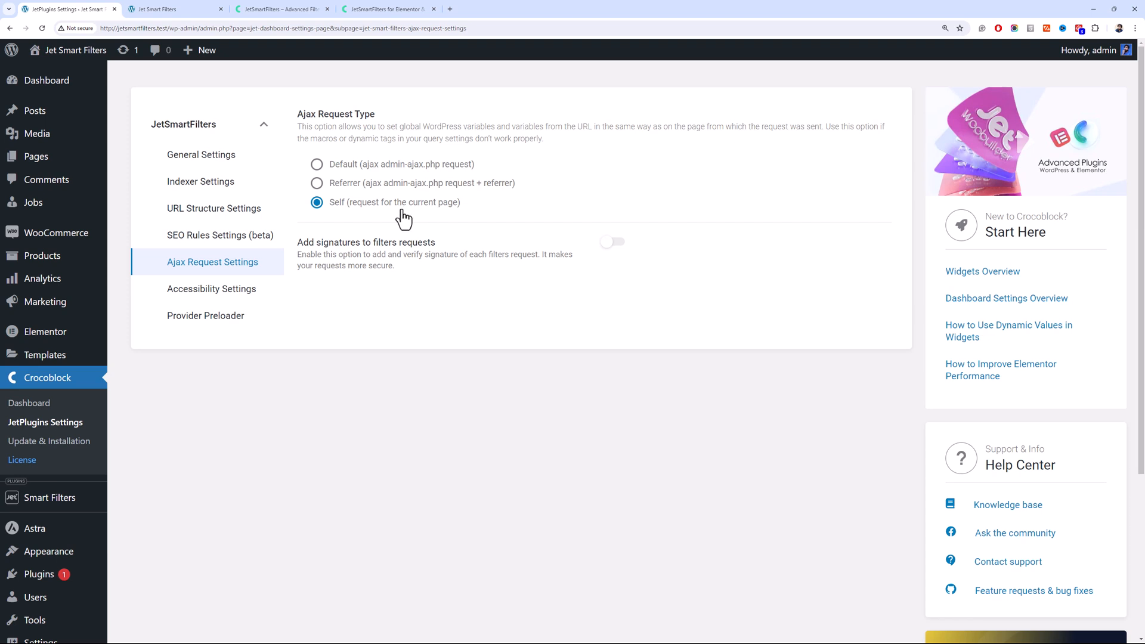
{"action": "left_click", "coordinate": [256, 288]}
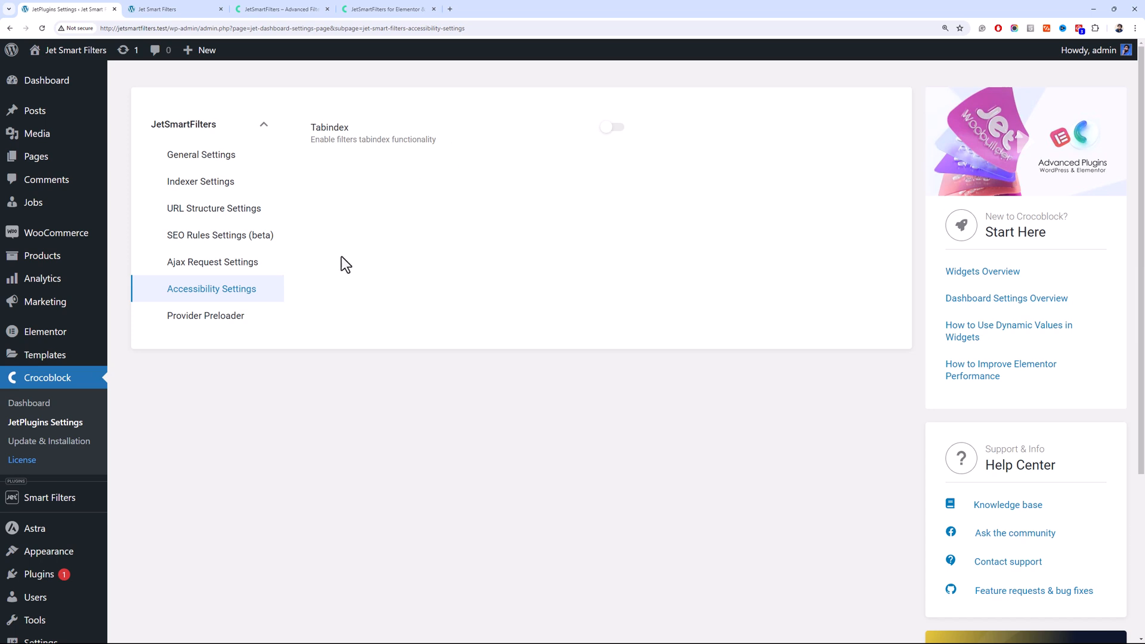
Enable the provider preloader with a fixed position and set its type to Lines wave
{"action": "left_click", "coordinate": [255, 317]}
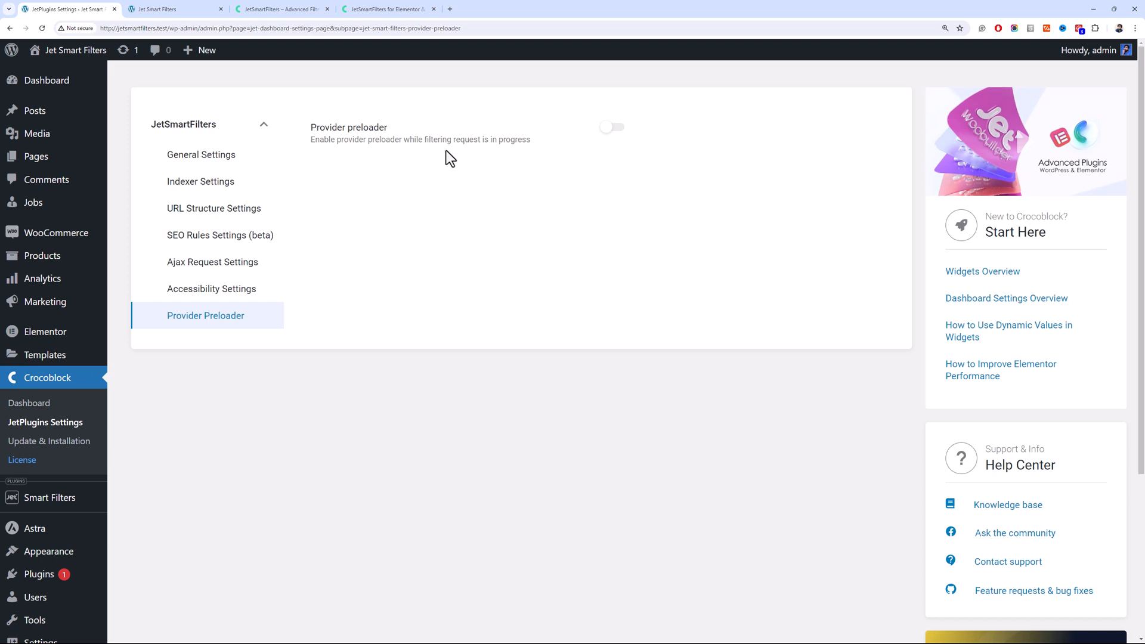
{"action": "left_click", "coordinate": [525, 153]}
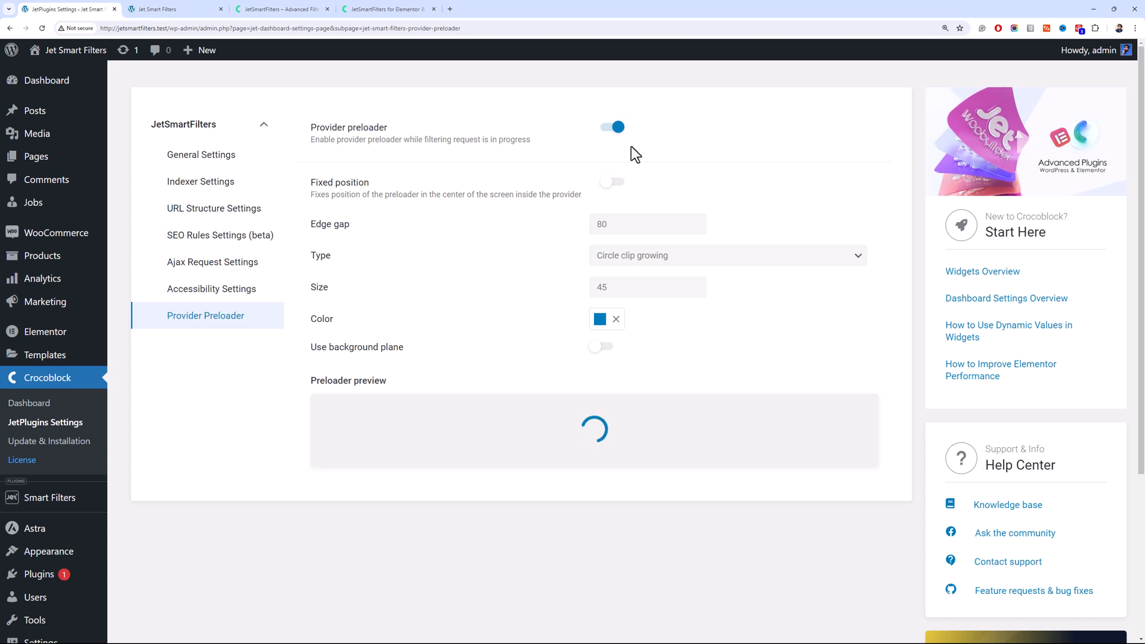
{"action": "left_click", "coordinate": [615, 183]}
{"action": "left_click", "coordinate": [653, 257]}
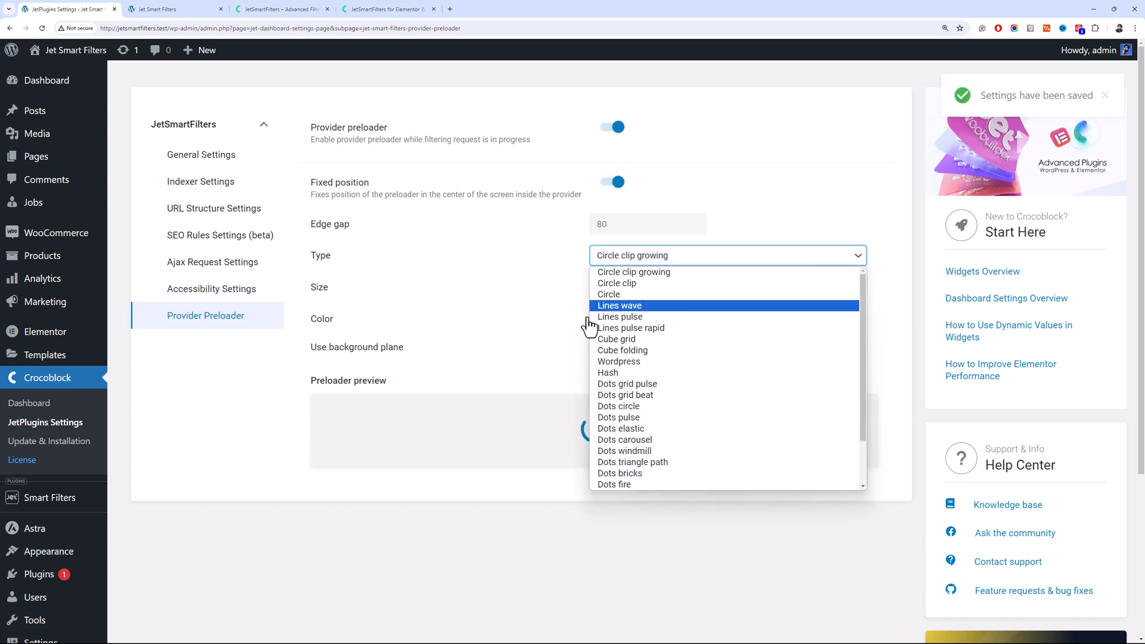
{"action": "left_click", "coordinate": [620, 305]}
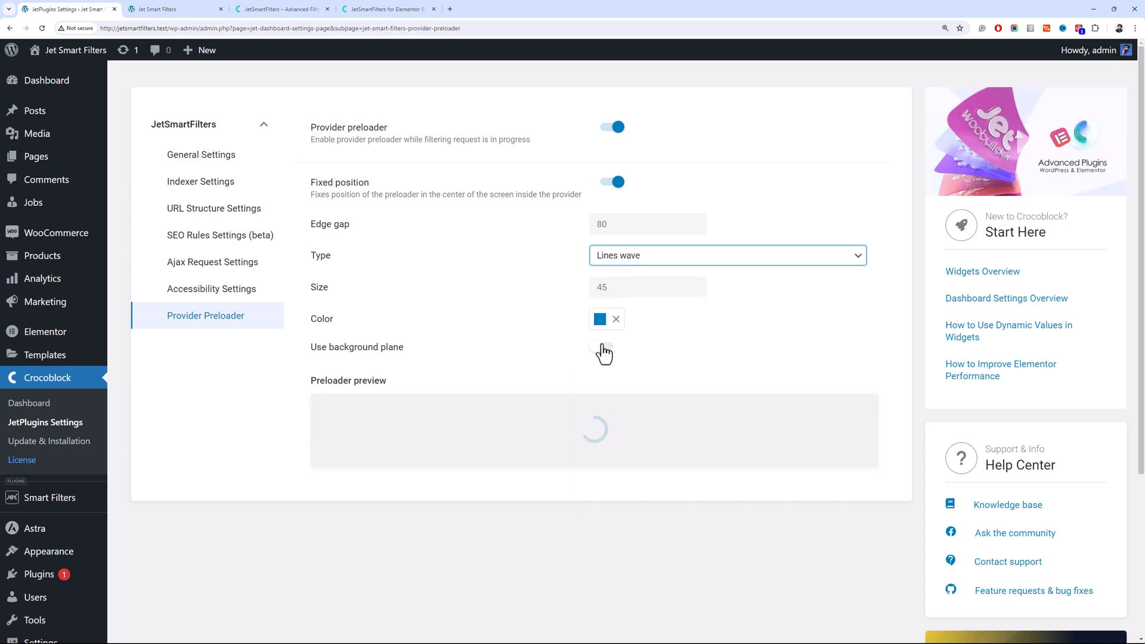
{"action": "left_click", "coordinate": [636, 257]}
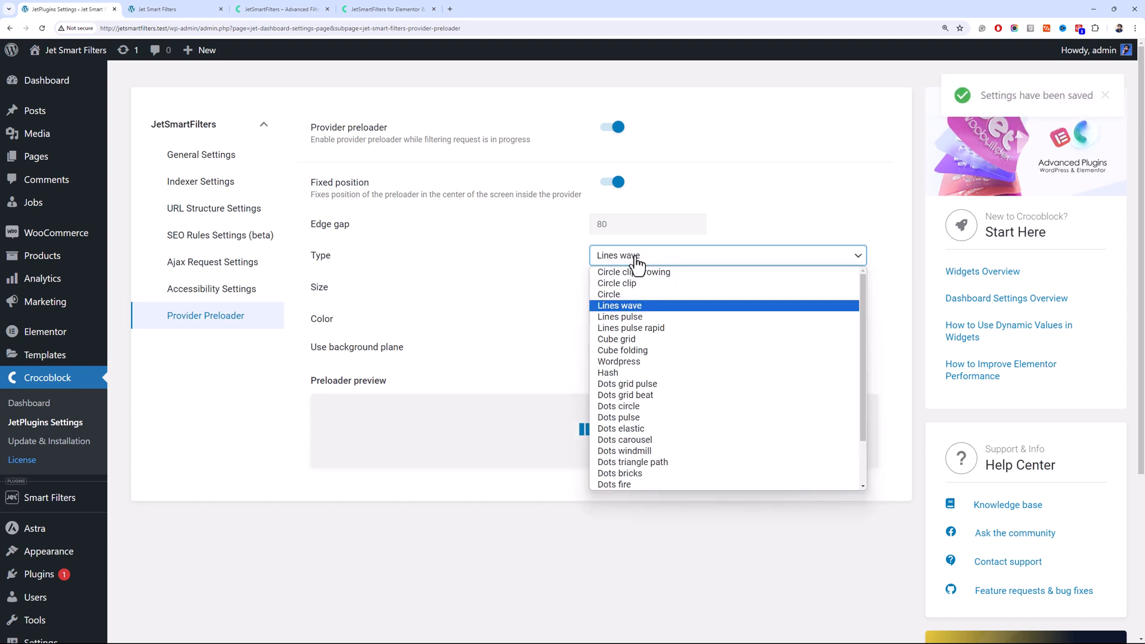
{"action": "left_click", "coordinate": [635, 260]}
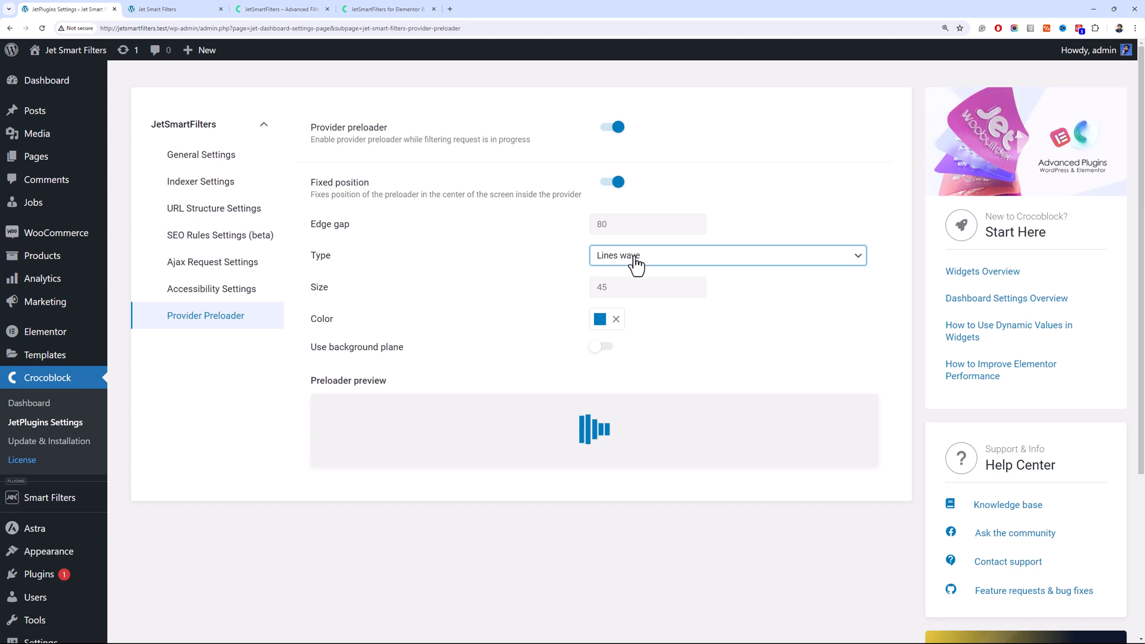
{"action": "left_click", "coordinate": [686, 288]}
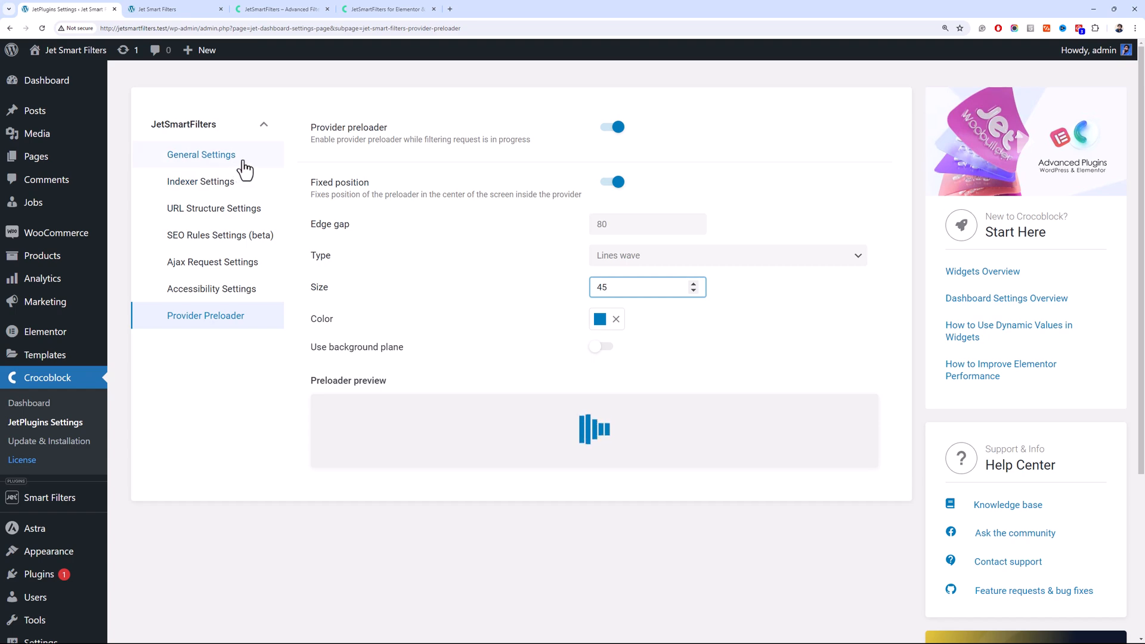
Look over the JetSmartFilters documentation in Crocoblock's knowledge base and return to the plugin settings
{"action": "left_click", "coordinate": [352, 8]}
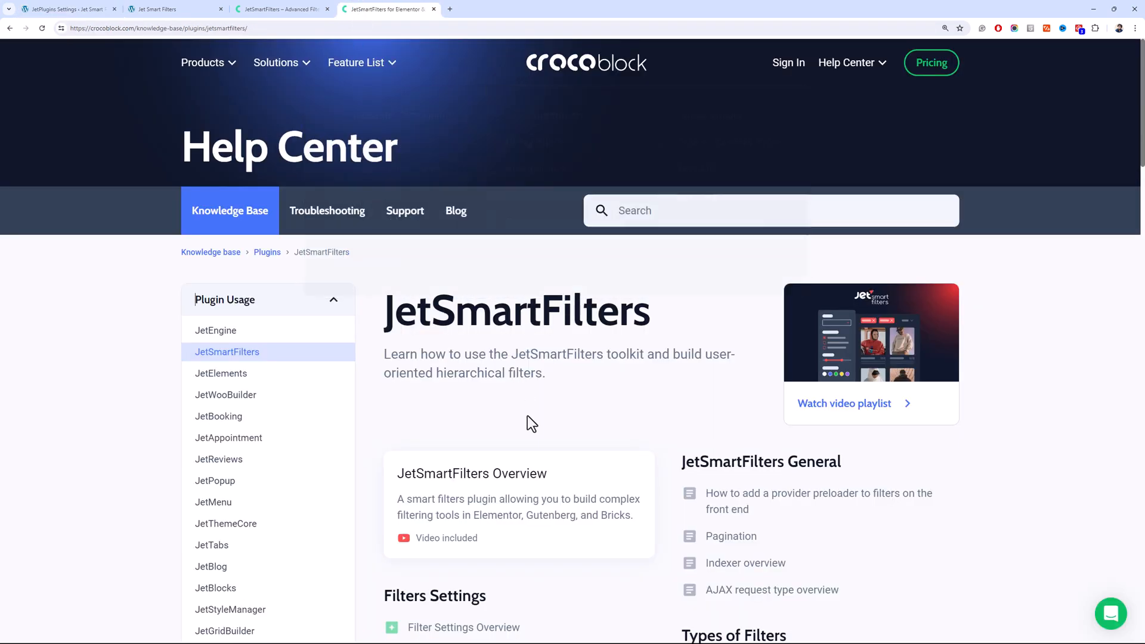
{"action": "scroll", "coordinate": [533, 416], "scroll_direction": "down", "scroll_amount": 2}
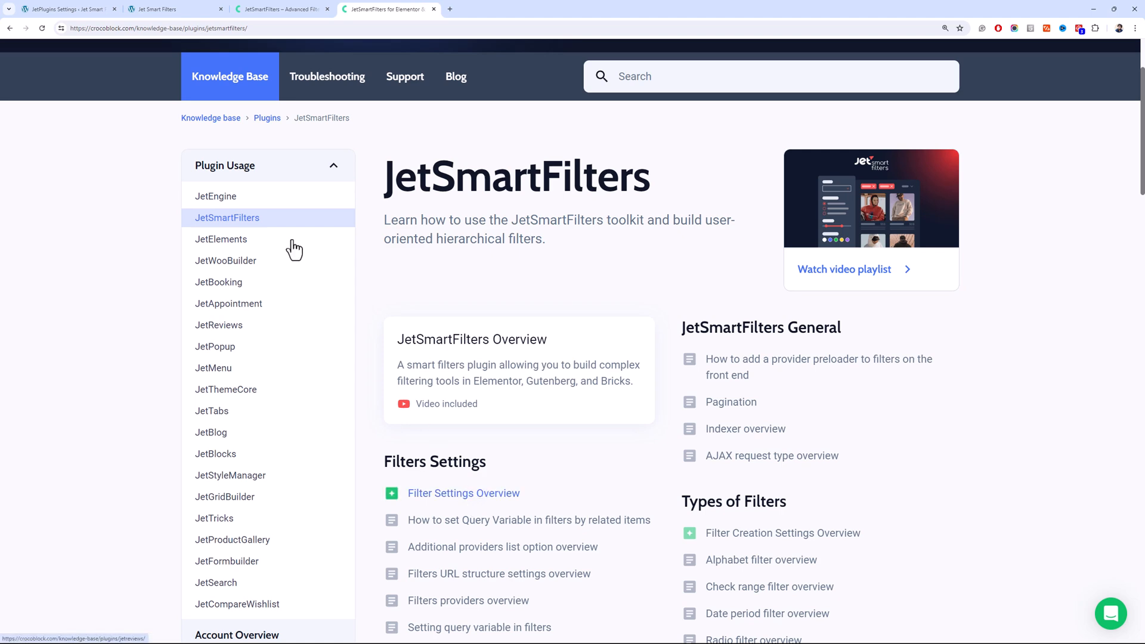
{"action": "left_click", "coordinate": [43, 8]}
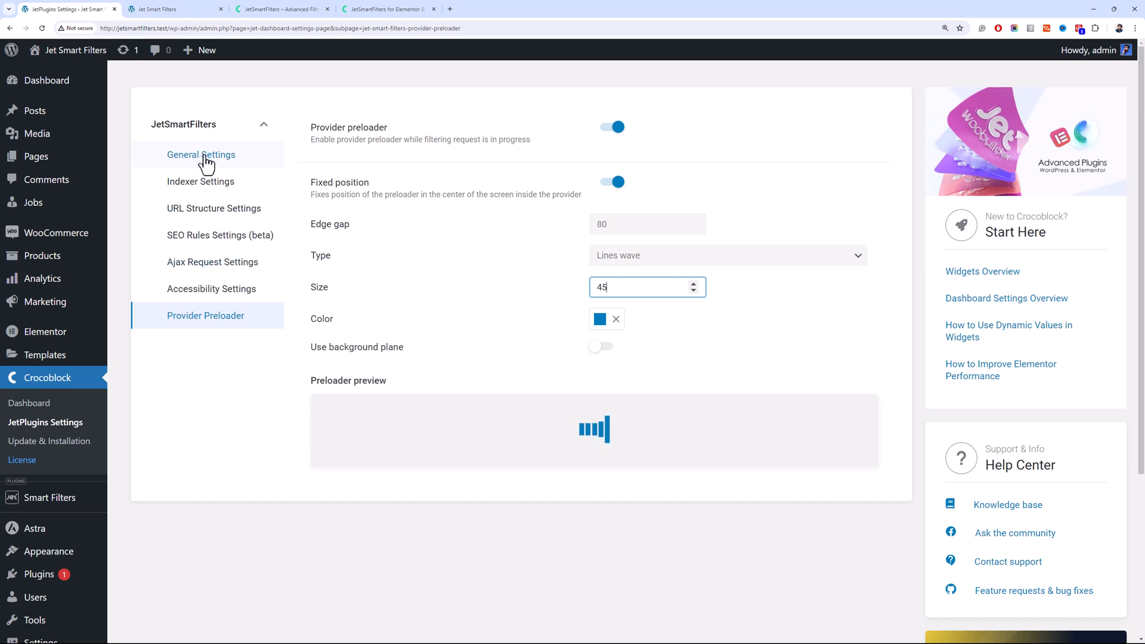
Open the Smart Filters list in the WordPress admin
{"action": "left_click", "coordinate": [58, 410]}
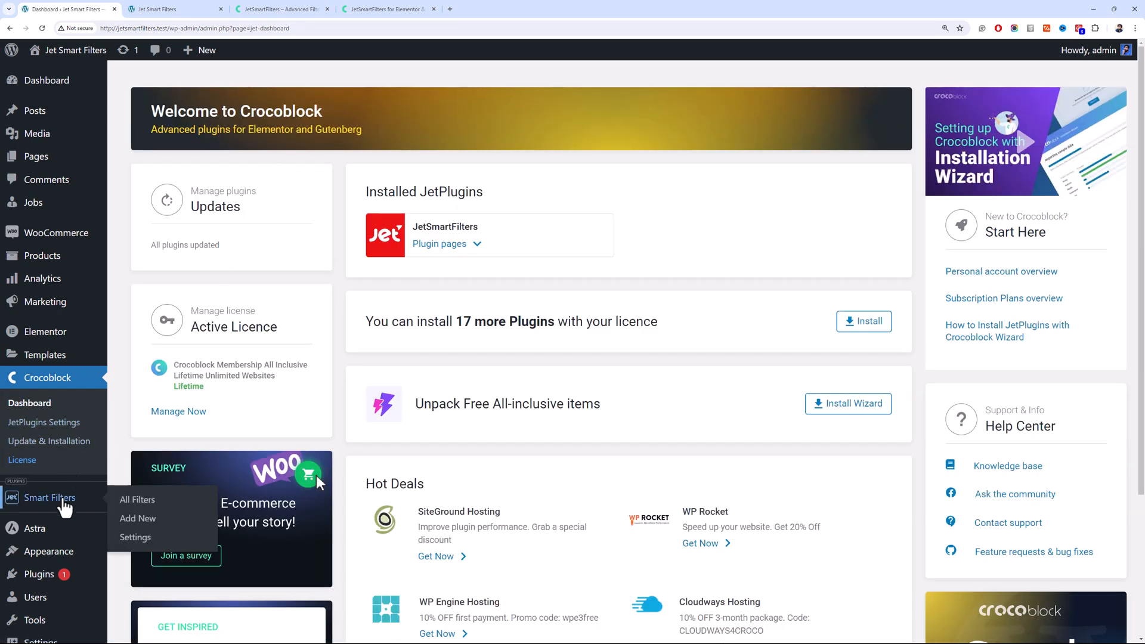
{"action": "left_click", "coordinate": [63, 499]}
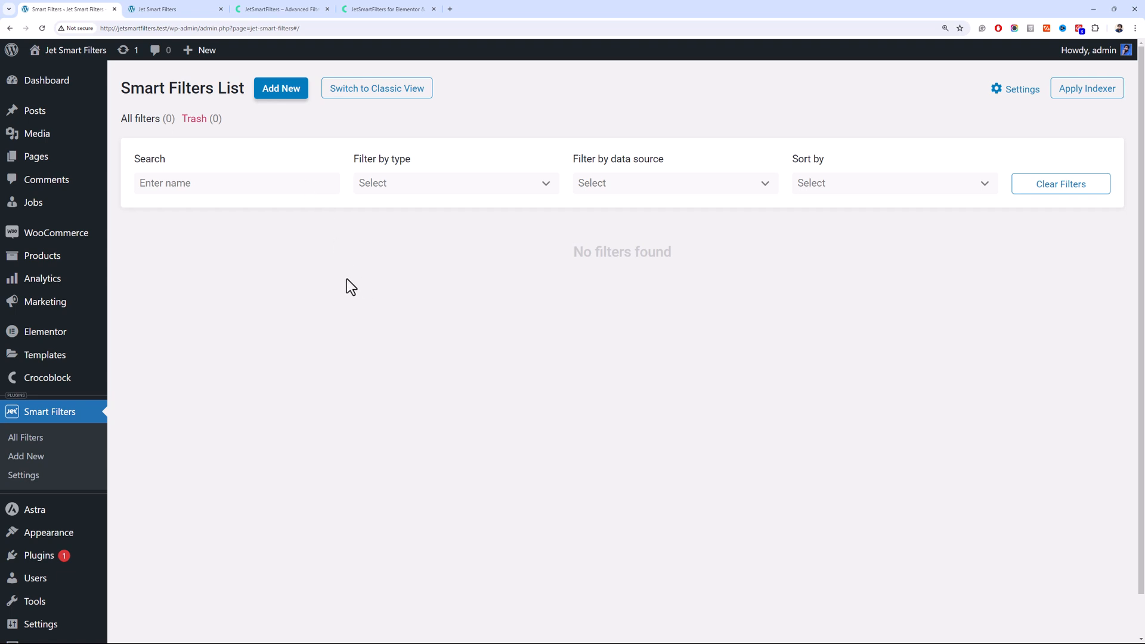
Open the site's Shop page and look through its product listing from the heading down to the pagination
{"action": "left_click", "coordinate": [179, 9]}
{"action": "left_click", "coordinate": [893, 90]}
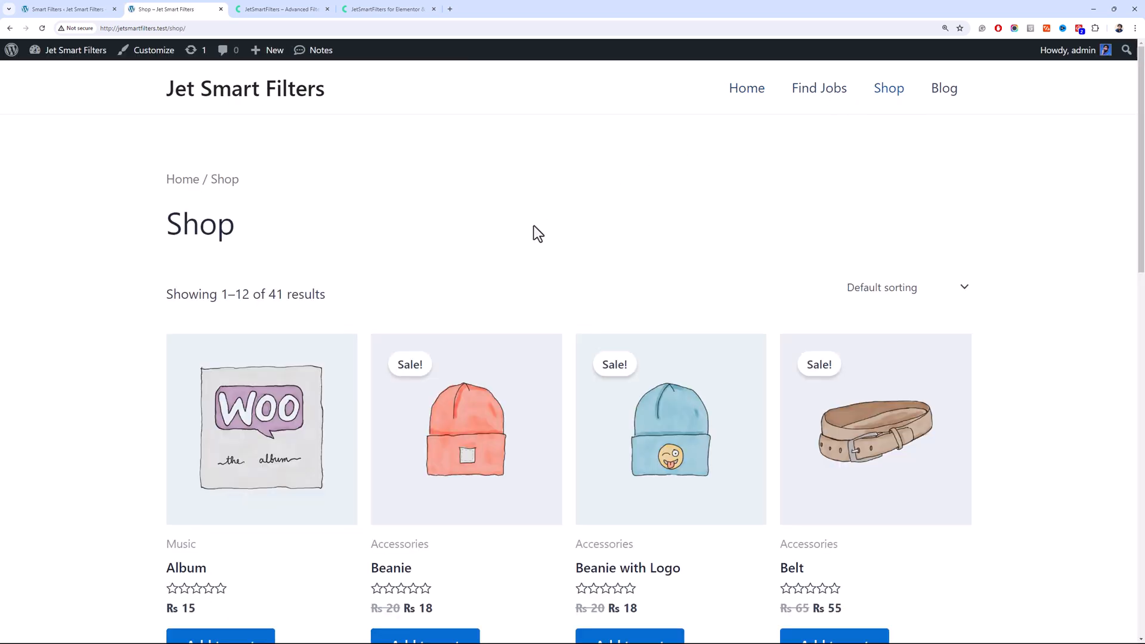
{"action": "scroll", "coordinate": [1140, 212], "scroll_direction": "down", "scroll_amount": 2}
{"action": "left_click_drag", "start_coordinate": [1140, 212], "coordinate": [1117, 154]}
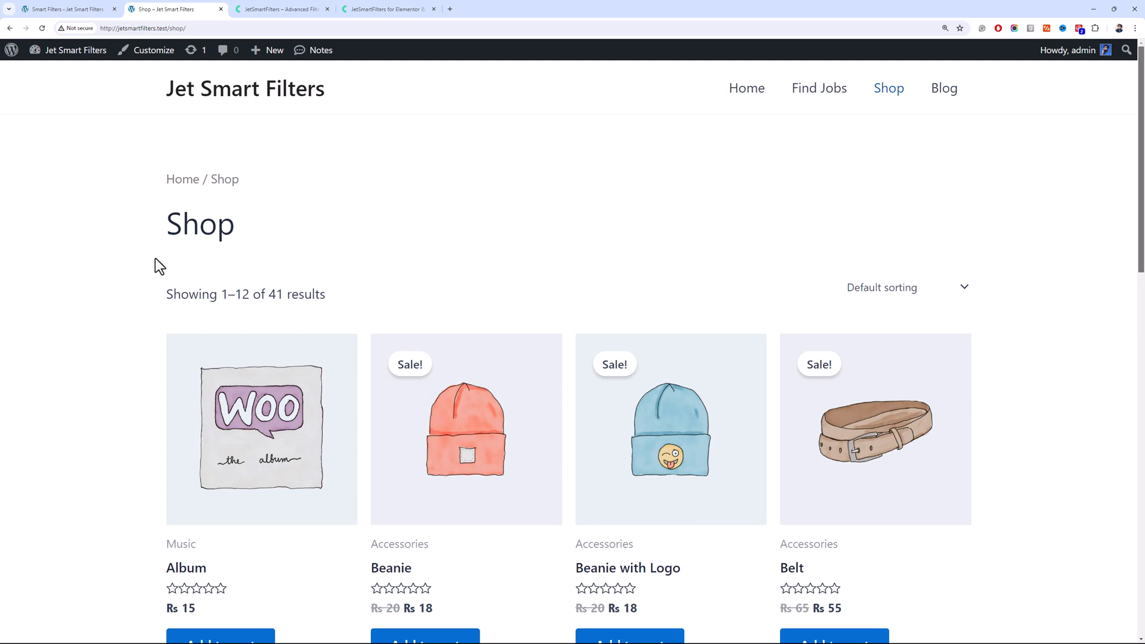
{"action": "scroll", "coordinate": [155, 259], "scroll_direction": "down", "scroll_amount": 2}
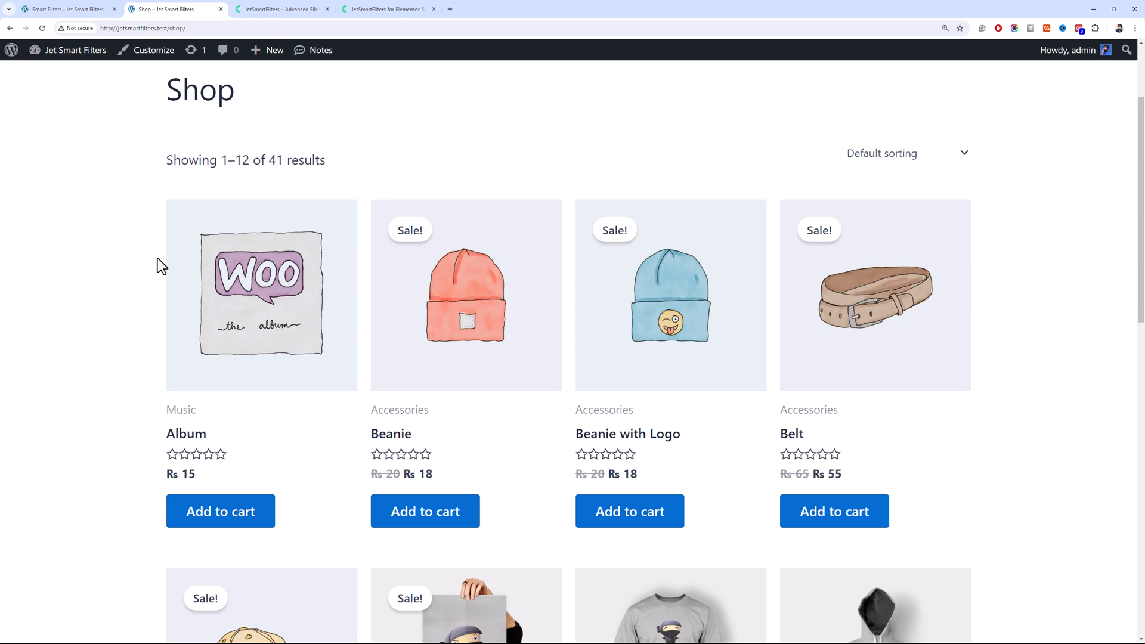
{"action": "scroll", "coordinate": [157, 258], "scroll_direction": "down", "scroll_amount": 5}
{"action": "scroll", "coordinate": [154, 259], "scroll_direction": "down", "scroll_amount": 5}
{"action": "scroll", "coordinate": [154, 259], "scroll_direction": "down", "scroll_amount": 2}
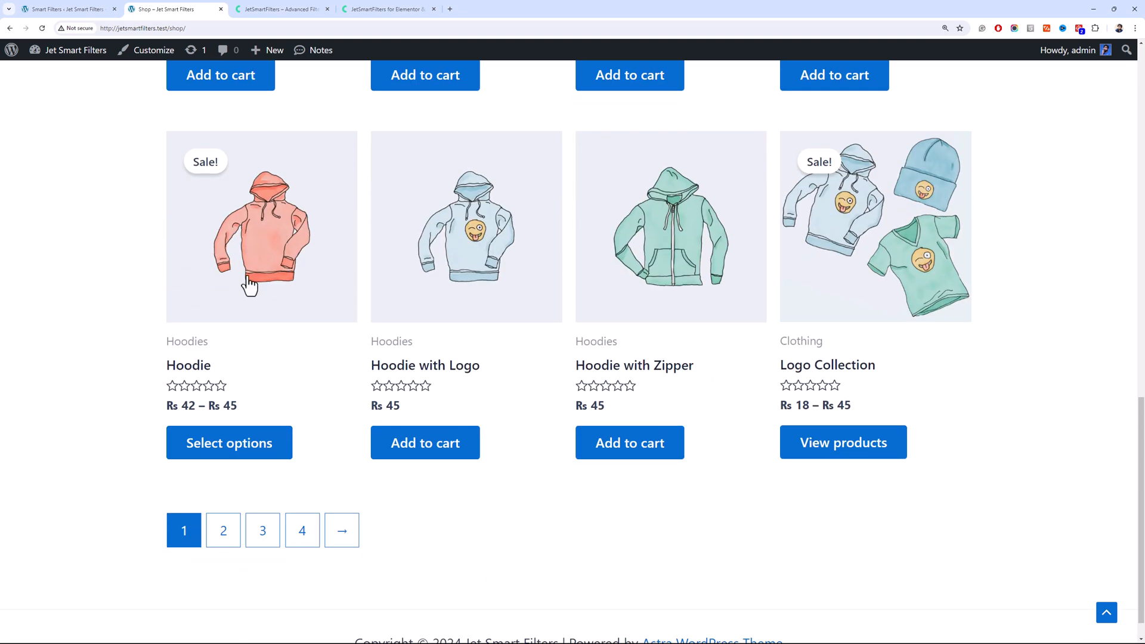
{"action": "left_click_drag", "start_coordinate": [1143, 521], "coordinate": [1143, 188]}
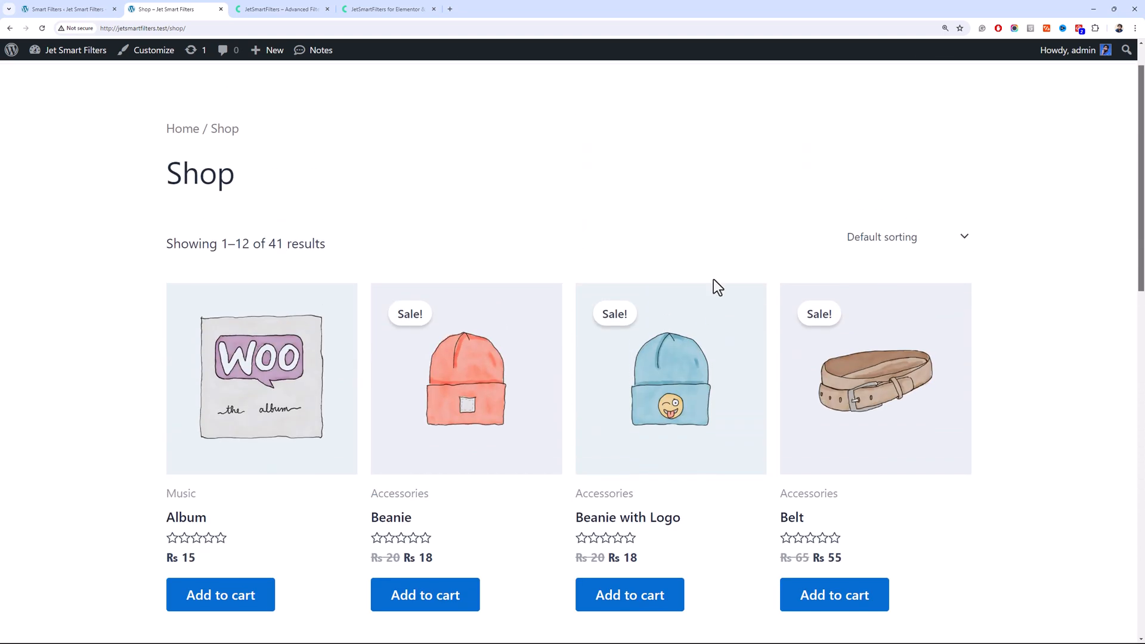
{"action": "scroll", "coordinate": [242, 191], "scroll_direction": "up", "scroll_amount": 1}
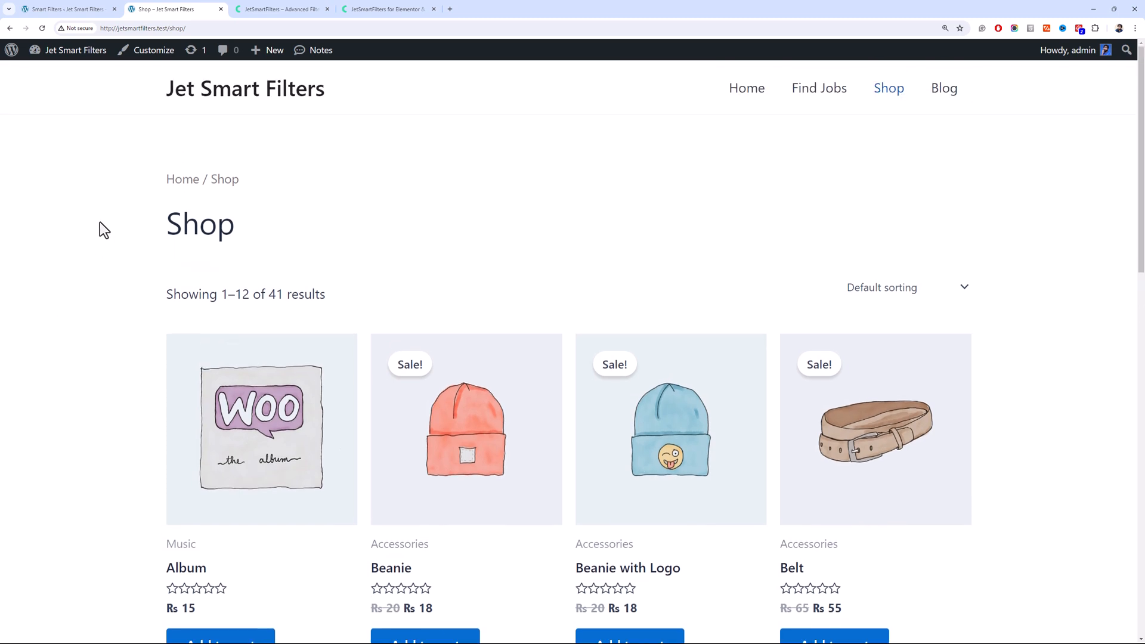
Return to the Smart Filters list and start a new filter
{"action": "left_click", "coordinate": [96, 10]}
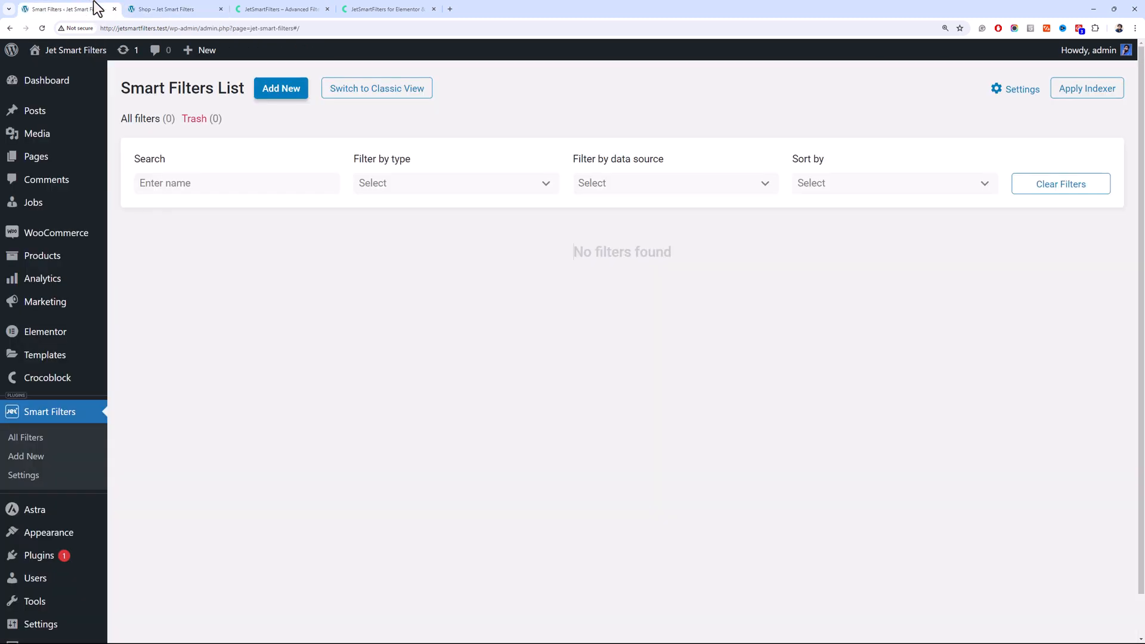
{"action": "left_click", "coordinate": [289, 102]}
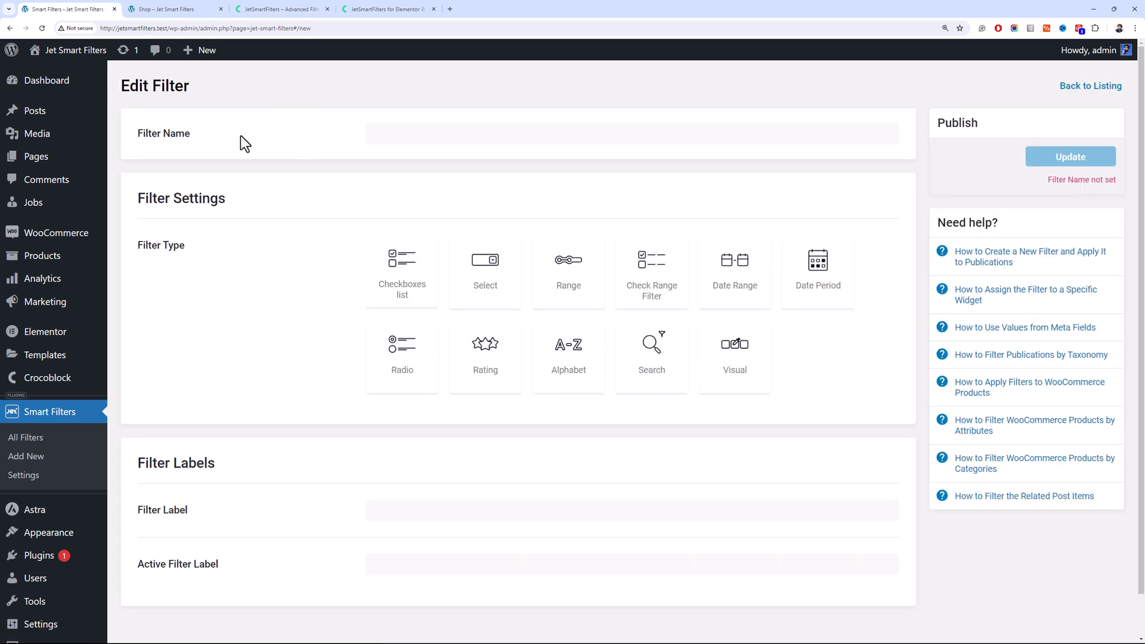
{"action": "left_click", "coordinate": [379, 138]}
{"action": "left_click", "coordinate": [291, 141]}
{"action": "left_click", "coordinate": [404, 136]}
{"action": "left_click", "coordinate": [303, 141]}
{"action": "left_click", "coordinate": [431, 136]}
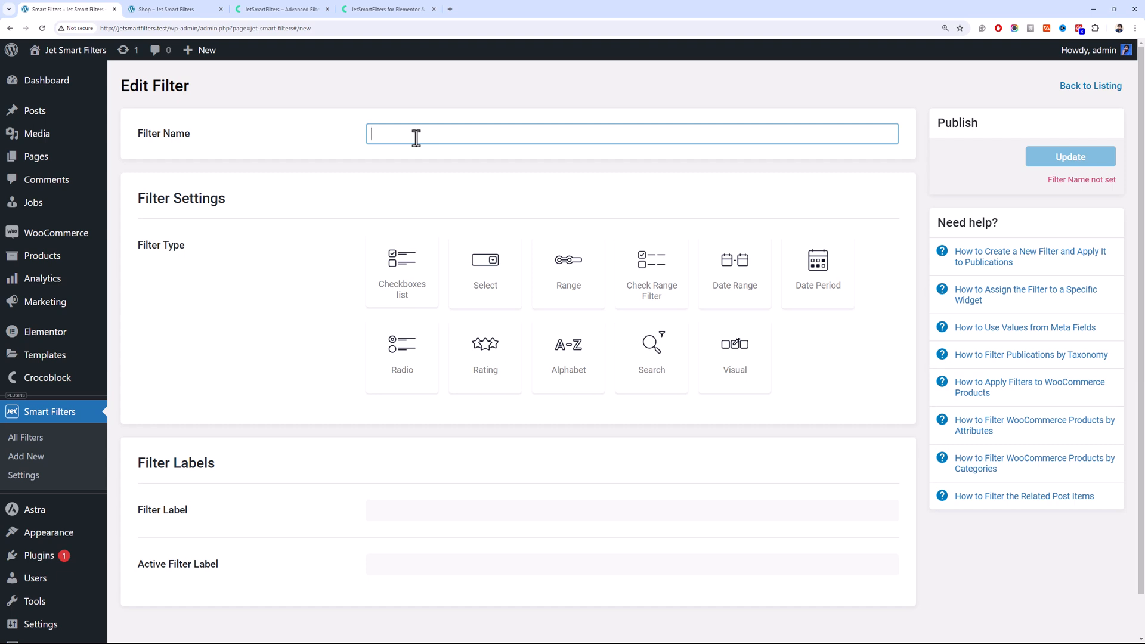
{"action": "left_click", "coordinate": [326, 143]}
{"action": "left_click", "coordinate": [456, 139]}
{"action": "left_click", "coordinate": [423, 137]}
{"action": "left_click", "coordinate": [349, 137]}
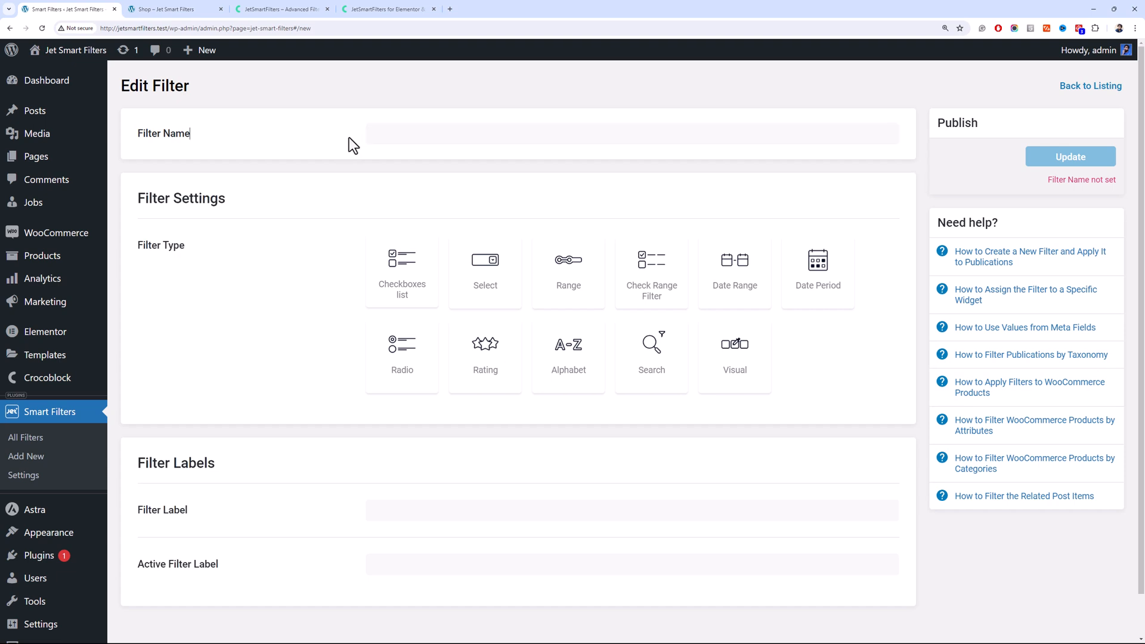
Name the new filter Product Category
{"action": "left_click", "coordinate": [399, 138]}
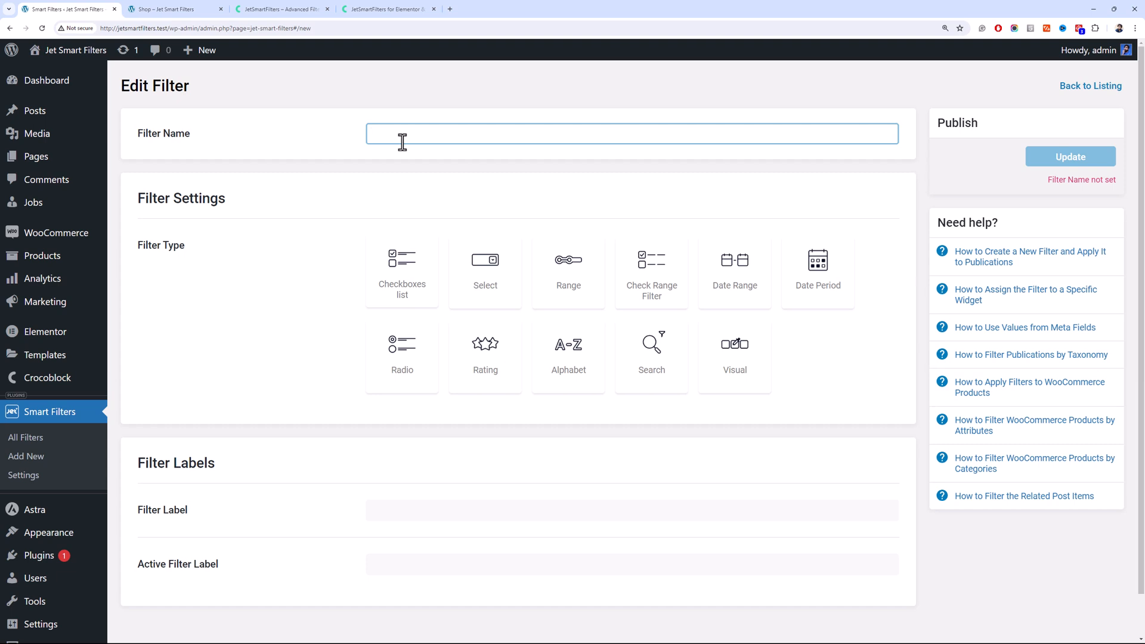
{"action": "type", "text": "Pro"}
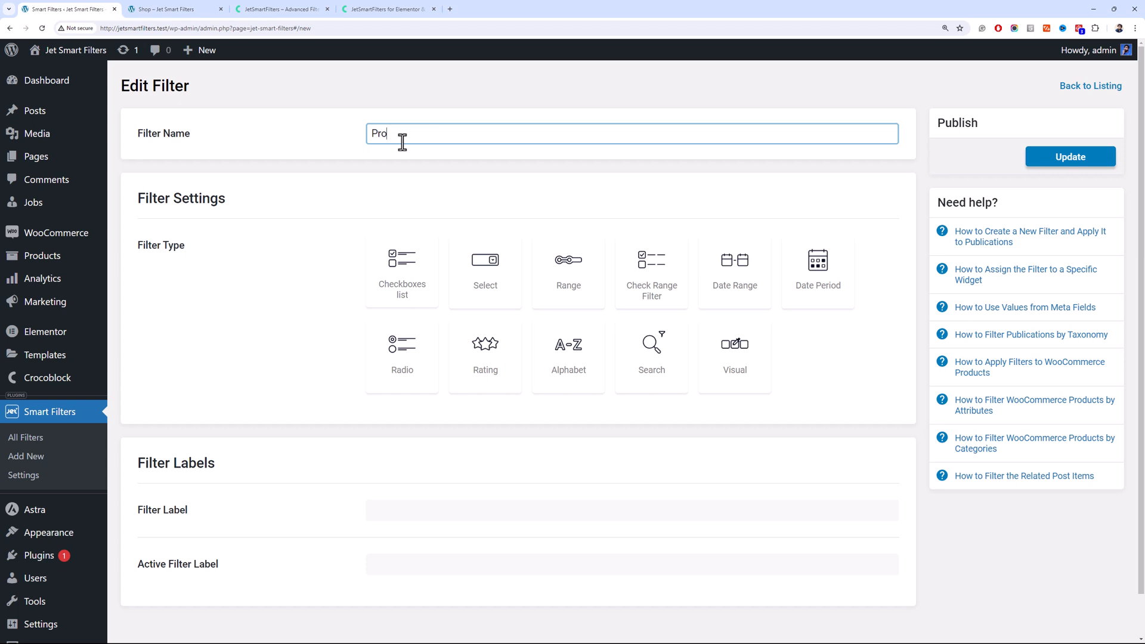
{"action": "type", "text": "duct Categoory"}
{"action": "key", "text": "Tab"}
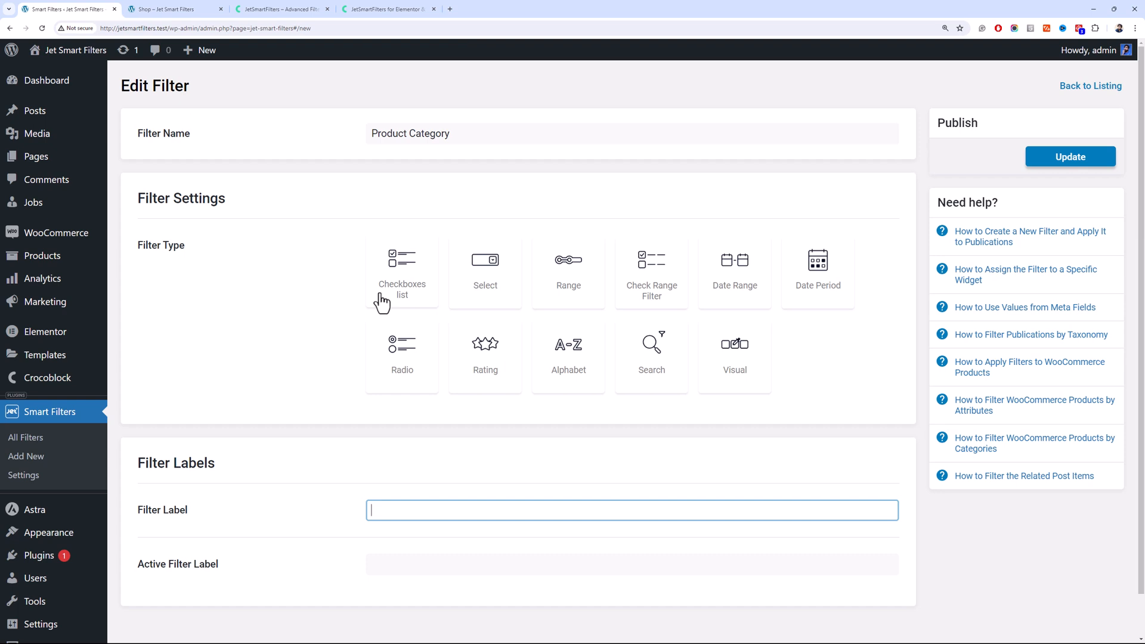
Compare the options of the Select and Radio filter types, and set the filter type to Checkboxes list
{"action": "left_click", "coordinate": [463, 298]}
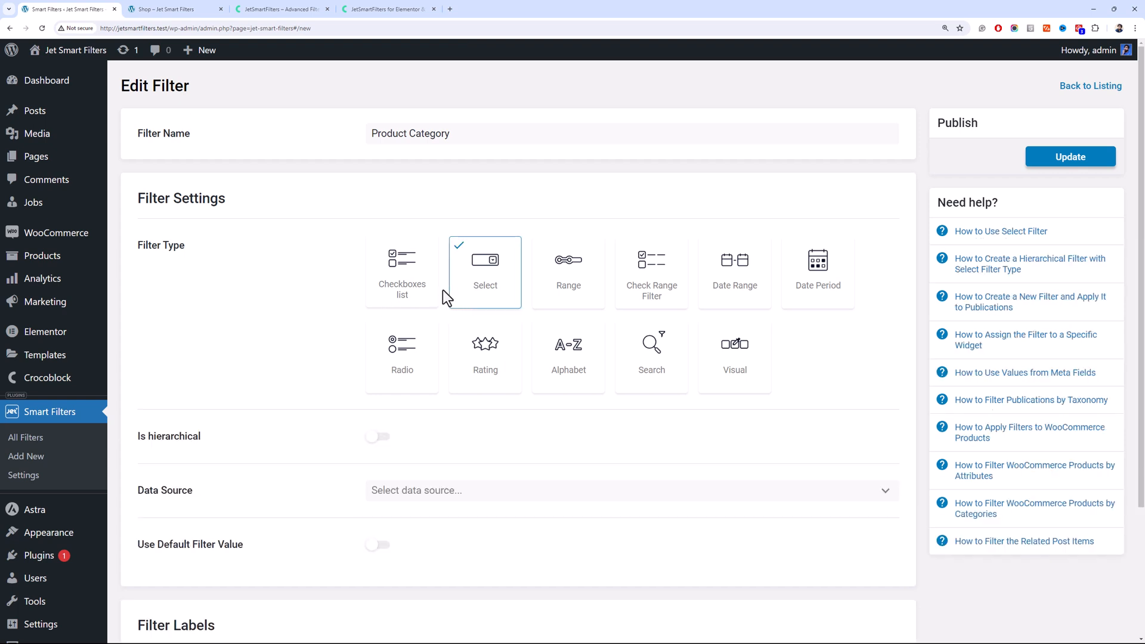
{"action": "left_click", "coordinate": [422, 296]}
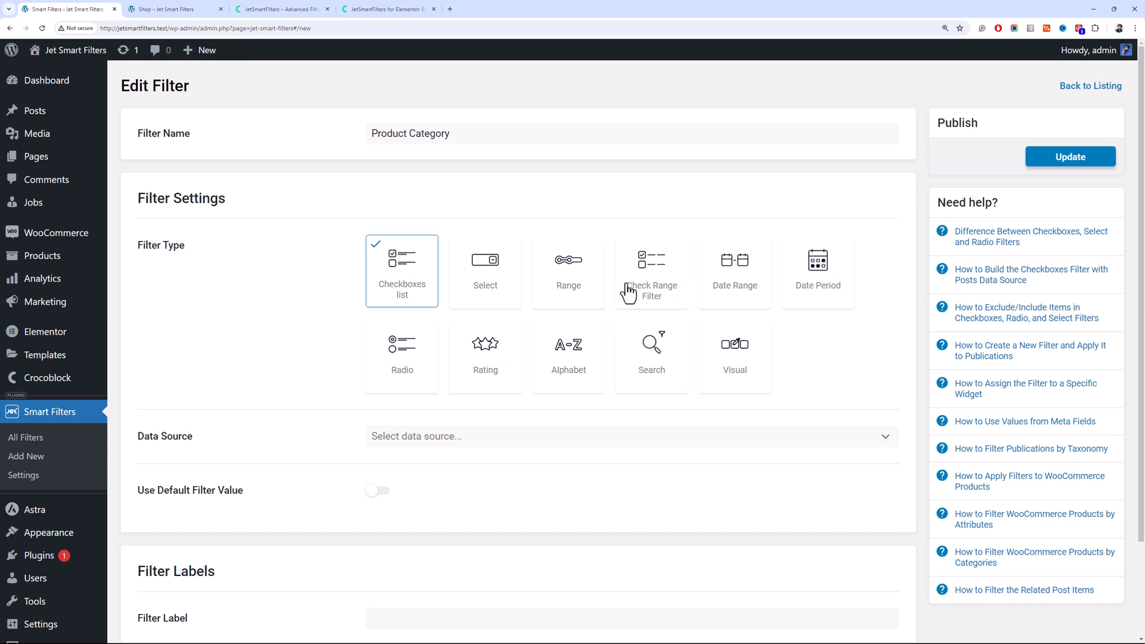
{"action": "left_click", "coordinate": [418, 382]}
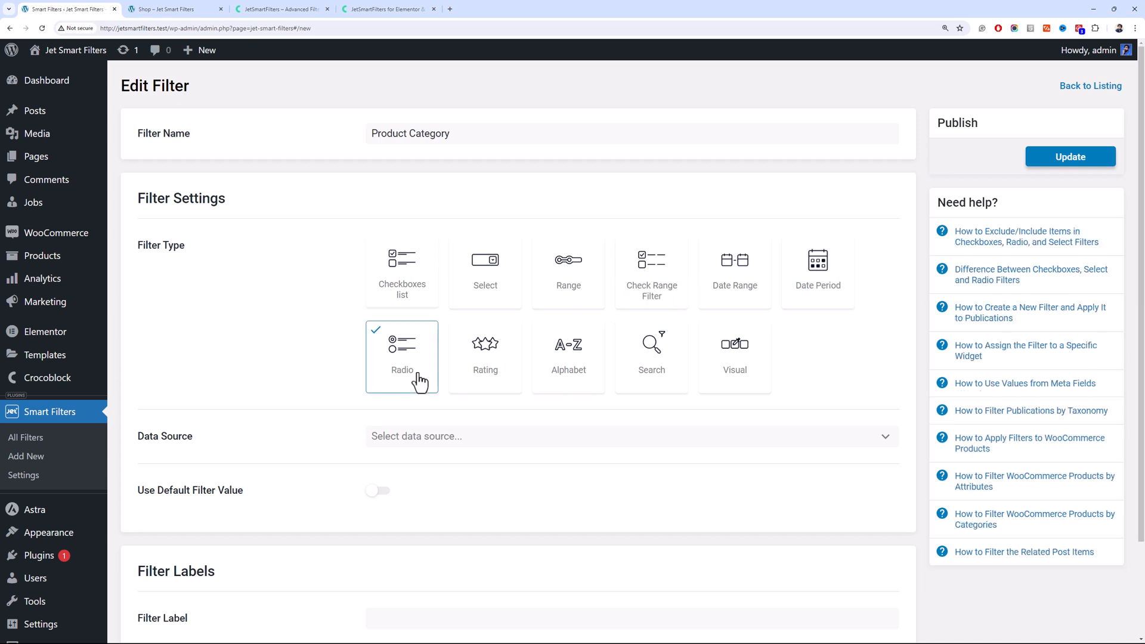
{"action": "left_click", "coordinate": [405, 285]}
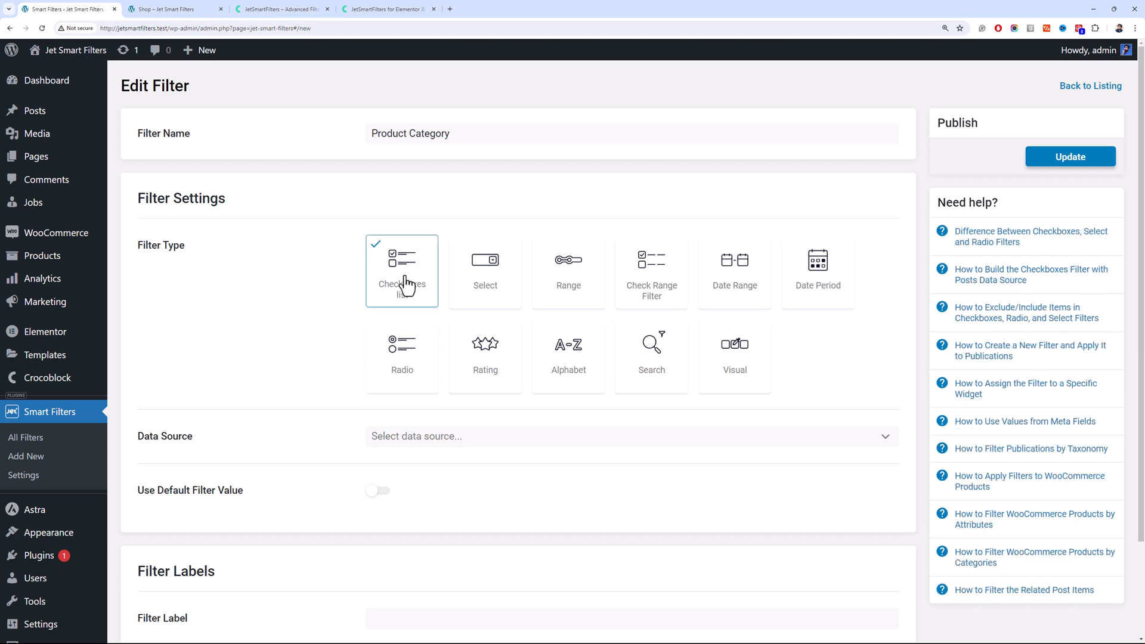
{"action": "left_click", "coordinate": [459, 284]}
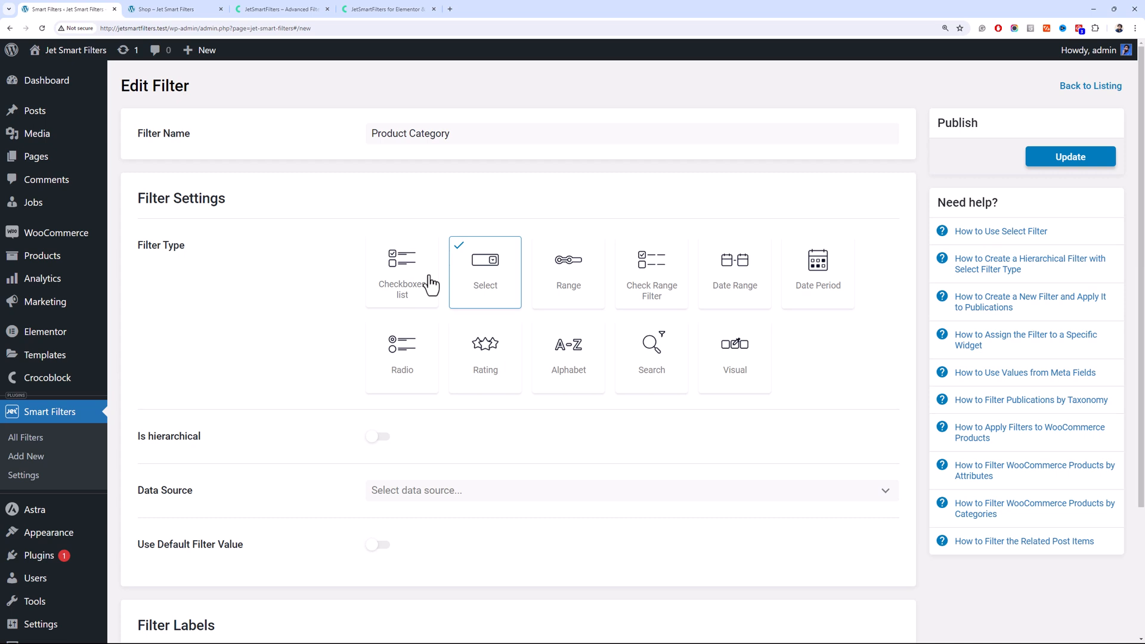
{"action": "left_click", "coordinate": [396, 273]}
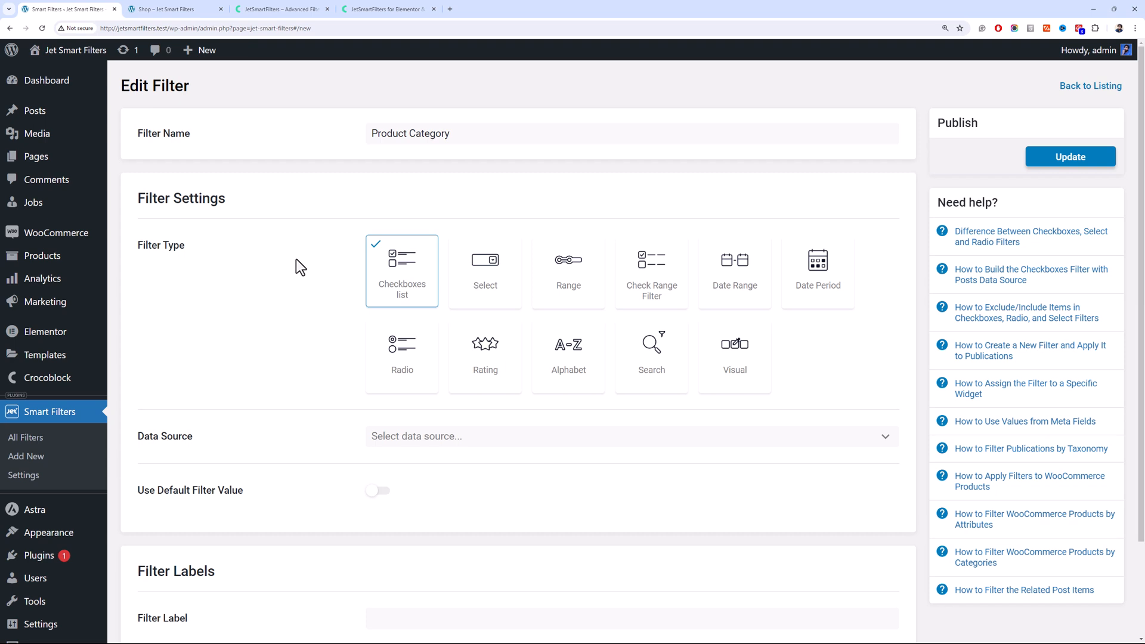
Examine the data sources offered for the filter and the category and tag taxonomies of Products and Posts
{"action": "scroll", "coordinate": [296, 260], "scroll_direction": "down", "scroll_amount": 3}
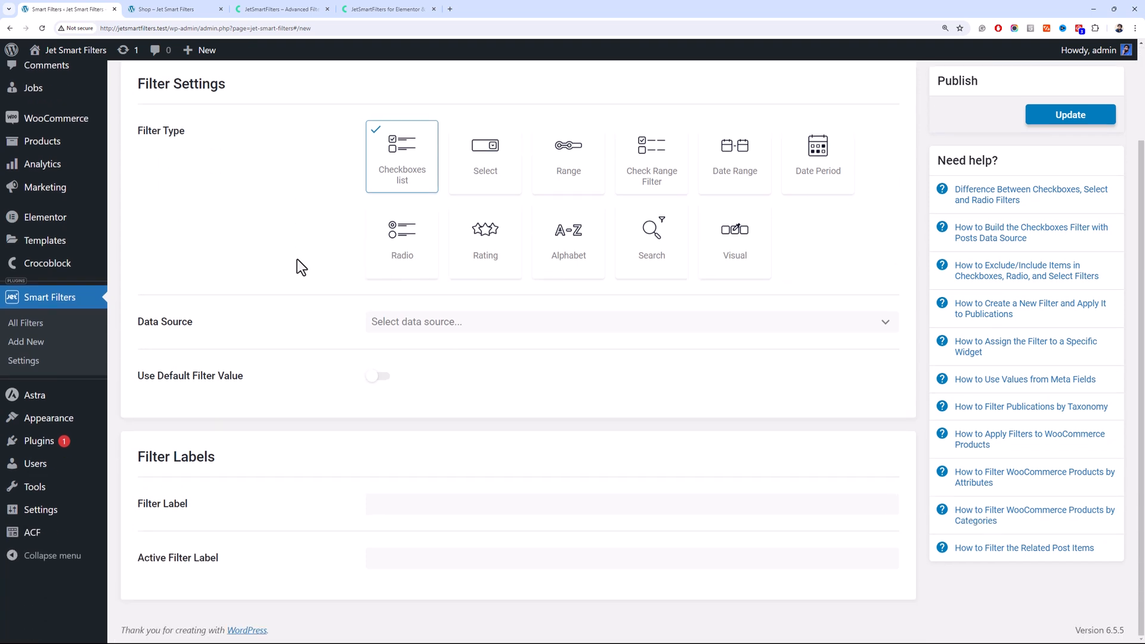
{"action": "left_click", "coordinate": [405, 324]}
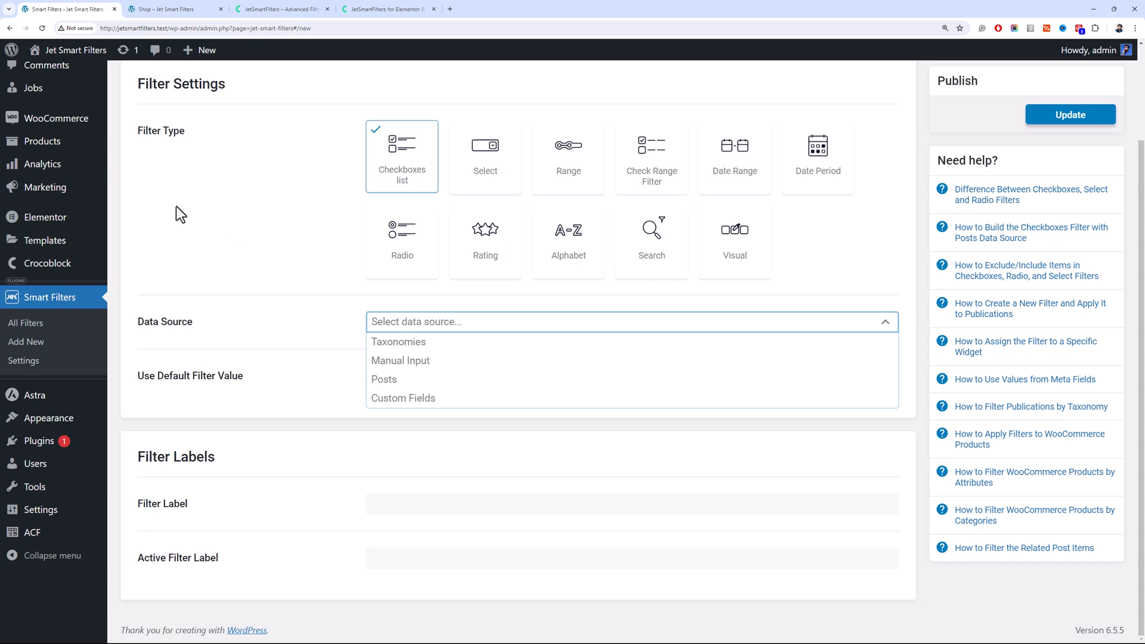
{"action": "mouse_move", "coordinate": [90, 146]}
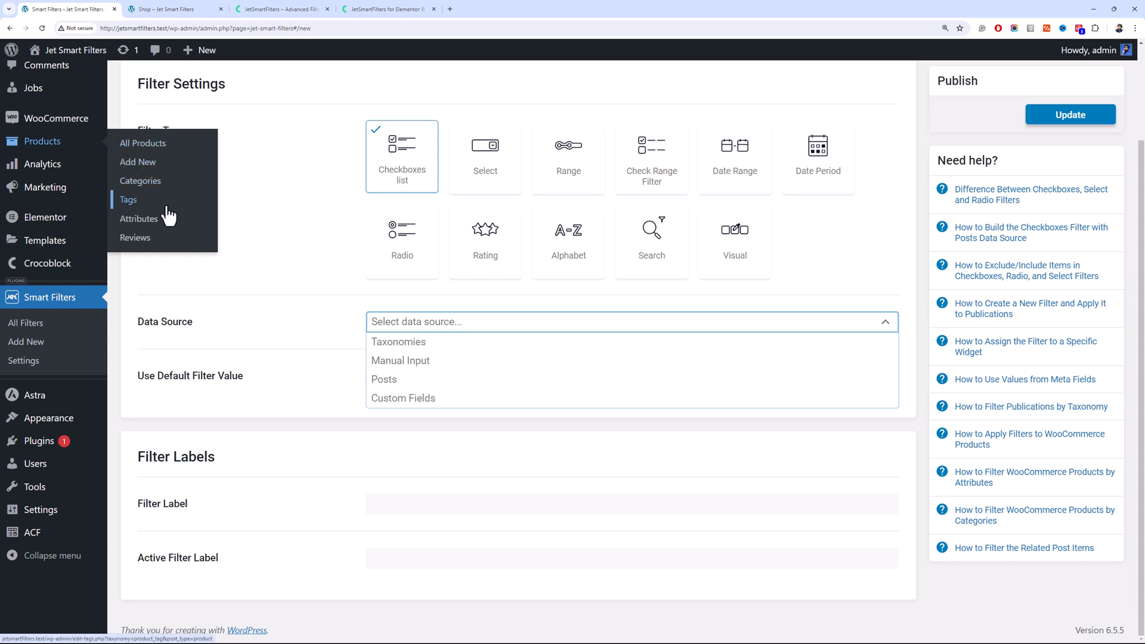
{"action": "left_click", "coordinate": [260, 261]}
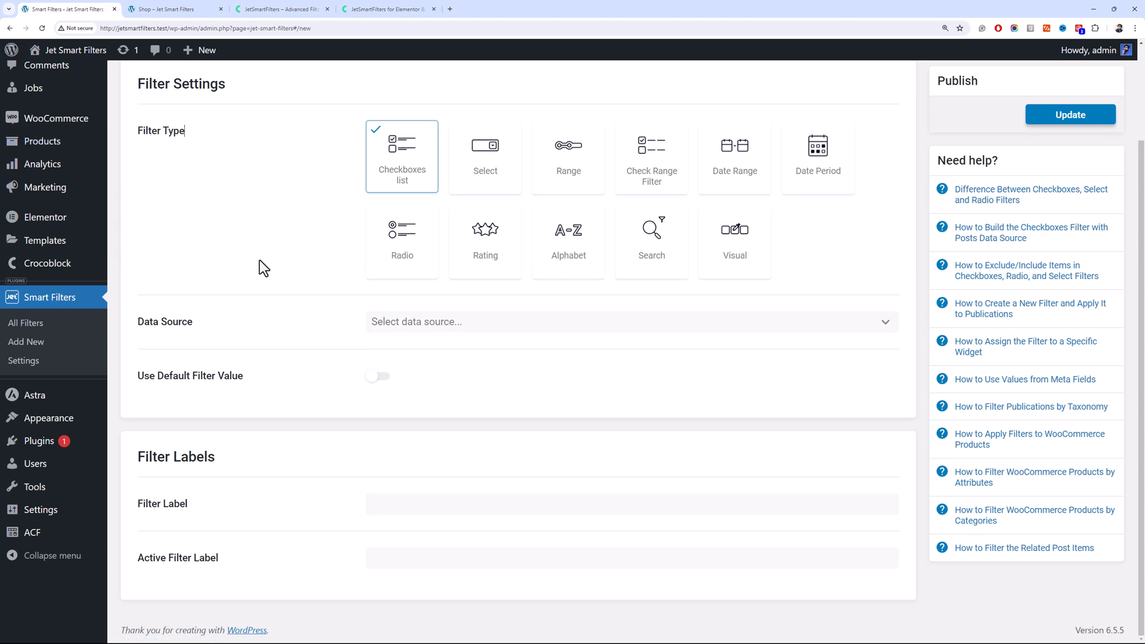
{"action": "mouse_move", "coordinate": [94, 158]}
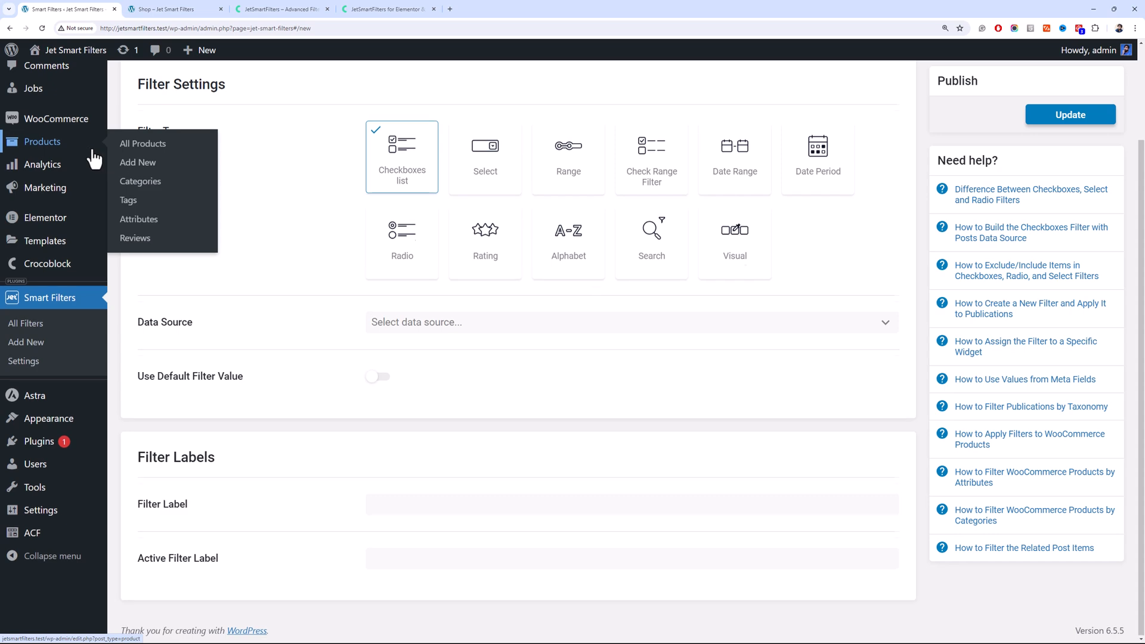
{"action": "scroll", "coordinate": [94, 159], "scroll_direction": "up", "scroll_amount": 2}
{"action": "mouse_move", "coordinate": [103, 120]}
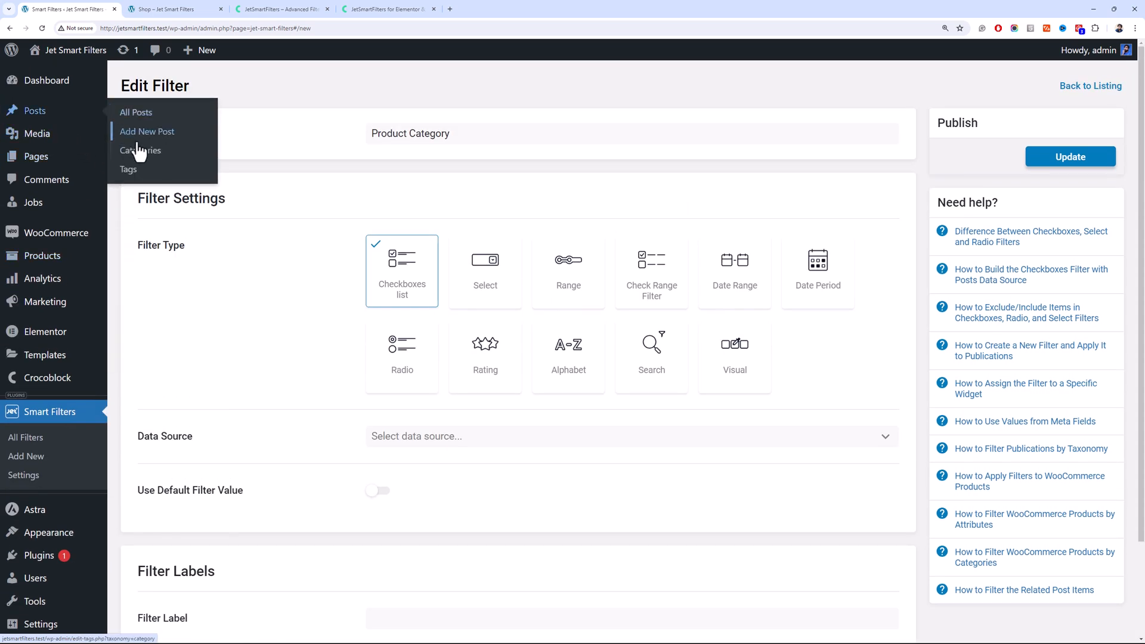
Set the filter's data source to Taxonomies and its taxonomy to Product categories
{"action": "scroll", "coordinate": [334, 329], "scroll_direction": "down", "scroll_amount": 2}
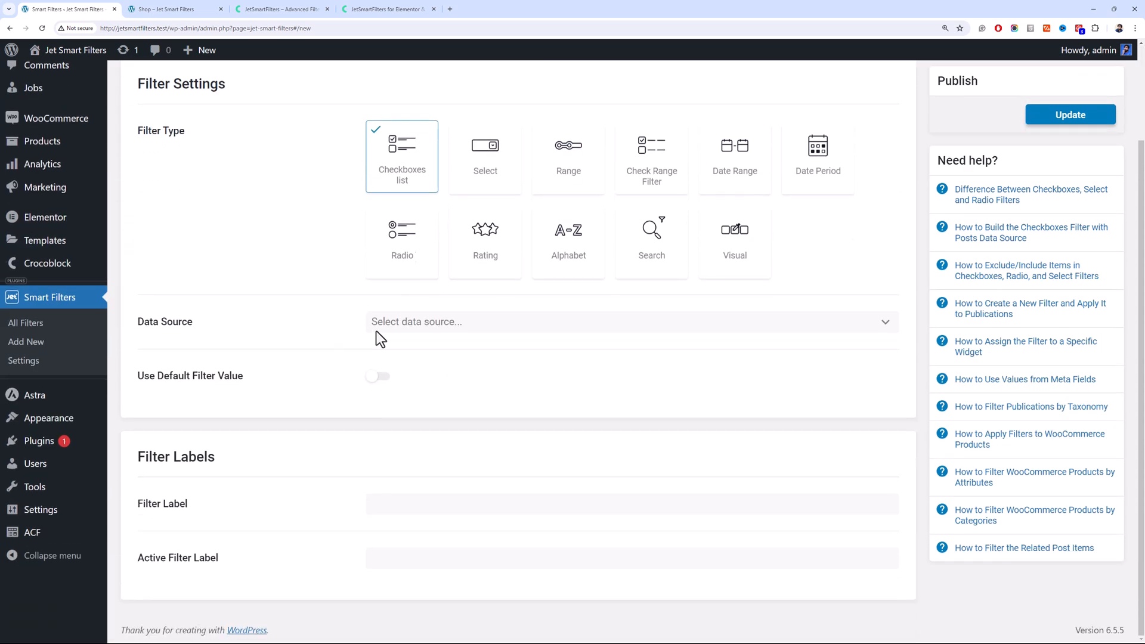
{"action": "left_click", "coordinate": [379, 329]}
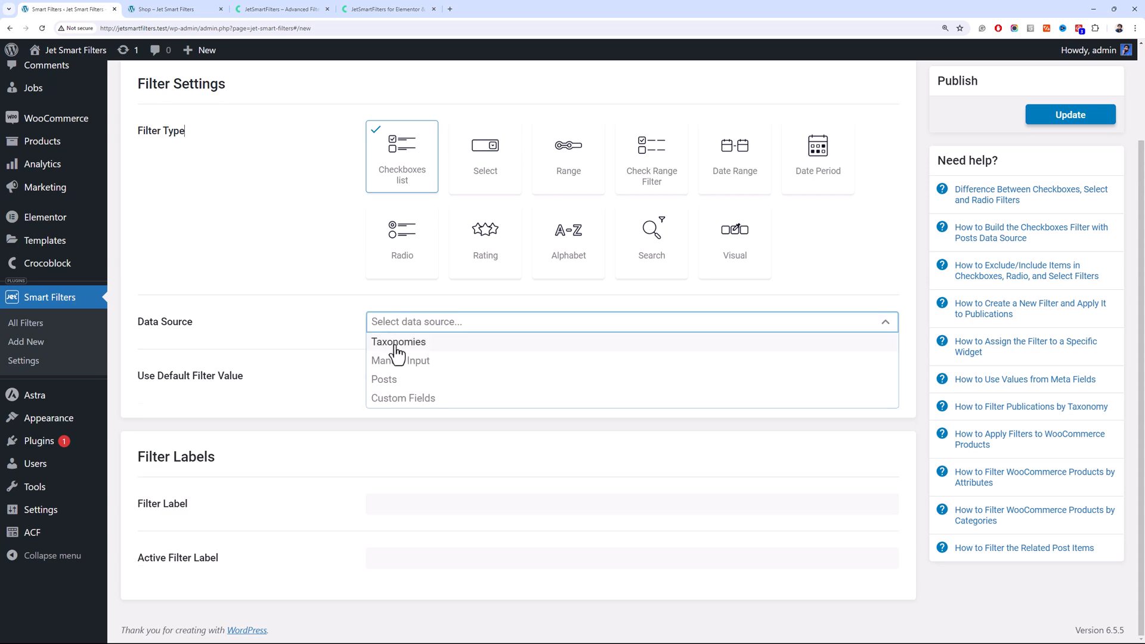
{"action": "left_click", "coordinate": [398, 346]}
{"action": "scroll", "coordinate": [348, 332], "scroll_direction": "down", "scroll_amount": 2}
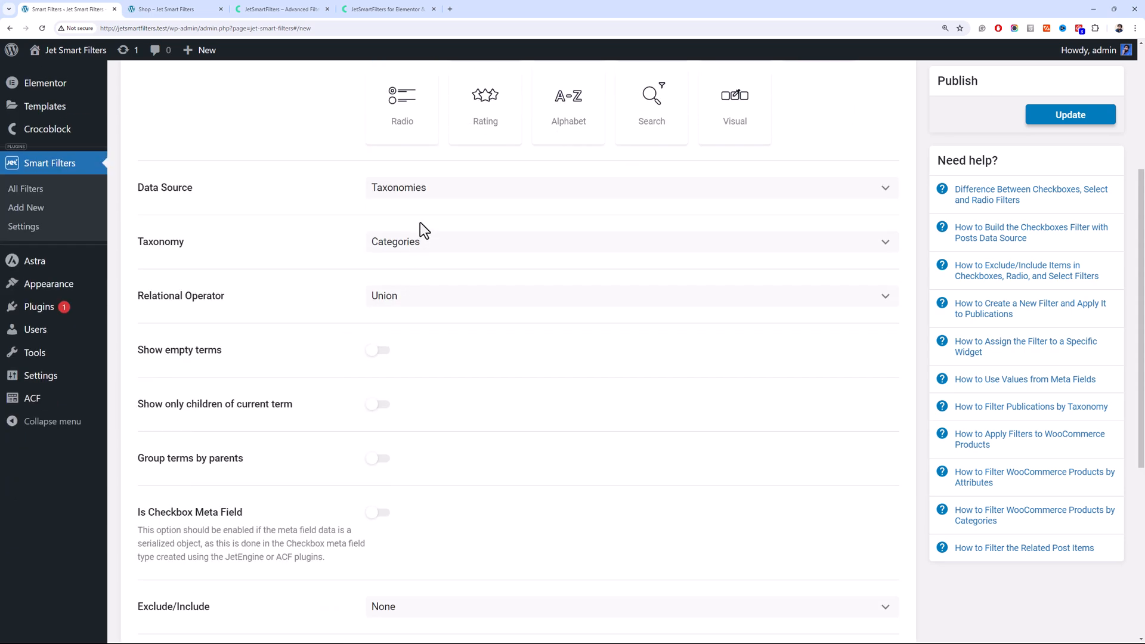
{"action": "left_click", "coordinate": [445, 238]}
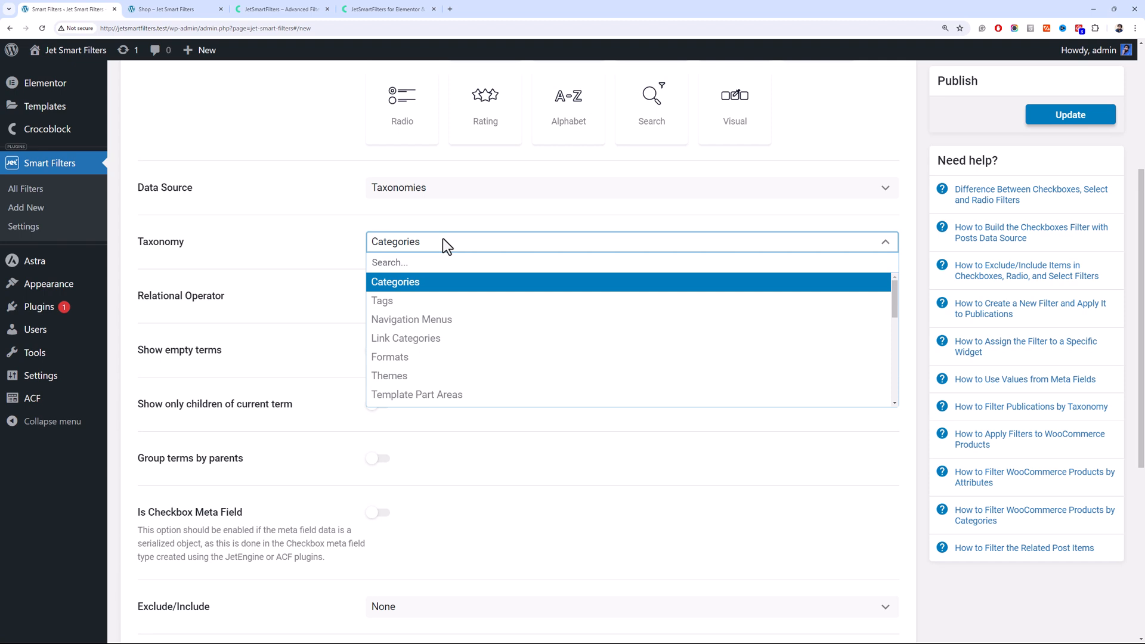
{"action": "left_click_drag", "start_coordinate": [897, 297], "coordinate": [897, 377]}
{"action": "left_click", "coordinate": [445, 315]}
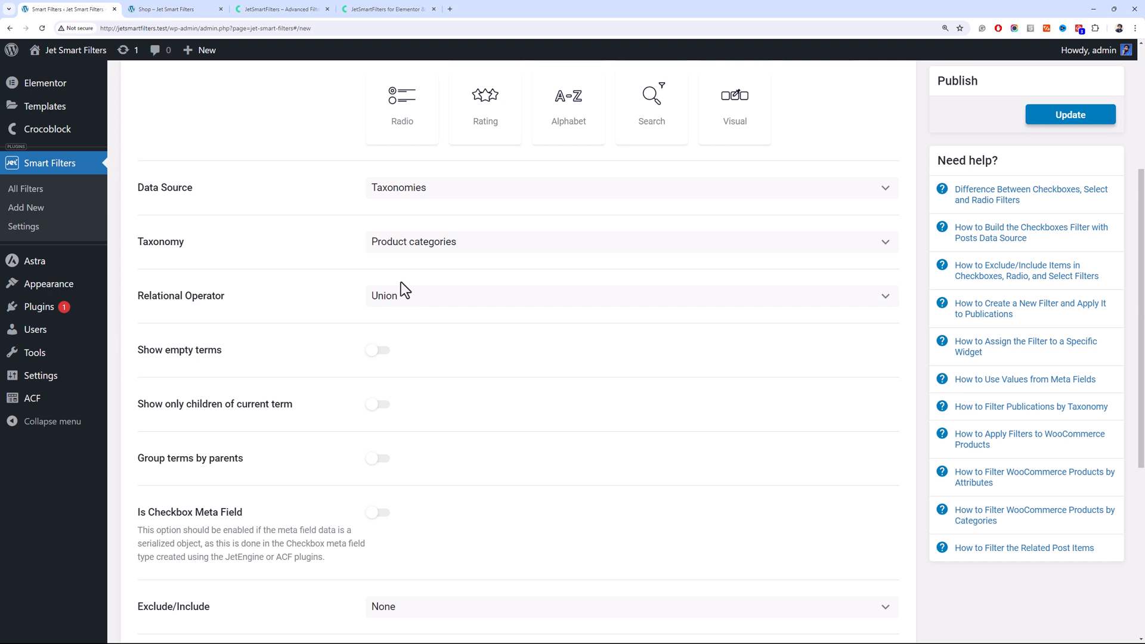
Examine the Relational Operator choices, Union and Intersection, for the product category filter
{"action": "scroll", "coordinate": [405, 281], "scroll_direction": "down", "scroll_amount": 2}
{"action": "left_click", "coordinate": [396, 174]}
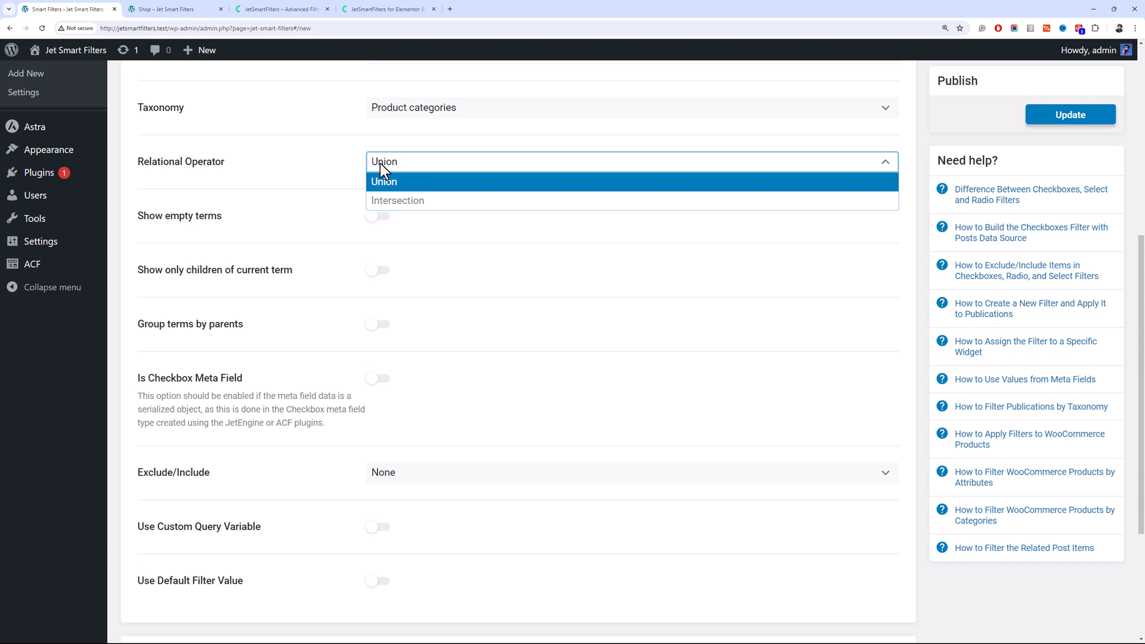
{"action": "left_click", "coordinate": [331, 174]}
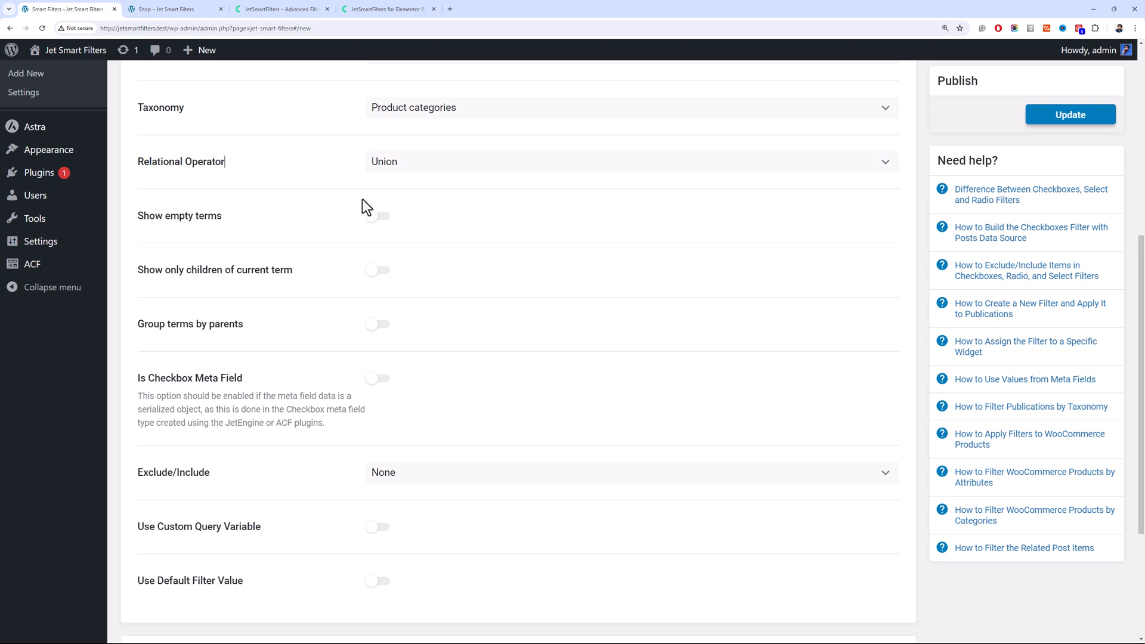
{"action": "left_click", "coordinate": [397, 167]}
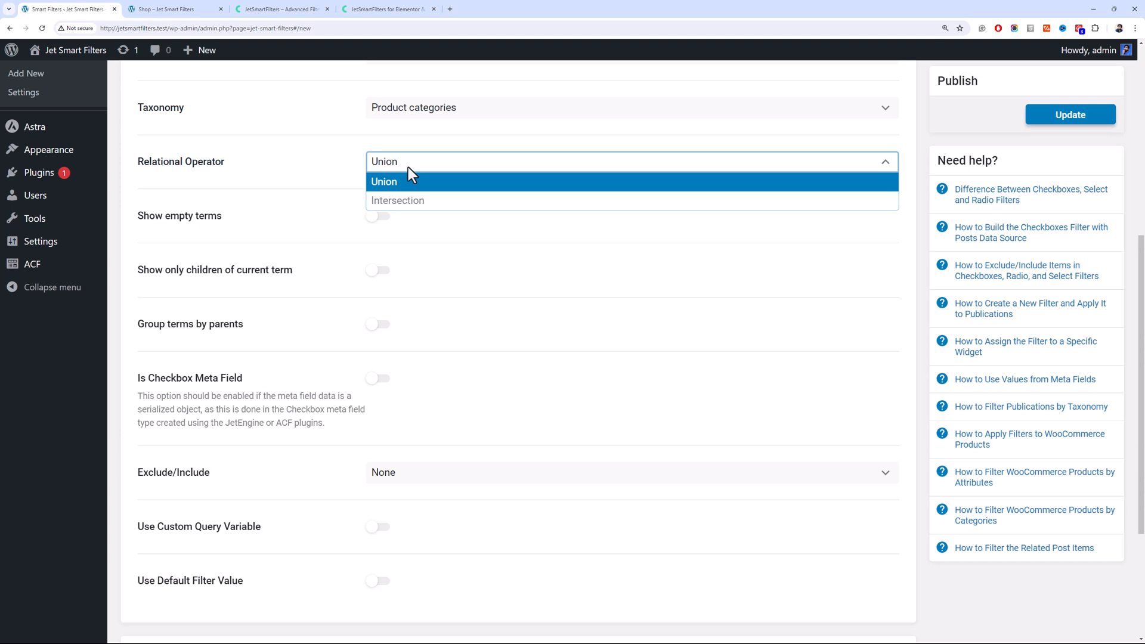
{"action": "left_click", "coordinate": [338, 161]}
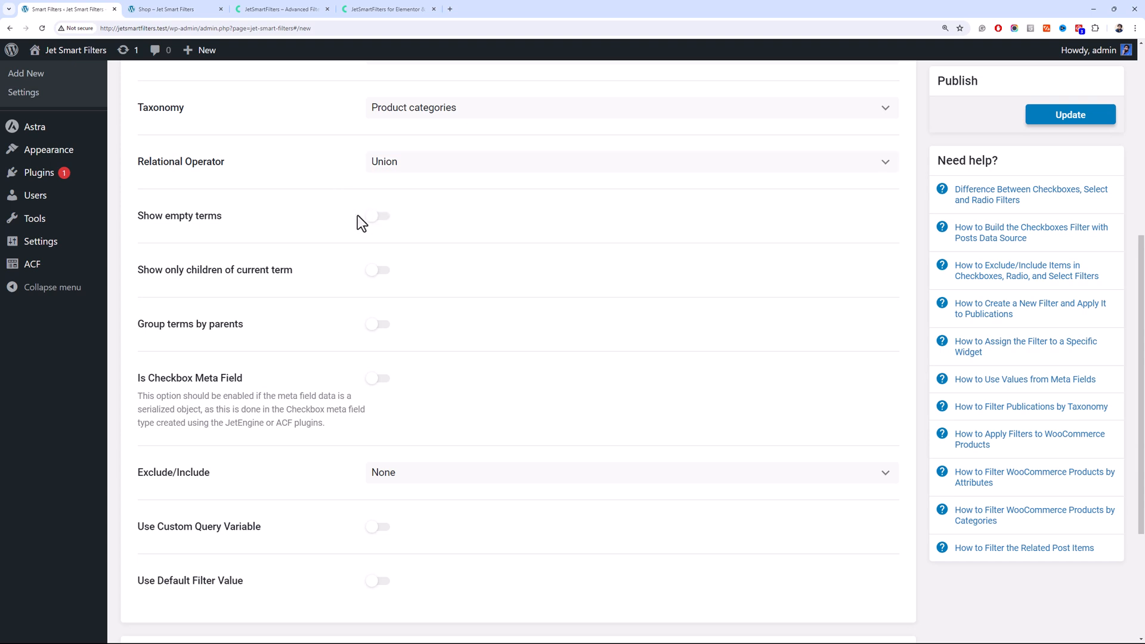
{"action": "scroll", "coordinate": [355, 214], "scroll_direction": "up", "scroll_amount": 2}
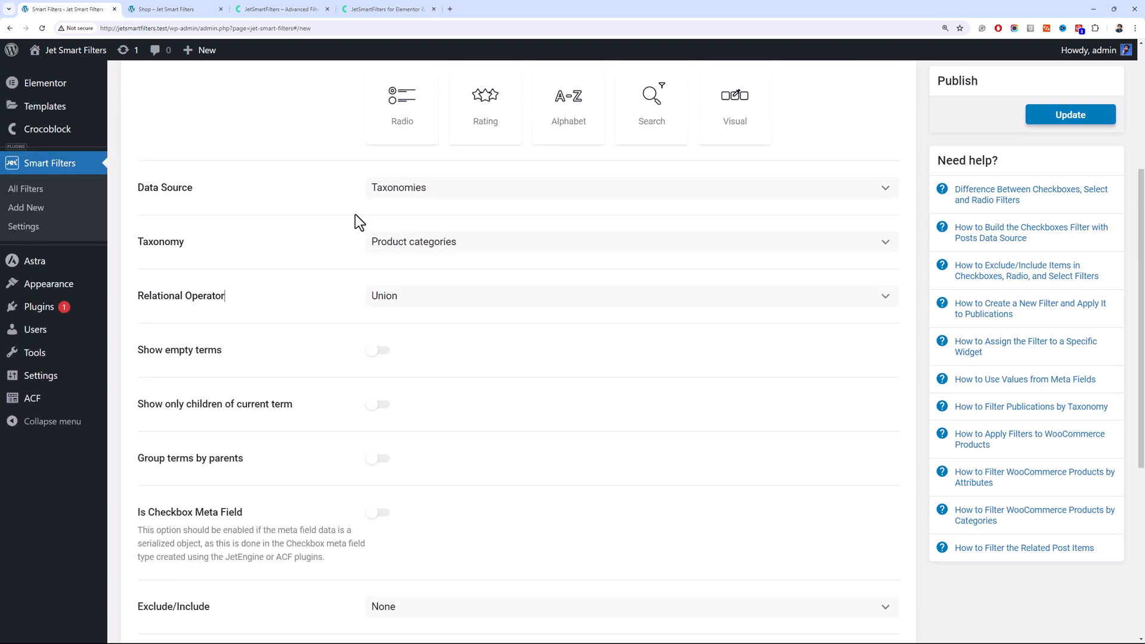
{"action": "scroll", "coordinate": [356, 214], "scroll_direction": "down", "scroll_amount": 2}
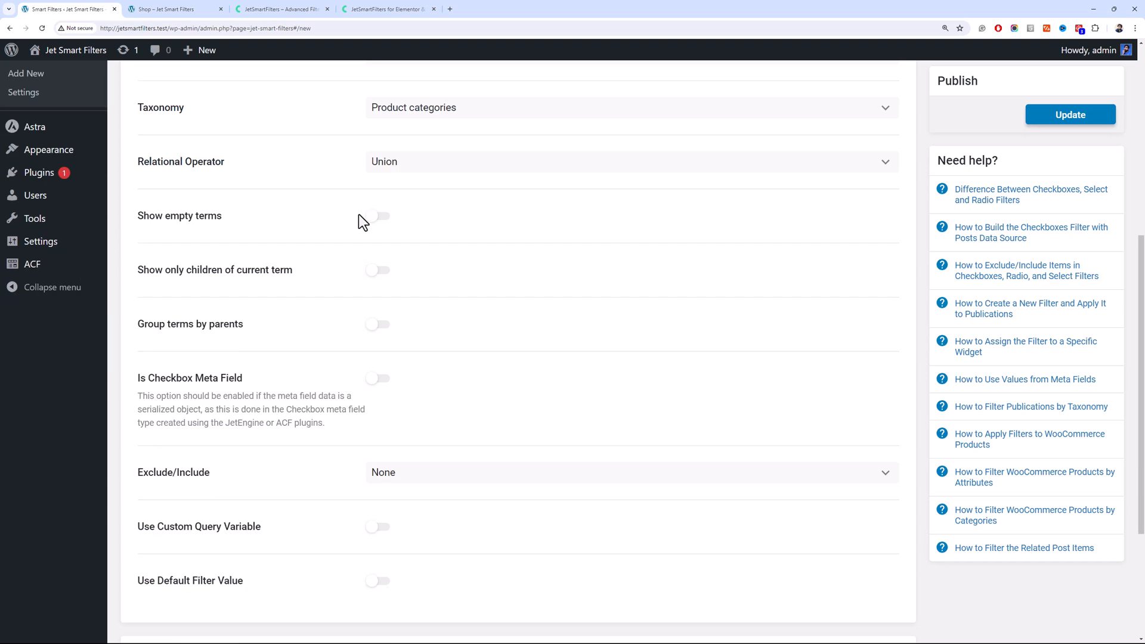
Enable Show empty terms, Group terms by parents and Collapsible for the filter
{"action": "left_click", "coordinate": [379, 217]}
{"action": "scroll", "coordinate": [353, 268], "scroll_direction": "down", "scroll_amount": 2}
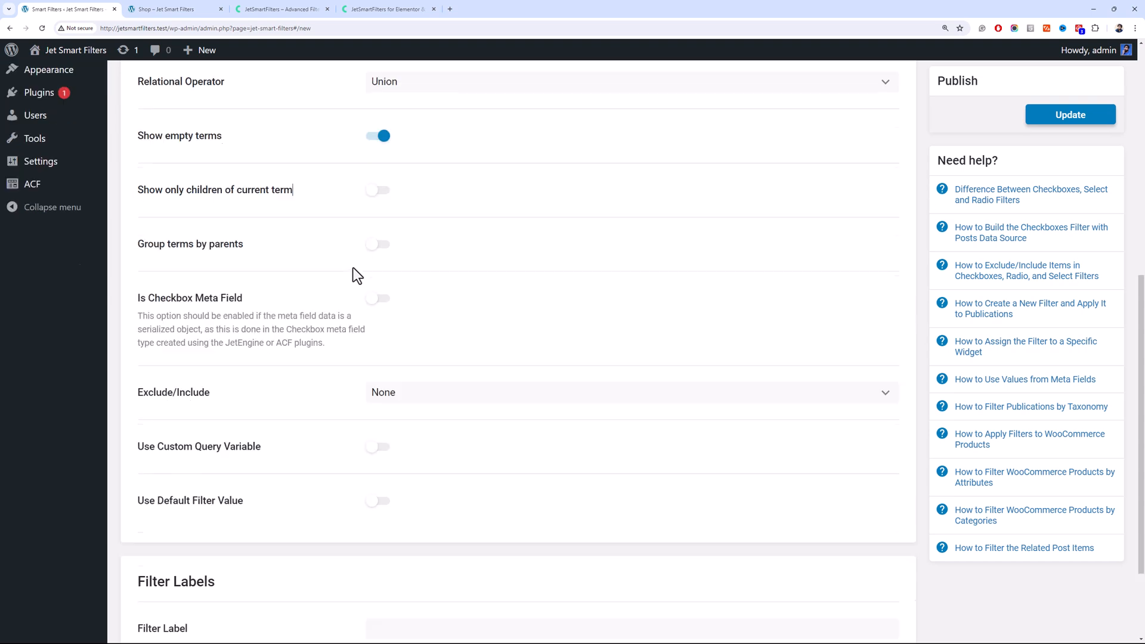
{"action": "left_click", "coordinate": [384, 192]}
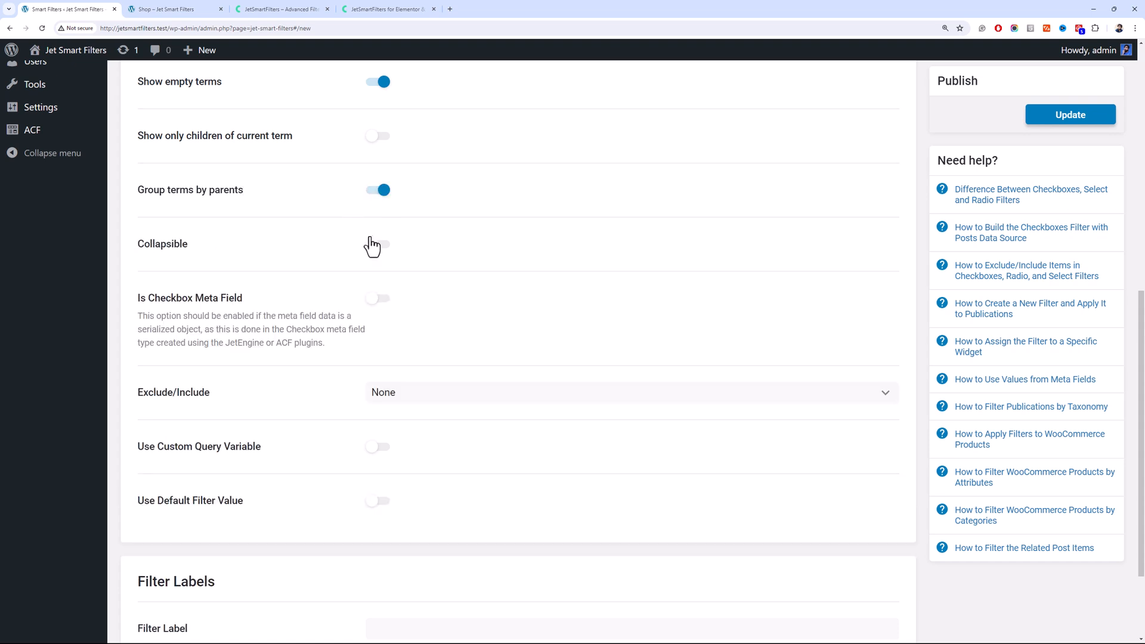
{"action": "left_click", "coordinate": [377, 245]}
Try the Exclude option, review the product categories that can be excluded, and return Exclude/Include to None
{"action": "scroll", "coordinate": [340, 301], "scroll_direction": "down", "scroll_amount": 2}
{"action": "scroll", "coordinate": [339, 298], "scroll_direction": "down", "scroll_amount": 1}
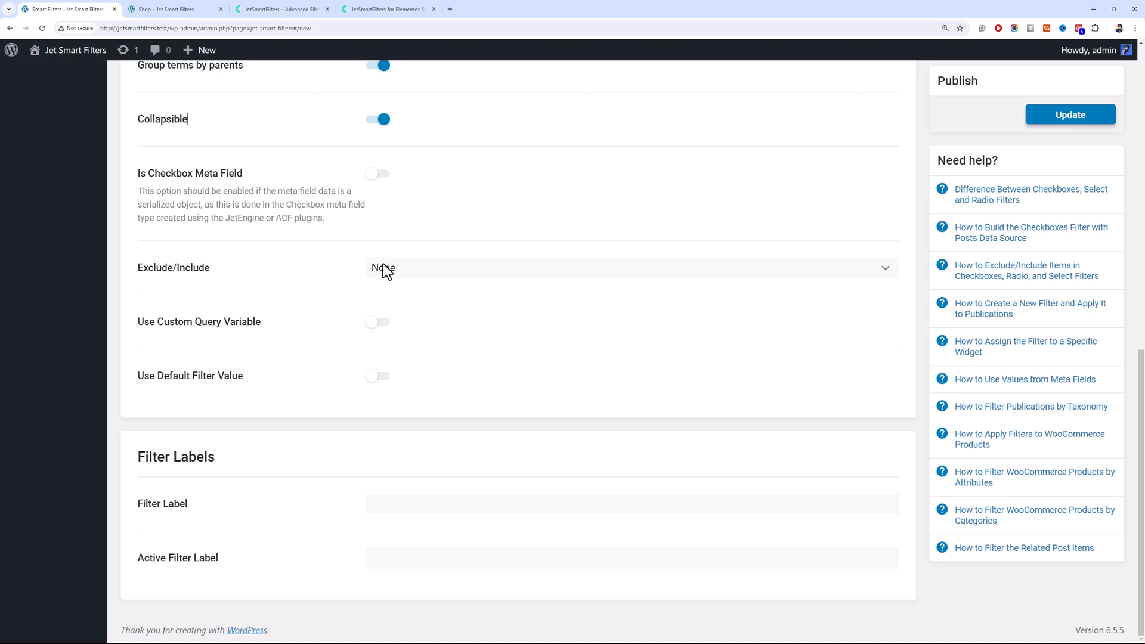
{"action": "left_click", "coordinate": [384, 270]}
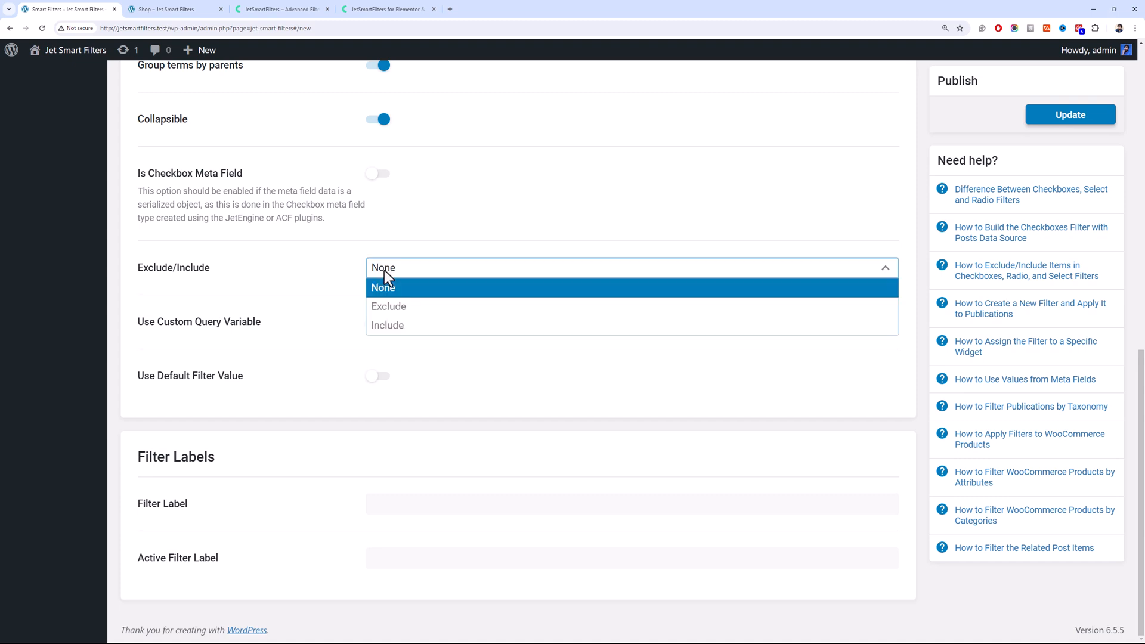
{"action": "left_click", "coordinate": [406, 308]}
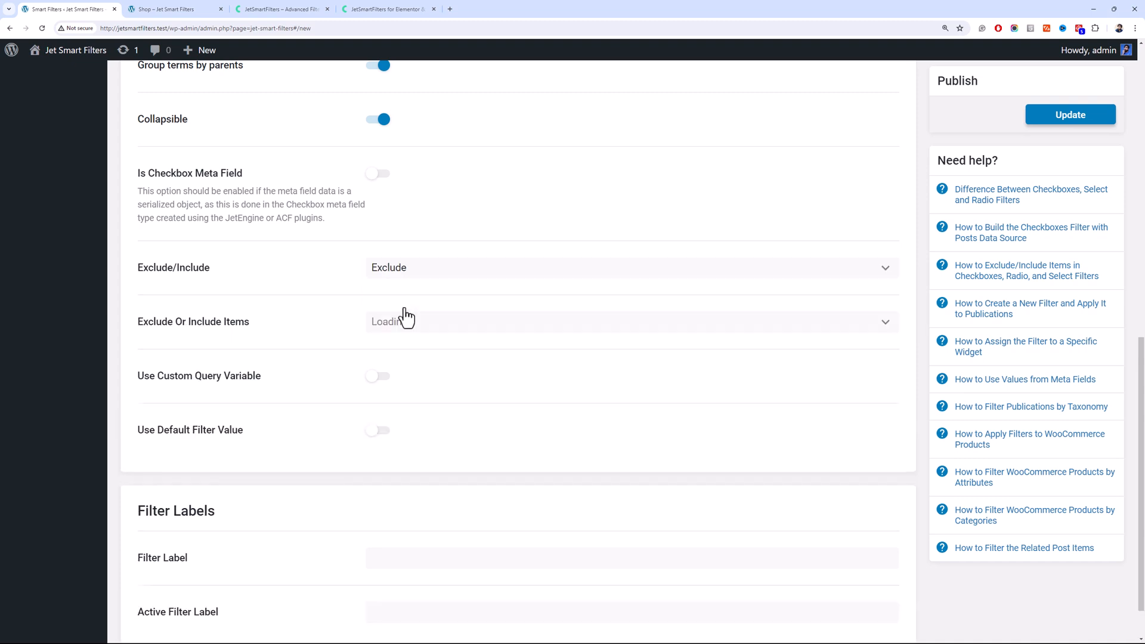
{"action": "left_click", "coordinate": [423, 325]}
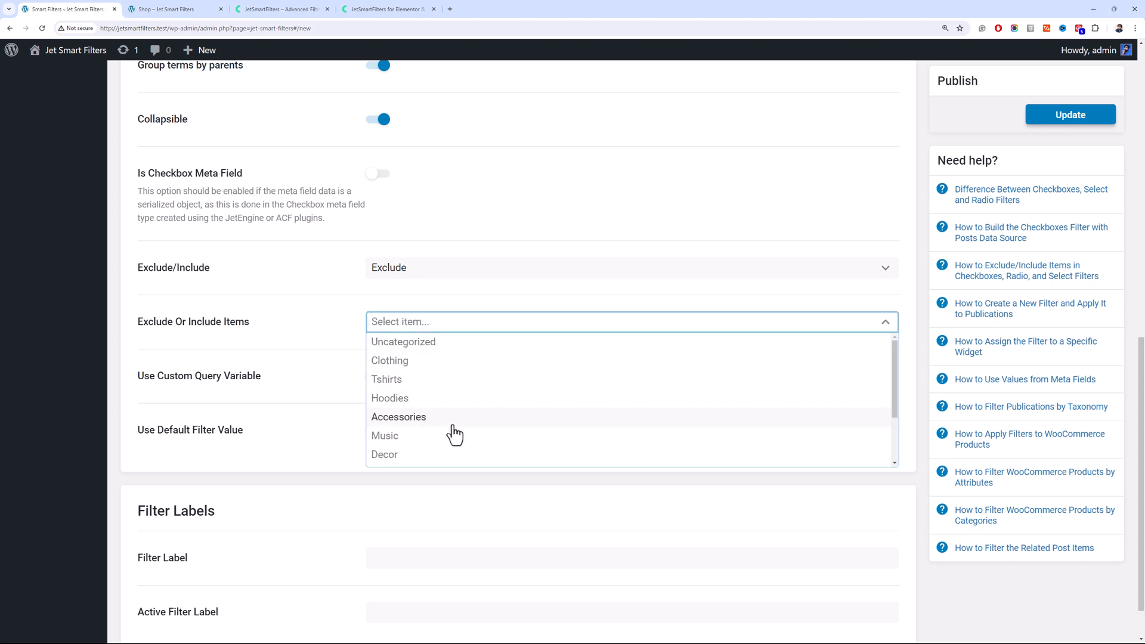
{"action": "scroll", "coordinate": [411, 134], "scroll_direction": "up", "scroll_amount": 5}
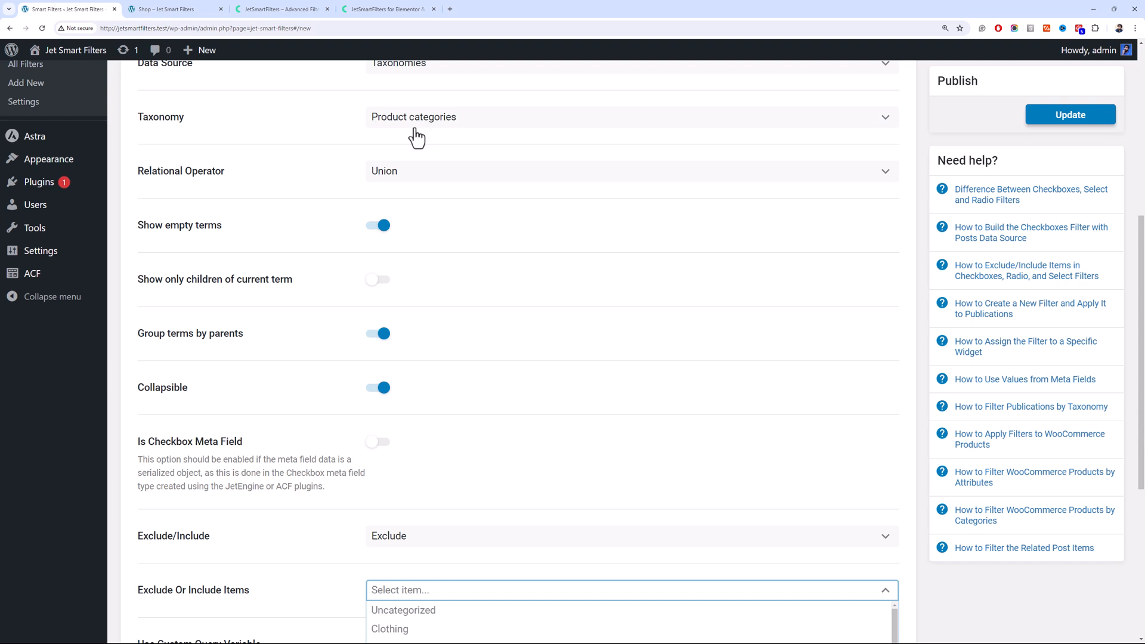
{"action": "scroll", "coordinate": [416, 137], "scroll_direction": "down", "scroll_amount": 2}
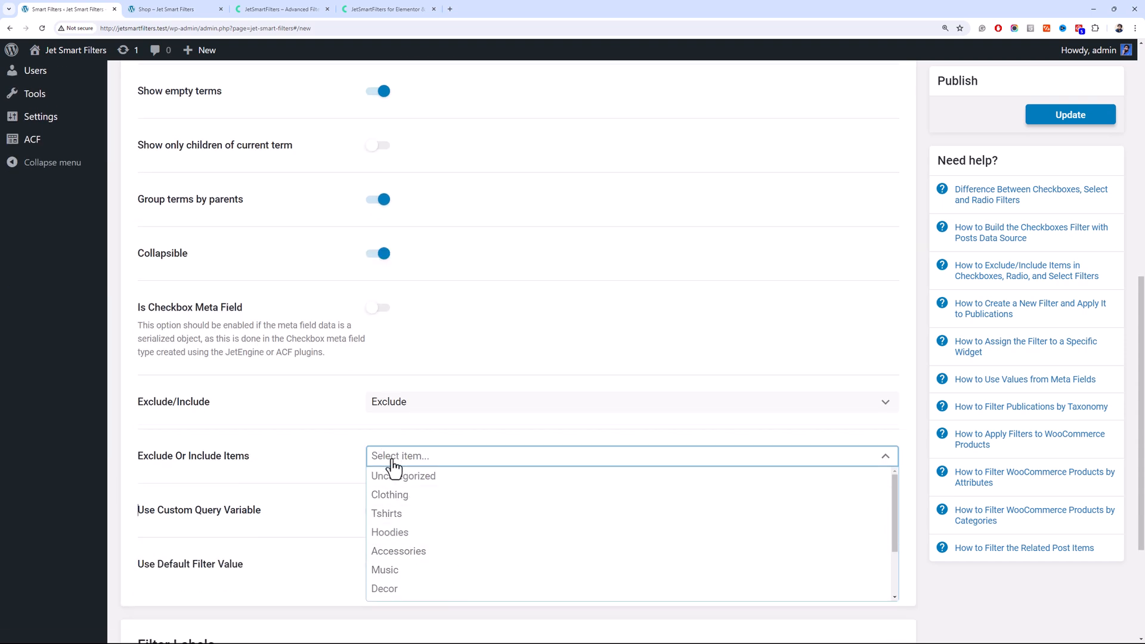
{"action": "left_click", "coordinate": [410, 411]}
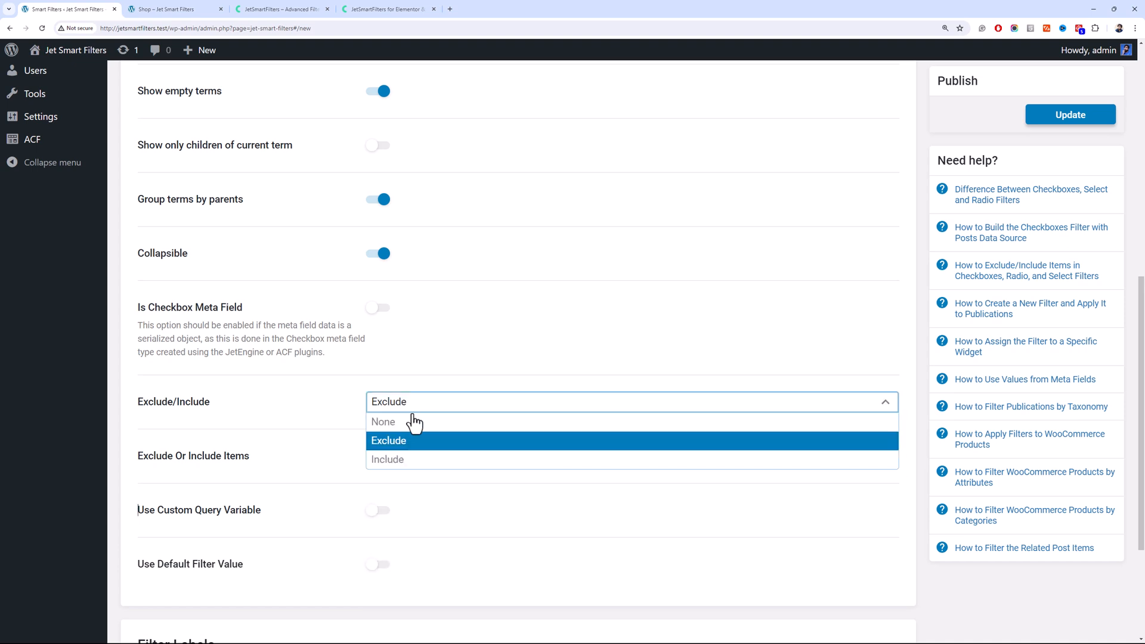
{"action": "left_click", "coordinate": [414, 421]}
Review the Exclude/Include choices again, and briefly enable Use Custom Query Variable to see its field
{"action": "scroll", "coordinate": [346, 409], "scroll_direction": "down", "scroll_amount": 2}
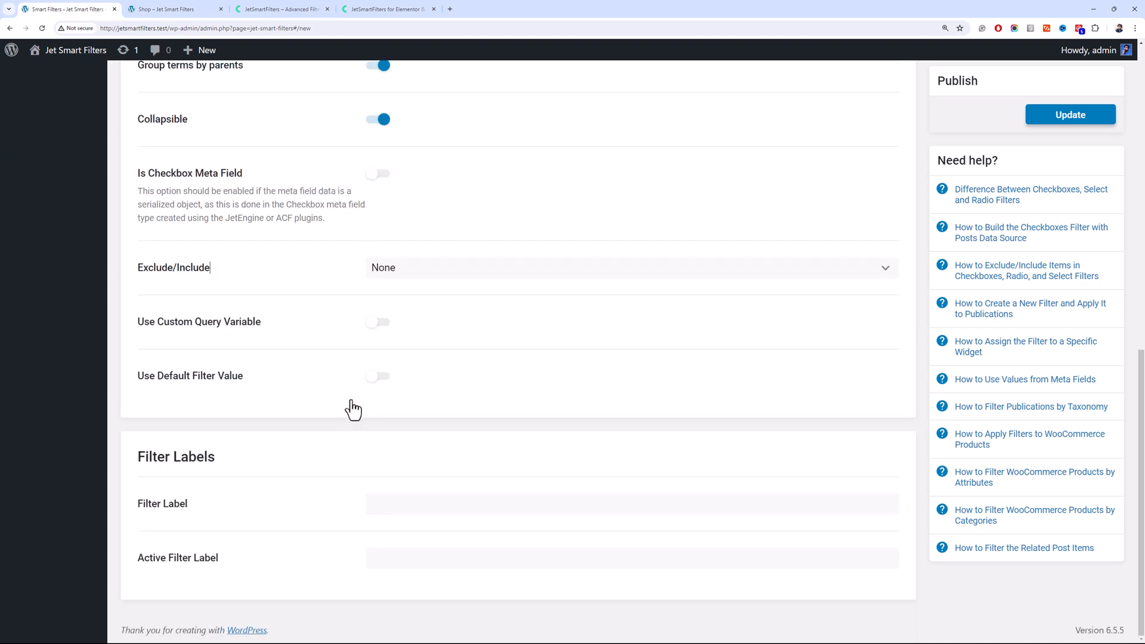
{"action": "left_click", "coordinate": [381, 275]}
{"action": "left_click", "coordinate": [350, 276]}
{"action": "left_click", "coordinate": [373, 280]}
{"action": "left_click", "coordinate": [333, 306]}
{"action": "left_click", "coordinate": [373, 325]}
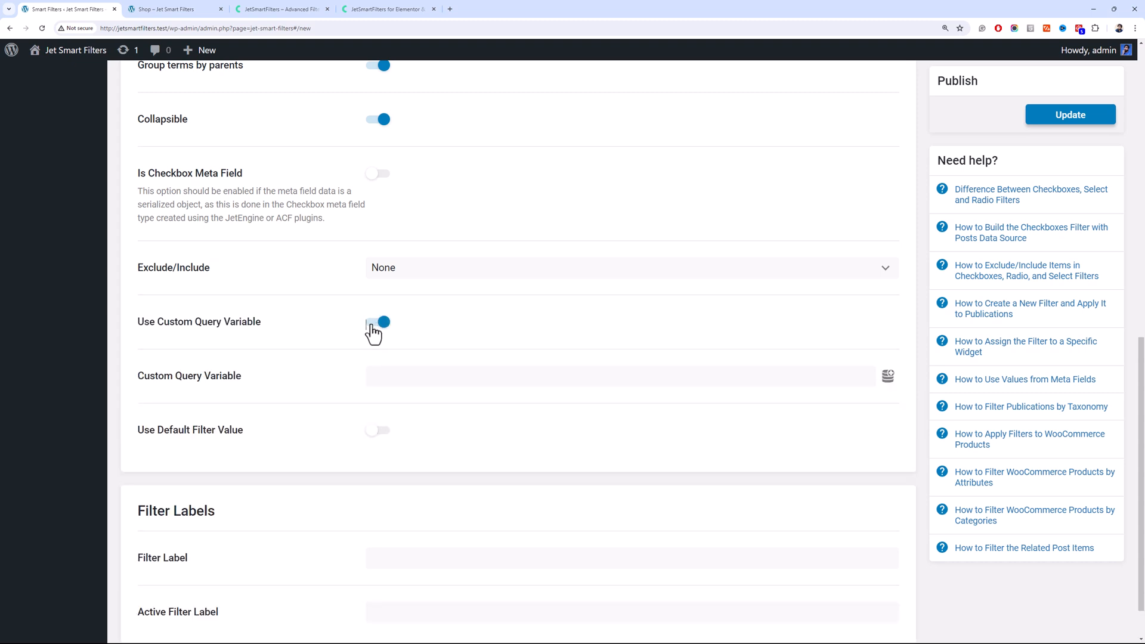
{"action": "left_click", "coordinate": [372, 325]}
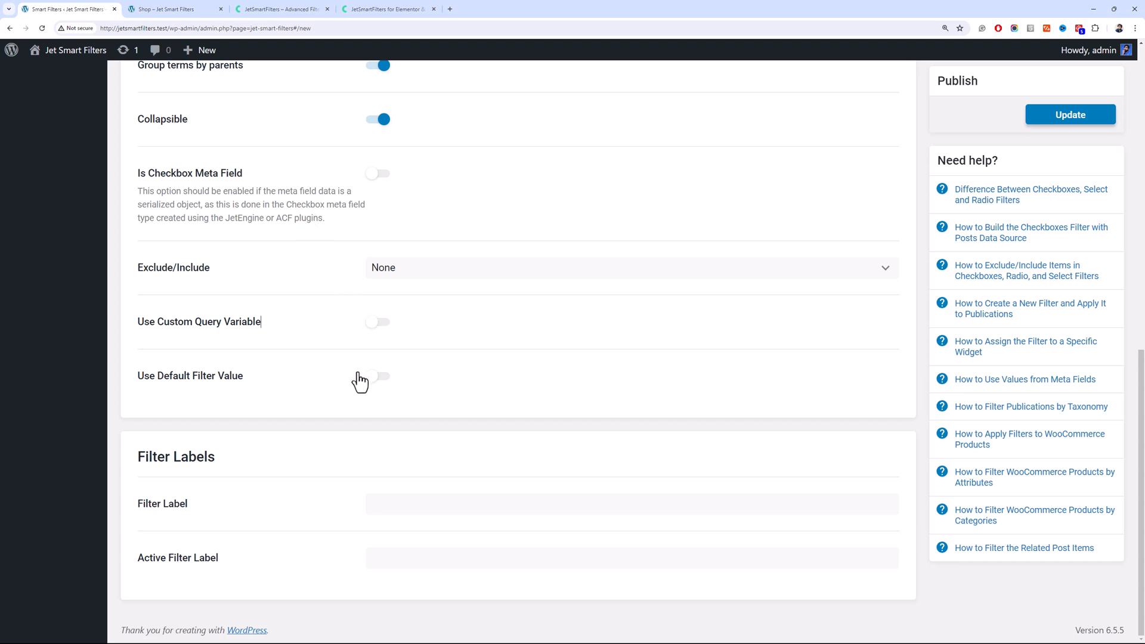
Set the filter label to Catgory and the active filter label to Categories, and save the filter
{"action": "left_click", "coordinate": [479, 512]}
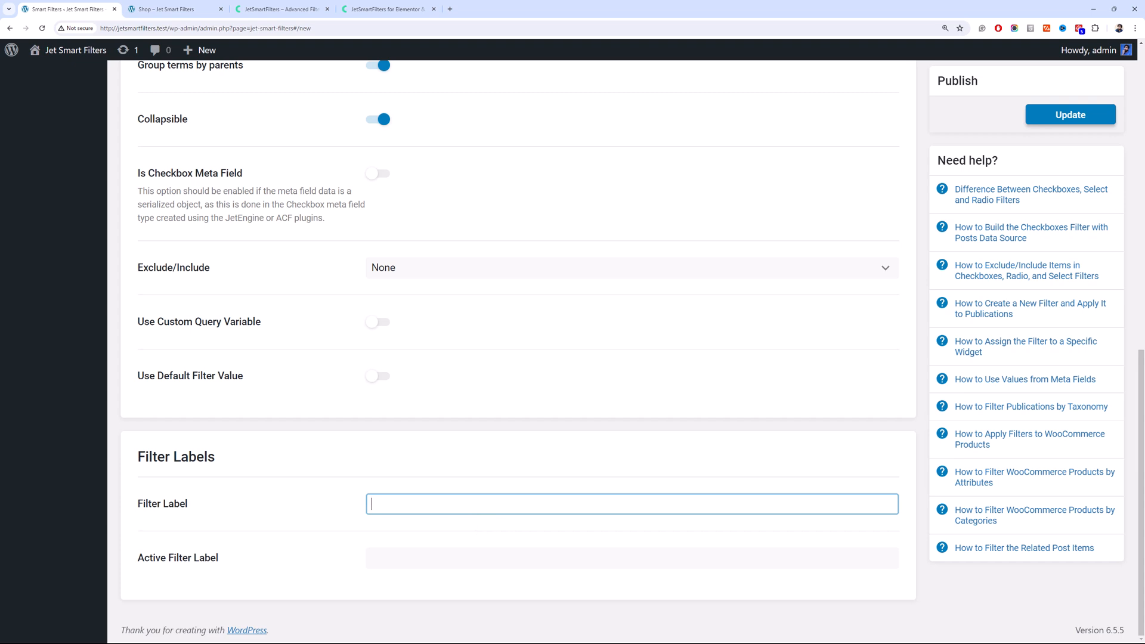
{"action": "type", "text": "Catgoet"}
{"action": "key", "text": "BackSpace"}
{"action": "key", "text": "BackSpace"}
{"action": "type", "text": "ry"}
{"action": "key", "text": "Tab"}
{"action": "type", "text": "Categories"}
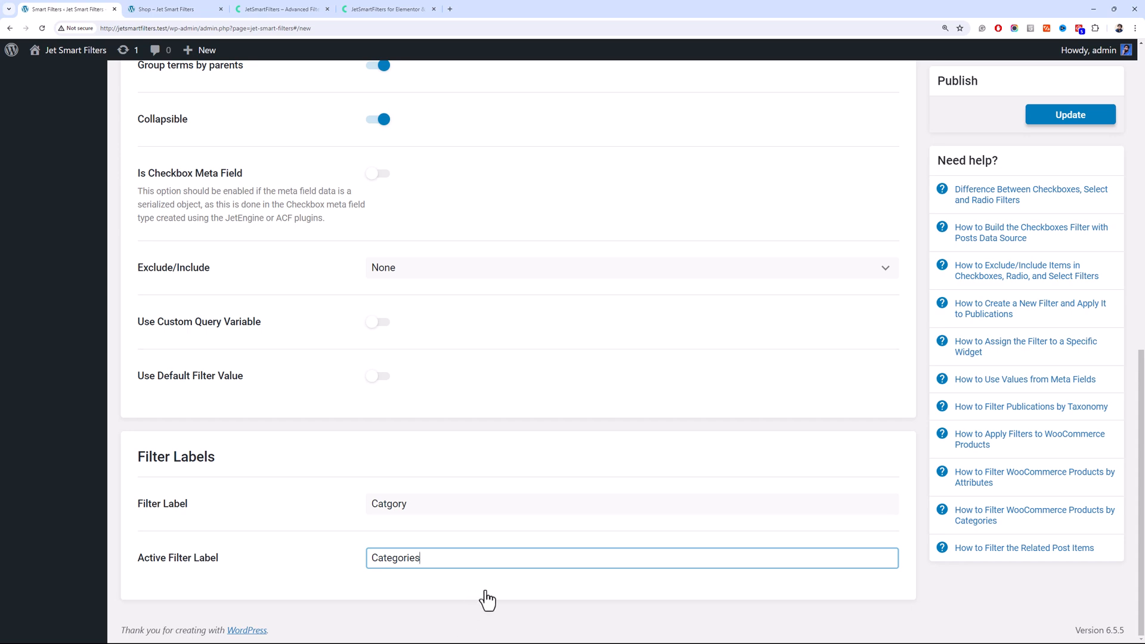
{"action": "left_click", "coordinate": [477, 511]}
{"action": "left_click_drag", "start_coordinate": [1140, 498], "coordinate": [1127, 203]}
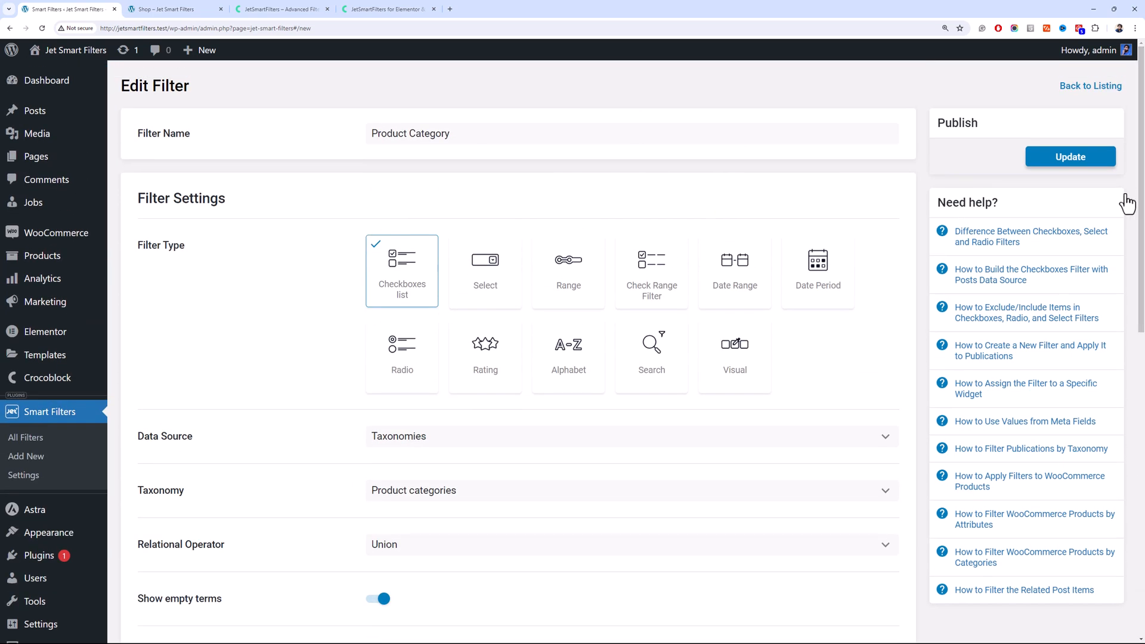
{"action": "left_click", "coordinate": [1071, 156]}
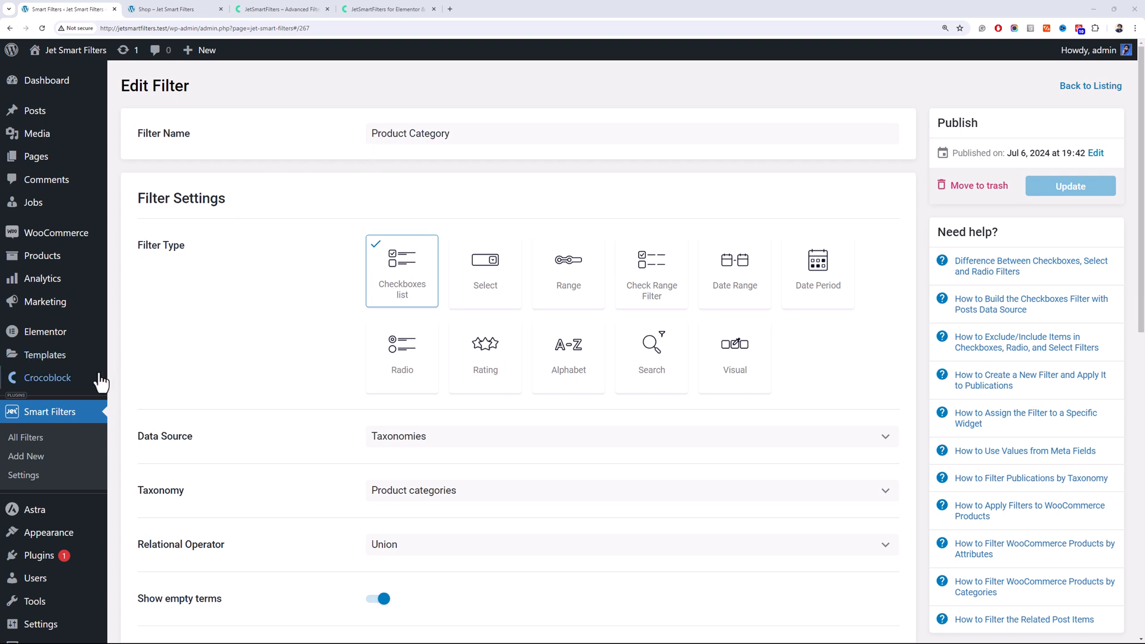
Open the Elementor Theme Builder in a separate browser tab and create a new Products Archive template
{"action": "mouse_move", "coordinate": [92, 376]}
{"action": "mouse_move", "coordinate": [104, 356]}
{"action": "middle_click", "coordinate": [162, 403]}
{"action": "left_click", "coordinate": [173, 9]}
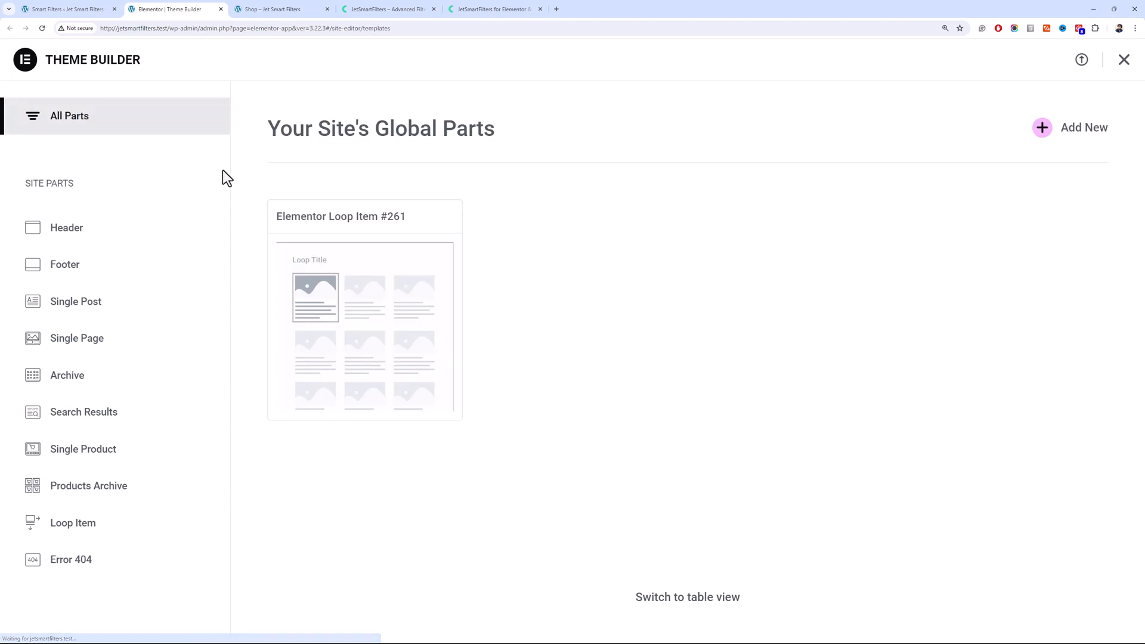
{"action": "left_click", "coordinate": [142, 503]}
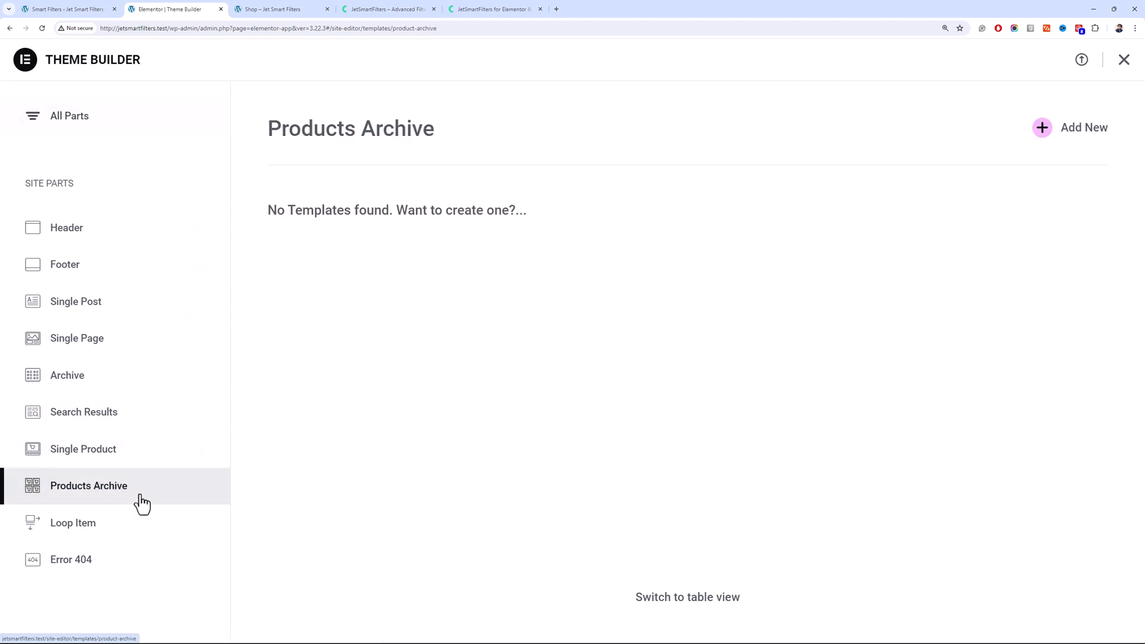
{"action": "left_click", "coordinate": [1095, 142]}
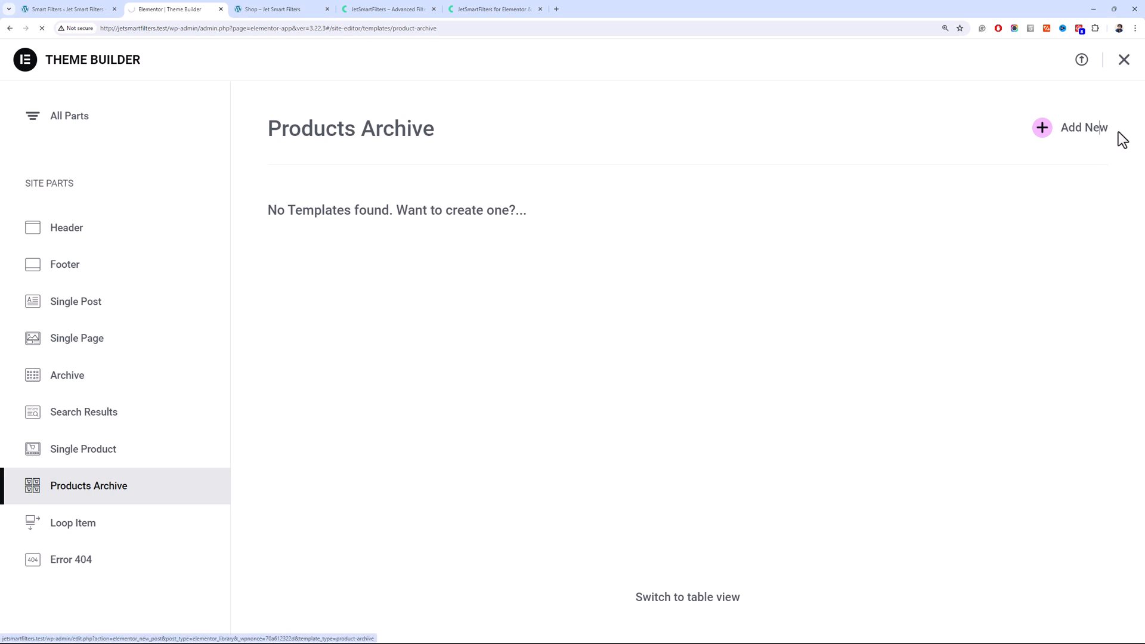
Add a Flexbox container with a narrow first column and a wide second column to the template
{"action": "left_click", "coordinate": [561, 204]}
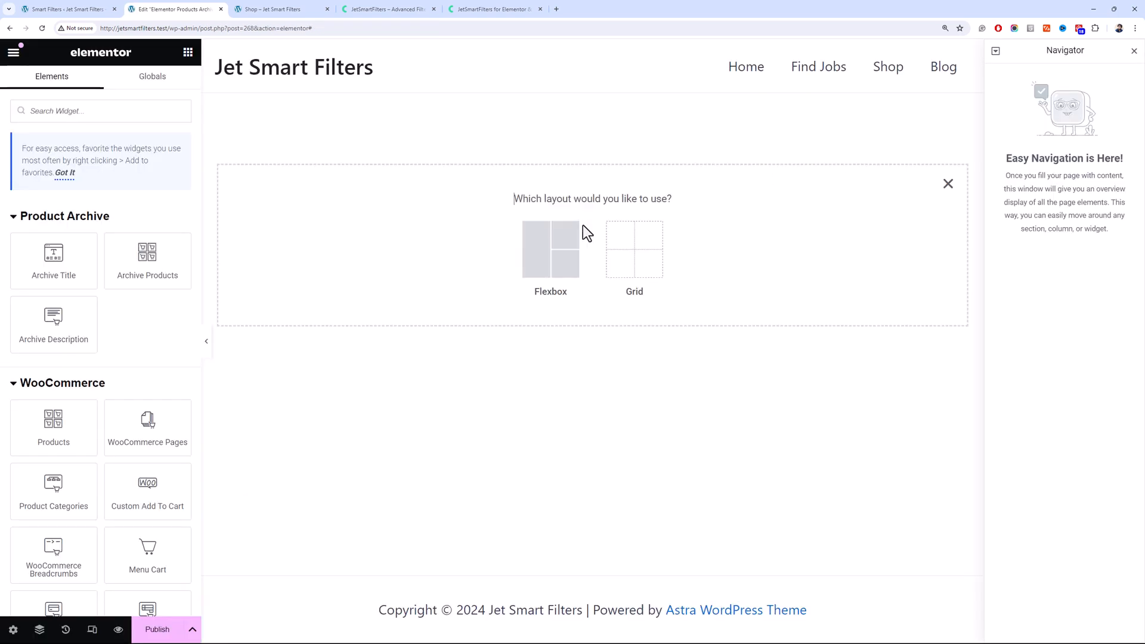
{"action": "left_click", "coordinate": [554, 247]}
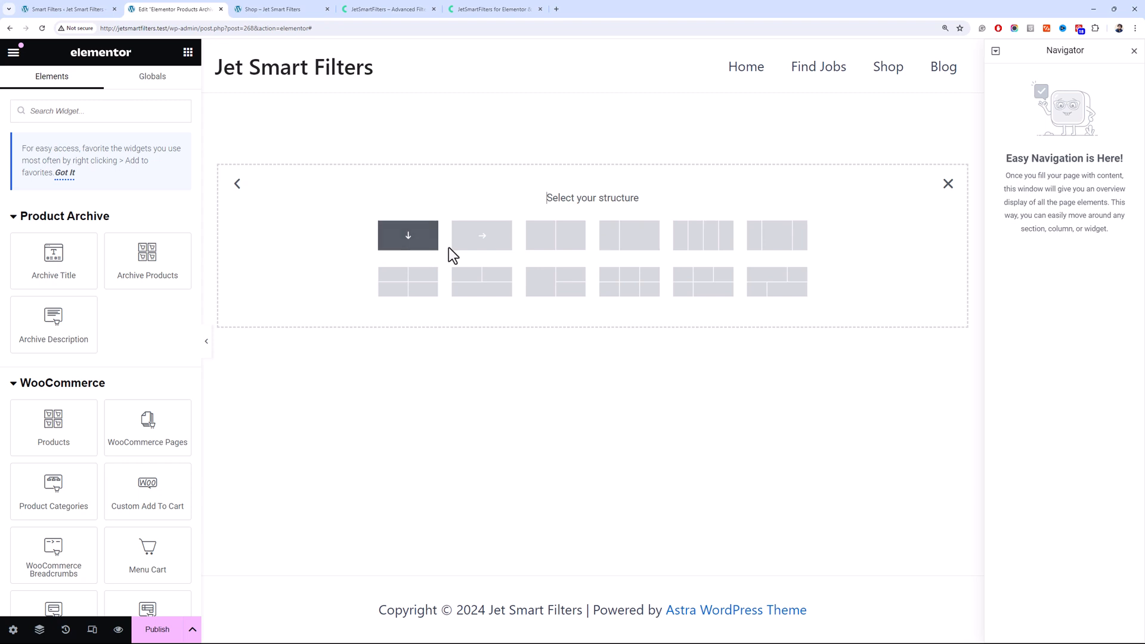
{"action": "left_click", "coordinate": [633, 238]}
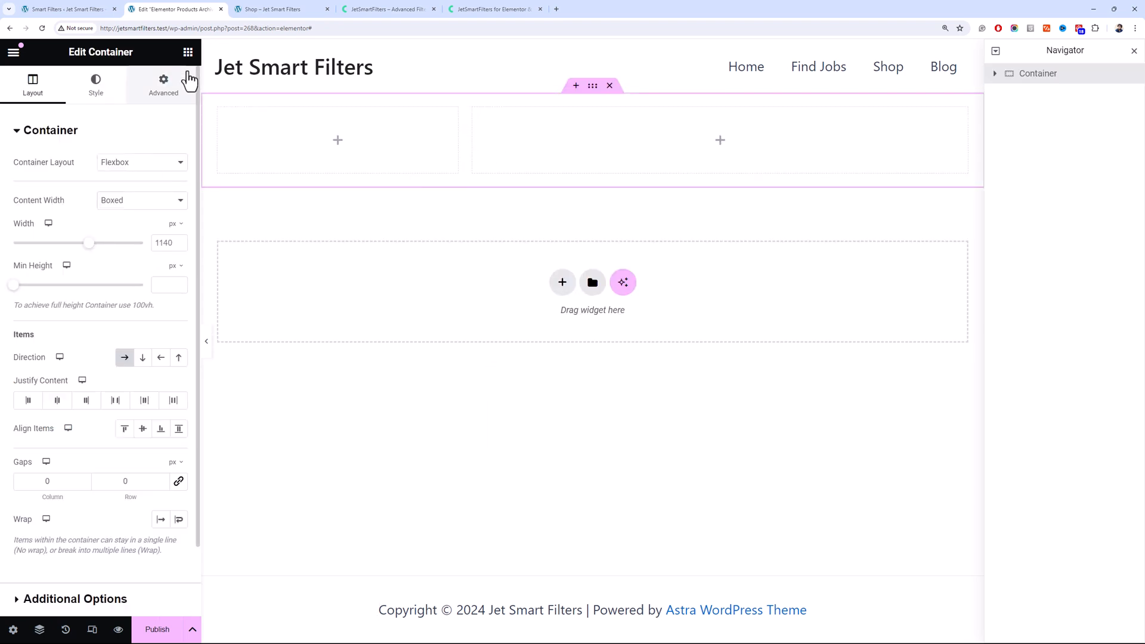
Place the Archive Products widget in the wide column and review its Content and Advanced settings
{"action": "left_click", "coordinate": [187, 52]}
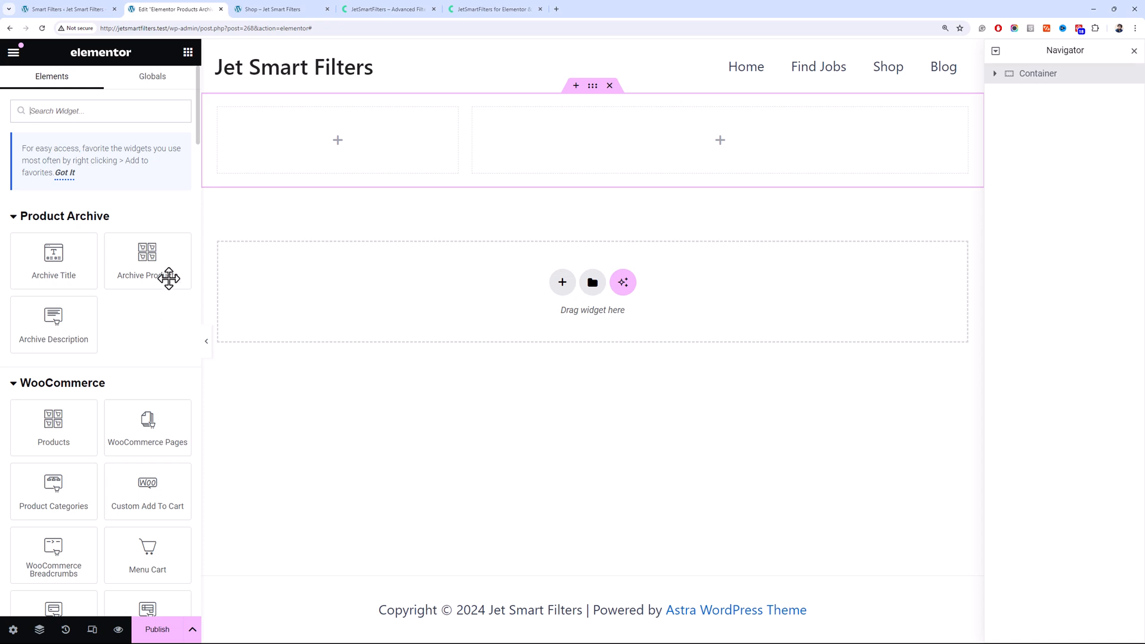
{"action": "left_click_drag", "start_coordinate": [150, 255], "coordinate": [523, 155]}
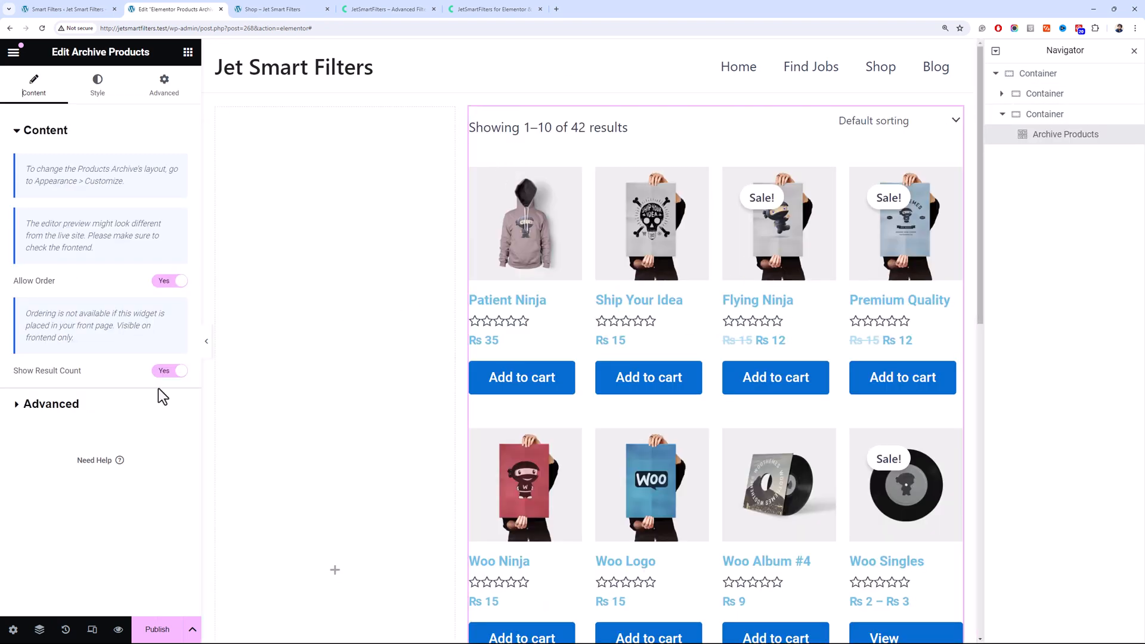
{"action": "left_click", "coordinate": [118, 405]}
{"action": "left_click", "coordinate": [85, 133]}
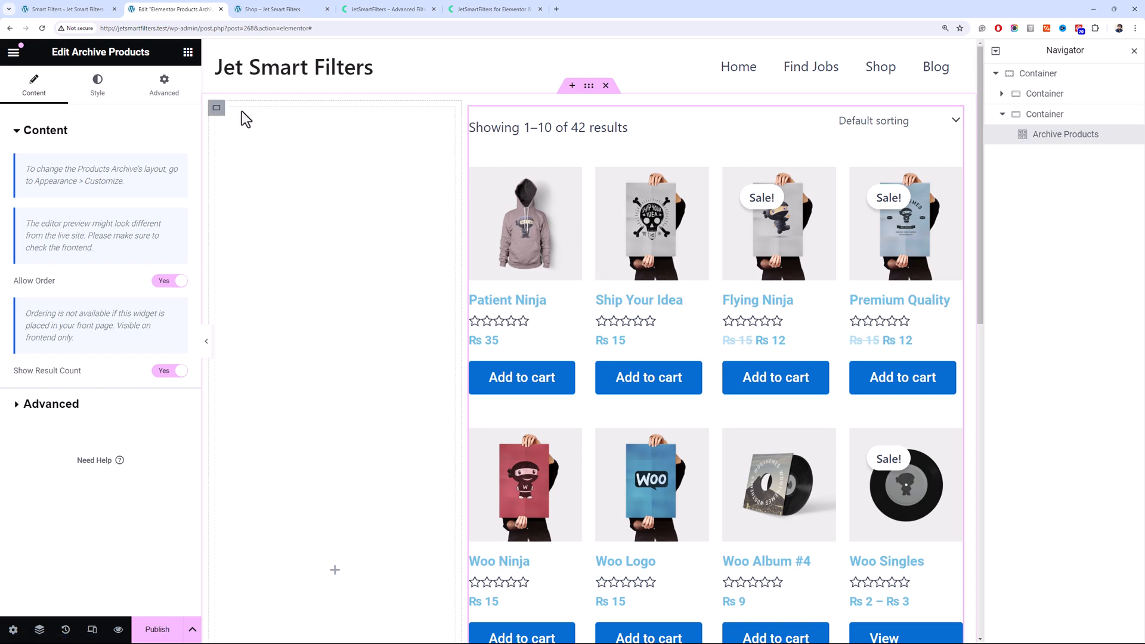
Set the empty column's container width to 25% and the product column's container width to 75%
{"action": "left_click", "coordinate": [217, 108]}
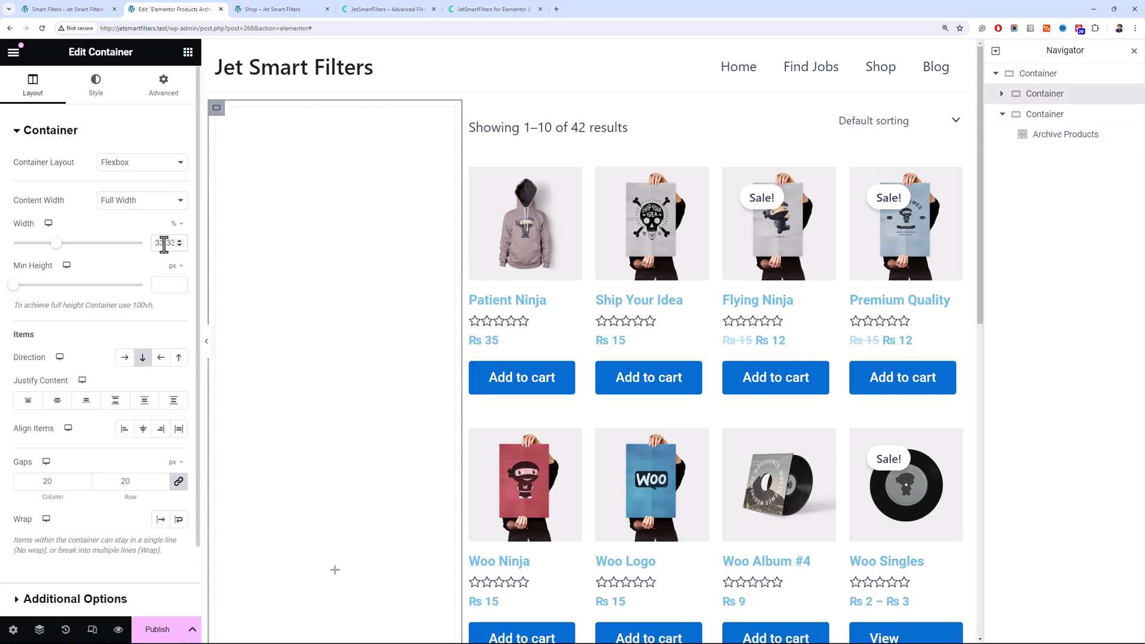
{"action": "type", "text": "25"}
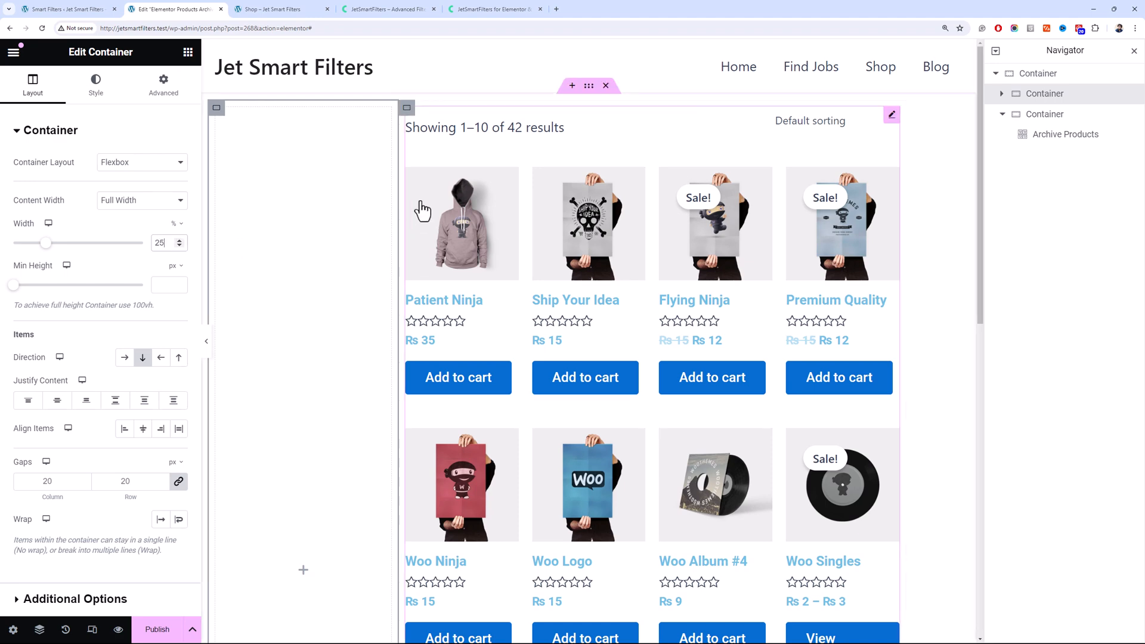
{"action": "left_click", "coordinate": [407, 109]}
{"action": "double_click", "coordinate": [160, 245]}
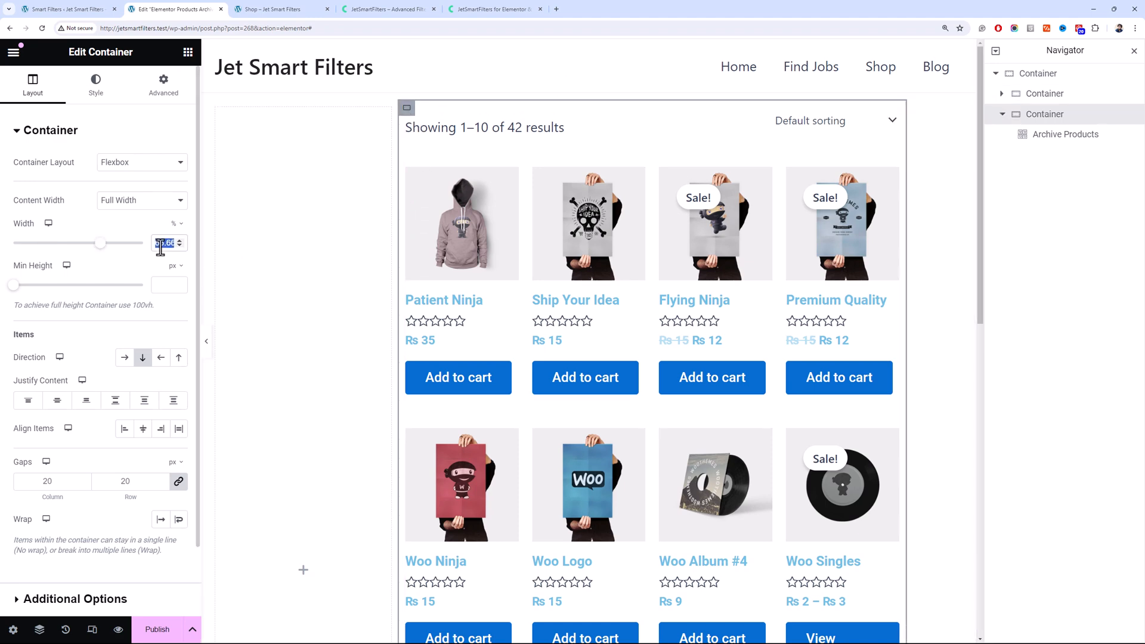
{"action": "type", "text": "75"}
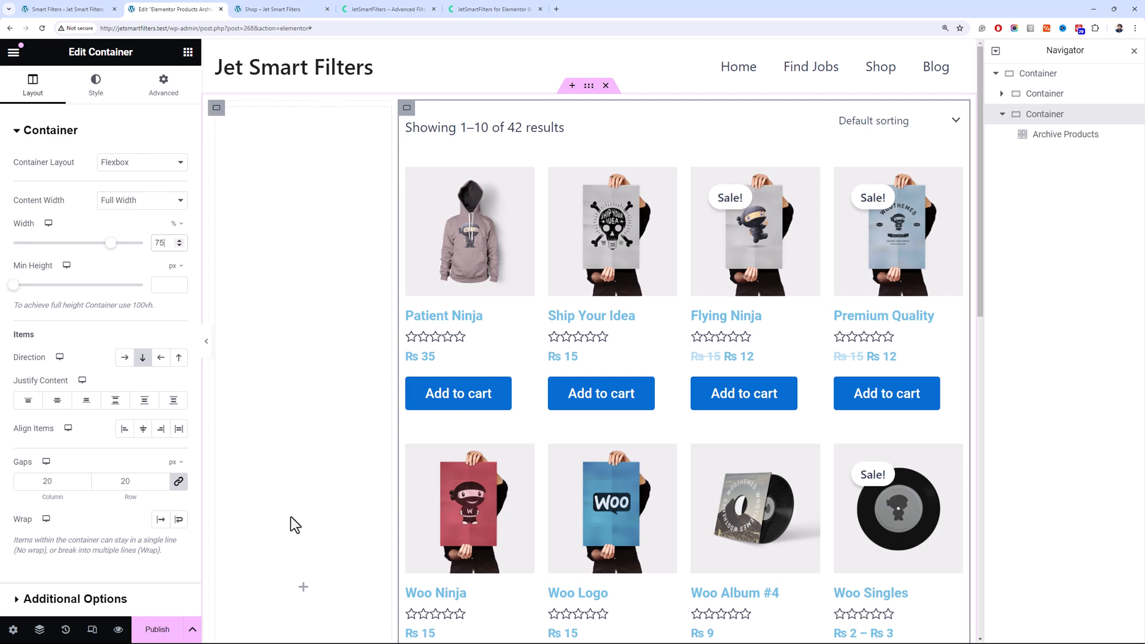
Publish the Products Archive template with a display condition that includes All Product Archives
{"action": "left_click", "coordinate": [161, 632]}
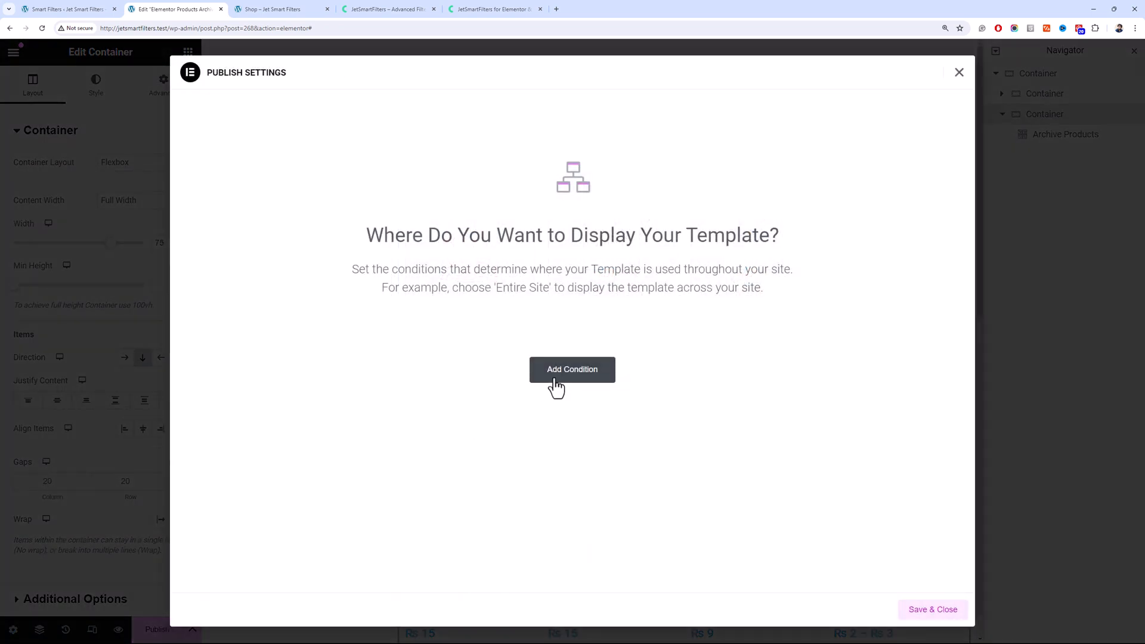
{"action": "left_click", "coordinate": [553, 387]}
{"action": "left_click", "coordinate": [559, 353]}
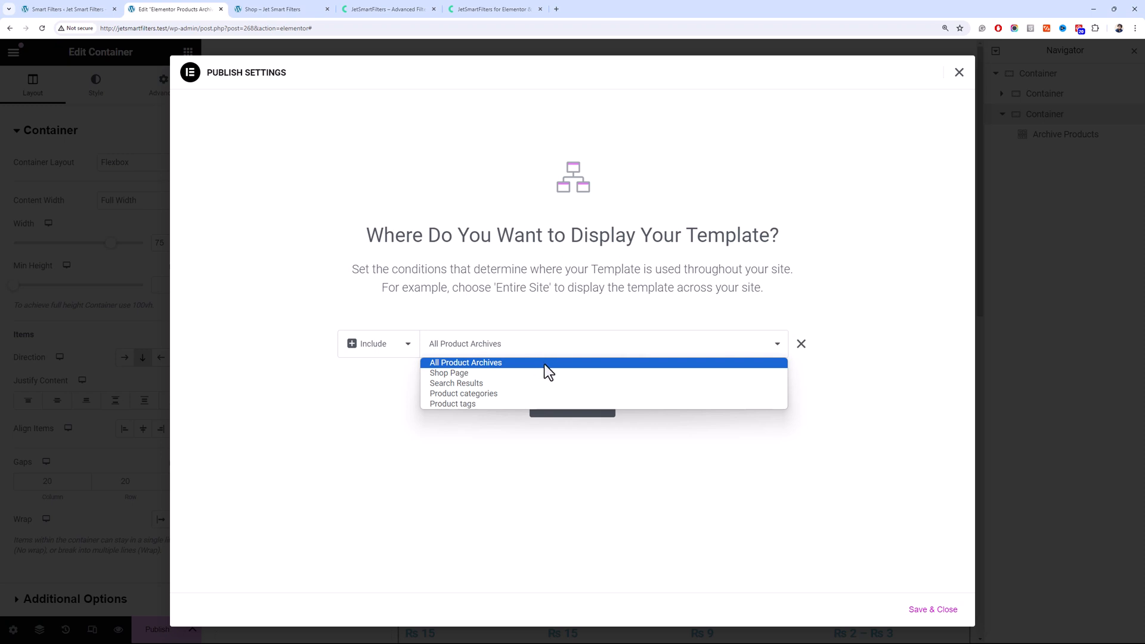
{"action": "left_click", "coordinate": [557, 328]}
{"action": "left_click", "coordinate": [929, 607]}
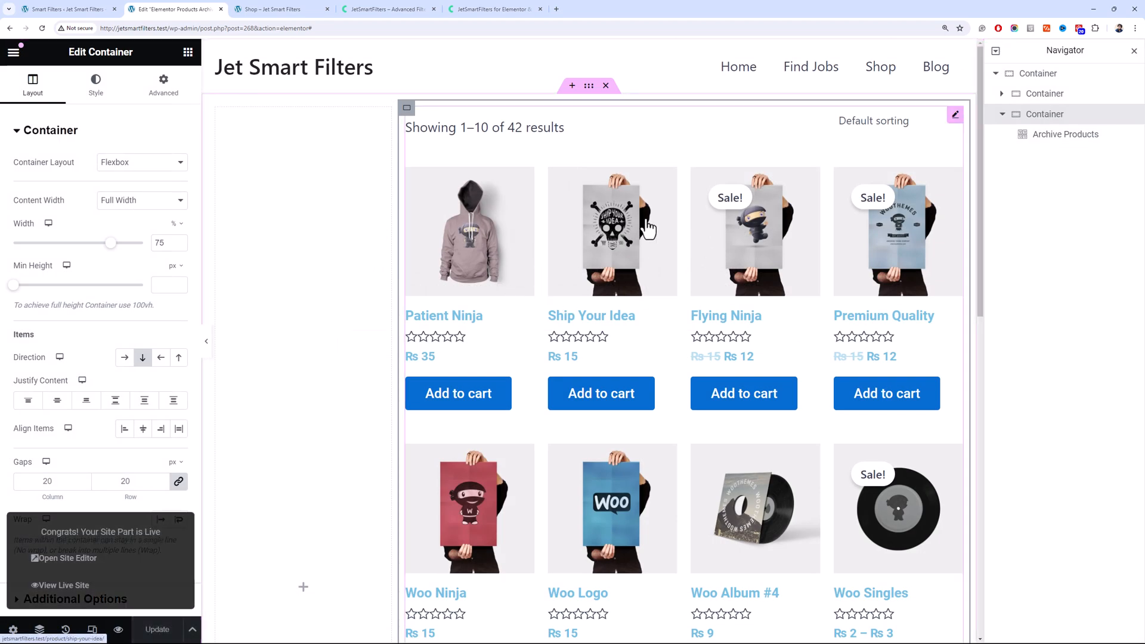
Open the theme Customizer in a separate browser tab and go to WooCommerce's Product Catalog settings
{"action": "left_click", "coordinate": [69, 9]}
{"action": "mouse_move", "coordinate": [53, 363]}
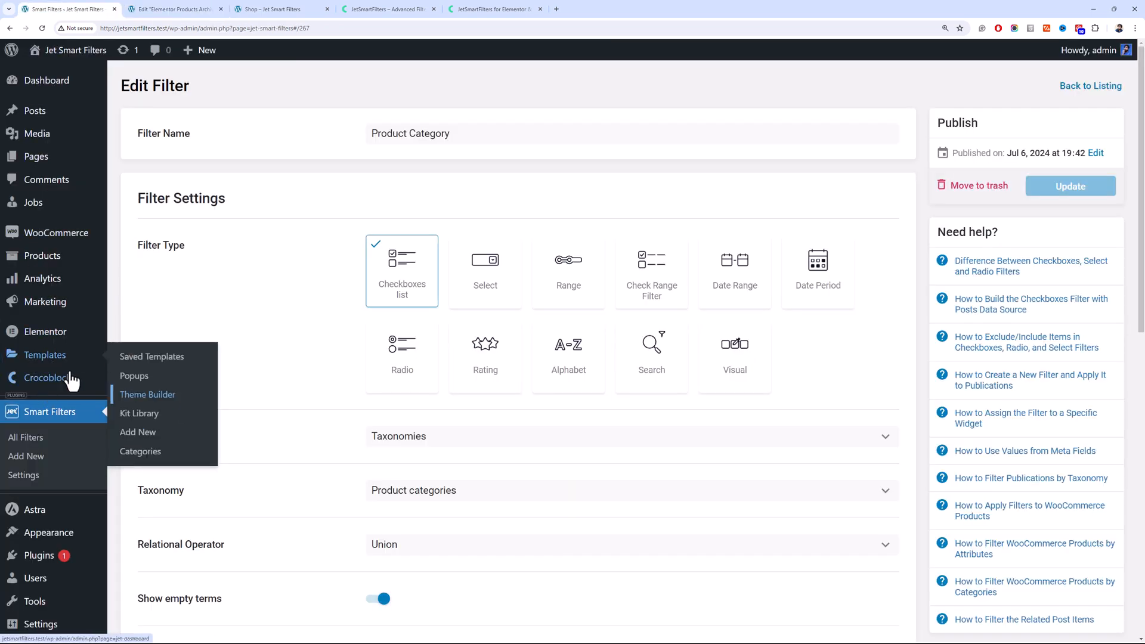
{"action": "mouse_move", "coordinate": [103, 540]}
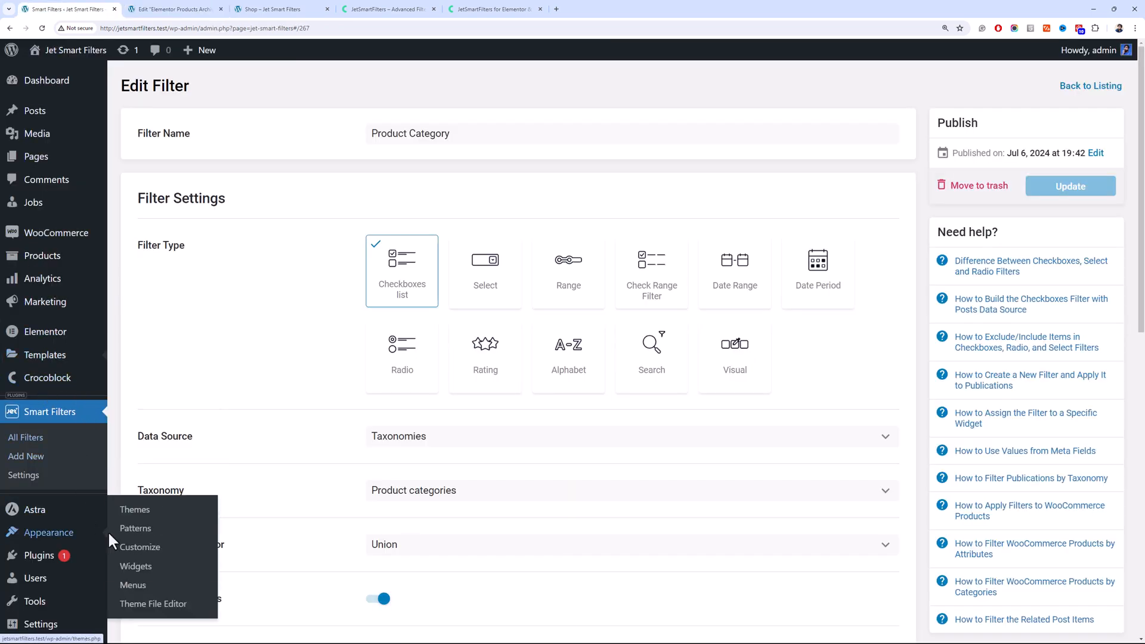
{"action": "middle_click", "coordinate": [136, 548]}
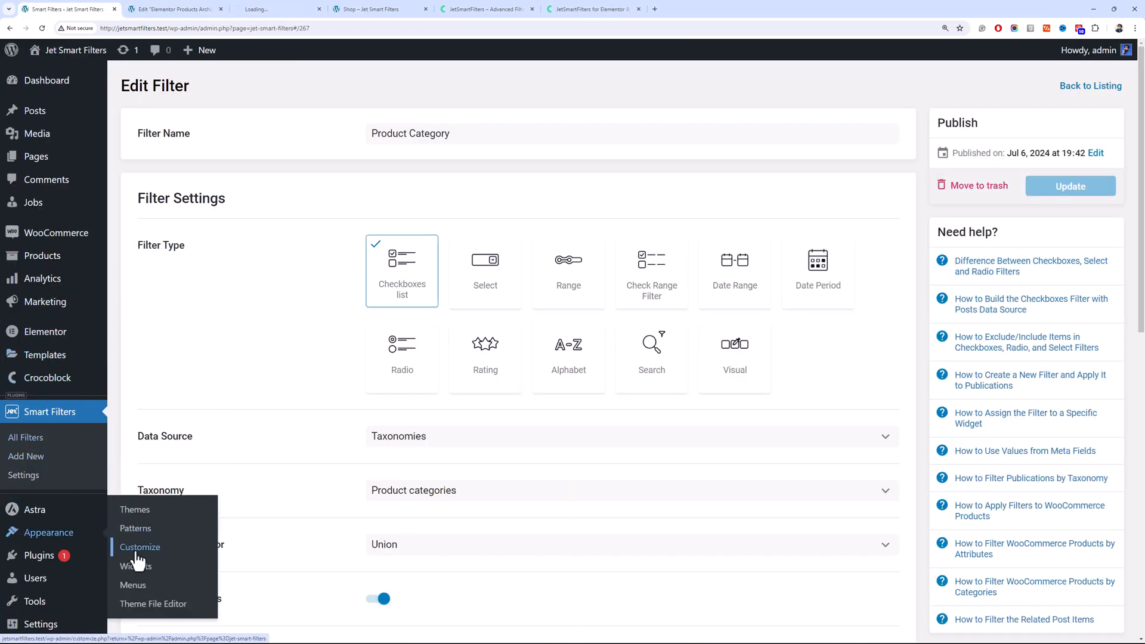
{"action": "left_click", "coordinate": [251, 4]}
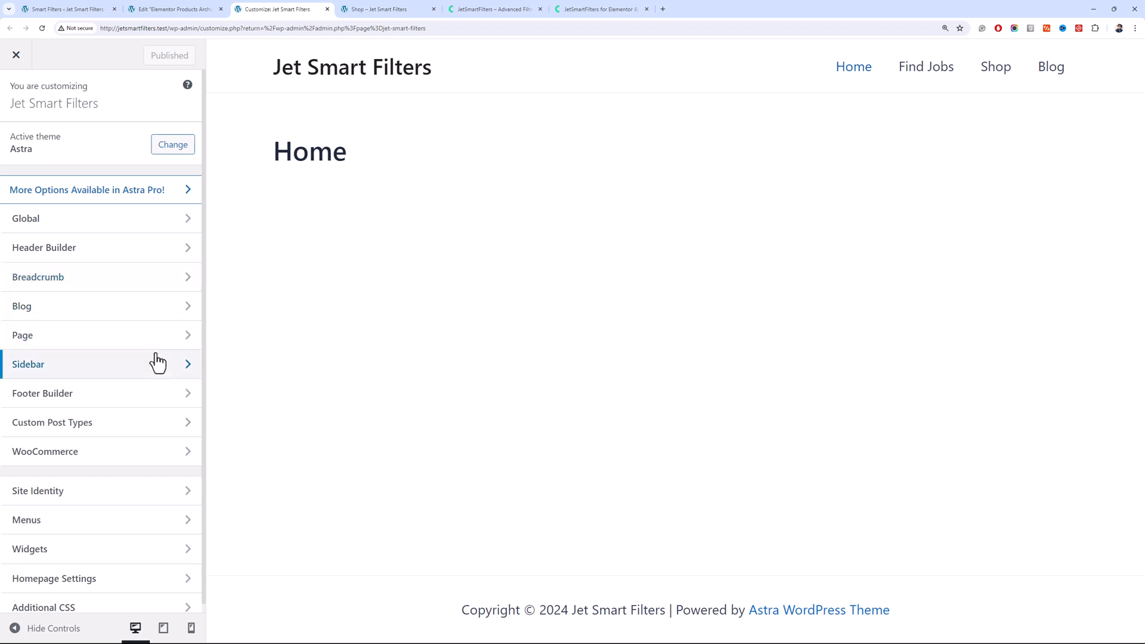
{"action": "left_click", "coordinate": [124, 460]}
{"action": "left_click", "coordinate": [72, 216]}
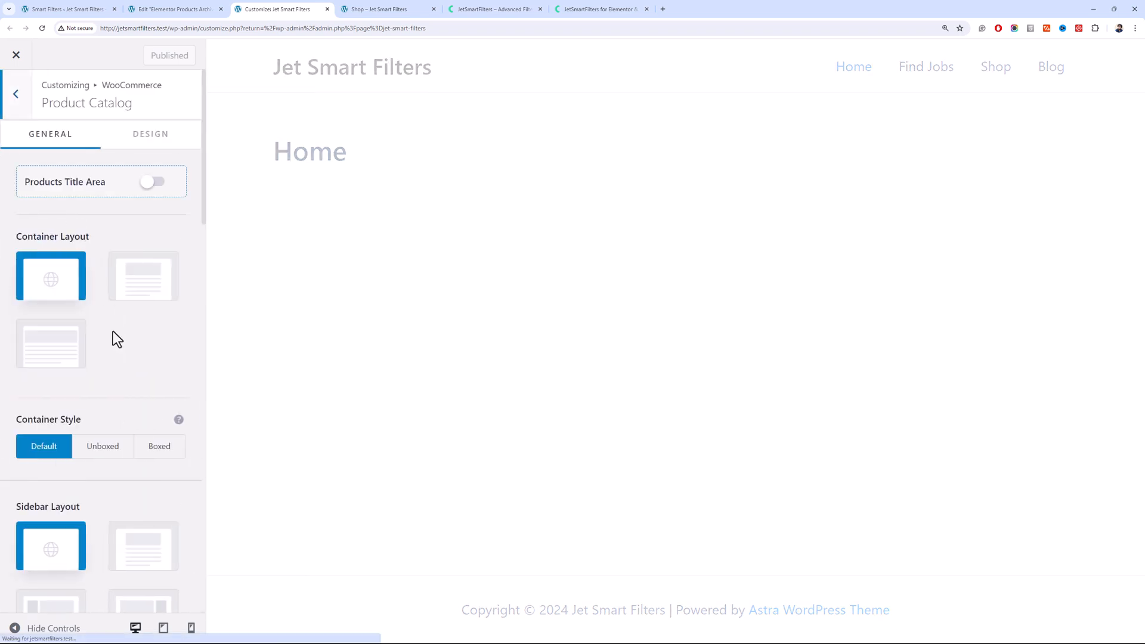
Set Shop Columns to 3, publish the customization, and reload the Products Archive template in the Elementor editor
{"action": "scroll", "coordinate": [113, 333], "scroll_direction": "down", "scroll_amount": 5}
{"action": "scroll", "coordinate": [113, 331], "scroll_direction": "down", "scroll_amount": 2}
{"action": "left_click", "coordinate": [177, 400]}
{"action": "left_click_drag", "start_coordinate": [177, 400], "coordinate": [164, 398]}
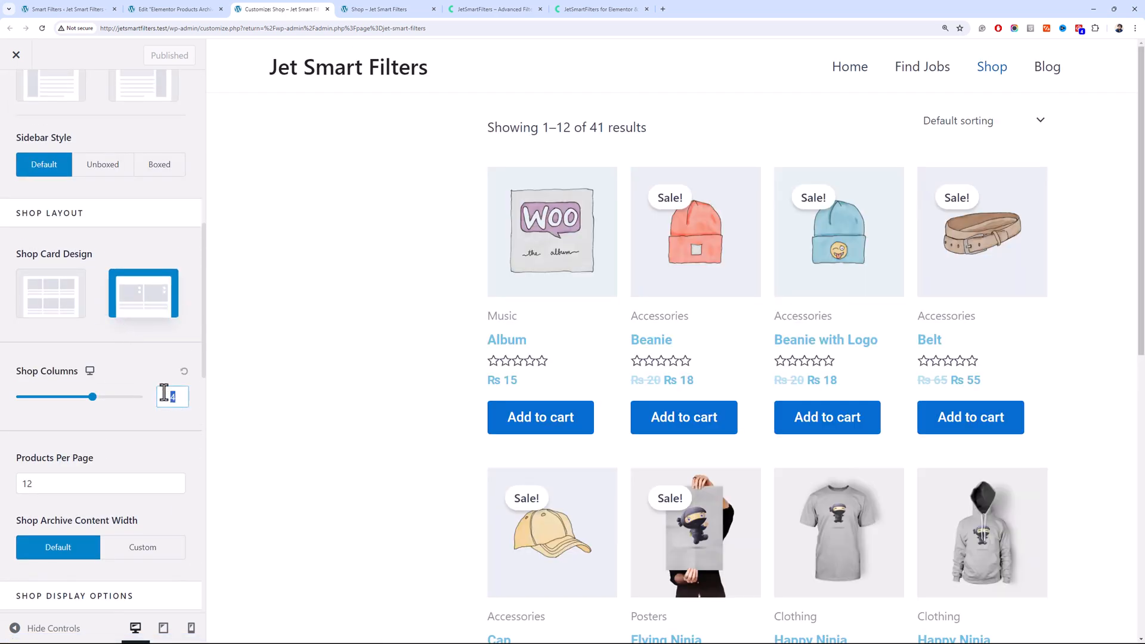
{"action": "type", "text": "3"}
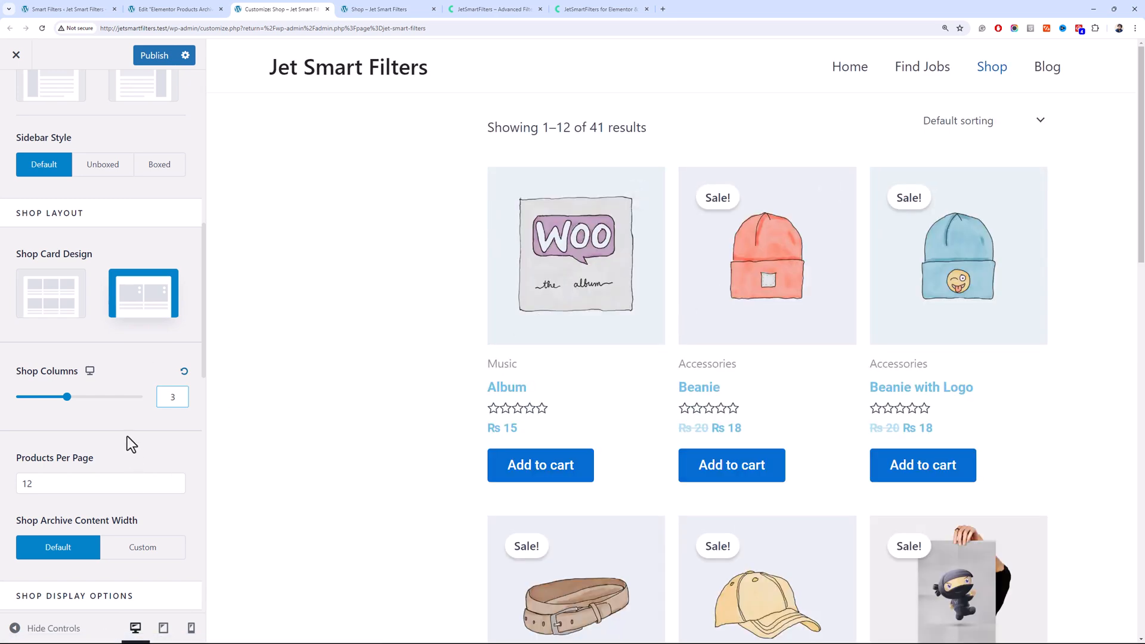
{"action": "left_click", "coordinate": [135, 482]}
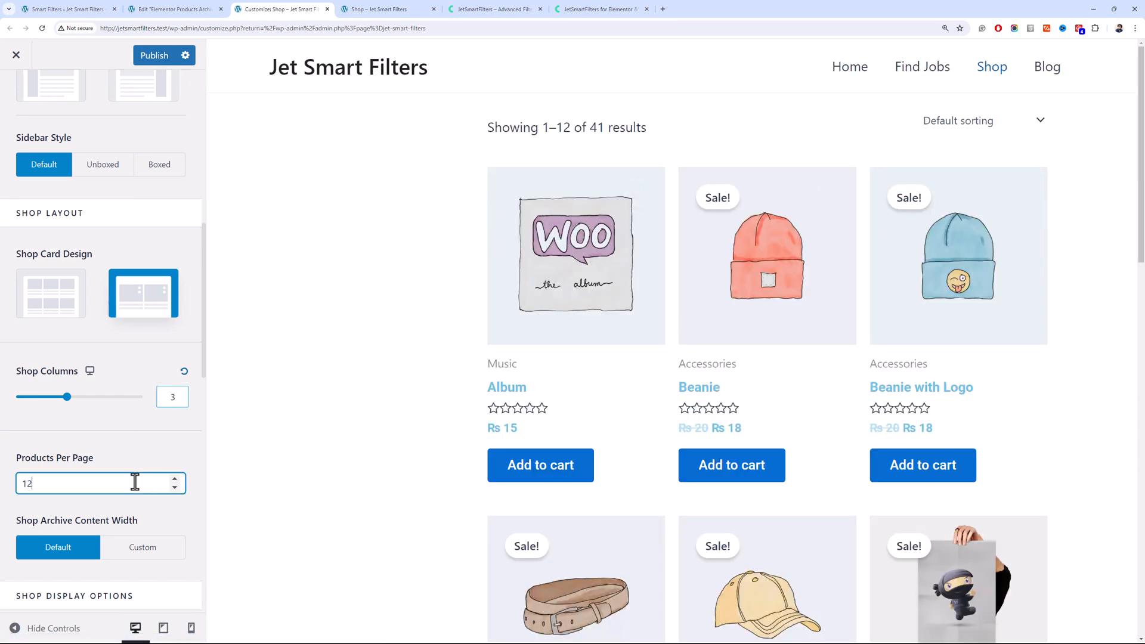
{"action": "scroll", "coordinate": [137, 481], "scroll_direction": "down", "scroll_amount": 5}
{"action": "left_click", "coordinate": [161, 58]}
{"action": "left_click", "coordinate": [179, 8]}
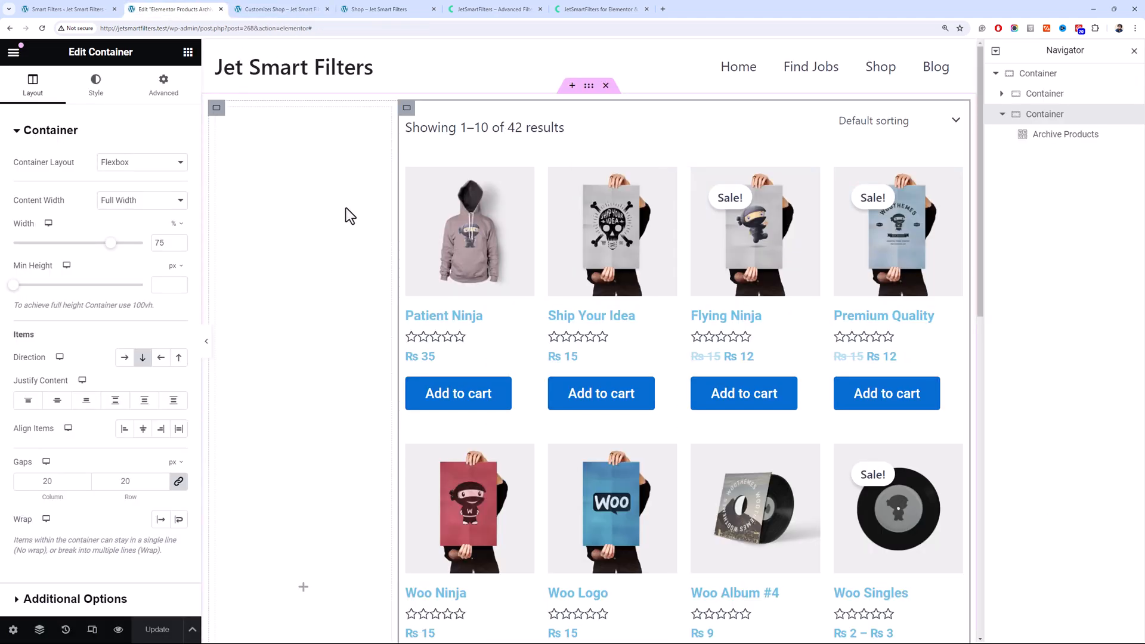
{"action": "key", "text": "F5"}
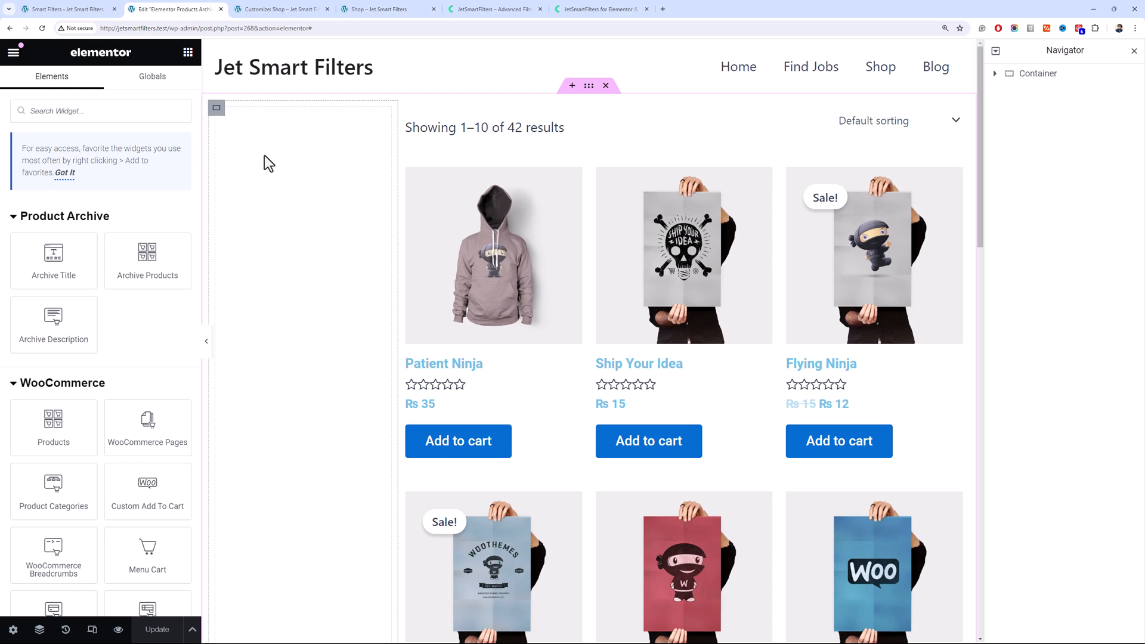
Examine the available widgets in the Filters group of the Elementor widget library
{"action": "left_click", "coordinate": [69, 9]}
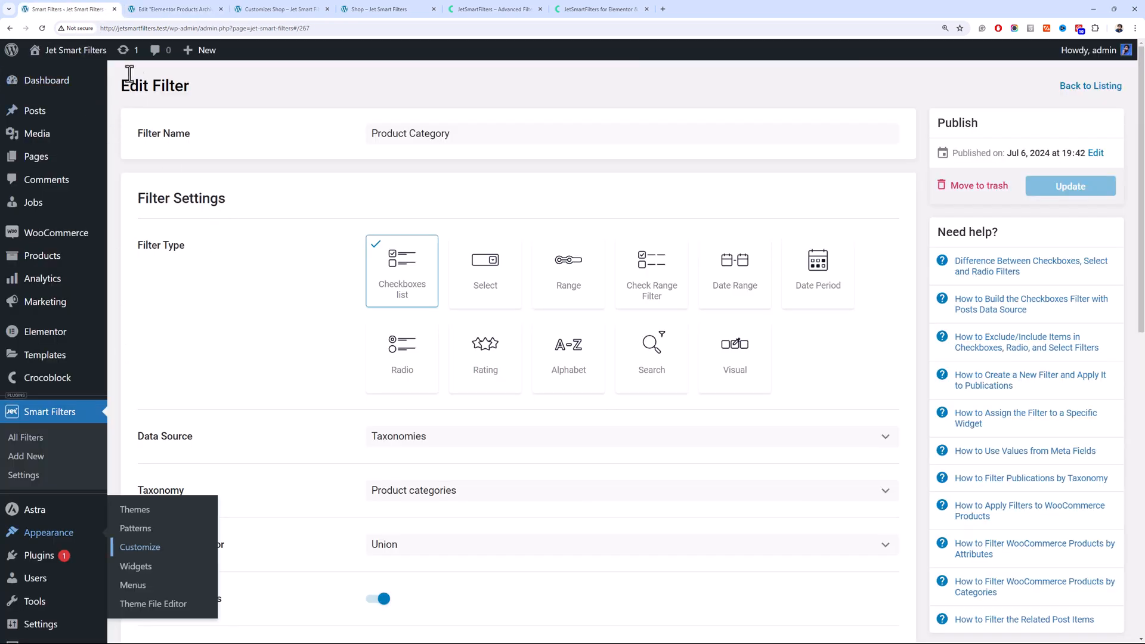
{"action": "left_click", "coordinate": [167, 9]}
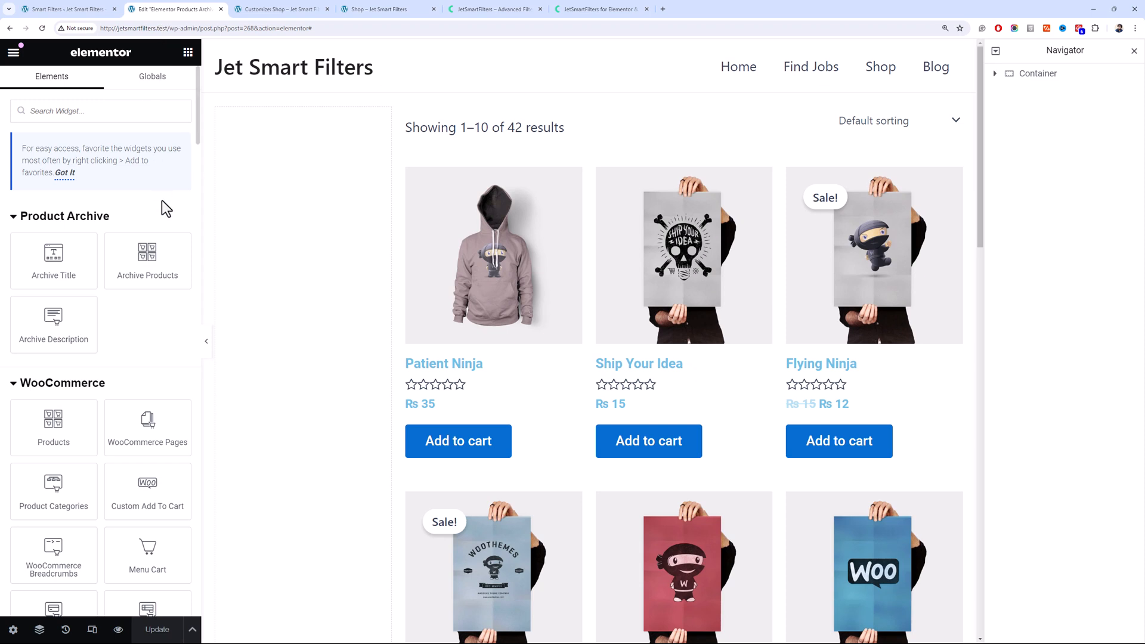
{"action": "scroll", "coordinate": [162, 200], "scroll_direction": "down", "scroll_amount": 15}
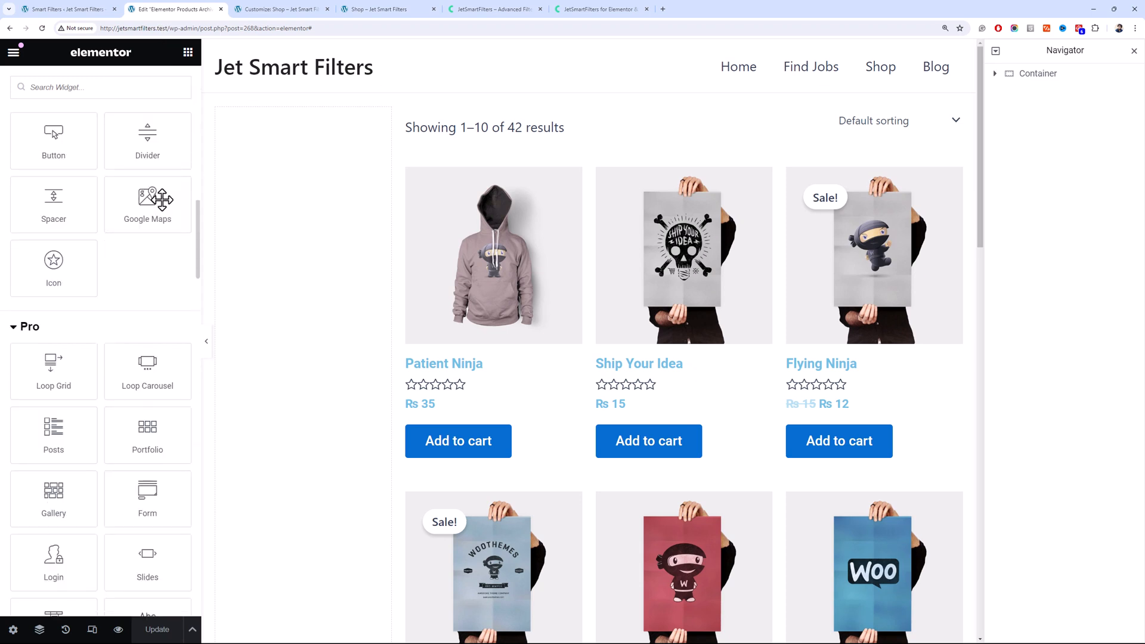
{"action": "scroll", "coordinate": [162, 200], "scroll_direction": "down", "scroll_amount": 5}
{"action": "scroll", "coordinate": [163, 201], "scroll_direction": "down", "scroll_amount": 15}
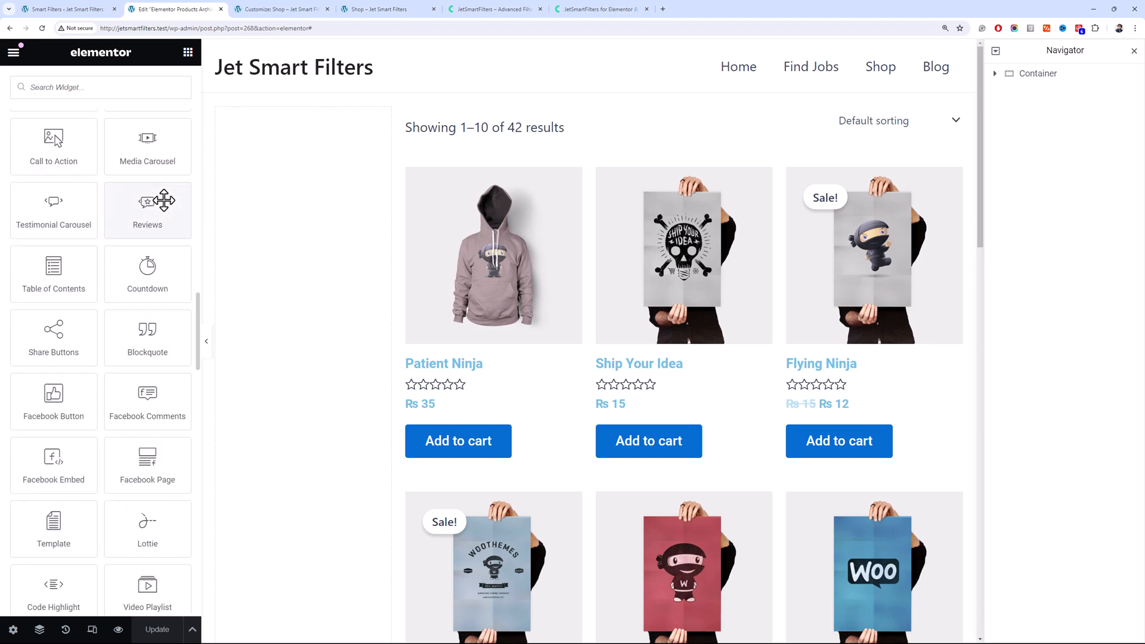
{"action": "scroll", "coordinate": [163, 225], "scroll_direction": "down", "scroll_amount": 15}
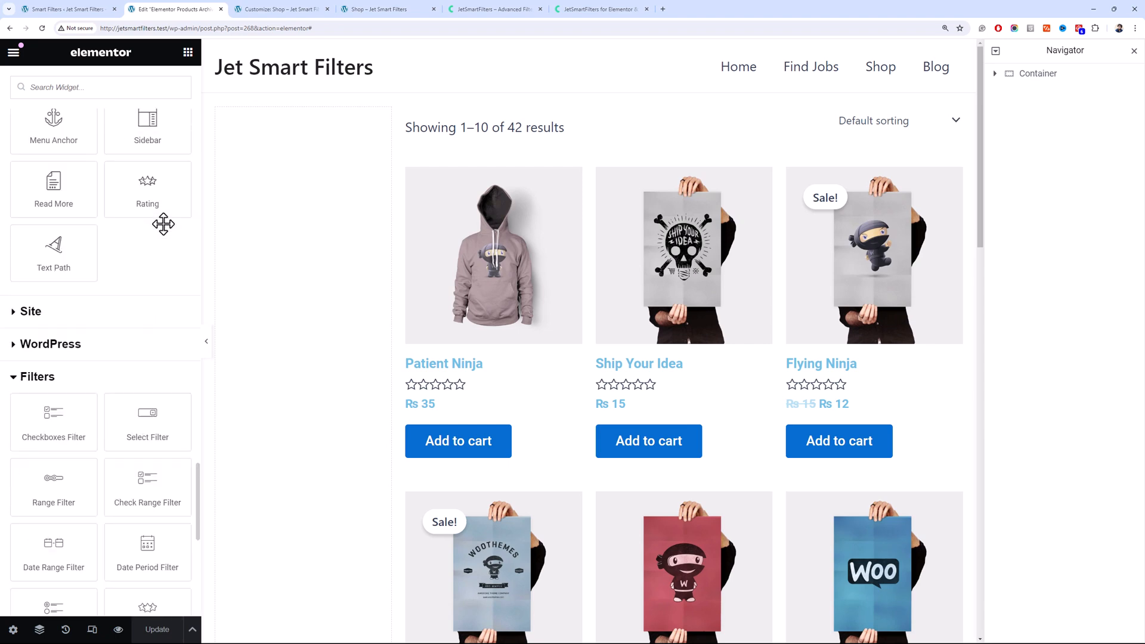
{"action": "scroll", "coordinate": [137, 221], "scroll_direction": "up", "scroll_amount": 3}
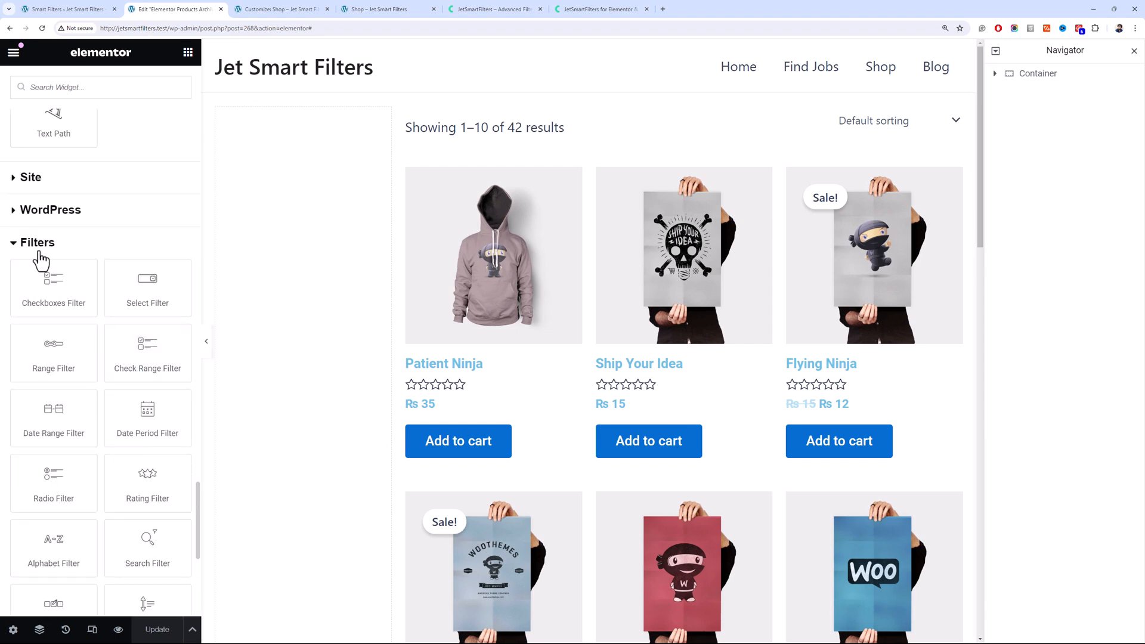
{"action": "scroll", "coordinate": [107, 268], "scroll_direction": "down", "scroll_amount": 3}
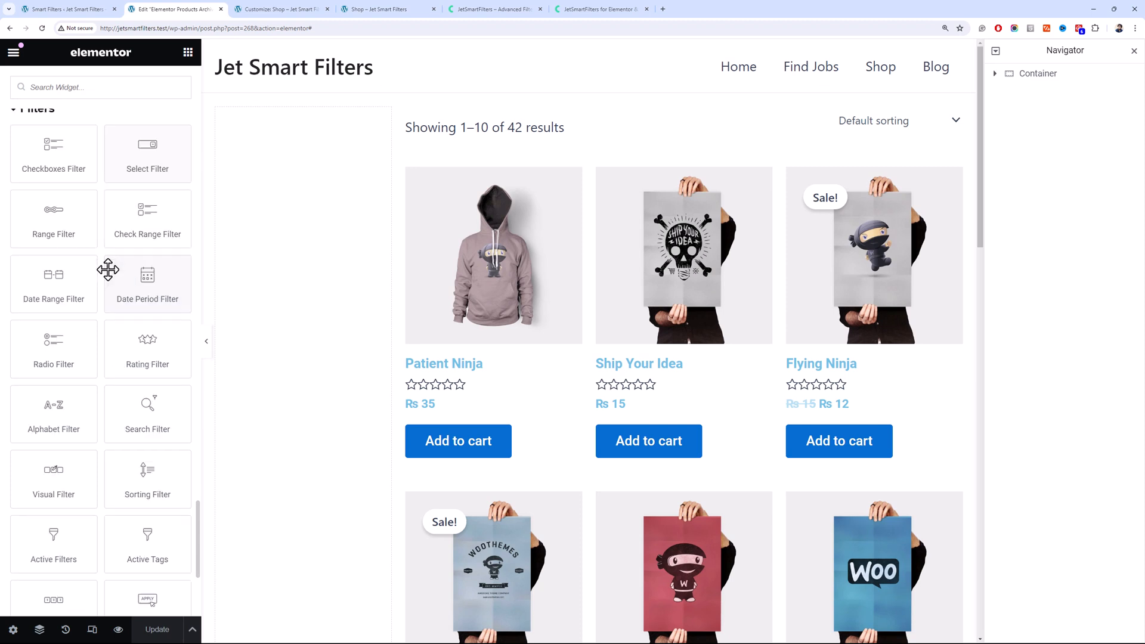
{"action": "scroll", "coordinate": [113, 324], "scroll_direction": "down", "scroll_amount": 3}
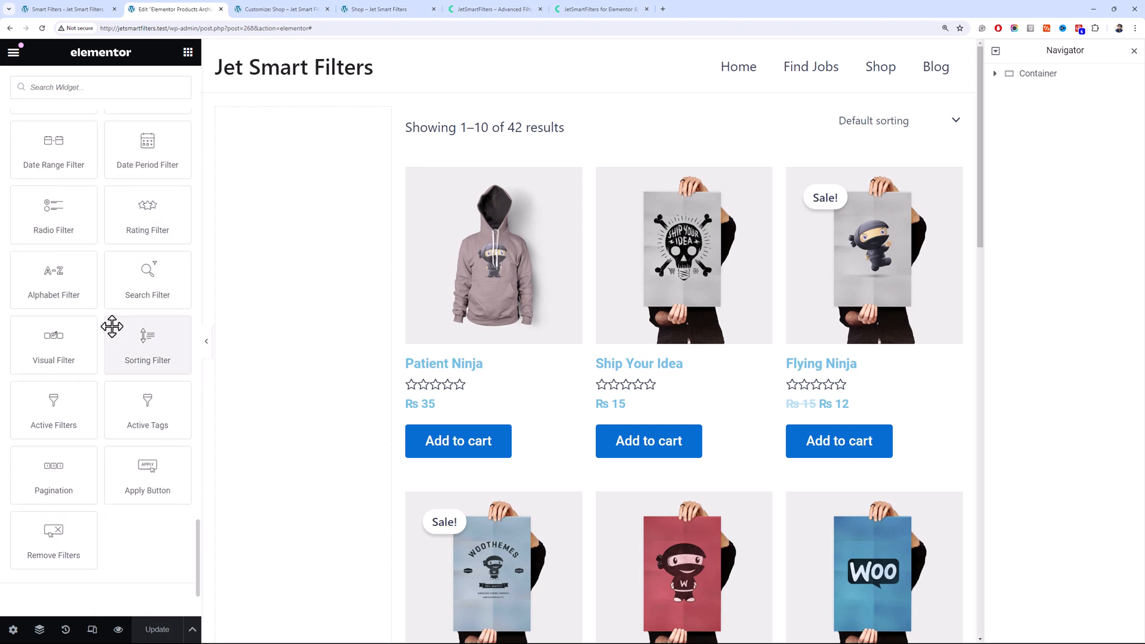
{"action": "scroll", "coordinate": [101, 320], "scroll_direction": "up", "scroll_amount": 3}
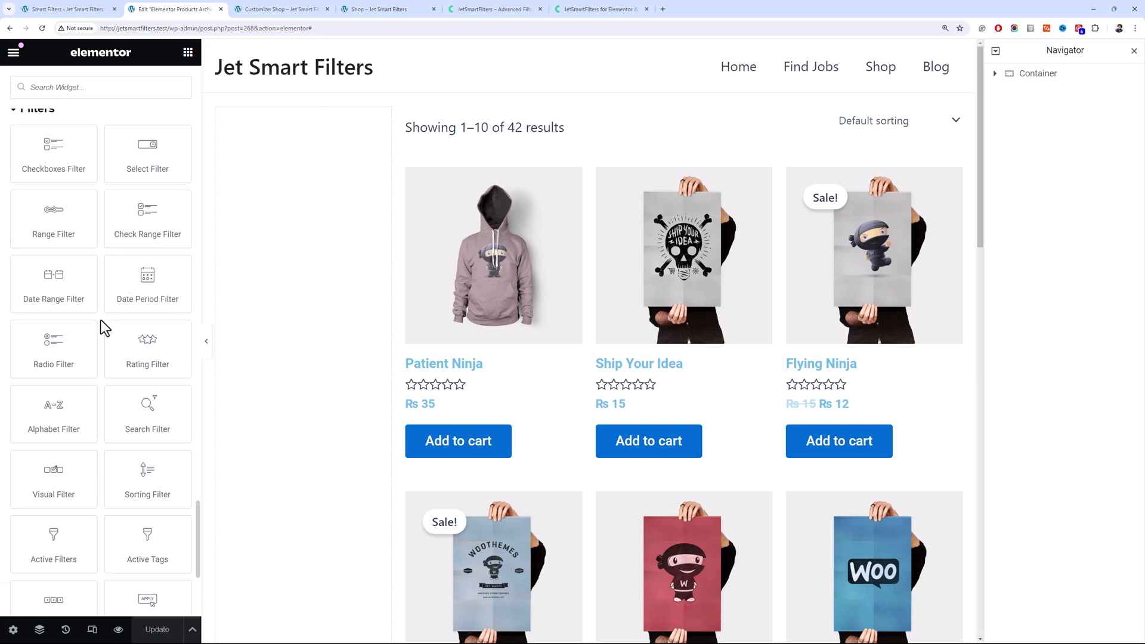
{"action": "scroll", "coordinate": [104, 327], "scroll_direction": "up", "scroll_amount": 3}
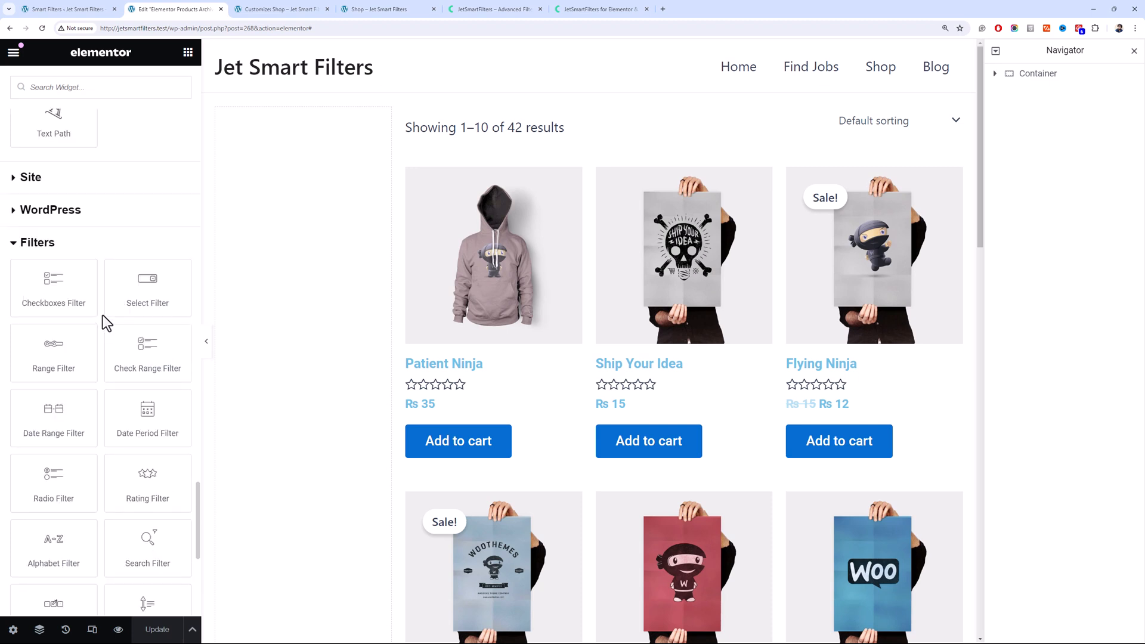
Place a Checkboxes Filter widget in the template's empty narrow column, assign the Product Category filter to it, and update the template
{"action": "left_click", "coordinate": [80, 8]}
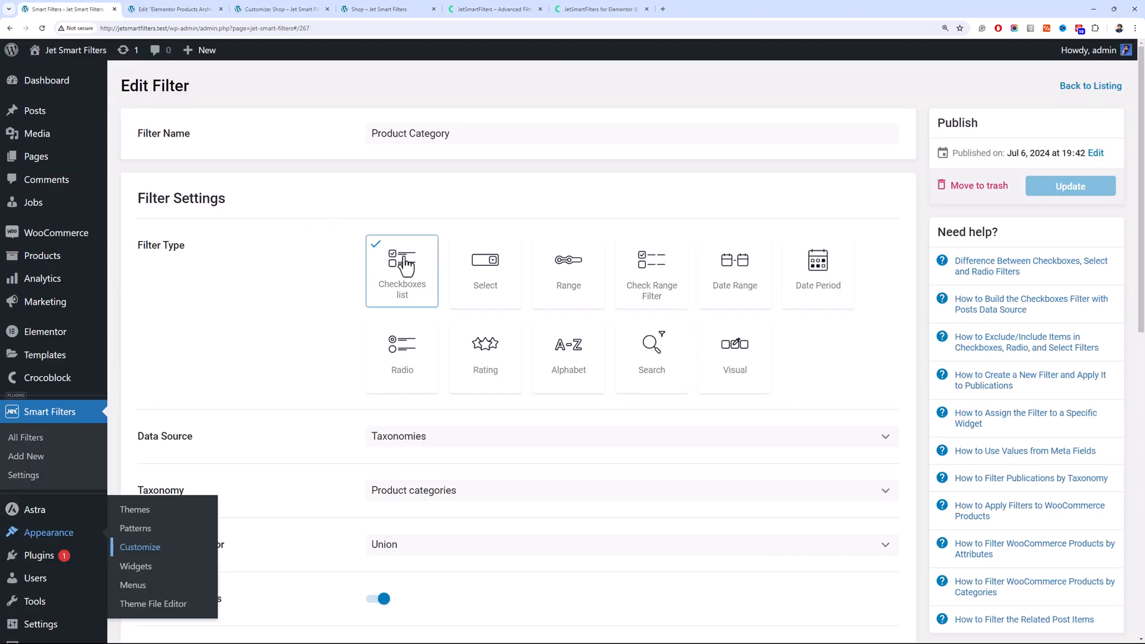
{"action": "left_click", "coordinate": [242, 8]}
{"action": "left_click", "coordinate": [206, 8]}
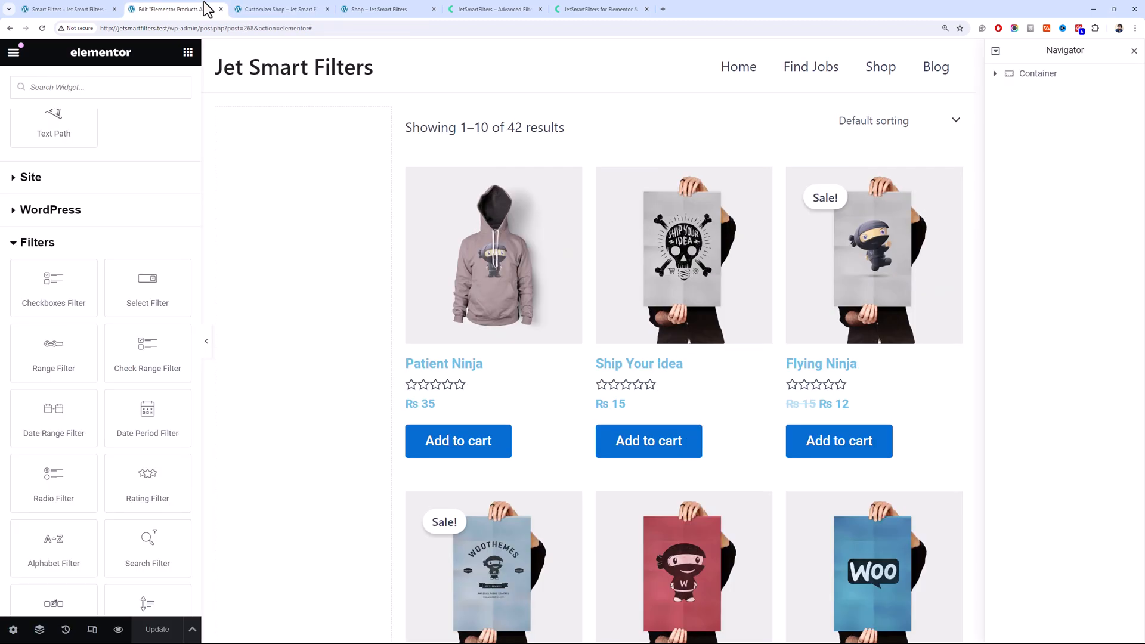
{"action": "left_click_drag", "start_coordinate": [69, 289], "coordinate": [320, 223]}
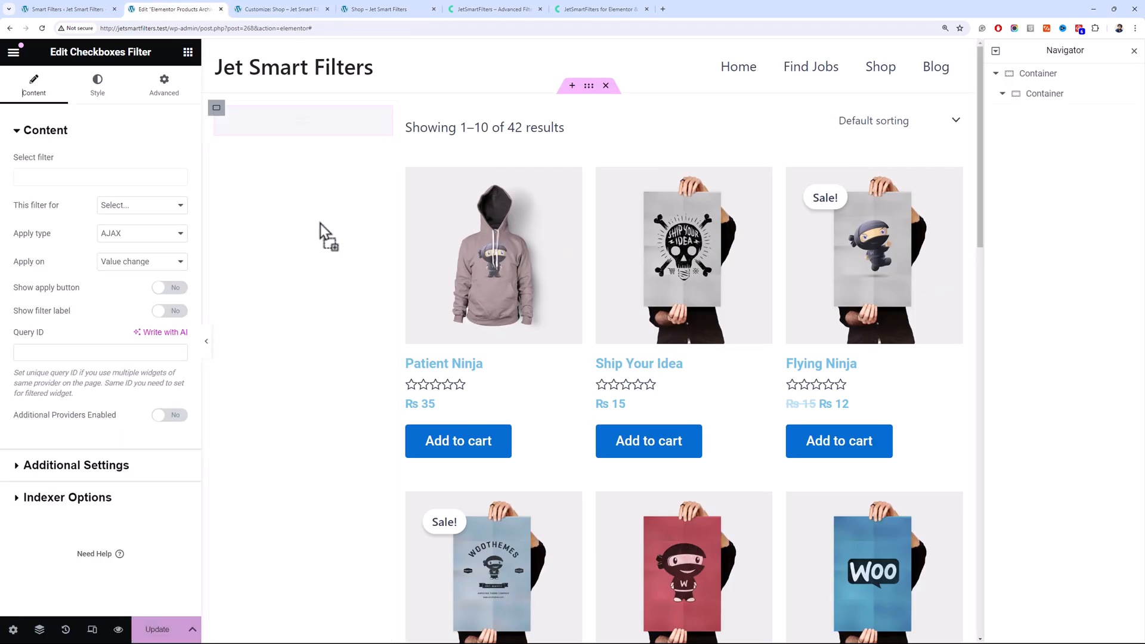
{"action": "left_click", "coordinate": [142, 180]}
{"action": "type", "text": "pro"}
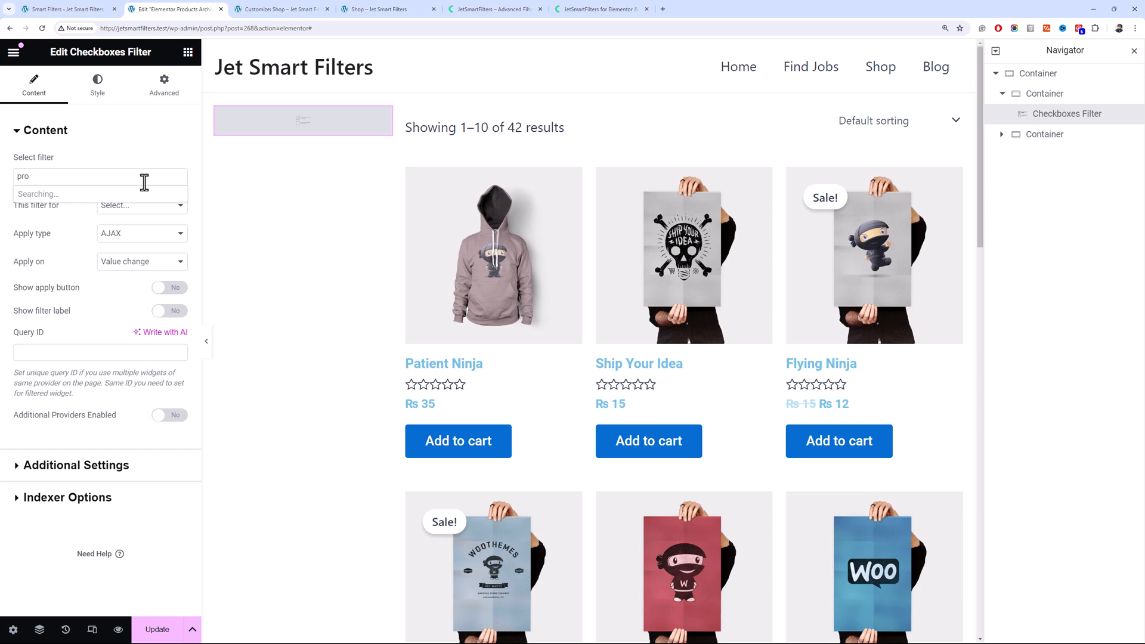
{"action": "left_click", "coordinate": [138, 197]}
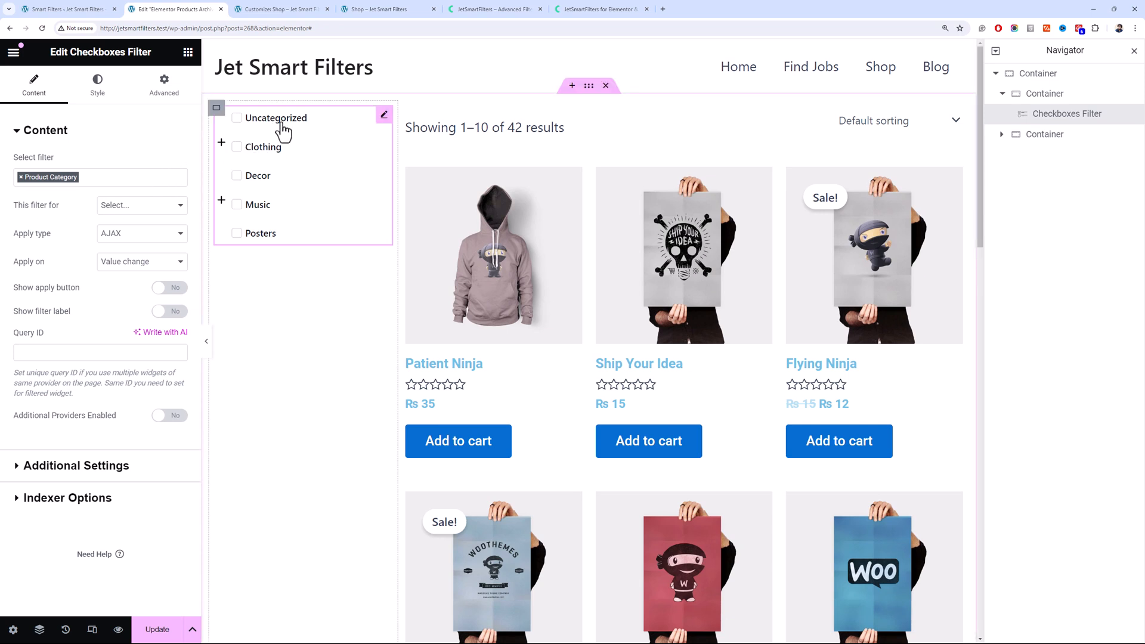
{"action": "left_click", "coordinate": [158, 629]}
Reload the Product Category filter's edit page and set its Exclude/Include option to Exclude with the Uncategorized item
{"action": "left_click", "coordinate": [54, 8]}
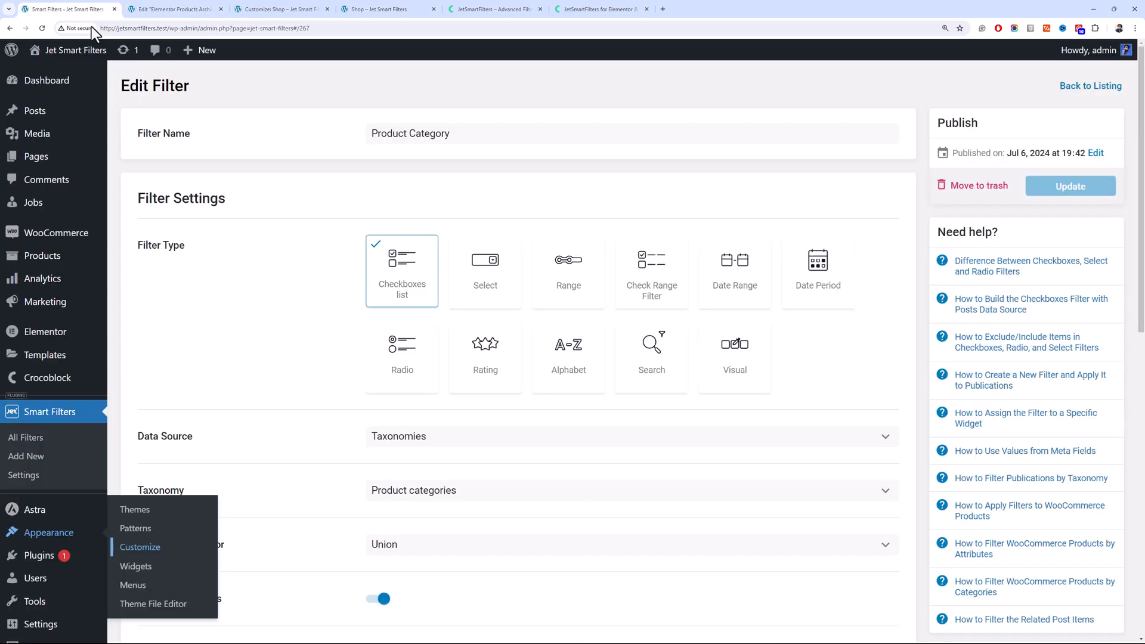
{"action": "key", "text": "F5"}
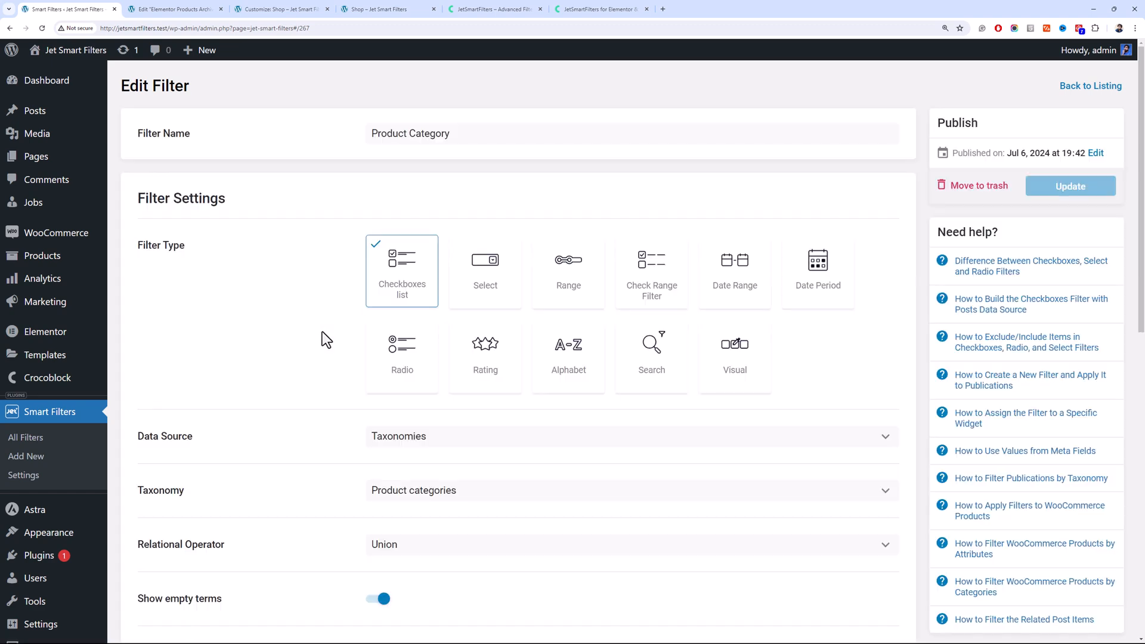
{"action": "scroll", "coordinate": [325, 331], "scroll_direction": "down", "scroll_amount": 9}
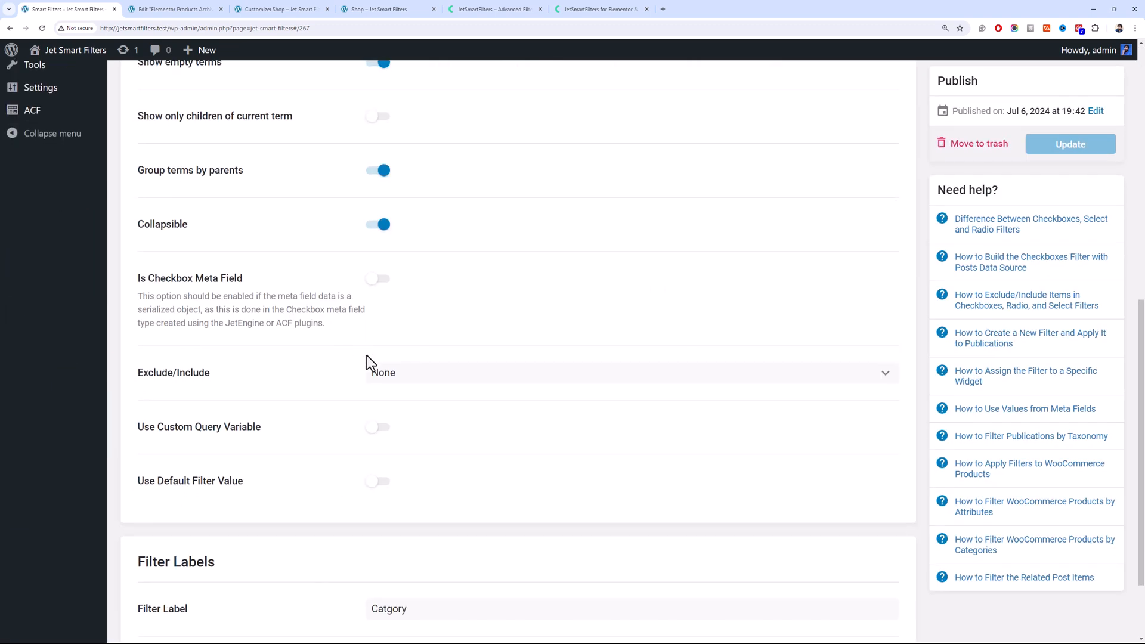
{"action": "left_click", "coordinate": [393, 374]}
{"action": "left_click", "coordinate": [400, 411]}
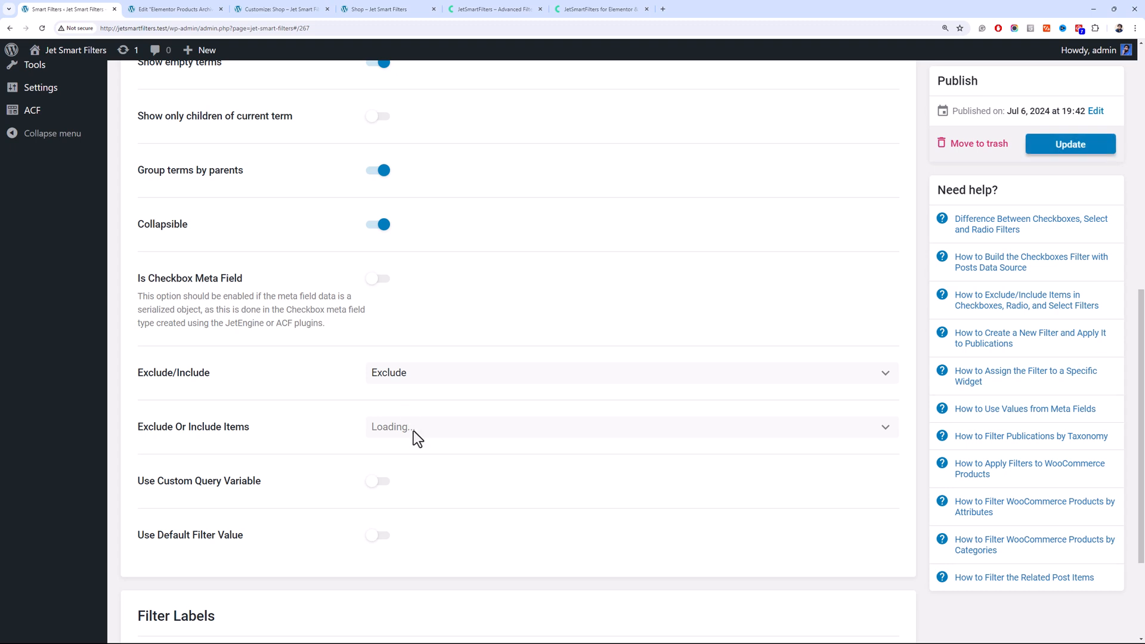
{"action": "left_click", "coordinate": [416, 432]}
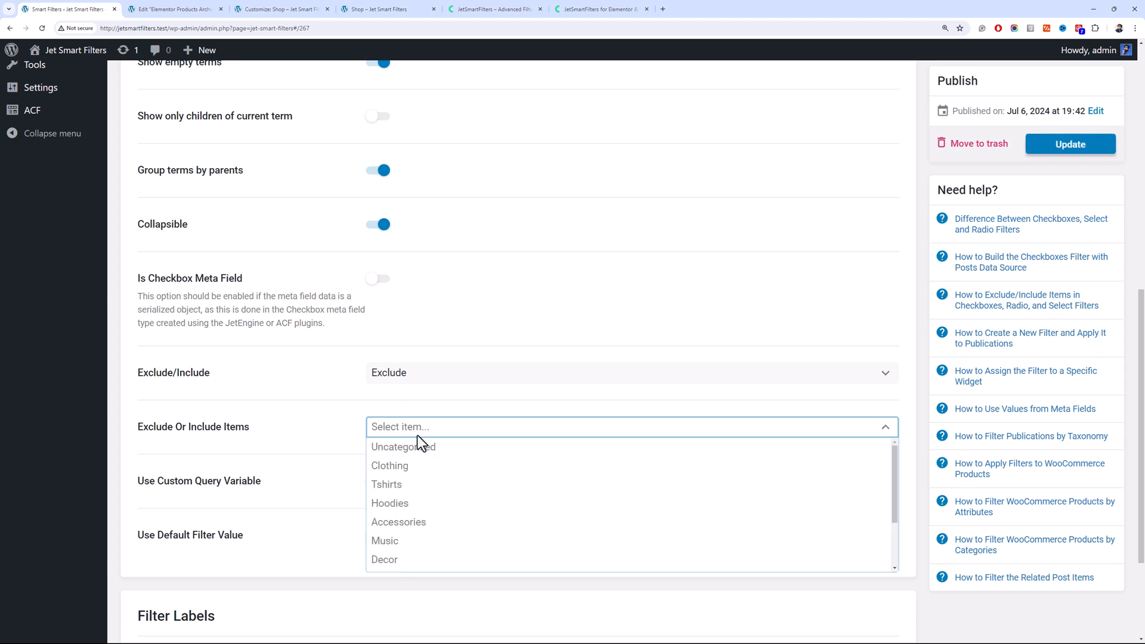
{"action": "left_click", "coordinate": [455, 448]}
{"action": "left_click", "coordinate": [592, 376]}
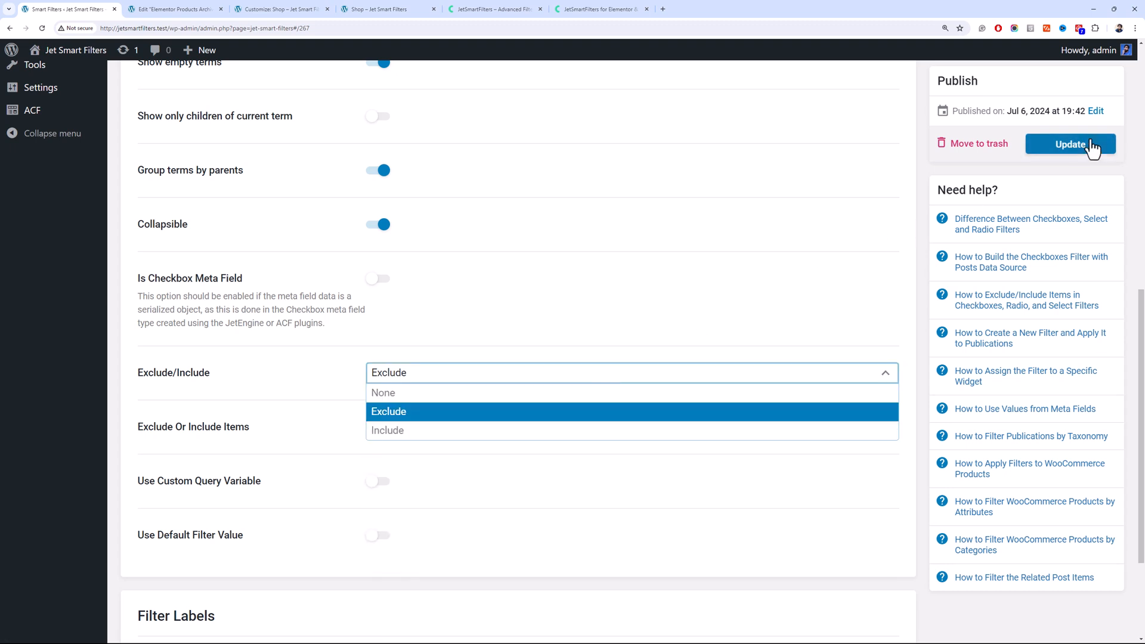
{"action": "left_click", "coordinate": [216, 374]}
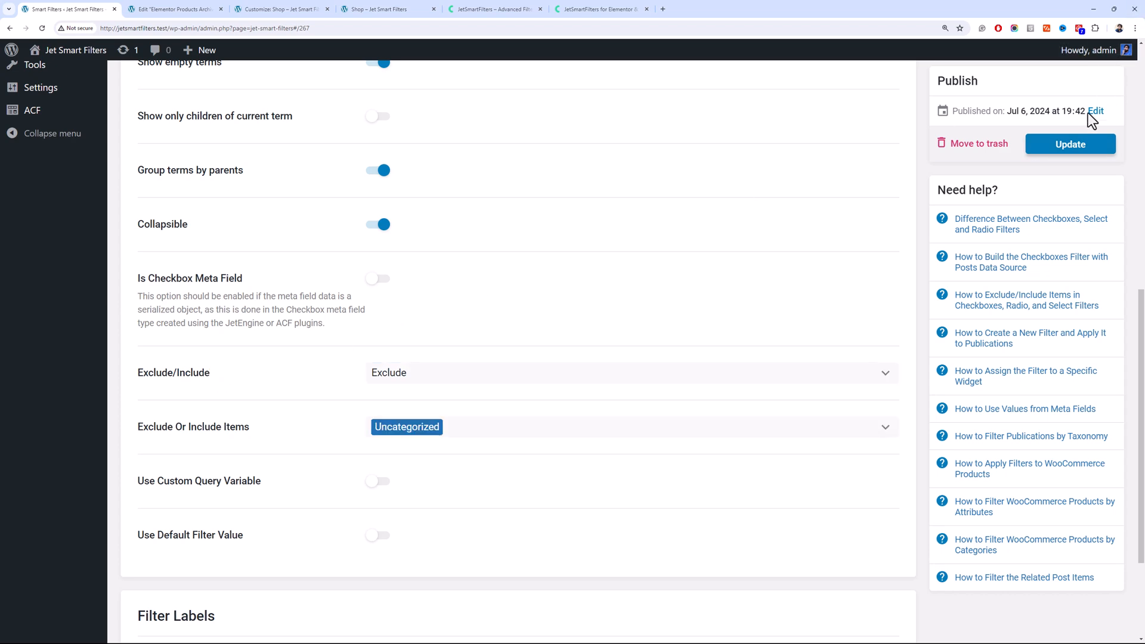
Save the Product Category filter's exclusion and reload the Products Archive template in the Elementor editor
{"action": "left_click", "coordinate": [1087, 145]}
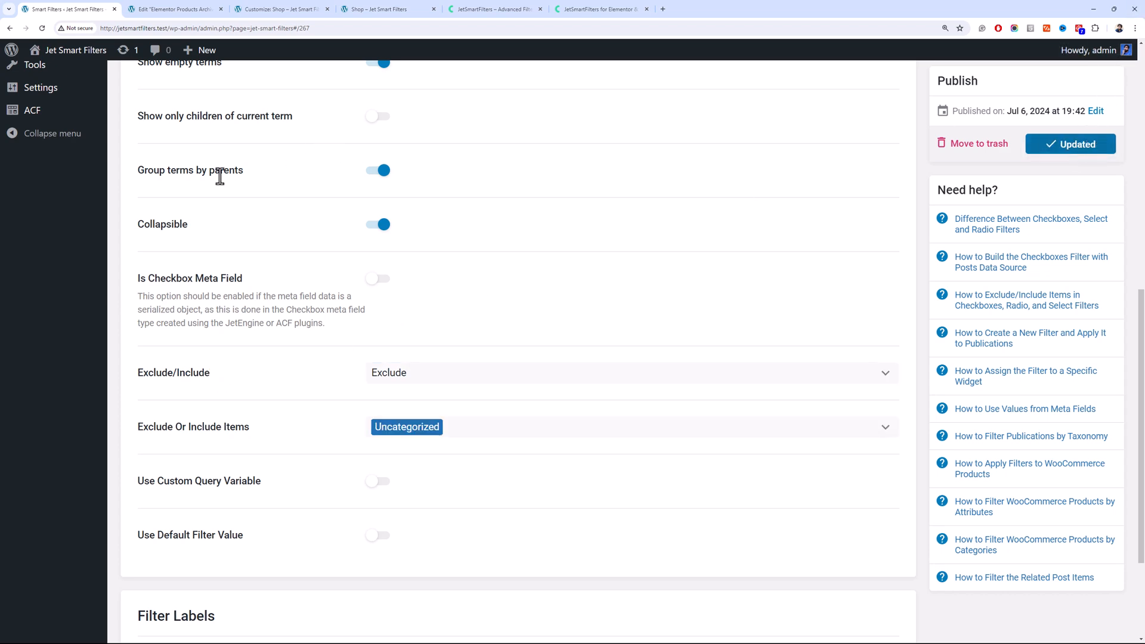
{"action": "scroll", "coordinate": [220, 176], "scroll_direction": "up", "scroll_amount": 4}
{"action": "scroll", "coordinate": [238, 170], "scroll_direction": "up", "scroll_amount": 5}
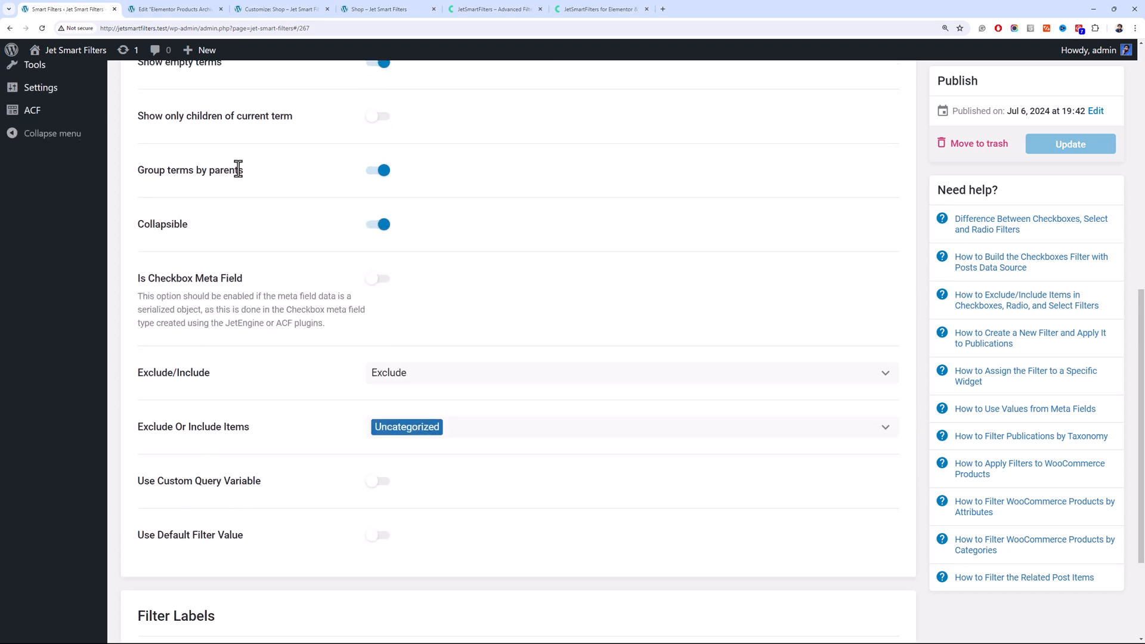
{"action": "left_click", "coordinate": [200, 6]}
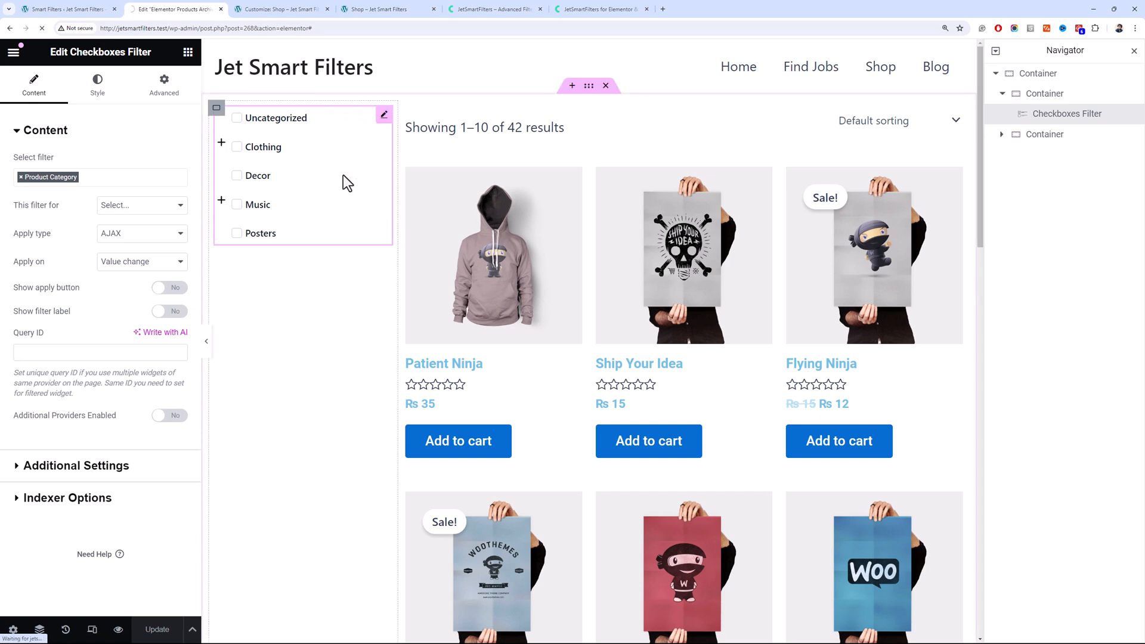
{"action": "left_click", "coordinate": [69, 9]}
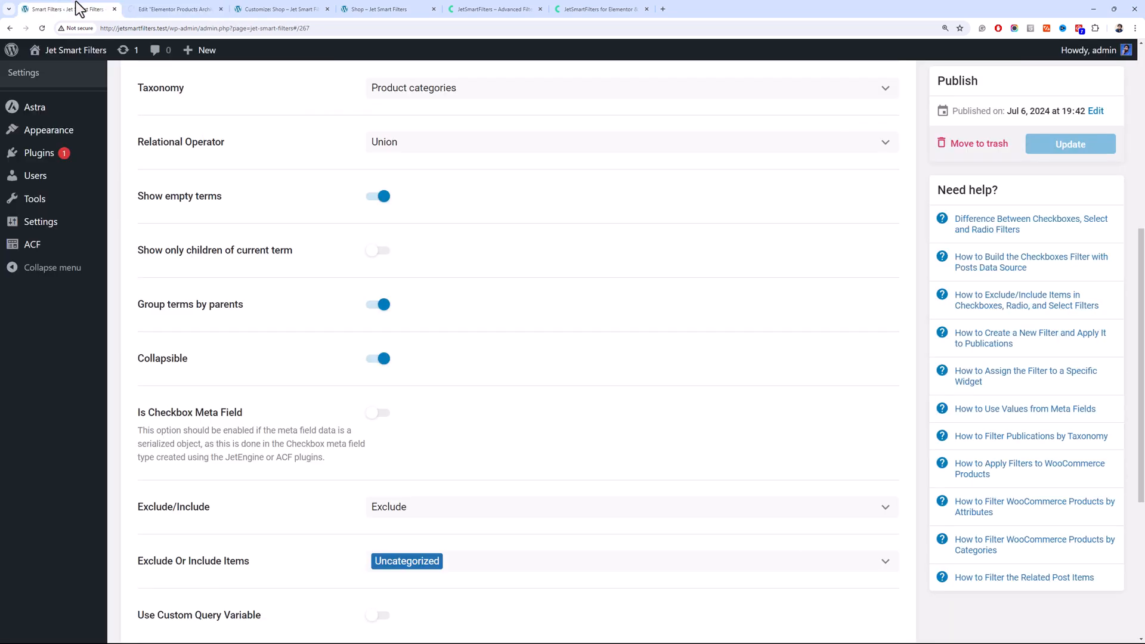
{"action": "left_click", "coordinate": [144, 9]}
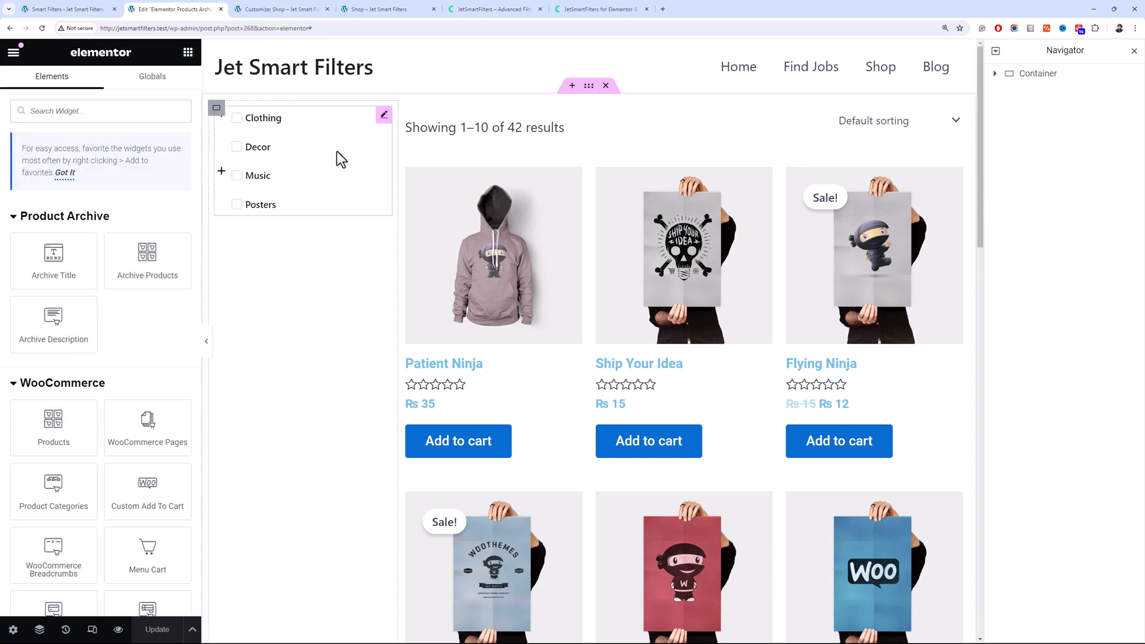
Set the Checkboxes Filter widget's "This filter for" option to Elementor Pro Archive Products
{"action": "left_click", "coordinate": [338, 159]}
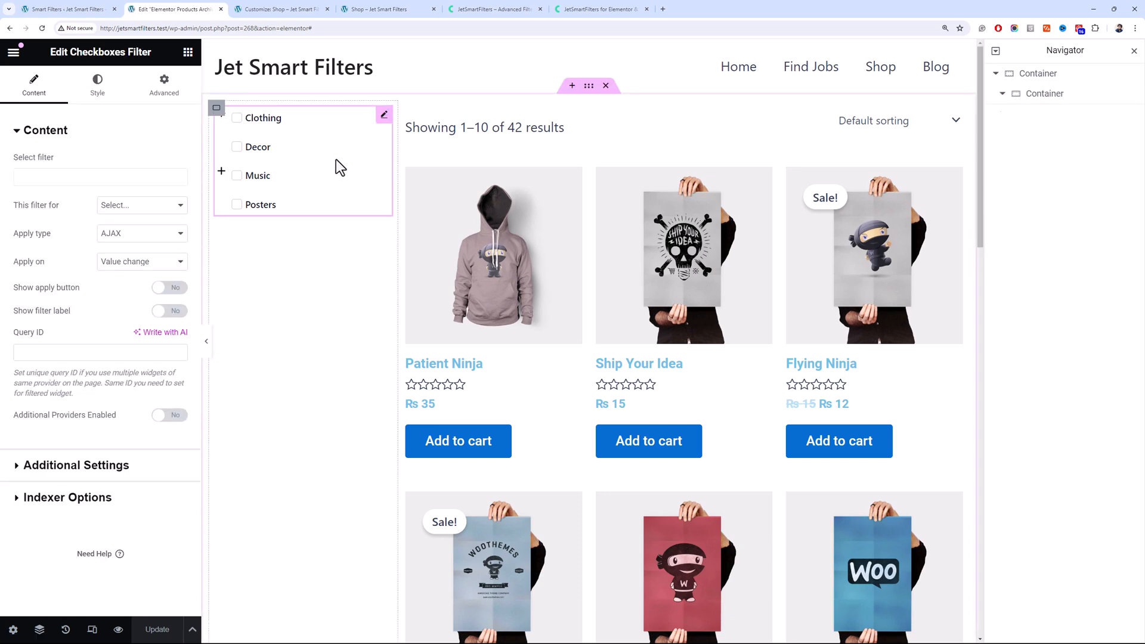
{"action": "left_click", "coordinate": [143, 211]}
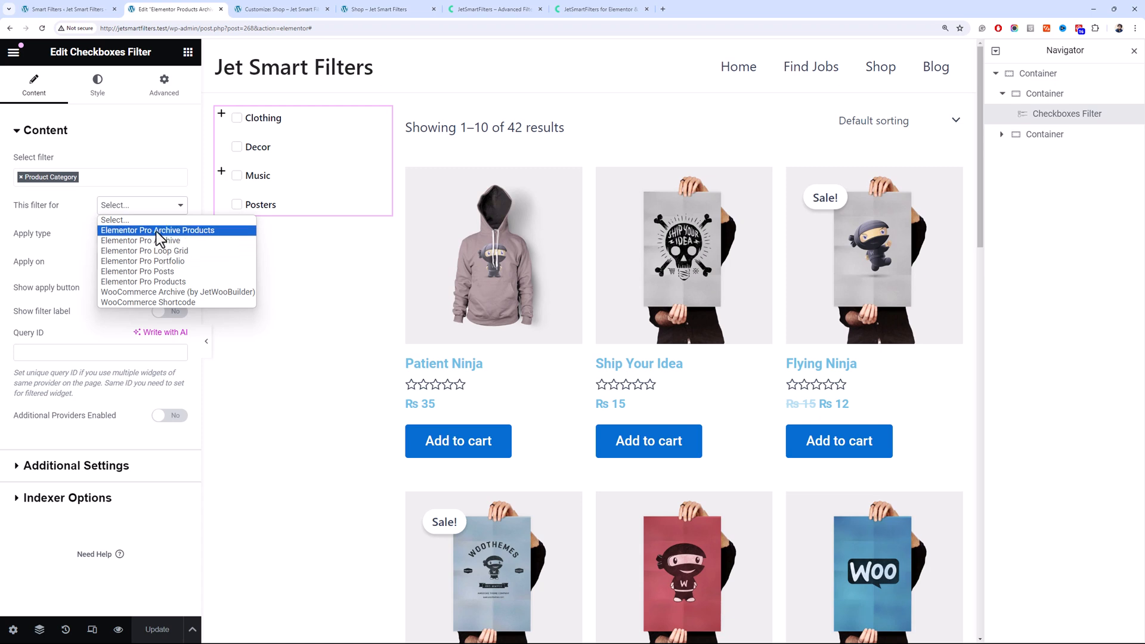
{"action": "left_click", "coordinate": [159, 231]}
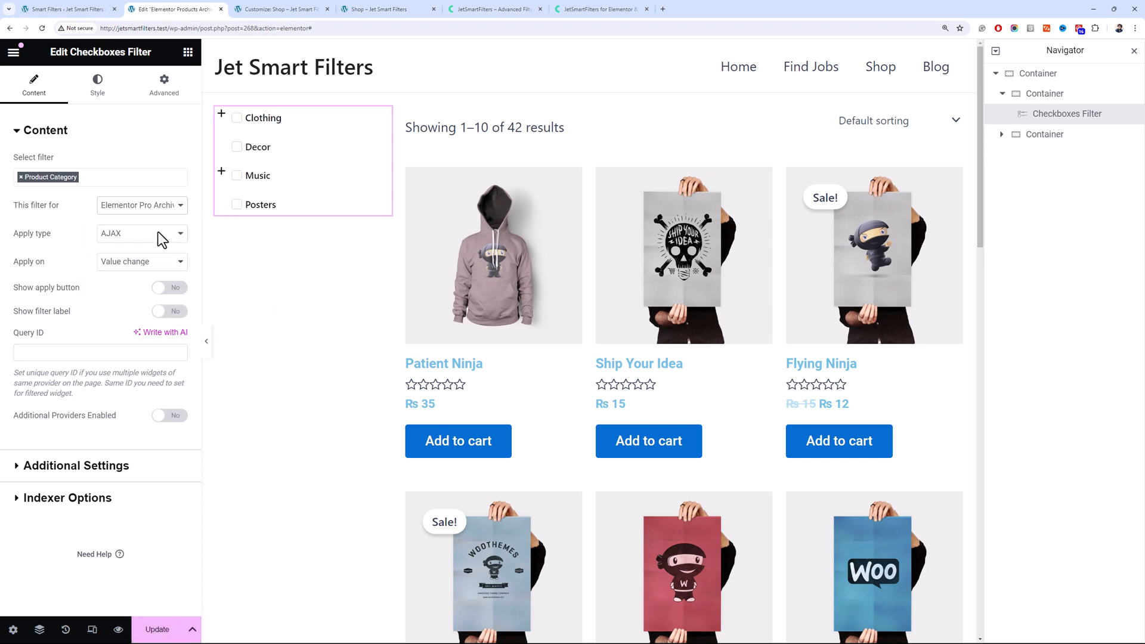
Try the Mixed apply type on the Checkboxes Filter and return it to AJAX
{"action": "left_click", "coordinate": [159, 236]}
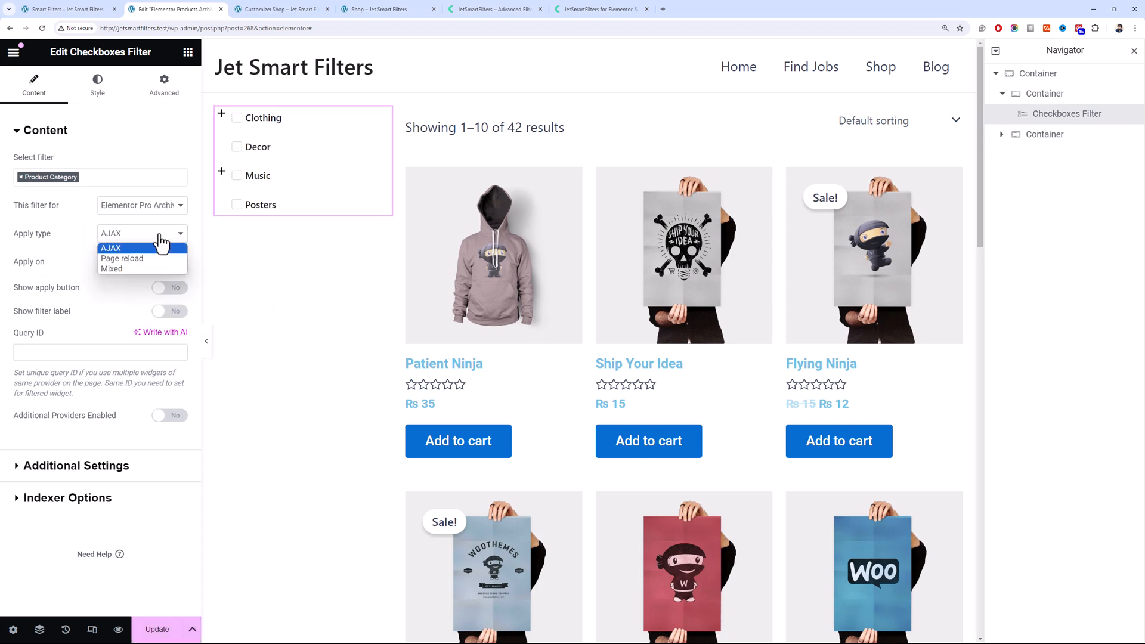
{"action": "left_click", "coordinate": [152, 269]}
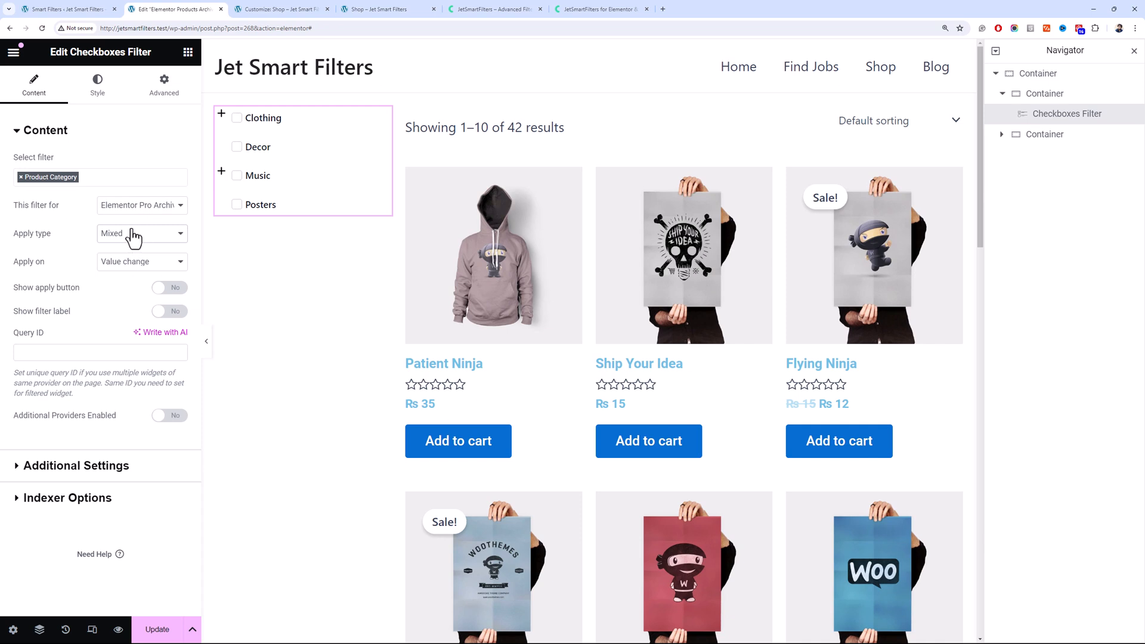
{"action": "left_click", "coordinate": [135, 235]}
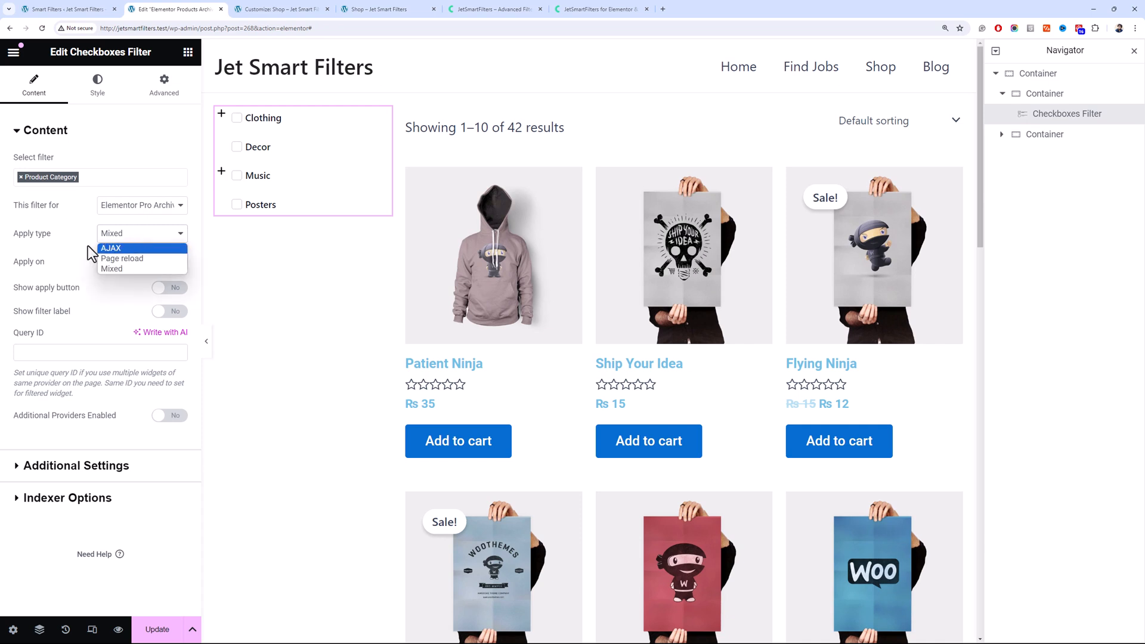
{"action": "left_click", "coordinate": [88, 246]}
{"action": "left_click", "coordinate": [115, 238]}
{"action": "left_click", "coordinate": [127, 249]}
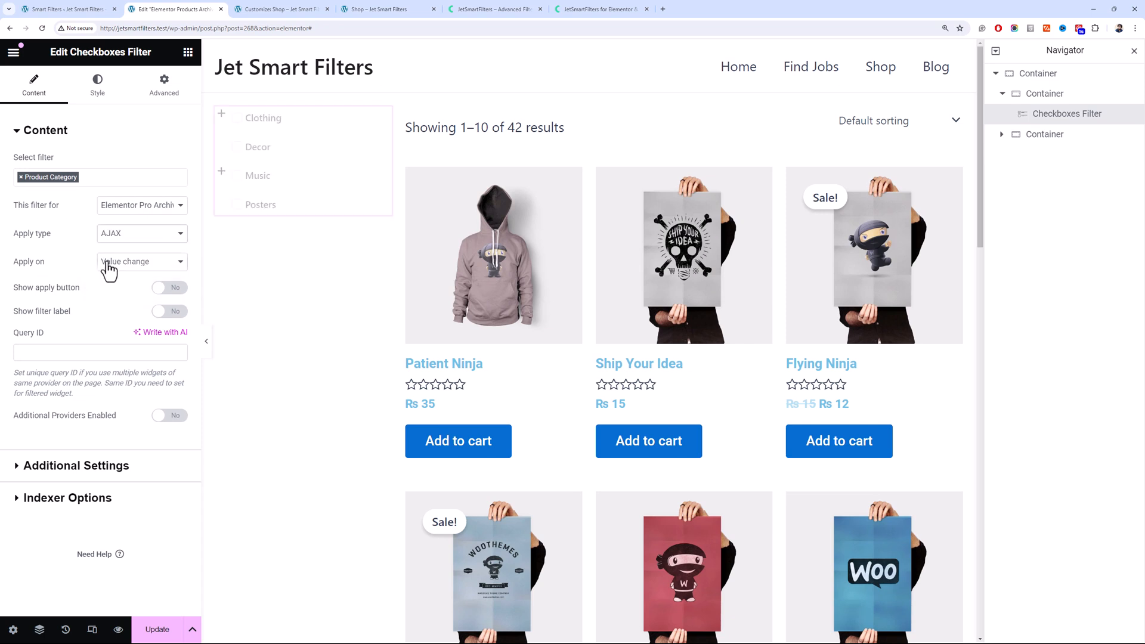
Try out the apply button with Apply on set to Click on apply button, and the filter label, restoring Value change with both hidden
{"action": "left_click", "coordinate": [108, 267]}
{"action": "left_click", "coordinate": [81, 262]}
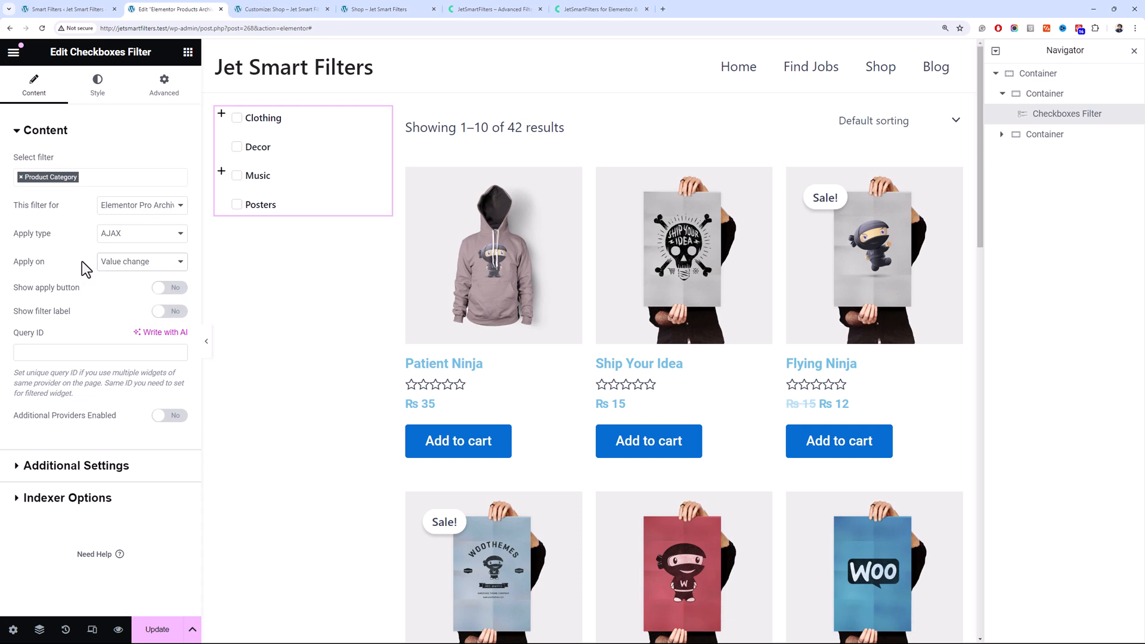
{"action": "left_click", "coordinate": [114, 263]}
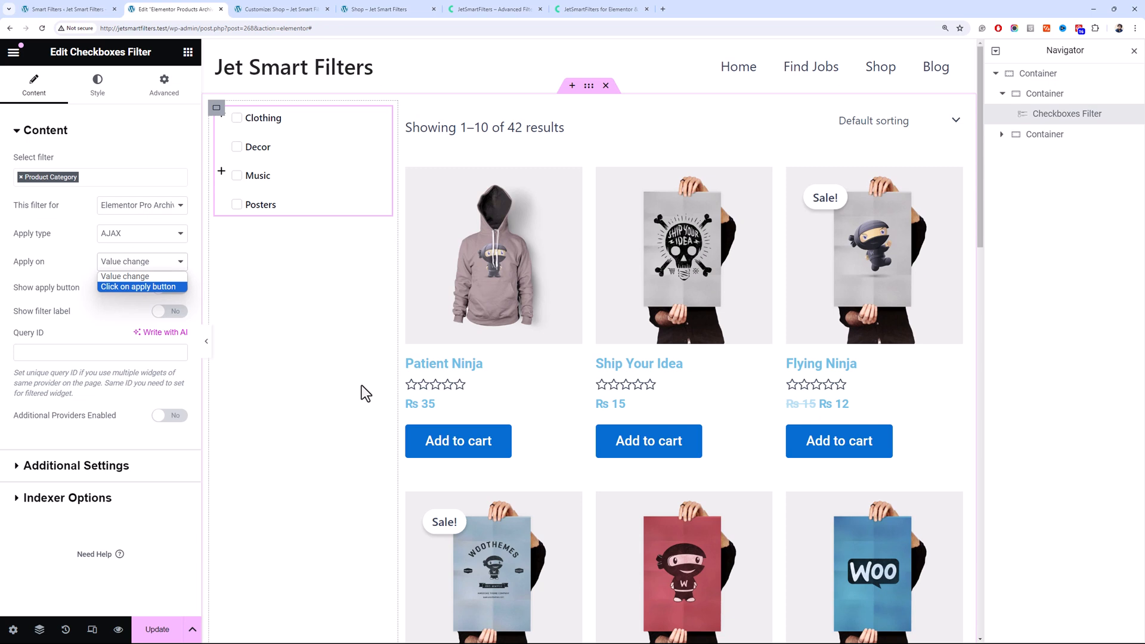
{"action": "left_click", "coordinate": [118, 331]}
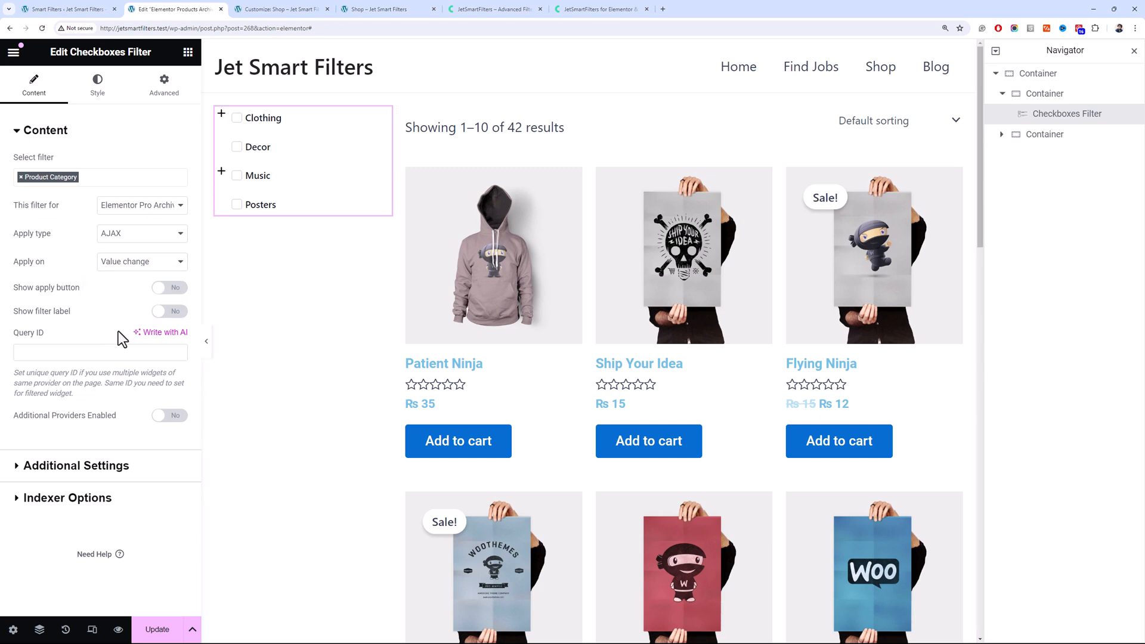
{"action": "left_click", "coordinate": [168, 288]}
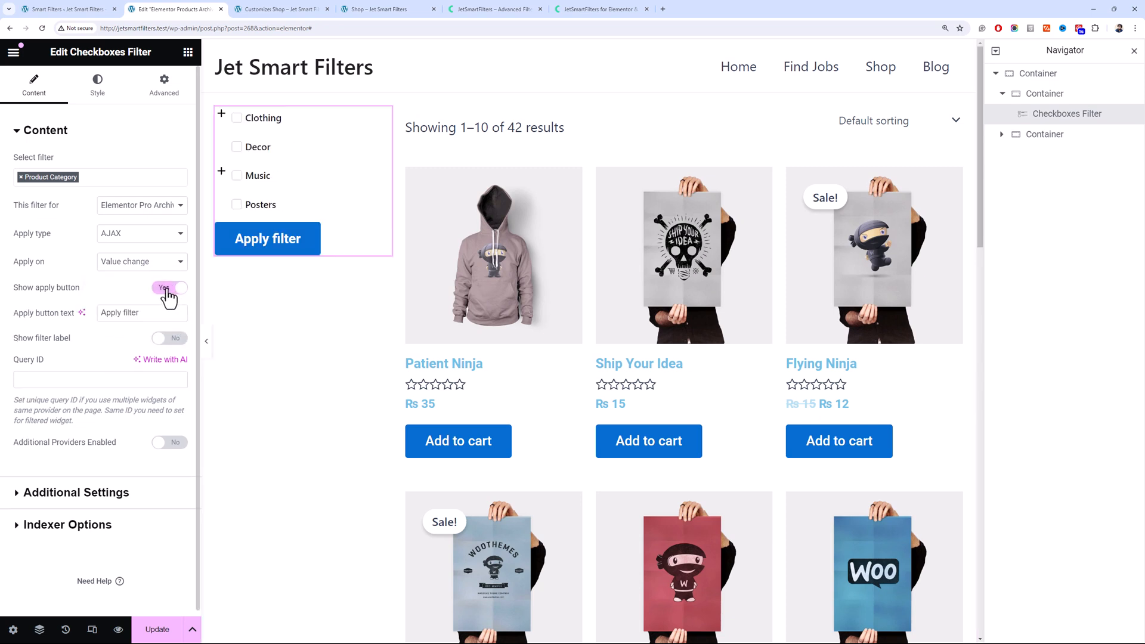
{"action": "left_click", "coordinate": [148, 269]}
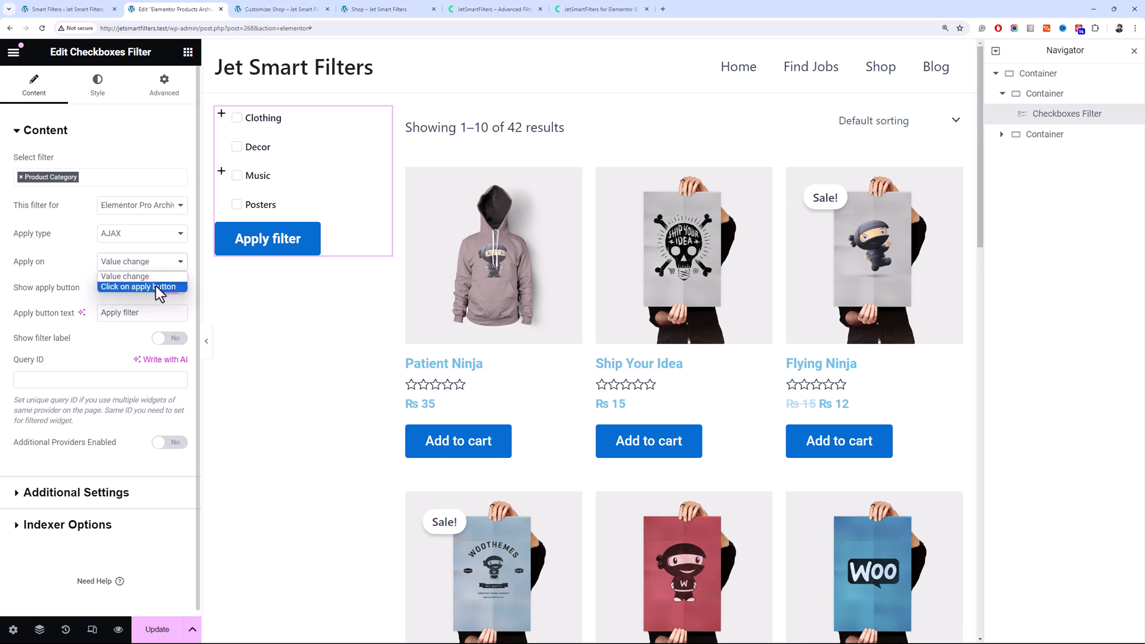
{"action": "left_click", "coordinate": [156, 285]}
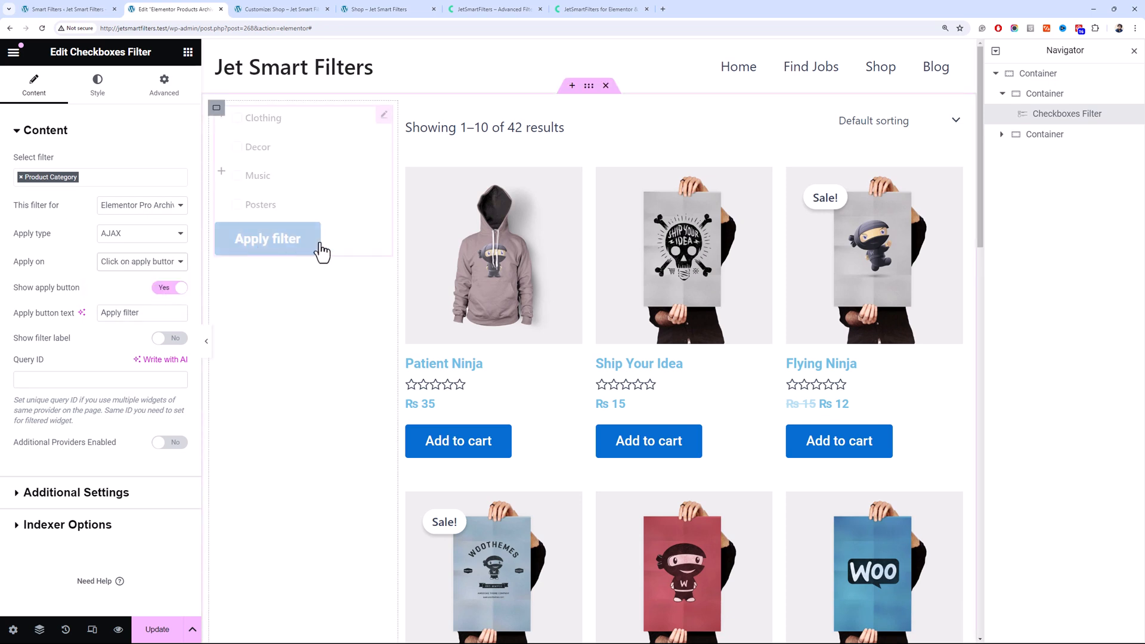
{"action": "left_click", "coordinate": [151, 269]}
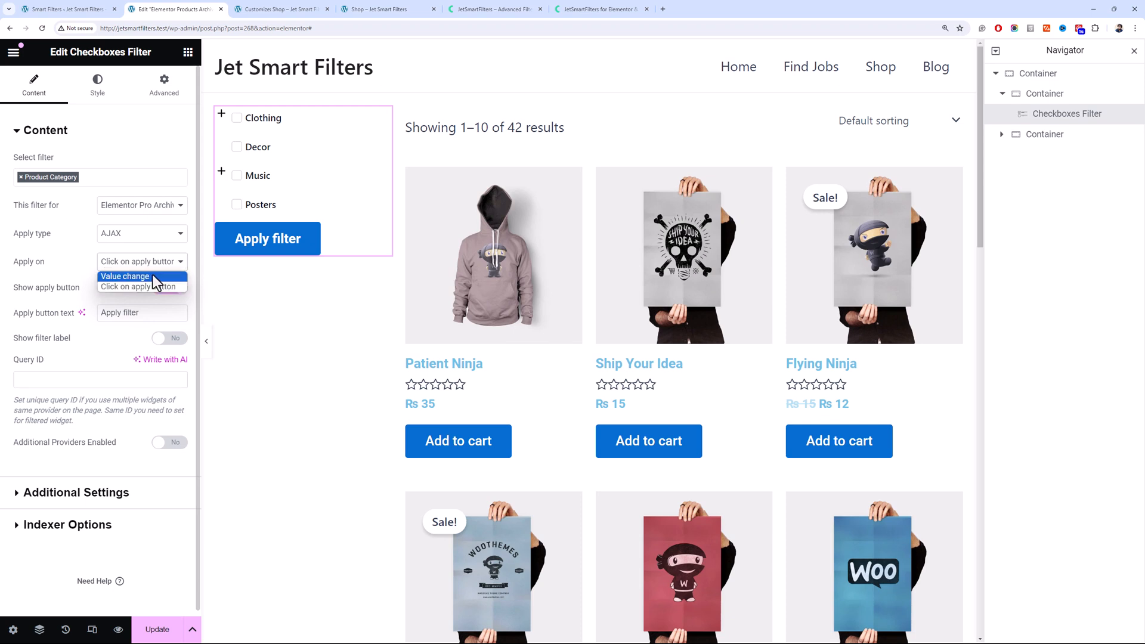
{"action": "left_click", "coordinate": [146, 277]}
{"action": "left_click", "coordinate": [170, 288]}
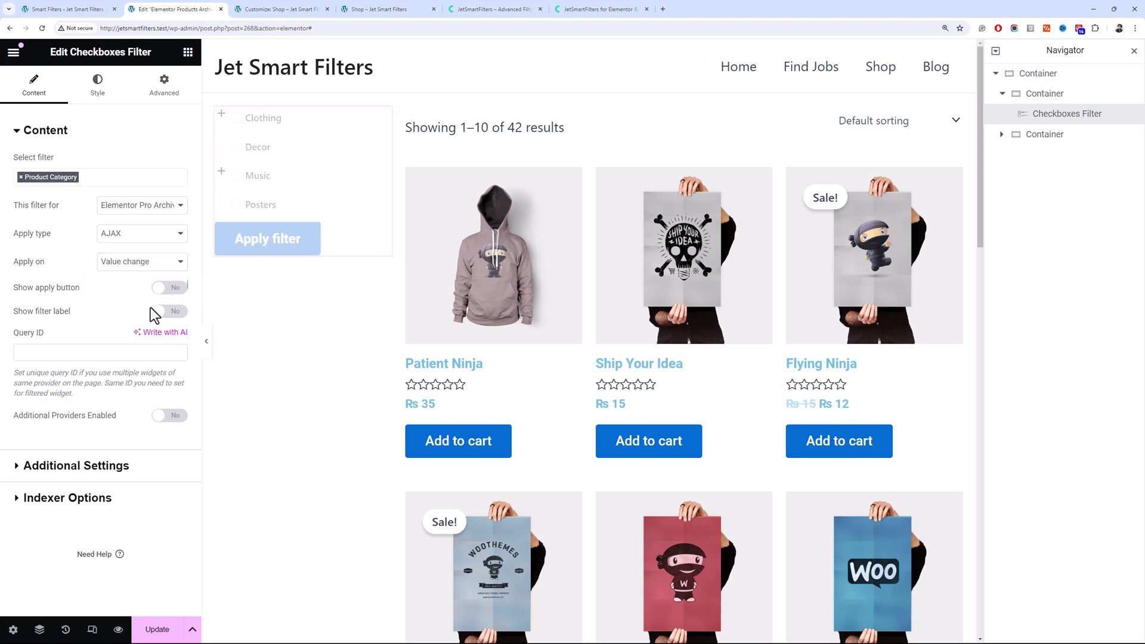
{"action": "left_click", "coordinate": [167, 311]}
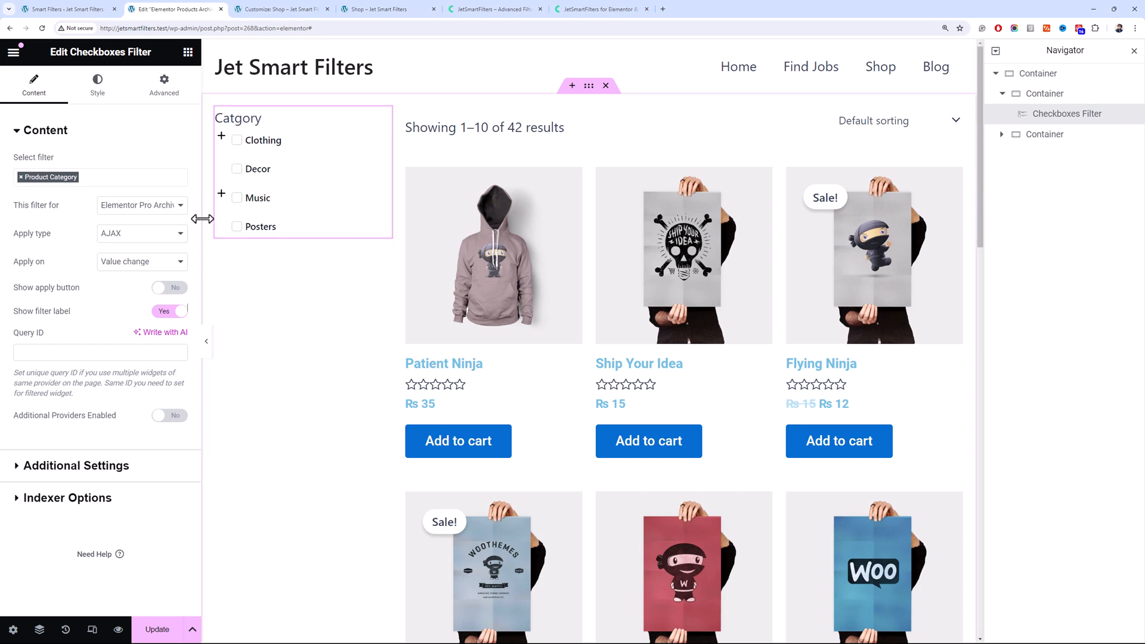
{"action": "left_click", "coordinate": [168, 311]}
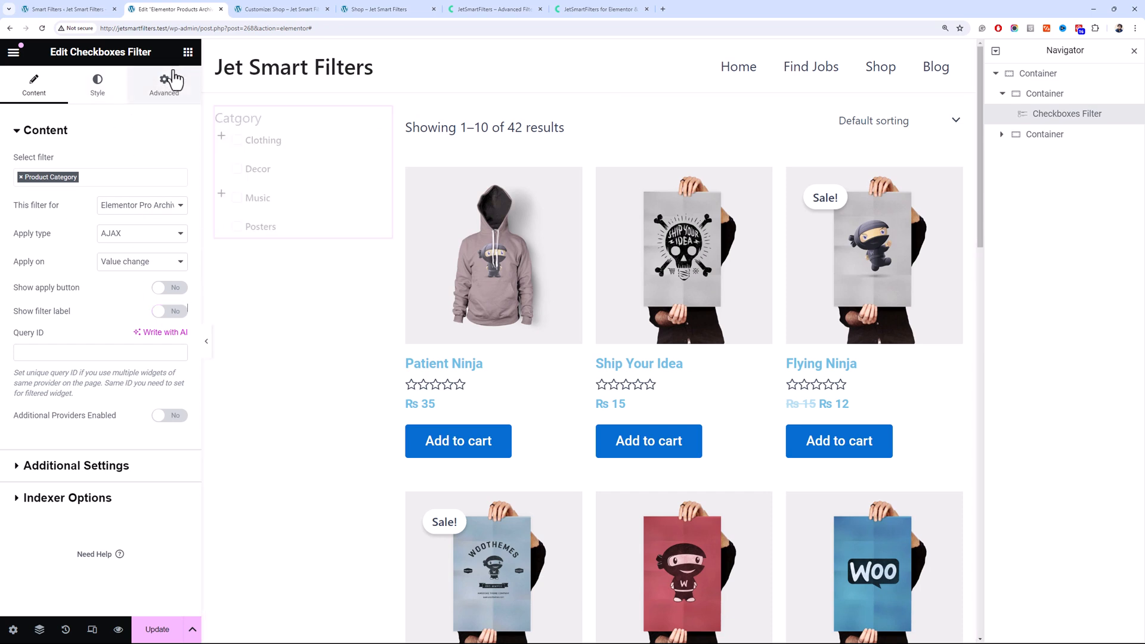
Place a new container above the Checkboxes Filter and set the surrounding narrow column's padding to 0
{"action": "left_click", "coordinate": [187, 52]}
{"action": "scroll", "coordinate": [83, 441], "scroll_direction": "down", "scroll_amount": 6}
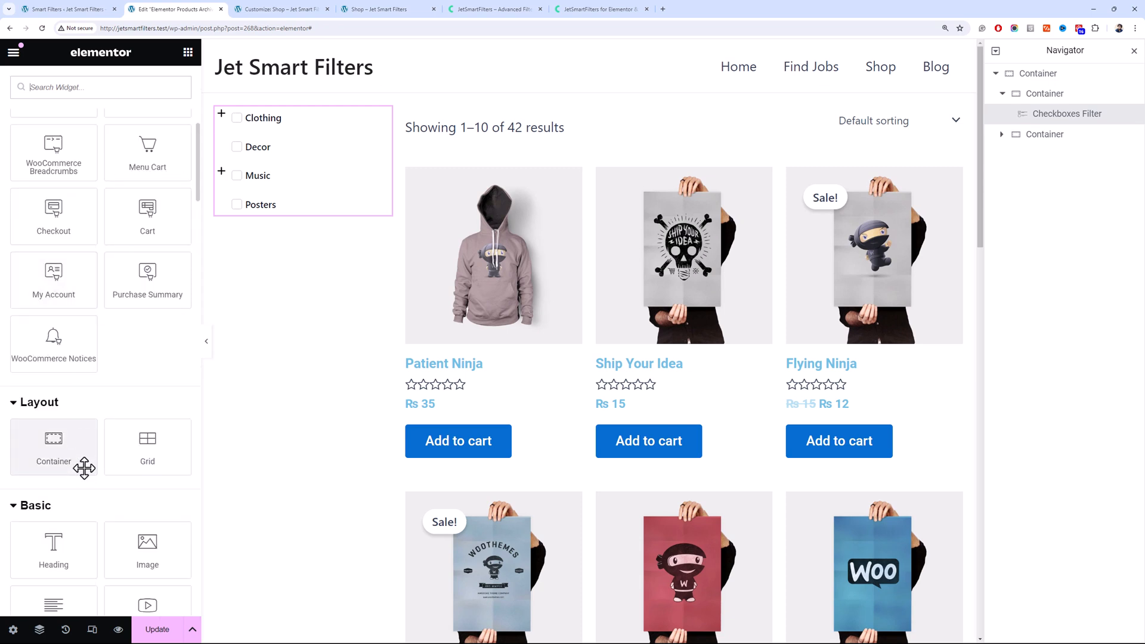
{"action": "left_click_drag", "start_coordinate": [72, 463], "coordinate": [302, 135]}
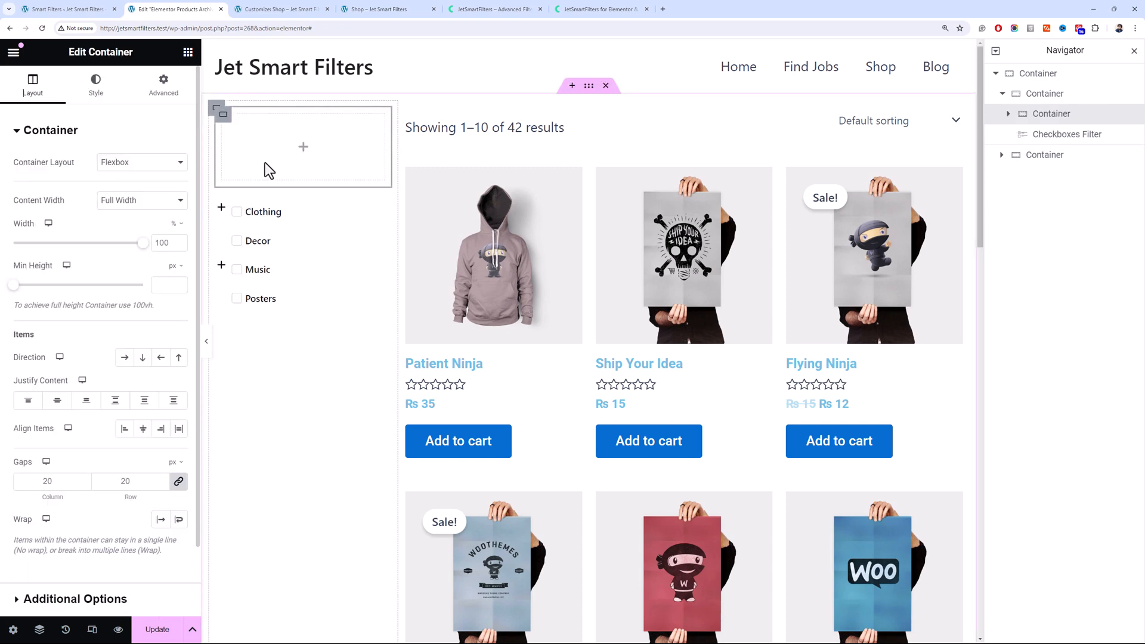
{"action": "left_click", "coordinate": [213, 107]}
{"action": "left_click", "coordinate": [164, 85]}
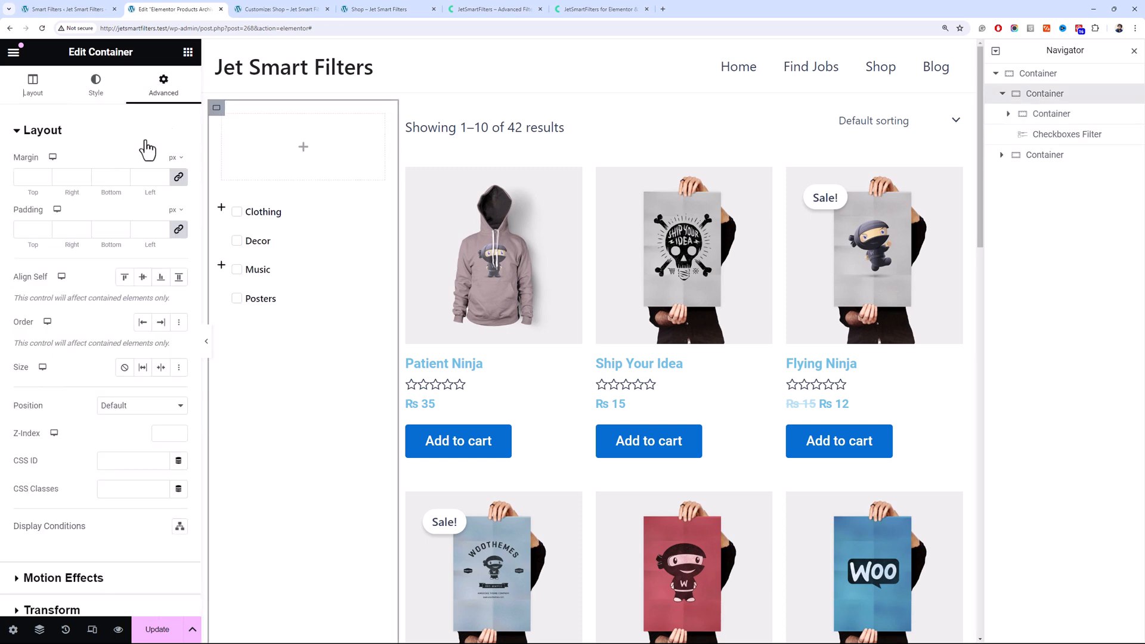
{"action": "left_click", "coordinate": [35, 235]}
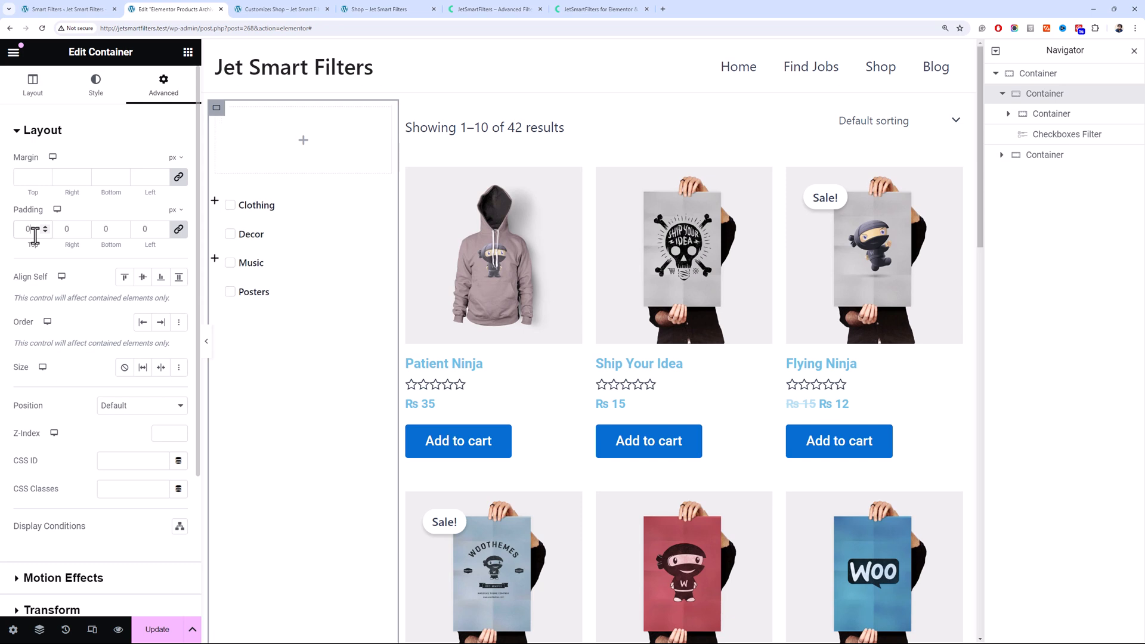
Add a Heading widget to the new container with the HTML tag div and the title "Product categories"
{"action": "left_click", "coordinate": [188, 52]}
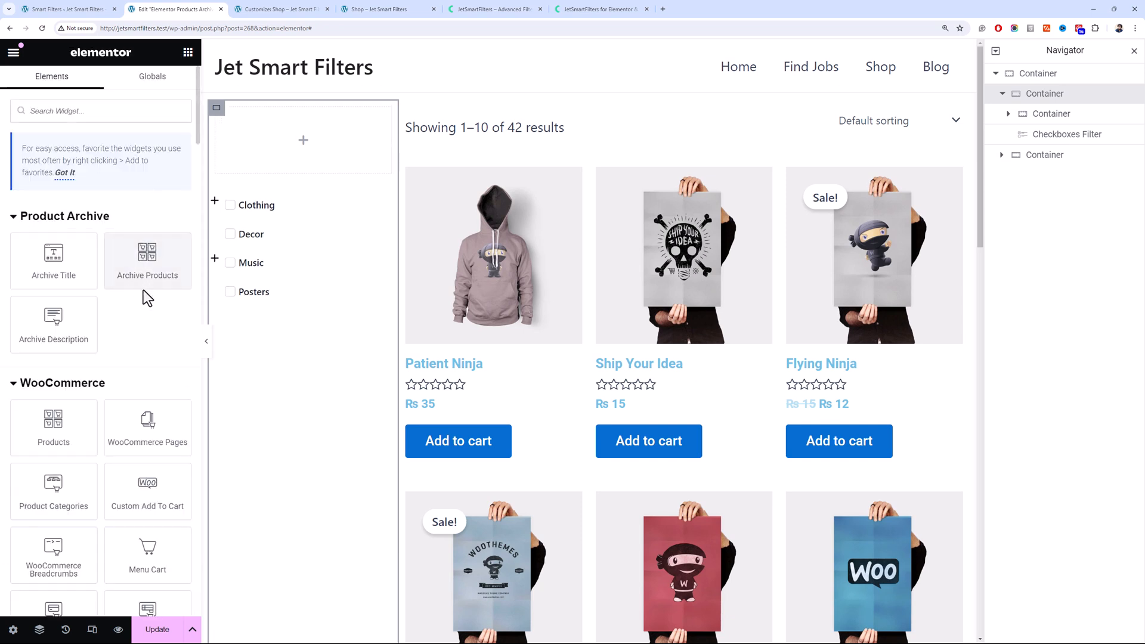
{"action": "scroll", "coordinate": [83, 388], "scroll_direction": "down", "scroll_amount": 8}
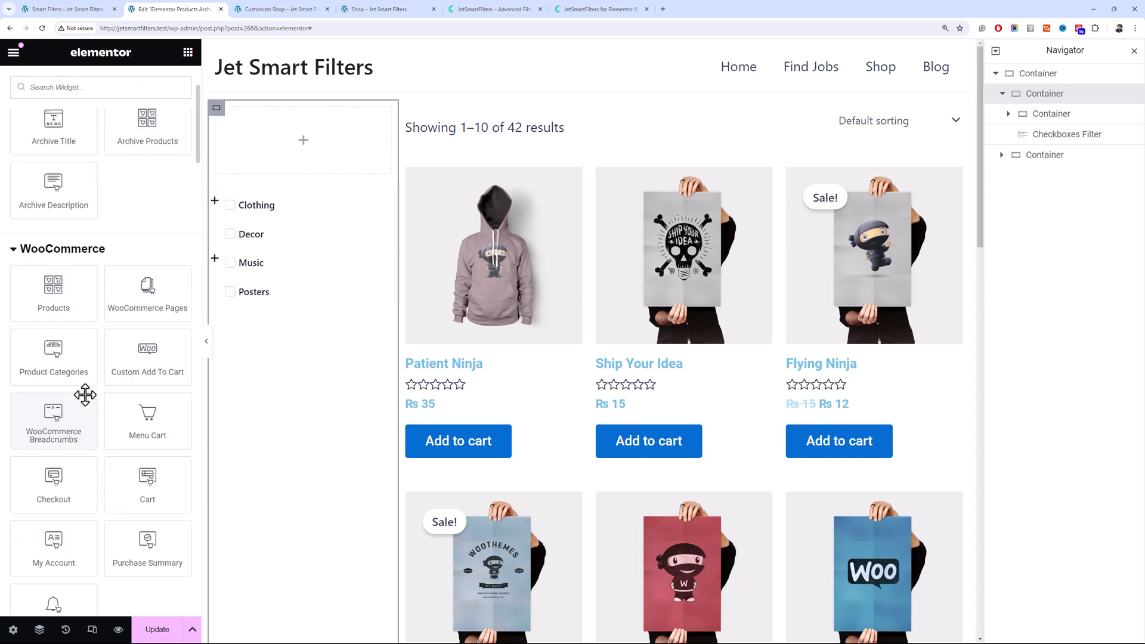
{"action": "left_click_drag", "start_coordinate": [54, 412], "coordinate": [271, 159]}
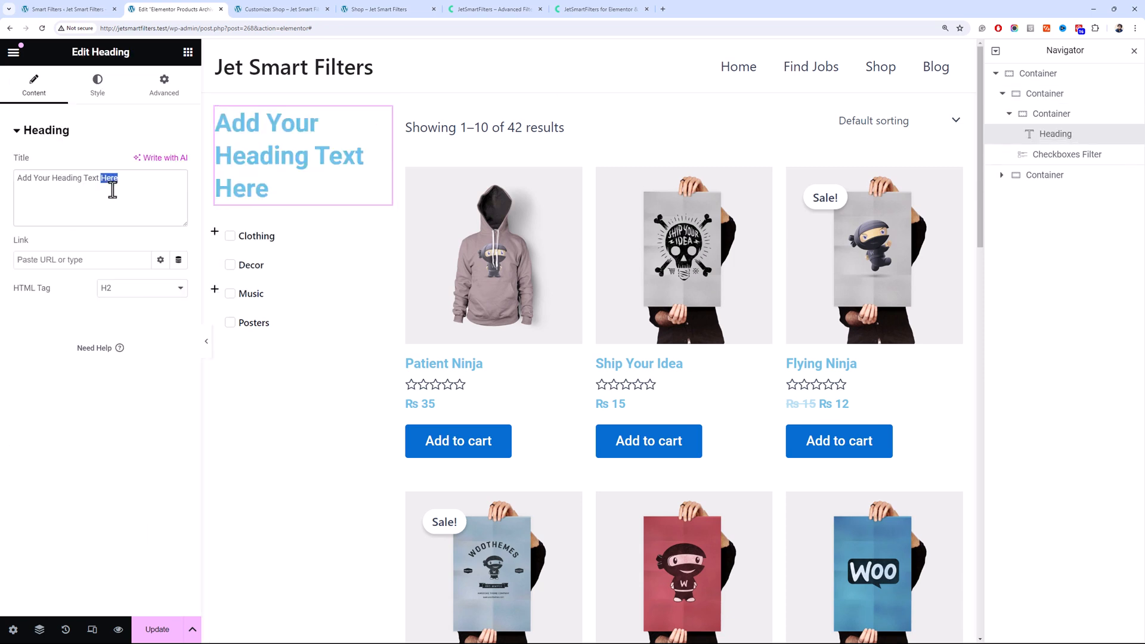
{"action": "left_click", "coordinate": [130, 290]}
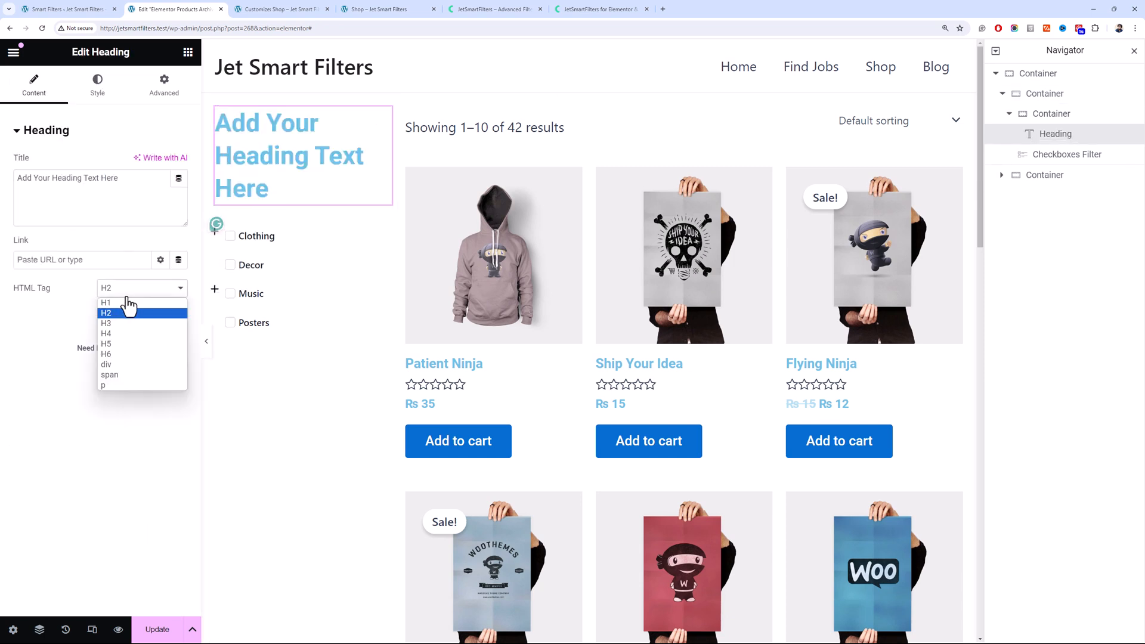
{"action": "left_click", "coordinate": [135, 365]}
{"action": "triple_click", "coordinate": [106, 195]}
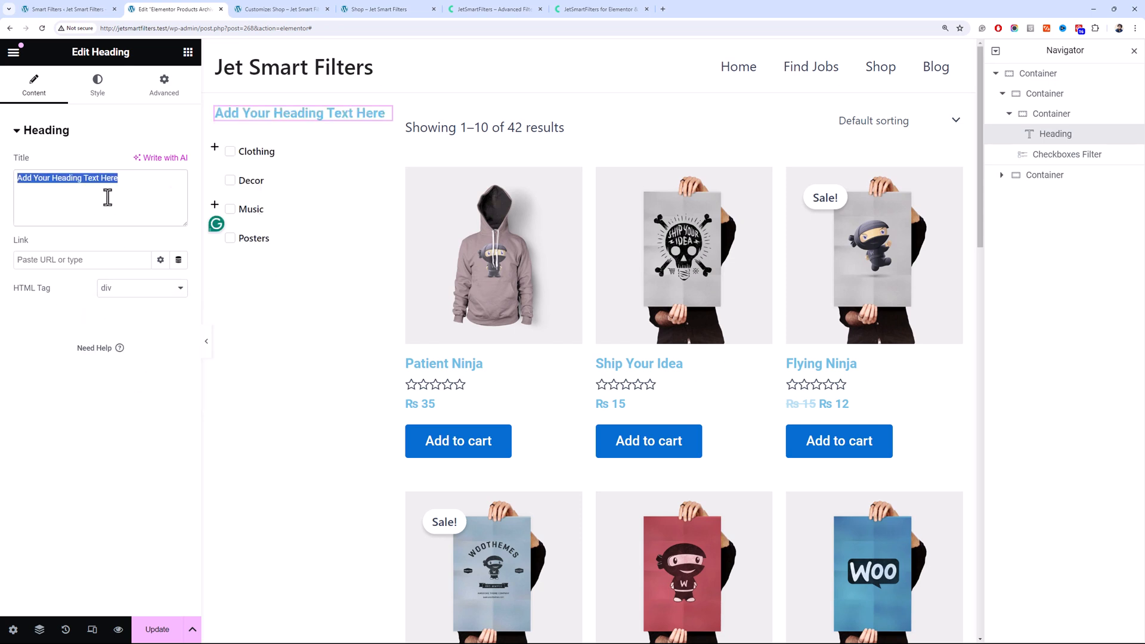
{"action": "type", "text": "Produc"}
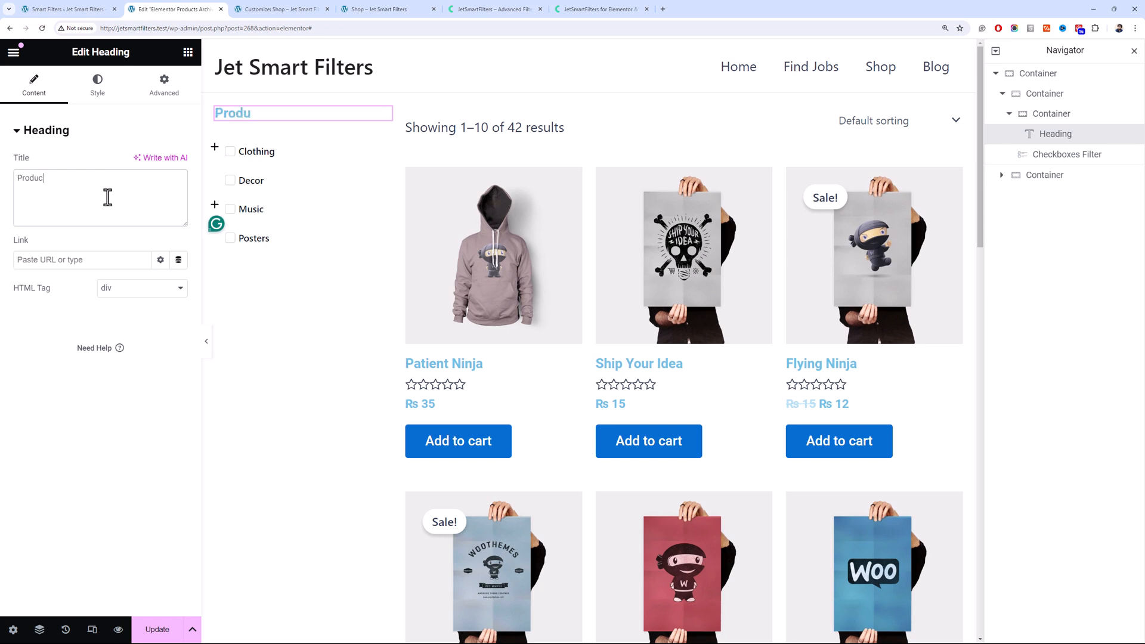
{"action": "type", "text": "t categories"}
Style the heading with a black global text color and 18 px, 500 (Medium) weight, Uppercase typography
{"action": "left_click", "coordinate": [97, 86]}
{"action": "left_click", "coordinate": [160, 190]}
{"action": "left_click", "coordinate": [110, 369]}
{"action": "left_click", "coordinate": [179, 219]}
{"action": "left_click", "coordinate": [137, 351]}
{"action": "left_click", "coordinate": [119, 396]}
{"action": "left_click", "coordinate": [130, 385]}
{"action": "left_click", "coordinate": [136, 423]}
{"action": "left_click", "coordinate": [154, 323]}
{"action": "type", "text": "18"}
{"action": "left_click", "coordinate": [134, 380]}
{"action": "left_click", "coordinate": [133, 403]}
{"action": "left_click", "coordinate": [133, 380]}
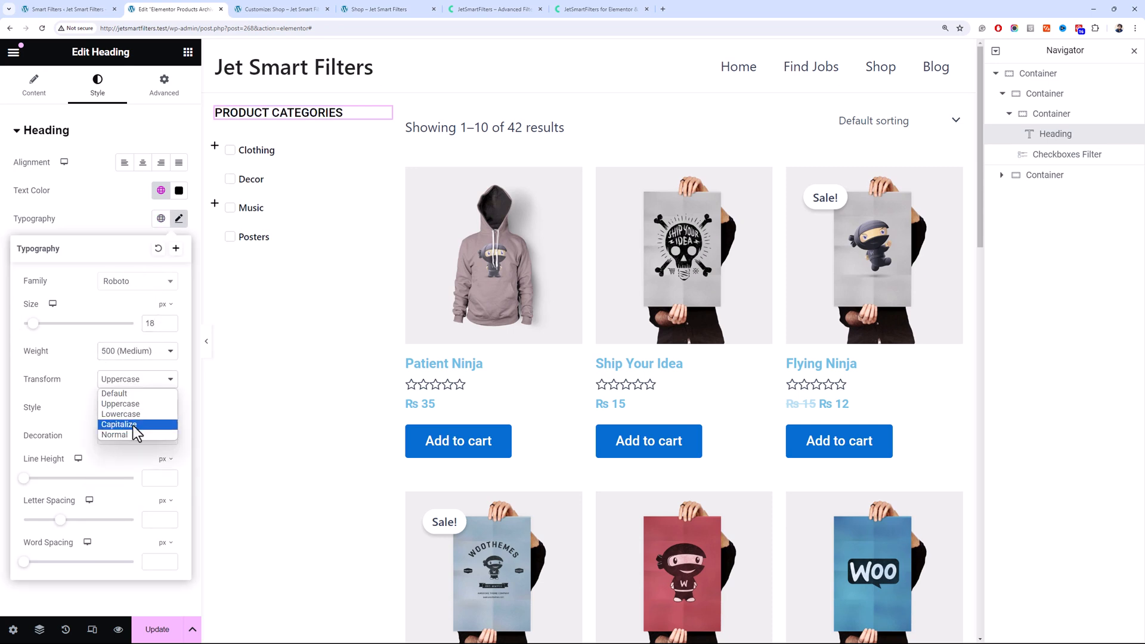
Remove the word "Product" from the heading's title and give its text a bolder font weight
{"action": "left_click", "coordinate": [47, 108]}
{"action": "double_click", "coordinate": [35, 178]}
{"action": "key", "text": "BackSpace"}
{"action": "left_click", "coordinate": [97, 85]}
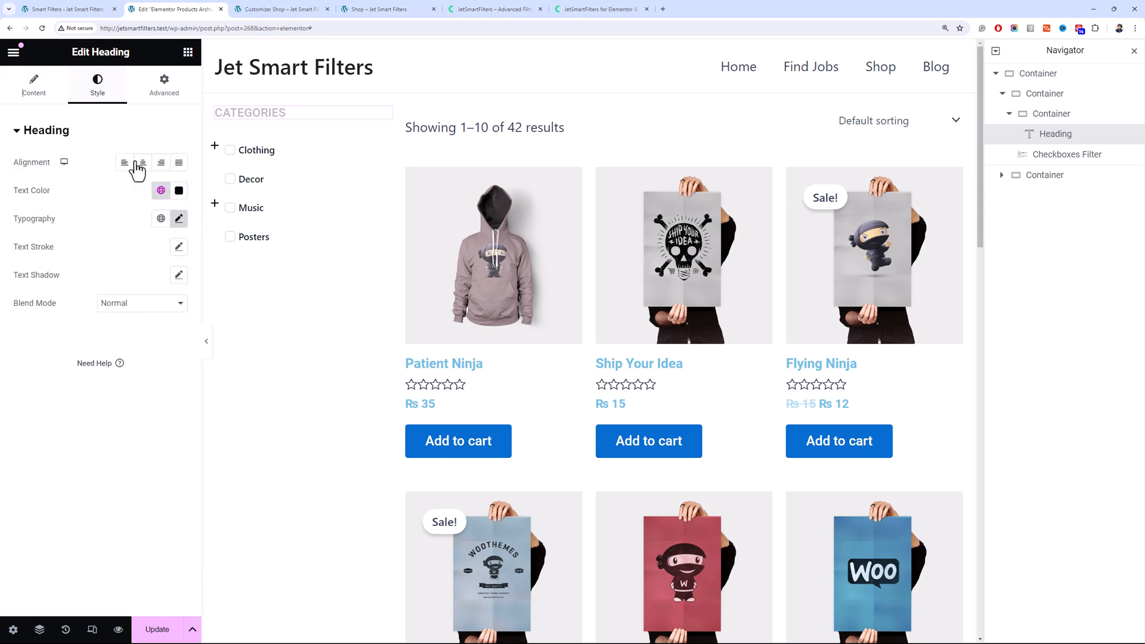
{"action": "left_click", "coordinate": [178, 219]}
{"action": "left_click", "coordinate": [161, 351]}
{"action": "left_click", "coordinate": [122, 414]}
{"action": "left_click", "coordinate": [164, 85]}
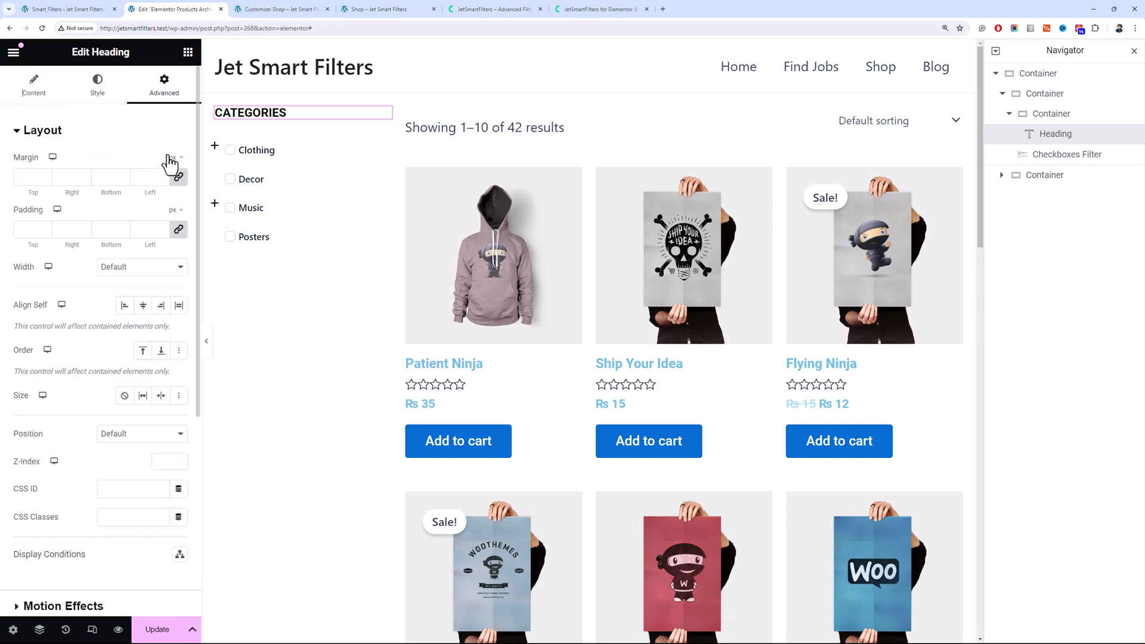
Give the heading 10 px of bottom padding and a solid 2 px bottom border in Theme Color 7
{"action": "left_click", "coordinate": [103, 226]}
{"action": "type", "text": "10"}
{"action": "scroll", "coordinate": [110, 570], "scroll_direction": "down", "scroll_amount": 3}
{"action": "left_click", "coordinate": [110, 570]}
{"action": "left_click", "coordinate": [141, 318]}
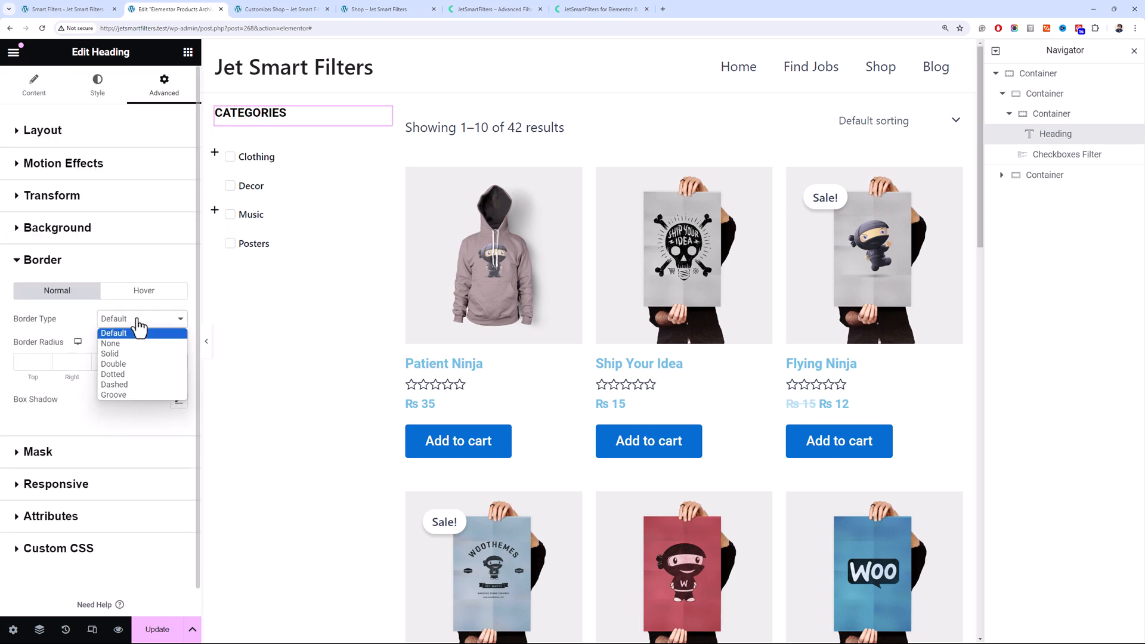
{"action": "left_click", "coordinate": [132, 356]}
{"action": "left_click", "coordinate": [119, 362]}
{"action": "type", "text": "2"}
{"action": "left_click", "coordinate": [161, 399]}
{"action": "scroll", "coordinate": [115, 513], "scroll_direction": "down", "scroll_amount": 3}
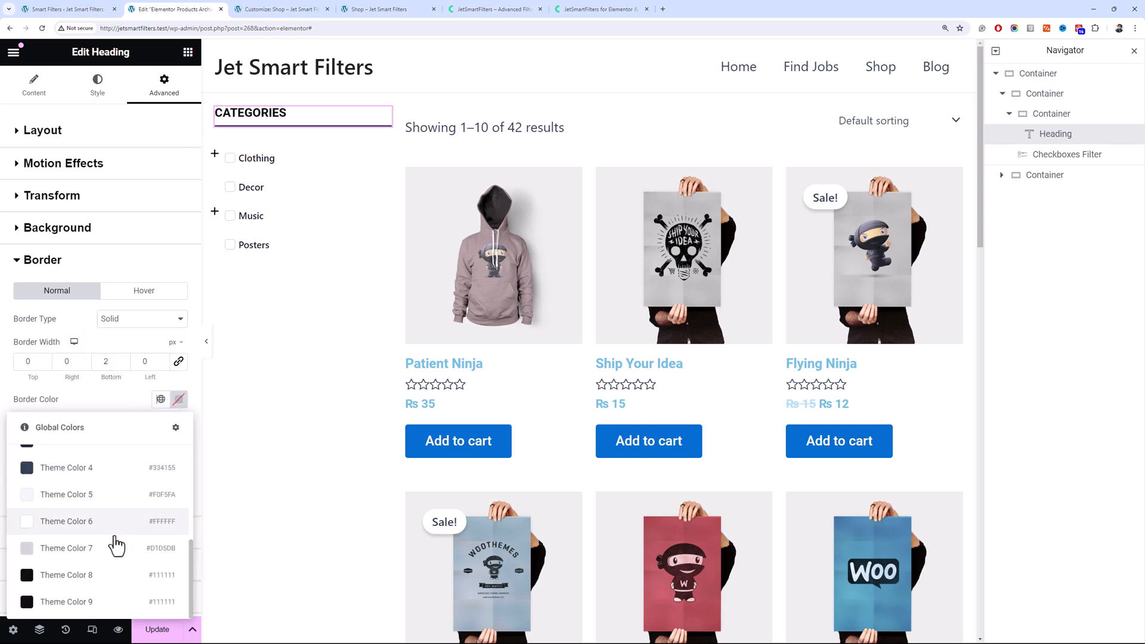
{"action": "left_click", "coordinate": [115, 541]}
Move the Checkboxes Filter into the heading's container and set the surrounding narrow column's padding to 5 px
{"action": "left_click_drag", "start_coordinate": [391, 155], "coordinate": [343, 124]}
{"action": "left_click", "coordinate": [1051, 113]}
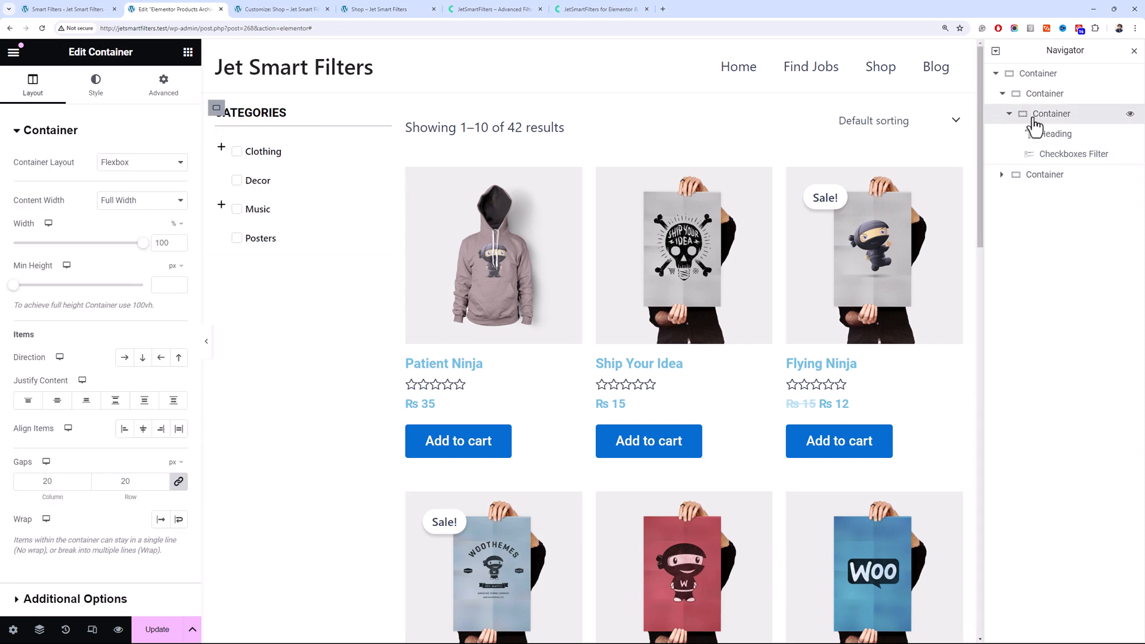
{"action": "left_click", "coordinate": [1045, 93]}
{"action": "left_click", "coordinate": [164, 83]}
{"action": "double_click", "coordinate": [25, 224]}
{"action": "type", "text": "5"}
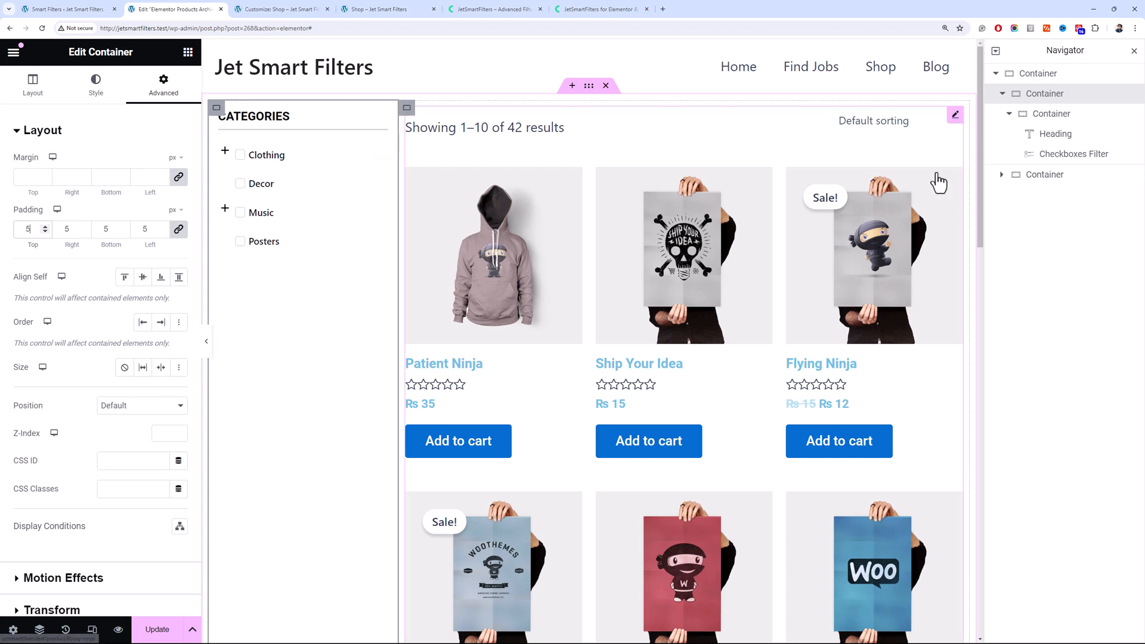
Select the Checkboxes Filter and expand and collapse its Clothing category to check the subcategories
{"action": "left_click", "coordinate": [349, 159]}
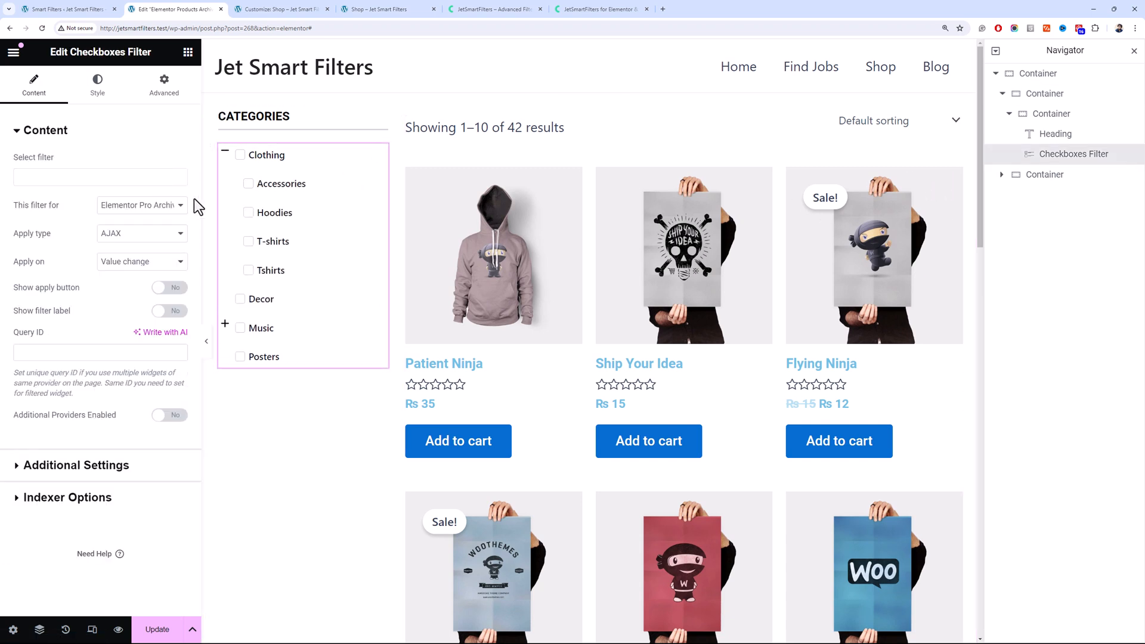
{"action": "left_click", "coordinate": [224, 153]}
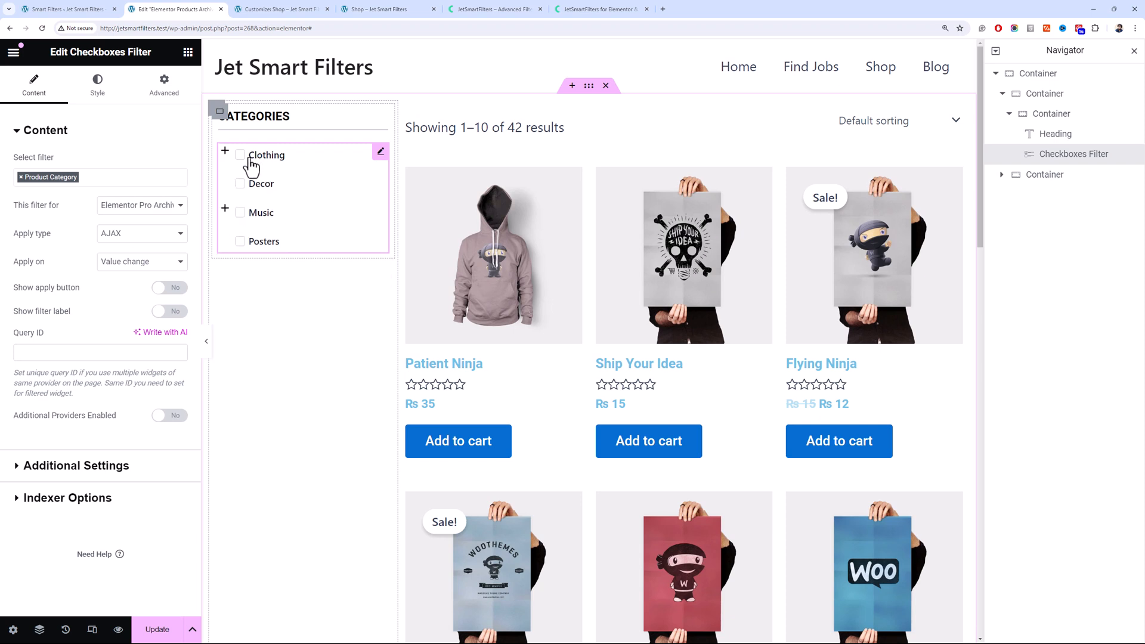
{"action": "left_click", "coordinate": [229, 155]}
{"action": "left_click", "coordinate": [224, 153]}
{"action": "left_click", "coordinate": [231, 155]}
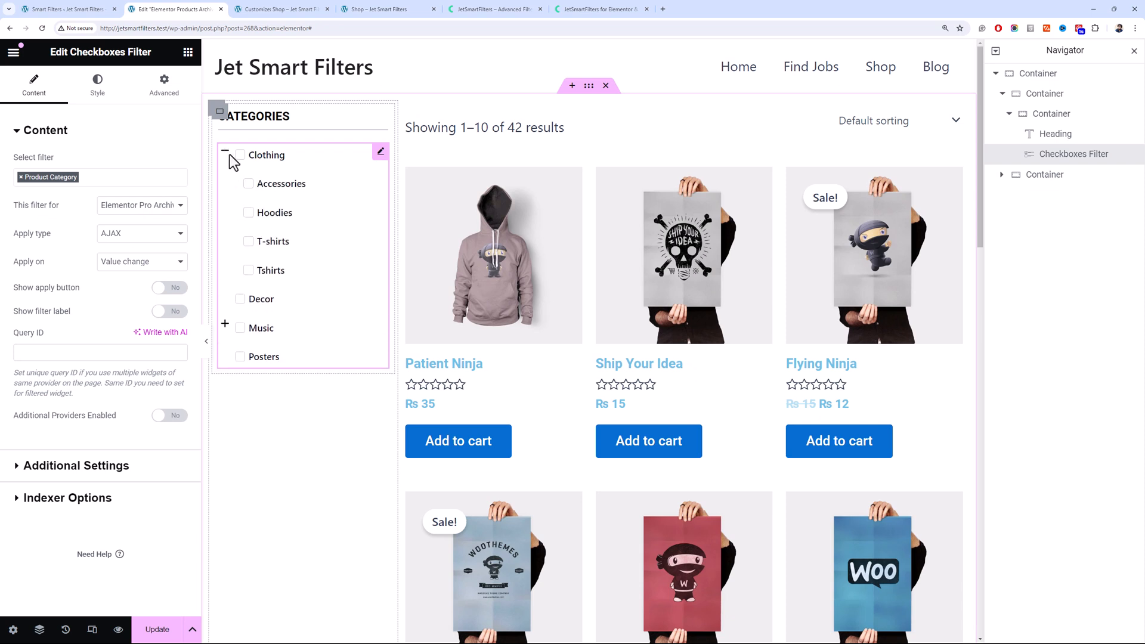
{"action": "left_click", "coordinate": [231, 155]}
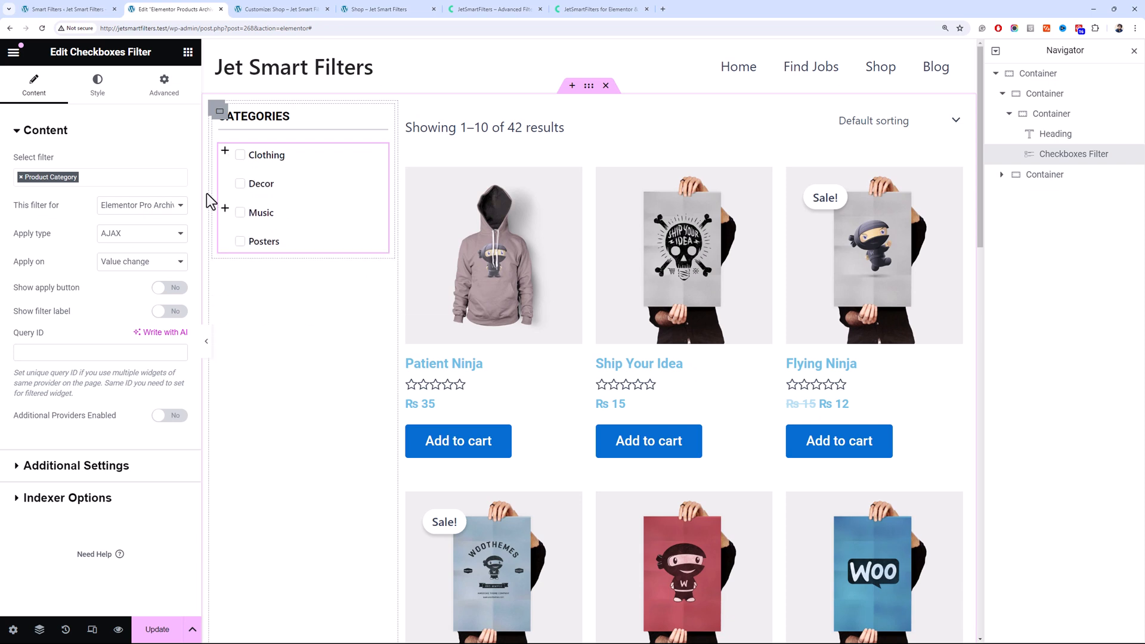
Enable search and scrolling for the Checkboxes Filter, with a scroll height of 300 px
{"action": "left_click", "coordinate": [115, 466]}
{"action": "left_click", "coordinate": [169, 193]}
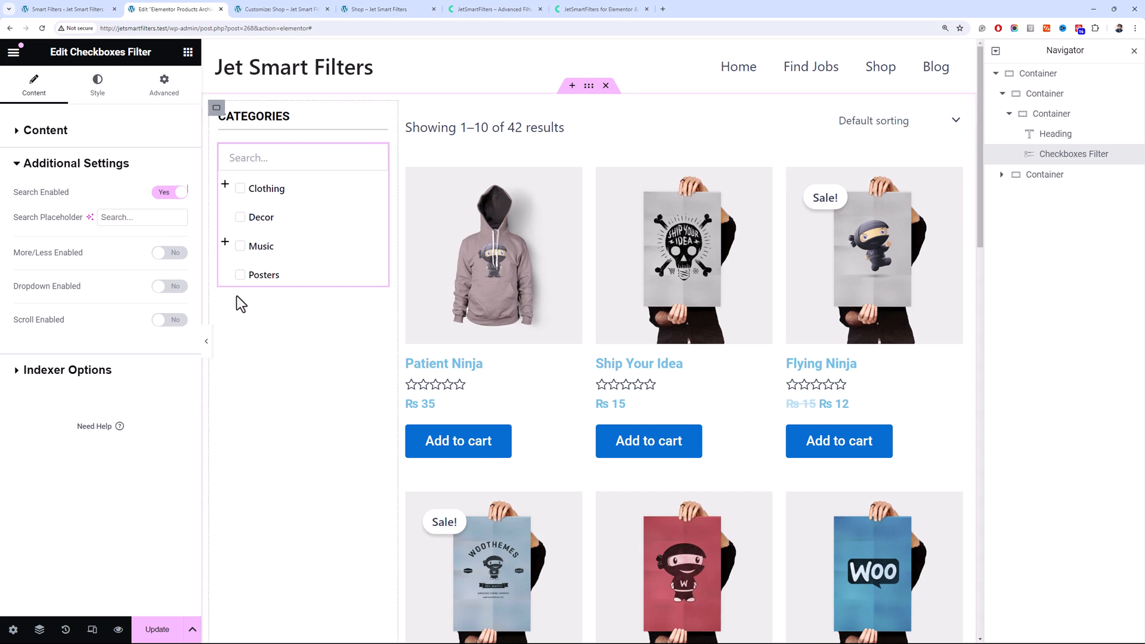
{"action": "left_click", "coordinate": [287, 160]}
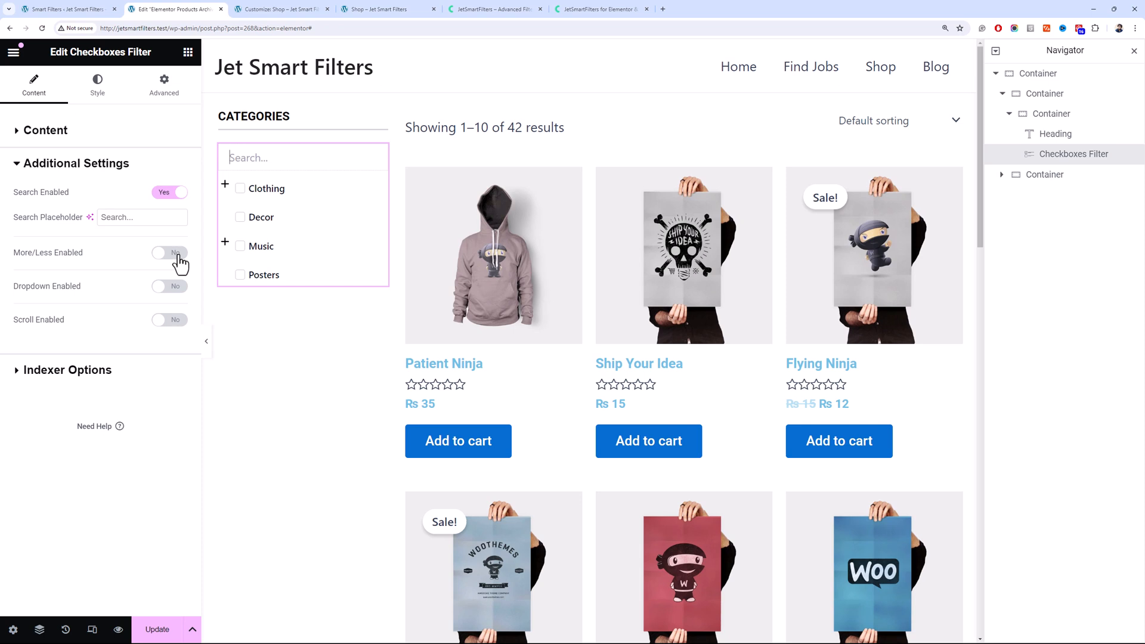
{"action": "left_click", "coordinate": [173, 322]}
{"action": "double_click", "coordinate": [159, 344]}
{"action": "type", "text": "300"}
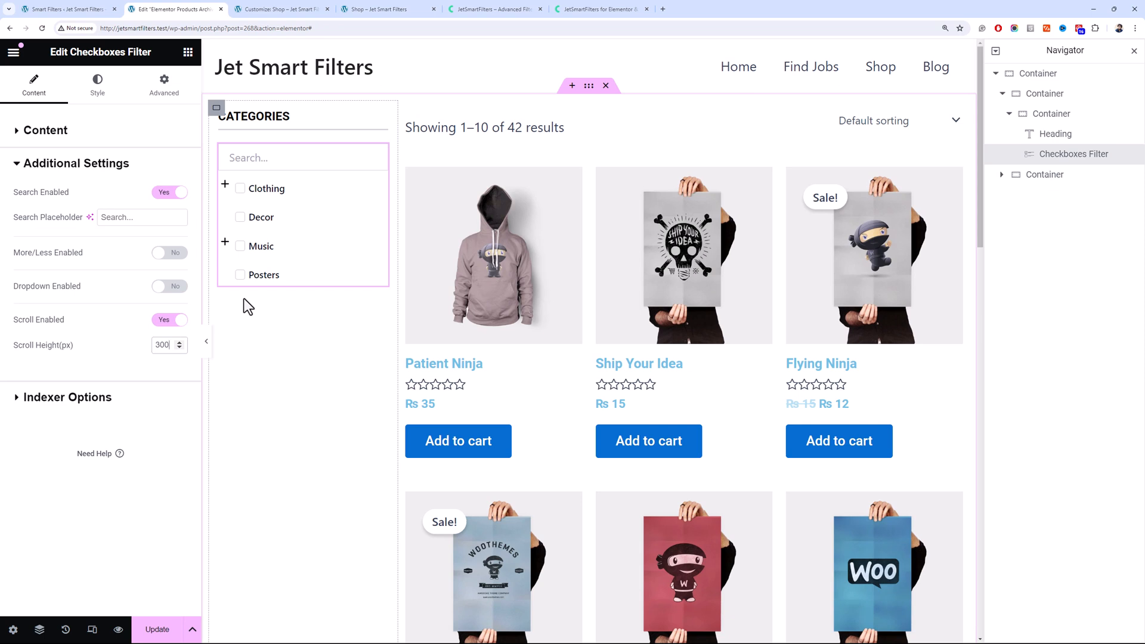
Try the dropdown and More/Less display options on the Checkboxes Filter, turning each off again
{"action": "left_click", "coordinate": [179, 288]}
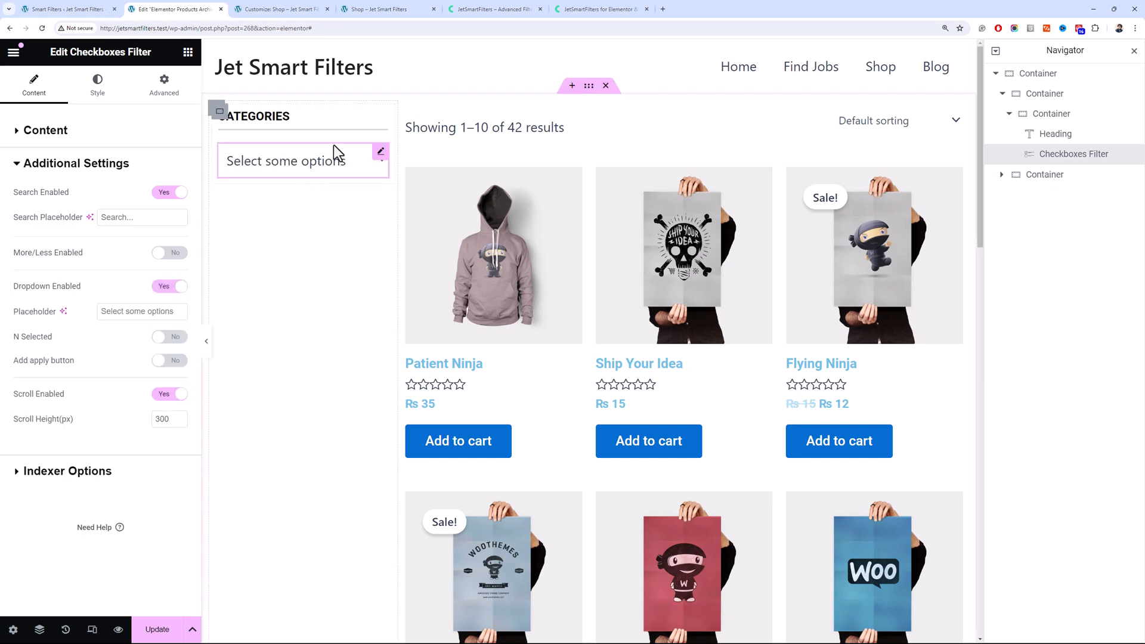
{"action": "left_click", "coordinate": [346, 152]}
{"action": "left_click", "coordinate": [334, 173]}
{"action": "left_click", "coordinate": [173, 285]}
{"action": "left_click", "coordinate": [175, 254]}
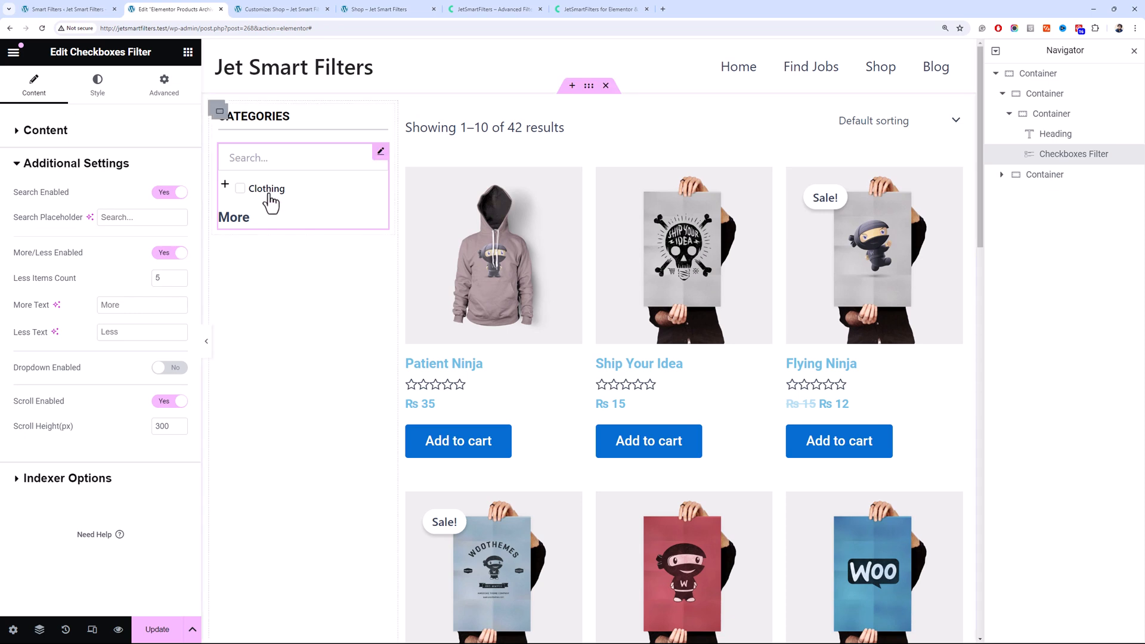
{"action": "left_click", "coordinate": [162, 257]}
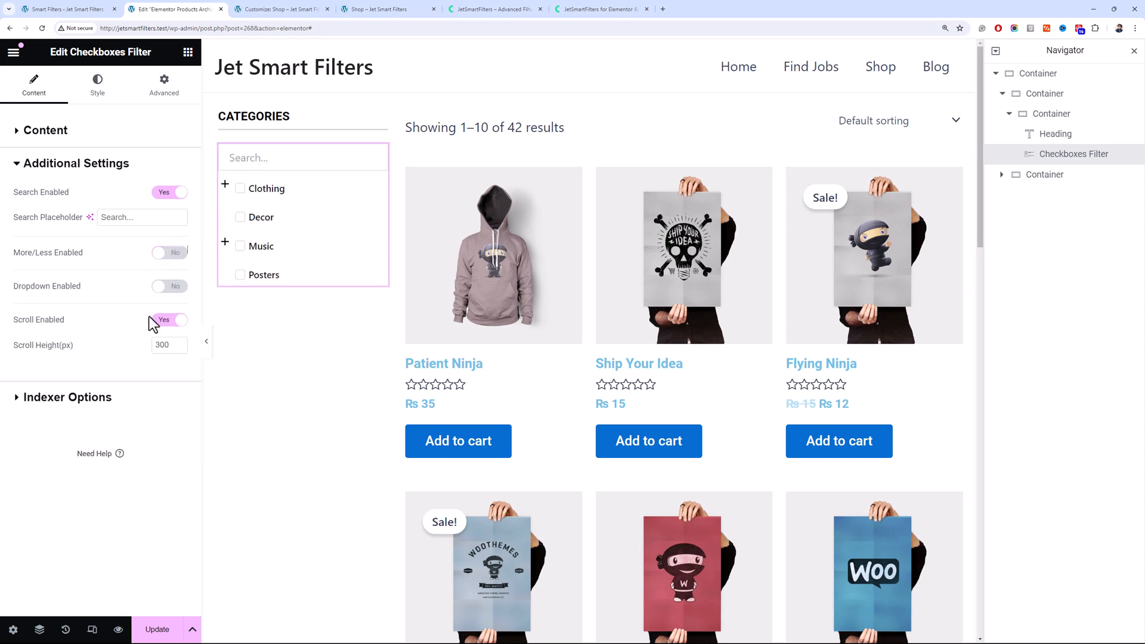
Apply the indexer to the Checkboxes Filter with the counter shown, and check the Clothing subcategories
{"action": "left_click", "coordinate": [110, 399]}
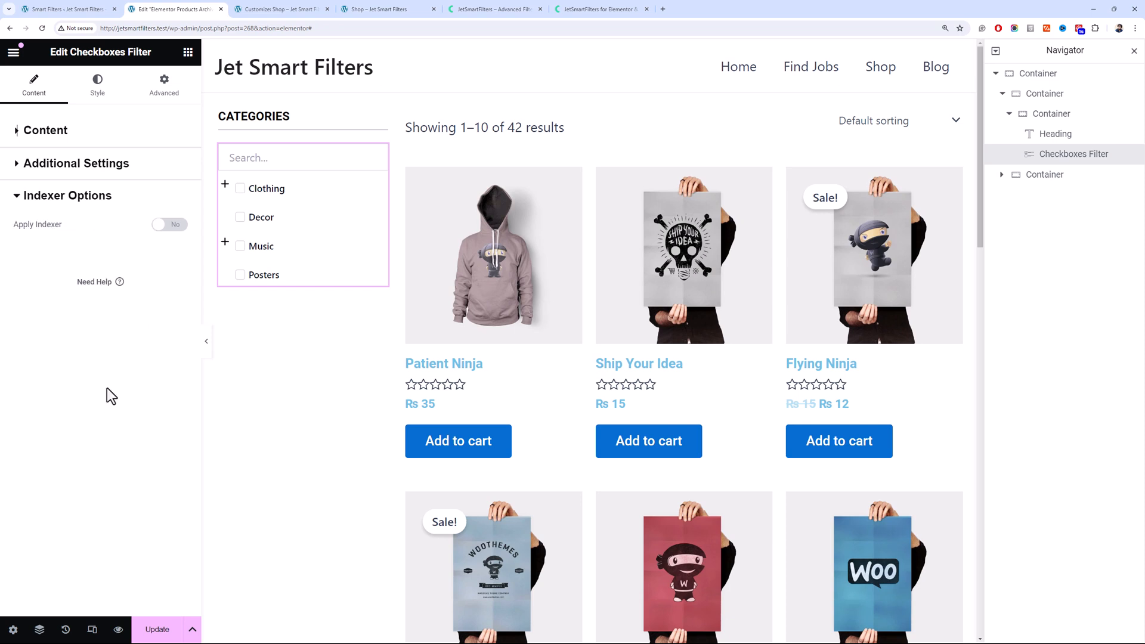
{"action": "left_click", "coordinate": [179, 225]}
{"action": "left_click", "coordinate": [168, 249]}
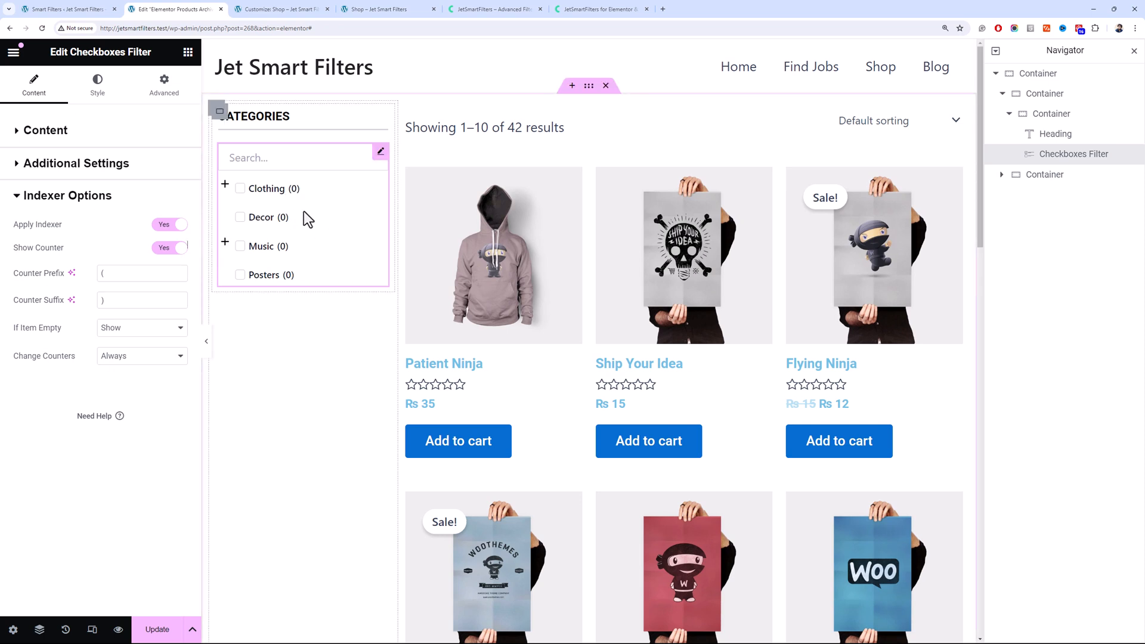
{"action": "left_click", "coordinate": [225, 184]}
{"action": "left_click", "coordinate": [225, 185]}
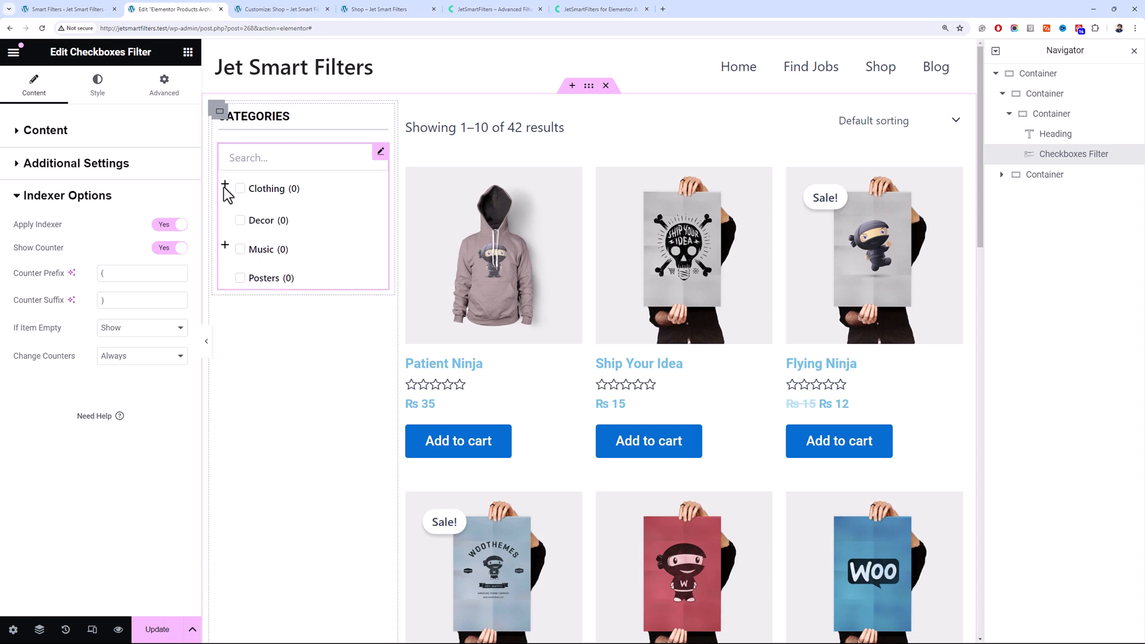
Examine the indexer's choices for empty items and counter changes, keeping Show and Always, and review the filter's content settings
{"action": "left_click", "coordinate": [132, 330]}
{"action": "left_click", "coordinate": [132, 341]}
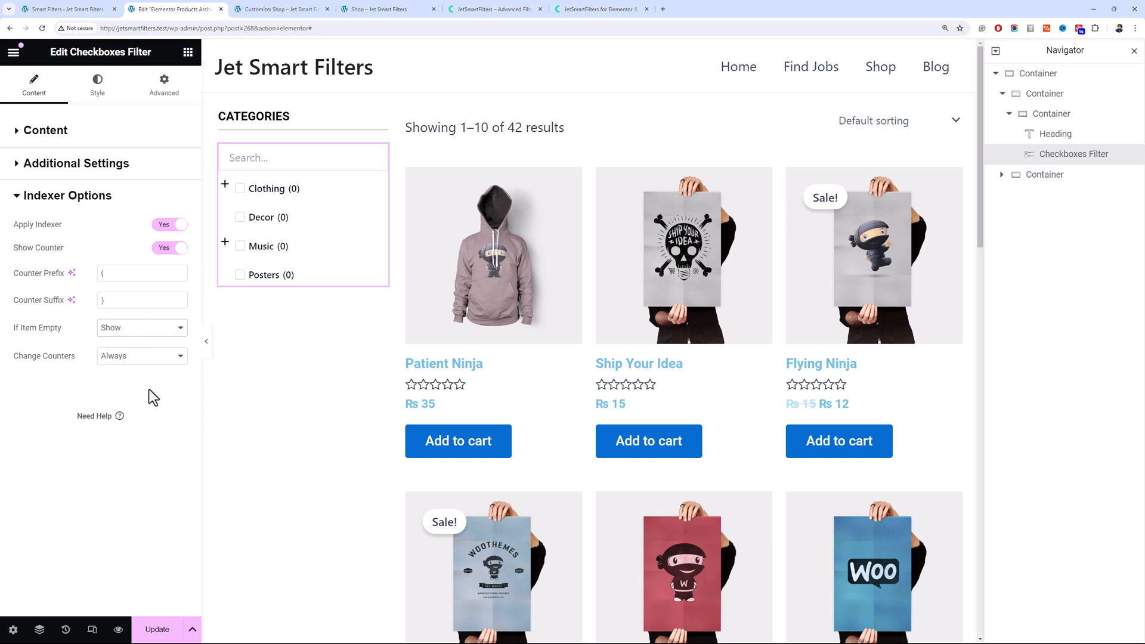
{"action": "left_click", "coordinate": [134, 358]}
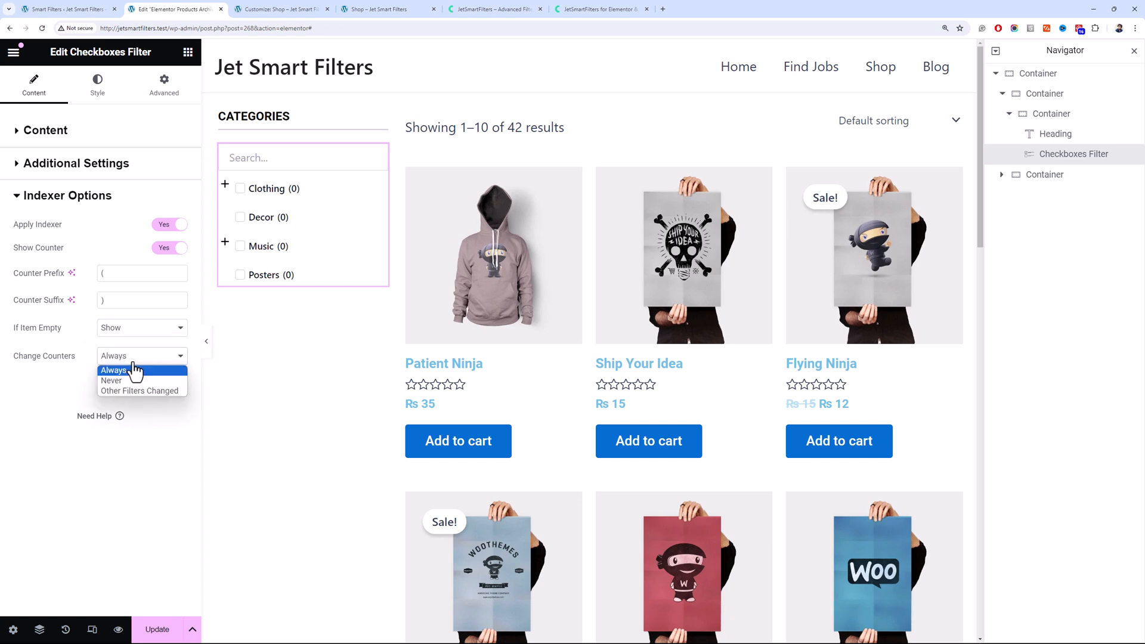
{"action": "left_click", "coordinate": [88, 363]}
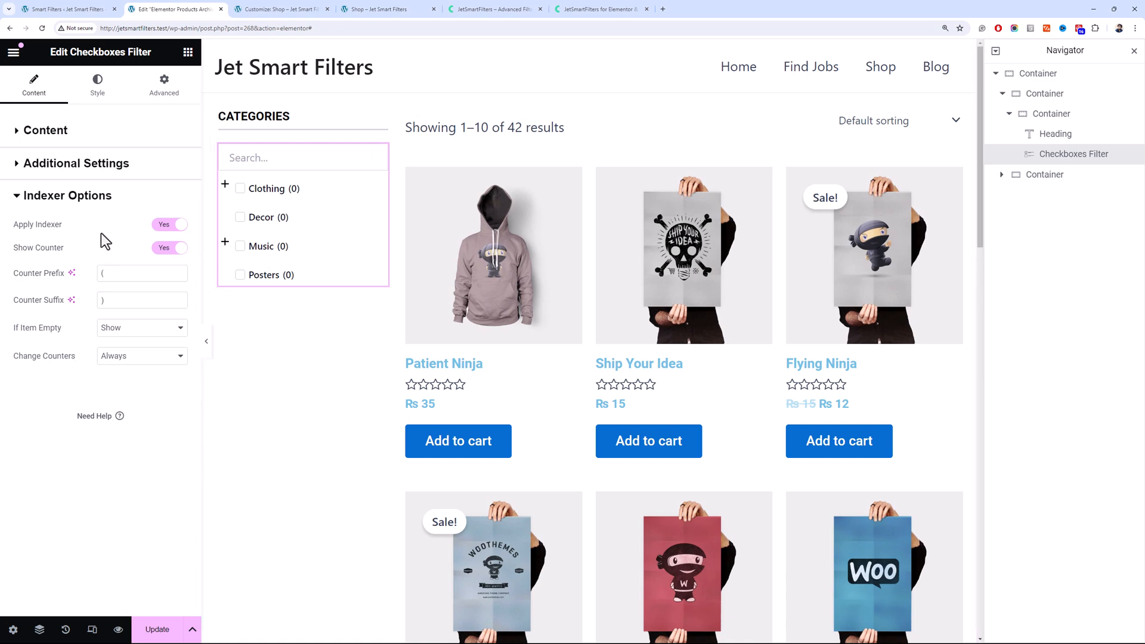
{"action": "left_click", "coordinate": [66, 170]}
{"action": "left_click", "coordinate": [60, 135]}
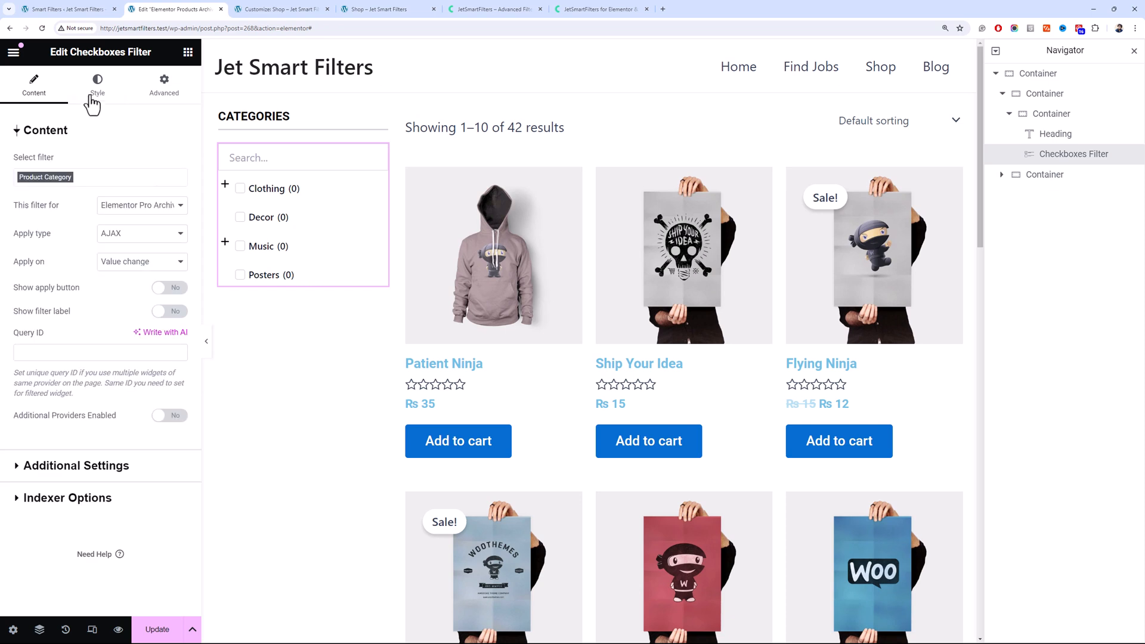
Try the Line filters position in the Checkboxes Filter's item styling and return it to Column
{"action": "left_click", "coordinate": [96, 86]}
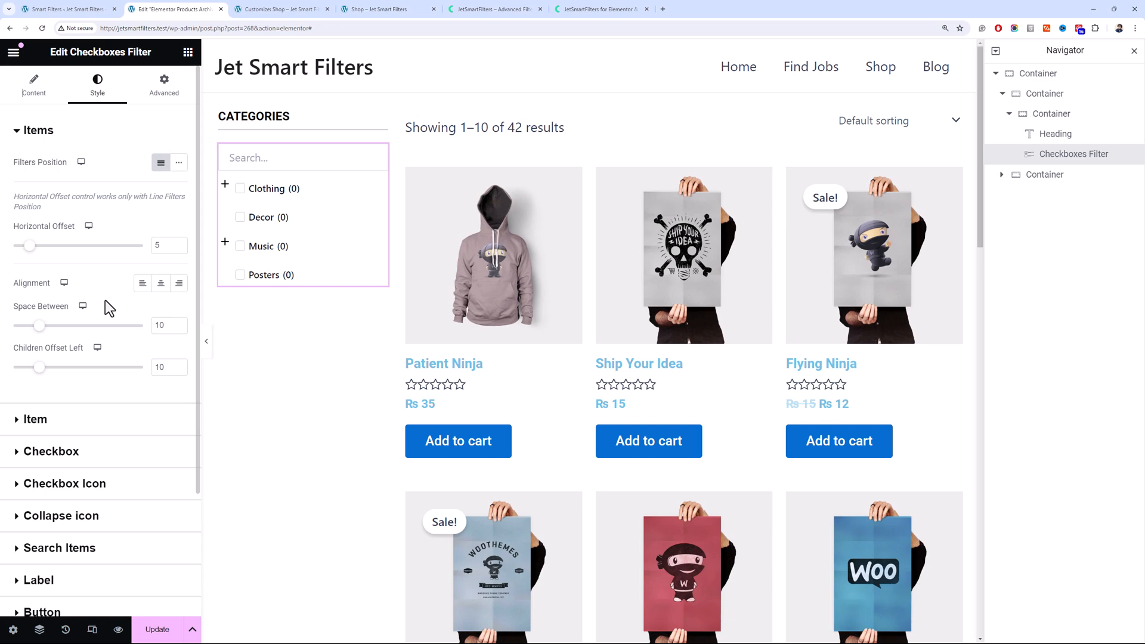
{"action": "scroll", "coordinate": [105, 300], "scroll_direction": "down", "scroll_amount": 1}
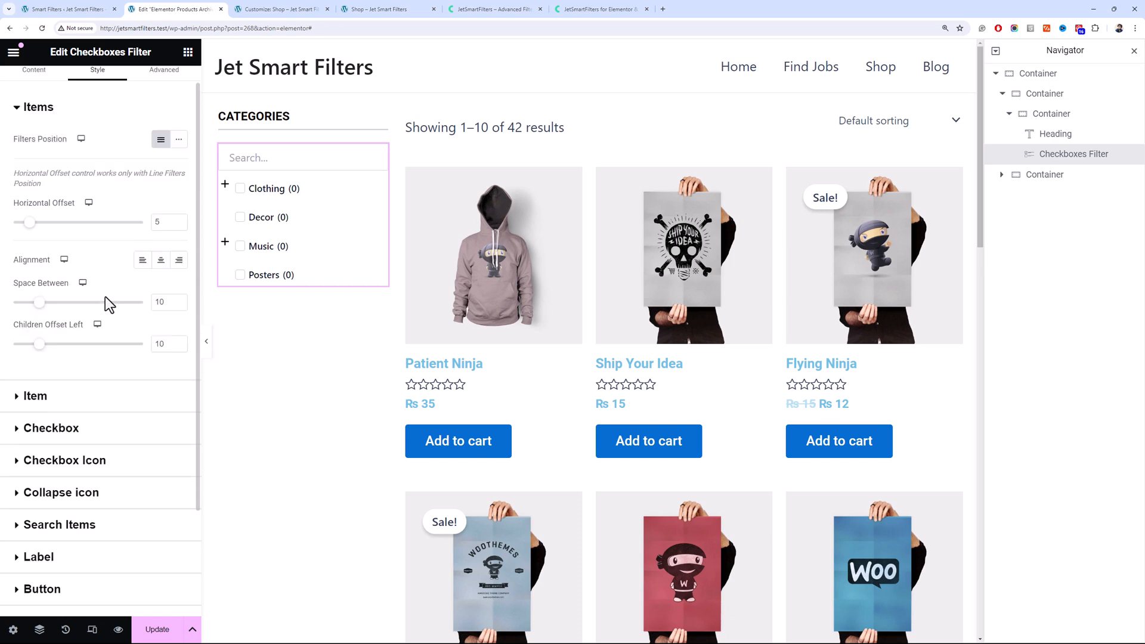
{"action": "scroll", "coordinate": [106, 298], "scroll_direction": "up", "scroll_amount": 1}
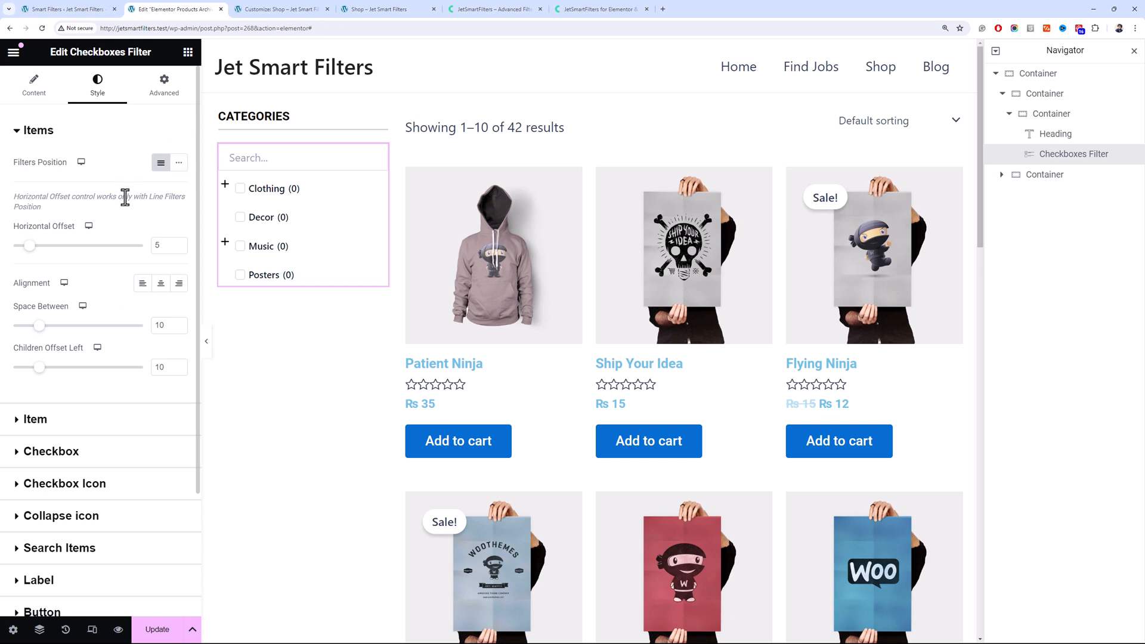
{"action": "left_click", "coordinate": [180, 163]}
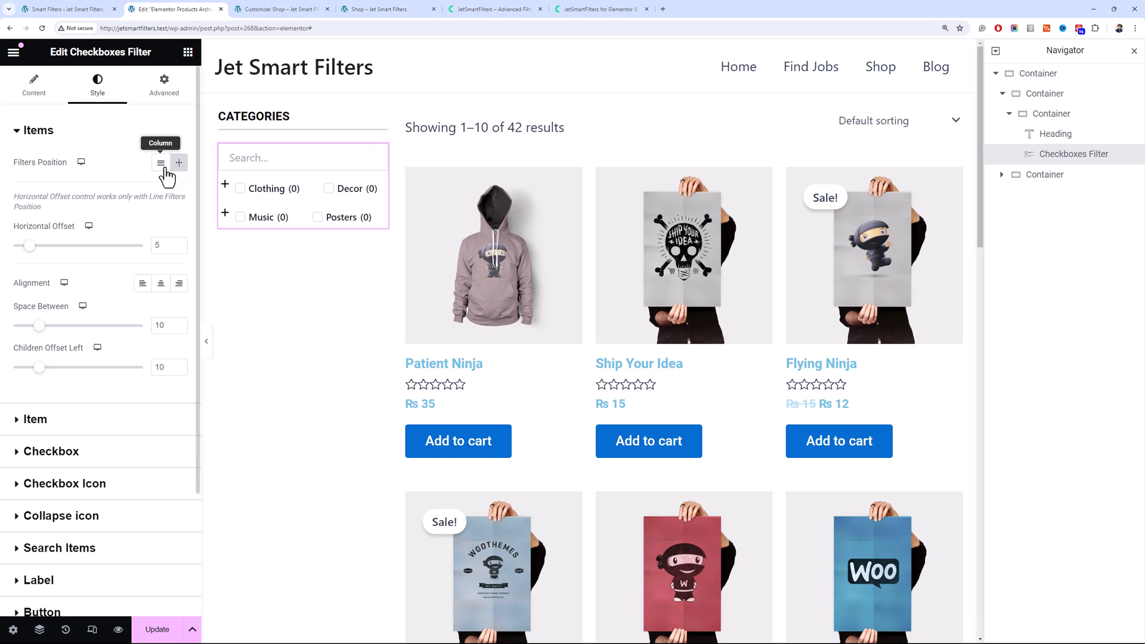
{"action": "left_click", "coordinate": [161, 162]}
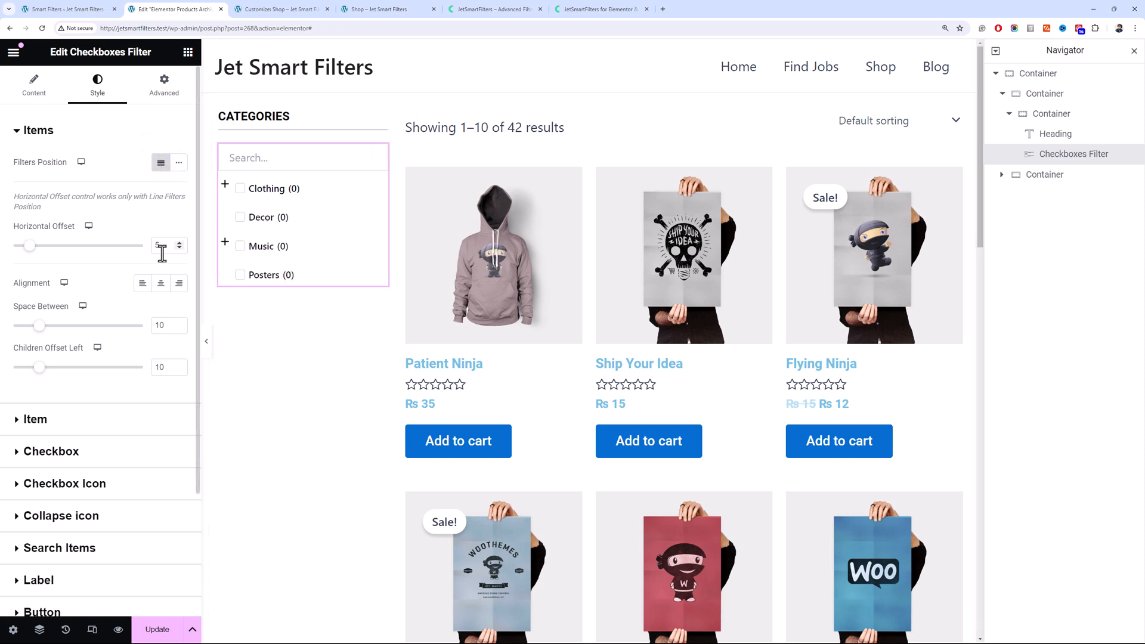
Set the filter items' horizontal offset to 5 and space between to 5, and preview the expanded Clothing list
{"action": "left_click", "coordinate": [178, 243]}
{"action": "left_click", "coordinate": [179, 243]}
{"action": "left_click_drag", "start_coordinate": [167, 245], "coordinate": [149, 242]}
{"action": "type", "text": "5"}
{"action": "double_click", "coordinate": [156, 326]}
{"action": "type", "text": "5"}
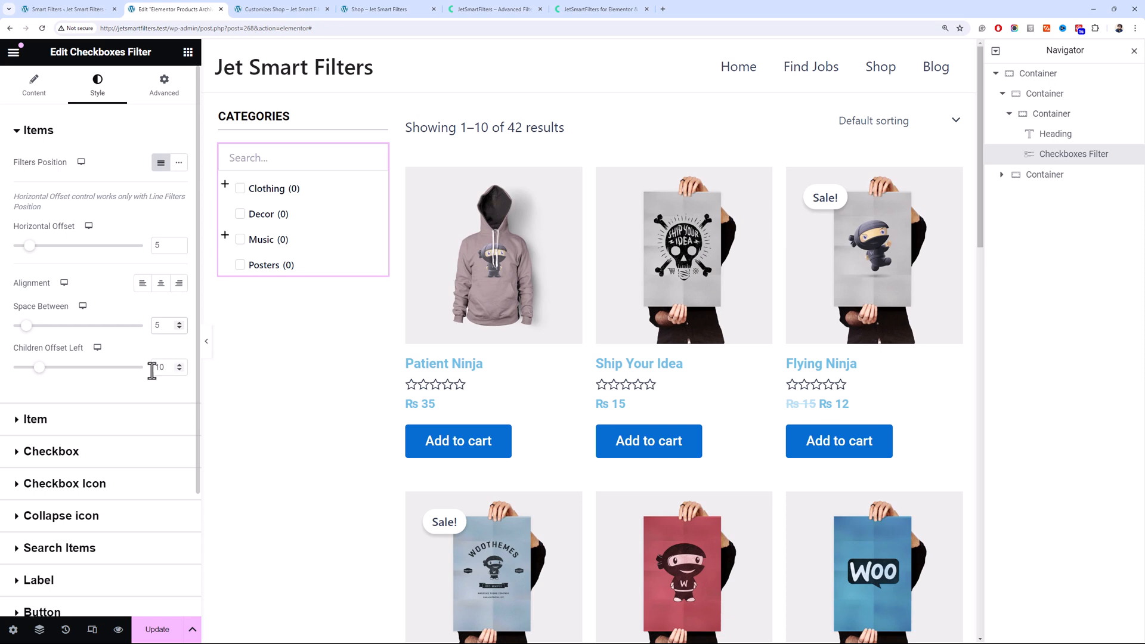
{"action": "left_click", "coordinate": [225, 186]}
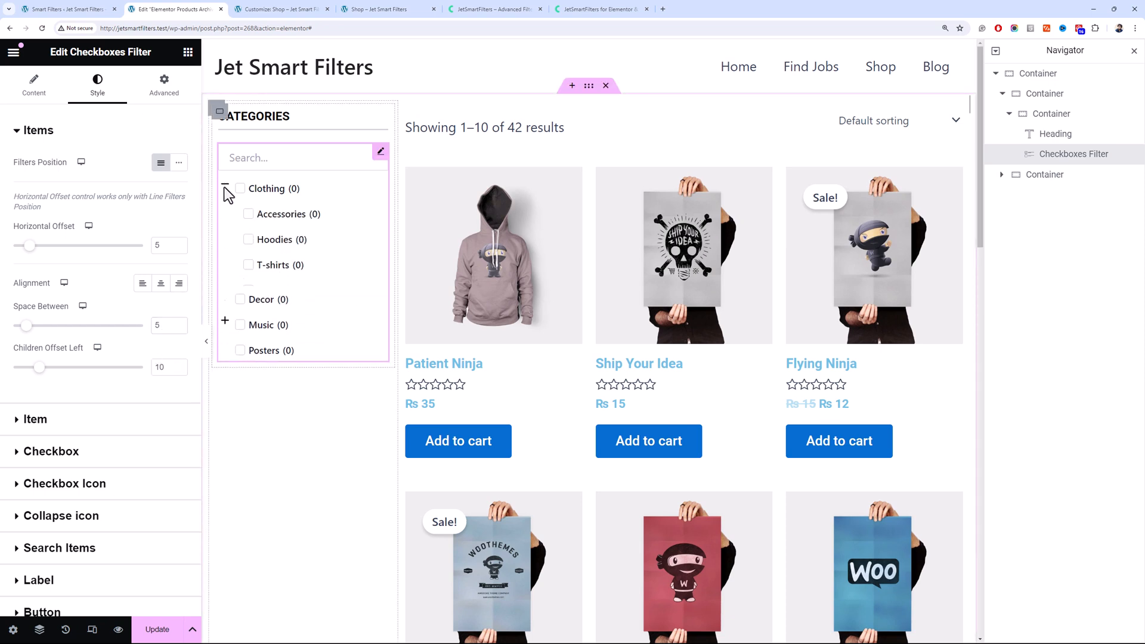
{"action": "left_click", "coordinate": [230, 186]}
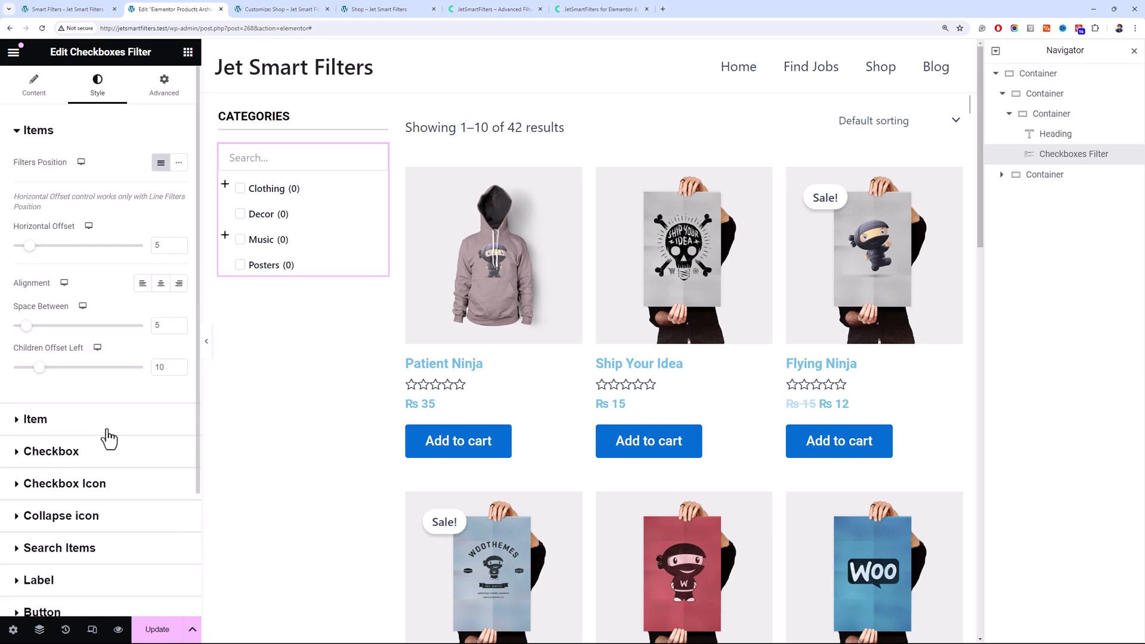
Try a collapse icon size of 18 px, restore it to 20 px, and look through the remaining icon style settings
{"action": "scroll", "coordinate": [113, 442], "scroll_direction": "down", "scroll_amount": 2}
{"action": "left_click", "coordinate": [117, 384]}
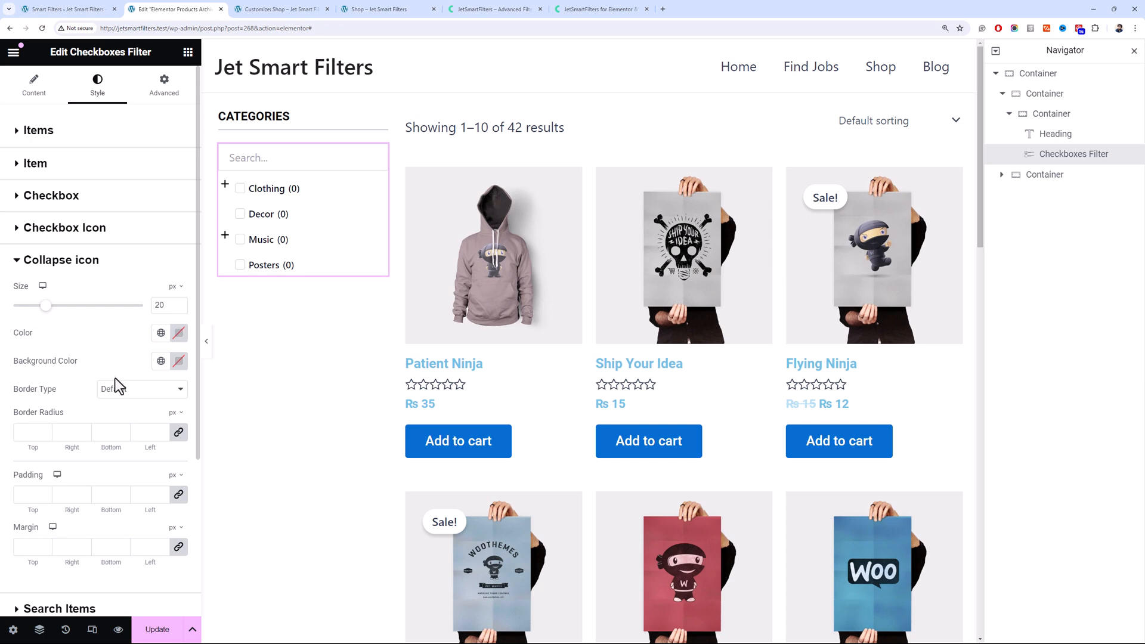
{"action": "left_click", "coordinate": [178, 307]}
{"action": "left_click", "coordinate": [178, 308]}
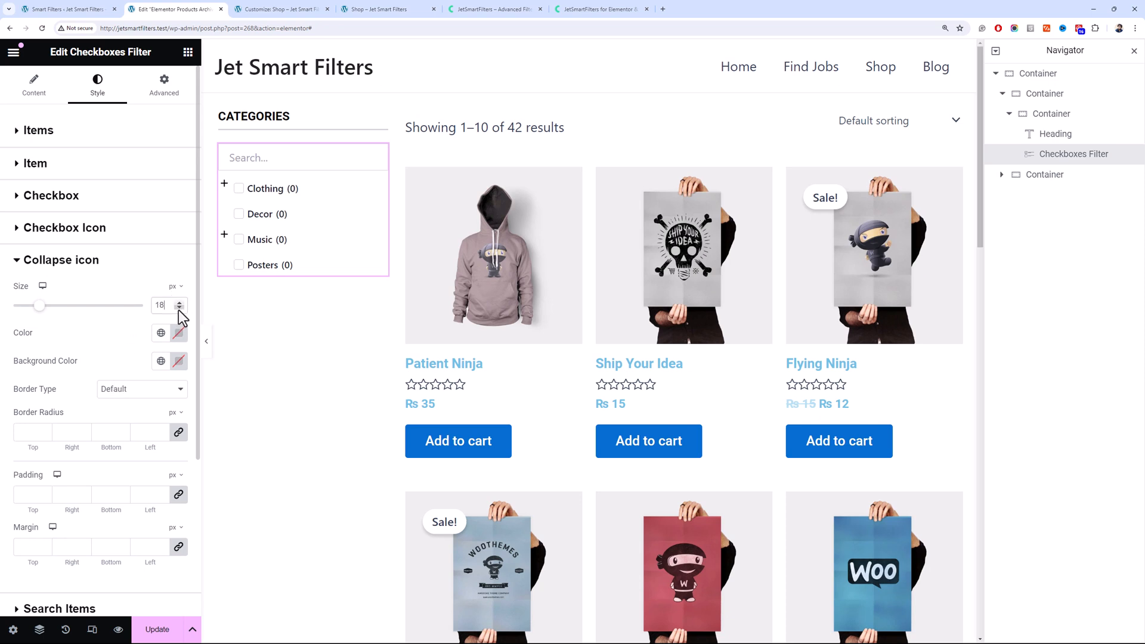
{"action": "left_click", "coordinate": [178, 302]}
{"action": "left_click", "coordinate": [178, 302]}
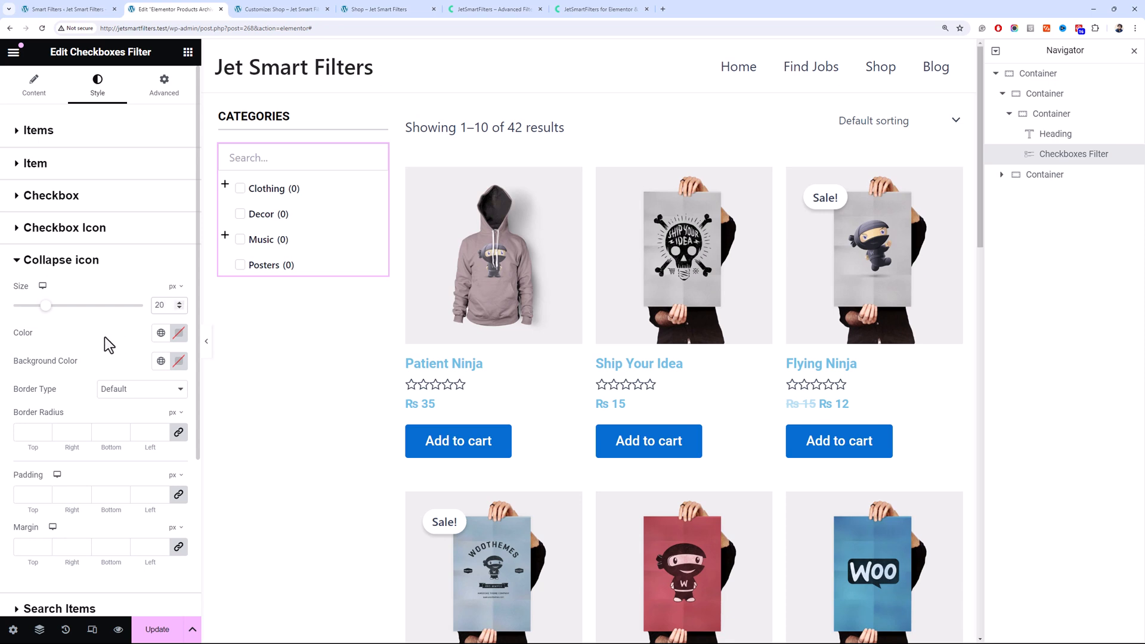
{"action": "scroll", "coordinate": [105, 336], "scroll_direction": "down", "scroll_amount": 2}
{"action": "scroll", "coordinate": [105, 336], "scroll_direction": "up", "scroll_amount": 2}
{"action": "scroll", "coordinate": [105, 336], "scroll_direction": "down", "scroll_amount": 2}
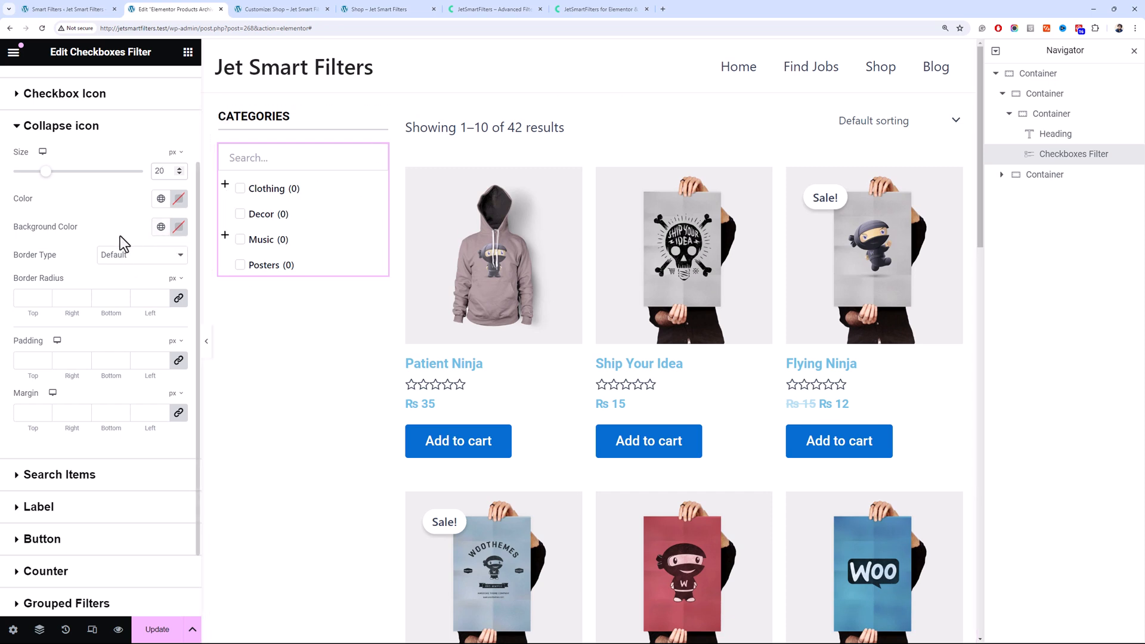
Inspect the Clothing category's collapse icon element in the browser developer tools
{"action": "key", "text": "ctrl+shift+j"}
{"action": "left_click", "coordinate": [13, 448]}
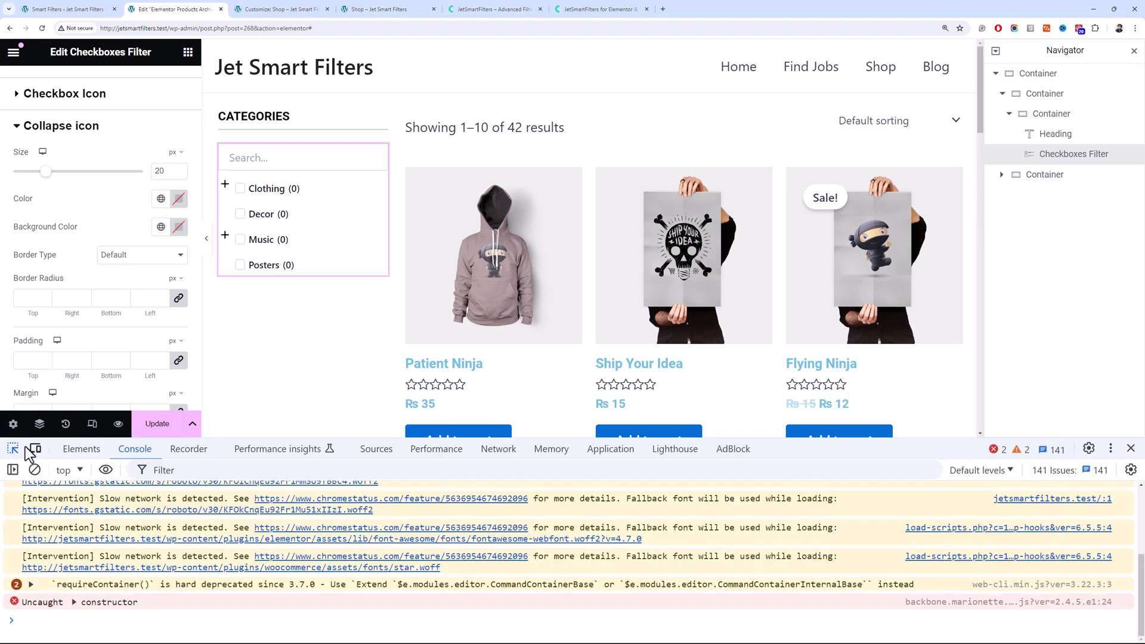
{"action": "left_click", "coordinate": [226, 185]}
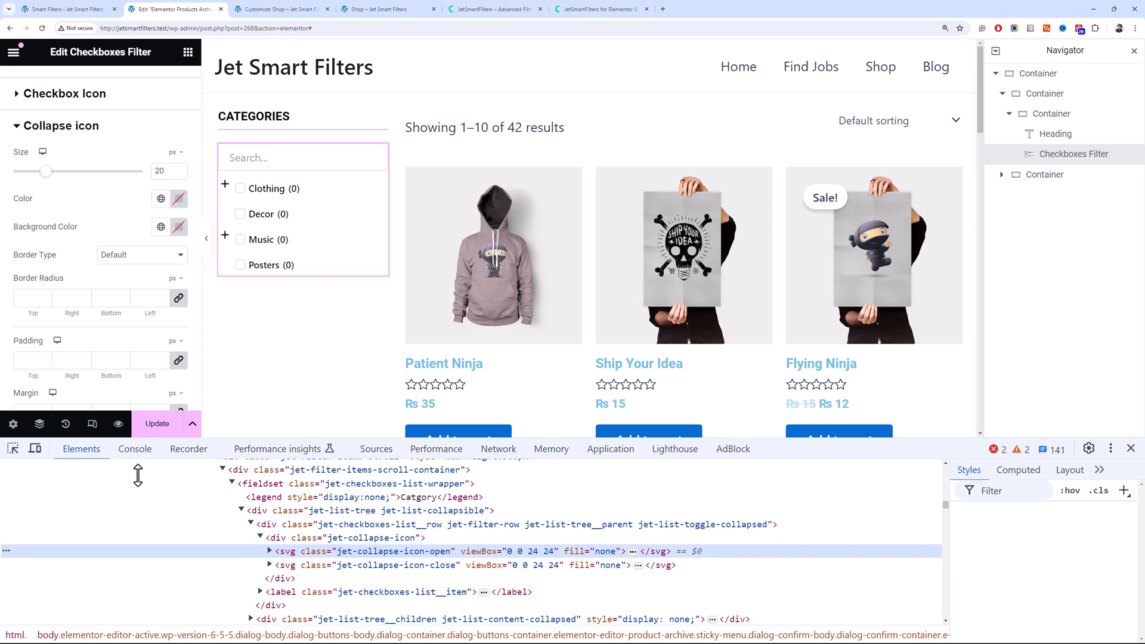
Select the Clothing category's jet-collapse-icon div in the developer tools and add float: right to its element style
{"action": "left_click", "coordinate": [302, 538]}
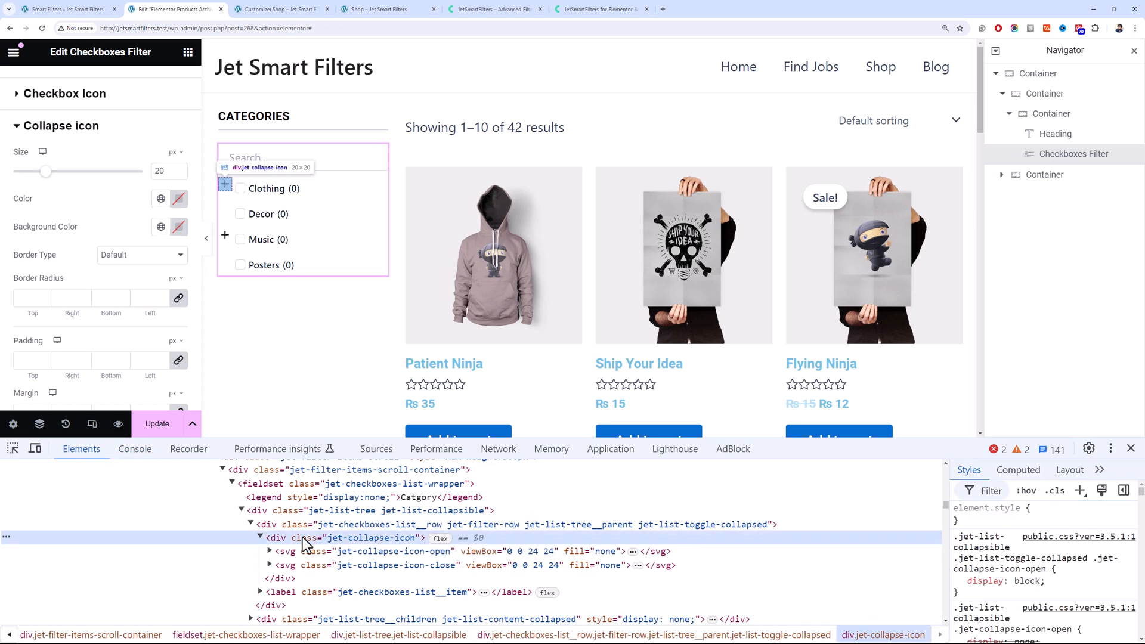
{"action": "left_click", "coordinate": [292, 526]}
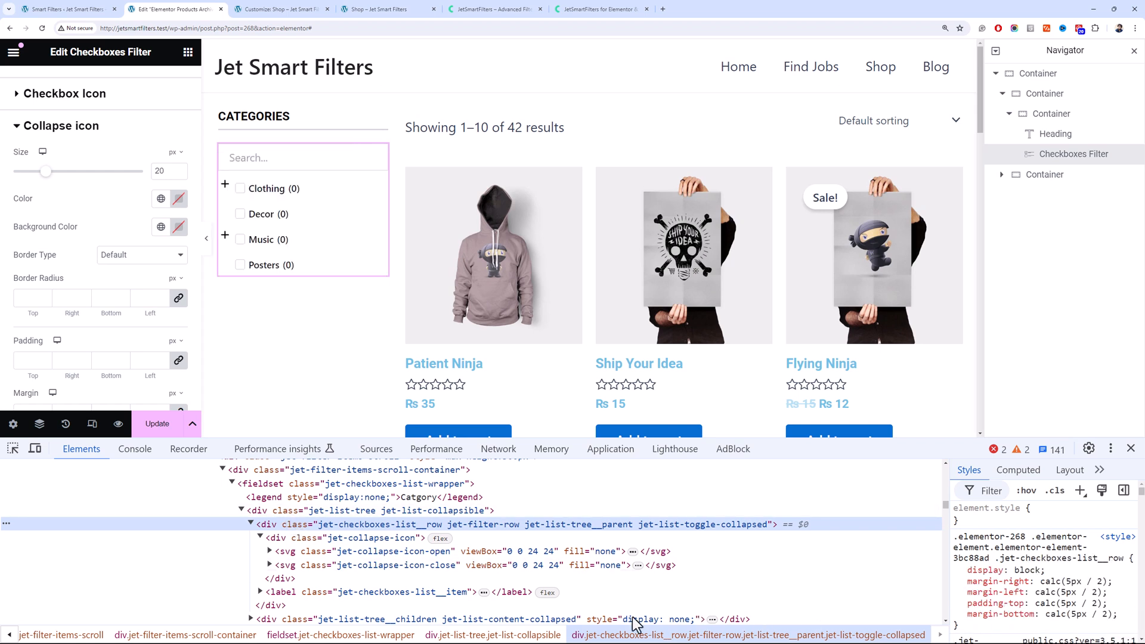
{"action": "left_click", "coordinate": [301, 538]}
{"action": "left_click", "coordinate": [285, 525]}
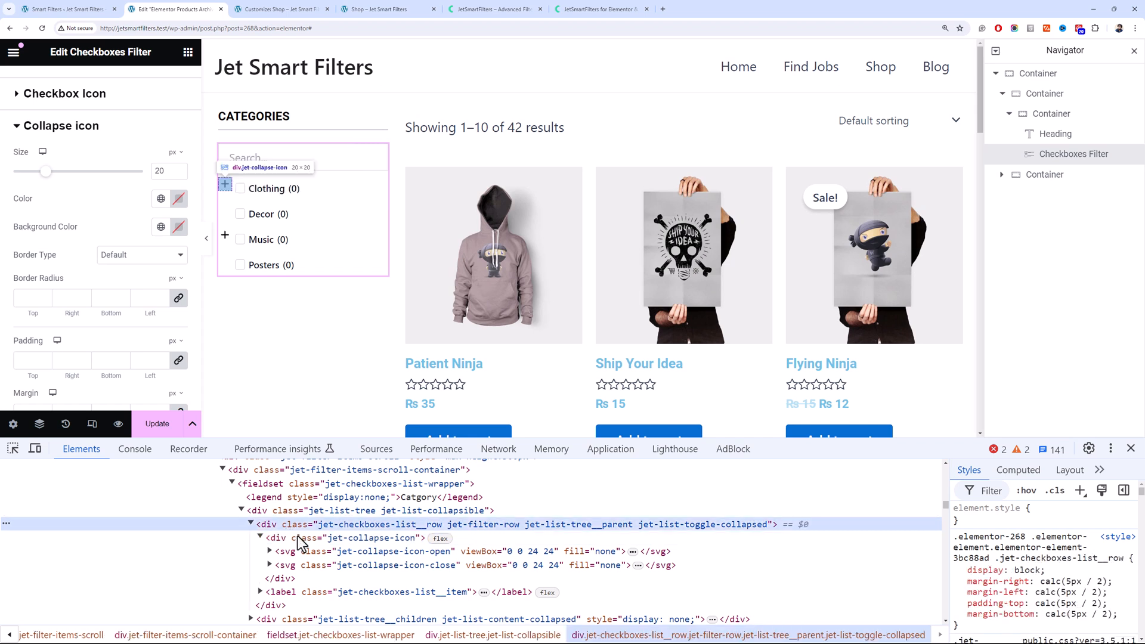
{"action": "left_click", "coordinate": [299, 540]}
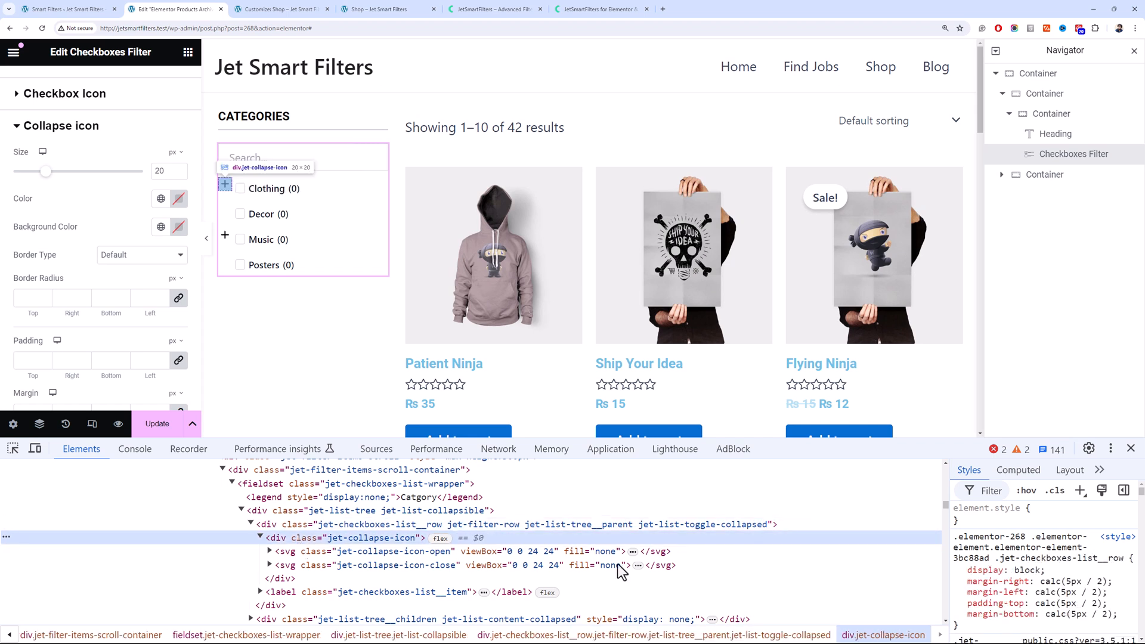
{"action": "left_click", "coordinate": [1036, 518]}
{"action": "type", "text": "flo"}
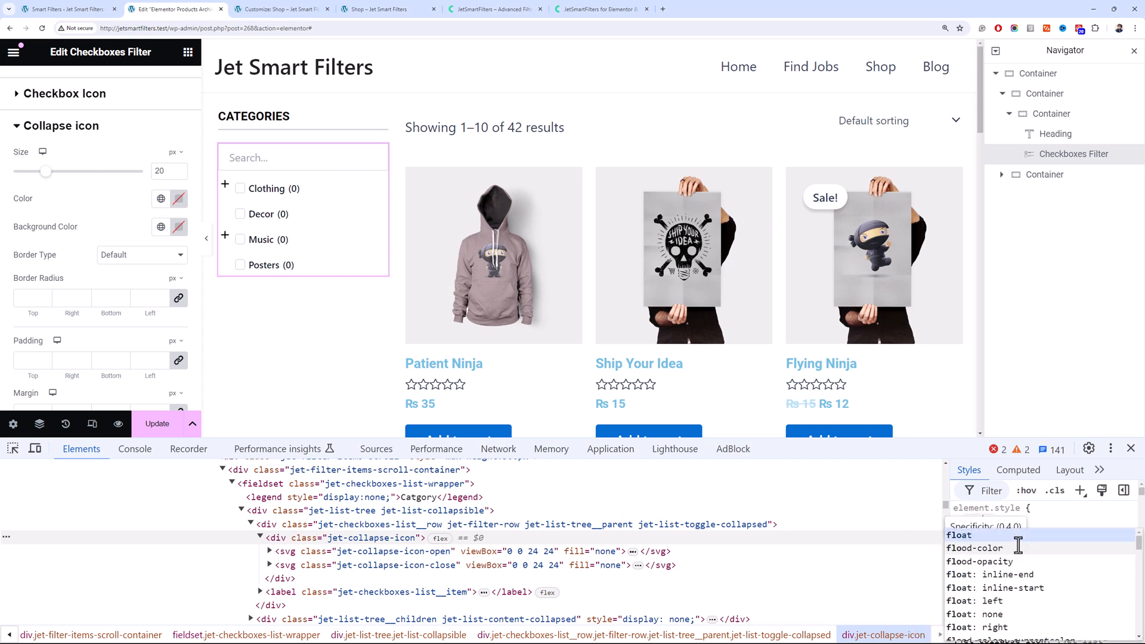
{"action": "key", "text": "Tab"}
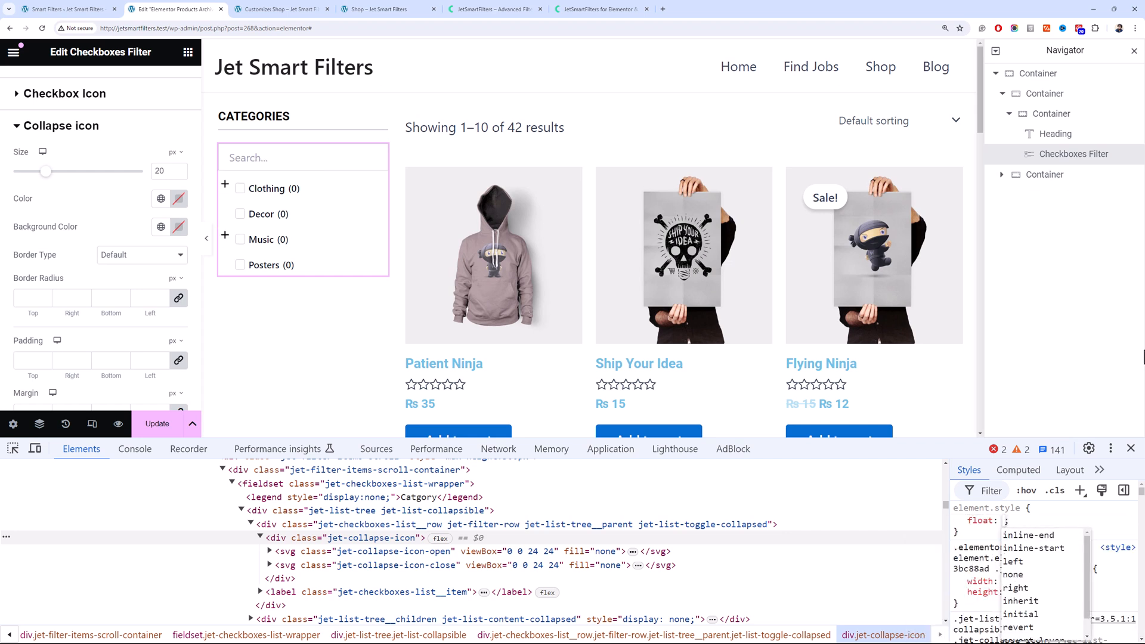
{"action": "type", "text": "r"}
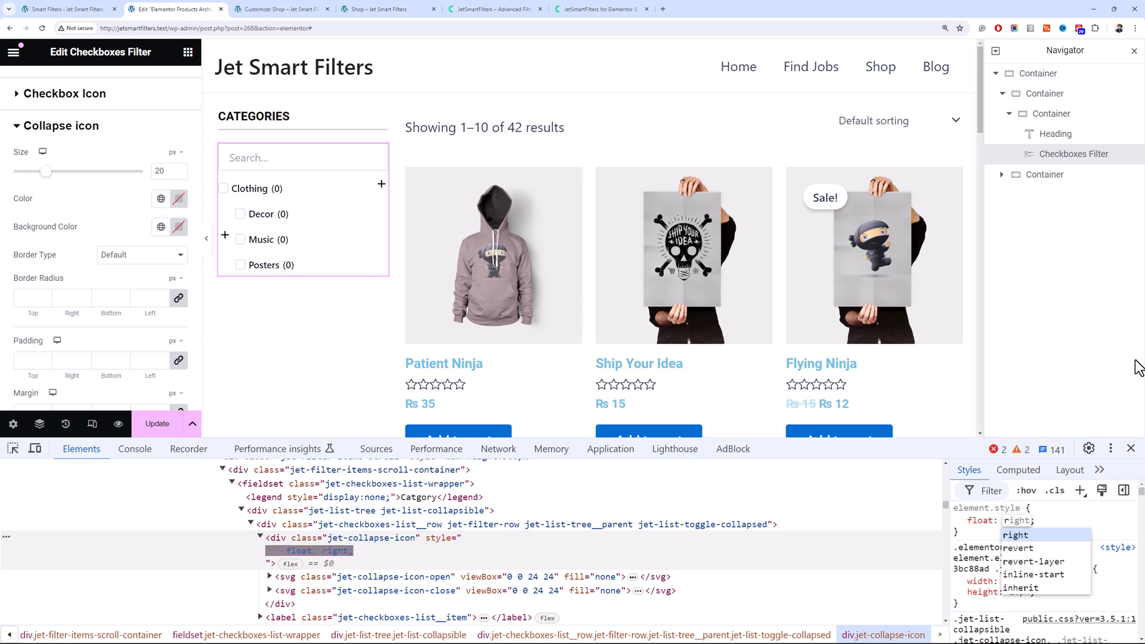
{"action": "key", "text": "Tab"}
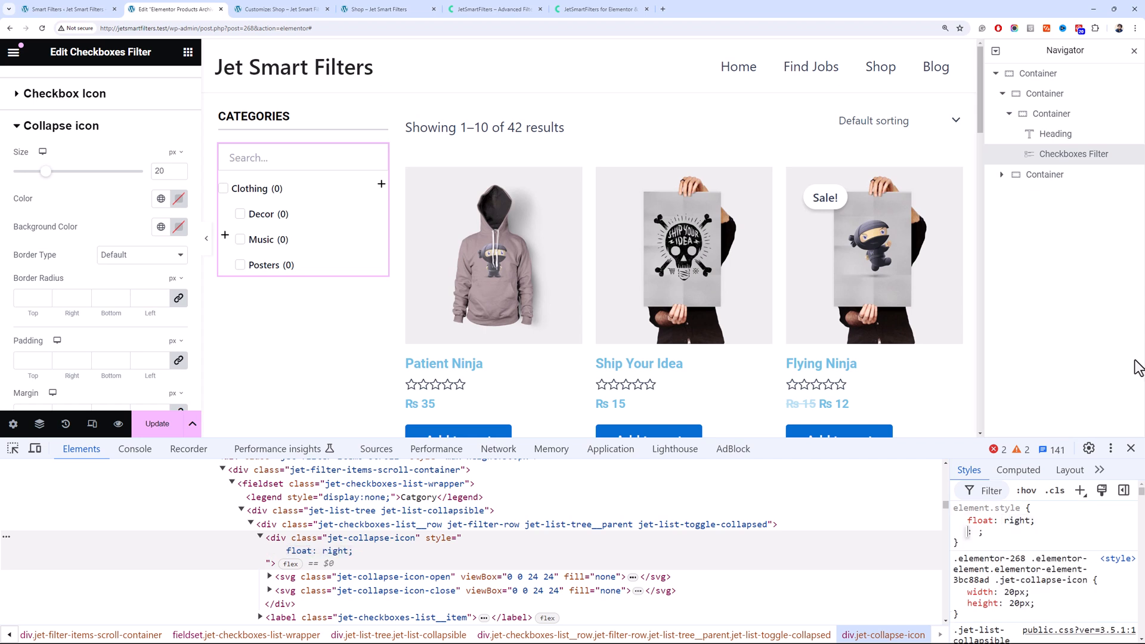
Add a margin-top of 6px to the Clothing collapse icon's element style
{"action": "type", "text": "marg"}
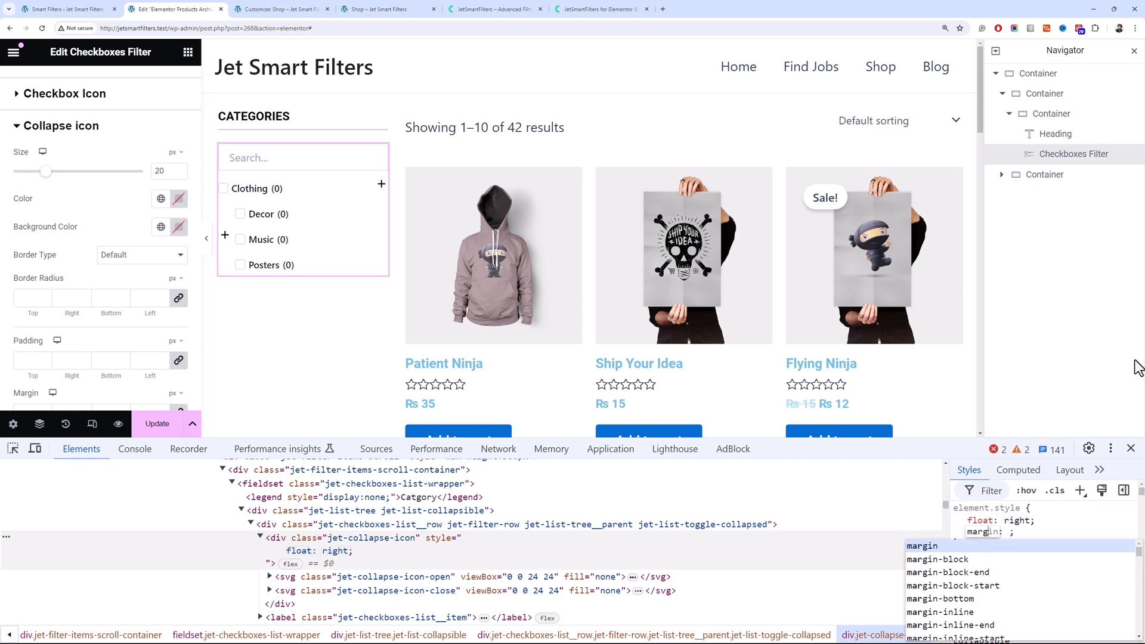
{"action": "key", "text": "Down"}
{"action": "key", "text": "Down"}
{"action": "key", "text": "Down"}
{"action": "key", "text": "Down"}
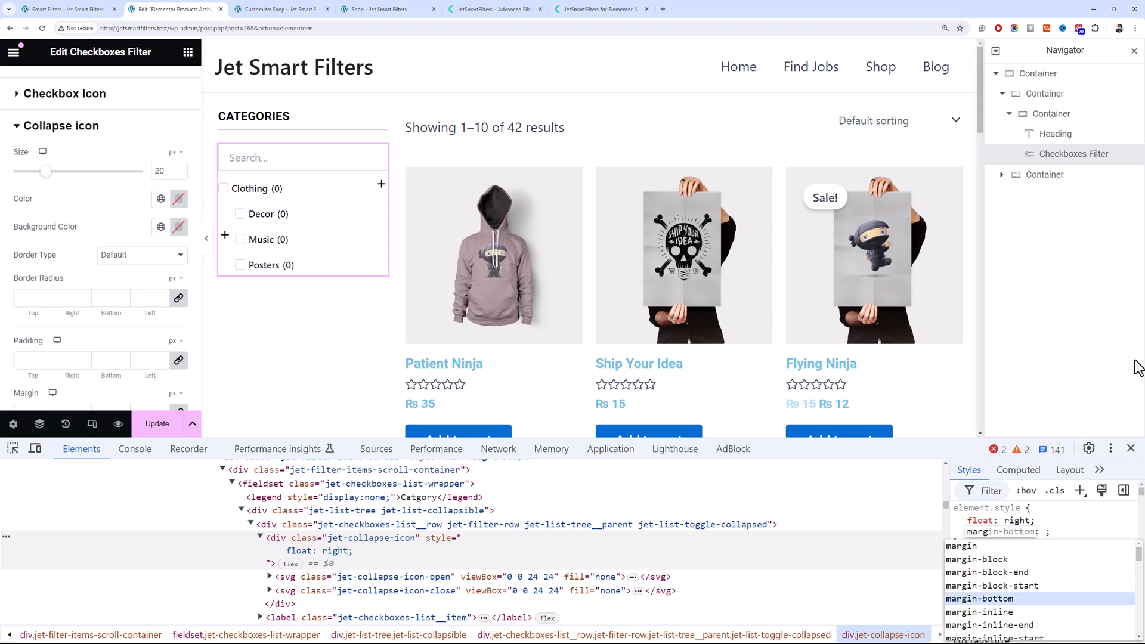
{"action": "key", "text": "Down"}
{"action": "key", "text": "Down"}
{"action": "key", "text": "Down"}
{"action": "key", "text": "Down"}
{"action": "key", "text": "Down"}
{"action": "key", "text": "Down"}
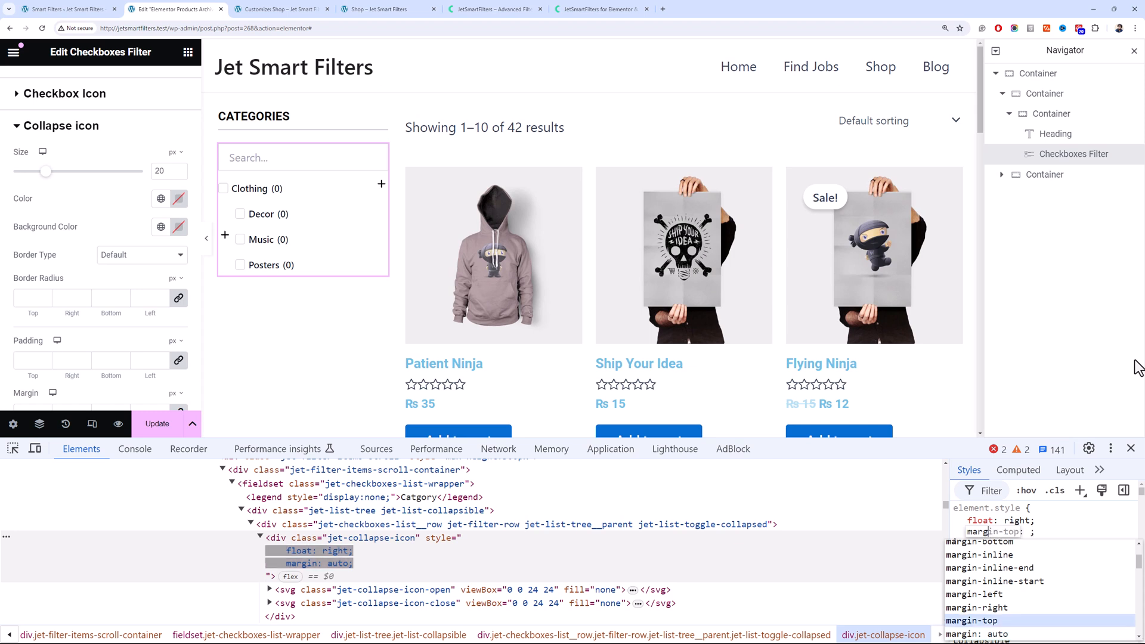
{"action": "key", "text": "Return"}
{"action": "type", "text": "5"}
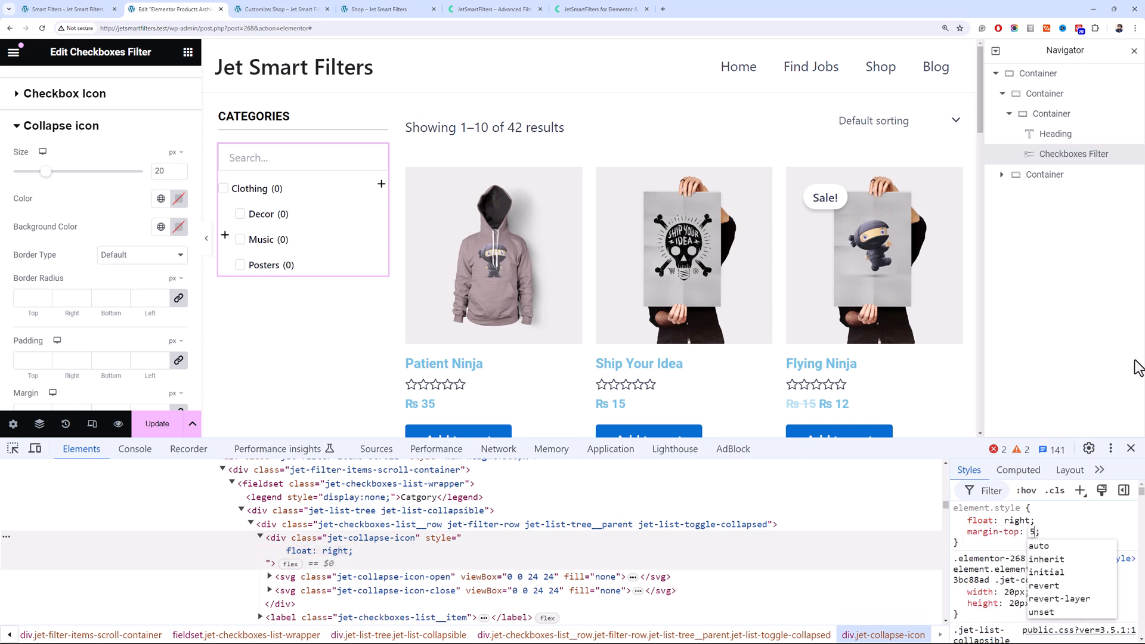
{"action": "type", "text": "px"}
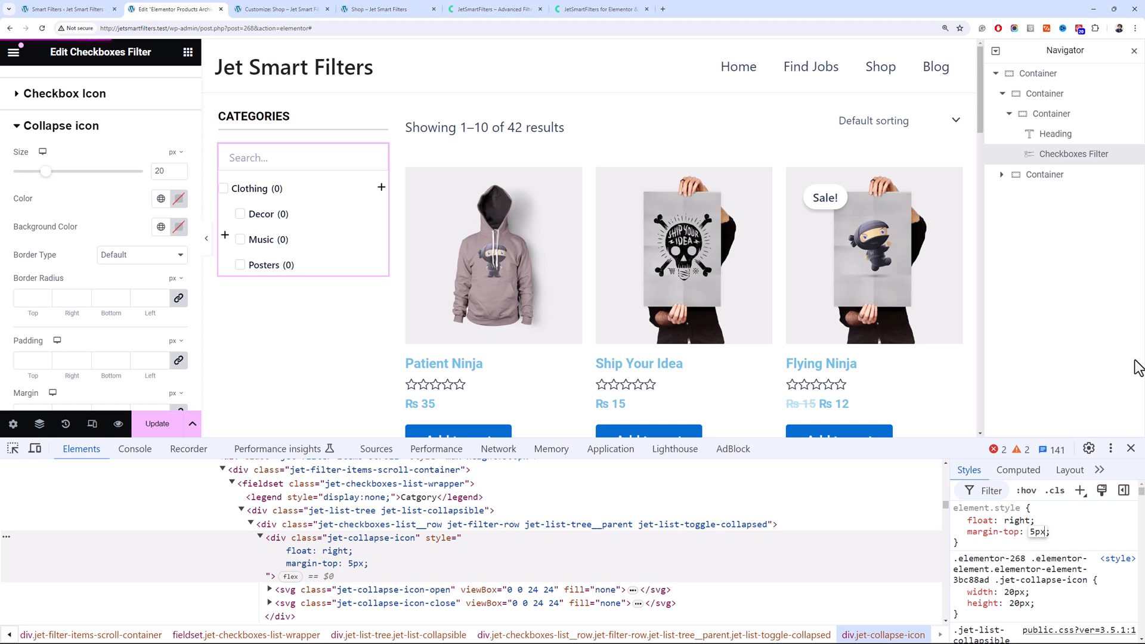
{"action": "key", "text": "Up"}
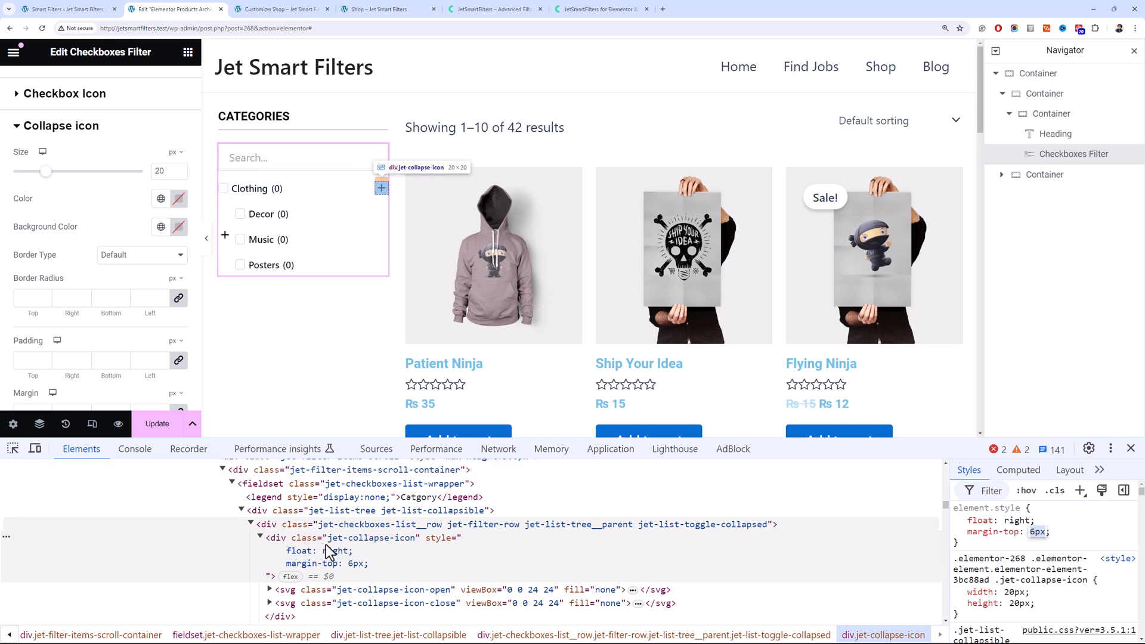
Copy the jet-collapse-icon class name and close the developer tools
{"action": "left_click", "coordinate": [352, 548]}
{"action": "double_click", "coordinate": [351, 543]}
{"action": "key", "text": "ctrl+c"}
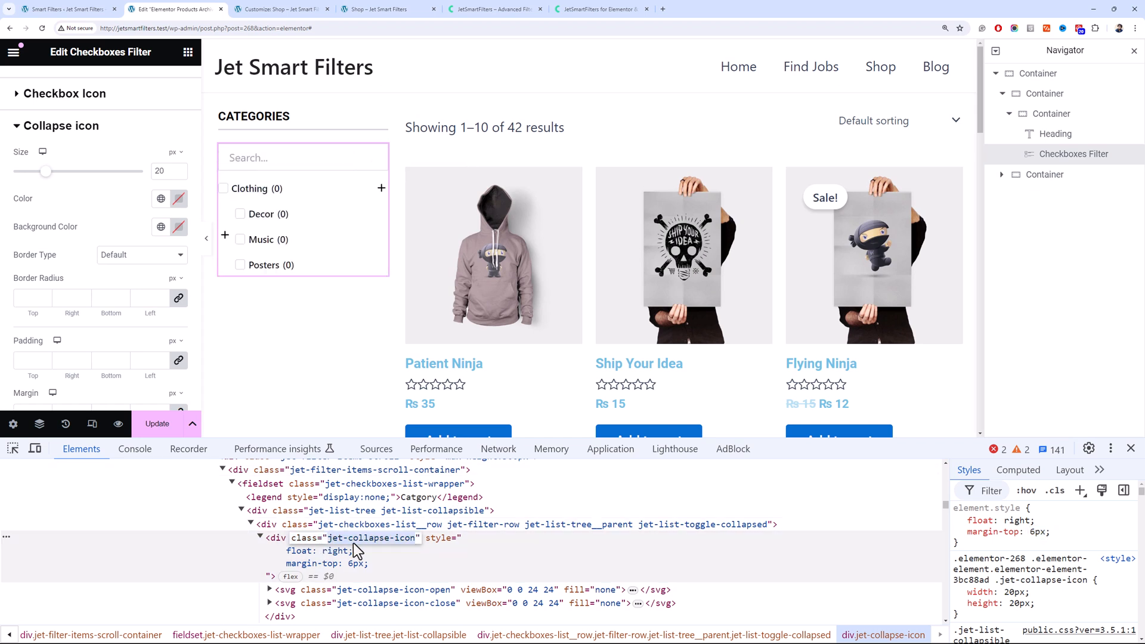
{"action": "left_click", "coordinate": [1131, 448]}
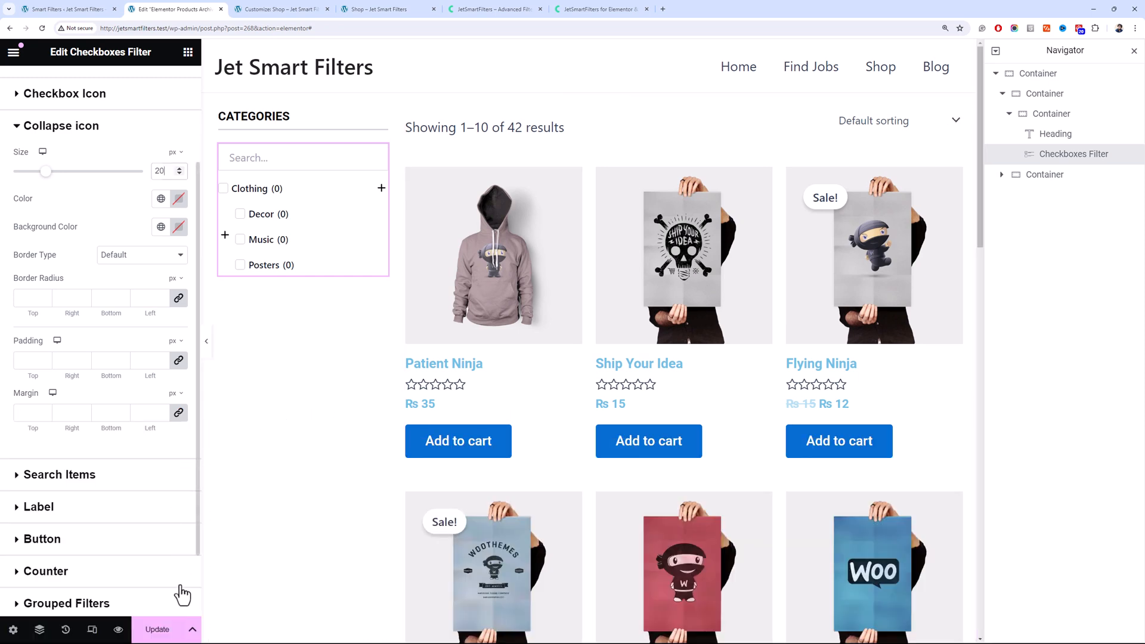
Start a .jet-collapse-icon rule in the Checkboxes Filter widget's custom CSS
{"action": "scroll", "coordinate": [155, 543], "scroll_direction": "down", "scroll_amount": 2}
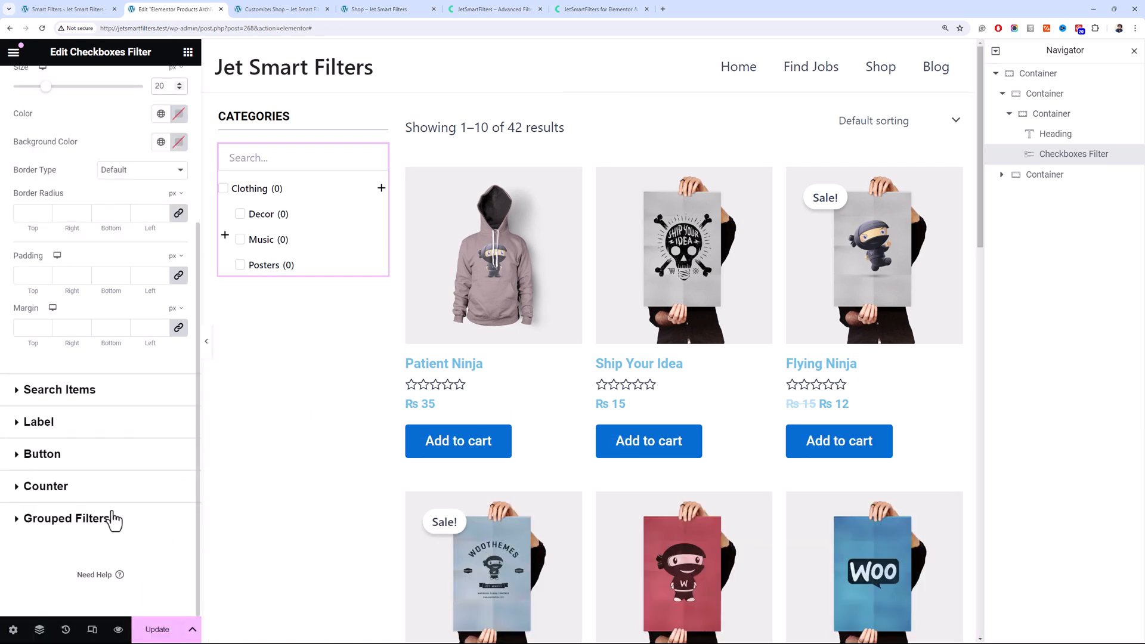
{"action": "scroll", "coordinate": [167, 286], "scroll_direction": "up", "scroll_amount": 5}
{"action": "left_click", "coordinate": [173, 87]}
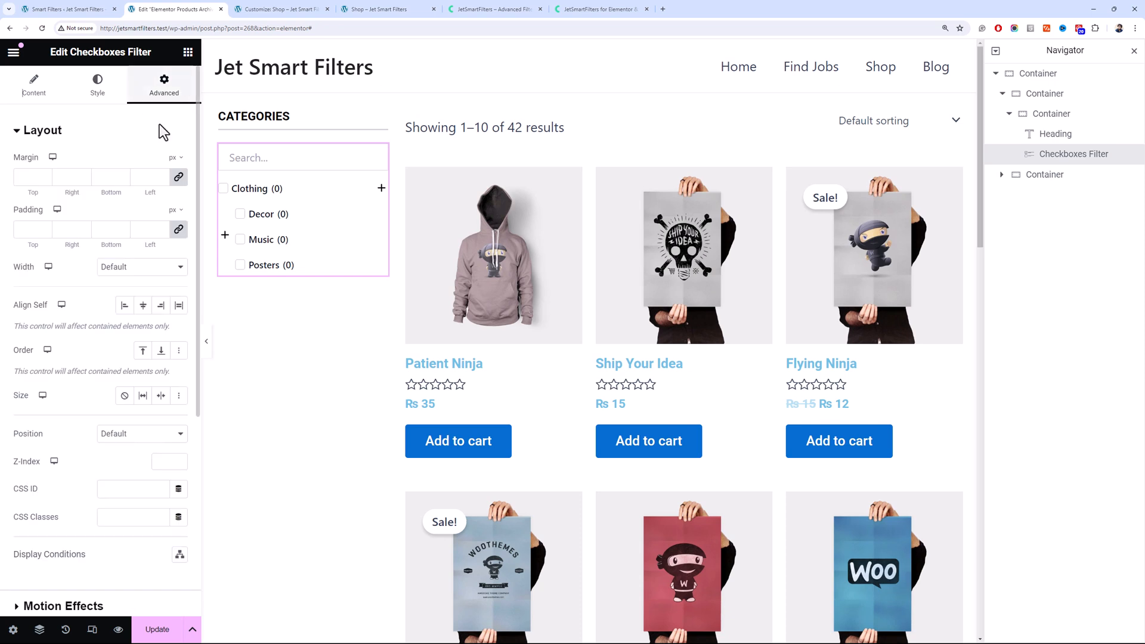
{"action": "scroll", "coordinate": [115, 514], "scroll_direction": "down", "scroll_amount": 5}
{"action": "left_click", "coordinate": [113, 518]}
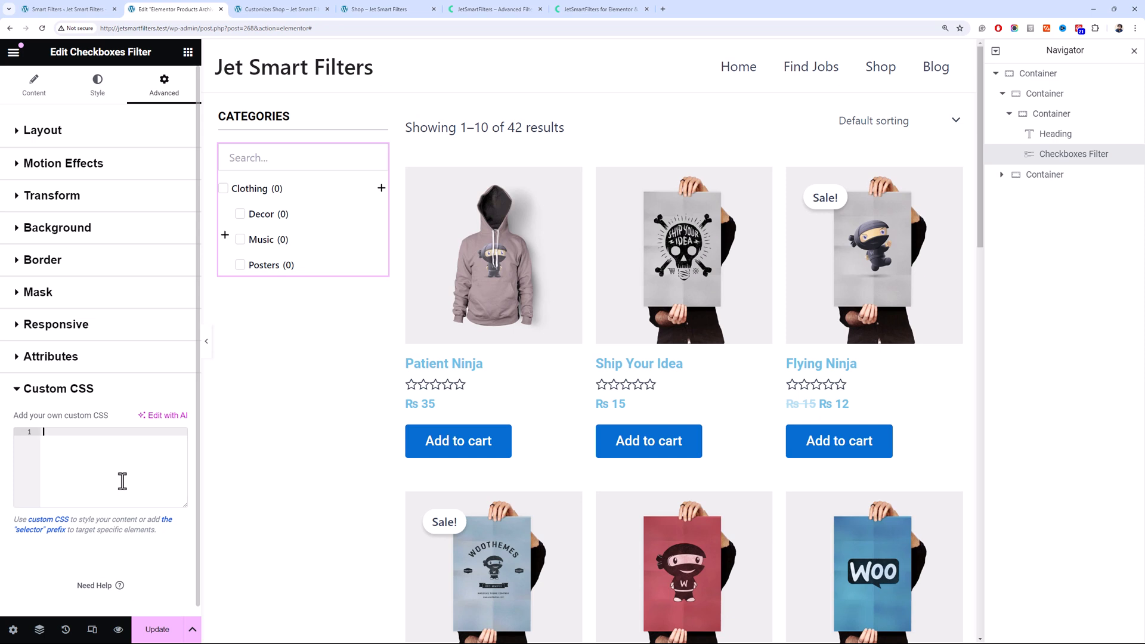
{"action": "key", "text": "ctrl+v"}
{"action": "key", "text": "ctrl+z"}
{"action": "type", "text": "."}
{"action": "key", "text": "ctrl+v"}
{"action": "type", "text": "{"}
{"action": "key", "text": "Return"}
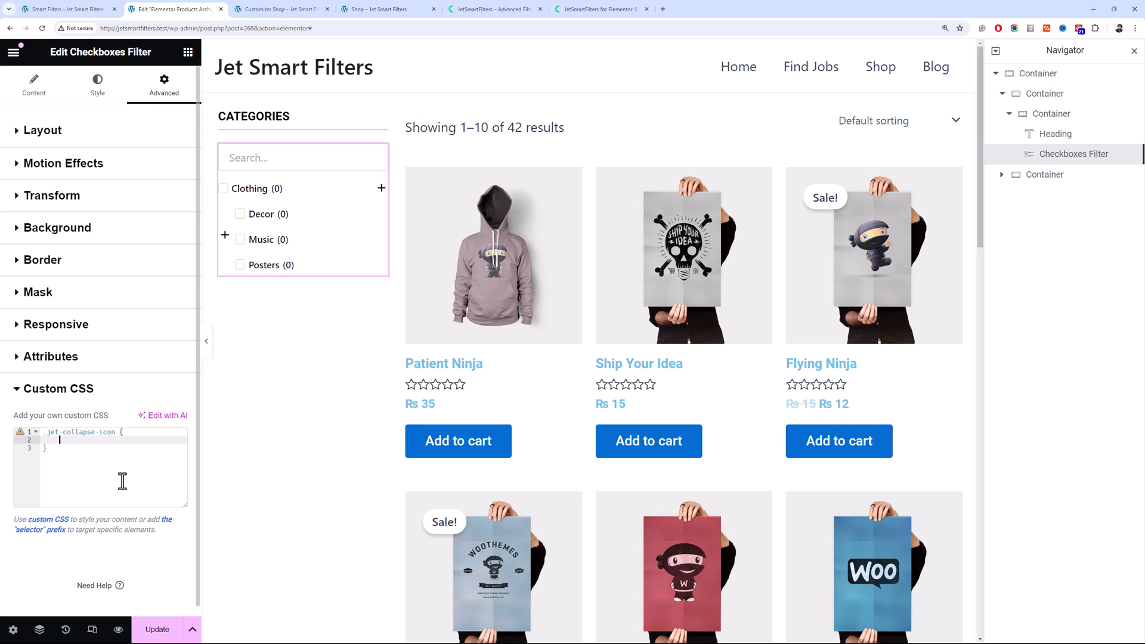
Declare float: right and margin-top: 7px inside the .jet-collapse-icon rule
{"action": "type", "text": "float: right"}
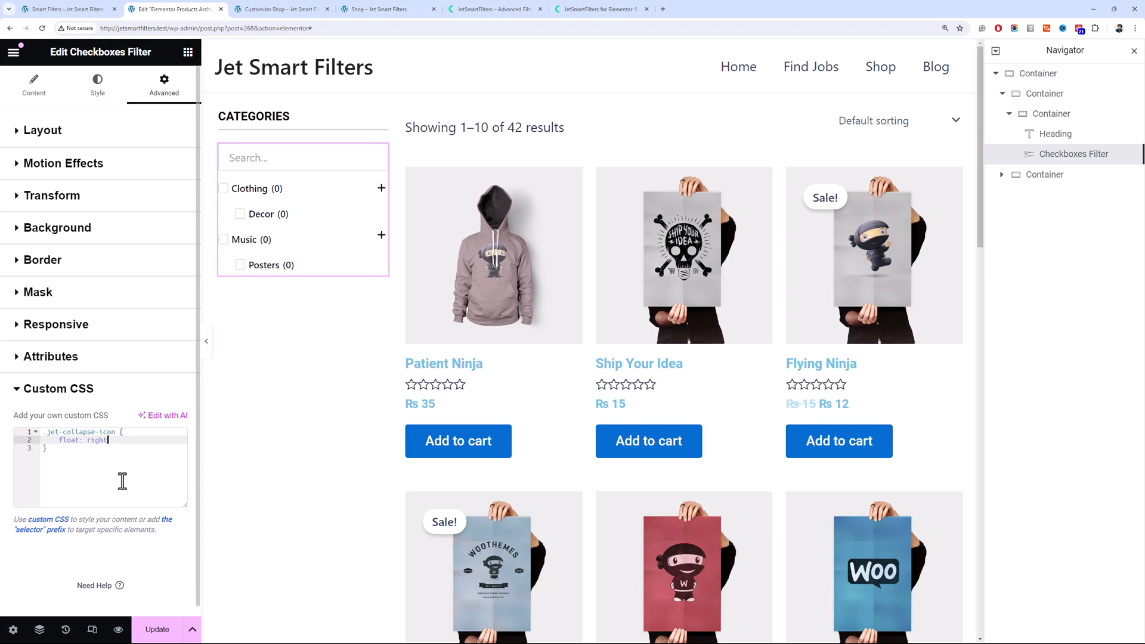
{"action": "type", "text": ";"}
{"action": "key", "text": "Return"}
{"action": "type", "text": "marg"}
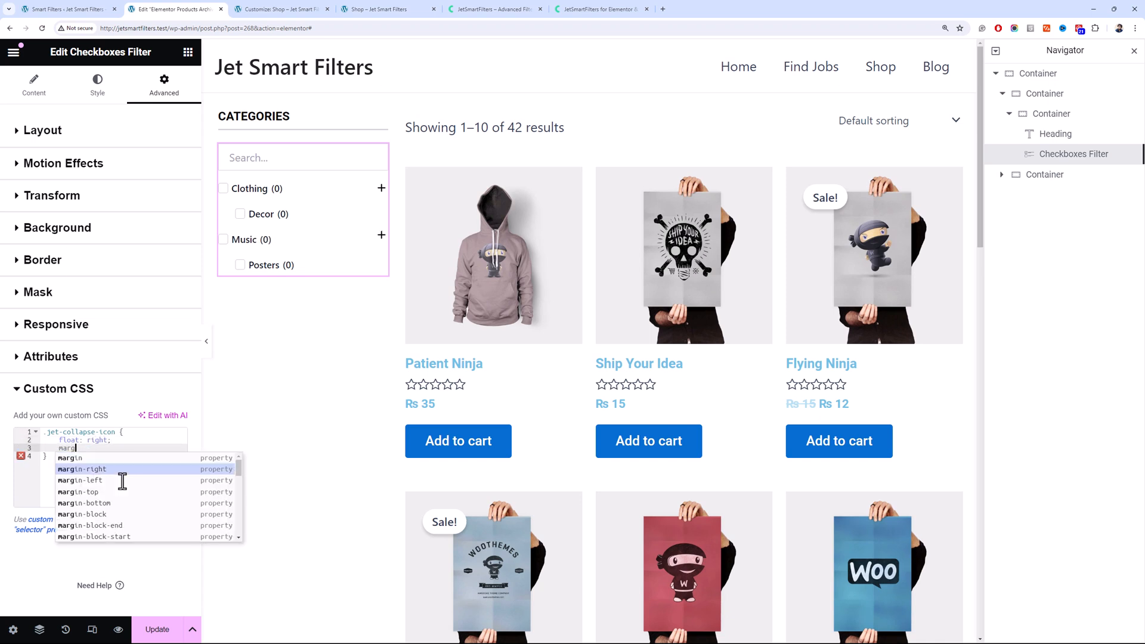
{"action": "key", "text": "Down"}
{"action": "key", "text": "Down"}
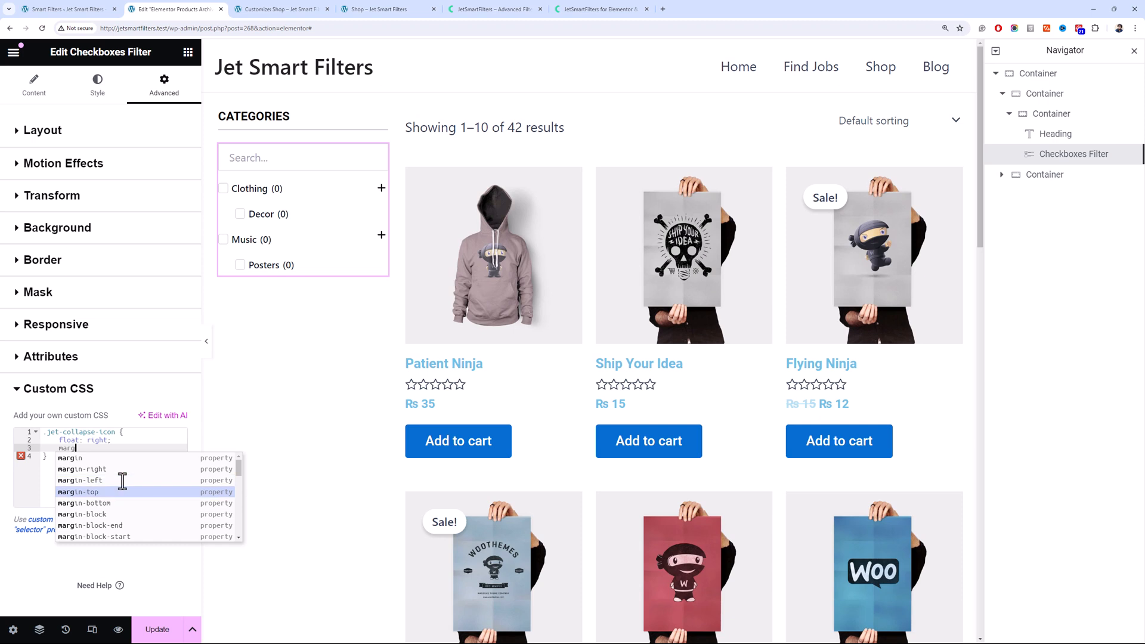
{"action": "key", "text": "Return"}
{"action": "type", "text": "5px;"}
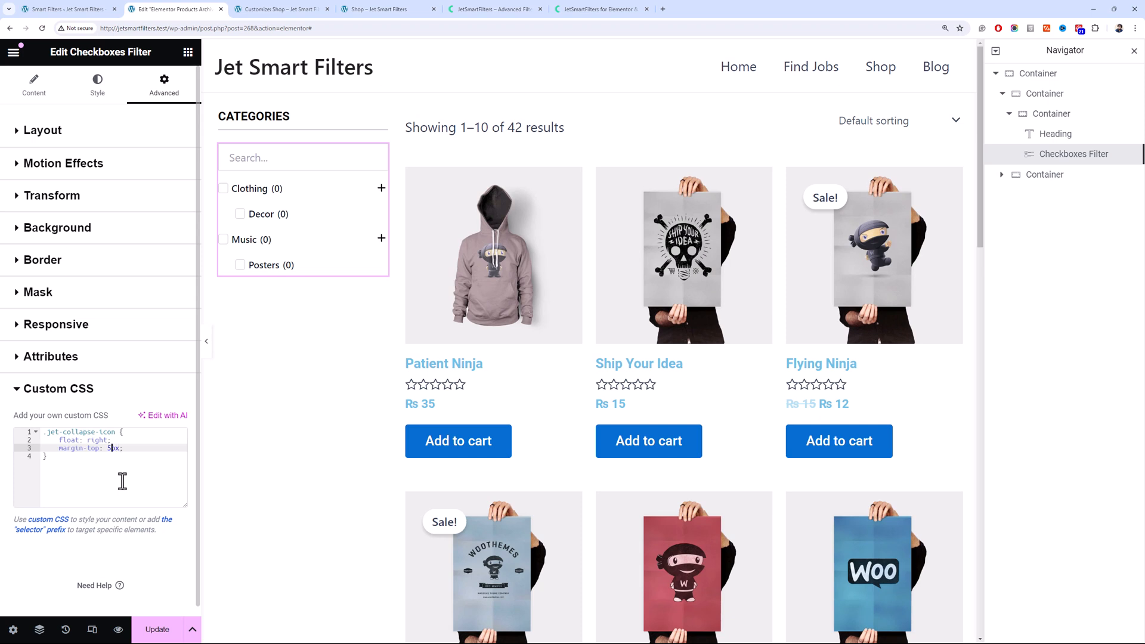
{"action": "key", "text": "BackSpace"}
{"action": "type", "text": "7px;"}
Update the Products Archive template and reload the live Shop page
{"action": "left_click", "coordinate": [158, 628]}
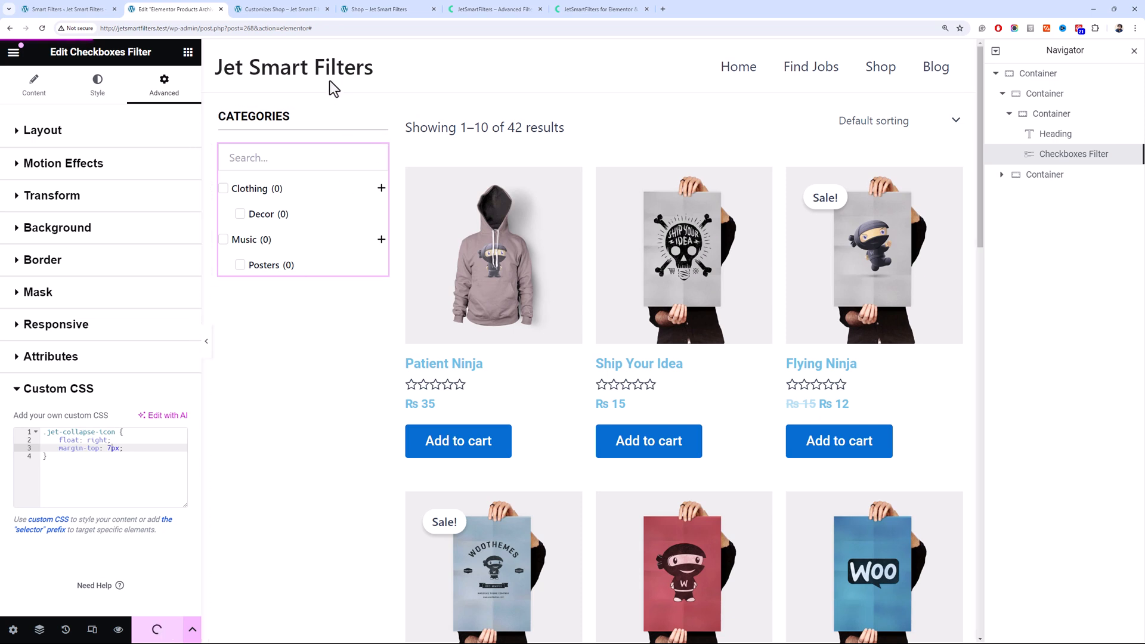
{"action": "left_click", "coordinate": [366, 9]}
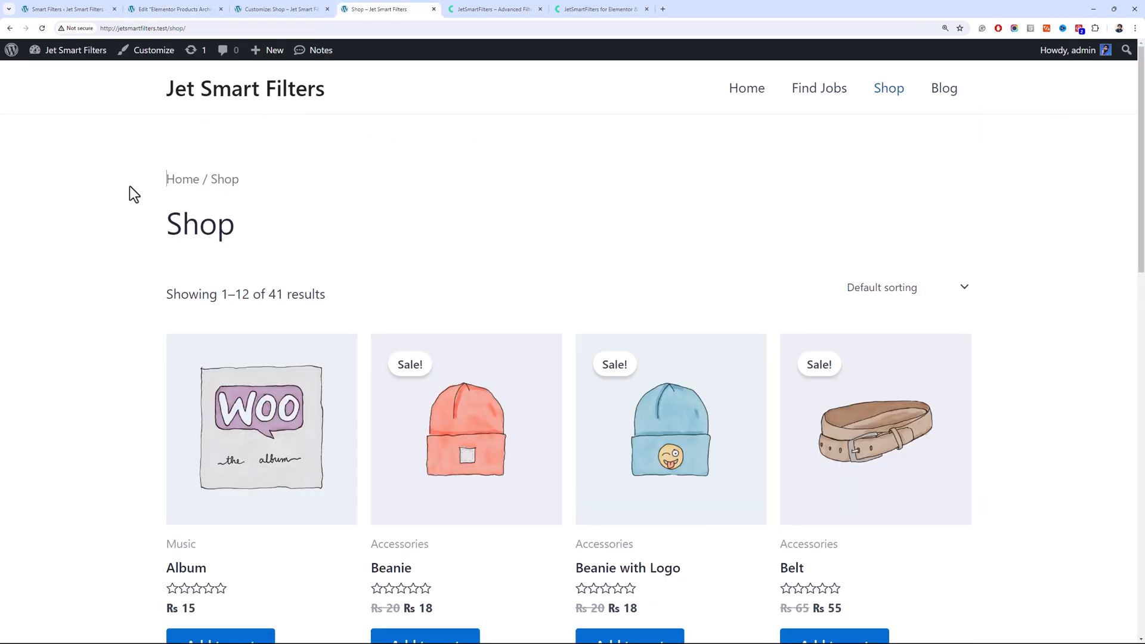
{"action": "key", "text": "F5"}
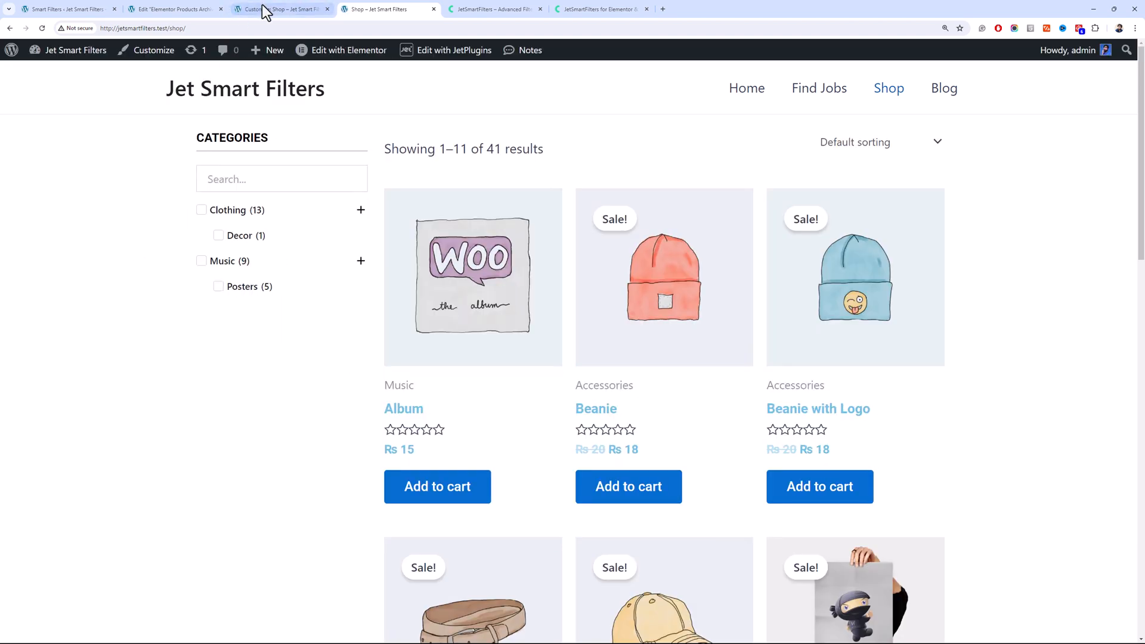
Close the browser tab with the Shop customizer and return to the live Shop page
{"action": "left_click", "coordinate": [240, 9]}
{"action": "left_click", "coordinate": [327, 9]}
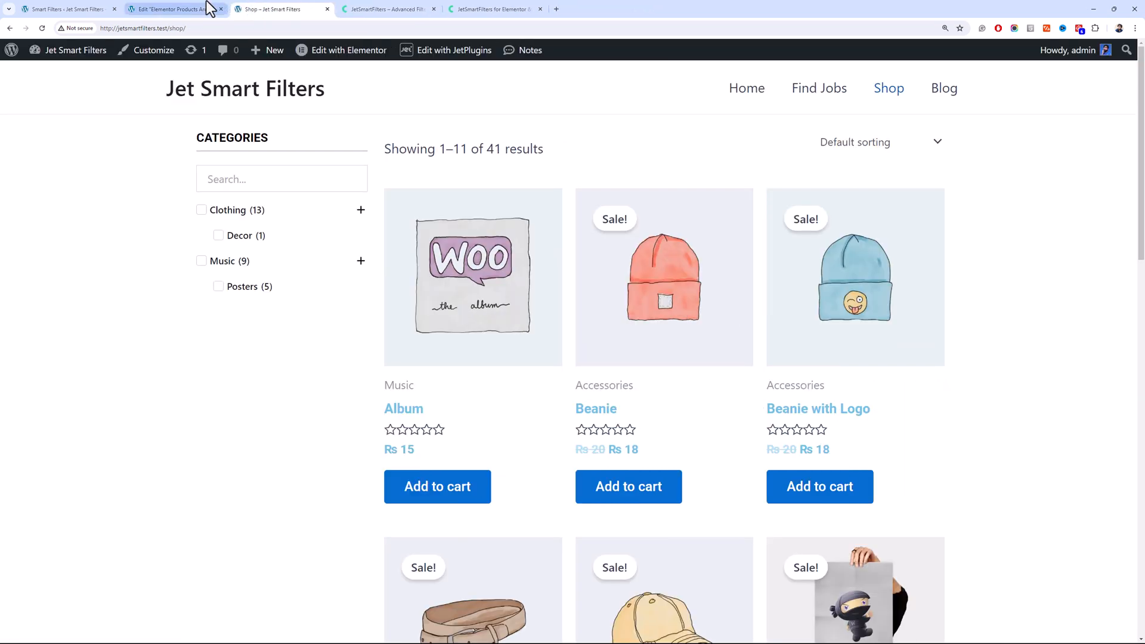
{"action": "left_click", "coordinate": [173, 9]}
{"action": "left_click", "coordinate": [277, 9]}
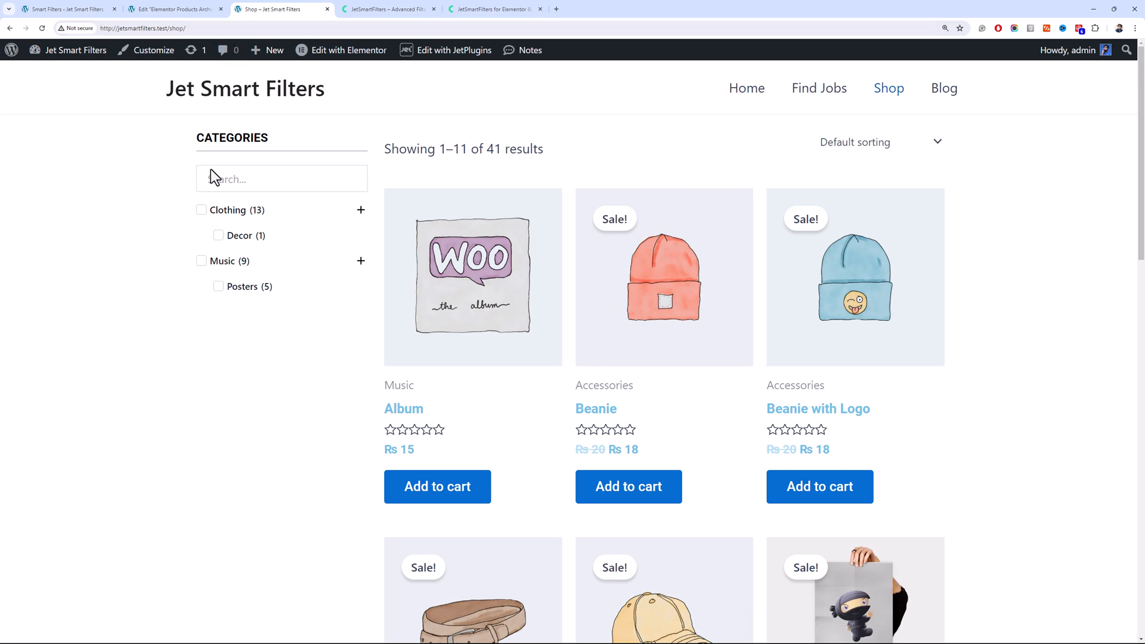
Expand and collapse the Clothing and Music categories on the Shop page to check the repositioned icons
{"action": "left_click", "coordinate": [359, 211]}
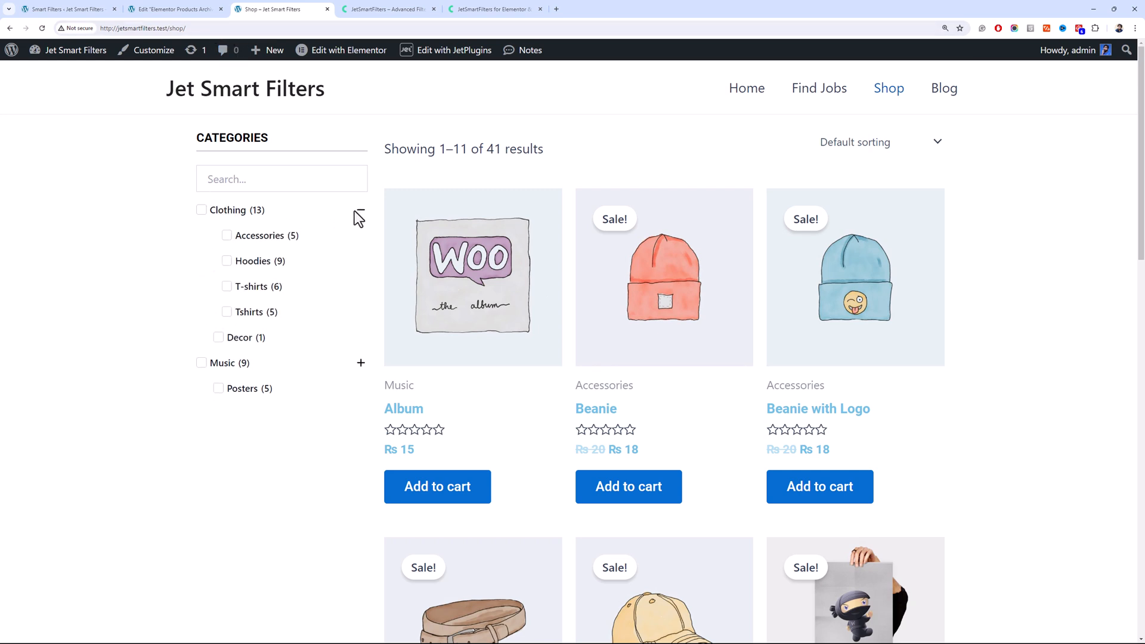
{"action": "left_click", "coordinate": [357, 211]}
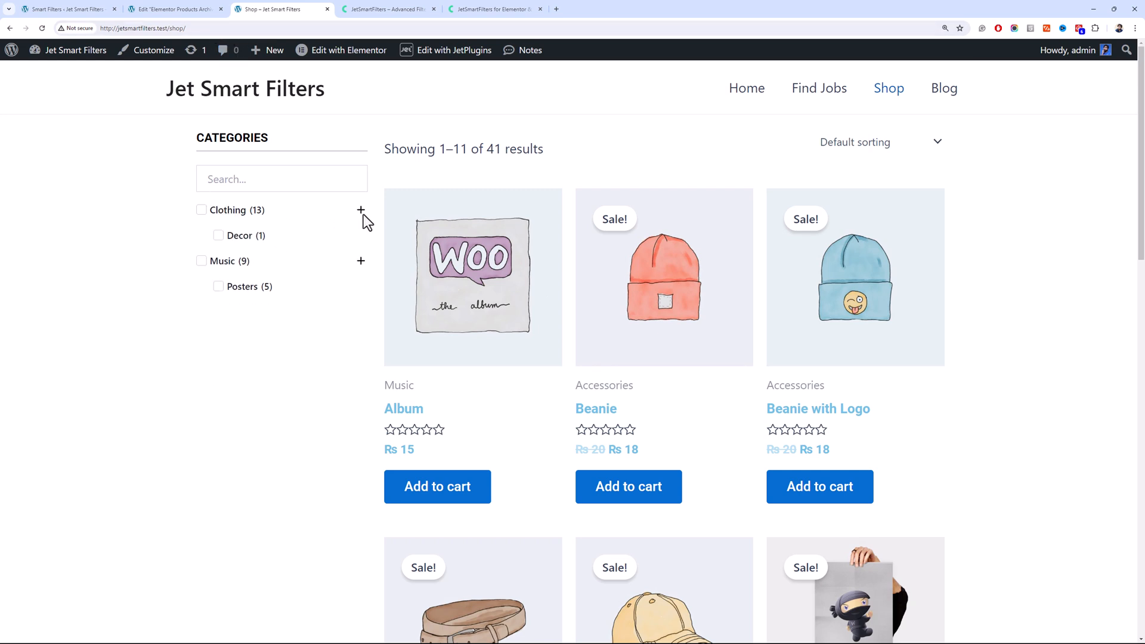
{"action": "left_click", "coordinate": [357, 267]}
{"action": "left_click", "coordinate": [357, 267]}
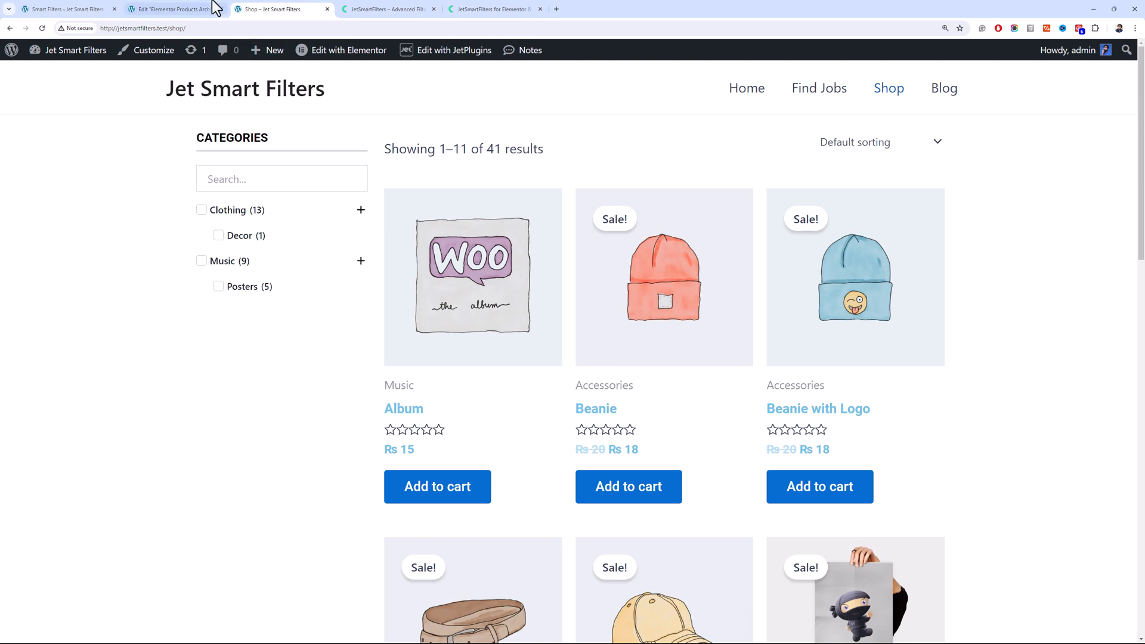
Return to the template editor, try commenting out float: right in the custom CSS, and restore the line
{"action": "left_click", "coordinate": [199, 9]}
{"action": "left_click", "coordinate": [98, 89]}
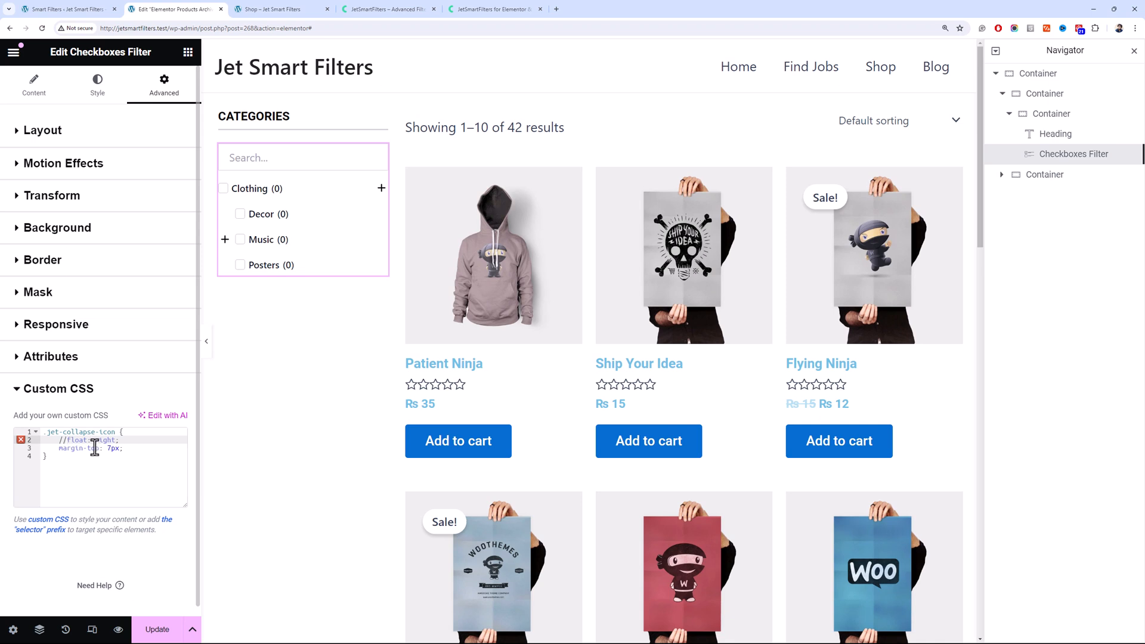
{"action": "key", "text": "BackSpace"}
{"action": "key", "text": "BackSpace"}
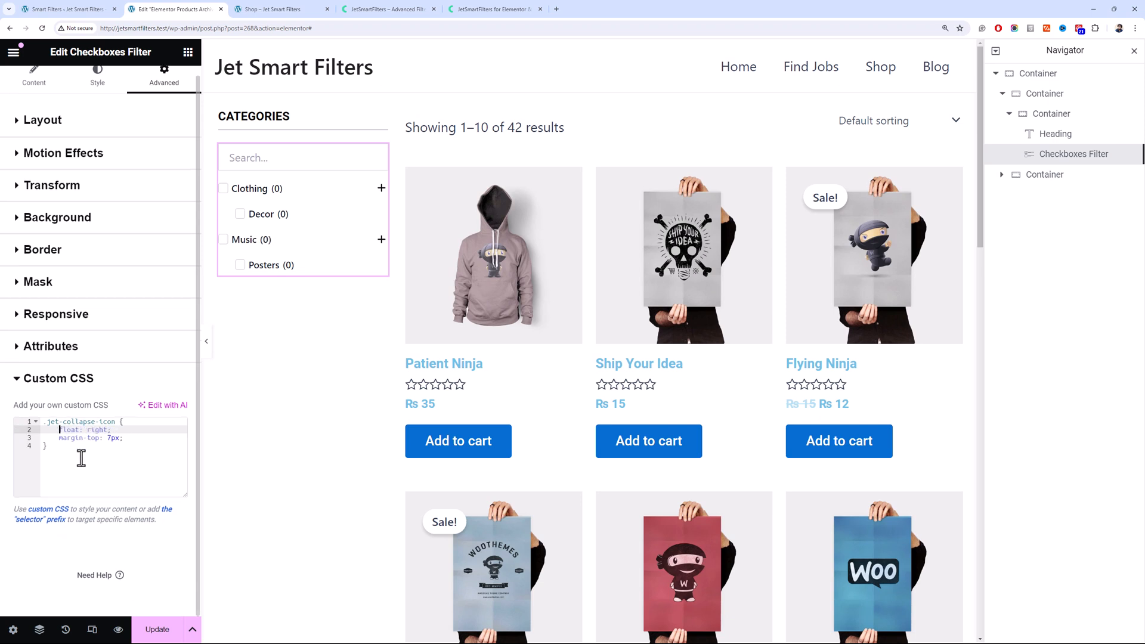
Copy the .jet-collapse-icon rule from the Checkboxes Filter's custom CSS
{"action": "left_click_drag", "start_coordinate": [80, 453], "coordinate": [37, 423]}
{"action": "key", "text": "ctrl+c"}
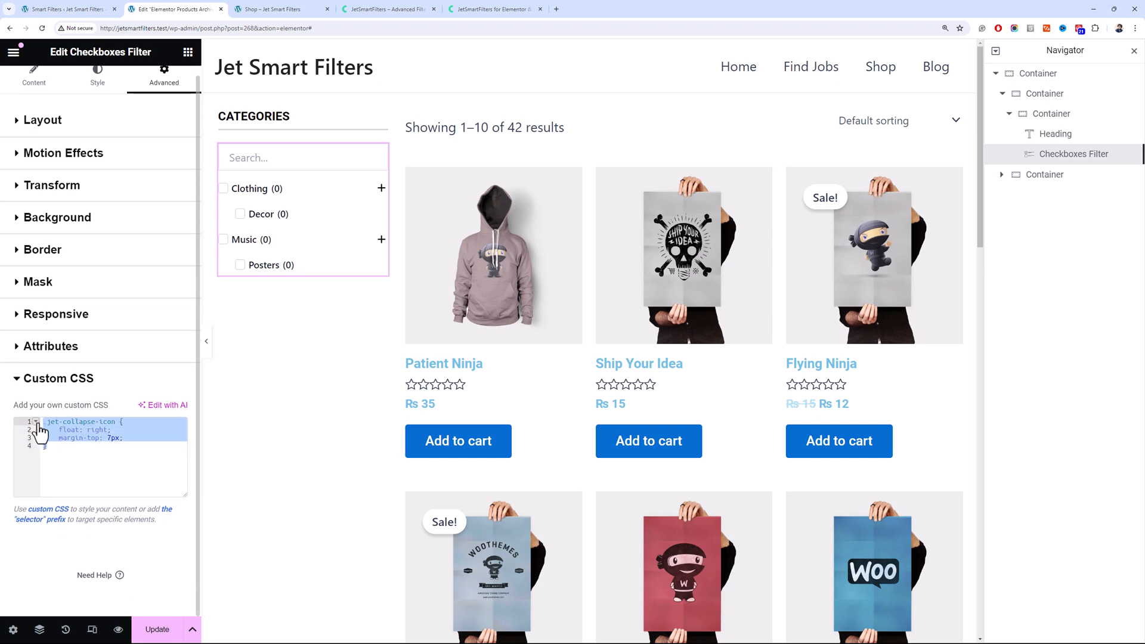
Delete the .jet-collapse-icon rule from the filter's custom CSS, update the template, and reload the Shop page
{"action": "key", "text": "BackSpace"}
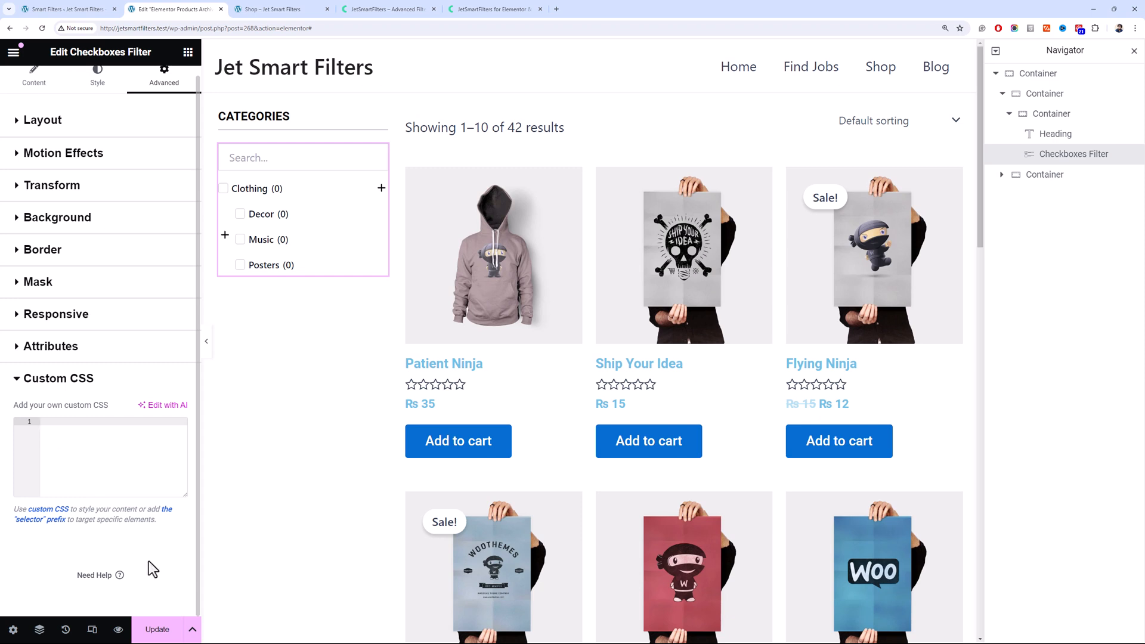
{"action": "left_click", "coordinate": [158, 628]}
{"action": "left_click", "coordinate": [276, 10]}
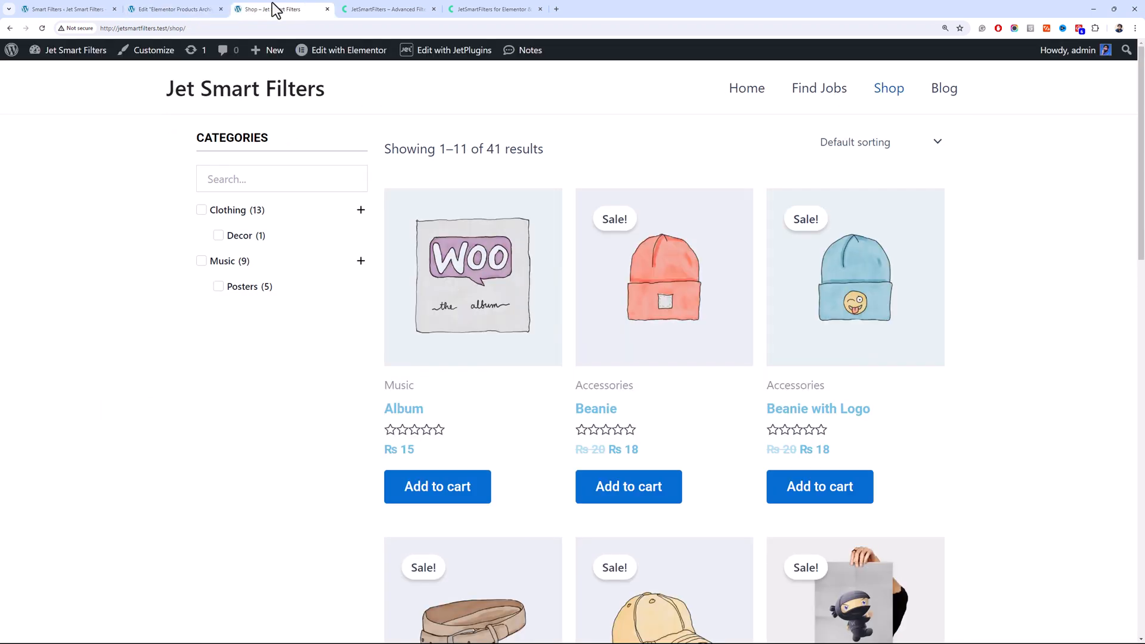
{"action": "key", "text": "F5"}
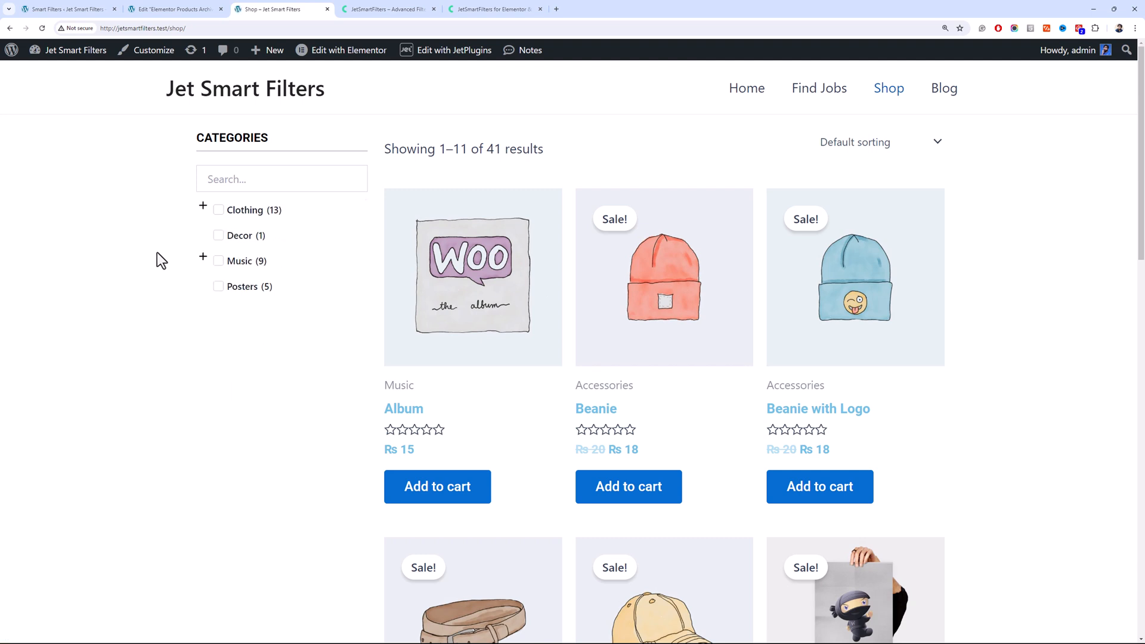
Write a .jet-checkboxes-list__row rule in the filter's custom CSS with display: flex, trying flex-direction: row-reverse, and update the template
{"action": "left_click", "coordinate": [199, 9]}
{"action": "key", "text": "ctrl+v"}
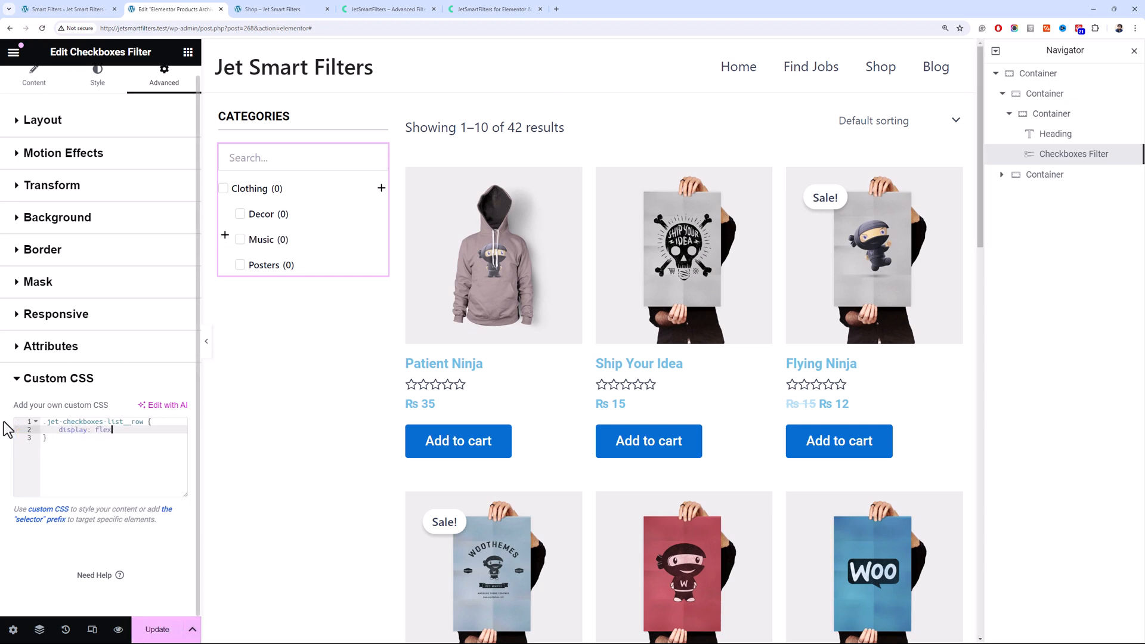
{"action": "type", "text": ";"}
{"action": "key", "text": "Return"}
{"action": "type", "text": "flex"}
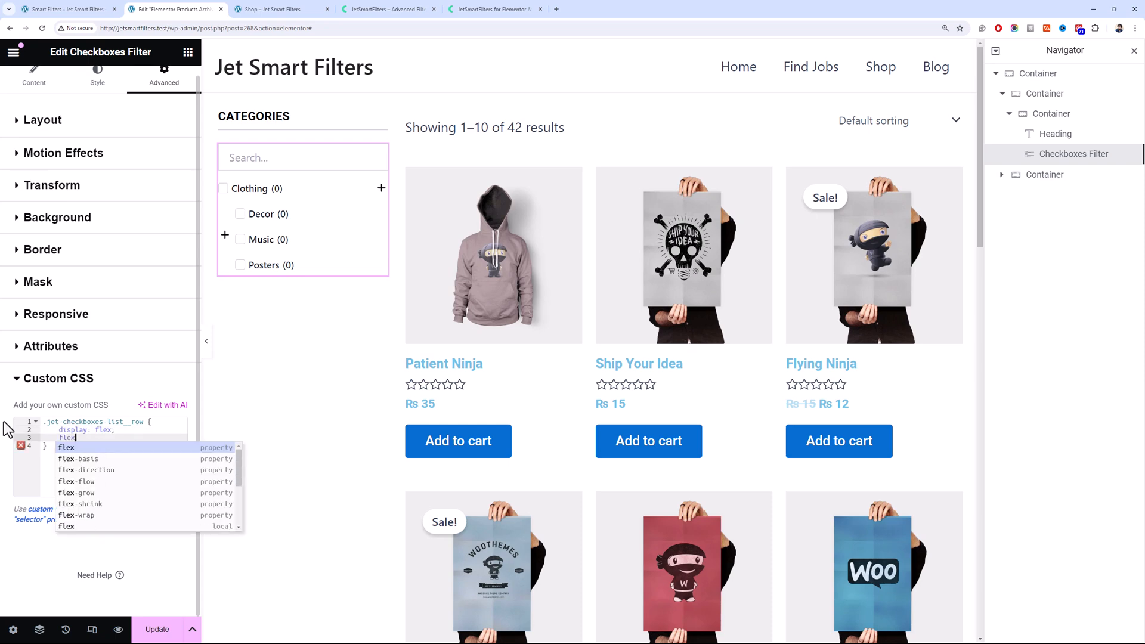
{"action": "type", "text": "-direction: row-revers"}
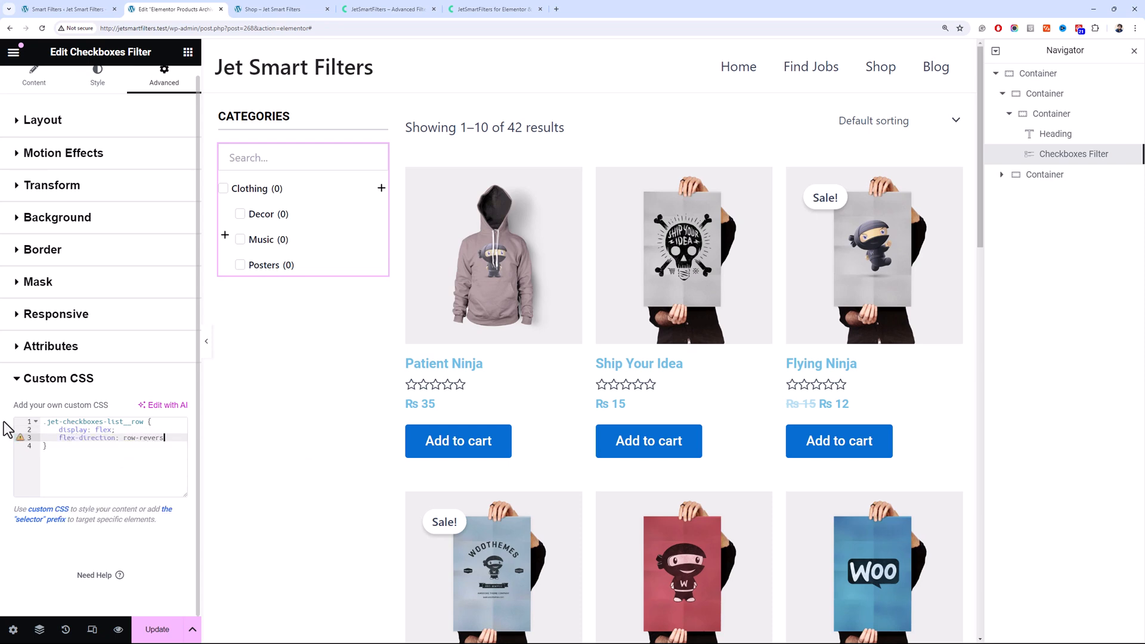
{"action": "left_click", "coordinate": [154, 627]}
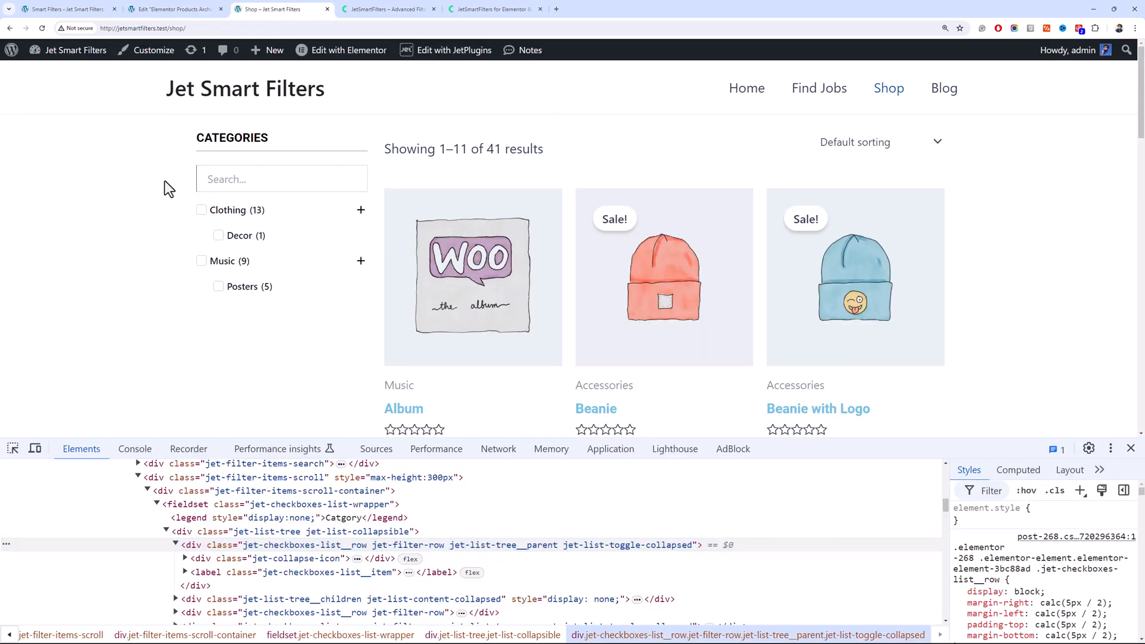
{"action": "key", "text": "F5"}
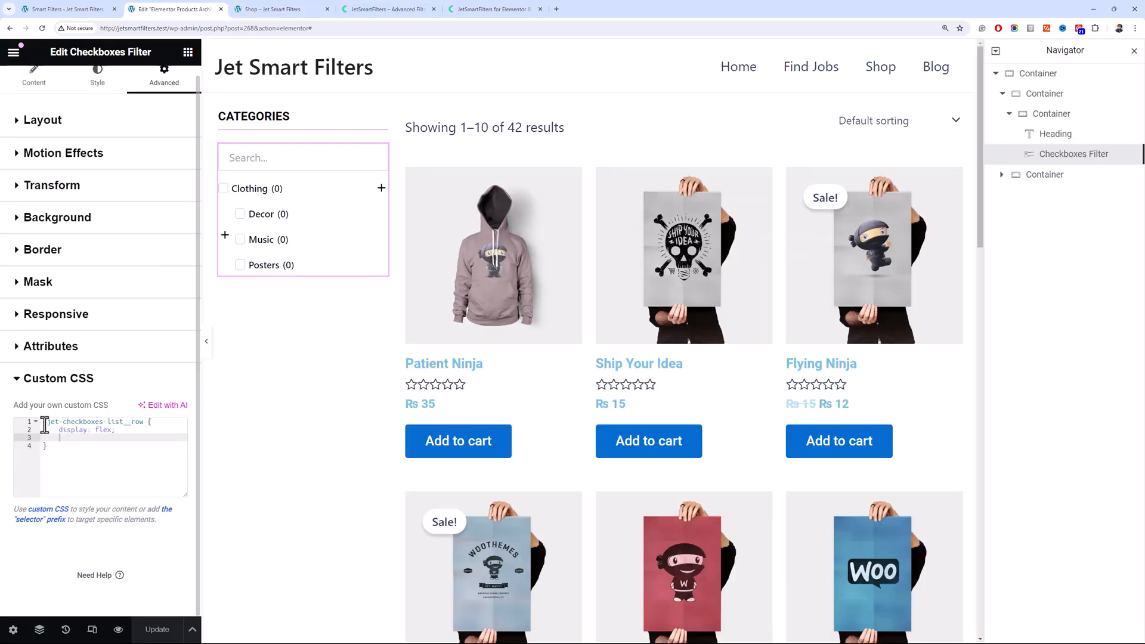
Prefix the row rule with selector, change its display to flex !important, update the template, and reload the Shop page
{"action": "type", "text": "lex !im"}
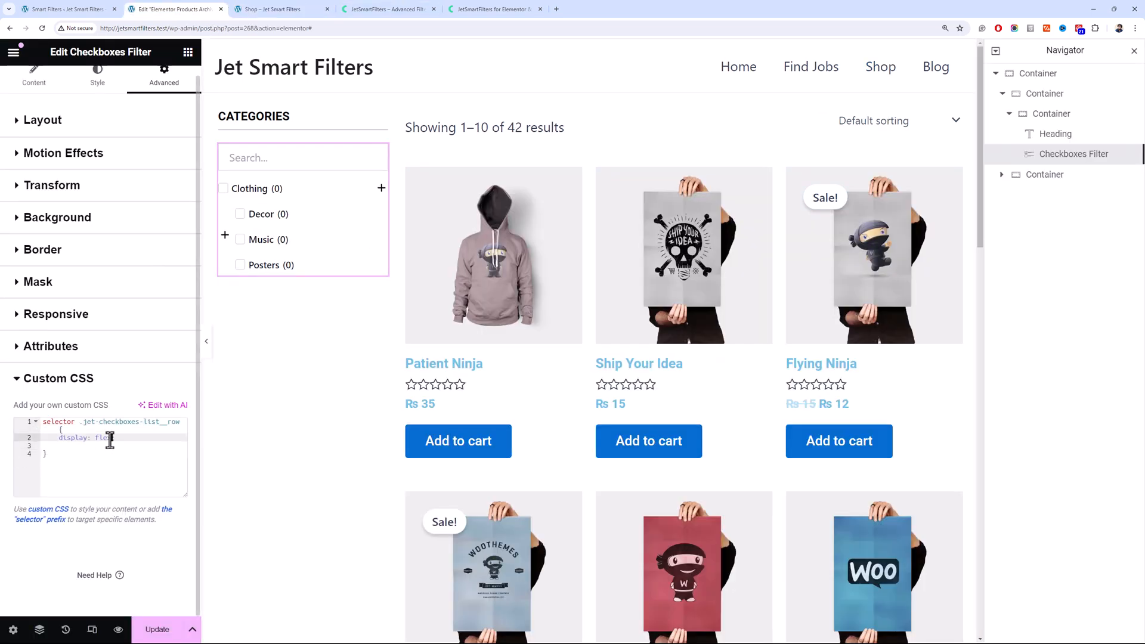
{"action": "type", "text": "portant;"}
{"action": "left_click", "coordinate": [163, 627]}
{"action": "left_click", "coordinate": [281, 10]}
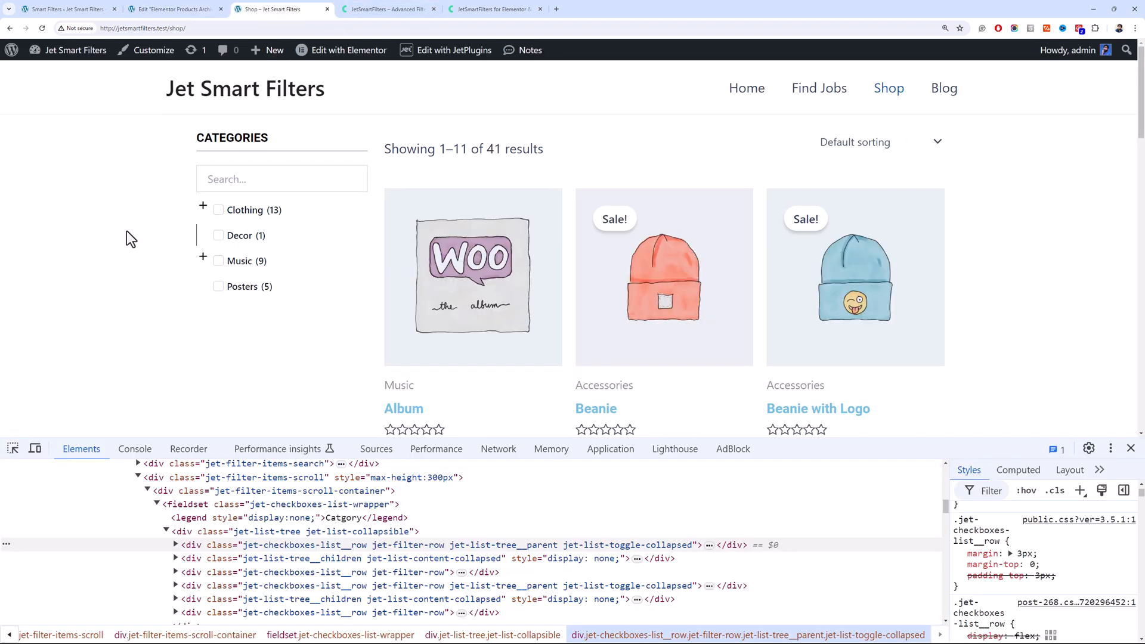
{"action": "key", "text": "F5"}
Test flex-direction: row-reverse and justify-content: space-between on the category row in the browser inspector, and copy both declarations
{"action": "left_click", "coordinate": [1107, 598]}
{"action": "left_click", "coordinate": [1035, 476]}
{"action": "left_click", "coordinate": [1035, 476]}
{"action": "left_click", "coordinate": [998, 477]}
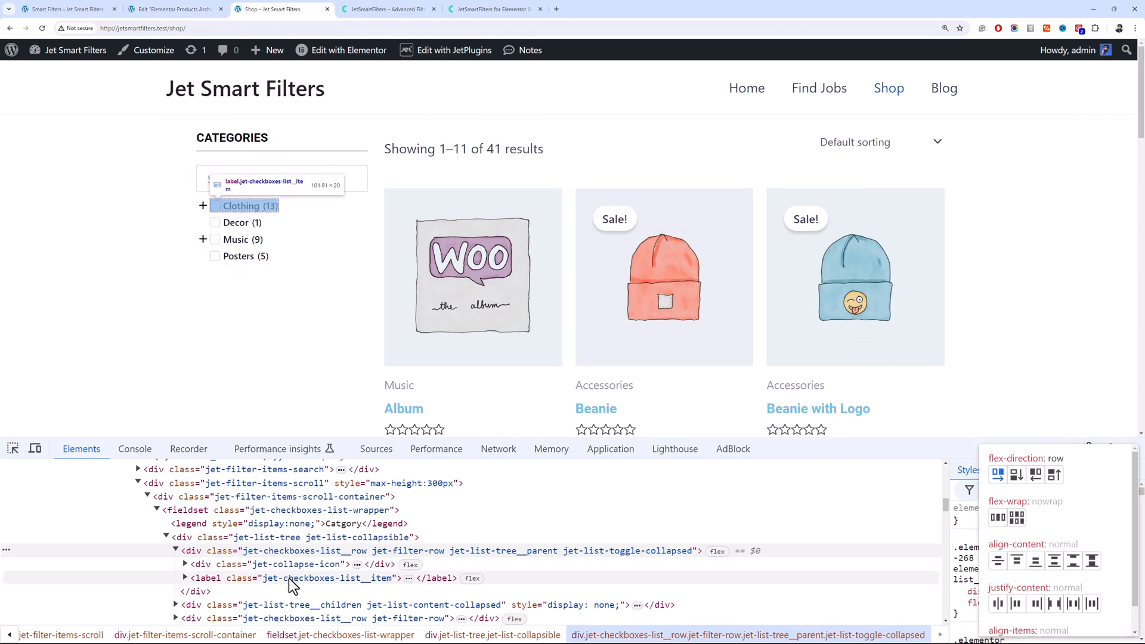
{"action": "left_click", "coordinate": [967, 524]}
{"action": "left_click", "coordinate": [1107, 597]}
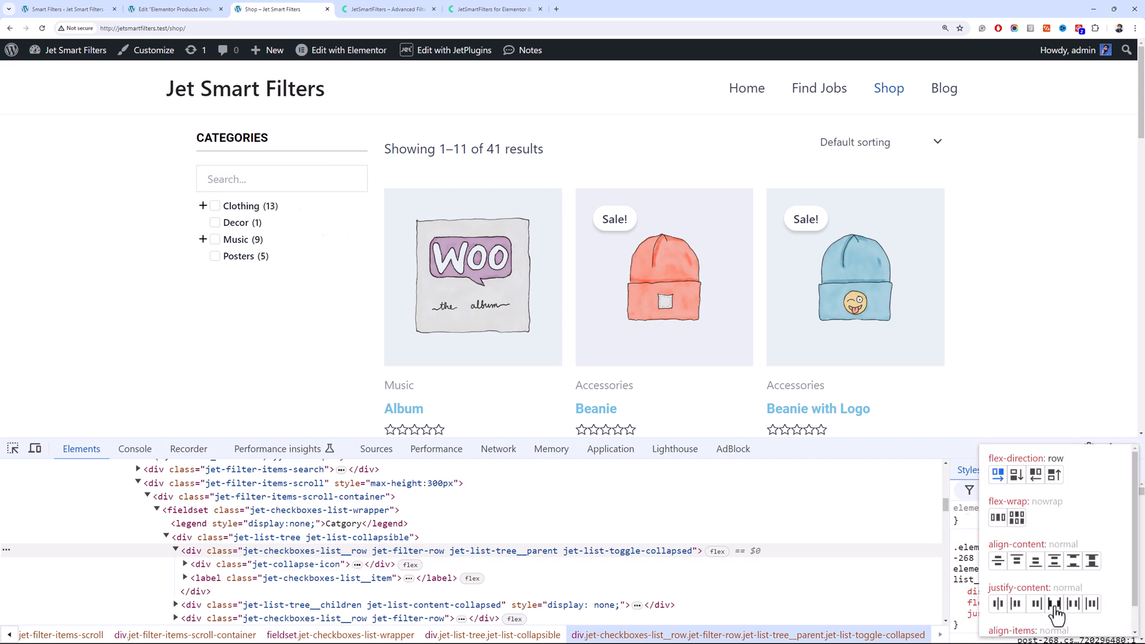
{"action": "left_click", "coordinate": [1055, 606]}
{"action": "left_click", "coordinate": [967, 537]}
{"action": "left_click", "coordinate": [1107, 592]}
{"action": "left_click", "coordinate": [1036, 476]}
{"action": "left_click", "coordinate": [974, 589]}
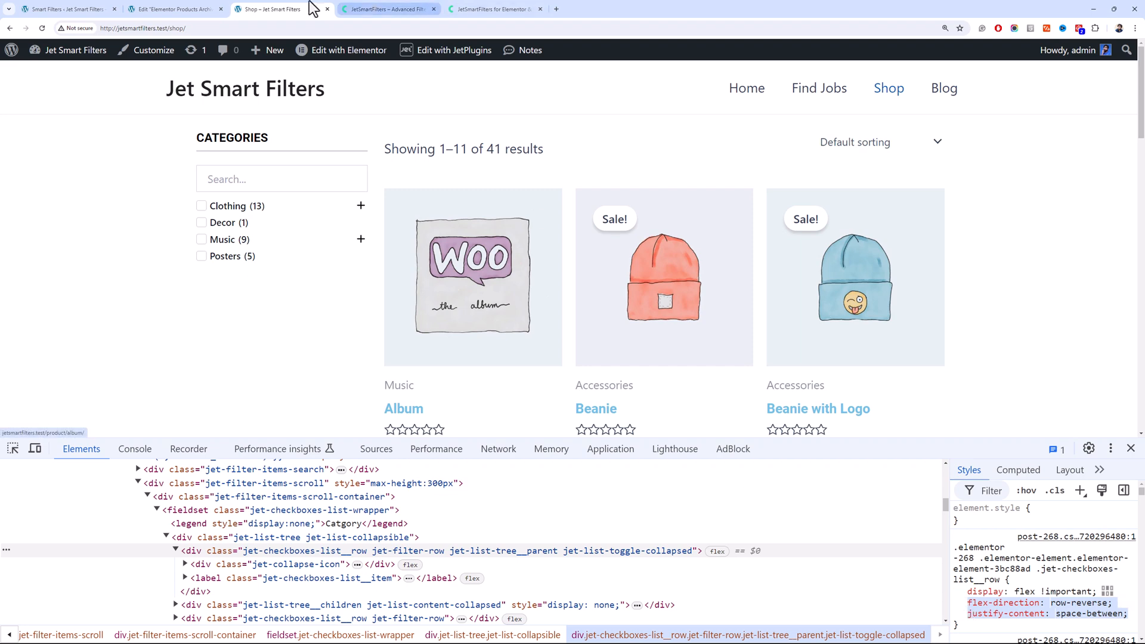
Paste flex-direction: row-reverse and justify-content: space-between into the filter's custom CSS row rule and update the template
{"action": "left_click", "coordinate": [173, 9]}
{"action": "type", "text": "flex-direction: row-reverse; justify-content: space-between;"}
{"action": "key", "text": "Return"}
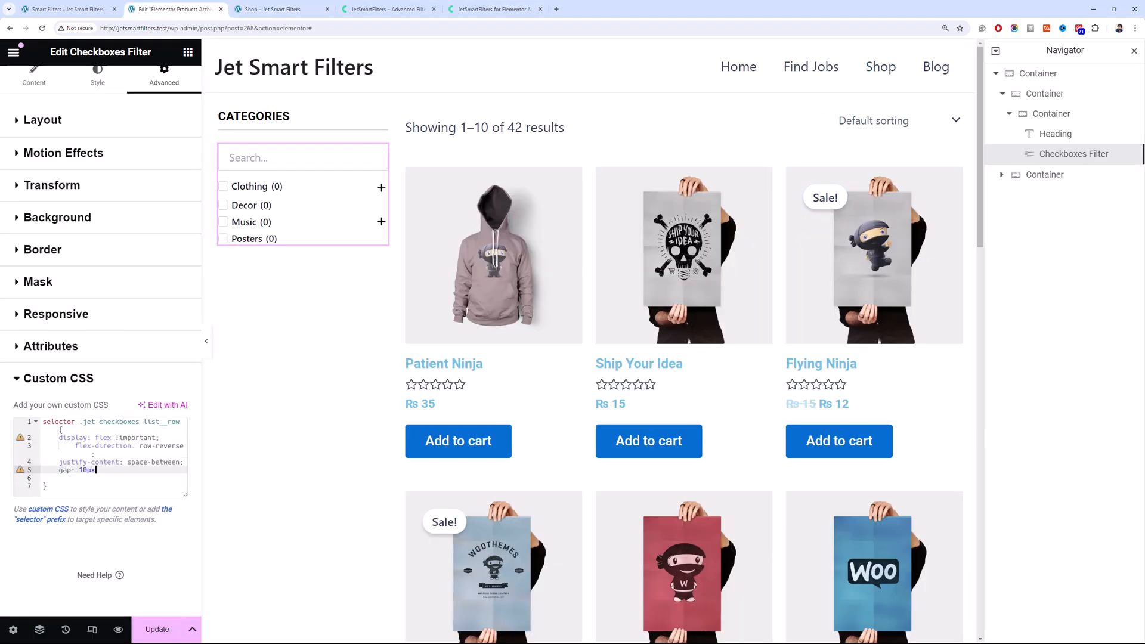
{"action": "key", "text": "BackSpace"}
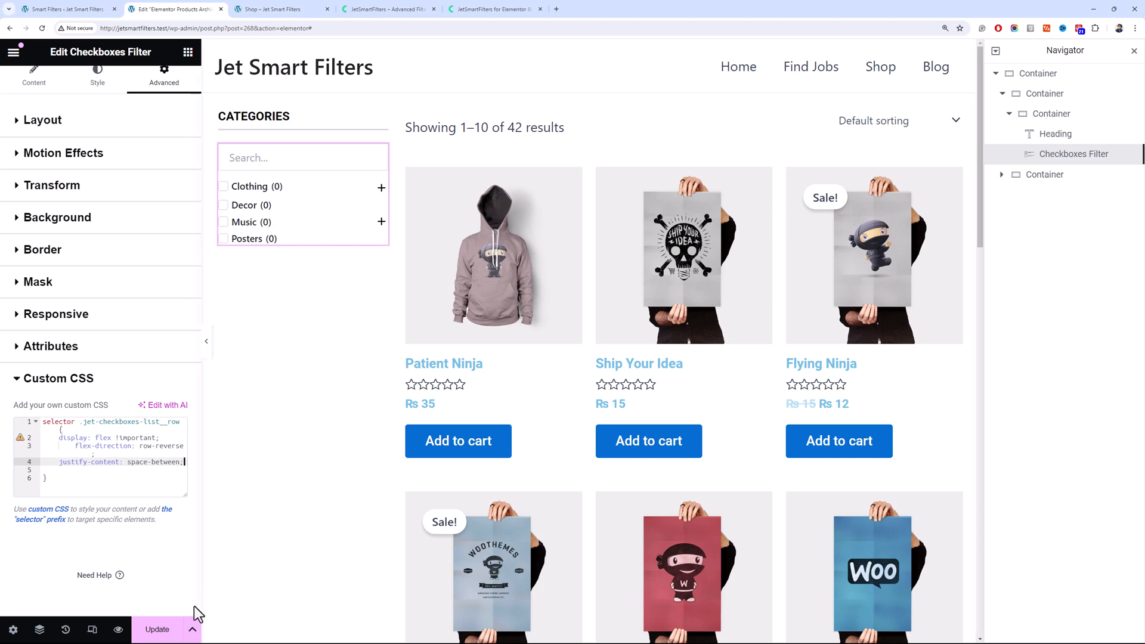
{"action": "left_click", "coordinate": [172, 629]}
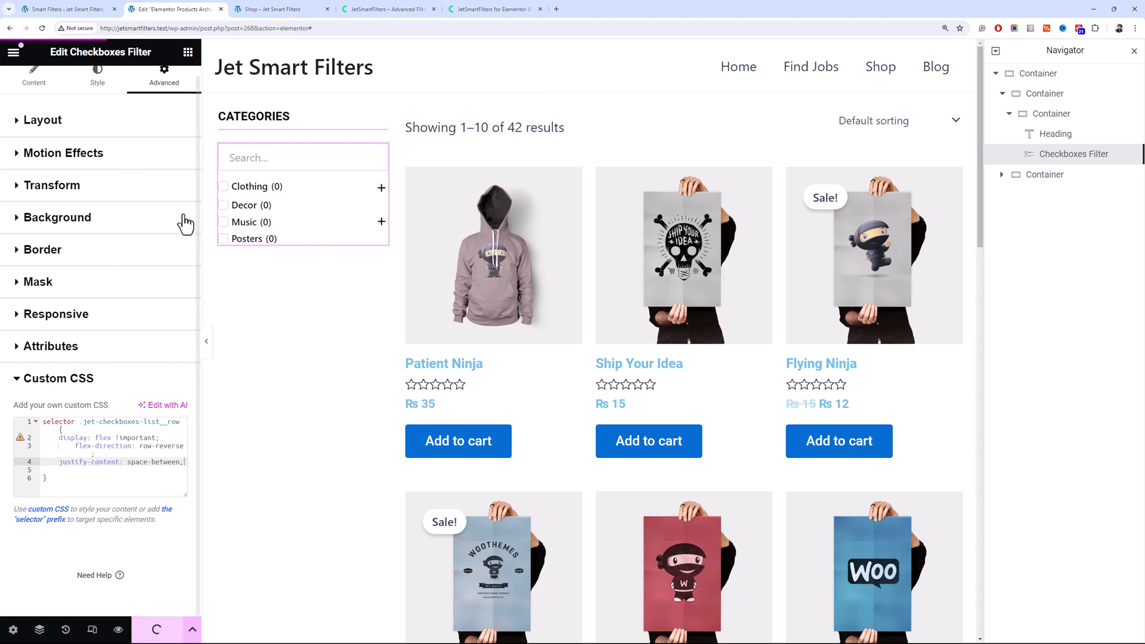
{"action": "left_click", "coordinate": [97, 78]}
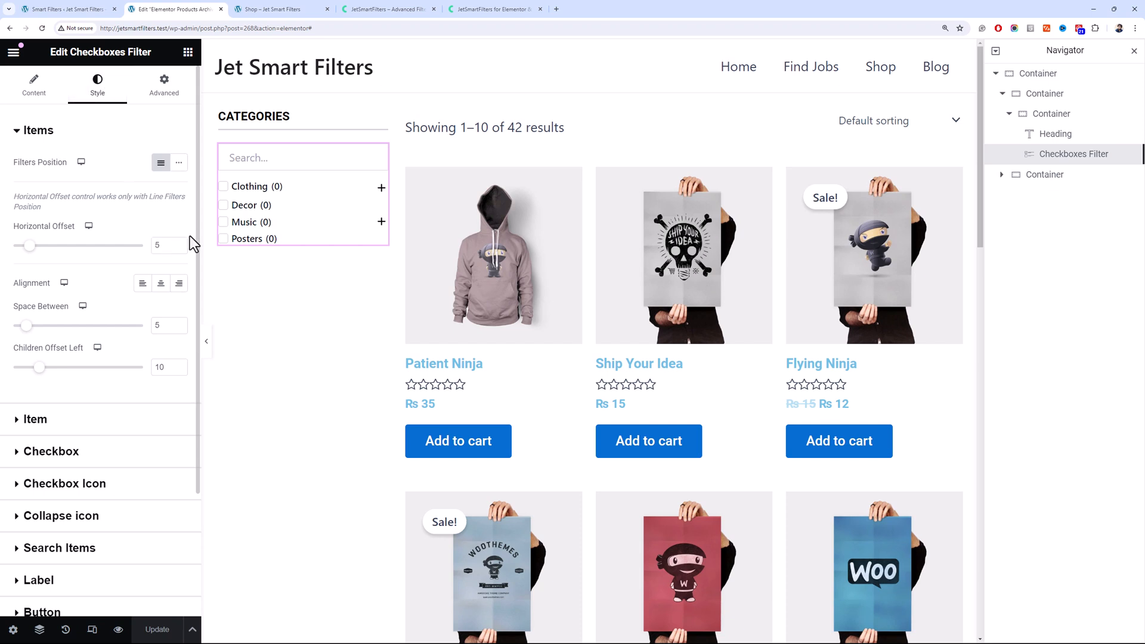
{"action": "left_click", "coordinate": [164, 85]}
{"action": "scroll", "coordinate": [158, 418], "scroll_direction": "down", "scroll_amount": 5}
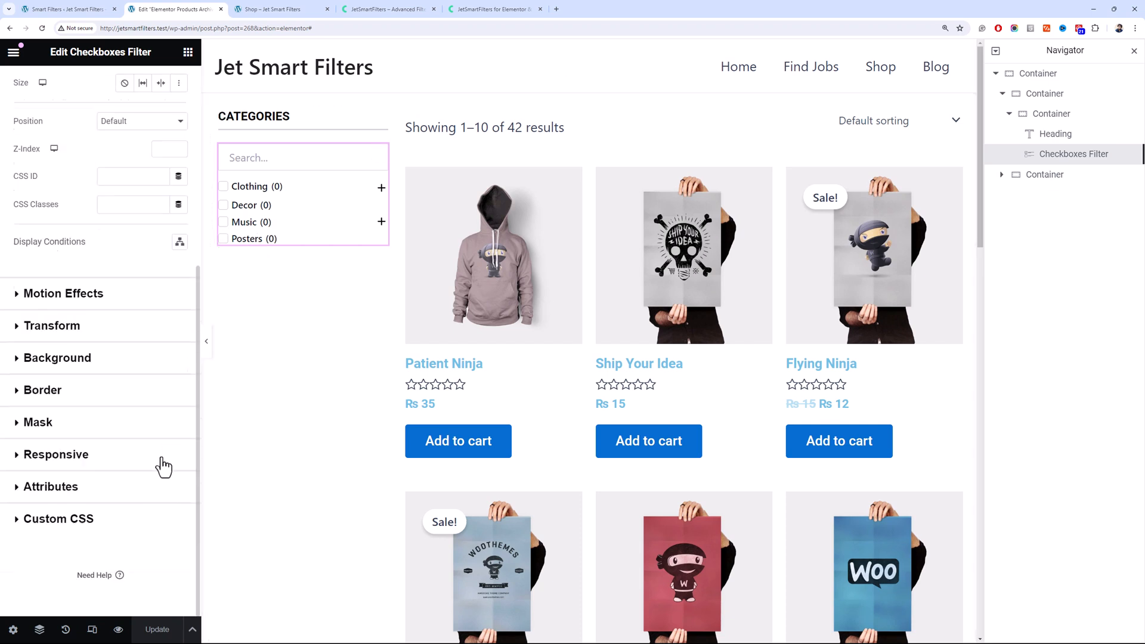
{"action": "left_click", "coordinate": [141, 533]}
{"action": "left_click", "coordinate": [133, 493]}
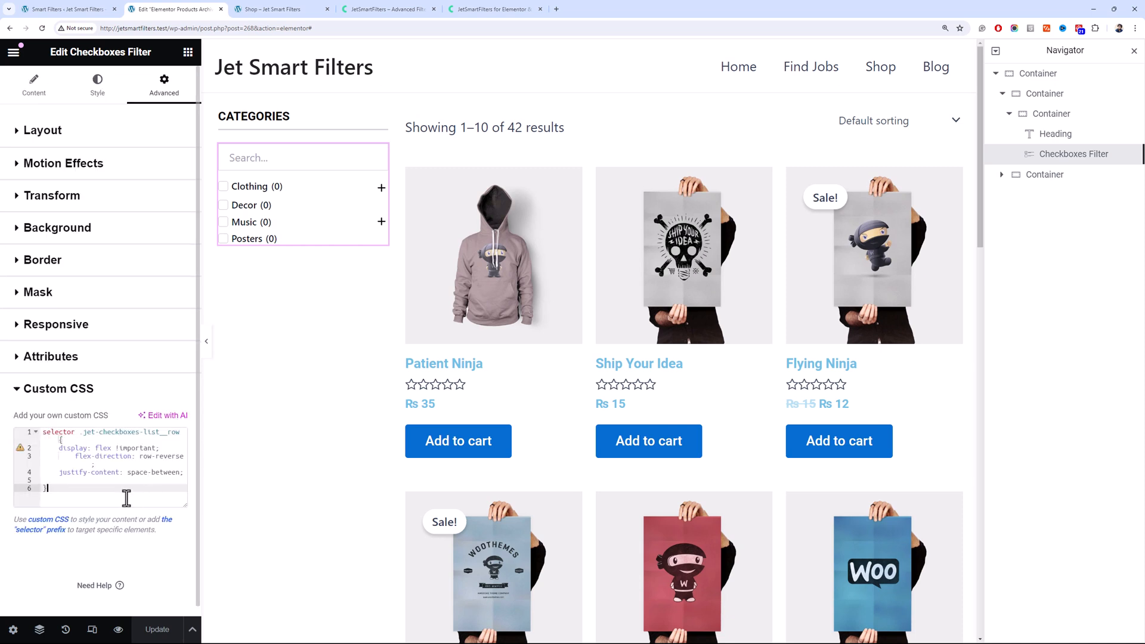
{"action": "left_click", "coordinate": [124, 482]}
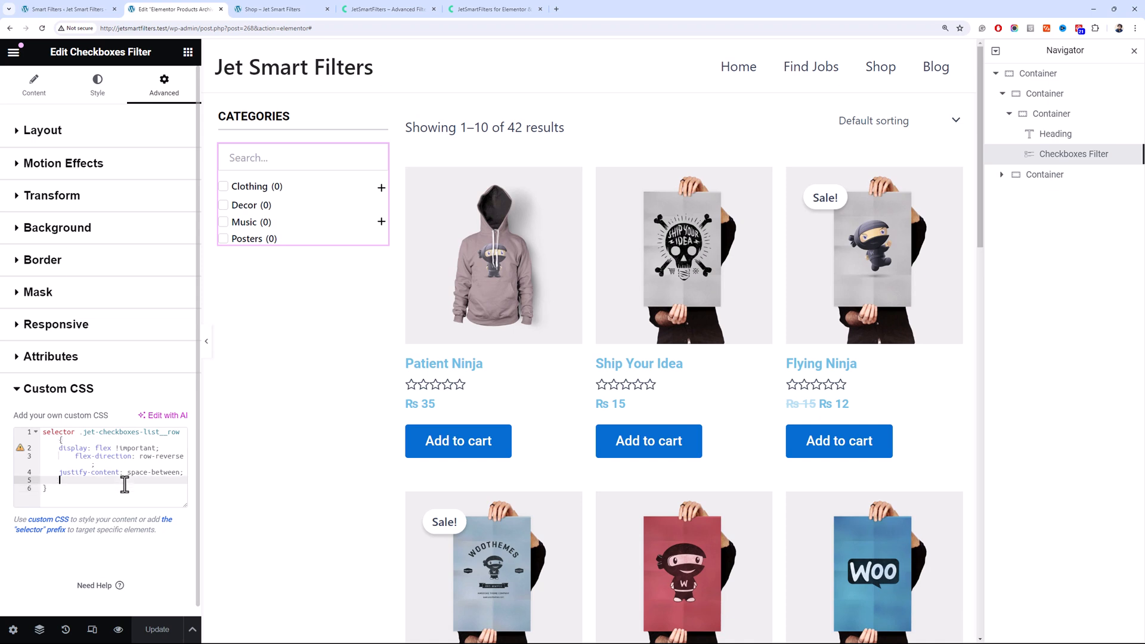
Set the Space Between value of the Checkboxes Filter items to 10 and update the template
{"action": "left_click", "coordinate": [110, 90]}
{"action": "left_click", "coordinate": [179, 324]}
{"action": "left_click", "coordinate": [179, 323]}
{"action": "left_click", "coordinate": [178, 323]}
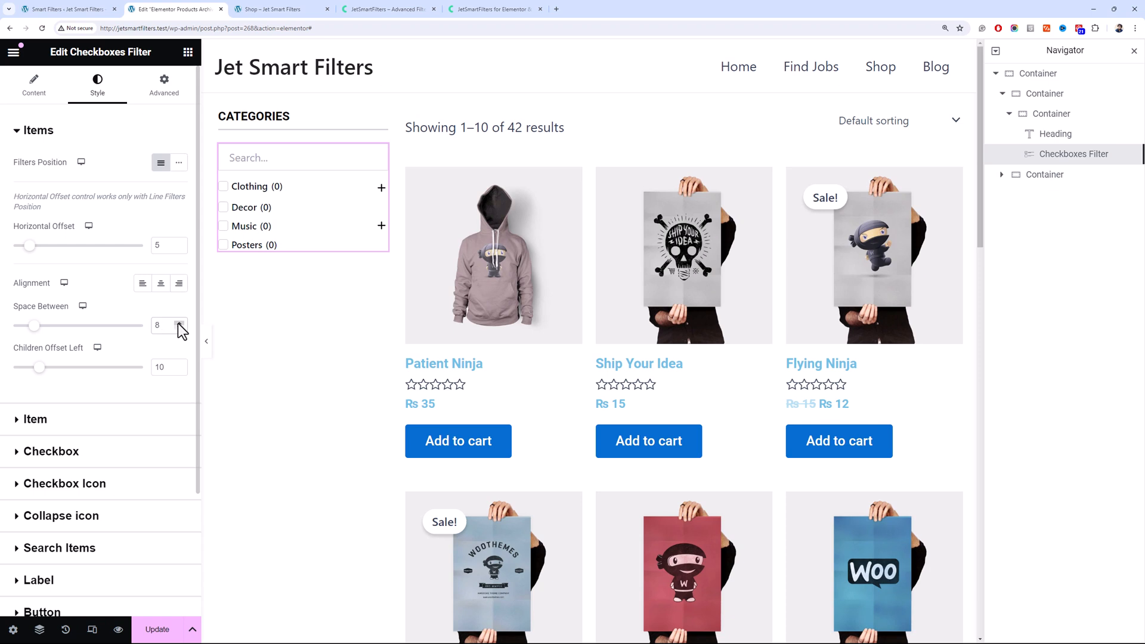
{"action": "left_click", "coordinate": [179, 323]}
{"action": "left_click", "coordinate": [179, 323]}
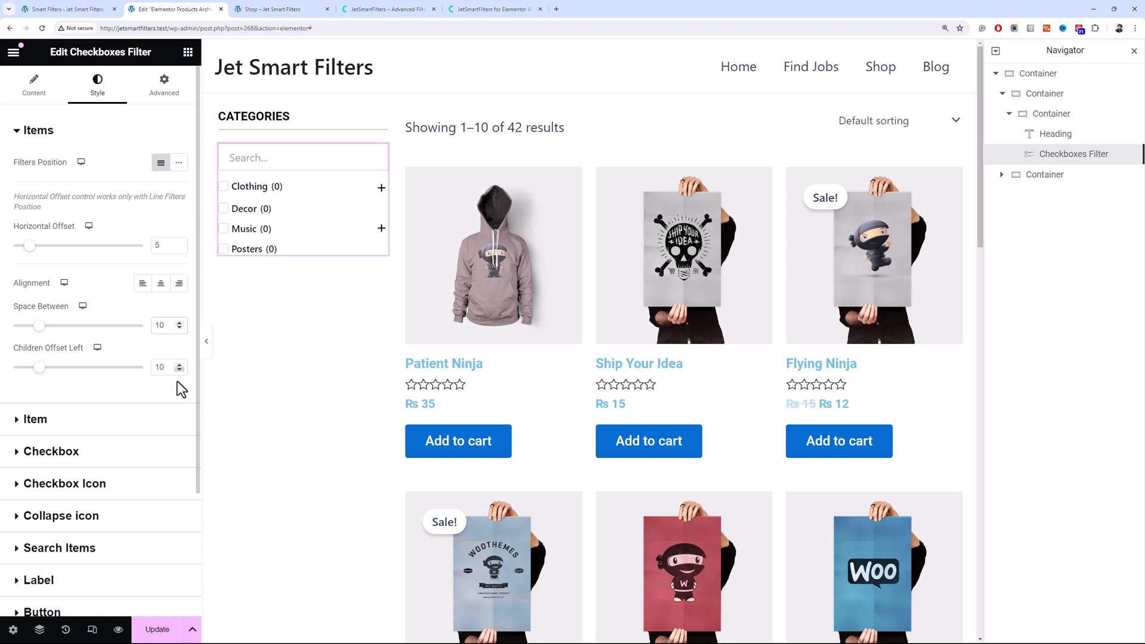
{"action": "left_click", "coordinate": [158, 629]}
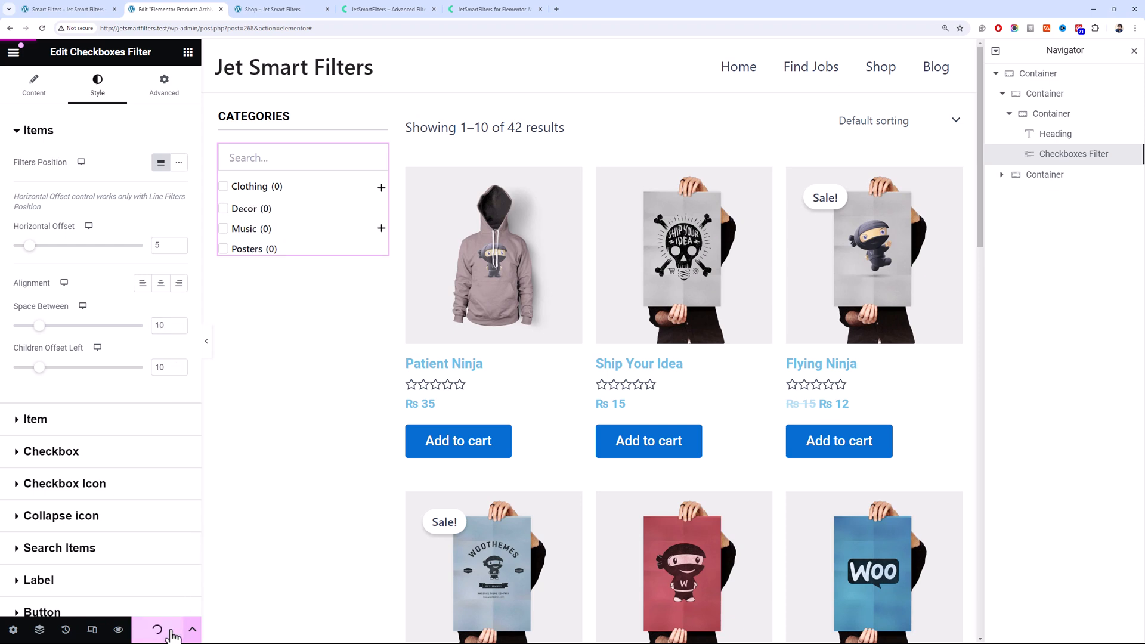
Reload the Shop page, close the inspector, and expand and collapse the Clothing and Music categories to check the layout
{"action": "left_click", "coordinate": [291, 8]}
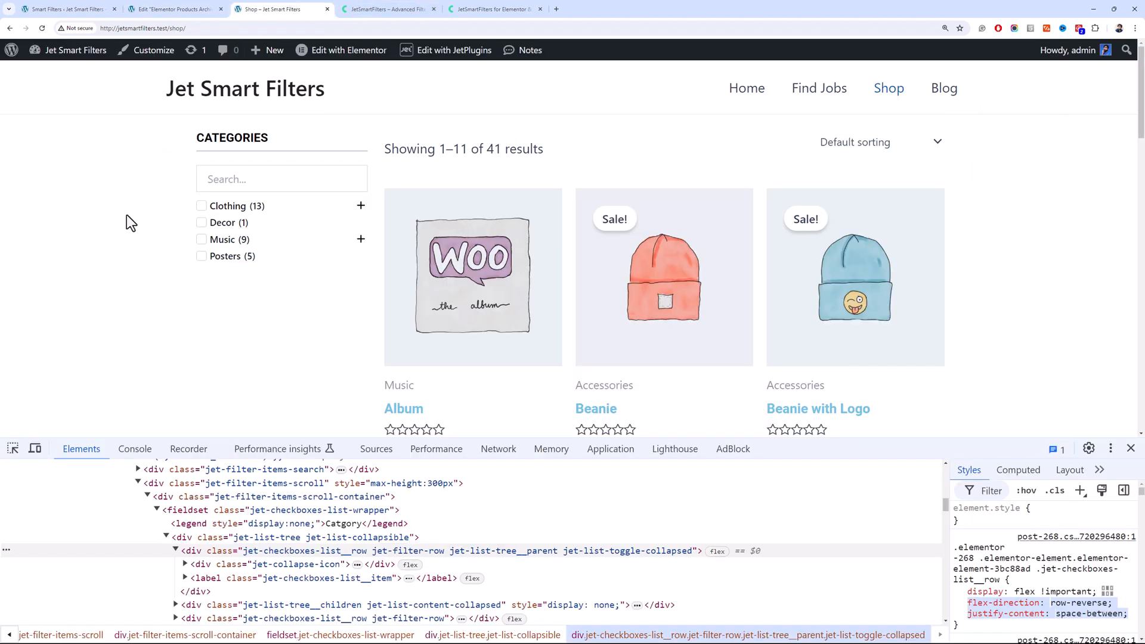
{"action": "key", "text": "F5"}
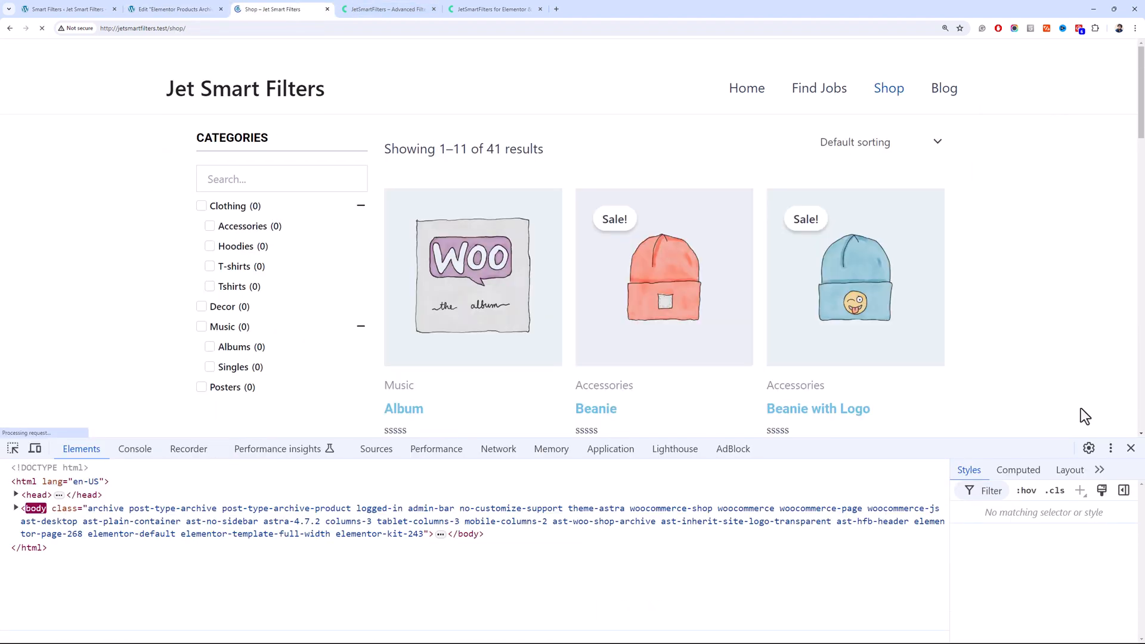
{"action": "left_click", "coordinate": [1131, 448]}
{"action": "left_click", "coordinate": [358, 211]}
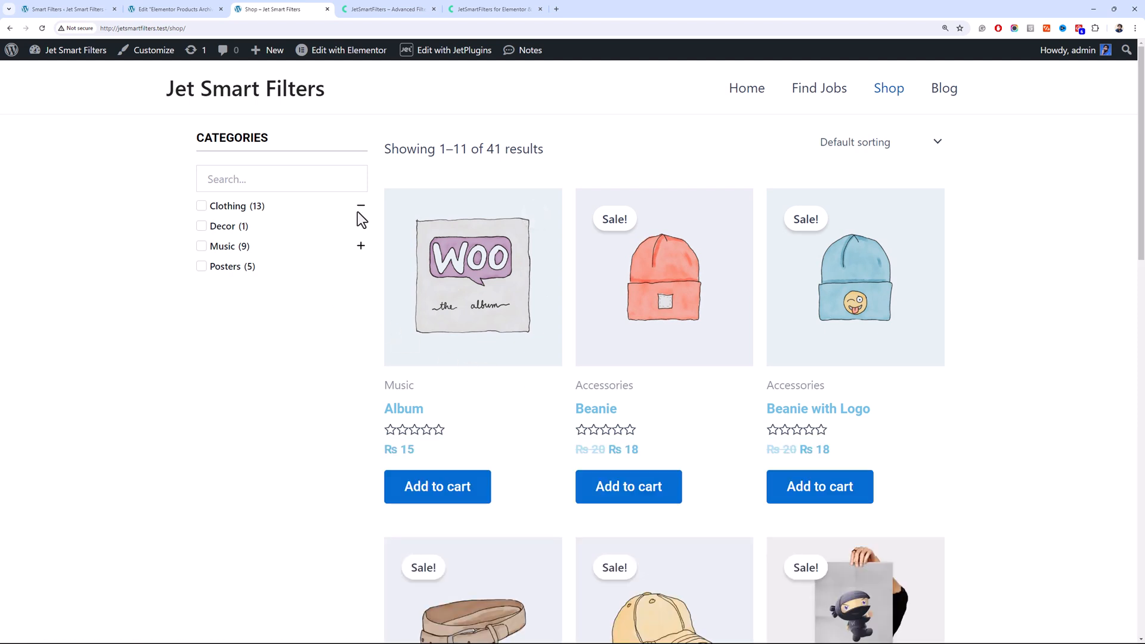
{"action": "left_click", "coordinate": [359, 211]}
{"action": "left_click", "coordinate": [362, 246]}
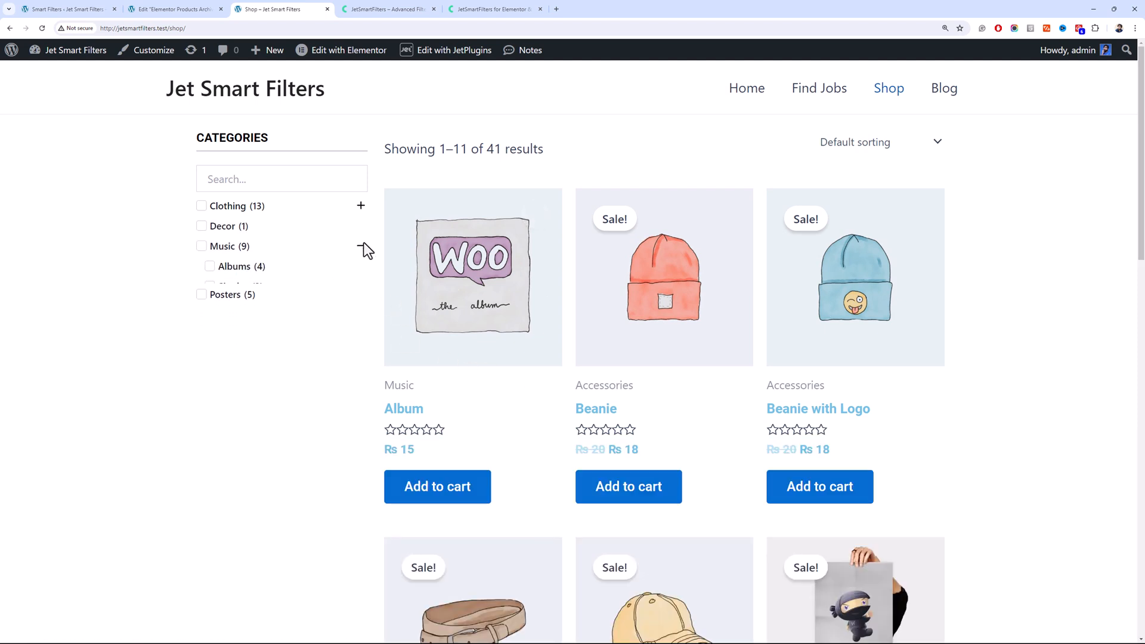
{"action": "left_click", "coordinate": [362, 246]}
{"action": "left_click", "coordinate": [290, 212]}
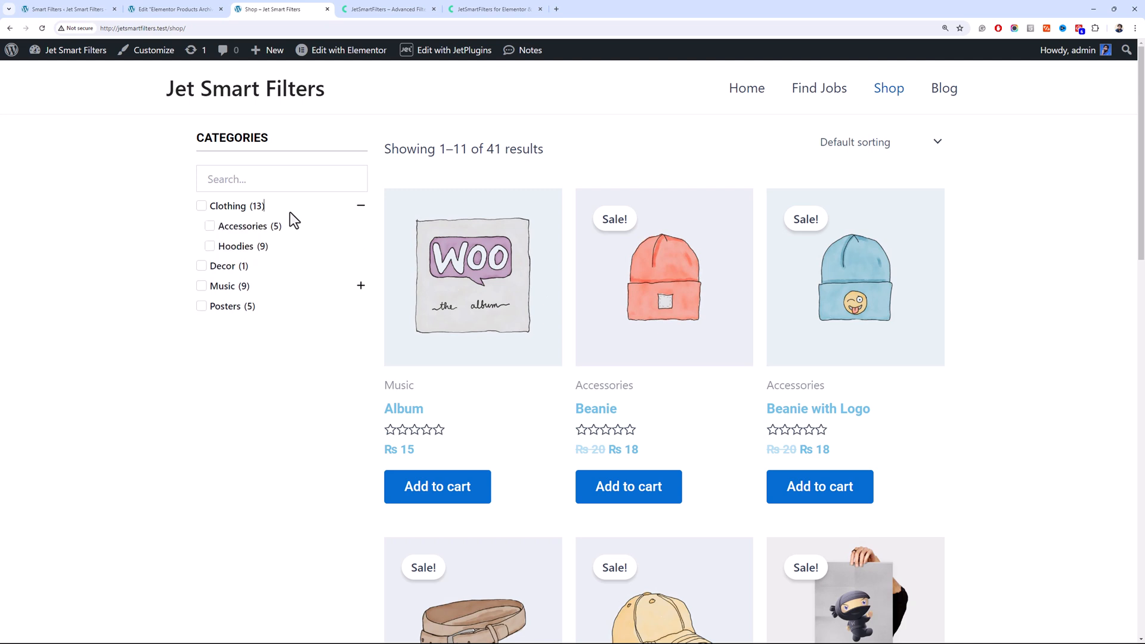
{"action": "left_click", "coordinate": [284, 206]}
{"action": "left_click", "coordinate": [284, 207]}
{"action": "left_click", "coordinate": [284, 206]}
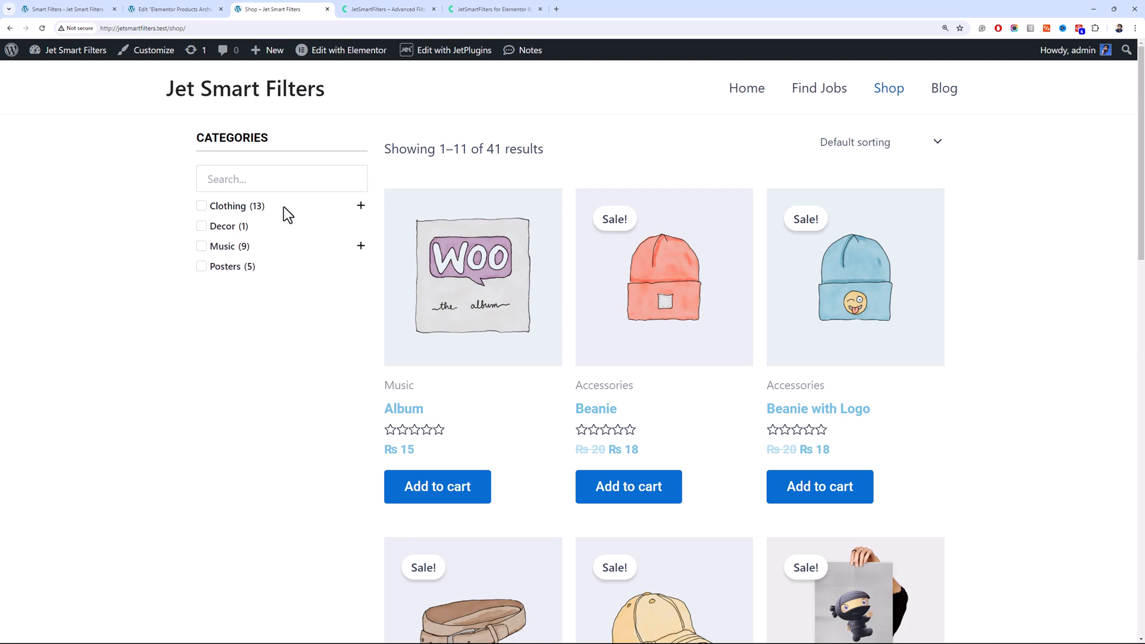
Test the category filter on the Shop page by filtering the products by Clothing, Decor, and Music in turn
{"action": "left_click", "coordinate": [202, 207]}
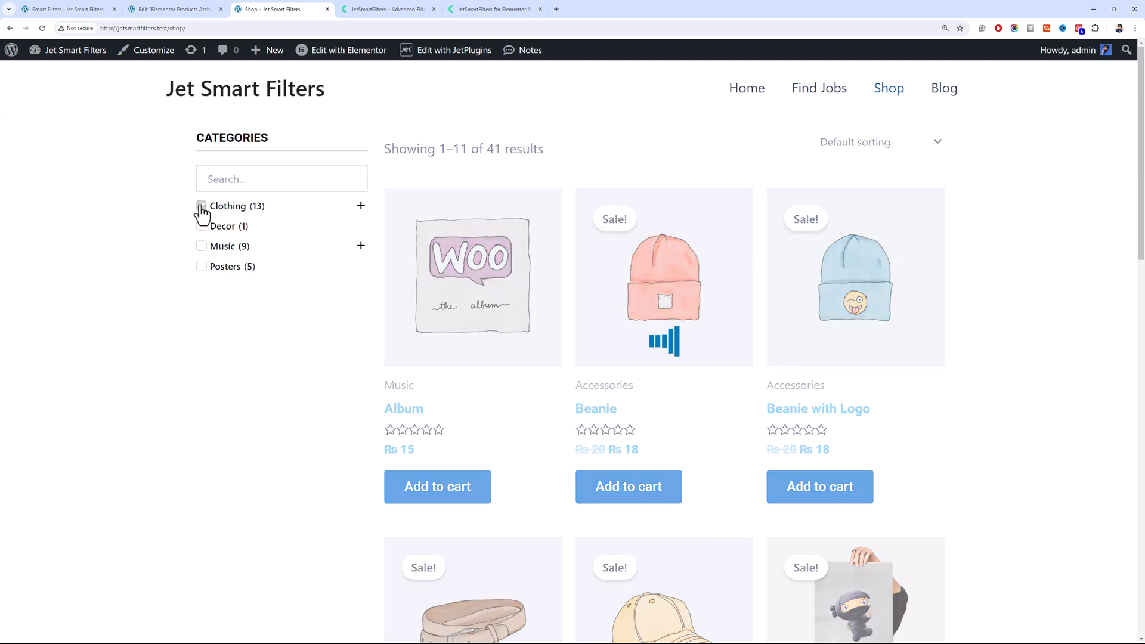
{"action": "mouse_move", "coordinate": [1141, 221]}
{"action": "left_mouse_down"}
{"action": "mouse_move", "coordinate": [1143, 369]}
{"action": "mouse_move", "coordinate": [1142, 230]}
{"action": "left_mouse_up"}
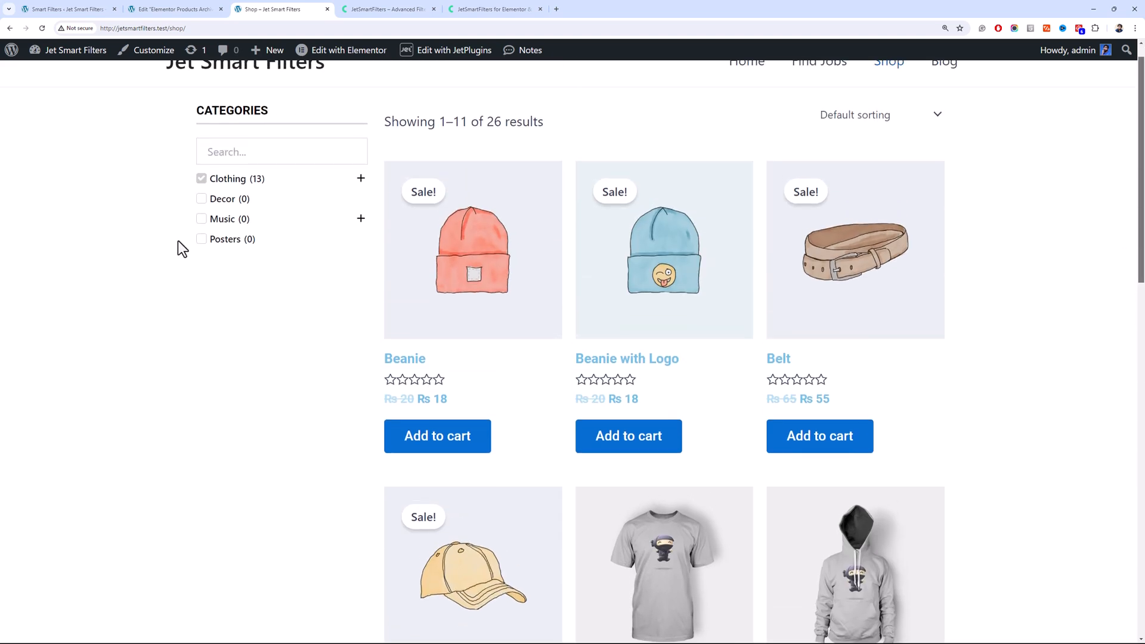
{"action": "left_click", "coordinate": [202, 181]}
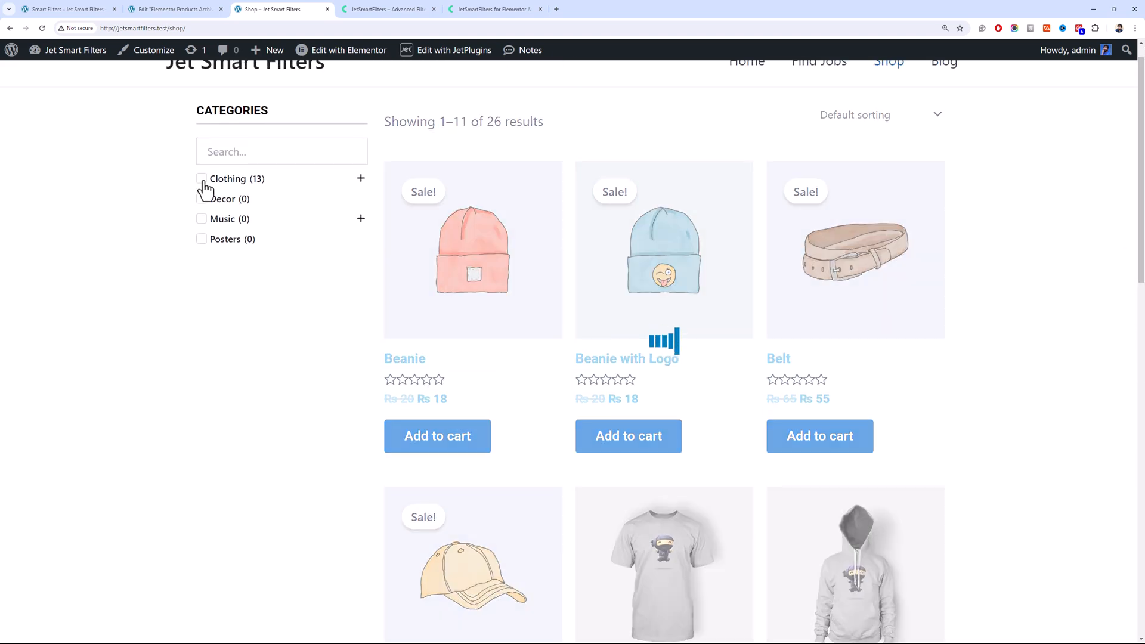
{"action": "left_click", "coordinate": [202, 201]}
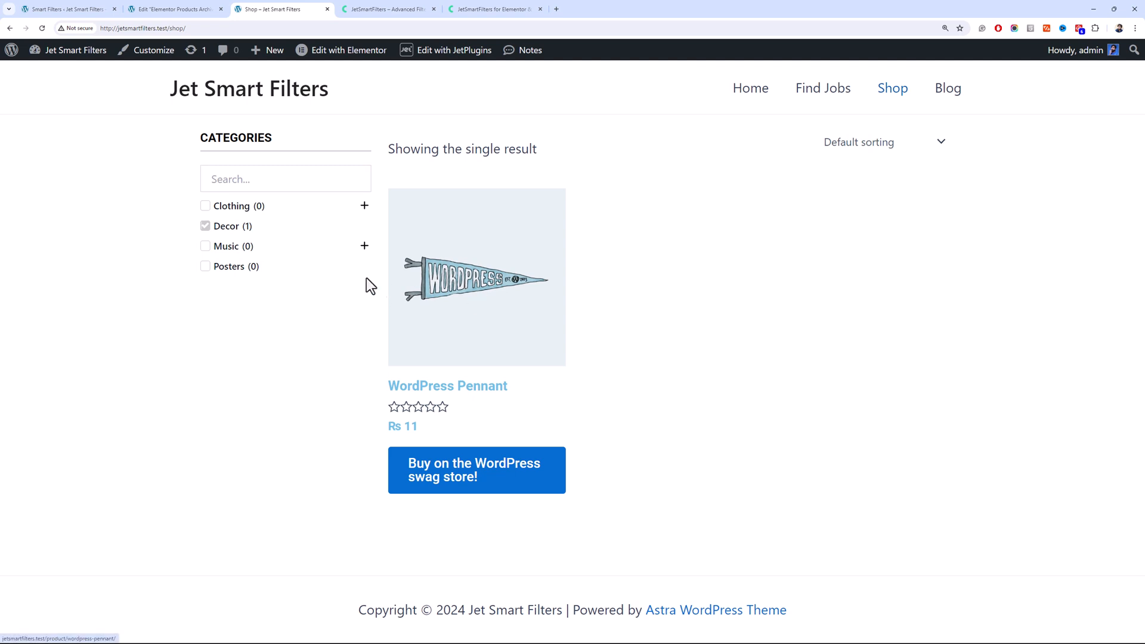
{"action": "left_click", "coordinate": [211, 231]}
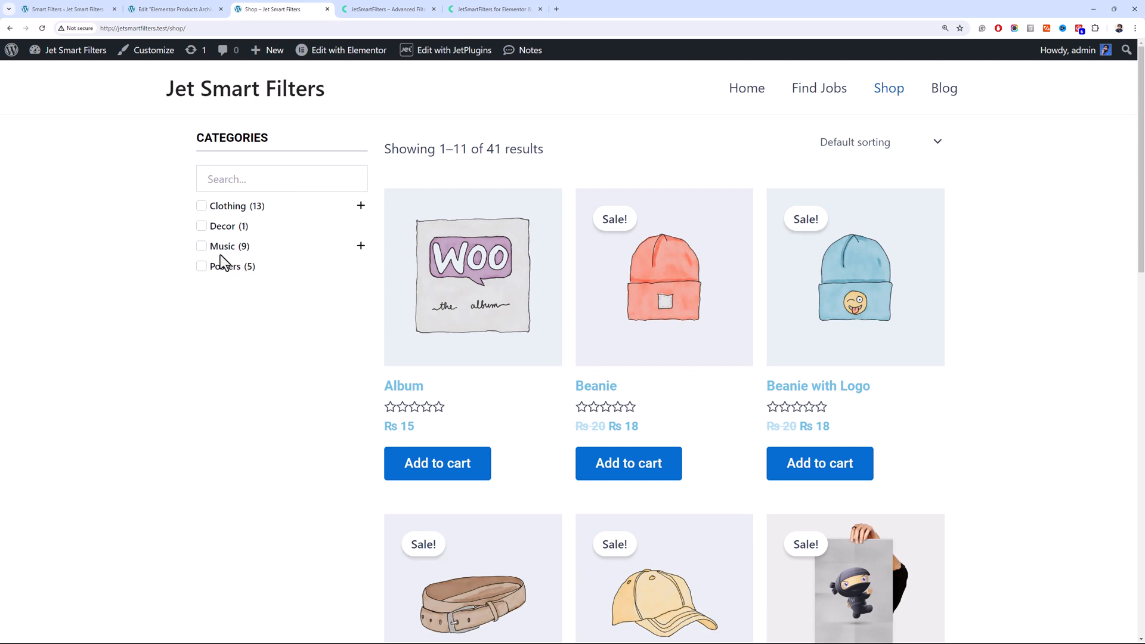
{"action": "left_click", "coordinate": [201, 247]}
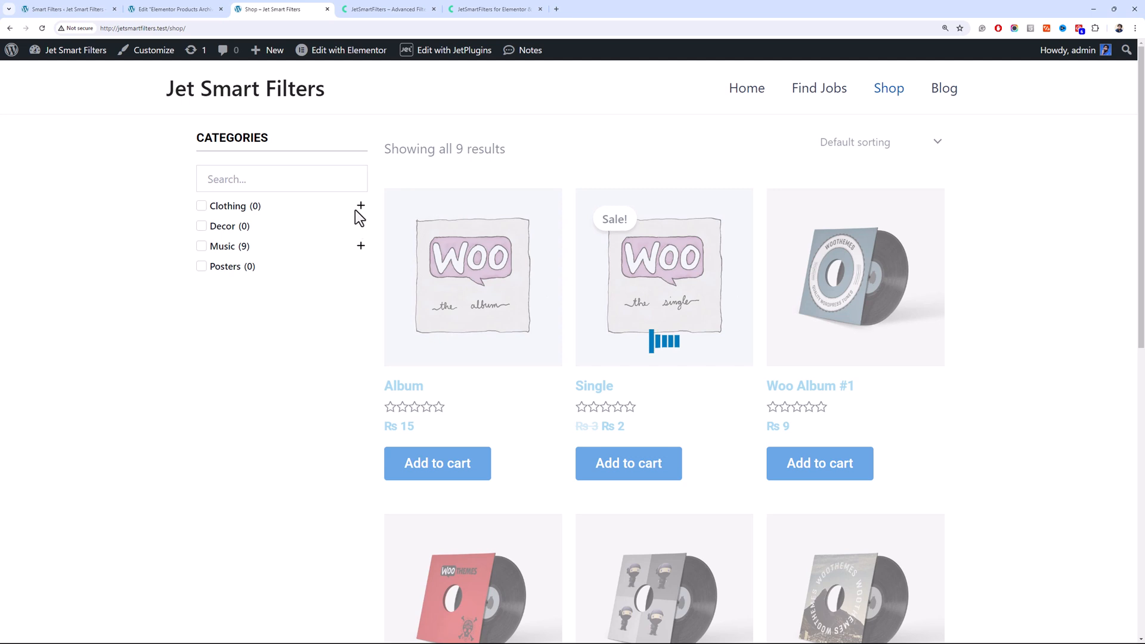
Expand the Clothing category on the Shop page and test filtering the products by its T-shirts and Tshirts subcategories
{"action": "left_click", "coordinate": [356, 210]}
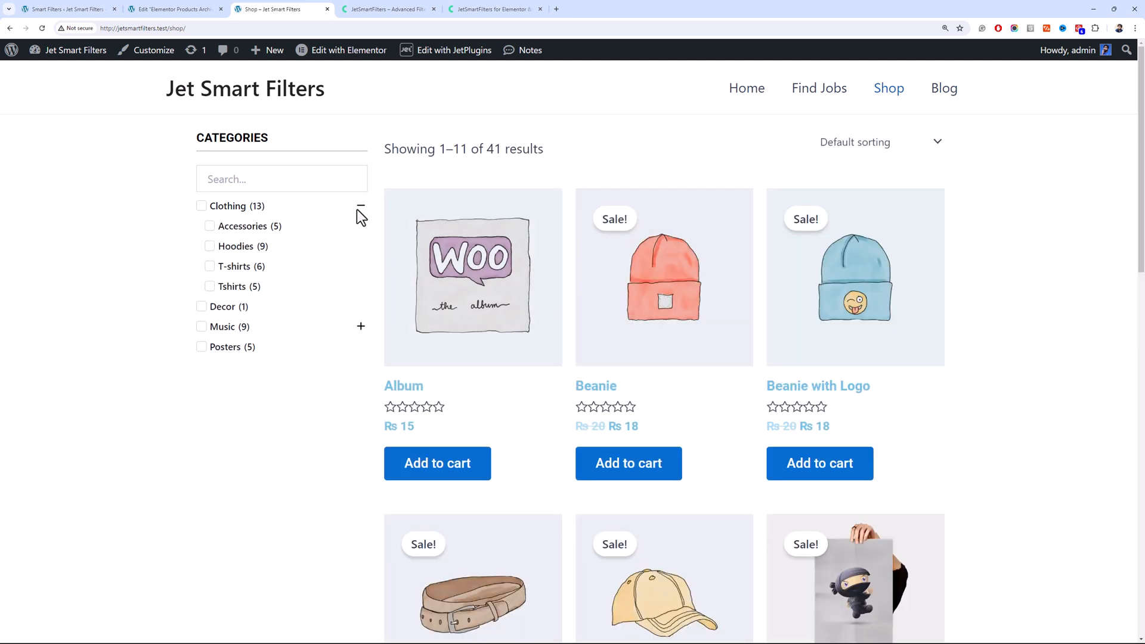
{"action": "left_click", "coordinate": [210, 269]}
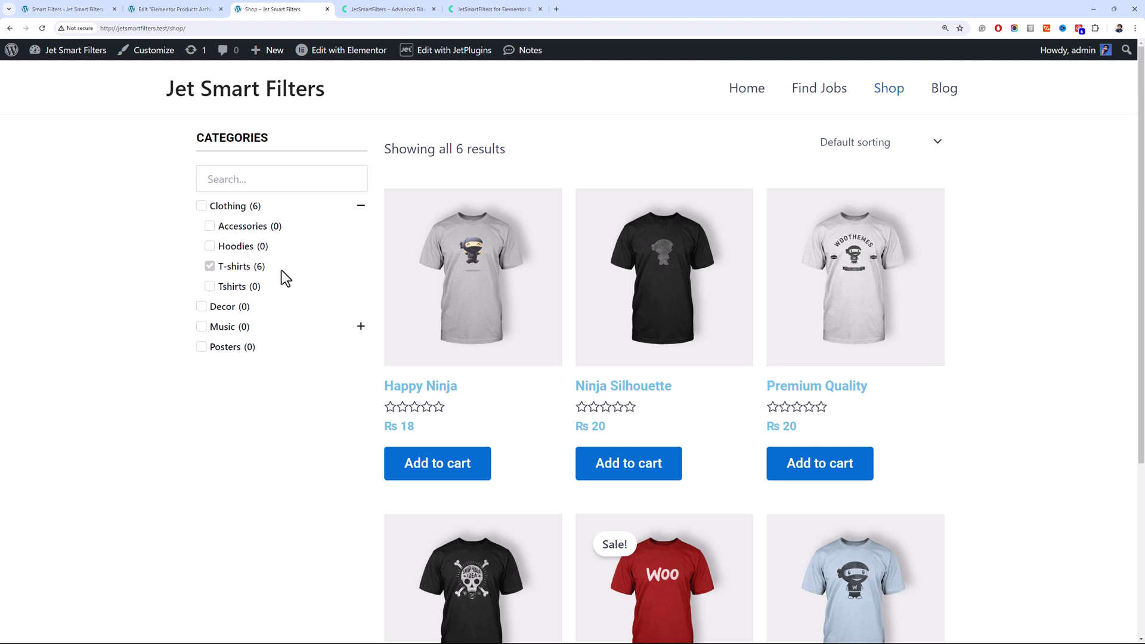
{"action": "left_click", "coordinate": [209, 286]}
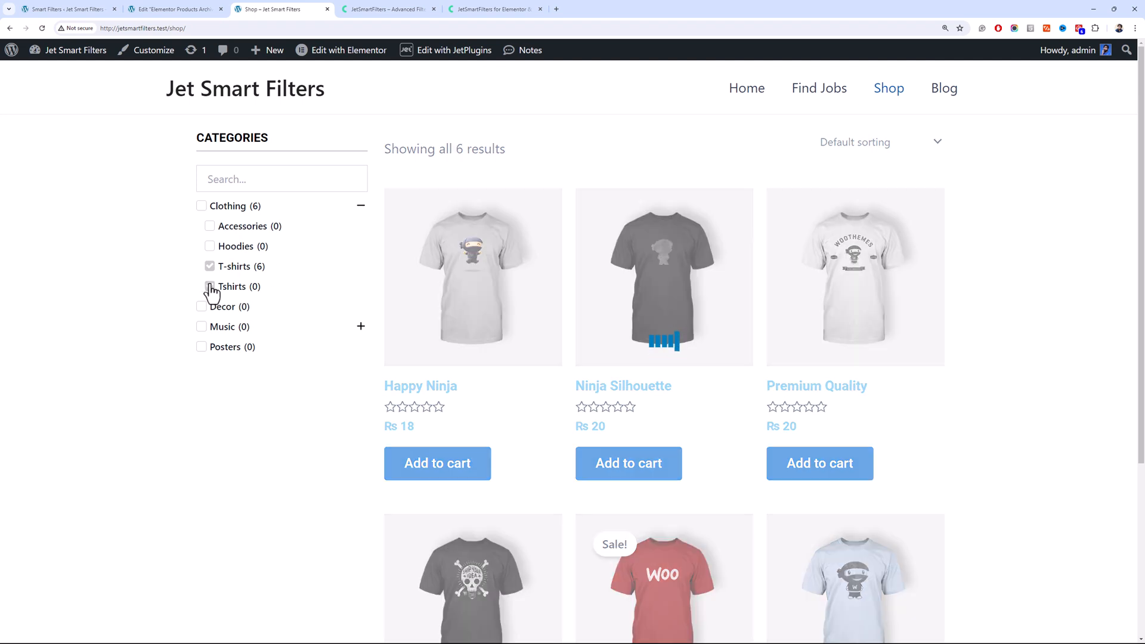
{"action": "left_click_drag", "start_coordinate": [1142, 222], "coordinate": [1143, 124]}
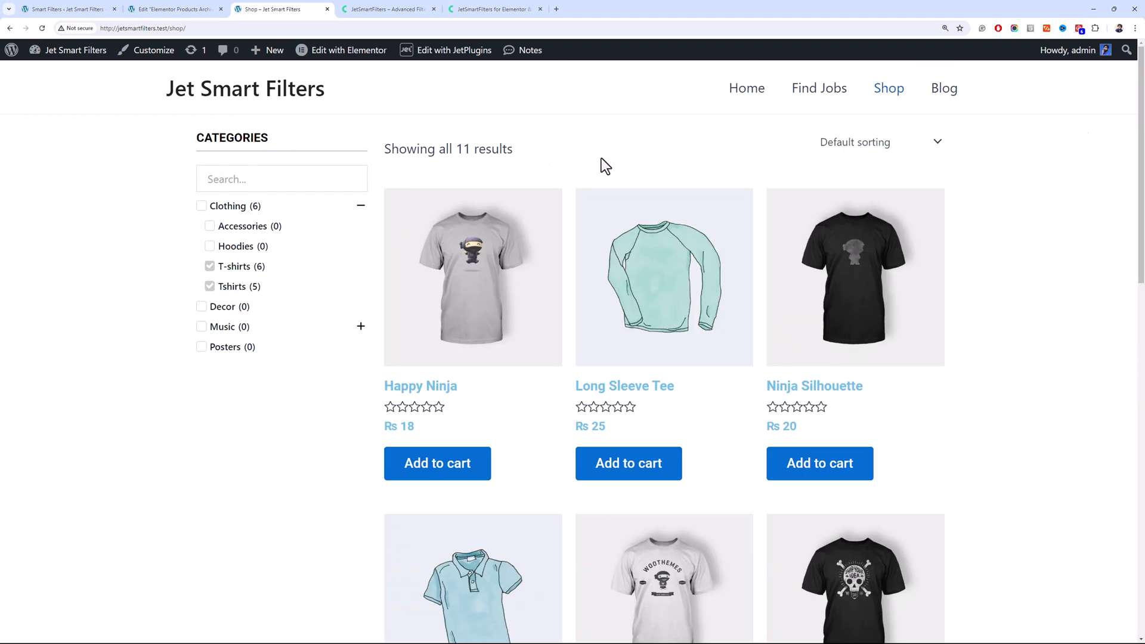
Try the alternate Position for the Checkboxes Filter's counter in the template editor and restore the default one
{"action": "left_click", "coordinate": [177, 3]}
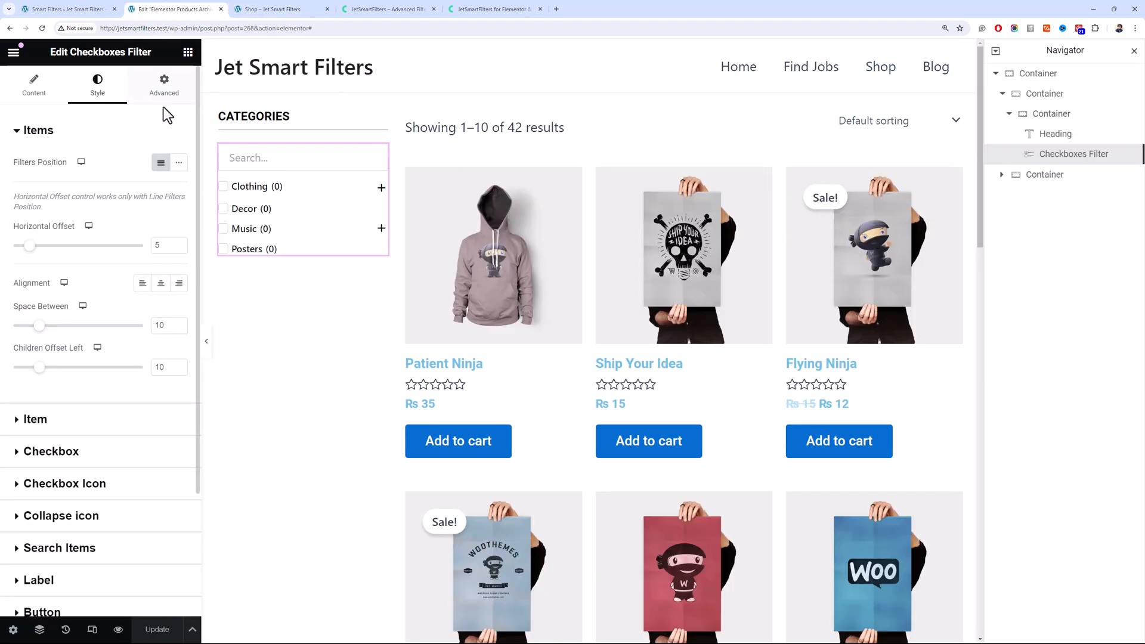
{"action": "scroll", "coordinate": [120, 409], "scroll_direction": "down", "scroll_amount": 3}
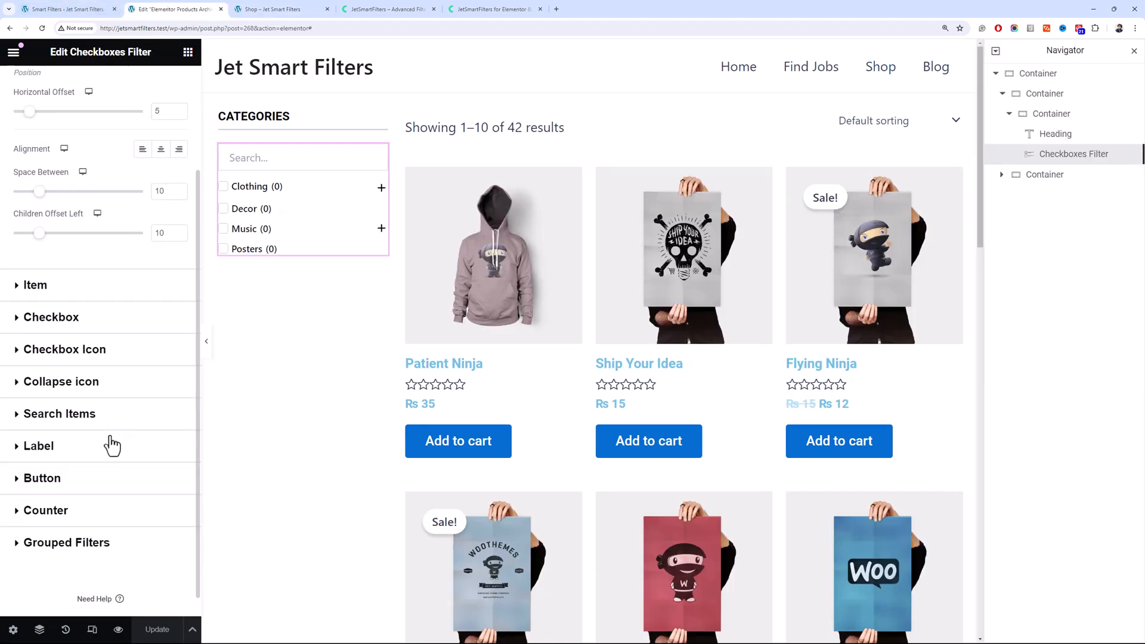
{"action": "left_click", "coordinate": [131, 327]}
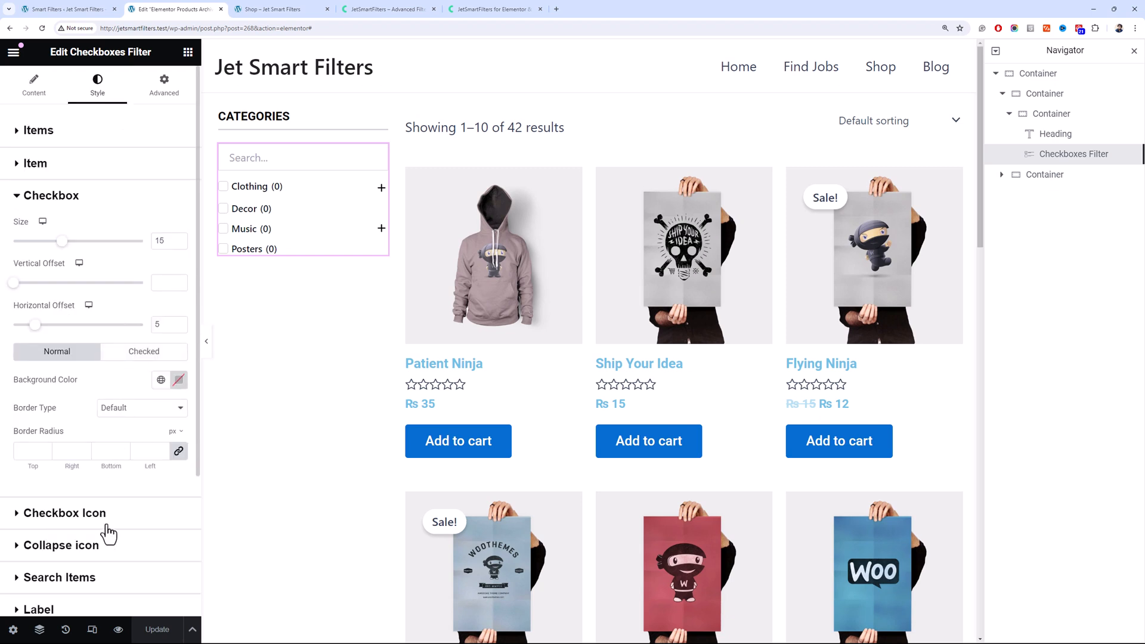
{"action": "scroll", "coordinate": [124, 517], "scroll_direction": "down", "scroll_amount": 3}
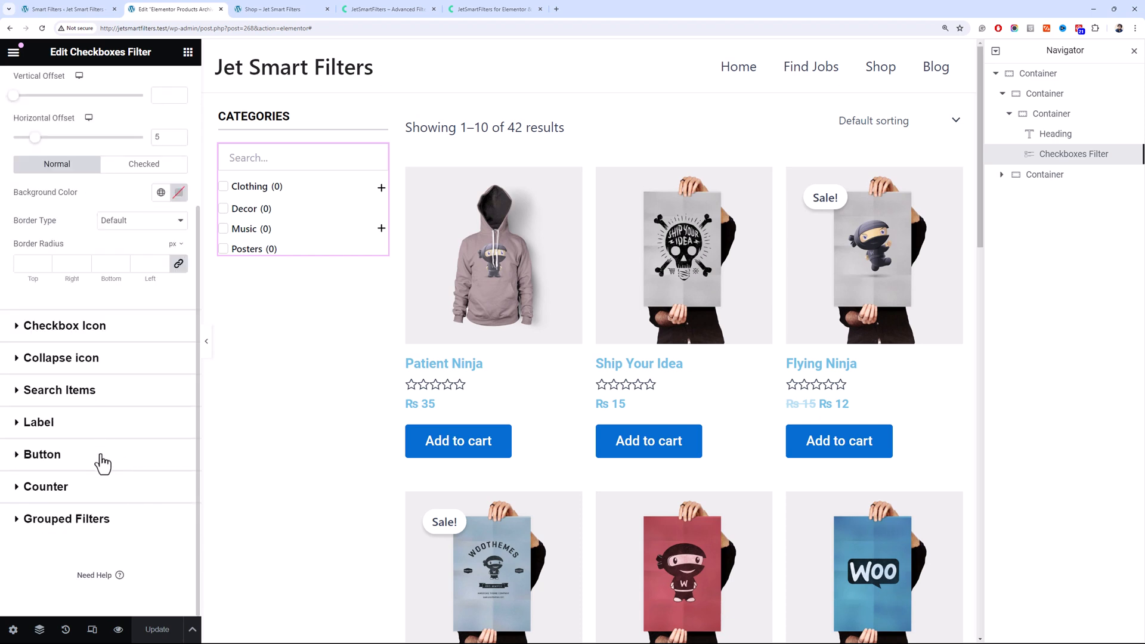
{"action": "left_click", "coordinate": [110, 494]}
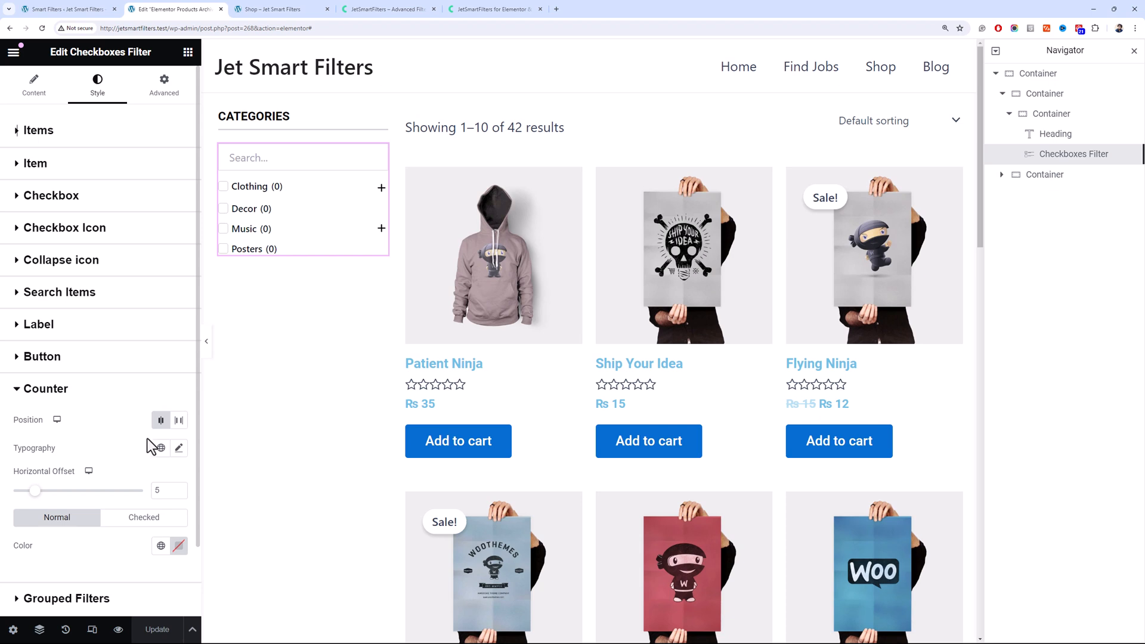
{"action": "left_click", "coordinate": [173, 427]}
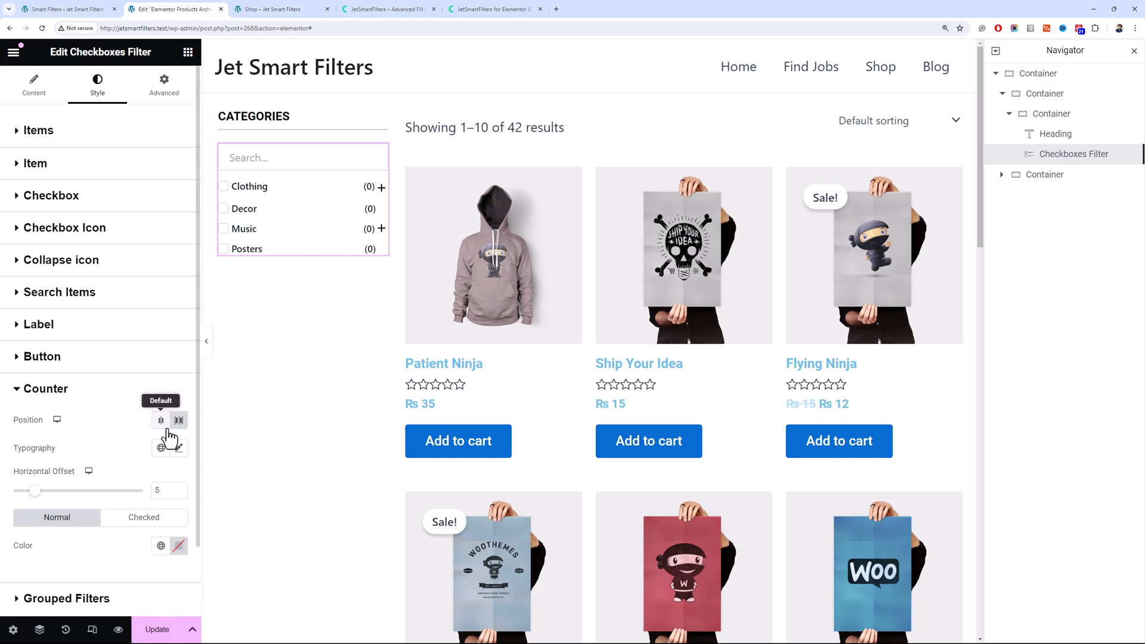
{"action": "left_click", "coordinate": [161, 421]}
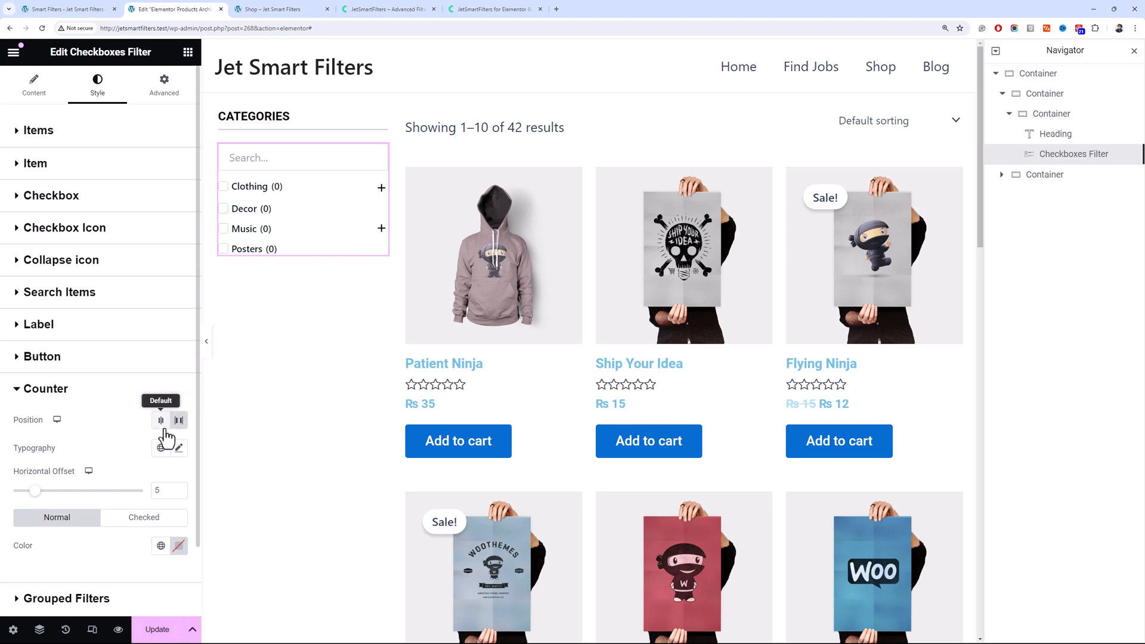
Set the counter's Horizontal Offset to 6 and show its color setting for the Checked state
{"action": "left_click", "coordinate": [179, 487]}
{"action": "left_click", "coordinate": [179, 488]}
{"action": "left_click", "coordinate": [179, 487]}
{"action": "left_click", "coordinate": [178, 487]}
{"action": "left_click", "coordinate": [179, 494]}
{"action": "left_click", "coordinate": [179, 494]}
{"action": "left_click", "coordinate": [179, 494]}
{"action": "left_click", "coordinate": [171, 519]}
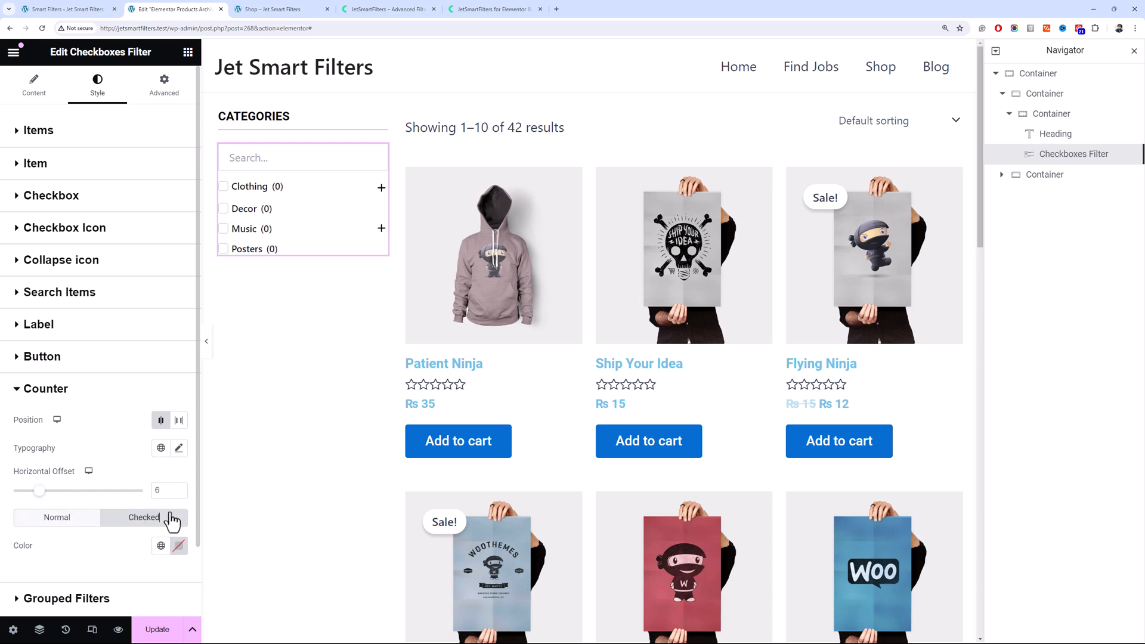
Review the Product Category filter's settings, the list of all smart filters, and the filter selected in the Checkboxes Filter widget
{"action": "left_click", "coordinate": [81, 3]}
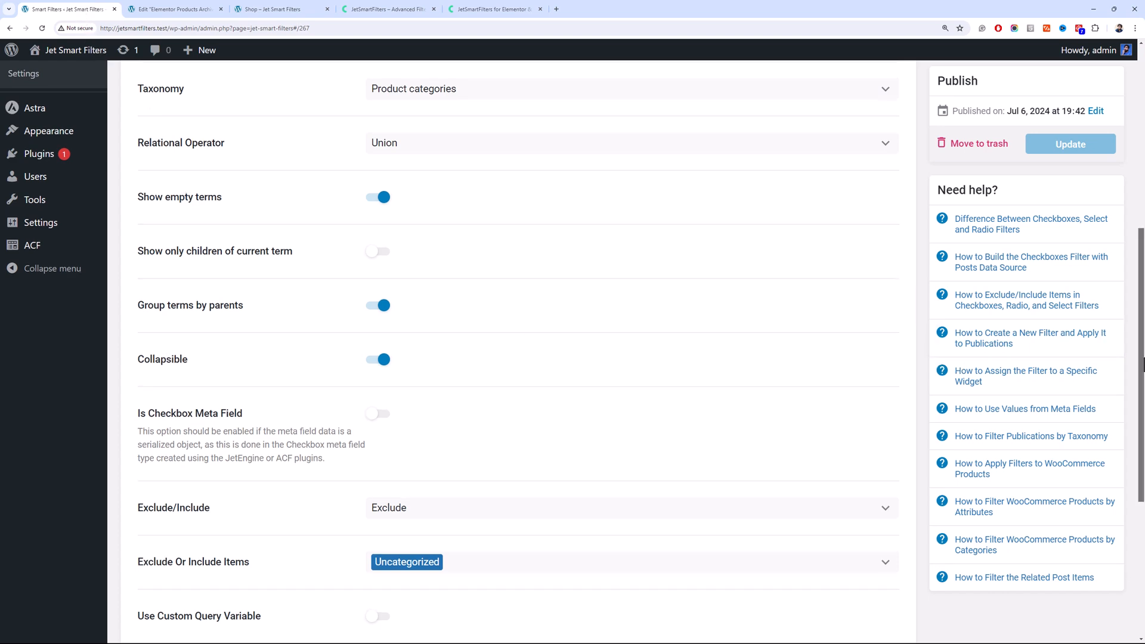
{"action": "left_click_drag", "start_coordinate": [1142, 364], "coordinate": [1143, 179]}
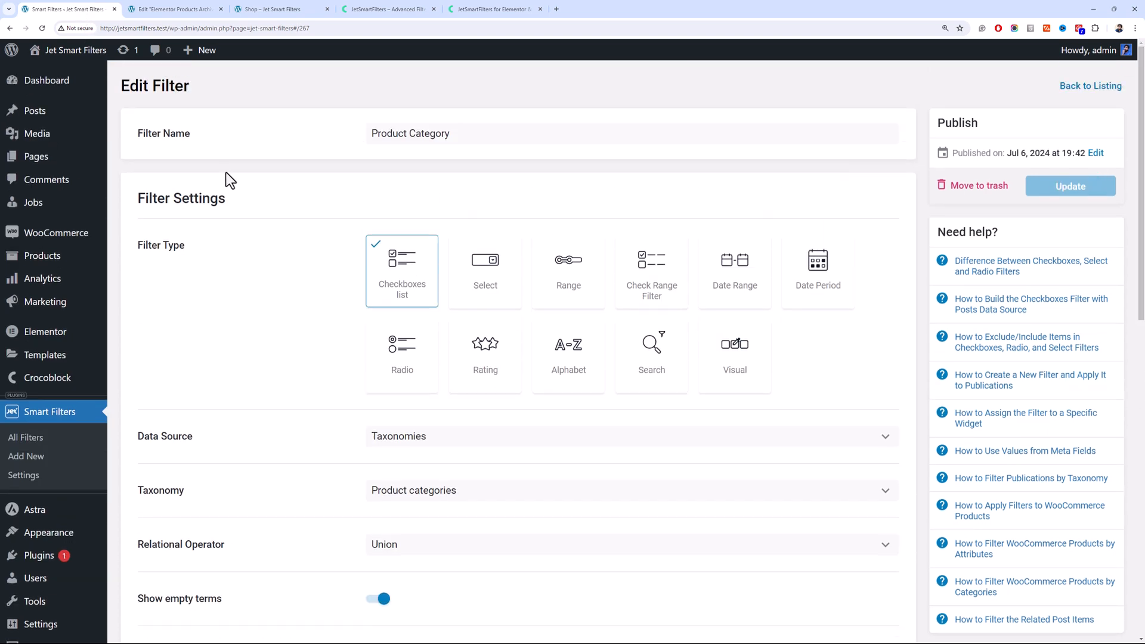
{"action": "left_click", "coordinate": [170, 2]}
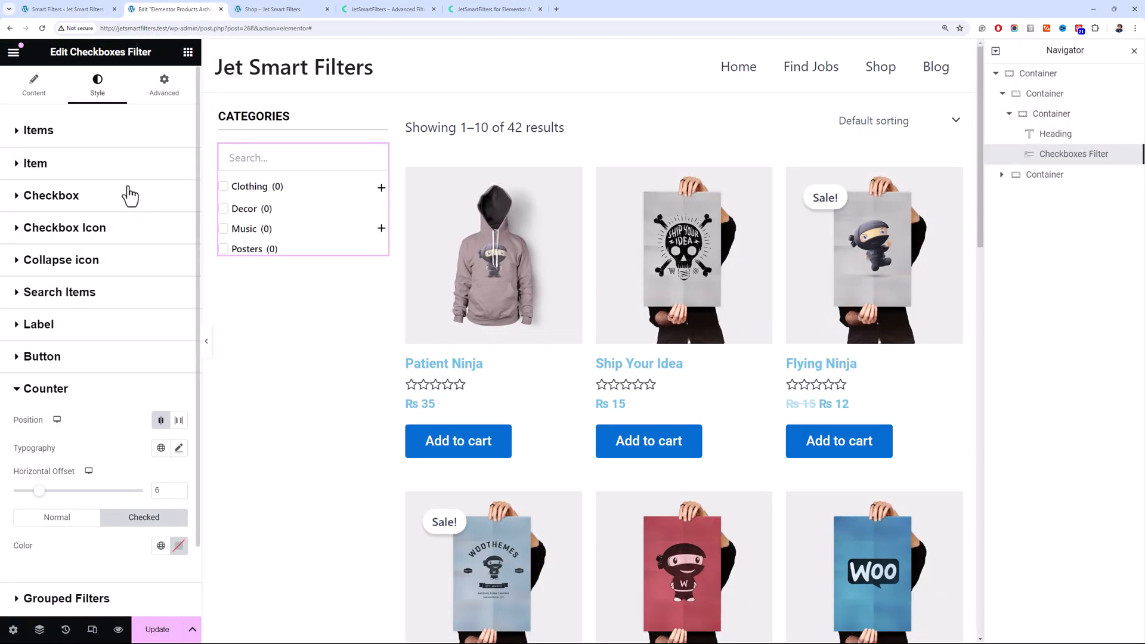
{"action": "left_click", "coordinate": [43, 89]}
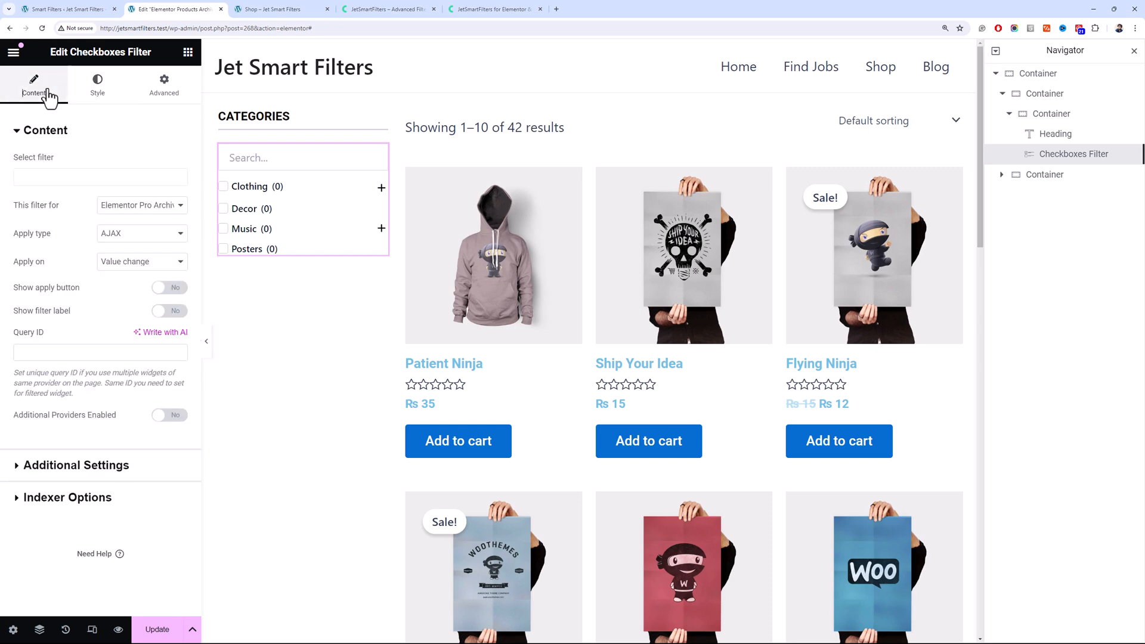
{"action": "left_click", "coordinate": [50, 3]}
{"action": "left_click", "coordinate": [53, 447]}
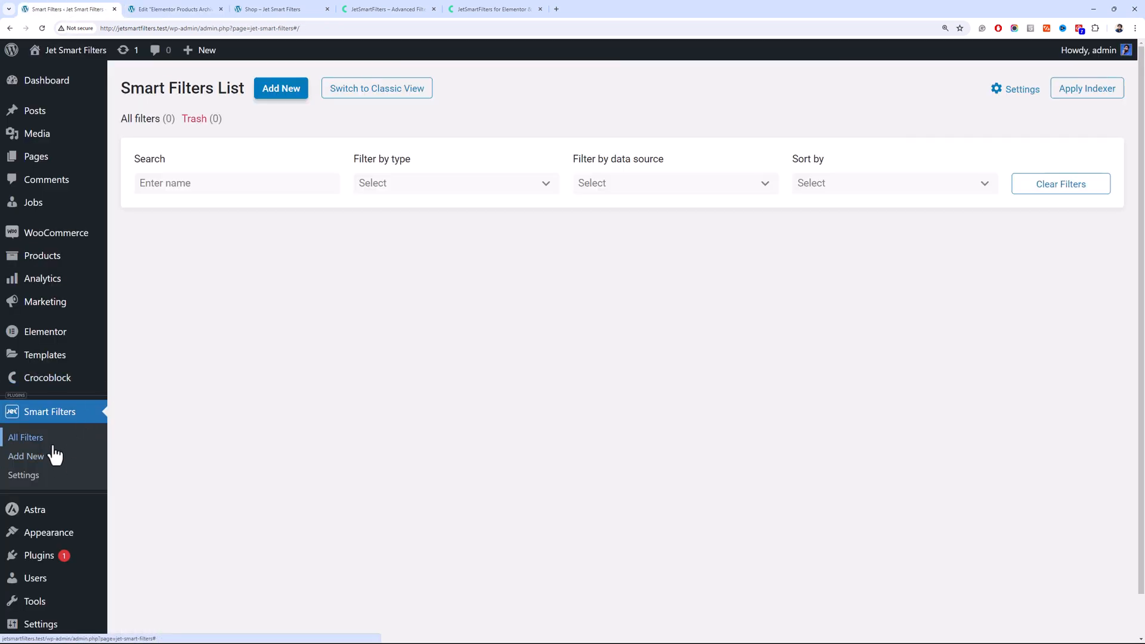
{"action": "mouse_move", "coordinate": [303, 328]}
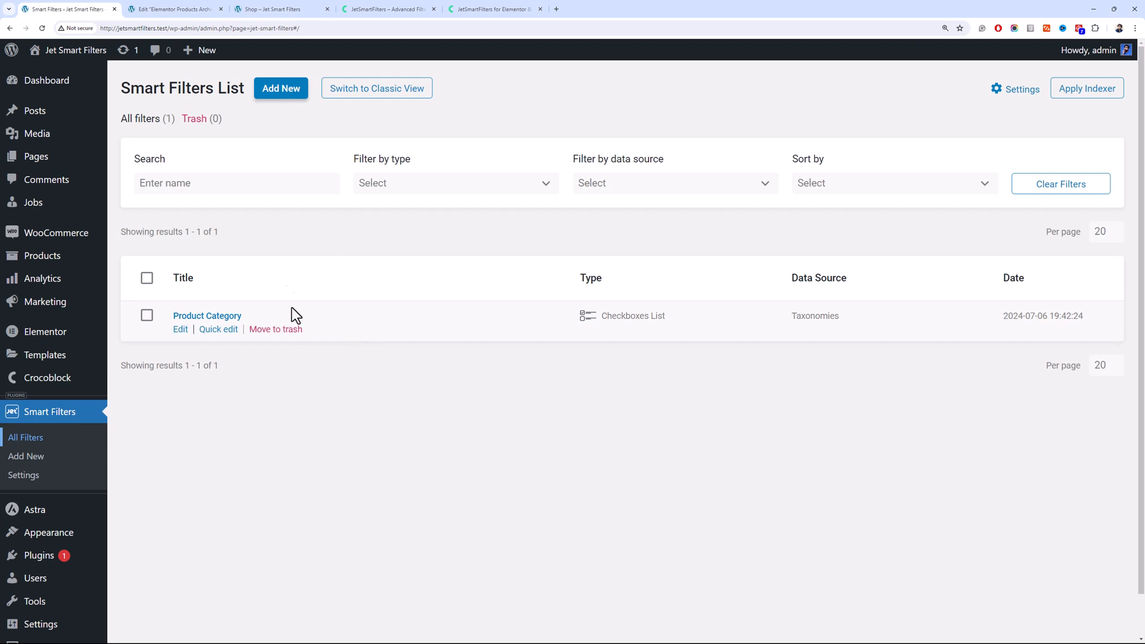
{"action": "left_click", "coordinate": [173, 9]}
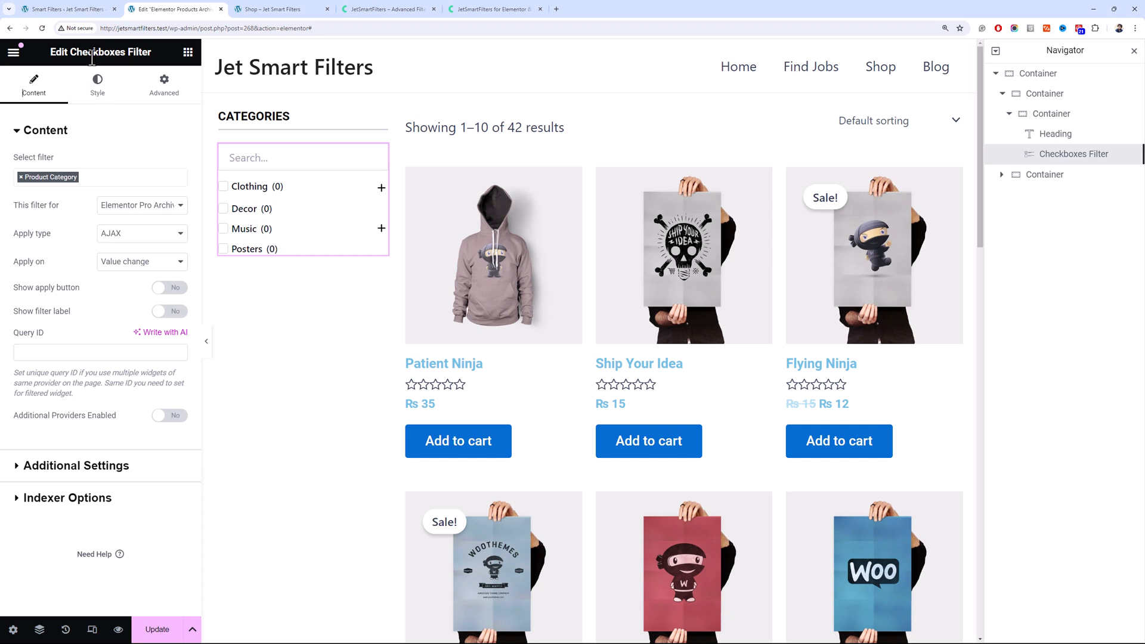
Create a new smart filter of type Checkboxes list and name it Product Color
{"action": "left_click", "coordinate": [90, 16]}
{"action": "left_click", "coordinate": [267, 97]}
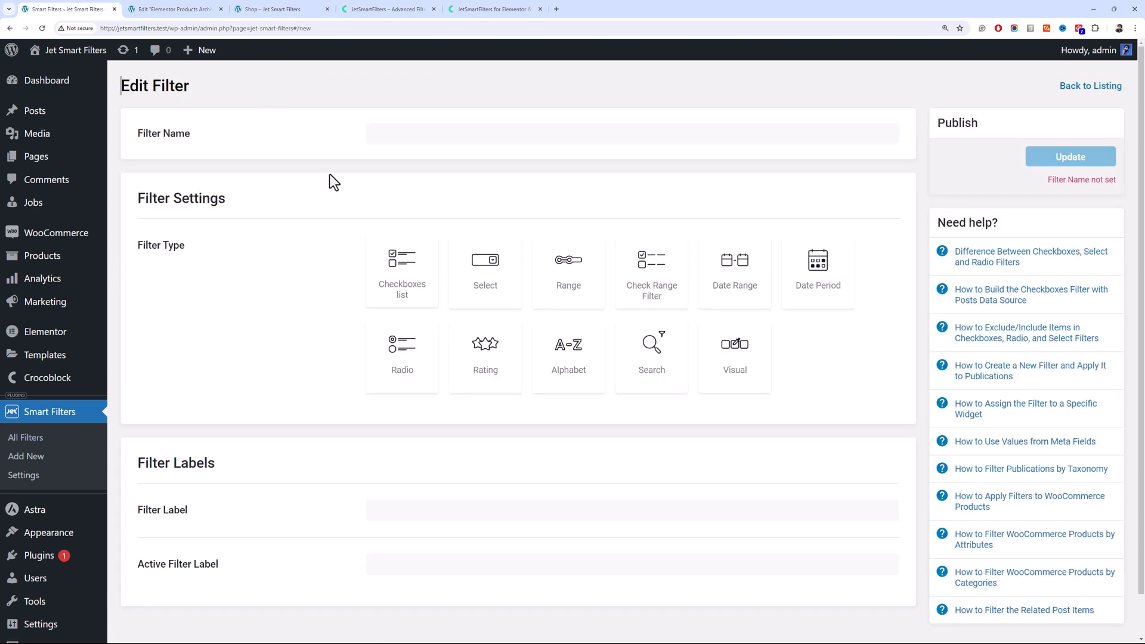
{"action": "left_click", "coordinate": [401, 289]}
{"action": "left_click", "coordinate": [465, 142]}
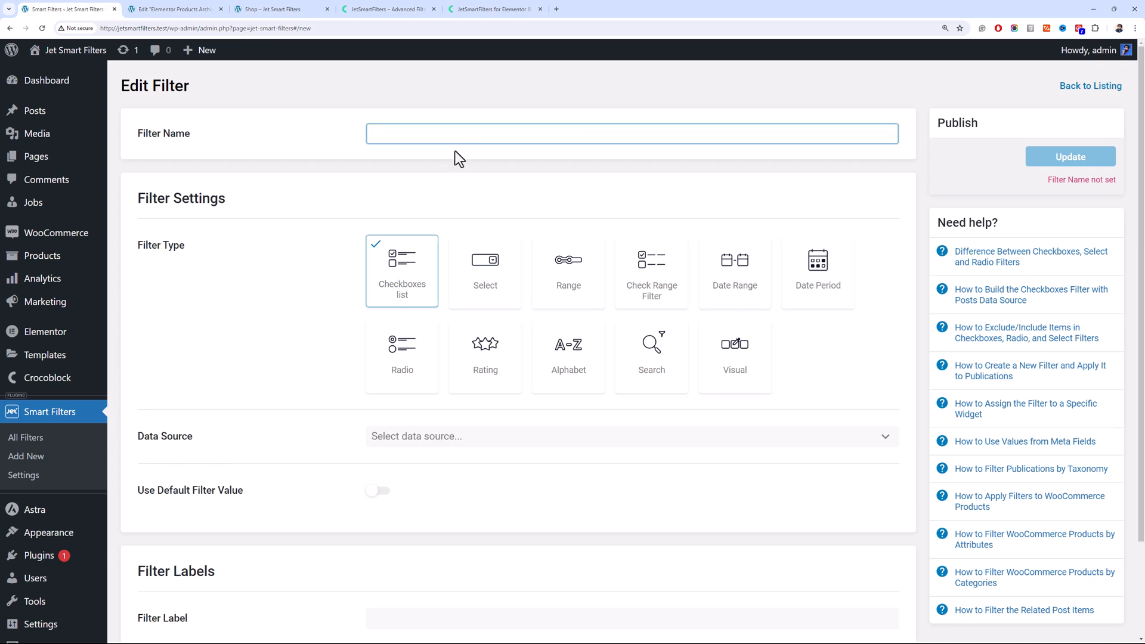
{"action": "type", "text": "Color"}
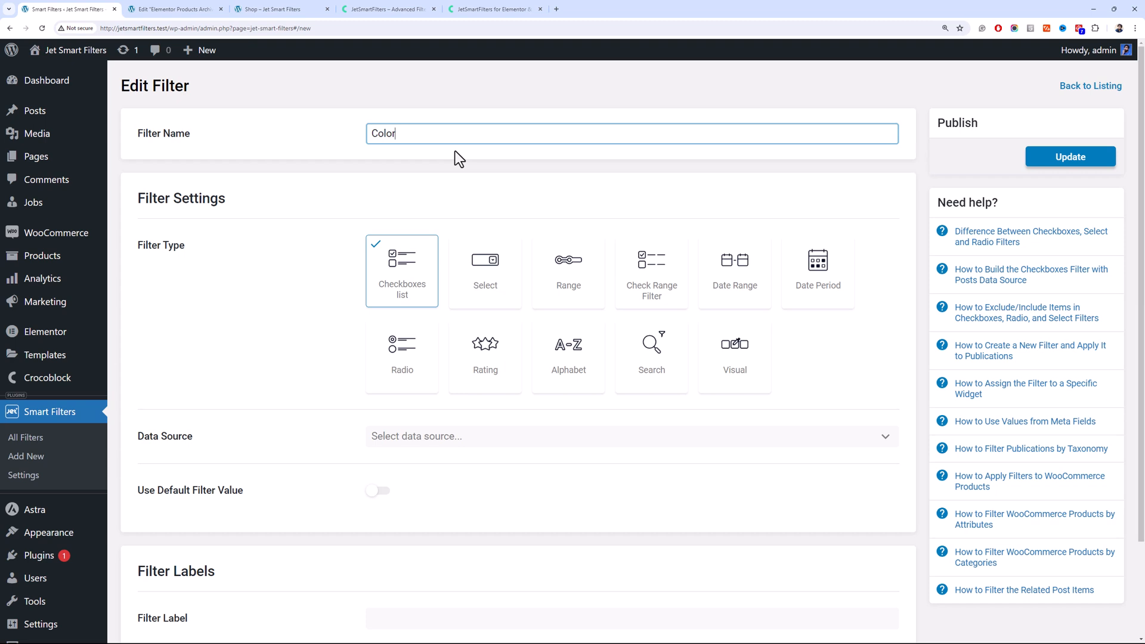
{"action": "key", "text": "Home"}
{"action": "type", "text": "Product"}
Set the new filter's Data Source to Taxonomies and its Taxonomy to Product Color
{"action": "scroll", "coordinate": [453, 325], "scroll_direction": "down", "scroll_amount": 2}
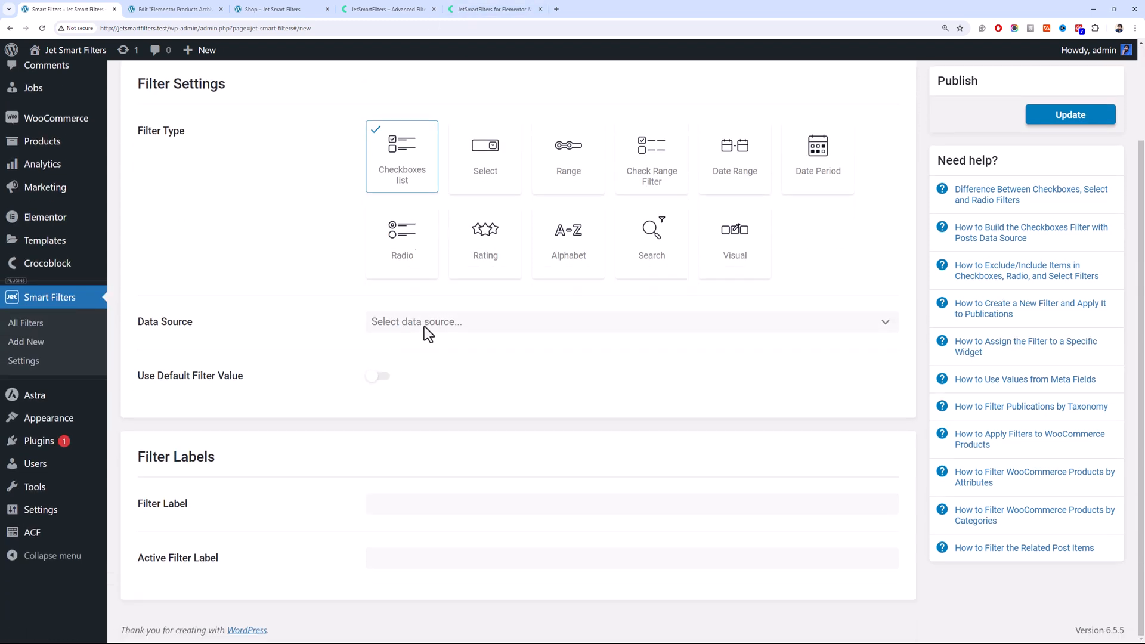
{"action": "left_click", "coordinate": [425, 326]}
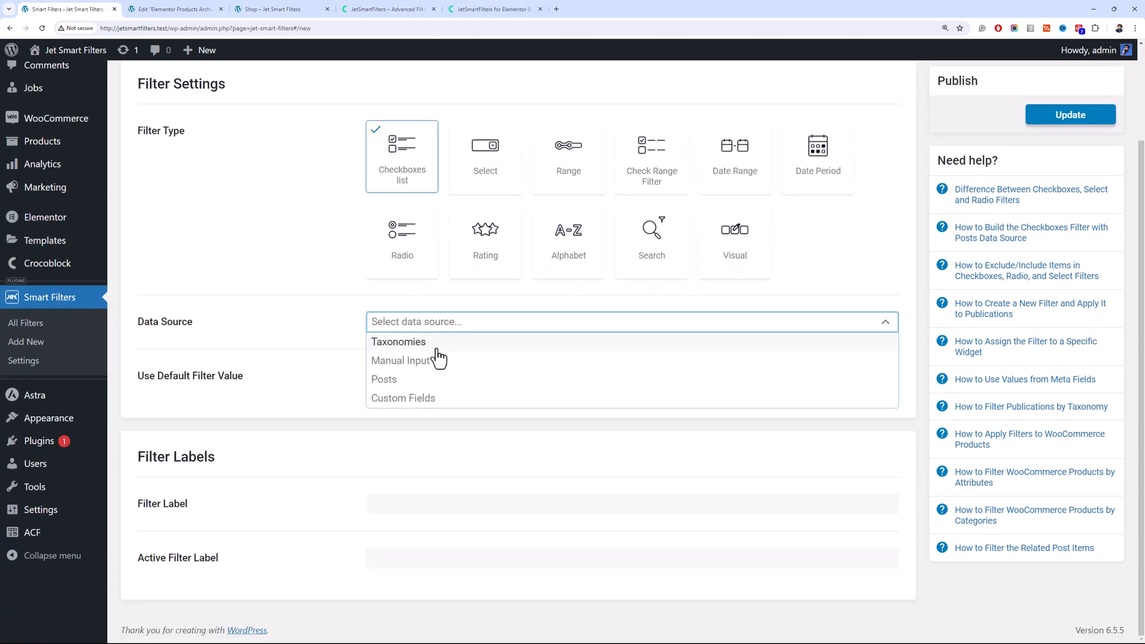
{"action": "left_click", "coordinate": [440, 348]}
{"action": "left_click", "coordinate": [463, 377]}
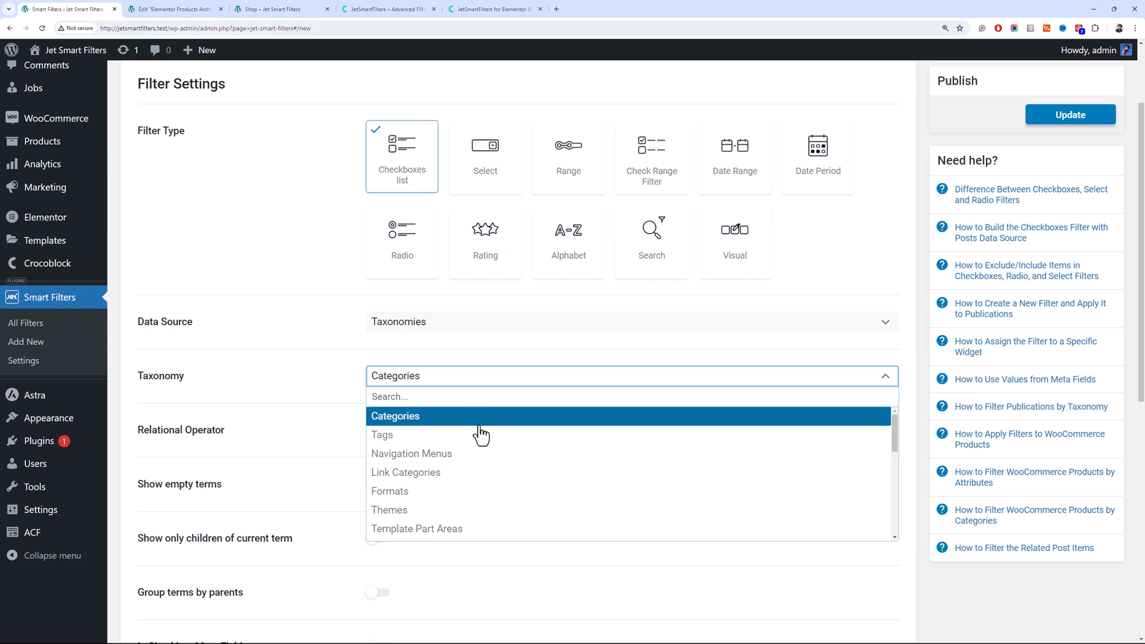
{"action": "scroll", "coordinate": [481, 439], "scroll_direction": "down", "scroll_amount": 2}
{"action": "scroll", "coordinate": [481, 441], "scroll_direction": "down", "scroll_amount": 3}
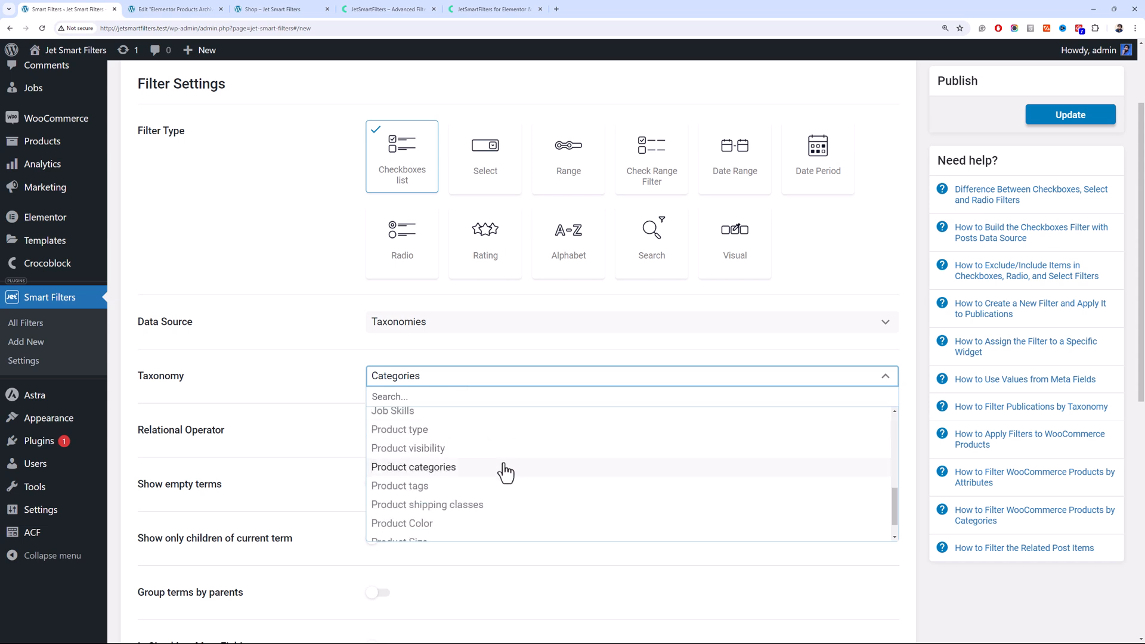
{"action": "left_click_drag", "start_coordinate": [893, 520], "coordinate": [889, 532]}
{"action": "left_click", "coordinate": [514, 498]}
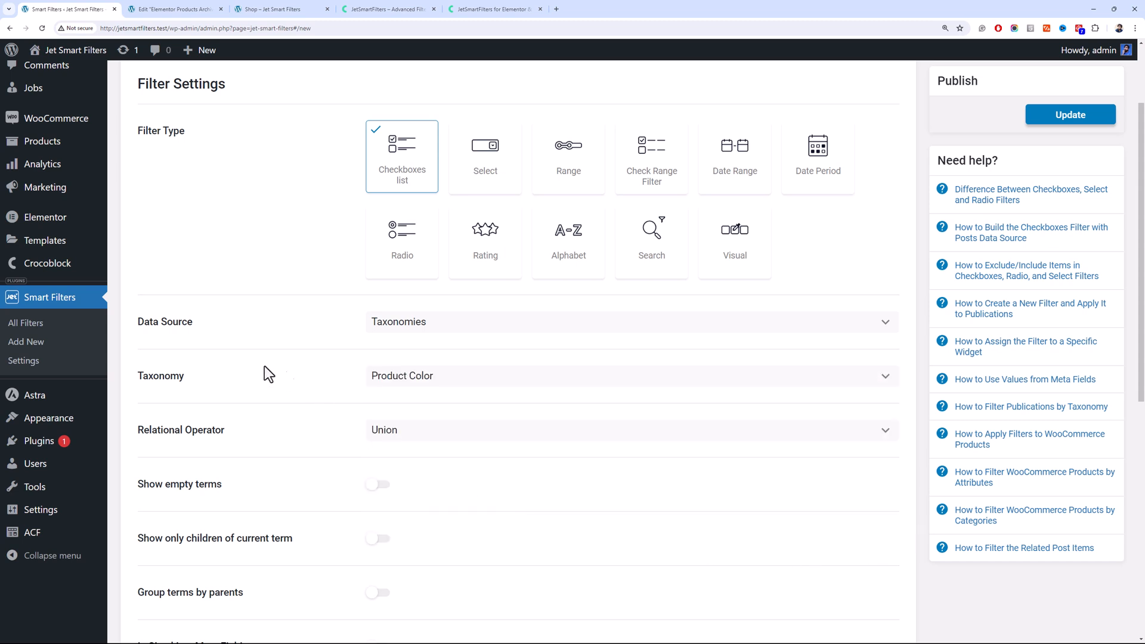
Open the WooCommerce product attributes in a separate tab and examine the terms configured for the Color attribute
{"action": "mouse_move", "coordinate": [69, 142]}
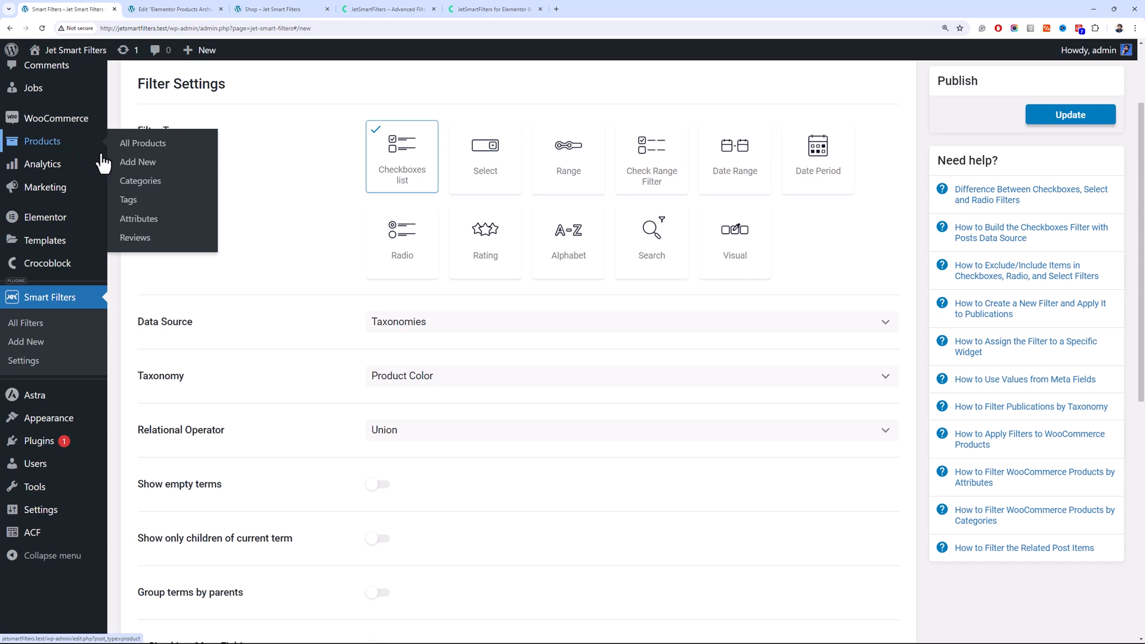
{"action": "middle_click", "coordinate": [148, 226]}
{"action": "left_click", "coordinate": [161, 12]}
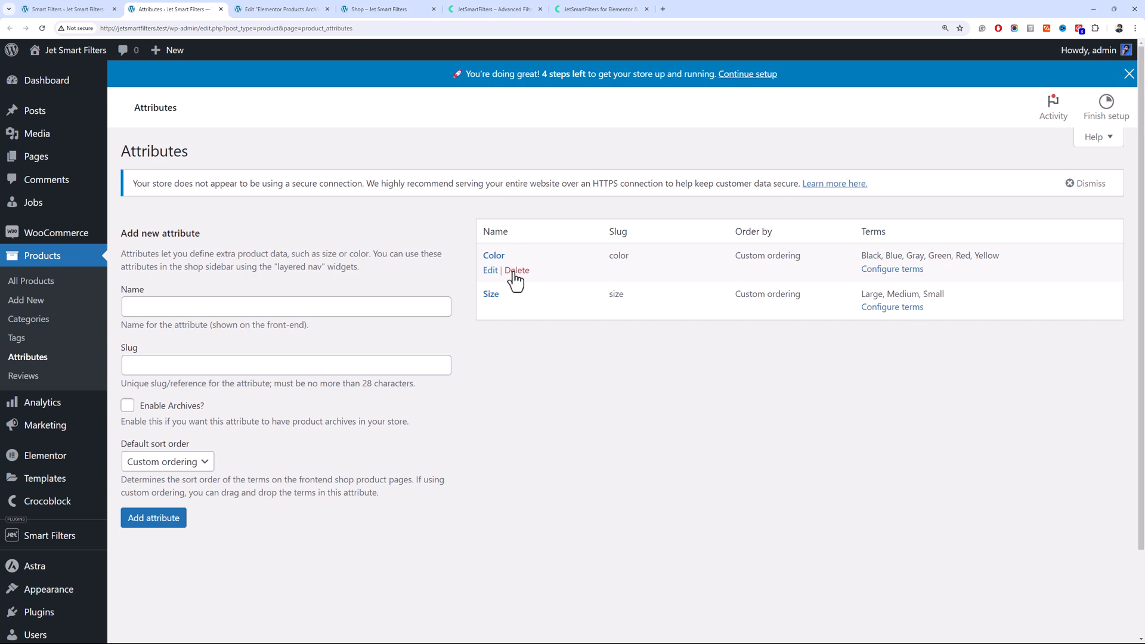
{"action": "left_click", "coordinate": [69, 9]}
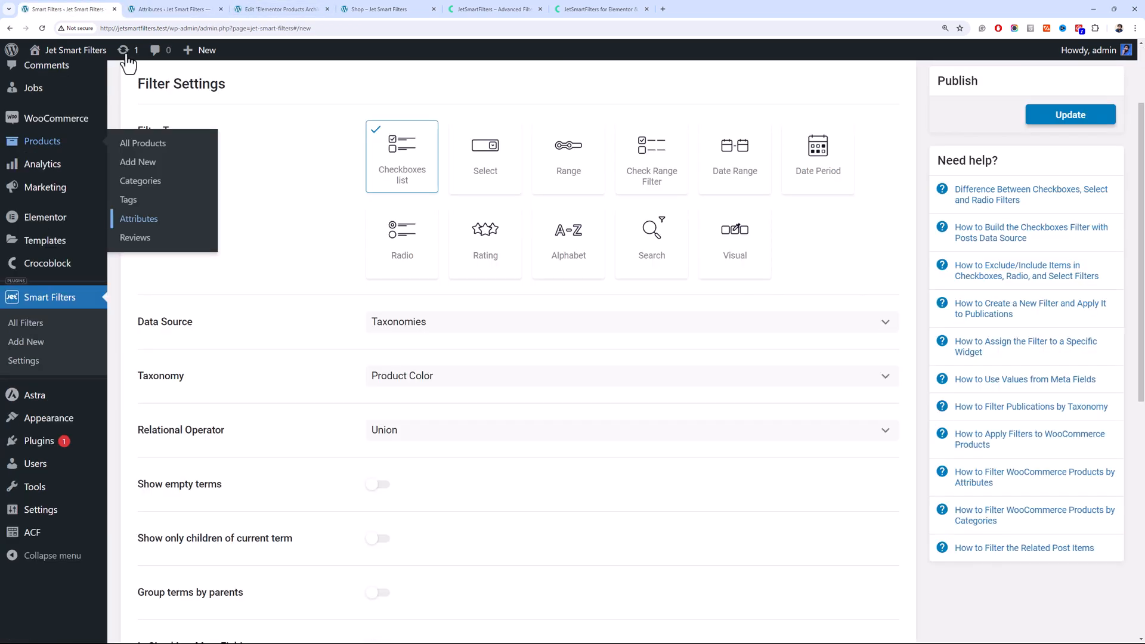
{"action": "left_click", "coordinate": [421, 379]}
{"action": "left_click", "coordinate": [303, 320]}
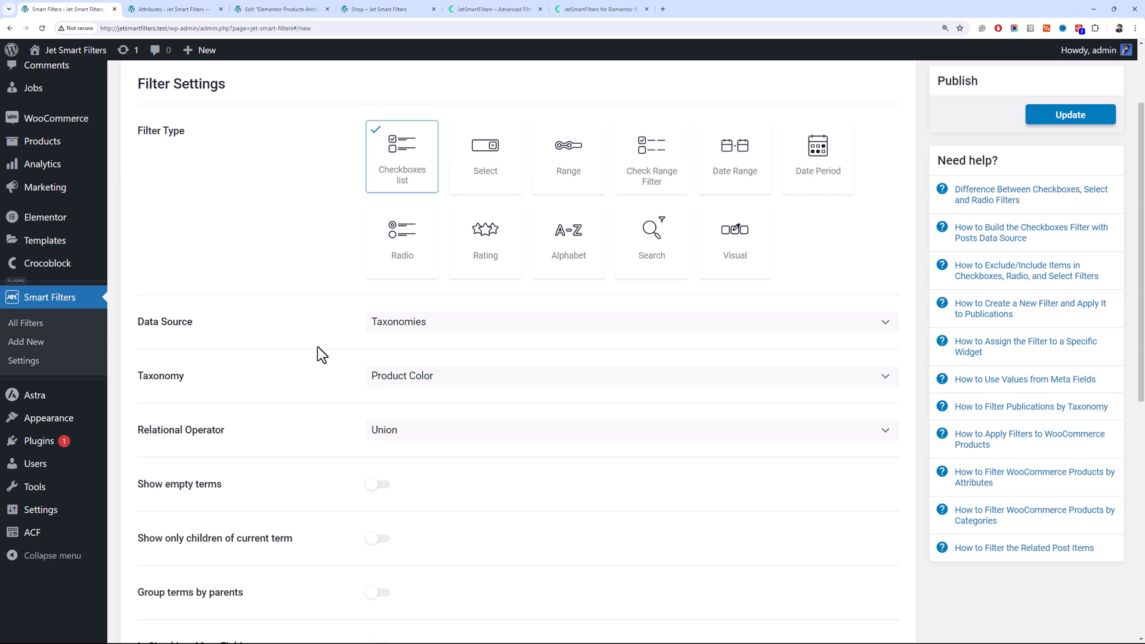
{"action": "left_click", "coordinate": [191, 9]}
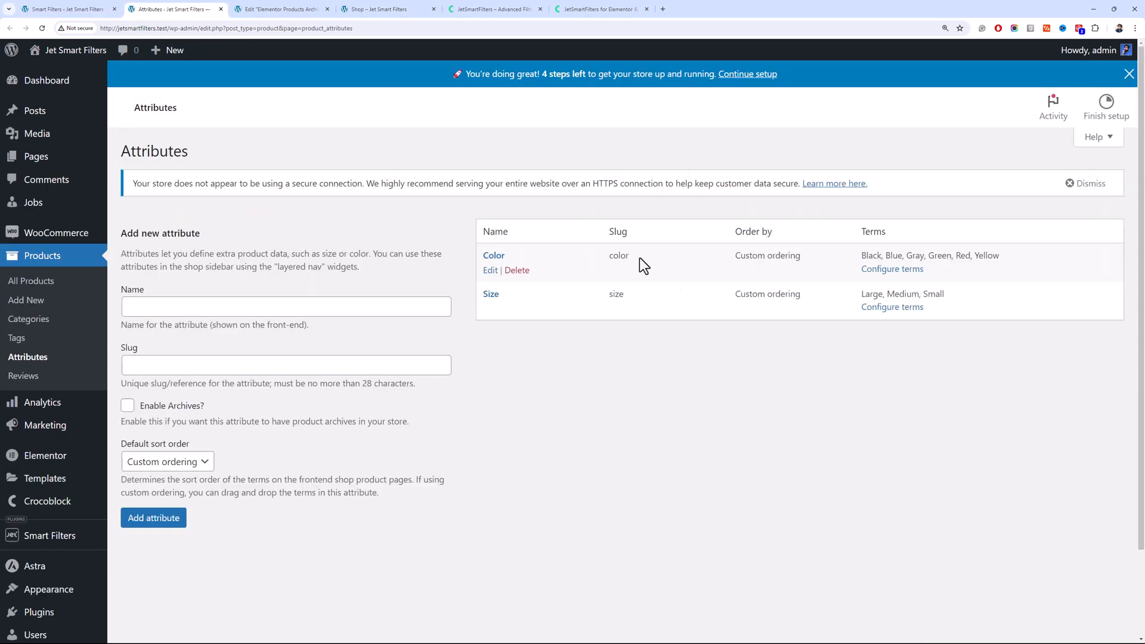
{"action": "left_click", "coordinate": [895, 271]}
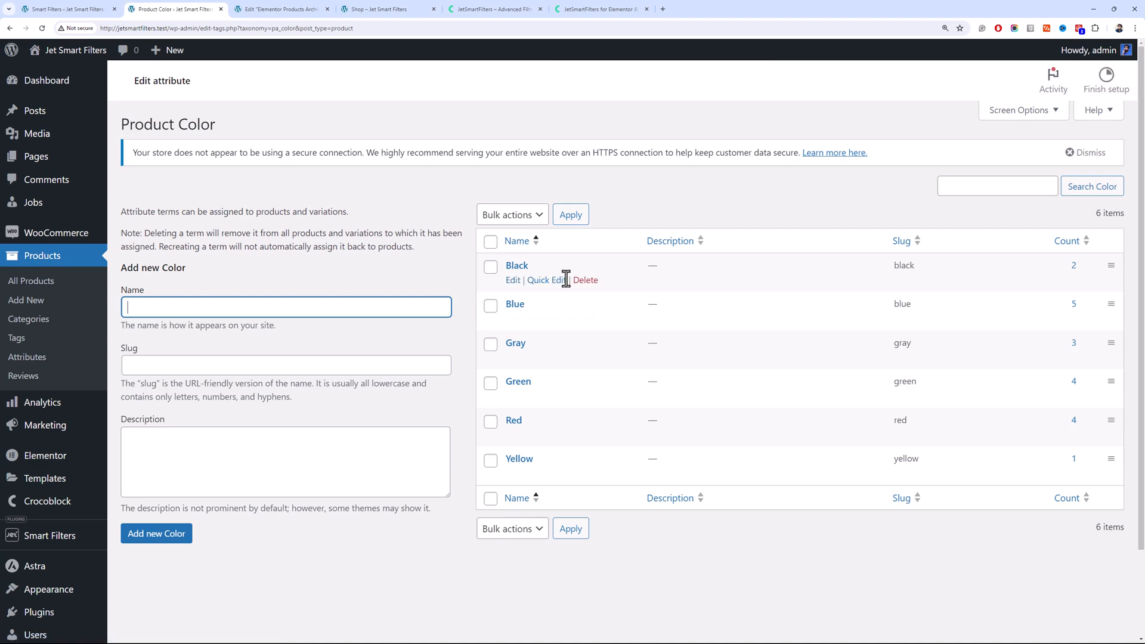
Return to the new filter and change its Filter Type to Visual
{"action": "left_click", "coordinate": [65, 9]}
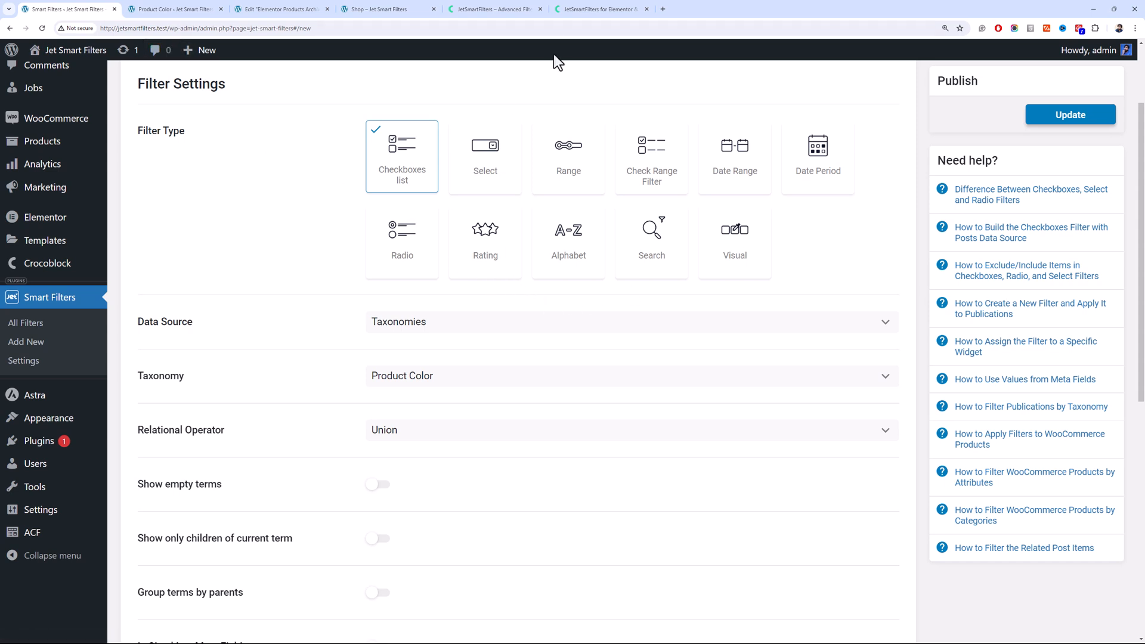
{"action": "left_click", "coordinate": [738, 249]}
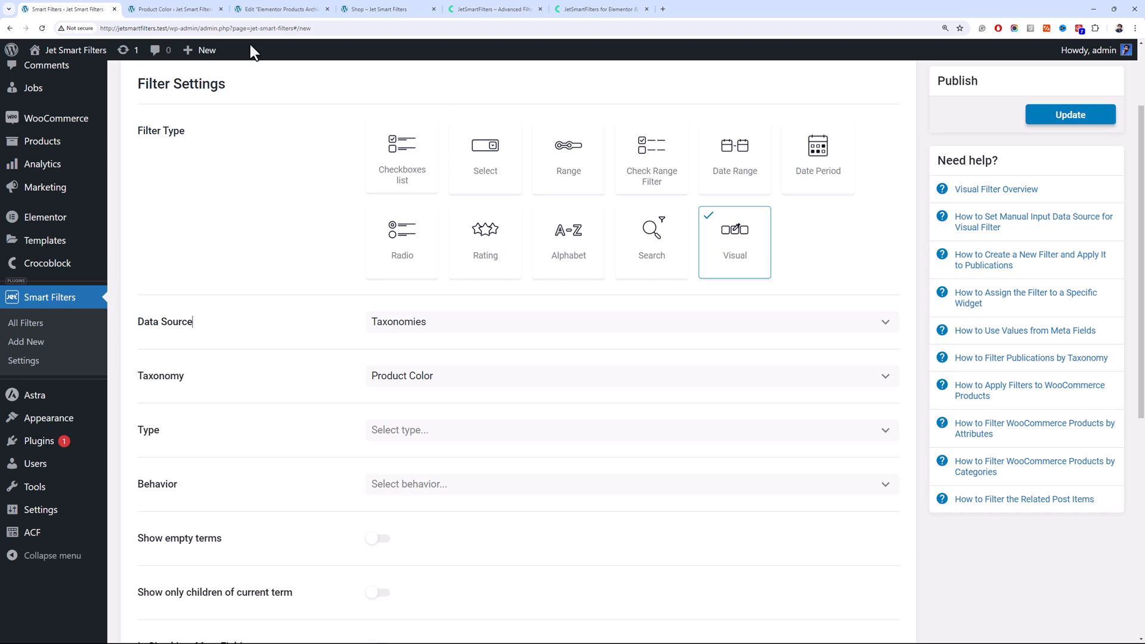
Set the visual filter's Type to Color and its Behavior to Checkbox
{"action": "scroll", "coordinate": [369, 321], "scroll_direction": "down", "scroll_amount": 2}
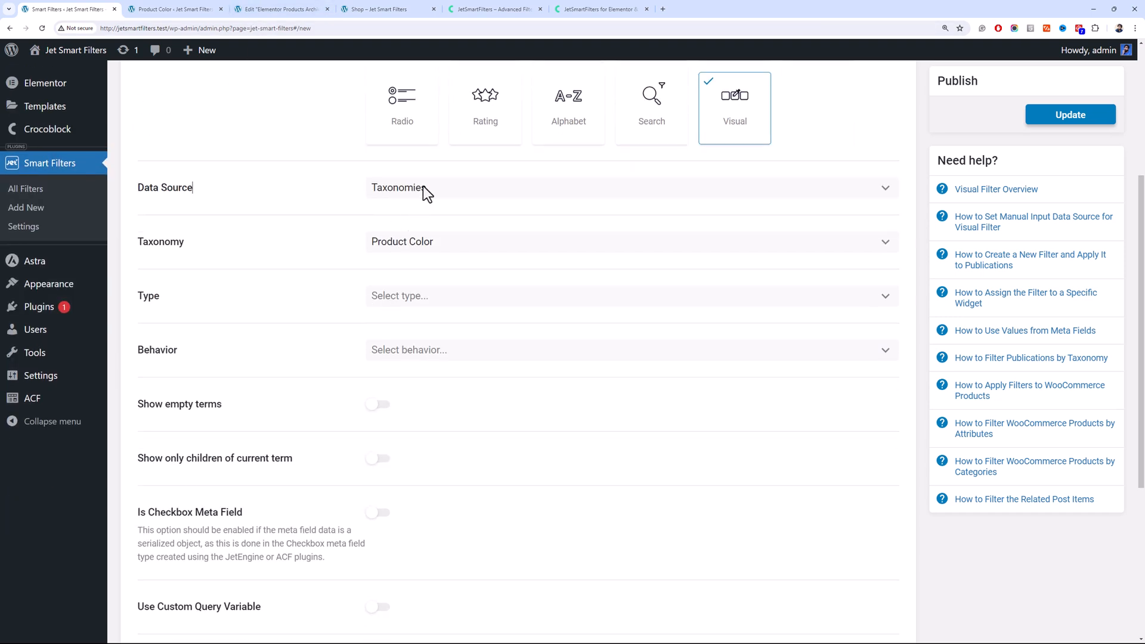
{"action": "left_click", "coordinate": [431, 242]}
{"action": "left_click", "coordinate": [331, 224]}
{"action": "left_click", "coordinate": [422, 299]}
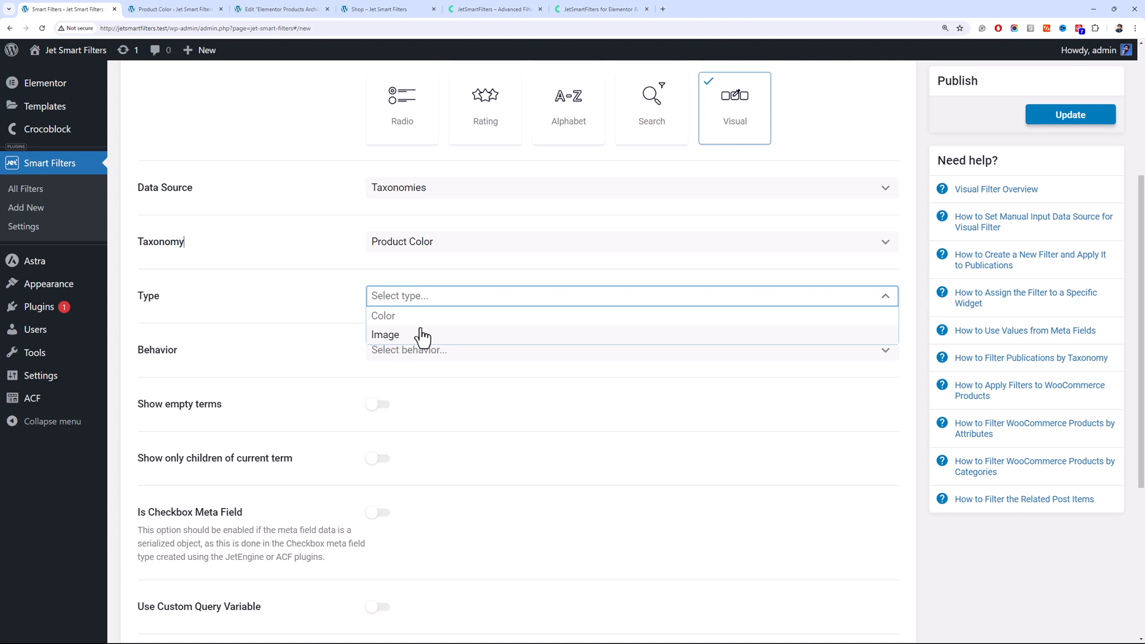
{"action": "left_click", "coordinate": [389, 314]}
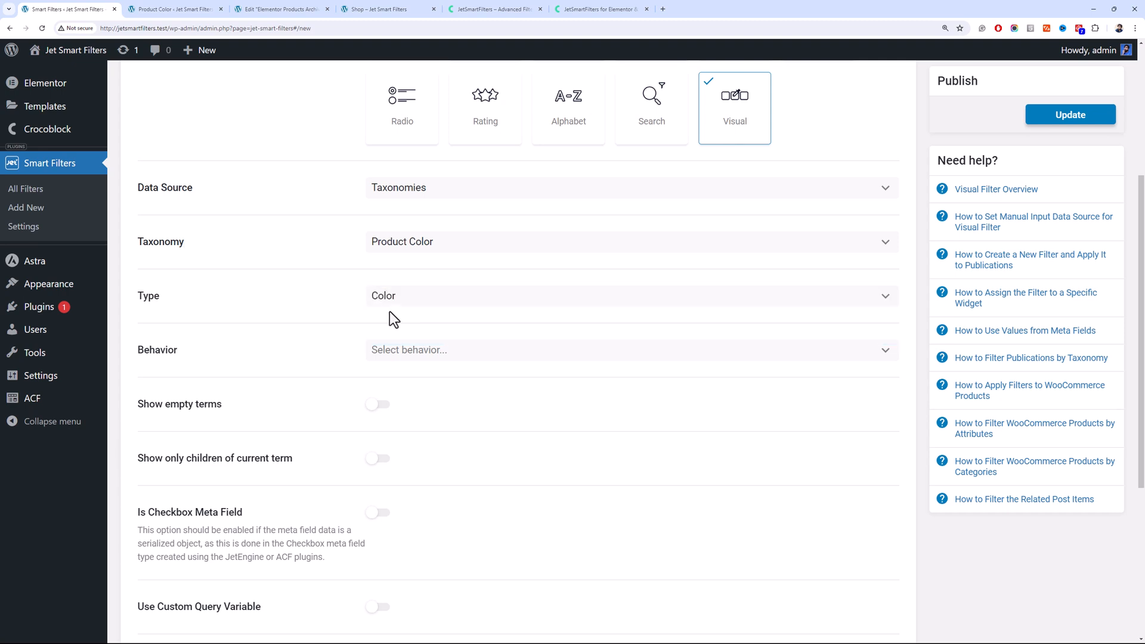
{"action": "left_click", "coordinate": [418, 350]}
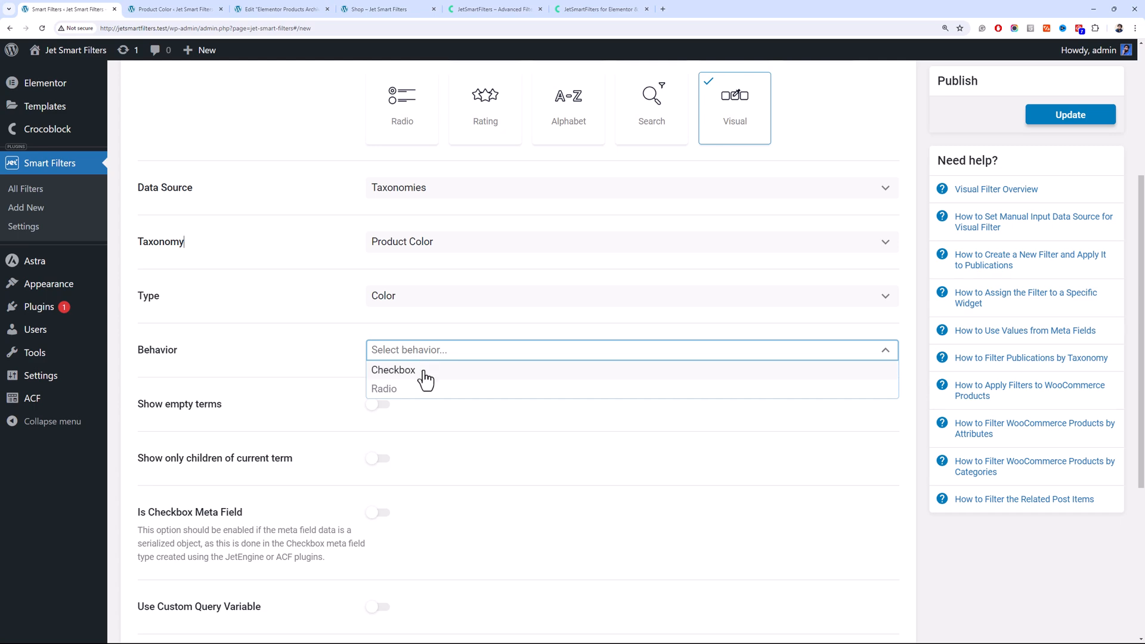
{"action": "left_click", "coordinate": [420, 371]}
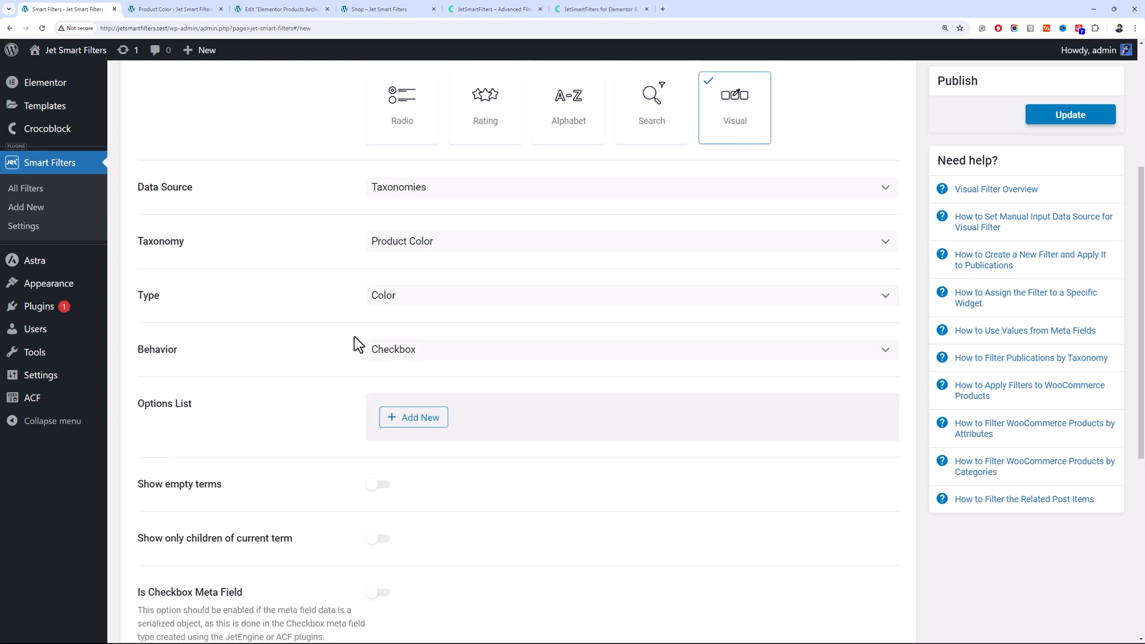
Add an option to the Options List with value Blue, color #0e87ef and label Blue
{"action": "scroll", "coordinate": [387, 340], "scroll_direction": "down", "scroll_amount": 2}
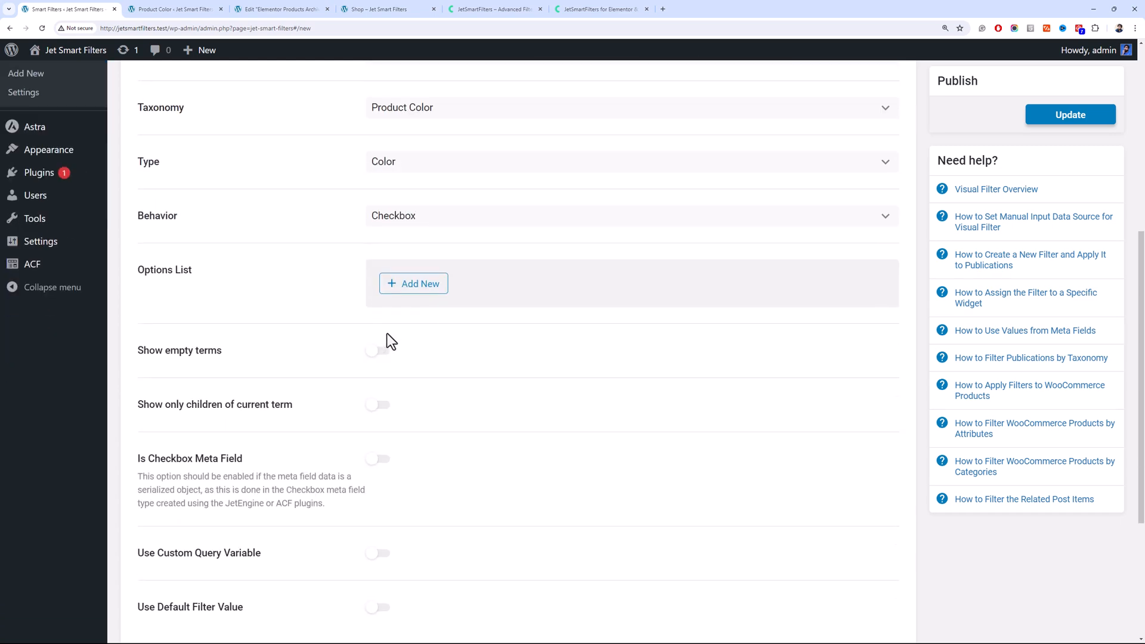
{"action": "left_click", "coordinate": [407, 299]}
{"action": "left_click", "coordinate": [430, 345]}
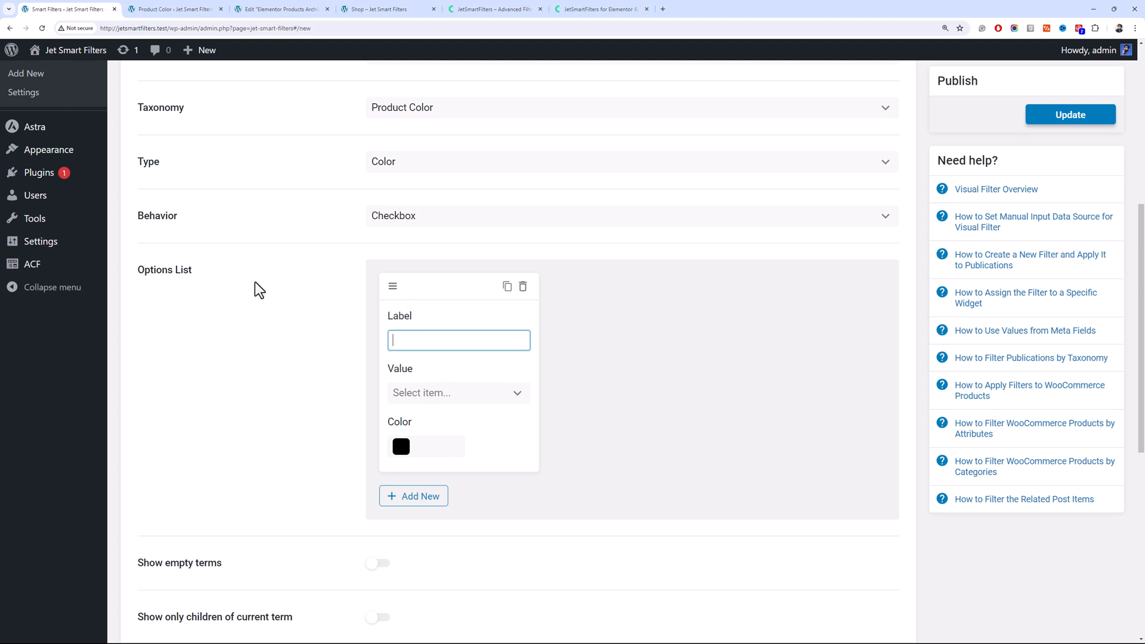
{"action": "left_click", "coordinate": [431, 391]}
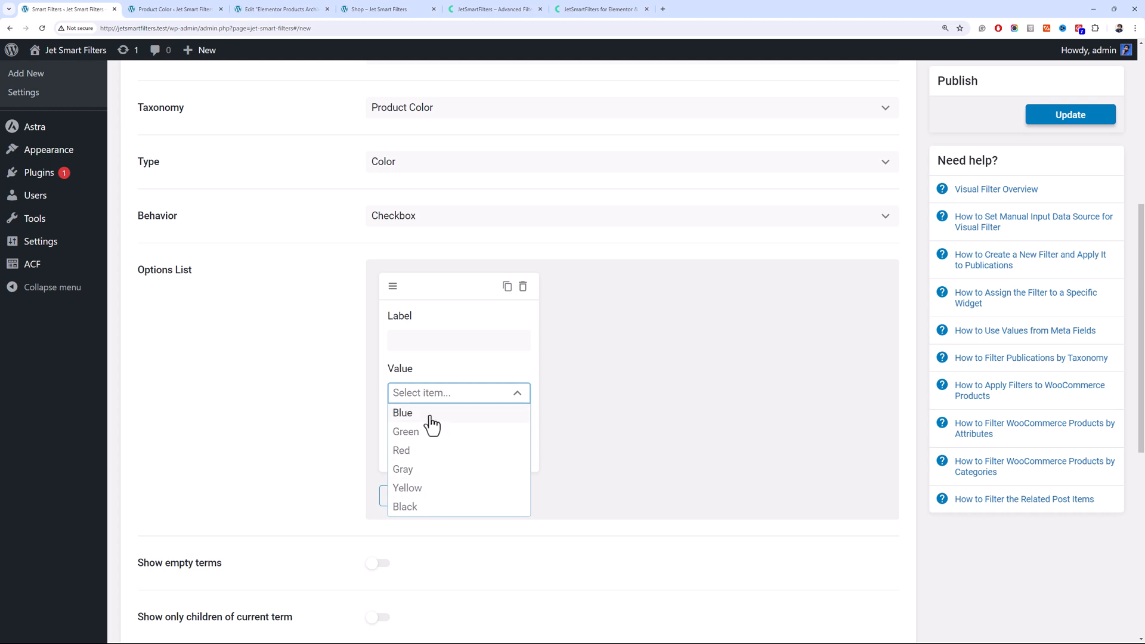
{"action": "left_click", "coordinate": [430, 415]}
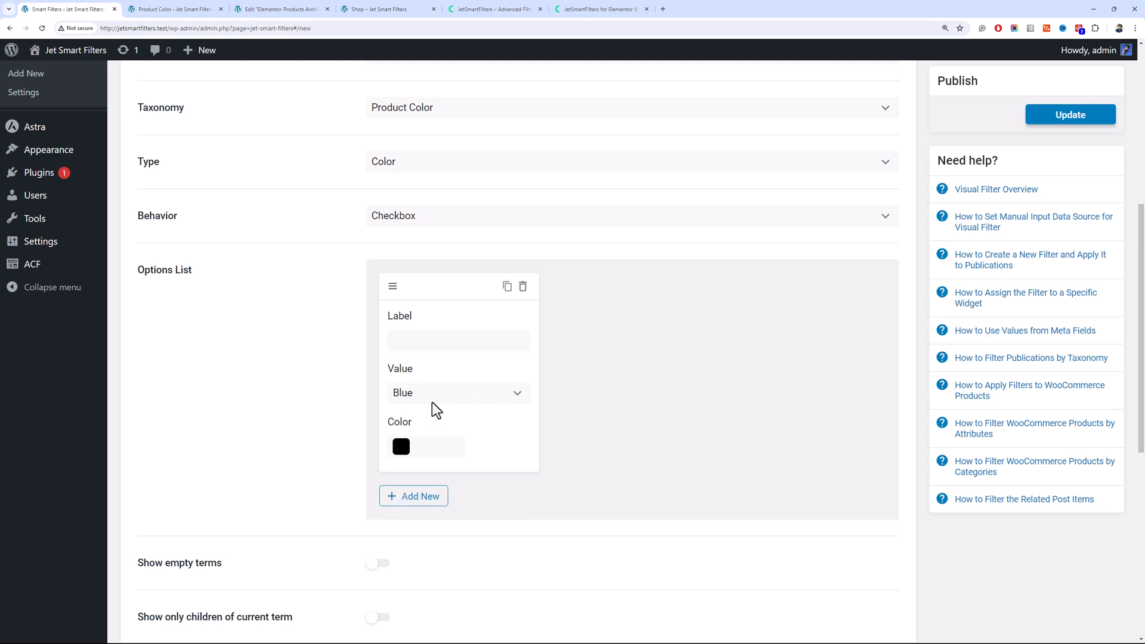
{"action": "left_click", "coordinate": [400, 447]}
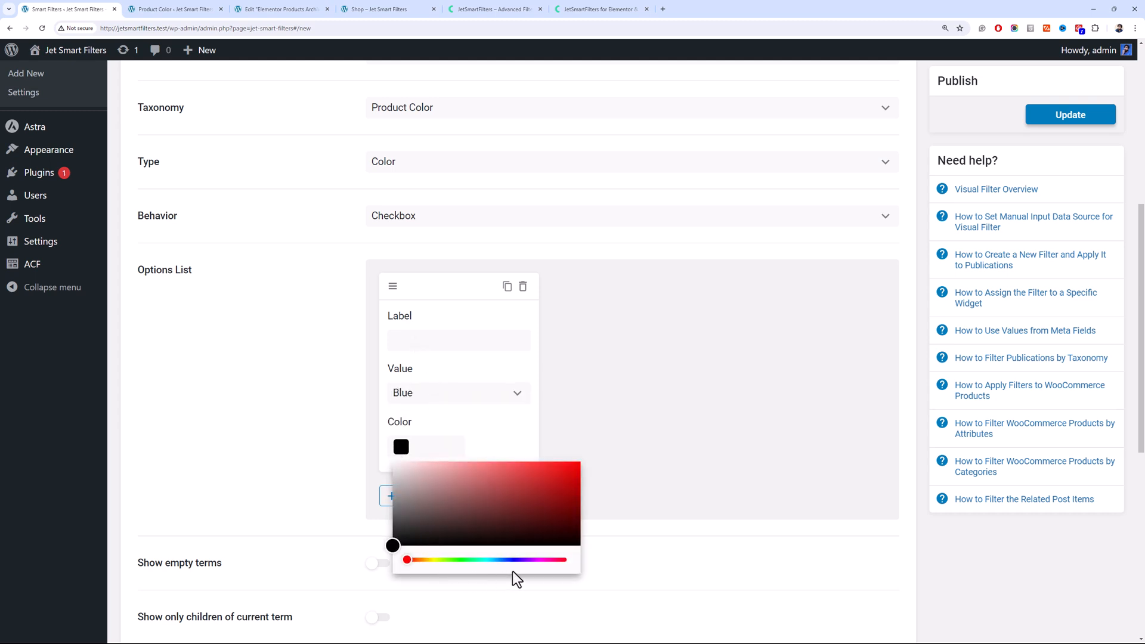
{"action": "left_click", "coordinate": [499, 559]}
{"action": "mouse_move", "coordinate": [502, 539]}
{"action": "left_mouse_down"}
{"action": "mouse_move", "coordinate": [532, 483]}
{"action": "mouse_move", "coordinate": [568, 466]}
{"action": "left_mouse_up"}
{"action": "left_click", "coordinate": [438, 337]}
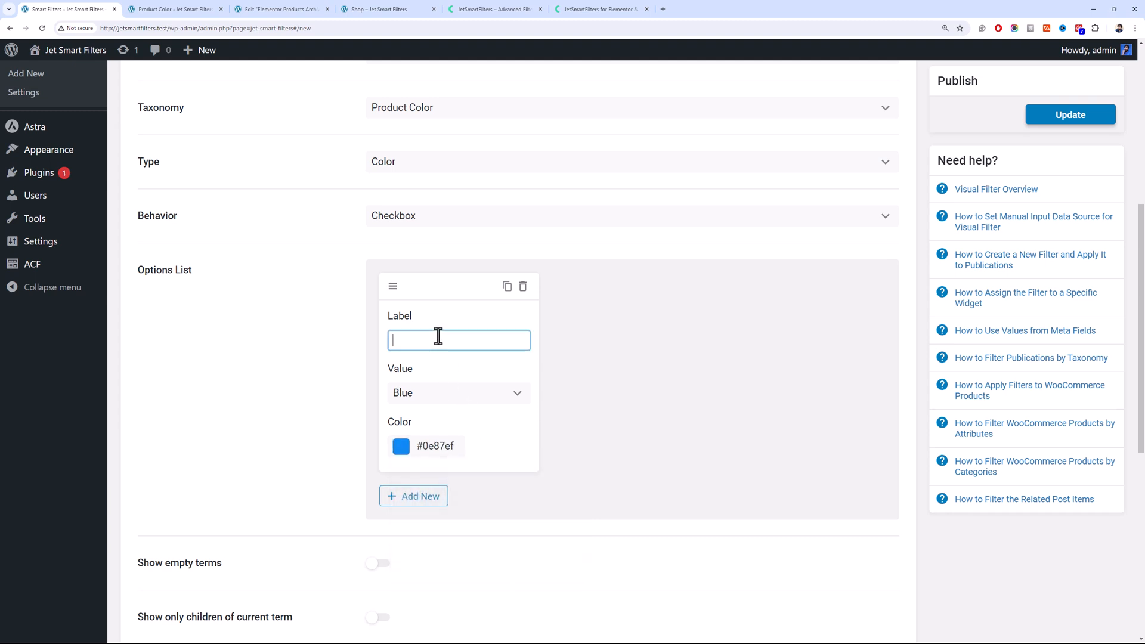
{"action": "type", "text": "Blue"}
Duplicate the Blue option and change the copy's value and label to Green
{"action": "left_click", "coordinate": [507, 287]}
{"action": "left_click", "coordinate": [611, 389]}
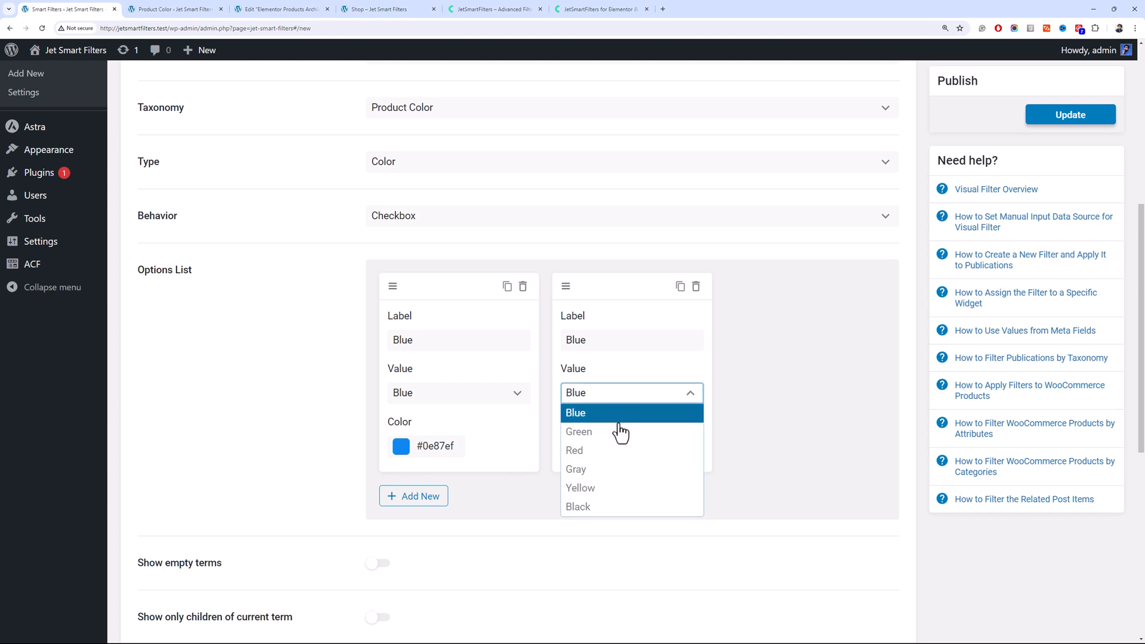
{"action": "left_click", "coordinate": [621, 435]}
{"action": "left_click", "coordinate": [620, 335]}
{"action": "double_click", "coordinate": [620, 336]}
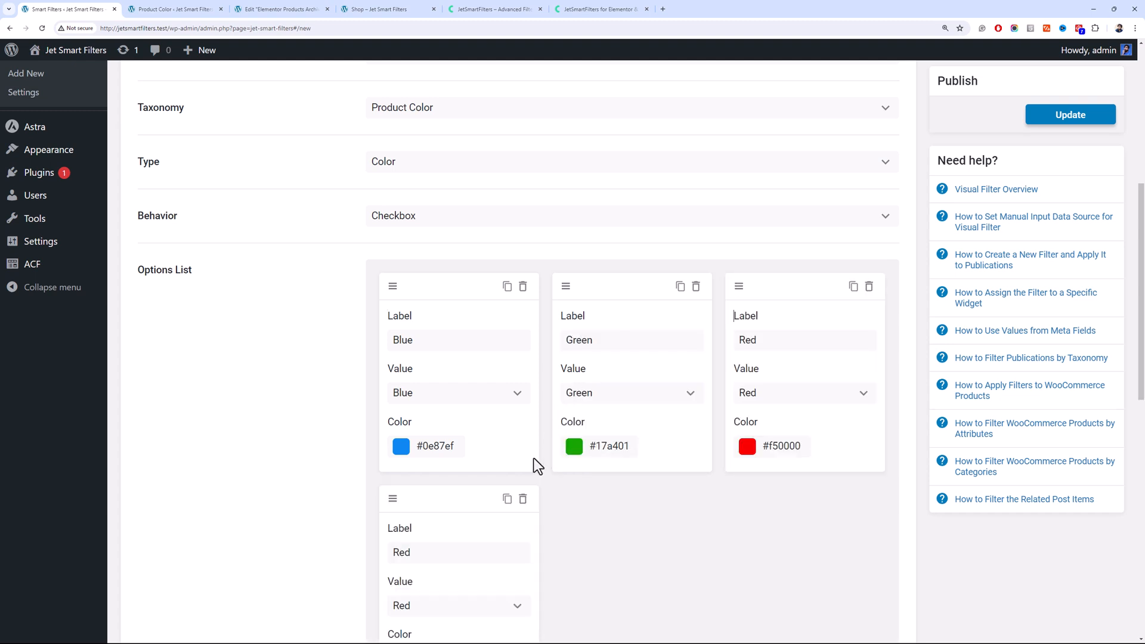
Change the duplicated Red option to value Black, color #000000 and label Black
{"action": "scroll", "coordinate": [525, 459], "scroll_direction": "down", "scroll_amount": 5}
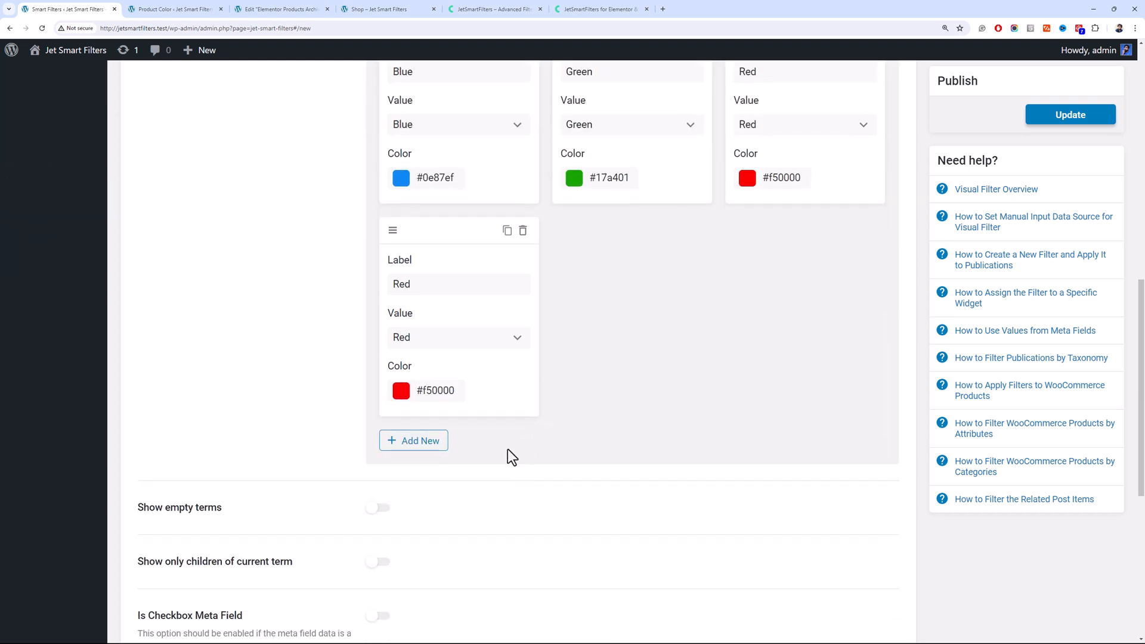
{"action": "left_click", "coordinate": [493, 344]}
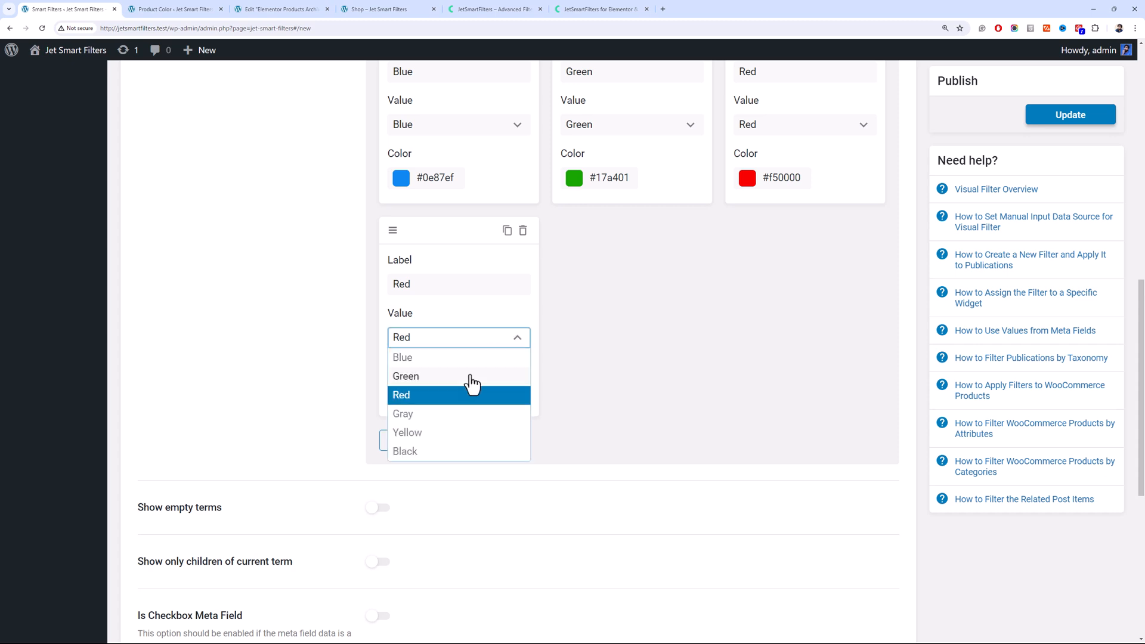
{"action": "left_click", "coordinate": [478, 451]}
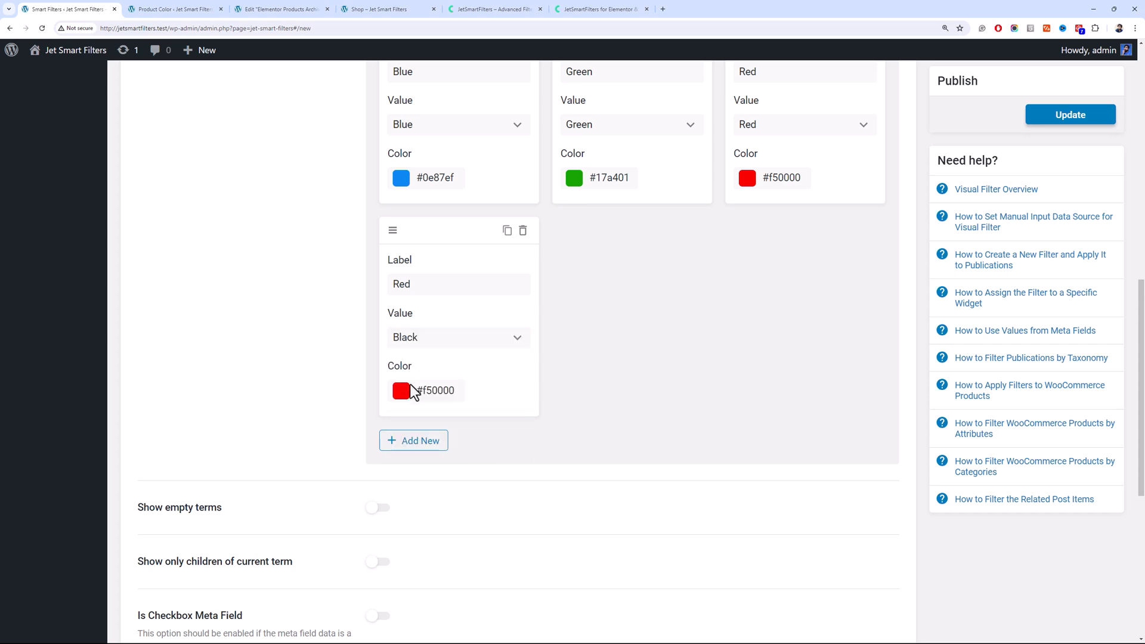
{"action": "left_click", "coordinate": [401, 390]}
{"action": "left_click_drag", "start_coordinate": [427, 447], "coordinate": [384, 493]}
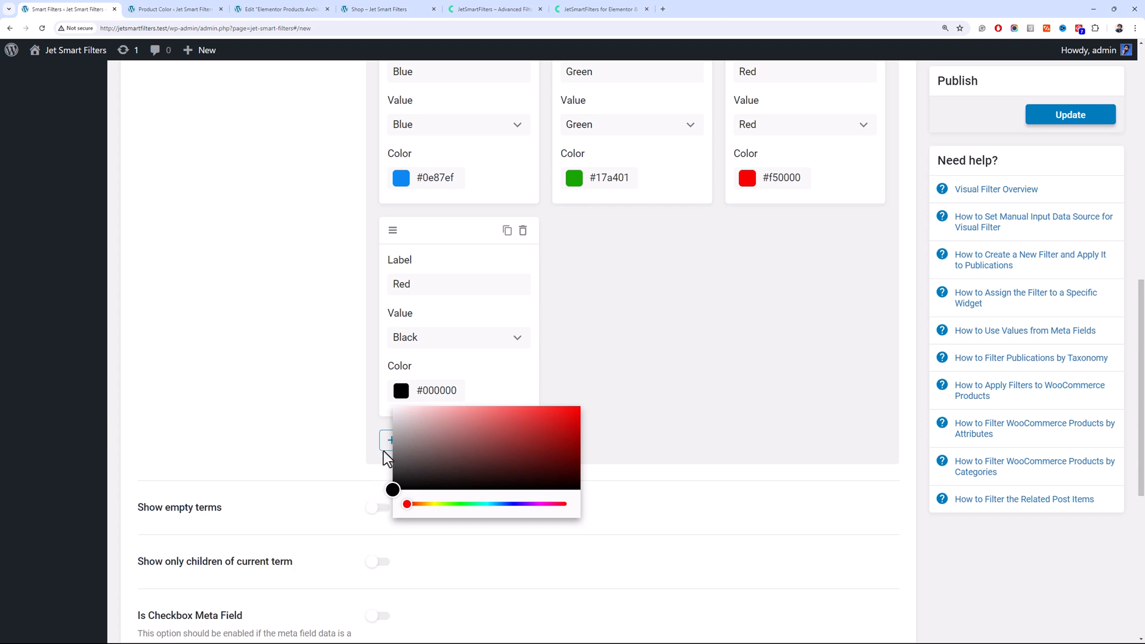
{"action": "left_click", "coordinate": [432, 339]}
{"action": "double_click", "coordinate": [440, 284]}
{"action": "type", "text": "Black"}
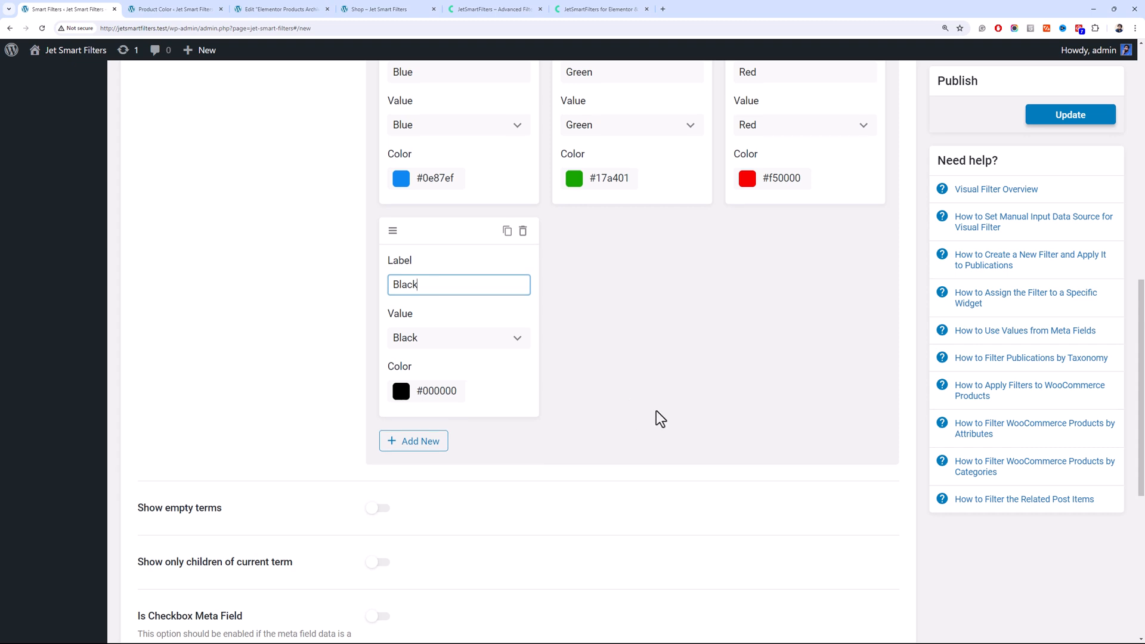
Enable Show empty terms for the Product Color filter
{"action": "scroll", "coordinate": [656, 410], "scroll_direction": "up", "scroll_amount": 4}
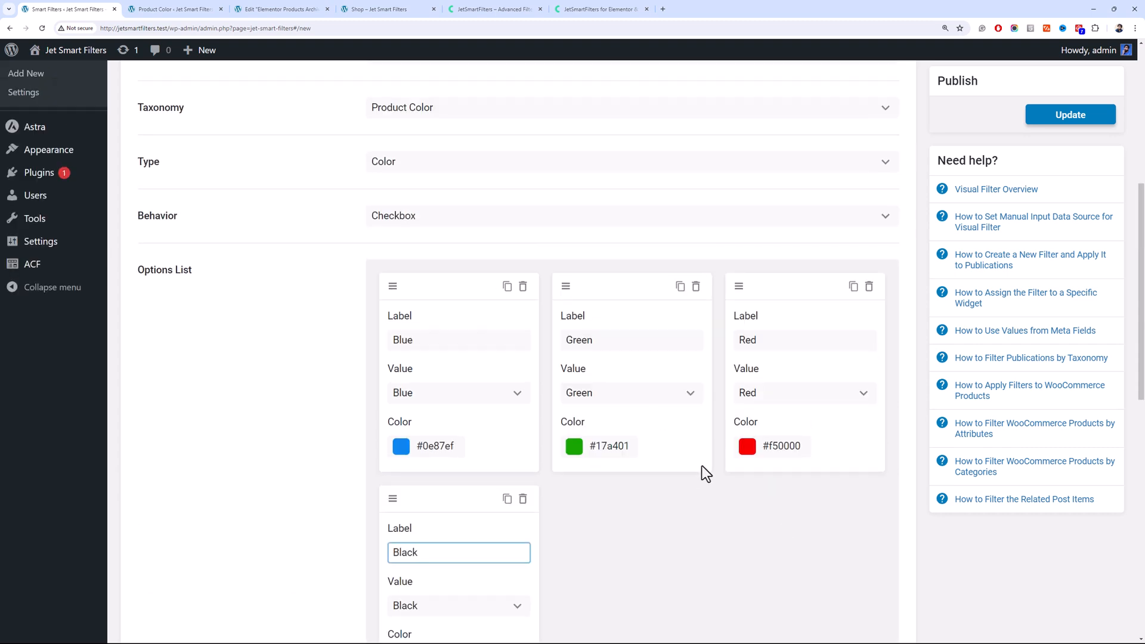
{"action": "scroll", "coordinate": [597, 410], "scroll_direction": "down", "scroll_amount": 2}
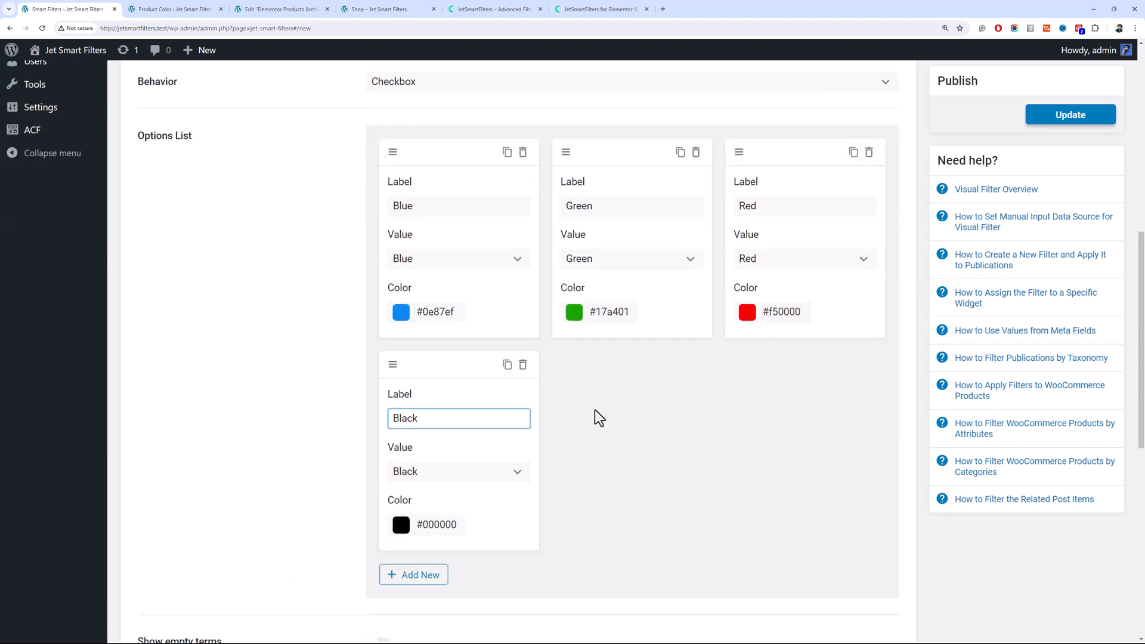
{"action": "scroll", "coordinate": [1142, 386], "scroll_direction": "down", "scroll_amount": 6}
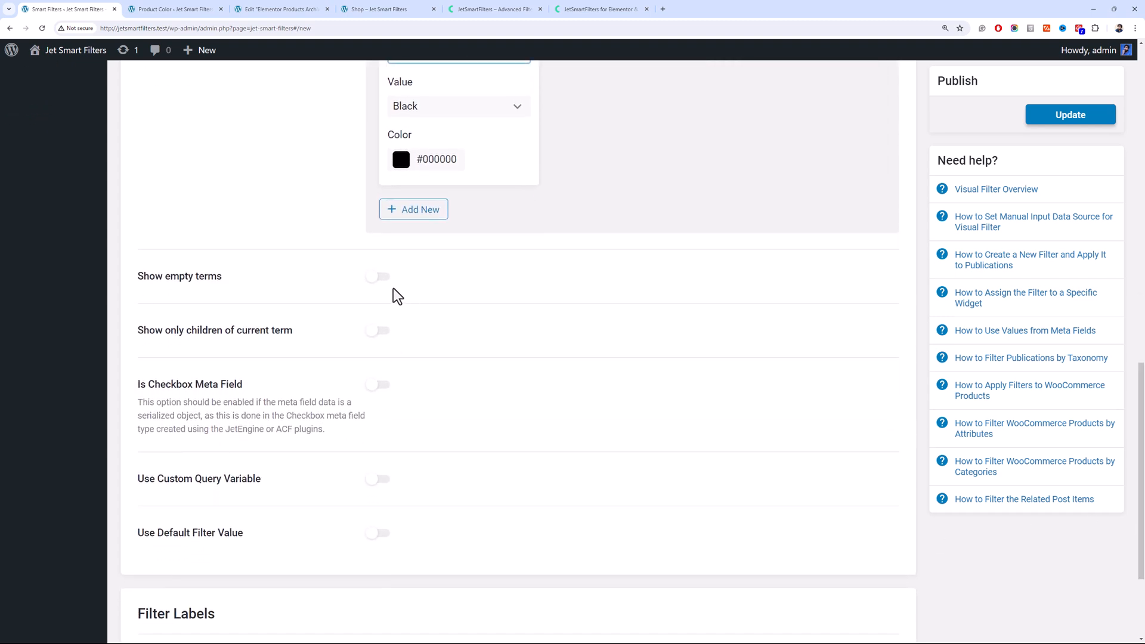
{"action": "left_click", "coordinate": [381, 277]}
Open the Filter Label field for editing
{"action": "scroll", "coordinate": [272, 280], "scroll_direction": "down", "scroll_amount": 3}
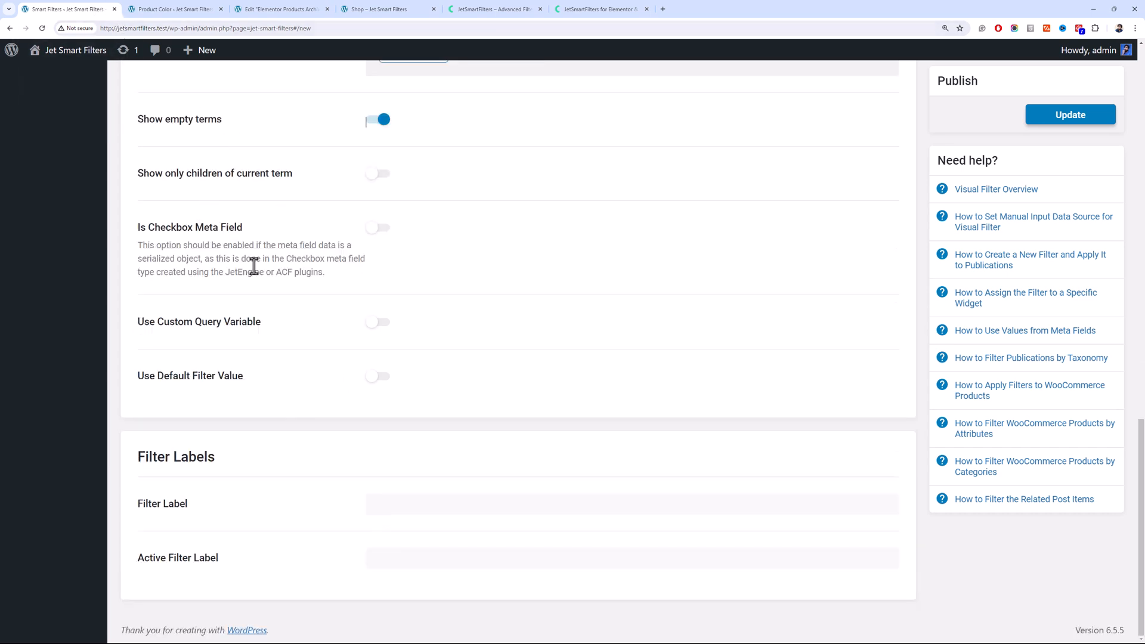
{"action": "left_click", "coordinate": [443, 504]}
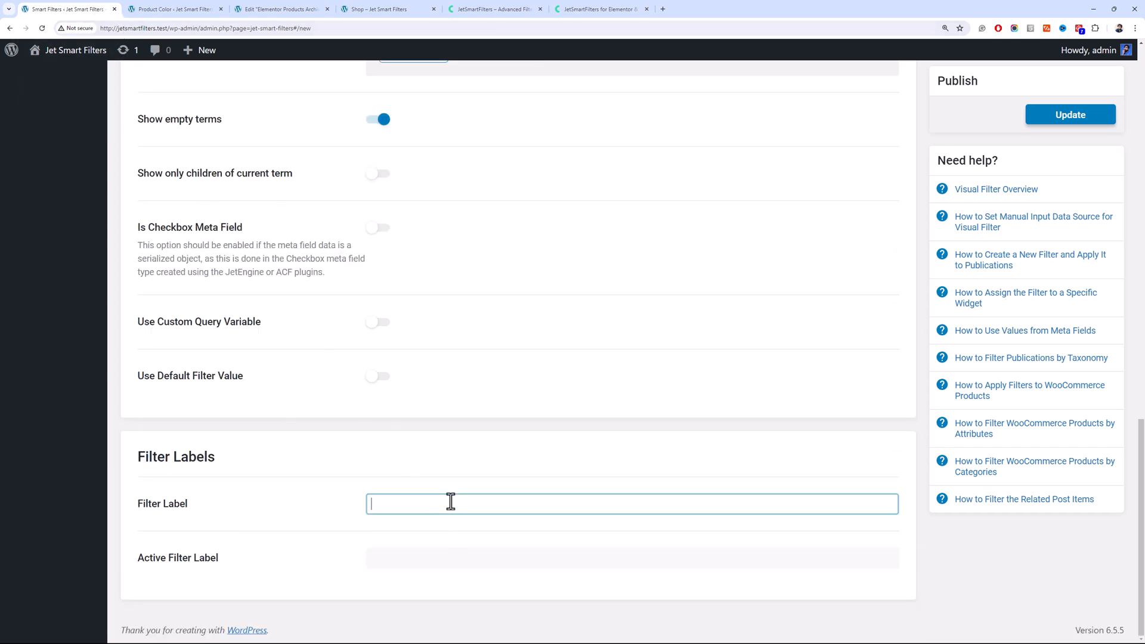
Set both the Filter Label and the Active Filter Label of the Product Color filter to "Colors"
{"action": "left_click", "coordinate": [525, 557]}
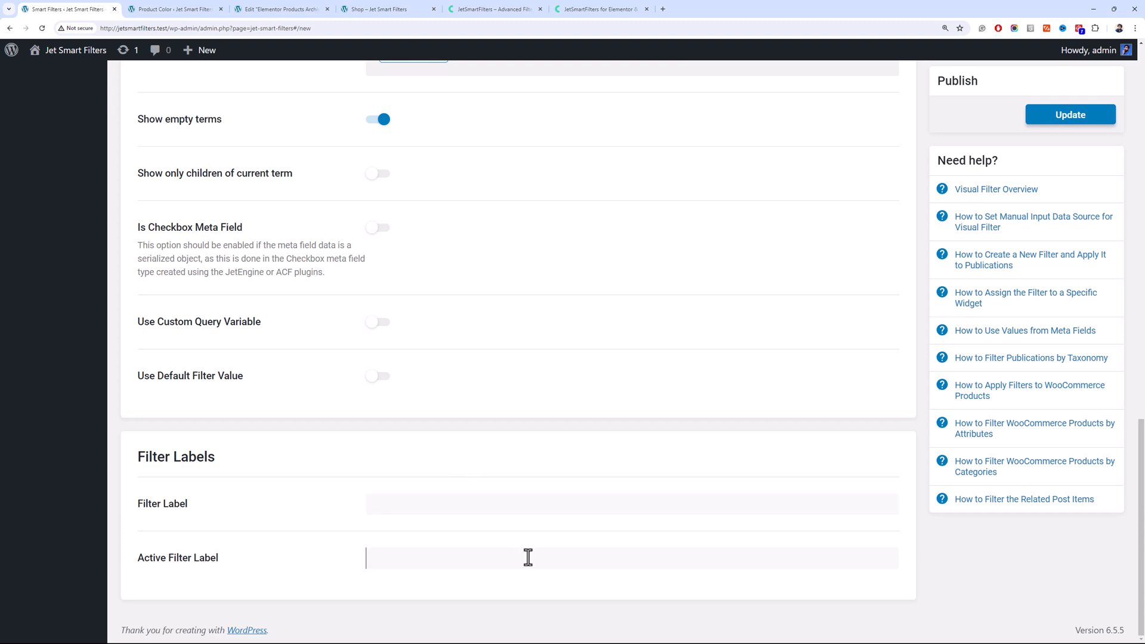
{"action": "left_click", "coordinate": [501, 501]}
{"action": "left_click", "coordinate": [357, 507]}
{"action": "left_click", "coordinate": [398, 506]}
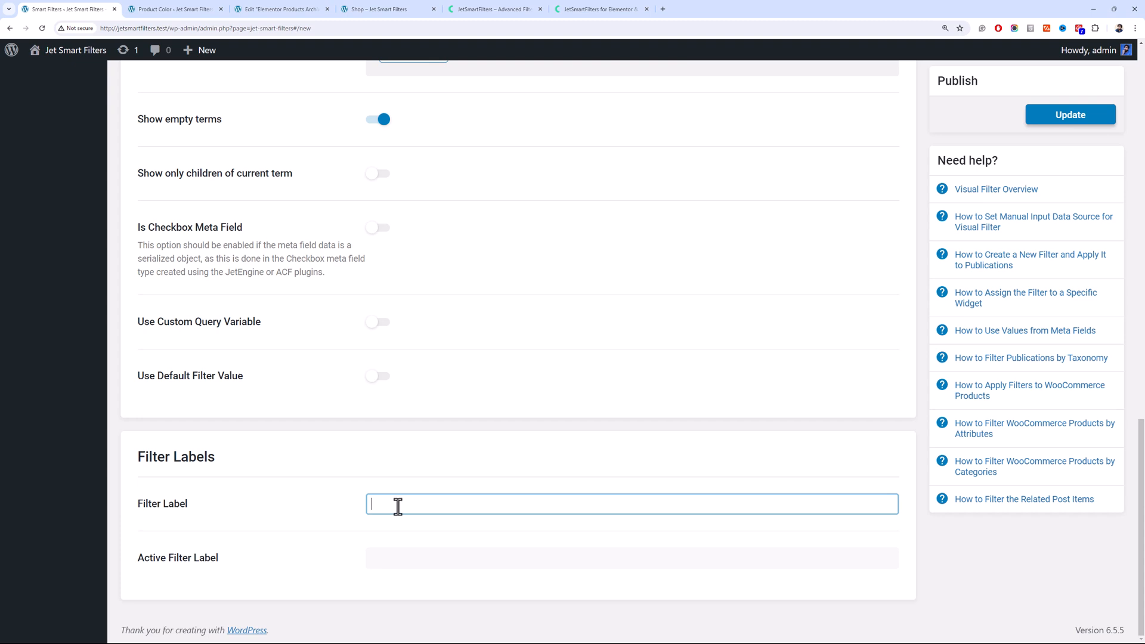
{"action": "left_click", "coordinate": [432, 563]}
{"action": "left_click", "coordinate": [429, 512]}
{"action": "type", "text": "Colors"}
{"action": "key", "text": "Tab"}
{"action": "type", "text": "Colors"}
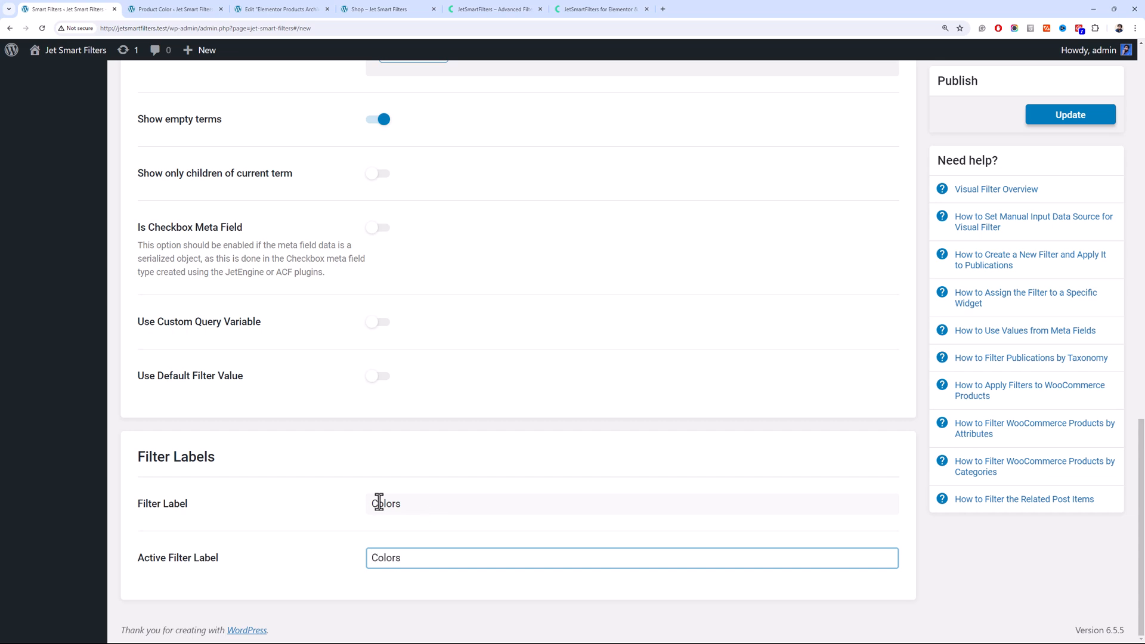
Save the Product Color filter with its visual color options and labels
{"action": "left_click_drag", "start_coordinate": [1141, 429], "coordinate": [1141, 280]}
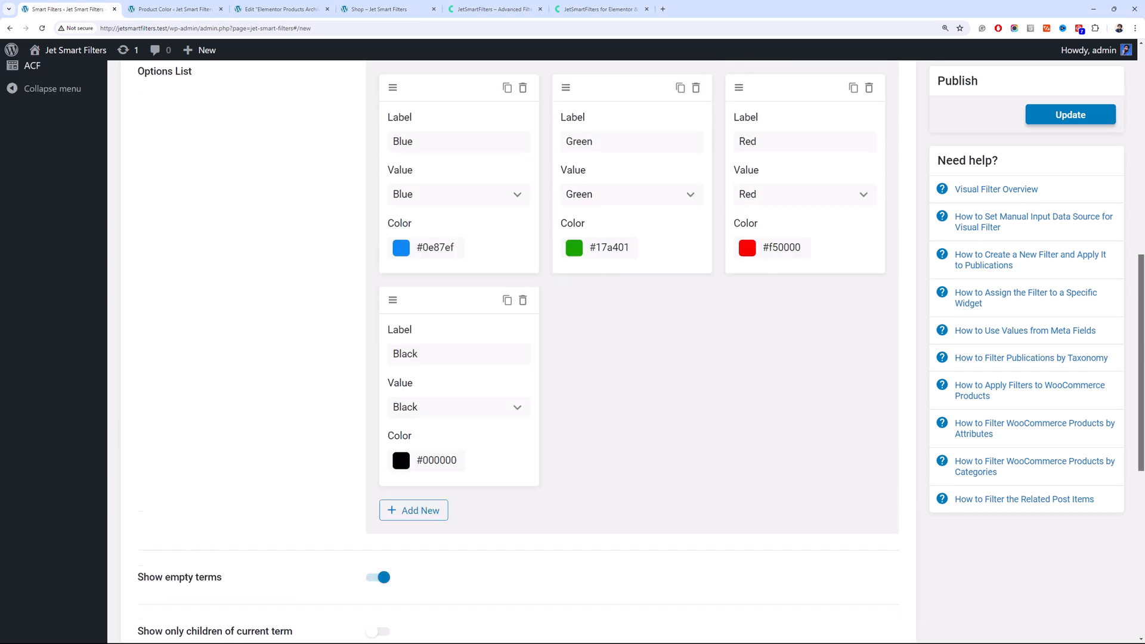
{"action": "scroll", "coordinate": [1115, 131], "scroll_direction": "up", "scroll_amount": 10}
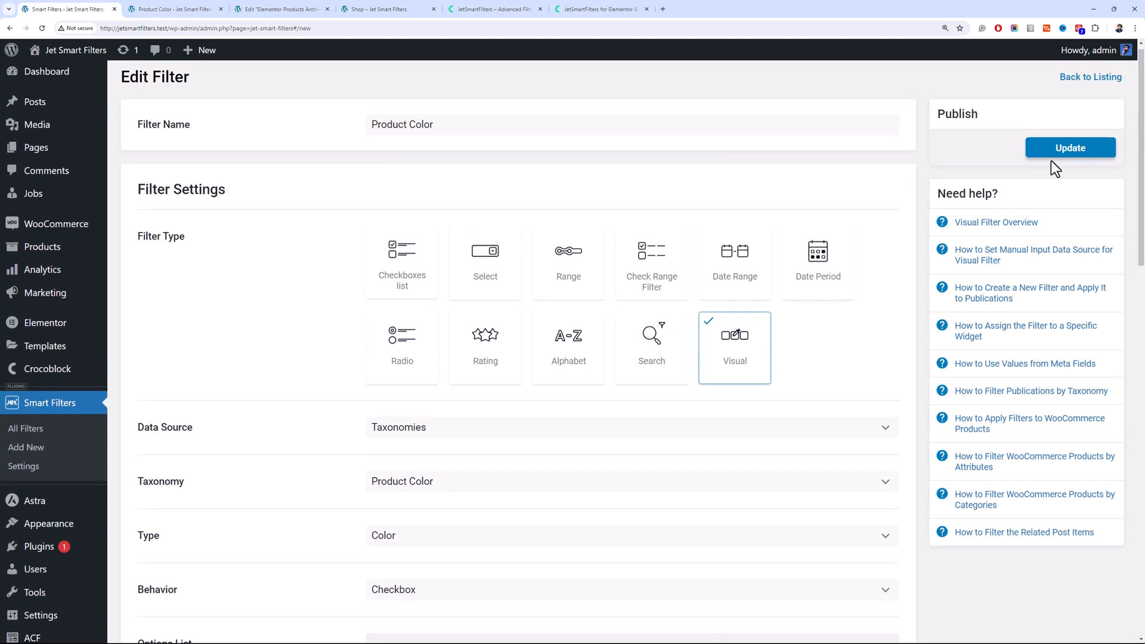
{"action": "left_click", "coordinate": [1047, 152]}
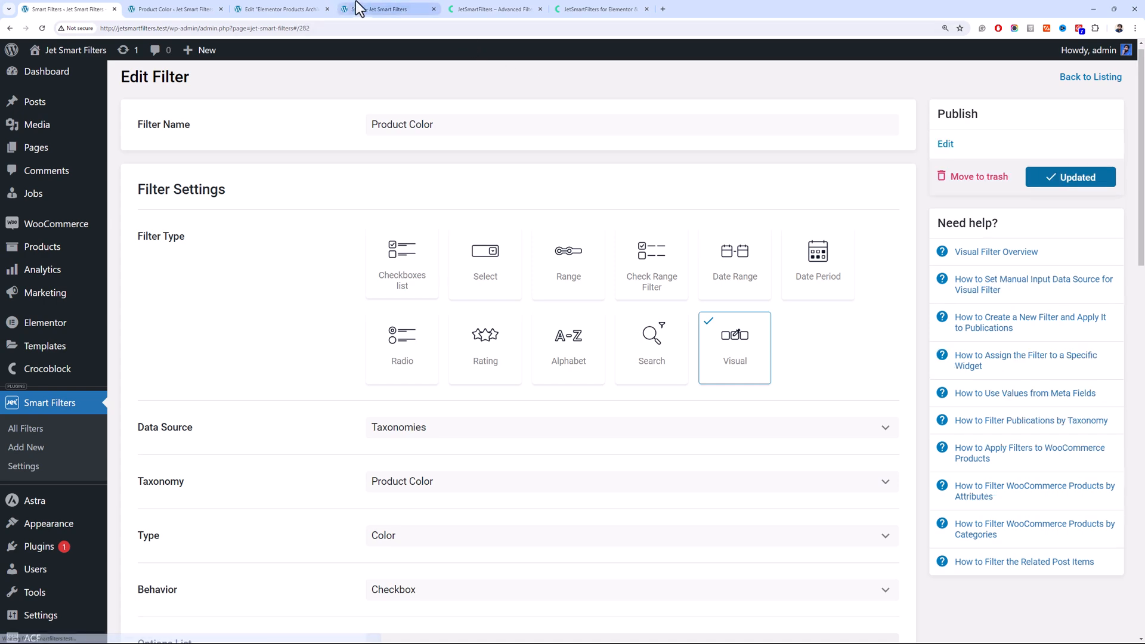
In the Elementor products archive template, duplicate the Categories container and retitle the copy's heading "Filter by Color"
{"action": "left_click", "coordinate": [310, 9]}
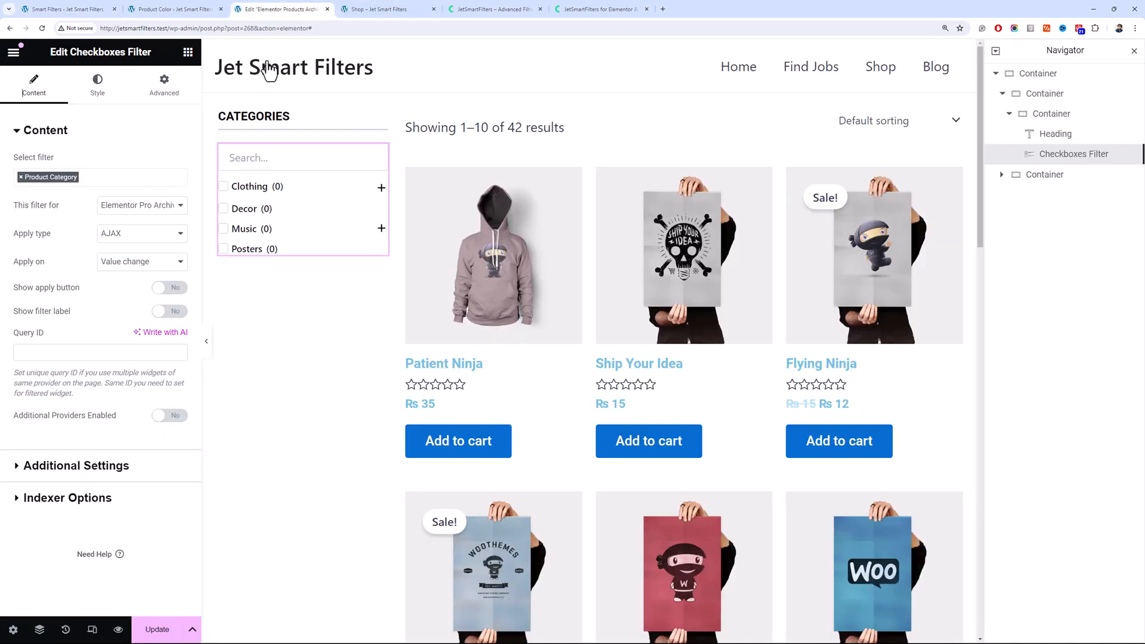
{"action": "right_click", "coordinate": [226, 121]}
{"action": "left_click", "coordinate": [269, 159]}
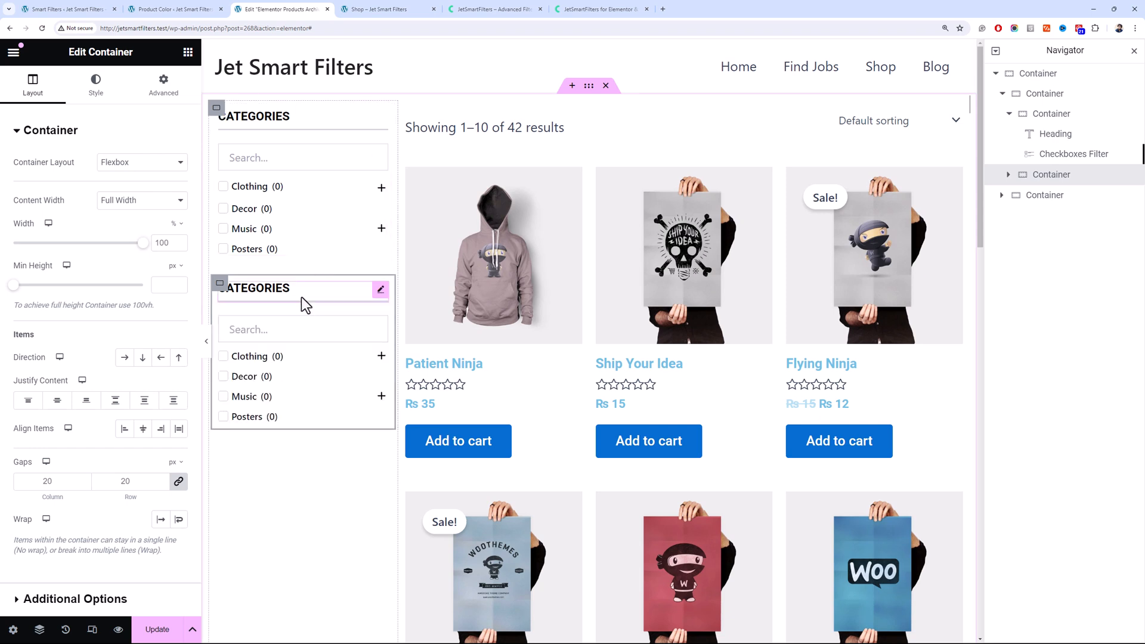
{"action": "left_click", "coordinate": [302, 297]}
{"action": "triple_click", "coordinate": [116, 202]}
{"action": "type", "text": "Filter by Color"}
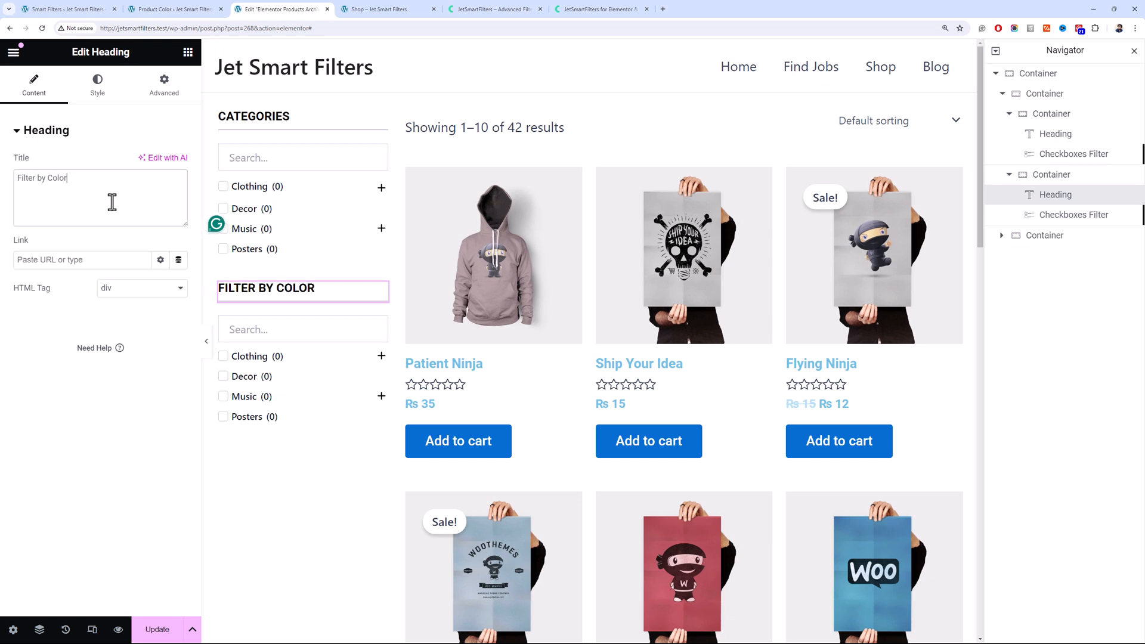
Replace the Checkboxes Filter under the Filter by Color heading with a Visual Filter widget
{"action": "left_click", "coordinate": [376, 333]}
{"action": "right_click", "coordinate": [376, 332]}
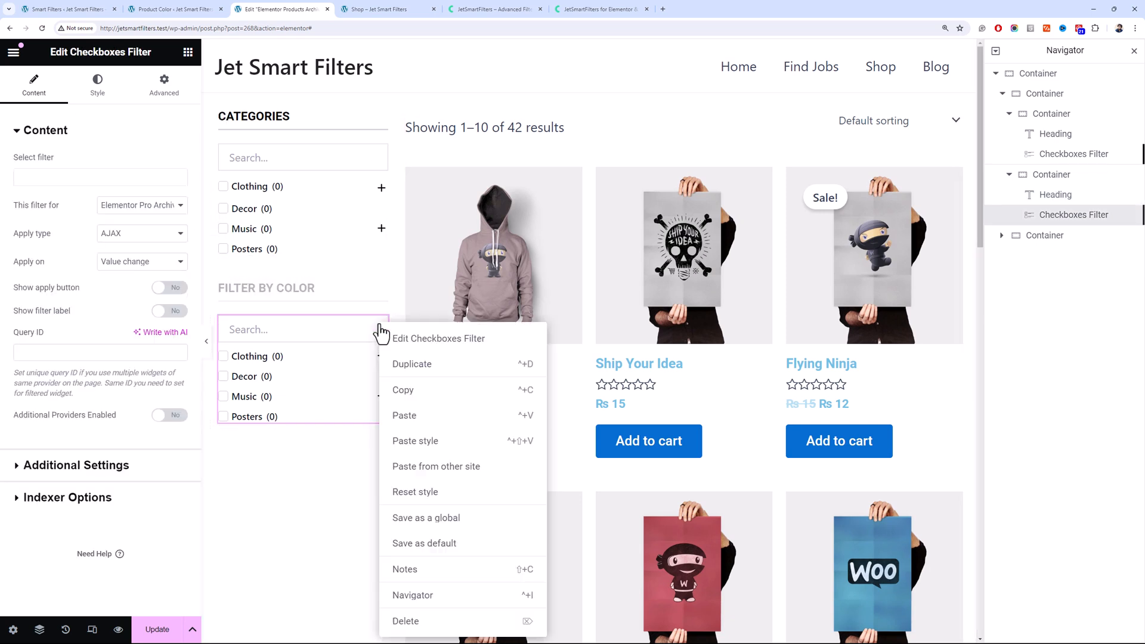
{"action": "left_click", "coordinate": [456, 621]}
{"action": "scroll", "coordinate": [163, 231], "scroll_direction": "down", "scroll_amount": 10}
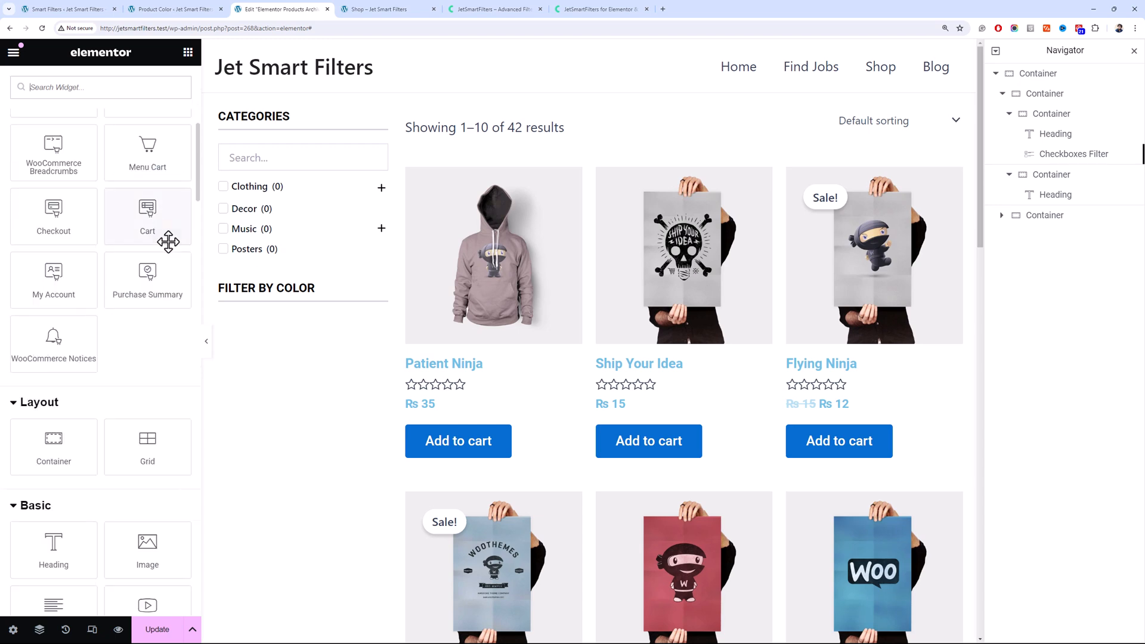
{"action": "scroll", "coordinate": [167, 246], "scroll_direction": "down", "scroll_amount": 15}
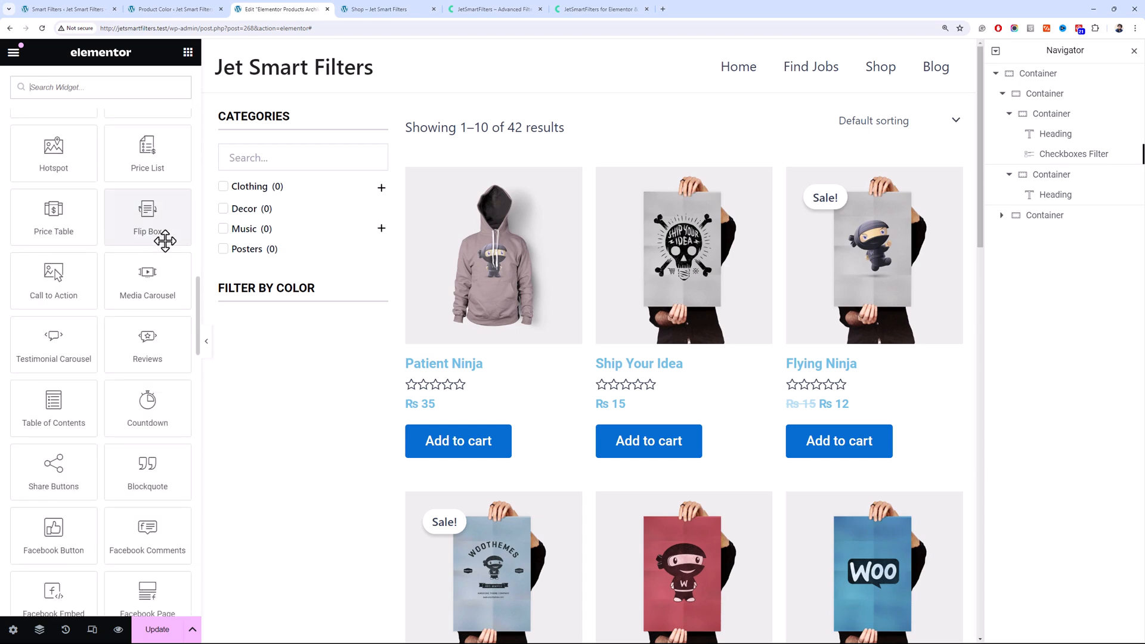
{"action": "scroll", "coordinate": [166, 241], "scroll_direction": "down", "scroll_amount": 20}
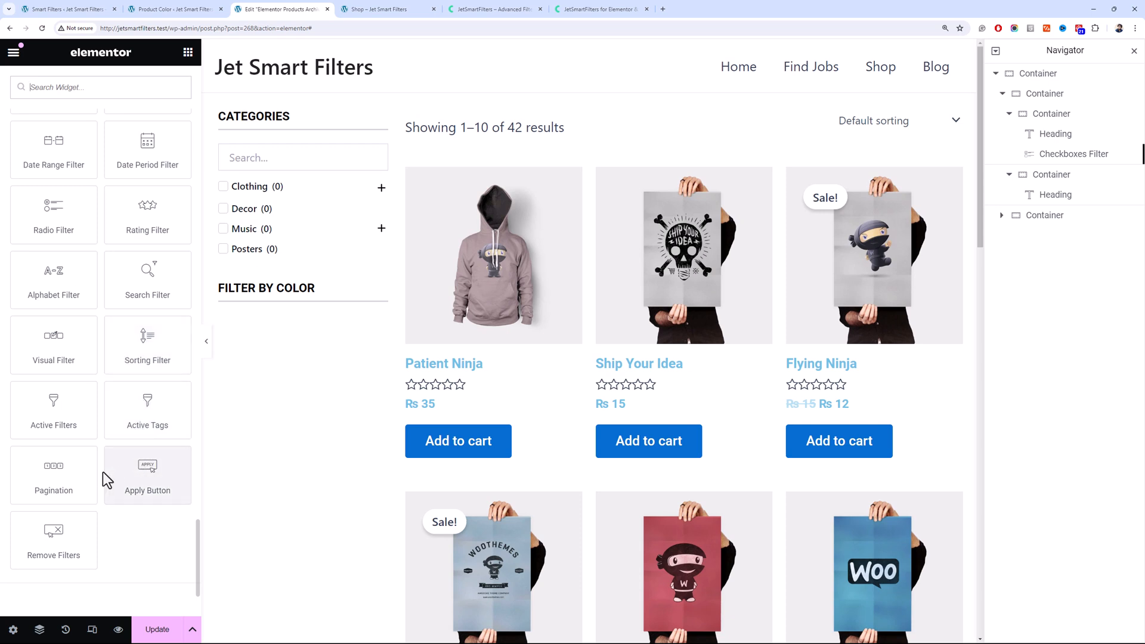
{"action": "left_click_drag", "start_coordinate": [56, 357], "coordinate": [274, 301]}
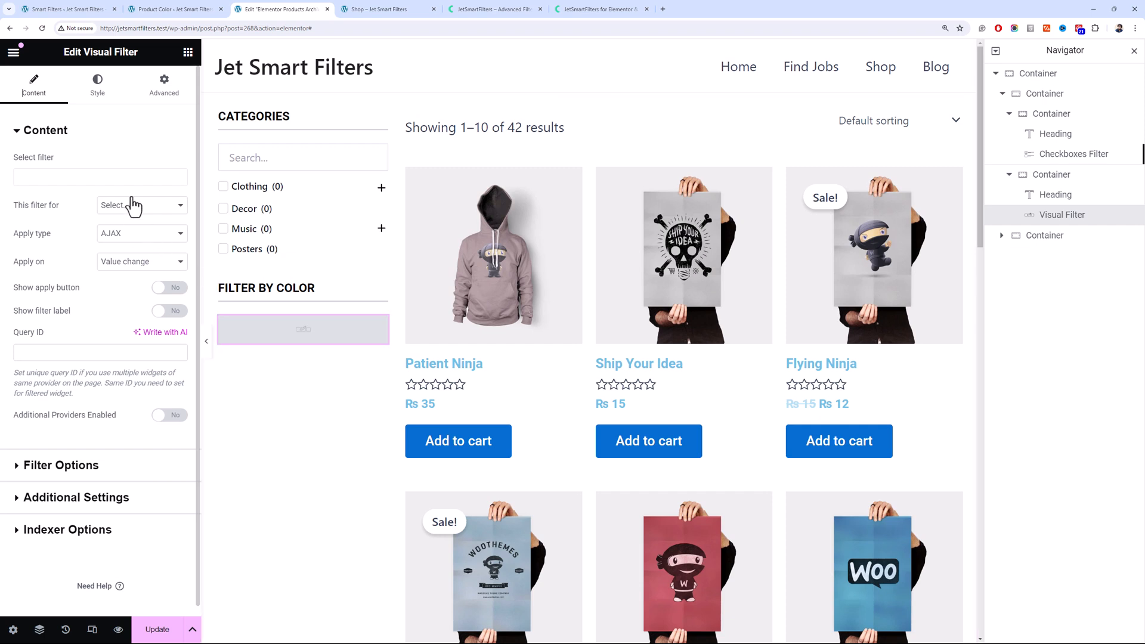
Assign the Product Color filter to the Visual Filter widget and target the Elementor Pro archive products
{"action": "left_click", "coordinate": [126, 177]}
{"action": "type", "text": "p"}
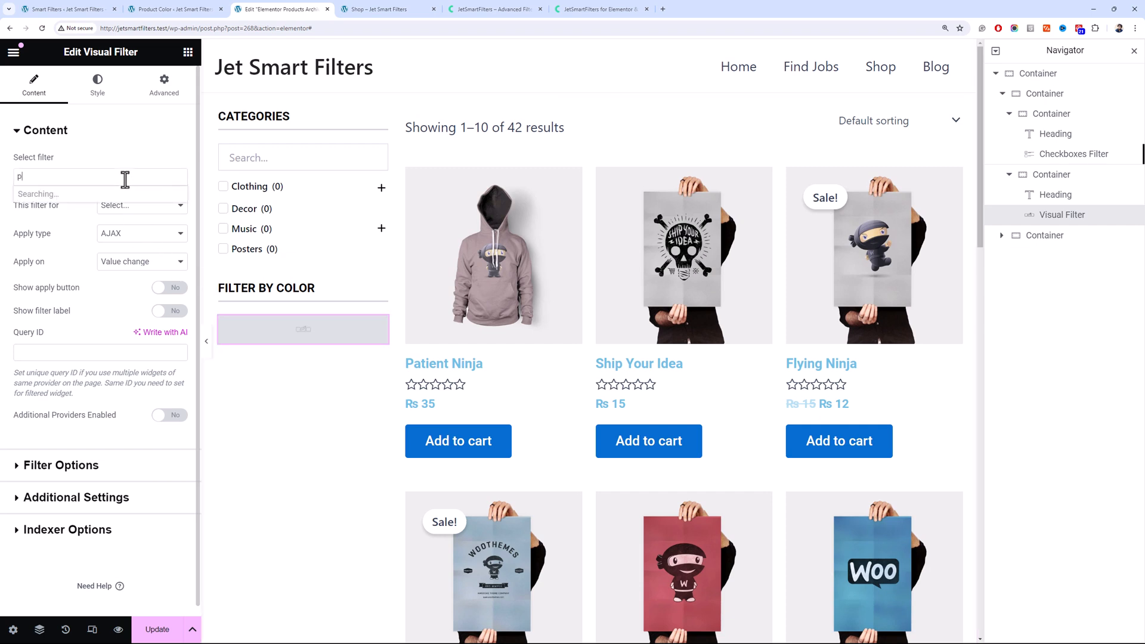
{"action": "type", "text": "ro"}
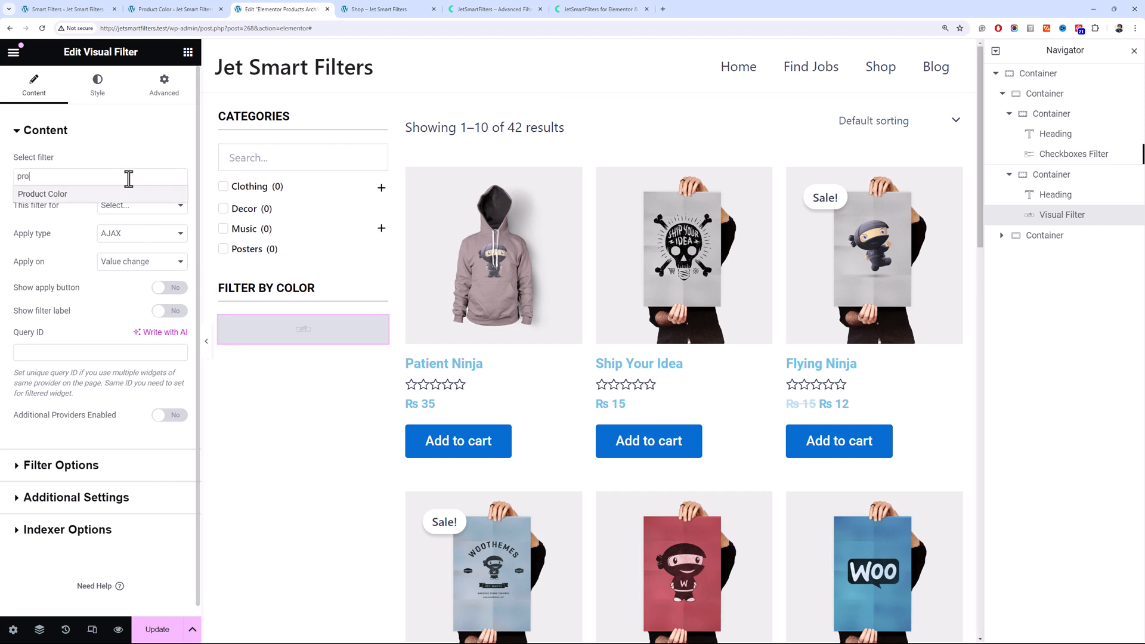
{"action": "left_click", "coordinate": [128, 194]}
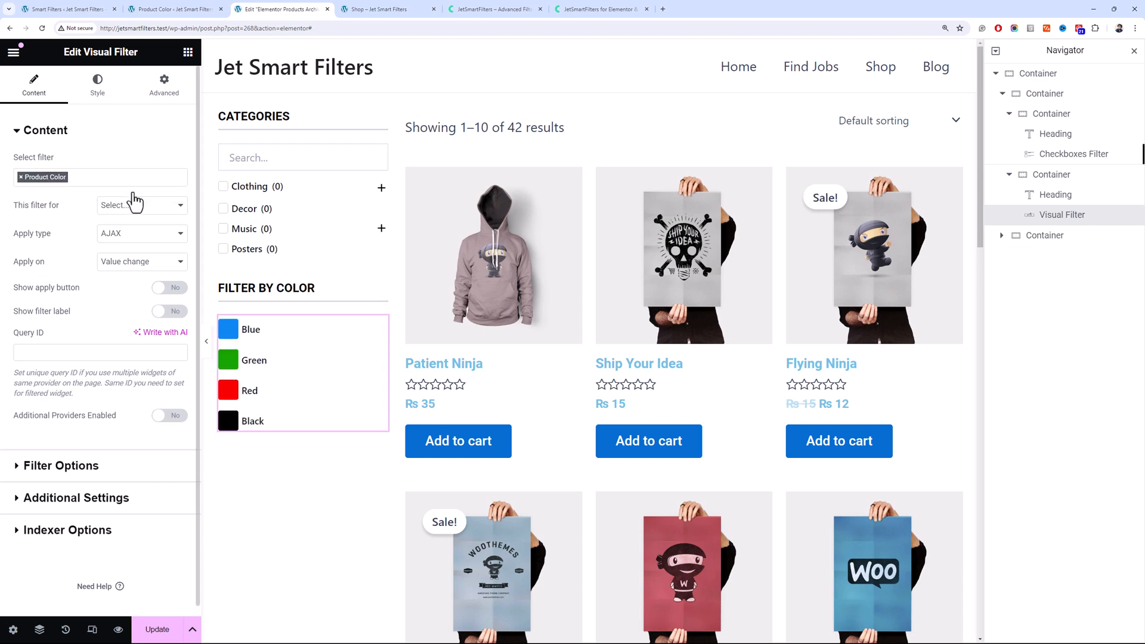
{"action": "left_click", "coordinate": [148, 204]}
{"action": "left_click", "coordinate": [171, 230]}
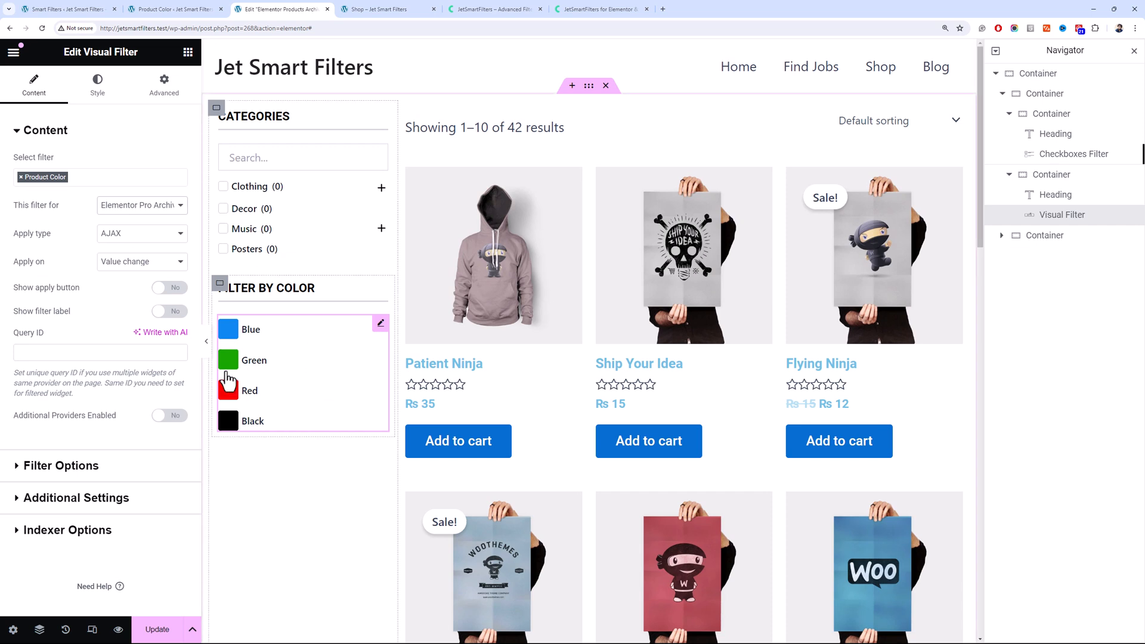
Set the Visual Filter's items to the inline position so the color options sit side by side
{"action": "left_click", "coordinate": [122, 469]}
{"action": "left_click", "coordinate": [98, 83]}
{"action": "left_click", "coordinate": [176, 163]}
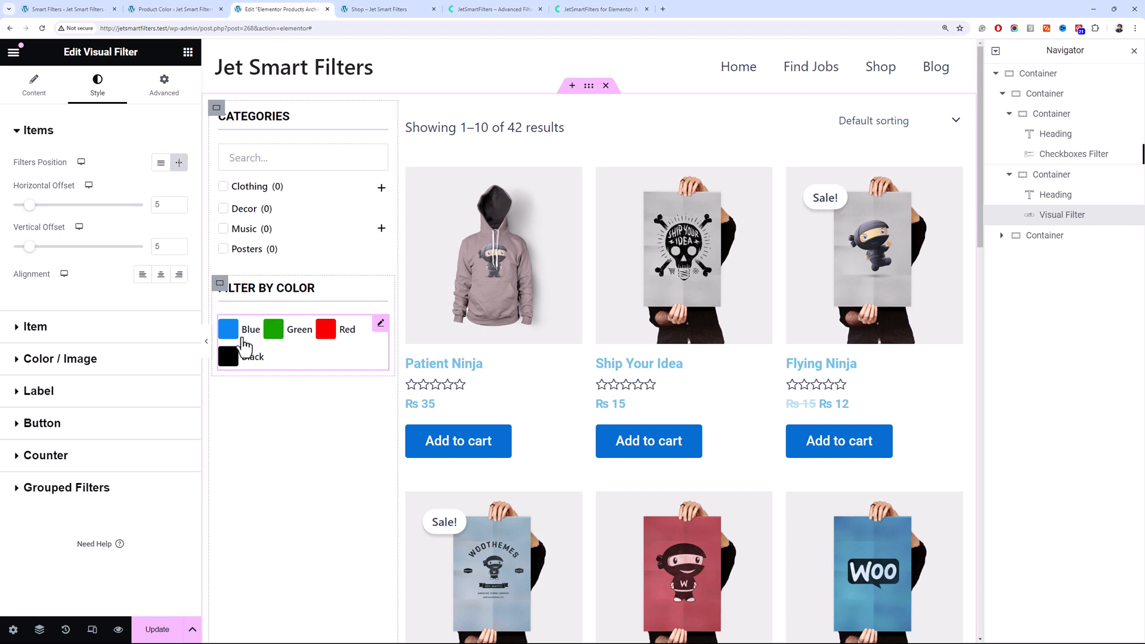
Turn off the item labels in the Visual Filter's options and review its additional settings
{"action": "left_click", "coordinate": [36, 86]}
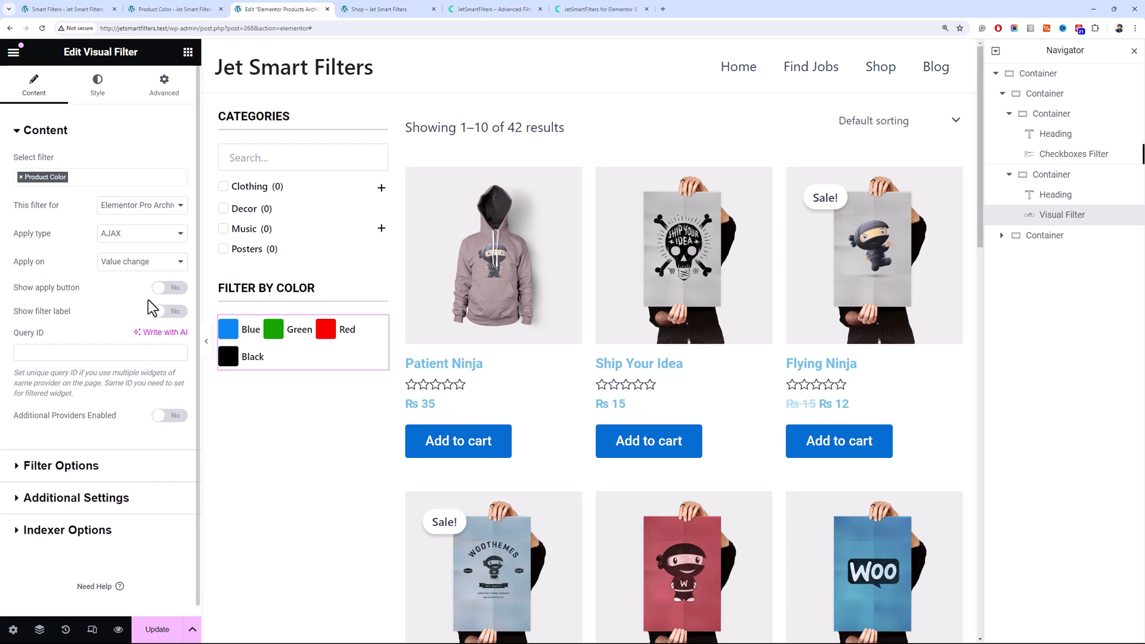
{"action": "left_click", "coordinate": [104, 466]}
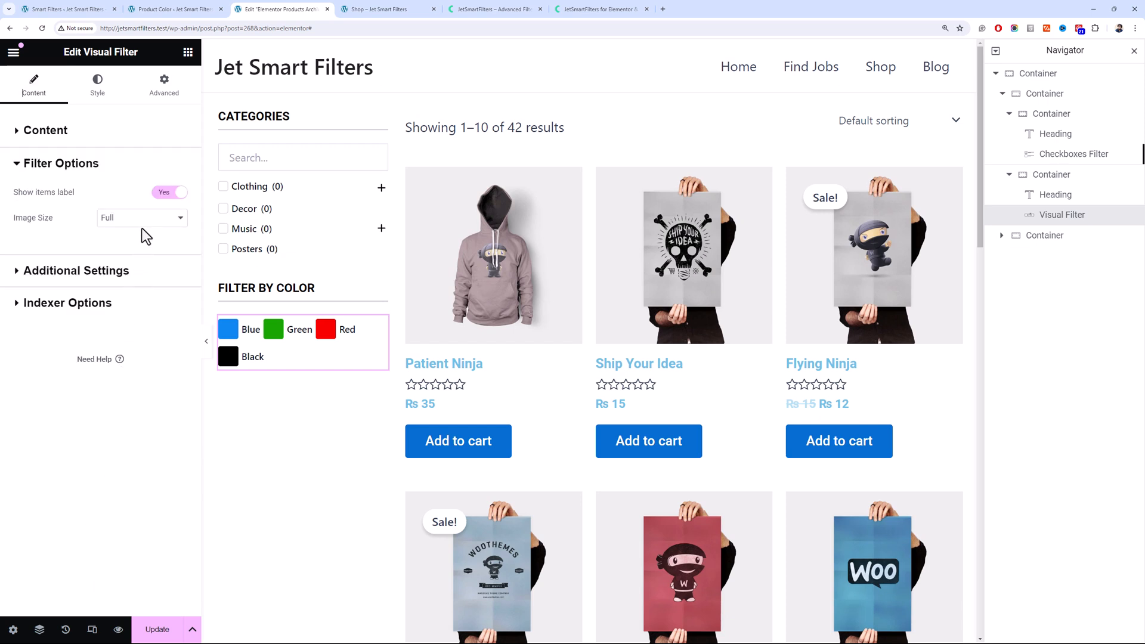
{"action": "left_click", "coordinate": [171, 197]}
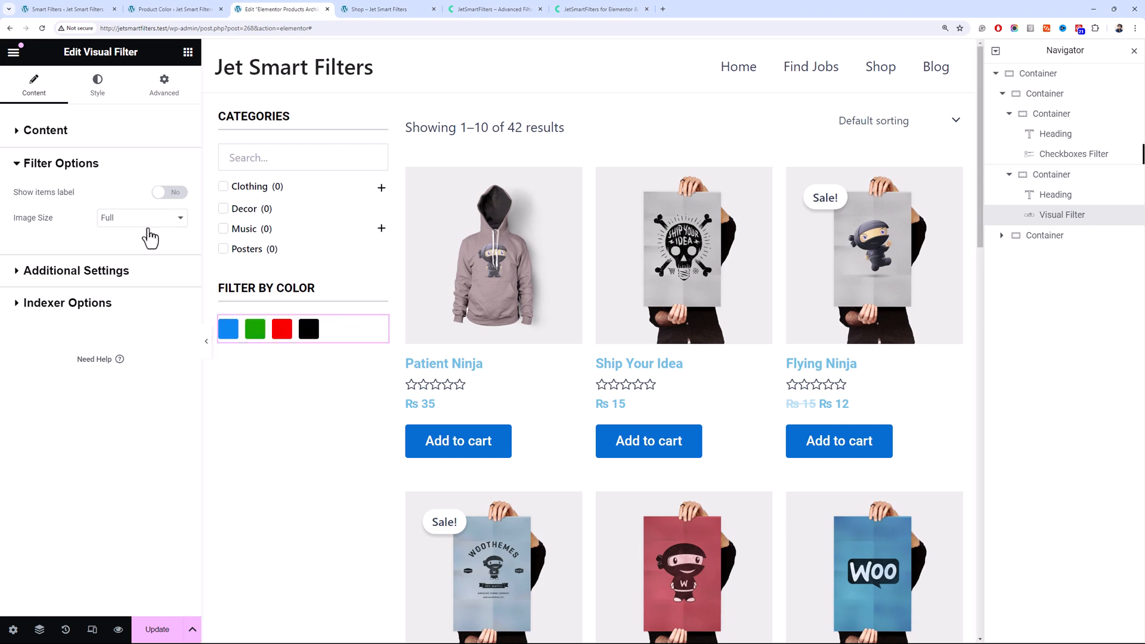
{"action": "left_click", "coordinate": [143, 270]}
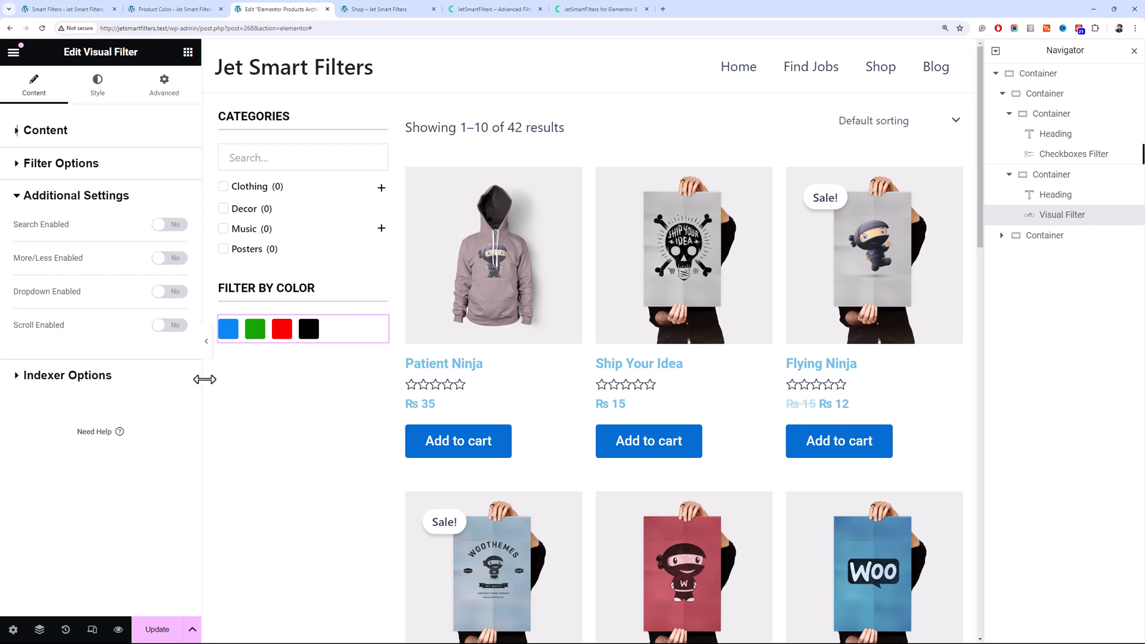
{"action": "left_click", "coordinate": [122, 126]}
Try center alignment for the Visual Filter's items, and set their alignment to left
{"action": "left_click", "coordinate": [97, 85]}
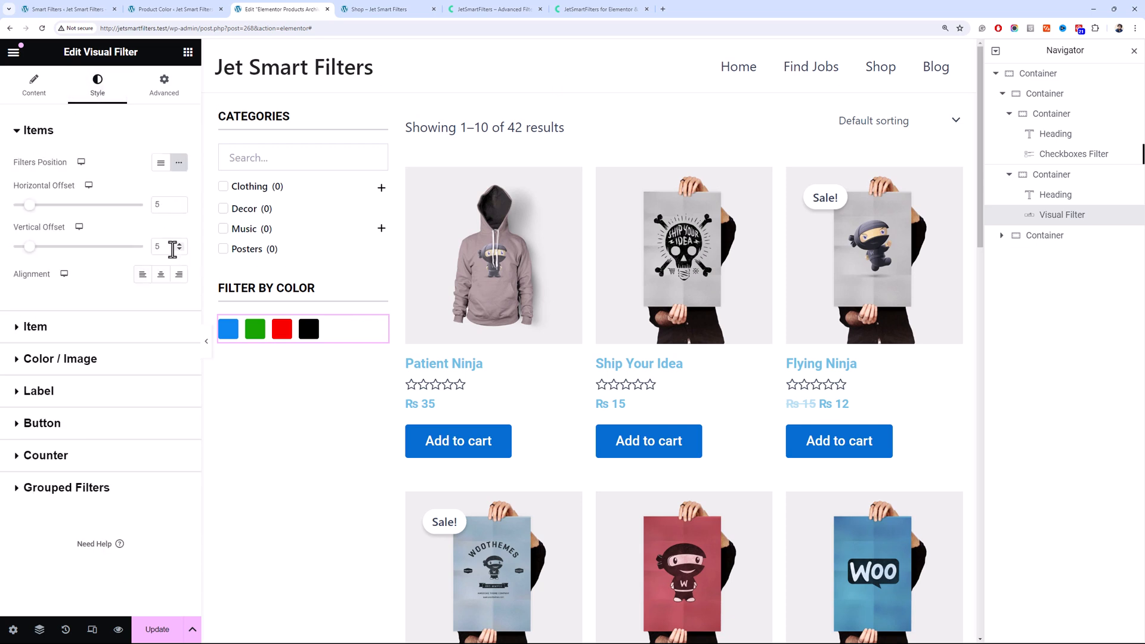
{"action": "left_click", "coordinate": [159, 279]}
{"action": "left_click", "coordinate": [143, 276]}
Round the color swatches with a 30 px border radius on all corners and update the template
{"action": "left_click", "coordinate": [101, 361]}
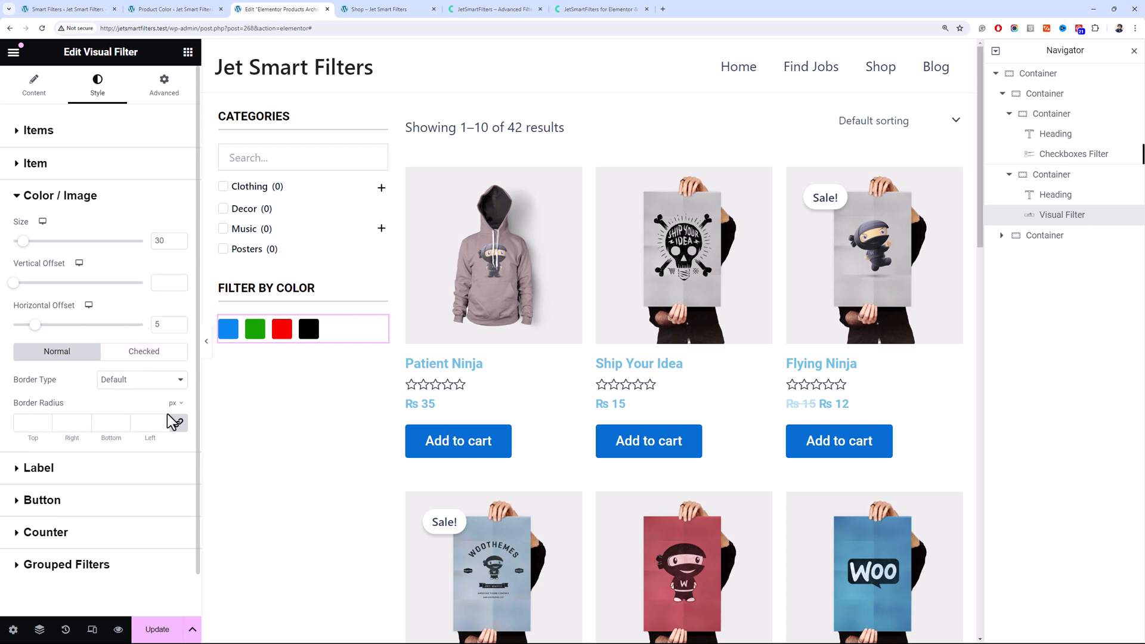
{"action": "type", "text": "0"}
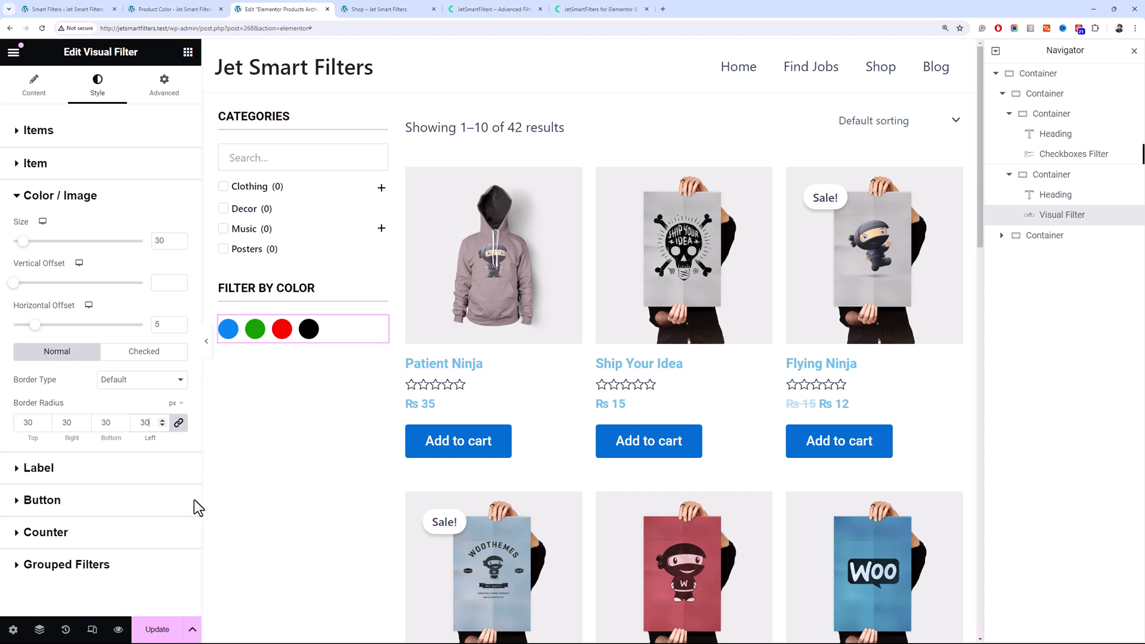
{"action": "left_click", "coordinate": [156, 630]}
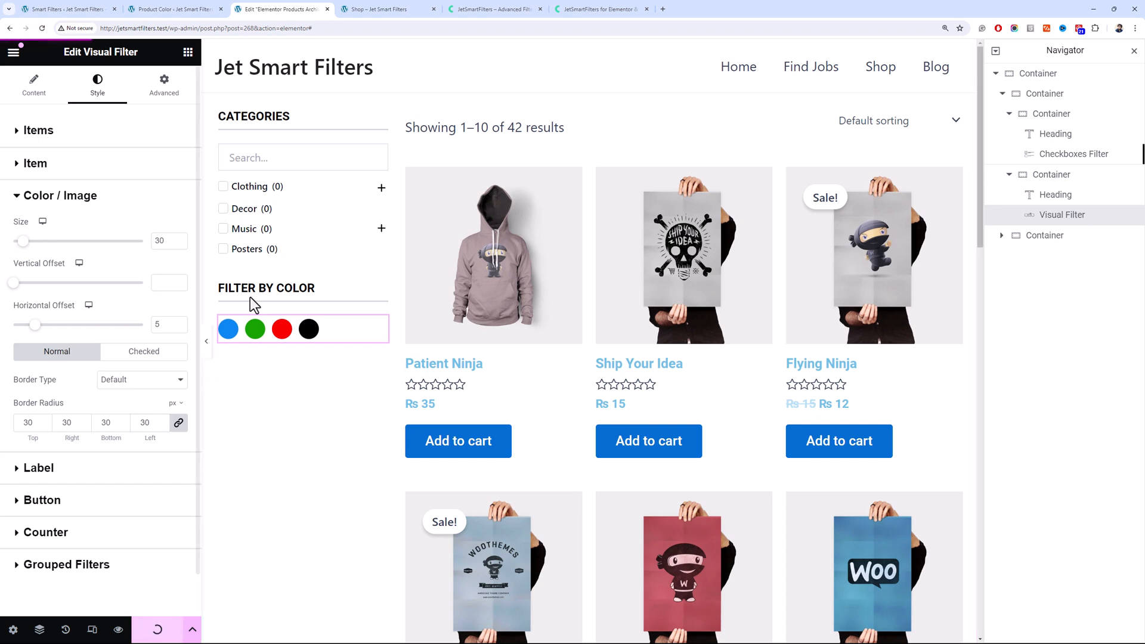
Switch to the Shop page on the site's front end and reload it
{"action": "left_click", "coordinate": [376, 6]}
{"action": "left_click", "coordinate": [319, 26]}
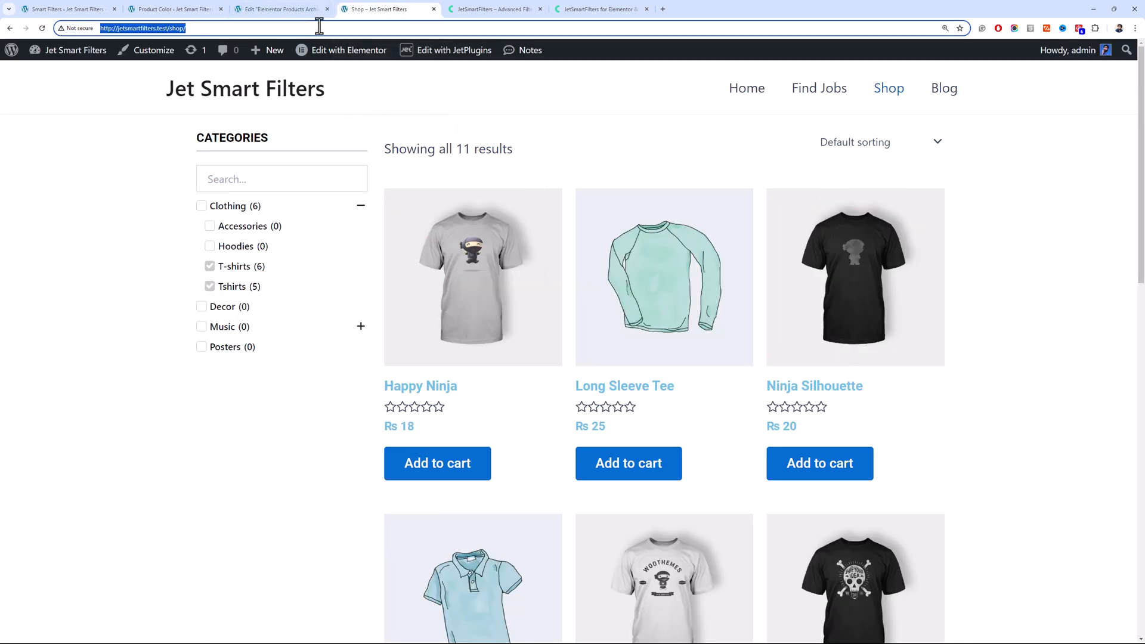
{"action": "key", "text": "Return"}
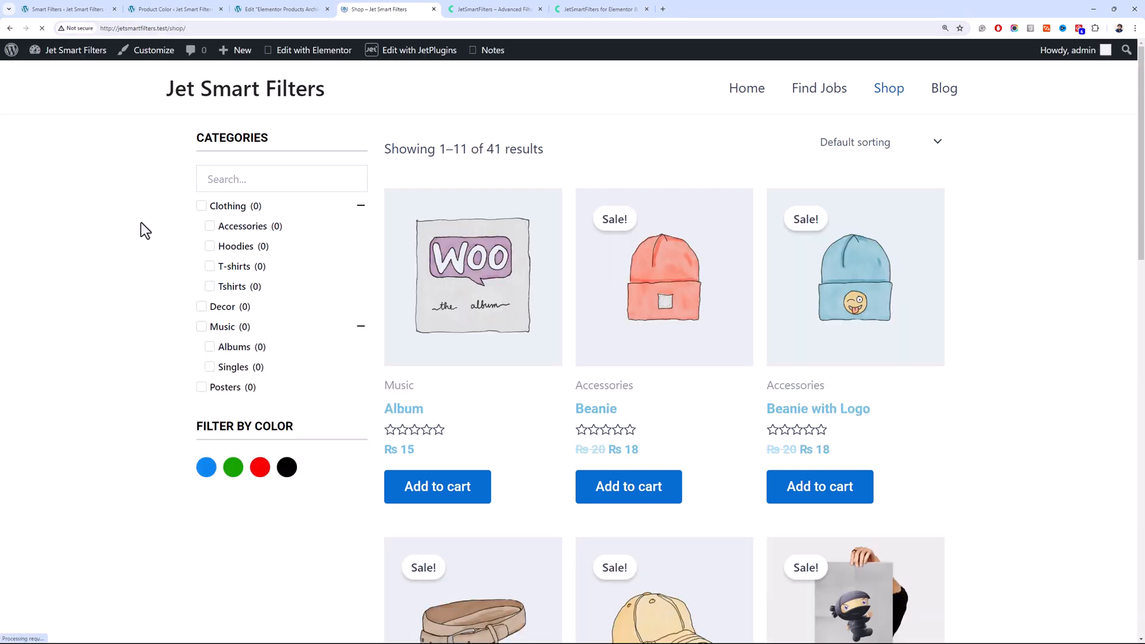
Test the color filter on the Shop page by selecting green, adding black and blue, and deselecting blue
{"action": "left_click", "coordinate": [233, 351]}
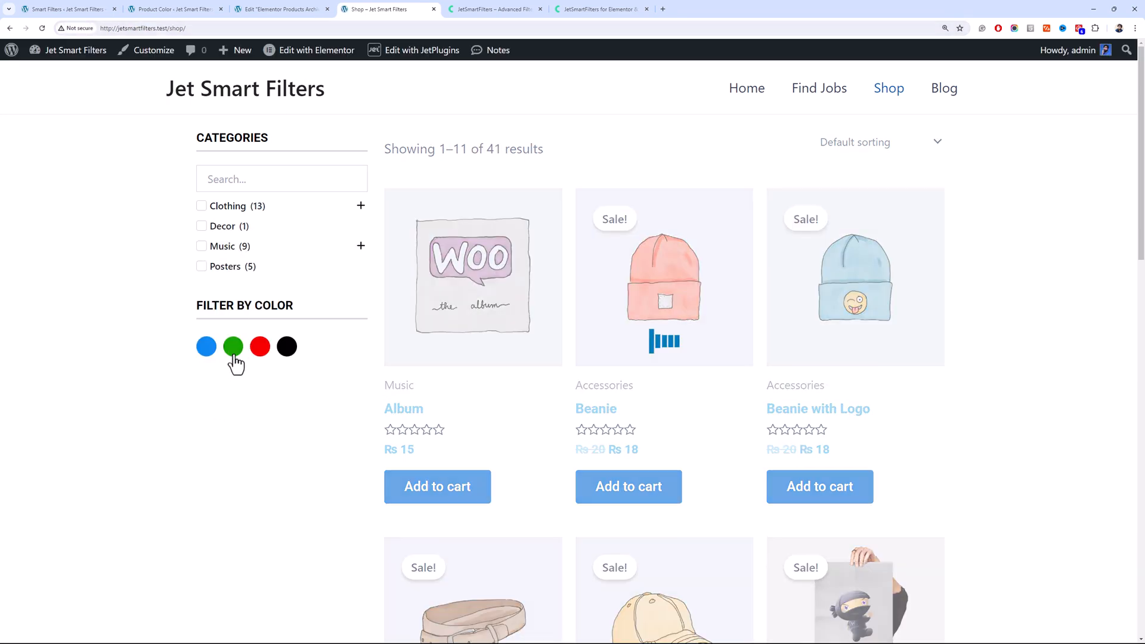
{"action": "mouse_move", "coordinate": [1140, 232]}
{"action": "left_mouse_down"}
{"action": "mouse_move", "coordinate": [1140, 364]}
{"action": "mouse_move", "coordinate": [1131, 237]}
{"action": "left_mouse_up"}
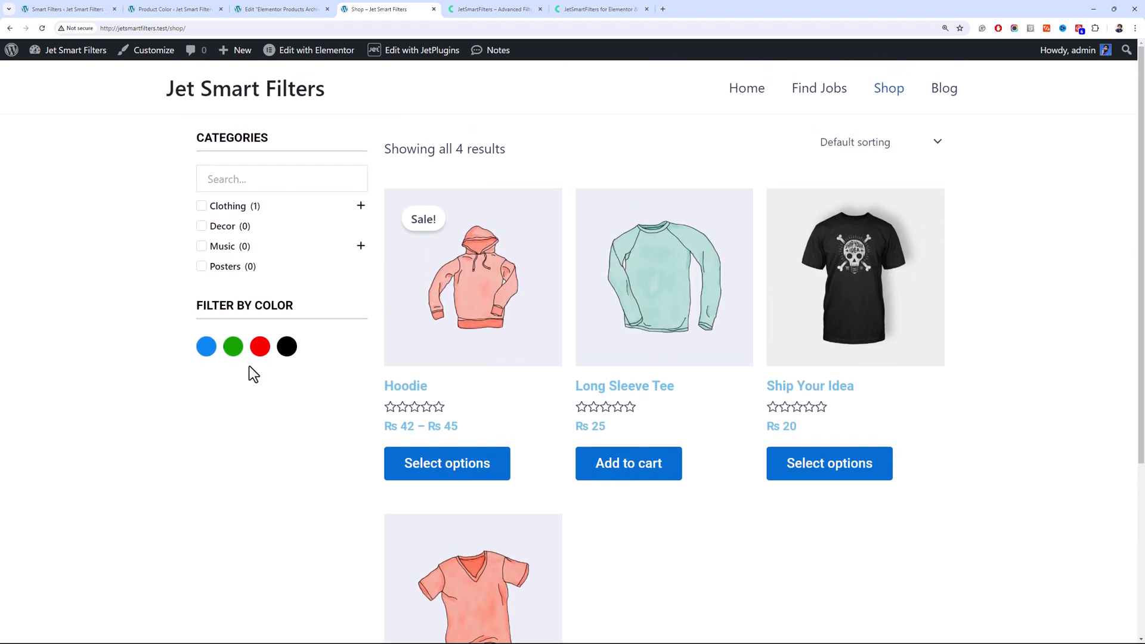
{"action": "left_click", "coordinate": [288, 354]}
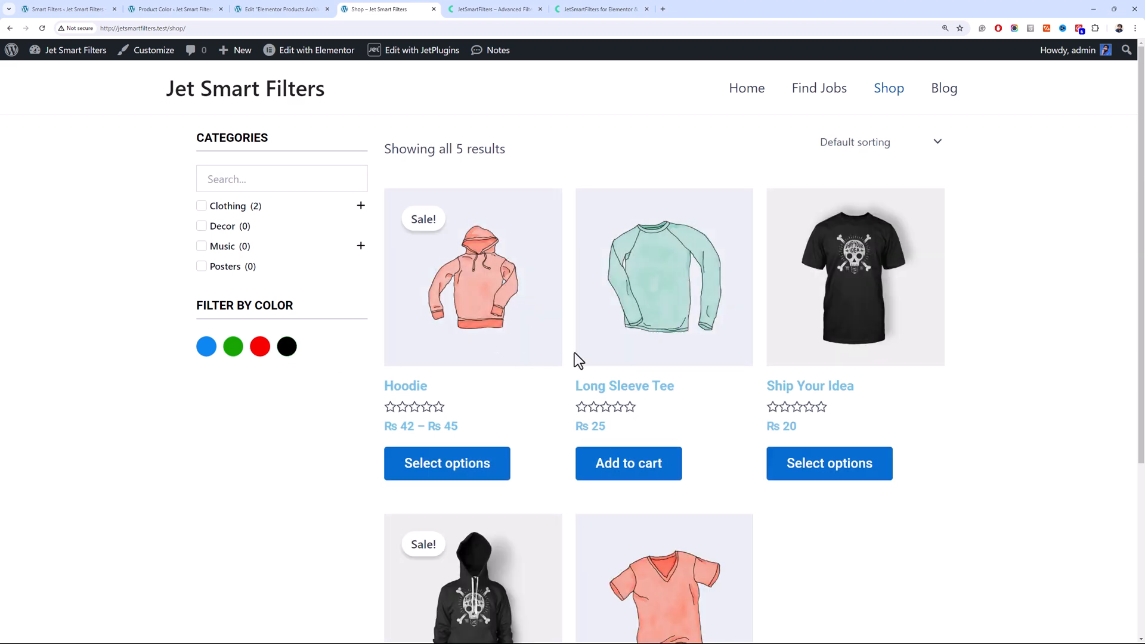
{"action": "scroll", "coordinate": [574, 353], "scroll_direction": "down", "scroll_amount": 2}
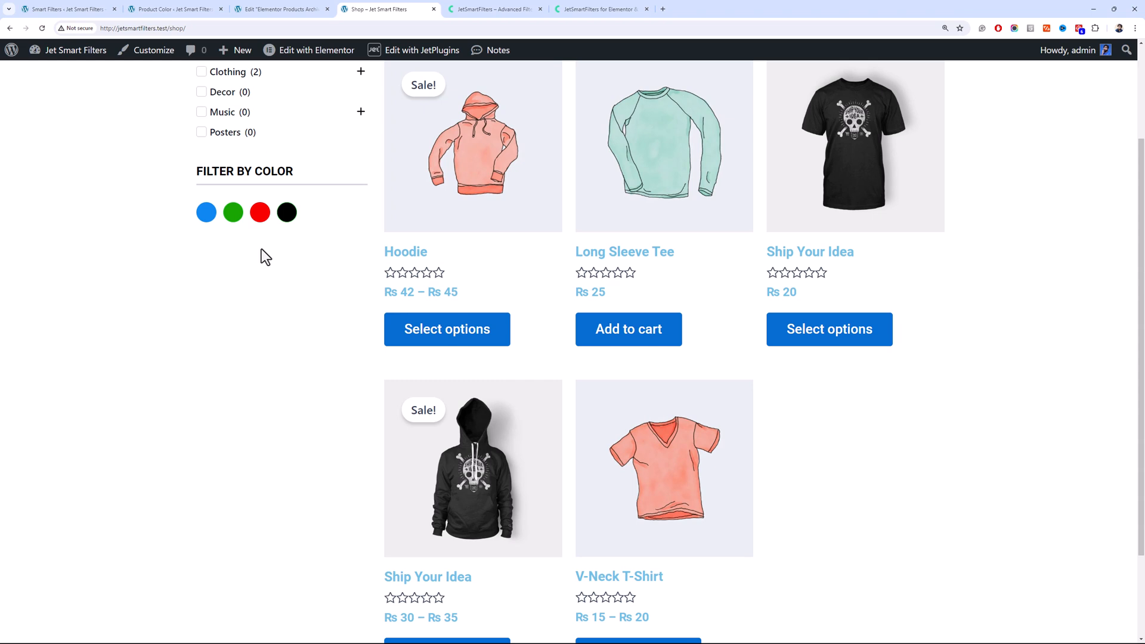
{"action": "left_click", "coordinate": [207, 216]}
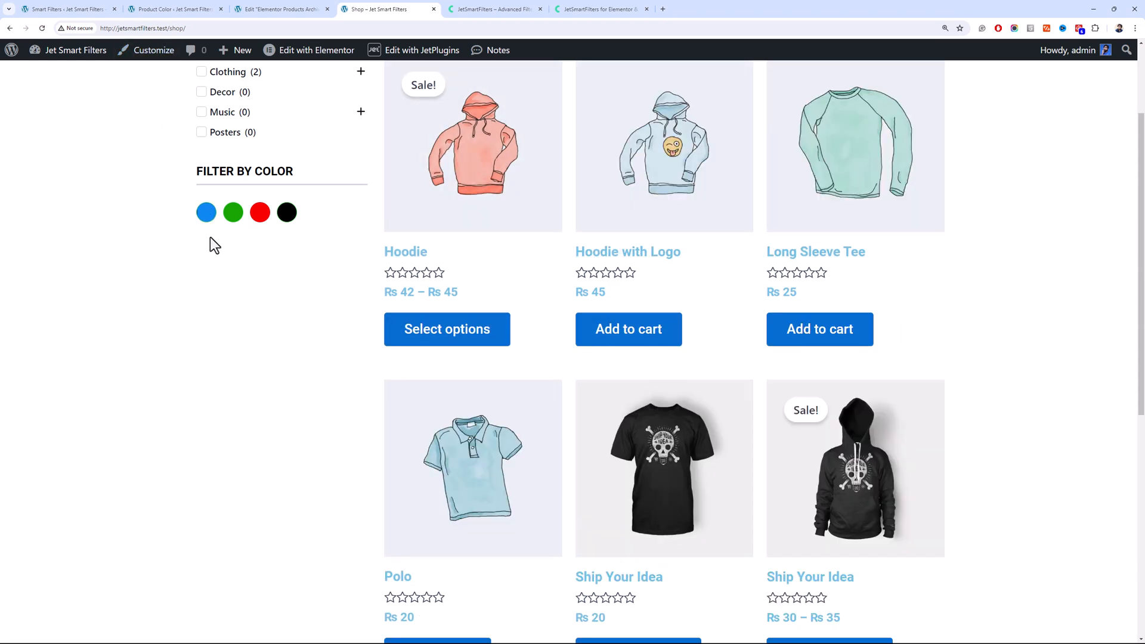
{"action": "left_click", "coordinate": [204, 218]}
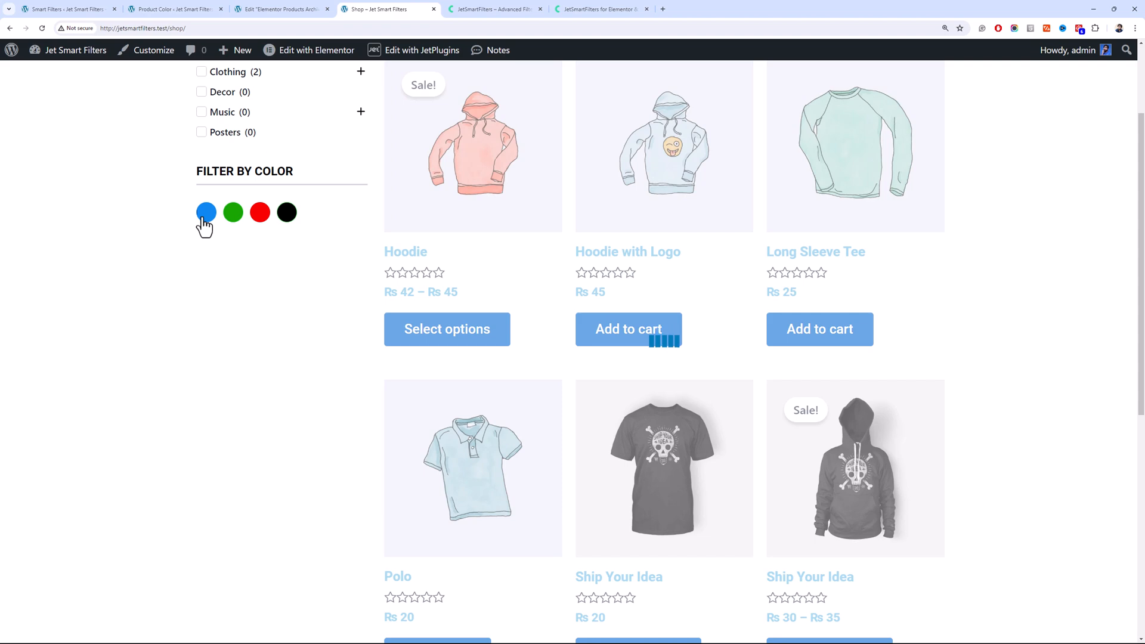
Switch back to the Elementor archive template and add an Active Filters widget beneath the color filter in the sidebar
{"action": "scroll", "coordinate": [253, 287], "scroll_direction": "up", "scroll_amount": 3}
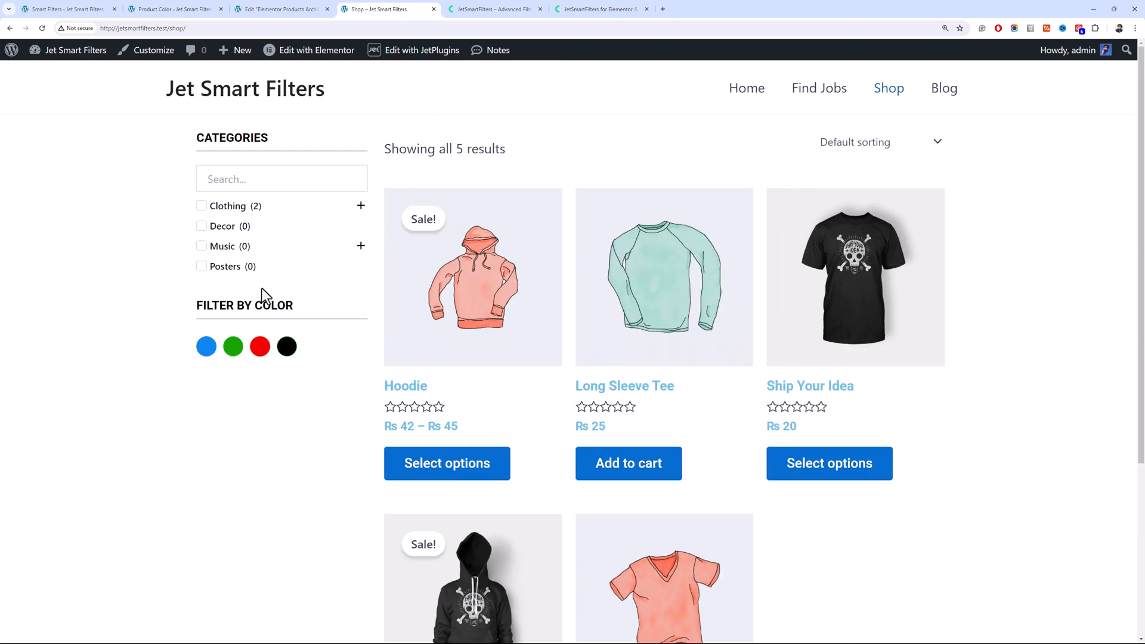
{"action": "left_click", "coordinate": [278, 9]}
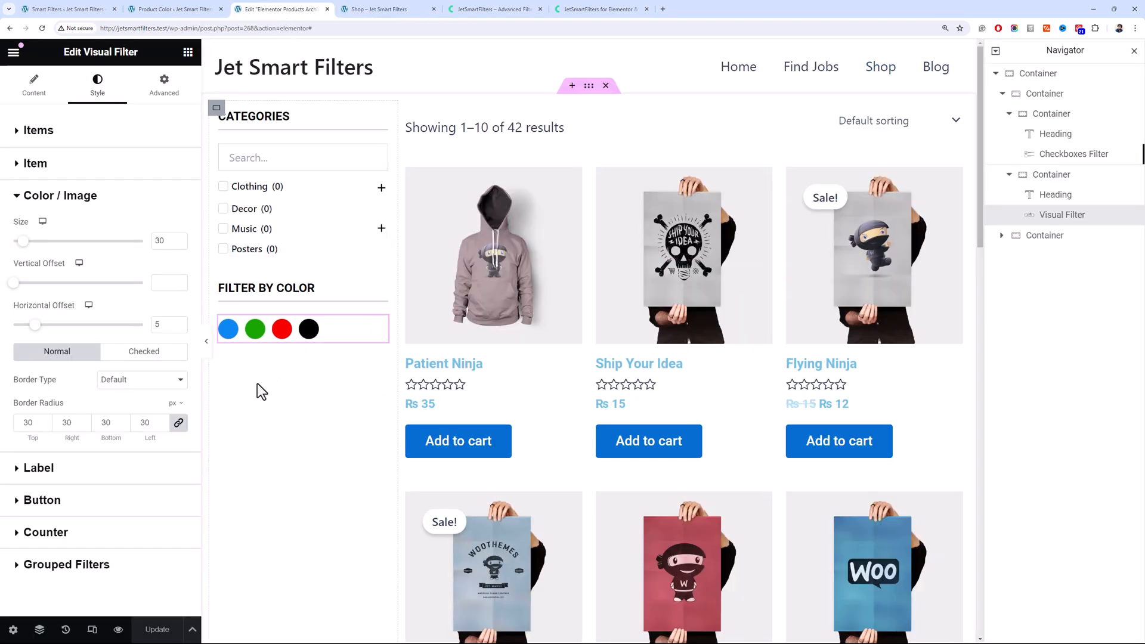
{"action": "left_click", "coordinate": [187, 52]}
{"action": "scroll", "coordinate": [121, 437], "scroll_direction": "down", "scroll_amount": 5}
{"action": "scroll", "coordinate": [121, 438], "scroll_direction": "down", "scroll_amount": 15}
{"action": "scroll", "coordinate": [121, 437], "scroll_direction": "up", "scroll_amount": 7}
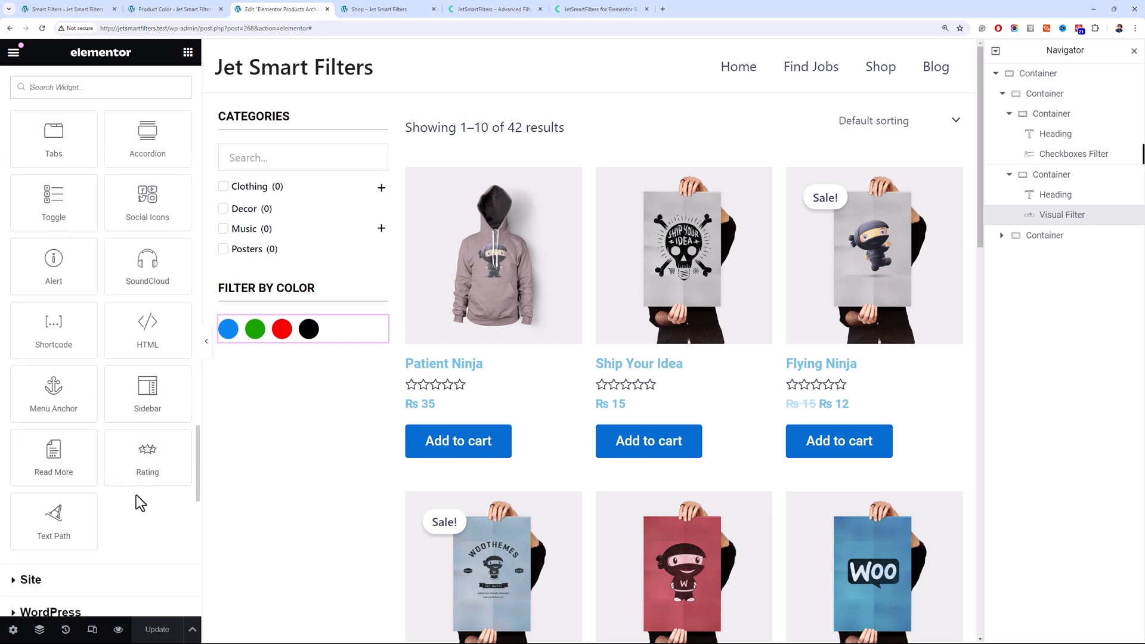
{"action": "scroll", "coordinate": [136, 503], "scroll_direction": "up", "scroll_amount": 3}
{"action": "scroll", "coordinate": [134, 489], "scroll_direction": "down", "scroll_amount": 12}
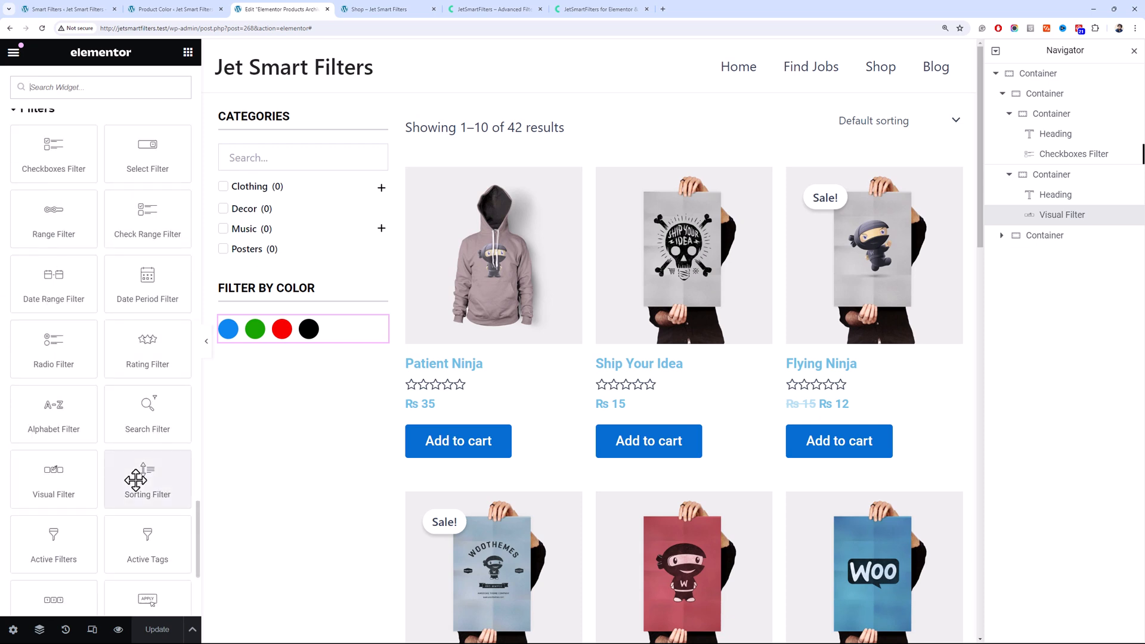
{"action": "scroll", "coordinate": [136, 479], "scroll_direction": "down", "scroll_amount": 5}
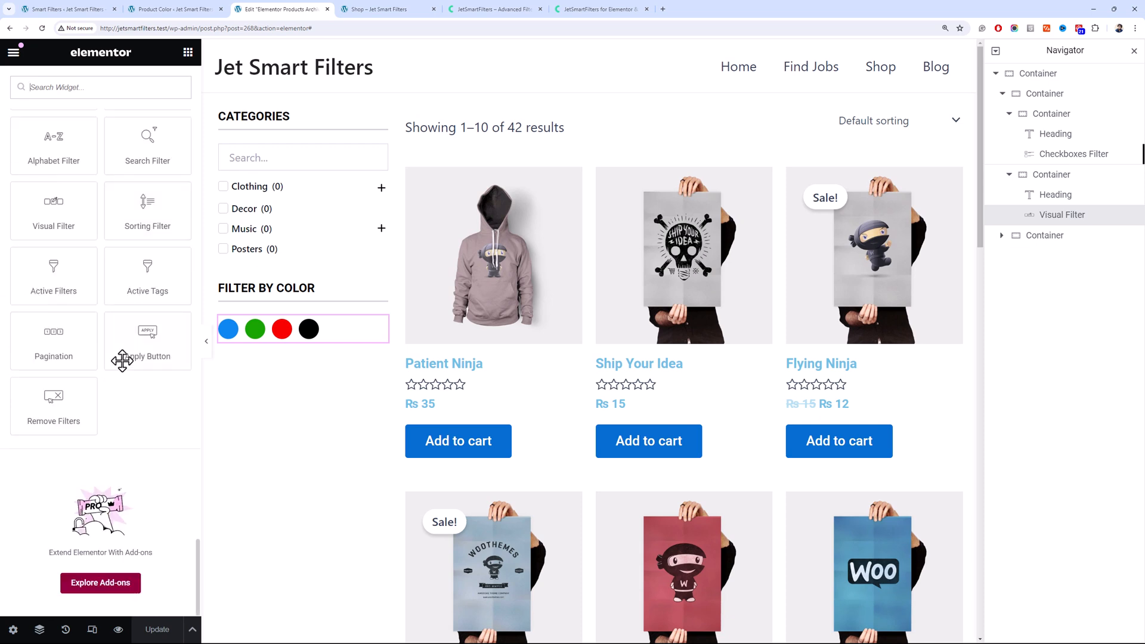
{"action": "left_click_drag", "start_coordinate": [65, 285], "coordinate": [283, 347]}
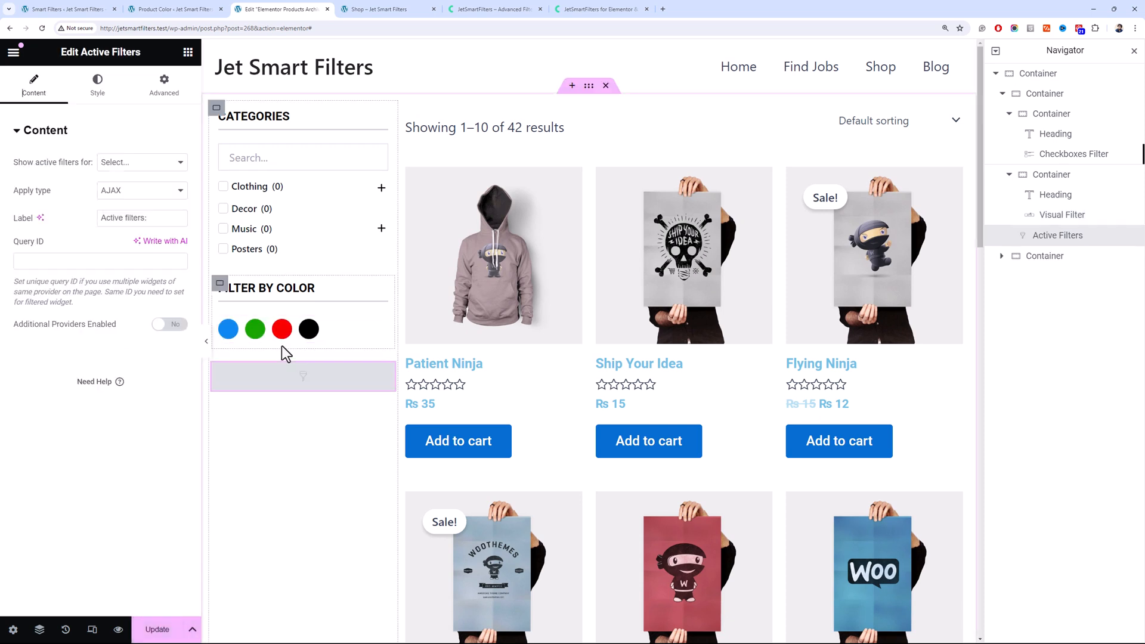
Set the Active Filters widget to show active filters for the Elementor Pro Archive provider and update the template
{"action": "left_click", "coordinate": [157, 629]}
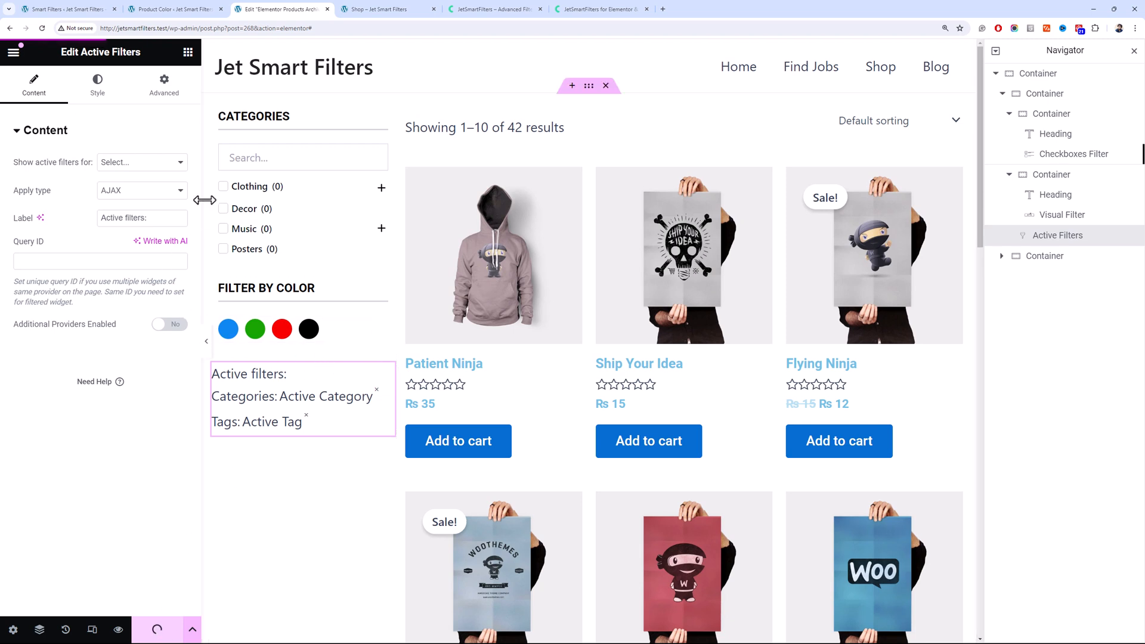
{"action": "left_click", "coordinate": [167, 166]}
{"action": "left_click", "coordinate": [187, 188]}
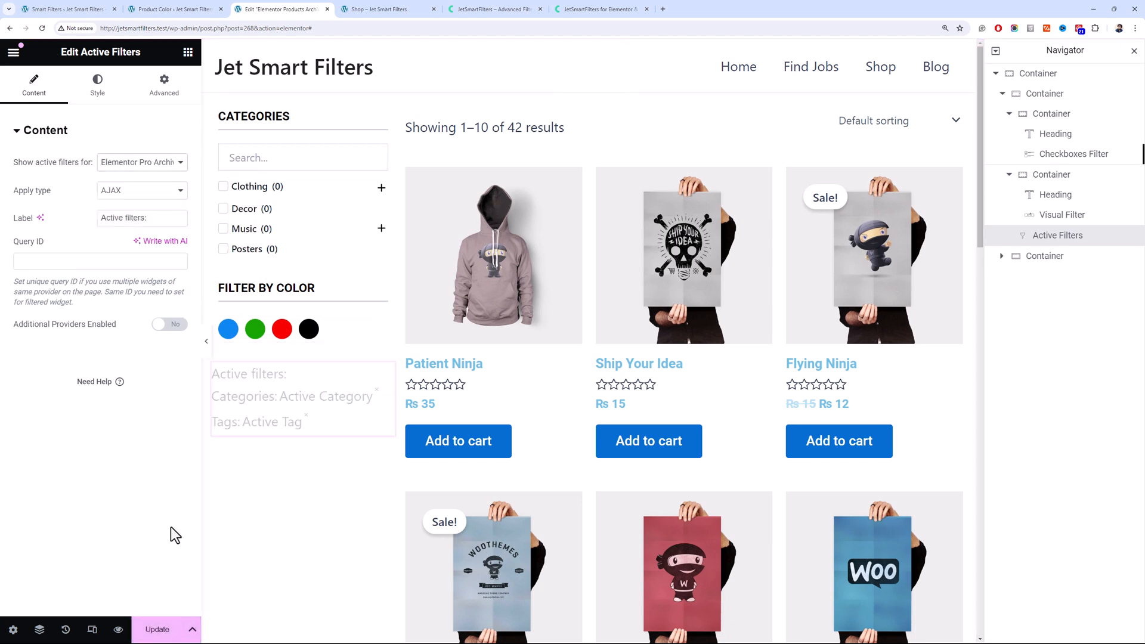
{"action": "left_click", "coordinate": [176, 627]}
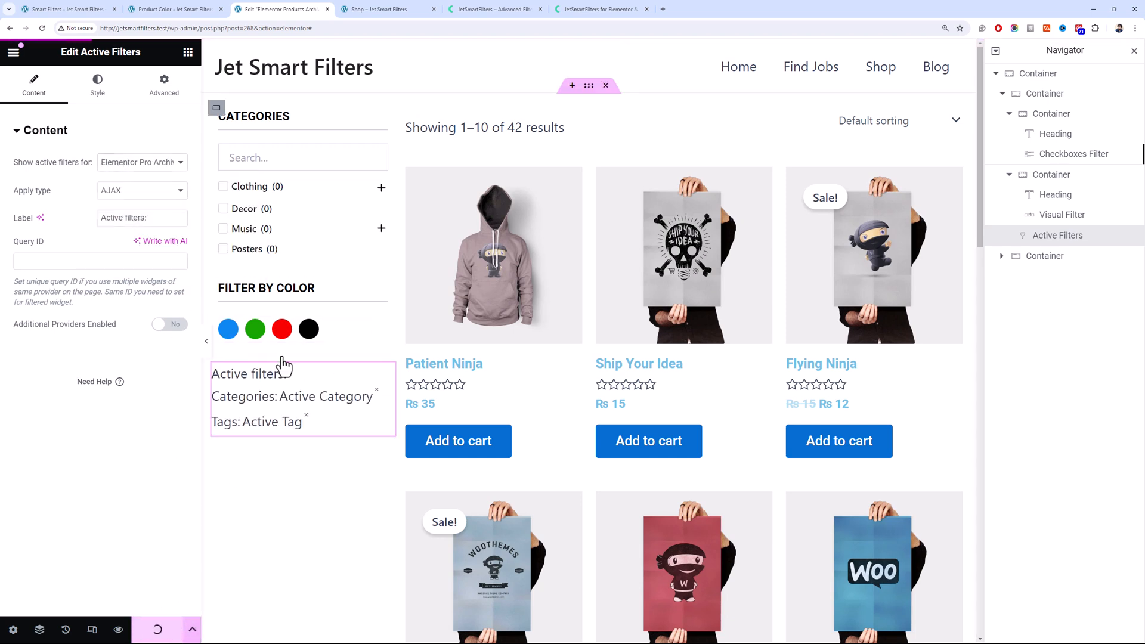
Reload the Shop page and test the Active Filters list by selecting the Clothing category and the green color
{"action": "left_click", "coordinate": [416, 9]}
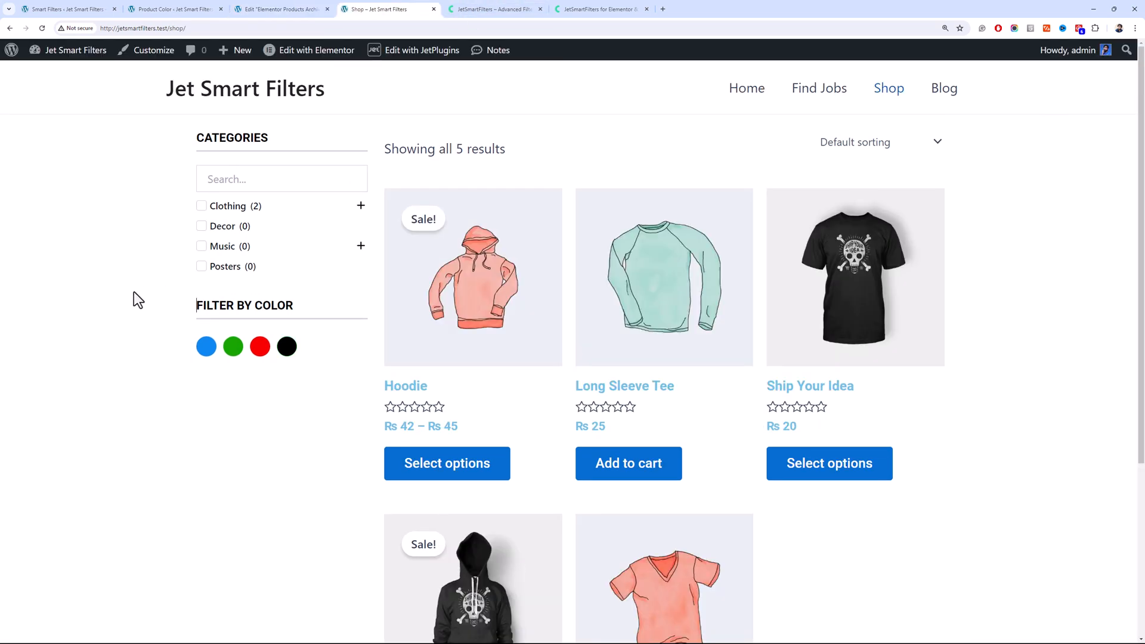
{"action": "key", "text": "F5"}
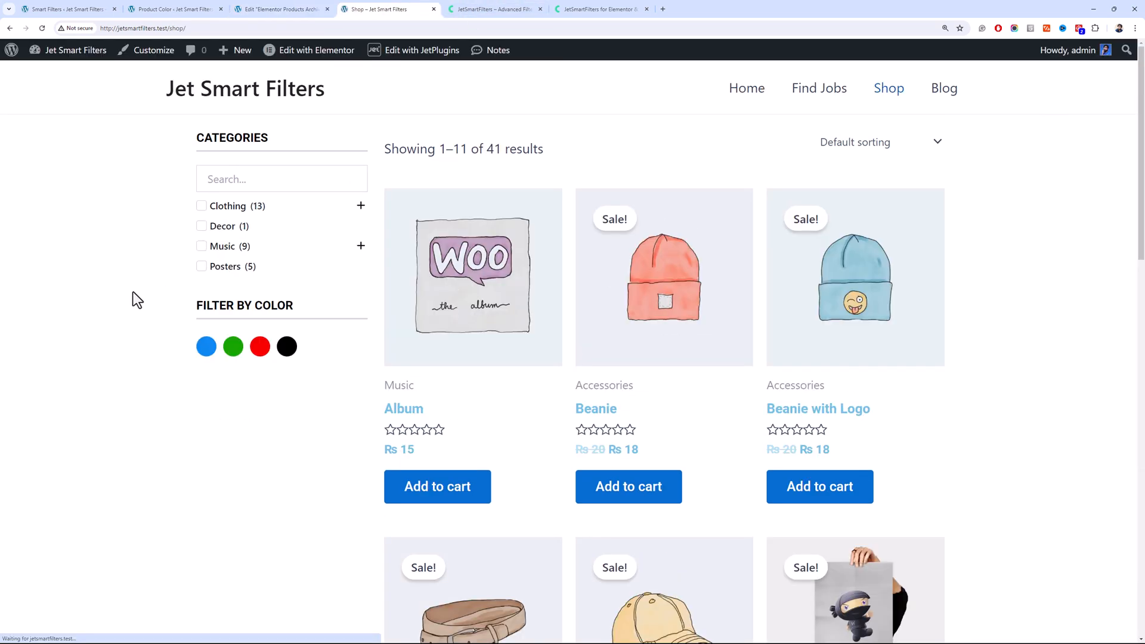
{"action": "left_click", "coordinate": [198, 207]}
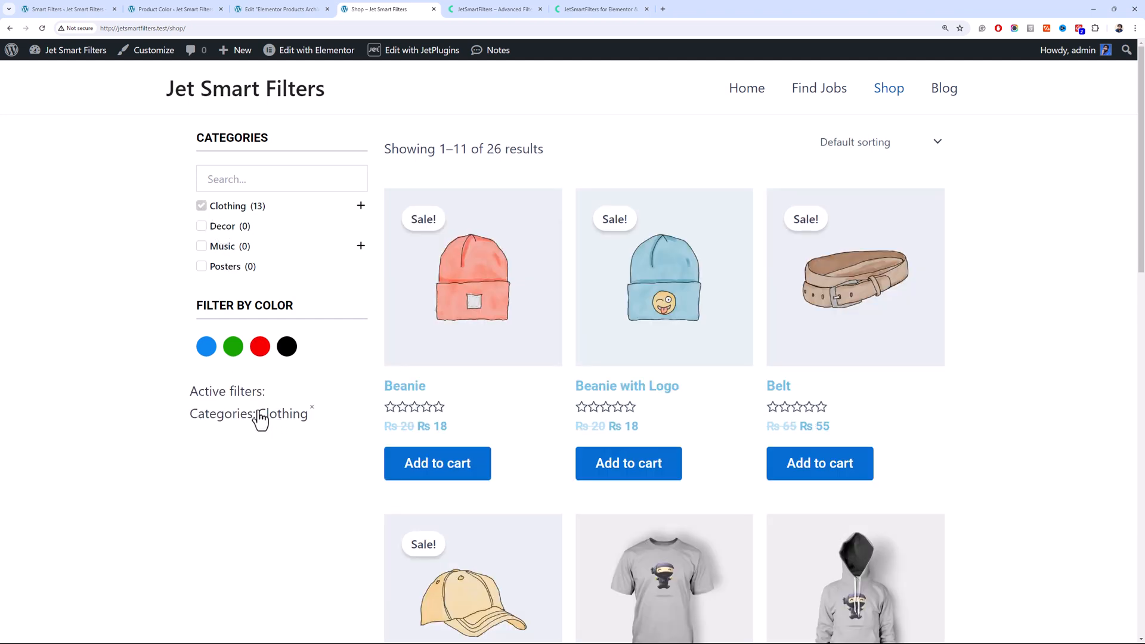
{"action": "left_click", "coordinate": [233, 349]}
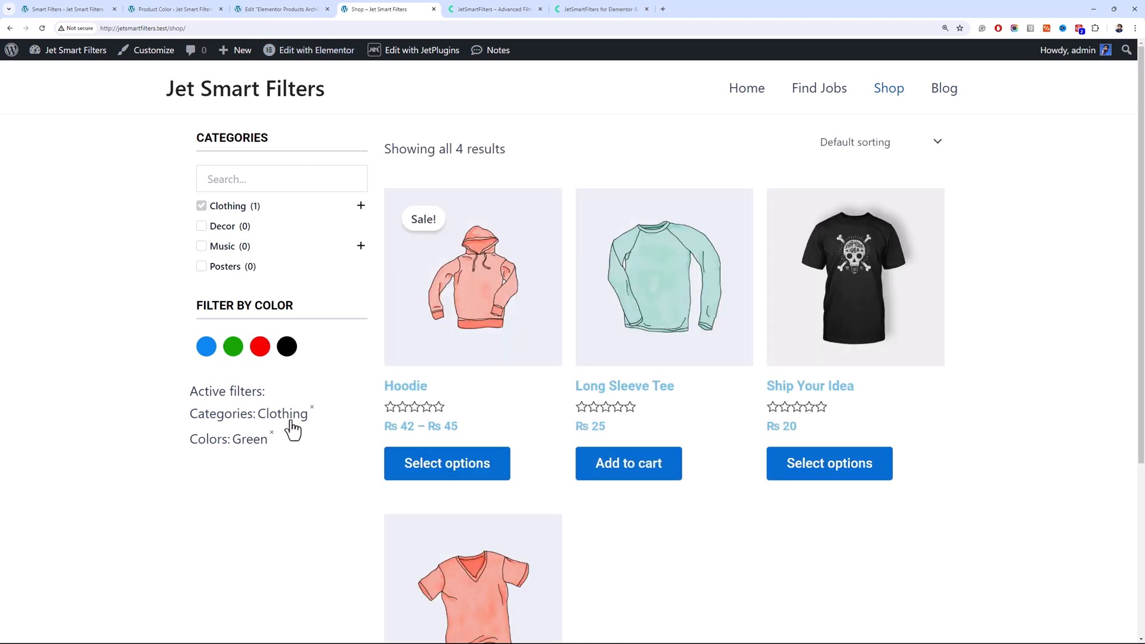
In the archive template, add a Remove Filters widget below Active Filters, assign it to the Elementor Pro Archive provider, and update the template
{"action": "left_click", "coordinate": [279, 9]}
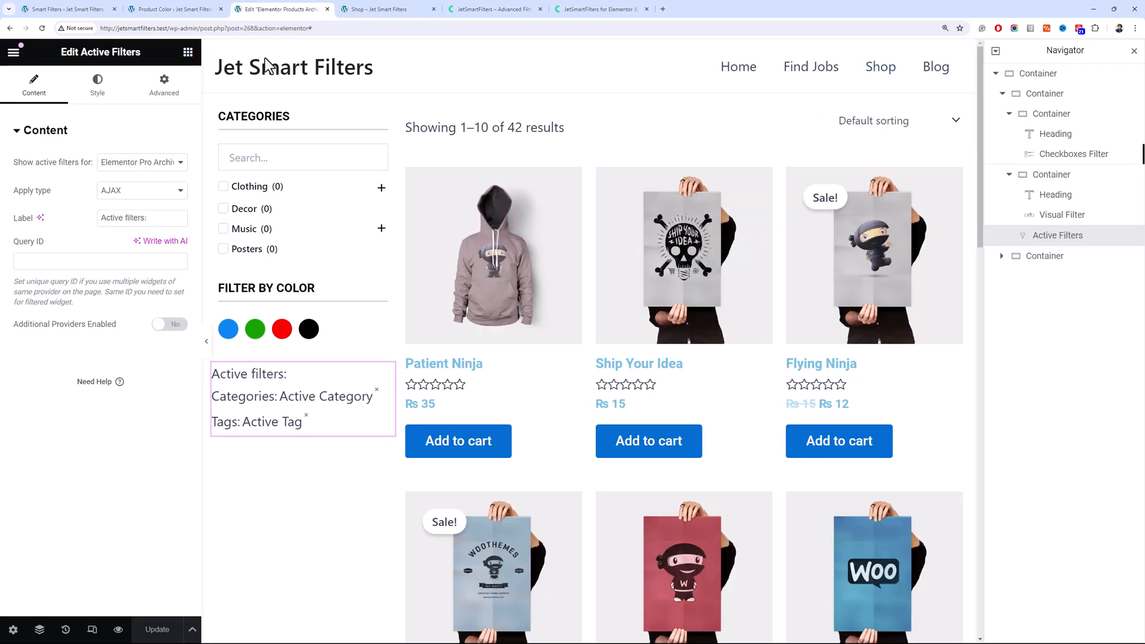
{"action": "scroll", "coordinate": [159, 346], "scroll_direction": "down", "scroll_amount": 20}
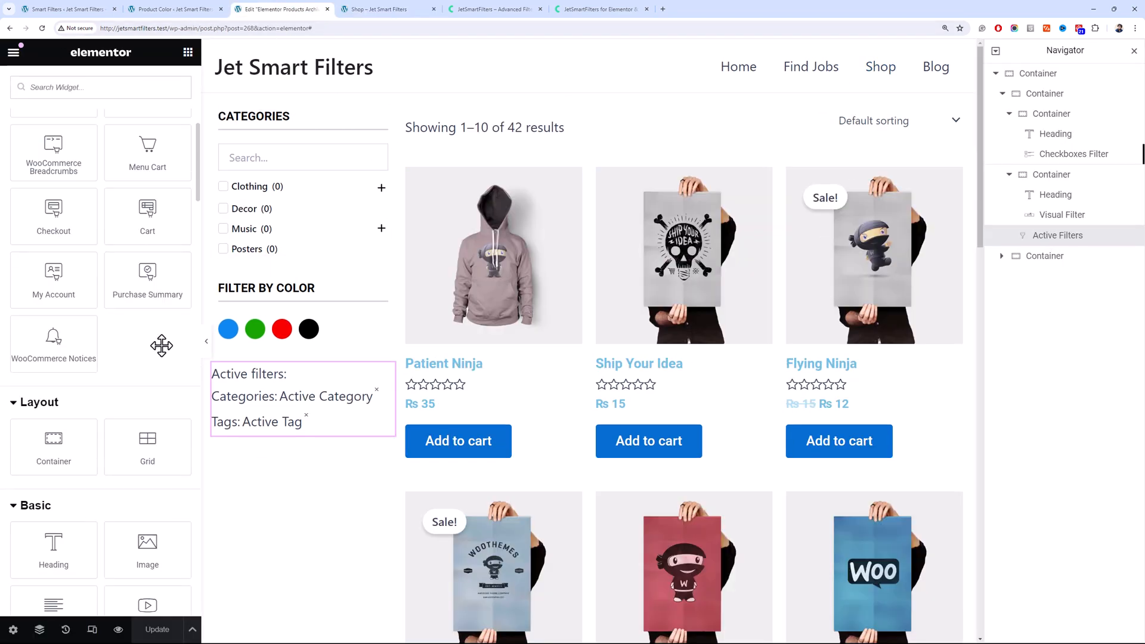
{"action": "scroll", "coordinate": [159, 346], "scroll_direction": "down", "scroll_amount": 15}
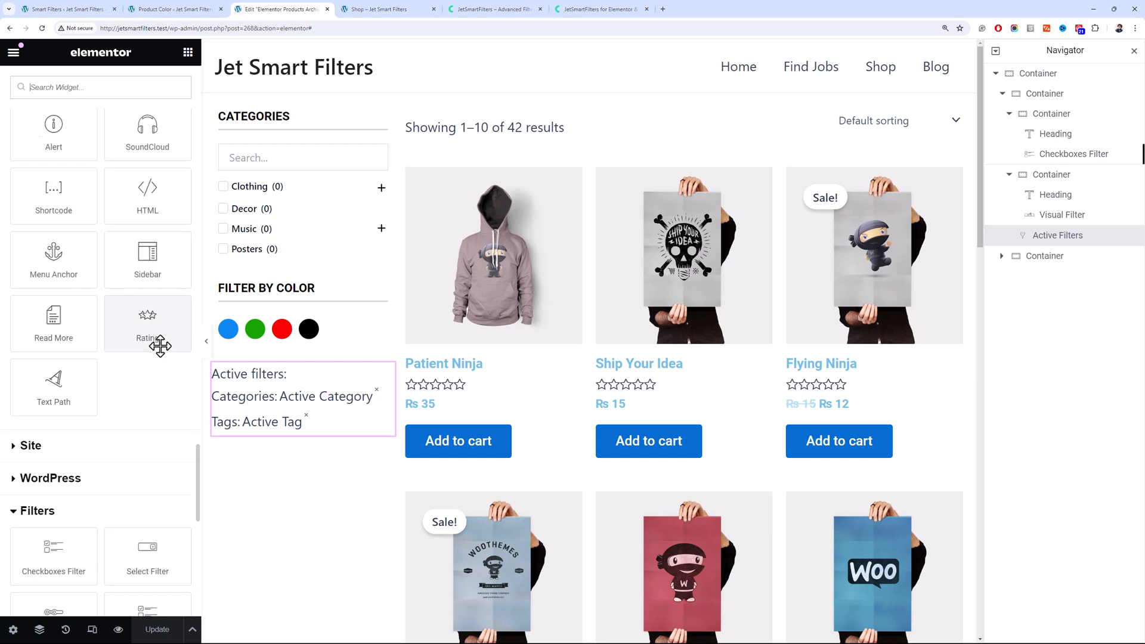
{"action": "left_click_drag", "start_coordinate": [67, 419], "coordinate": [260, 434]}
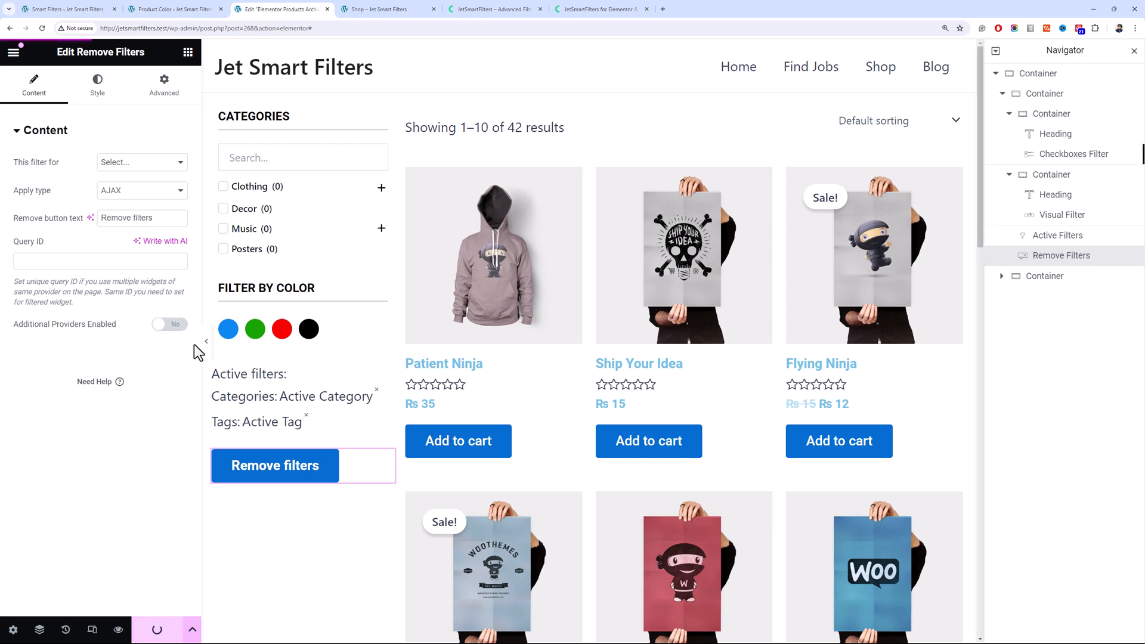
{"action": "left_click", "coordinate": [146, 166]}
{"action": "left_click", "coordinate": [156, 185]}
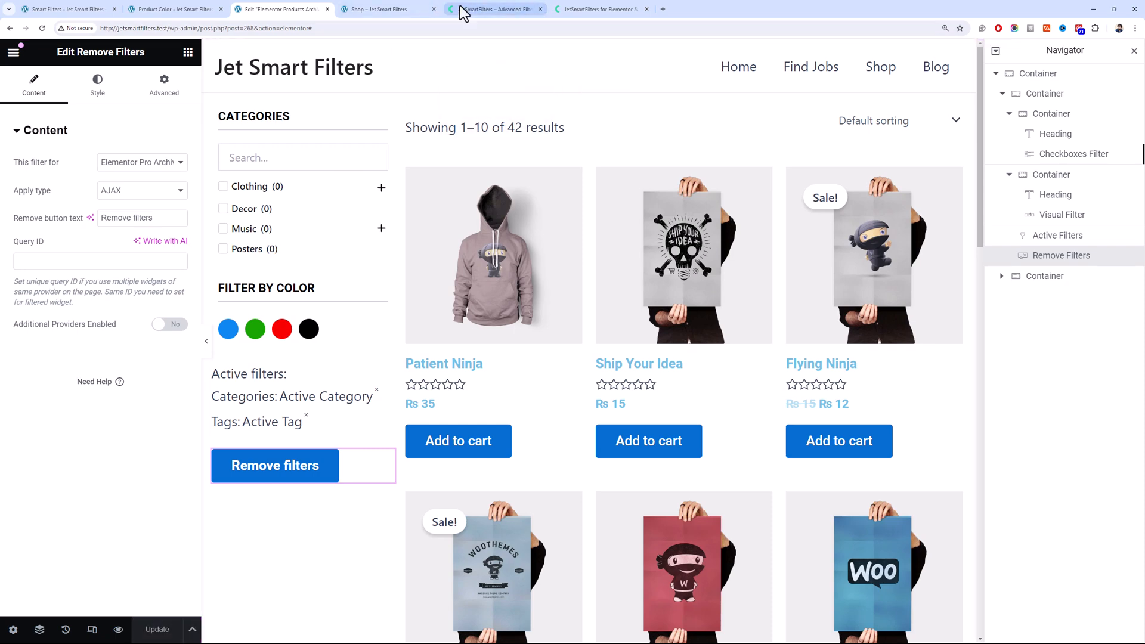
Reload the Shop page, filter by Clothing, blue and red, and clear everything with Remove filters
{"action": "left_click", "coordinate": [470, 8]}
{"action": "left_click", "coordinate": [358, 10]}
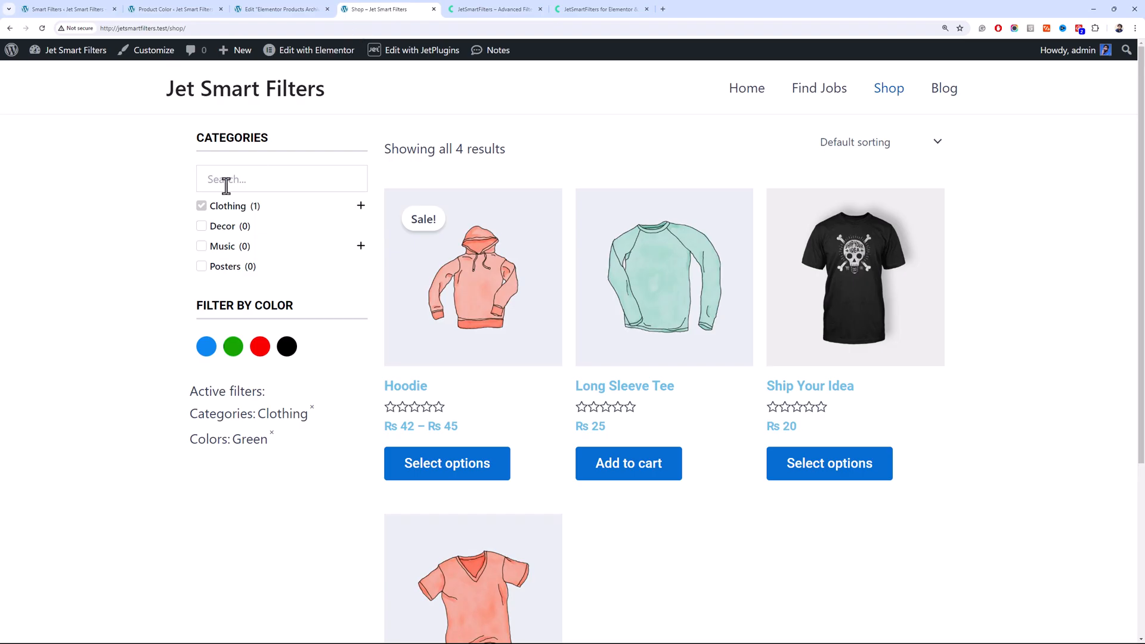
{"action": "key", "text": "F5"}
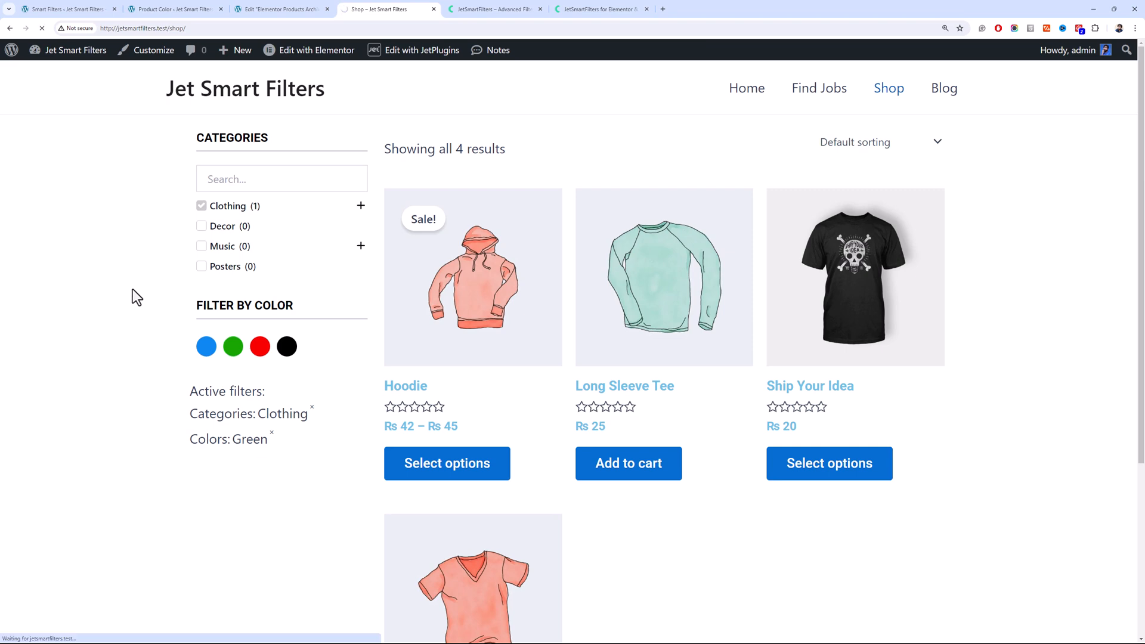
{"action": "left_click", "coordinate": [201, 206]}
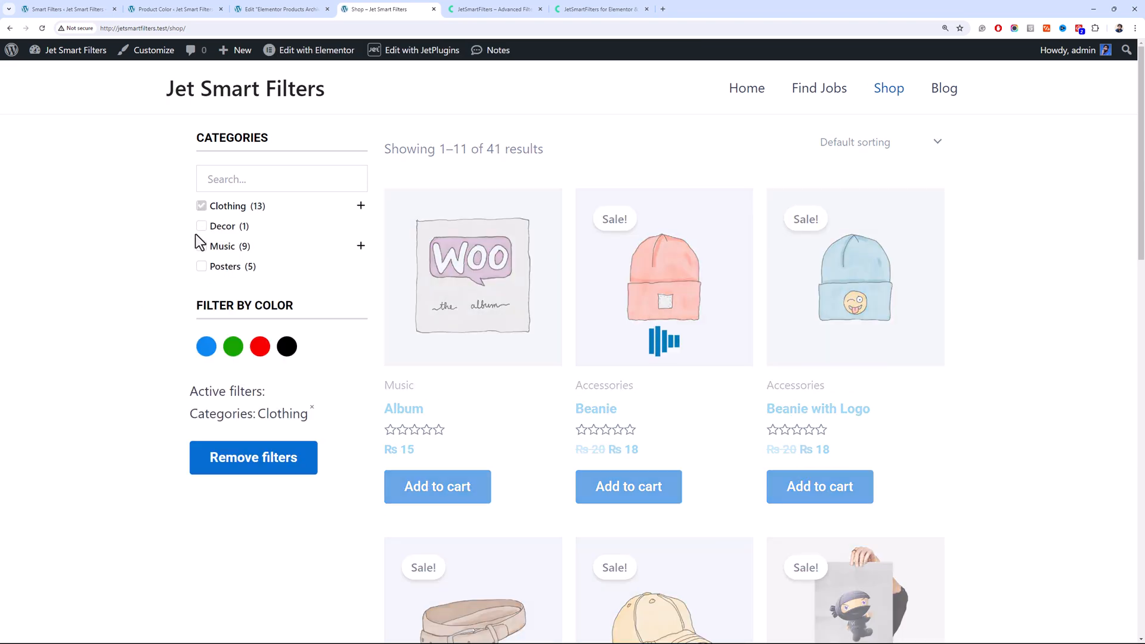
{"action": "left_click", "coordinate": [205, 350]}
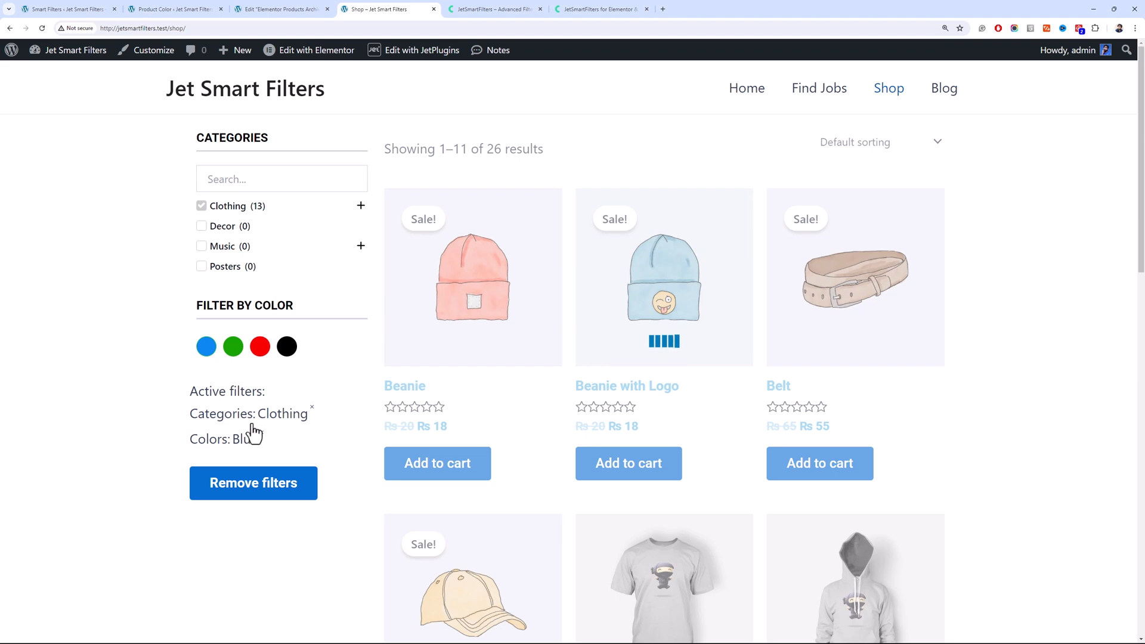
{"action": "left_click", "coordinate": [261, 355]}
{"action": "left_click", "coordinate": [278, 485]}
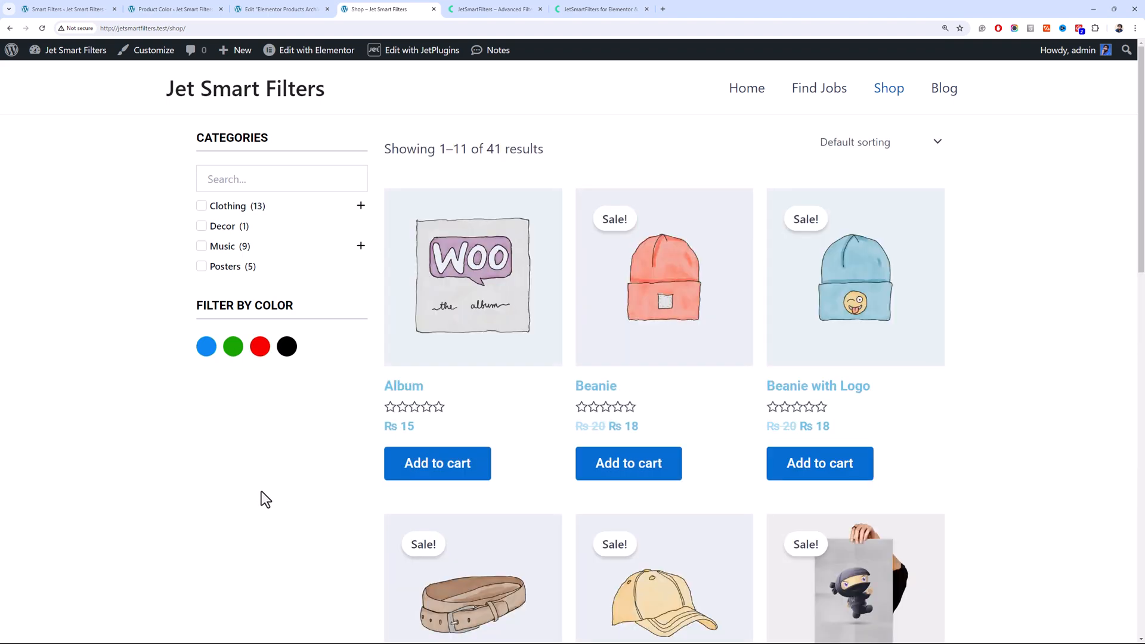
In the archive template, set the Active Filters title's font size to 14 px and apply a black global color
{"action": "left_click", "coordinate": [246, 9]}
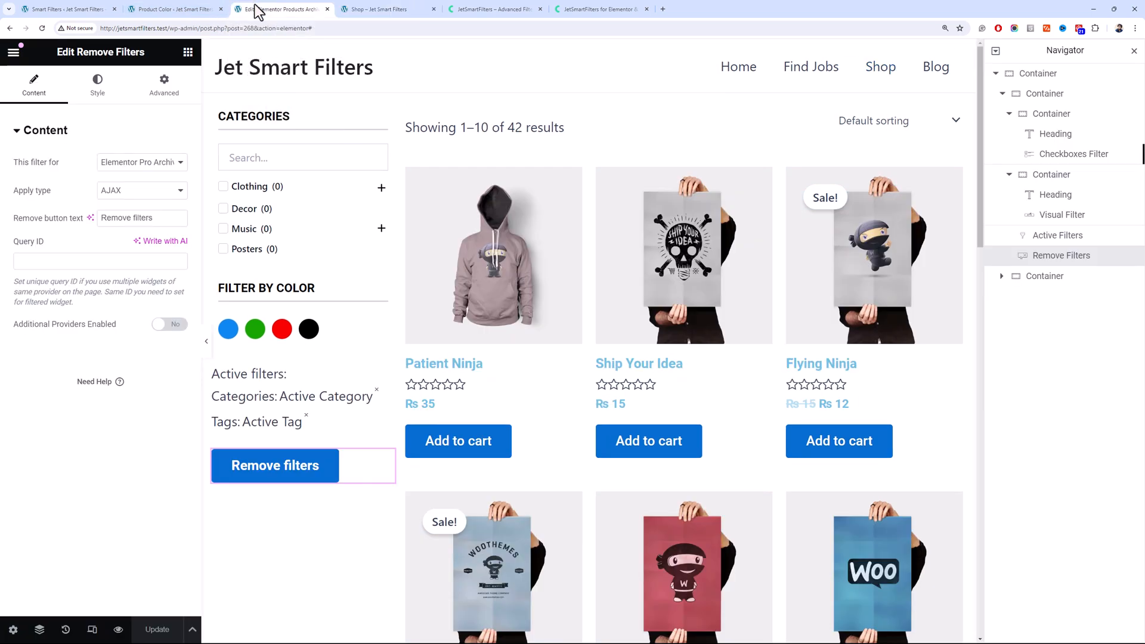
{"action": "left_click", "coordinate": [301, 393]}
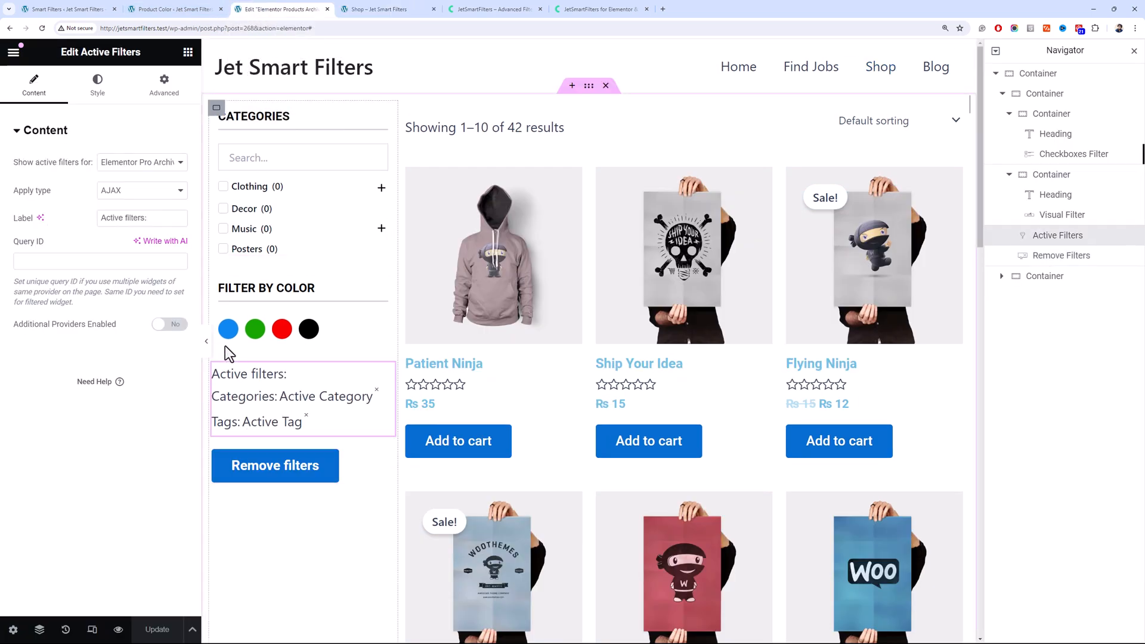
{"action": "left_click", "coordinate": [97, 83]}
{"action": "left_click", "coordinate": [179, 162]}
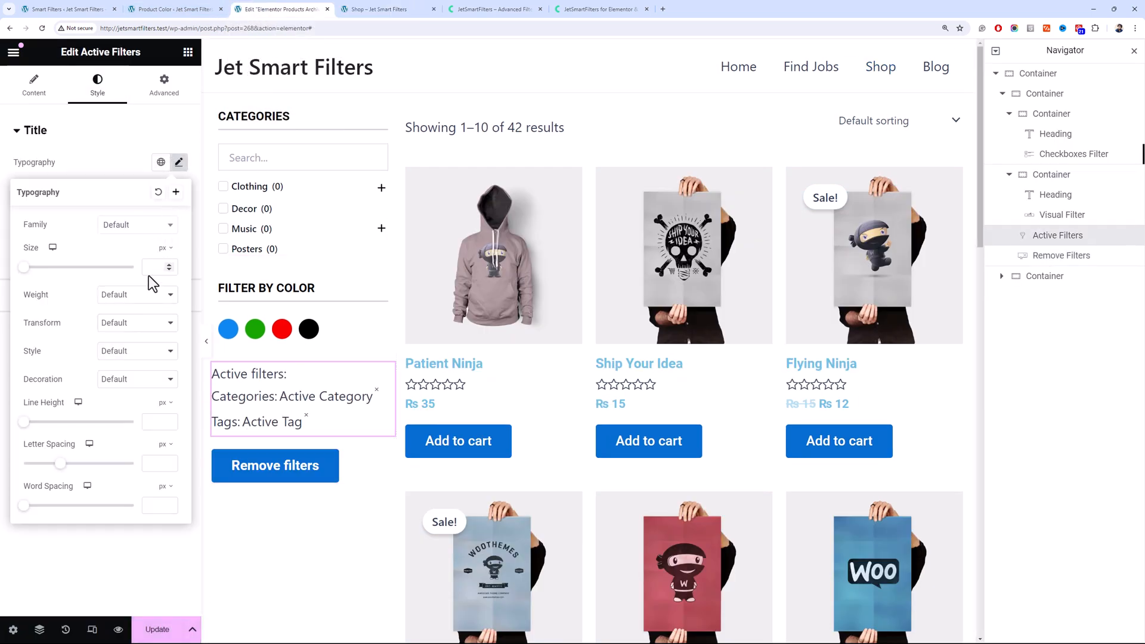
{"action": "type", "text": "12"}
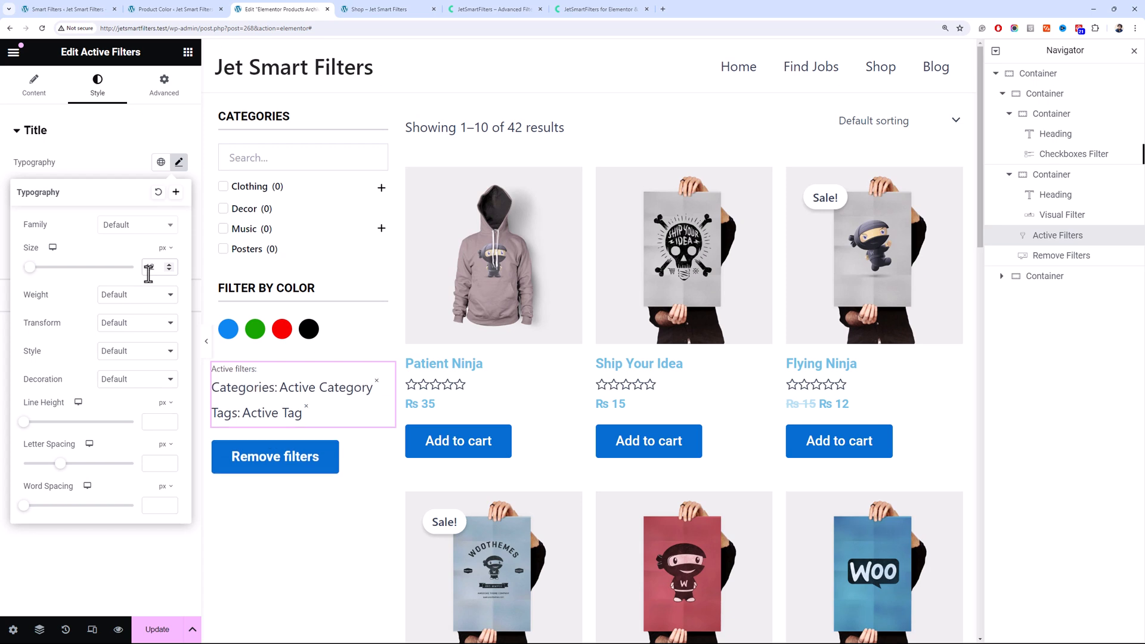
{"action": "type", "text": "14"}
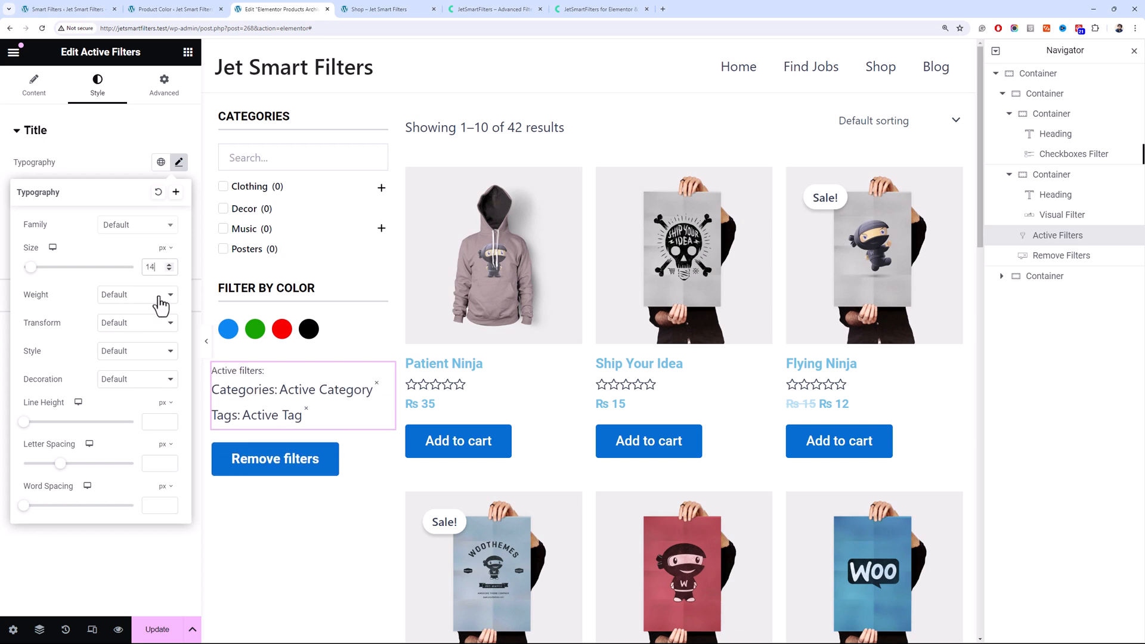
{"action": "left_click", "coordinate": [131, 132]}
{"action": "left_click", "coordinate": [115, 136]}
{"action": "left_click", "coordinate": [161, 190]}
{"action": "left_click", "coordinate": [101, 359]}
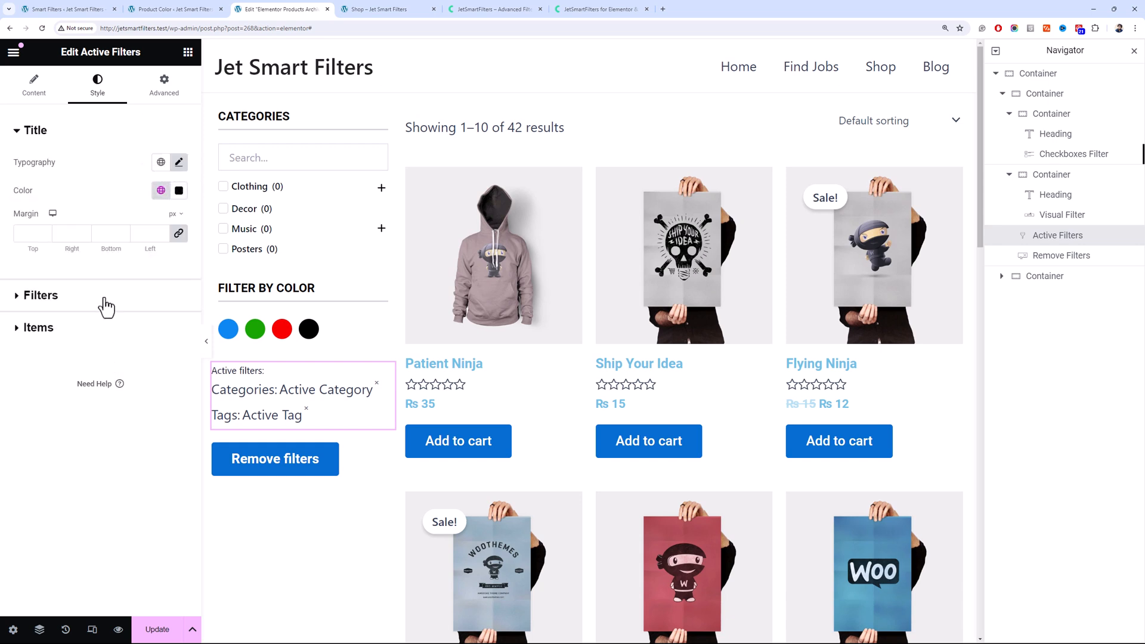
Set the Active Filters items' font weight to 500 (Medium) and raise their font size slightly above 12 px
{"action": "left_click", "coordinate": [101, 296]}
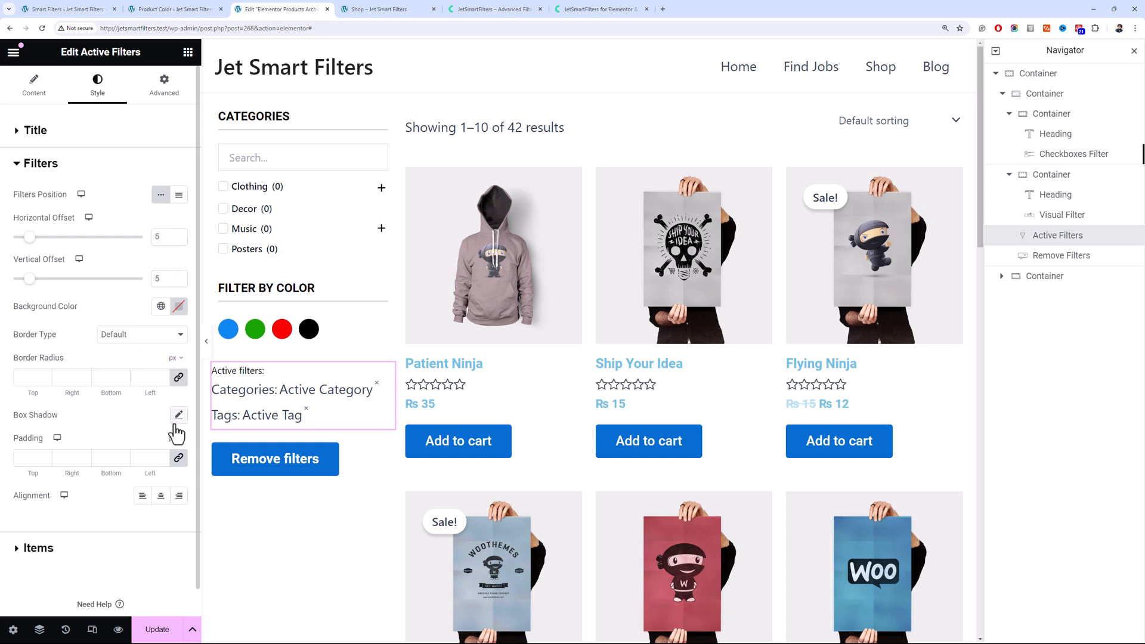
{"action": "left_click", "coordinate": [89, 547]}
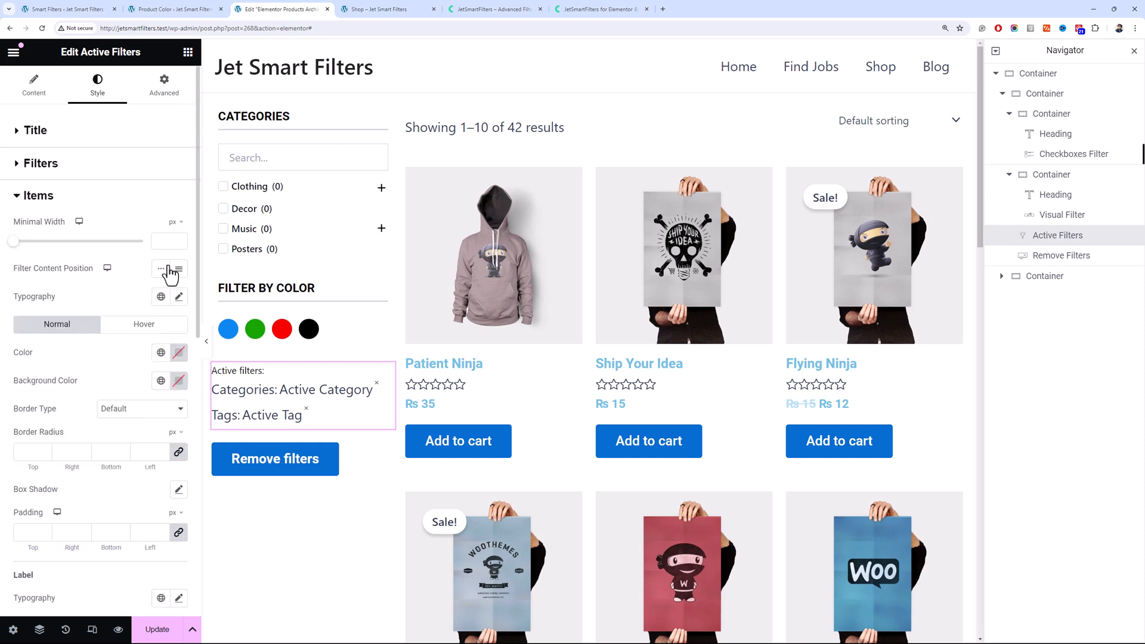
{"action": "left_click", "coordinate": [178, 297]}
{"action": "left_click", "coordinate": [154, 428]}
{"action": "left_click", "coordinate": [141, 484]}
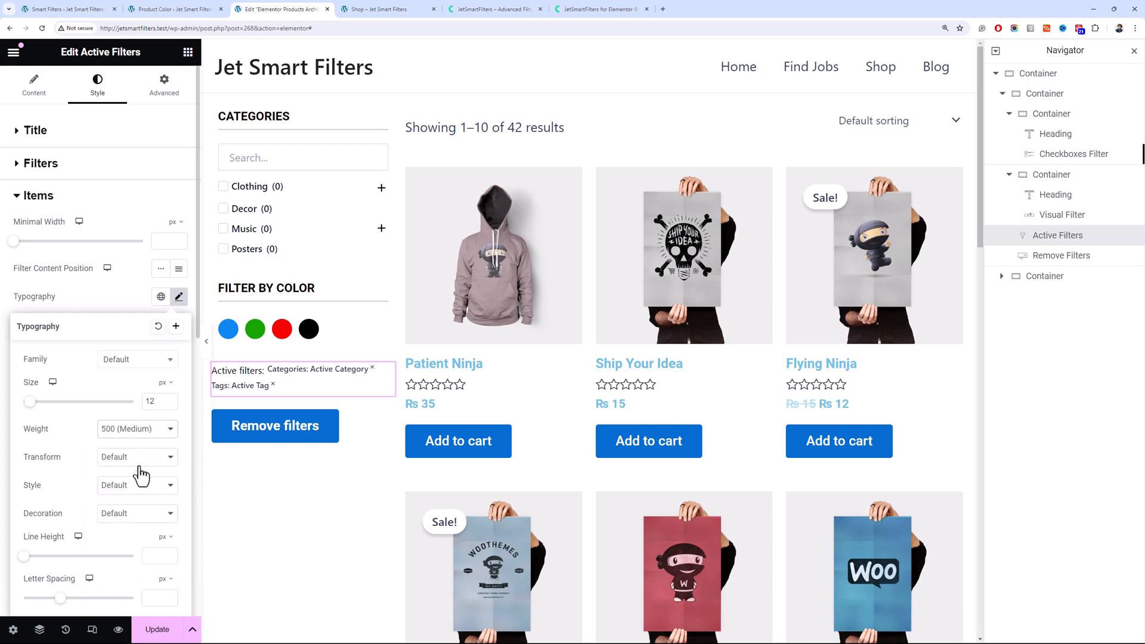
{"action": "double_click", "coordinate": [168, 399]}
{"action": "left_click", "coordinate": [178, 296]}
Set the Active Filters title's font weight to 600 (Semi Bold)
{"action": "left_click", "coordinate": [36, 130]}
{"action": "left_click", "coordinate": [178, 161]}
{"action": "left_click", "coordinate": [137, 294]}
{"action": "left_click", "coordinate": [119, 360]}
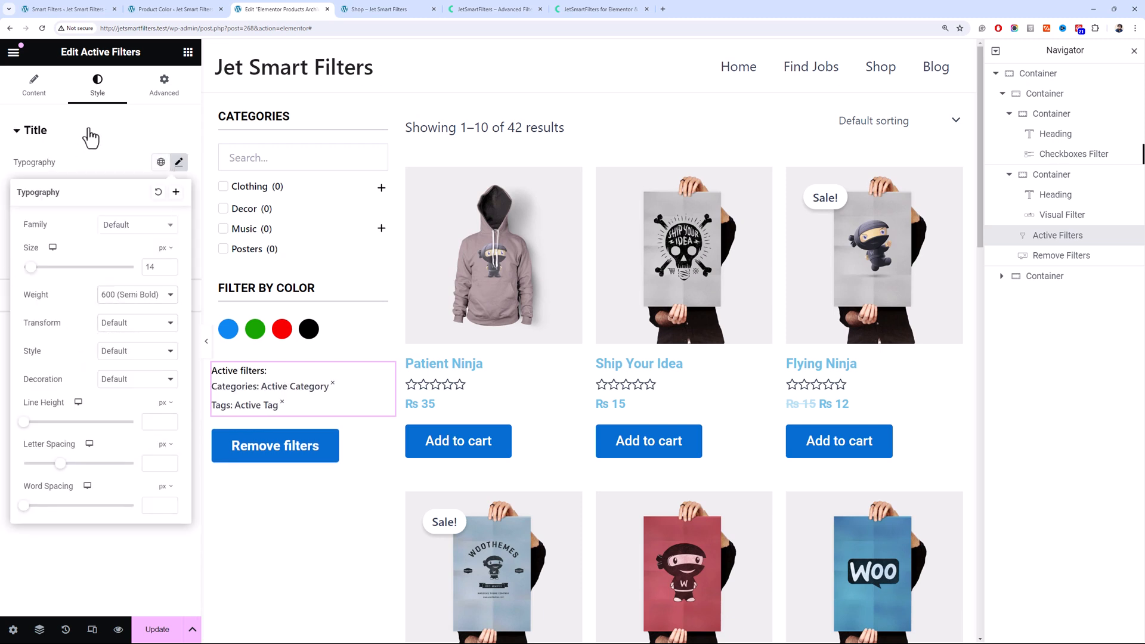
{"action": "left_click", "coordinate": [102, 154]}
Set the color of the Active Filters items' remove mark to red
{"action": "left_click", "coordinate": [107, 328]}
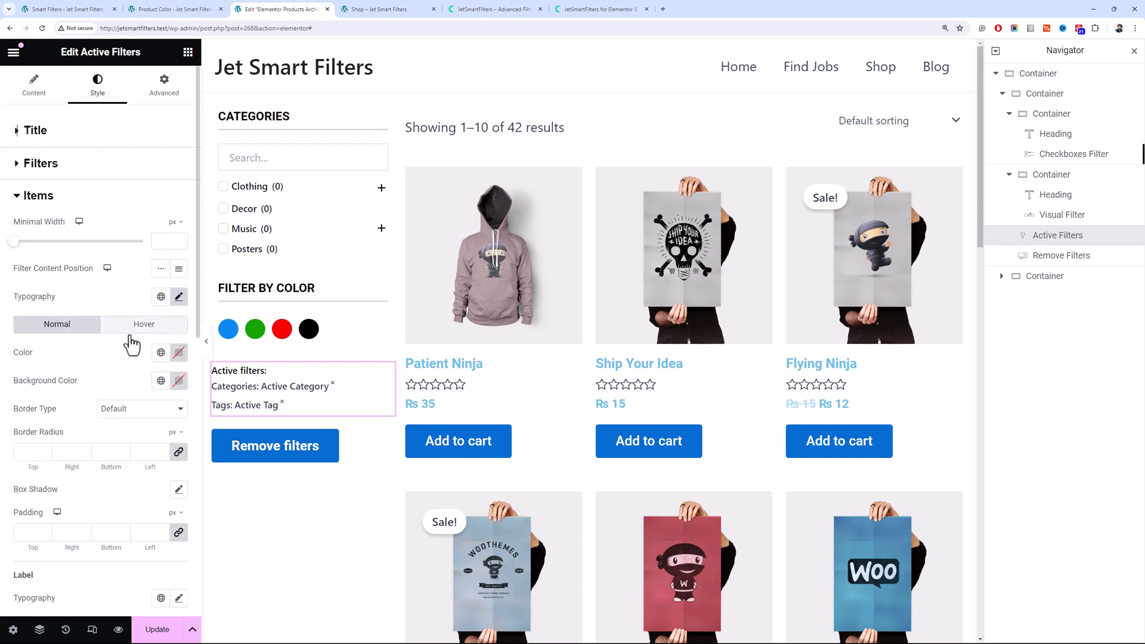
{"action": "scroll", "coordinate": [106, 351], "scroll_direction": "down", "scroll_amount": 10}
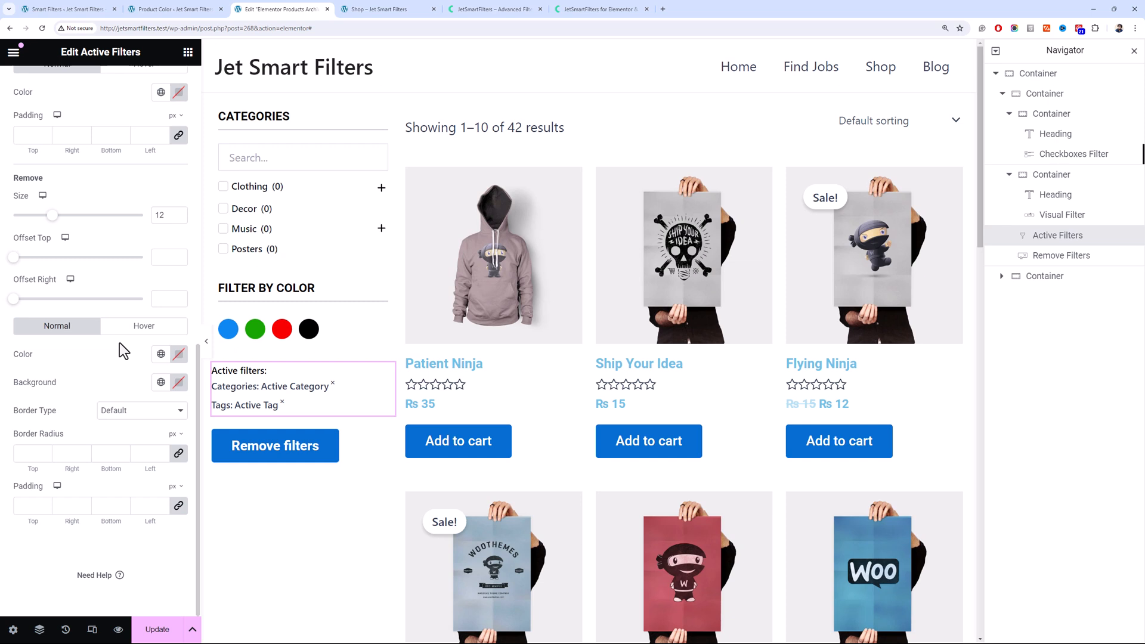
{"action": "left_click", "coordinate": [161, 354]}
{"action": "scroll", "coordinate": [110, 486], "scroll_direction": "down", "scroll_amount": 3}
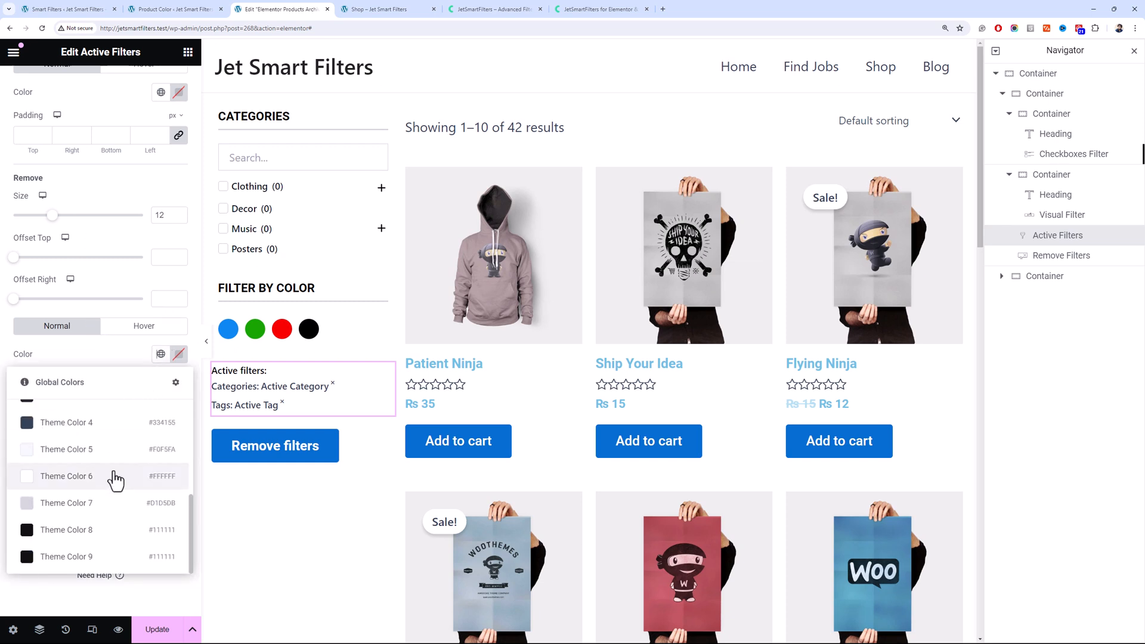
{"action": "left_click", "coordinate": [180, 358]}
{"action": "left_click", "coordinate": [257, 411]}
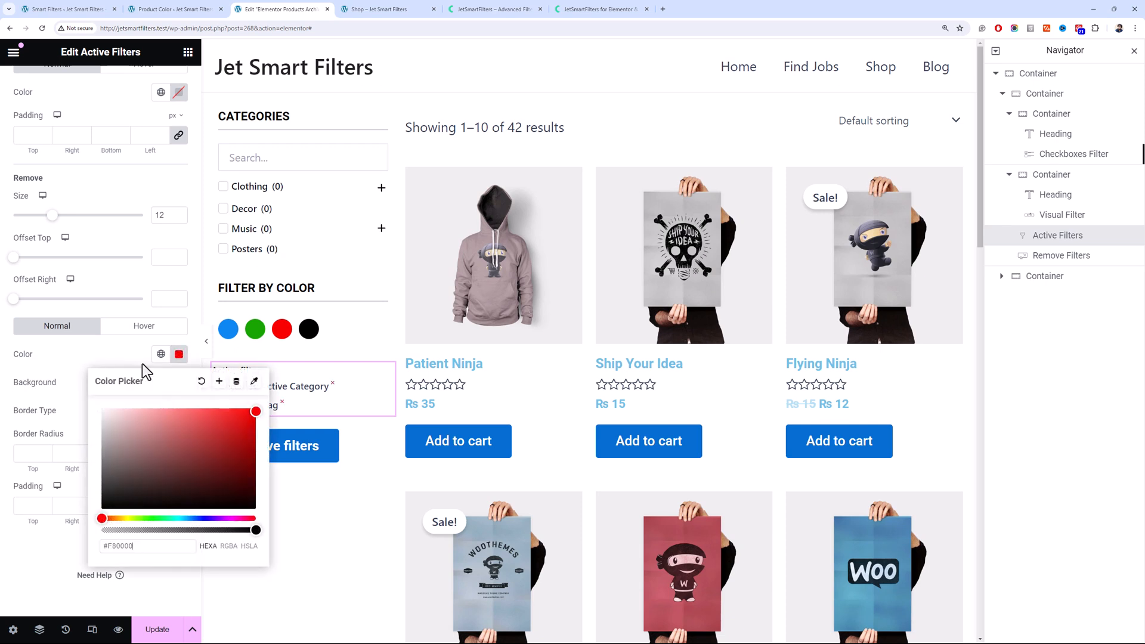
{"action": "left_click", "coordinate": [123, 353]}
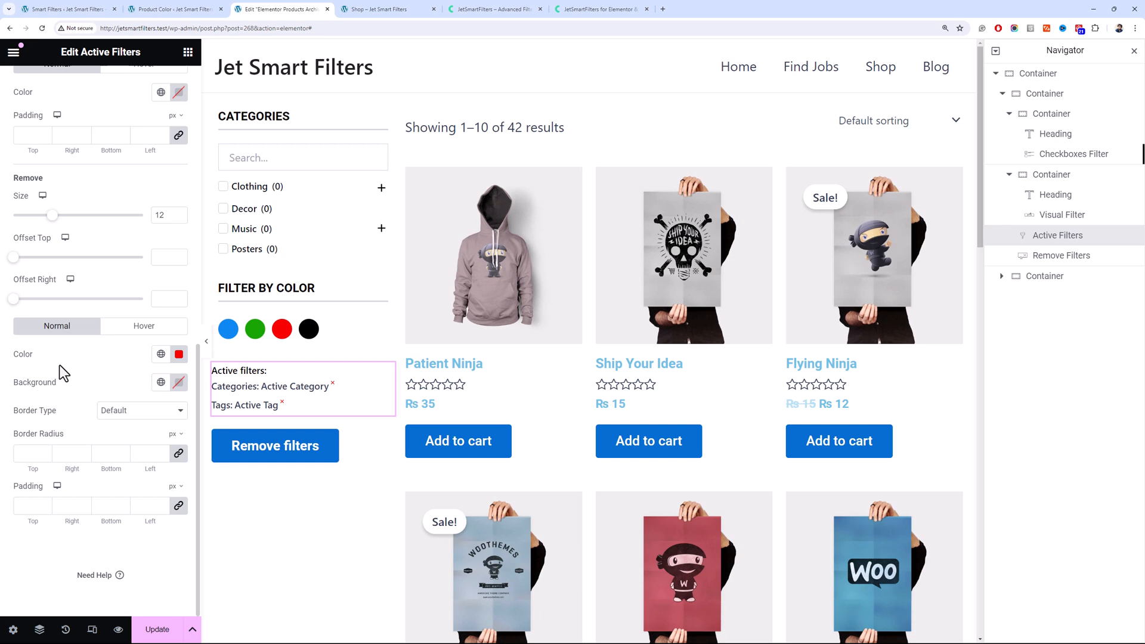
Set the Remove Filters button's alignment to justified so it spans the sidebar's full width
{"action": "left_click", "coordinate": [387, 453]}
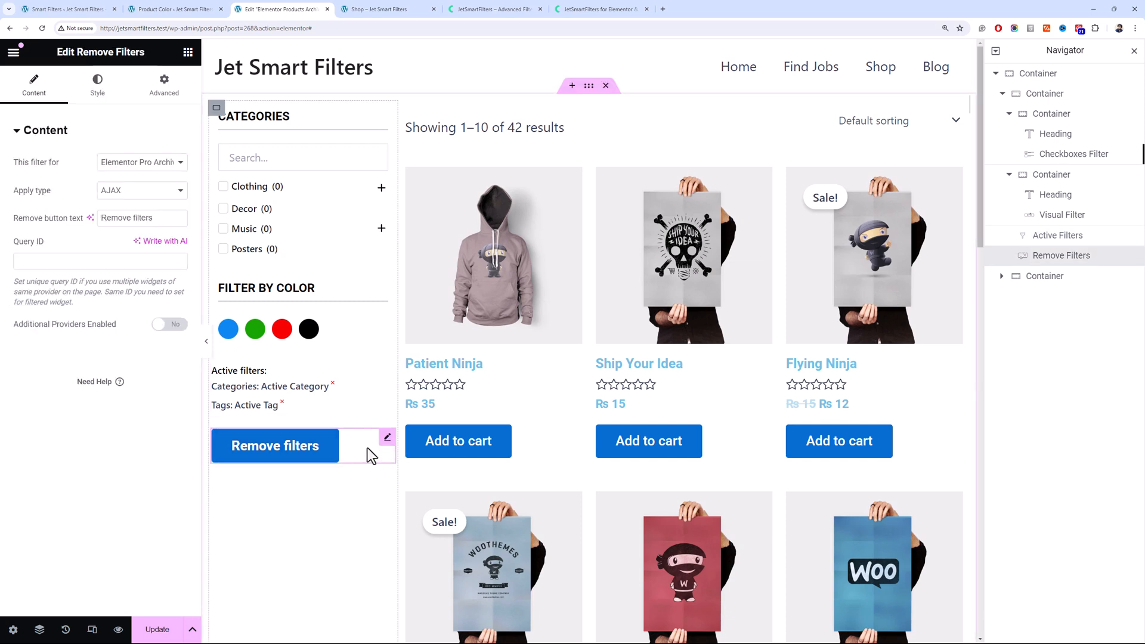
{"action": "left_click", "coordinate": [100, 91]}
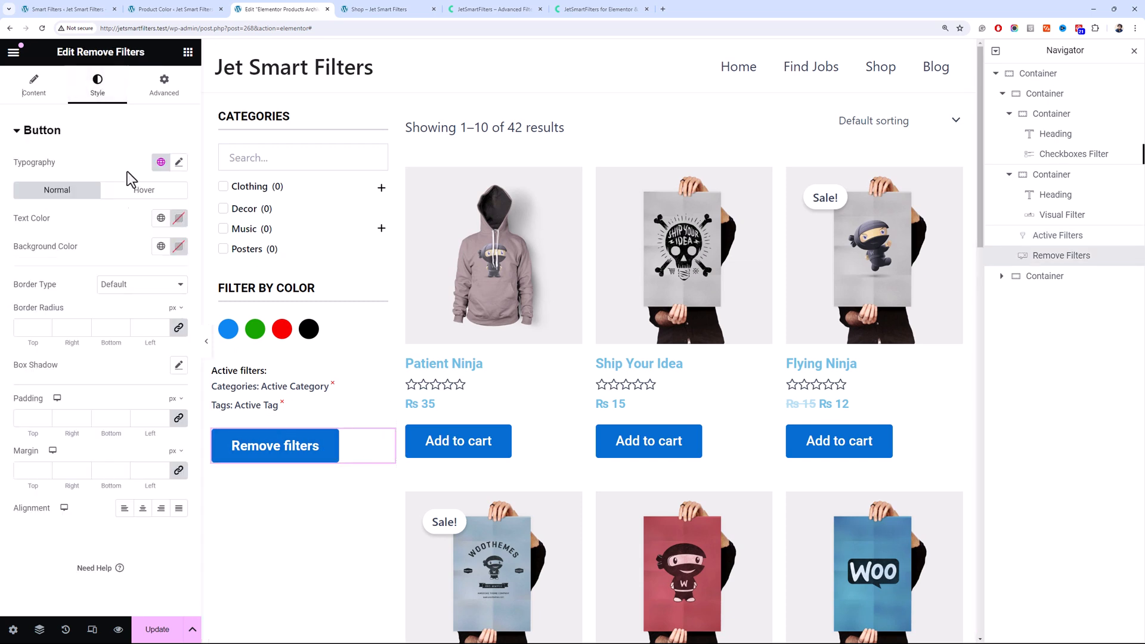
{"action": "left_click", "coordinate": [178, 508]}
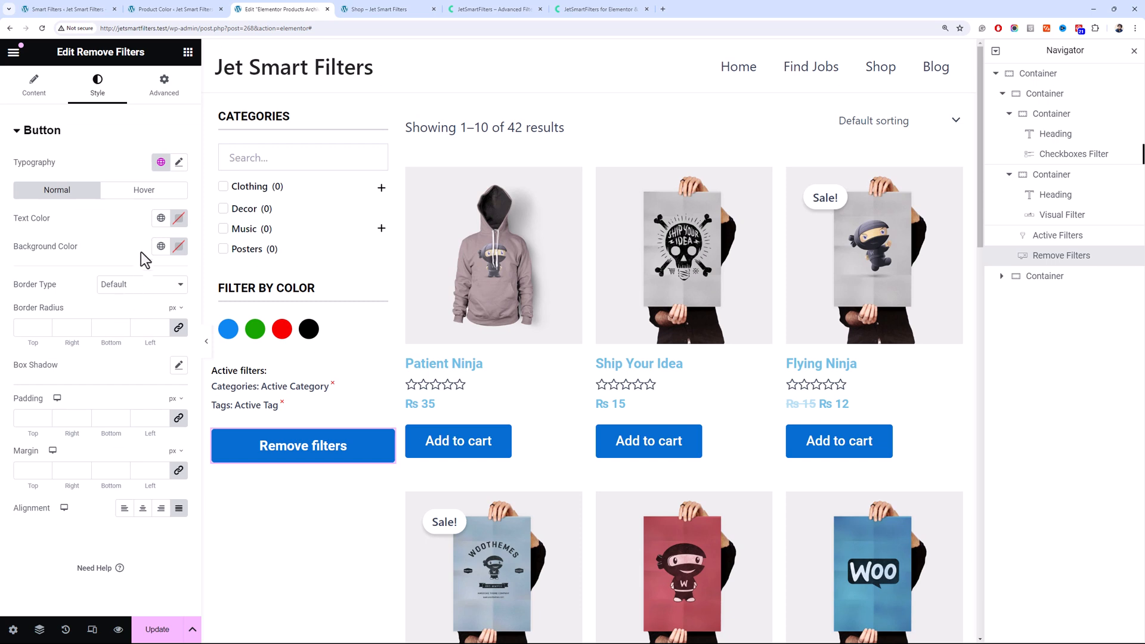
Give the Remove Filters button a white background and the New Global Color (#000000) as text color
{"action": "left_click", "coordinate": [156, 248]}
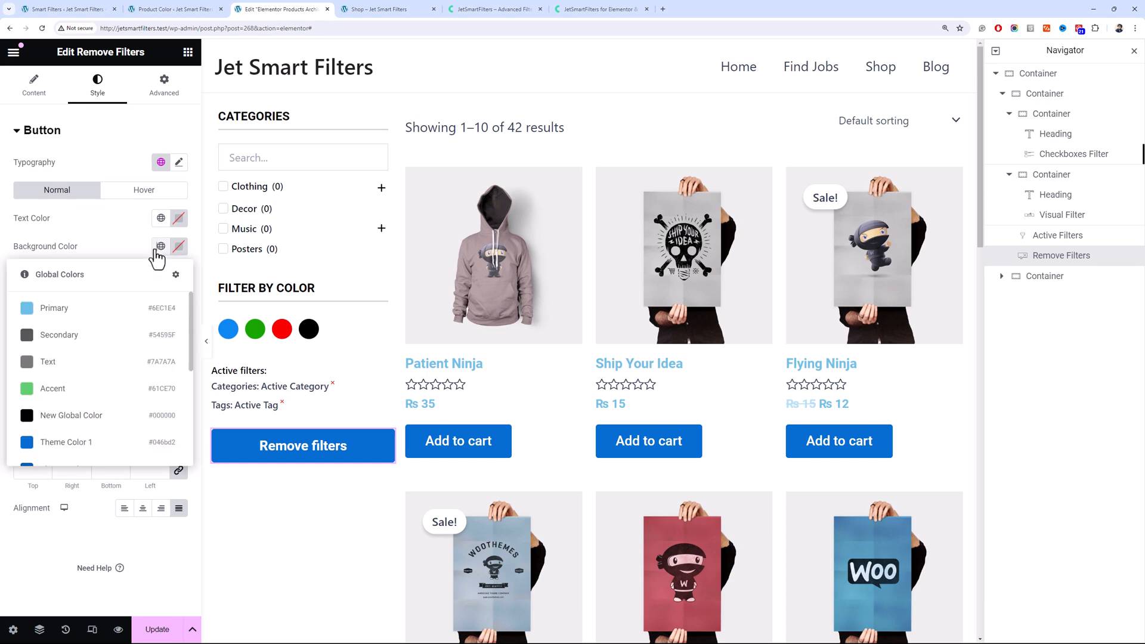
{"action": "left_click", "coordinate": [178, 246]}
{"action": "left_click", "coordinate": [100, 313]}
{"action": "left_click_drag", "start_coordinate": [100, 313], "coordinate": [72, 289]}
{"action": "left_click", "coordinate": [65, 255]}
{"action": "left_click", "coordinate": [160, 219]}
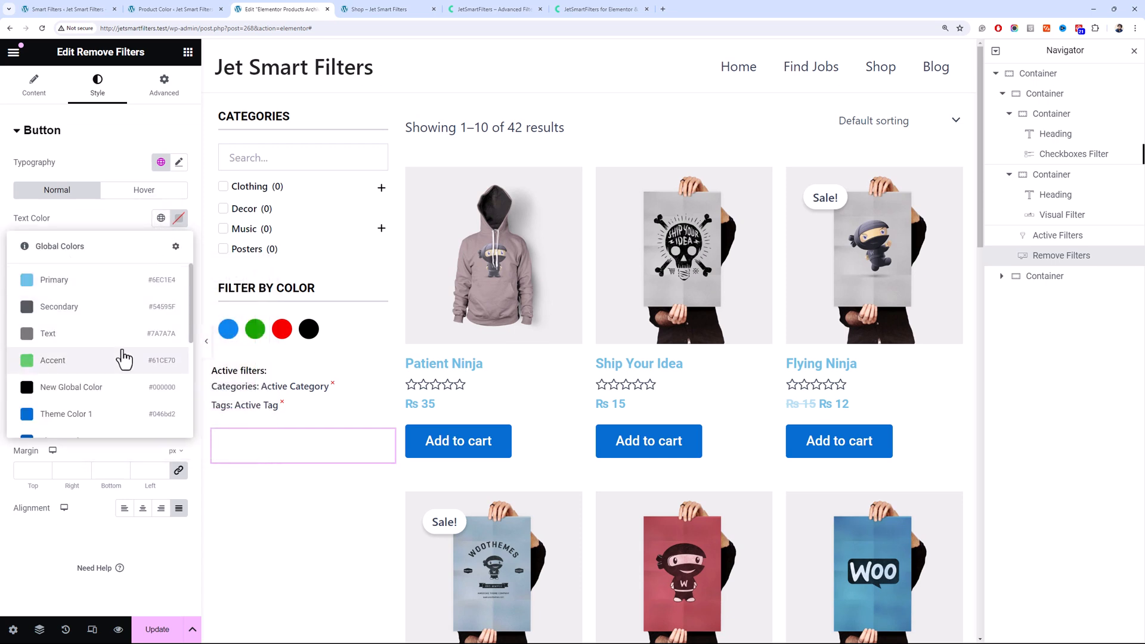
{"action": "left_click", "coordinate": [117, 389]}
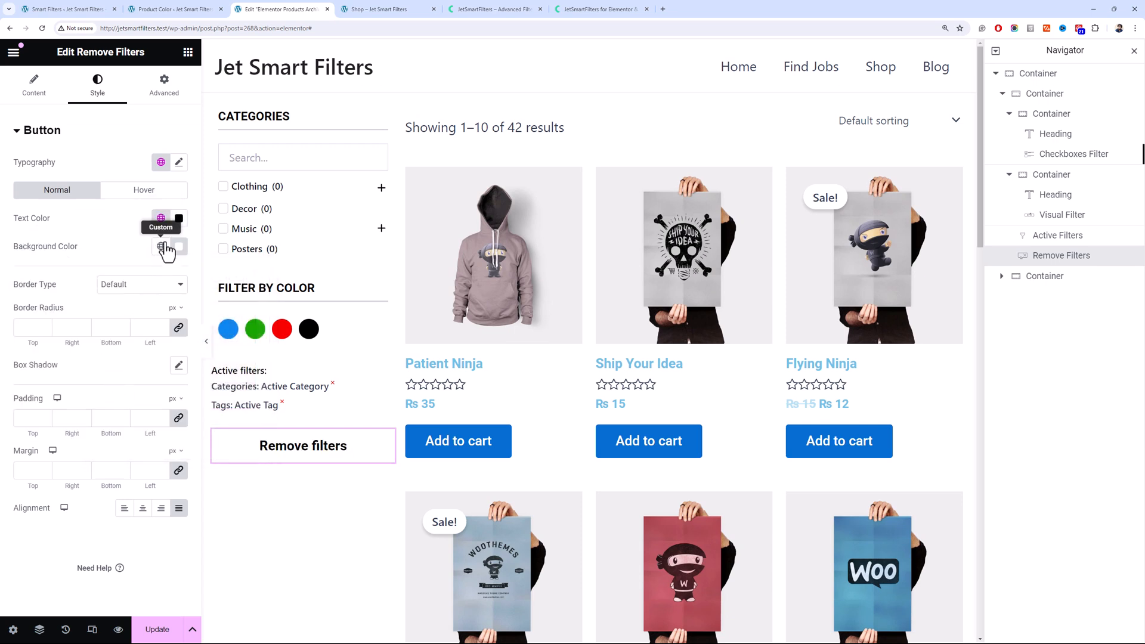
Set the Remove Filters button's font size to 16 px and capitalize its text
{"action": "left_click", "coordinate": [179, 162]}
{"action": "left_click", "coordinate": [150, 295]}
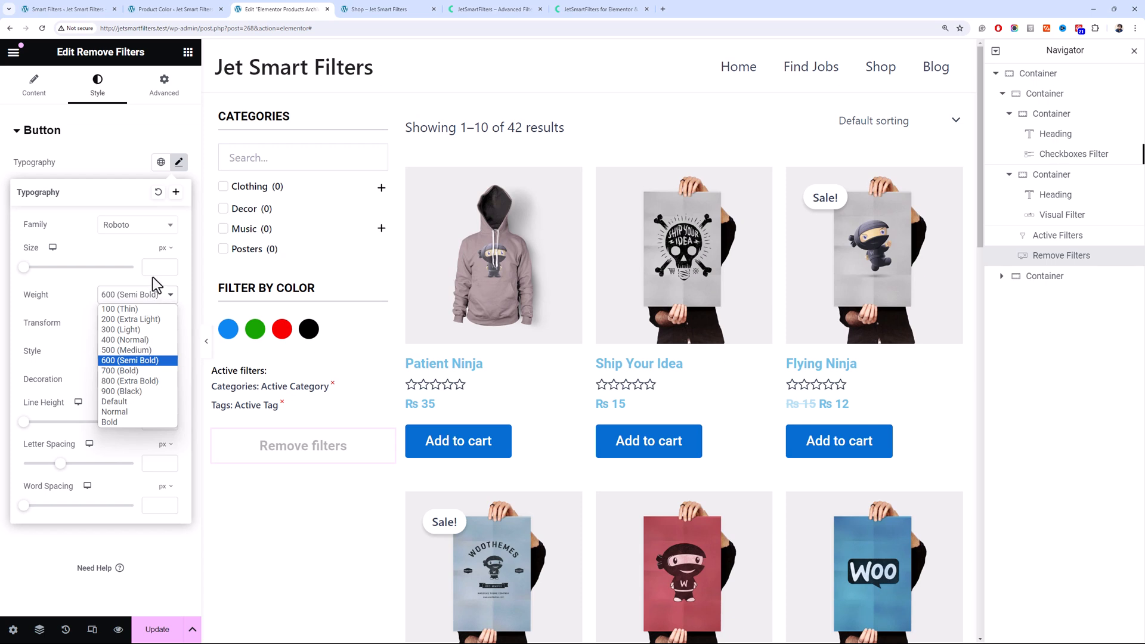
{"action": "left_click", "coordinate": [152, 276]}
{"action": "type", "text": "16"}
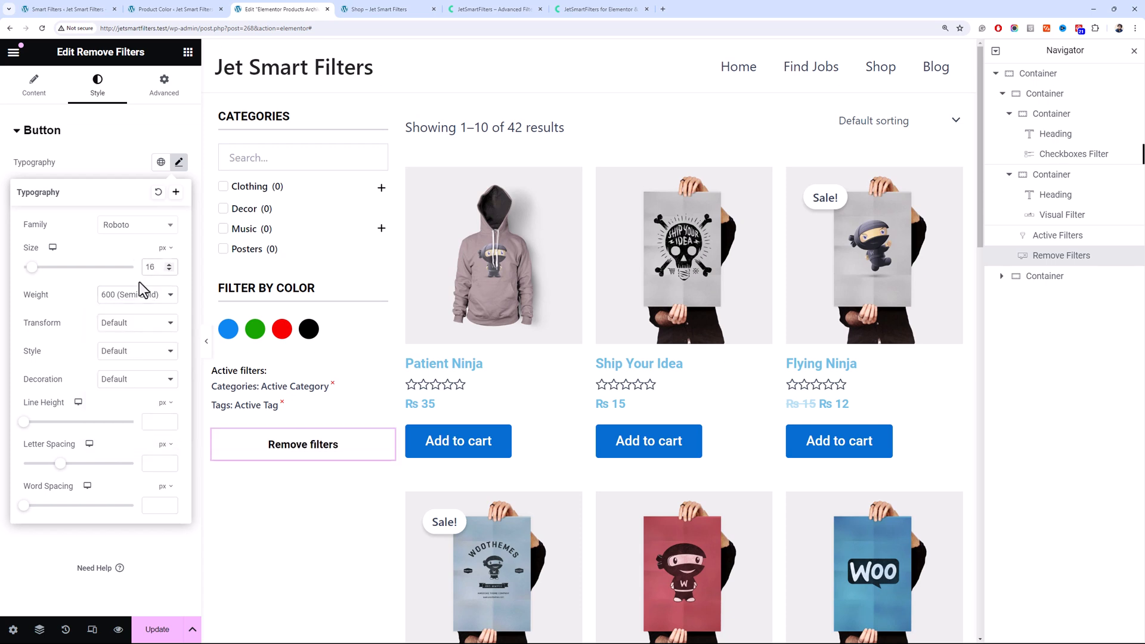
{"action": "left_click", "coordinate": [127, 324]}
{"action": "left_click", "coordinate": [127, 370]}
Add a solid 2 px border to the Remove Filters button in the New Global Color (#000000)
{"action": "left_click", "coordinate": [118, 177]}
{"action": "left_click", "coordinate": [113, 286]}
{"action": "left_click", "coordinate": [115, 320]}
{"action": "left_click", "coordinate": [27, 331]}
{"action": "type", "text": "2"}
{"action": "left_click", "coordinate": [160, 365]}
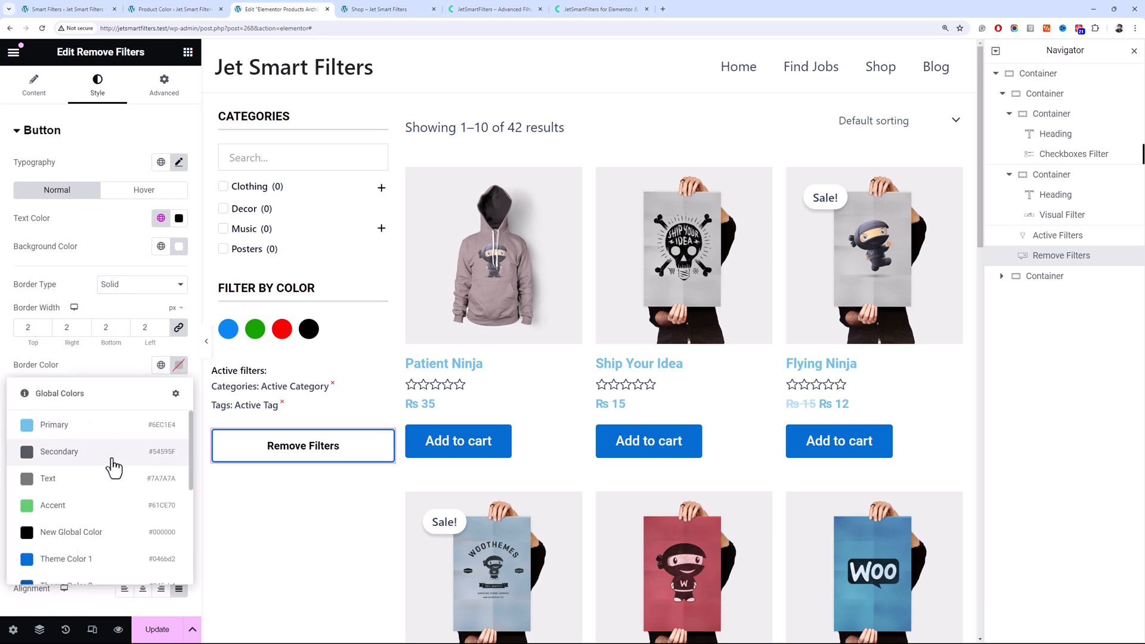
{"action": "left_click", "coordinate": [72, 534]}
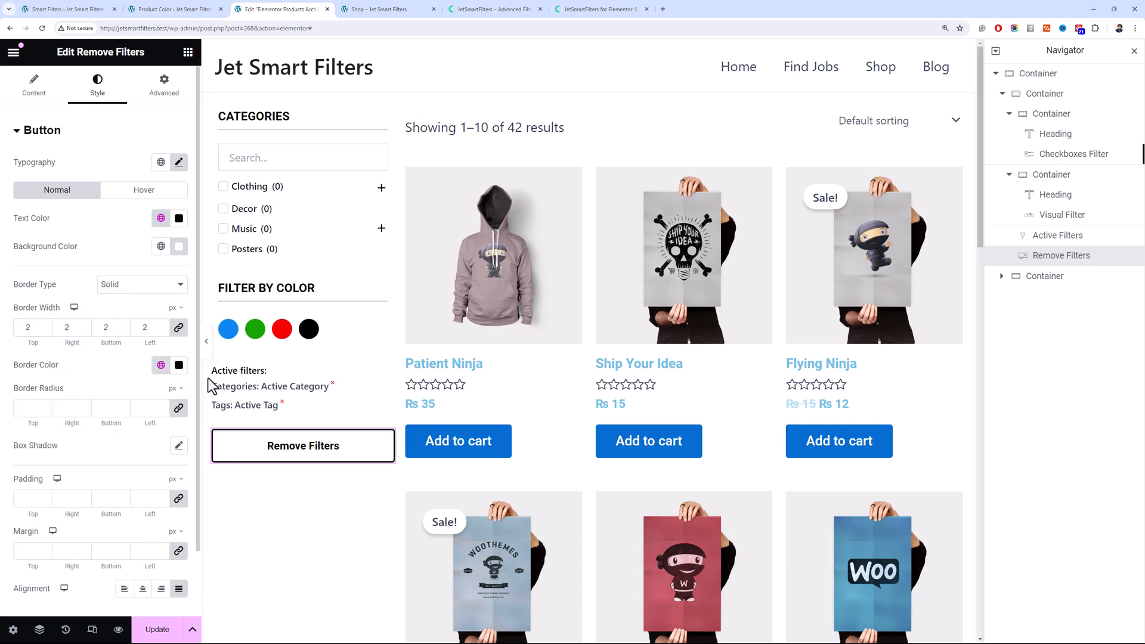
Update the template, reload the Shop page and filter the products by Clothing
{"action": "left_click", "coordinate": [157, 630]}
{"action": "key", "text": "ctrl+Tab"}
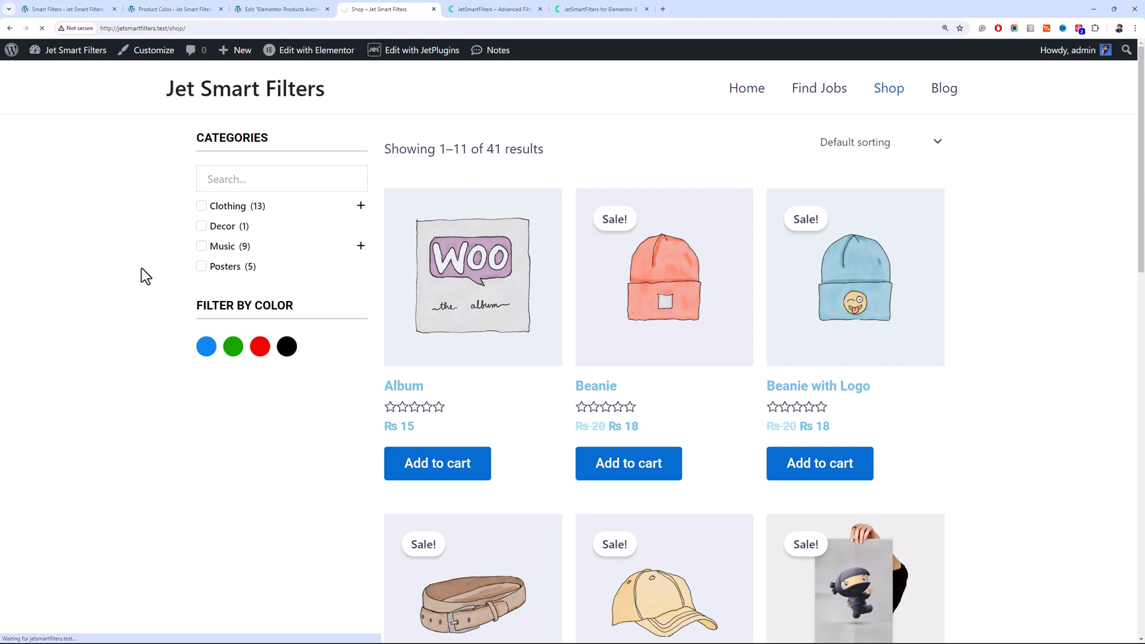
{"action": "left_click", "coordinate": [233, 216]}
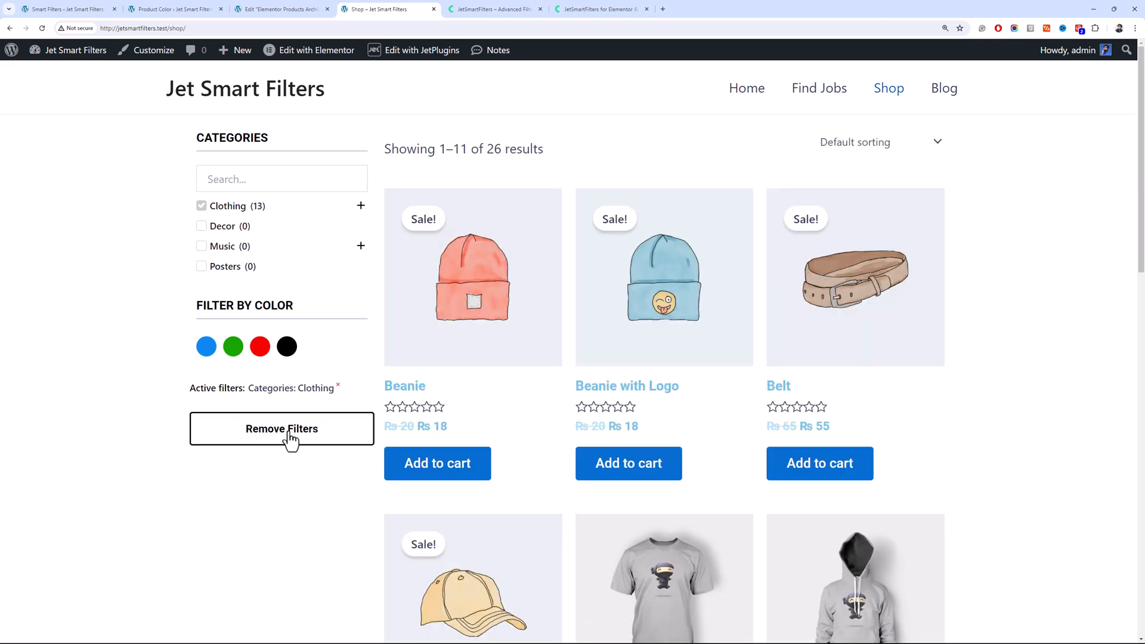
In the archive template, wrap the Active Filters and Remove Filters widgets in a new container, and test the Clothing filter on the Shop page
{"action": "left_click", "coordinate": [283, 9]}
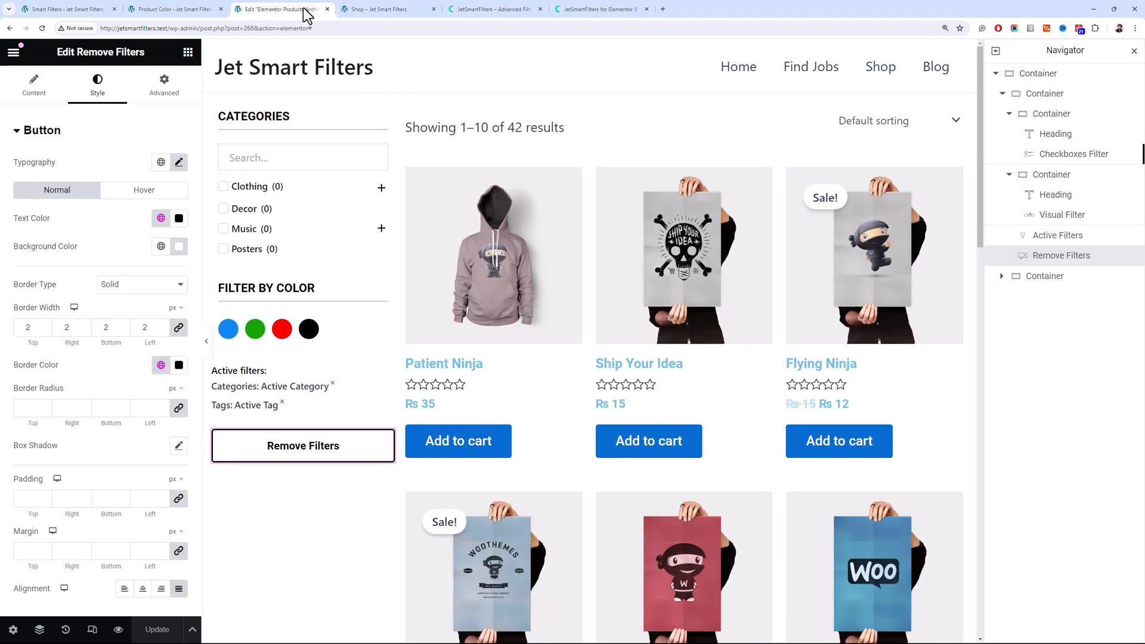
{"action": "left_click", "coordinate": [185, 53]}
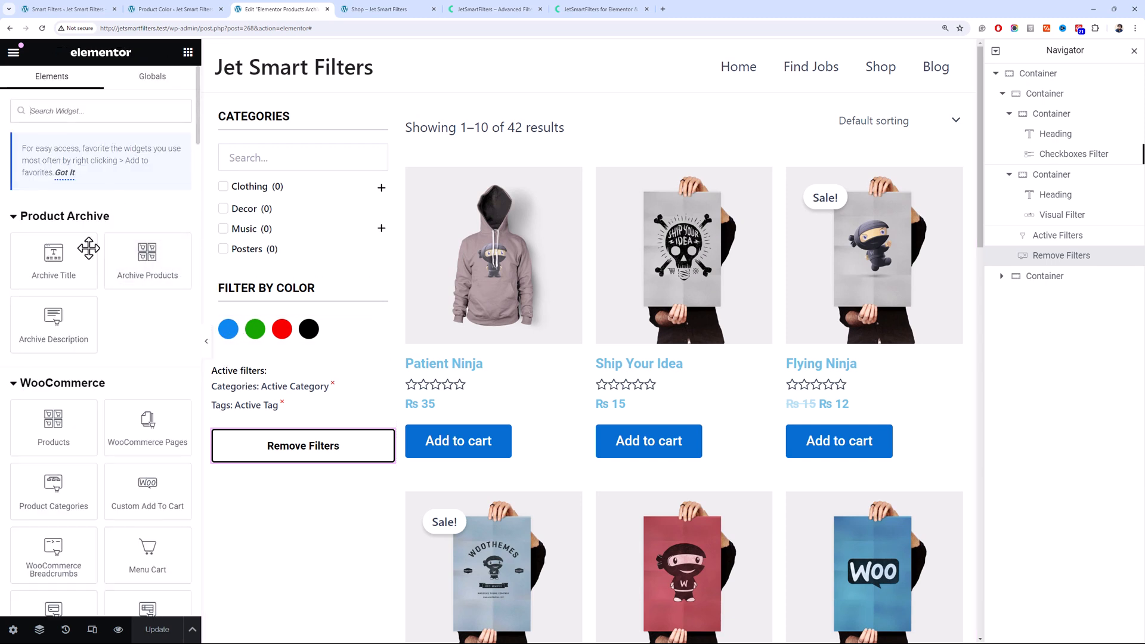
{"action": "scroll", "coordinate": [81, 435], "scroll_direction": "down", "scroll_amount": 7}
{"action": "left_click_drag", "start_coordinate": [81, 435], "coordinate": [299, 358]}
{"action": "left_click_drag", "start_coordinate": [371, 467], "coordinate": [366, 411]}
{"action": "left_click", "coordinate": [358, 422]}
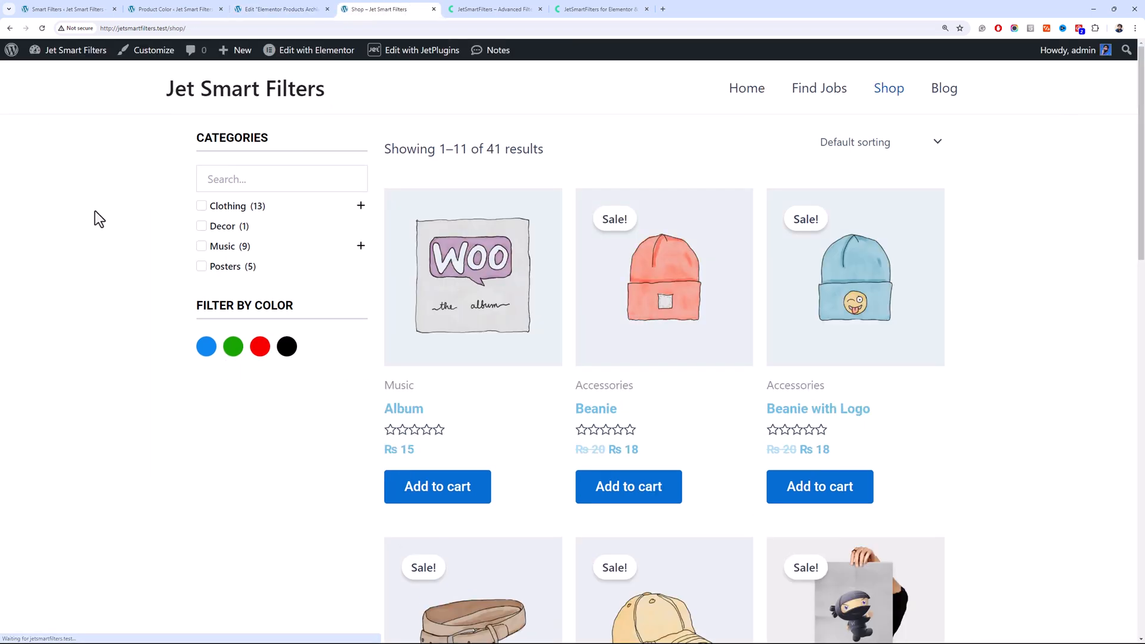
{"action": "left_click", "coordinate": [202, 207]}
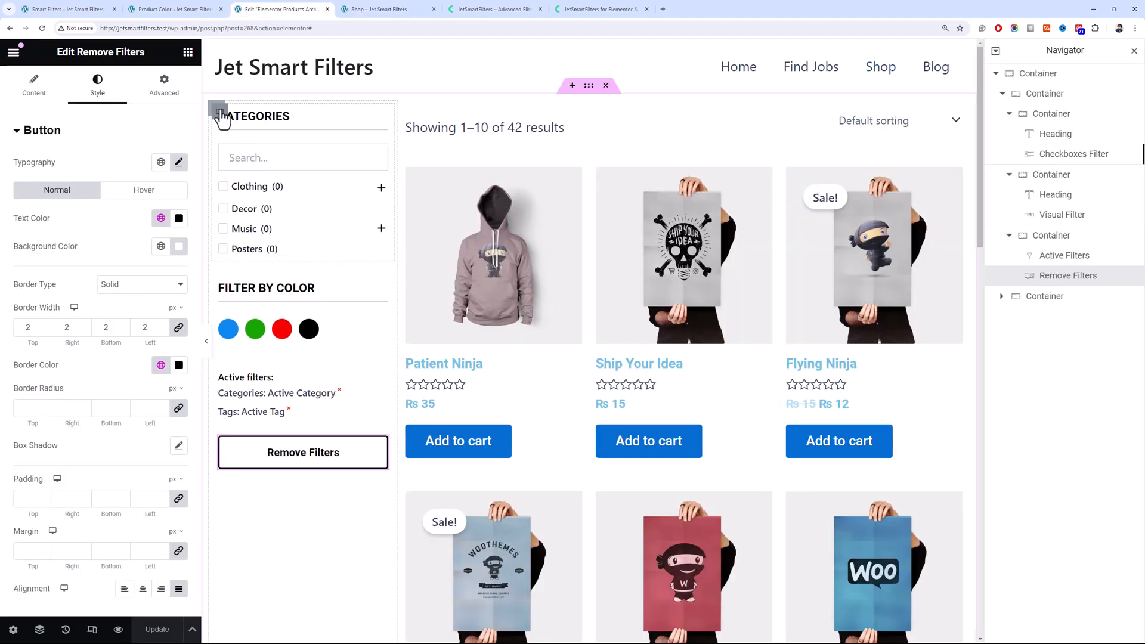
Widen the filter sidebar container to slightly more than 26%
{"action": "left_click", "coordinate": [221, 112]}
{"action": "left_click", "coordinate": [33, 85]}
{"action": "left_click", "coordinate": [179, 241]}
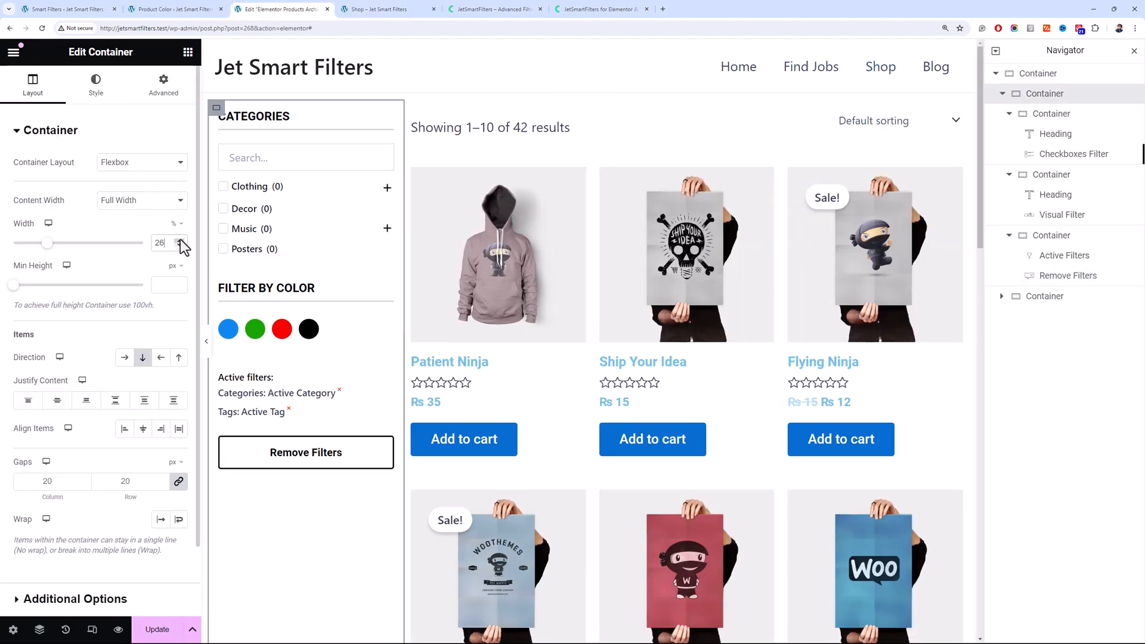
{"action": "left_click", "coordinate": [179, 241]}
{"action": "left_click", "coordinate": [180, 241]}
{"action": "left_click", "coordinate": [425, 109]}
Style the filter sidebar container with larger padding, a light global background color and rounded corners, and update the template
{"action": "left_click", "coordinate": [217, 107]}
{"action": "left_click", "coordinate": [163, 85]}
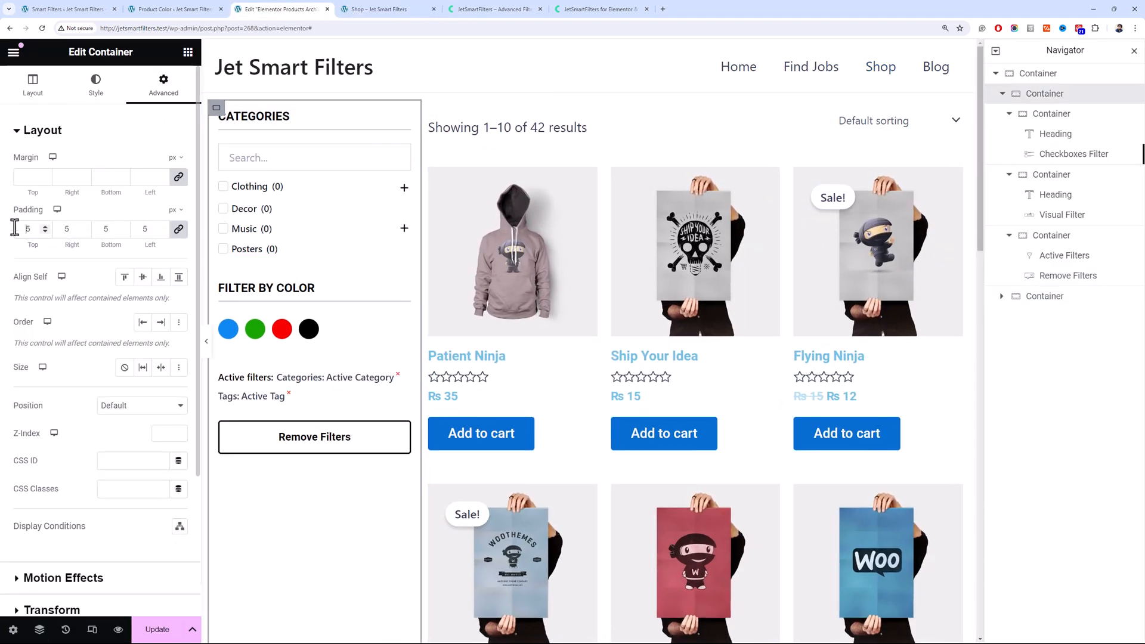
{"action": "left_click", "coordinate": [95, 85]}
{"action": "left_click", "coordinate": [161, 217]}
{"action": "left_click", "coordinate": [116, 390]}
{"action": "left_click", "coordinate": [107, 471]}
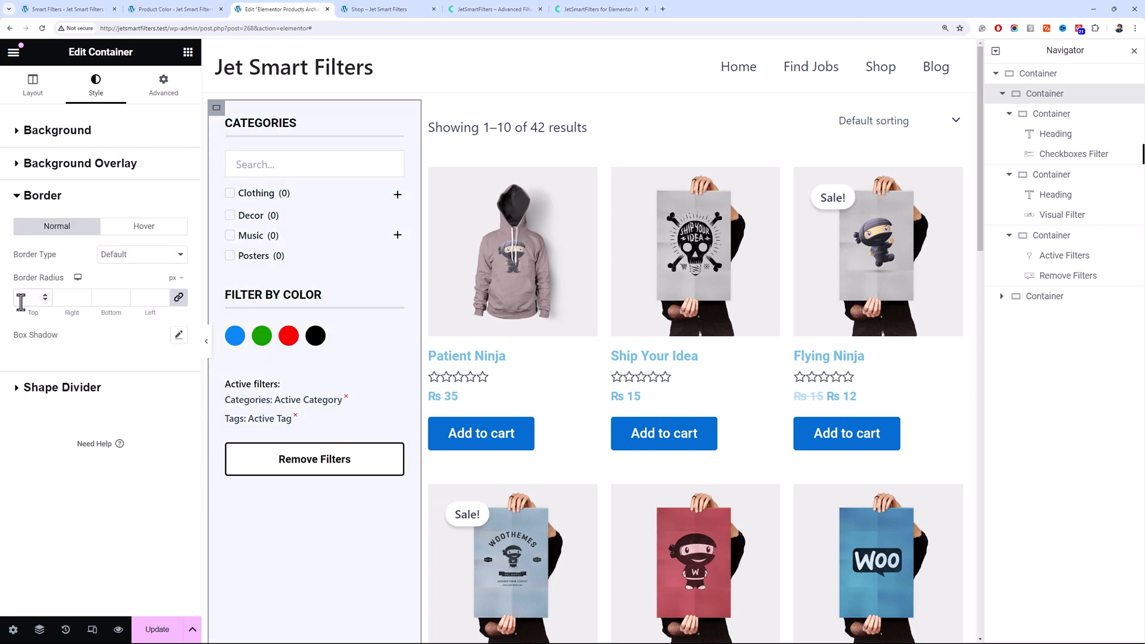
{"action": "left_click", "coordinate": [169, 628]}
Unlink the products container's padding values and set its left padding to 30 px
{"action": "left_click", "coordinate": [429, 108]}
{"action": "left_click", "coordinate": [164, 84]}
{"action": "left_click", "coordinate": [179, 230]}
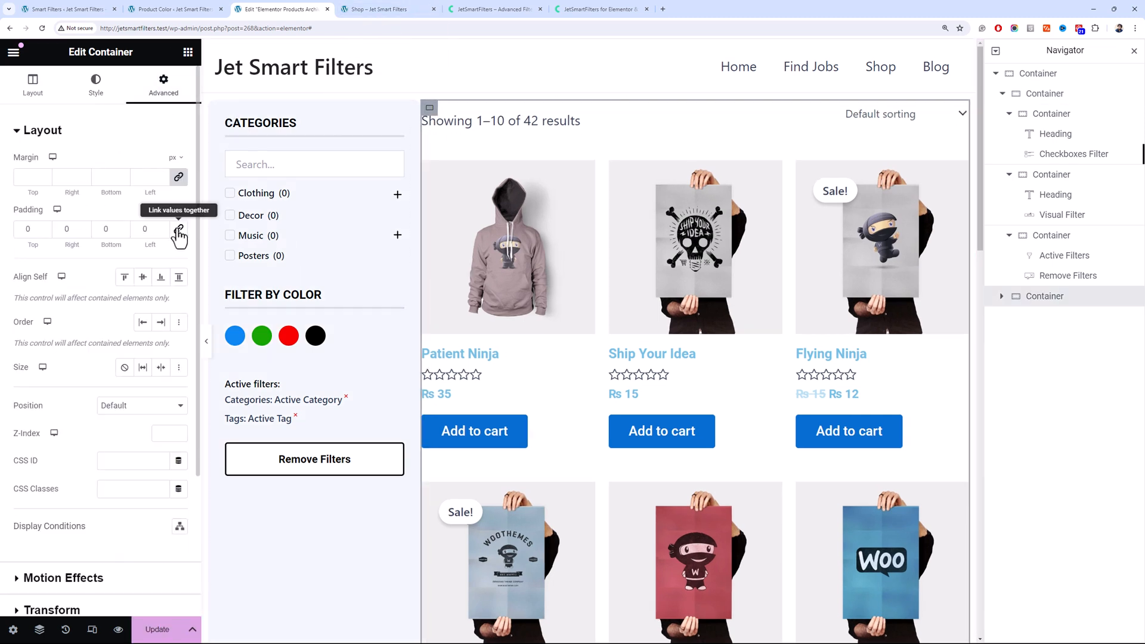
{"action": "double_click", "coordinate": [140, 230]}
{"action": "type", "text": "20"}
{"action": "double_click", "coordinate": [140, 230]}
{"action": "type", "text": "30"}
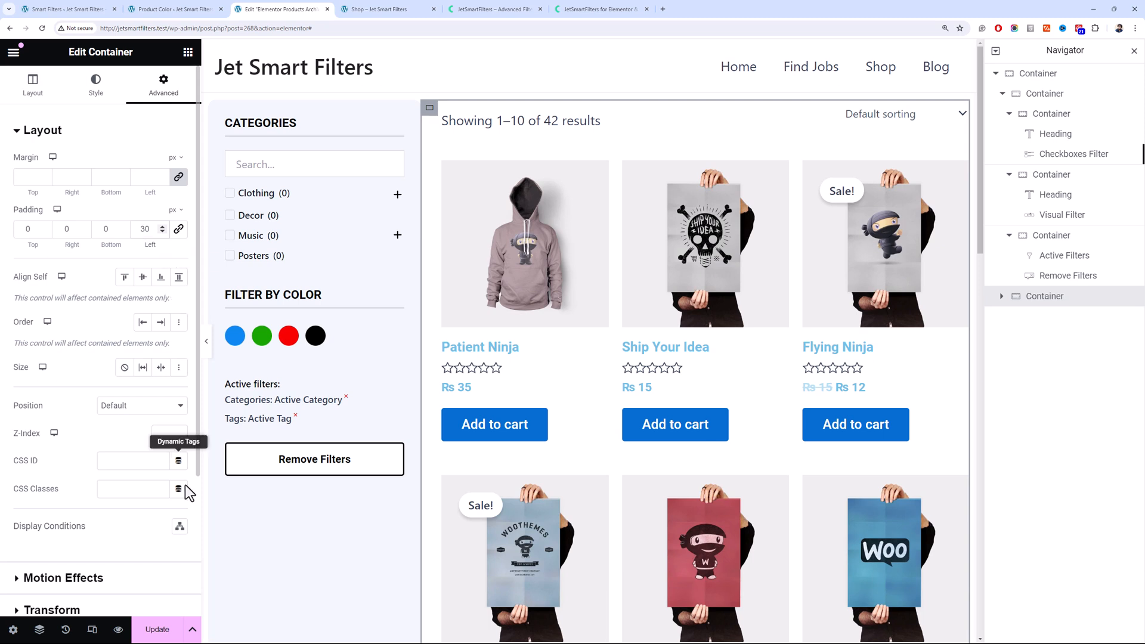
Update the template and reload the Shop page to review the sidebar and product layout
{"action": "left_click", "coordinate": [152, 637]}
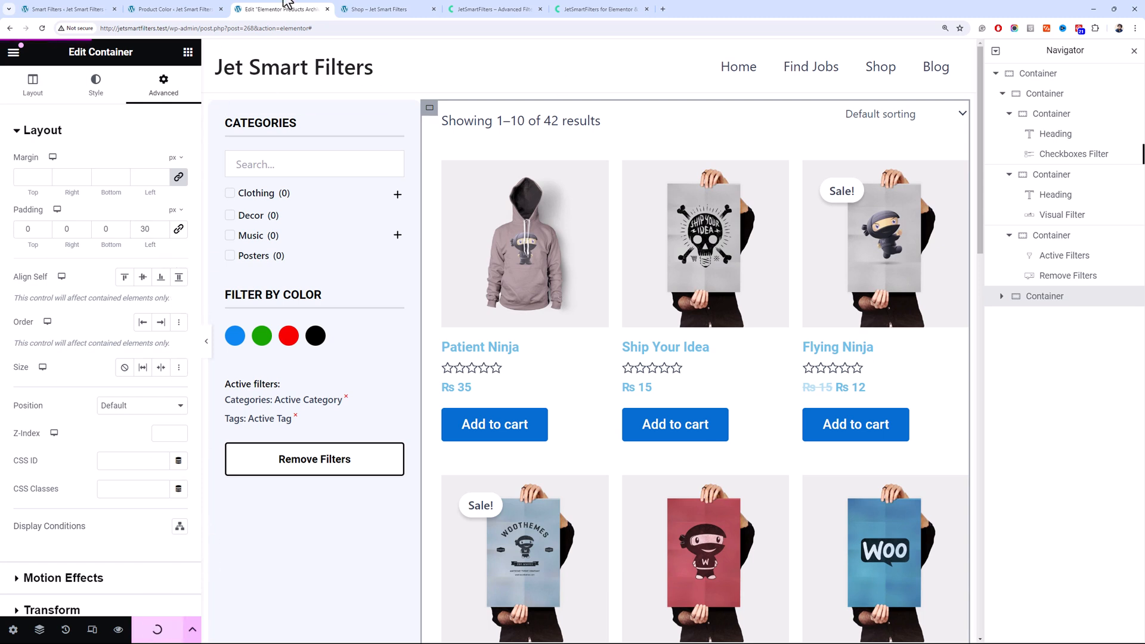
{"action": "left_click", "coordinate": [374, 3]}
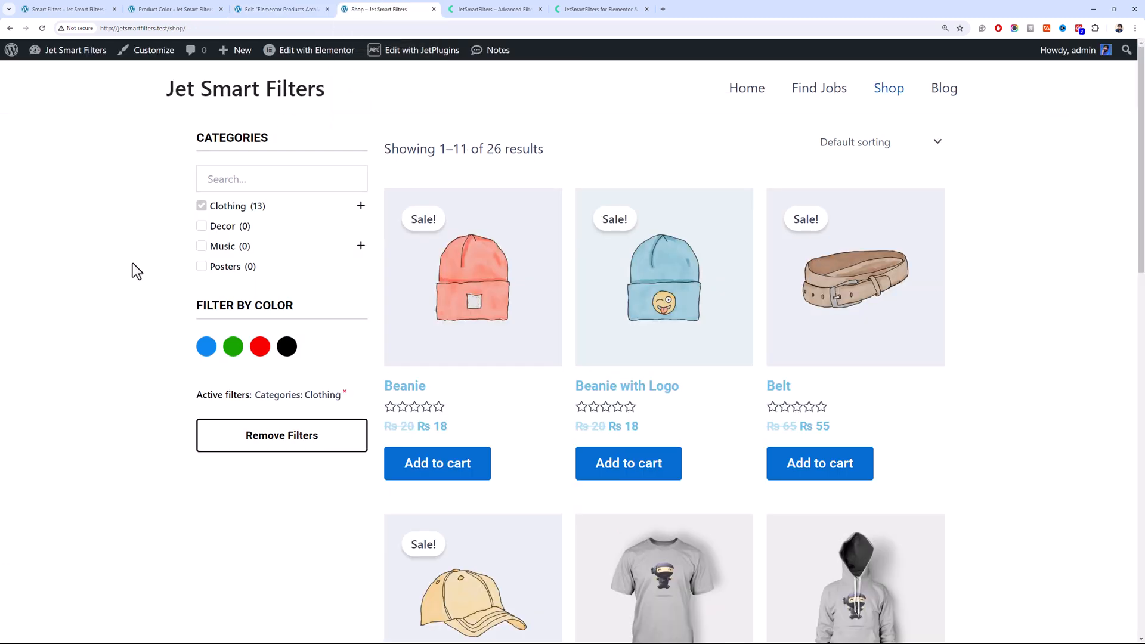
{"action": "key", "text": "F5"}
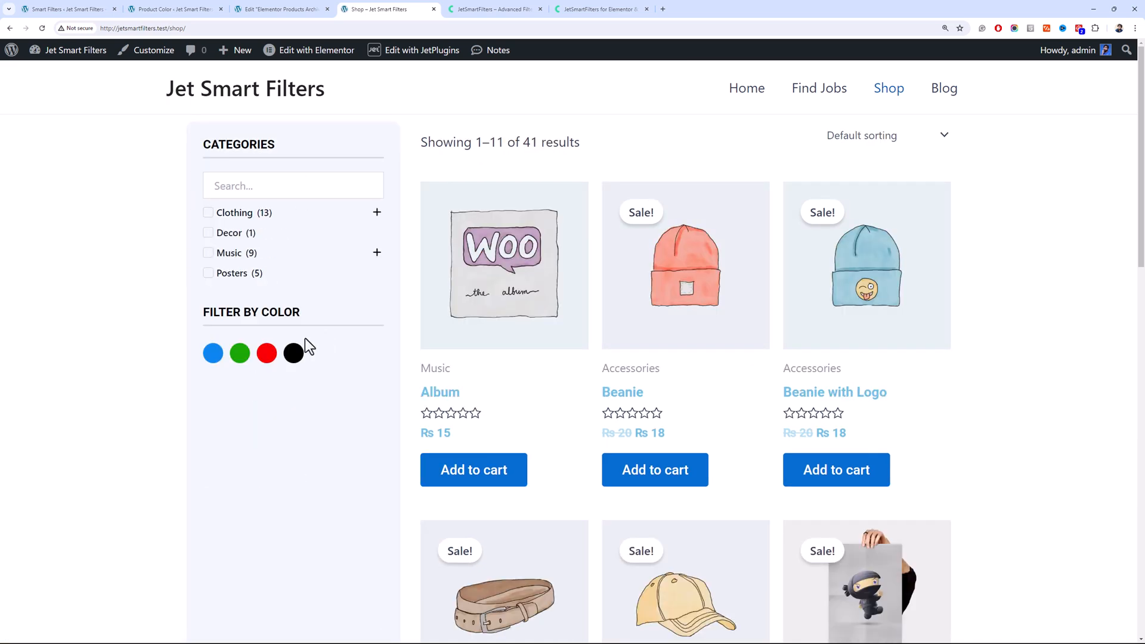
{"action": "scroll", "coordinate": [930, 311], "scroll_direction": "down", "scroll_amount": 5}
{"action": "scroll", "coordinate": [963, 302], "scroll_direction": "up", "scroll_amount": 5}
Set the main container's top and bottom margins to 50 px, update the template and reload the Shop page
{"action": "left_click", "coordinate": [310, 9]}
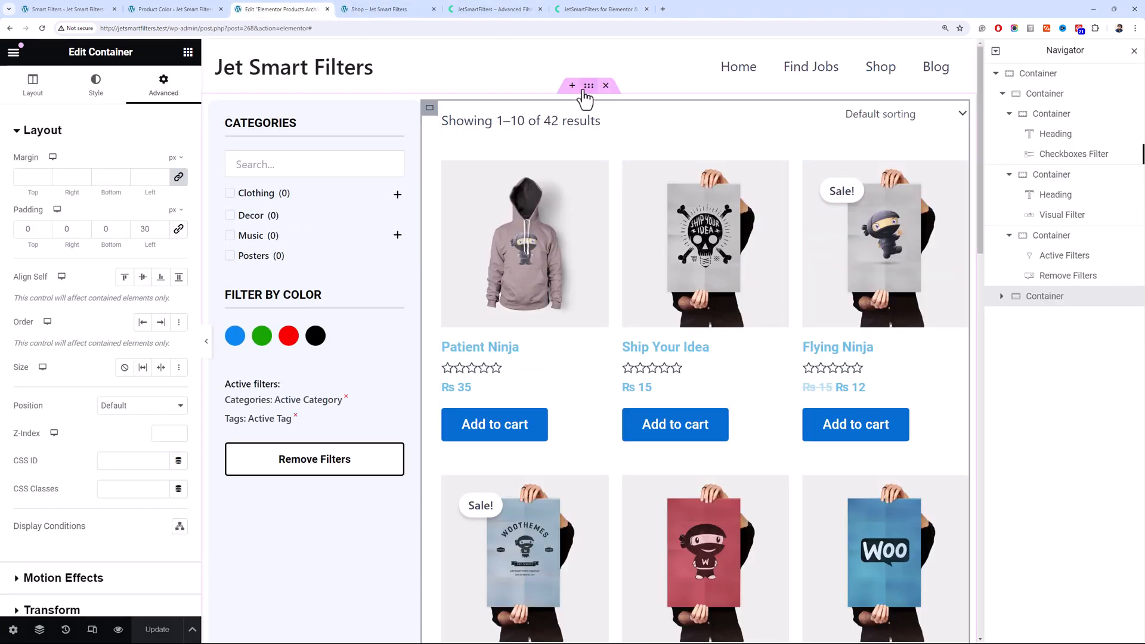
{"action": "left_click", "coordinate": [588, 87]}
{"action": "left_click", "coordinate": [163, 83]}
{"action": "left_click", "coordinate": [178, 179]}
{"action": "type", "text": "50"}
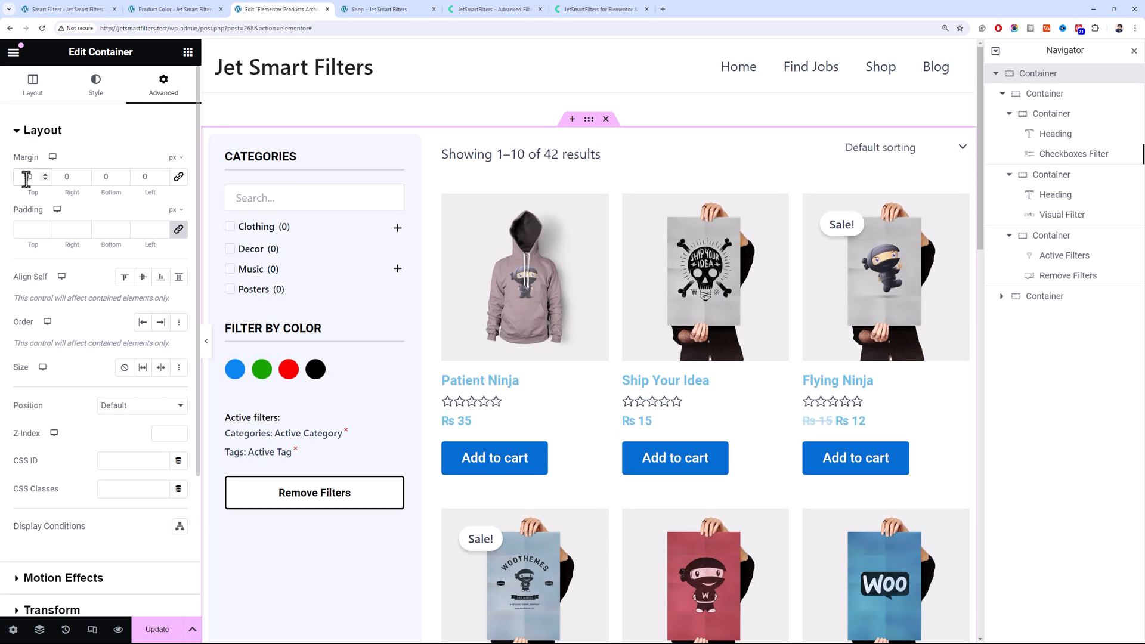
{"action": "left_click", "coordinate": [95, 180]}
{"action": "type", "text": "5"}
{"action": "left_click", "coordinate": [157, 629]}
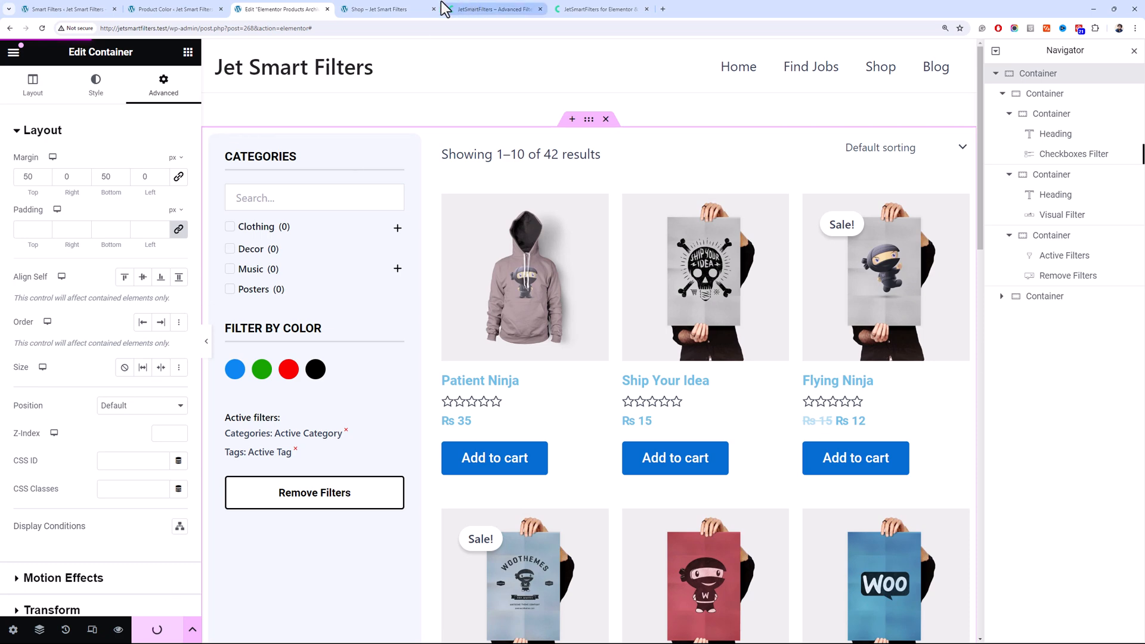
{"action": "left_click", "coordinate": [406, 9]}
{"action": "key", "text": "F5"}
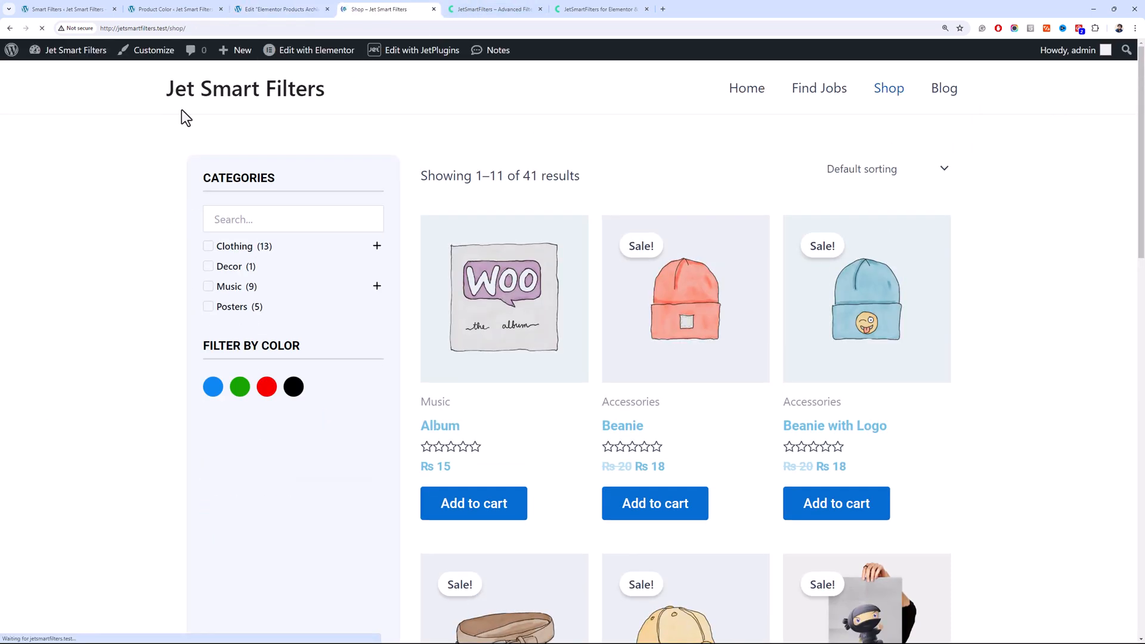
Set the main container's boxed width to 1200 px, update the template and refresh the Shop page
{"action": "left_click", "coordinate": [281, 9]}
{"action": "left_click", "coordinate": [58, 95]}
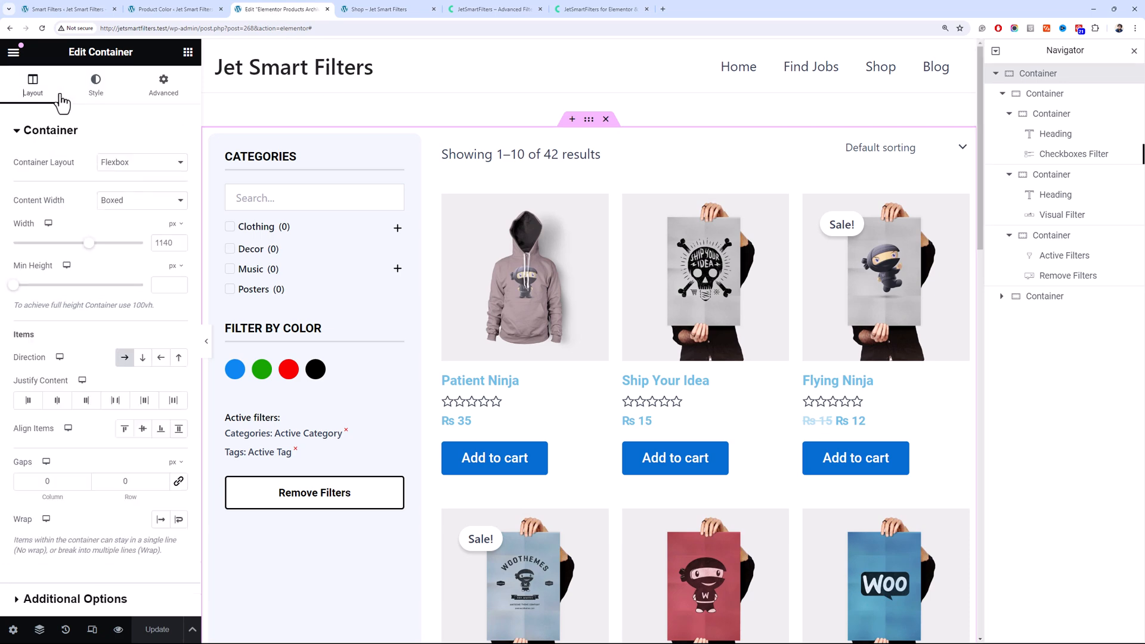
{"action": "left_click", "coordinate": [158, 245]}
{"action": "type", "text": "1200"}
{"action": "left_click", "coordinate": [158, 629]}
{"action": "left_click", "coordinate": [409, 8]}
{"action": "left_click", "coordinate": [42, 28]}
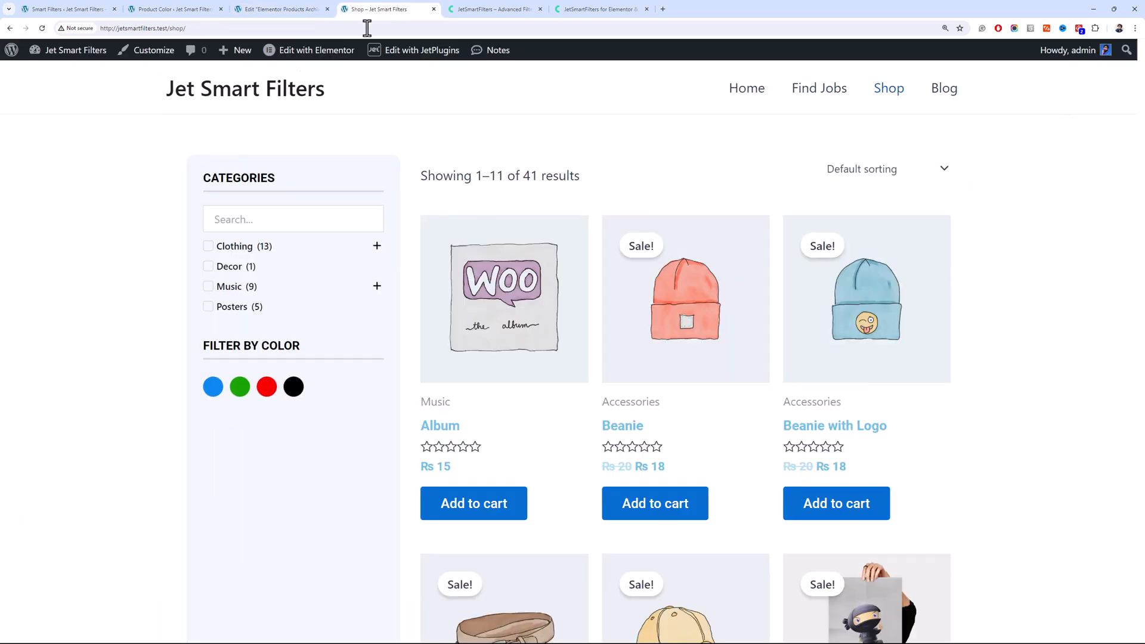
Set the products container's right padding to 15 px, update the template and reload the Shop page to check the layout
{"action": "left_click", "coordinate": [280, 9]}
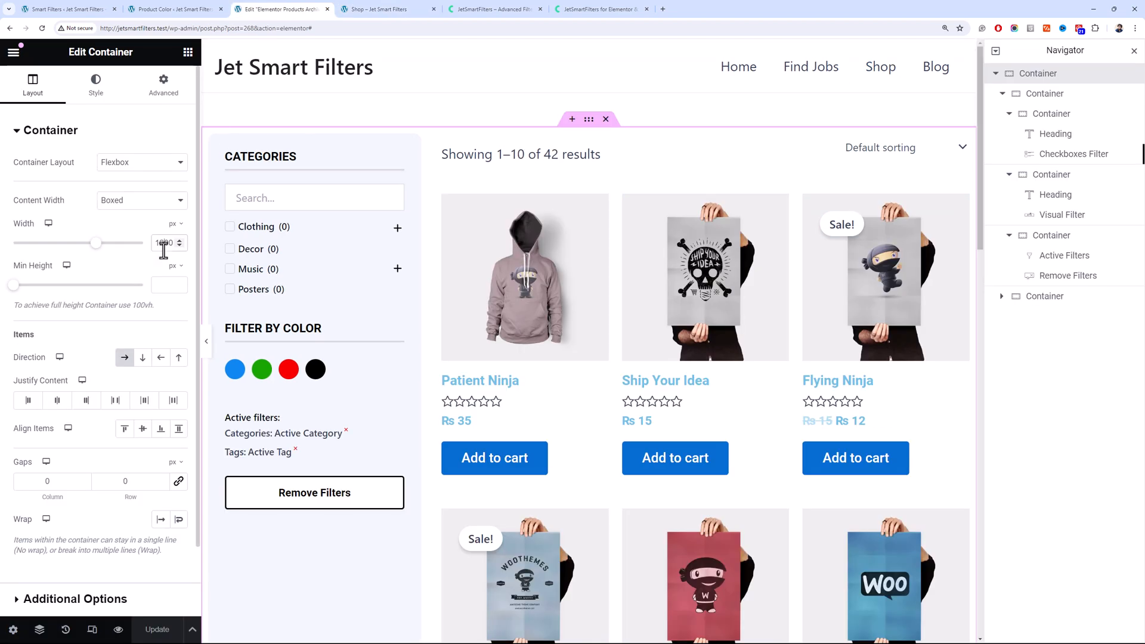
{"action": "left_click", "coordinate": [366, 4]}
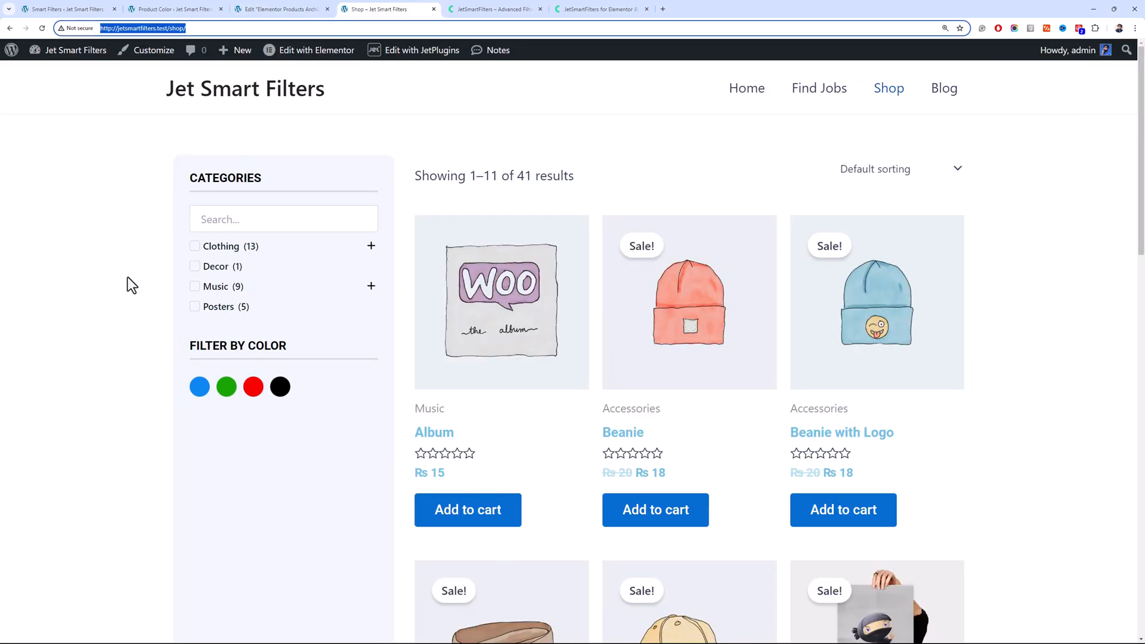
{"action": "left_click", "coordinate": [275, 9]}
{"action": "left_click", "coordinate": [358, 9]}
{"action": "left_click", "coordinate": [302, 9]}
{"action": "left_click", "coordinate": [430, 147]}
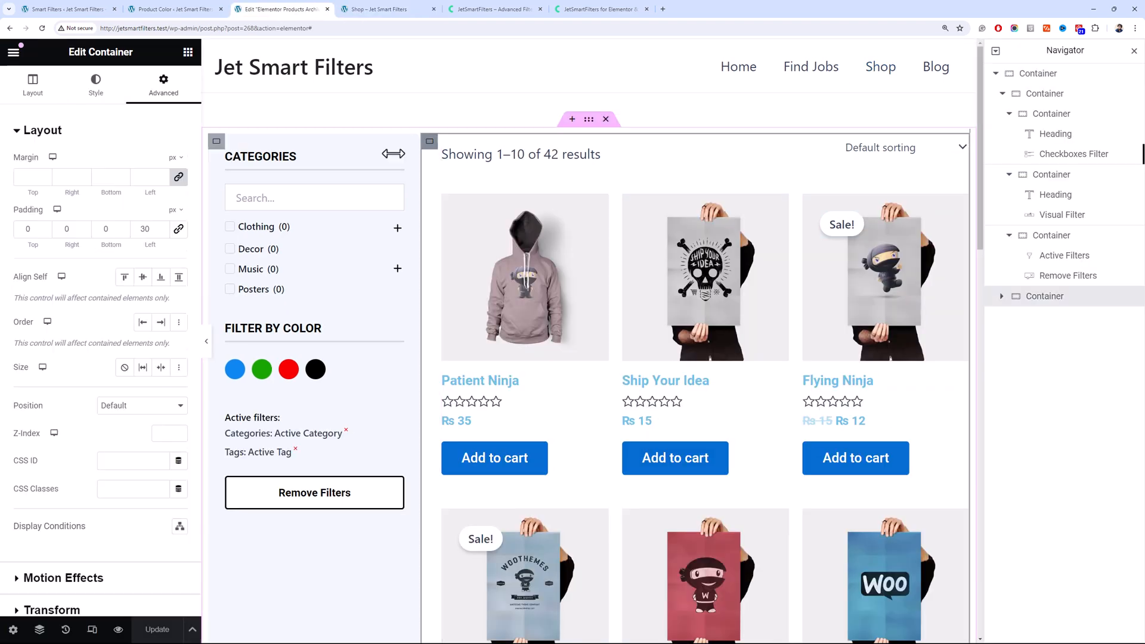
{"action": "left_click", "coordinate": [54, 231]}
{"action": "type", "text": "1"}
{"action": "left_click", "coordinate": [83, 227]}
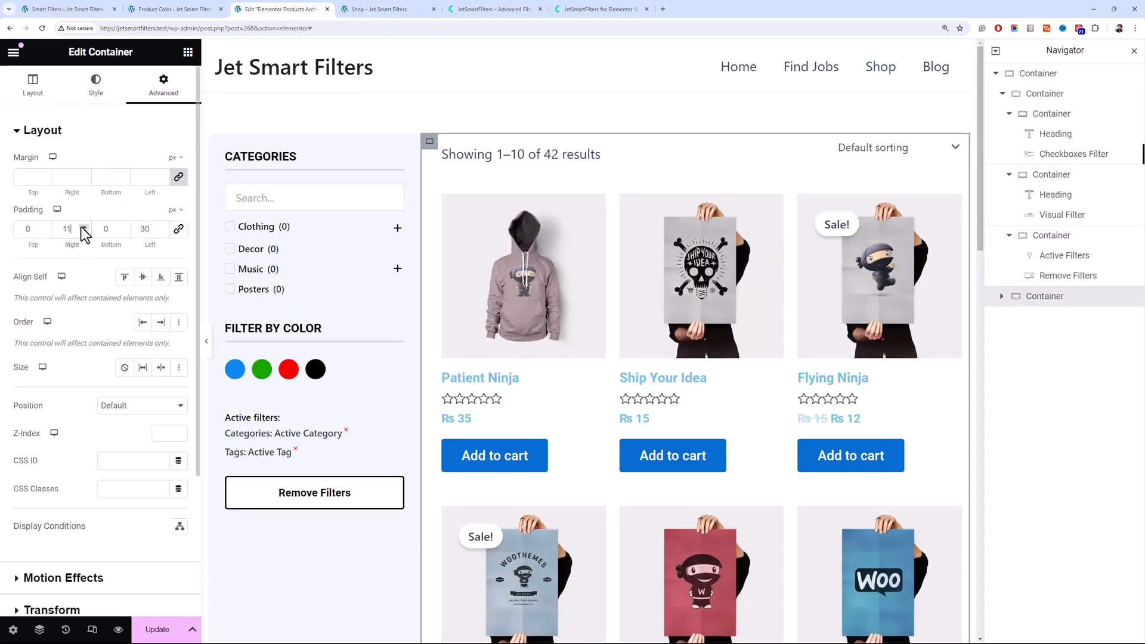
{"action": "left_click", "coordinate": [393, 8]}
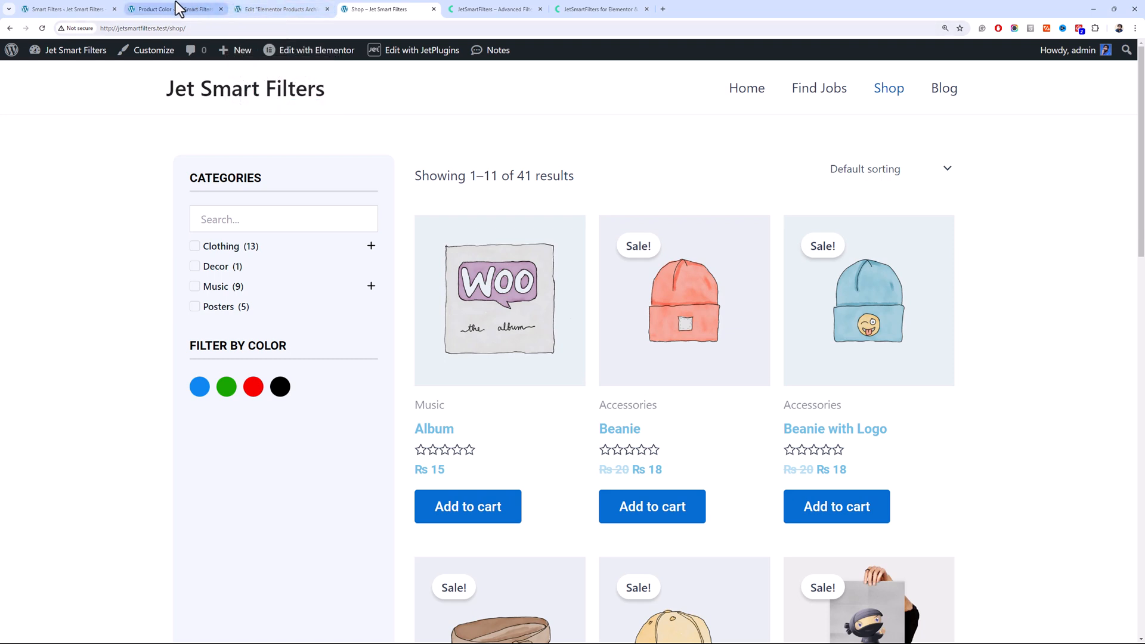
Create a new smart filter named Product Price Range with the Range filter type
{"action": "left_click", "coordinate": [108, 2]}
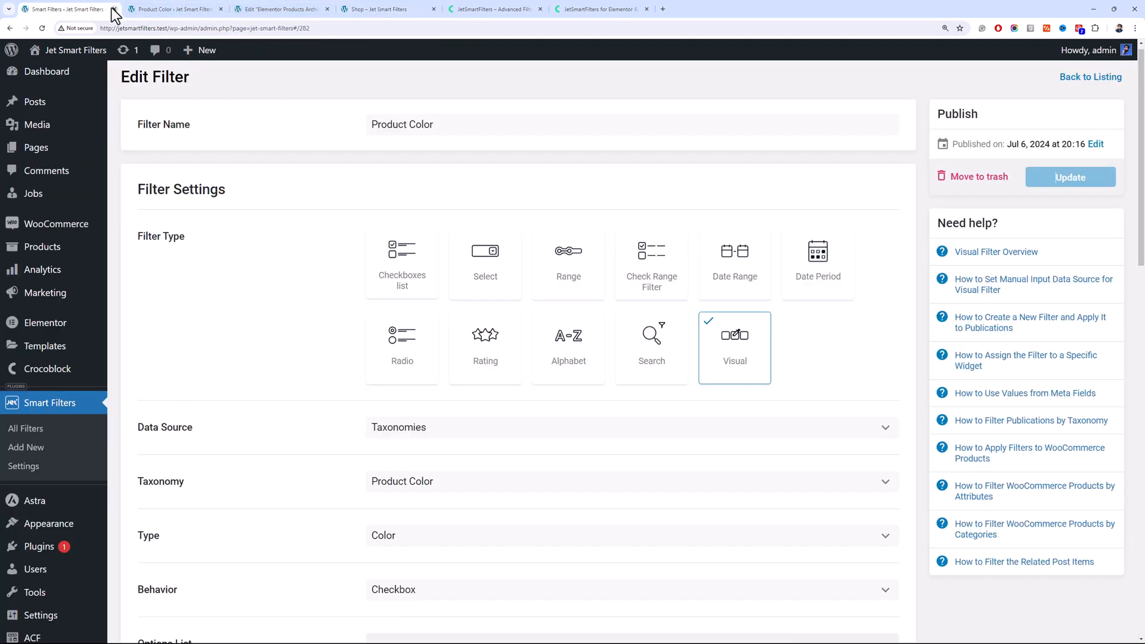
{"action": "left_click", "coordinate": [30, 429]}
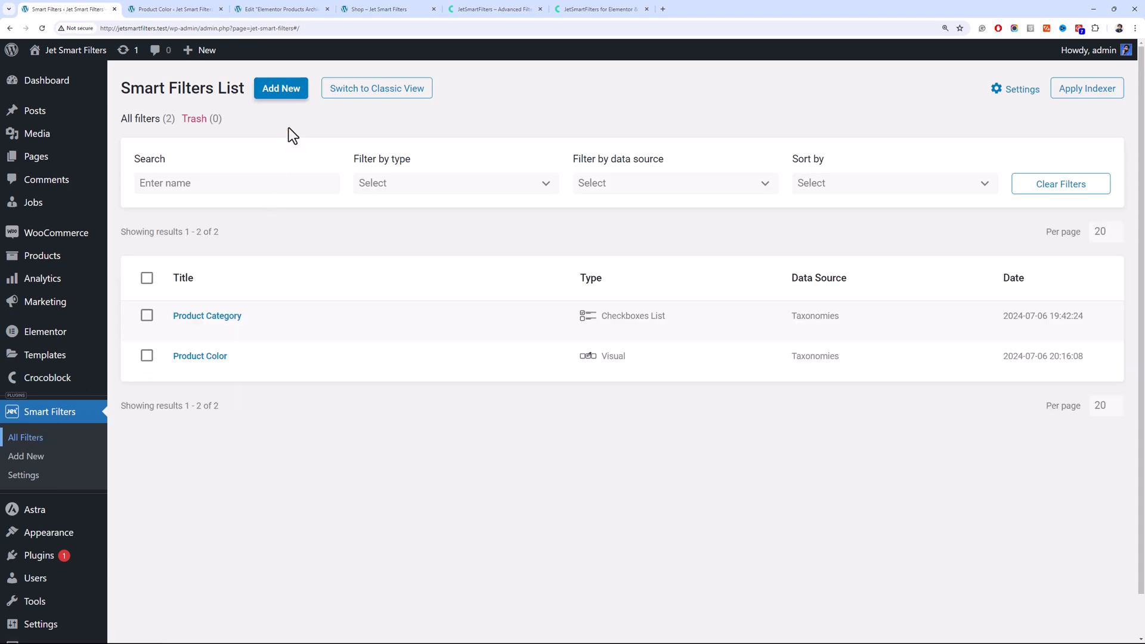
{"action": "left_click", "coordinate": [281, 89]}
{"action": "left_click", "coordinate": [526, 142]}
{"action": "type", "text": "Product Price Range"}
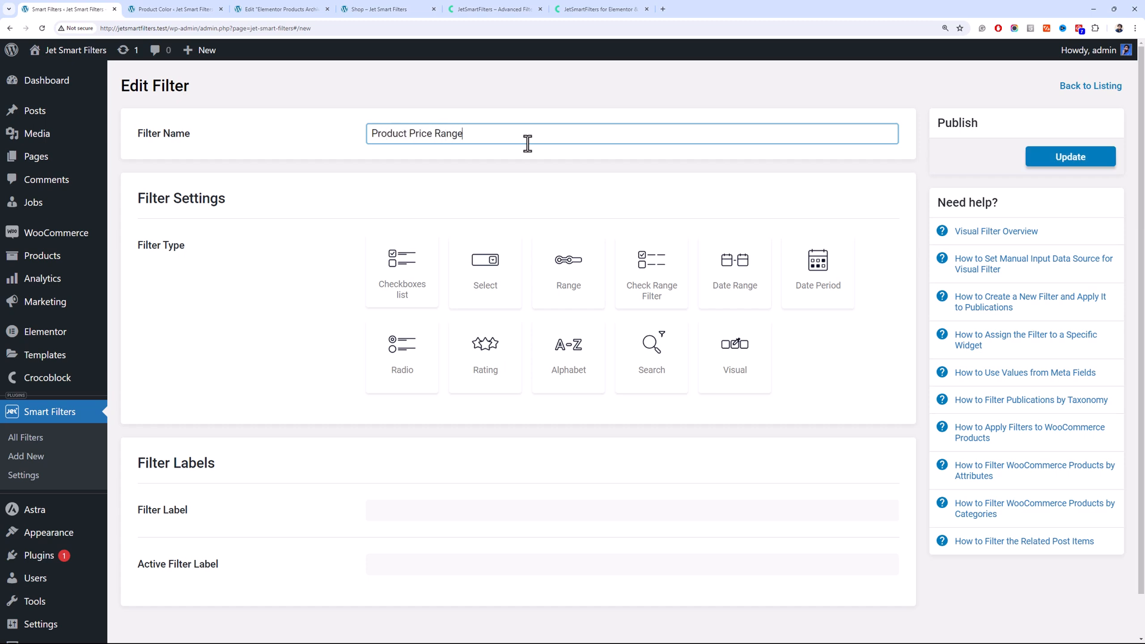
{"action": "left_click", "coordinate": [577, 298]}
Get the filter's min/max dynamically from WooCommerce min/max prices and set the values prefix to $
{"action": "scroll", "coordinate": [532, 349], "scroll_direction": "down", "scroll_amount": 2}
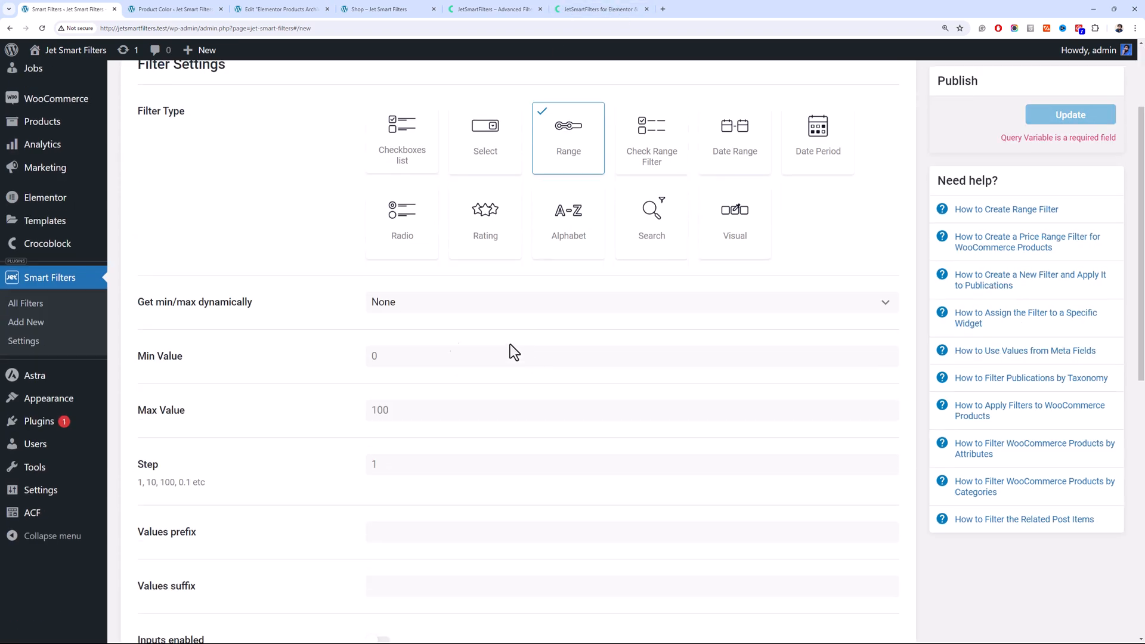
{"action": "left_click", "coordinate": [425, 303]}
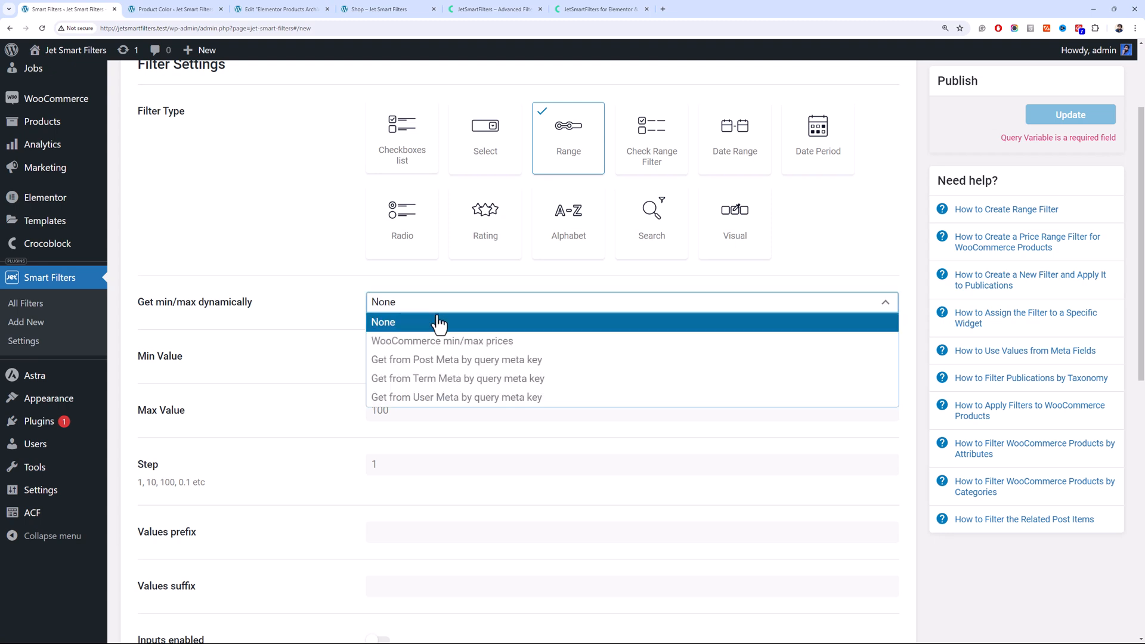
{"action": "left_click", "coordinate": [463, 341]}
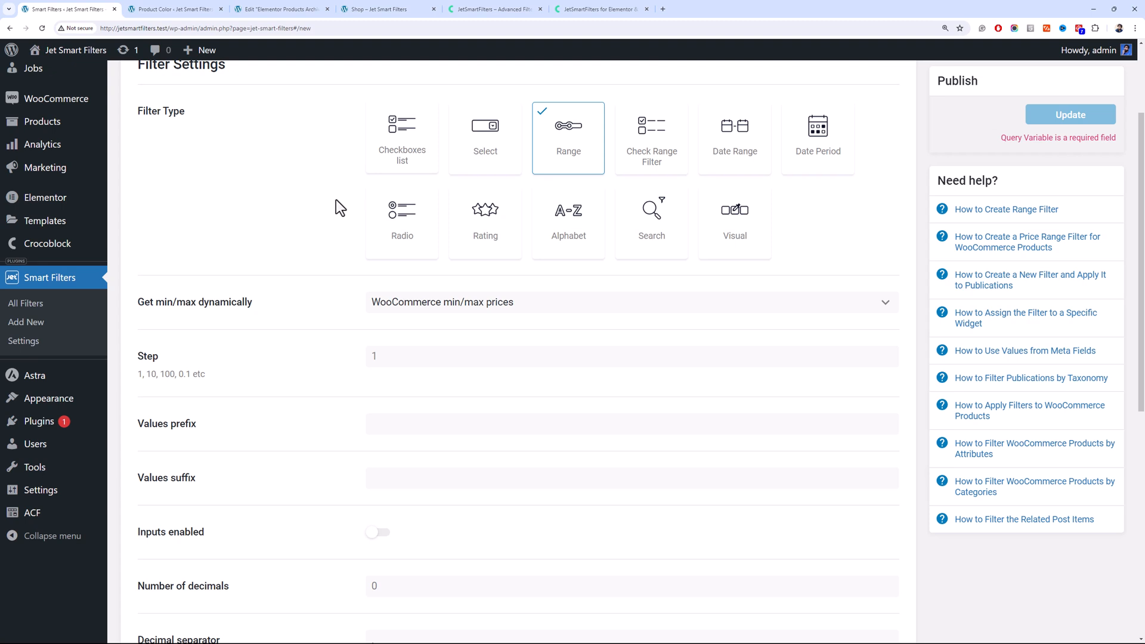
{"action": "left_click", "coordinate": [390, 360]}
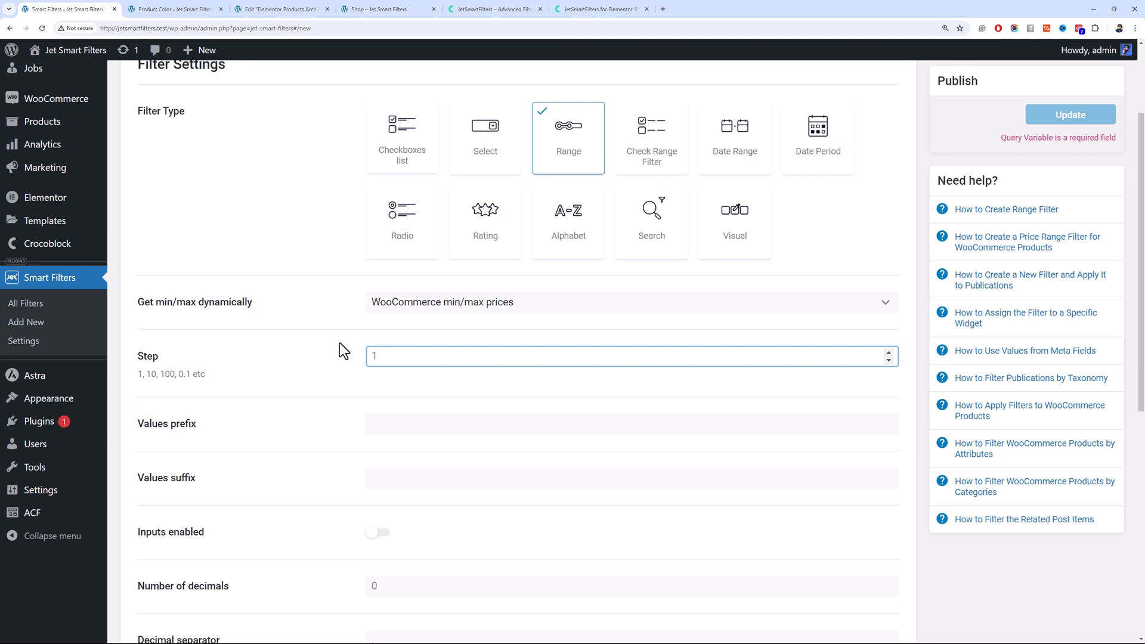
{"action": "scroll", "coordinate": [339, 351], "scroll_direction": "down", "scroll_amount": 2}
{"action": "left_click", "coordinate": [397, 290]}
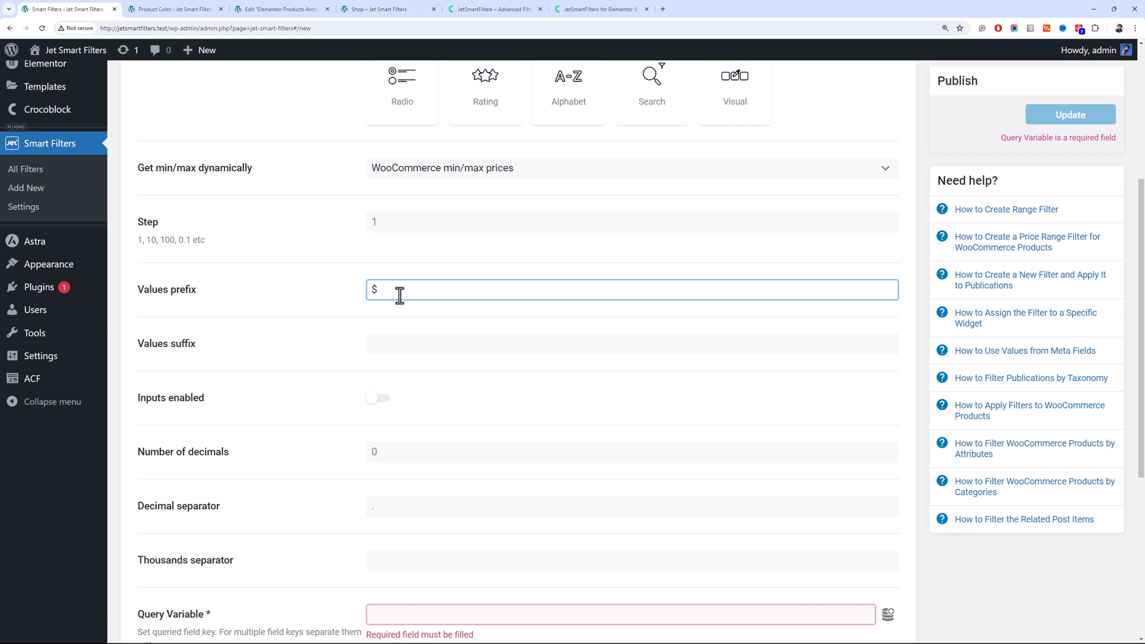
{"action": "left_click", "coordinate": [407, 341]}
Enable inputs for the range filter and set its thousands separator to a comma
{"action": "scroll", "coordinate": [407, 341], "scroll_direction": "down", "scroll_amount": 2}
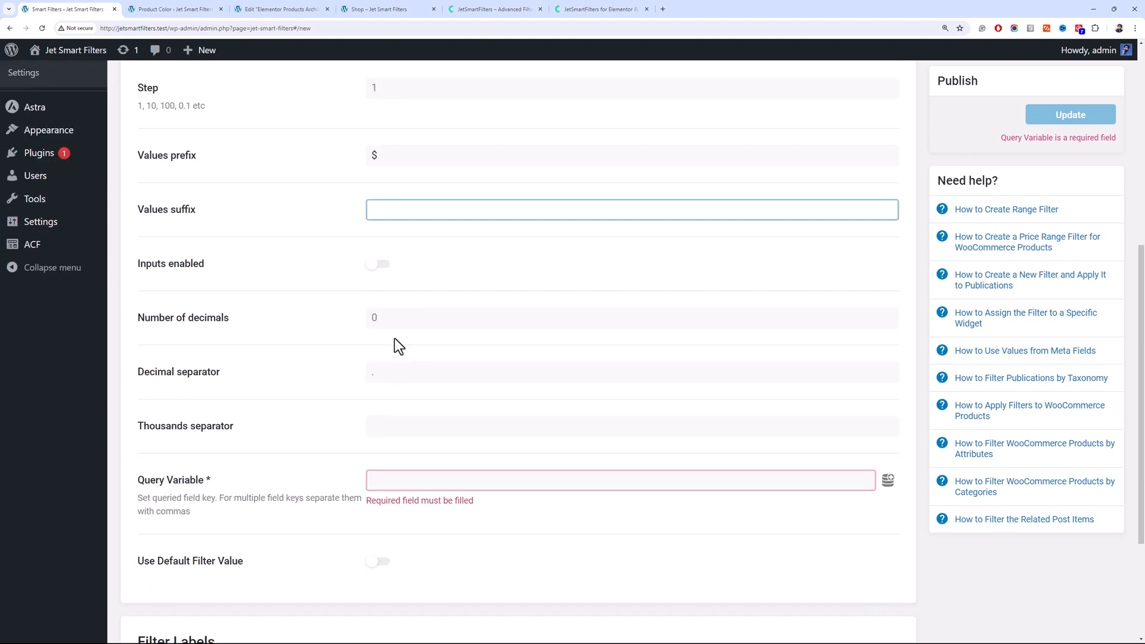
{"action": "left_click", "coordinate": [382, 264]}
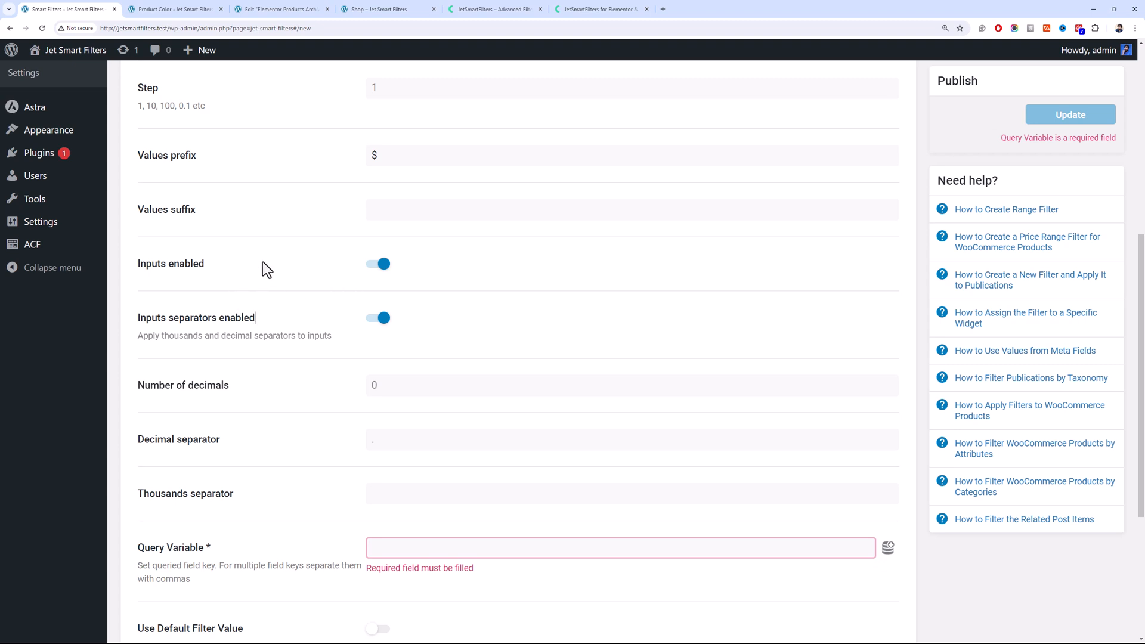
{"action": "scroll", "coordinate": [320, 320], "scroll_direction": "down", "scroll_amount": 2}
{"action": "left_click", "coordinate": [399, 381]}
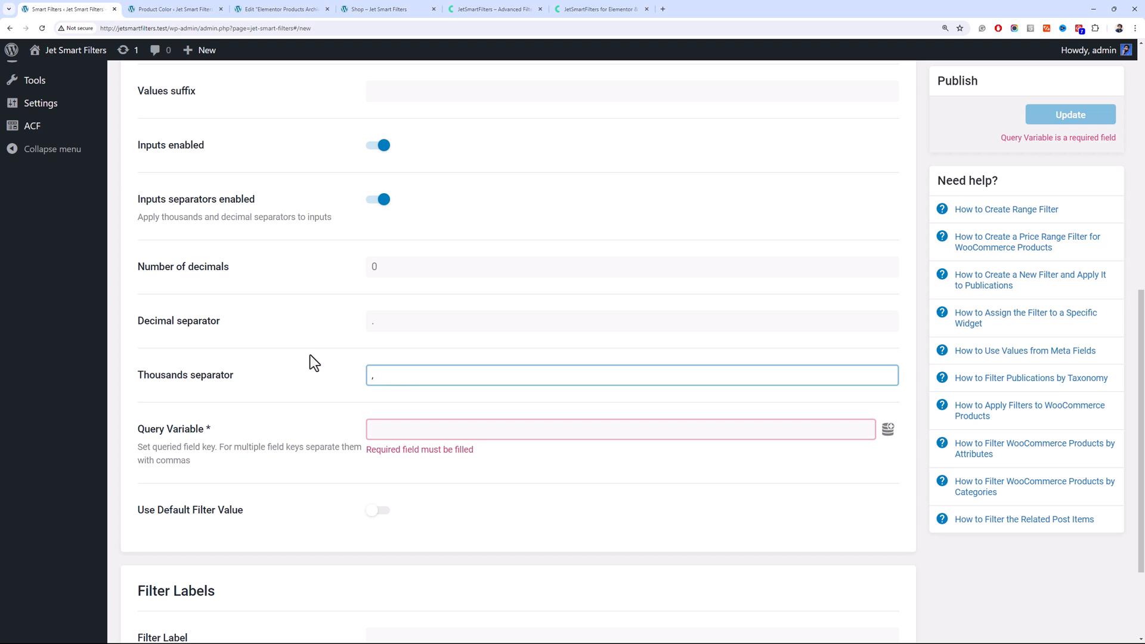
Set the filter's query variable to _price using the WooCommerce product price preset
{"action": "left_click", "coordinate": [785, 429]}
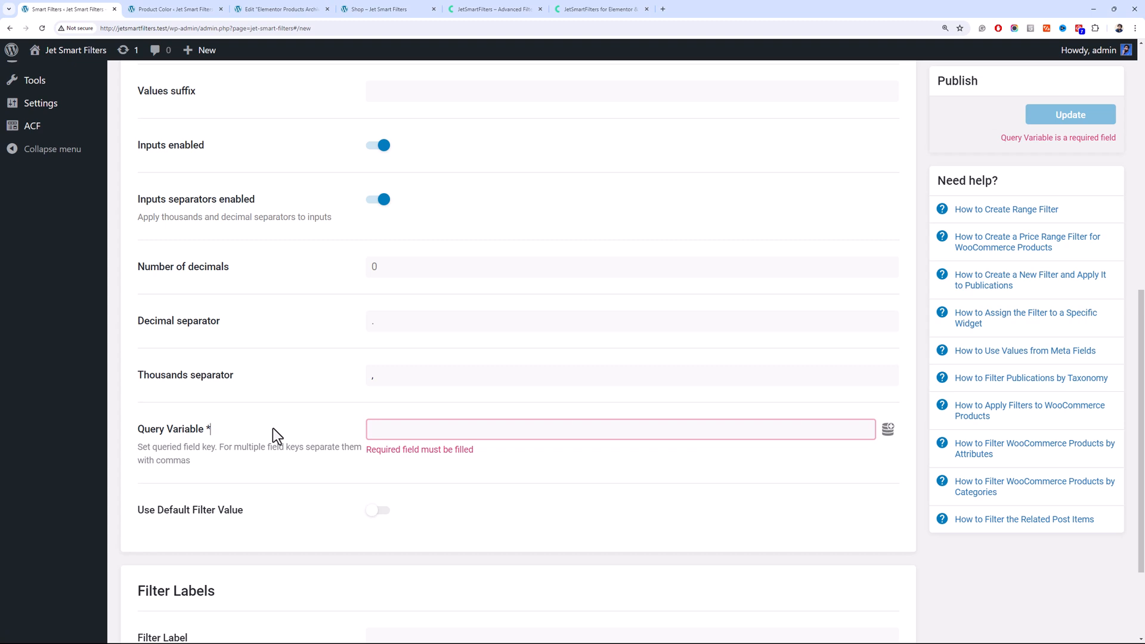
{"action": "left_click", "coordinate": [385, 436]}
{"action": "left_click", "coordinate": [888, 431]}
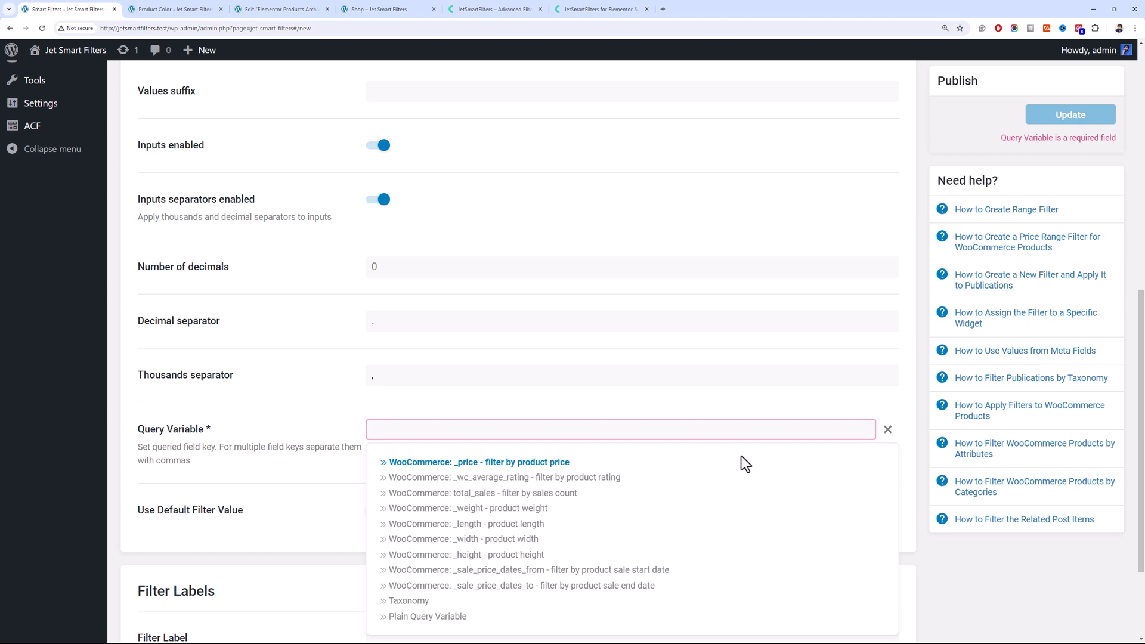
{"action": "scroll", "coordinate": [743, 450], "scroll_direction": "down", "scroll_amount": 2}
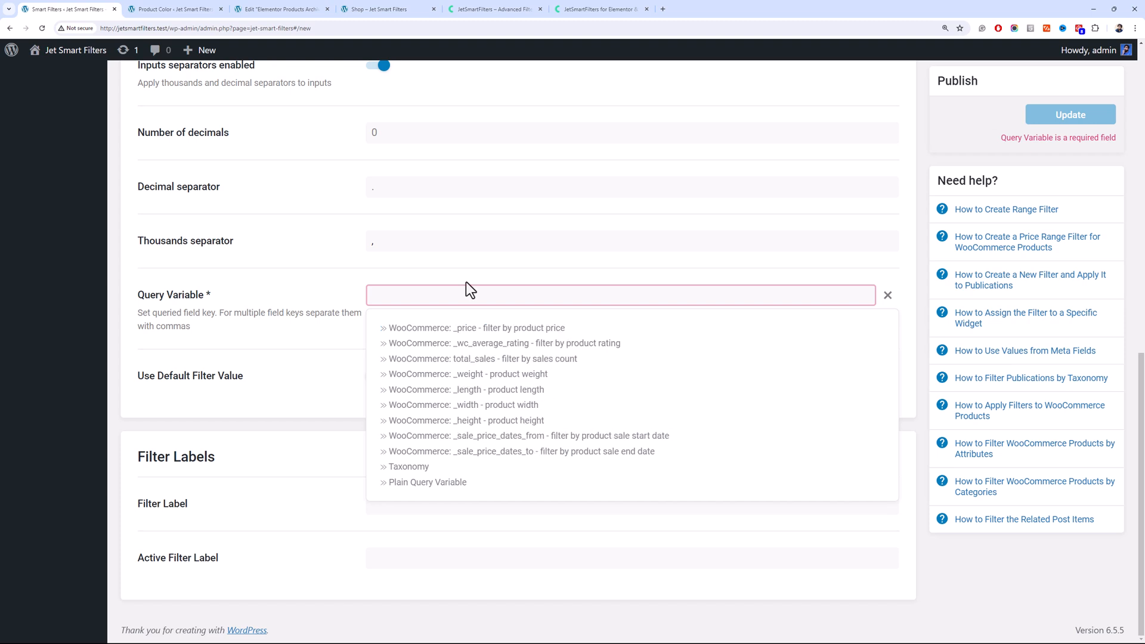
{"action": "left_click", "coordinate": [460, 328]}
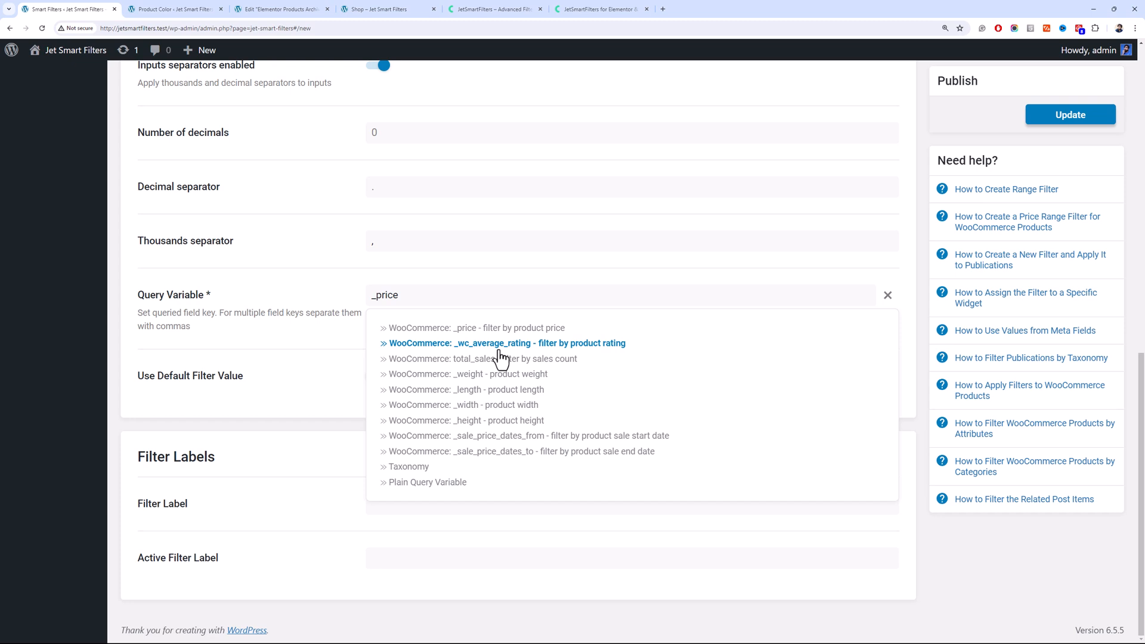
{"action": "left_click", "coordinate": [337, 325]}
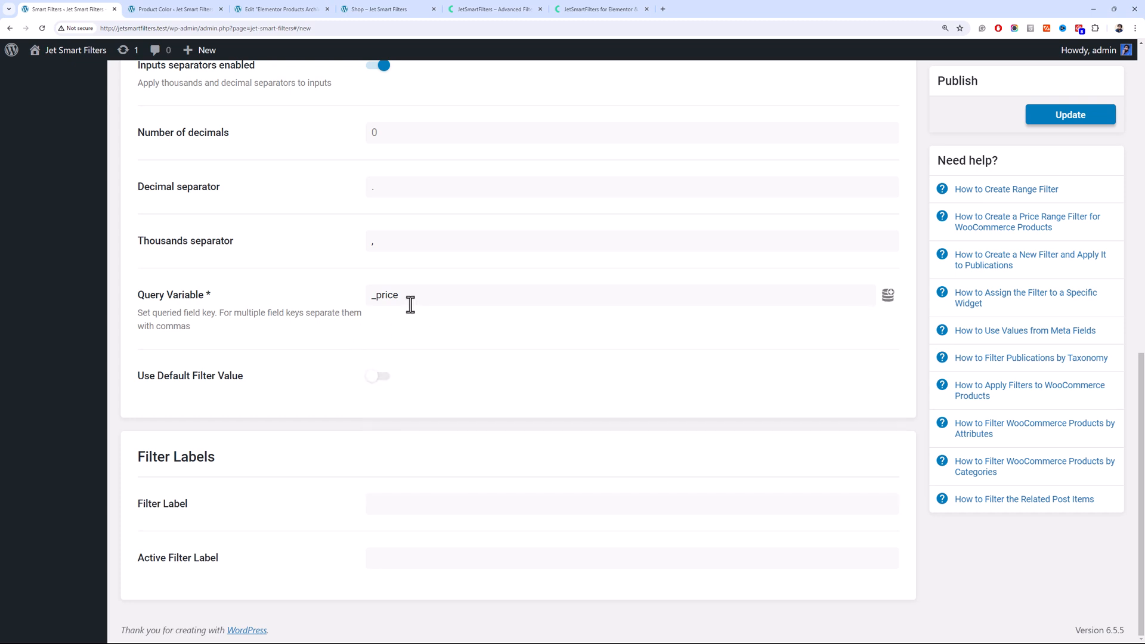
Set both the filter label and the active filter label to Price Range and save the filter
{"action": "left_click", "coordinate": [494, 502]}
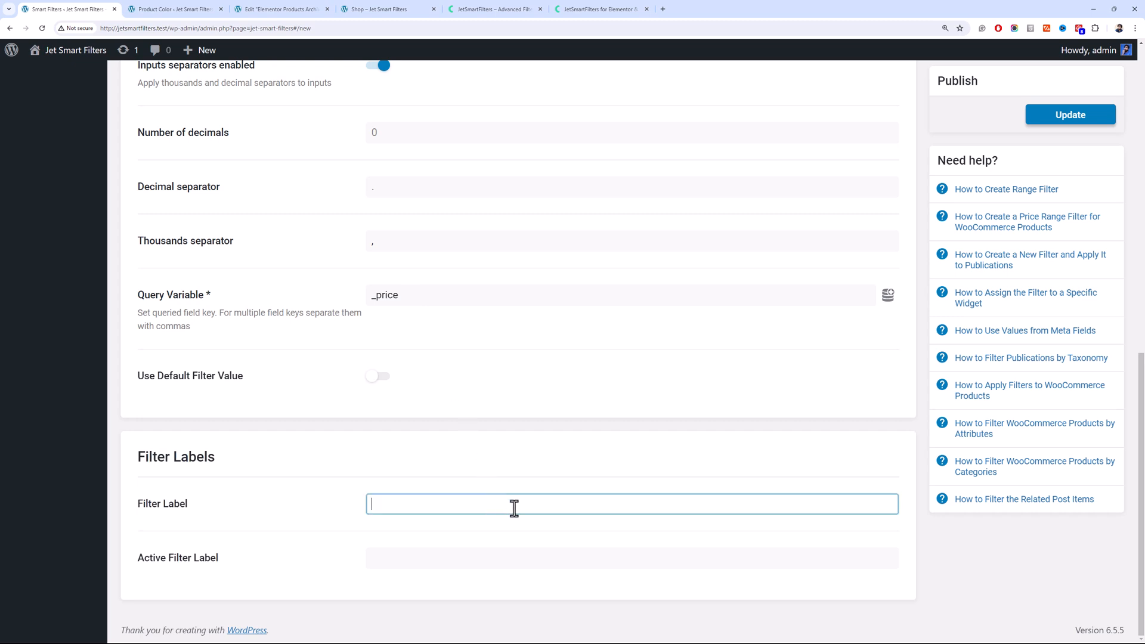
{"action": "type", "text": "Price Range"}
{"action": "key", "text": "ctrl+a"}
{"action": "key", "text": "ctrl+c"}
{"action": "key", "text": "Tab"}
{"action": "key", "text": "ctrl+v"}
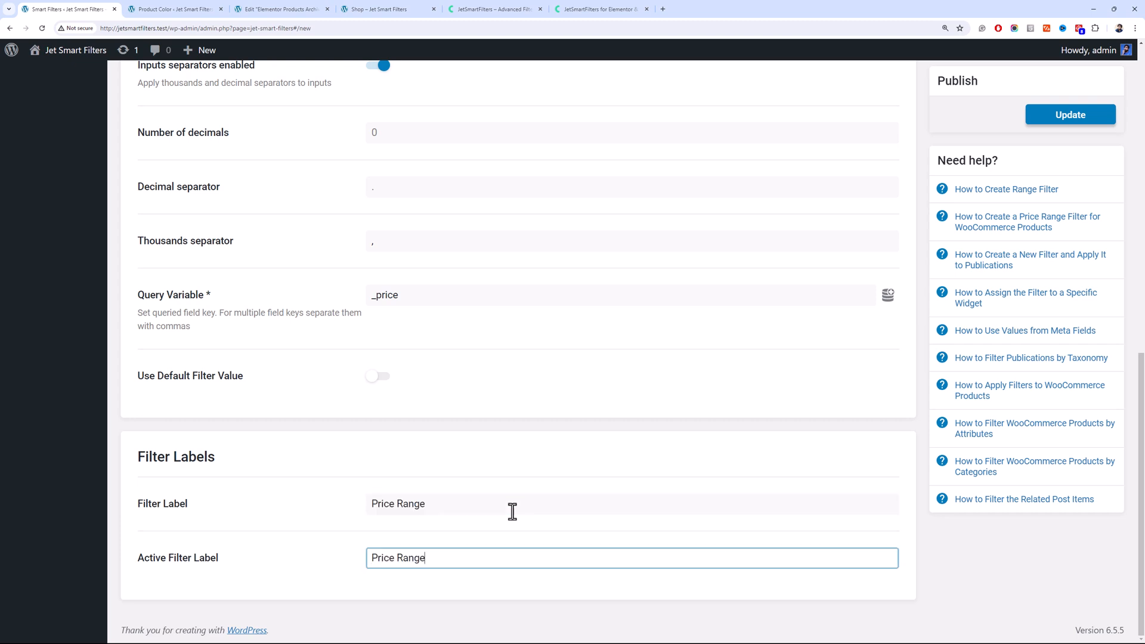
{"action": "left_click", "coordinate": [1085, 117]}
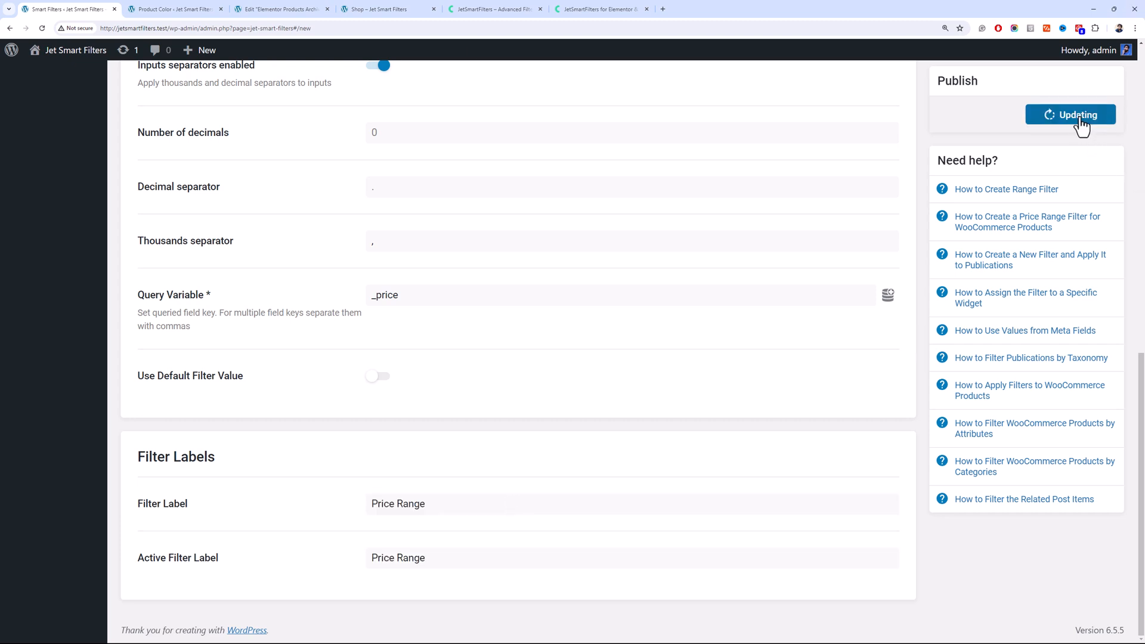
In the products archive template, duplicate the Filter by Color container and retitle the copy's heading Filter by Price
{"action": "left_click", "coordinate": [281, 9]}
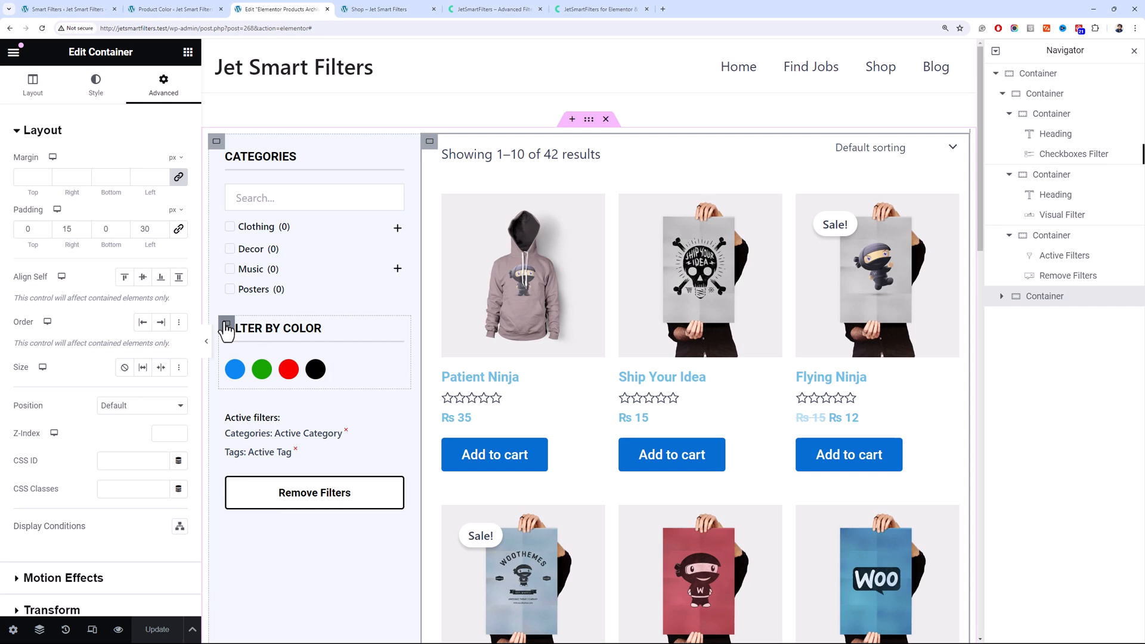
{"action": "right_click", "coordinate": [226, 332]}
{"action": "left_click", "coordinate": [258, 325]}
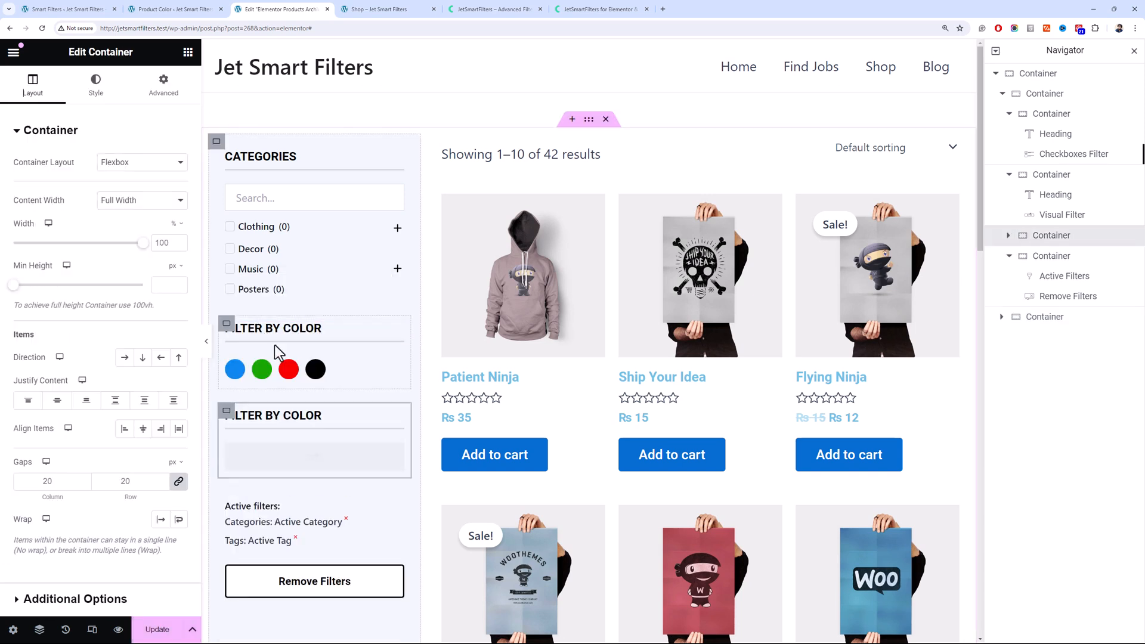
{"action": "left_click", "coordinate": [303, 414]}
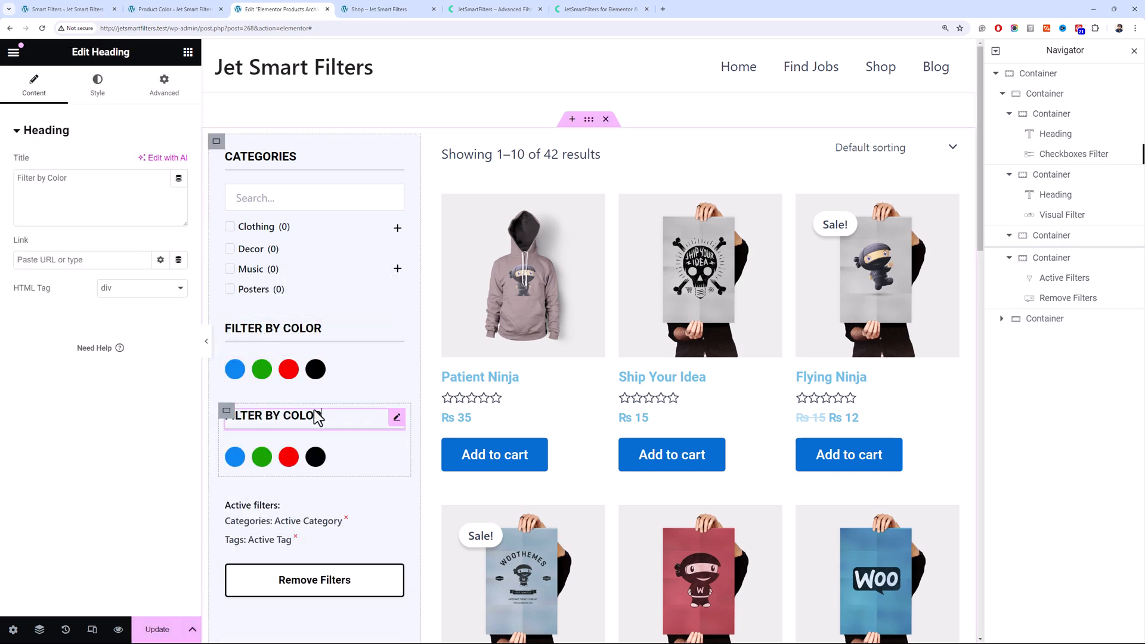
{"action": "double_click", "coordinate": [120, 189]}
{"action": "type", "text": "Price"}
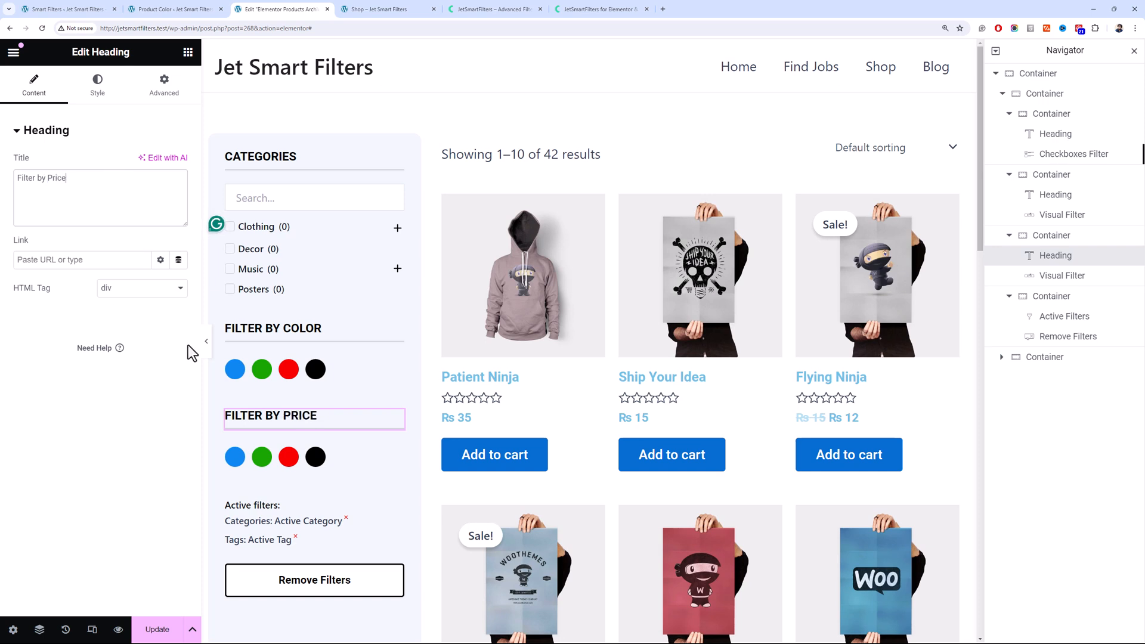
Delete the duplicated color filter and place a Range Filter widget under the Filter by Price heading
{"action": "right_click", "coordinate": [291, 459]}
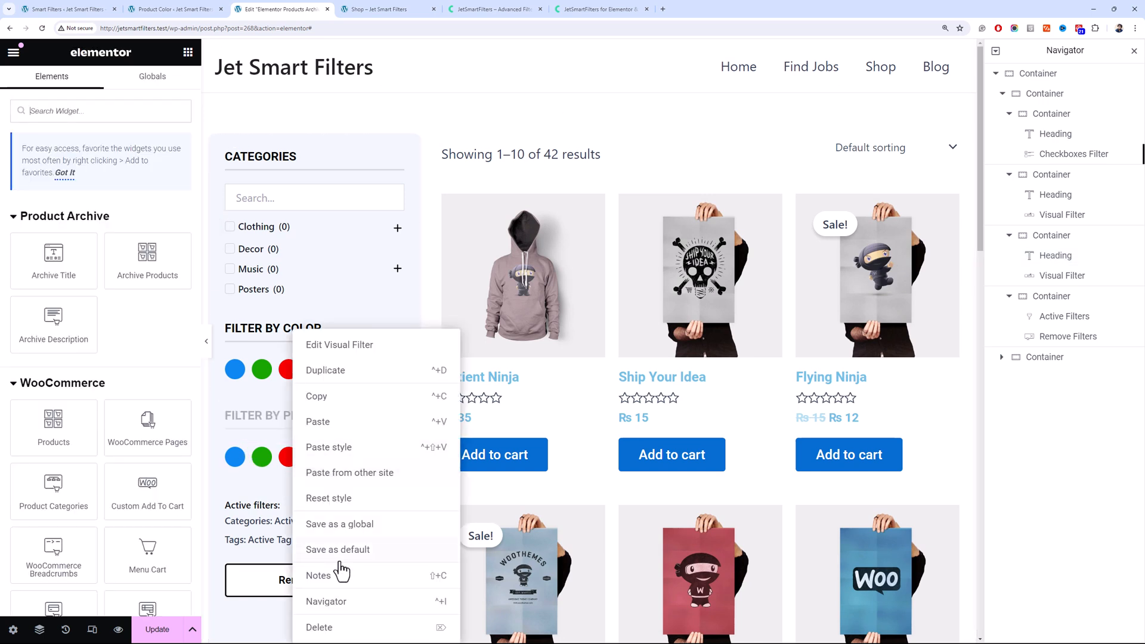
{"action": "left_click", "coordinate": [352, 625]}
{"action": "scroll", "coordinate": [143, 149], "scroll_direction": "down", "scroll_amount": 20}
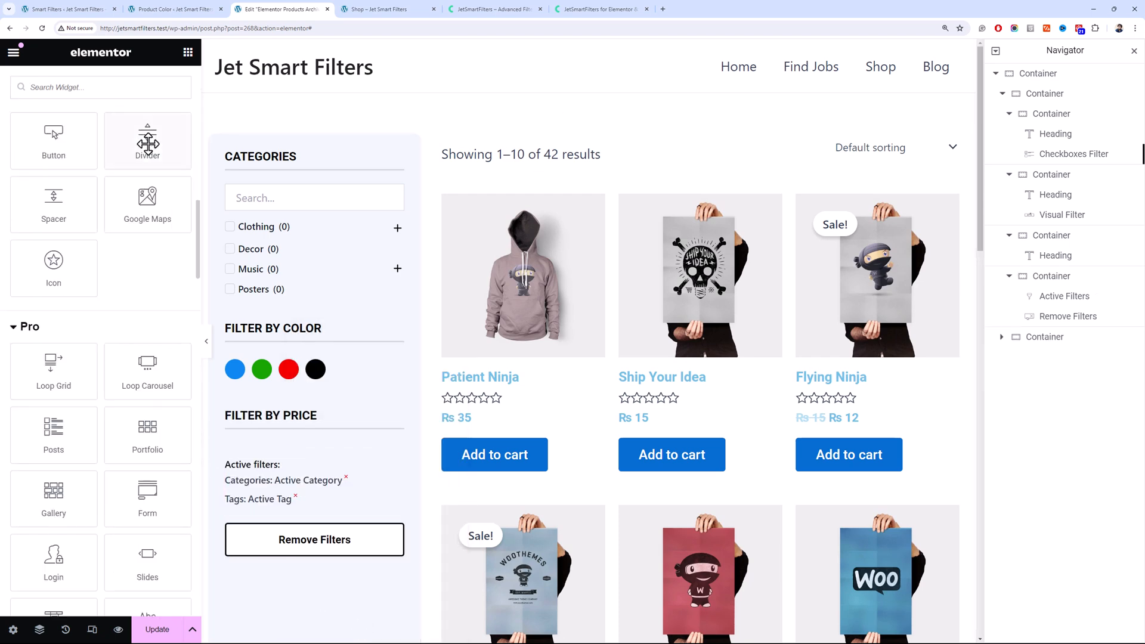
{"action": "scroll", "coordinate": [138, 150], "scroll_direction": "down", "scroll_amount": 10}
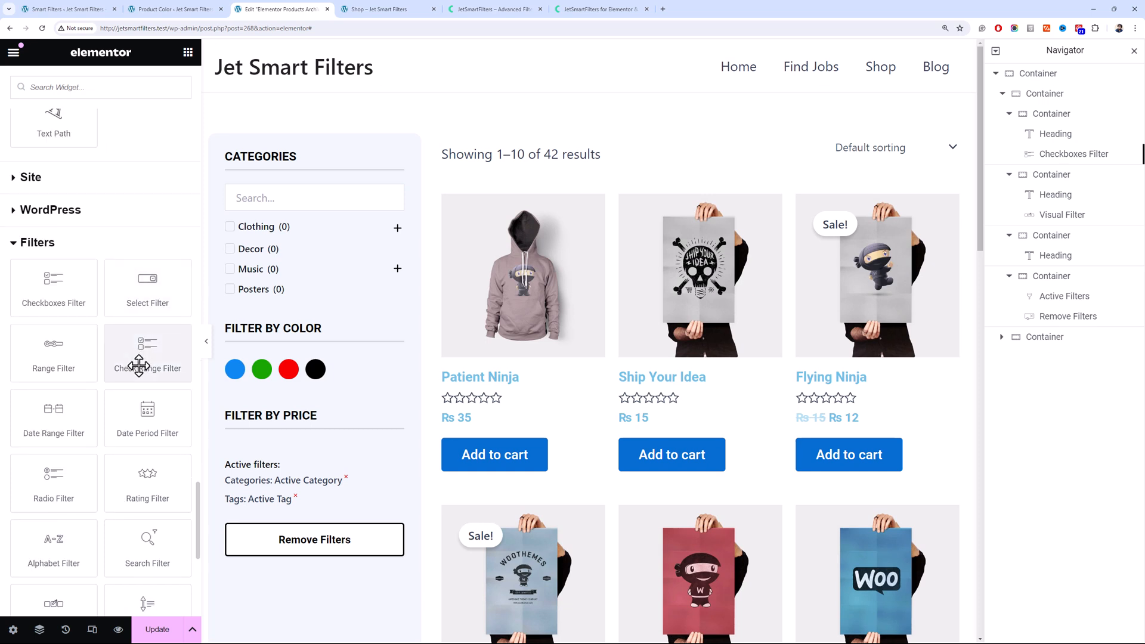
{"action": "left_click_drag", "start_coordinate": [53, 361], "coordinate": [277, 428]}
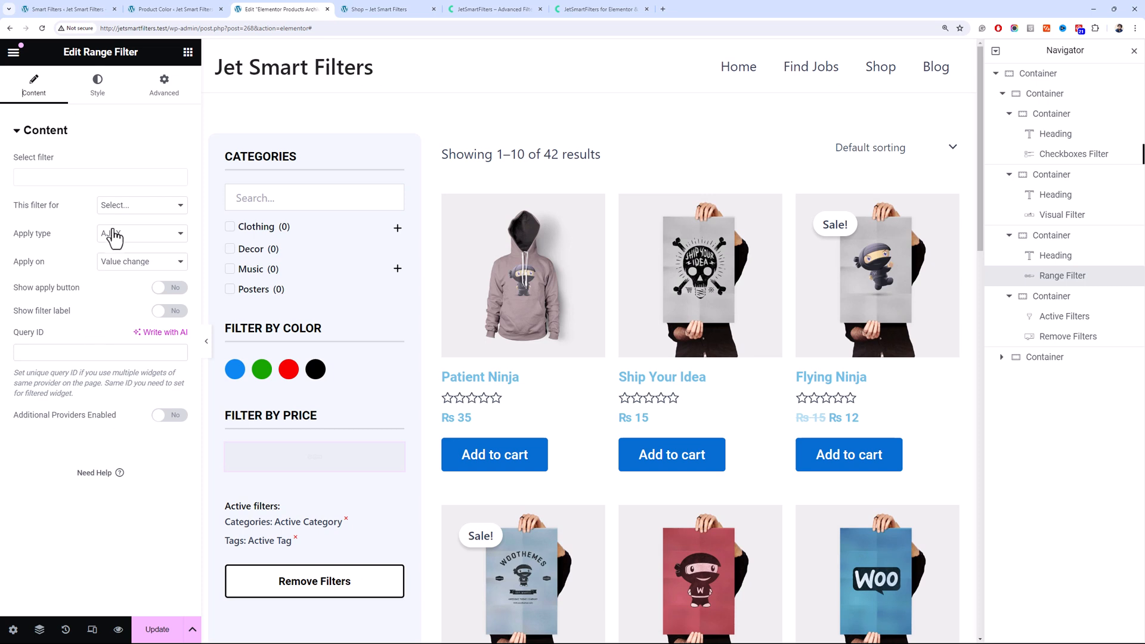
Target the Range Filter at the Elementor Pro archive products and assign it the Product Price Range filter
{"action": "left_click", "coordinate": [122, 204]}
{"action": "left_click", "coordinate": [136, 231]}
{"action": "left_click", "coordinate": [77, 179]}
{"action": "type", "text": "pro"}
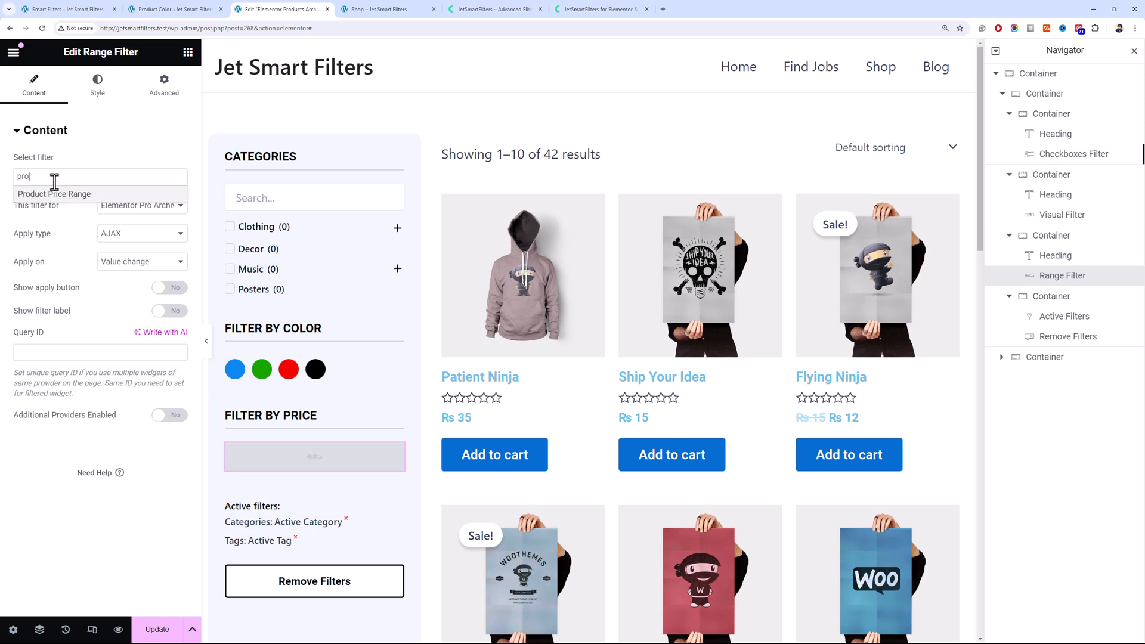
{"action": "left_click", "coordinate": [78, 194]}
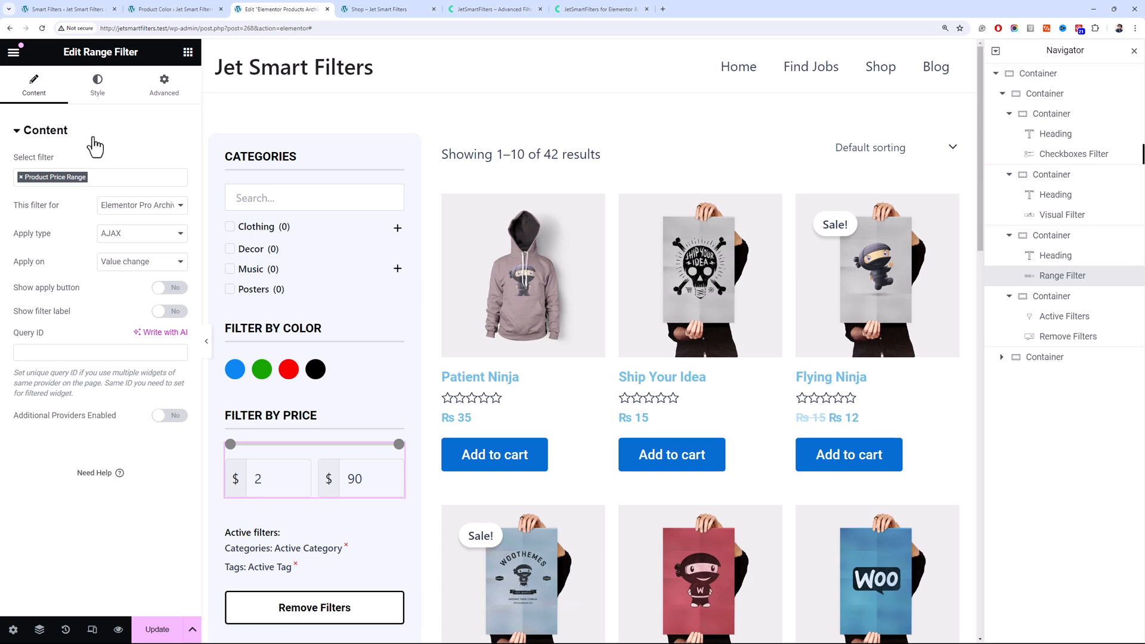
Set the Range Filter's slider stroke to 2 and its default color to the black New Global Color
{"action": "left_click", "coordinate": [98, 86]}
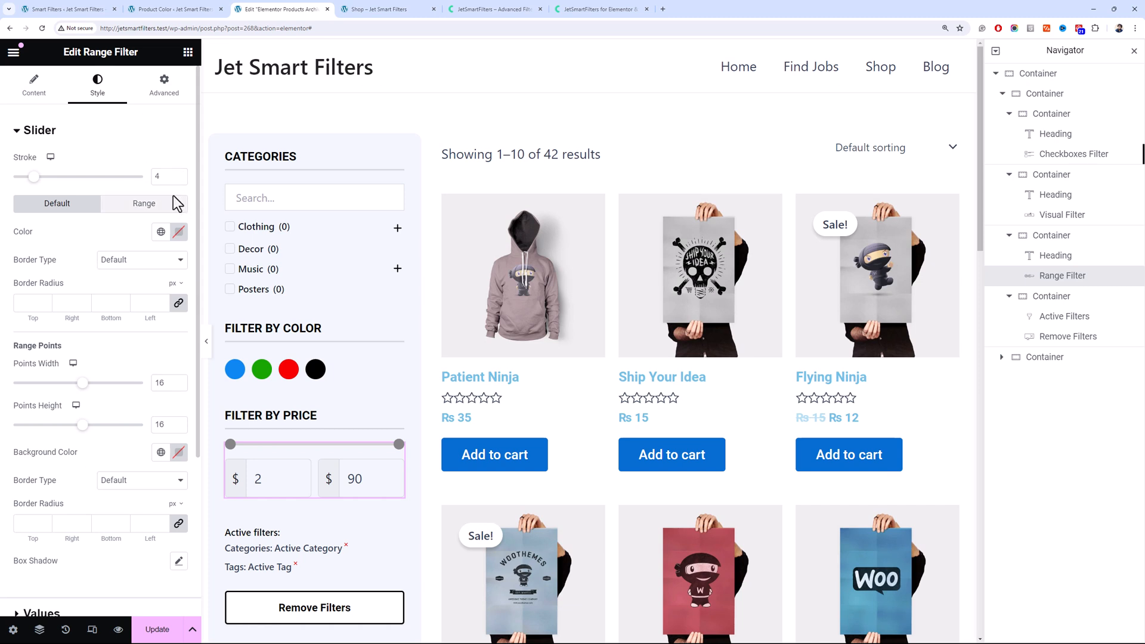
{"action": "left_click", "coordinate": [181, 180]}
{"action": "left_click", "coordinate": [180, 180]}
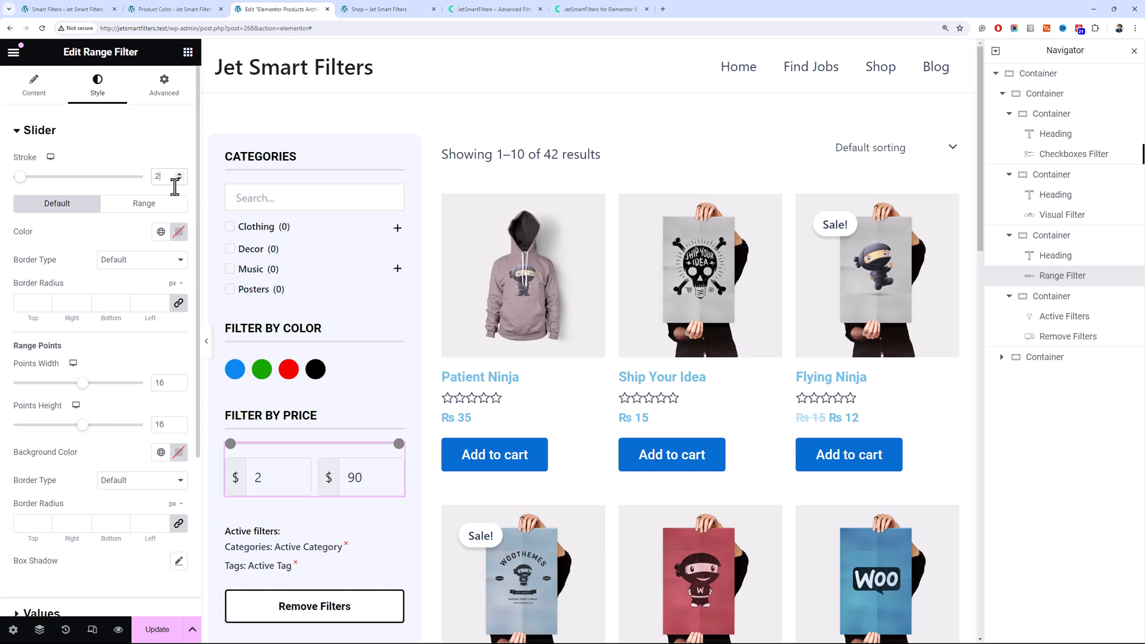
{"action": "left_click", "coordinate": [167, 233]}
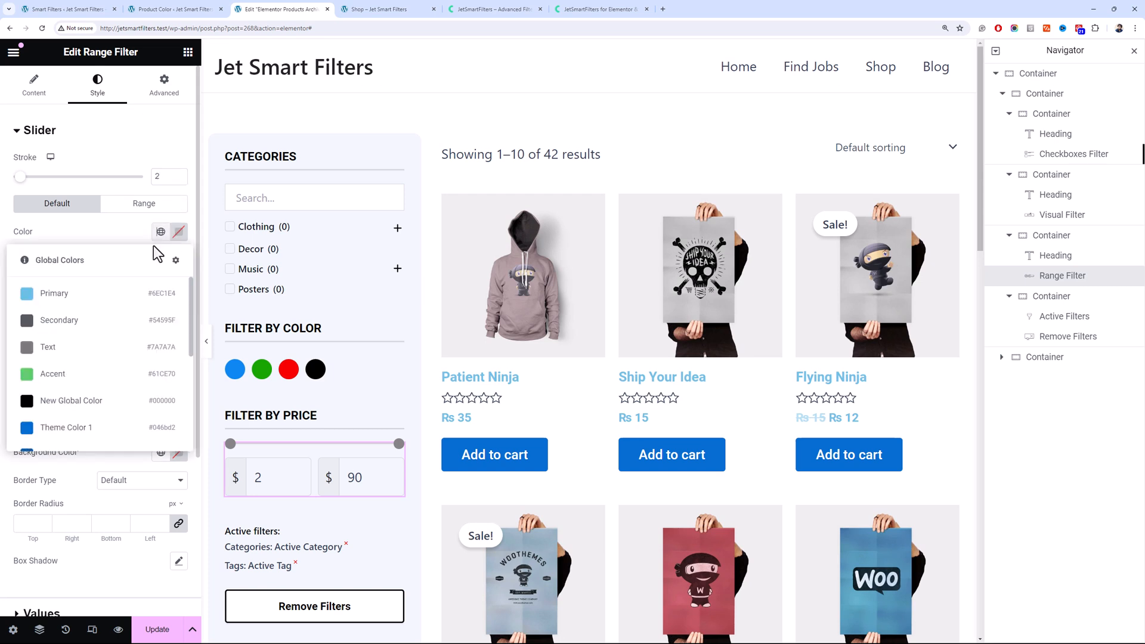
{"action": "left_click", "coordinate": [110, 391]}
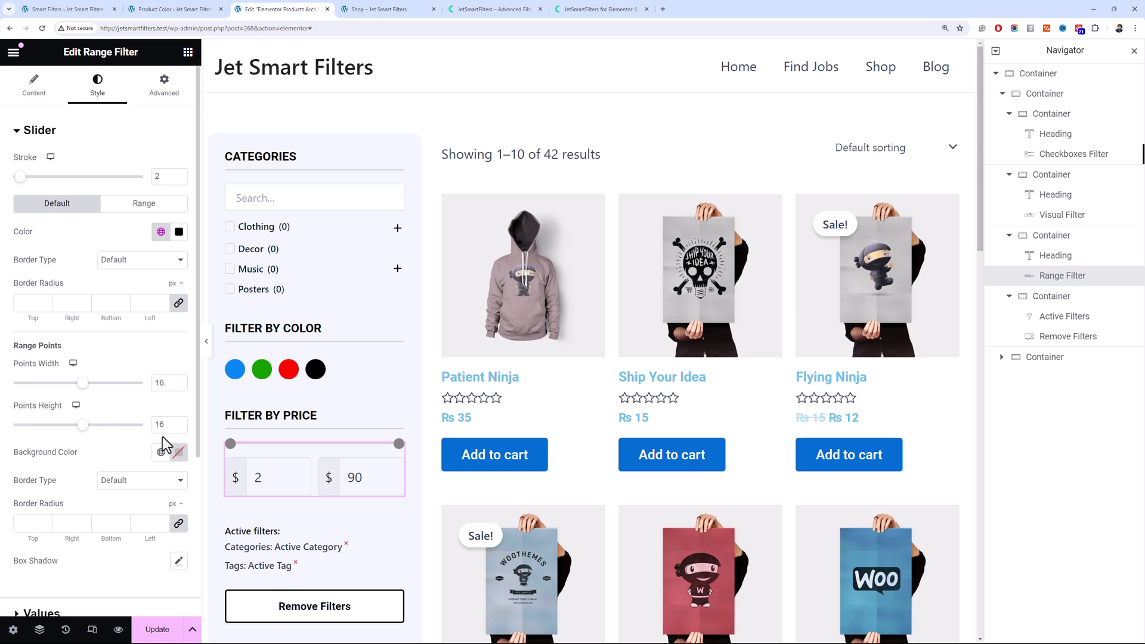
Set the slider's range points background to the black New Global Color
{"action": "left_click", "coordinate": [159, 458]}
{"action": "left_click", "coordinate": [77, 438]}
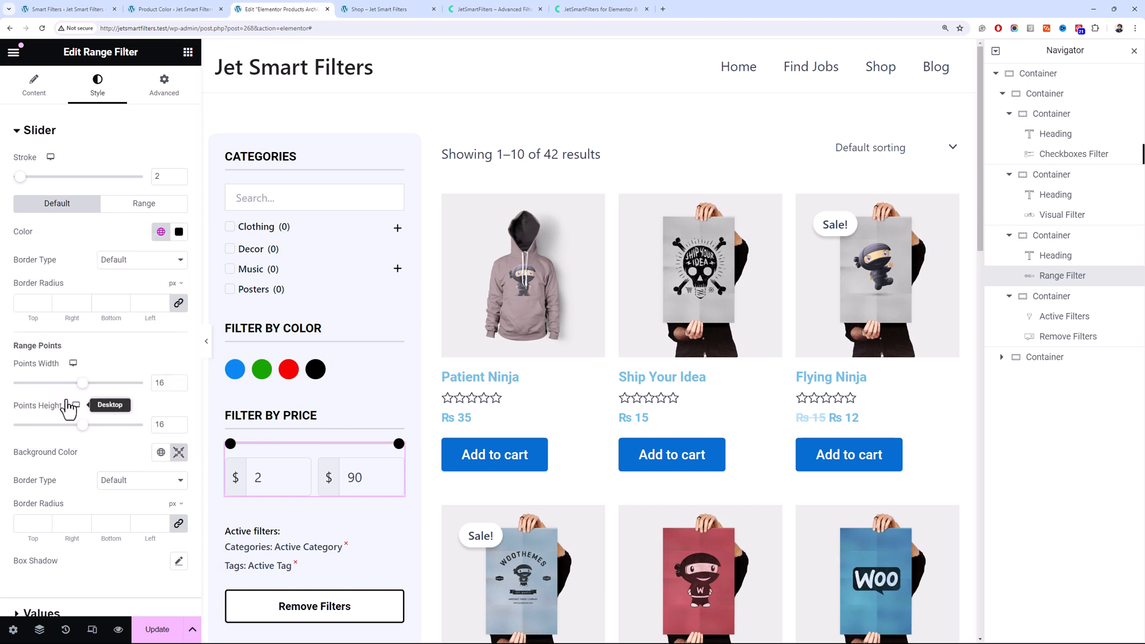
{"action": "scroll", "coordinate": [92, 370], "scroll_direction": "down", "scroll_amount": 4}
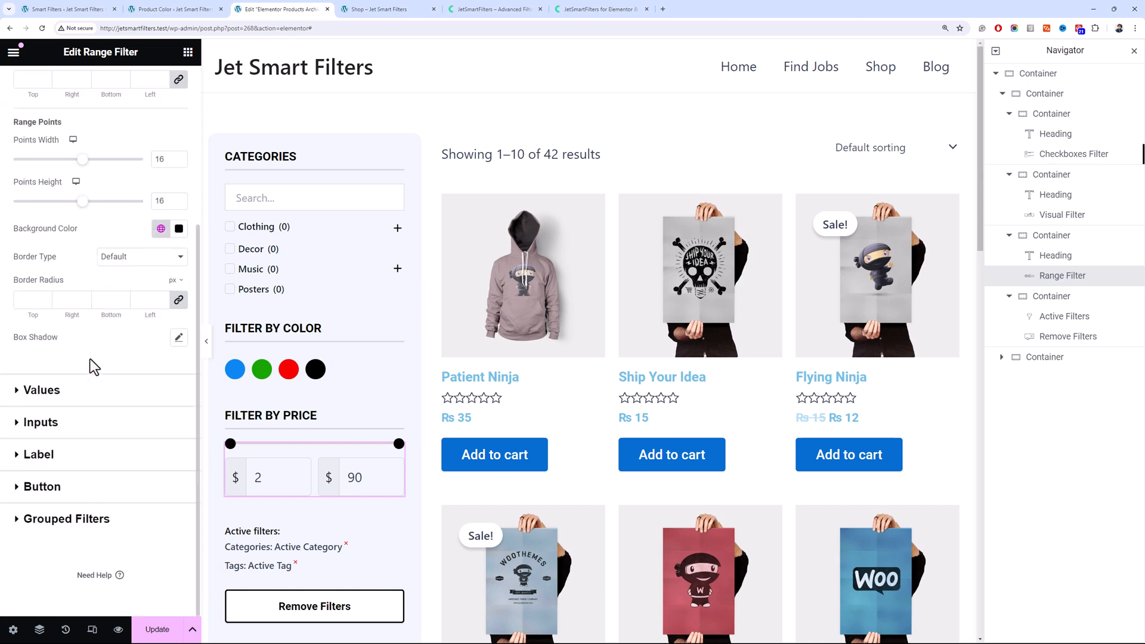
{"action": "scroll", "coordinate": [94, 367], "scroll_direction": "up", "scroll_amount": 2}
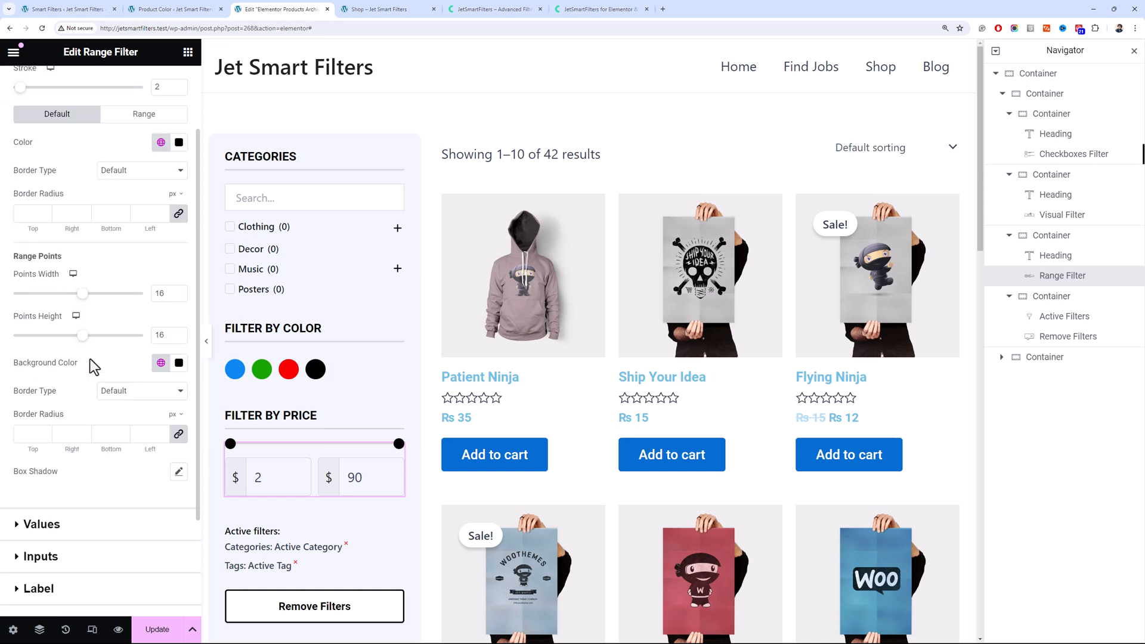
Set the slider's Range color to the black New Global Color and the range points background to Theme Color 1
{"action": "scroll", "coordinate": [93, 366], "scroll_direction": "up", "scroll_amount": 2}
{"action": "left_click", "coordinate": [141, 203]}
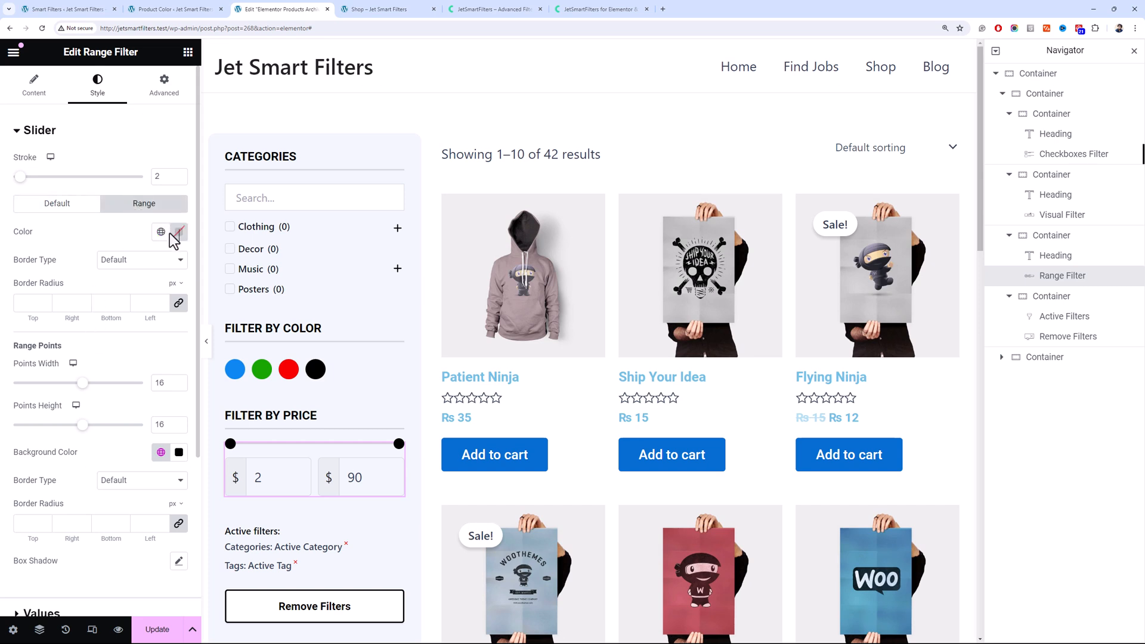
{"action": "left_click", "coordinate": [160, 232]}
{"action": "left_click", "coordinate": [141, 401]}
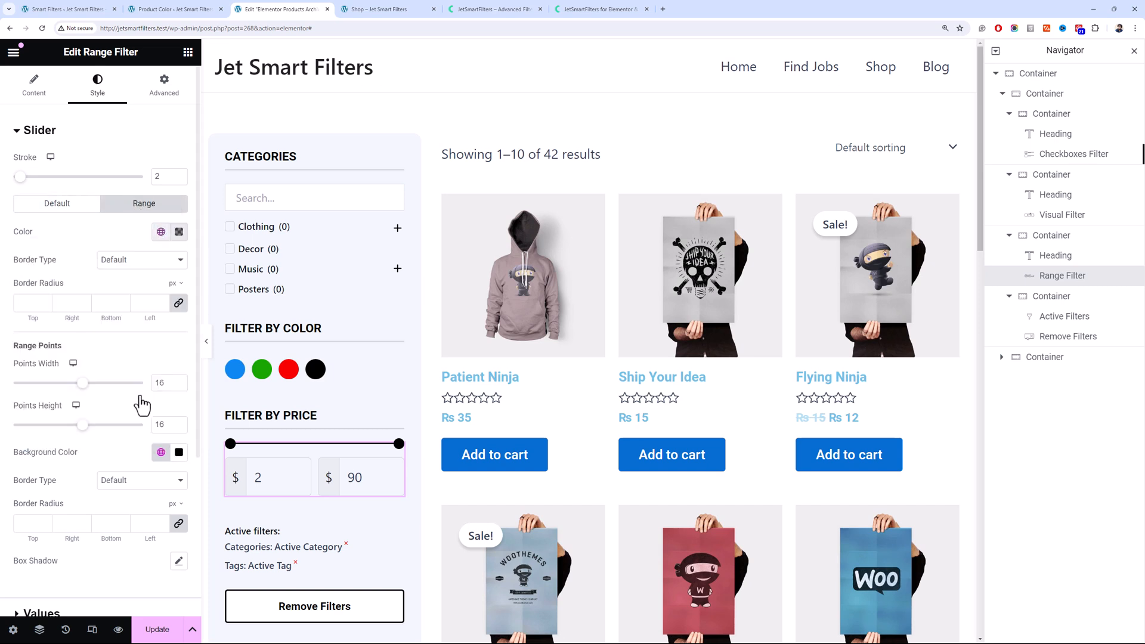
{"action": "left_click", "coordinate": [161, 452]}
{"action": "left_click", "coordinate": [84, 427]}
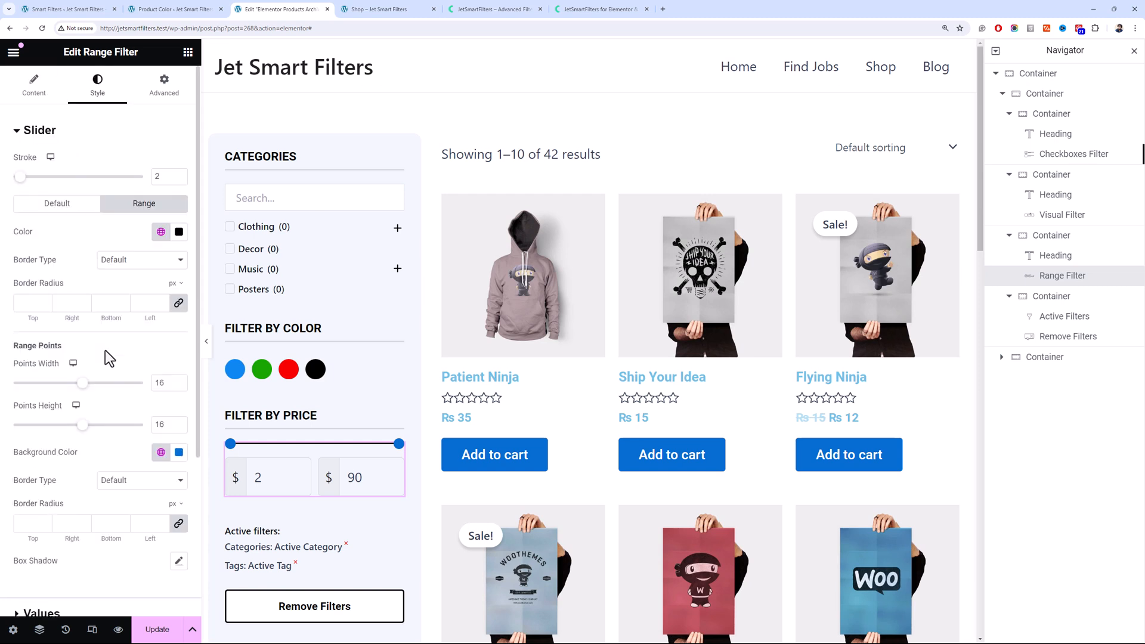
Give the Range Filter's price inputs a white global background color and update the archive template
{"action": "scroll", "coordinate": [107, 356], "scroll_direction": "down", "scroll_amount": 4}
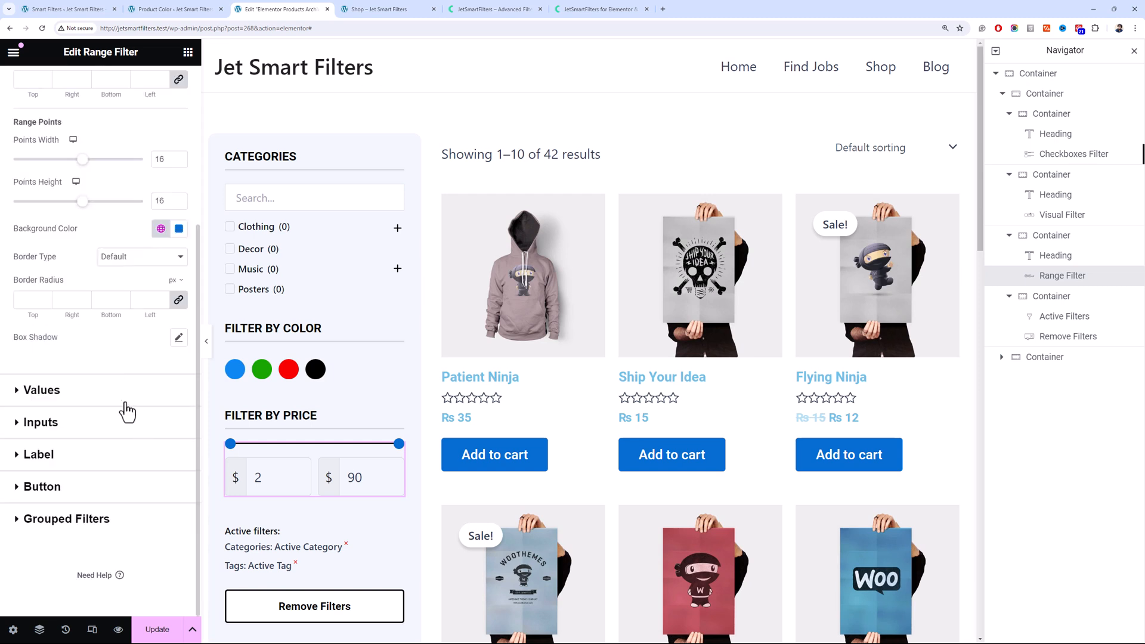
{"action": "left_click", "coordinate": [122, 426]}
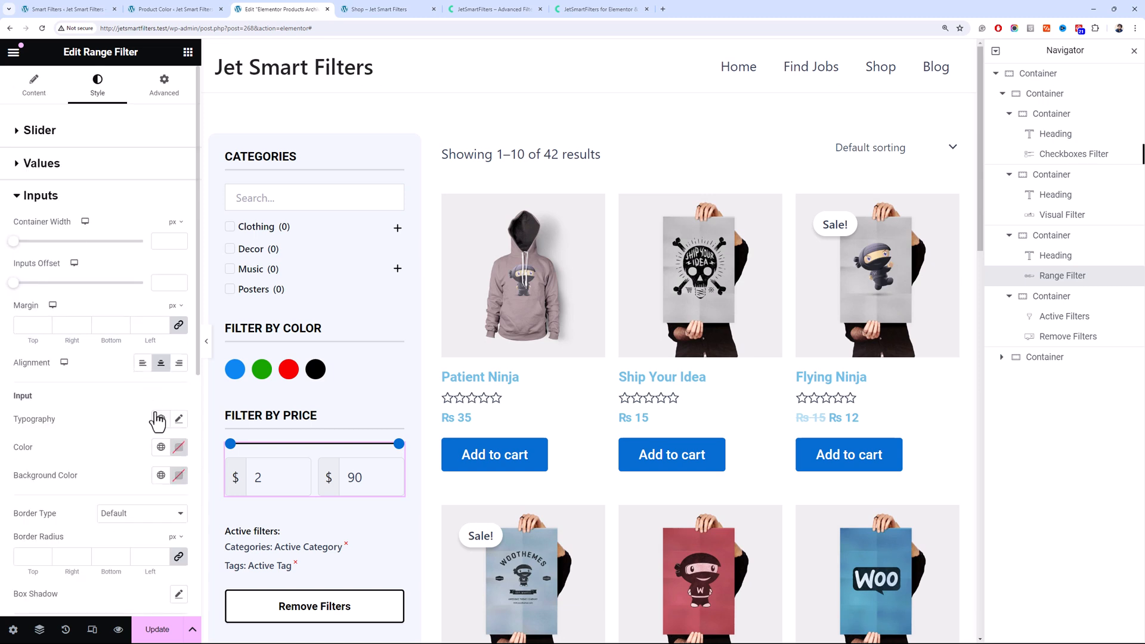
{"action": "left_click", "coordinate": [167, 474]}
{"action": "scroll", "coordinate": [118, 414], "scroll_direction": "down", "scroll_amount": 3}
{"action": "left_click", "coordinate": [106, 373]}
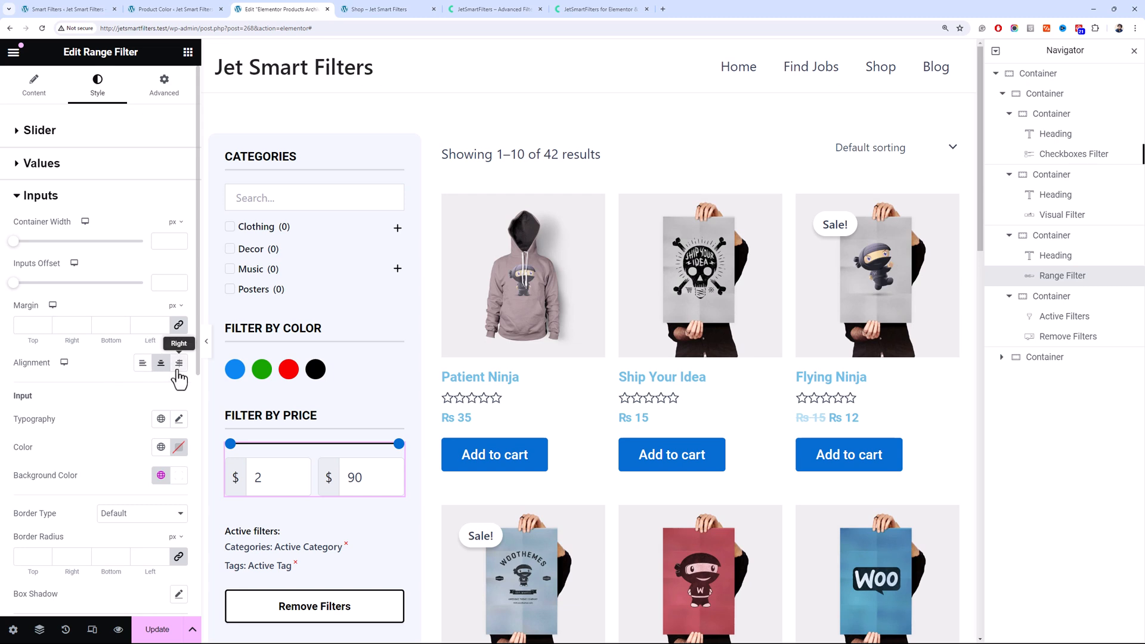
{"action": "scroll", "coordinate": [109, 393], "scroll_direction": "down", "scroll_amount": 3}
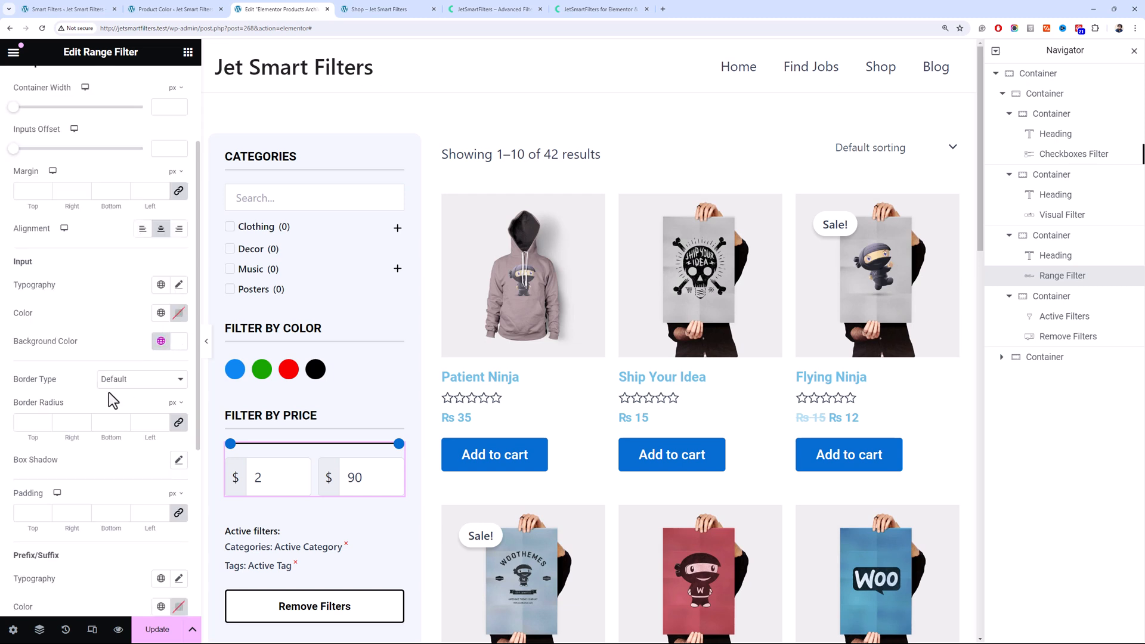
{"action": "left_click", "coordinate": [155, 629]}
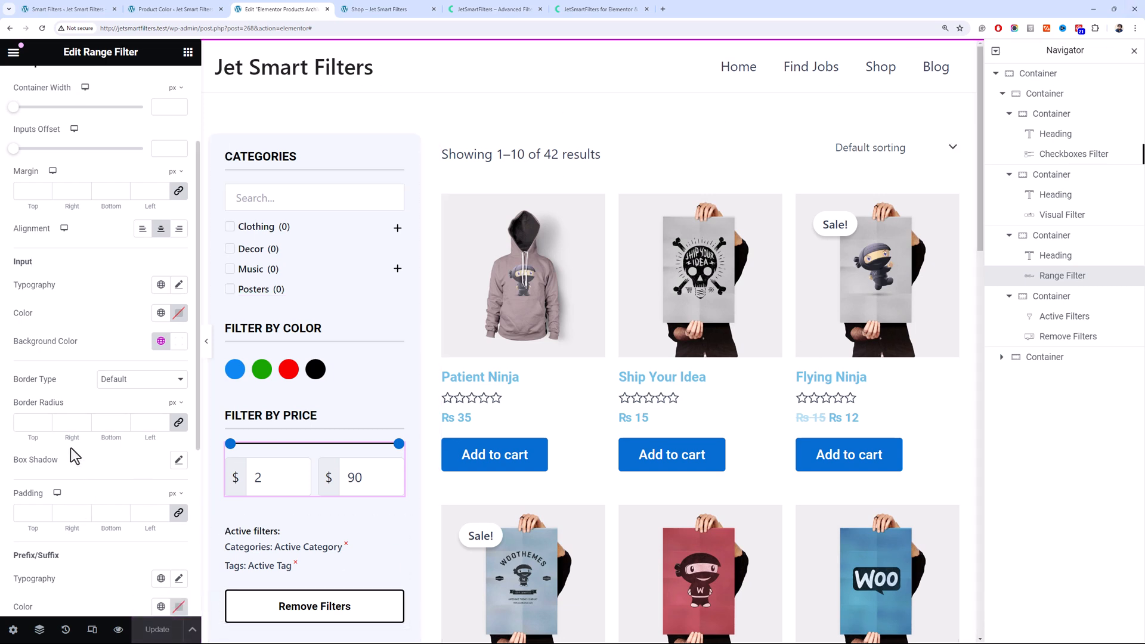
Reload the Shop page and examine the styled price filter and its currency prefix
{"action": "left_click", "coordinate": [357, 9]}
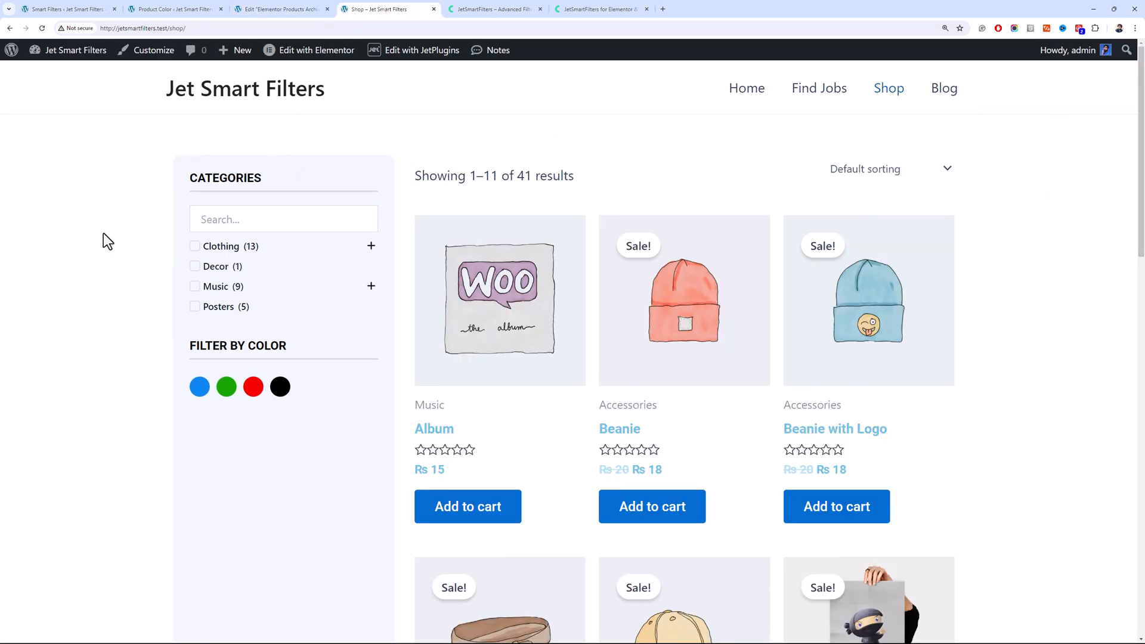
{"action": "key", "text": "F5"}
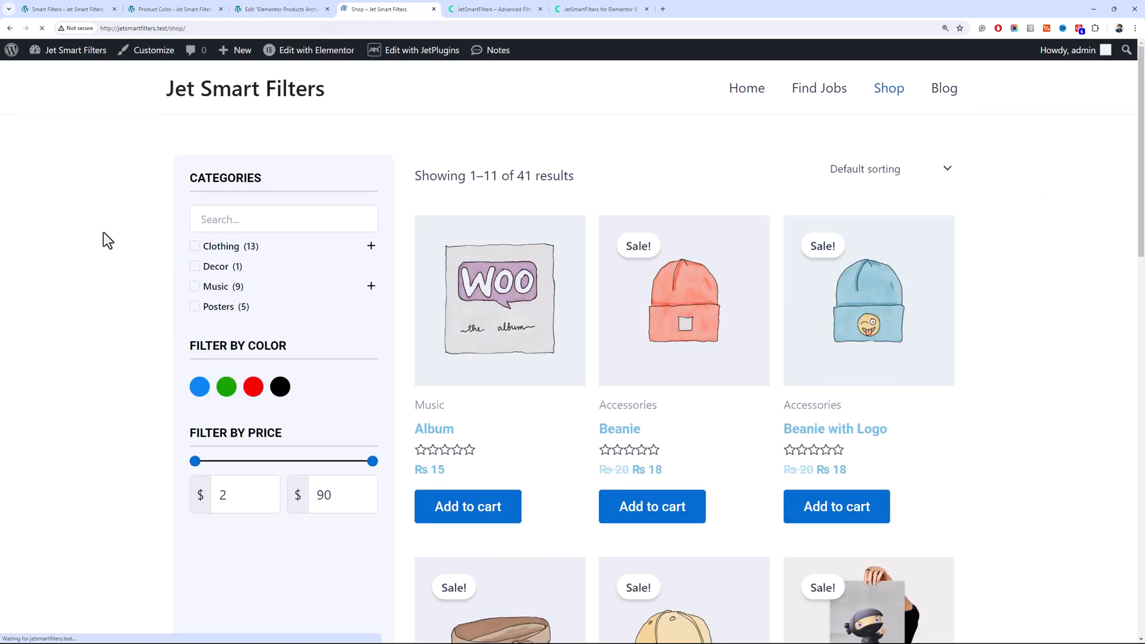
{"action": "scroll", "coordinate": [114, 223], "scroll_direction": "down", "scroll_amount": 1}
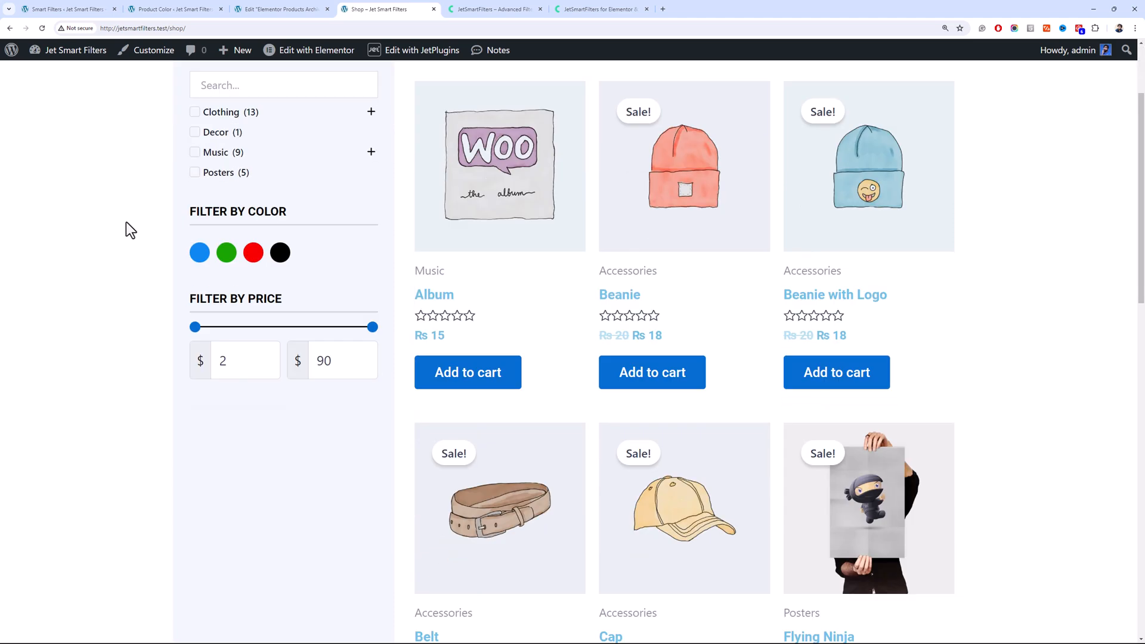
{"action": "scroll", "coordinate": [127, 224], "scroll_direction": "up", "scroll_amount": 1}
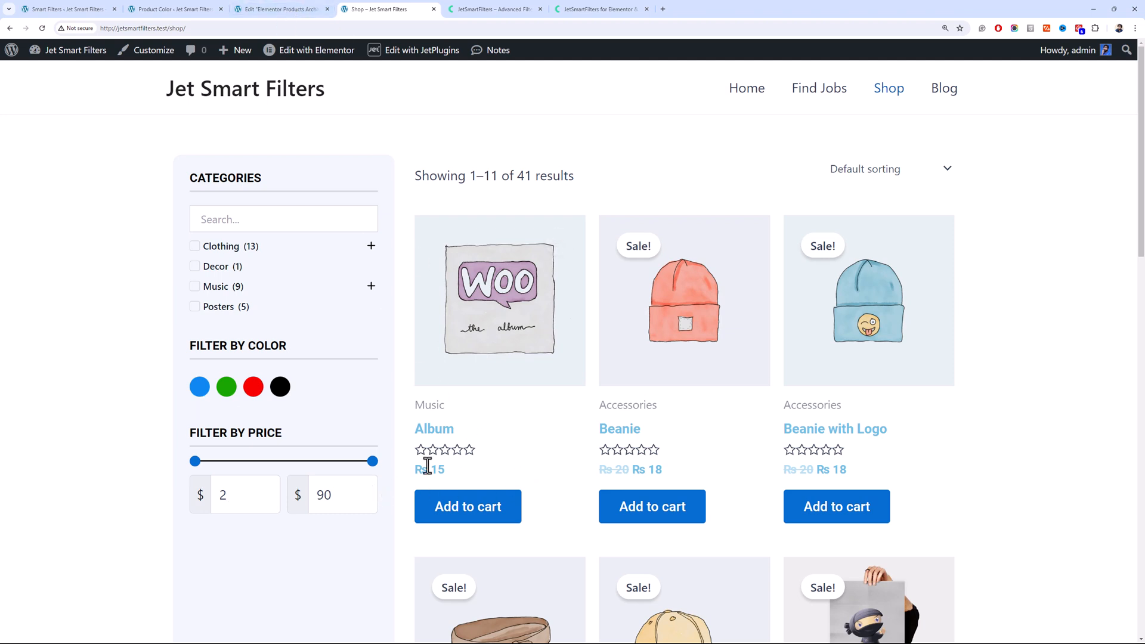
Set the Product Price Range filter's values prefix to Rs and update the filter
{"action": "left_click", "coordinate": [173, 9]}
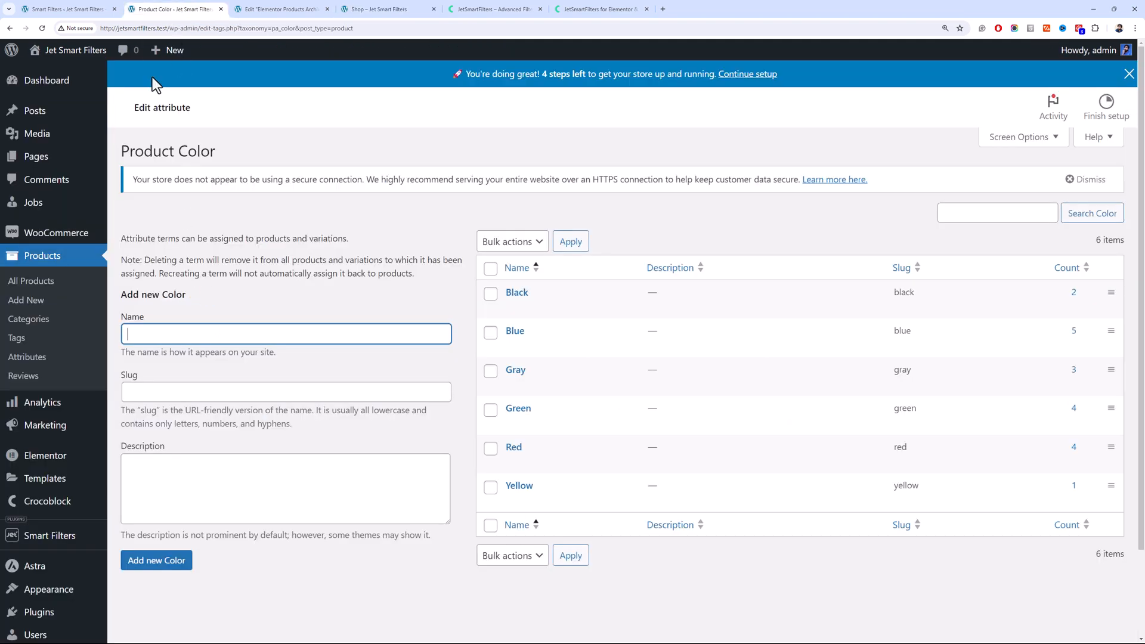
{"action": "left_click", "coordinate": [66, 9]}
{"action": "scroll", "coordinate": [330, 269], "scroll_direction": "up", "scroll_amount": 3}
{"action": "scroll", "coordinate": [330, 270], "scroll_direction": "up", "scroll_amount": 1}
{"action": "left_click_drag", "start_coordinate": [389, 169], "coordinate": [367, 169]}
{"action": "type", "text": "Rs"}
{"action": "left_click", "coordinate": [1095, 156]}
Reload the Shop page and narrow the price slider to a range of about 14 to 39
{"action": "left_click", "coordinate": [360, 8]}
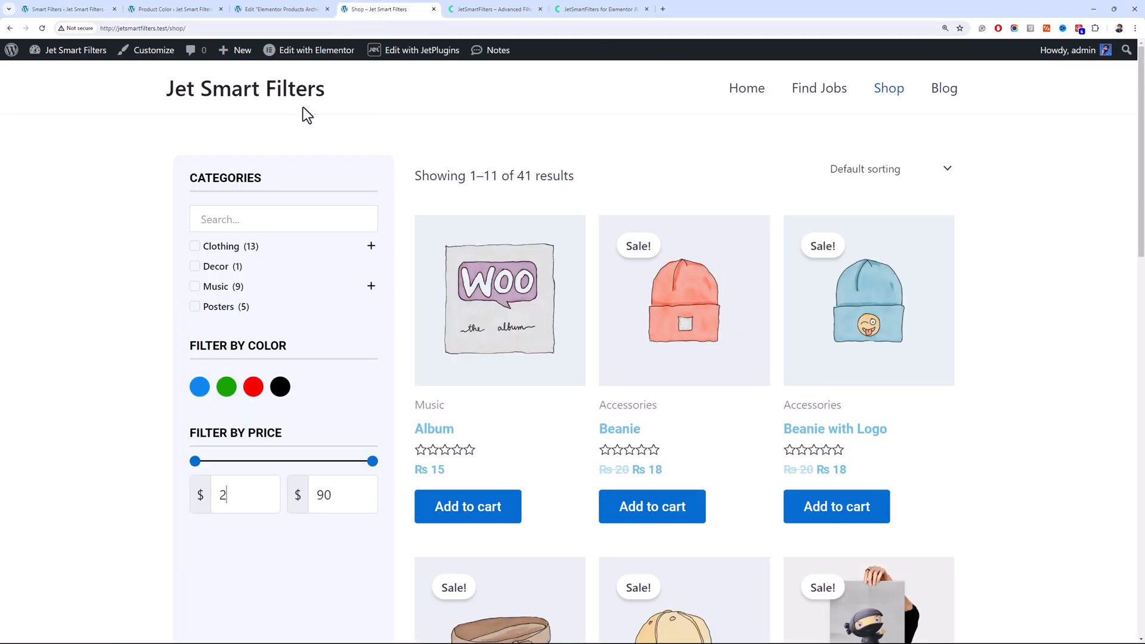
{"action": "key", "text": "F5"}
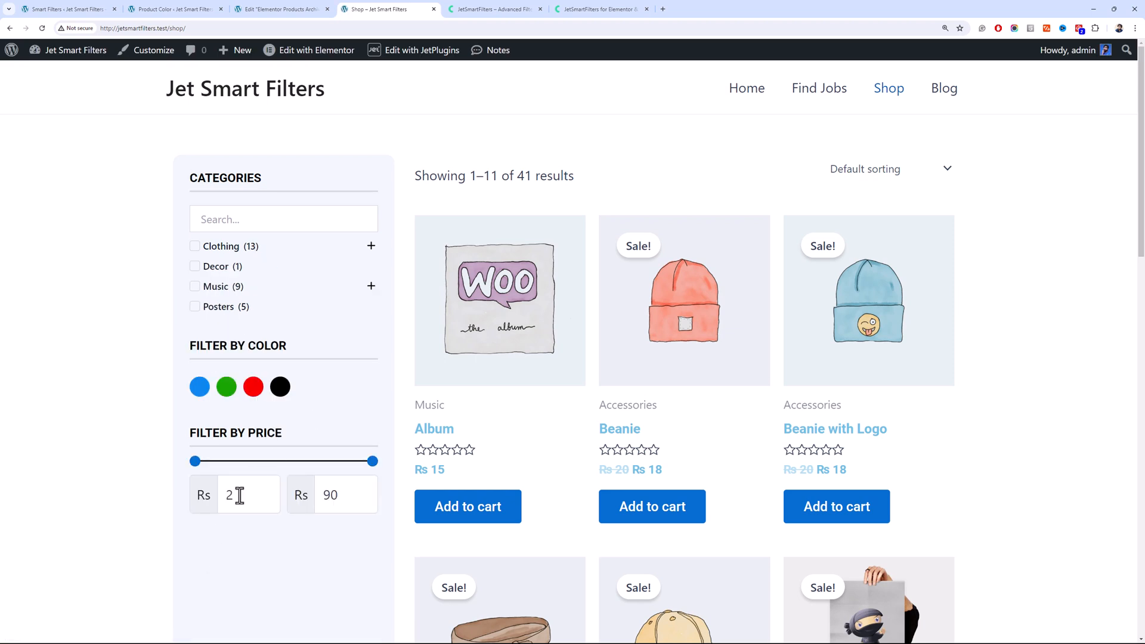
{"action": "scroll", "coordinate": [238, 495], "scroll_direction": "down", "scroll_amount": 2}
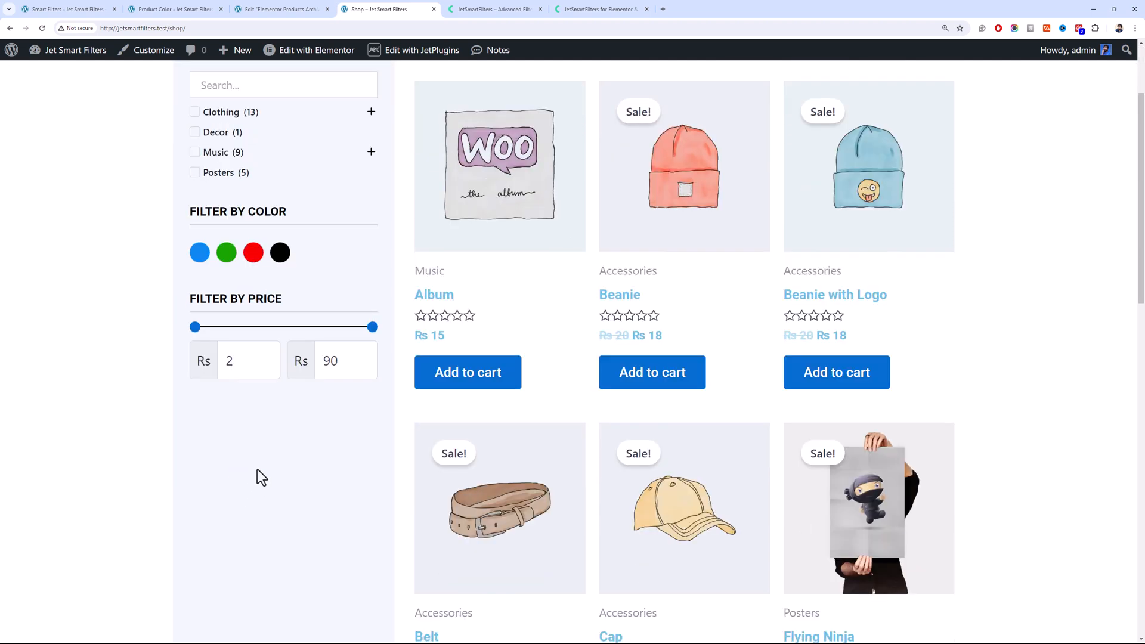
{"action": "left_click_drag", "start_coordinate": [199, 329], "coordinate": [220, 334]}
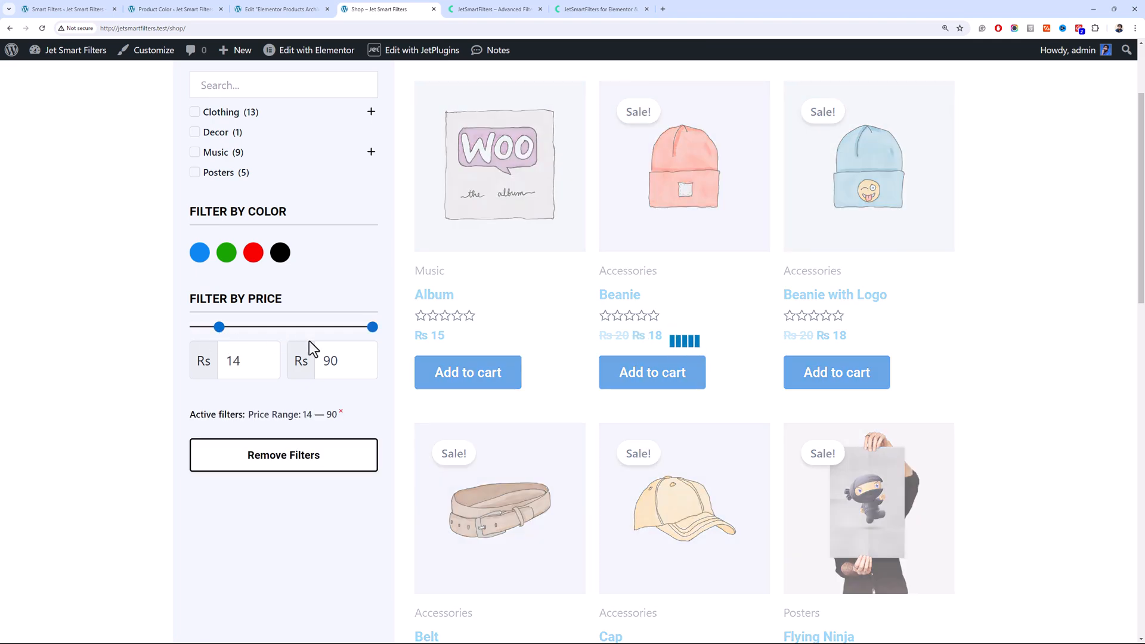
{"action": "scroll", "coordinate": [376, 357], "scroll_direction": "up", "scroll_amount": 2}
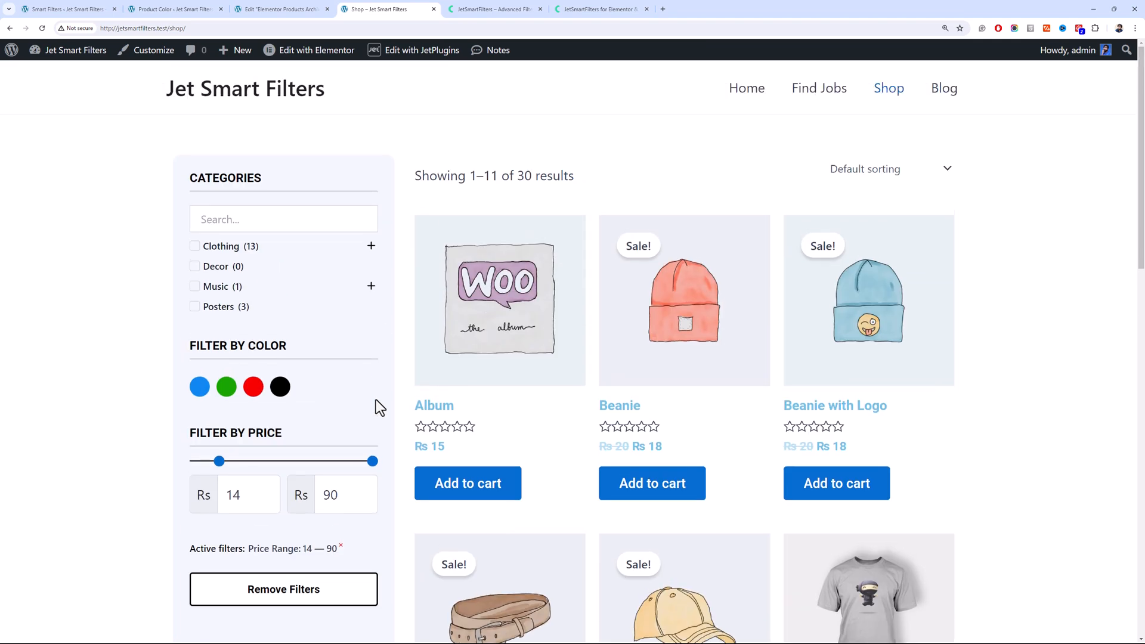
{"action": "left_click_drag", "start_coordinate": [373, 462], "coordinate": [271, 458]}
Filter the Shop products to a price range with a minimum of 20 and a maximum of 40
{"action": "double_click", "coordinate": [245, 501]}
{"action": "type", "text": "20"}
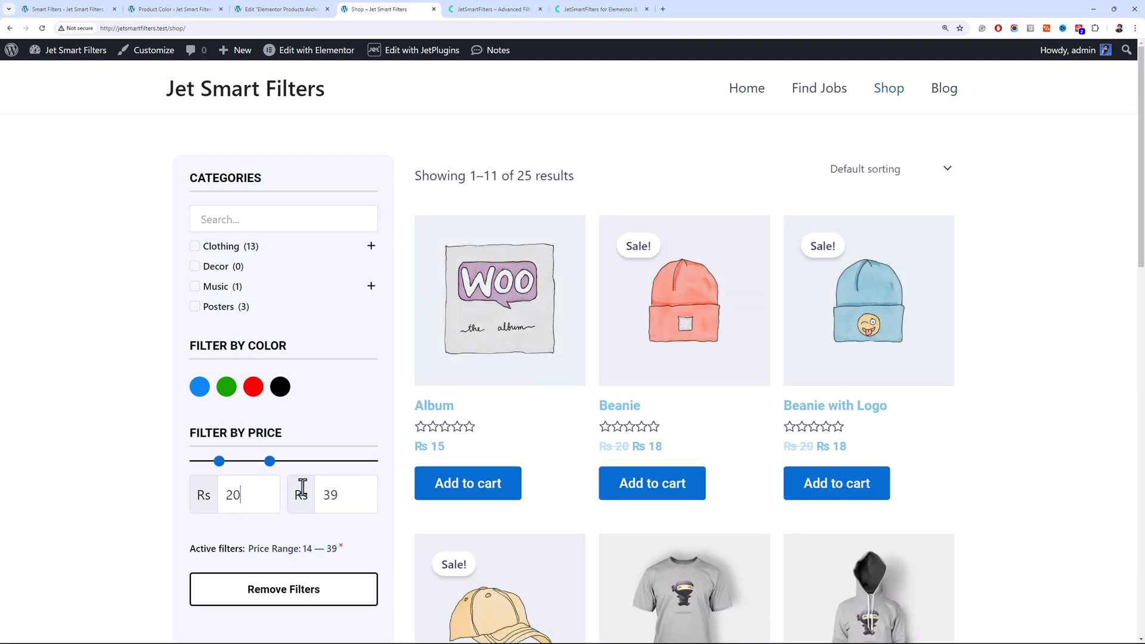
{"action": "left_click", "coordinate": [322, 495]}
{"action": "double_click", "coordinate": [329, 492]}
{"action": "type", "text": "40"}
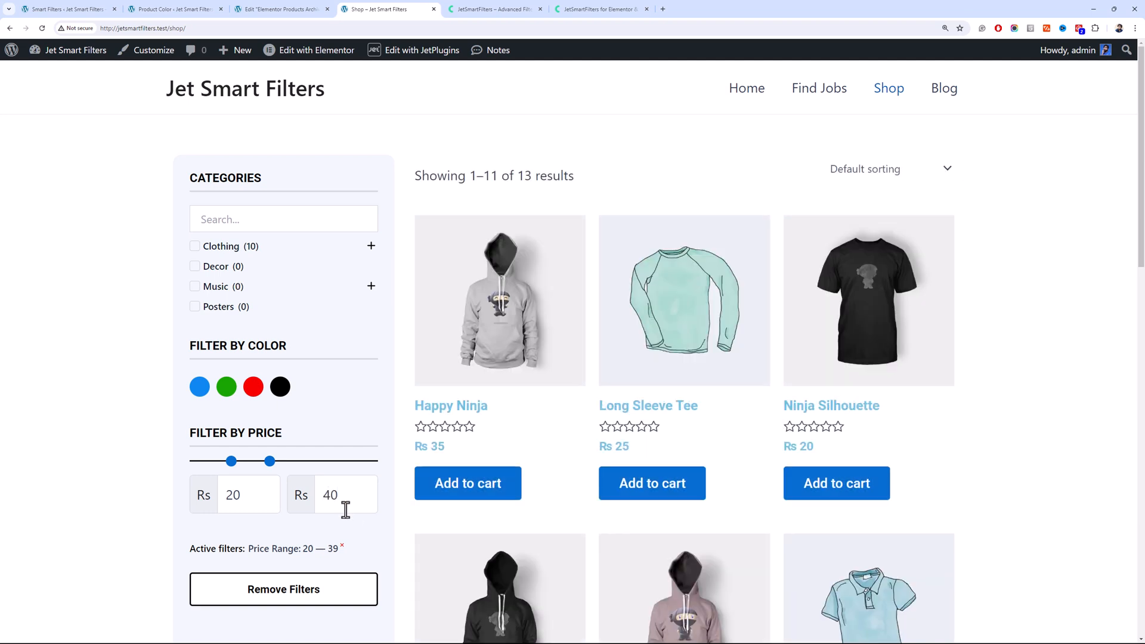
{"action": "left_click", "coordinate": [350, 513]}
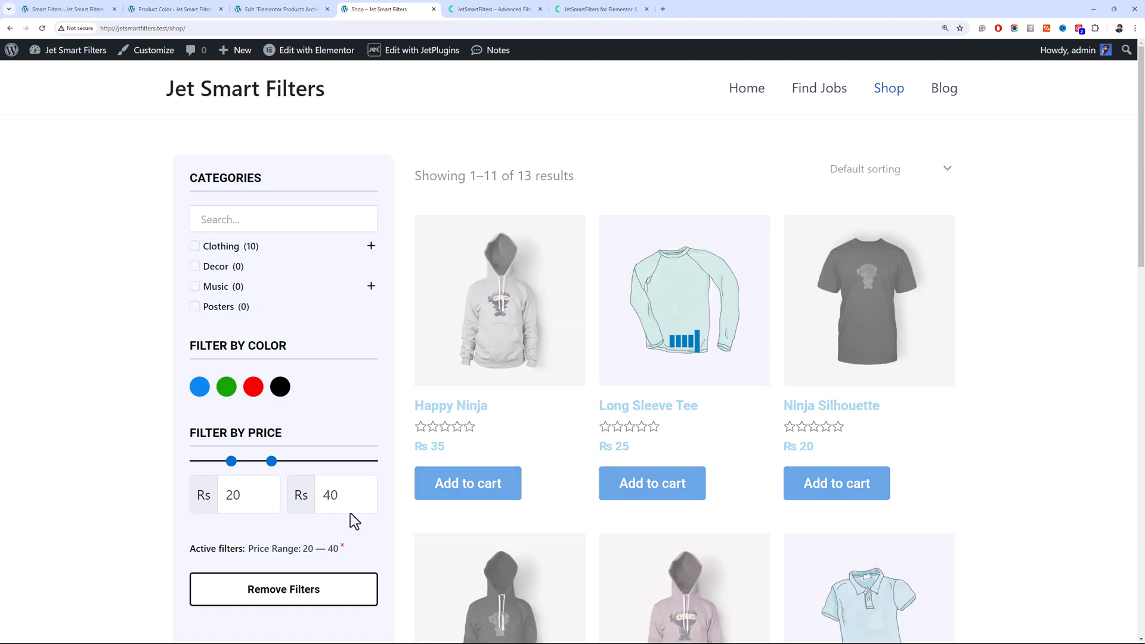
Look through the filtered Shop products and compare their prices with the chosen range
{"action": "scroll", "coordinate": [1144, 260], "scroll_direction": "down", "scroll_amount": 1}
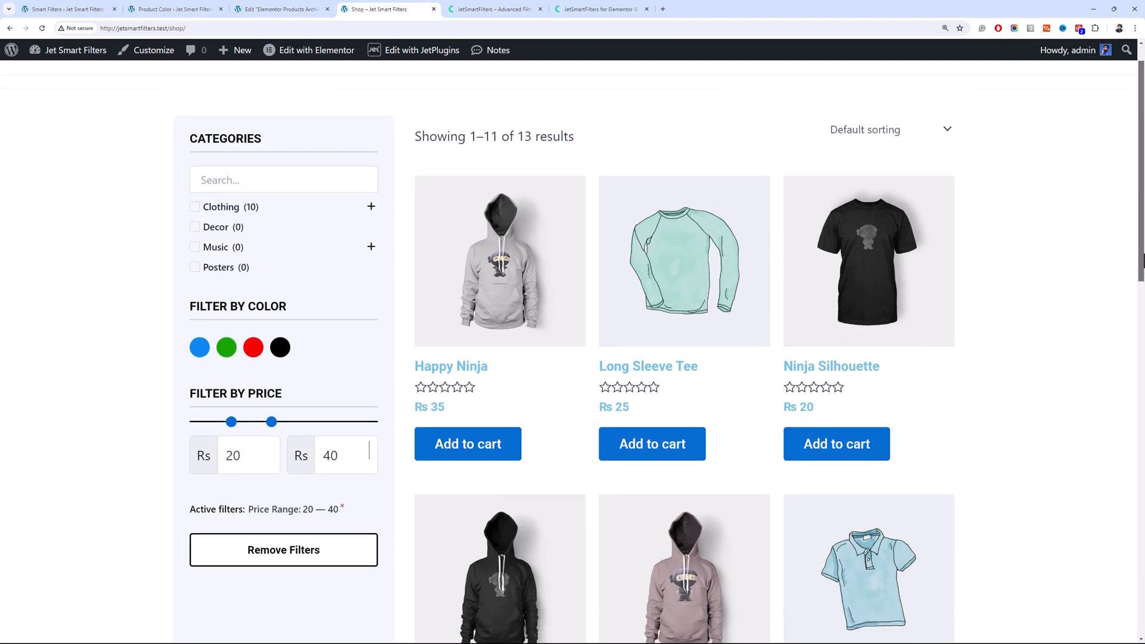
{"action": "mouse_move", "coordinate": [1144, 261]}
{"action": "left_mouse_down"}
{"action": "mouse_move", "coordinate": [1141, 297]}
{"action": "mouse_move", "coordinate": [1136, 273]}
{"action": "left_mouse_up"}
{"action": "scroll", "coordinate": [805, 229], "scroll_direction": "down", "scroll_amount": 3}
{"action": "scroll", "coordinate": [775, 232], "scroll_direction": "up", "scroll_amount": 3}
{"action": "mouse_move", "coordinate": [1143, 280]}
{"action": "left_mouse_down"}
{"action": "mouse_move", "coordinate": [1144, 582]}
{"action": "mouse_move", "coordinate": [1144, 260]}
{"action": "left_mouse_up"}
{"action": "scroll", "coordinate": [299, 360], "scroll_direction": "up", "scroll_amount": 1}
{"action": "scroll", "coordinate": [267, 318], "scroll_direction": "down", "scroll_amount": 2}
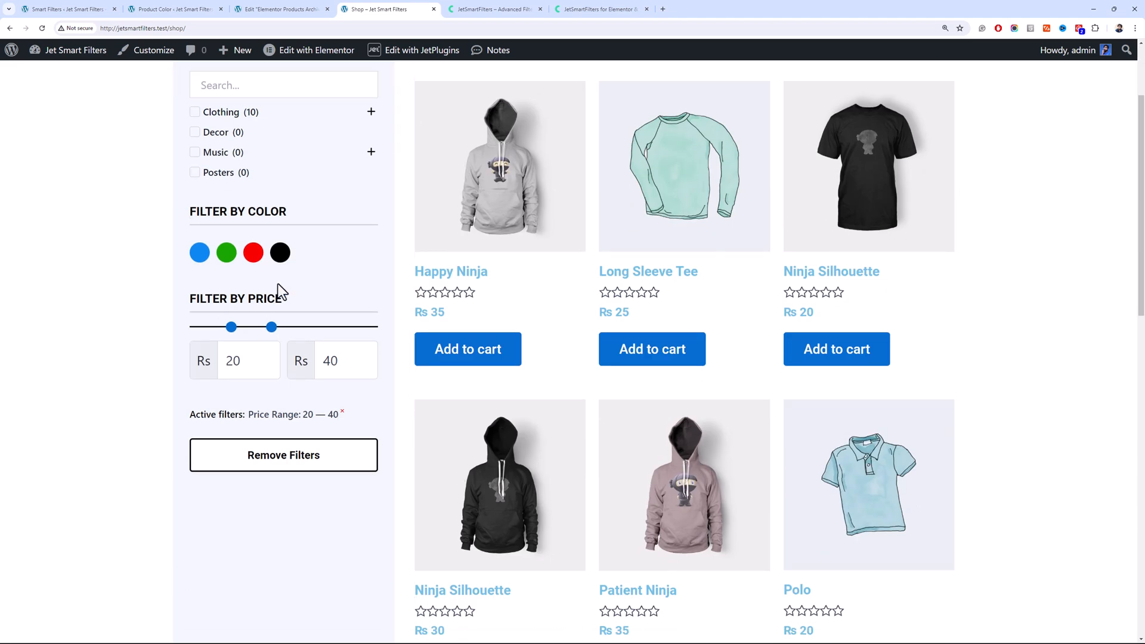
Leave the Product Price Range filter's editor and open the list of all smart filters
{"action": "left_click", "coordinate": [84, 9]}
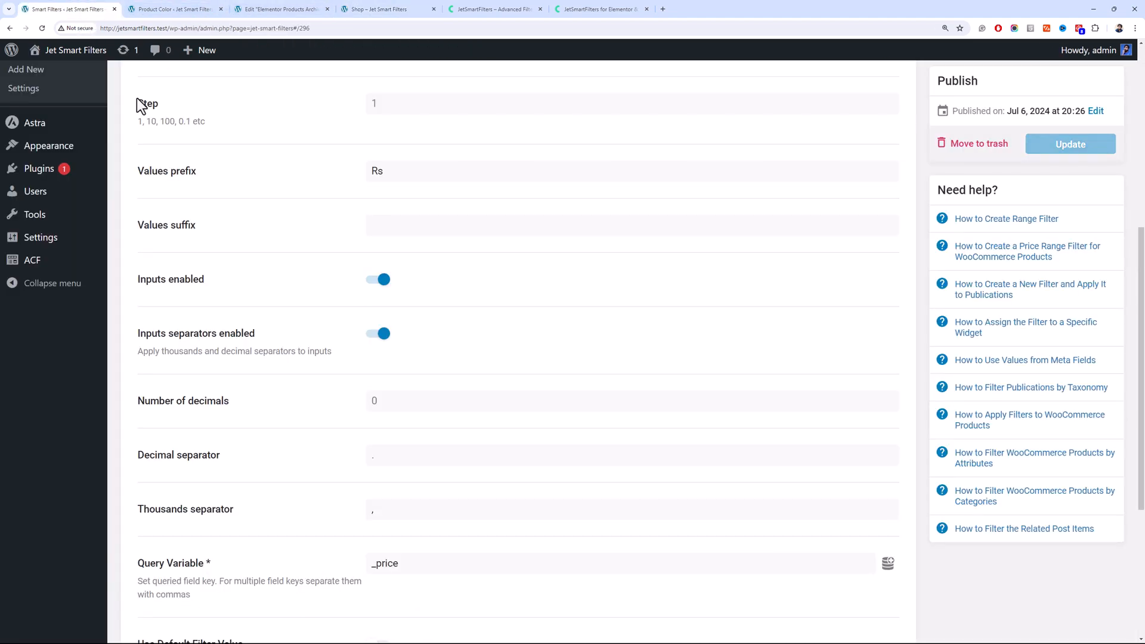
{"action": "left_click_drag", "start_coordinate": [1142, 379], "coordinate": [1141, 191]}
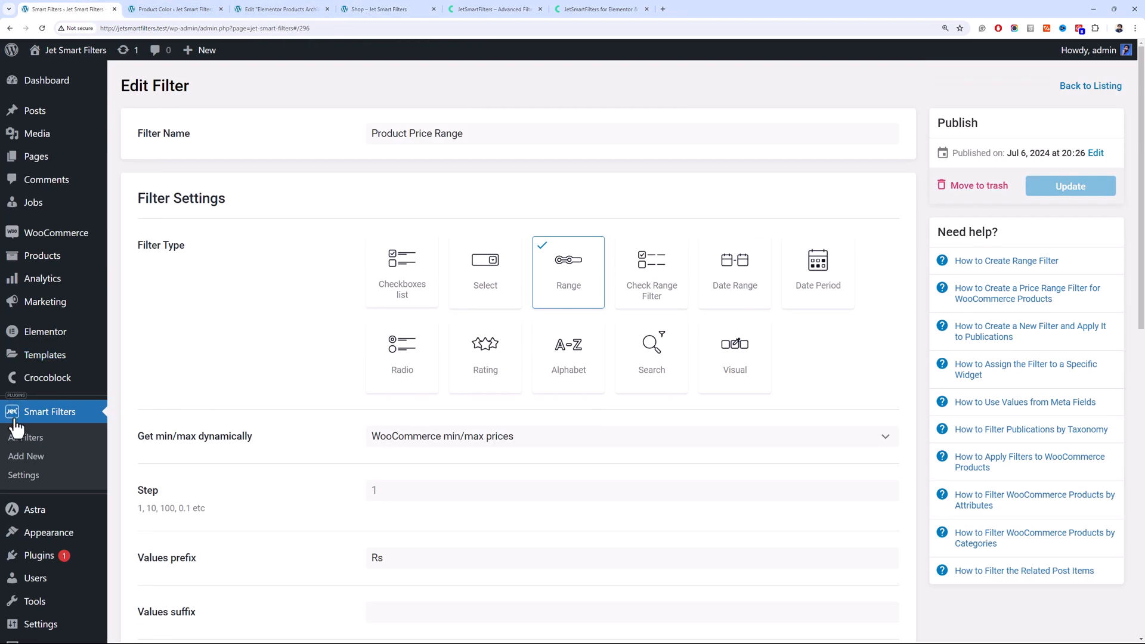
{"action": "left_click", "coordinate": [69, 440]}
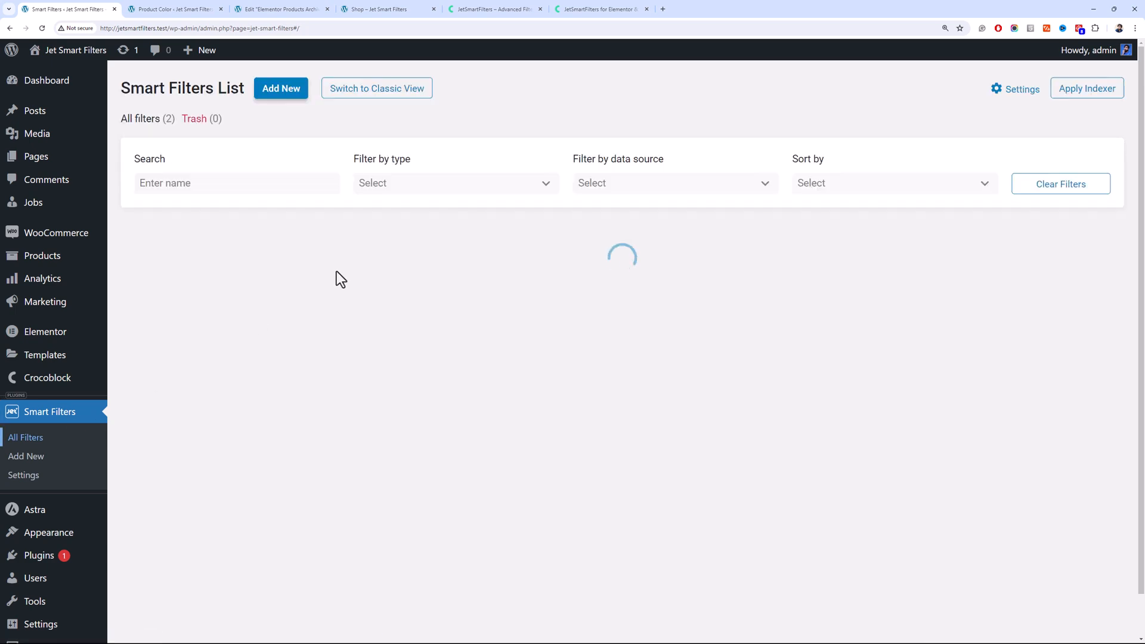
Open the product attributes in the WordPress admin and view the terms configured for the Size attribute
{"action": "left_click", "coordinate": [309, 5]}
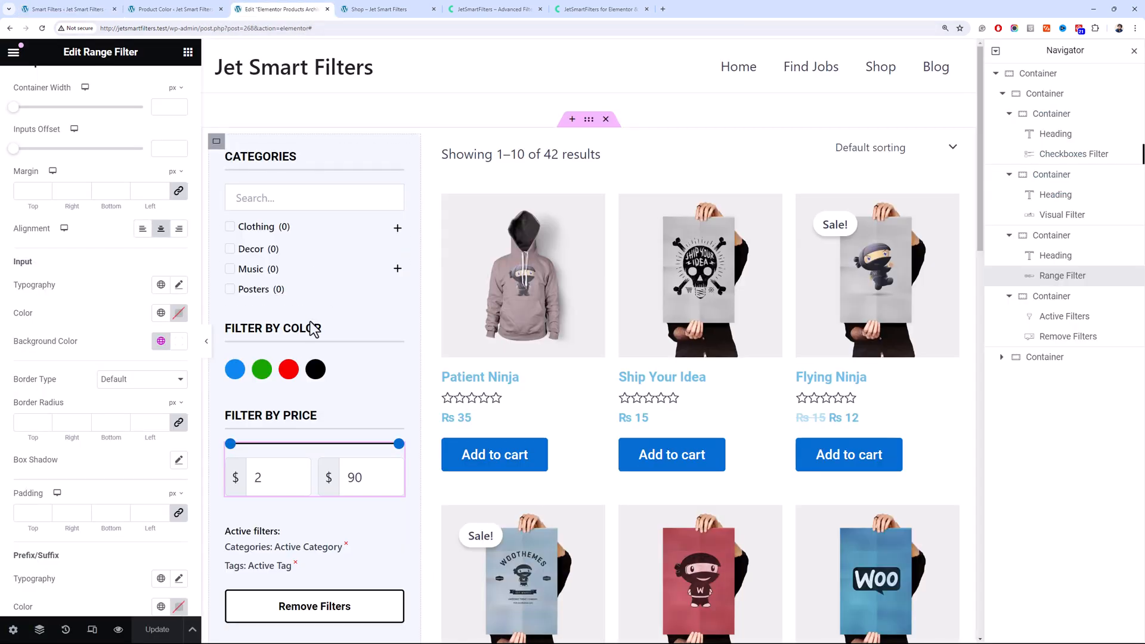
{"action": "left_click", "coordinate": [173, 9]}
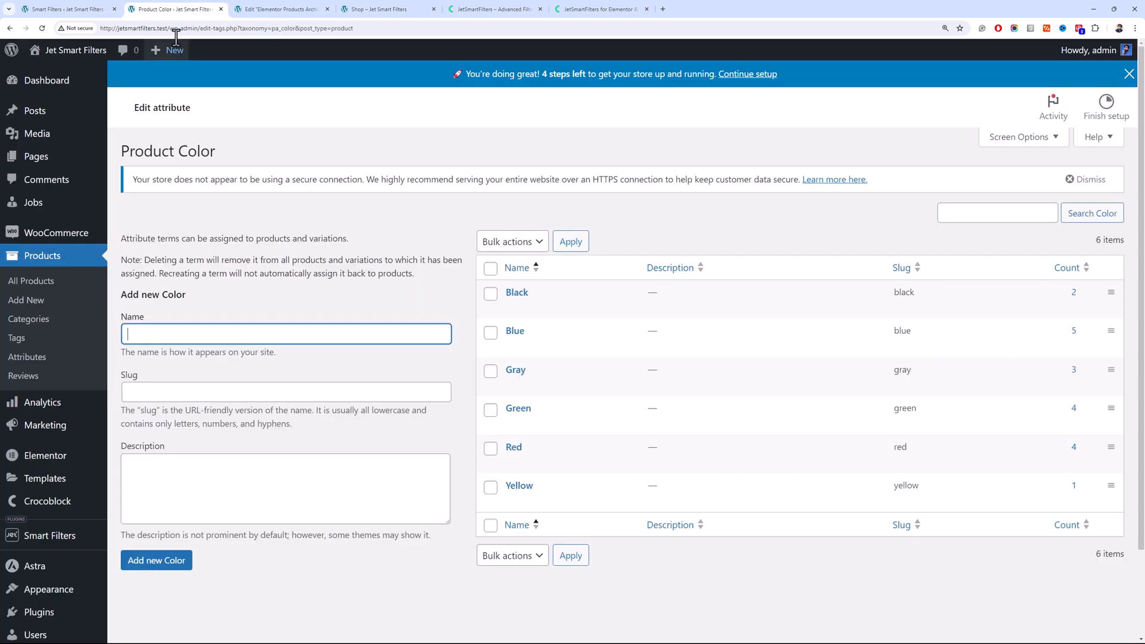
{"action": "left_click", "coordinate": [69, 365]}
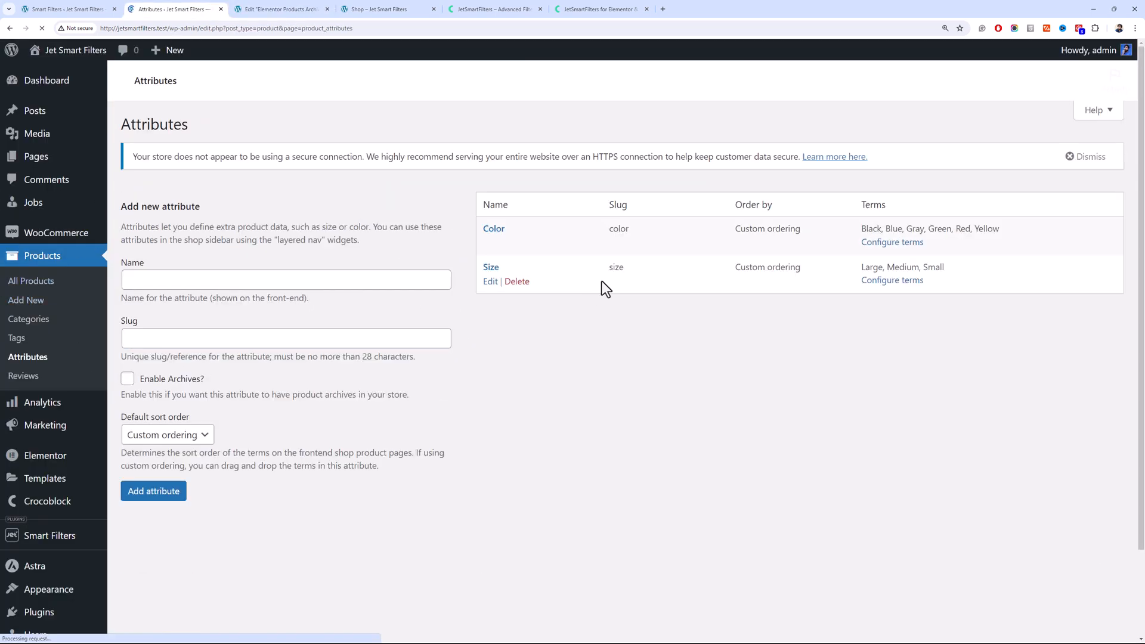
{"action": "left_click", "coordinate": [882, 287]}
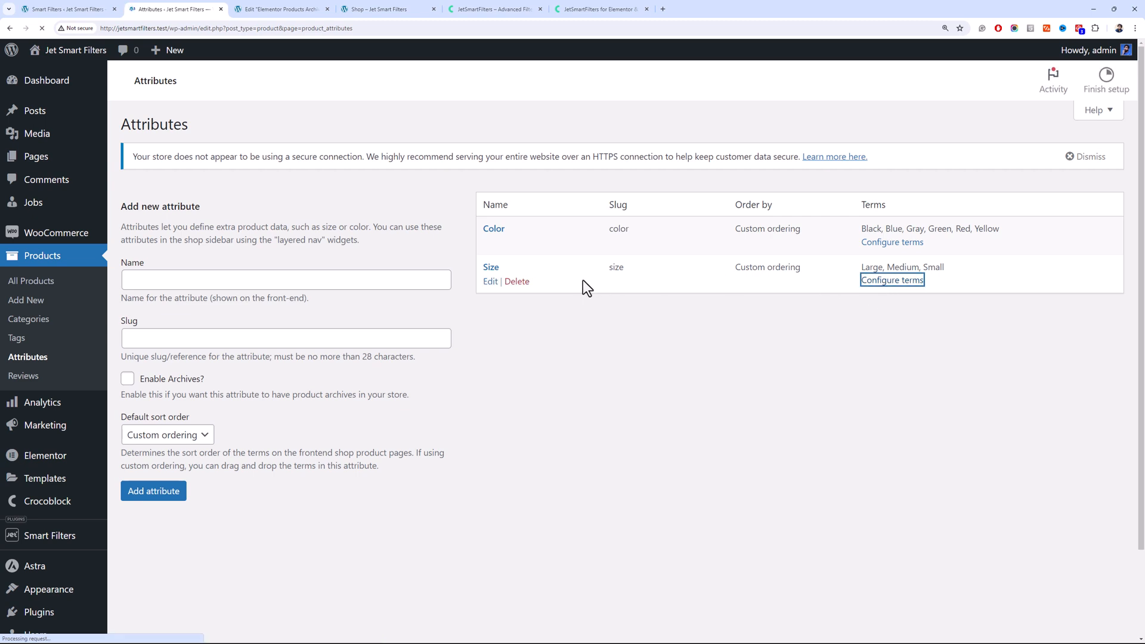
{"action": "mouse_move", "coordinate": [546, 287]}
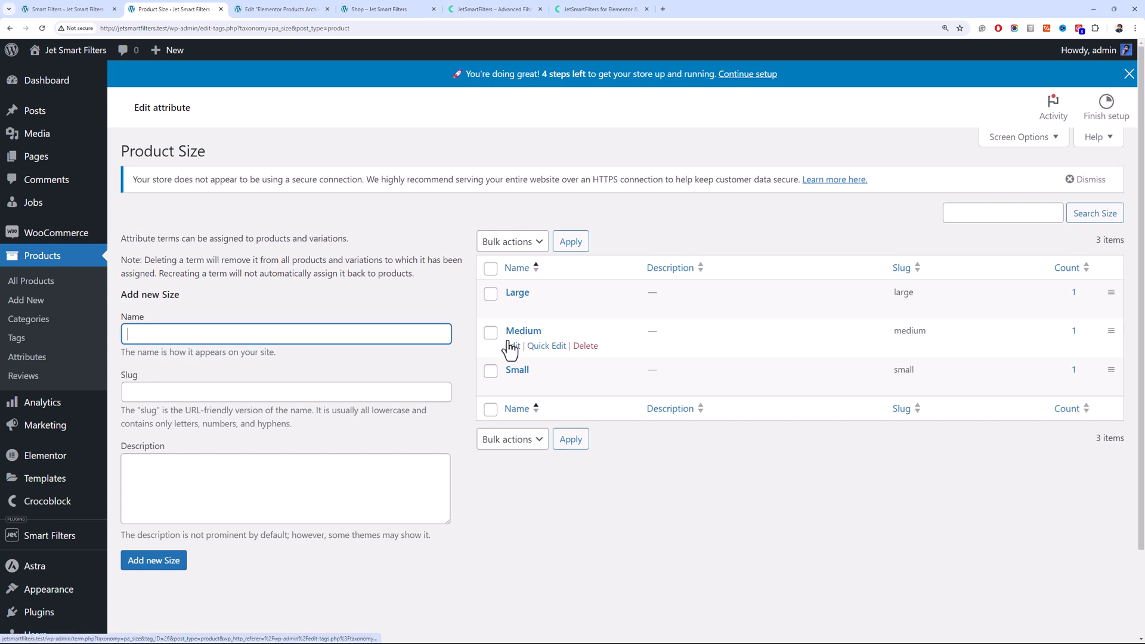
Add a new smart filter named "Product Size" and set its filter type to Radio
{"action": "left_click", "coordinate": [286, 9]}
{"action": "left_click", "coordinate": [114, 8]}
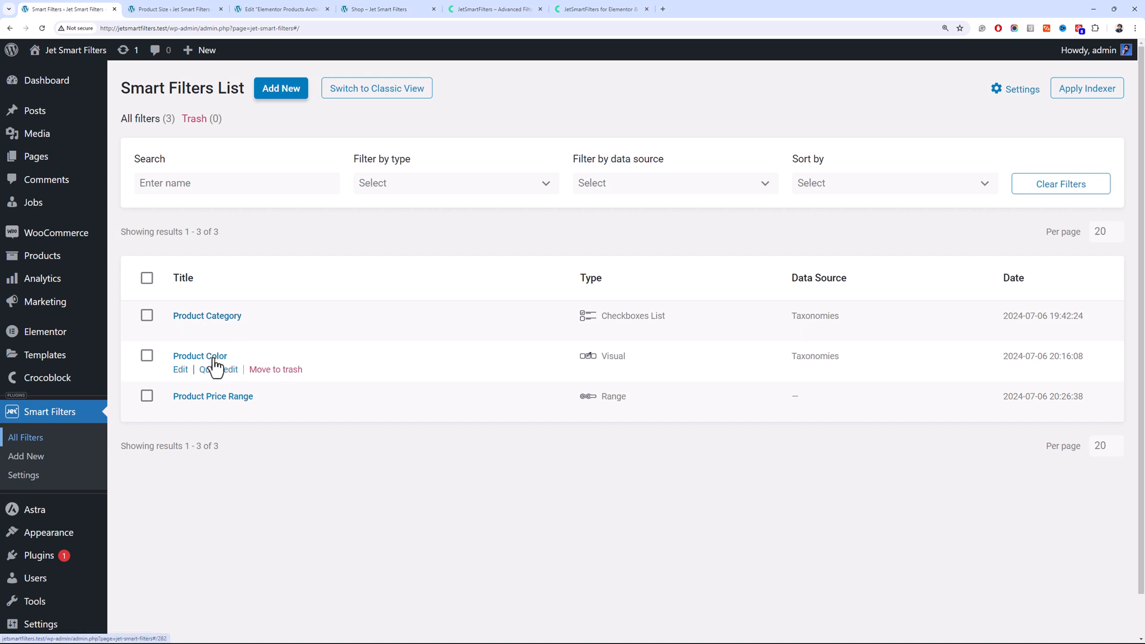
{"action": "left_click", "coordinate": [280, 90]}
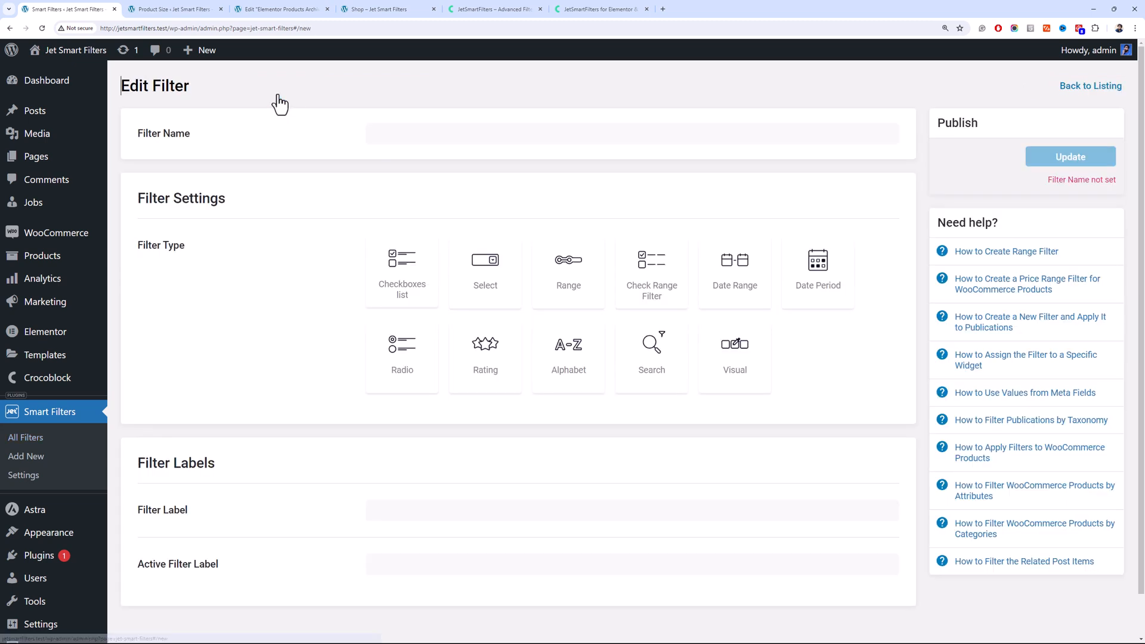
{"action": "left_click", "coordinate": [435, 136]}
{"action": "type", "text": "Product Size"}
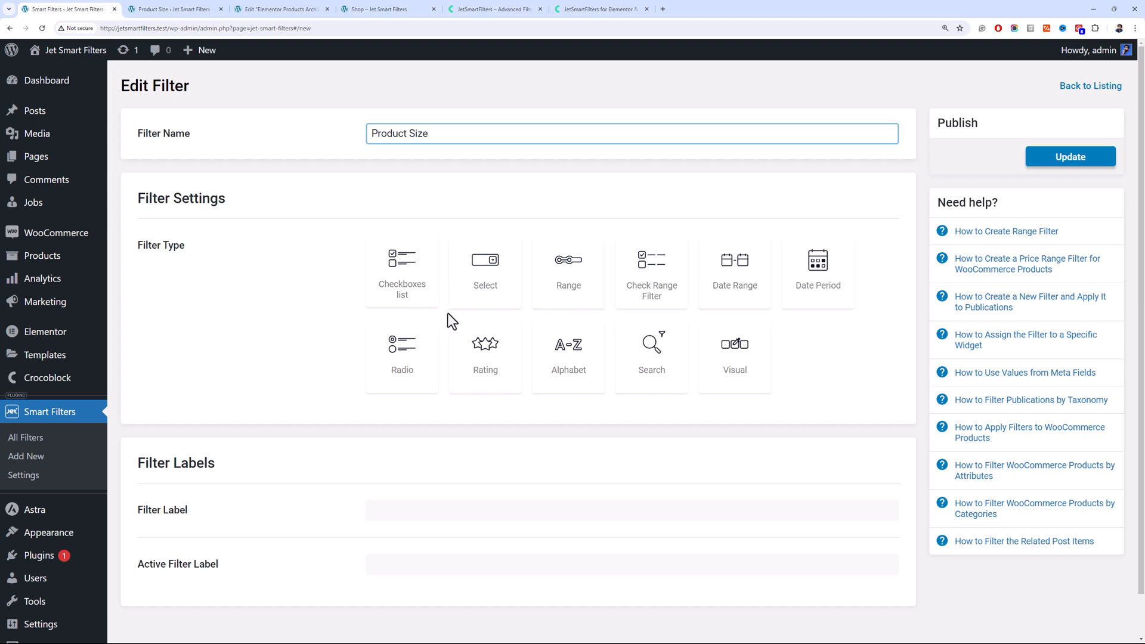
{"action": "left_click", "coordinate": [423, 368]}
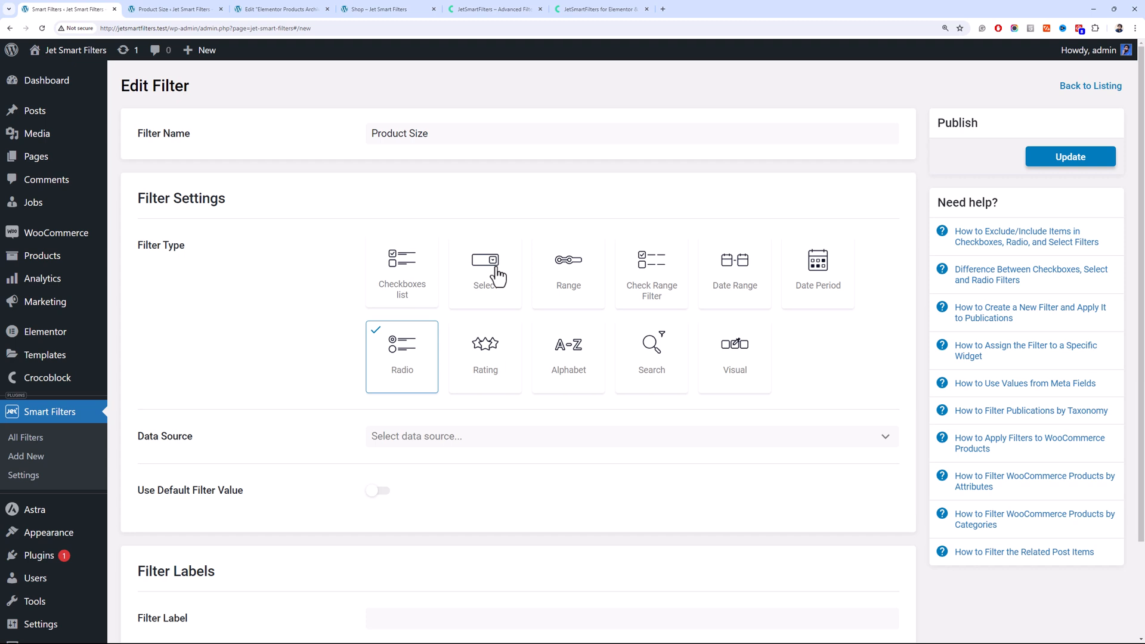
Set the Product Size filter's data source to Taxonomies and its taxonomy to Product Size
{"action": "left_click_drag", "start_coordinate": [1143, 312], "coordinate": [1144, 406]}
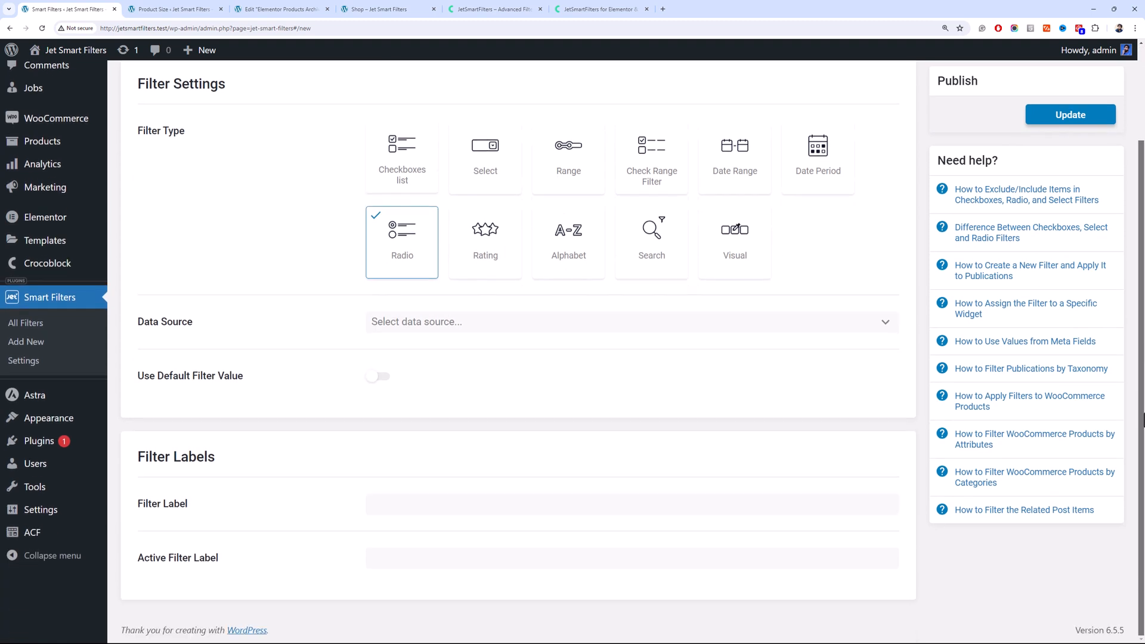
{"action": "left_click", "coordinate": [421, 324]}
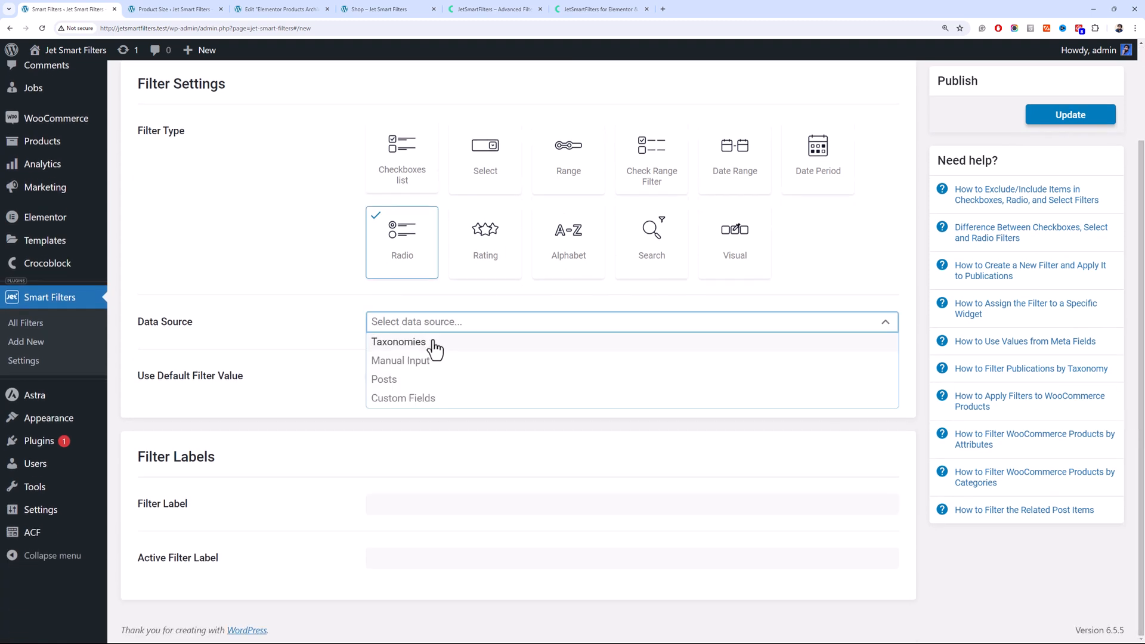
{"action": "left_click", "coordinate": [435, 343]}
{"action": "left_click", "coordinate": [448, 380]}
{"action": "scroll", "coordinate": [448, 452], "scroll_direction": "down", "scroll_amount": 3}
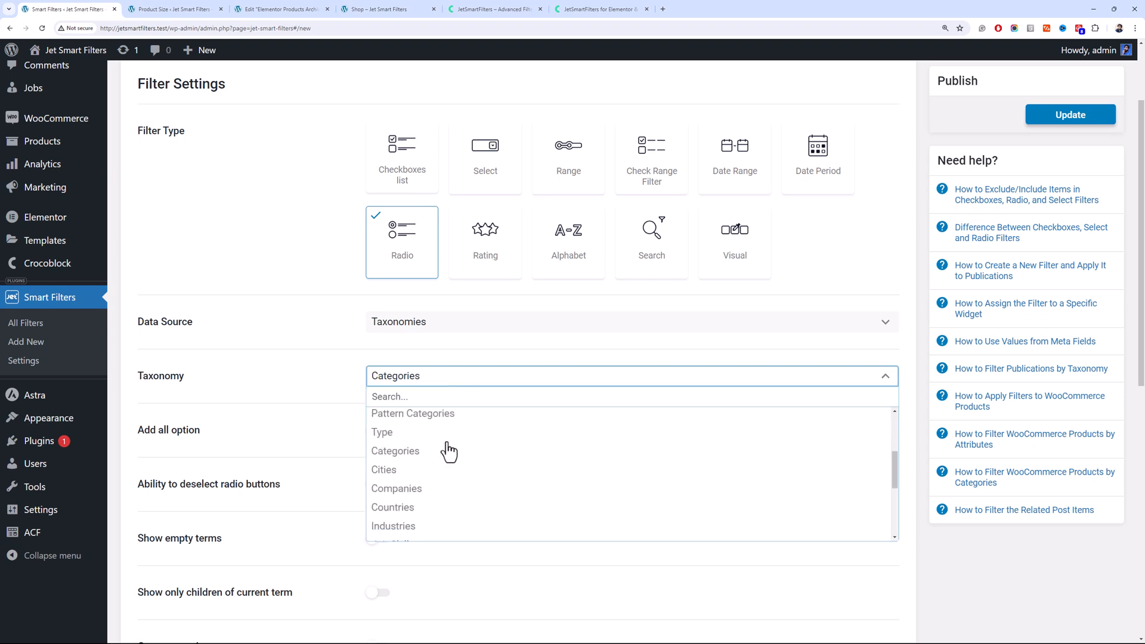
{"action": "scroll", "coordinate": [448, 458], "scroll_direction": "down", "scroll_amount": 3}
{"action": "scroll", "coordinate": [459, 504], "scroll_direction": "down", "scroll_amount": 1}
{"action": "left_click", "coordinate": [473, 517]}
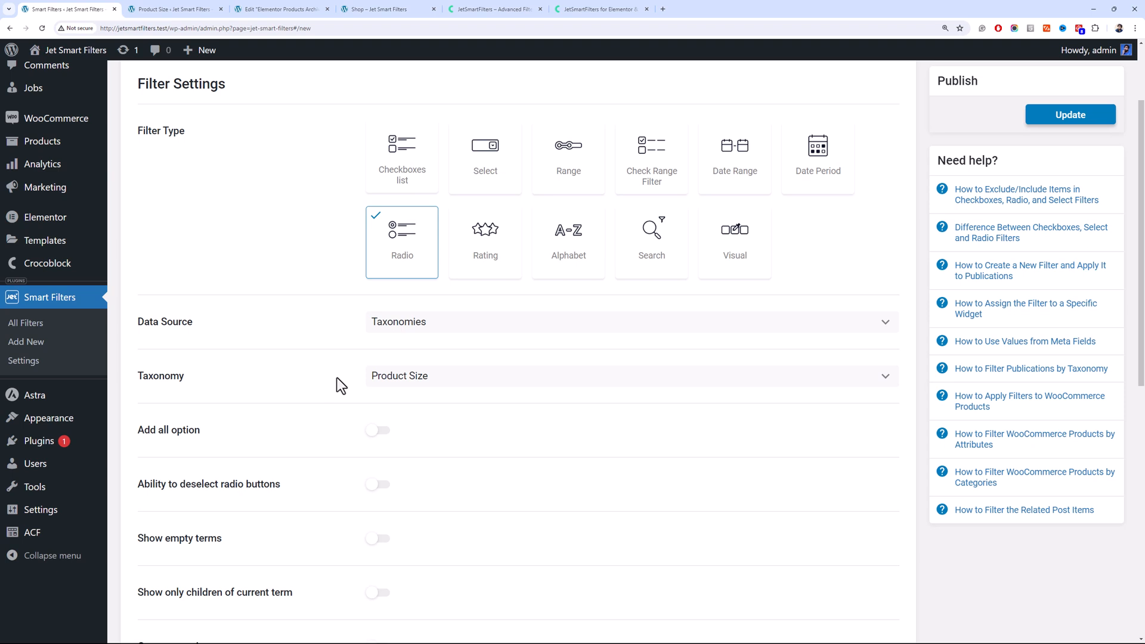
Enable the all option with the label "All" and turn on showing empty terms for the size filter
{"action": "scroll", "coordinate": [340, 385], "scroll_direction": "down", "scroll_amount": 2}
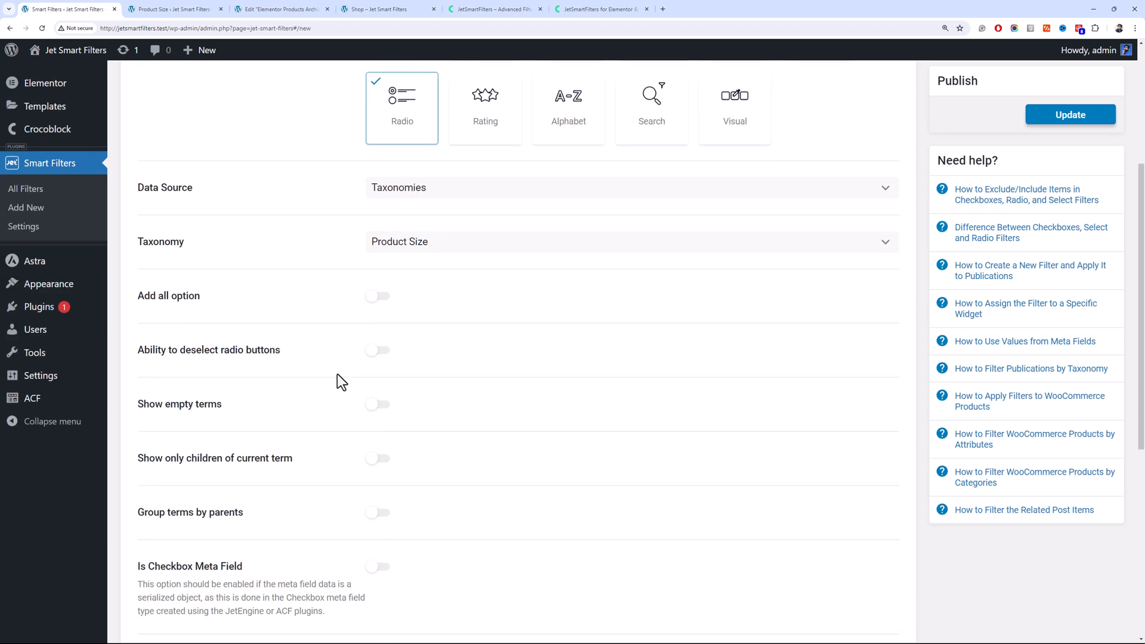
{"action": "left_click", "coordinate": [381, 298]}
{"action": "left_click", "coordinate": [401, 350]}
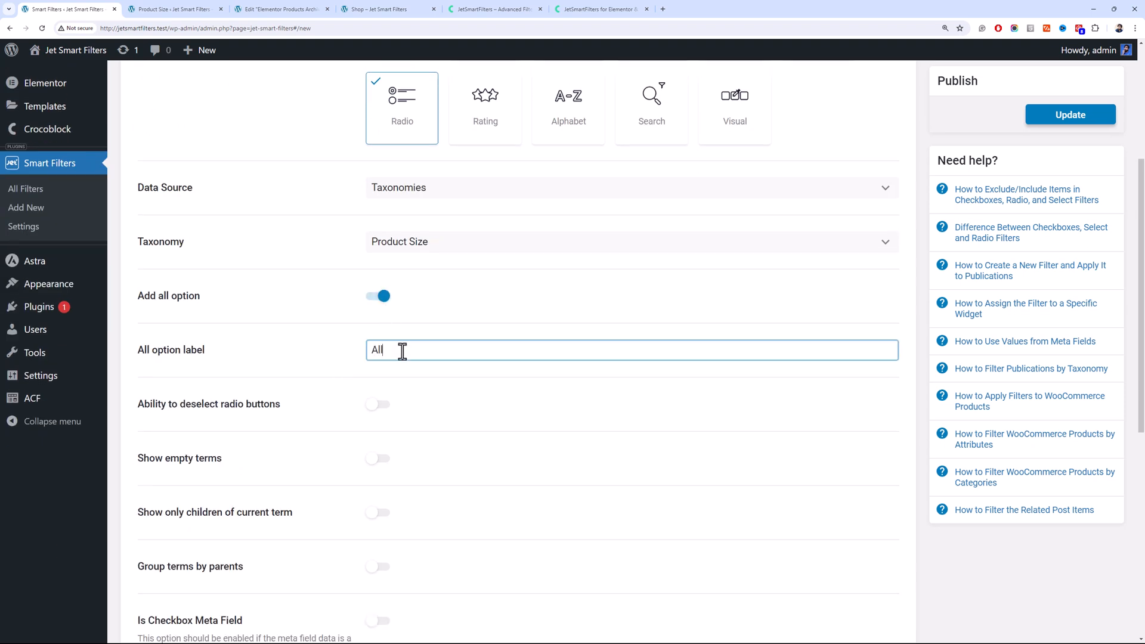
{"action": "left_click", "coordinate": [331, 330]}
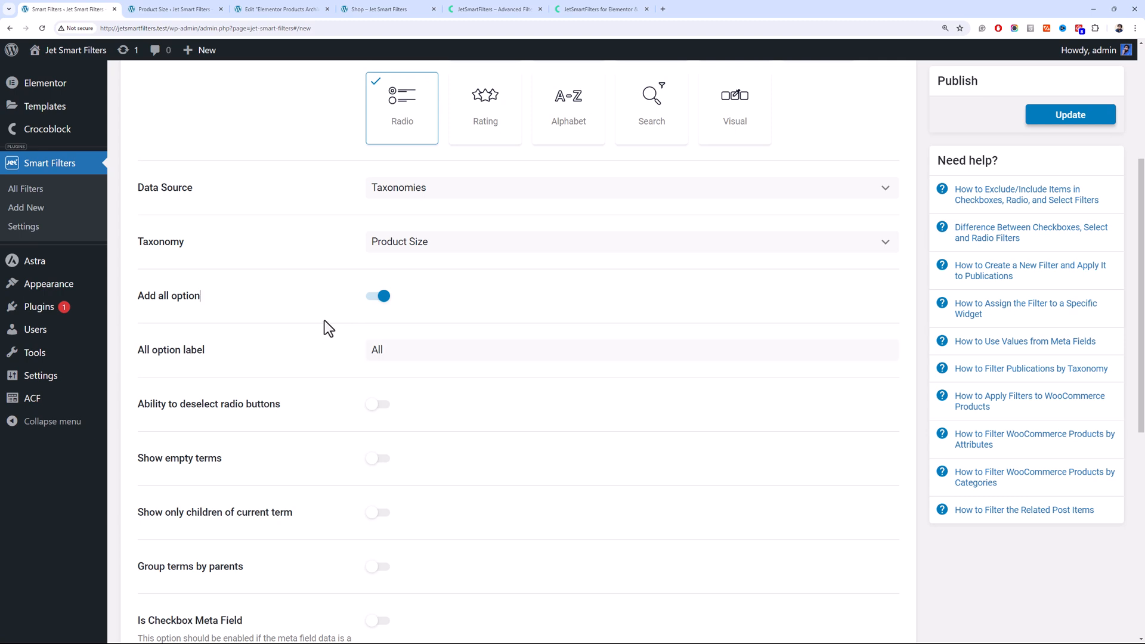
{"action": "scroll", "coordinate": [324, 322], "scroll_direction": "down", "scroll_amount": 4}
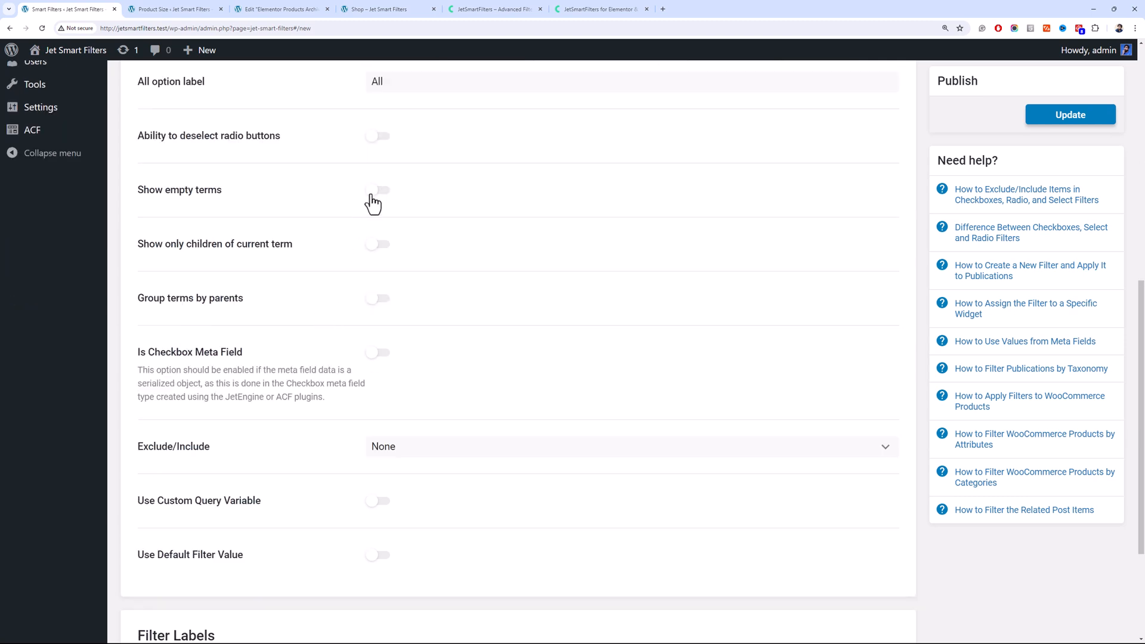
{"action": "scroll", "coordinate": [416, 283], "scroll_direction": "up", "scroll_amount": 2}
{"action": "left_click", "coordinate": [380, 325]}
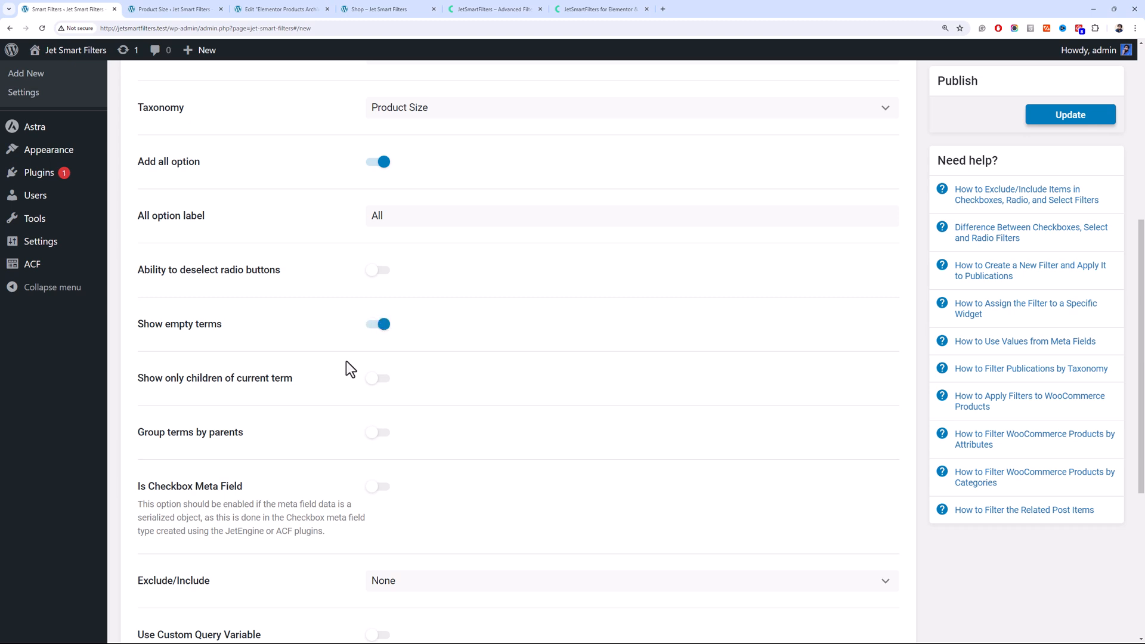
Enter "Sizes" as both the filter label and the active filter label, and save the size filter
{"action": "scroll", "coordinate": [346, 360], "scroll_direction": "down", "scroll_amount": 2}
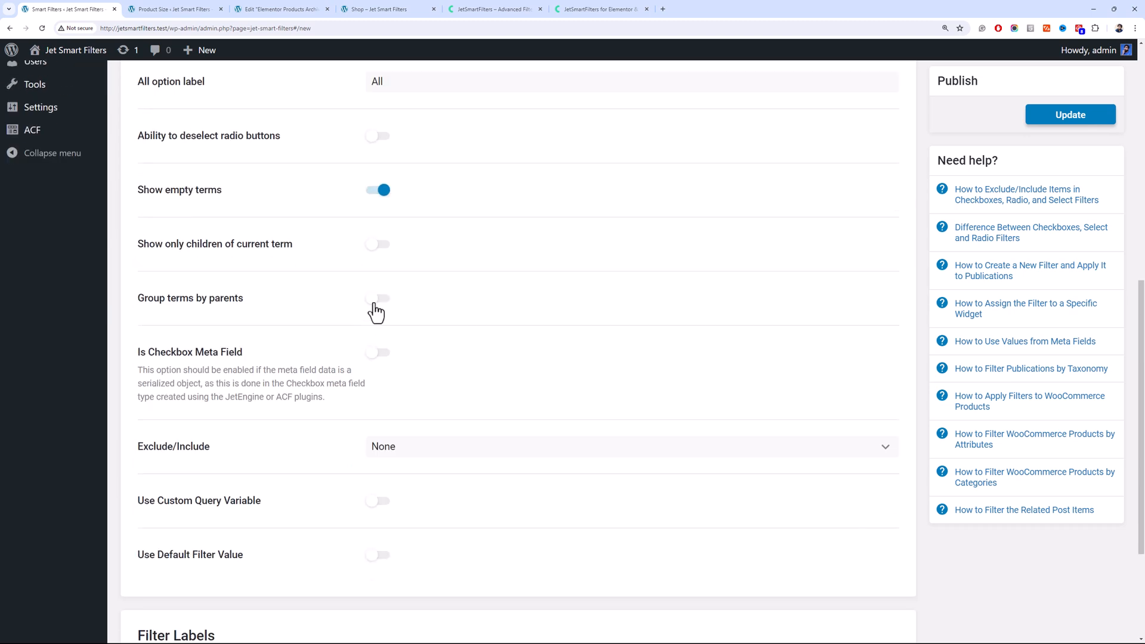
{"action": "scroll", "coordinate": [343, 346], "scroll_direction": "down", "scroll_amount": 2}
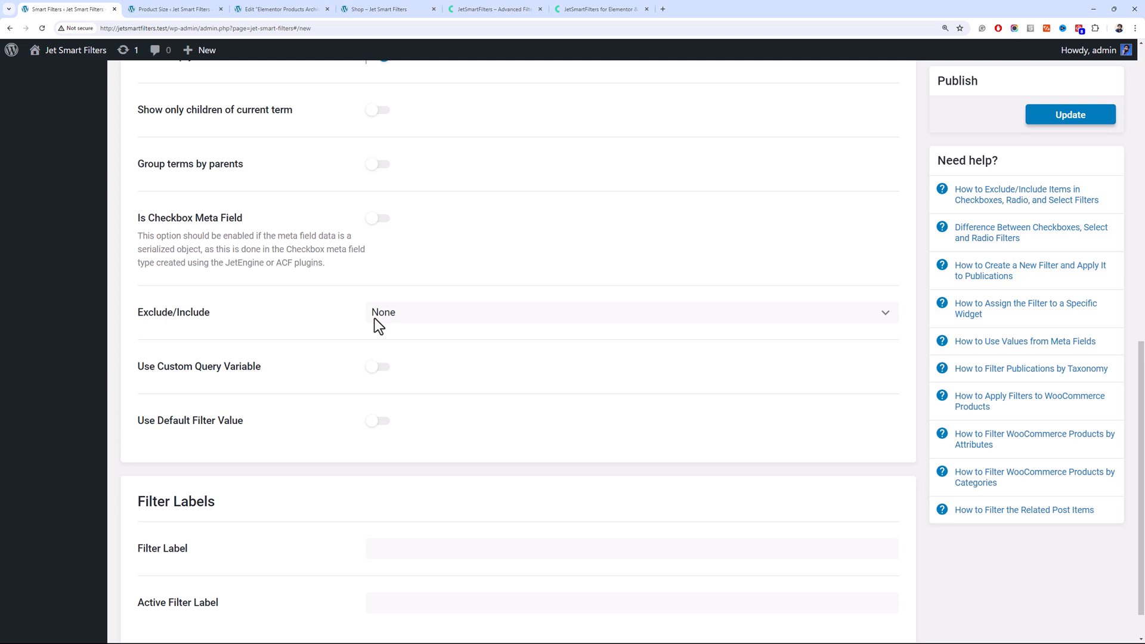
{"action": "scroll", "coordinate": [393, 387], "scroll_direction": "down", "scroll_amount": 1}
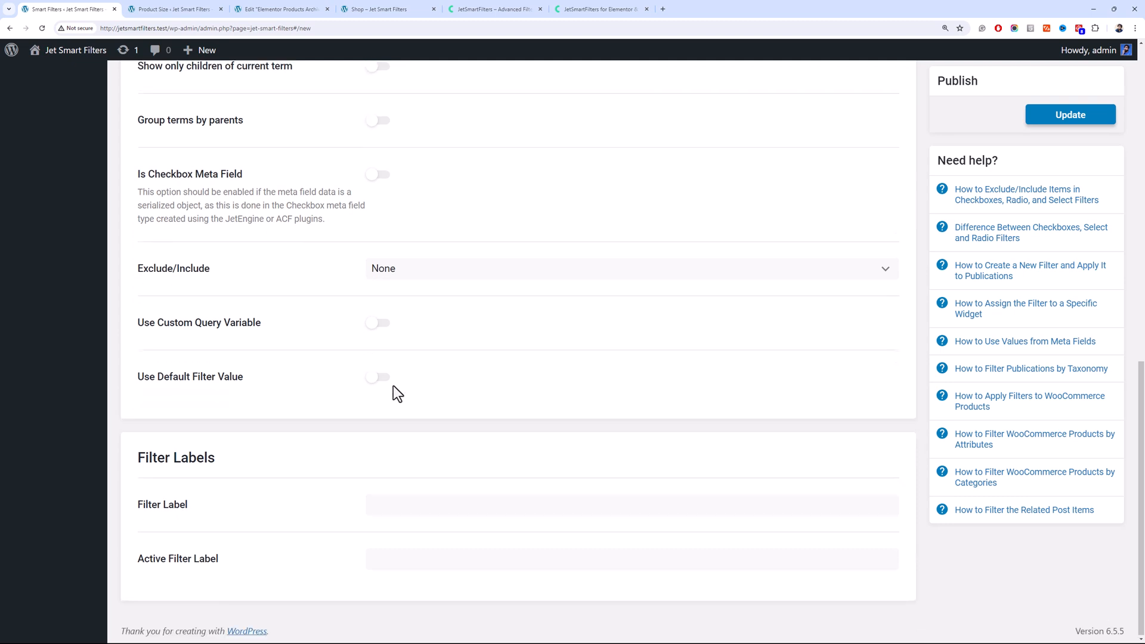
{"action": "left_click", "coordinate": [509, 501]}
{"action": "type", "text": "Sizes"}
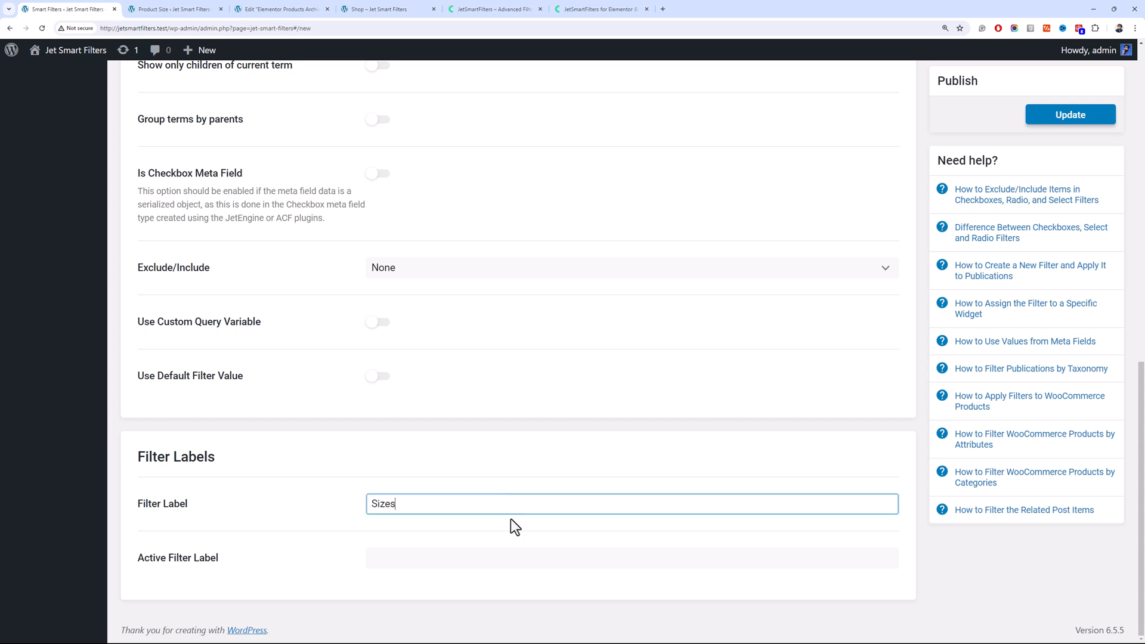
{"action": "key", "text": "ctrl+a"}
{"action": "key", "text": "ctrl+c"}
{"action": "key", "text": "Tab"}
{"action": "key", "text": "ctrl+v"}
{"action": "left_click", "coordinate": [1066, 121]}
Switch to the Elementor products archive, duplicate the Filter by Color container and retitle the copy's heading "Filter by Size"
{"action": "left_click", "coordinate": [274, 7]}
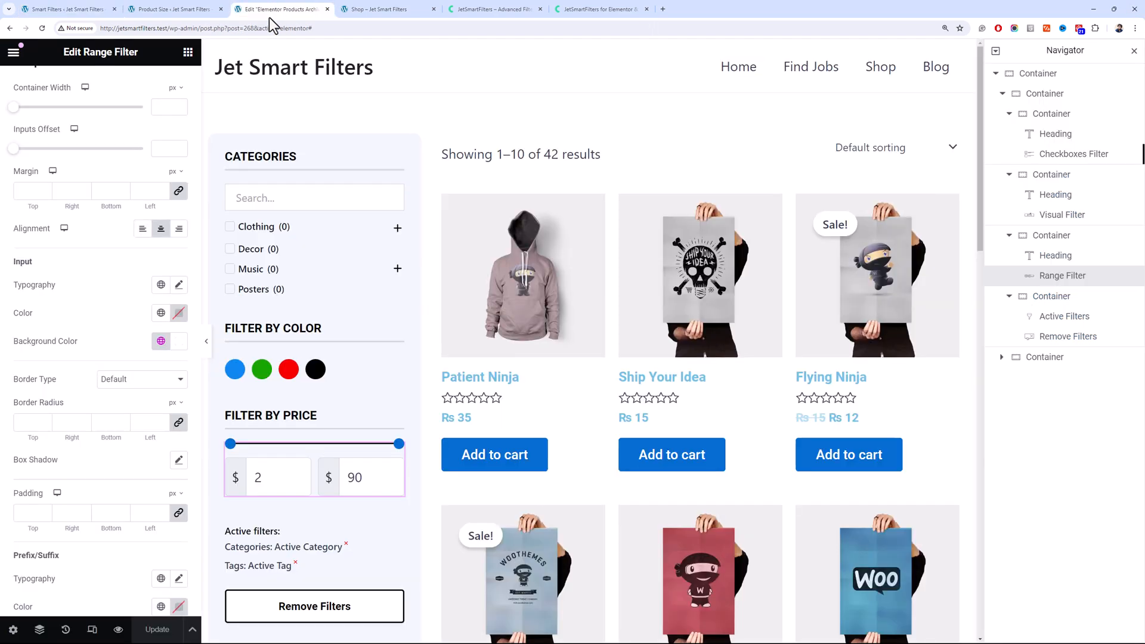
{"action": "right_click", "coordinate": [239, 335]}
{"action": "left_click", "coordinate": [248, 316]}
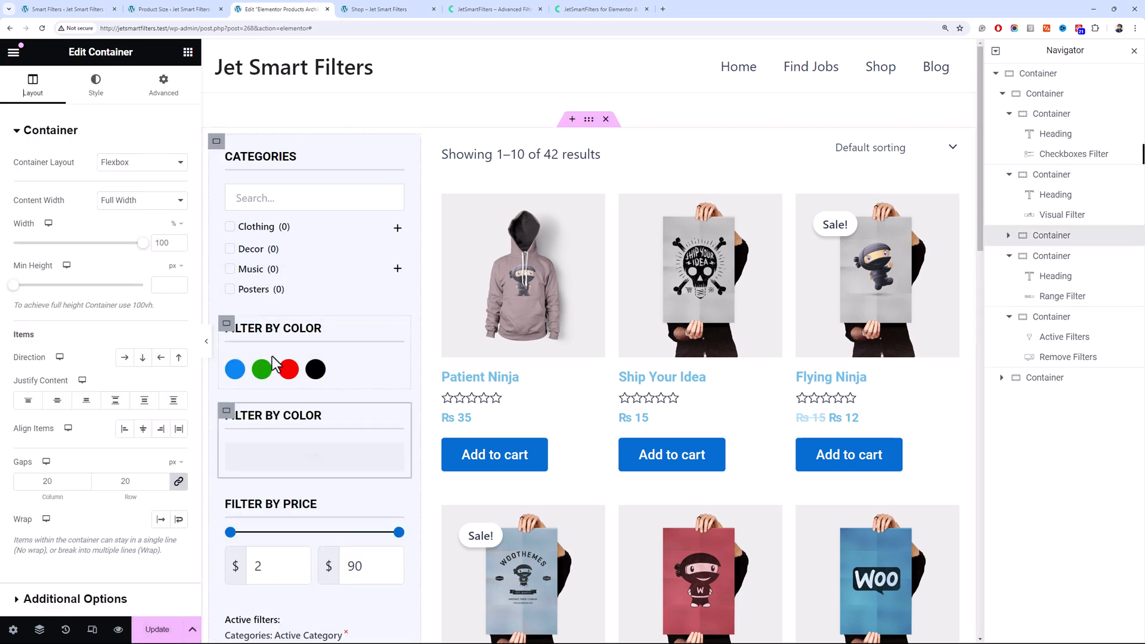
{"action": "left_click", "coordinate": [301, 415]}
{"action": "double_click", "coordinate": [116, 210]}
{"action": "type", "text": "Size"}
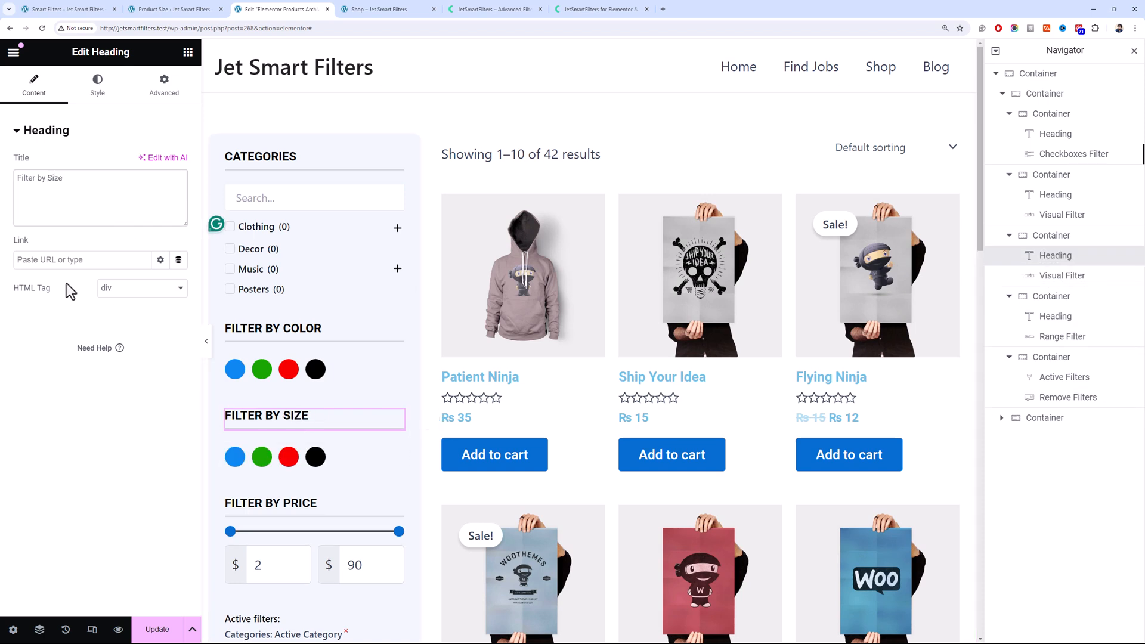
Replace the duplicated Visual Filter under the Filter by Size heading with a Radio Filter widget
{"action": "right_click", "coordinate": [371, 466]}
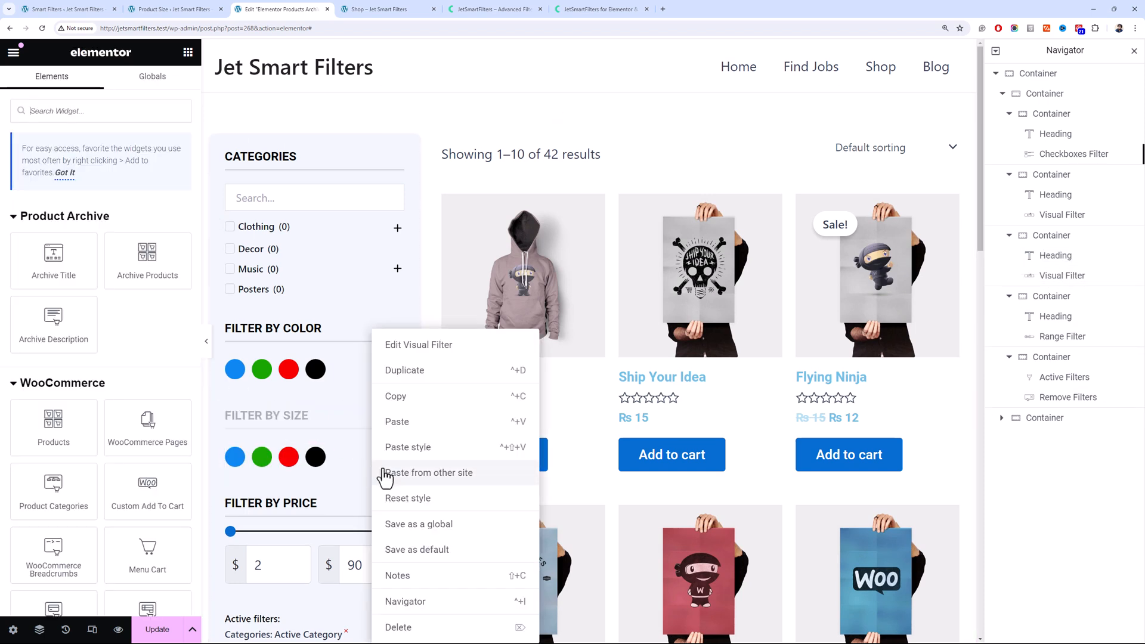
{"action": "left_click", "coordinate": [428, 624]}
{"action": "scroll", "coordinate": [134, 295], "scroll_direction": "down", "scroll_amount": 10}
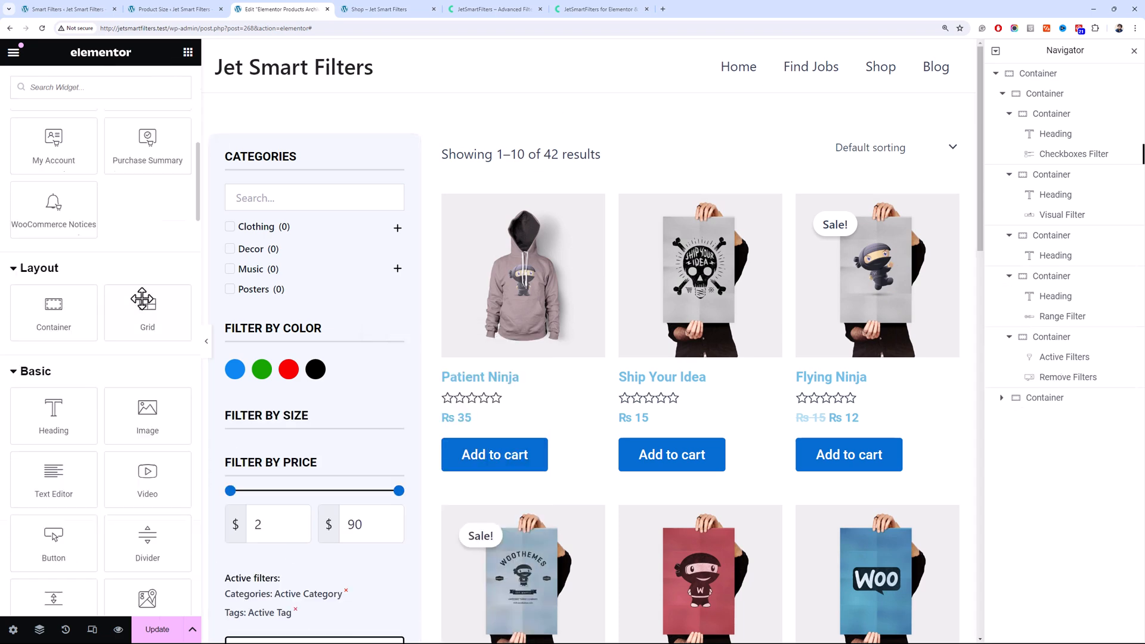
{"action": "scroll", "coordinate": [130, 298], "scroll_direction": "down", "scroll_amount": 15}
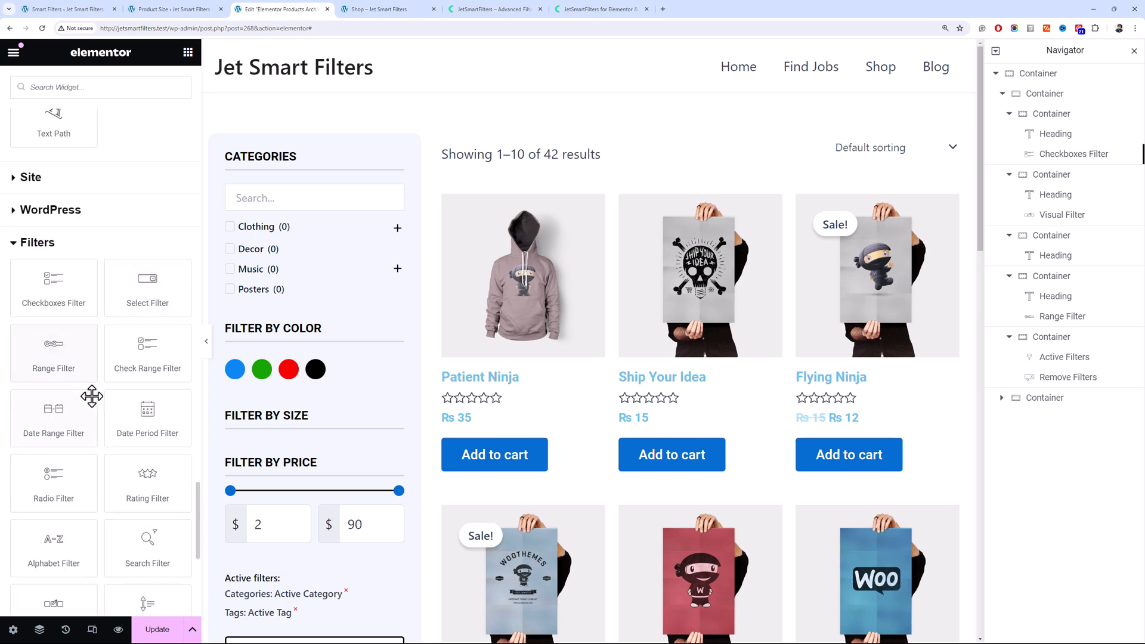
{"action": "left_click_drag", "start_coordinate": [71, 482], "coordinate": [287, 428]}
Set the Radio Filter to apply to Elementor Pro Archive Products and assign it the Product Size filter
{"action": "left_click", "coordinate": [138, 205]}
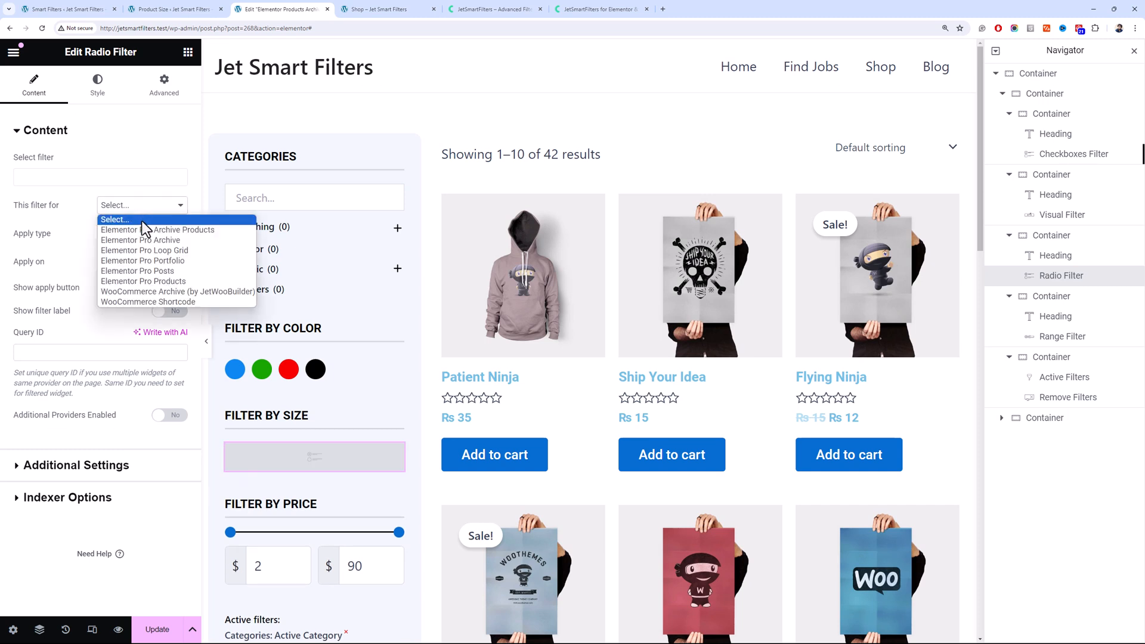
{"action": "left_click", "coordinate": [148, 227]}
{"action": "left_click", "coordinate": [112, 179]}
{"action": "type", "text": "pro"}
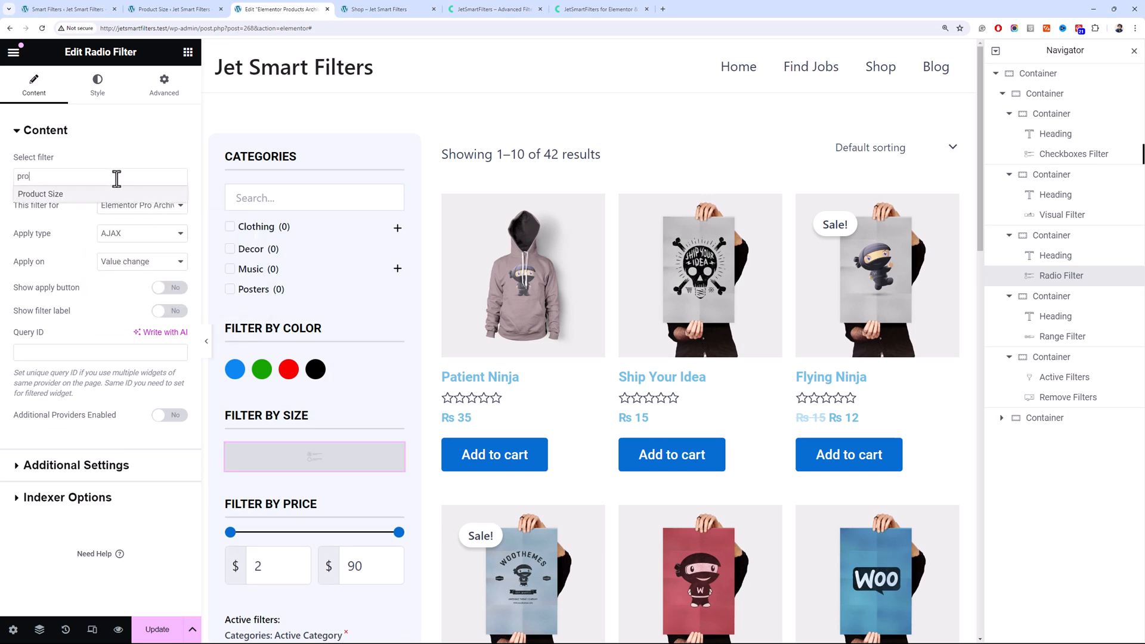
{"action": "left_click", "coordinate": [122, 193]}
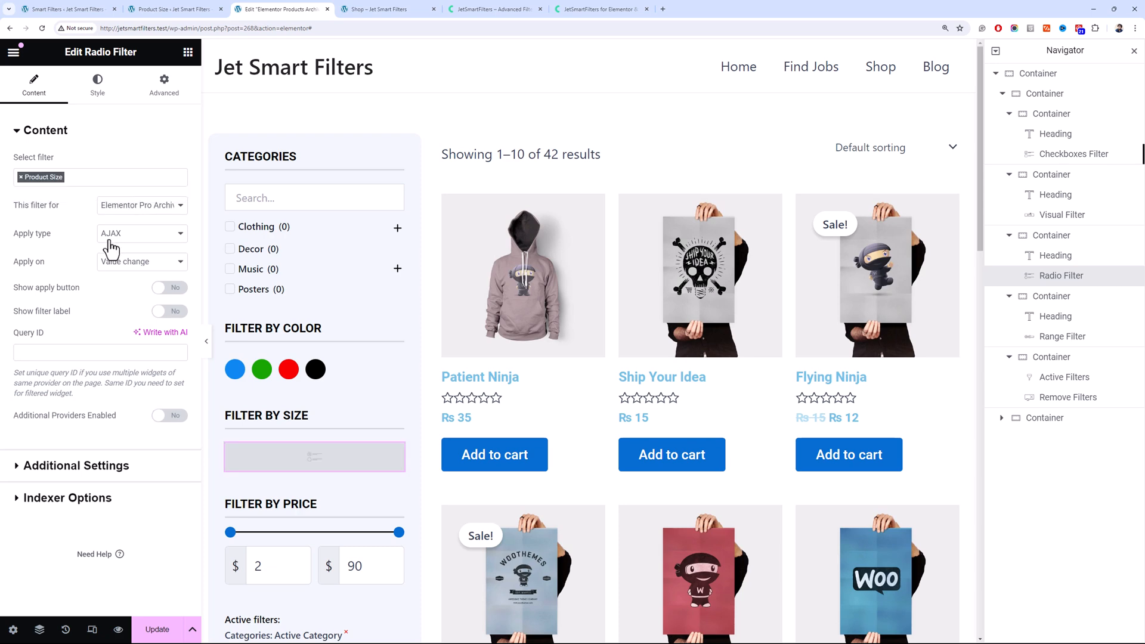
{"action": "scroll", "coordinate": [268, 477], "scroll_direction": "down", "scroll_amount": 2}
{"action": "scroll", "coordinate": [263, 471], "scroll_direction": "up", "scroll_amount": 2}
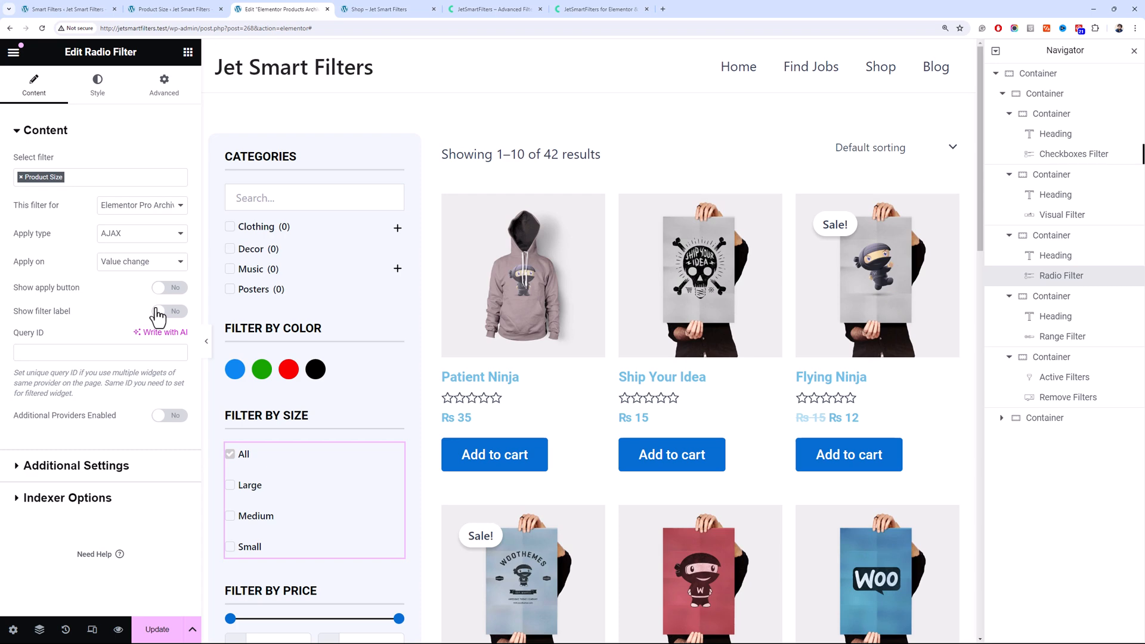
Update the archive template, reload the Shop page to check the size filter, and return to the Elementor editor
{"action": "left_click", "coordinate": [158, 630]}
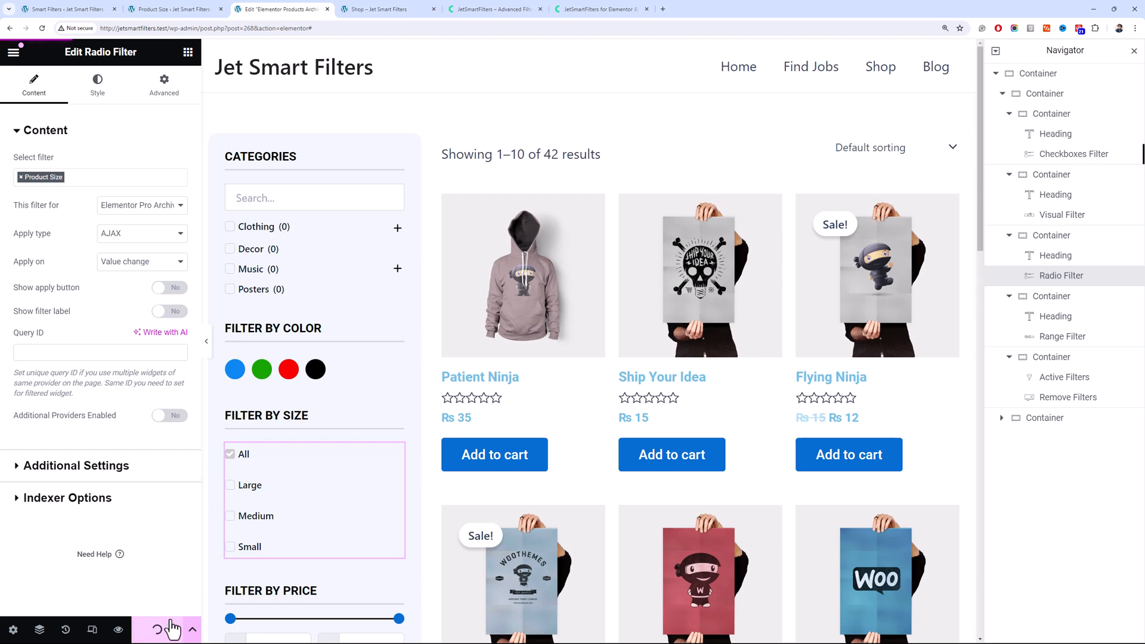
{"action": "left_click", "coordinate": [377, 9]}
{"action": "key", "text": "F5"}
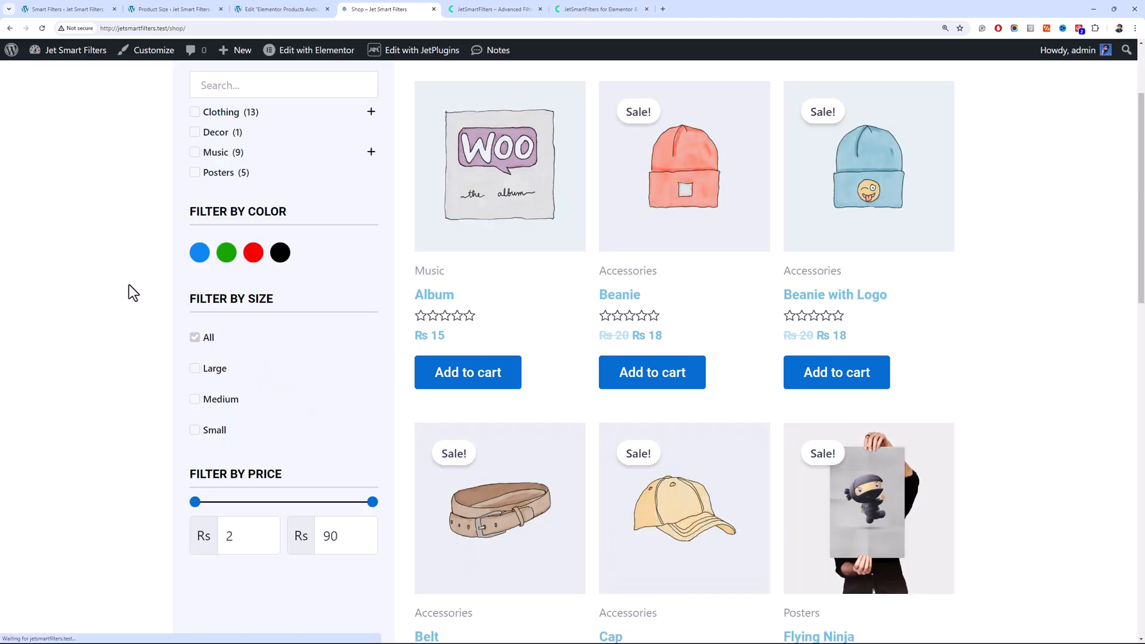
{"action": "left_click", "coordinate": [286, 9]}
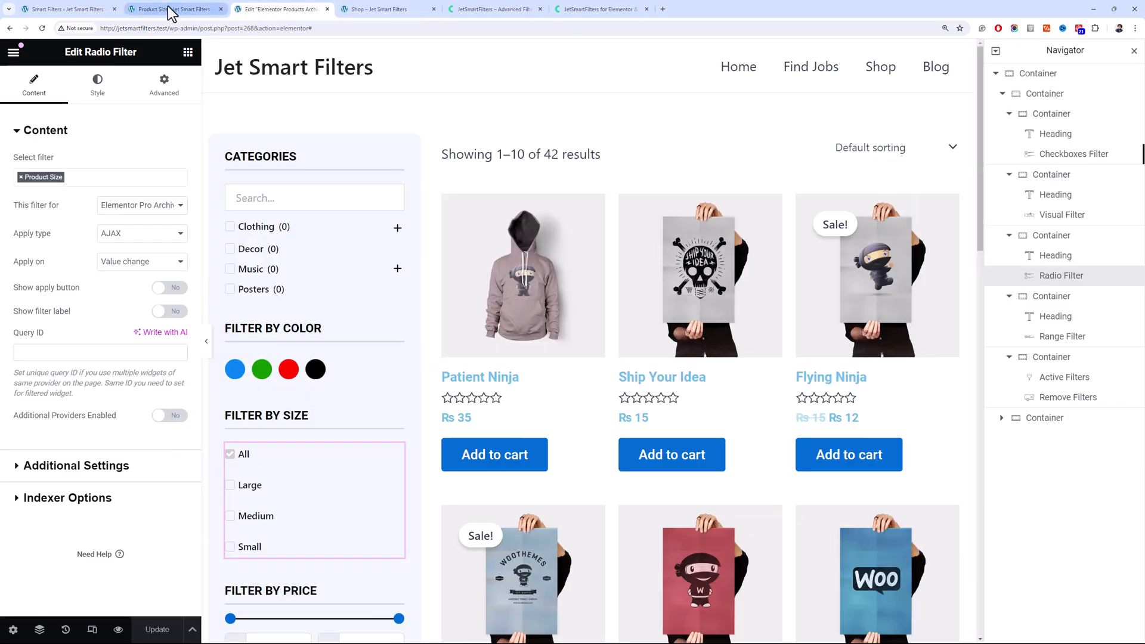
{"action": "left_click", "coordinate": [65, 9]}
{"action": "scroll", "coordinate": [437, 263], "scroll_direction": "up", "scroll_amount": 15}
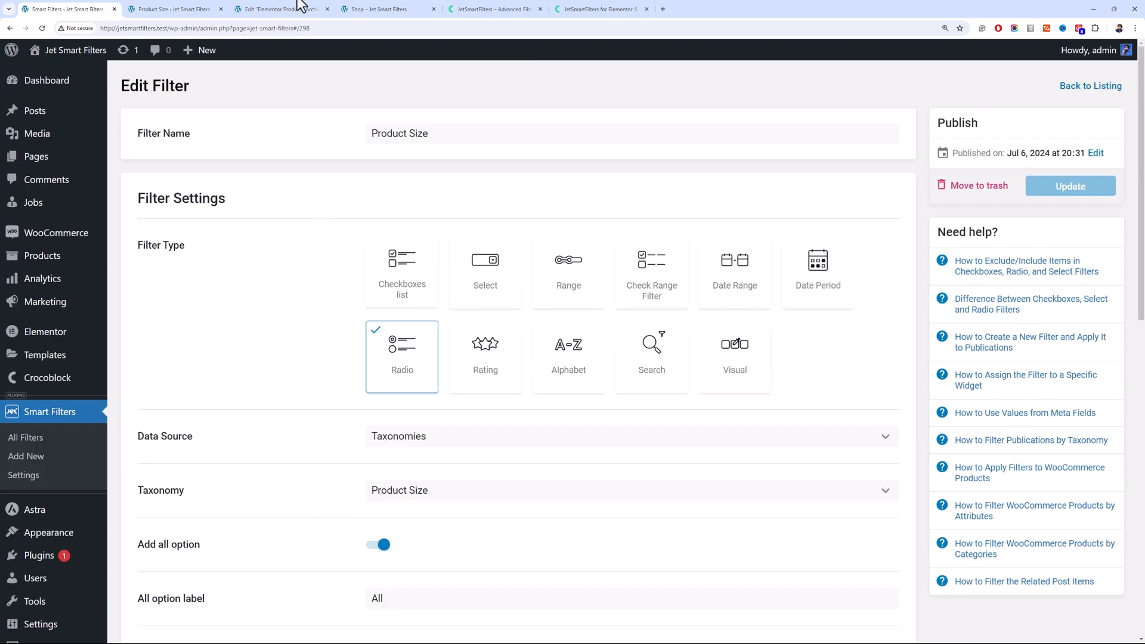
{"action": "left_click", "coordinate": [281, 9]}
{"action": "left_click", "coordinate": [197, 9]}
{"action": "left_click", "coordinate": [236, 9]}
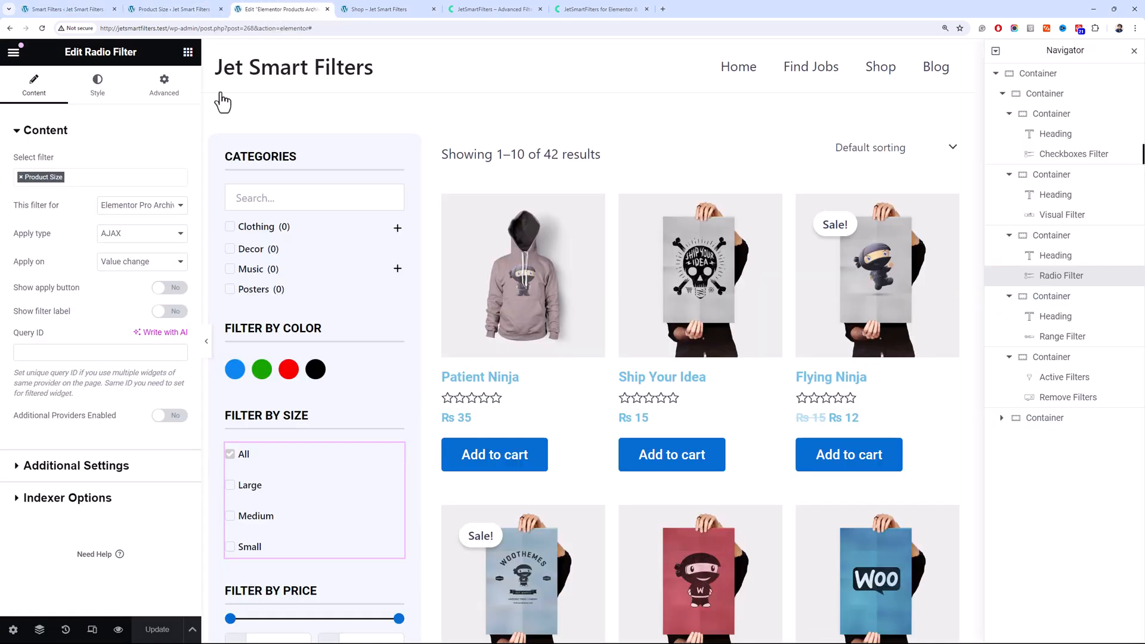
Arrange the size Radio Filter's options in a single line
{"action": "left_click", "coordinate": [97, 86]}
{"action": "left_click", "coordinate": [174, 167]}
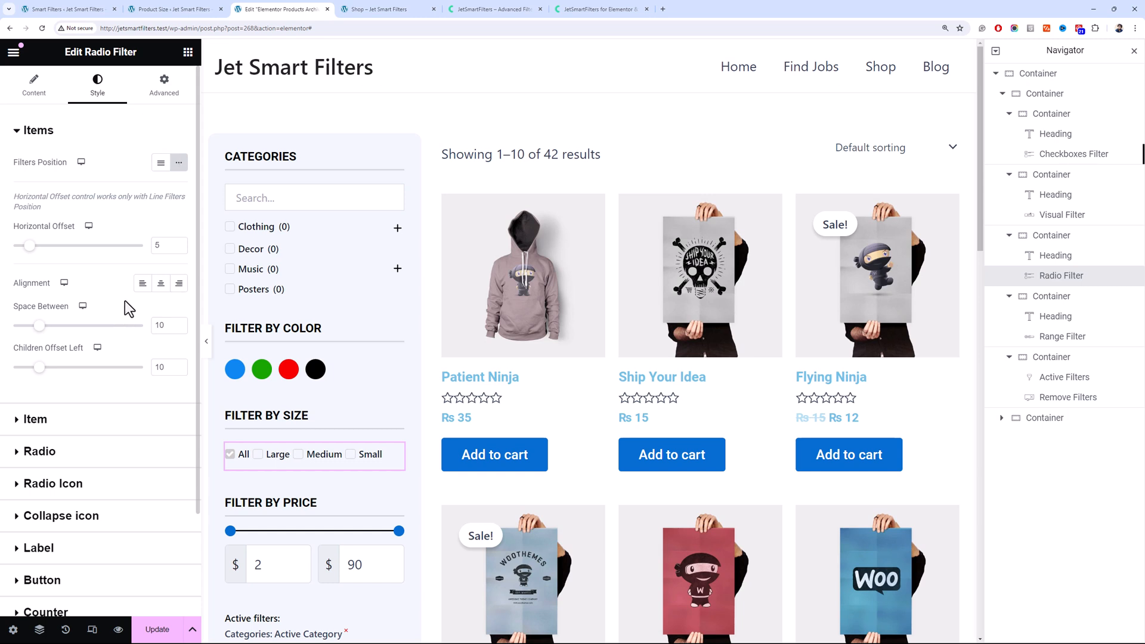
Try different Space Between and Children Offset Left values for the Radio Filter items, restoring both to 10
{"action": "double_click", "coordinate": [179, 322]}
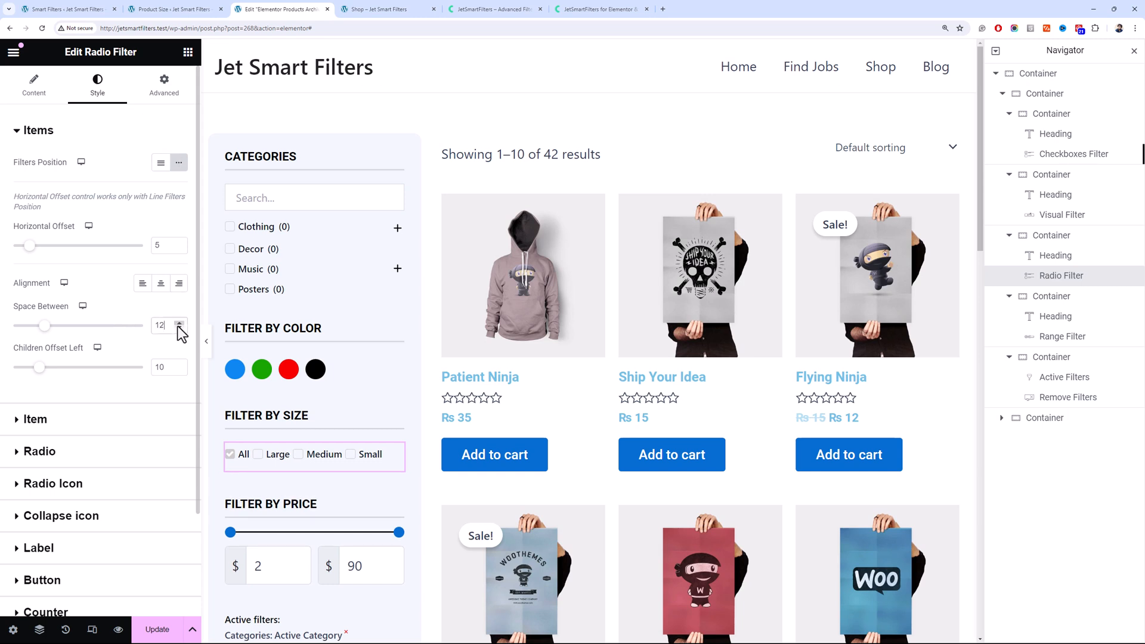
{"action": "double_click", "coordinate": [179, 328]}
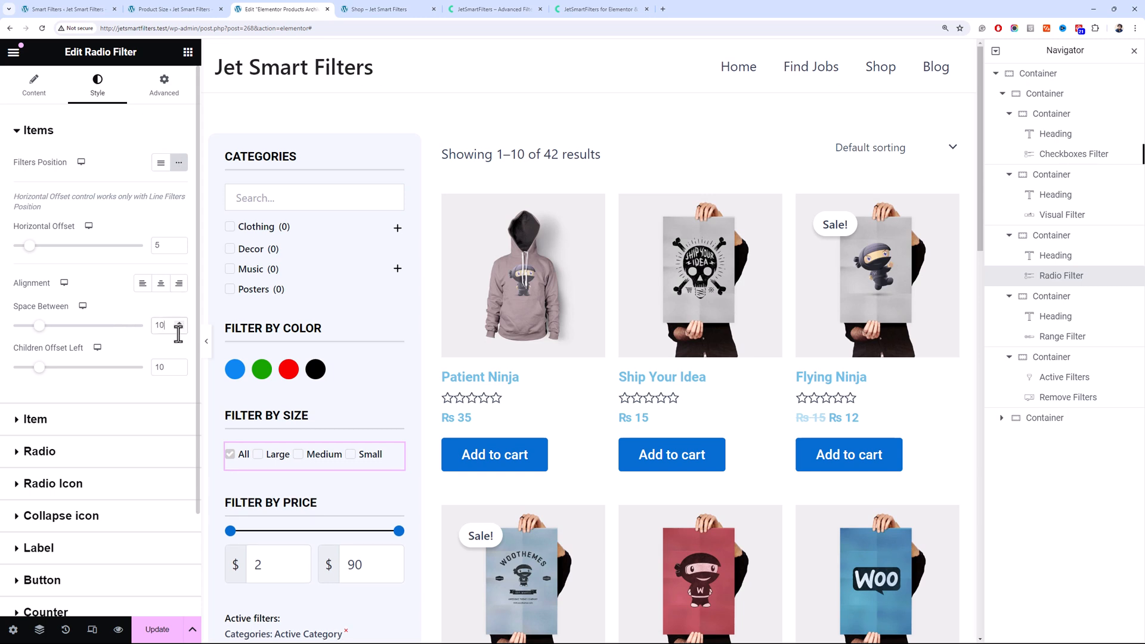
{"action": "left_click", "coordinate": [179, 364]}
{"action": "left_click", "coordinate": [179, 364]}
{"action": "double_click", "coordinate": [160, 367]}
{"action": "double_click", "coordinate": [179, 370]}
{"action": "left_click", "coordinate": [179, 369]}
Set the Radio Filter items' horizontal offset to 10
{"action": "double_click", "coordinate": [177, 242]}
{"action": "double_click", "coordinate": [177, 245]}
{"action": "left_click", "coordinate": [177, 244]}
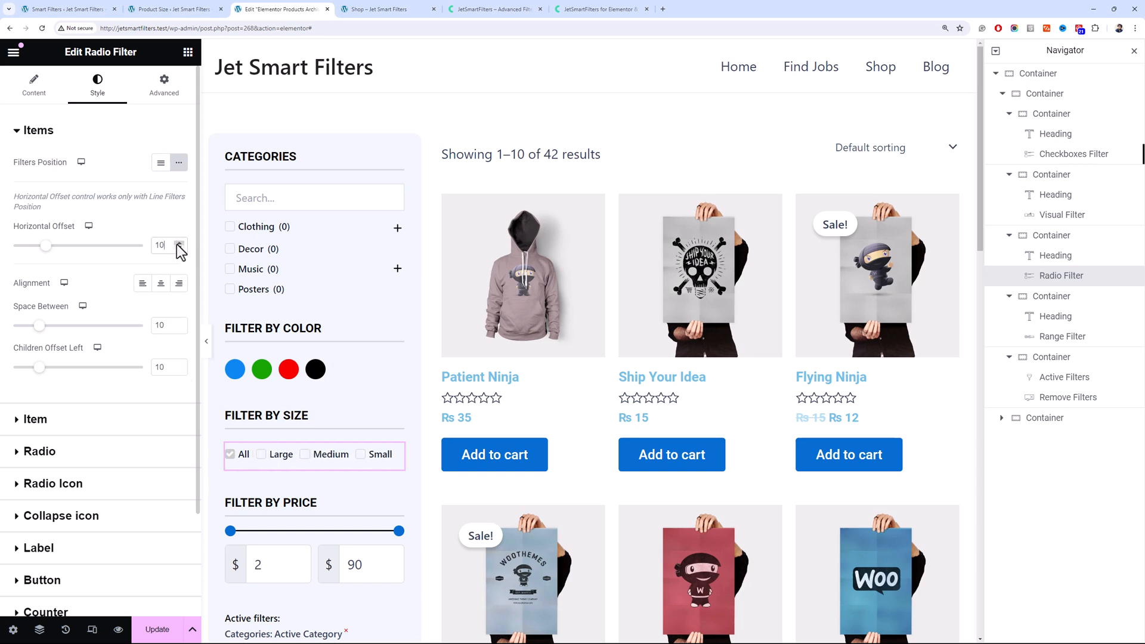
Set the Radio Filter's radio icon color to black
{"action": "left_click", "coordinate": [110, 453]}
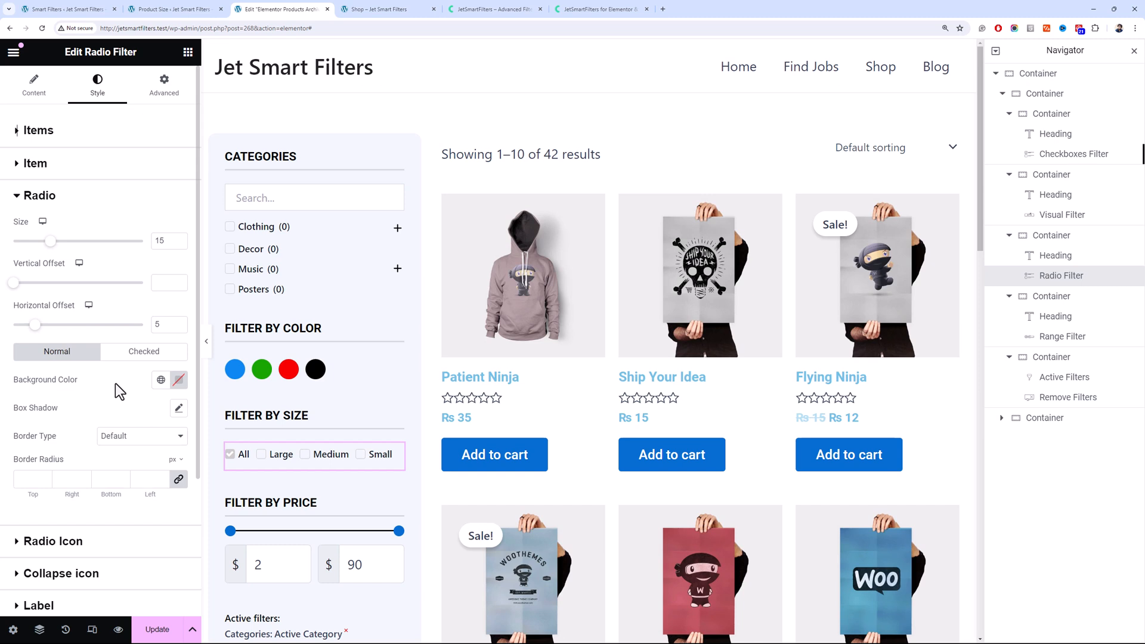
{"action": "scroll", "coordinate": [118, 391], "scroll_direction": "down", "scroll_amount": 2}
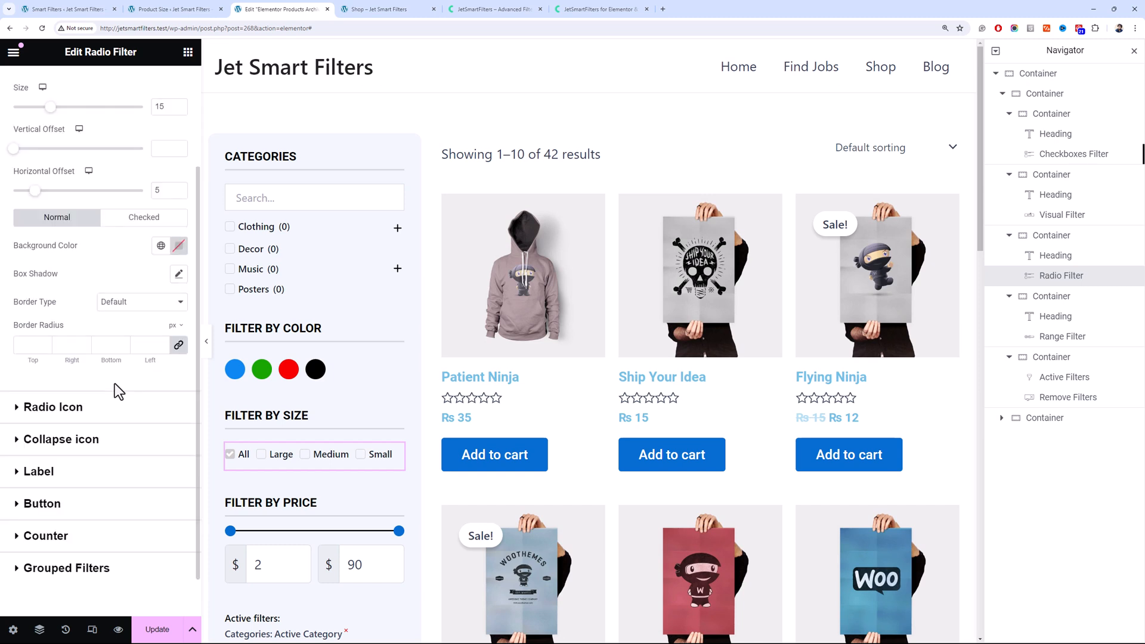
{"action": "left_click", "coordinate": [125, 416]}
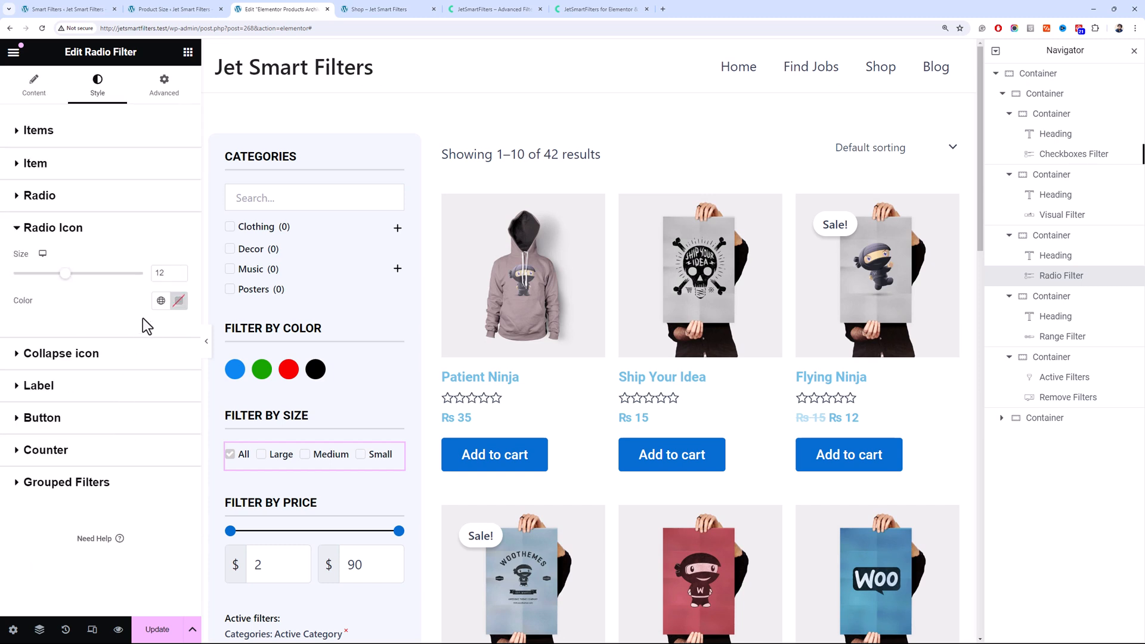
{"action": "left_click", "coordinate": [173, 303]}
{"action": "left_click", "coordinate": [126, 439]}
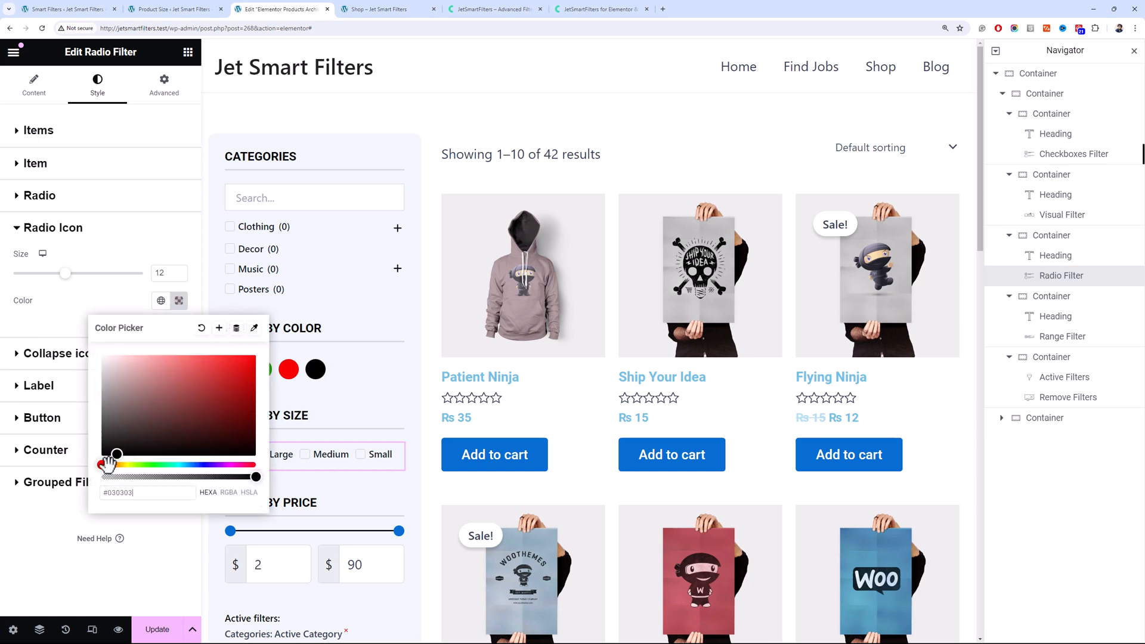
{"action": "left_click", "coordinate": [54, 322]}
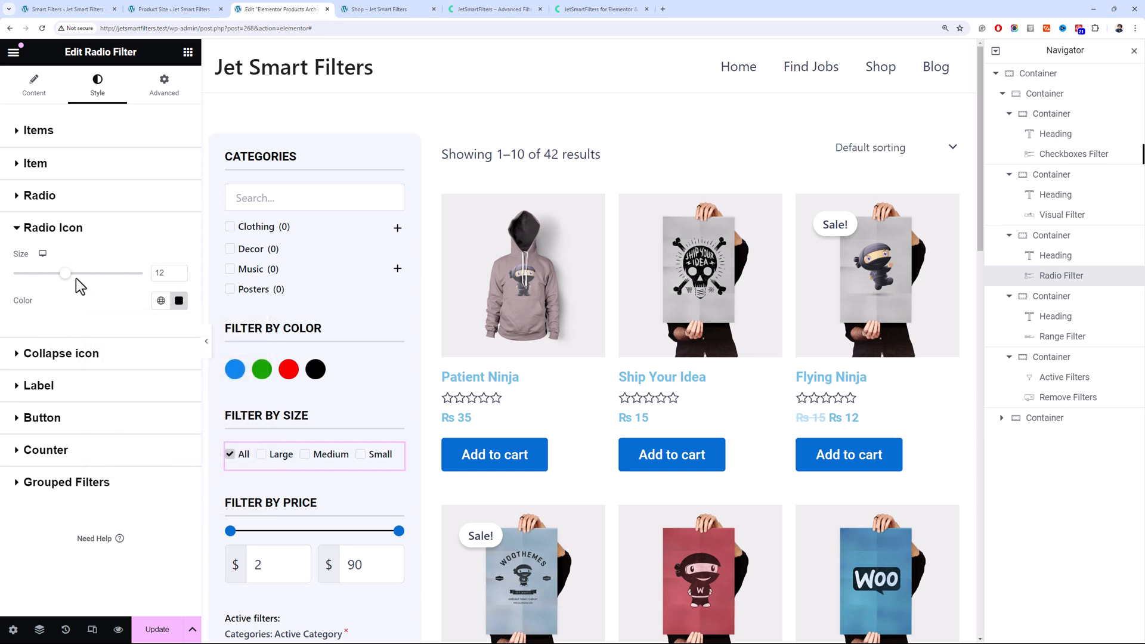
Set the normal-state radio background color to #FFFFFF and check the settings of the checked state
{"action": "left_click", "coordinate": [97, 203]}
{"action": "left_click", "coordinate": [179, 380]}
{"action": "left_click", "coordinate": [128, 490]}
{"action": "left_click_drag", "start_coordinate": [123, 507], "coordinate": [92, 569]}
{"action": "left_click_drag", "start_coordinate": [123, 474], "coordinate": [86, 421]}
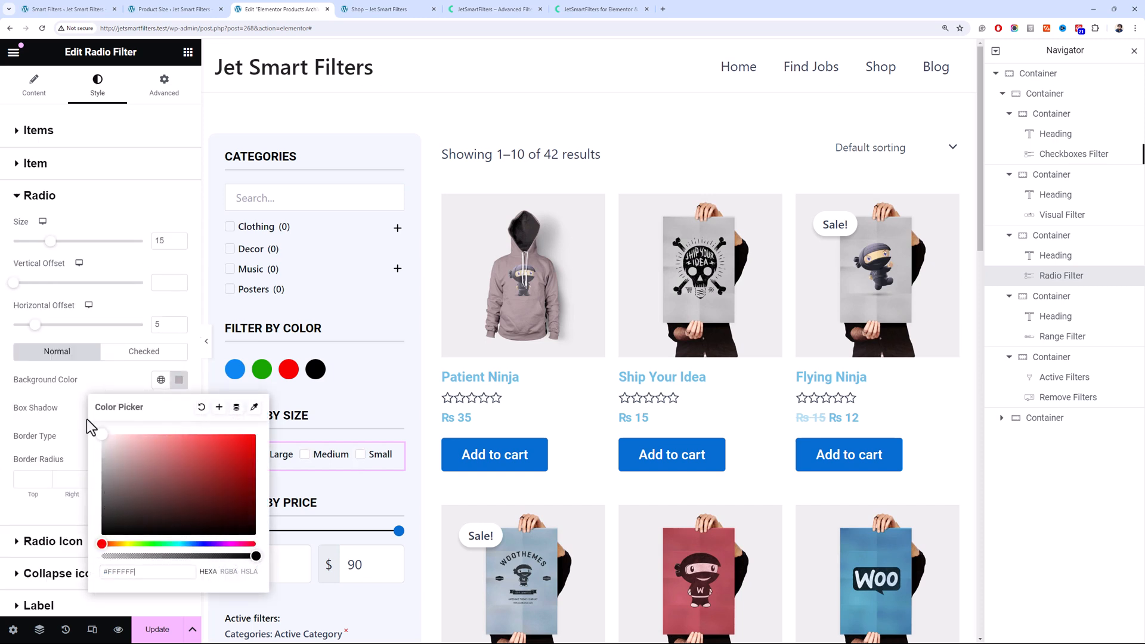
{"action": "left_click", "coordinate": [63, 394]}
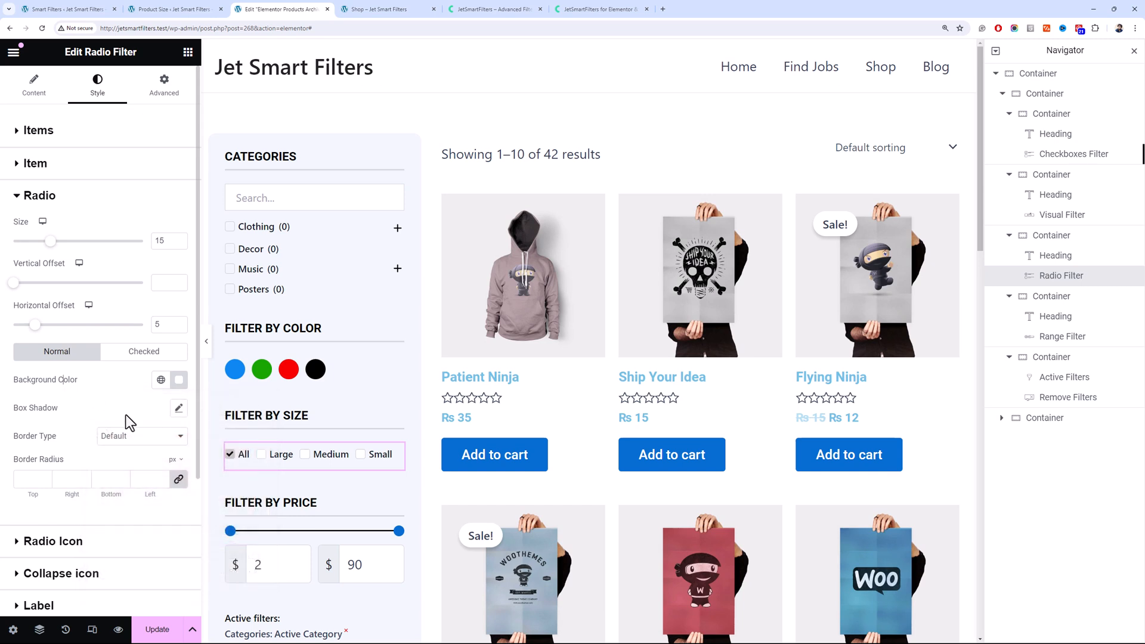
{"action": "left_click", "coordinate": [148, 353]}
{"action": "left_click", "coordinate": [76, 353]}
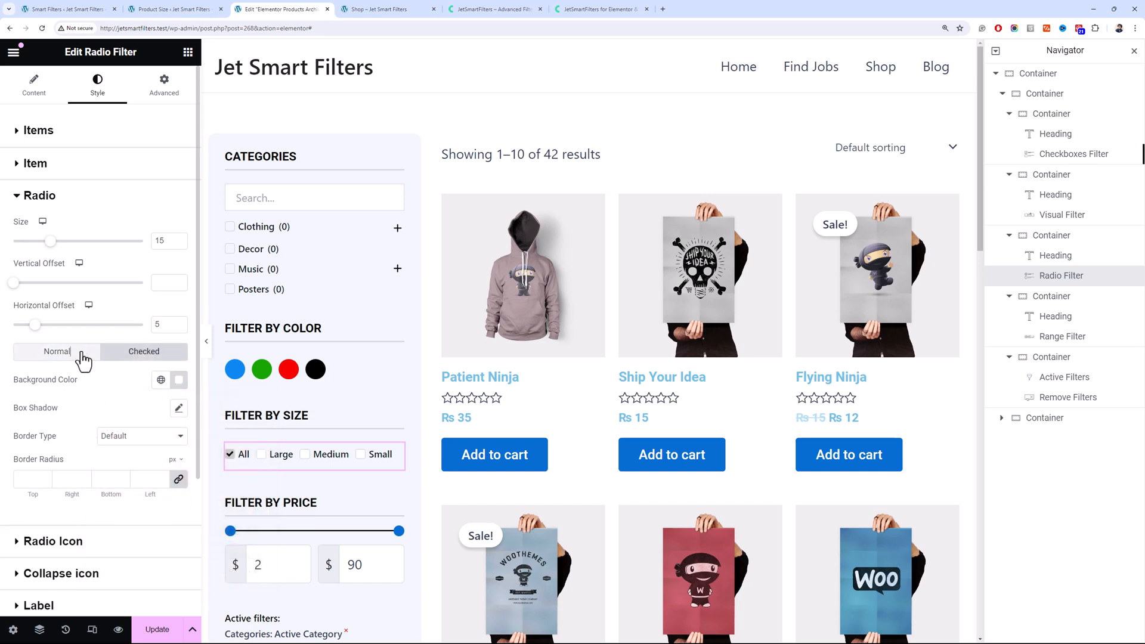
Update the archive template and review the filters sidebar
{"action": "scroll", "coordinate": [124, 466], "scroll_direction": "down", "scroll_amount": 2}
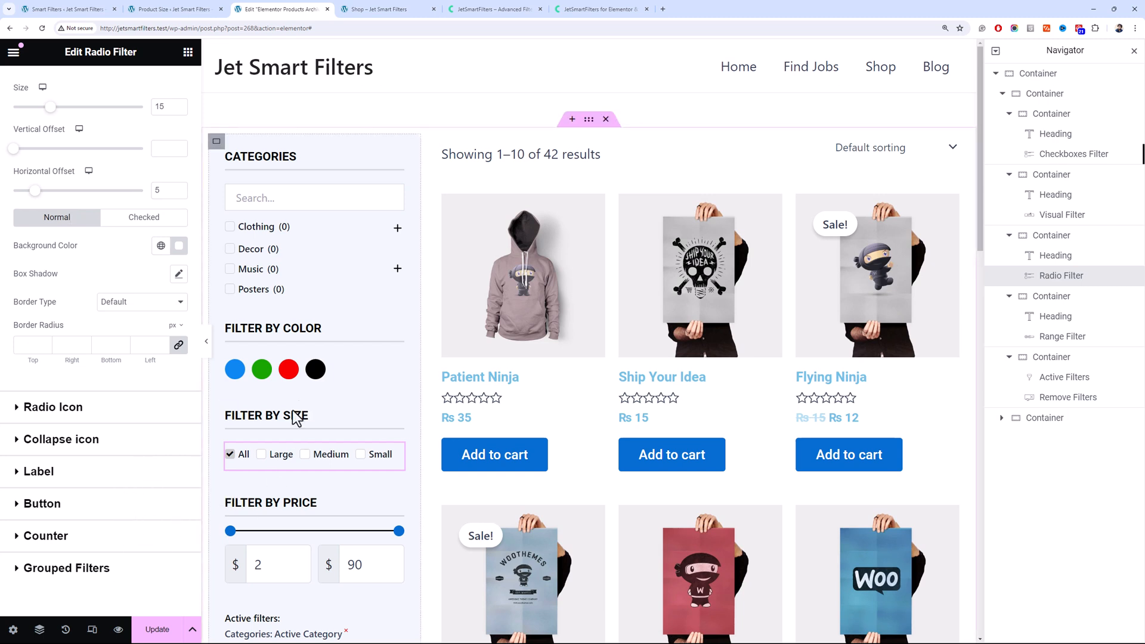
{"action": "left_click", "coordinate": [156, 627]}
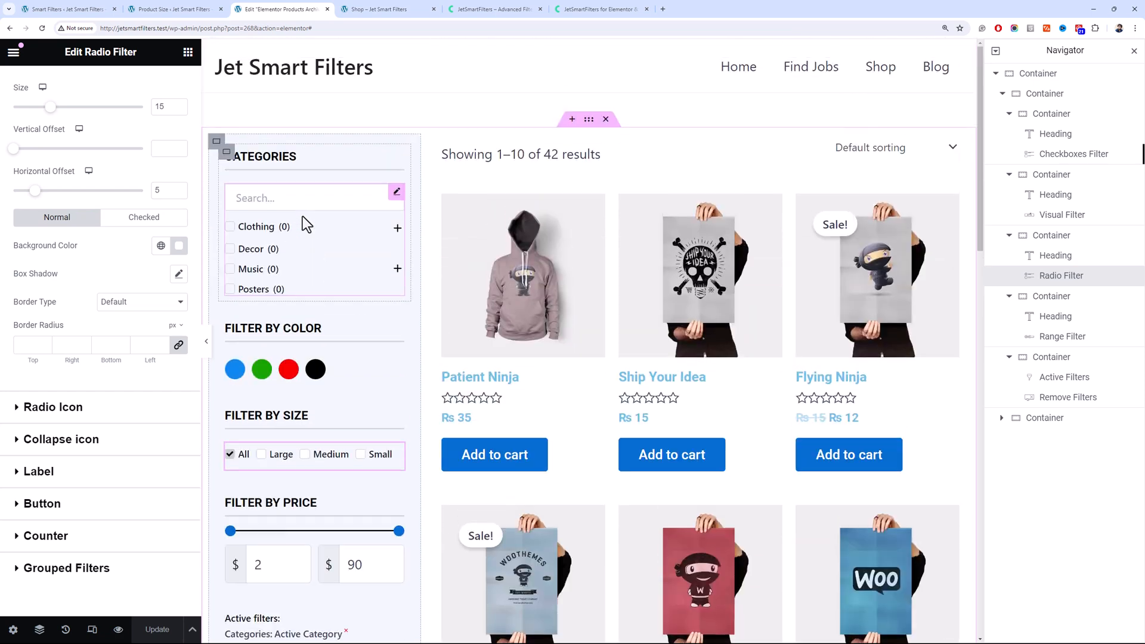
{"action": "scroll", "coordinate": [302, 216], "scroll_direction": "down", "scroll_amount": 2}
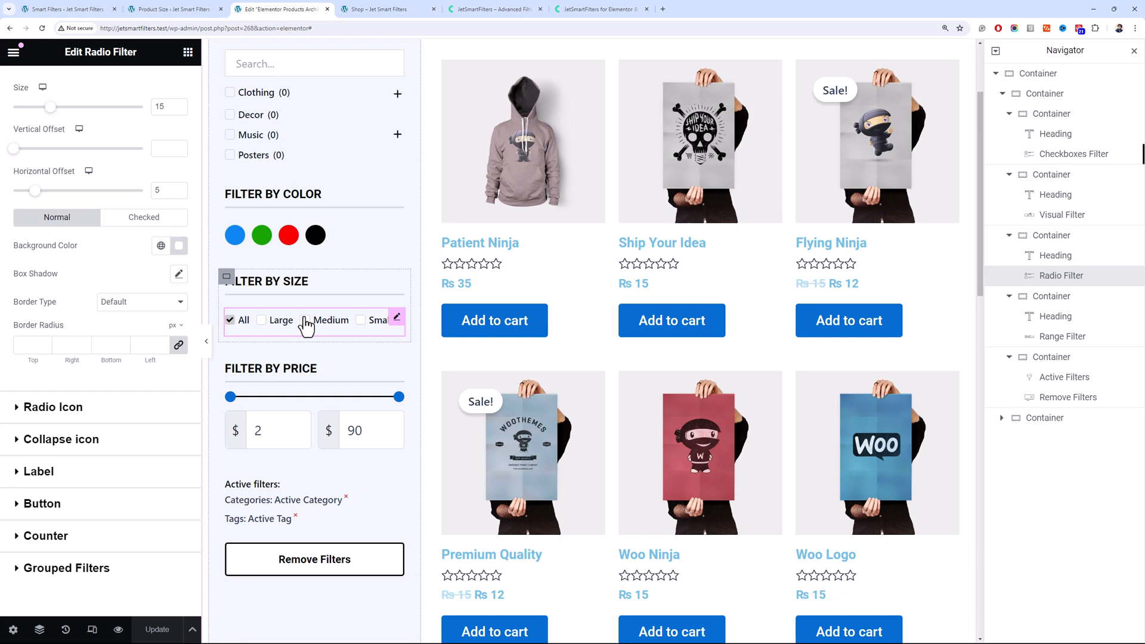
Create a new smart filter in the WordPress dashboard named "Product Rating" with the Rating filter type
{"action": "left_click", "coordinate": [214, 9]}
{"action": "key", "text": "ctrl+shift+Tab"}
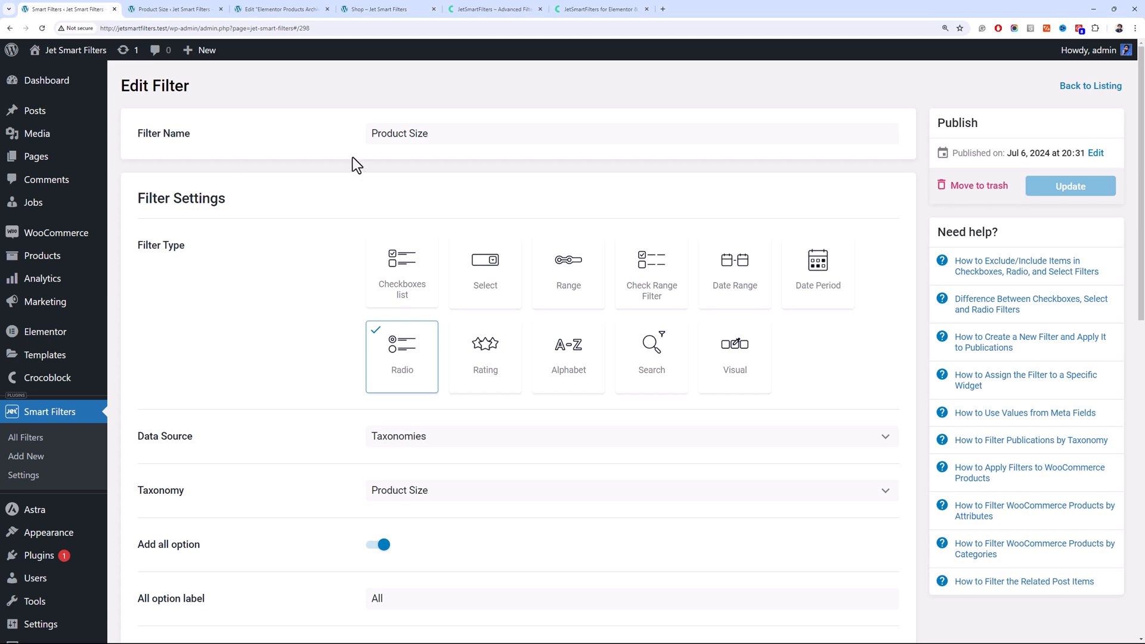
{"action": "left_click", "coordinate": [82, 441]}
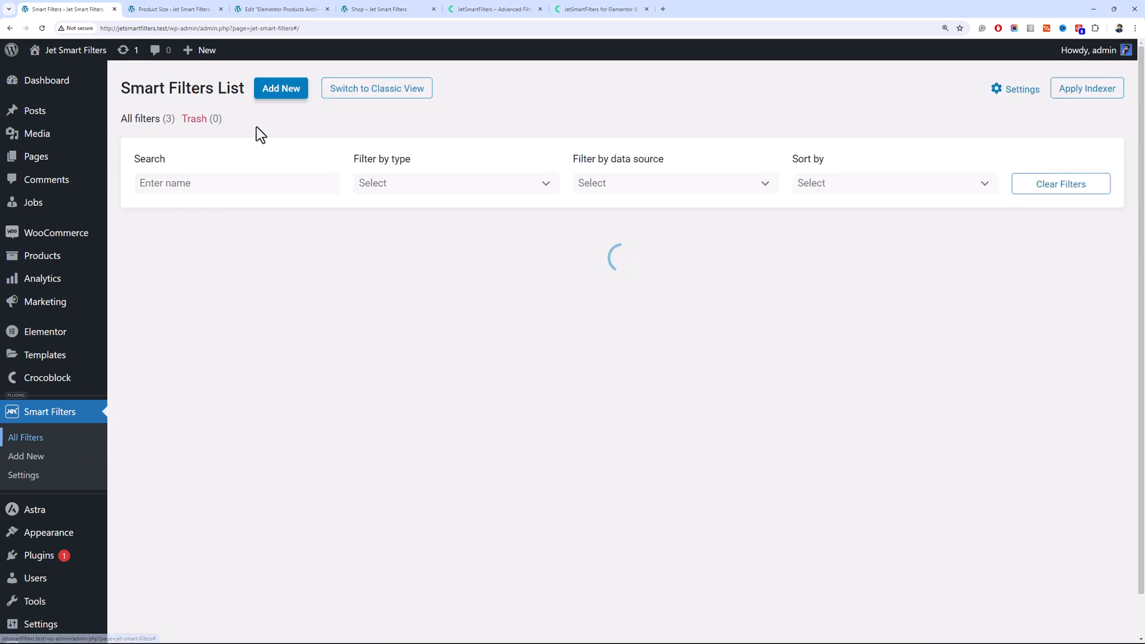
{"action": "left_click", "coordinate": [276, 96]}
{"action": "left_click", "coordinate": [492, 132]}
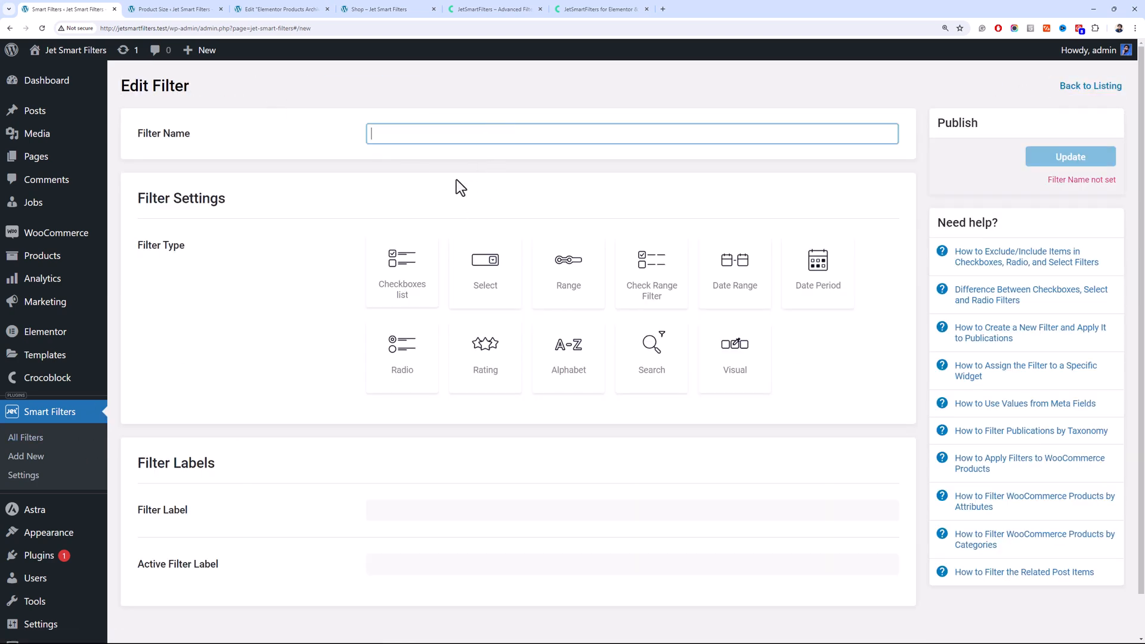
{"action": "type", "text": "Produc"}
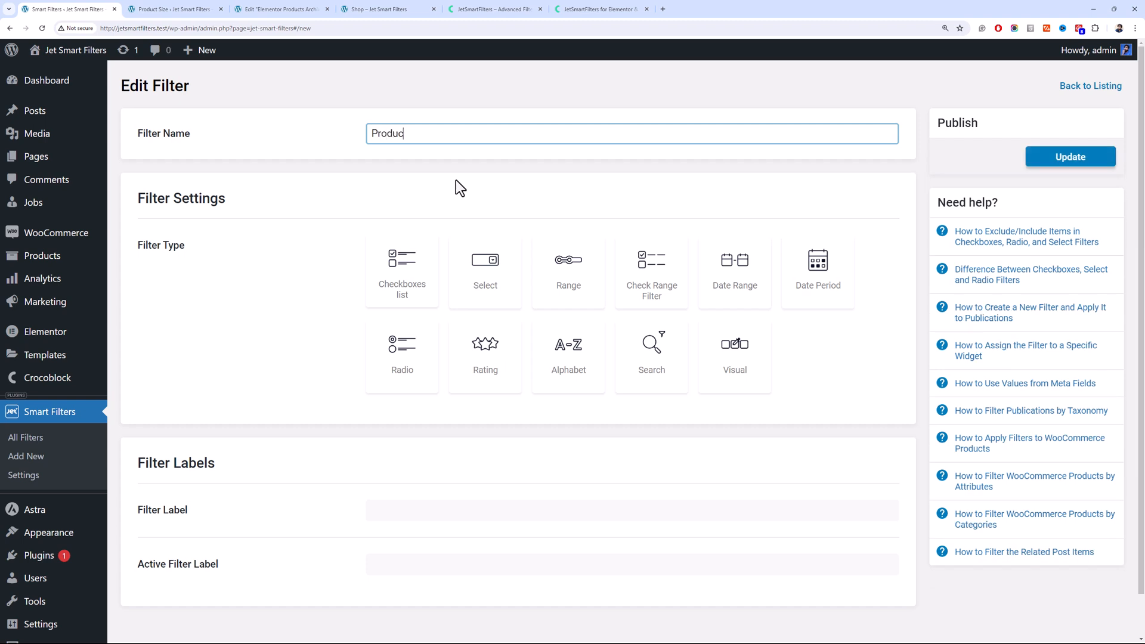
{"action": "type", "text": "t Rating"}
{"action": "left_click", "coordinate": [471, 376]}
Set the rating filter's inequality operator to Greater than or equals (>=) and its query variable to _wc_average_rating
{"action": "scroll", "coordinate": [358, 304], "scroll_direction": "down", "scroll_amount": 2}
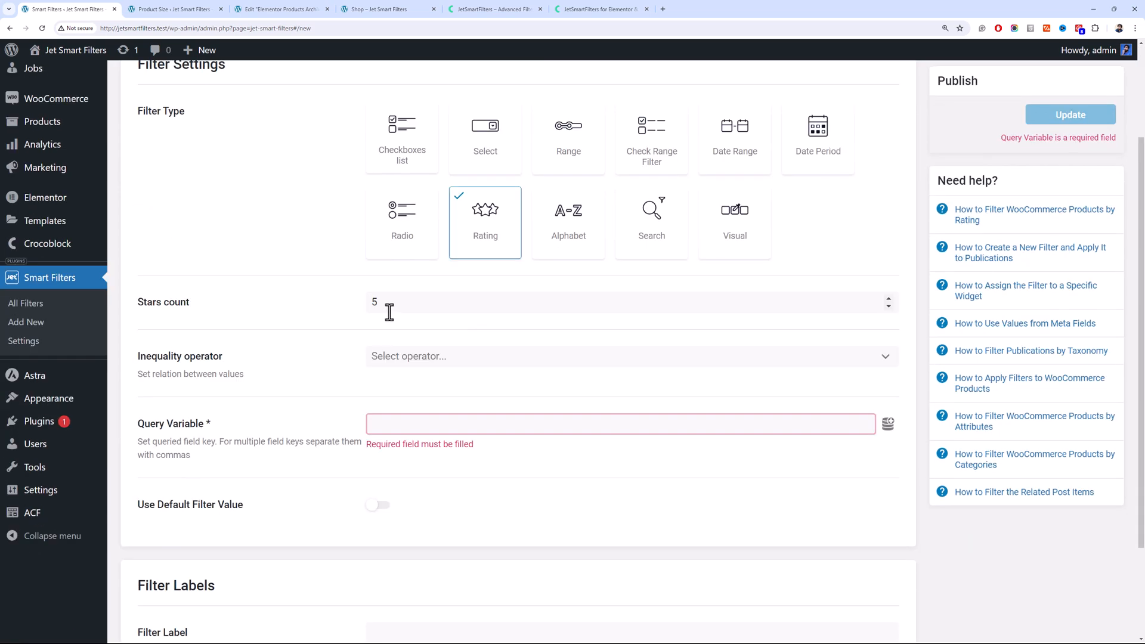
{"action": "left_click", "coordinate": [450, 352]}
{"action": "left_click", "coordinate": [466, 377]}
{"action": "left_click", "coordinate": [888, 424]}
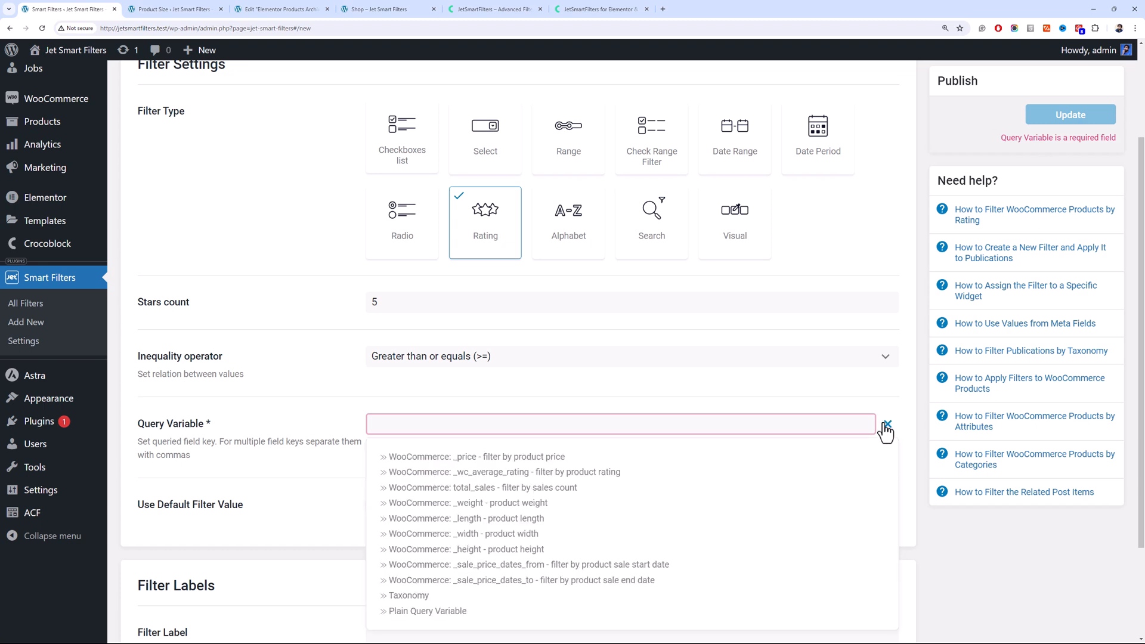
{"action": "left_click", "coordinate": [488, 472]}
{"action": "left_click", "coordinate": [332, 424]}
{"action": "scroll", "coordinate": [334, 427], "scroll_direction": "down", "scroll_amount": 2}
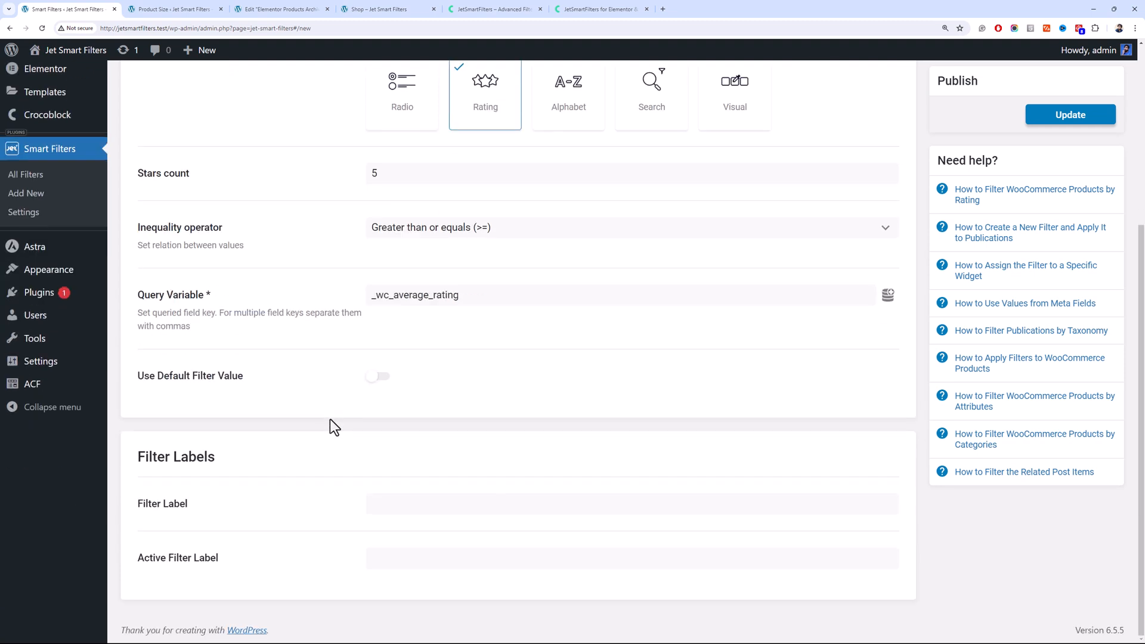
Enter "Reviews" as both the filter label and the active filter label, and save the rating filter
{"action": "left_click", "coordinate": [486, 504]}
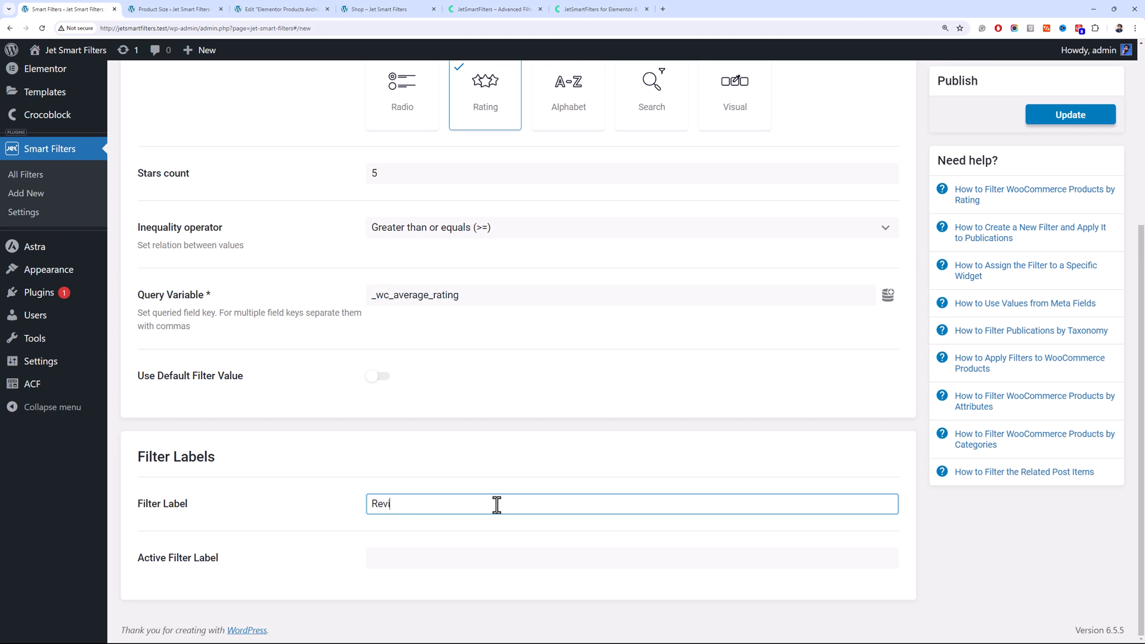
{"action": "key", "text": "ctrl+a"}
{"action": "key", "text": "ctrl+c"}
{"action": "key", "text": "Tab"}
{"action": "key", "text": "ctrl+v"}
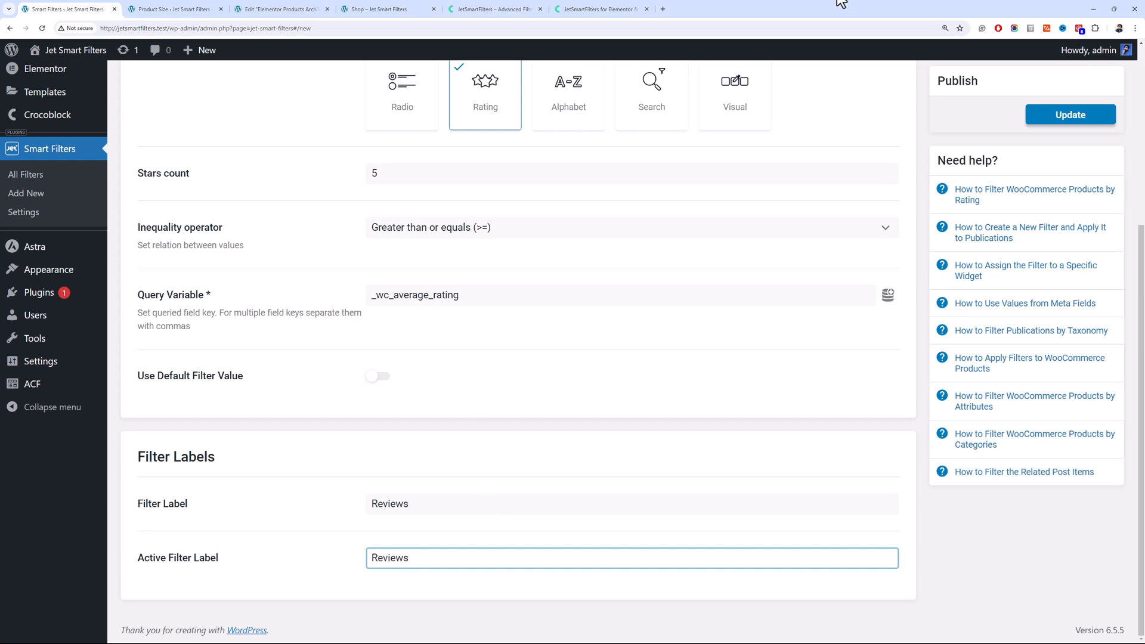
{"action": "left_click", "coordinate": [1032, 124]}
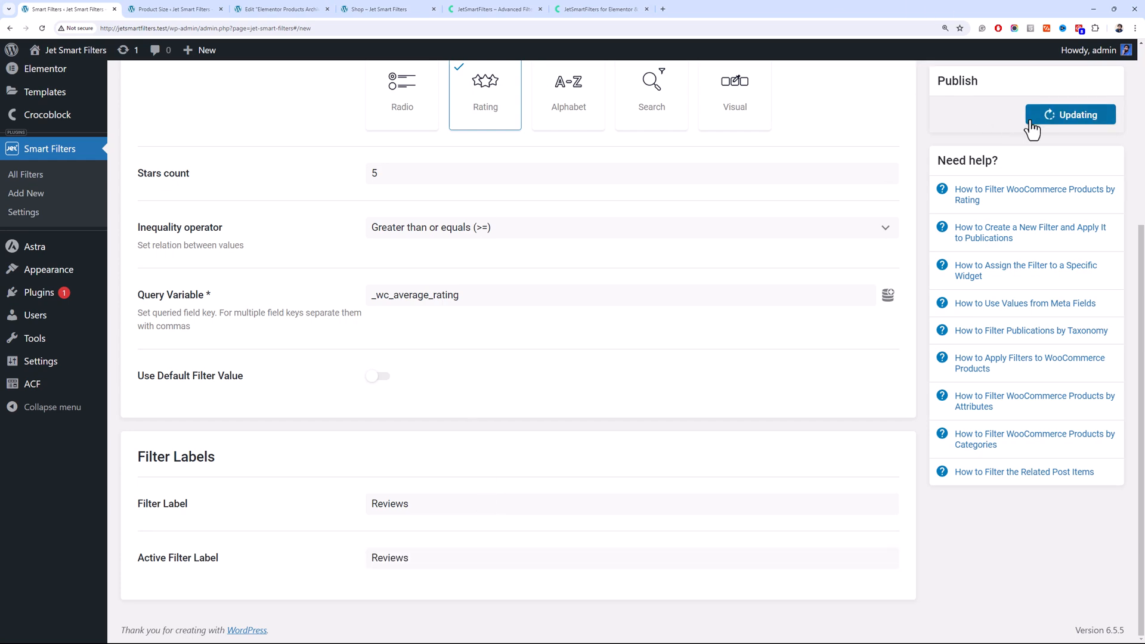
In the Elementor products archive, duplicate the Filter by Price container and retitle the copy's heading "Filter by rATING"
{"action": "left_click", "coordinate": [306, 9]}
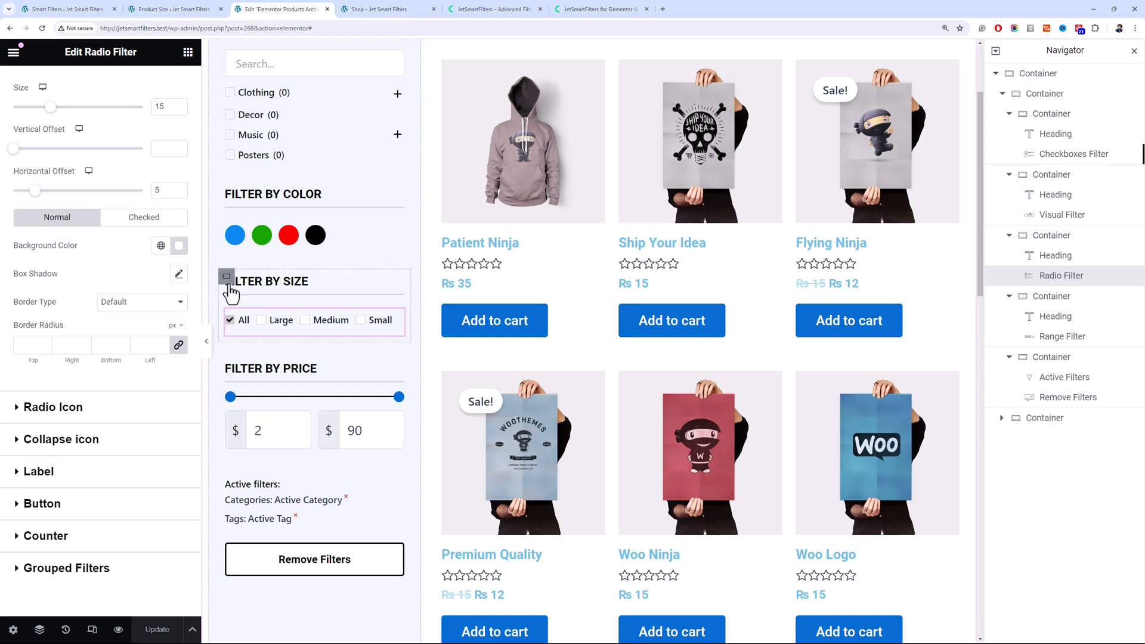
{"action": "right_click", "coordinate": [227, 363]}
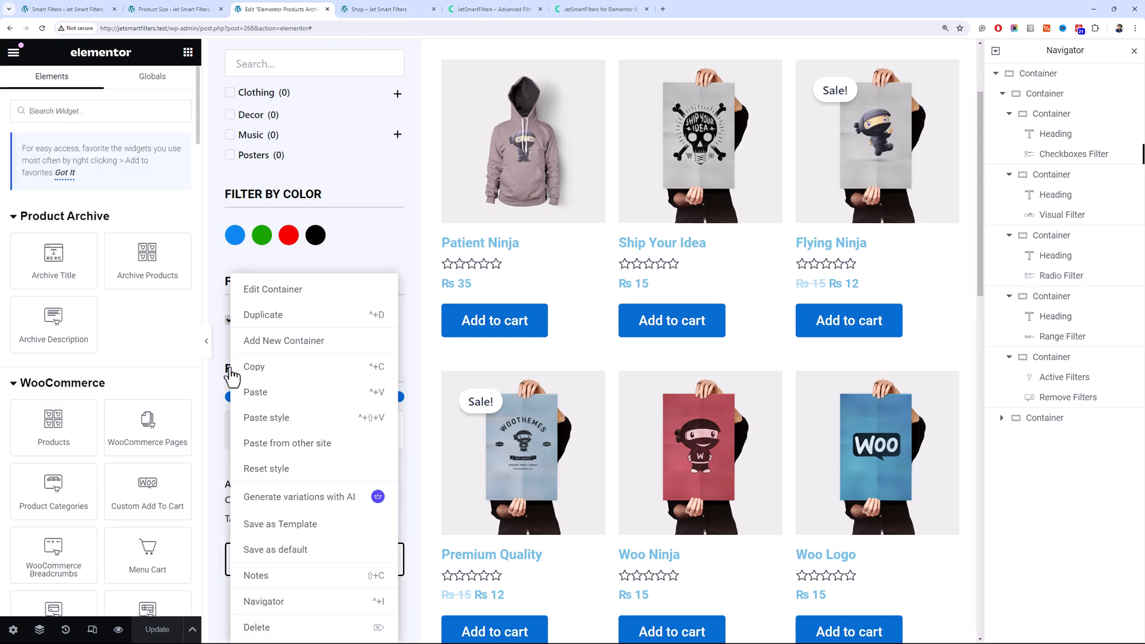
{"action": "left_click", "coordinate": [260, 327]}
{"action": "left_click", "coordinate": [328, 481]}
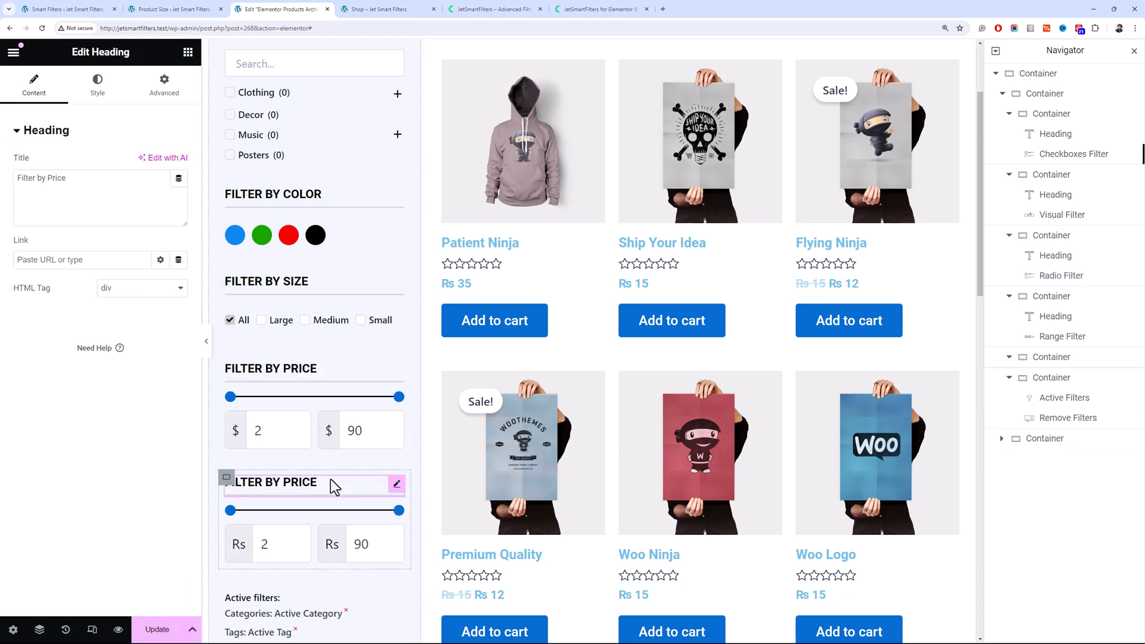
{"action": "left_click", "coordinate": [147, 225]}
{"action": "key", "text": "ctrl+shift+Left"}
{"action": "type", "text": "rATING"}
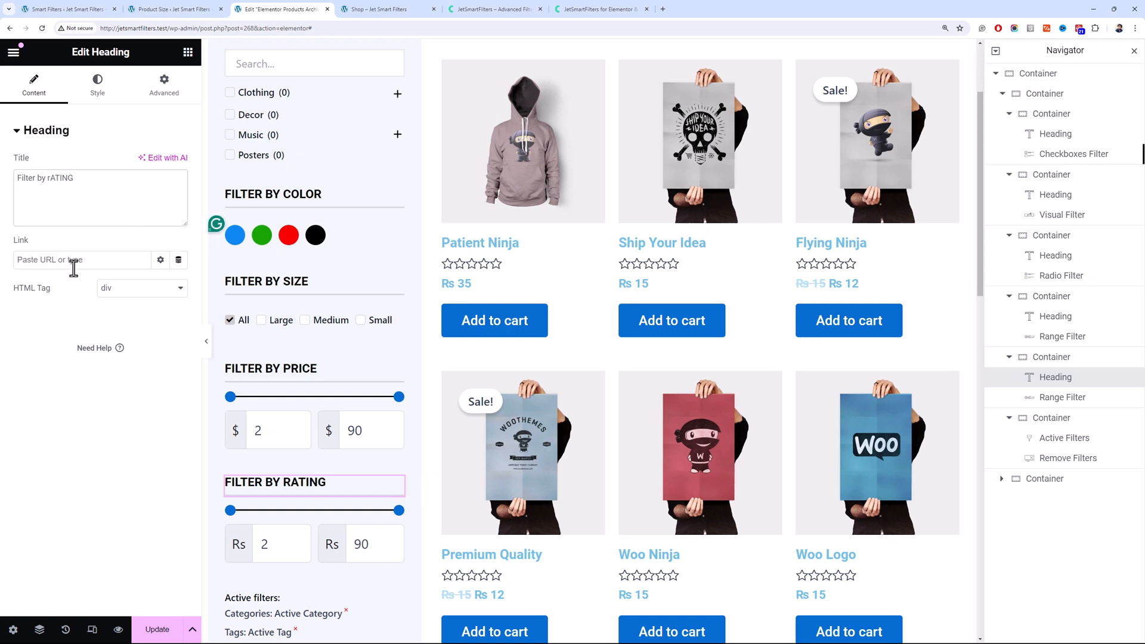
Delete the duplicated Range Filter under the Filter by Rating heading and place a Rating Filter widget there instead
{"action": "right_click", "coordinate": [263, 544]}
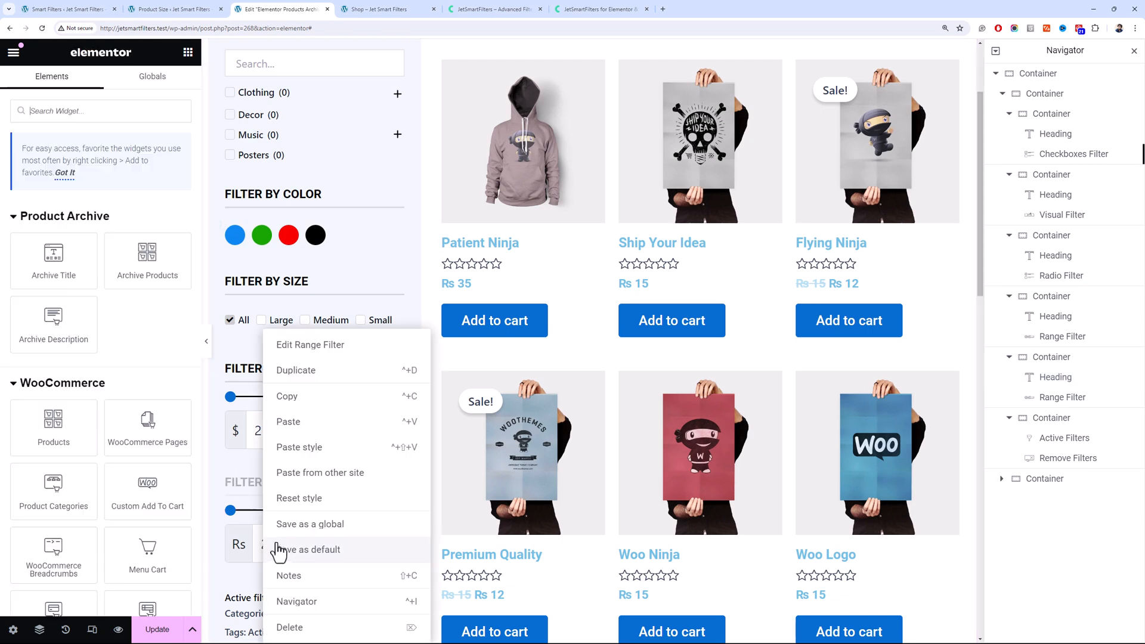
{"action": "left_click", "coordinate": [307, 627]}
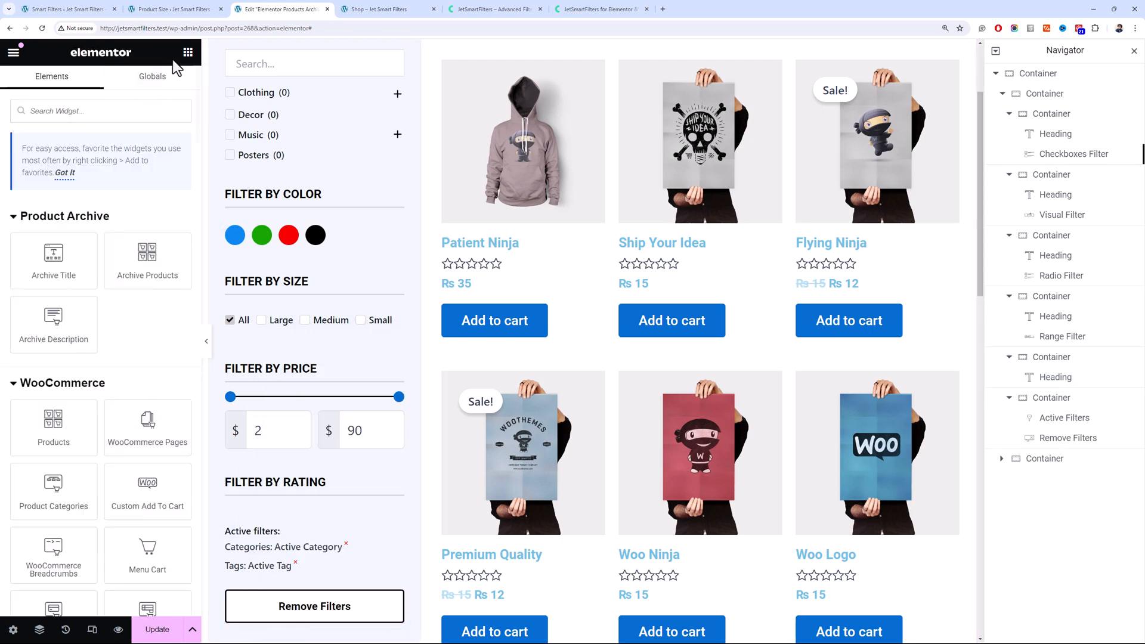
{"action": "scroll", "coordinate": [135, 217], "scroll_direction": "down", "scroll_amount": 15}
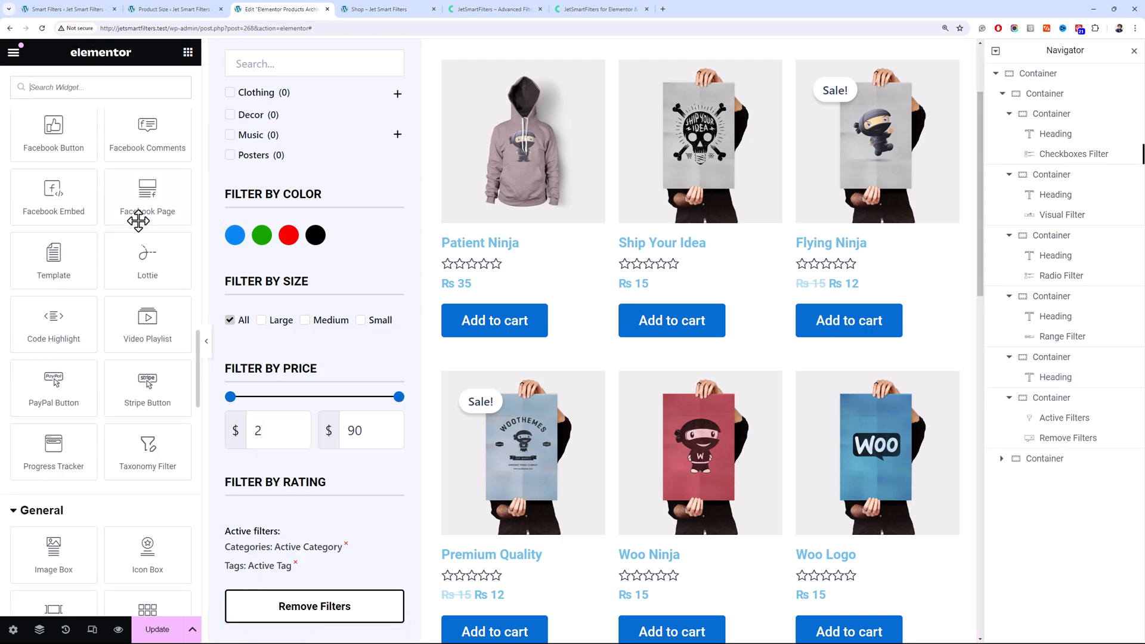
{"action": "scroll", "coordinate": [141, 229], "scroll_direction": "down", "scroll_amount": 20}
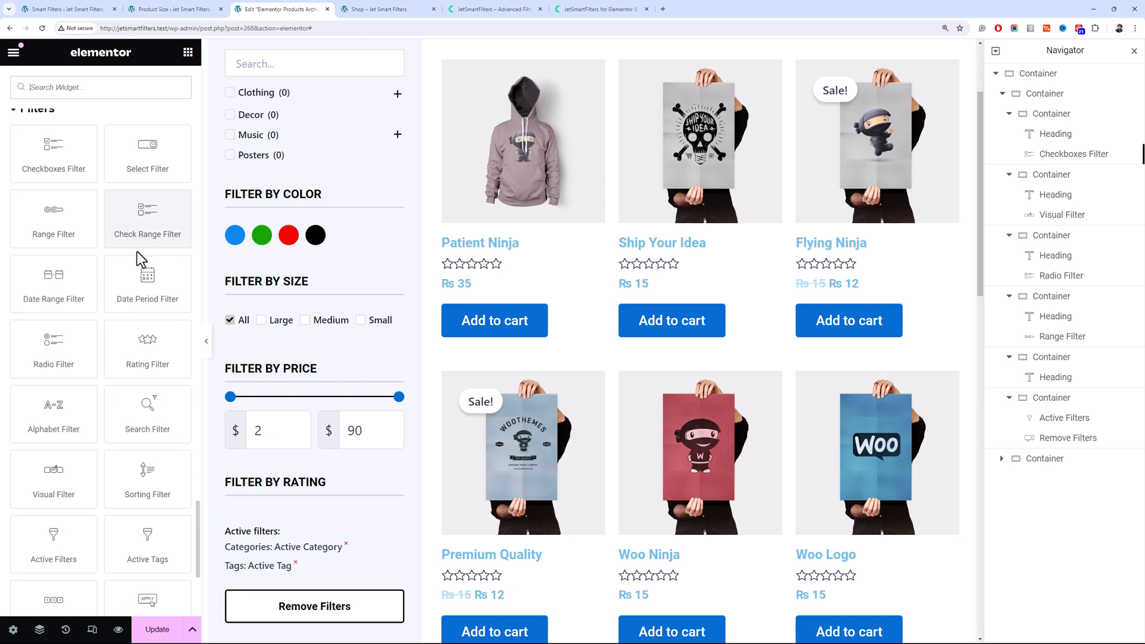
{"action": "left_click_drag", "start_coordinate": [137, 358], "coordinate": [262, 497]}
Set the Rating Filter widget to use the Product Rating filter for the Elementor Pro Archive provider, and update the template
{"action": "left_click", "coordinate": [125, 206]}
{"action": "left_click", "coordinate": [124, 219]}
{"action": "left_click", "coordinate": [107, 179]}
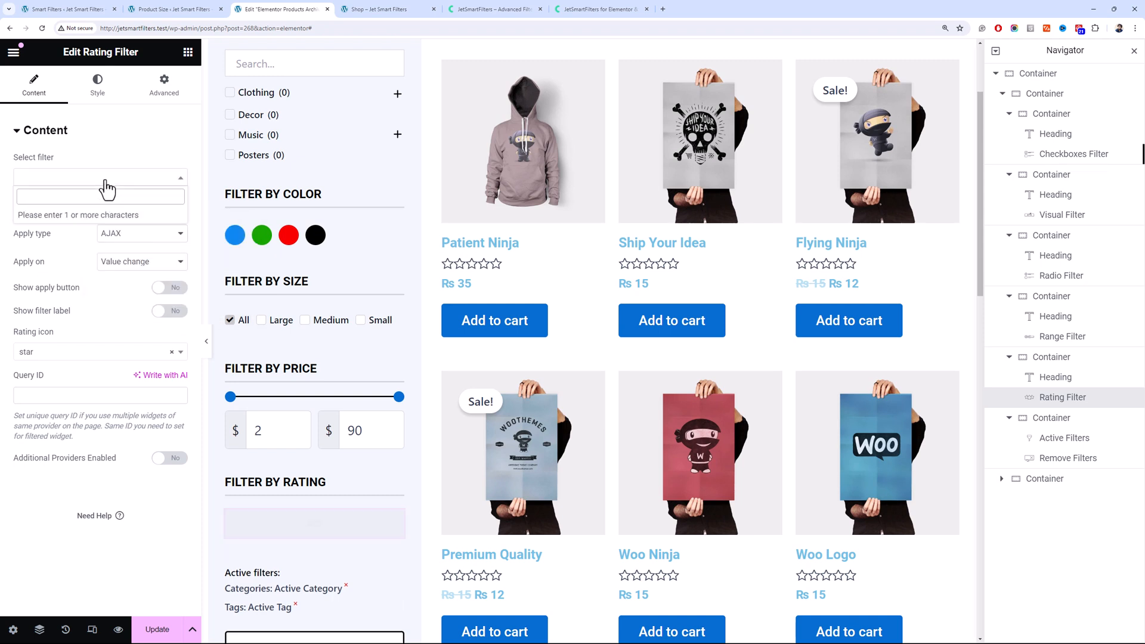
{"action": "type", "text": "RA"}
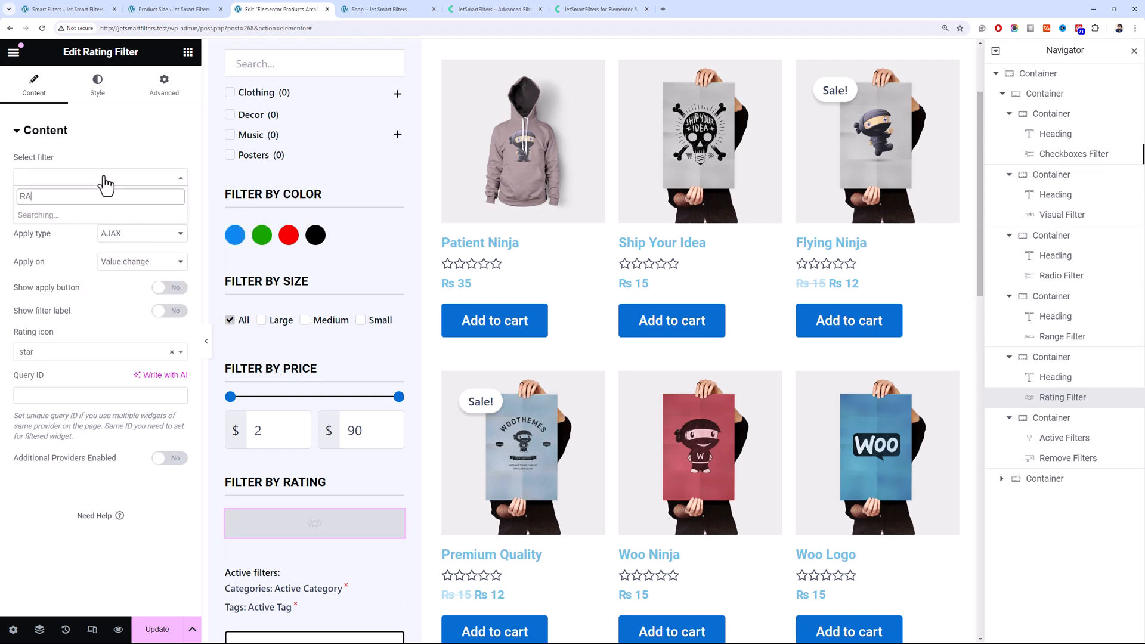
{"action": "type", "text": "T"}
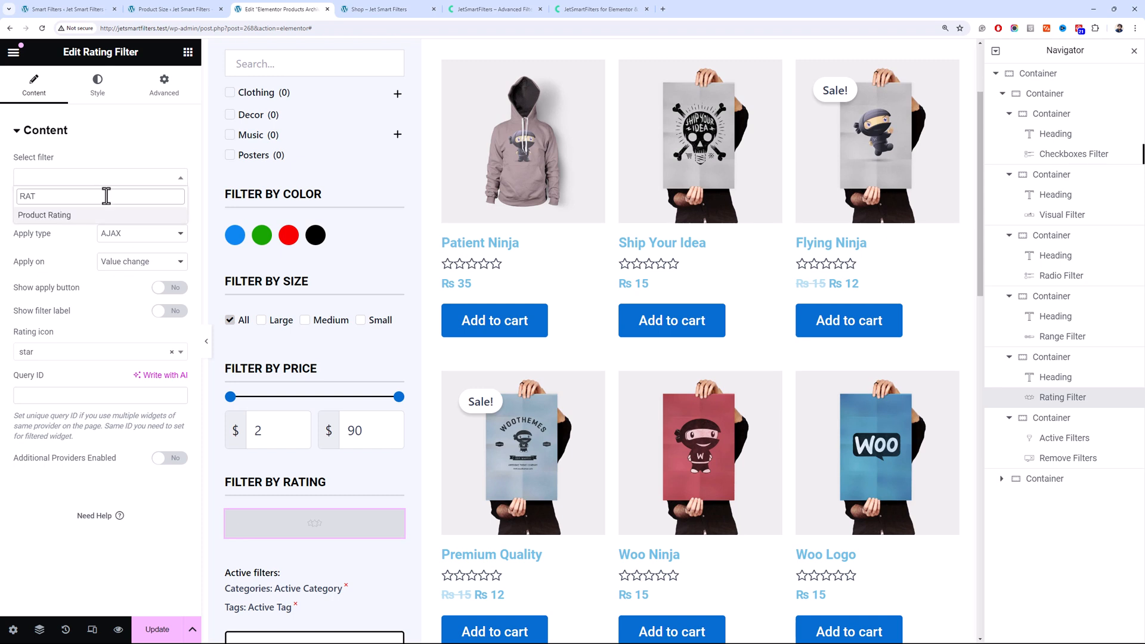
{"action": "left_click", "coordinate": [116, 216]}
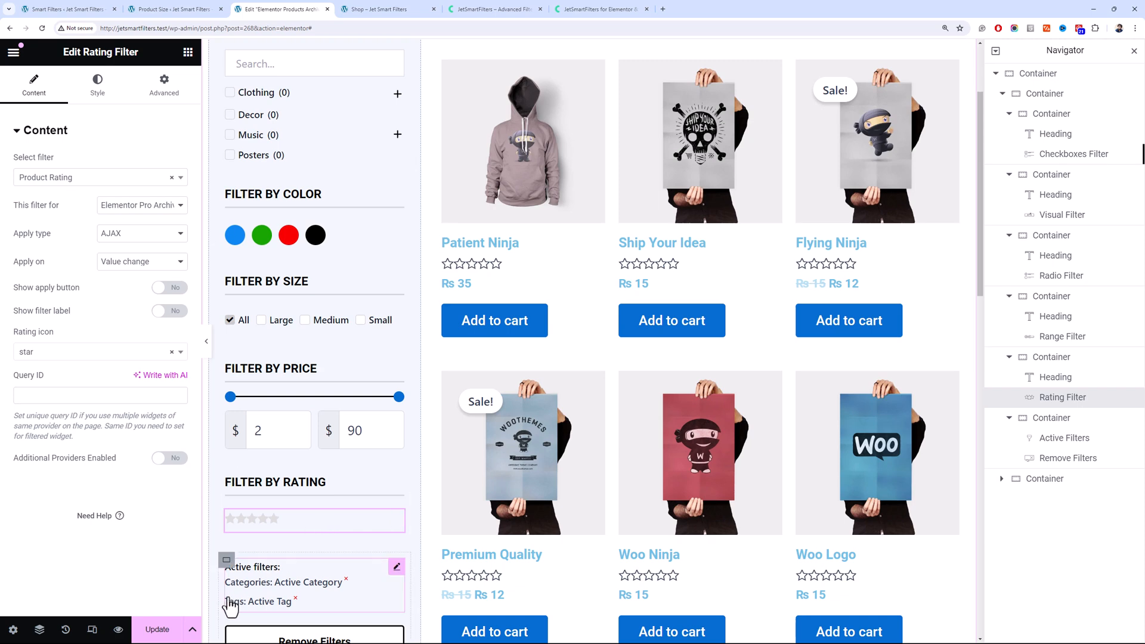
{"action": "left_click", "coordinate": [170, 635]}
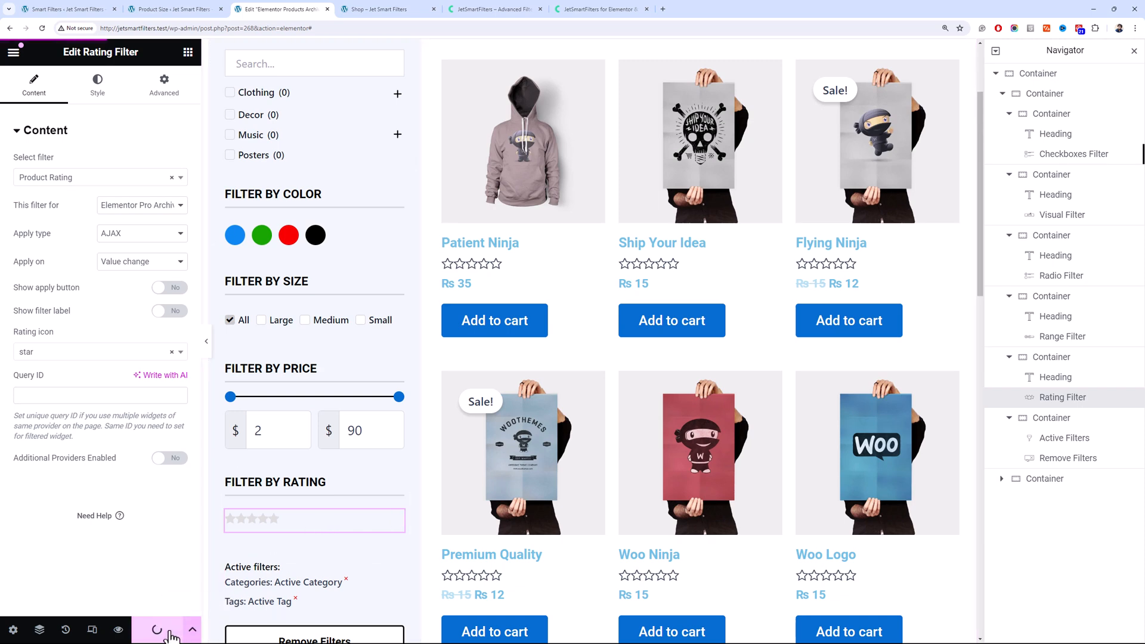
From the Shop page, open the Album, Beanie and Beanie with Logo products in separate browser tabs
{"action": "left_click", "coordinate": [376, 9]}
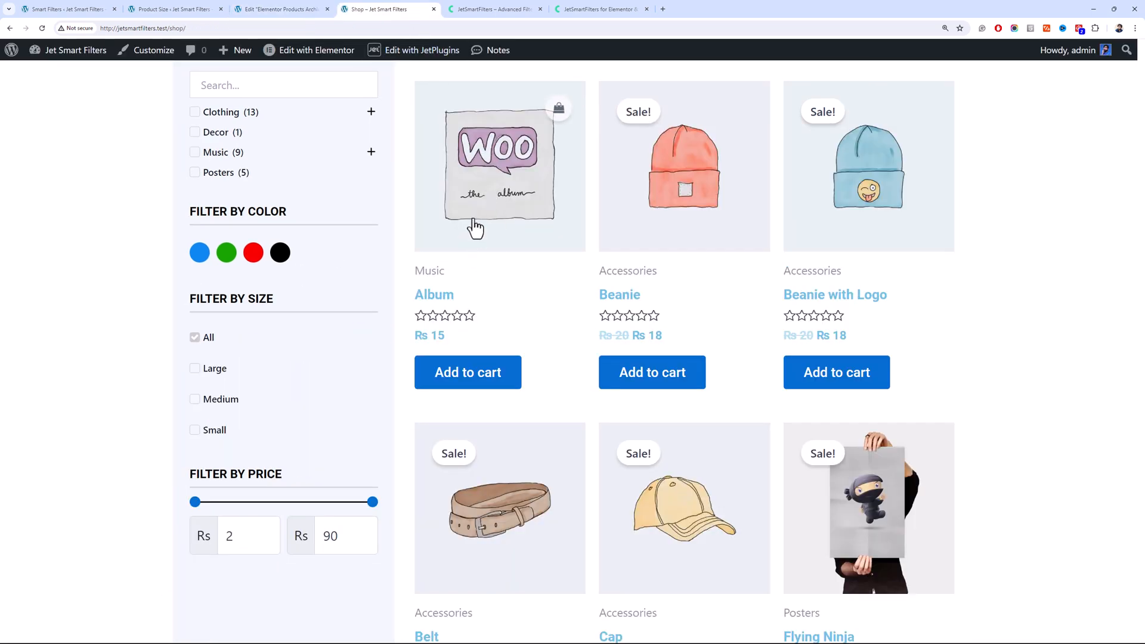
{"action": "middle_click", "coordinate": [495, 220]}
{"action": "middle_click", "coordinate": [637, 188]}
{"action": "middle_click", "coordinate": [813, 163]}
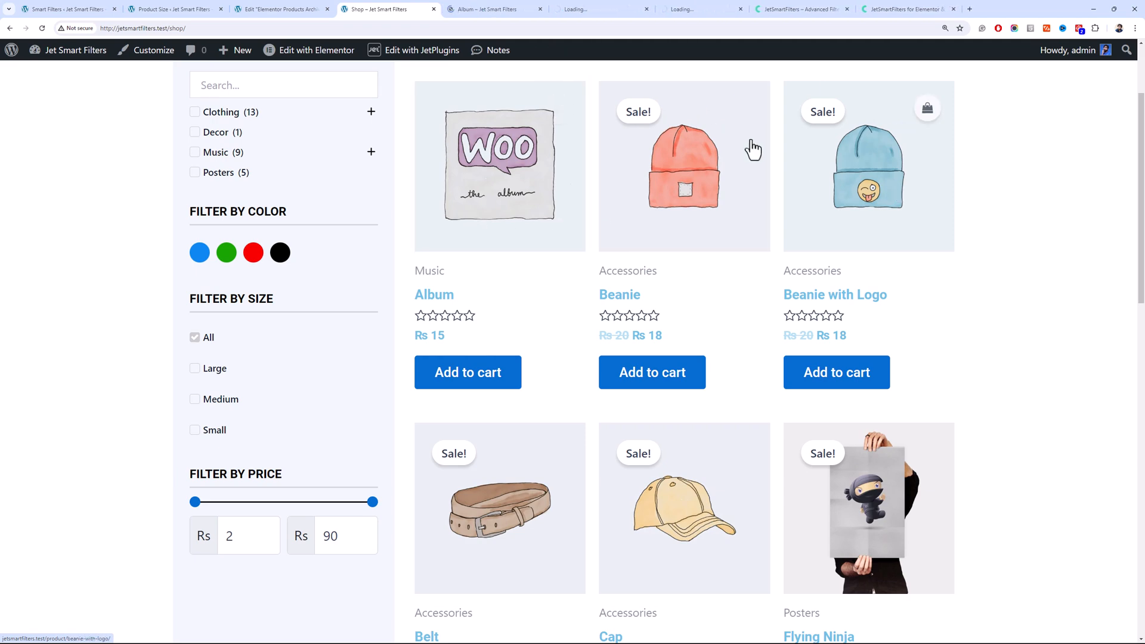
Submit a five-star review reading "Wowo nice" on the Album product page
{"action": "left_click", "coordinate": [498, 5]}
{"action": "scroll", "coordinate": [450, 446], "scroll_direction": "down", "scroll_amount": 9}
{"action": "scroll", "coordinate": [366, 367], "scroll_direction": "up", "scroll_amount": 3}
{"action": "scroll", "coordinate": [346, 366], "scroll_direction": "up", "scroll_amount": 1}
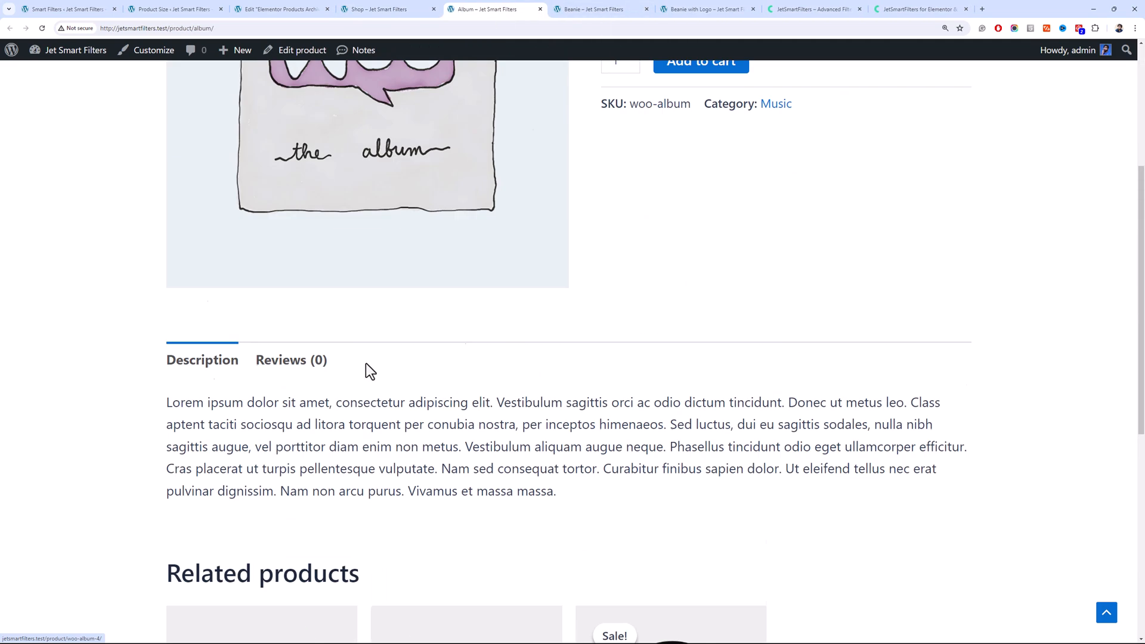
{"action": "left_click", "coordinate": [320, 362]}
{"action": "scroll", "coordinate": [334, 358], "scroll_direction": "down", "scroll_amount": 4}
{"action": "left_click", "coordinate": [377, 239]}
{"action": "left_click", "coordinate": [391, 315]}
{"action": "type", "text": "Wowo nice"}
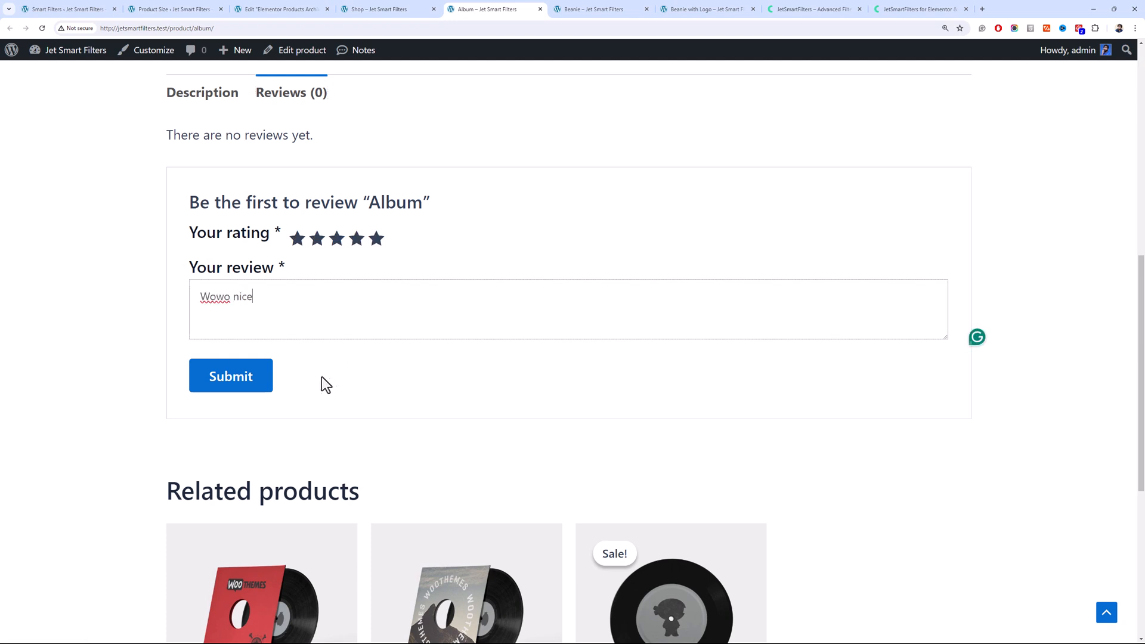
{"action": "left_click", "coordinate": [221, 387]}
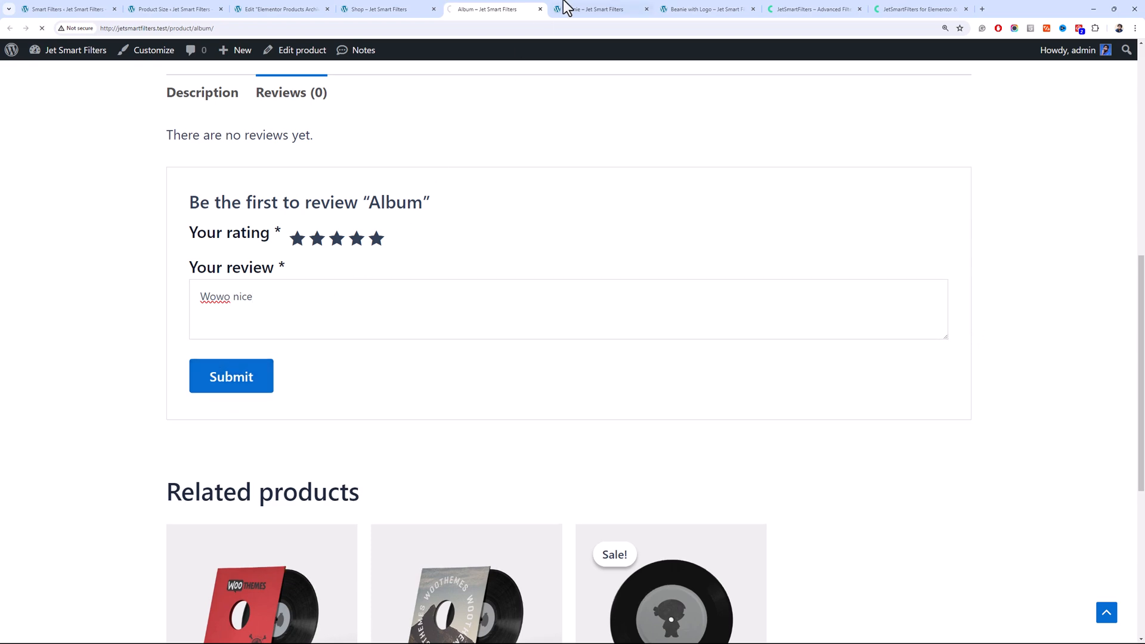
Submit a four-star review reading "Good enough" on the Beanie product page
{"action": "left_click", "coordinate": [590, 9]}
{"action": "scroll", "coordinate": [567, 373], "scroll_direction": "down", "scroll_amount": 5}
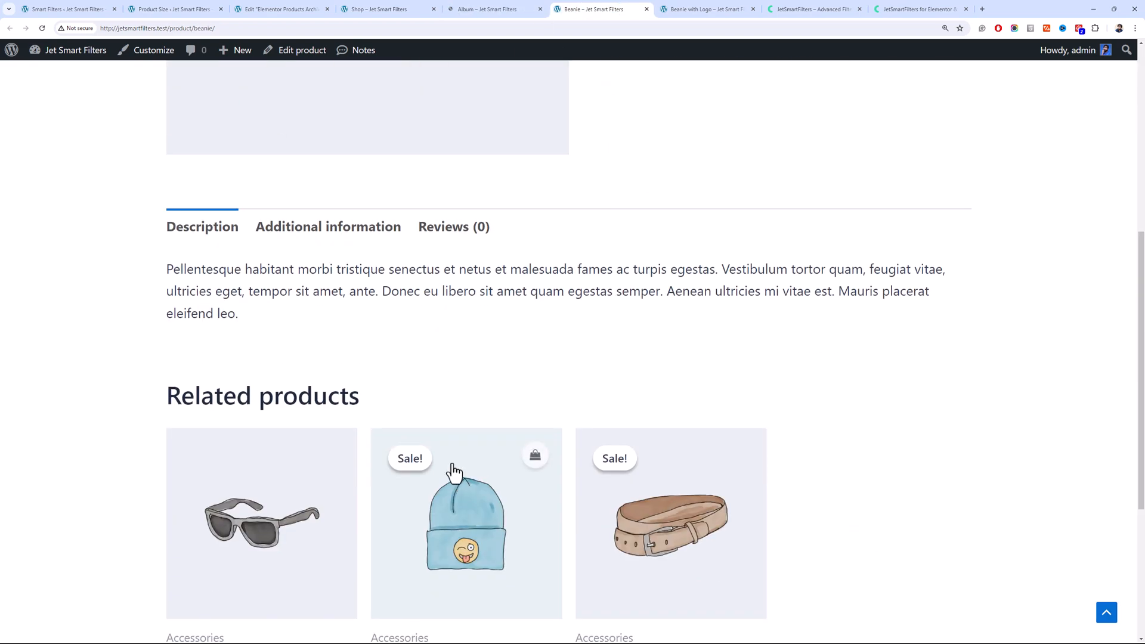
{"action": "left_click", "coordinate": [452, 232]}
{"action": "left_click", "coordinate": [357, 374]}
{"action": "left_click", "coordinate": [348, 468]}
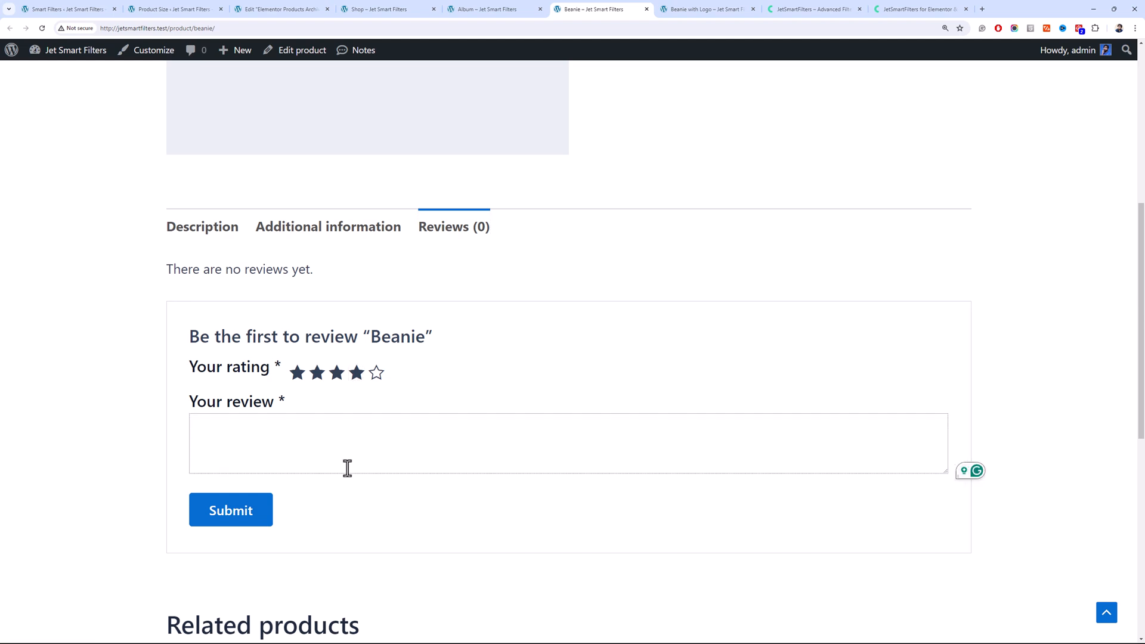
{"action": "type", "text": "Good enough"}
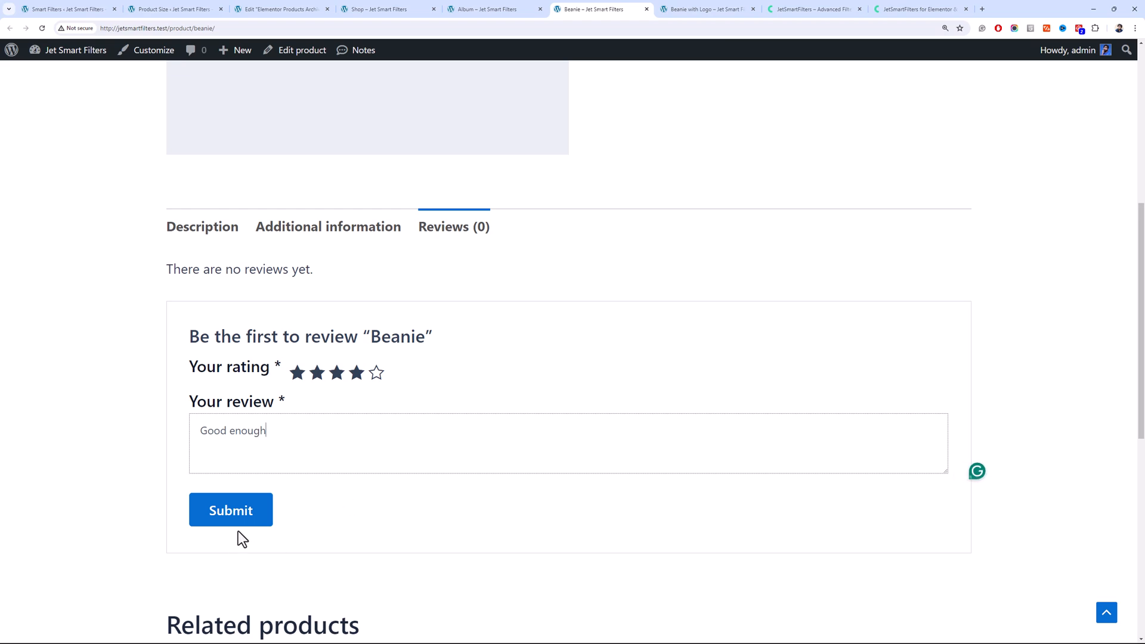
Submit a three-star review reading "Delivery late" on the Beanie with Logo product page
{"action": "left_click", "coordinate": [688, 7]}
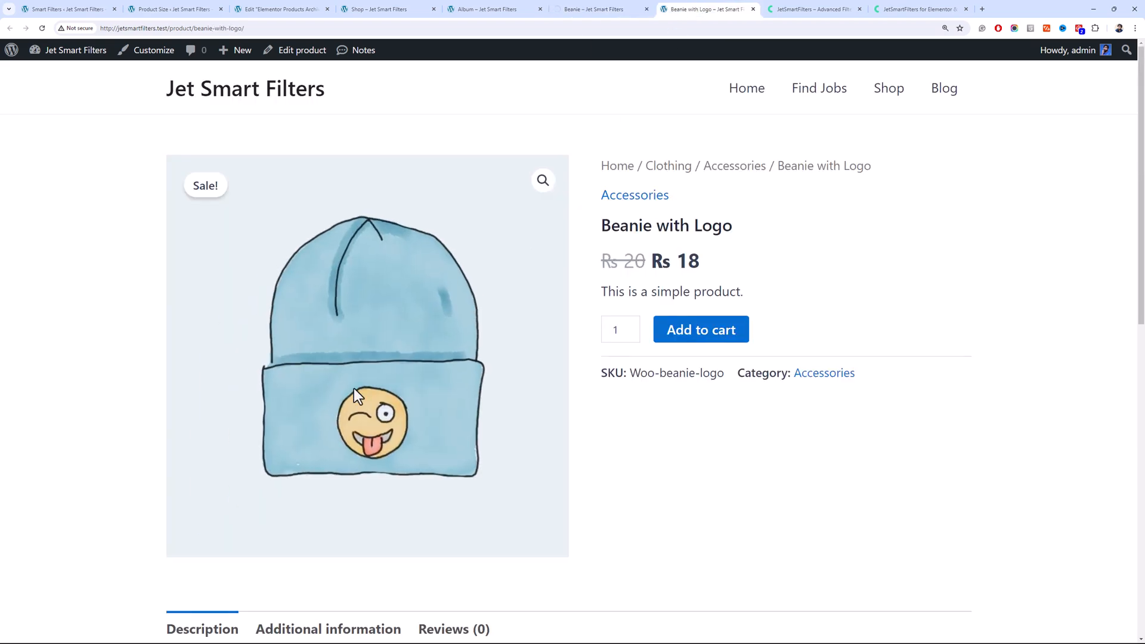
{"action": "scroll", "coordinate": [544, 360], "scroll_direction": "down", "scroll_amount": 6}
{"action": "left_click", "coordinate": [488, 238]}
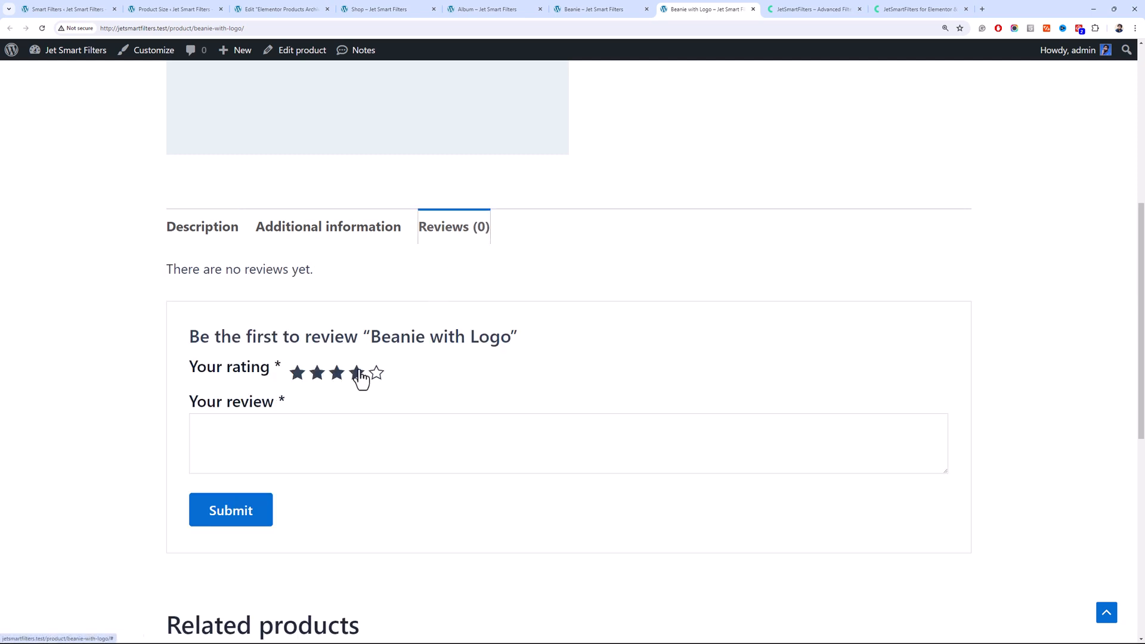
{"action": "left_click", "coordinate": [337, 373]}
{"action": "left_click", "coordinate": [328, 456]}
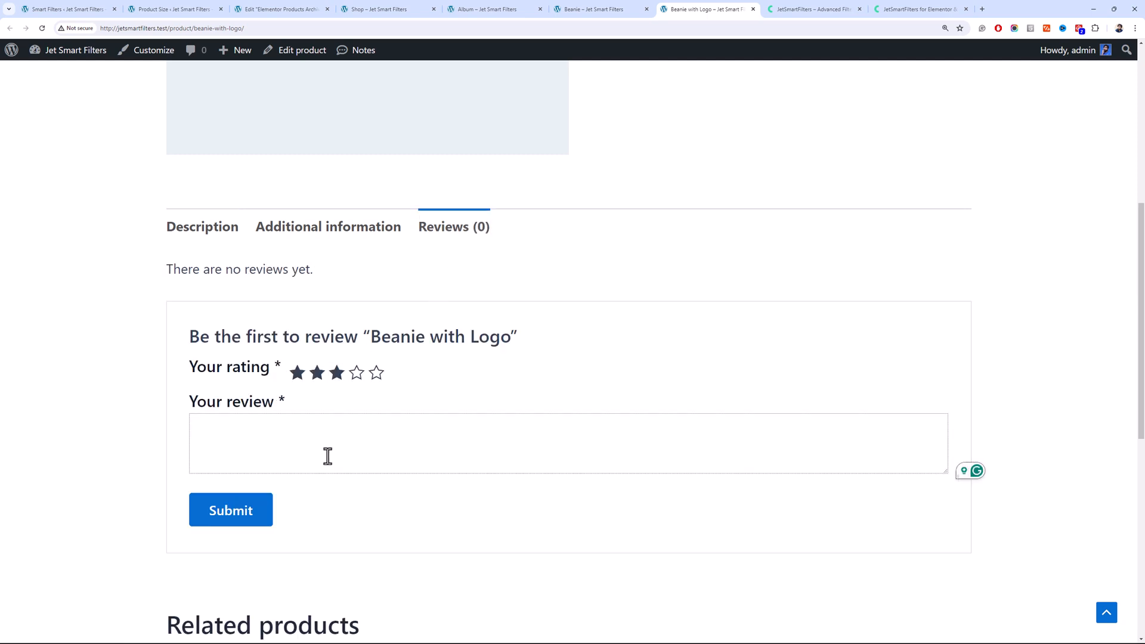
{"action": "type", "text": "Delivery late"}
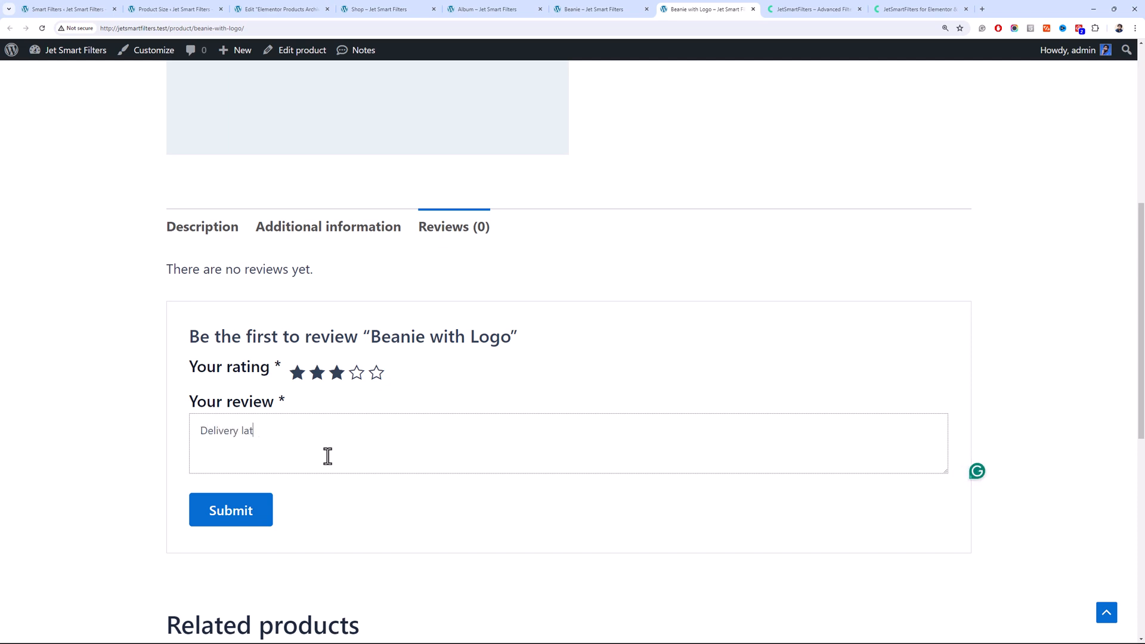
{"action": "left_click", "coordinate": [263, 517]}
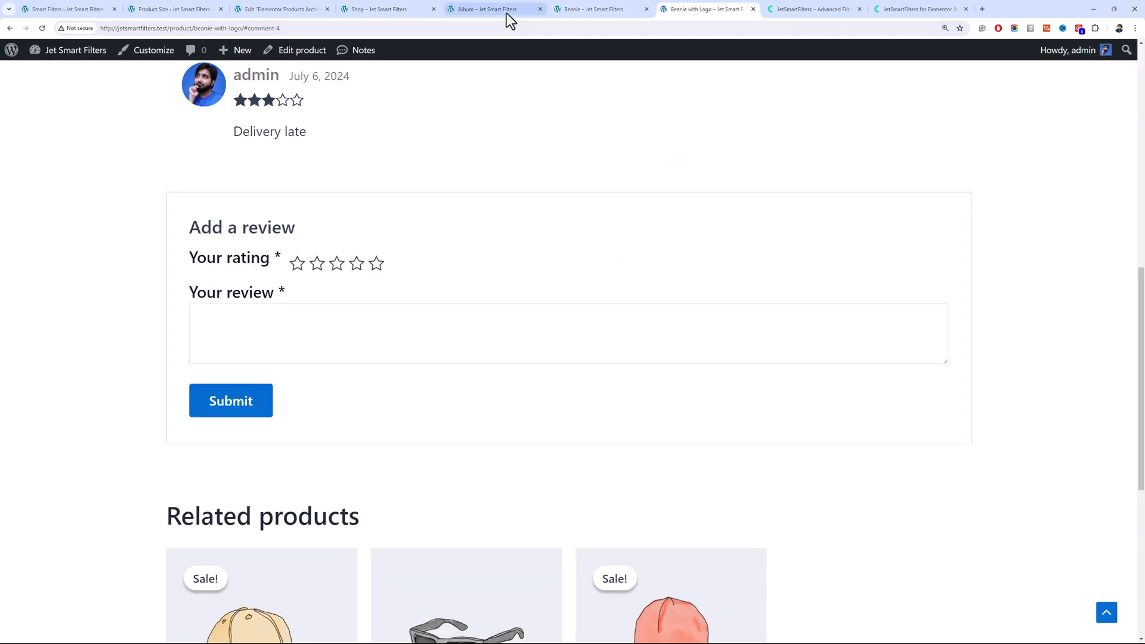
Close the three product tabs and reload the Shop page
{"action": "left_click", "coordinate": [507, 9]}
{"action": "left_click", "coordinate": [540, 9]}
{"action": "left_click", "coordinate": [540, 9]}
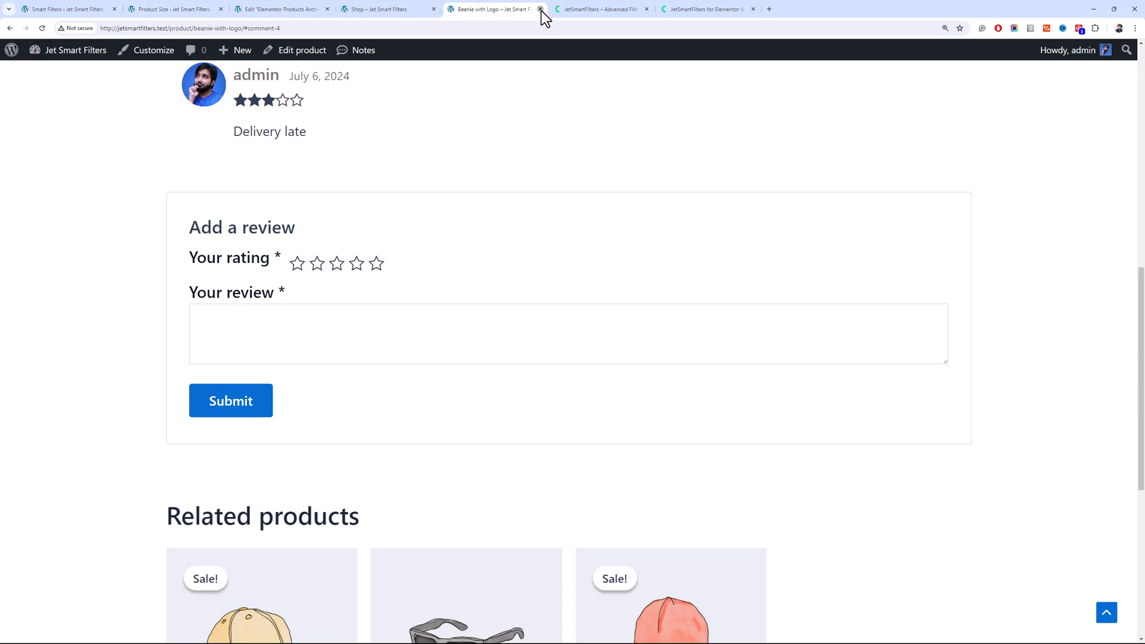
{"action": "left_click", "coordinate": [541, 9]}
{"action": "left_click", "coordinate": [416, 9]}
{"action": "left_click", "coordinate": [135, 265]}
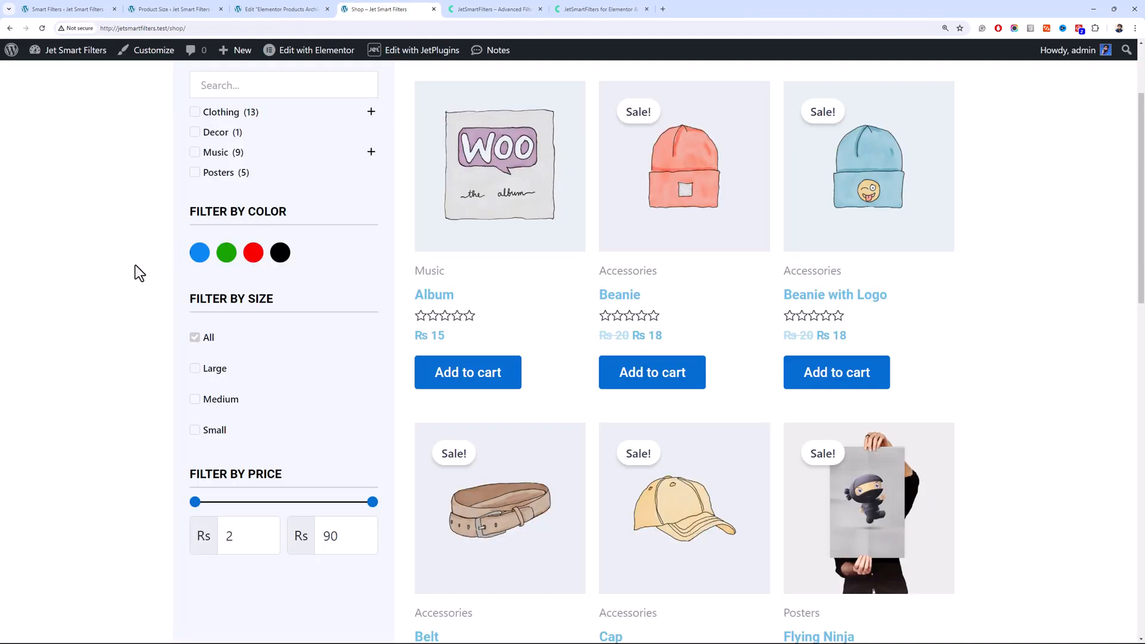
{"action": "key", "text": "F5"}
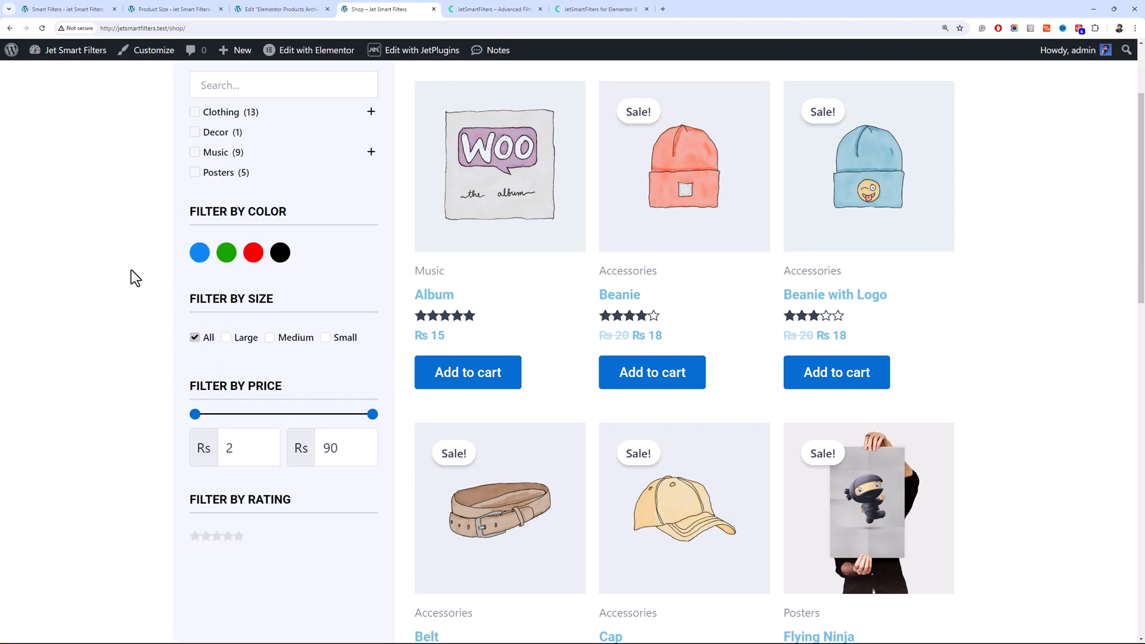
Test the rating filter on the Shop page with four stars and with five stars
{"action": "scroll", "coordinate": [132, 269], "scroll_direction": "down", "scroll_amount": 2}
{"action": "scroll", "coordinate": [131, 269], "scroll_direction": "up", "scroll_amount": 2}
{"action": "scroll", "coordinate": [132, 269], "scroll_direction": "down", "scroll_amount": 3}
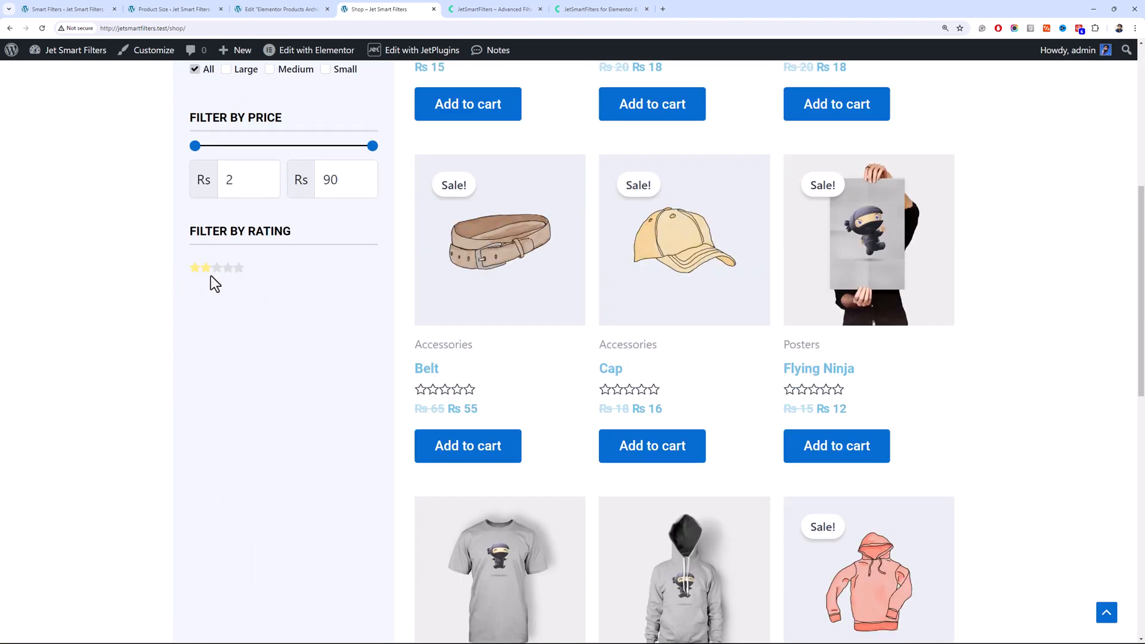
{"action": "left_click", "coordinate": [224, 273]}
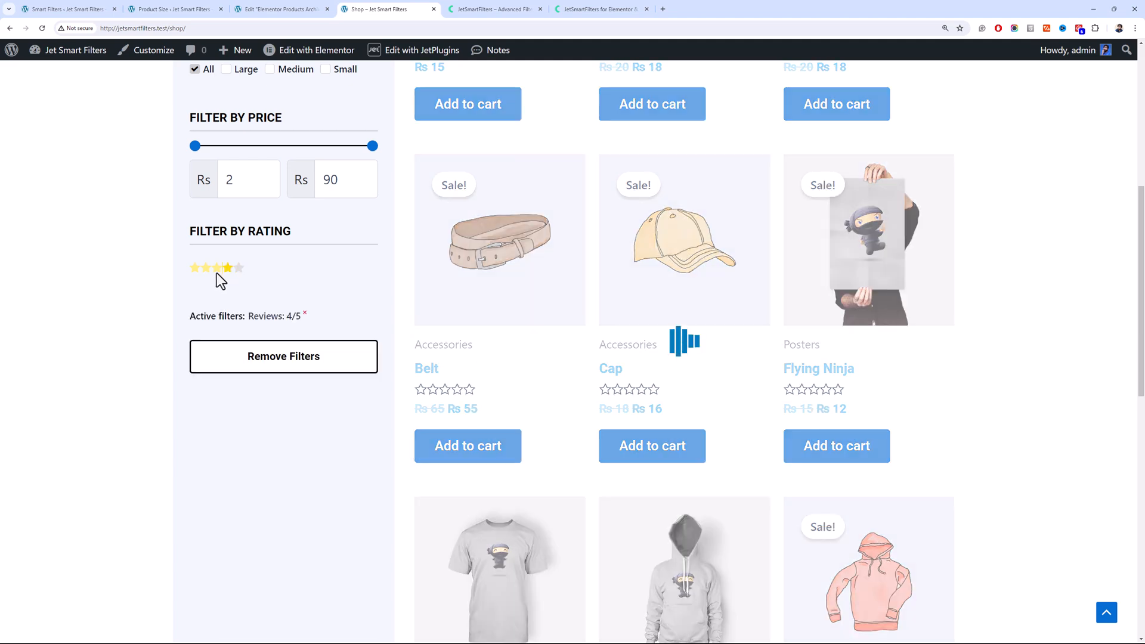
{"action": "scroll", "coordinate": [619, 342], "scroll_direction": "up", "scroll_amount": 4}
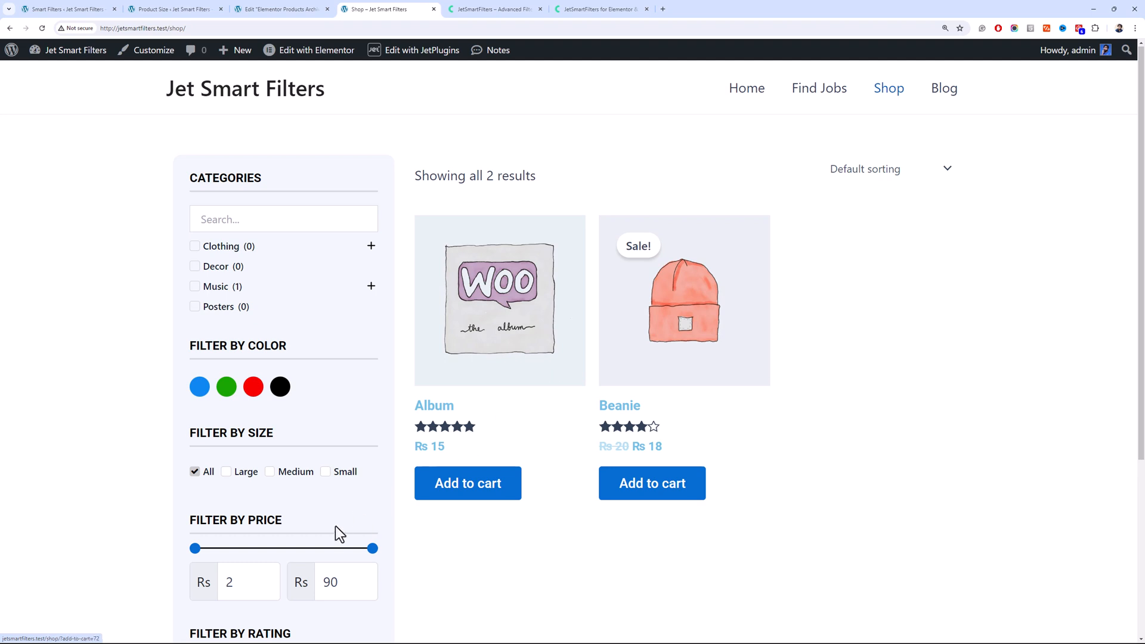
{"action": "scroll", "coordinate": [317, 513], "scroll_direction": "down", "scroll_amount": 2}
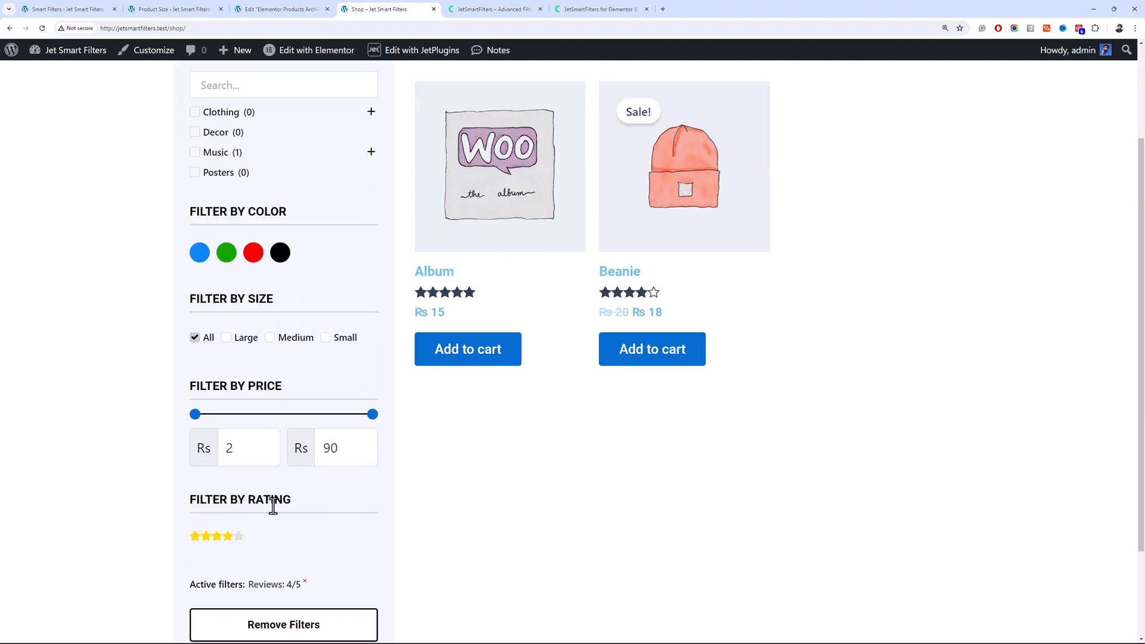
{"action": "left_click", "coordinate": [239, 536]}
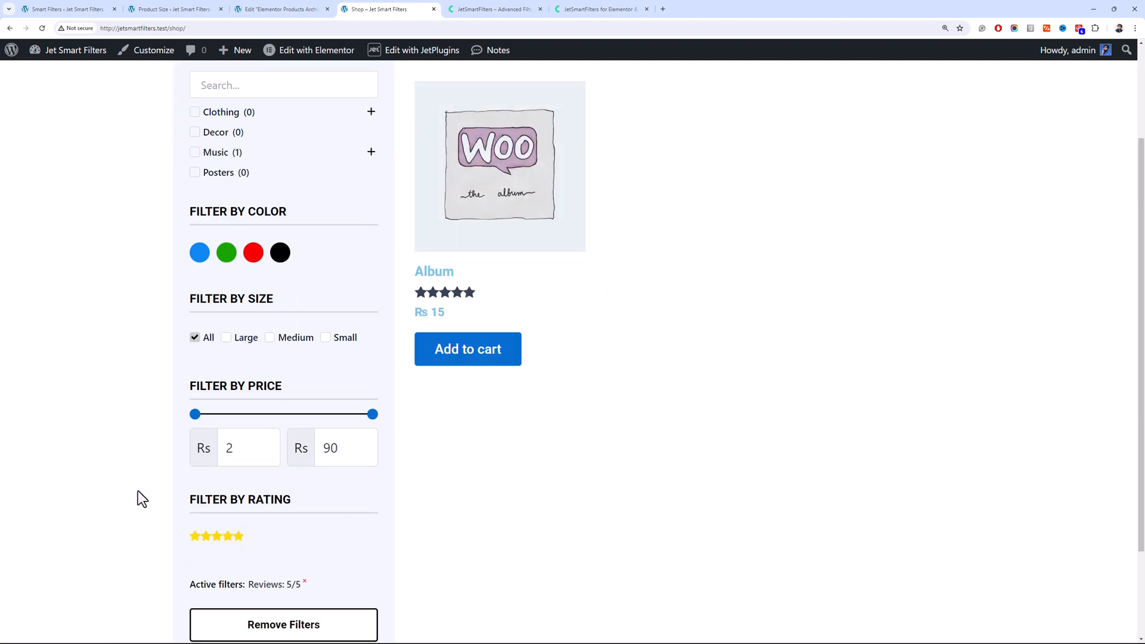
Examine the Rating Filter widget's icon choices and star style options in the Elementor archive template, and return to the Product Rating filter's settings
{"action": "left_click", "coordinate": [264, 13]}
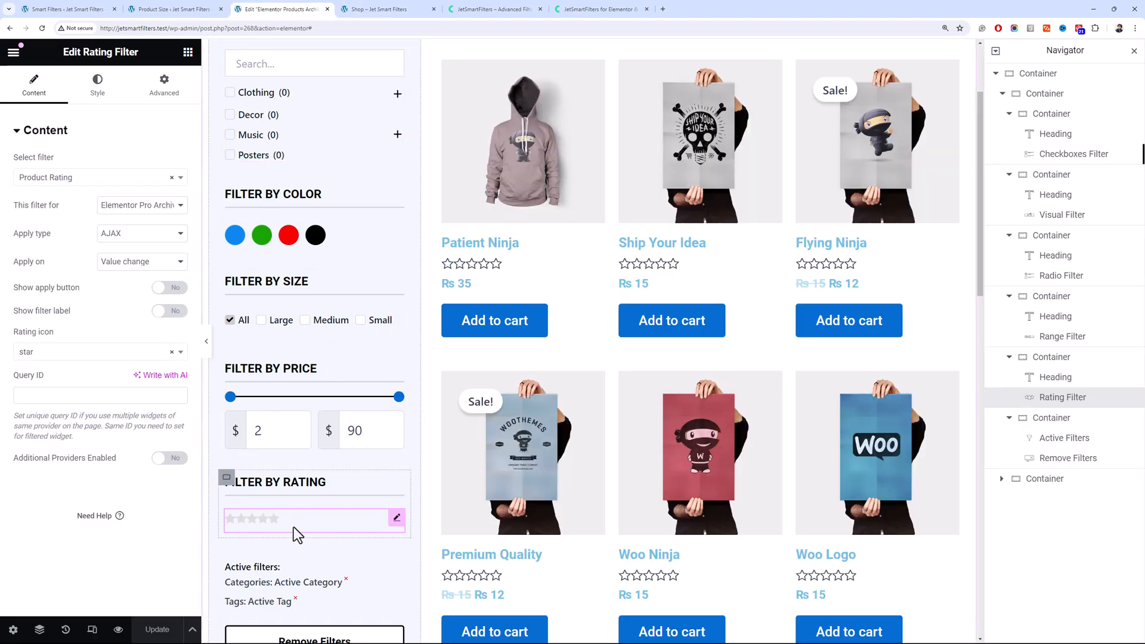
{"action": "left_click", "coordinate": [117, 356]}
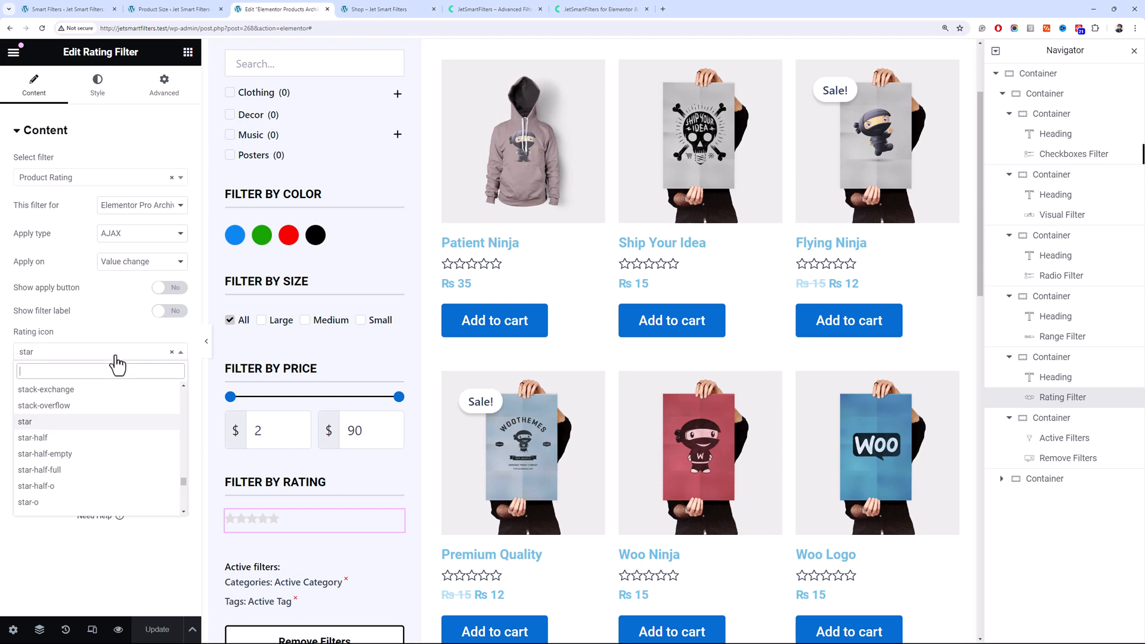
{"action": "left_click", "coordinate": [116, 356]}
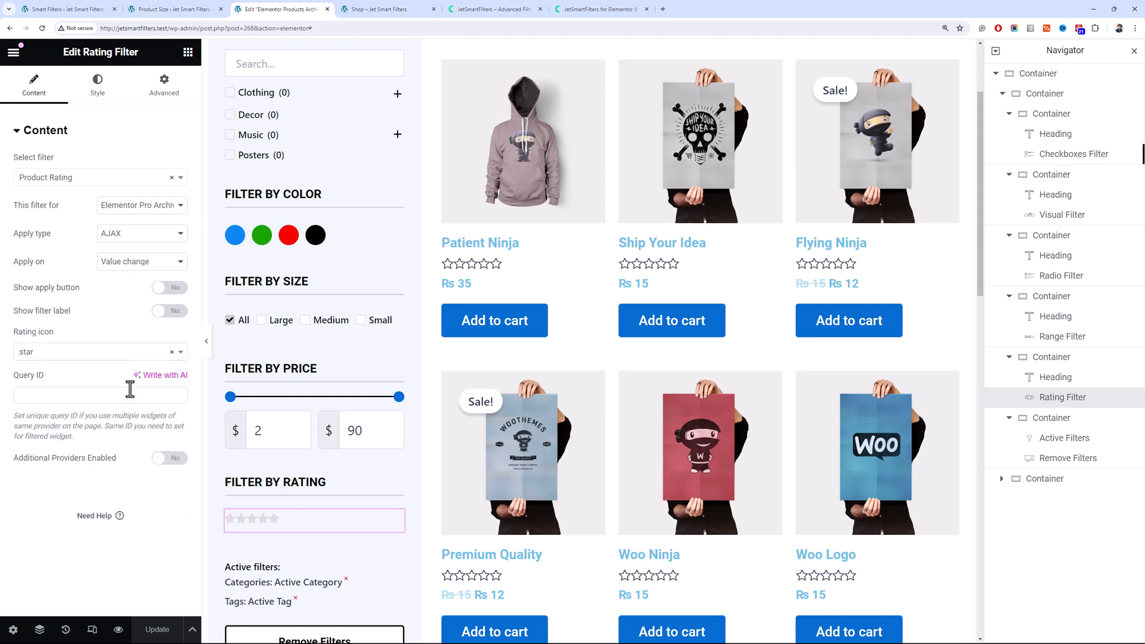
{"action": "left_click", "coordinate": [90, 82]}
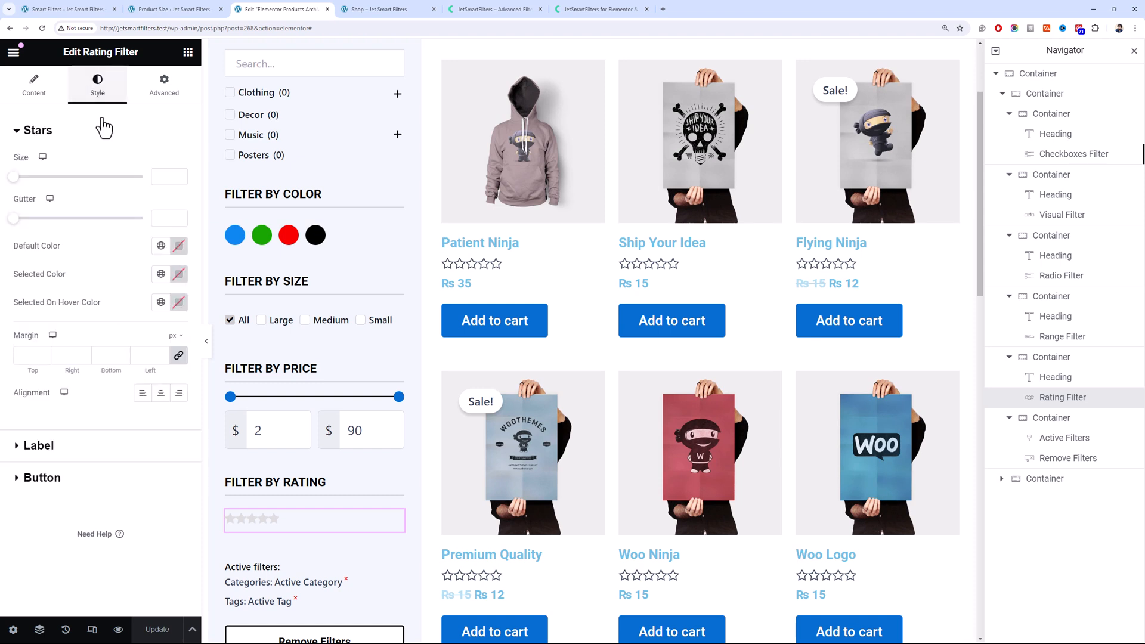
{"action": "left_click", "coordinate": [118, 7]}
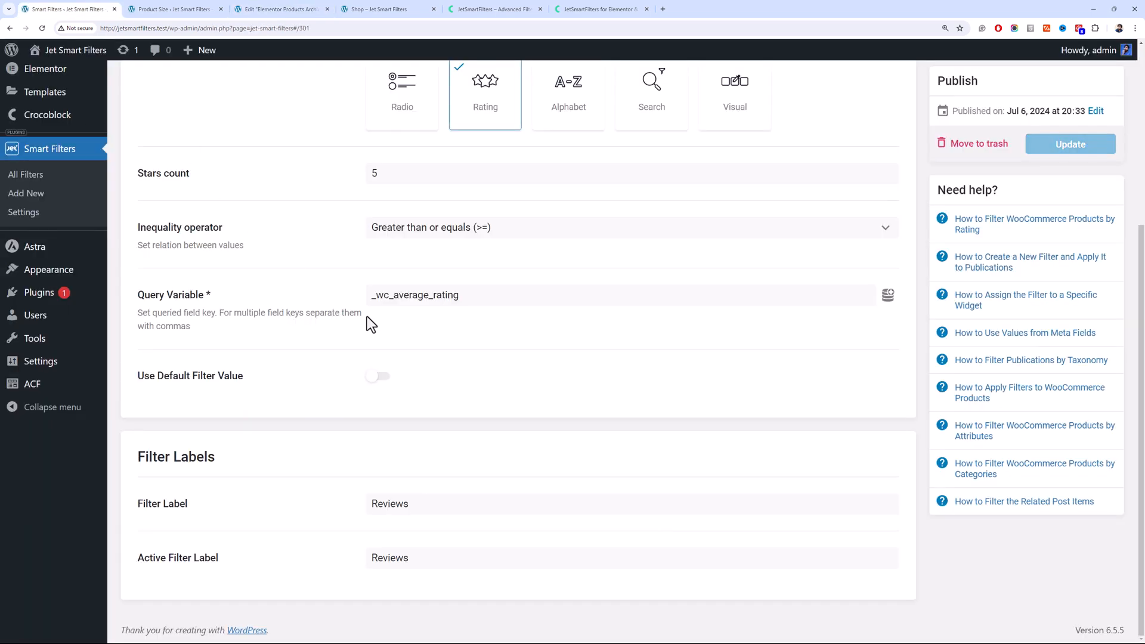
Review the Product Rating filter's type, stars count, inequality operator and query variable alongside the Rating Filter widget in the archive template
{"action": "scroll", "coordinate": [375, 370], "scroll_direction": "up", "scroll_amount": 5}
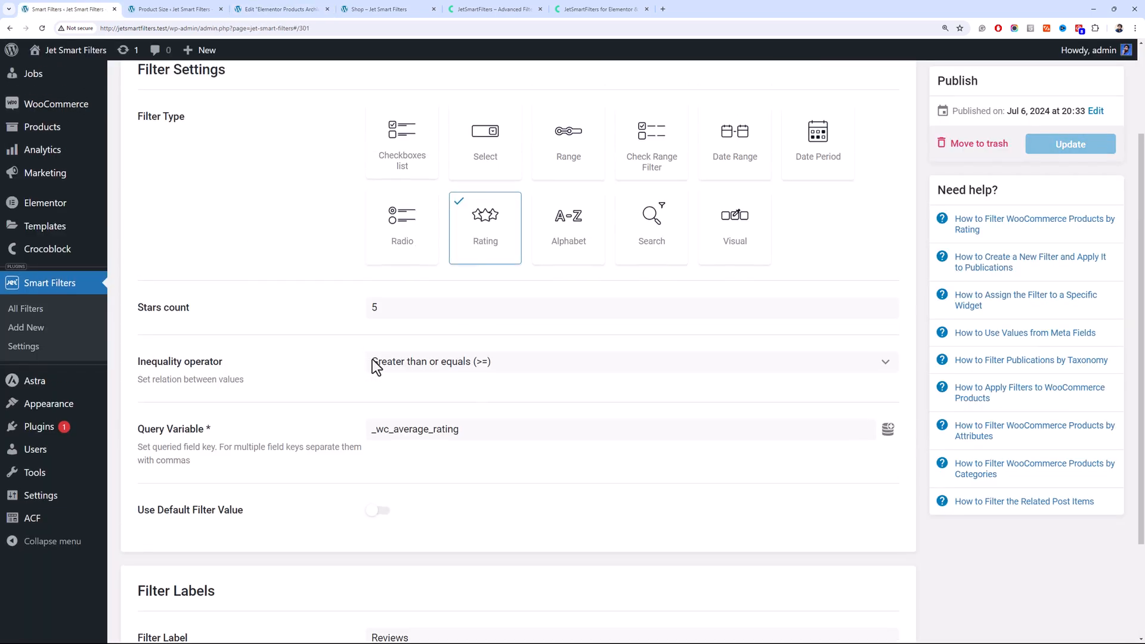
{"action": "scroll", "coordinate": [366, 352], "scroll_direction": "down", "scroll_amount": 2}
{"action": "left_click", "coordinate": [290, 7]}
{"action": "scroll", "coordinate": [229, 375], "scroll_direction": "down", "scroll_amount": 2}
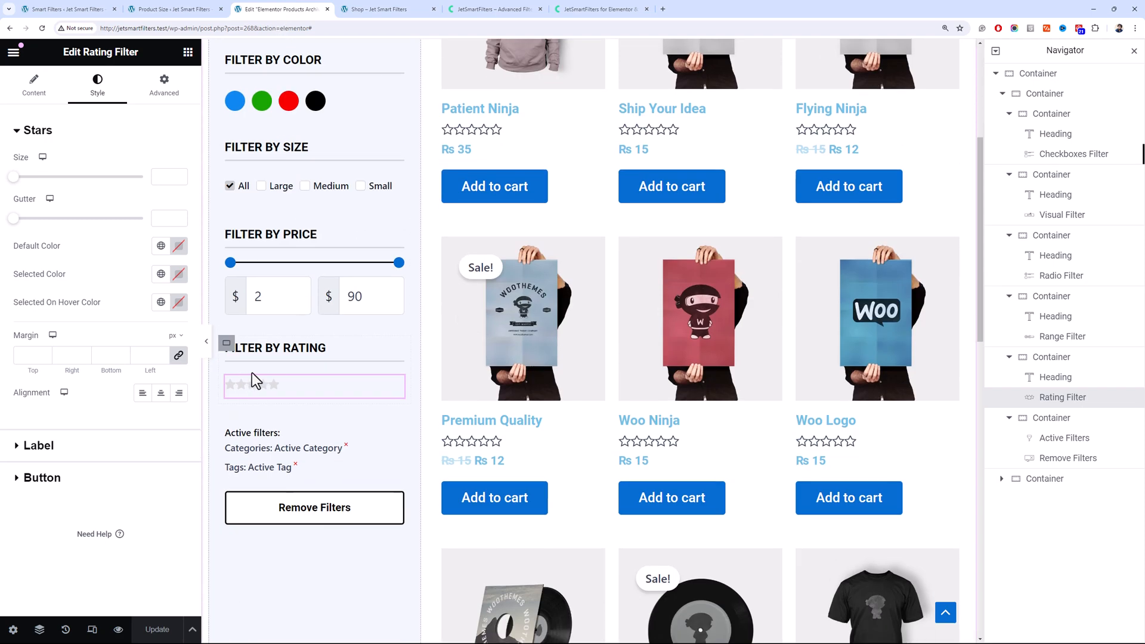
{"action": "left_click", "coordinate": [86, 7]}
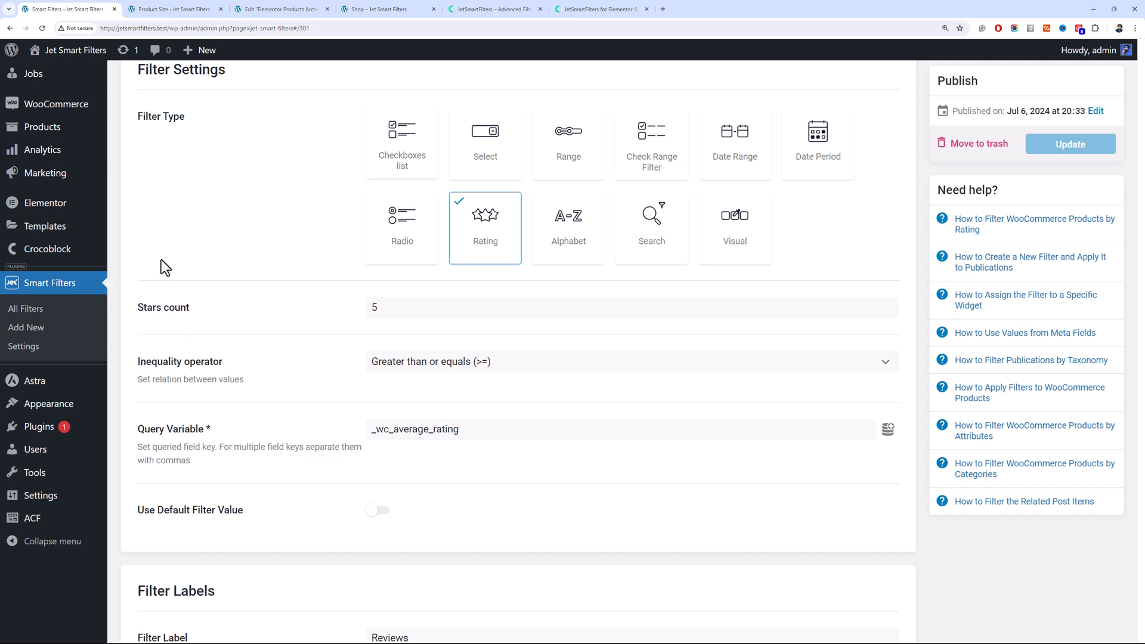
{"action": "mouse_move", "coordinate": [81, 128]}
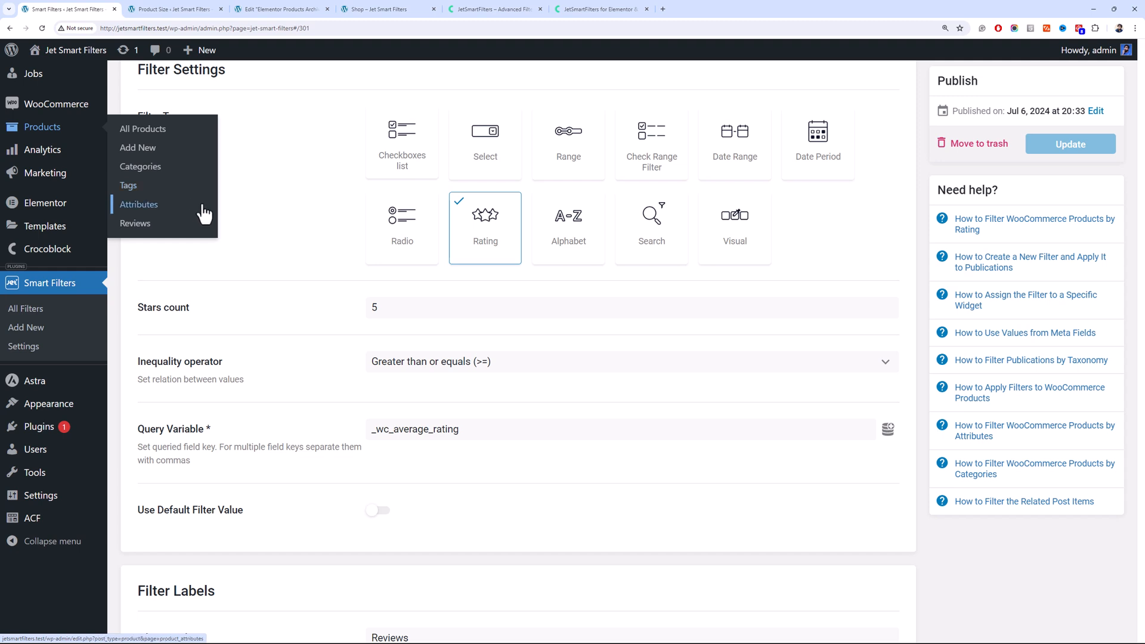
{"action": "scroll", "coordinate": [359, 270], "scroll_direction": "up", "scroll_amount": 2}
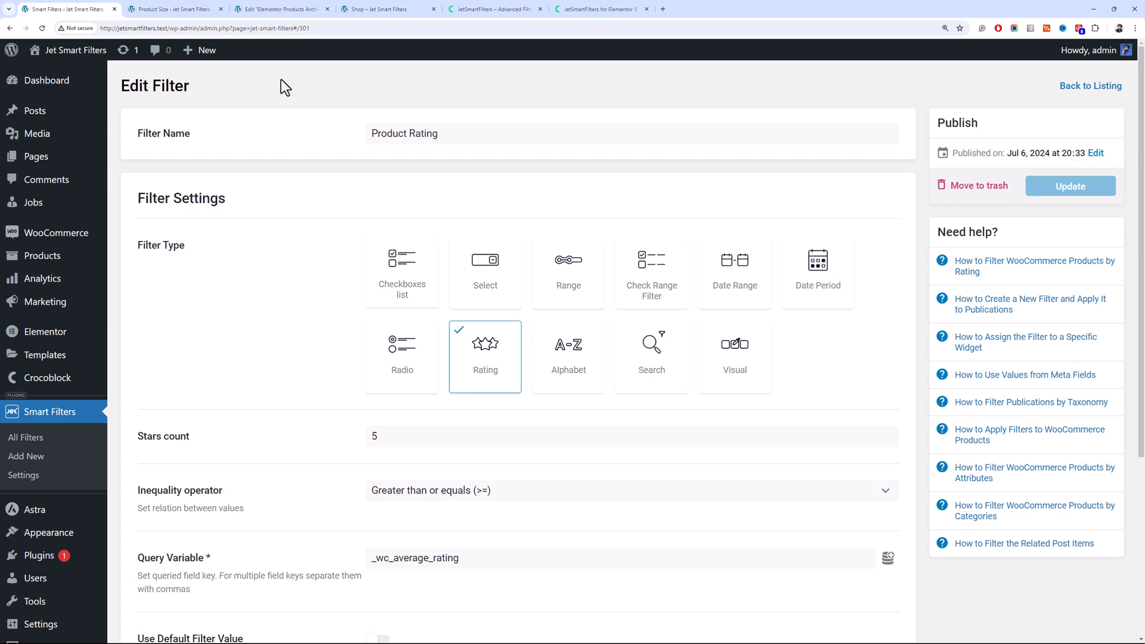
Reload the Shop page to clear the five-star rating filter and review the complete filter sidebar
{"action": "left_click", "coordinate": [378, 8]}
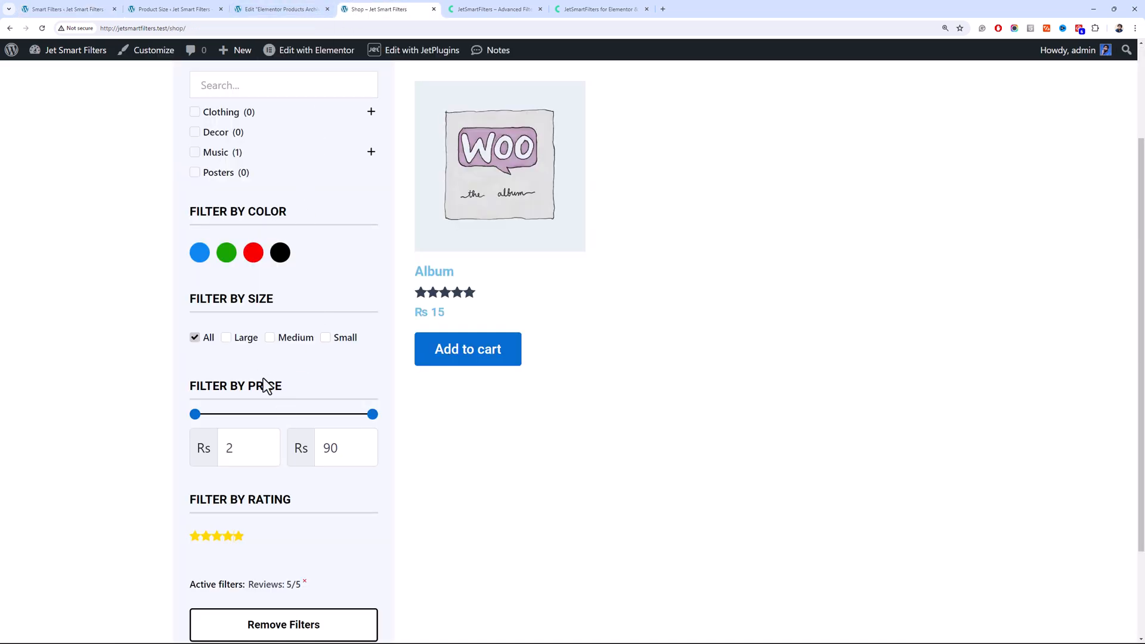
{"action": "scroll", "coordinate": [283, 363], "scroll_direction": "down", "scroll_amount": 2}
{"action": "scroll", "coordinate": [286, 355], "scroll_direction": "up", "scroll_amount": 4}
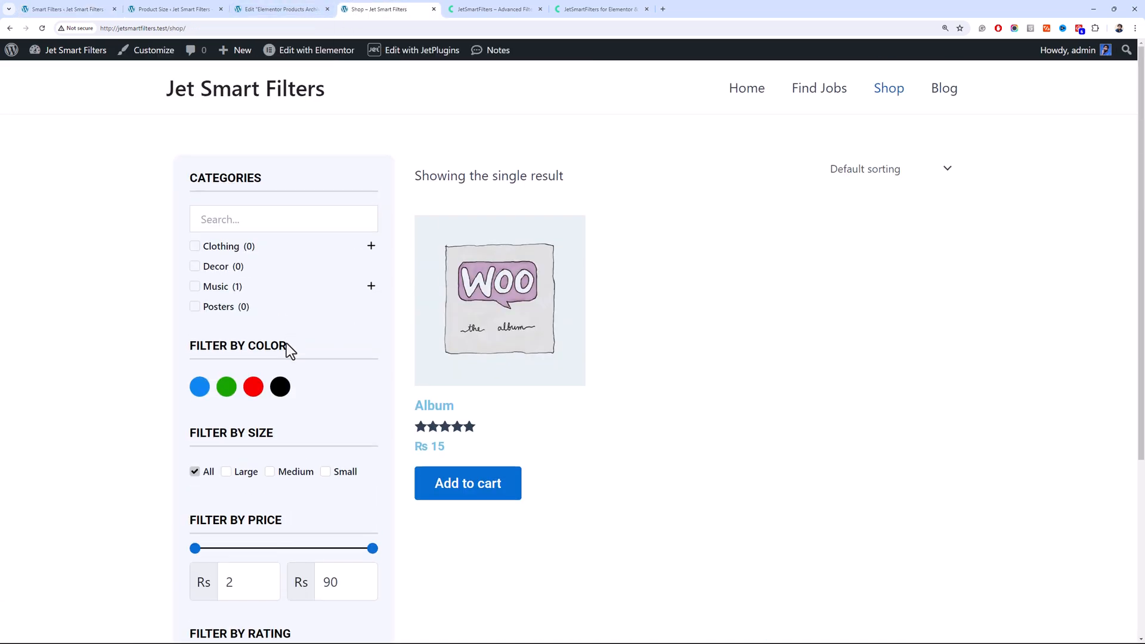
{"action": "scroll", "coordinate": [287, 345], "scroll_direction": "down", "scroll_amount": 3}
{"action": "scroll", "coordinate": [286, 345], "scroll_direction": "up", "scroll_amount": 1}
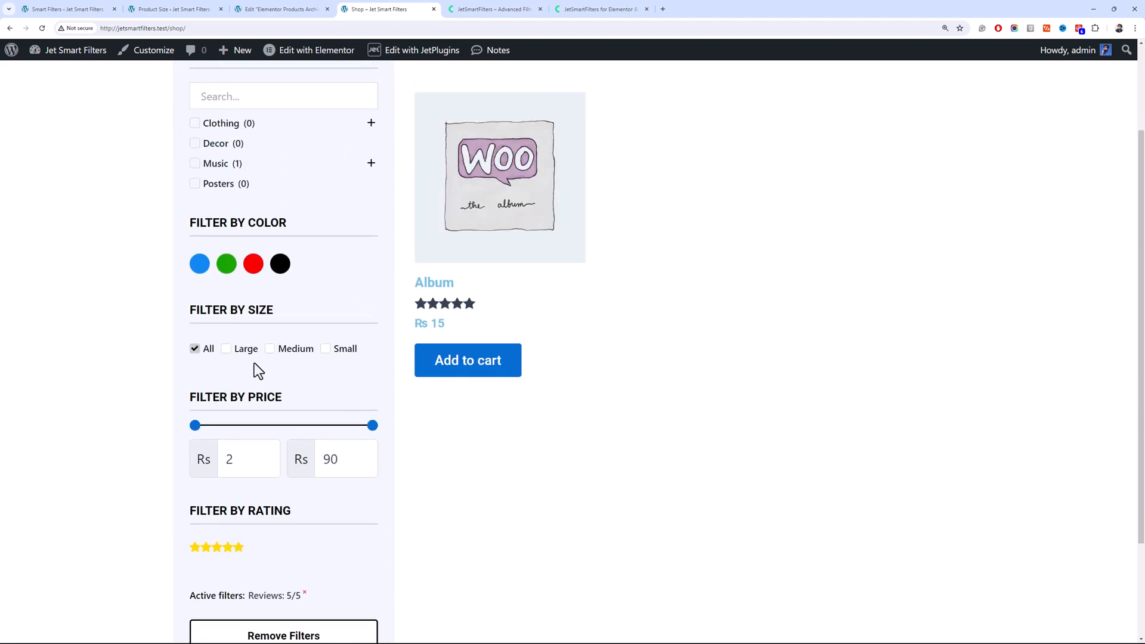
{"action": "scroll", "coordinate": [252, 358], "scroll_direction": "up", "scroll_amount": 2}
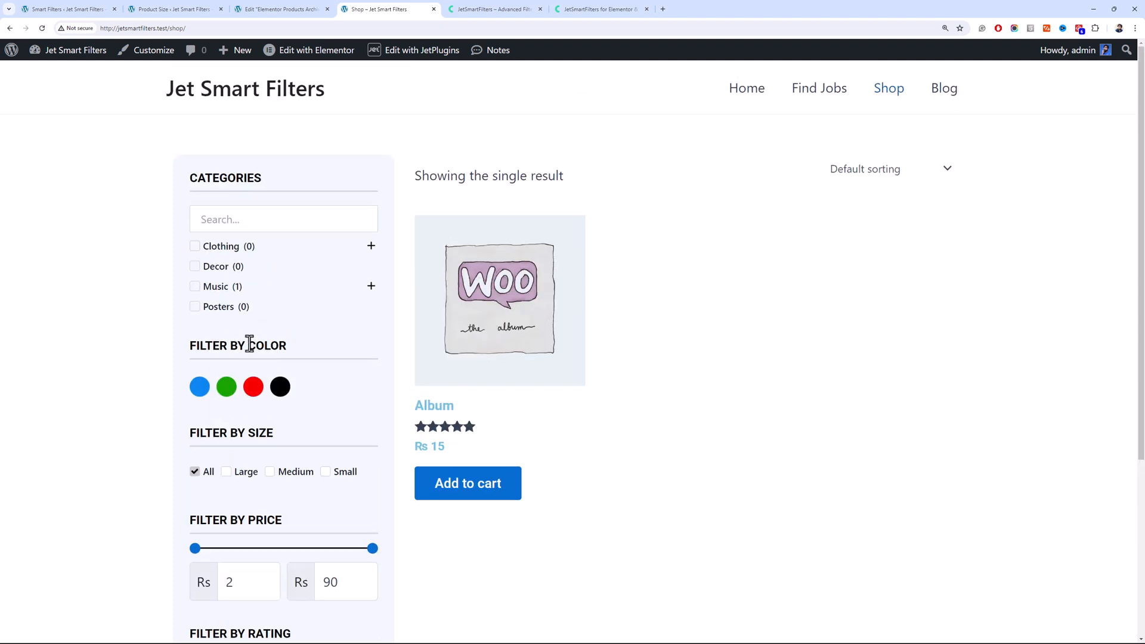
{"action": "left_click", "coordinate": [271, 28]}
{"action": "key", "text": "Return"}
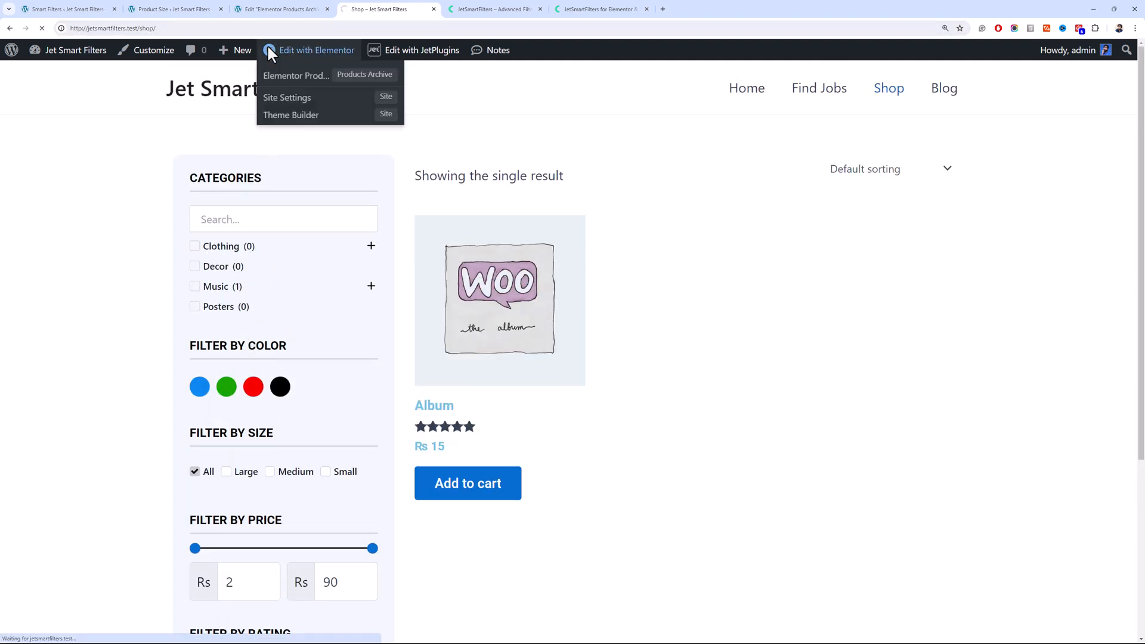
{"action": "scroll", "coordinate": [149, 274], "scroll_direction": "down", "scroll_amount": 3}
{"action": "scroll", "coordinate": [149, 274], "scroll_direction": "up", "scroll_amount": 1}
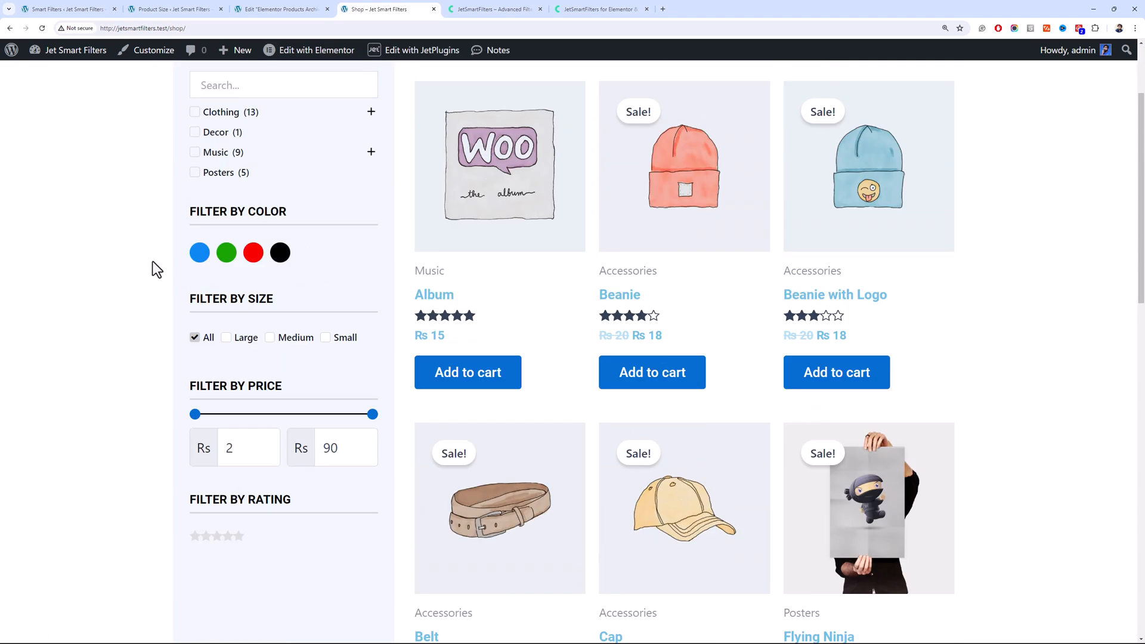
{"action": "scroll", "coordinate": [154, 257], "scroll_direction": "up", "scroll_amount": 2}
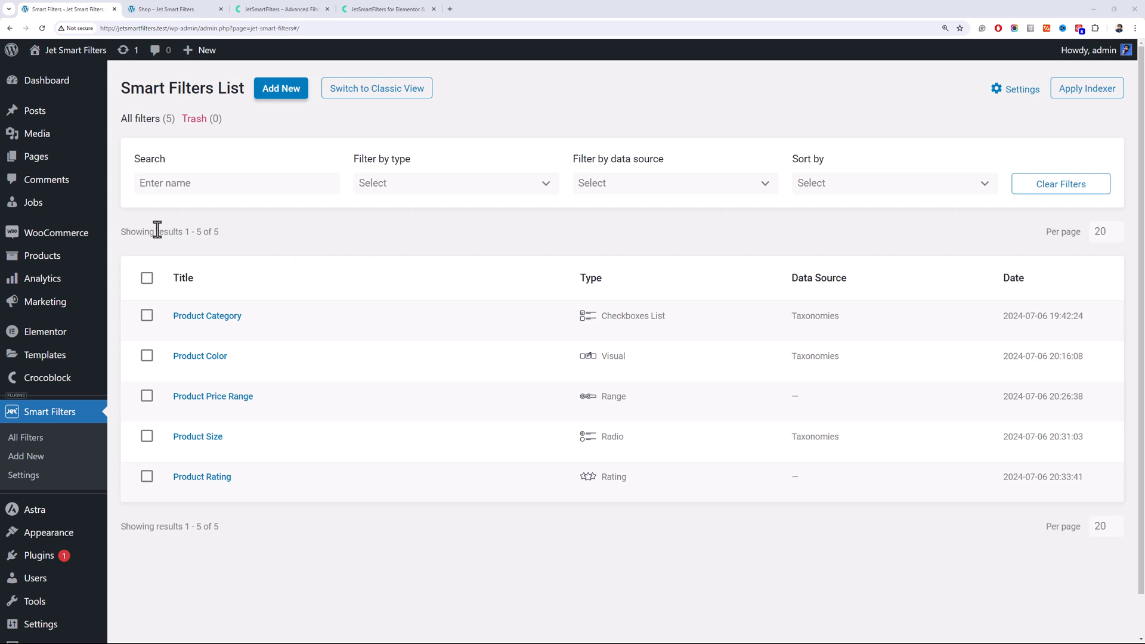
Examine the job meta fields and taxonomies in a new job's edit form, and return to the jobs list
{"action": "mouse_move", "coordinate": [65, 209]}
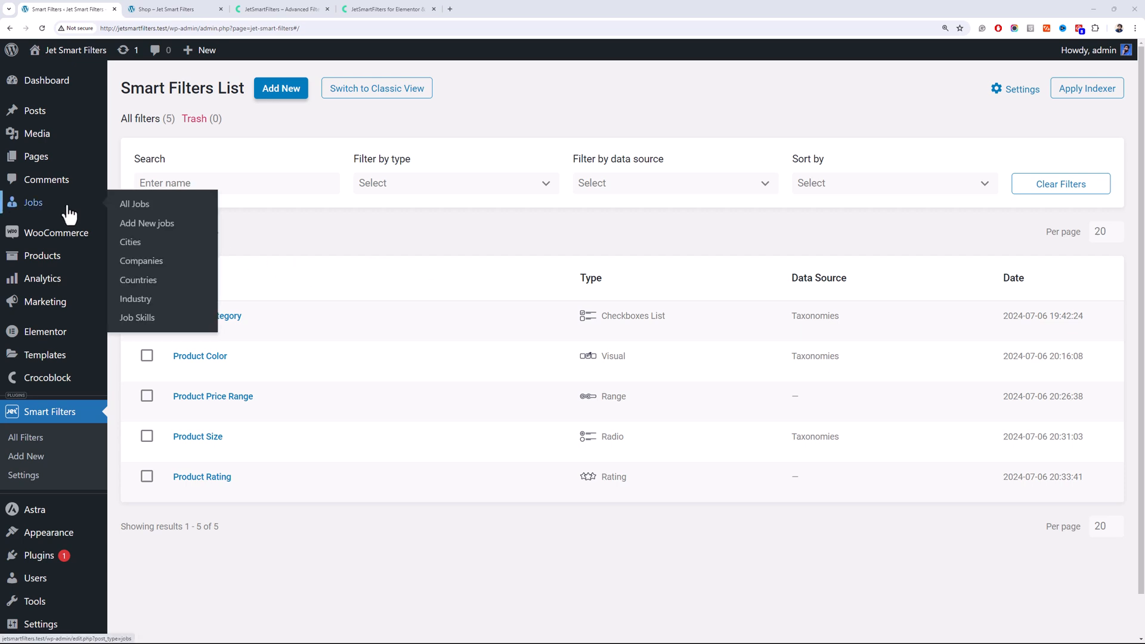
{"action": "left_click", "coordinate": [136, 225]}
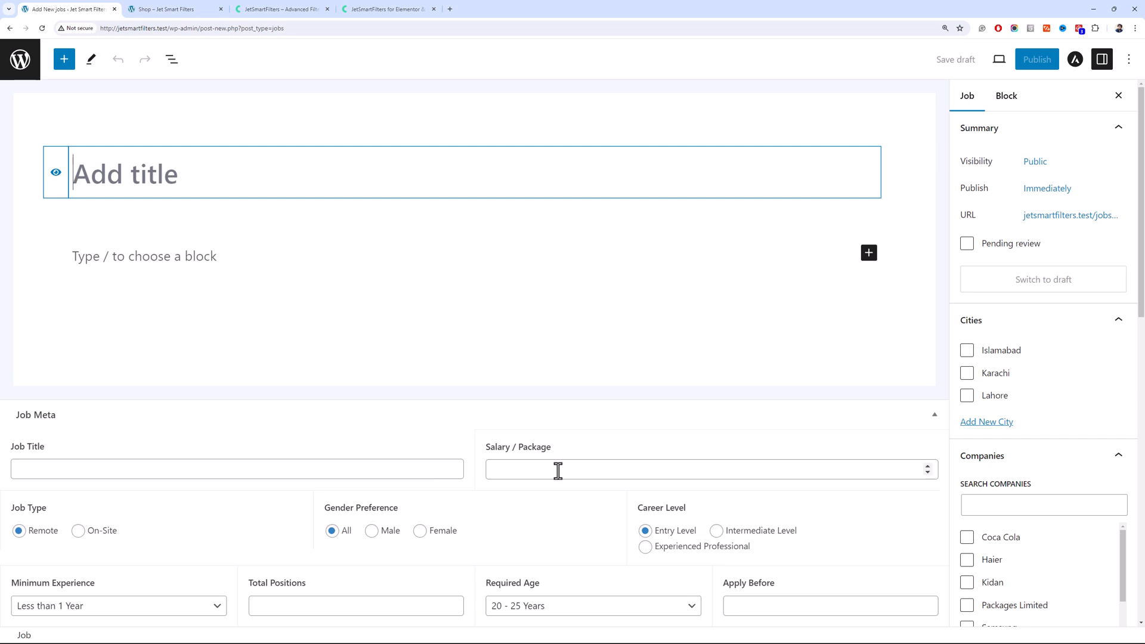
{"action": "scroll", "coordinate": [1112, 385], "scroll_direction": "down", "scroll_amount": 5}
{"action": "scroll", "coordinate": [1111, 376], "scroll_direction": "down", "scroll_amount": 2}
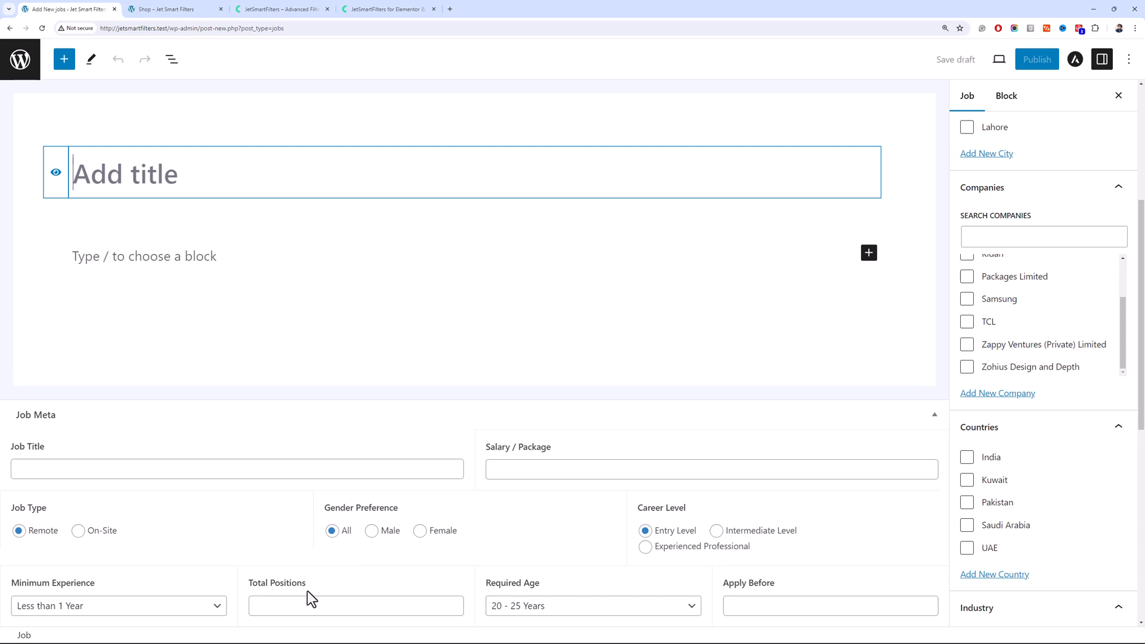
{"action": "left_click", "coordinate": [23, 68]}
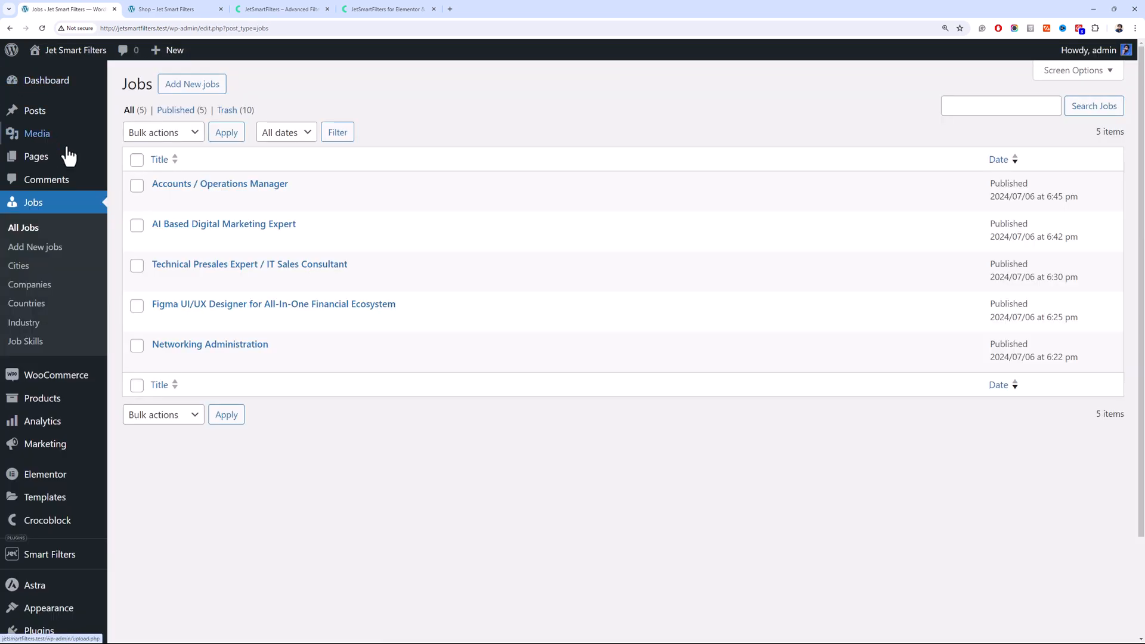
Open the Find Jobs page from the pages list in a new tab and edit it with Elementor
{"action": "mouse_move", "coordinate": [68, 165]}
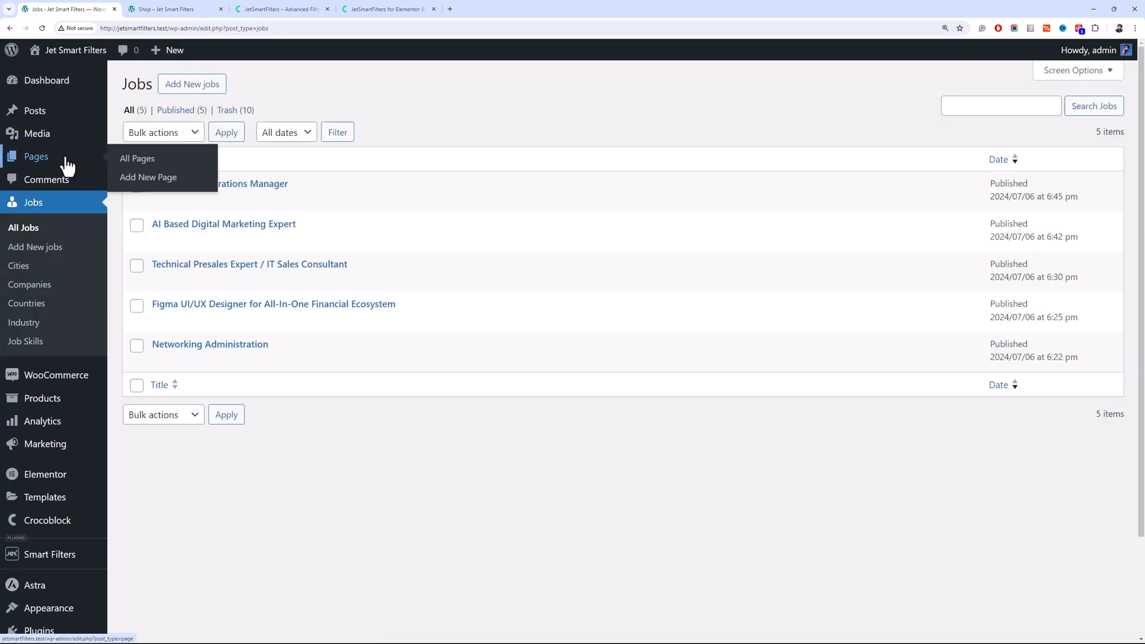
{"action": "left_click", "coordinate": [156, 157]}
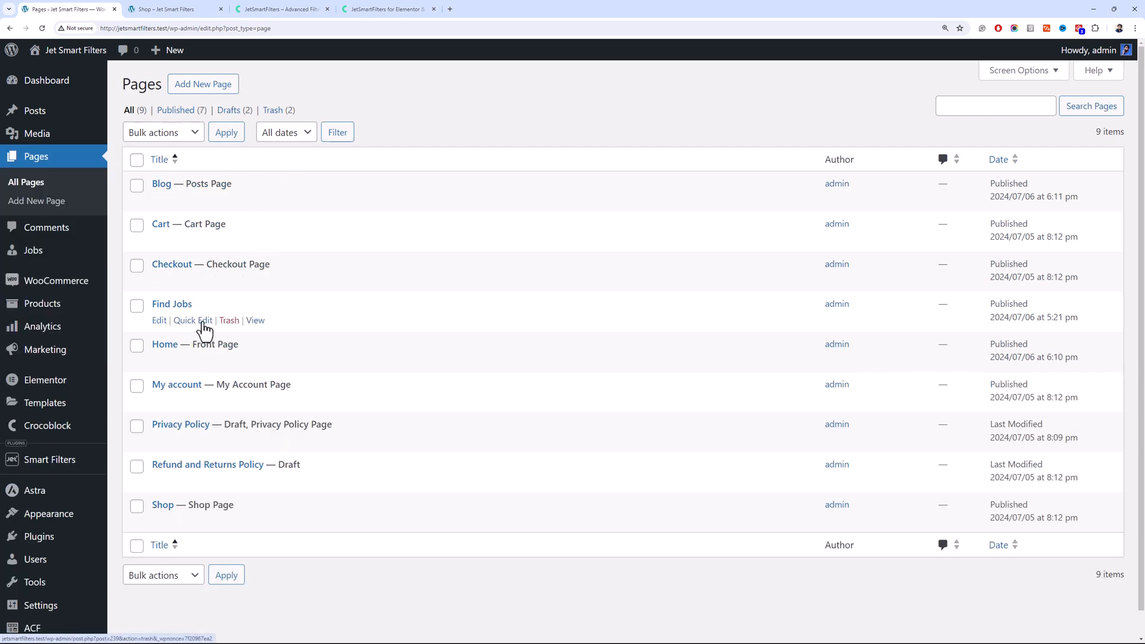
{"action": "middle_click", "coordinate": [158, 320]}
{"action": "left_click", "coordinate": [190, 8]}
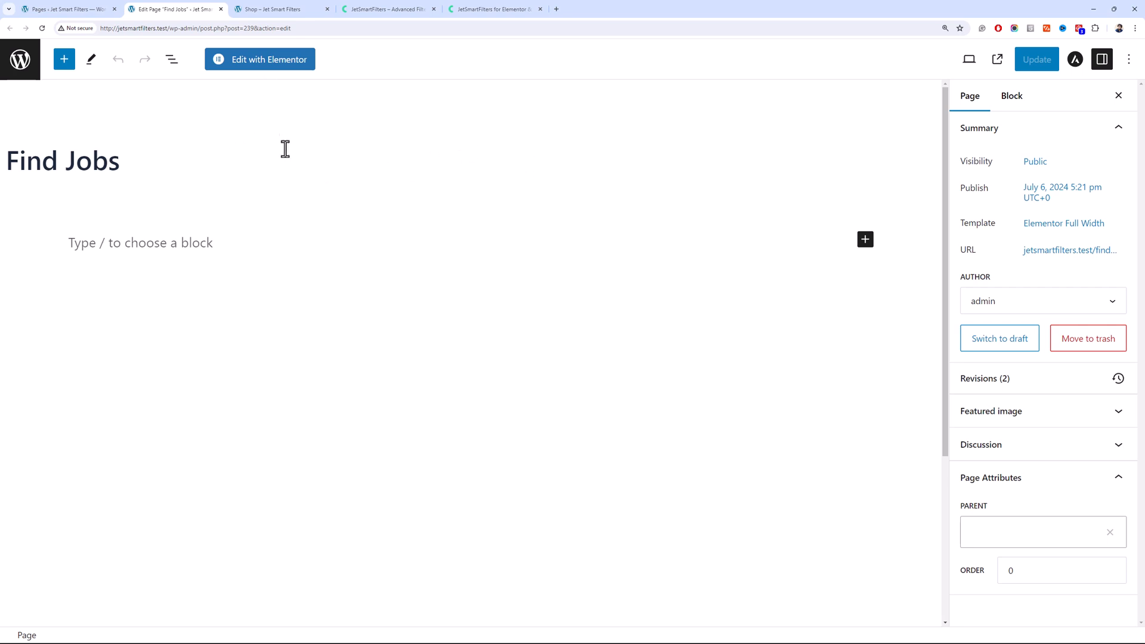
{"action": "left_click", "coordinate": [257, 66]}
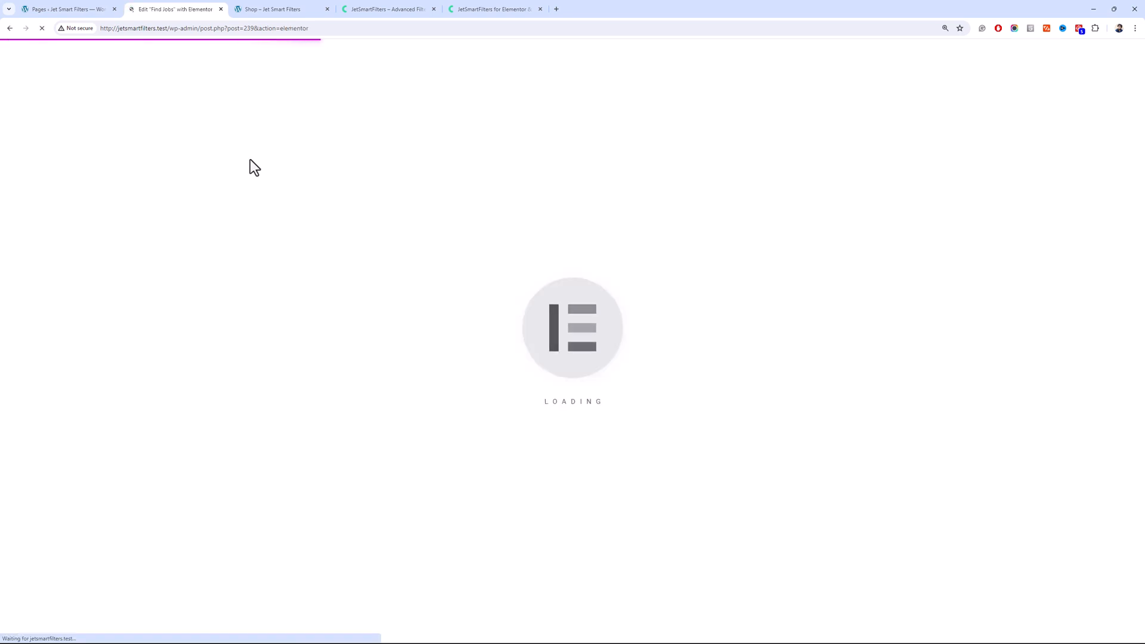
Compare with the Shop page's layout and add a container with a one-third and a two-thirds column to Find Jobs
{"action": "left_click", "coordinate": [281, 9]}
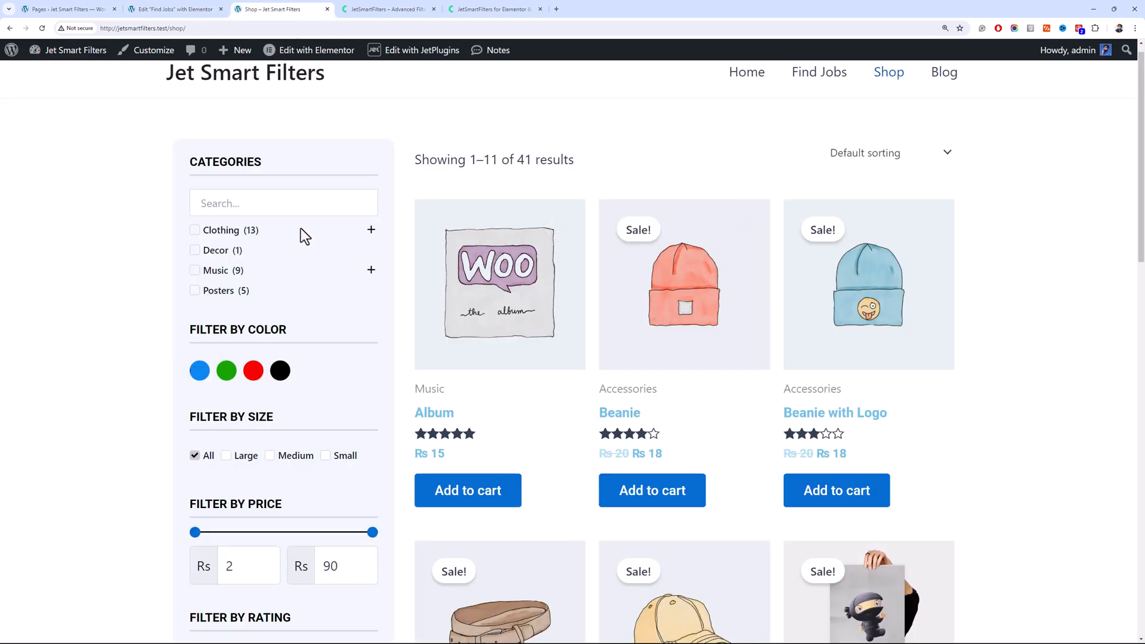
{"action": "left_click", "coordinate": [200, 8]}
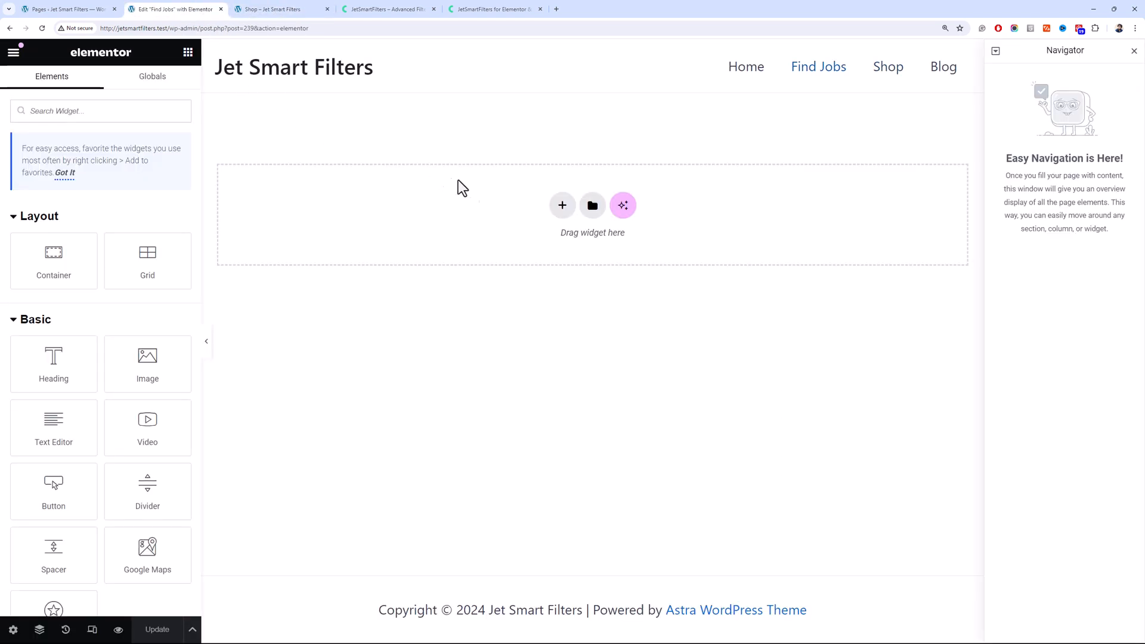
{"action": "left_click", "coordinate": [272, 9]}
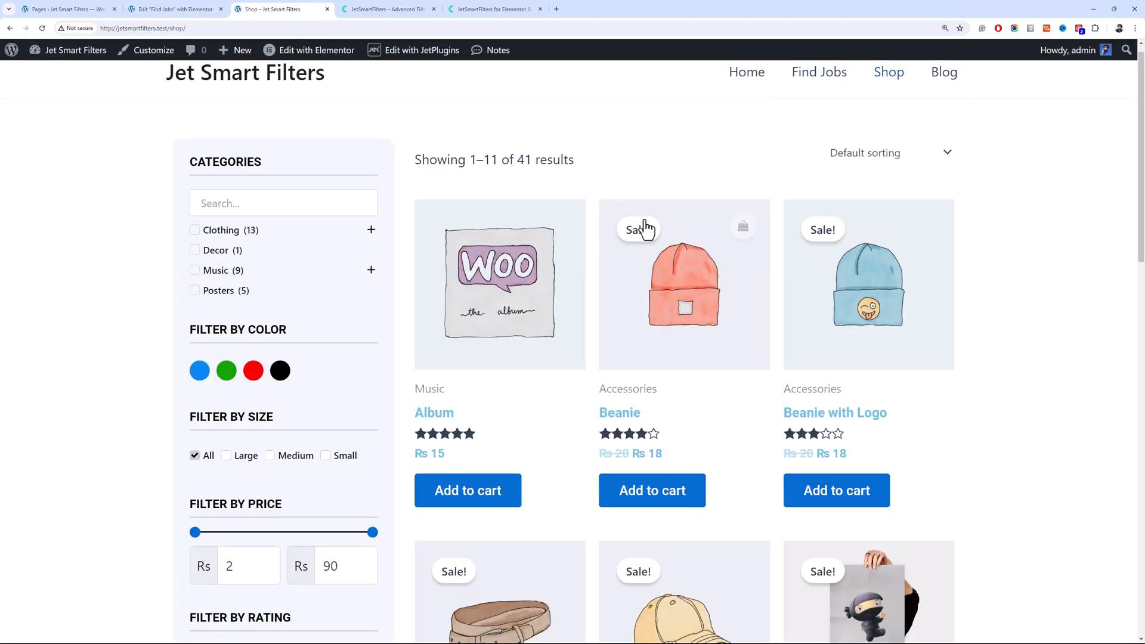
{"action": "left_click", "coordinate": [199, 8]}
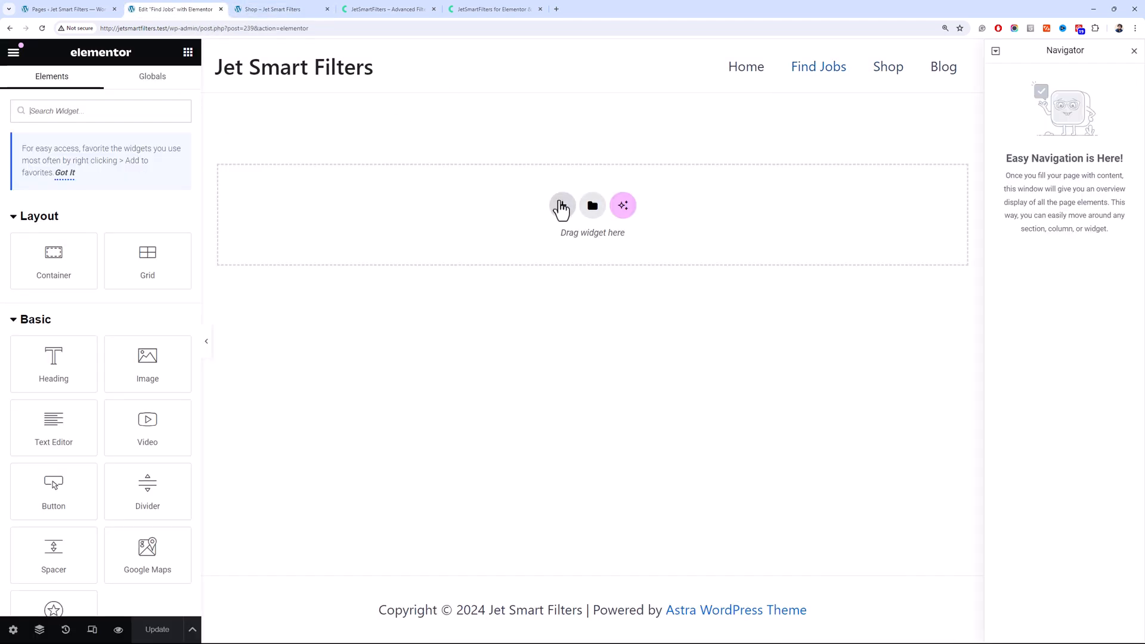
{"action": "left_click", "coordinate": [562, 207]}
{"action": "left_click", "coordinate": [555, 246]}
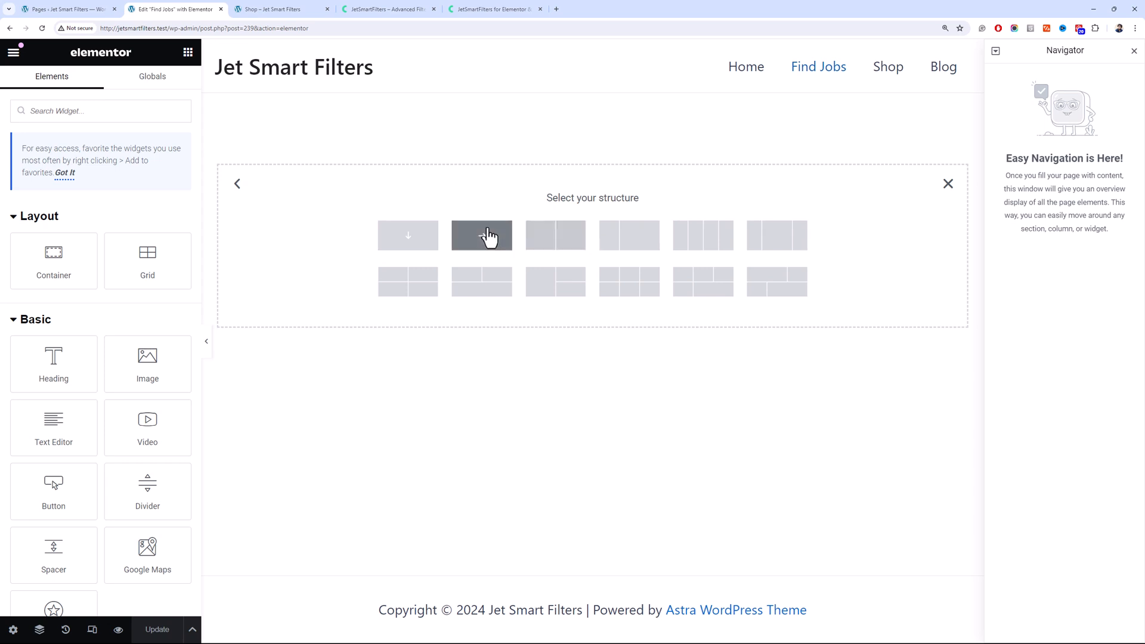
{"action": "left_click", "coordinate": [630, 250]}
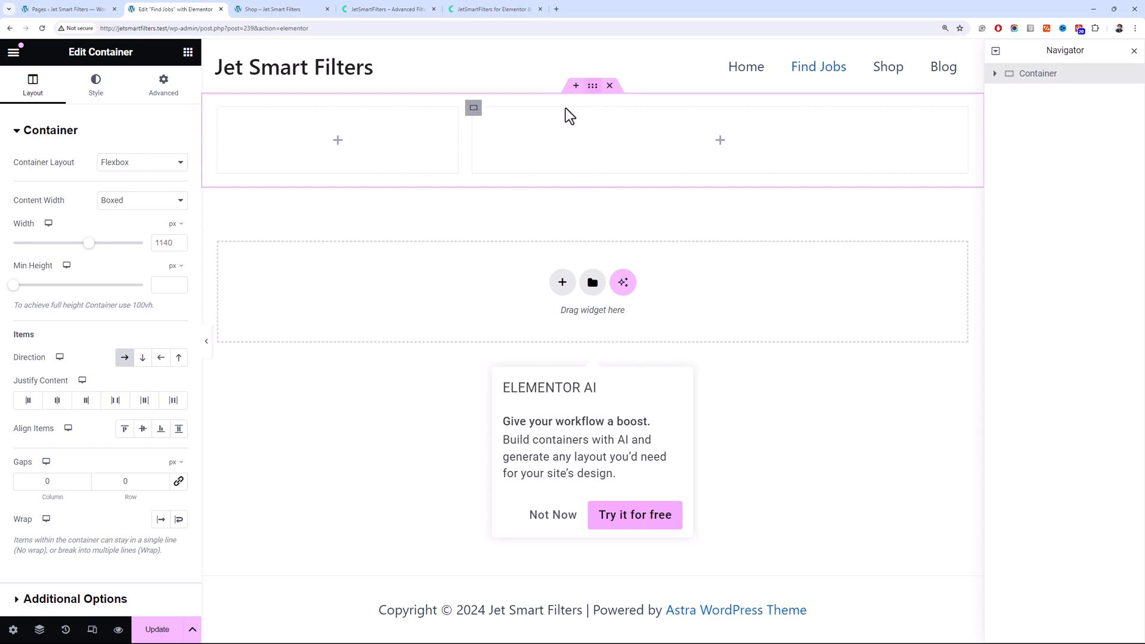
Unlink the outer container's margins and set its top and bottom margins to 50 px
{"action": "left_click", "coordinate": [162, 86]}
{"action": "left_click", "coordinate": [178, 179]}
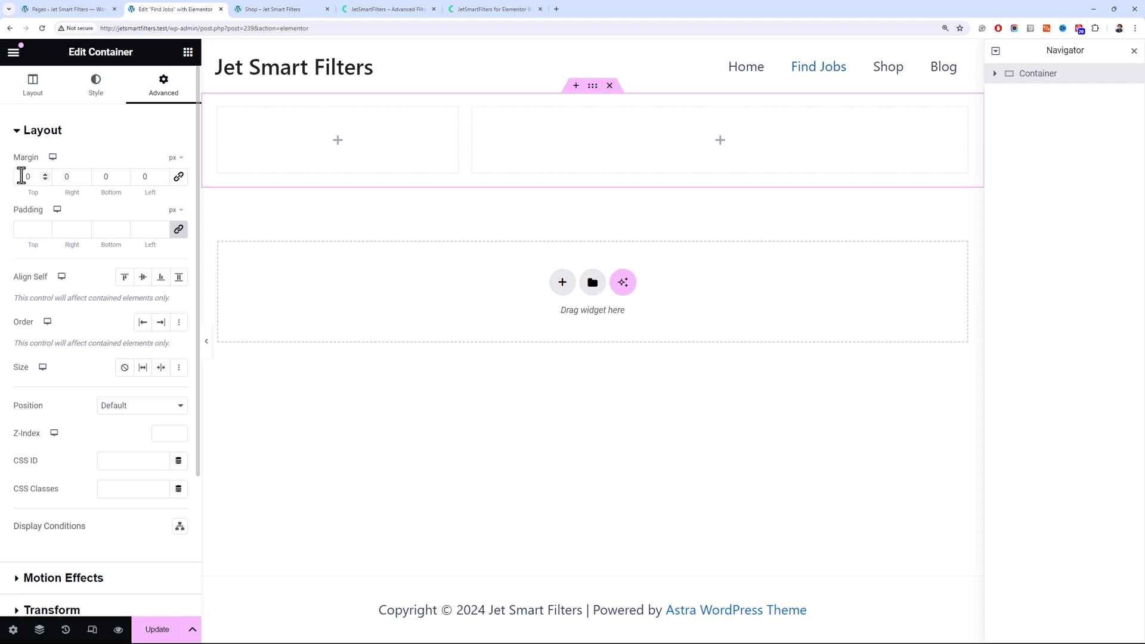
{"action": "left_click", "coordinate": [22, 176]}
{"action": "type", "text": "50"}
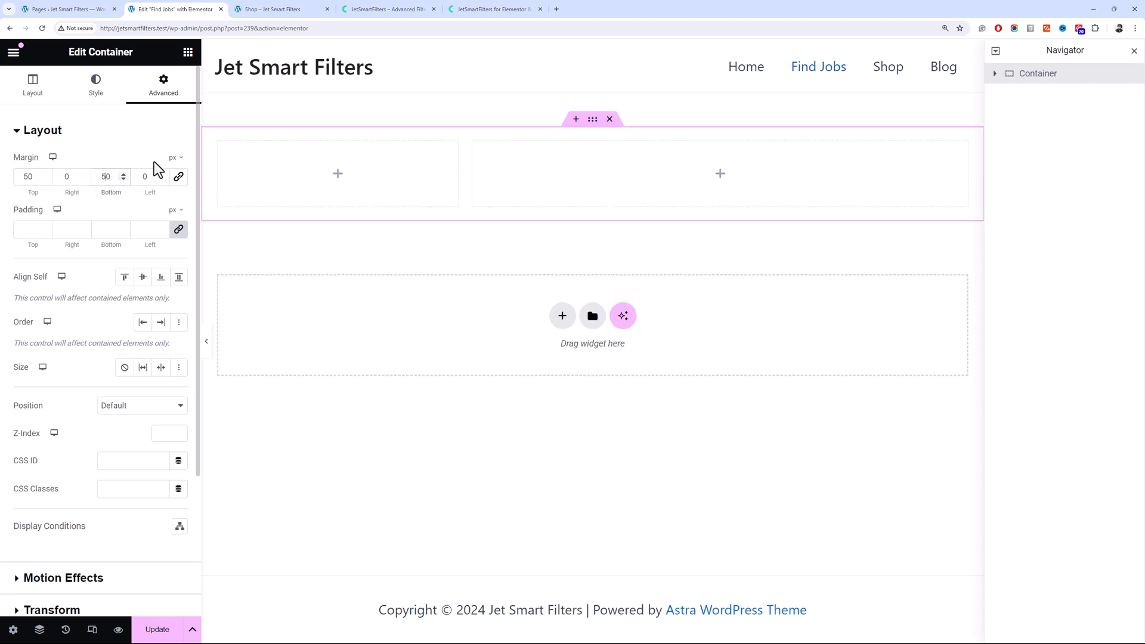
Add a Loop Grid widget to the wider column, with Posts as its template type
{"action": "left_click", "coordinate": [188, 51]}
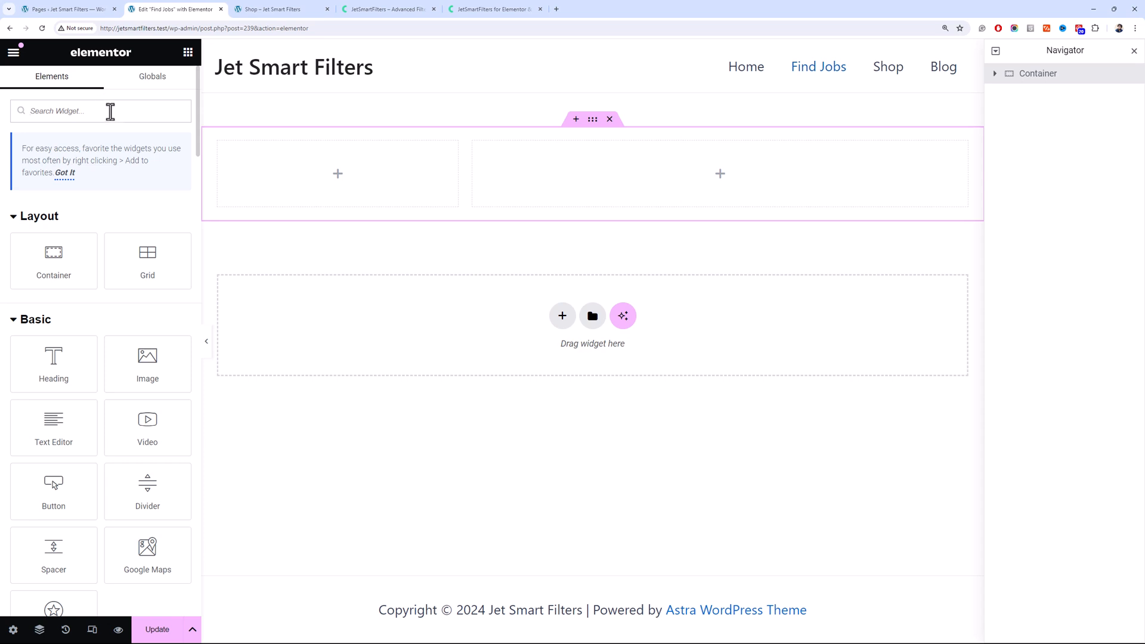
{"action": "type", "text": "gri"}
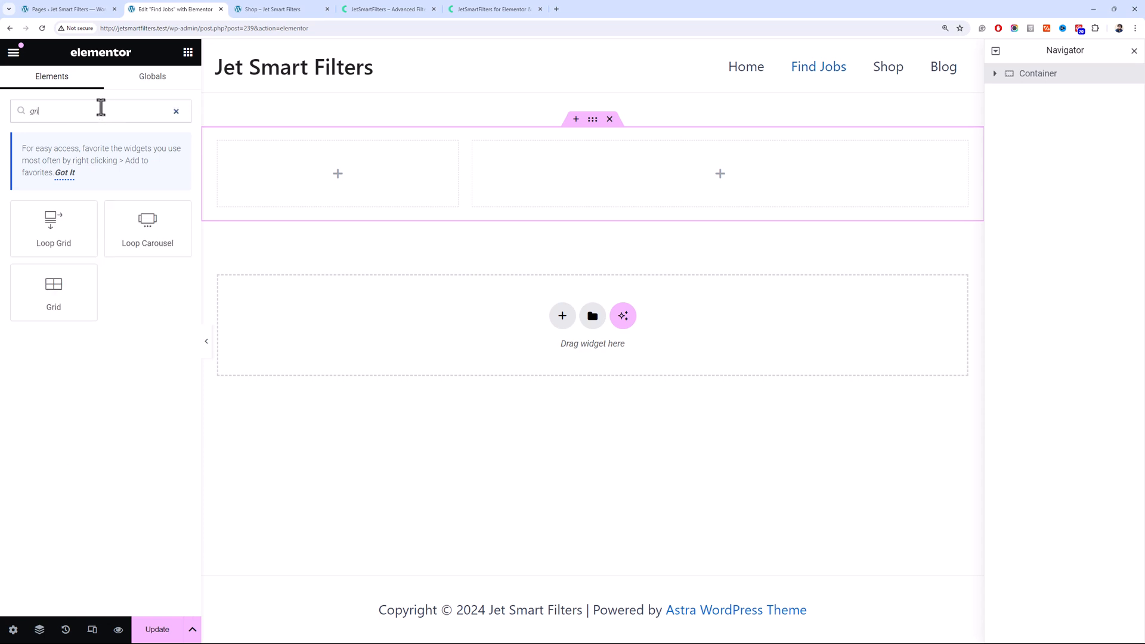
{"action": "left_click_drag", "start_coordinate": [84, 248], "coordinate": [535, 191]}
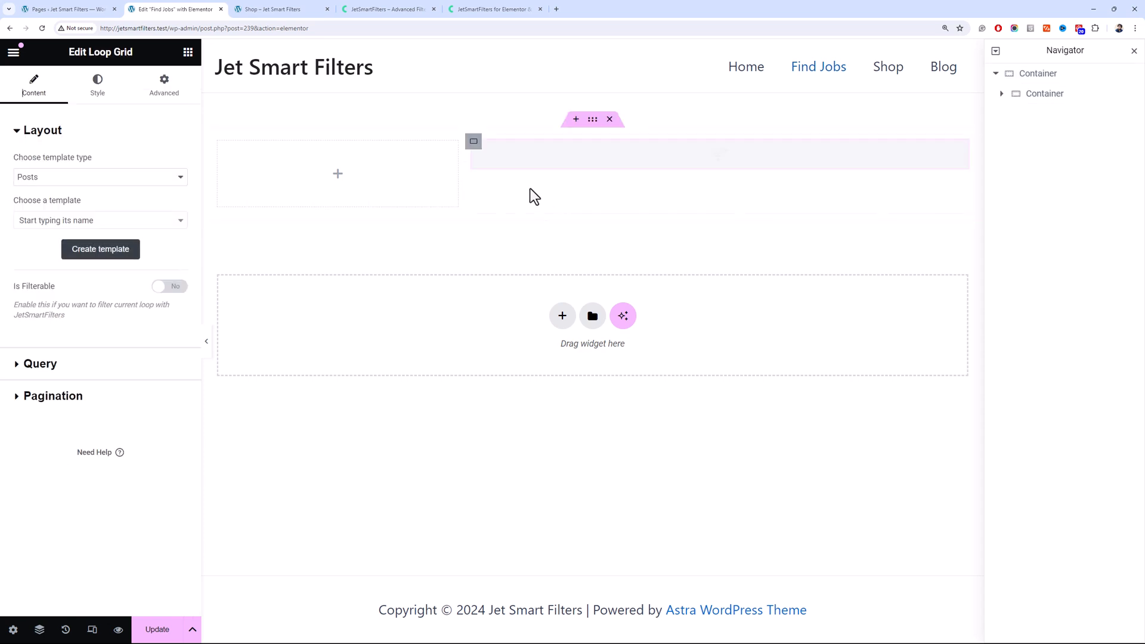
{"action": "left_click", "coordinate": [116, 180]}
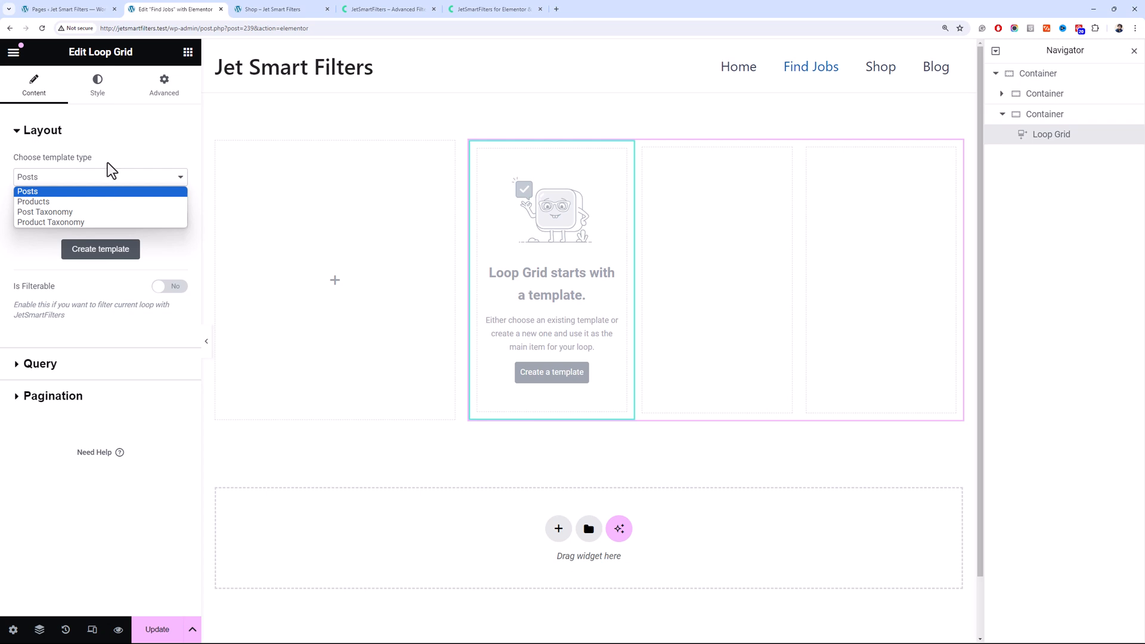
{"action": "left_click", "coordinate": [107, 189]}
Search the Loop Grid's templates for "job" and open the Theme Builder in a new tab
{"action": "left_click", "coordinate": [127, 229]}
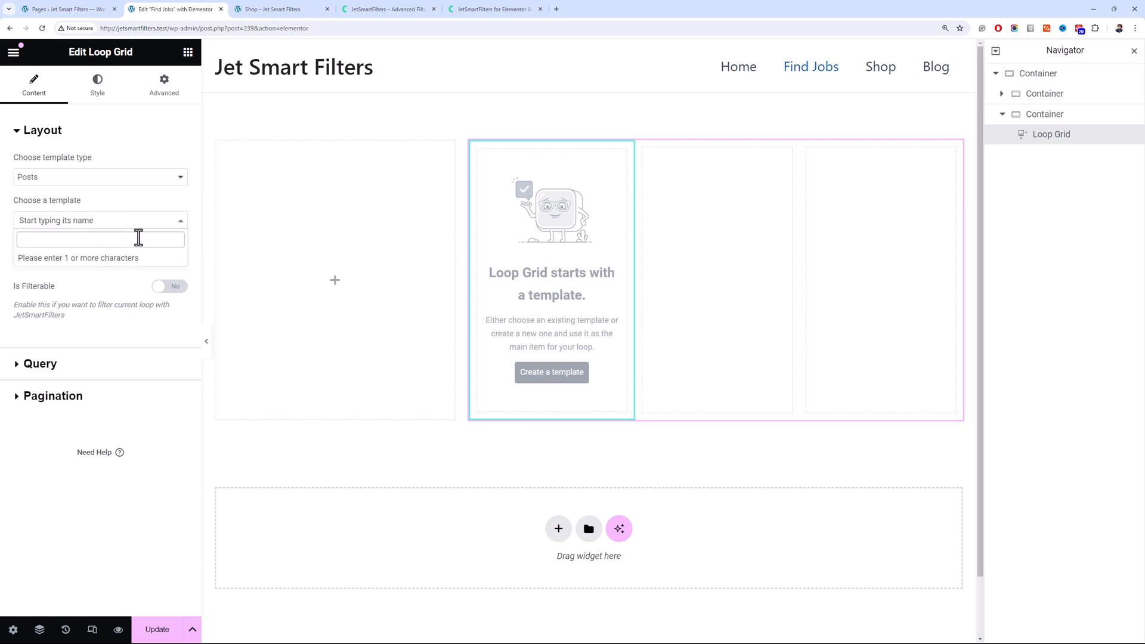
{"action": "type", "text": "job"}
{"action": "left_click", "coordinate": [89, 8]}
{"action": "mouse_move", "coordinate": [85, 418]}
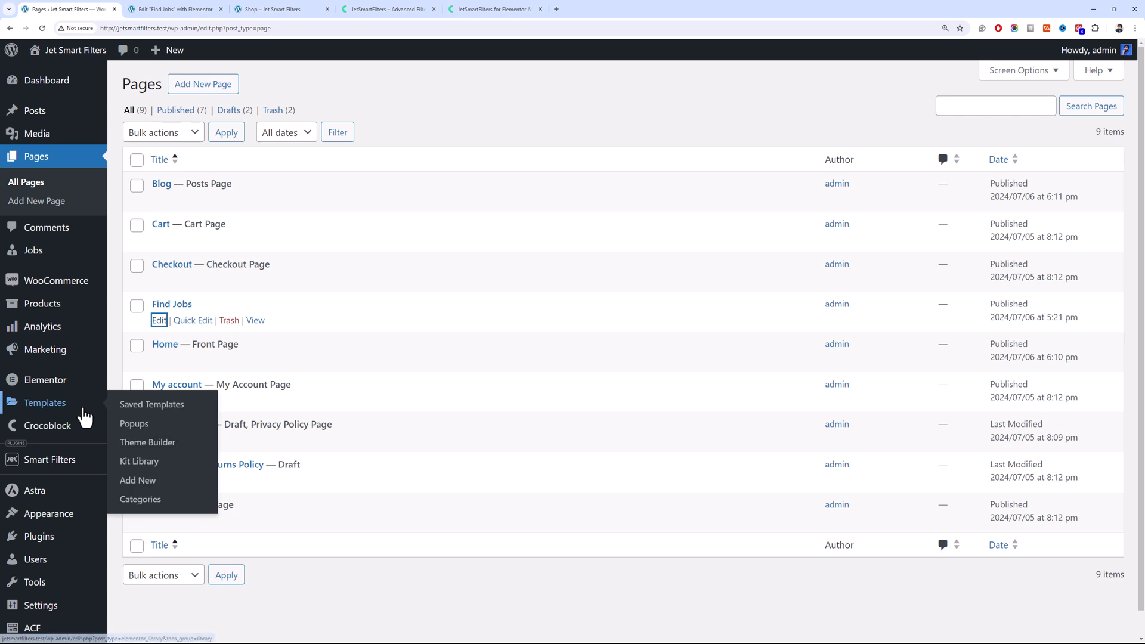
{"action": "middle_click", "coordinate": [144, 455]}
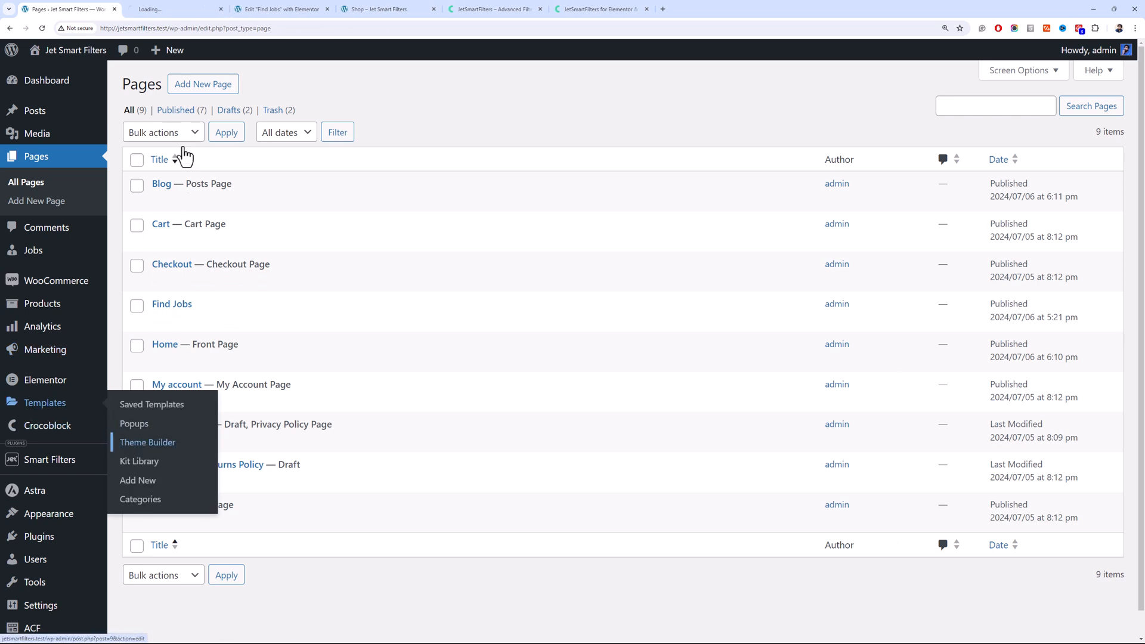
Rename the loop item template in the Theme Builder as Job Listing
{"action": "left_click", "coordinate": [151, 8]}
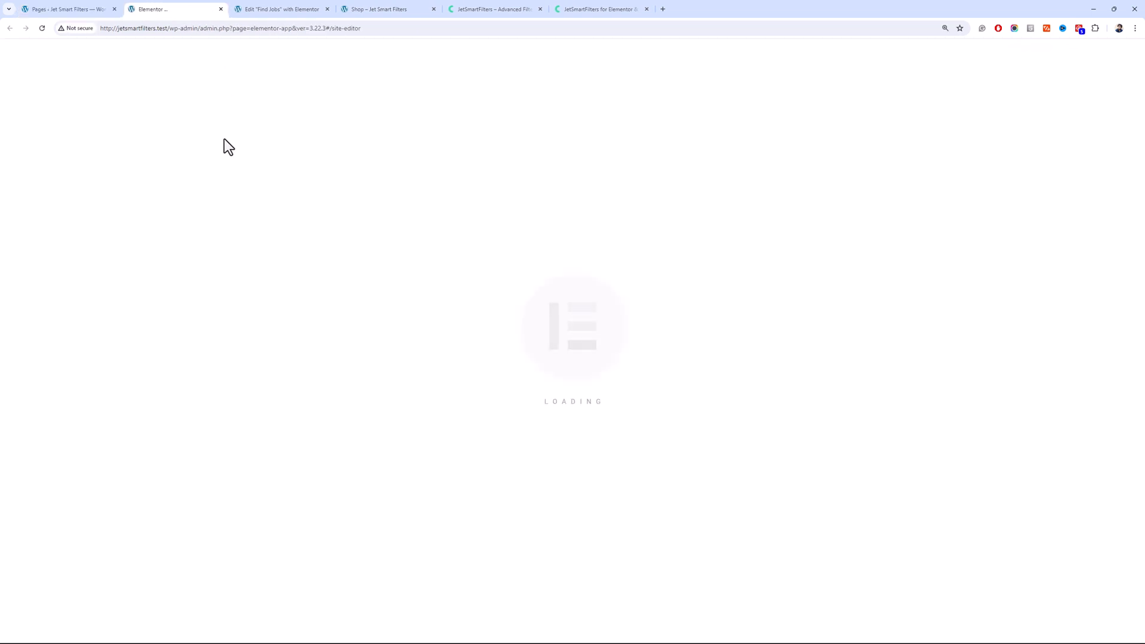
{"action": "left_click", "coordinate": [145, 527]}
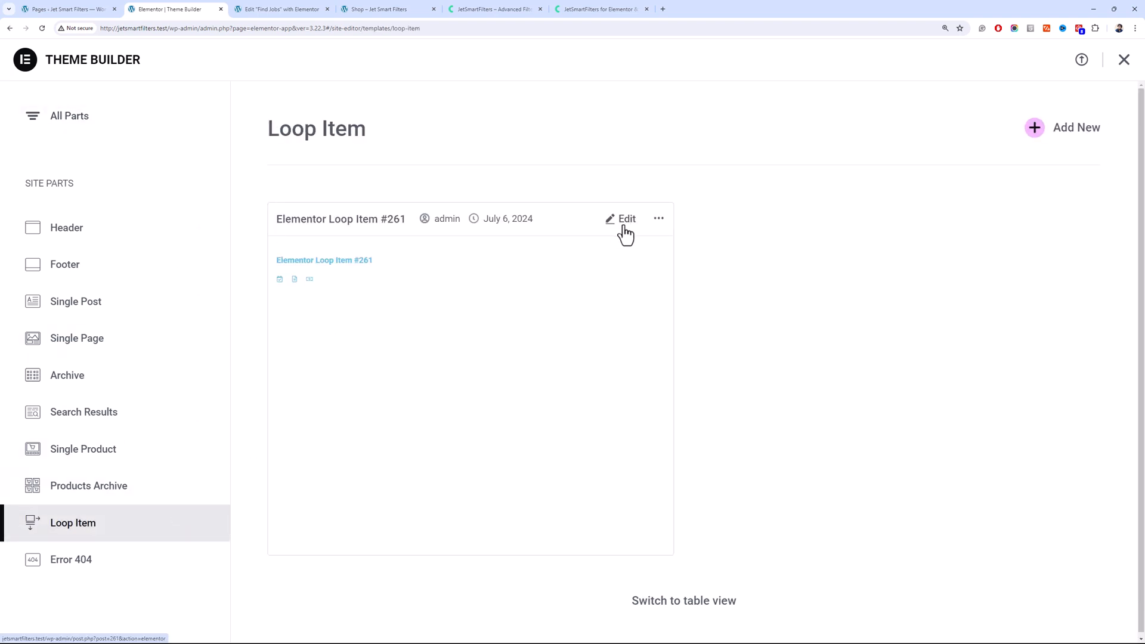
{"action": "left_click", "coordinate": [656, 218]}
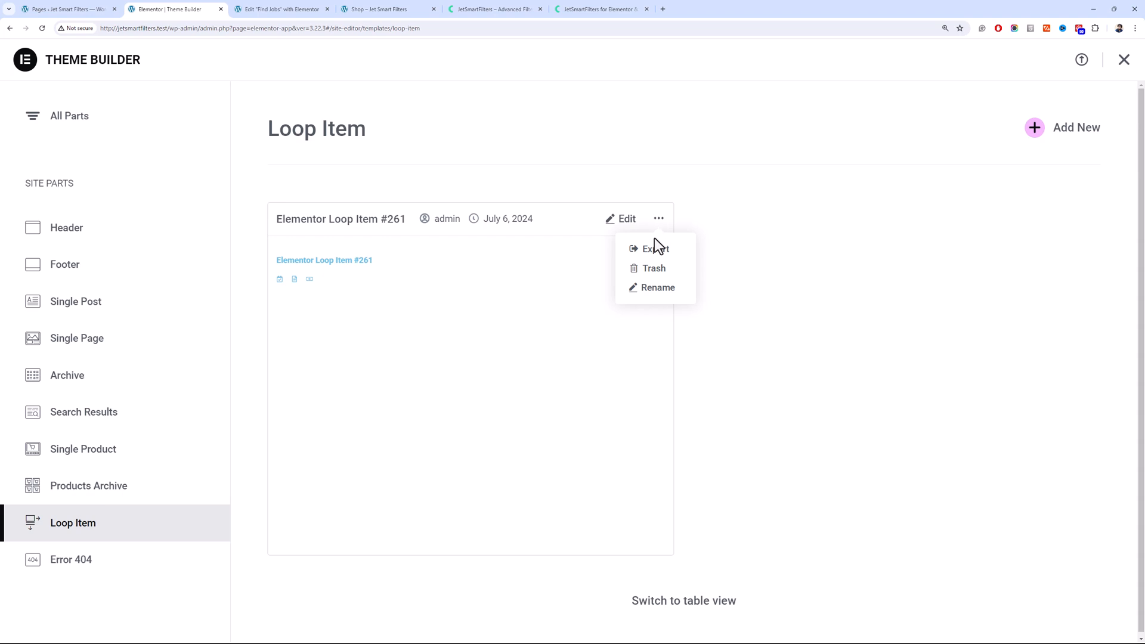
{"action": "left_click", "coordinate": [666, 290]}
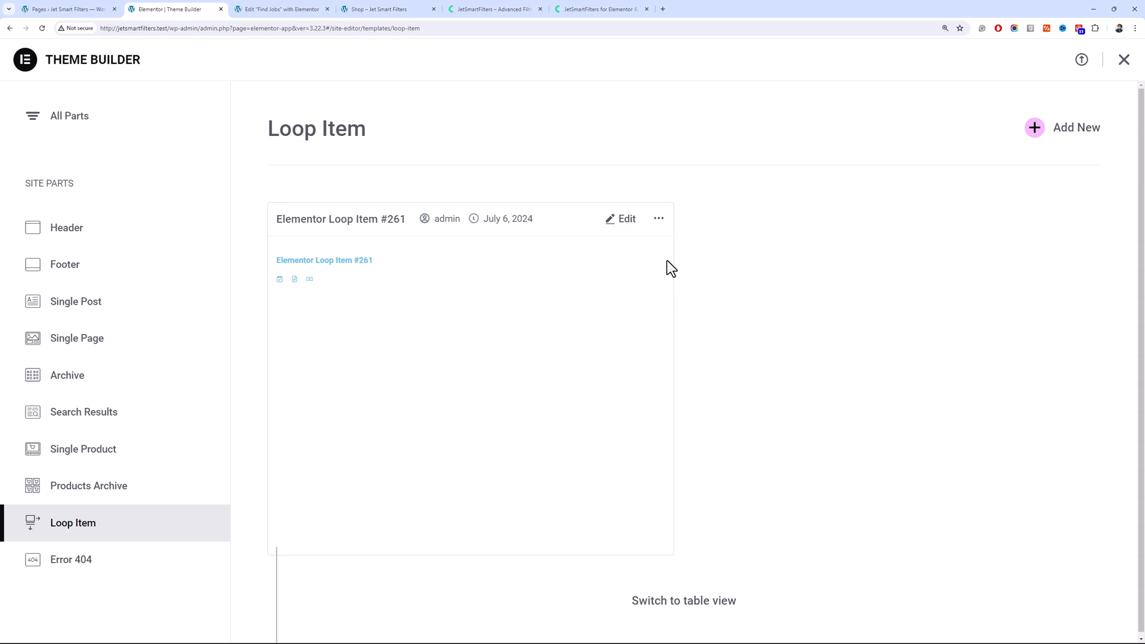
{"action": "left_click", "coordinate": [659, 218]}
{"action": "left_click", "coordinate": [662, 288]}
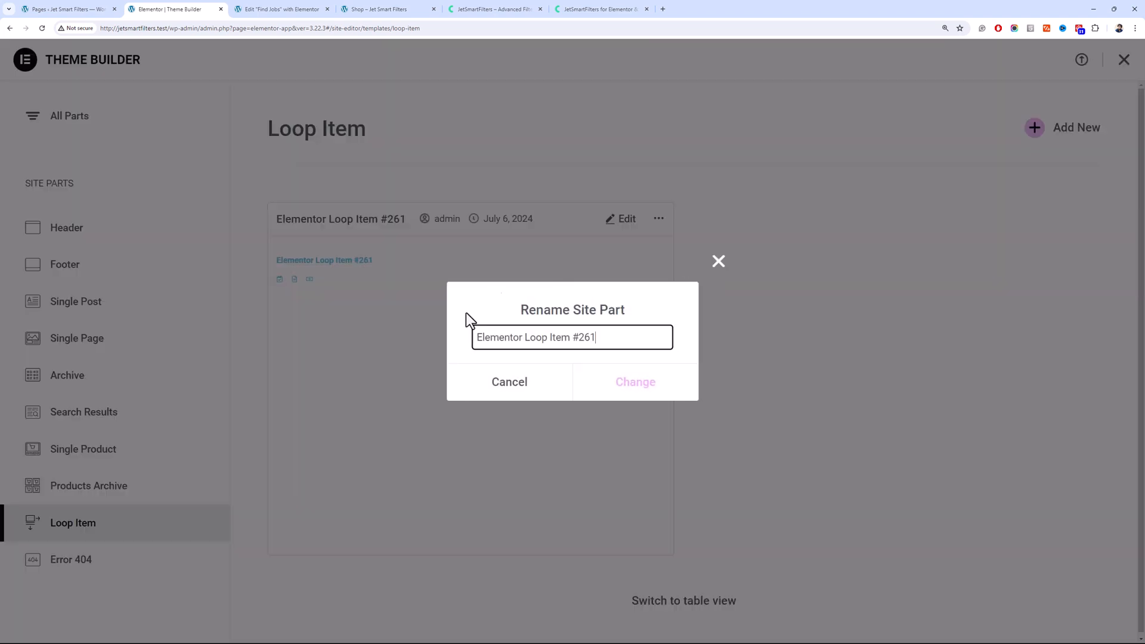
{"action": "triple_click", "coordinate": [507, 333]}
{"action": "type", "text": "Job Listing"}
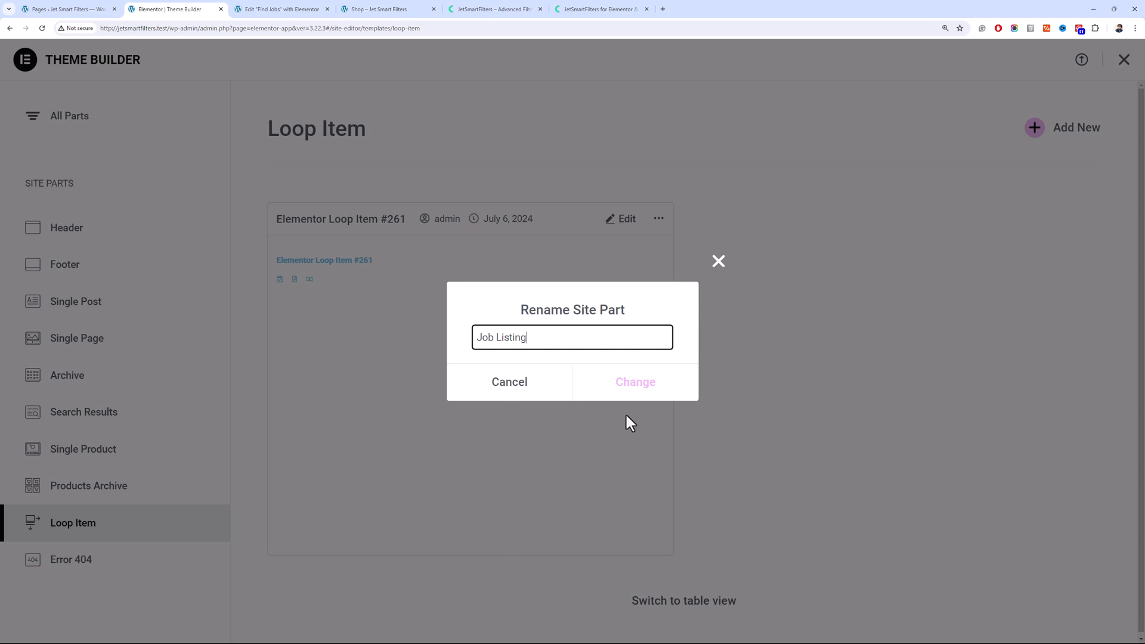
{"action": "left_click", "coordinate": [627, 387]}
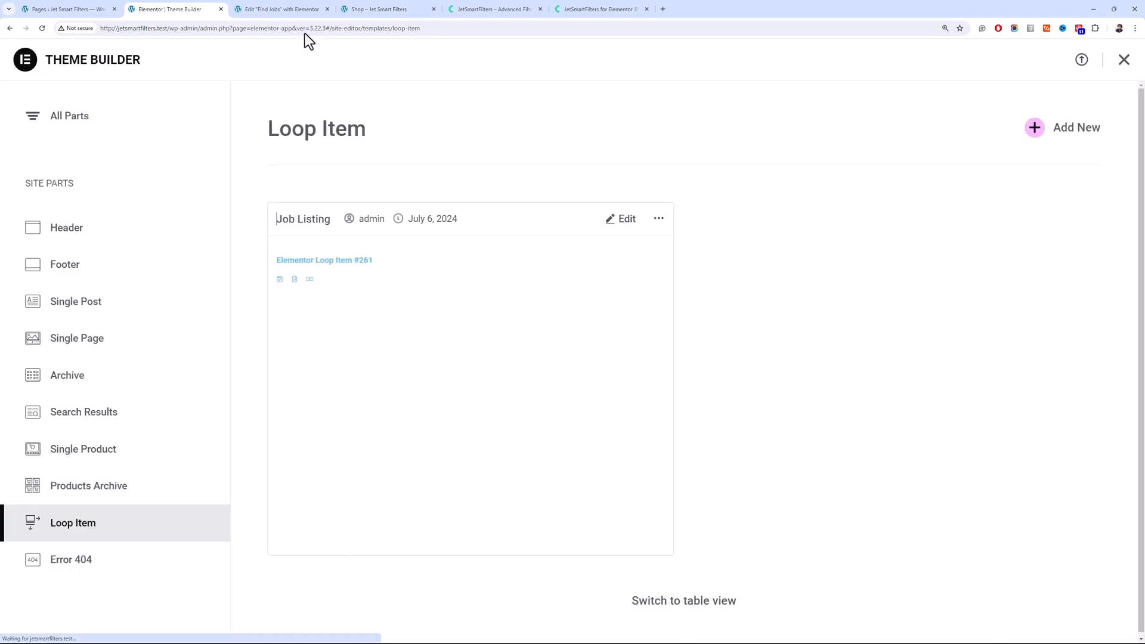
Return to the Find Jobs page and choose the Job Listing template for the Loop Grid
{"action": "left_click", "coordinate": [292, 9]}
{"action": "left_click", "coordinate": [181, 614]}
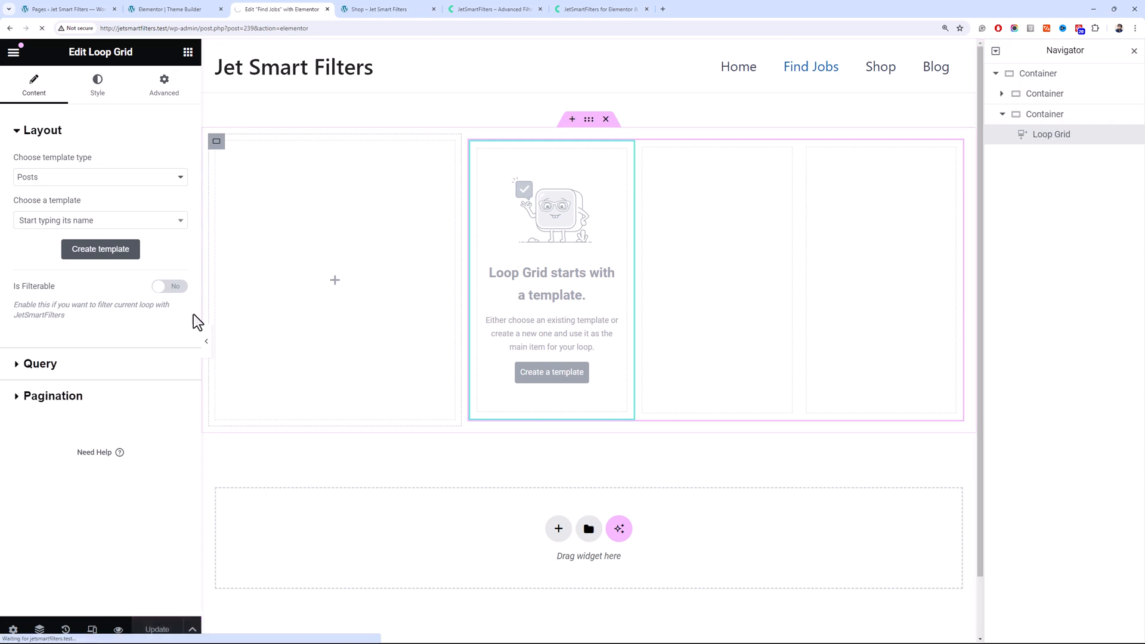
{"action": "left_click", "coordinate": [108, 221]}
{"action": "type", "text": "job"}
{"action": "left_click", "coordinate": [113, 263]}
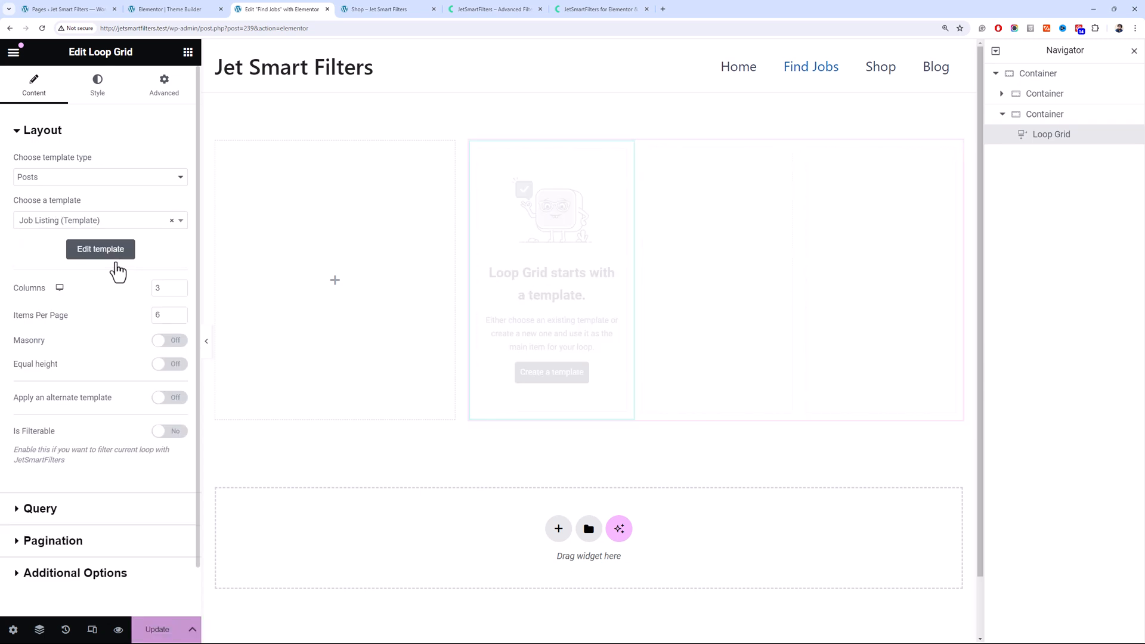
Set the Loop Grid's number of columns to 1
{"action": "left_click", "coordinate": [178, 285]}
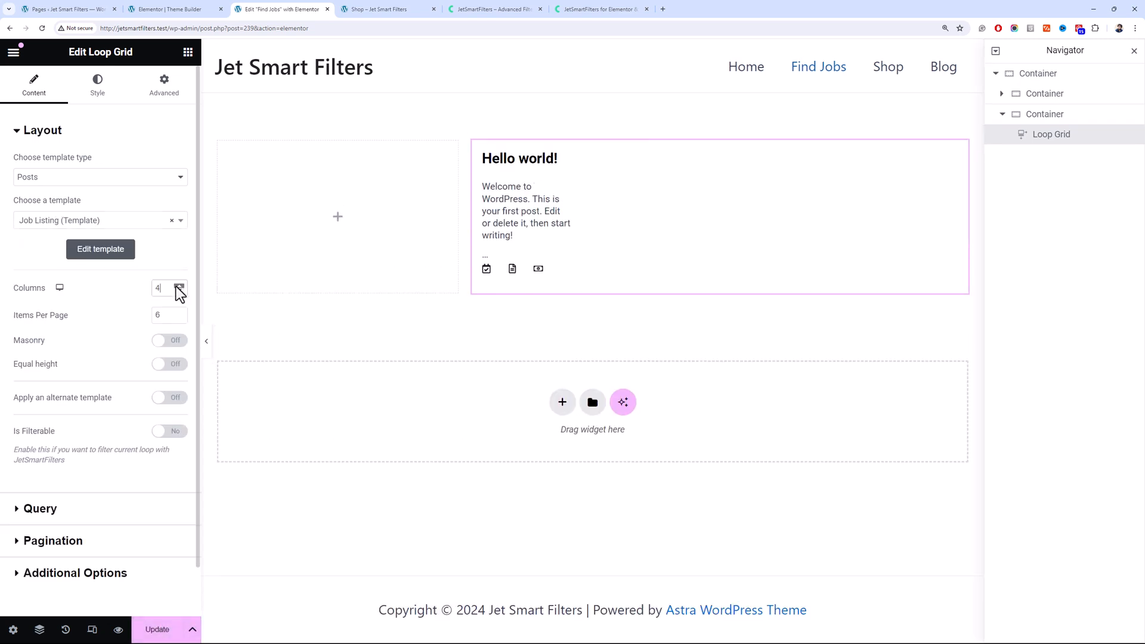
{"action": "left_click", "coordinate": [177, 287]}
{"action": "left_click", "coordinate": [177, 286]}
{"action": "left_click_drag", "start_coordinate": [166, 287], "coordinate": [151, 287]}
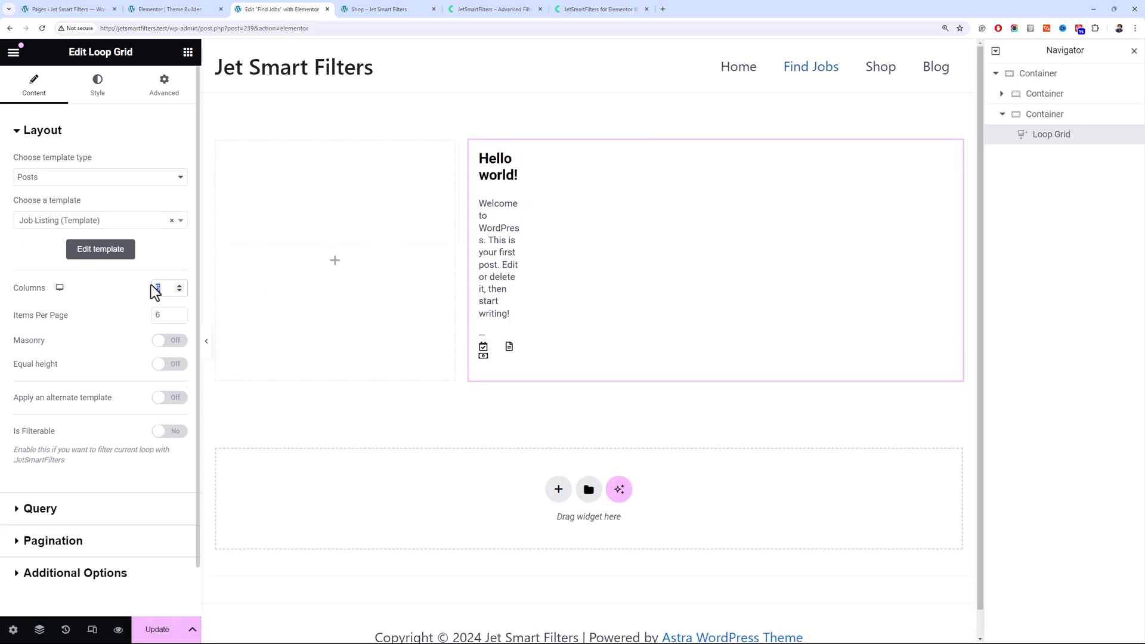
{"action": "type", "text": "1"}
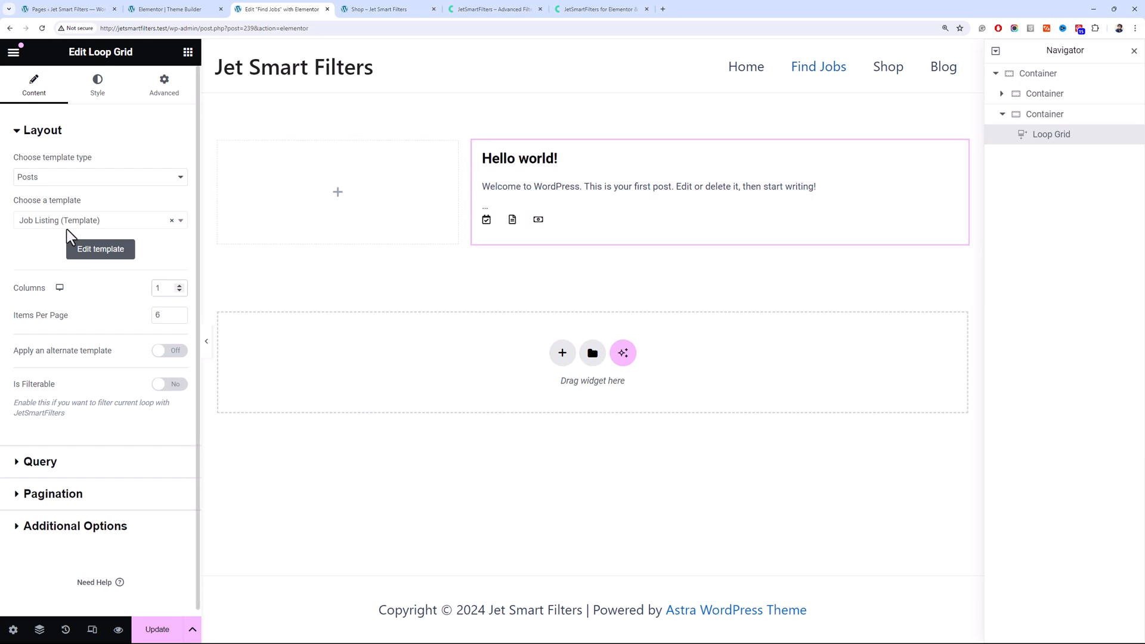
Set the Loop Grid's query source to Jobs
{"action": "left_click", "coordinate": [102, 463]}
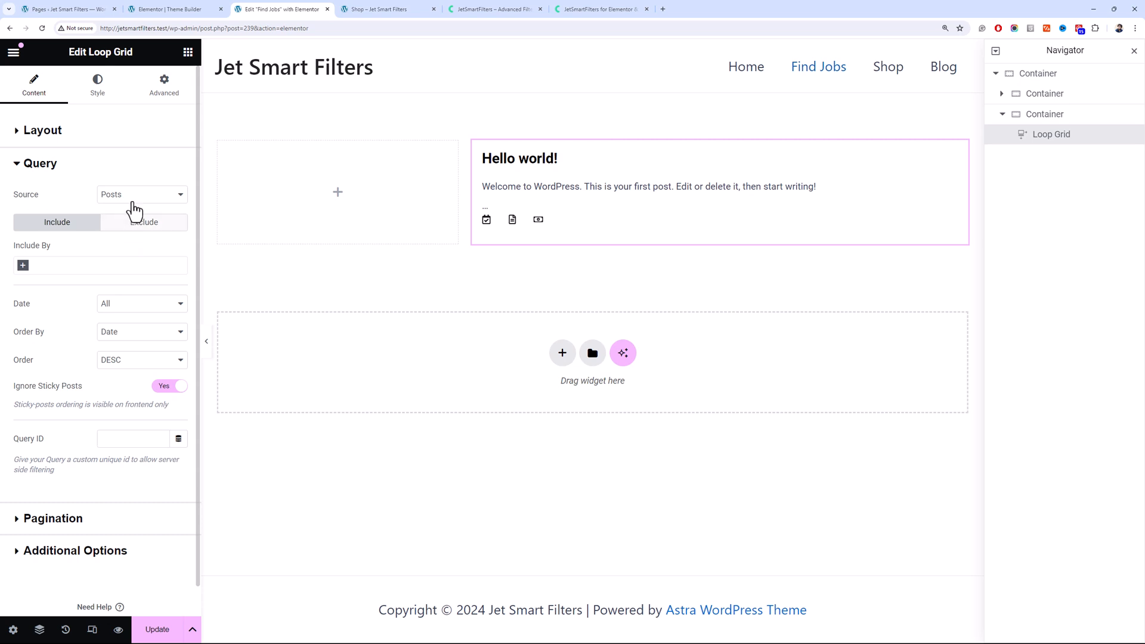
{"action": "left_click", "coordinate": [134, 198]}
{"action": "left_click", "coordinate": [141, 228]}
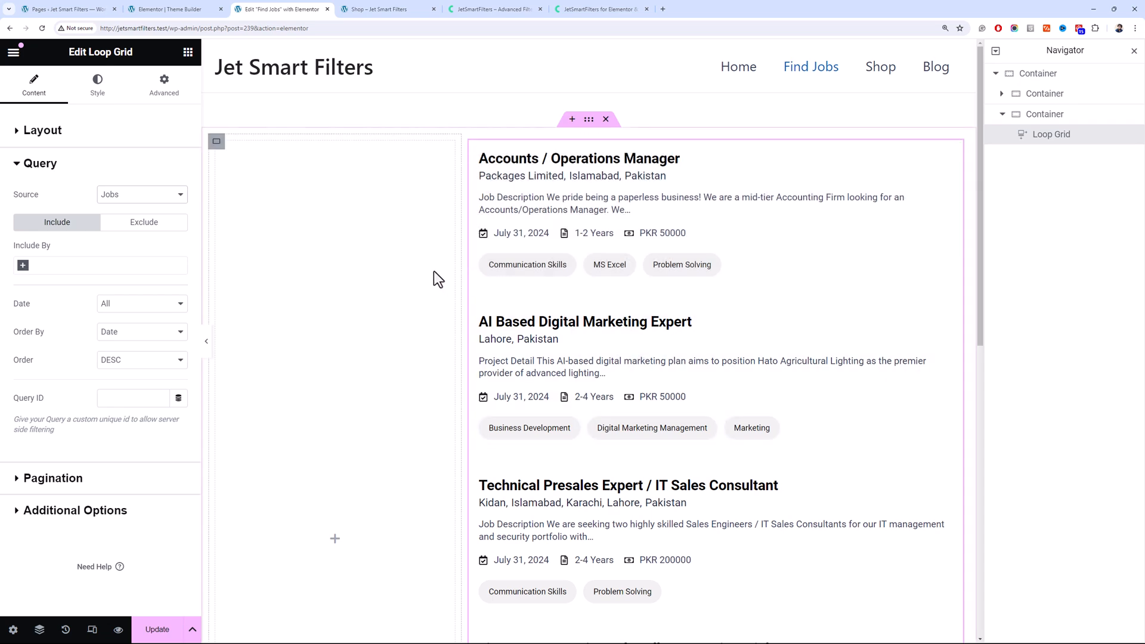
Look through the job entries displayed in the Loop Grid from first to last
{"action": "scroll", "coordinate": [675, 303], "scroll_direction": "down", "scroll_amount": 7}
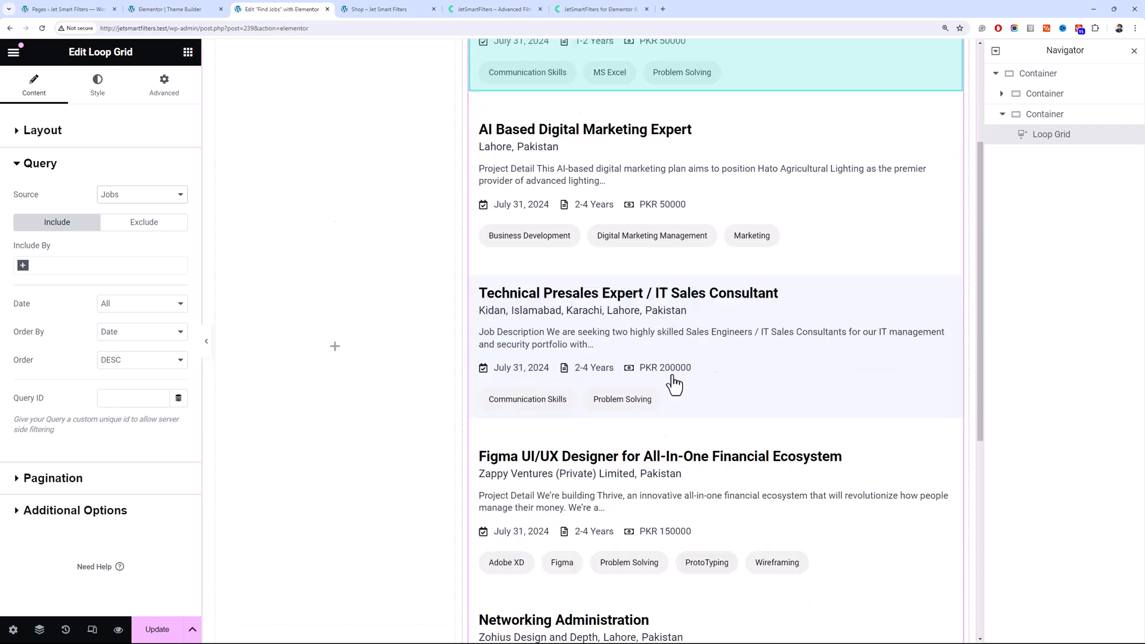
{"action": "scroll", "coordinate": [677, 375], "scroll_direction": "up", "scroll_amount": 5}
{"action": "scroll", "coordinate": [681, 375], "scroll_direction": "up", "scroll_amount": 2}
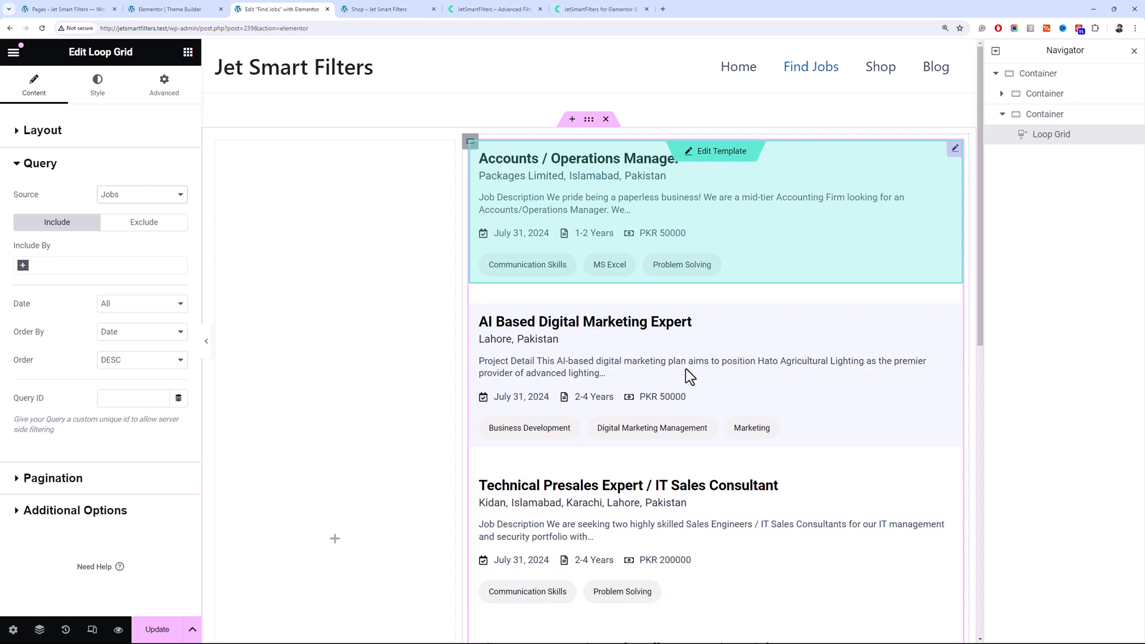
{"action": "scroll", "coordinate": [686, 374], "scroll_direction": "down", "scroll_amount": 4}
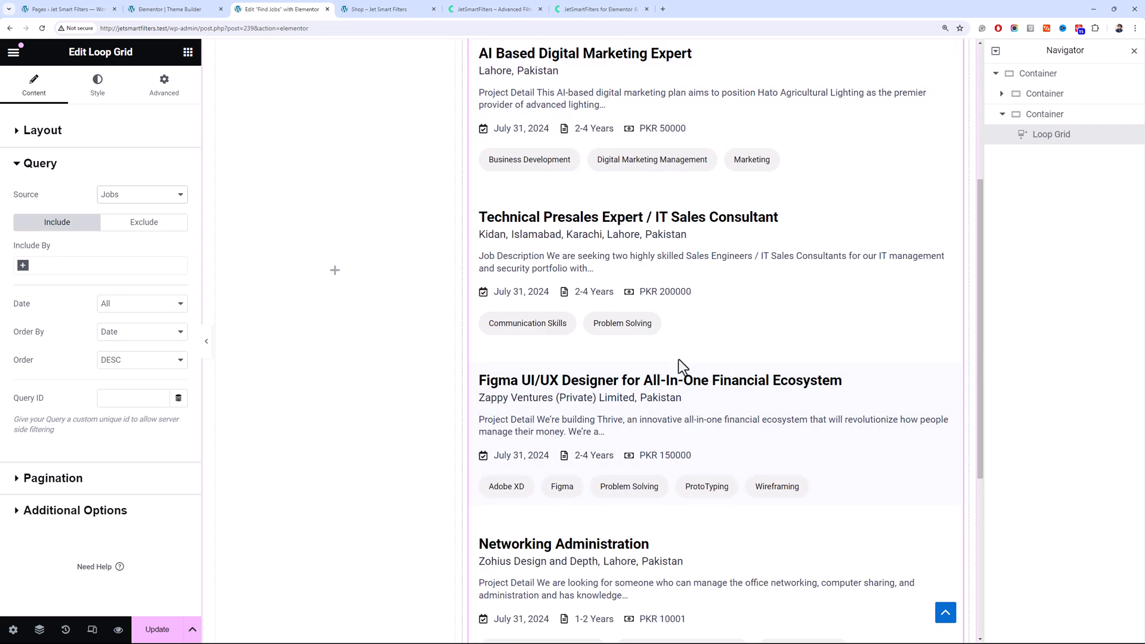
{"action": "scroll", "coordinate": [588, 382], "scroll_direction": "down", "scroll_amount": 5}
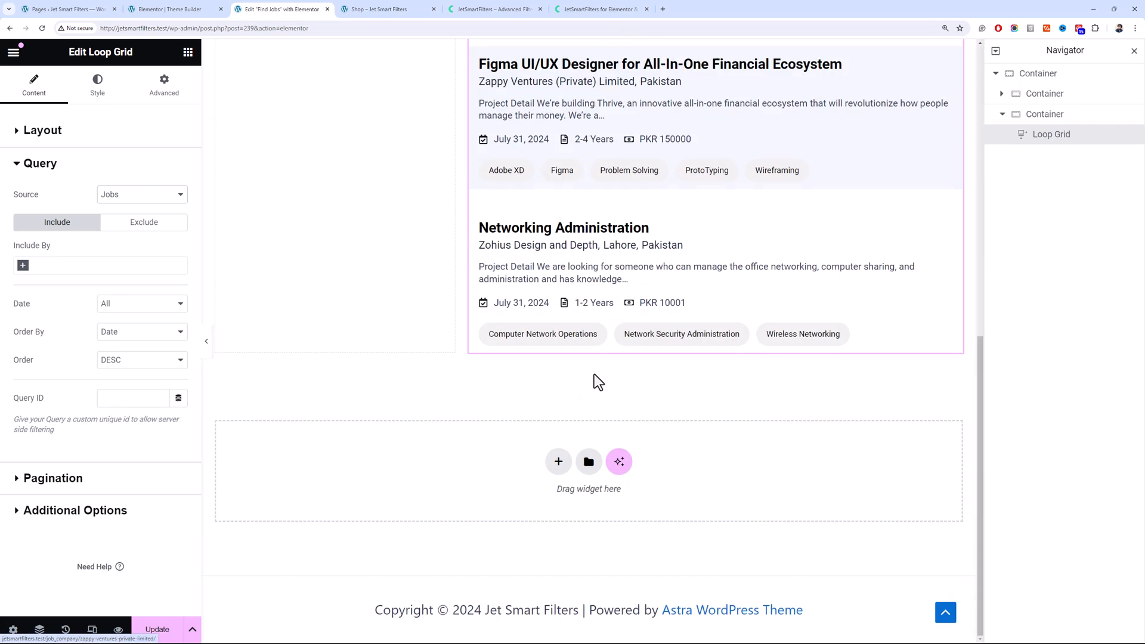
{"action": "scroll", "coordinate": [623, 294], "scroll_direction": "up", "scroll_amount": 2}
{"action": "scroll", "coordinate": [629, 274], "scroll_direction": "up", "scroll_amount": 4}
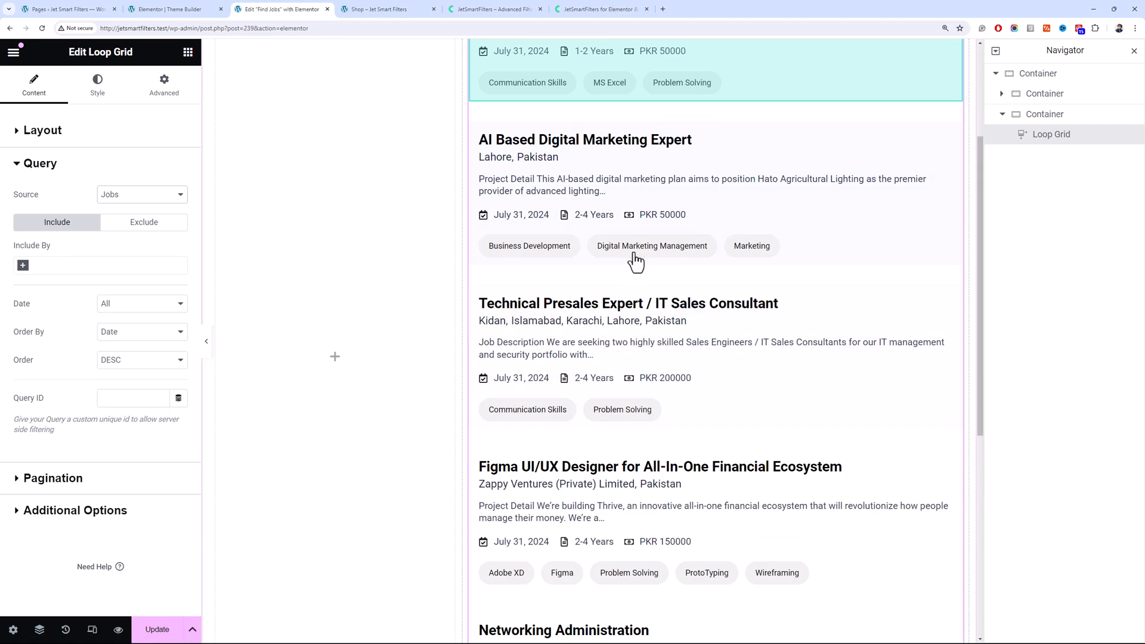
{"action": "scroll", "coordinate": [638, 185], "scroll_direction": "up", "scroll_amount": 3}
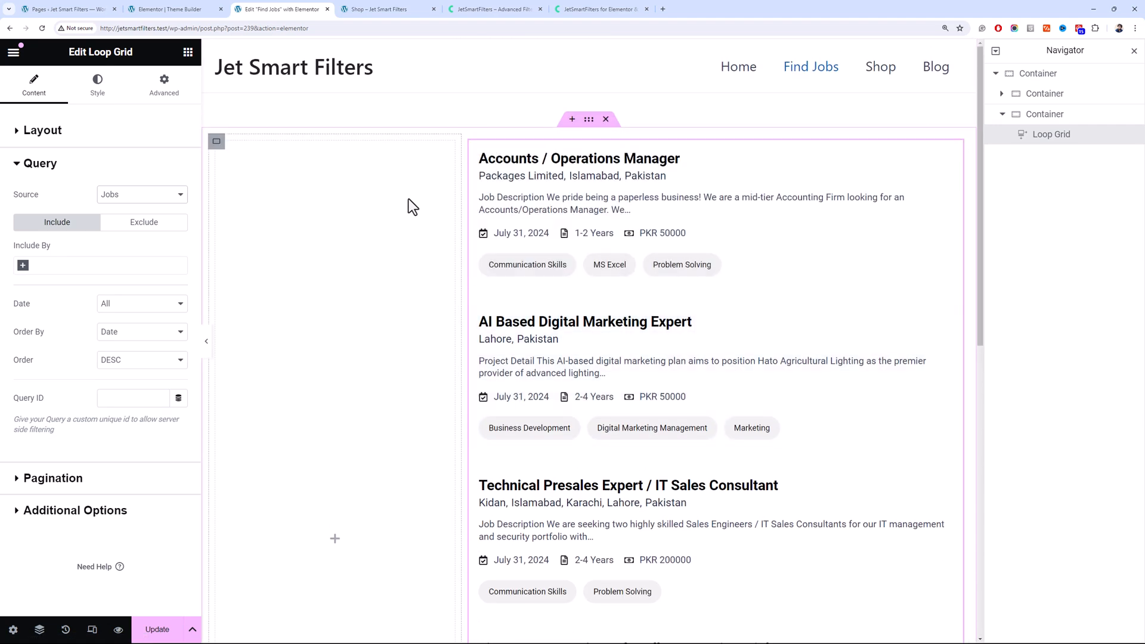
Set the empty column's width to 28% and the Loop Grid column's width to 72%
{"action": "left_click", "coordinate": [224, 147]}
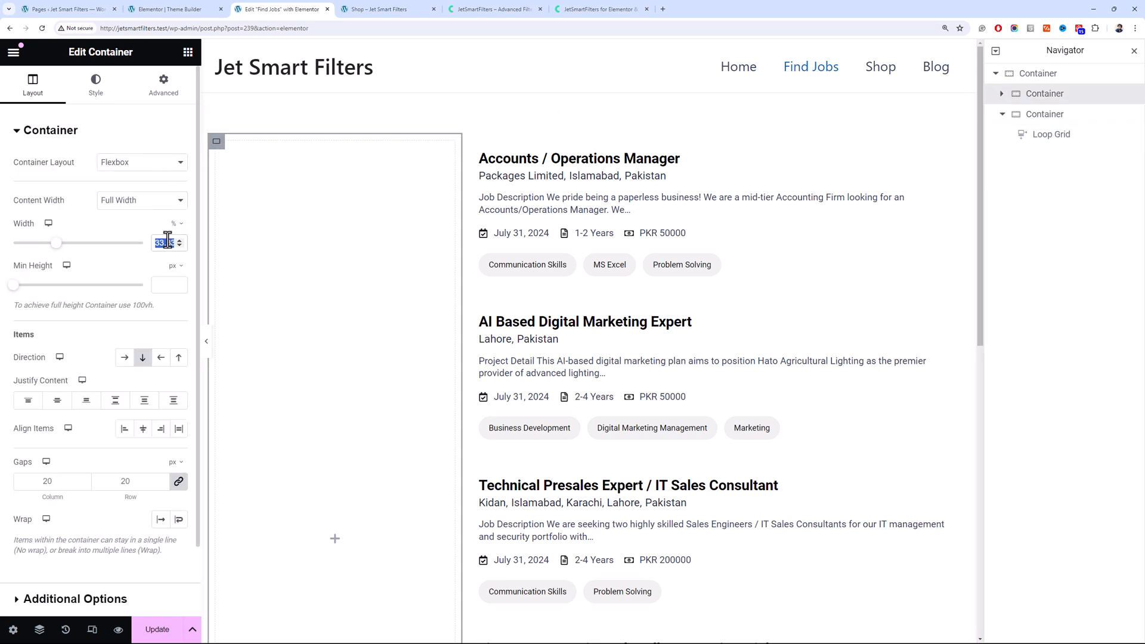
{"action": "type", "text": "28"}
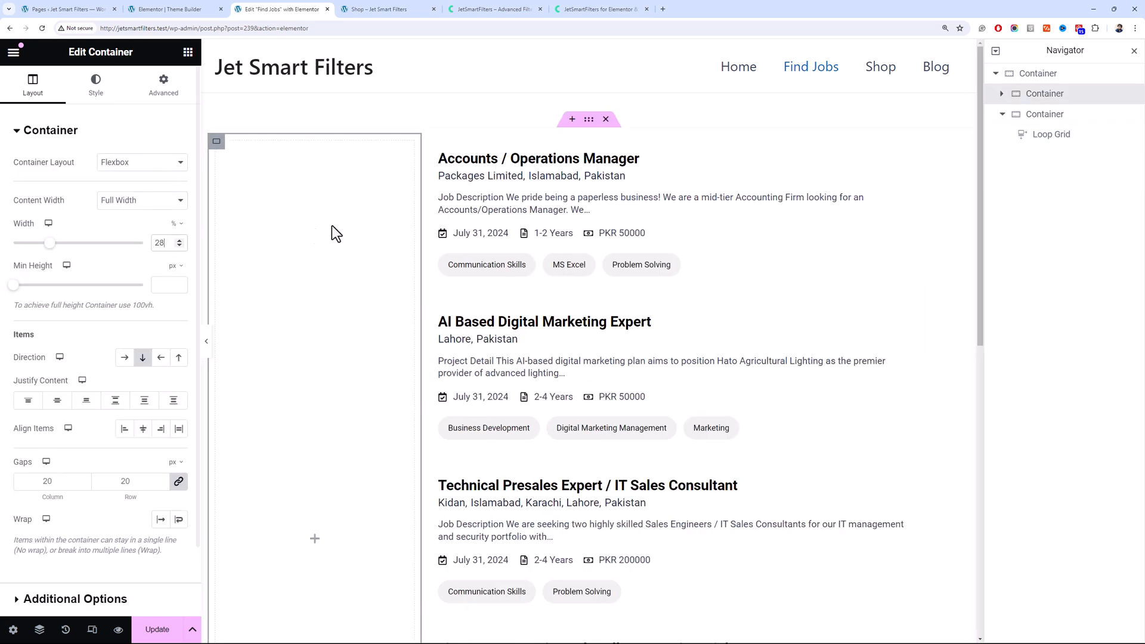
{"action": "left_click", "coordinate": [430, 142]}
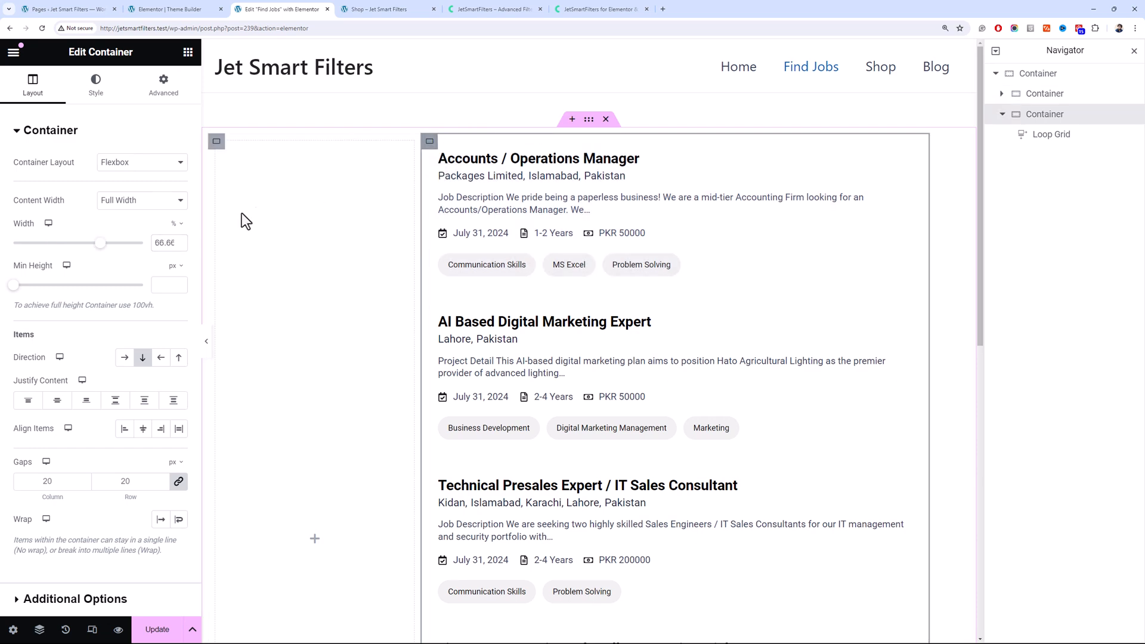
{"action": "type", "text": "72"}
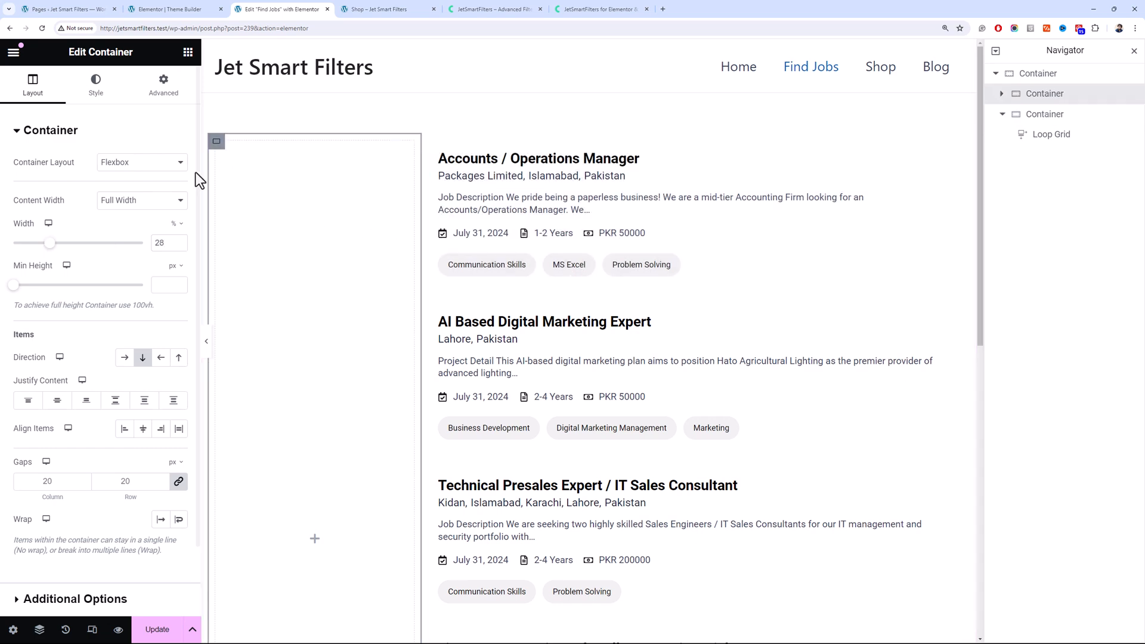
Open the Products Archive template from the Theme Builder for editing and place its browser tab after Find Jobs
{"action": "left_click", "coordinate": [370, 10]}
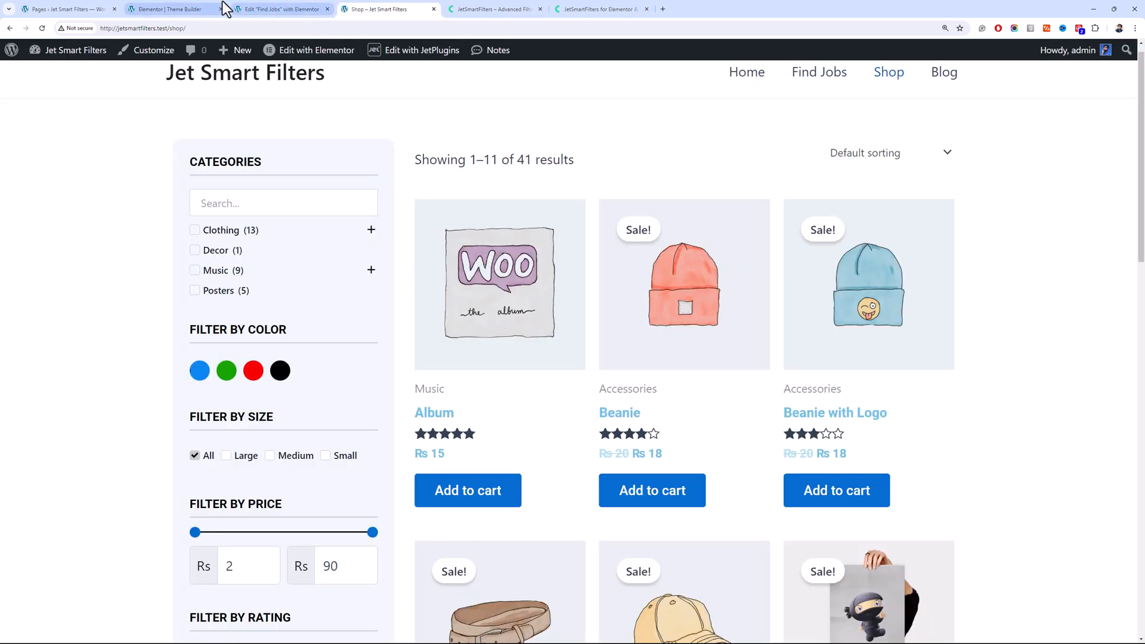
{"action": "left_click", "coordinate": [203, 9]}
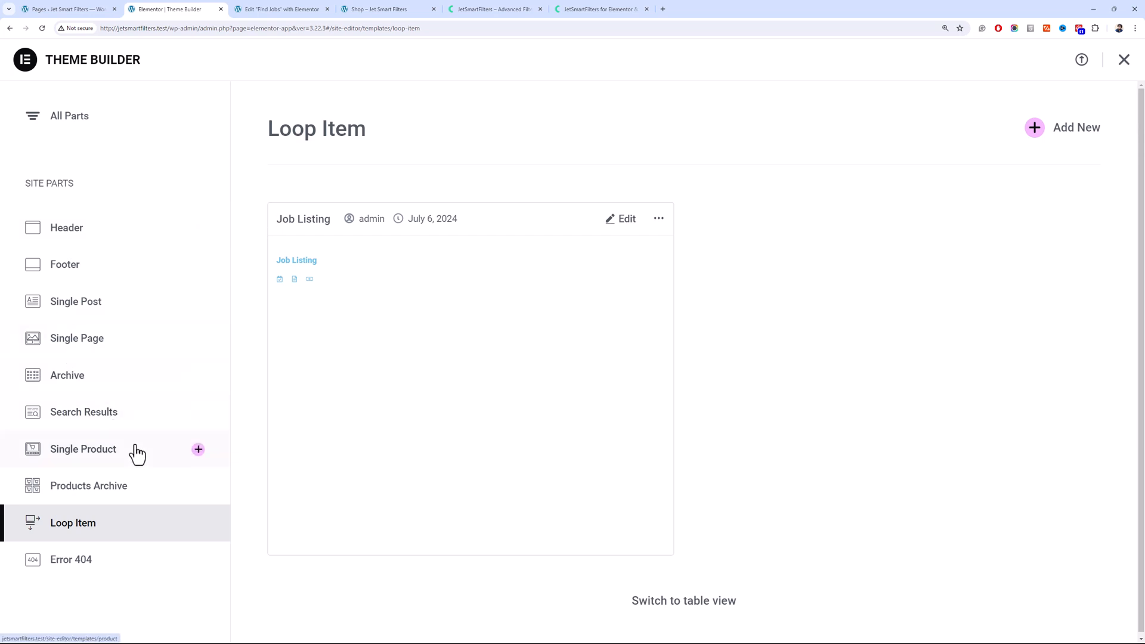
{"action": "left_click", "coordinate": [149, 490]}
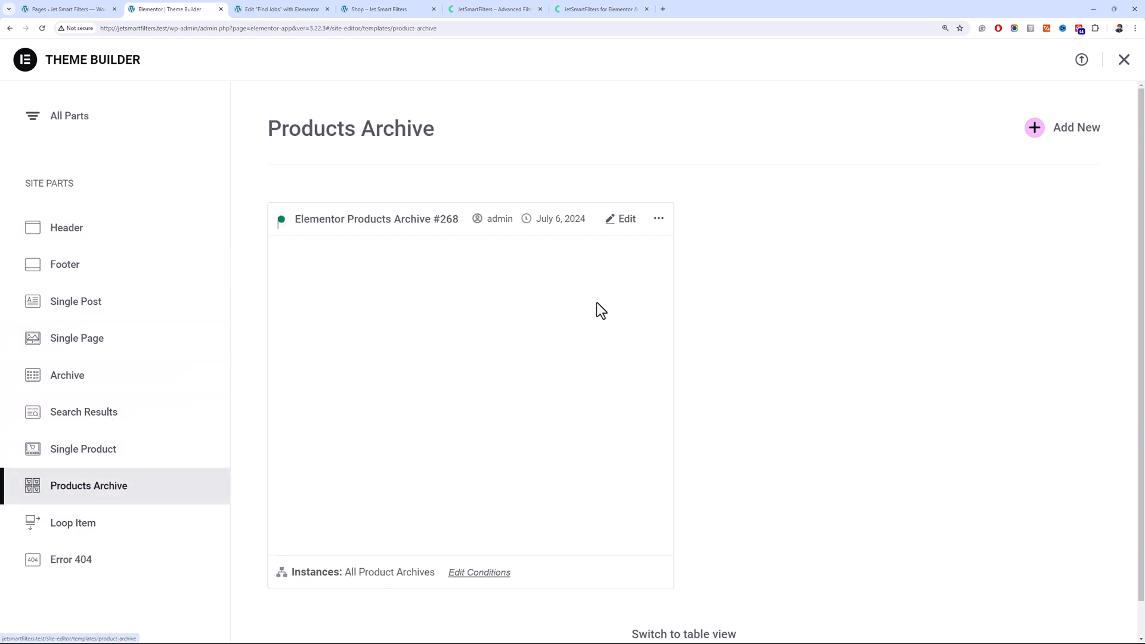
{"action": "left_click", "coordinate": [635, 222]}
{"action": "left_click", "coordinate": [301, 8]}
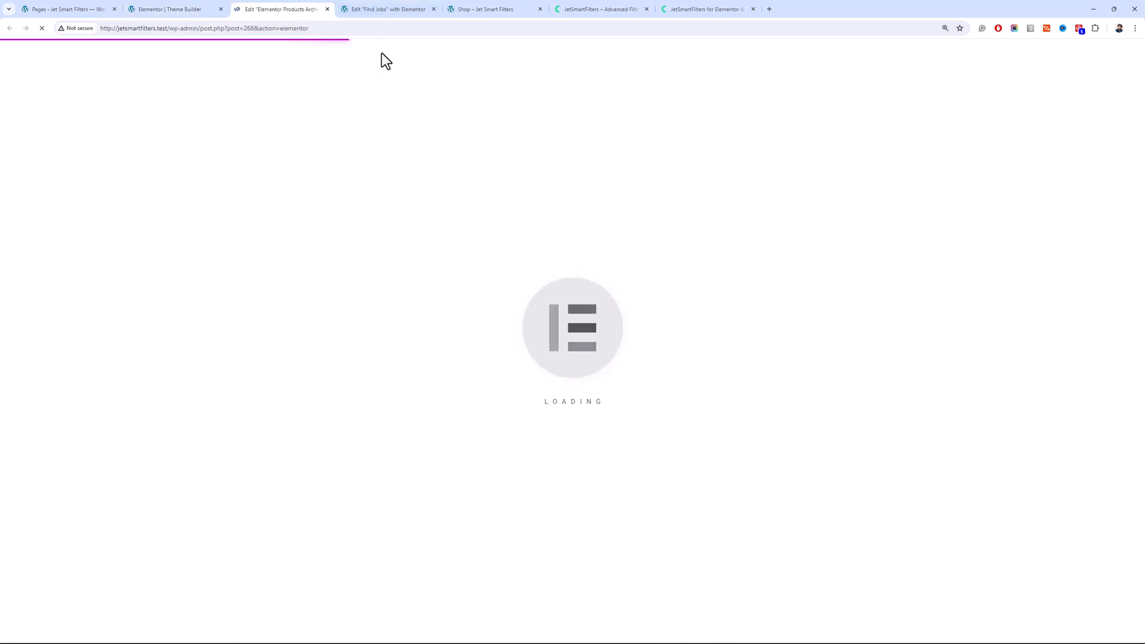
{"action": "left_click_drag", "start_coordinate": [379, 5], "coordinate": [279, 4]}
{"action": "left_click", "coordinate": [354, 5]}
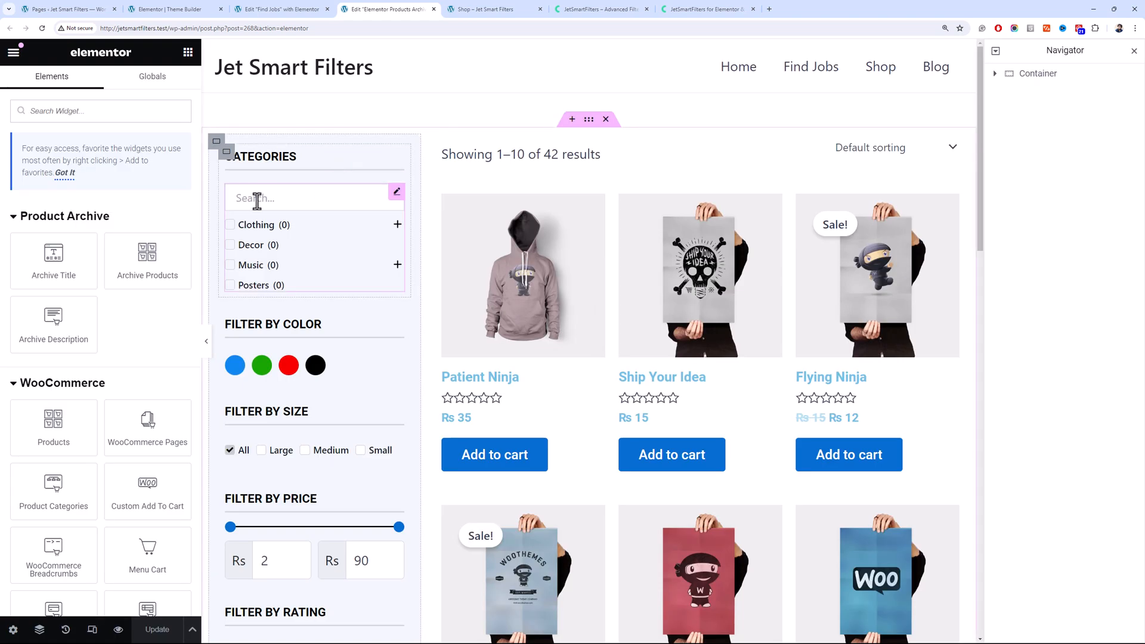
Copy the Categories filter container from the Products Archive template and paste it into the empty column on Find Jobs
{"action": "right_click", "coordinate": [231, 156]}
{"action": "left_click", "coordinate": [291, 256]}
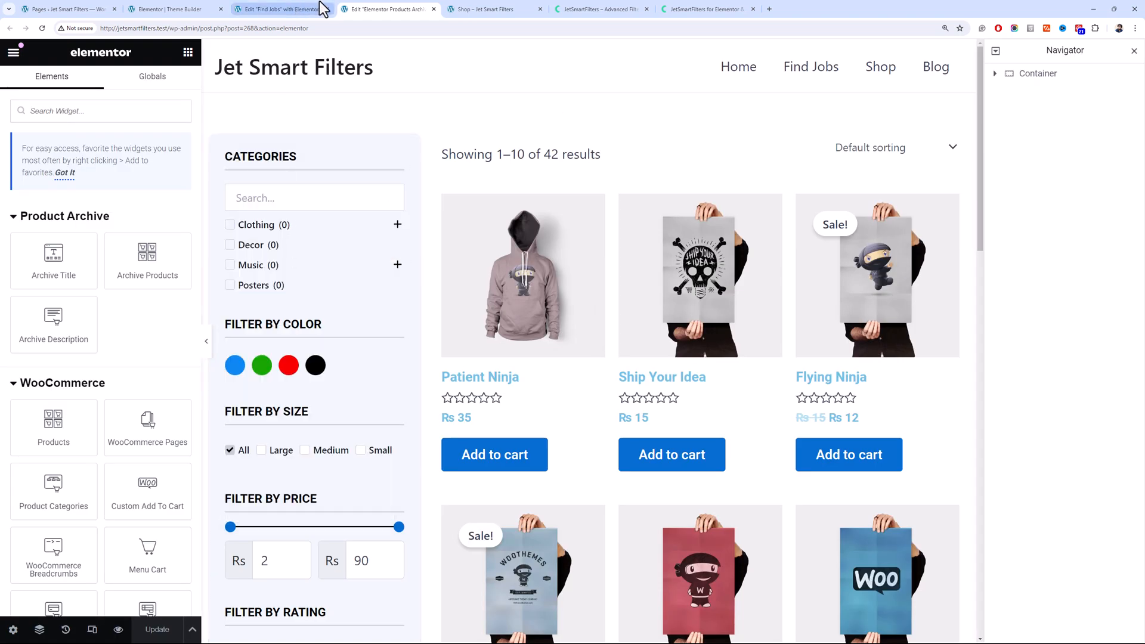
{"action": "left_click", "coordinate": [433, 9]}
{"action": "left_click", "coordinate": [304, 9]}
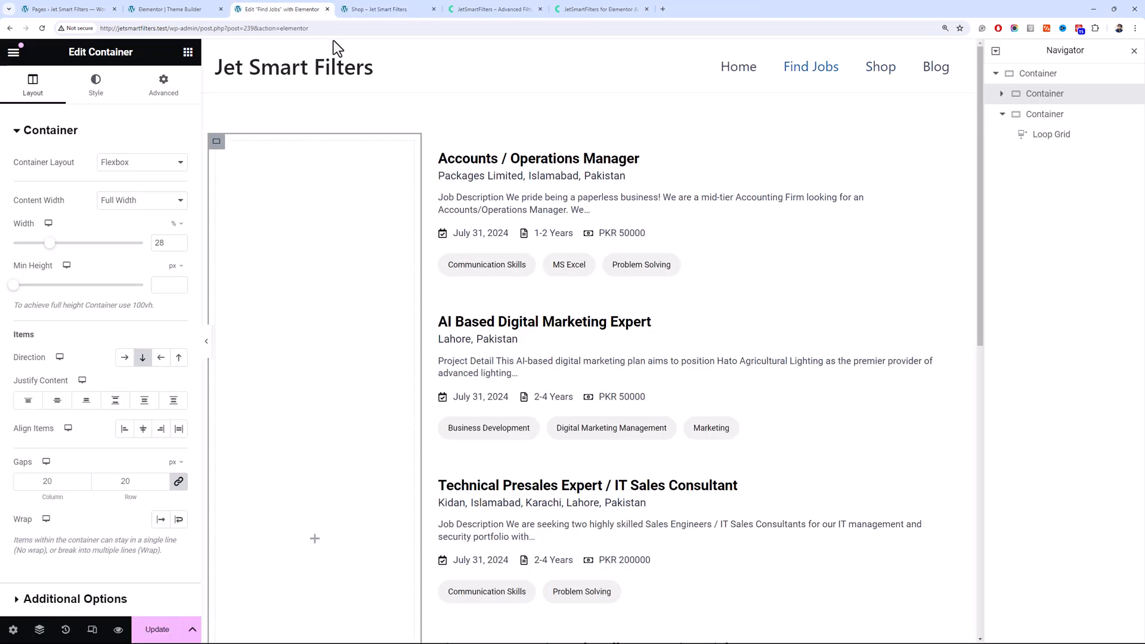
{"action": "right_click", "coordinate": [325, 226]}
{"action": "left_click", "coordinate": [378, 347]}
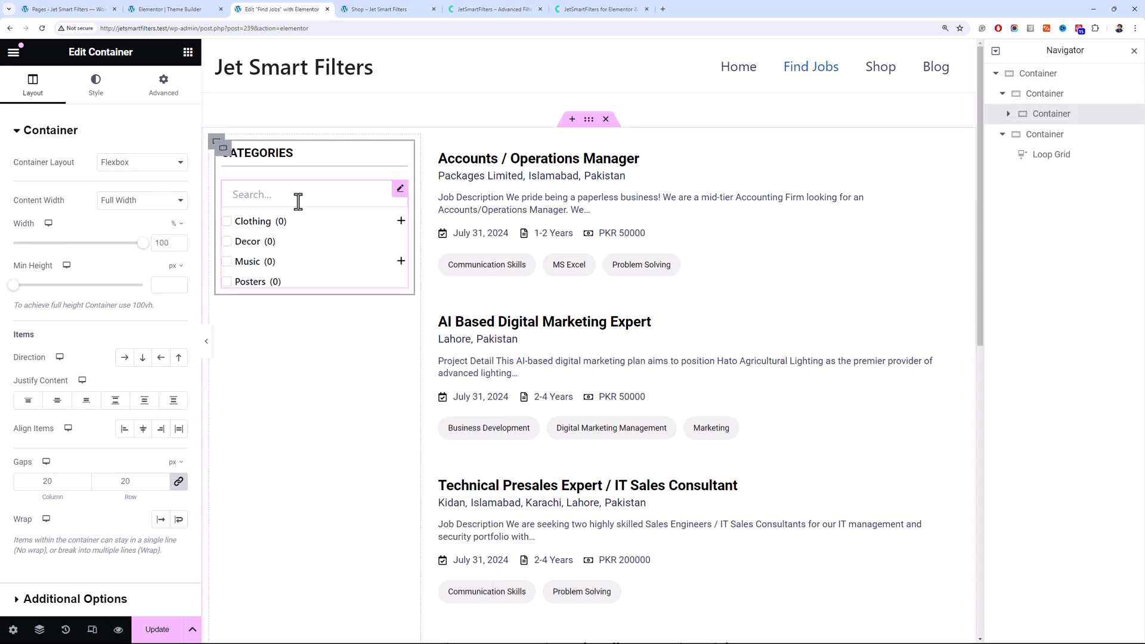
Change the title of the sidebar heading above the checkboxes filter to Departments
{"action": "left_click", "coordinate": [295, 156]}
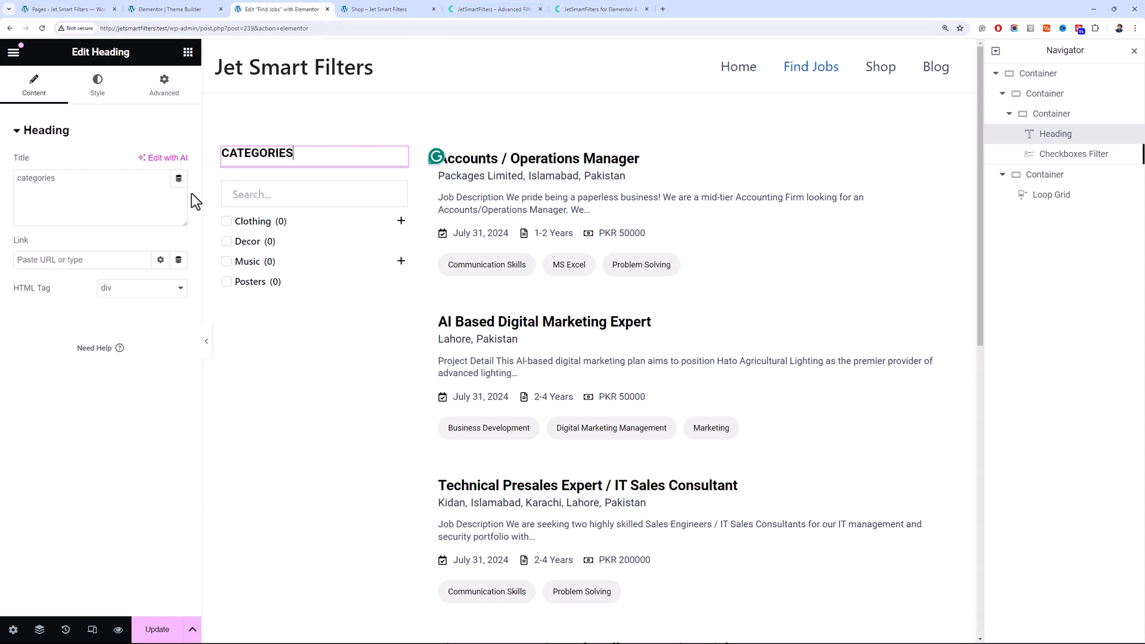
{"action": "double_click", "coordinate": [127, 204]}
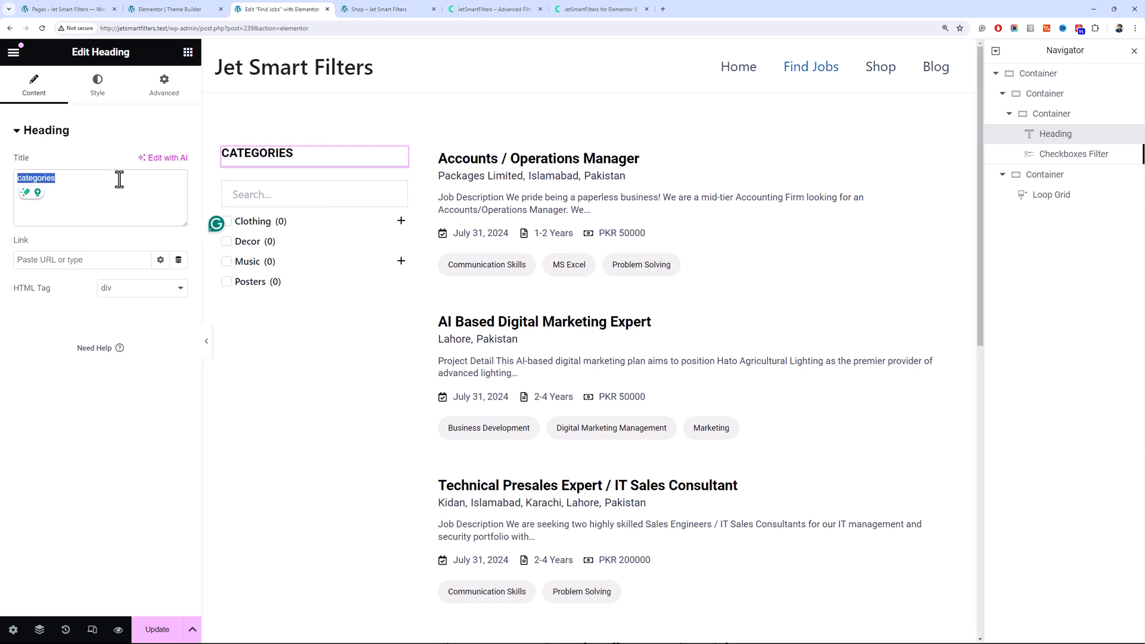
{"action": "type", "text": "De"}
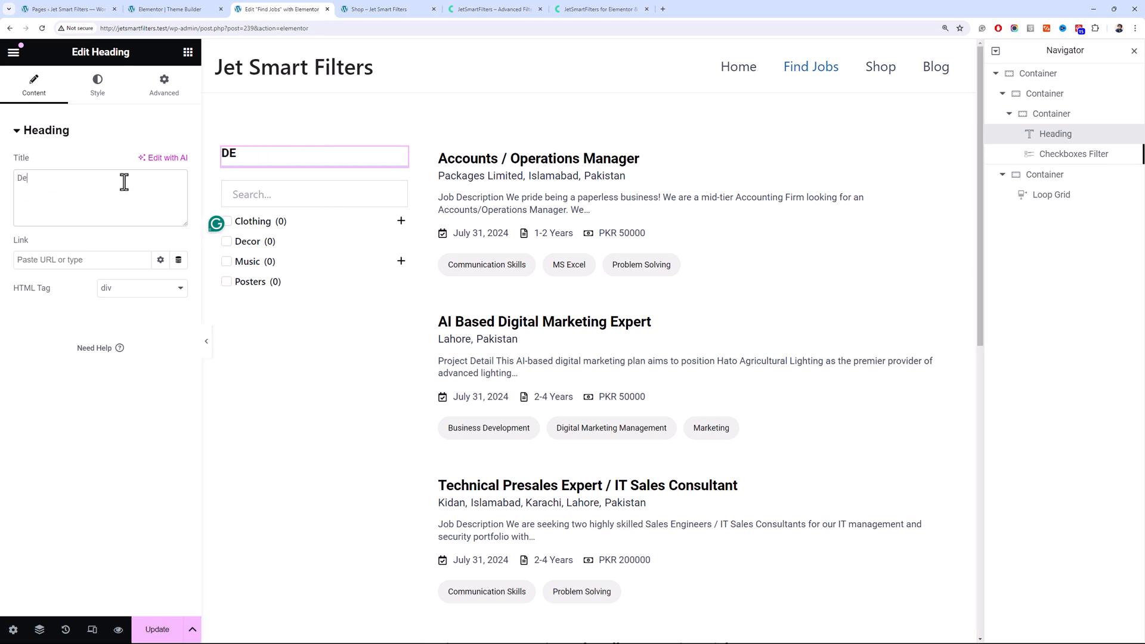
{"action": "type", "text": "partments"}
Add a new filter in the WordPress admin's Smart Filters and name it Job Industry
{"action": "left_click", "coordinate": [91, 9]}
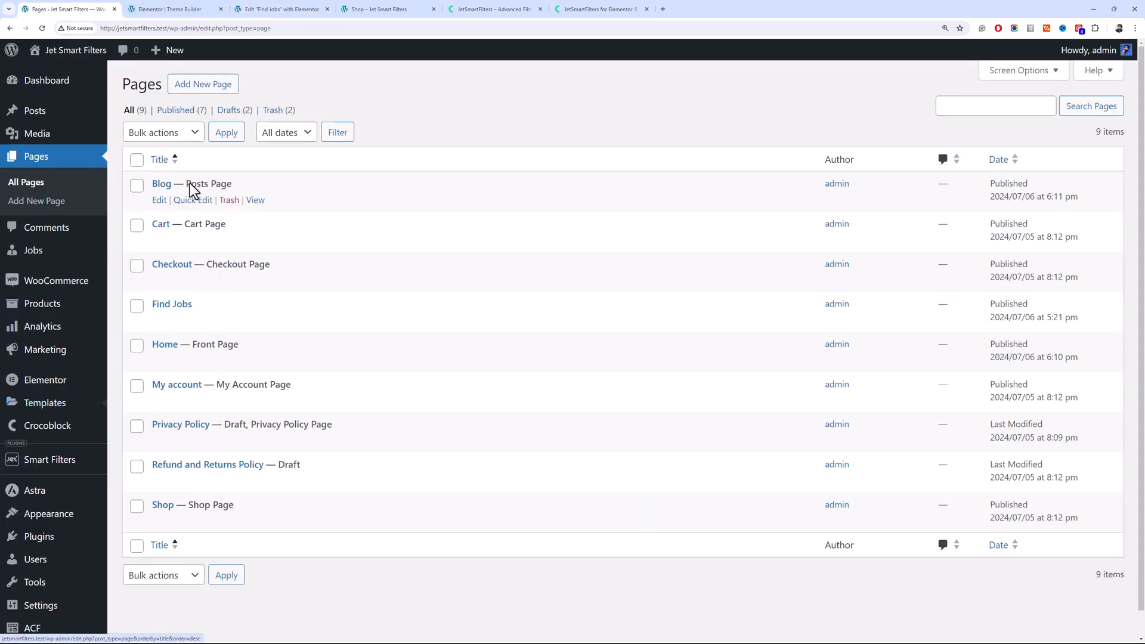
{"action": "left_click", "coordinate": [67, 473]}
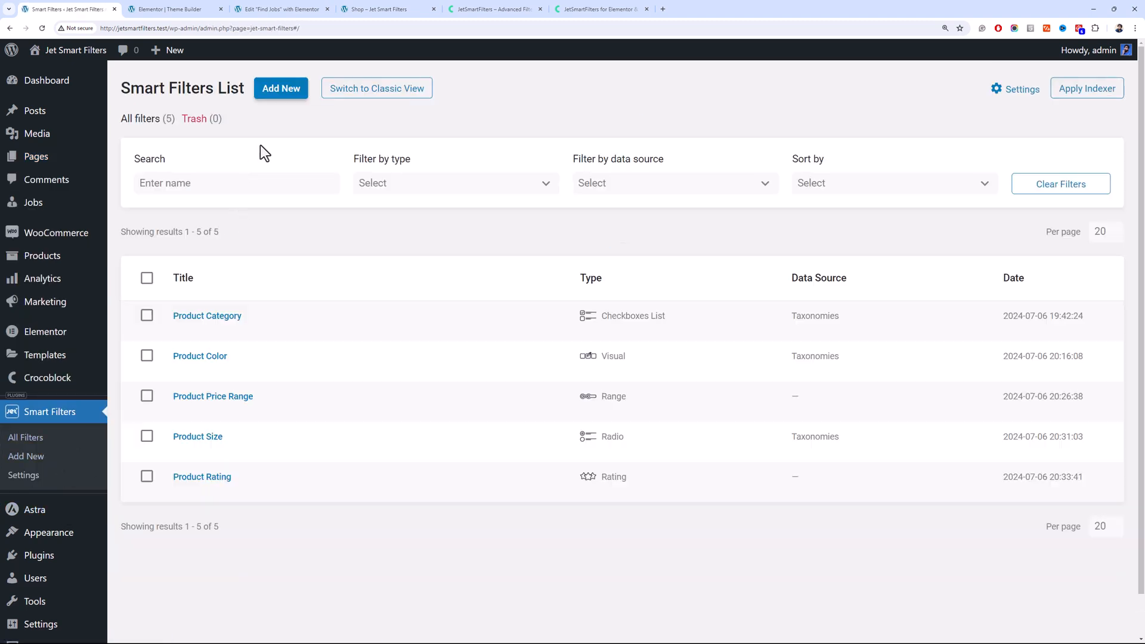
{"action": "left_click", "coordinate": [278, 96]}
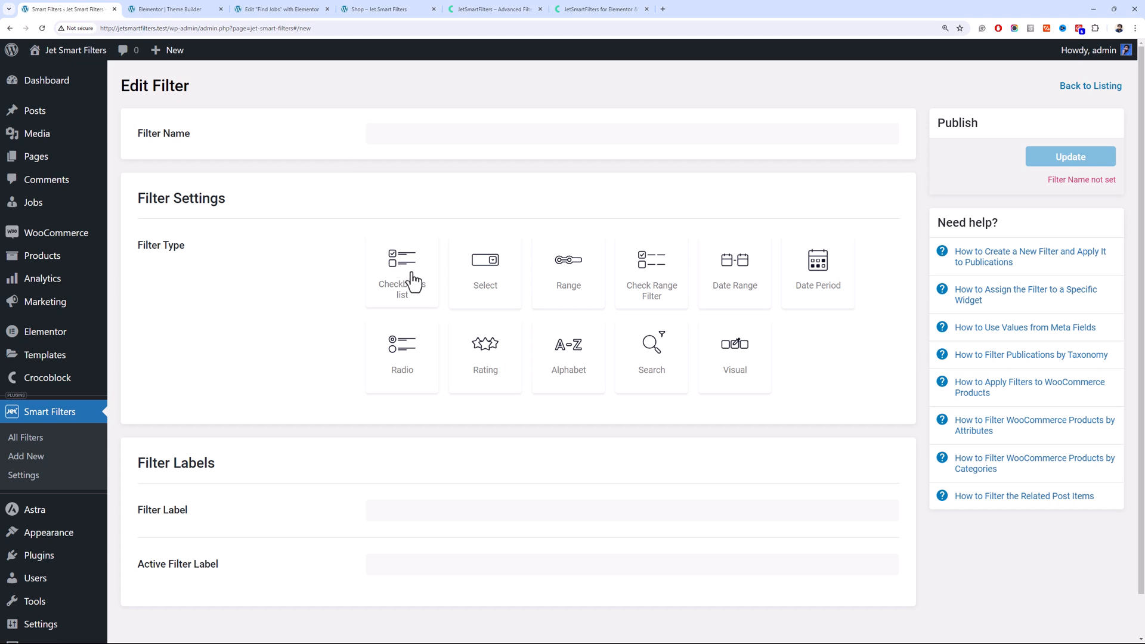
{"action": "left_click", "coordinate": [471, 143]}
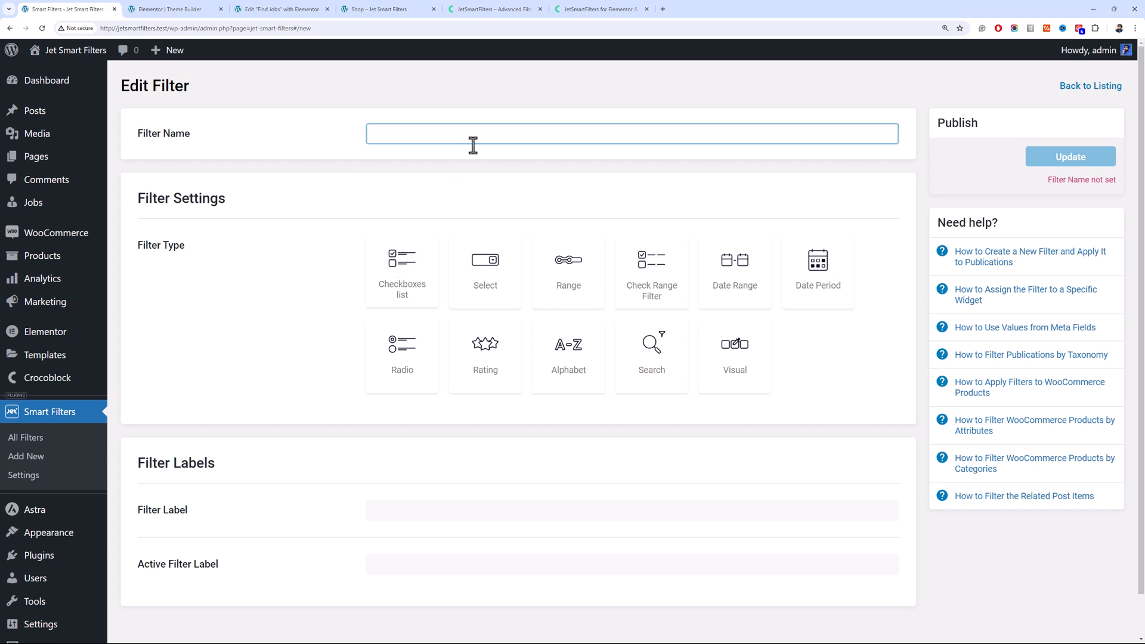
{"action": "type", "text": "Job Department"}
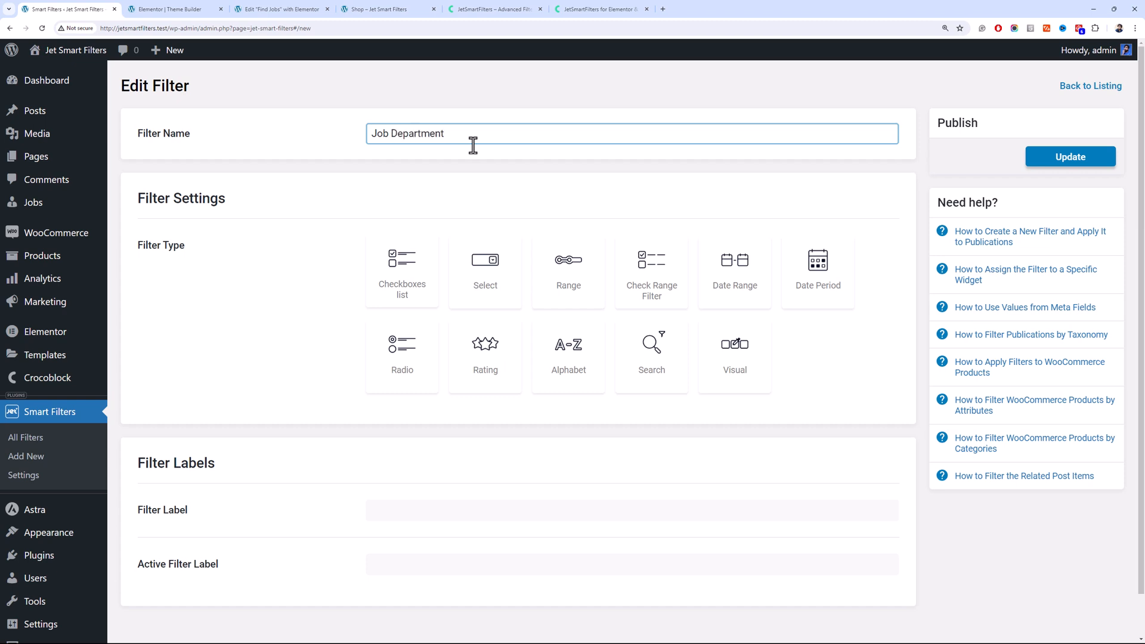
{"action": "key", "text": "ctrl+shift+Left"}
{"action": "type", "text": "Industry"}
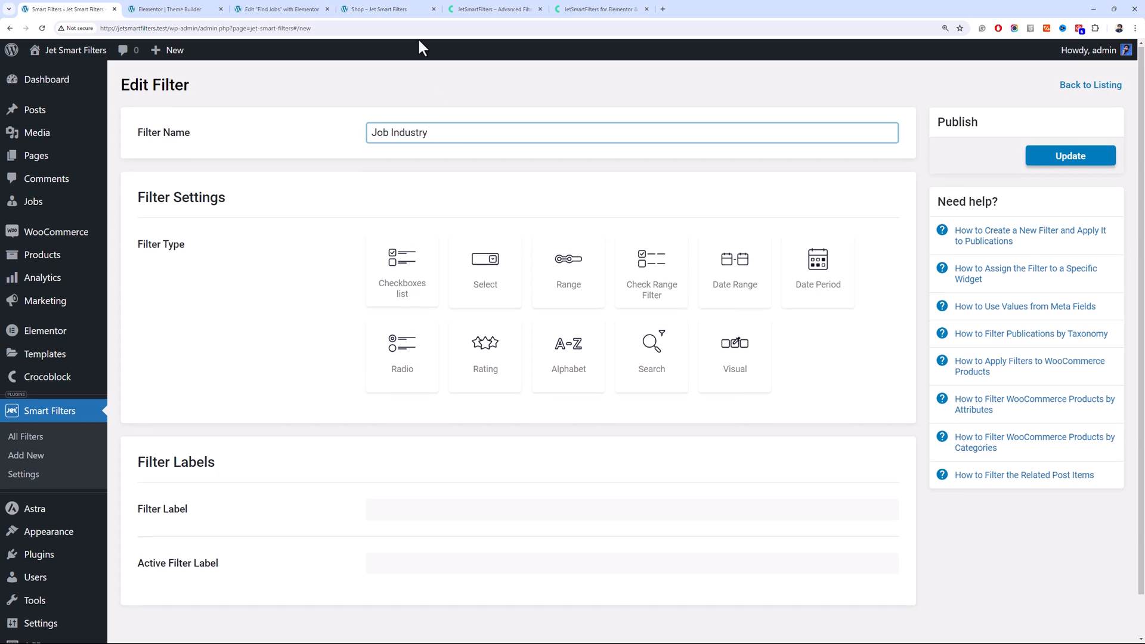
Set the title of the filter heading on the Find Jobs page to Filter by Industry
{"action": "scroll", "coordinate": [427, 55], "scroll_direction": "down", "scroll_amount": 1}
{"action": "left_click", "coordinate": [309, 1]}
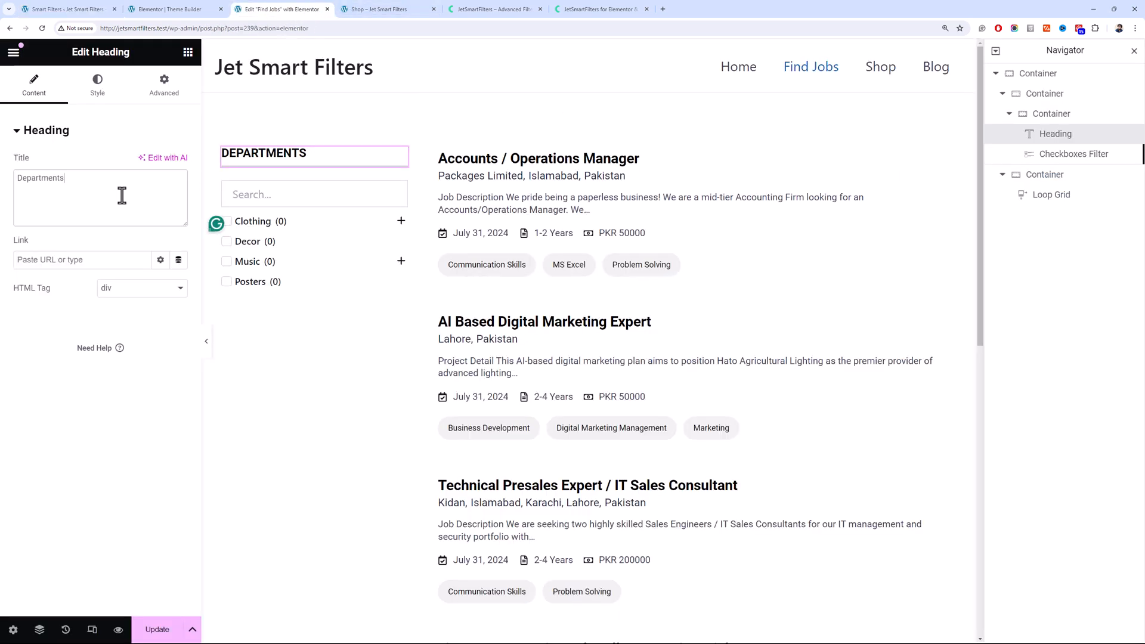
{"action": "key", "text": "ctrl+a"}
{"action": "type", "text": "Filter by Indus"}
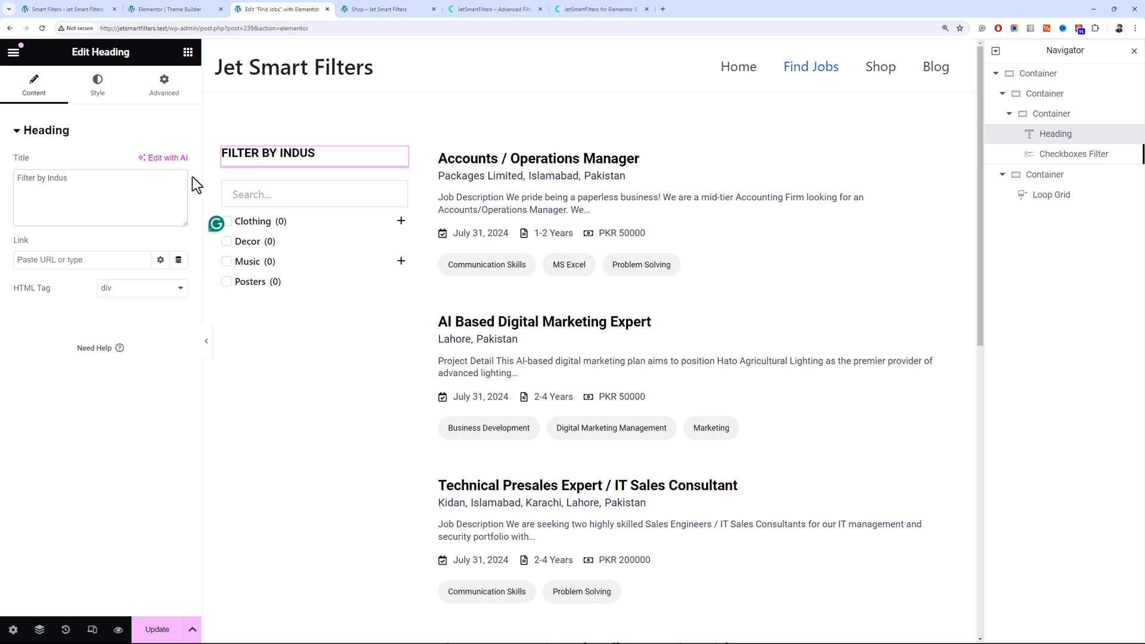
{"action": "type", "text": "ry"}
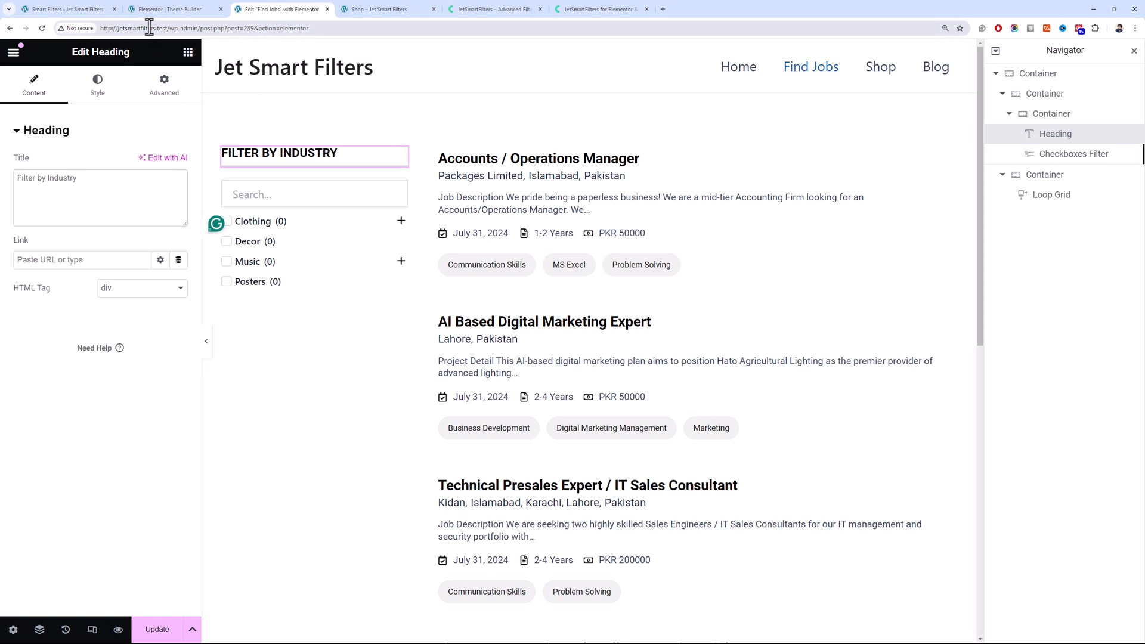
Make the Job Industry filter a Checkboxes list with Taxonomies as data source and Industries as taxonomy
{"action": "left_click", "coordinate": [89, 6]}
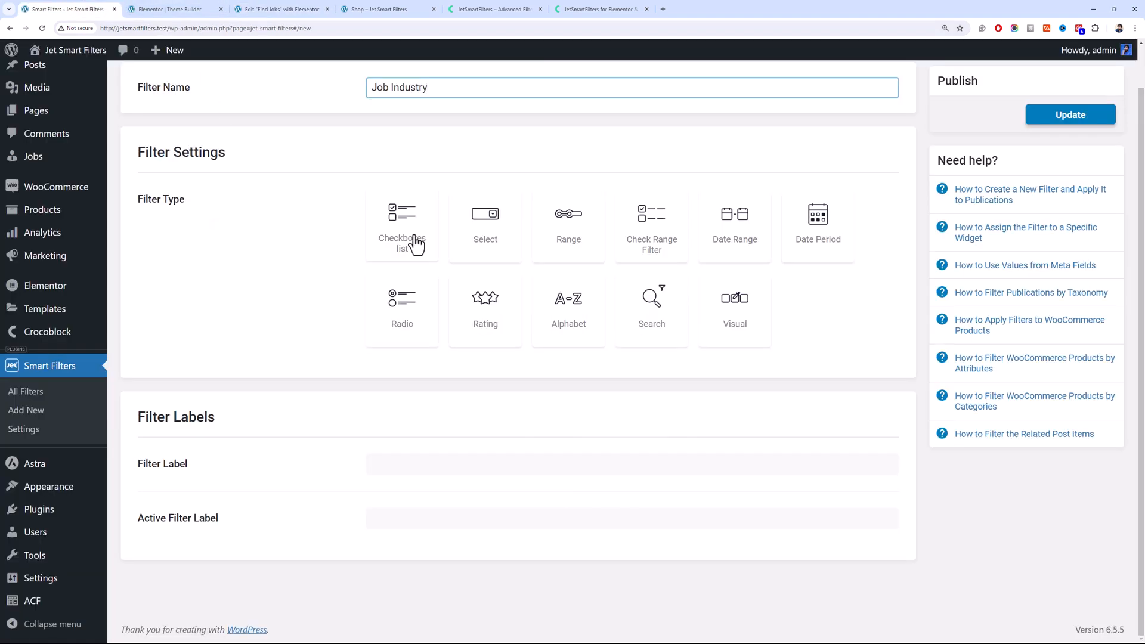
{"action": "left_click", "coordinate": [417, 243]}
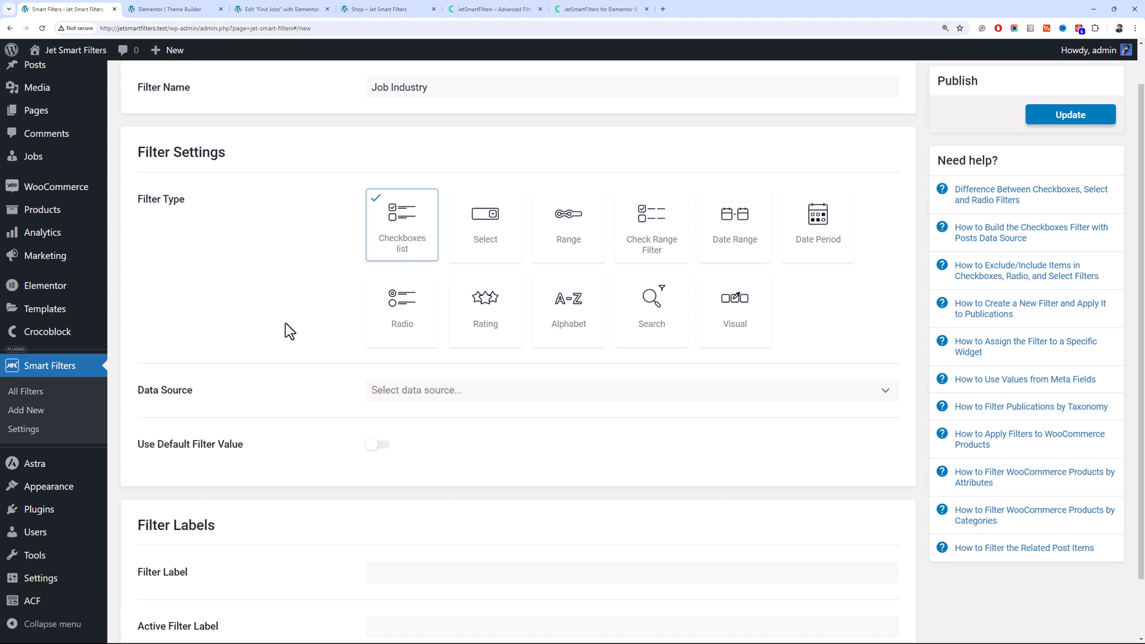
{"action": "scroll", "coordinate": [328, 334], "scroll_direction": "down", "scroll_amount": 2}
{"action": "left_click", "coordinate": [391, 323]}
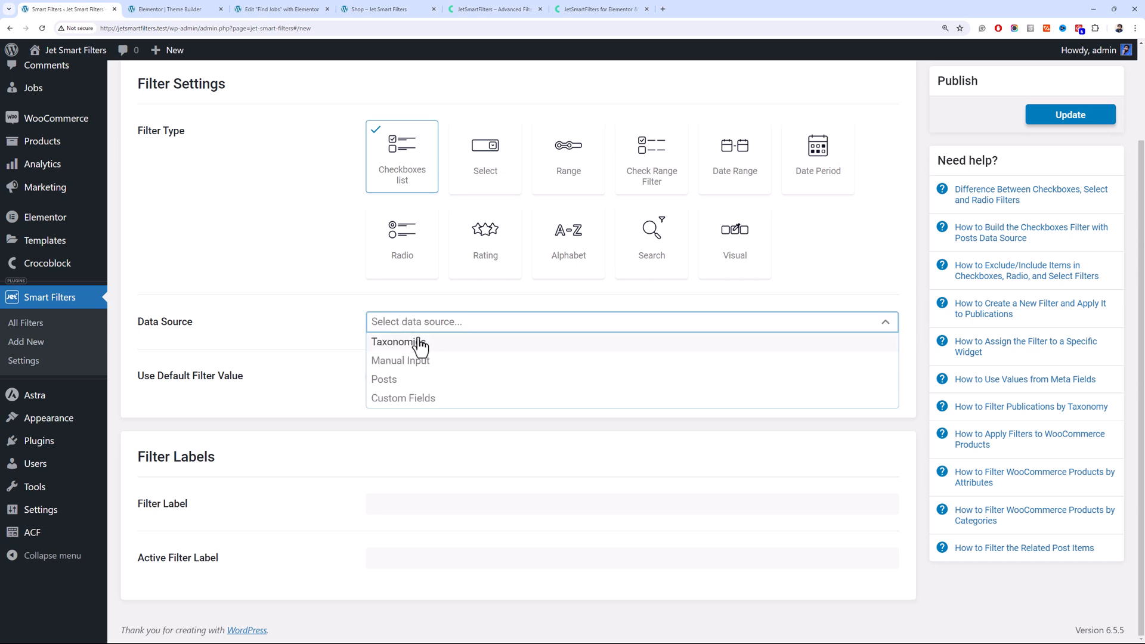
{"action": "left_click", "coordinate": [413, 338]}
{"action": "left_click", "coordinate": [442, 373]}
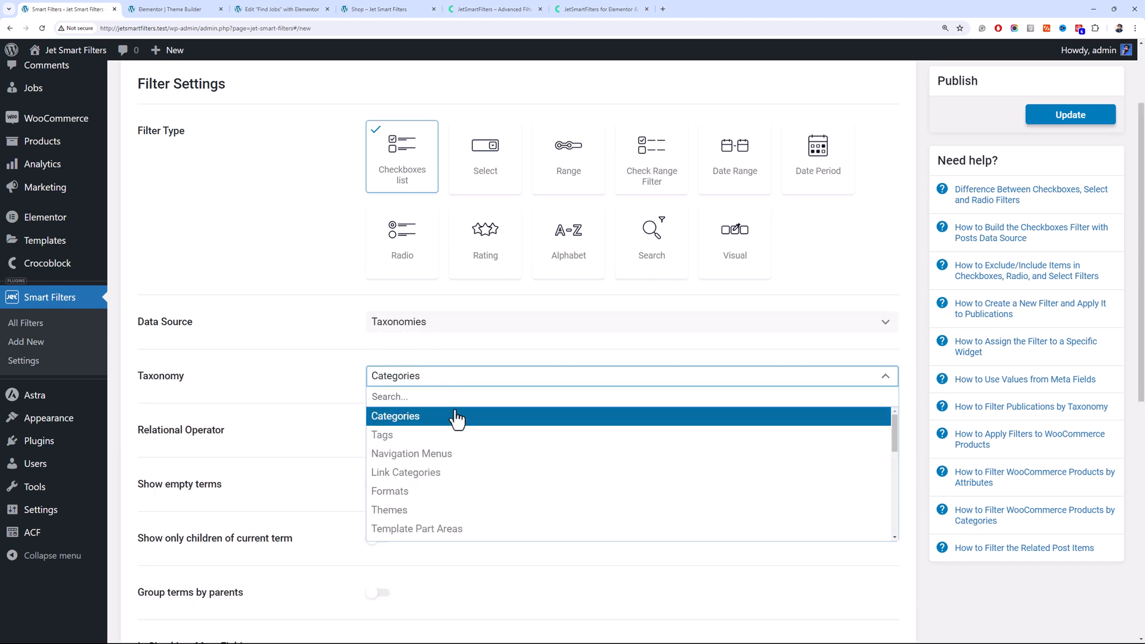
{"action": "scroll", "coordinate": [454, 468], "scroll_direction": "down", "scroll_amount": 3}
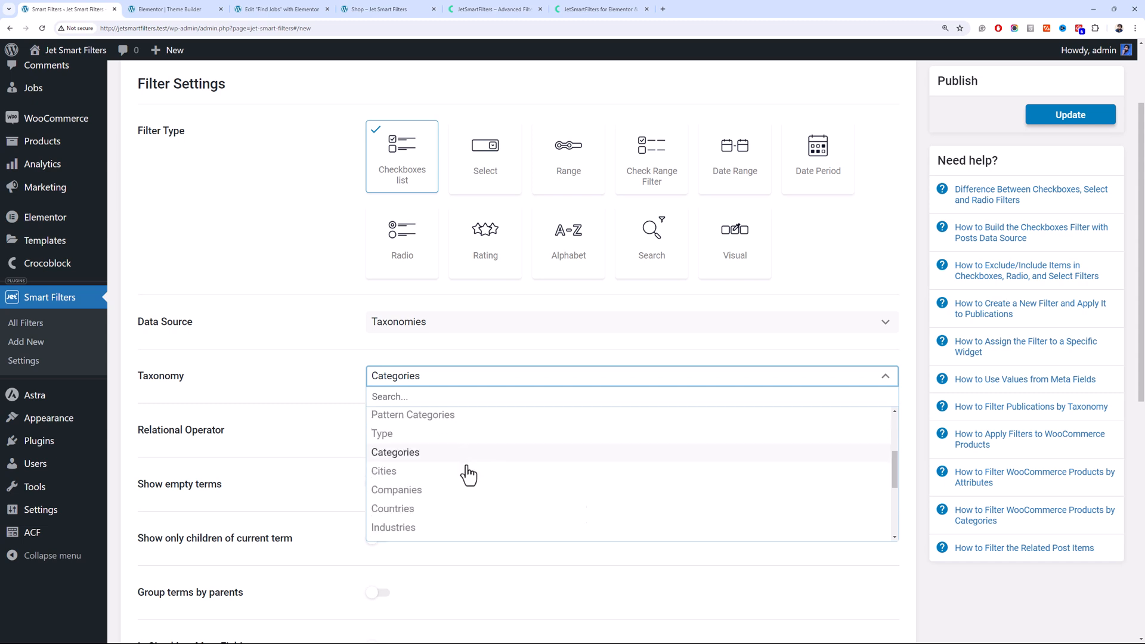
{"action": "left_click_drag", "start_coordinate": [899, 473], "coordinate": [899, 492]}
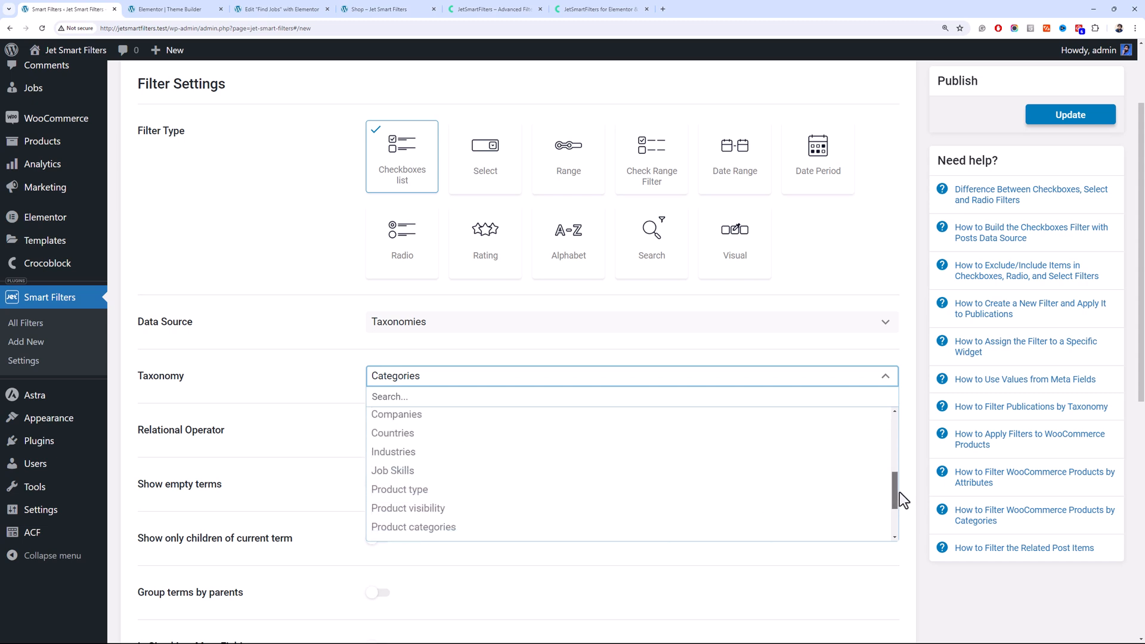
{"action": "left_click", "coordinate": [479, 453]}
Enable showing empty terms, grouping terms by parents and collapsible groups for the Job Industry filter
{"action": "scroll", "coordinate": [310, 355], "scroll_direction": "down", "scroll_amount": 2}
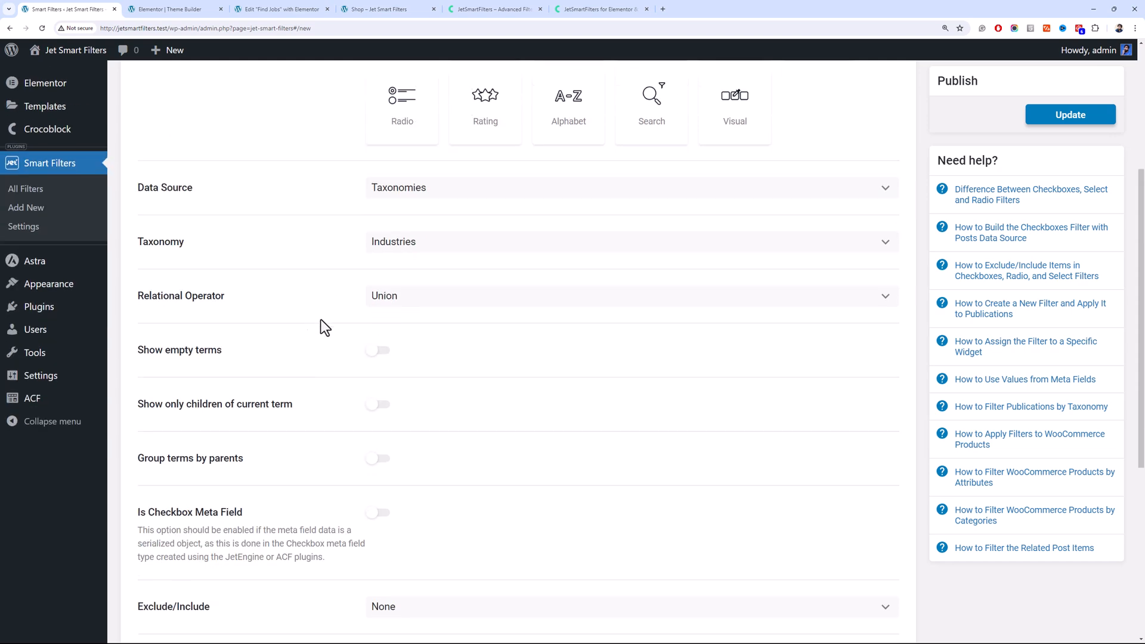
{"action": "left_click", "coordinate": [378, 350]}
{"action": "scroll", "coordinate": [346, 342], "scroll_direction": "down", "scroll_amount": 2}
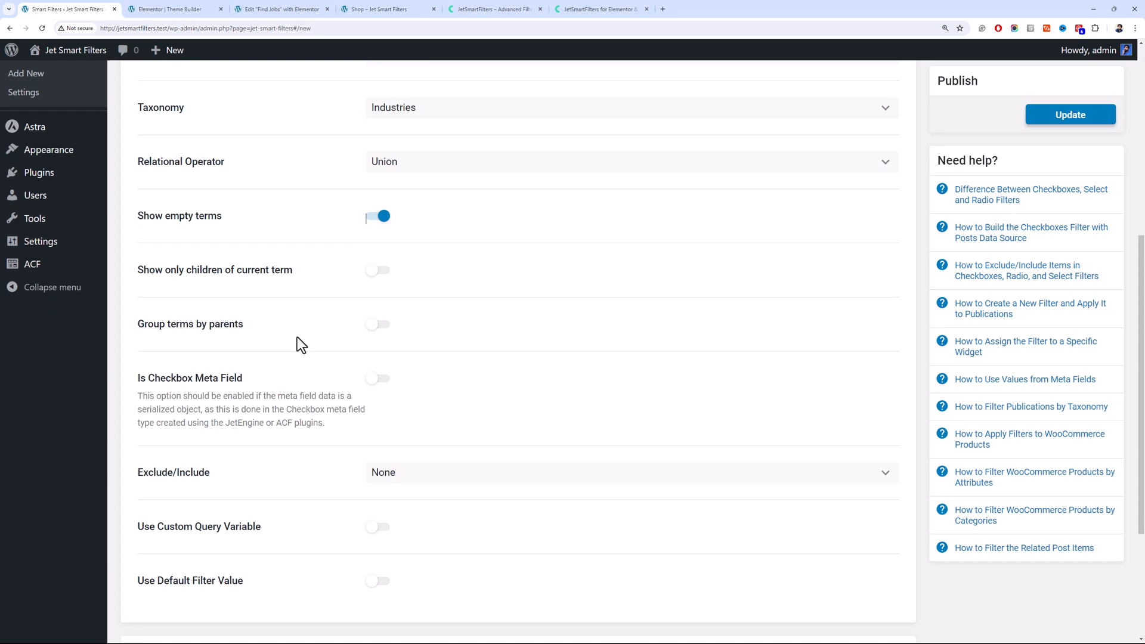
{"action": "scroll", "coordinate": [322, 298], "scroll_direction": "down", "scroll_amount": 2}
{"action": "left_click", "coordinate": [378, 192]}
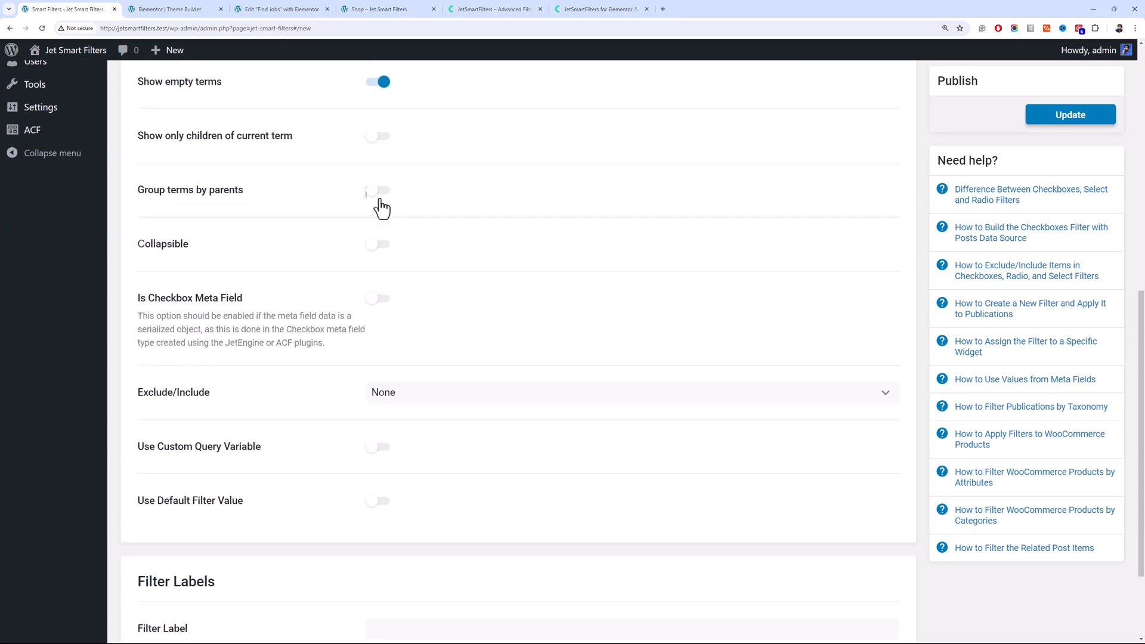
{"action": "scroll", "coordinate": [334, 251], "scroll_direction": "up", "scroll_amount": 2}
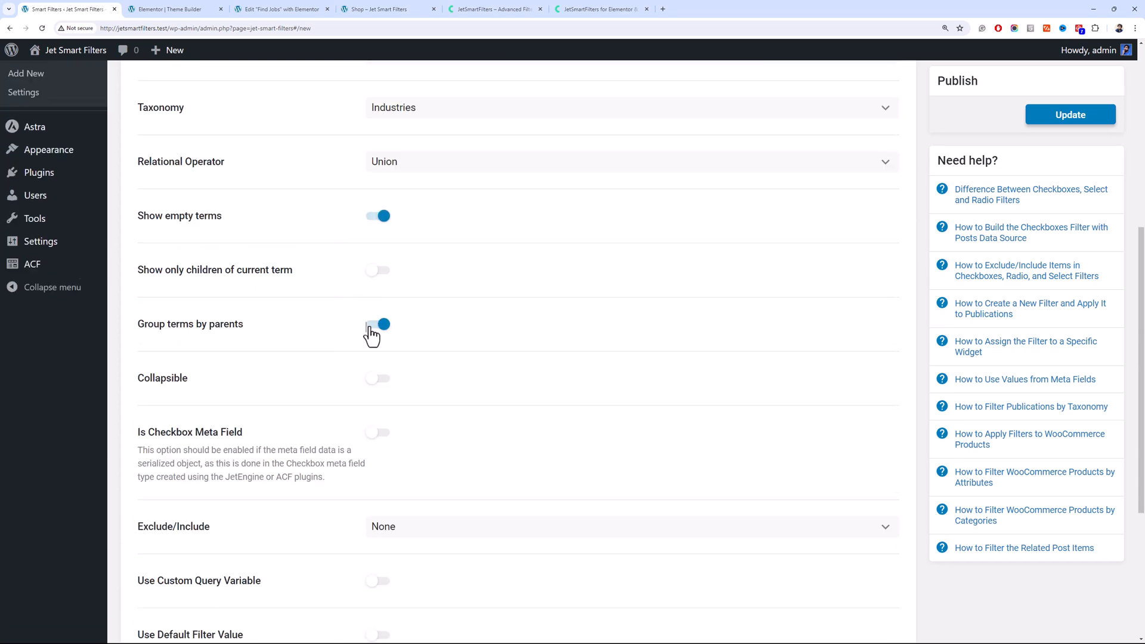
{"action": "scroll", "coordinate": [339, 316], "scroll_direction": "down", "scroll_amount": 2}
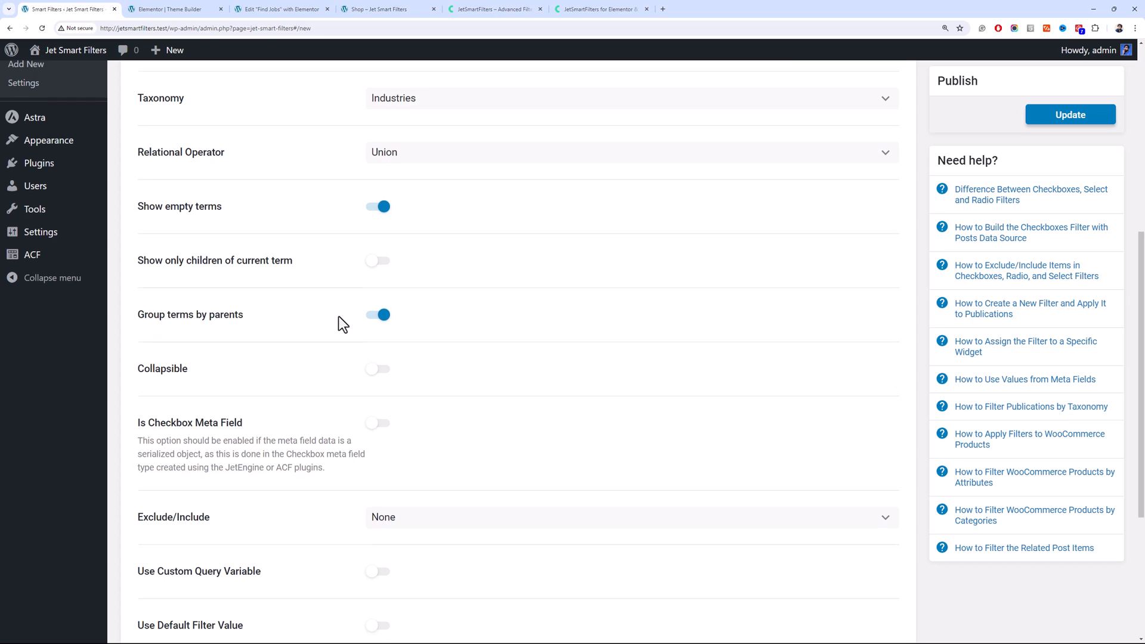
{"action": "left_click", "coordinate": [379, 248]}
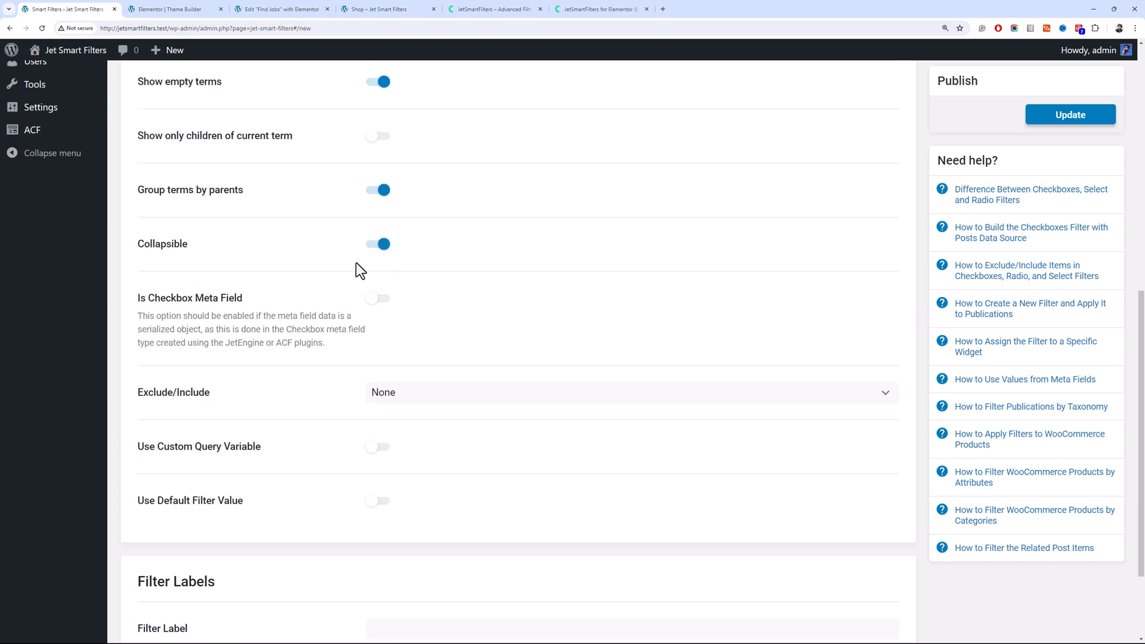
Check the content settings of the Checkboxes Filter widget on Find Jobs and return to the Job Industry filter
{"action": "left_click", "coordinate": [304, 8]}
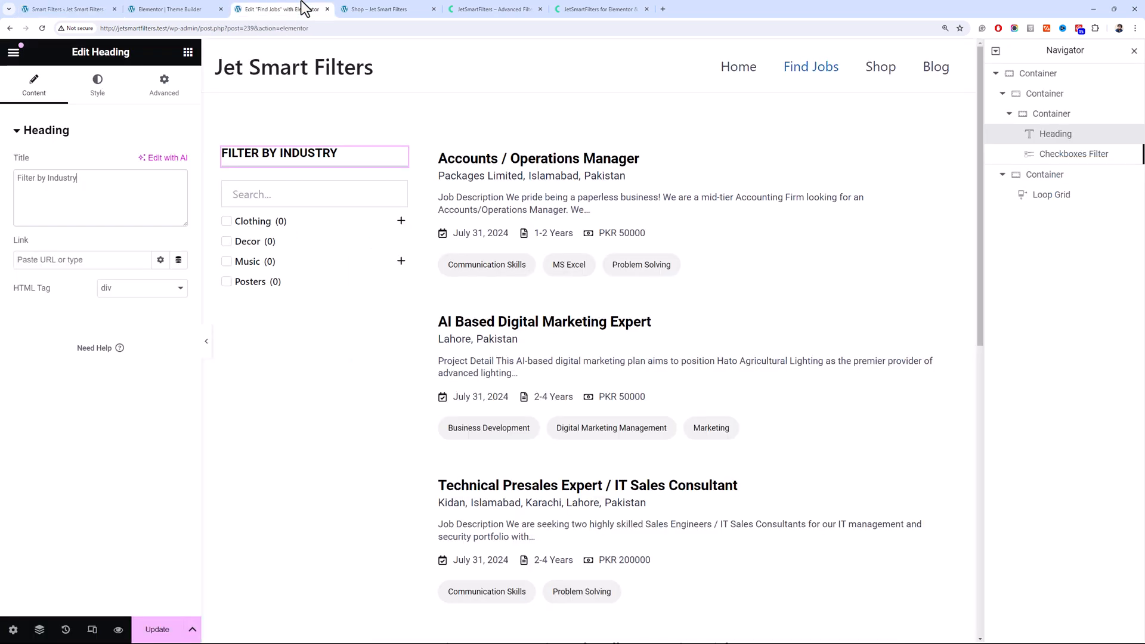
{"action": "left_click", "coordinate": [341, 217]}
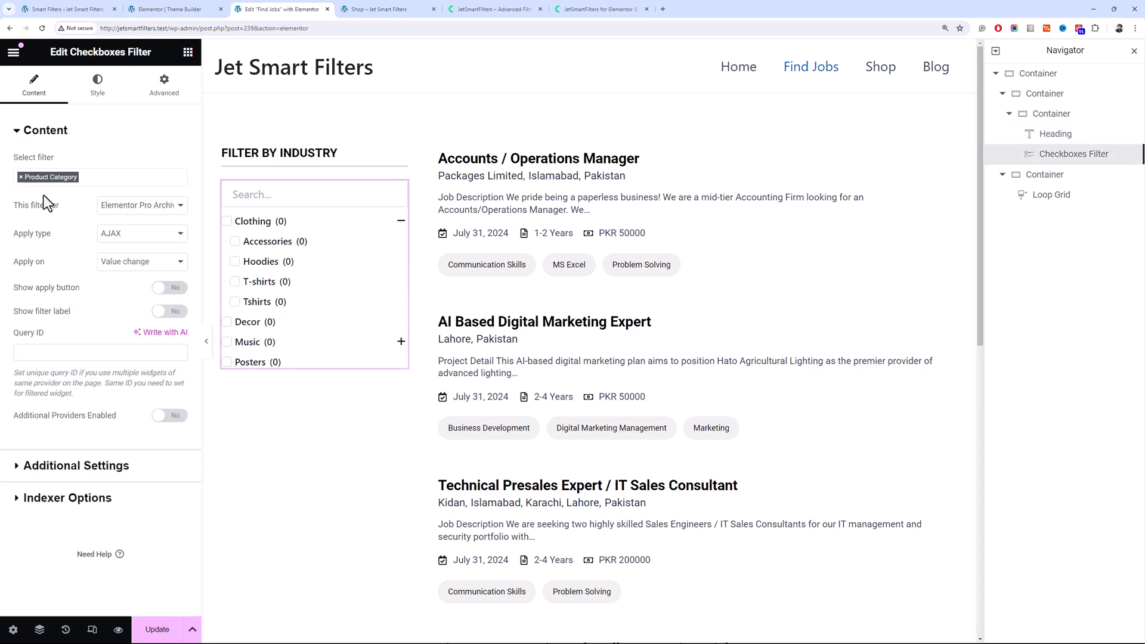
{"action": "left_click", "coordinate": [71, 9]}
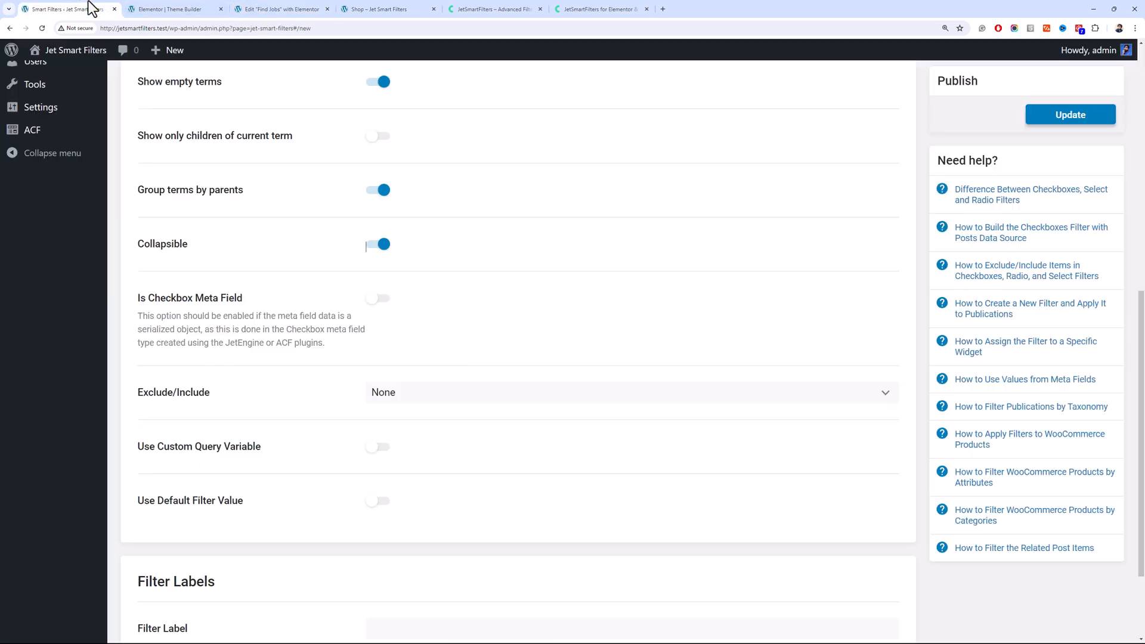
Set the filter label to Industry and the active filter label to Industries, and save the Job Industry filter
{"action": "scroll", "coordinate": [263, 346], "scroll_direction": "up", "scroll_amount": 1}
{"action": "scroll", "coordinate": [297, 358], "scroll_direction": "down", "scroll_amount": 3}
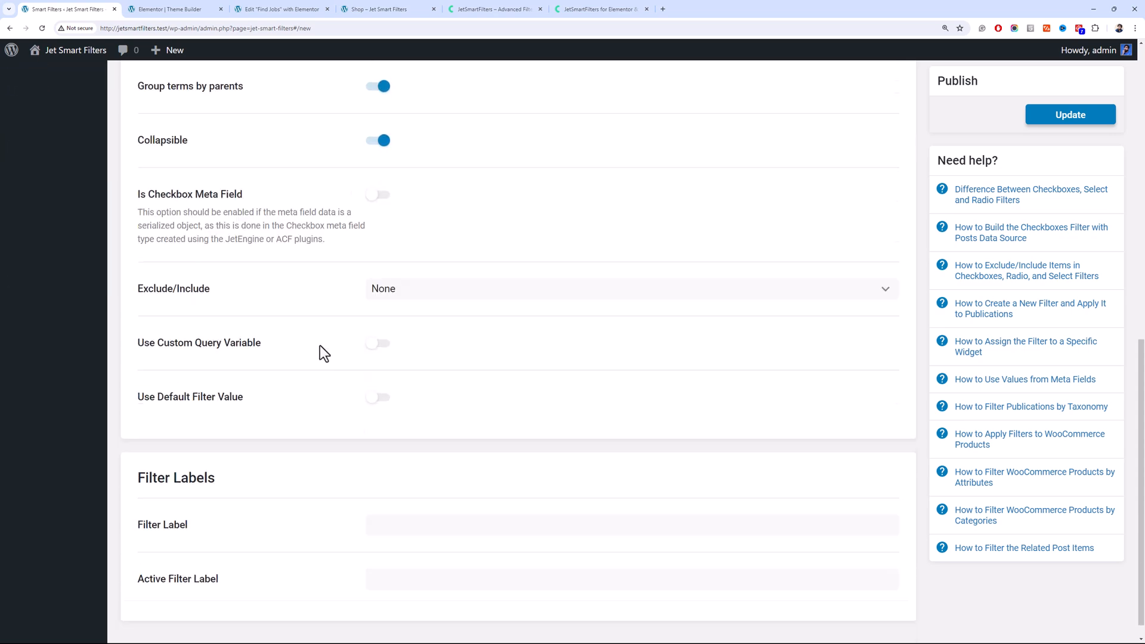
{"action": "left_click", "coordinate": [505, 506]}
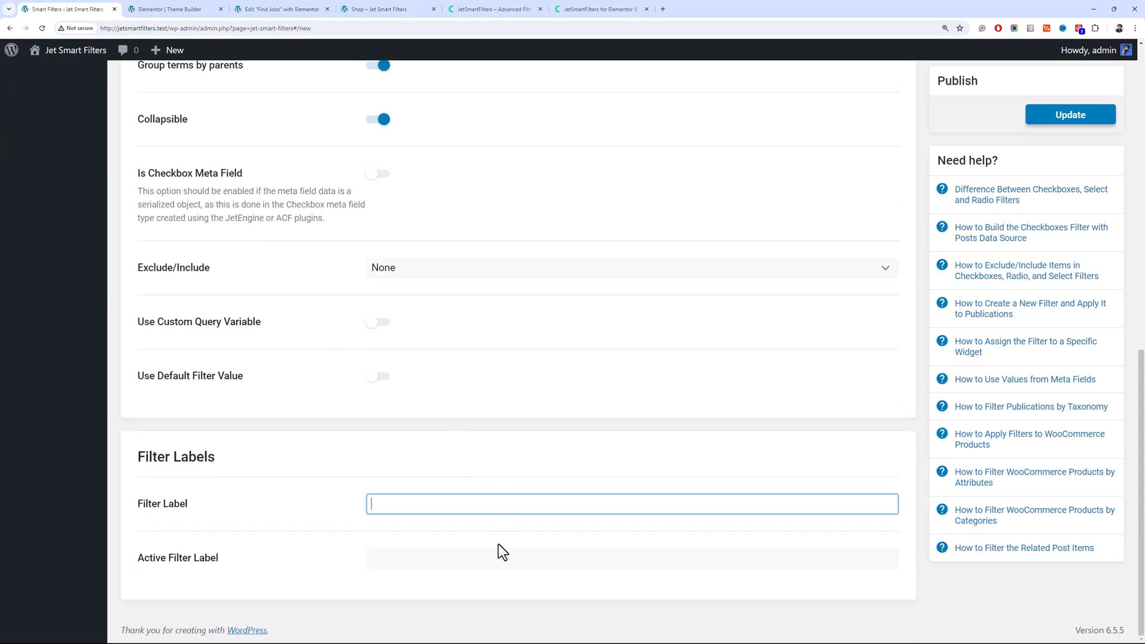
{"action": "type", "text": "Industry"}
{"action": "key", "text": "Tab"}
{"action": "type", "text": "Industrie"}
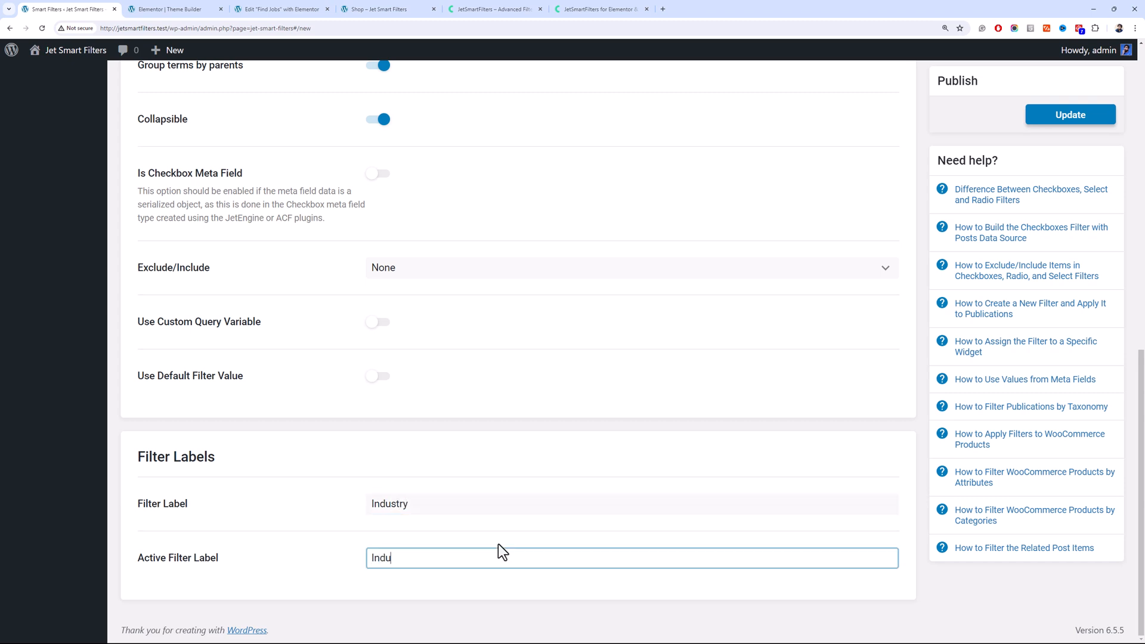
{"action": "type", "text": "s"}
{"action": "scroll", "coordinate": [1078, 177], "scroll_direction": "up", "scroll_amount": 10}
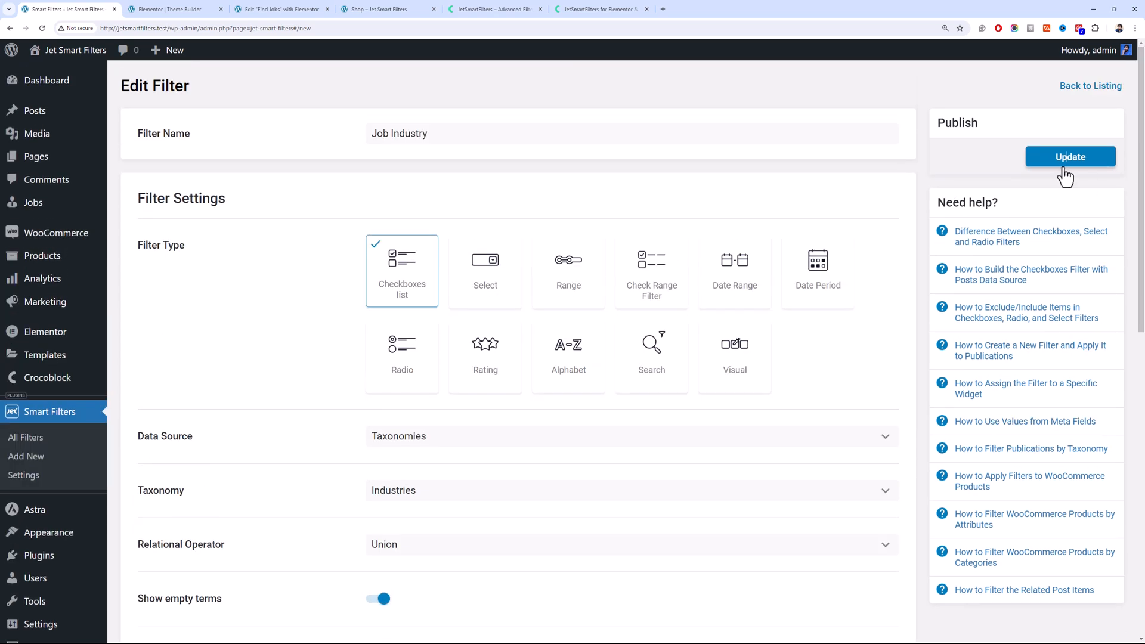
{"action": "left_click", "coordinate": [1066, 165]}
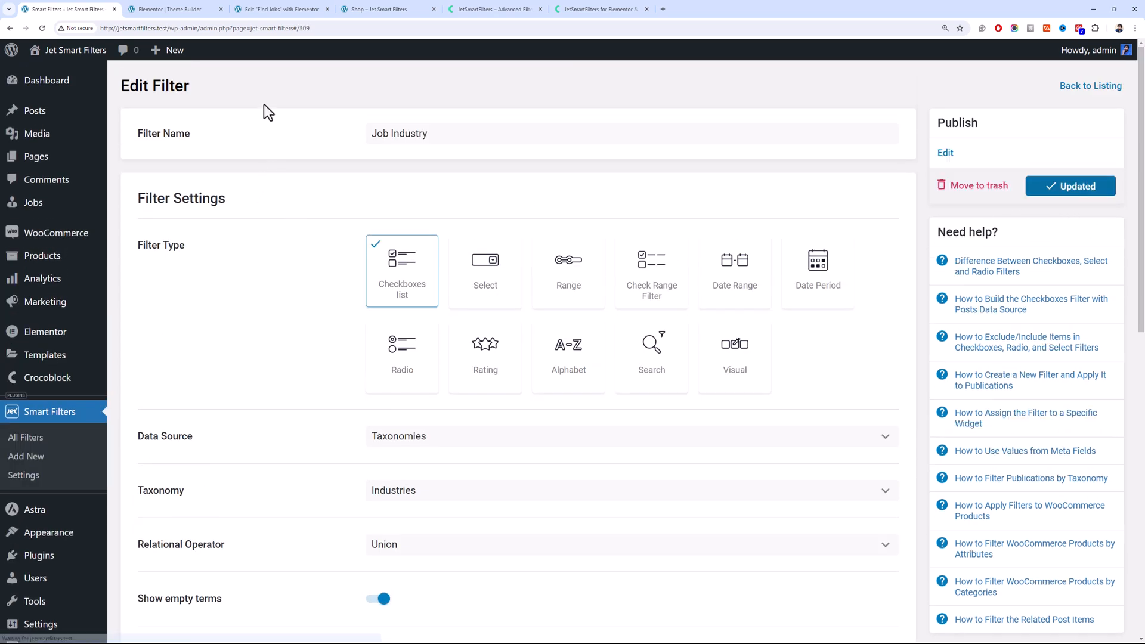
In the Find Jobs page editor, replace the Checkboxes Filter's Product Category filter with Job Industry and update the page
{"action": "left_click", "coordinate": [287, 9]}
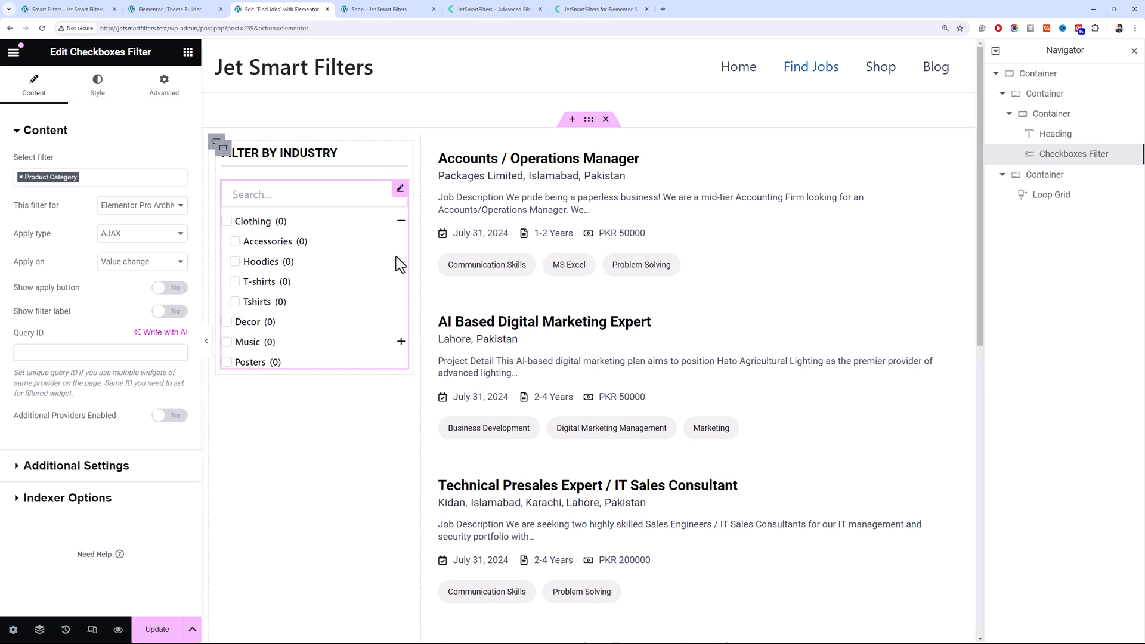
{"action": "left_click", "coordinate": [22, 177]}
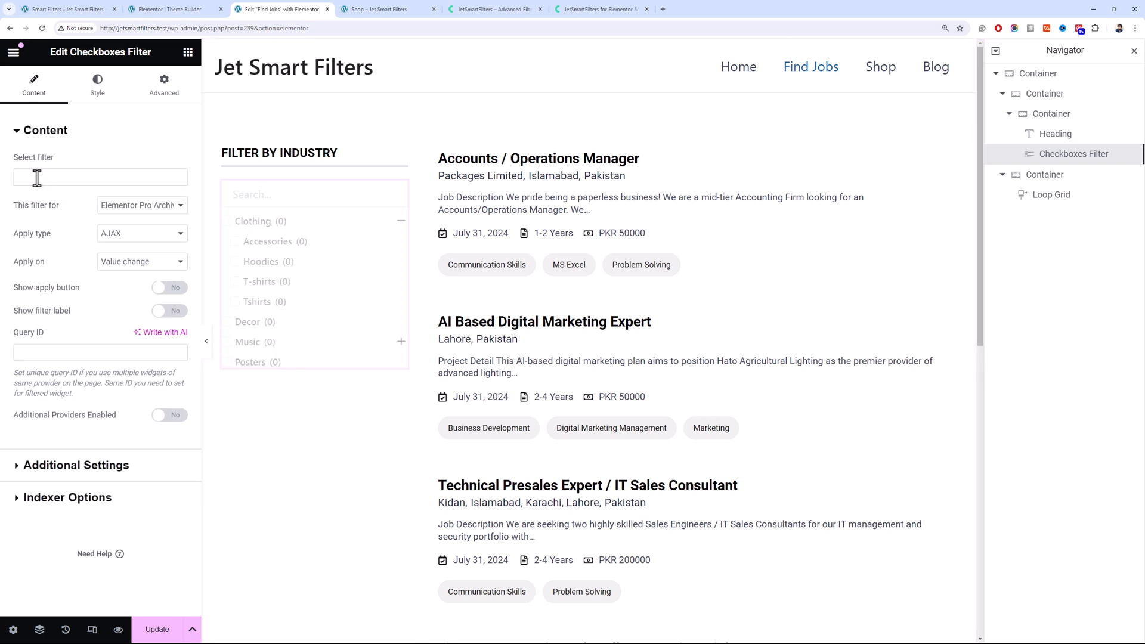
{"action": "left_click", "coordinate": [37, 177]}
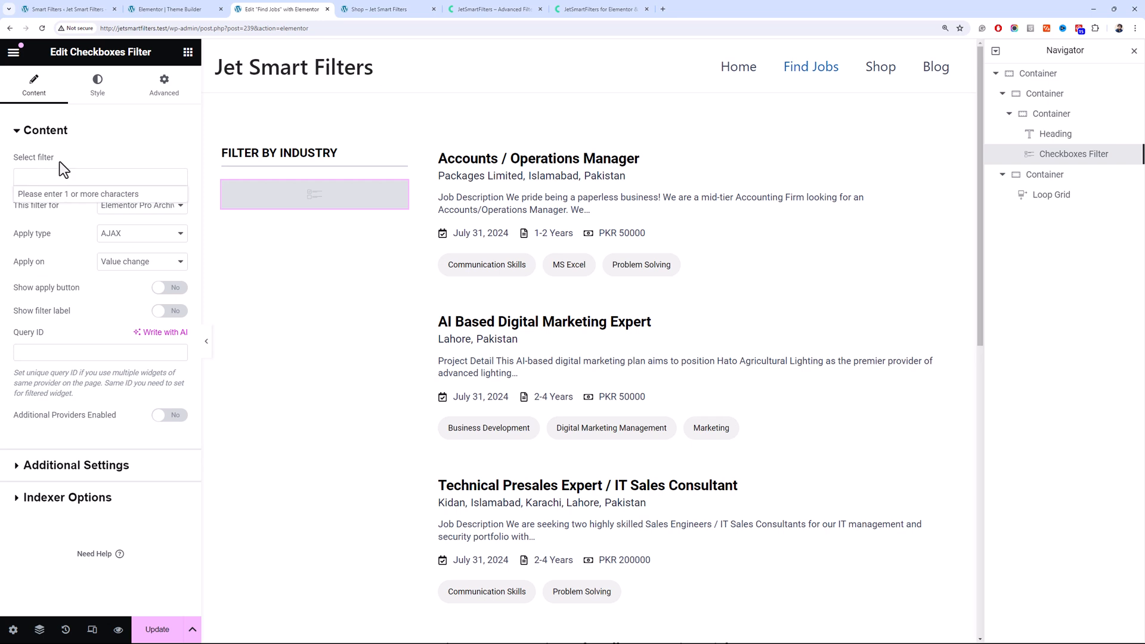
{"action": "type", "text": "job"}
{"action": "left_click", "coordinate": [98, 195]}
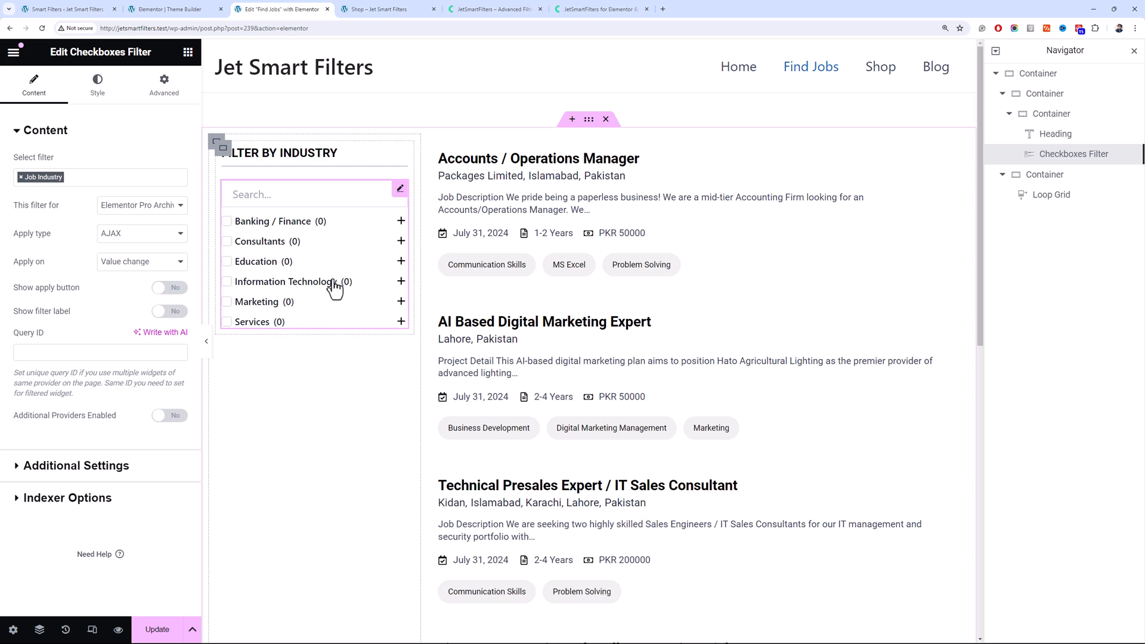
{"action": "left_click", "coordinate": [173, 629]}
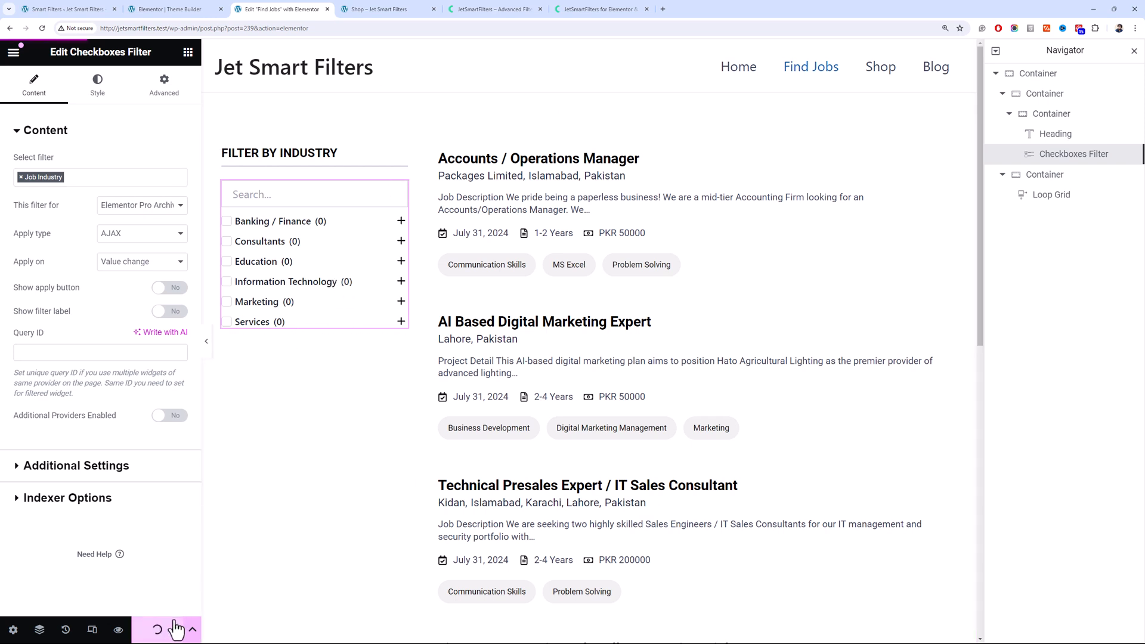
Open the live Find Jobs page and test the Banking / Finance checkbox in the industry filter
{"action": "left_click", "coordinate": [365, 8]}
{"action": "left_click", "coordinate": [811, 76]}
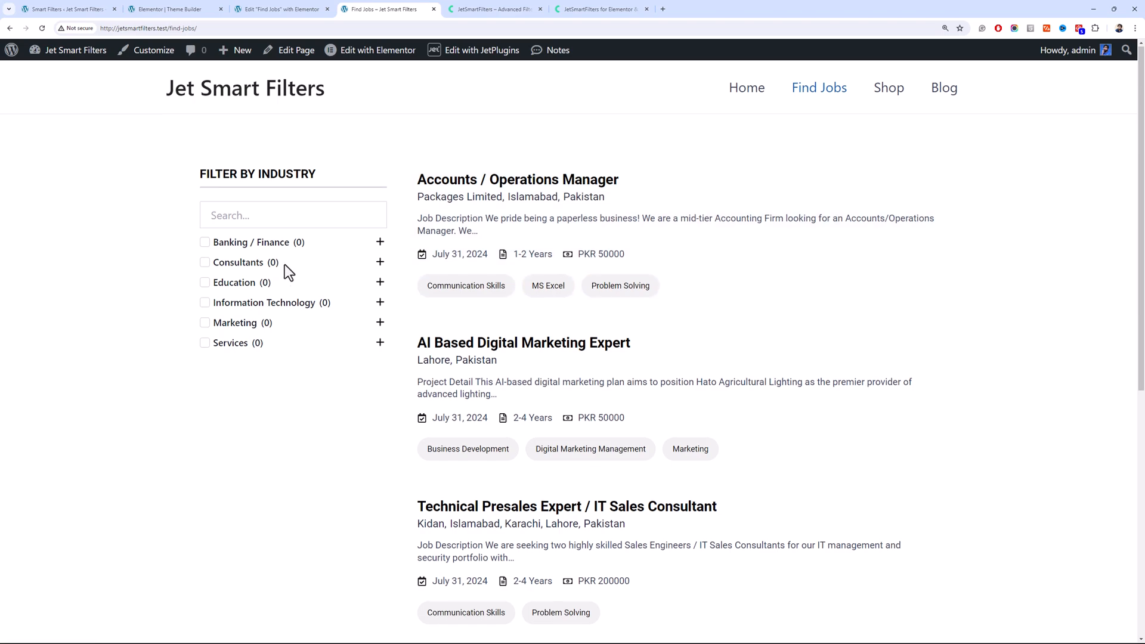
{"action": "scroll", "coordinate": [285, 264], "scroll_direction": "down", "scroll_amount": 7}
{"action": "scroll", "coordinate": [289, 262], "scroll_direction": "up", "scroll_amount": 5}
{"action": "scroll", "coordinate": [289, 262], "scroll_direction": "up", "scroll_amount": 3}
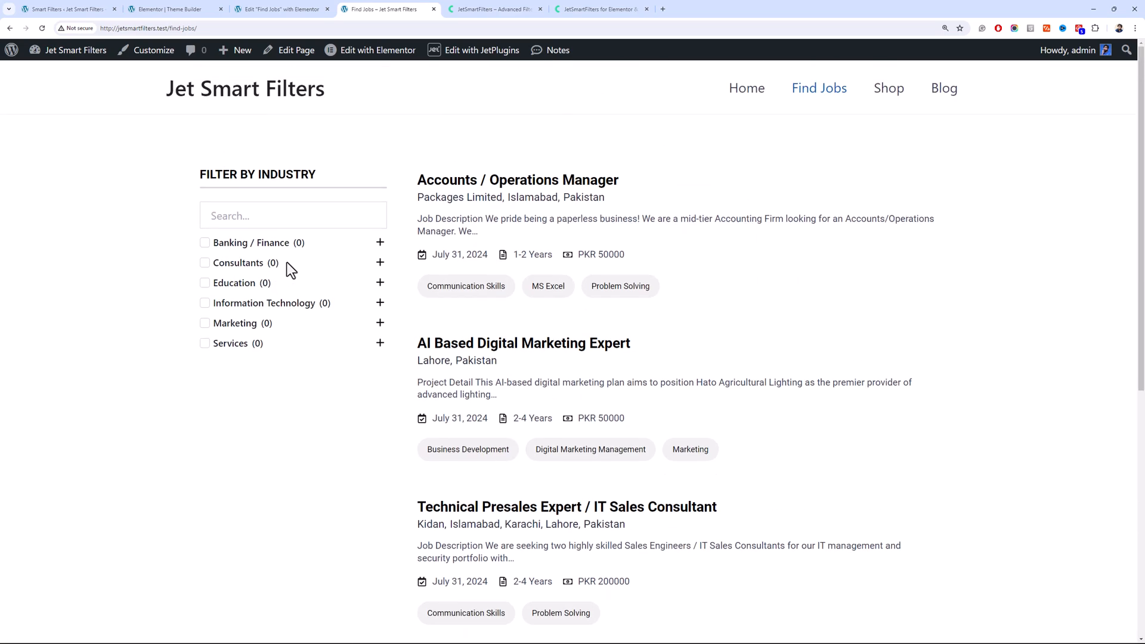
{"action": "left_click", "coordinate": [204, 244]}
Set the Checkboxes Filter in the page editor to target the Elementor Pro Loop Grid and update the page
{"action": "left_click", "coordinate": [251, 13]}
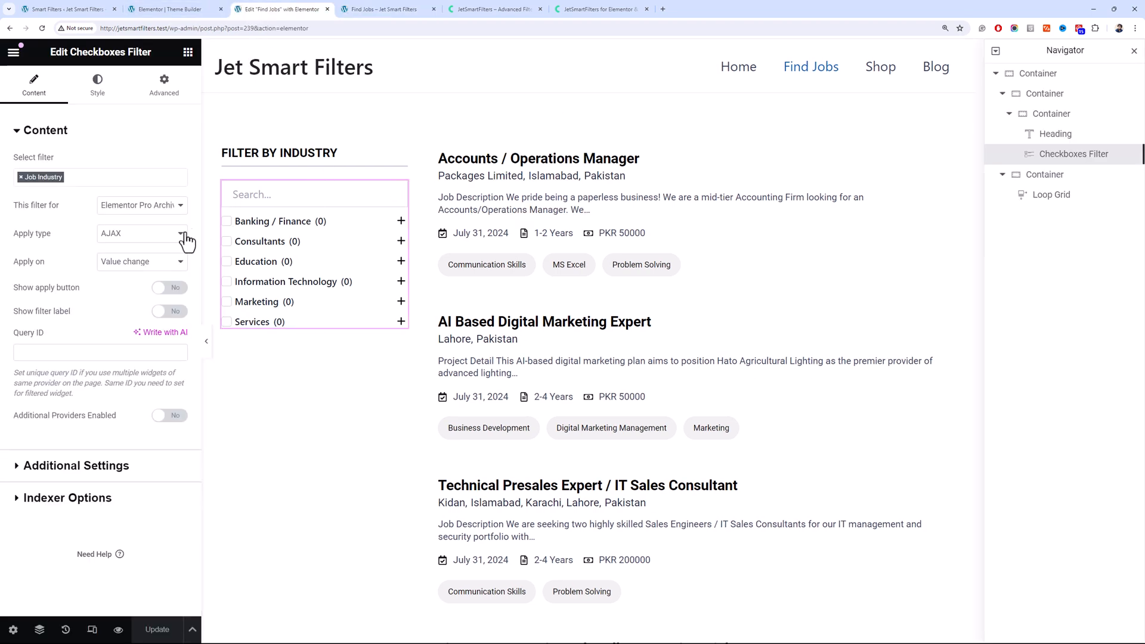
{"action": "left_click", "coordinate": [151, 207]}
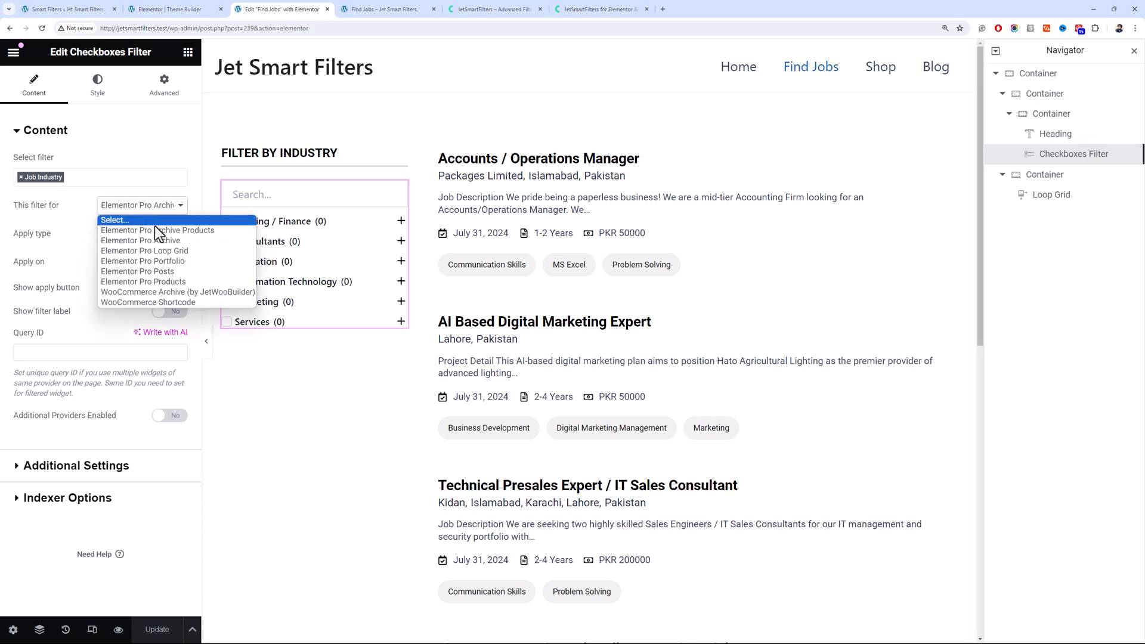
{"action": "left_click", "coordinate": [167, 252]}
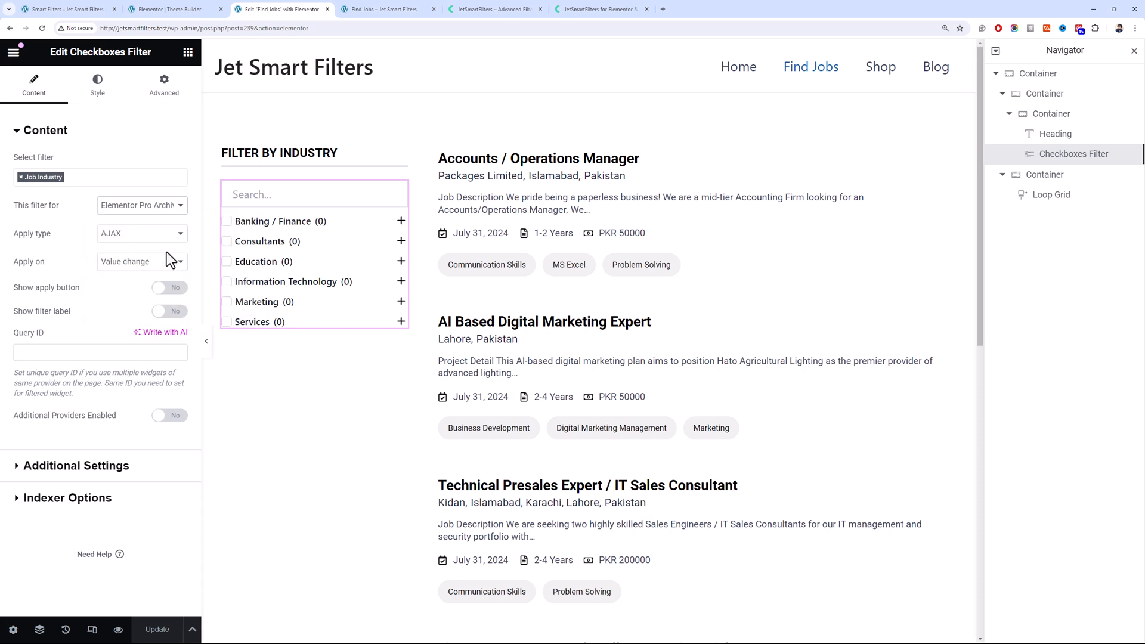
{"action": "left_click", "coordinate": [157, 630]}
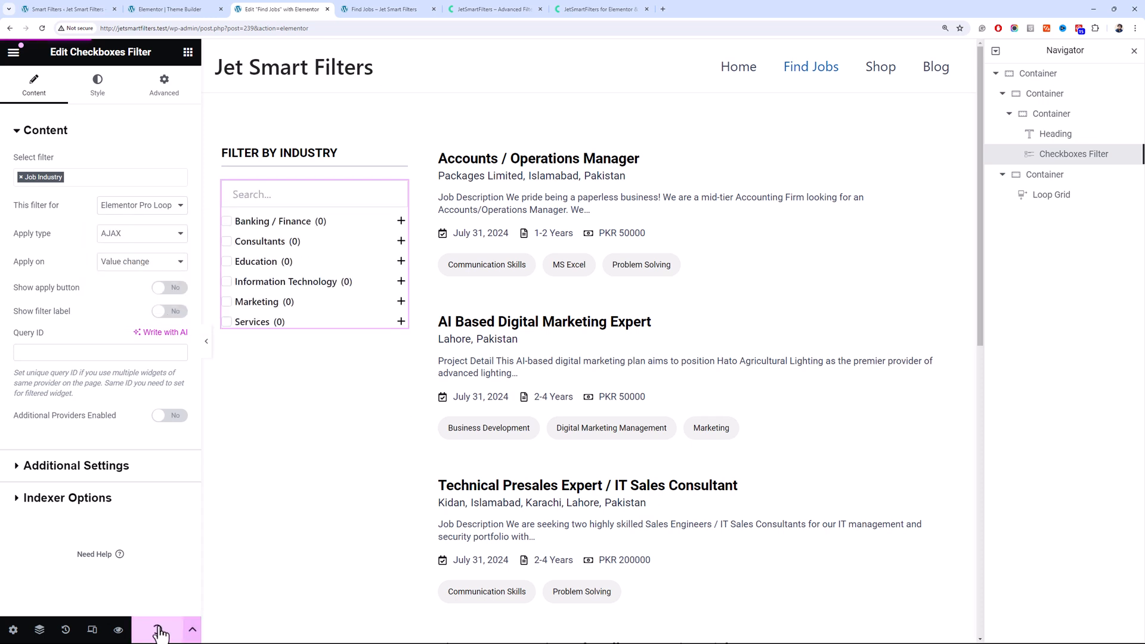
Reload the live Find Jobs page and test the Banking / Finance industry checkbox again
{"action": "left_click", "coordinate": [360, 2]}
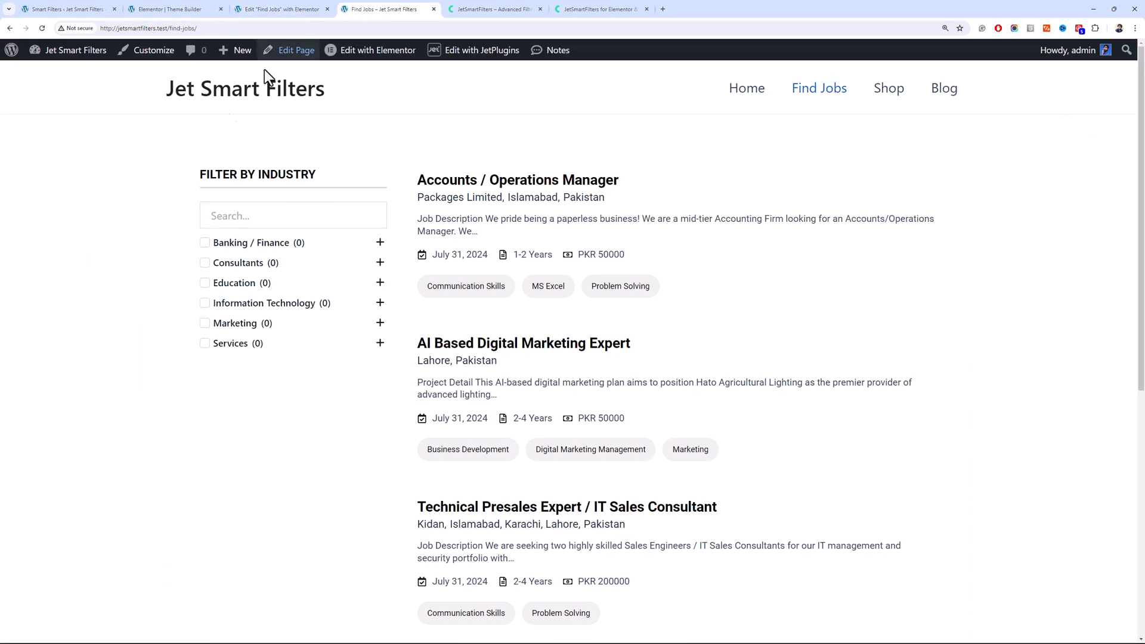
{"action": "key", "text": "F5"}
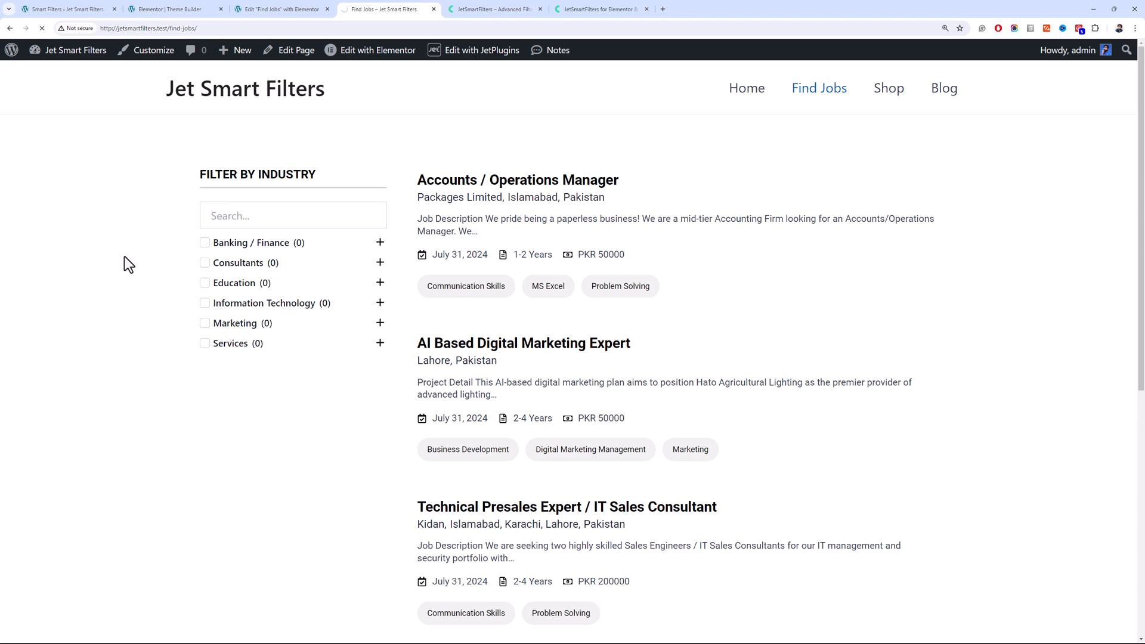
{"action": "left_click", "coordinate": [203, 244]}
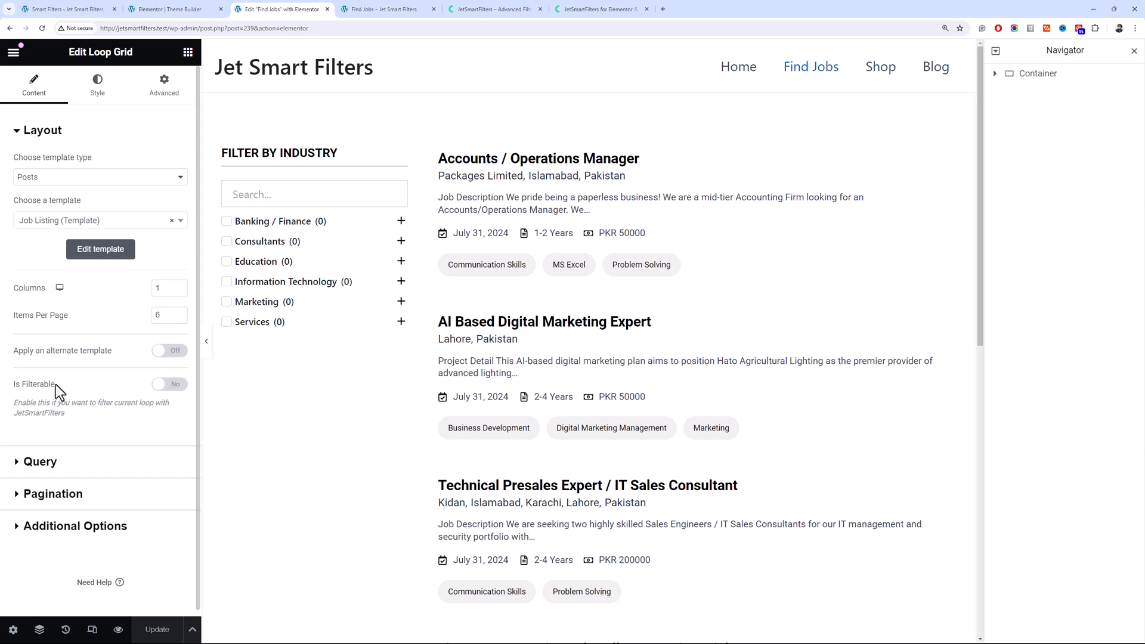
Make the job listing Loop Grid filterable by JetSmartFilters and update the page
{"action": "left_click", "coordinate": [173, 387]}
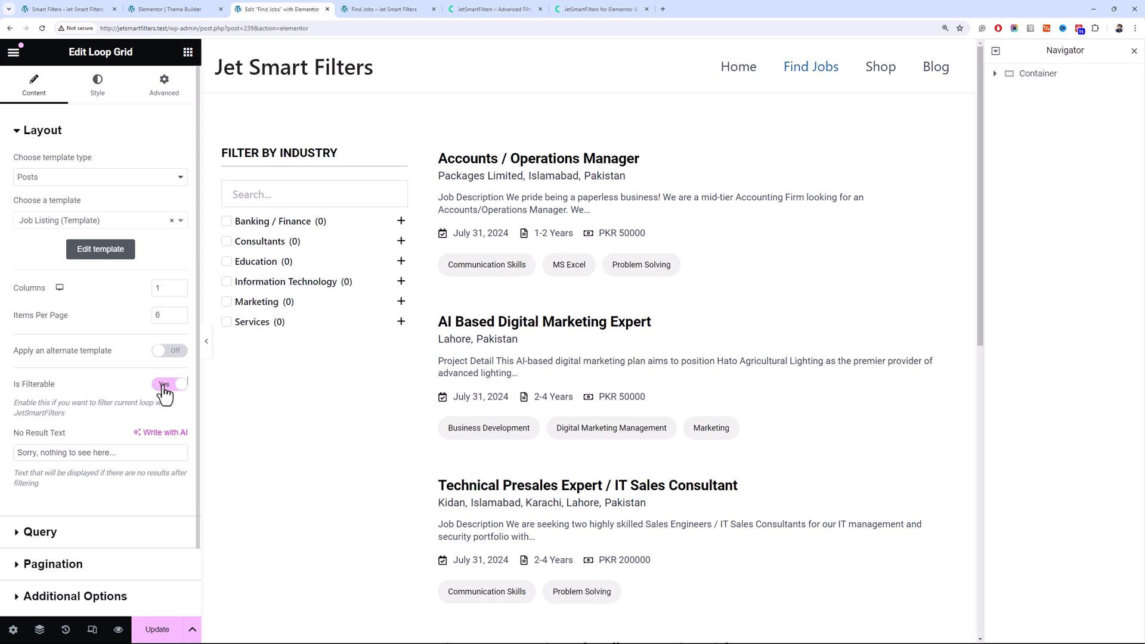
{"action": "left_click", "coordinate": [162, 626]}
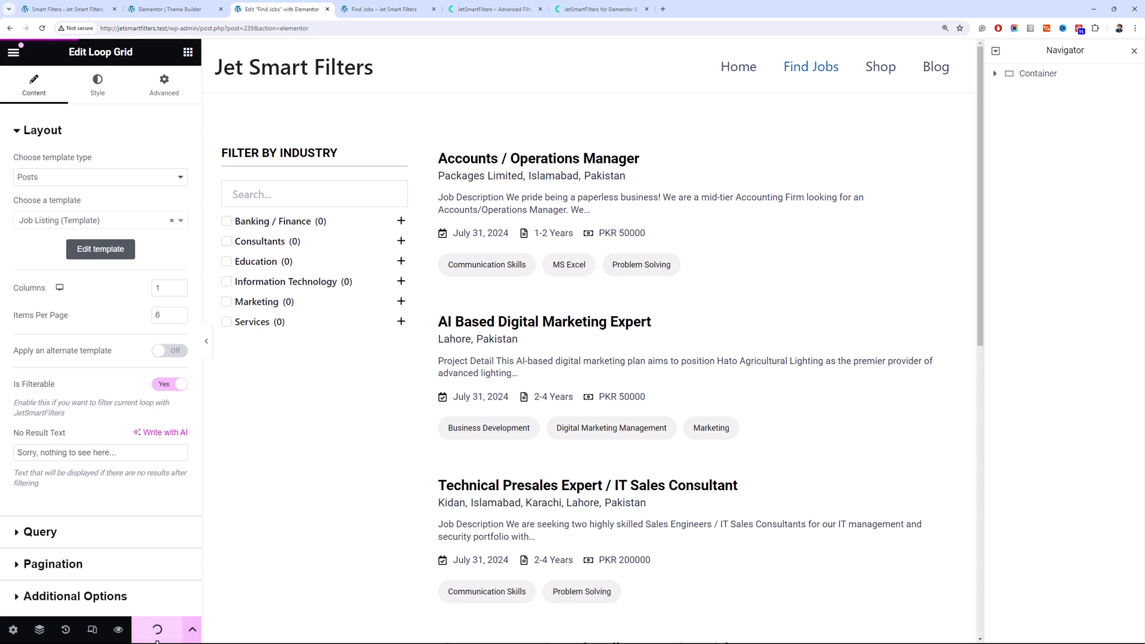
Reload the live Find Jobs page and test filtering by Information Technology and Banking / Finance, clearing both filters at the end
{"action": "left_click", "coordinate": [398, 2]}
{"action": "key", "text": "F5"}
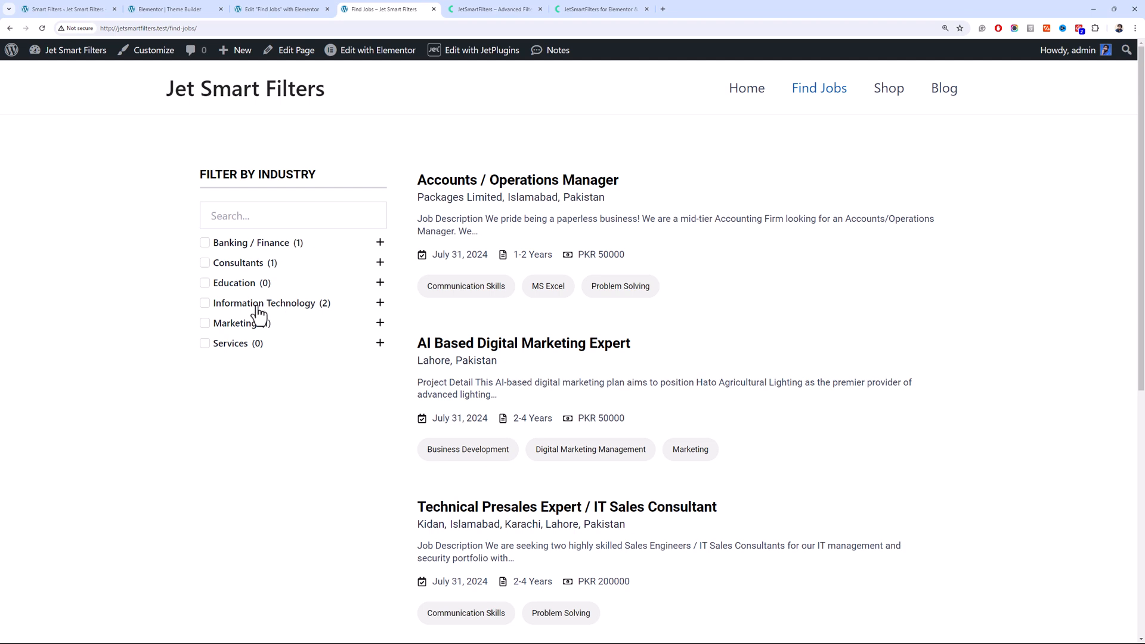
{"action": "left_click", "coordinate": [205, 305]}
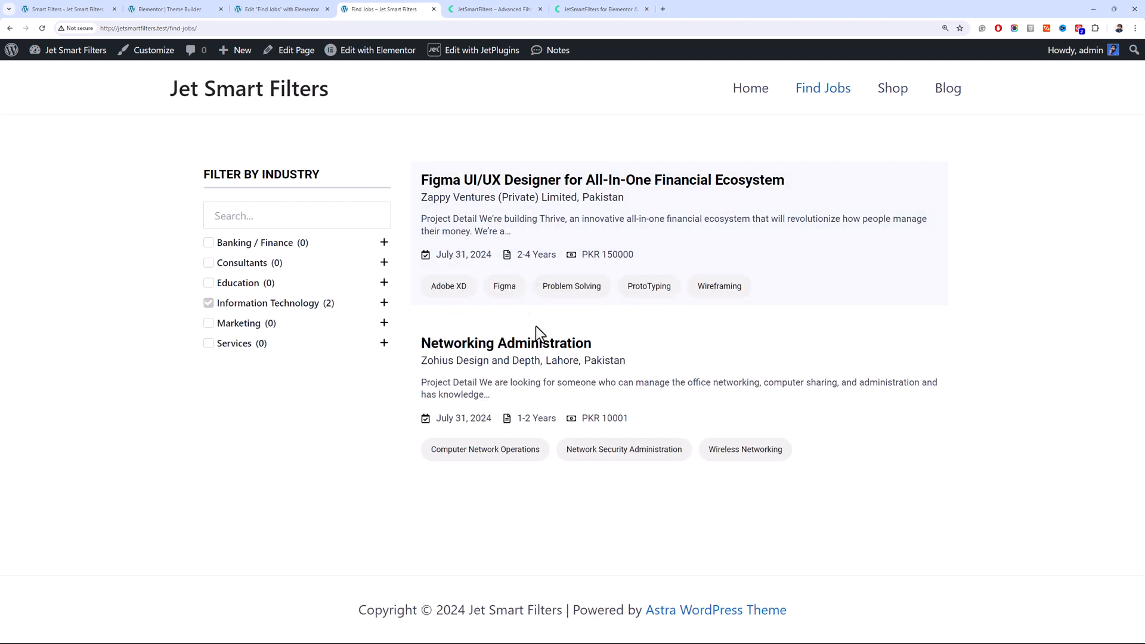
{"action": "left_click", "coordinate": [210, 251]}
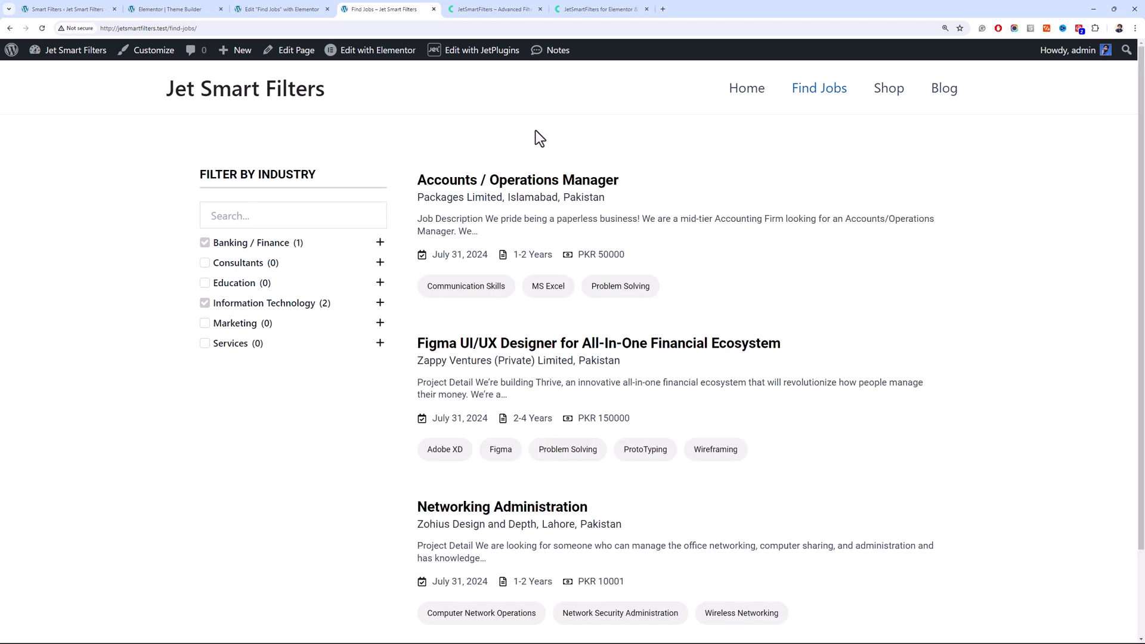
{"action": "left_click", "coordinate": [206, 246]}
{"action": "left_click", "coordinate": [204, 303]}
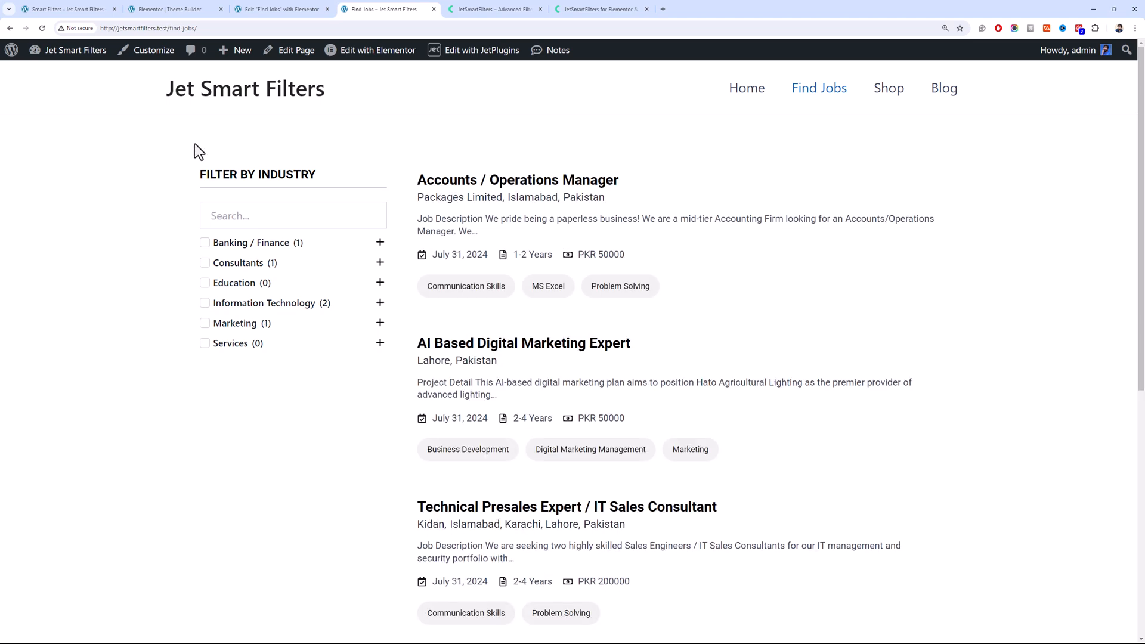
Review the industry filter in the page editor and the taxonomies available for Jobs in the WordPress dashboard
{"action": "left_click", "coordinate": [262, 8]}
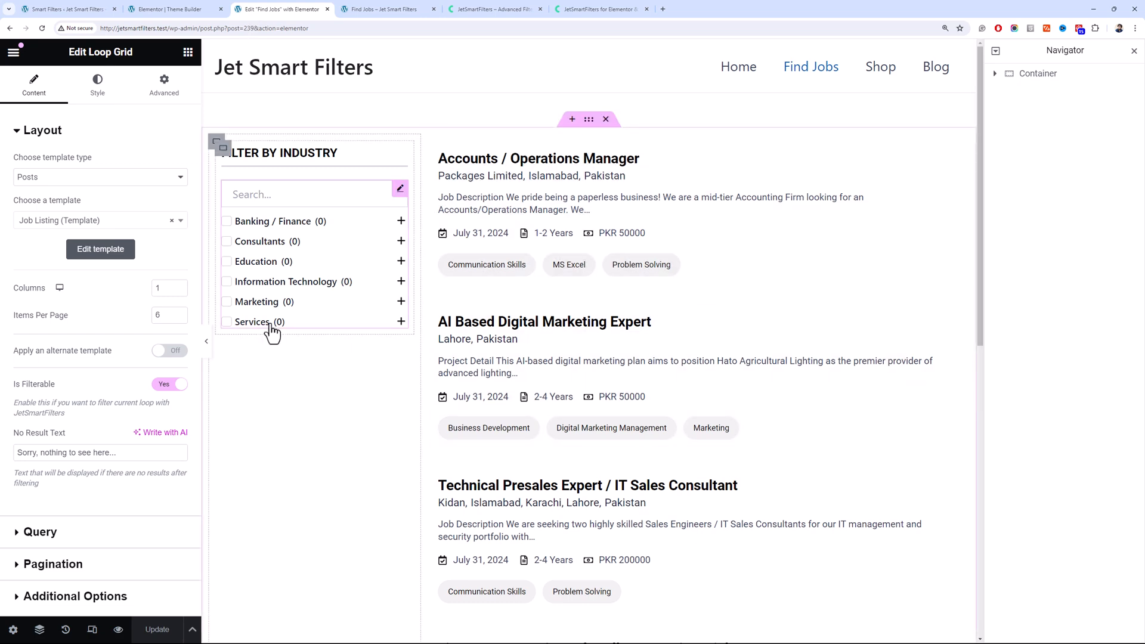
{"action": "left_click", "coordinate": [66, 9]}
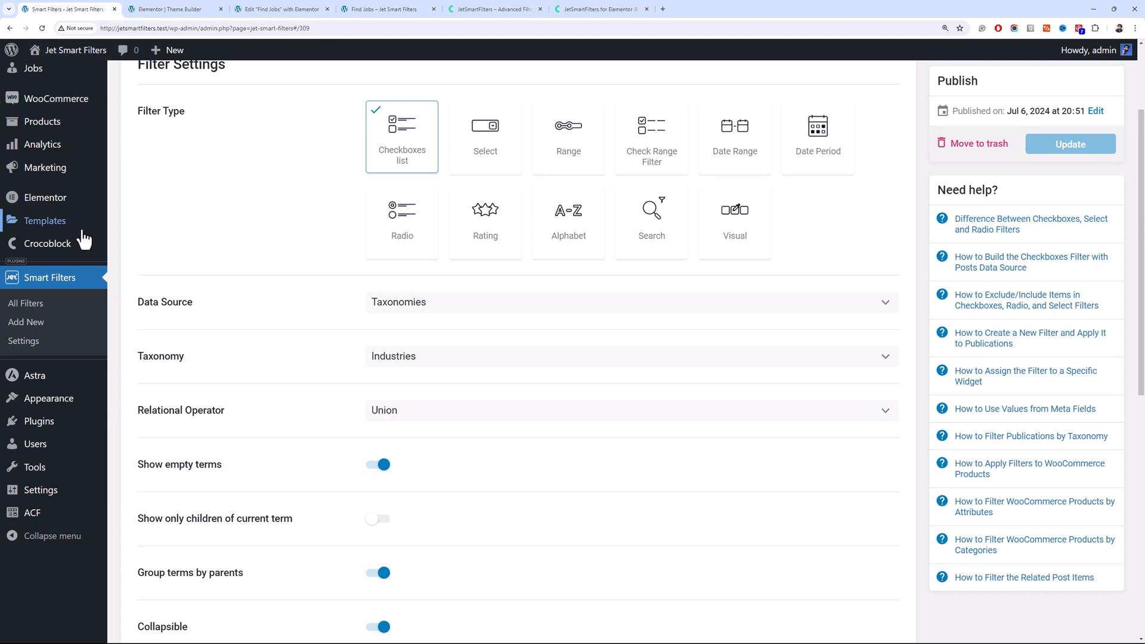
{"action": "scroll", "coordinate": [83, 237], "scroll_direction": "up", "scroll_amount": 3}
{"action": "mouse_move", "coordinate": [74, 210]}
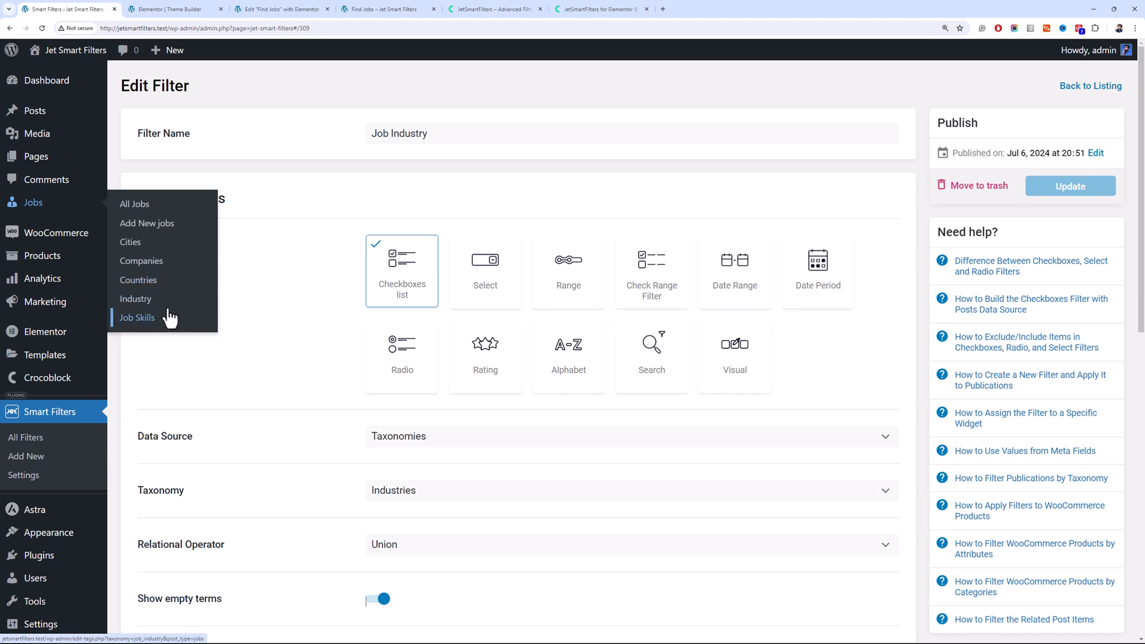
{"action": "left_click", "coordinate": [170, 9]}
{"action": "left_click", "coordinate": [249, 10]}
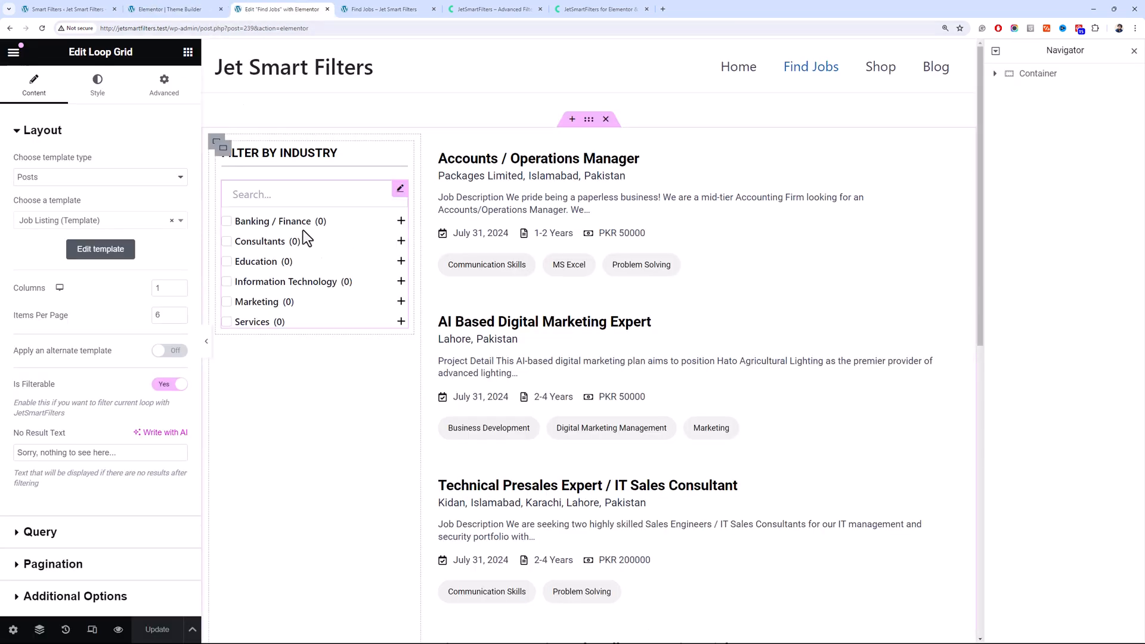
Add a new smart filter named "Job City"
{"action": "left_click", "coordinate": [69, 9]}
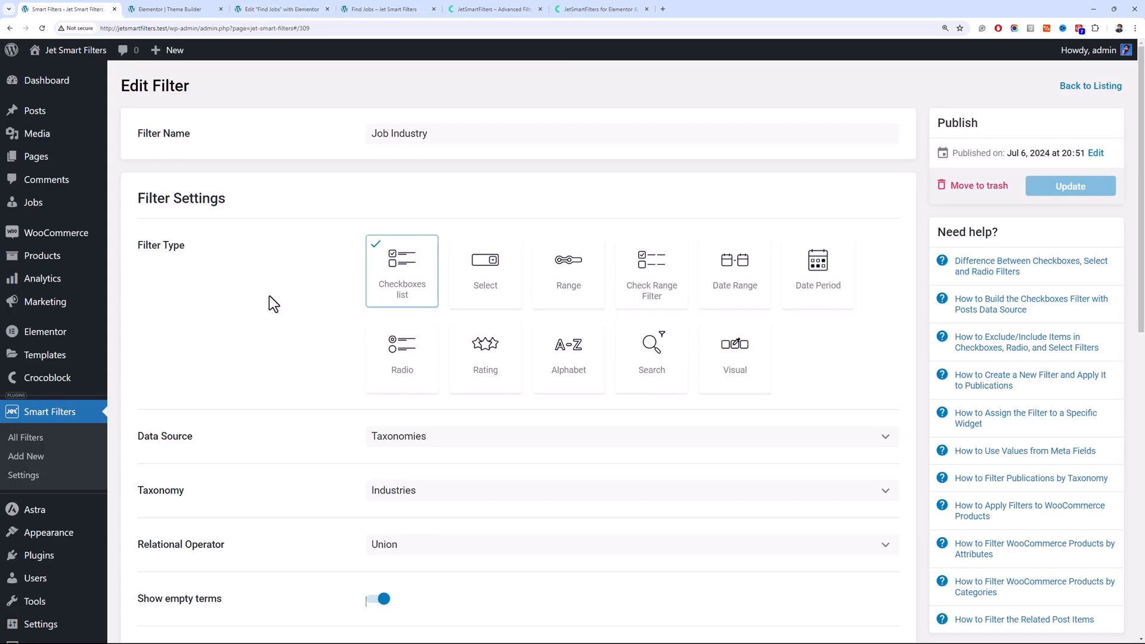
{"action": "left_click", "coordinate": [89, 443]}
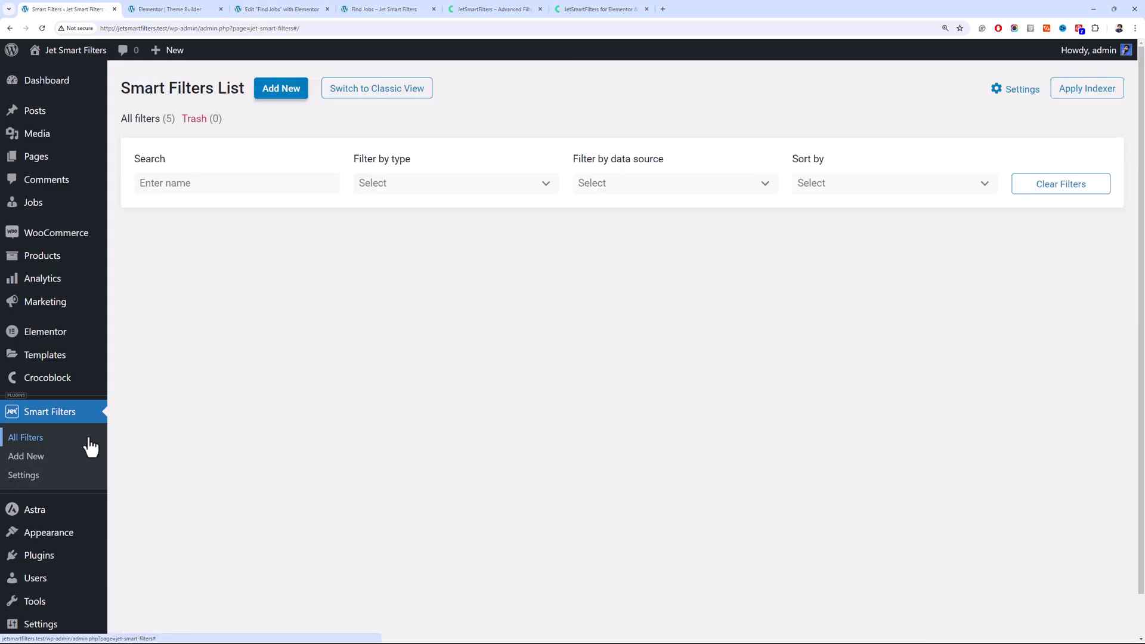
{"action": "left_click", "coordinate": [281, 88]}
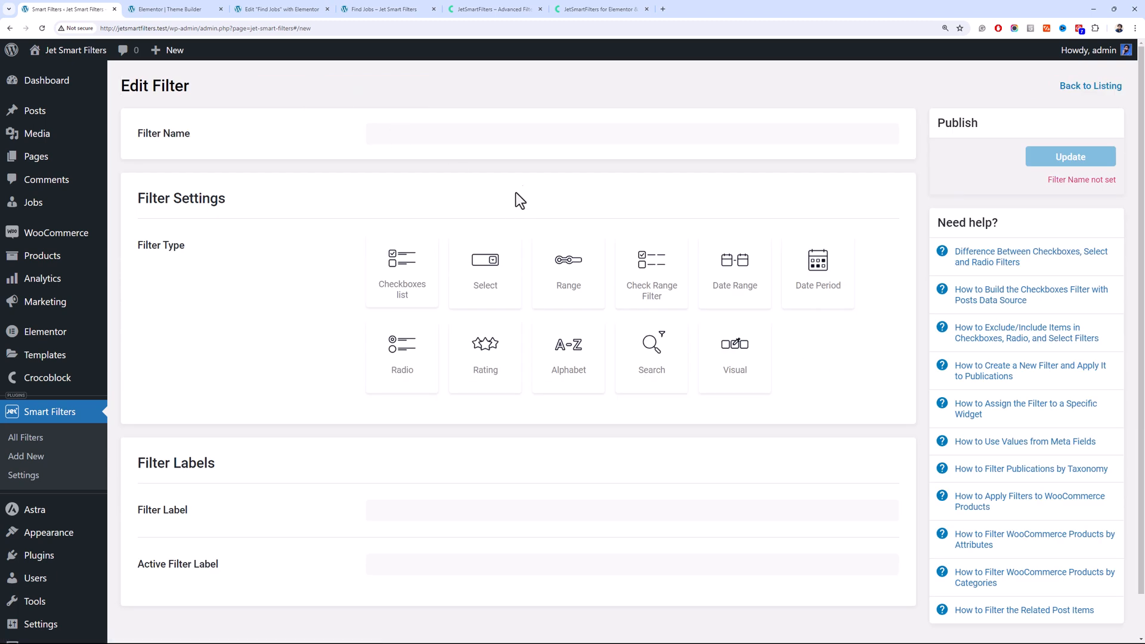
{"action": "left_click", "coordinate": [515, 141]}
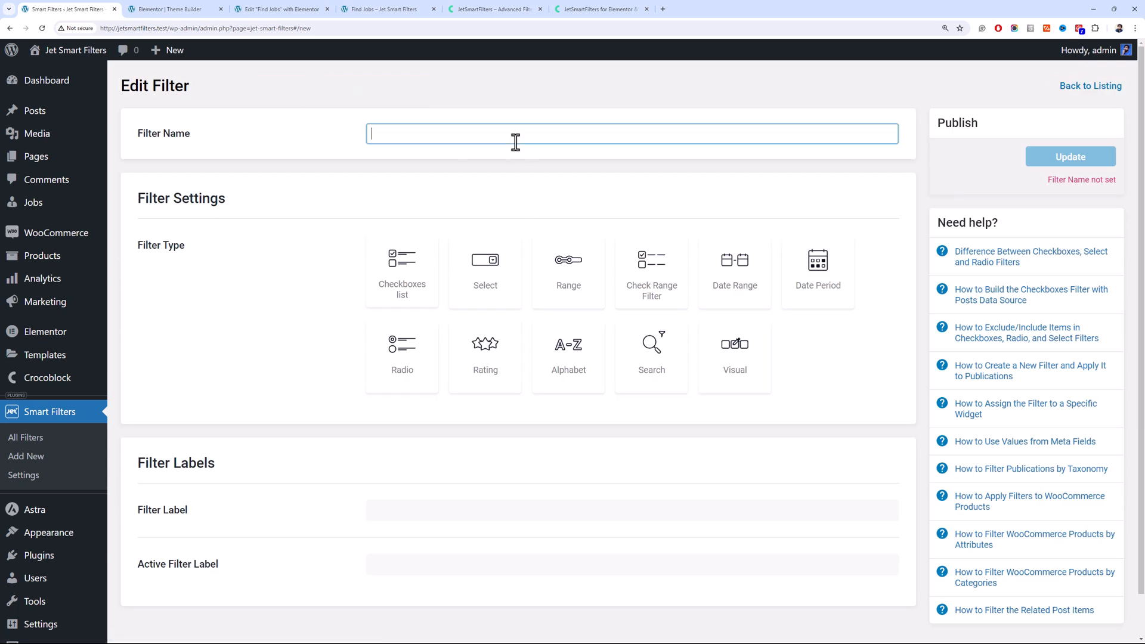
{"action": "type", "text": "Job City"}
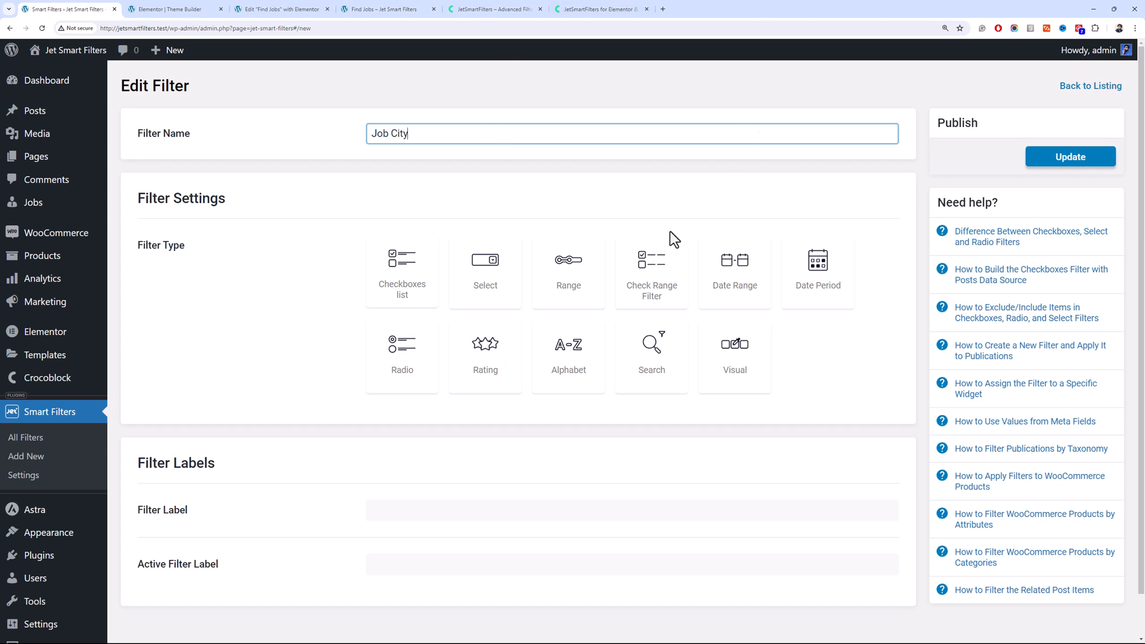
Make the filter a checkboxes list with Taxonomies as its data source and Cities as its taxonomy
{"action": "left_click", "coordinate": [402, 271]}
{"action": "scroll", "coordinate": [449, 327], "scroll_direction": "down", "scroll_amount": 2}
{"action": "left_click", "coordinate": [446, 322]}
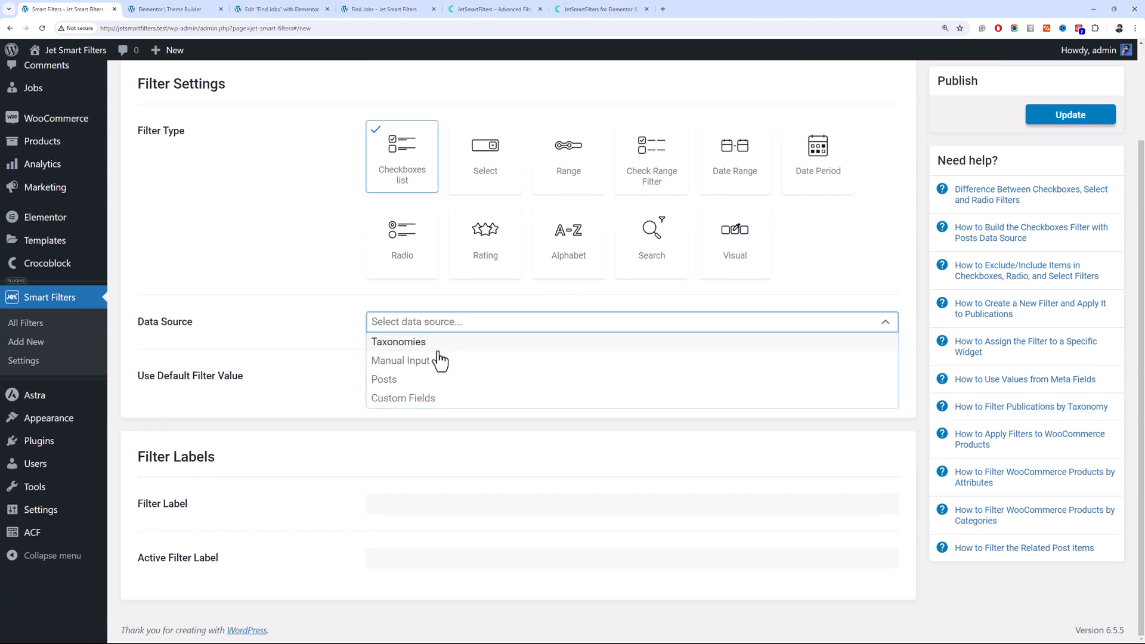
{"action": "left_click", "coordinate": [444, 342]}
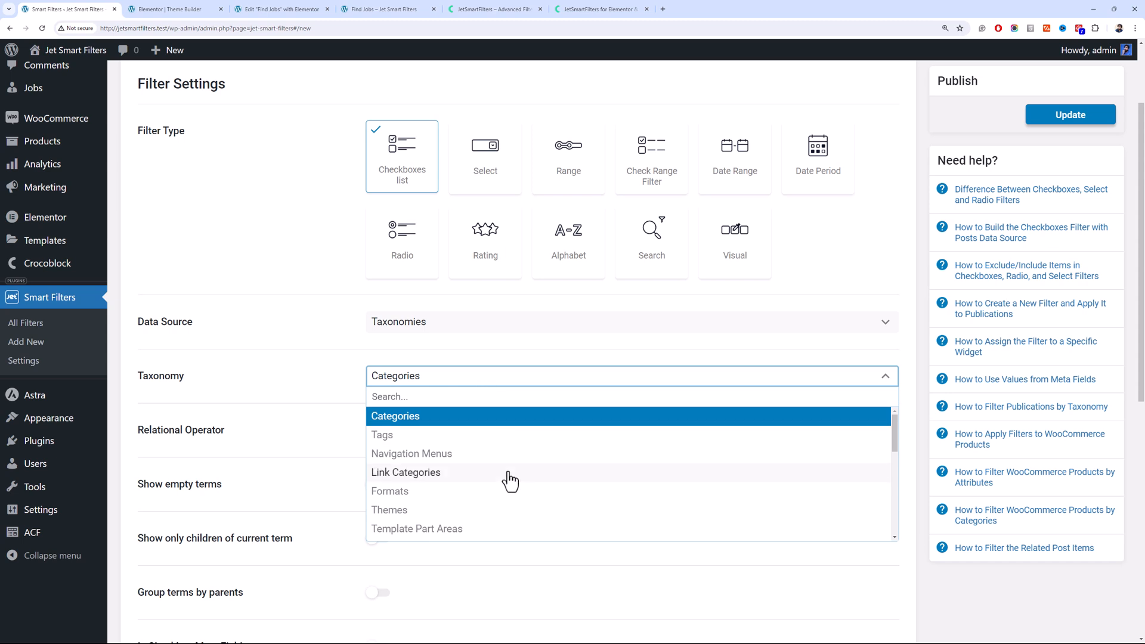
{"action": "scroll", "coordinate": [513, 483], "scroll_direction": "down", "scroll_amount": 3}
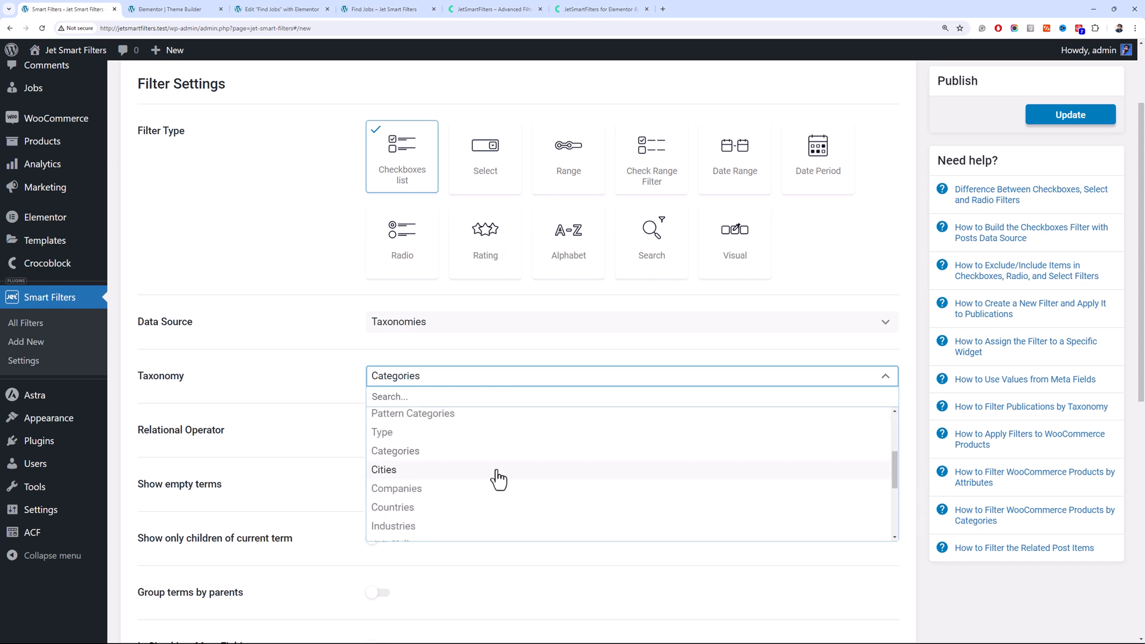
{"action": "left_click", "coordinate": [474, 471]}
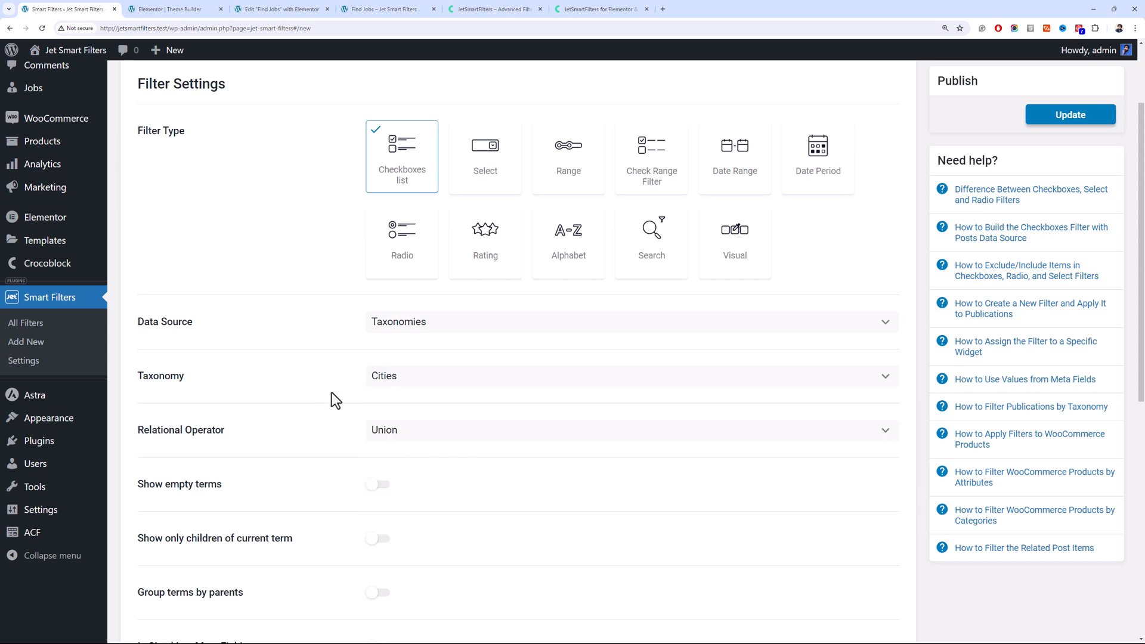
Enable showing empty terms for the Job City filter
{"action": "scroll", "coordinate": [357, 394], "scroll_direction": "down", "scroll_amount": 4}
{"action": "left_click", "coordinate": [382, 225]}
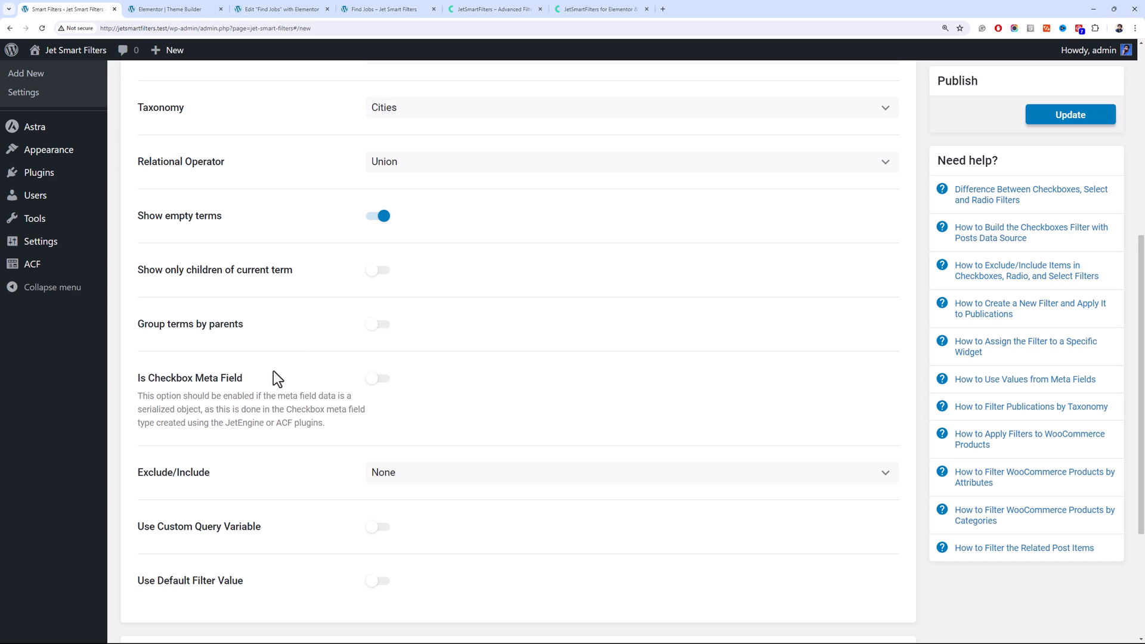
{"action": "scroll", "coordinate": [280, 352], "scroll_direction": "down", "scroll_amount": 2}
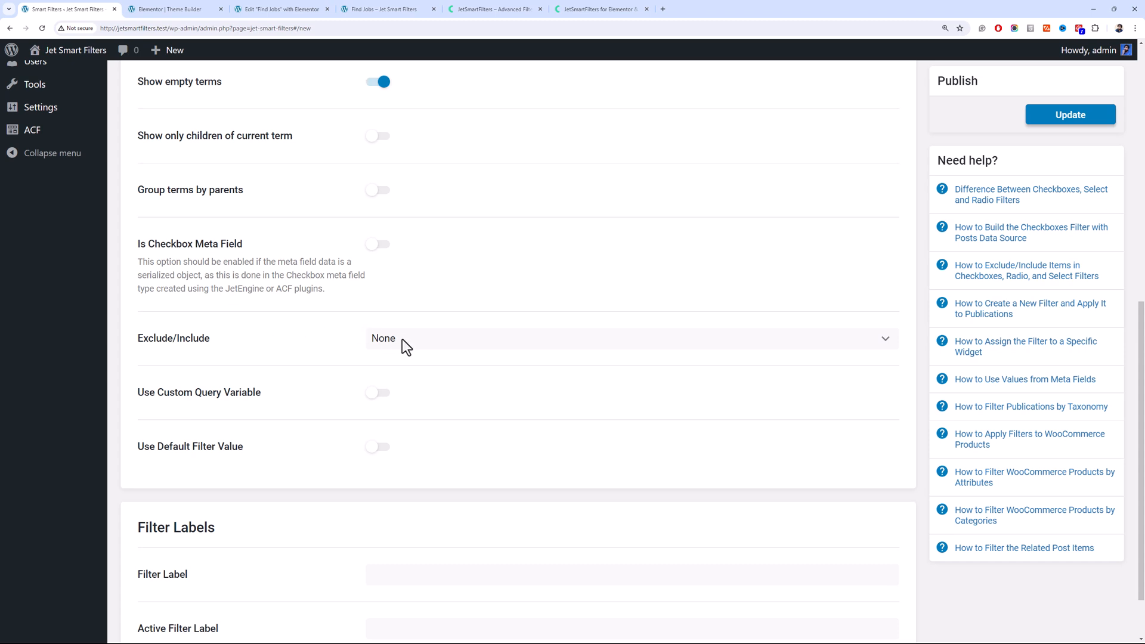
Set the Job City filter label to "City" and the active filter label to "Cities", and save the filter
{"action": "scroll", "coordinate": [359, 338], "scroll_direction": "down", "scroll_amount": 1}
{"action": "left_click", "coordinate": [460, 495]}
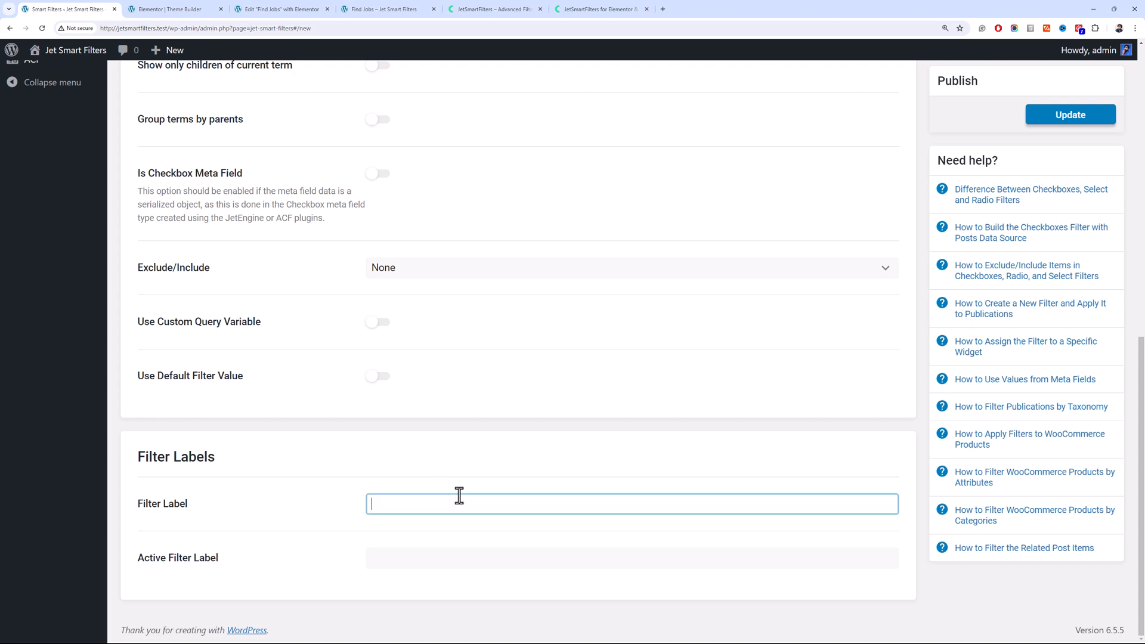
{"action": "type", "text": "City"}
{"action": "key", "text": "Tab"}
{"action": "type", "text": "City"}
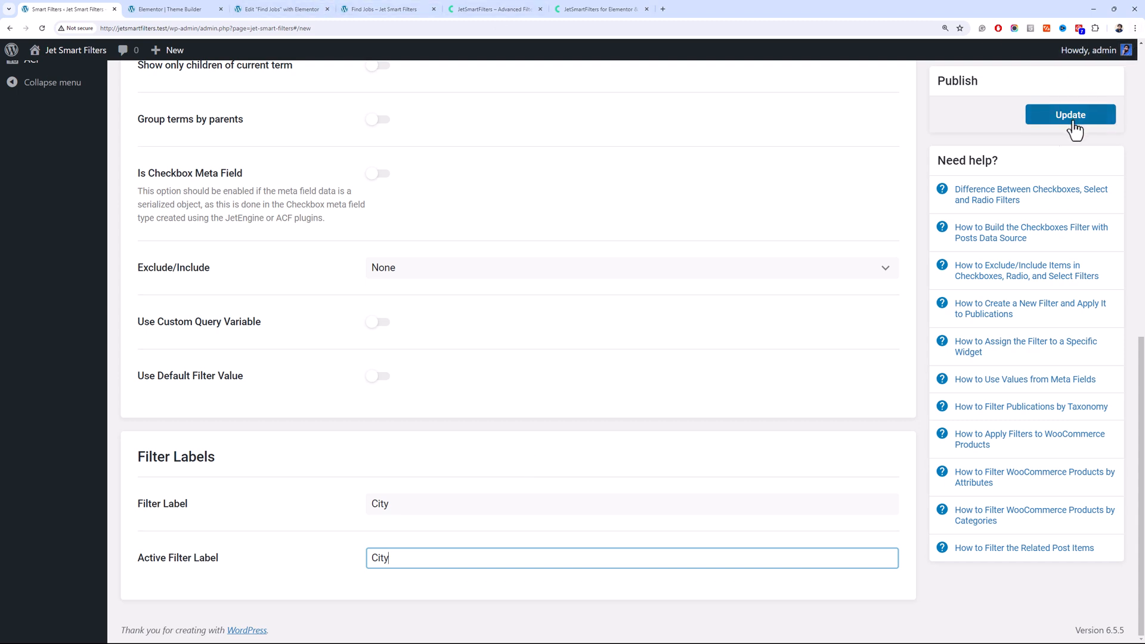
{"action": "key", "text": "BackSpace"}
{"action": "type", "text": "ies"}
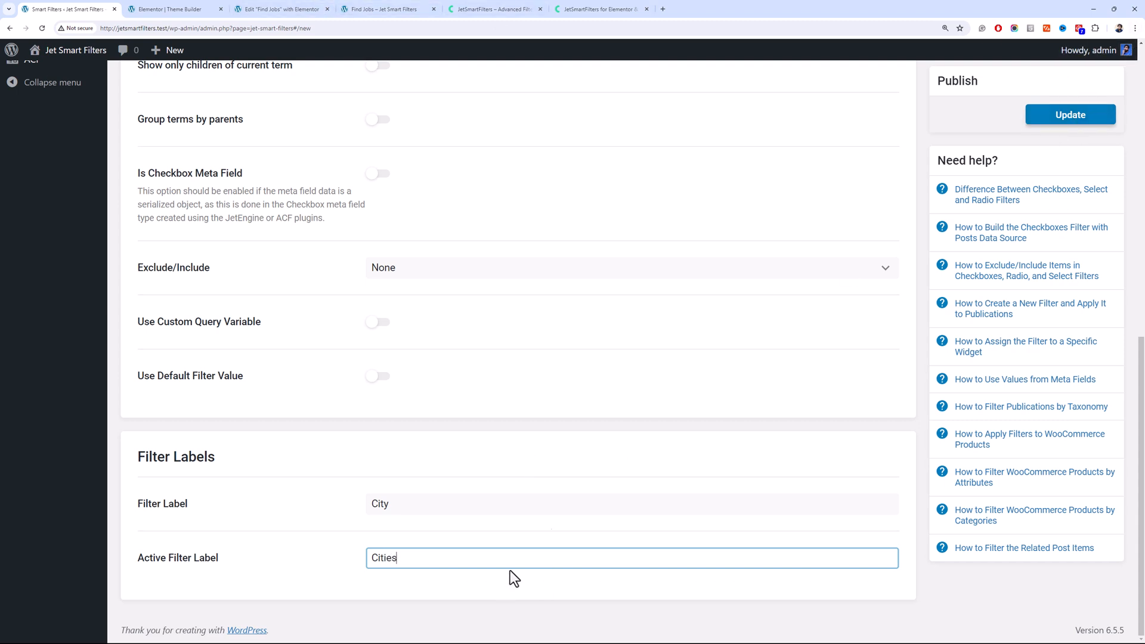
{"action": "left_click", "coordinate": [1057, 122]}
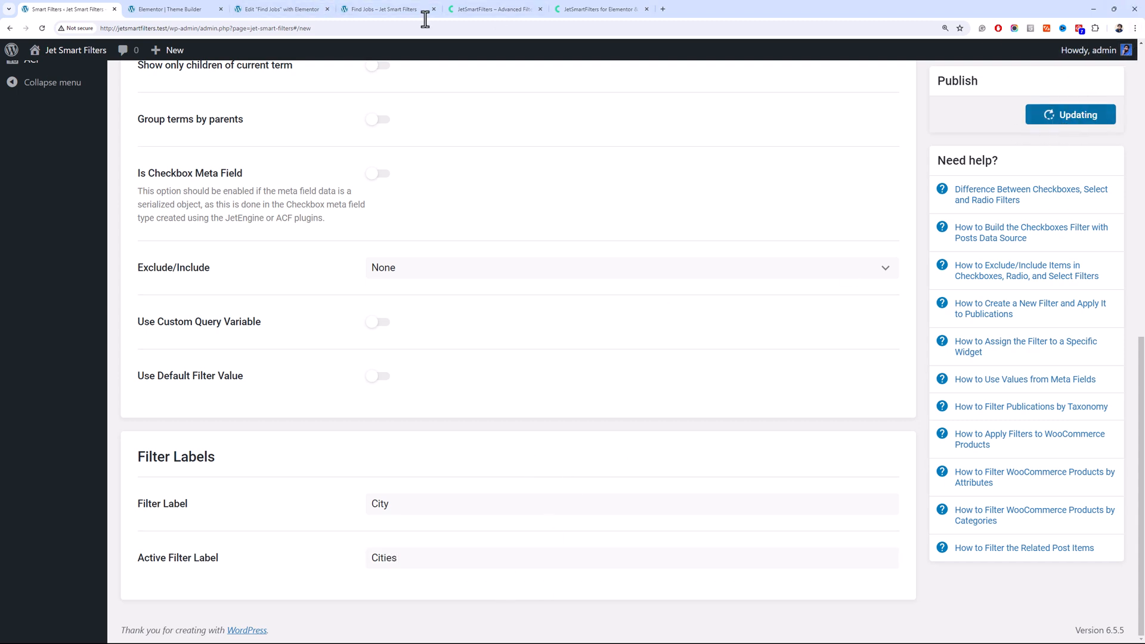
Switch to the Find Jobs page editor and duplicate the container holding the Filter by Industry heading and checkboxes
{"action": "left_click", "coordinate": [245, 9]}
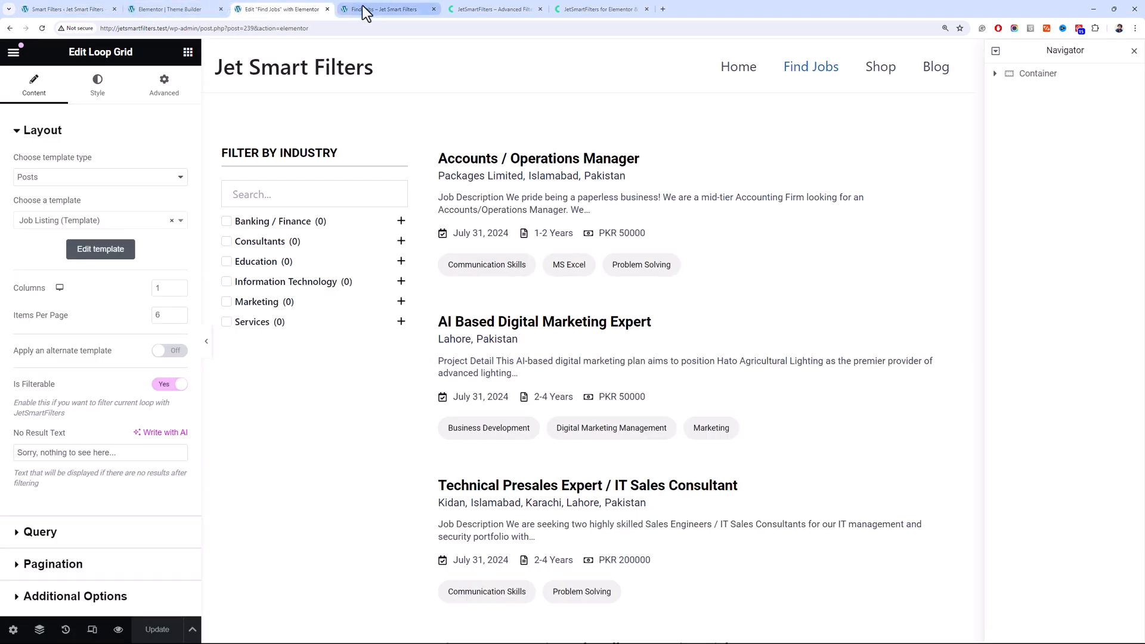
{"action": "right_click", "coordinate": [225, 152]}
{"action": "left_click", "coordinate": [251, 193]}
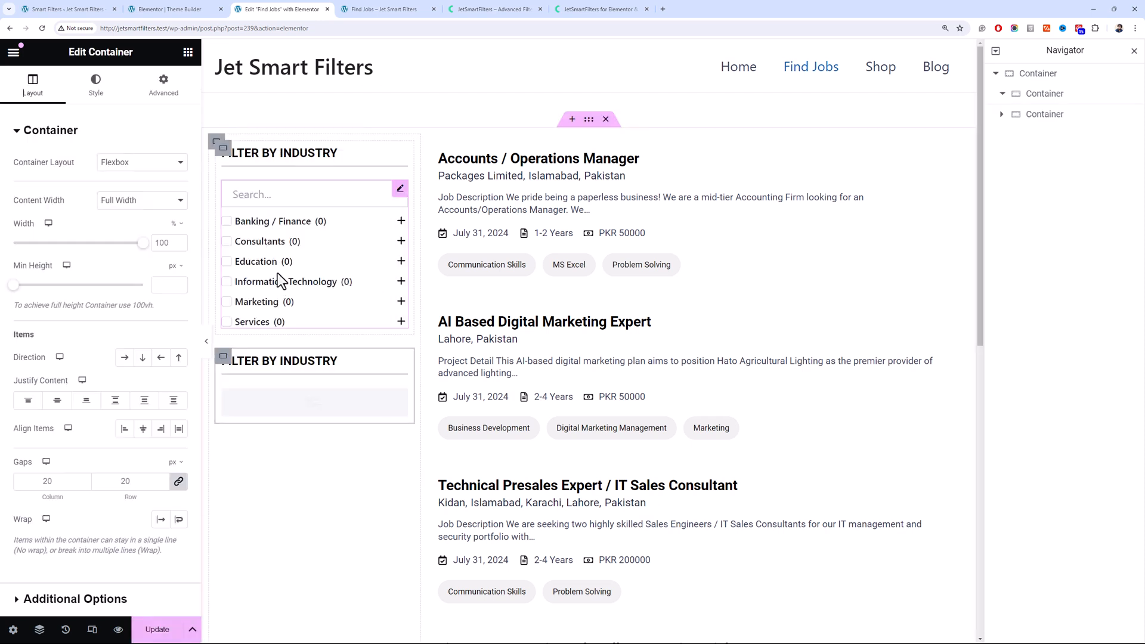
Change the duplicated container's heading to "Filter by City"
{"action": "left_click", "coordinate": [274, 360]}
{"action": "left_click", "coordinate": [153, 209]}
{"action": "key", "text": "ctrl+shift+Left"}
{"action": "type", "text": "City"}
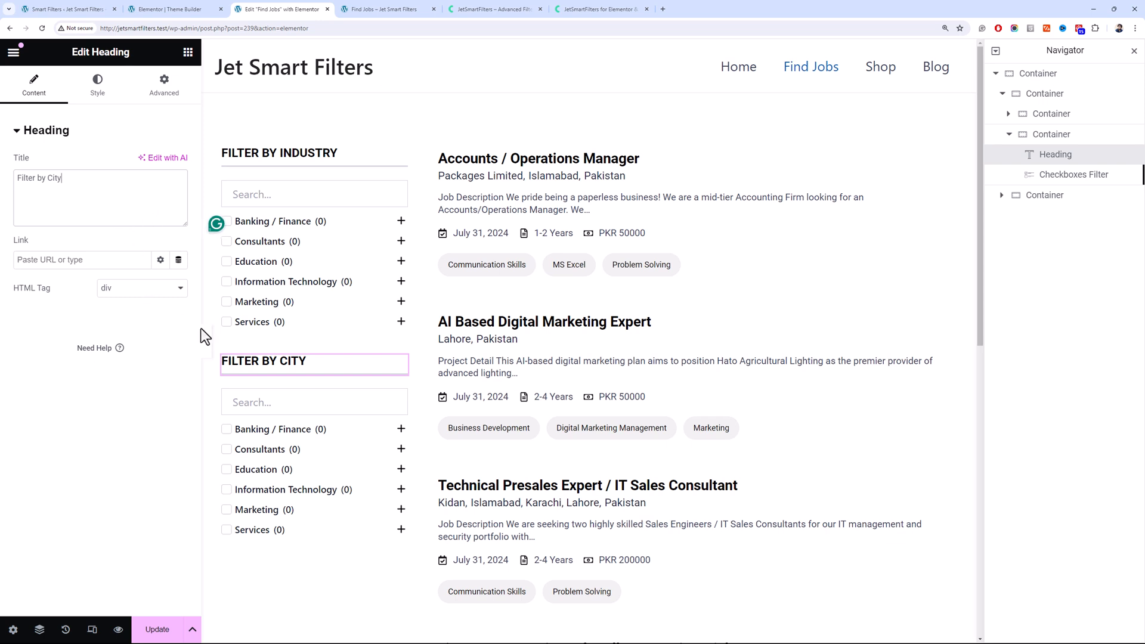
{"action": "left_click", "coordinate": [356, 446]}
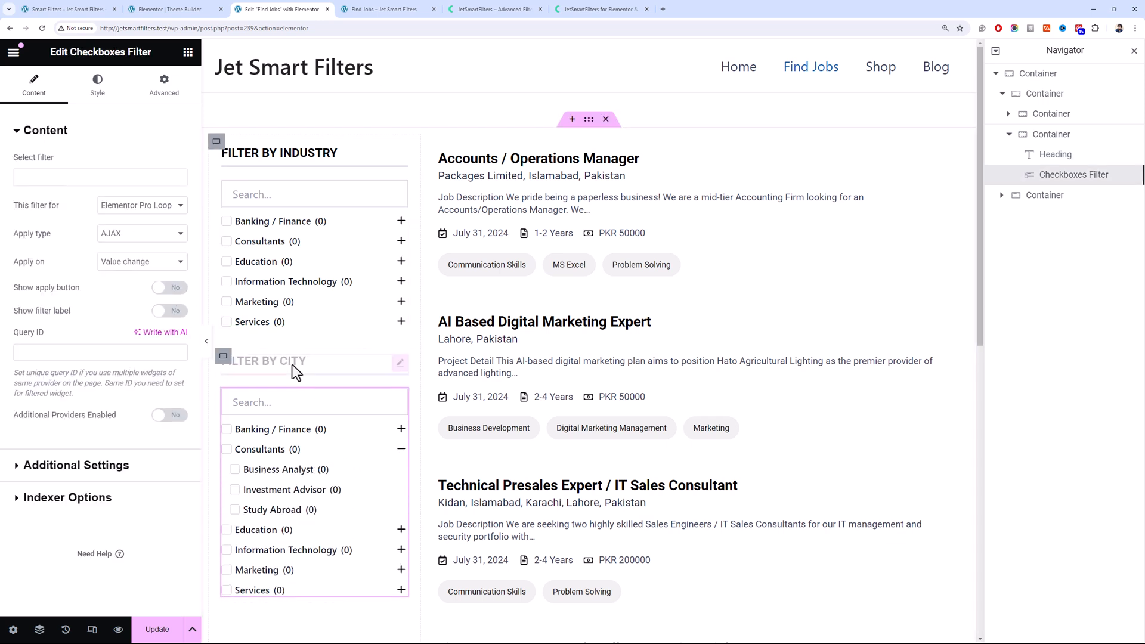
{"action": "left_click", "coordinate": [56, 179]}
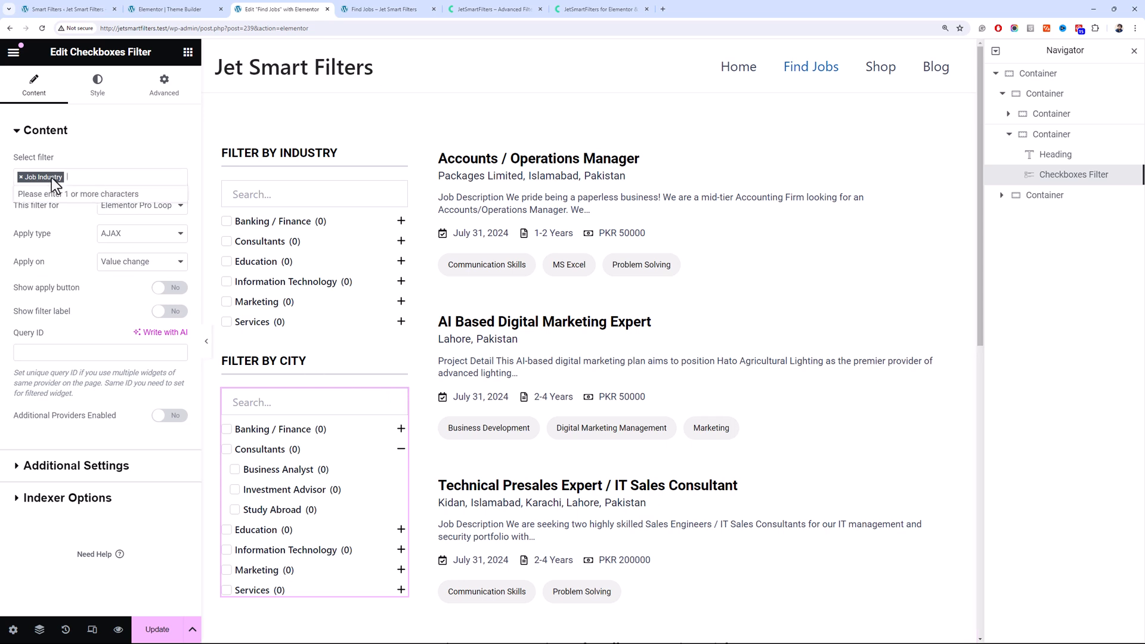
{"action": "left_click", "coordinate": [23, 177]}
{"action": "right_click", "coordinate": [328, 404]}
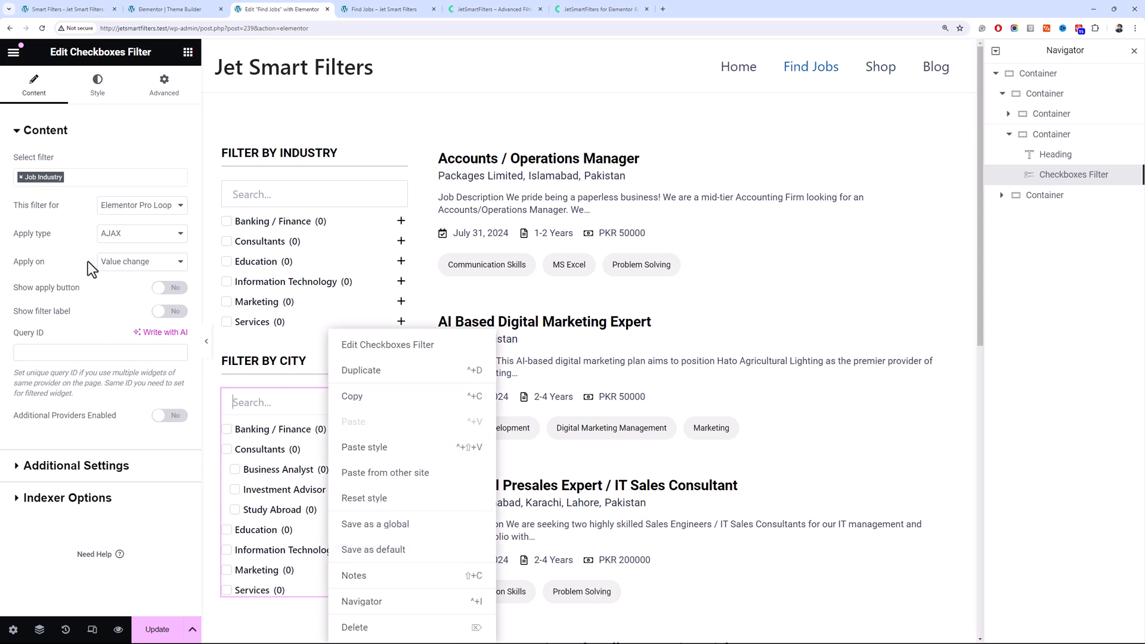
Change the title of the duplicated container's heading to "Filter by Location"
{"action": "left_click", "coordinate": [260, 360]}
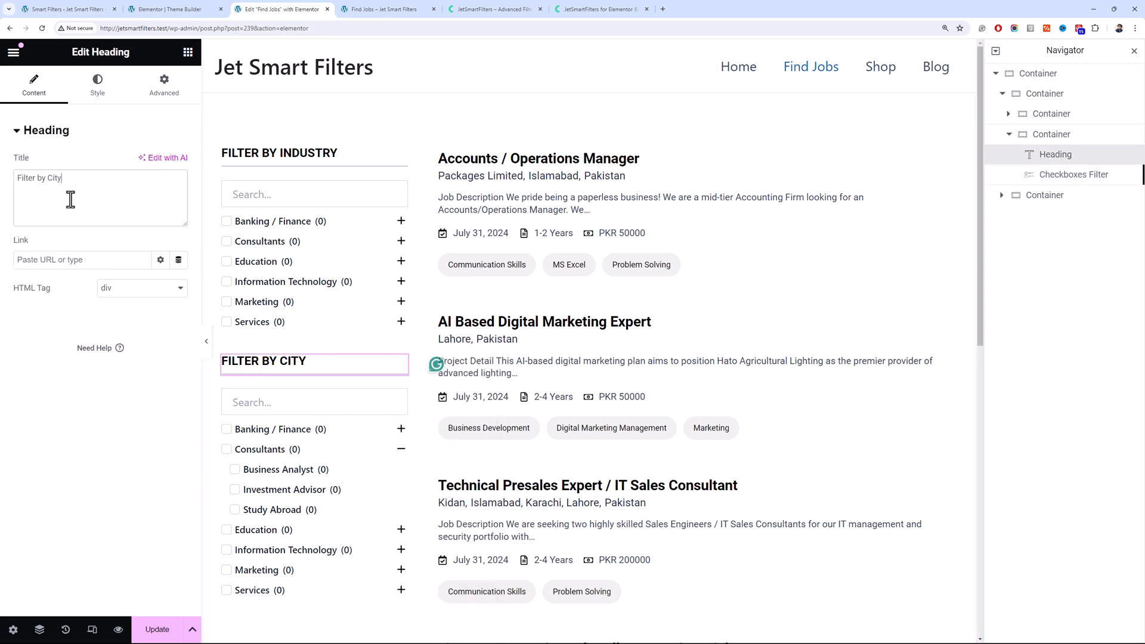
{"action": "key", "text": "ctrl+shift+Left"}
{"action": "type", "text": "Location"}
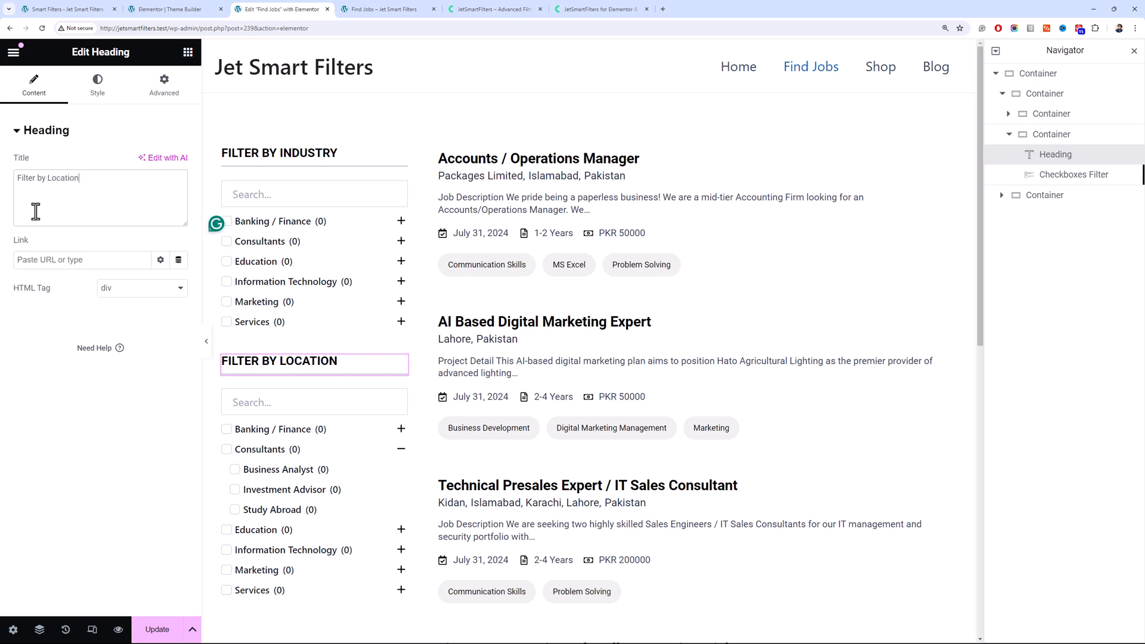
Replace the selected filter of the checkboxes widget under the Filter by Location heading with Job City
{"action": "left_click", "coordinate": [374, 405]}
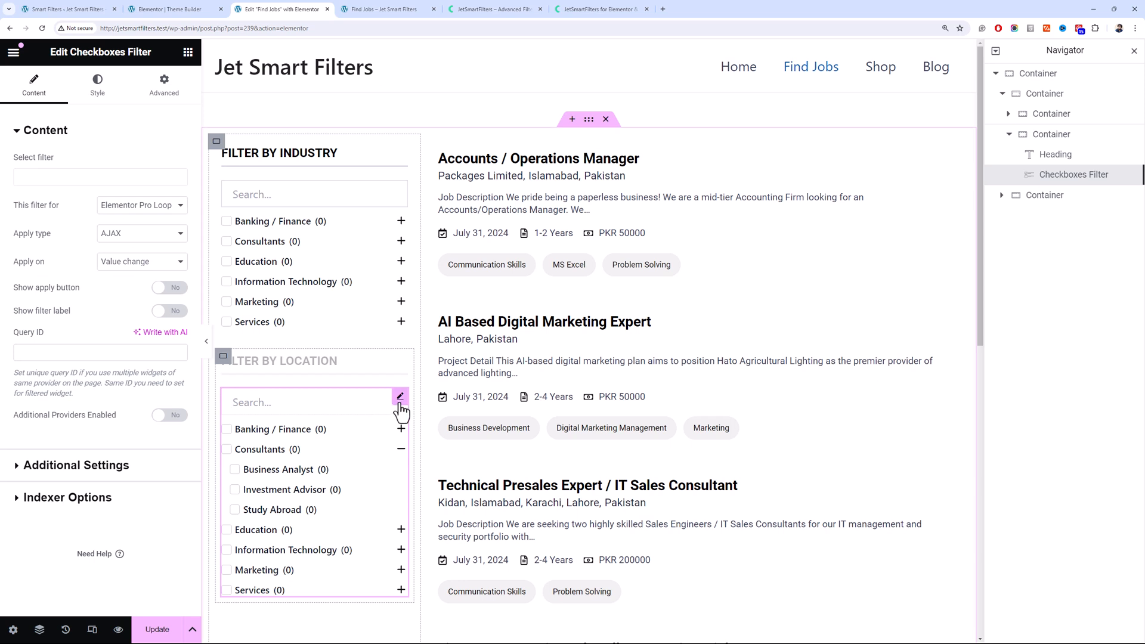
{"action": "left_click", "coordinate": [51, 177]}
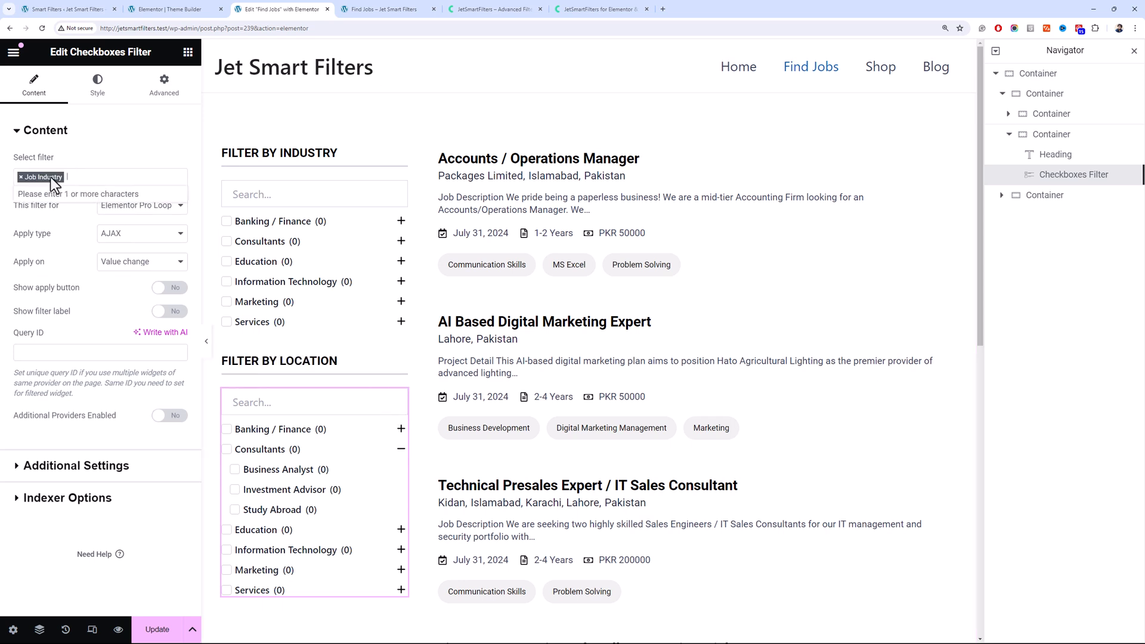
{"action": "left_click", "coordinate": [19, 177]}
{"action": "left_click", "coordinate": [20, 178]}
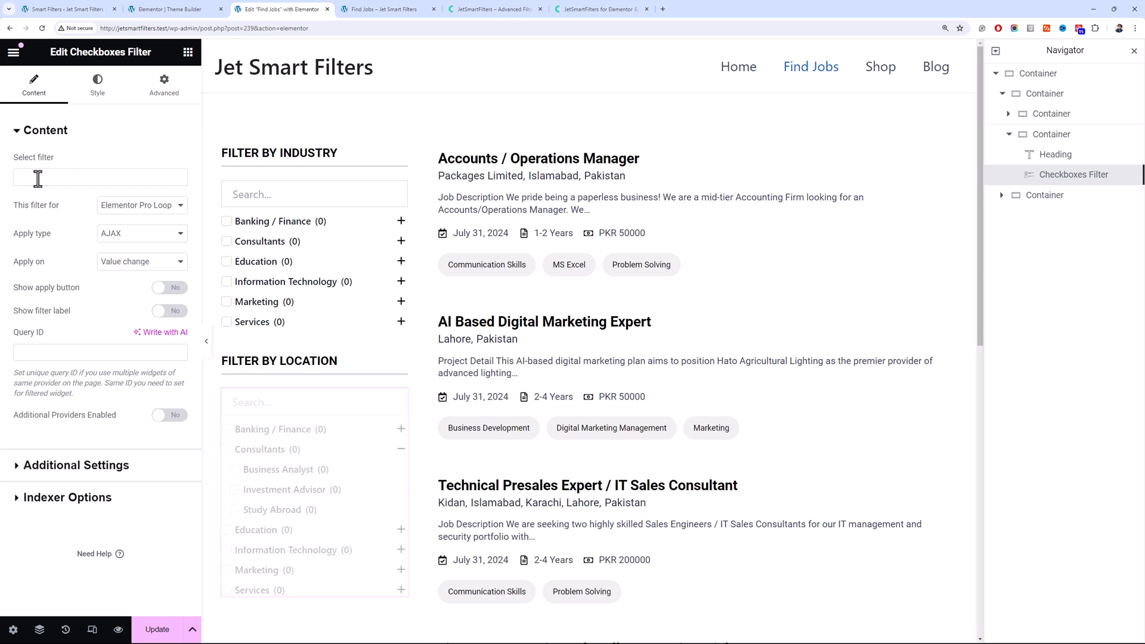
{"action": "left_click", "coordinate": [35, 179]}
{"action": "type", "text": "clty"}
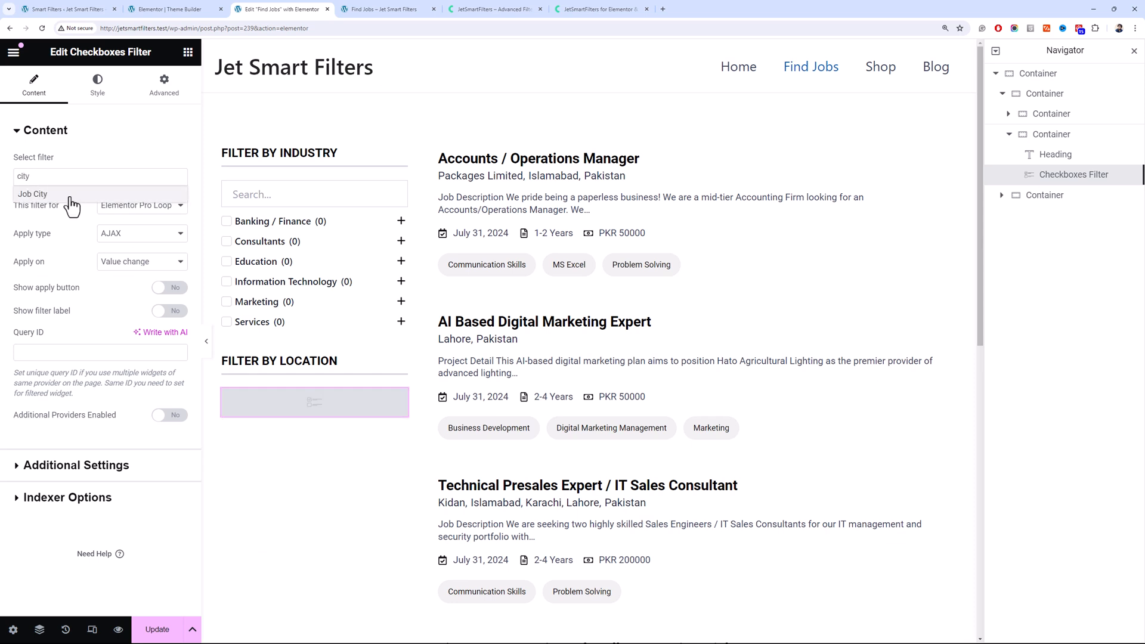
{"action": "left_click", "coordinate": [70, 196]}
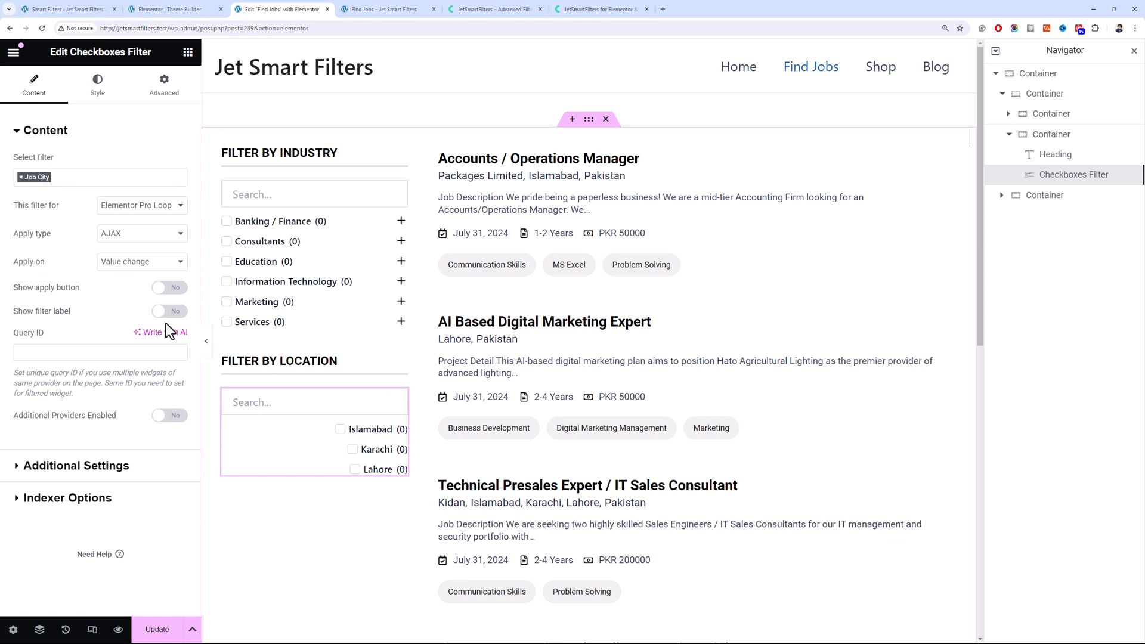
Delete all the custom CSS from the Job City checkboxes widget
{"action": "left_click", "coordinate": [164, 90]}
{"action": "scroll", "coordinate": [99, 454], "scroll_direction": "down", "scroll_amount": 5}
{"action": "left_click", "coordinate": [98, 563]}
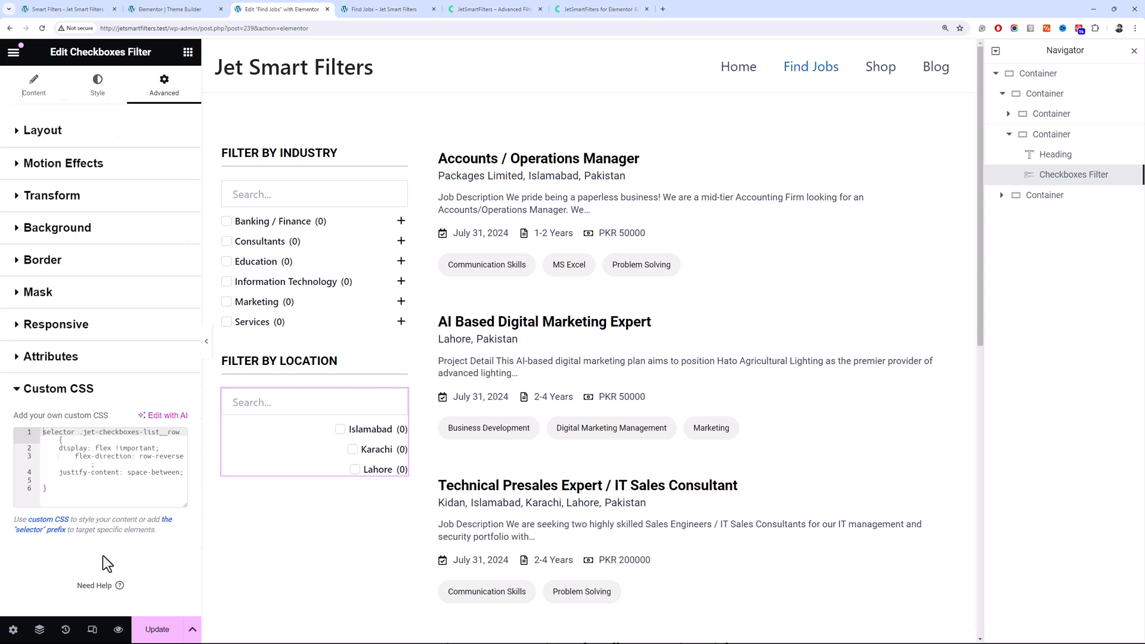
{"action": "key", "text": "ctrl+a"}
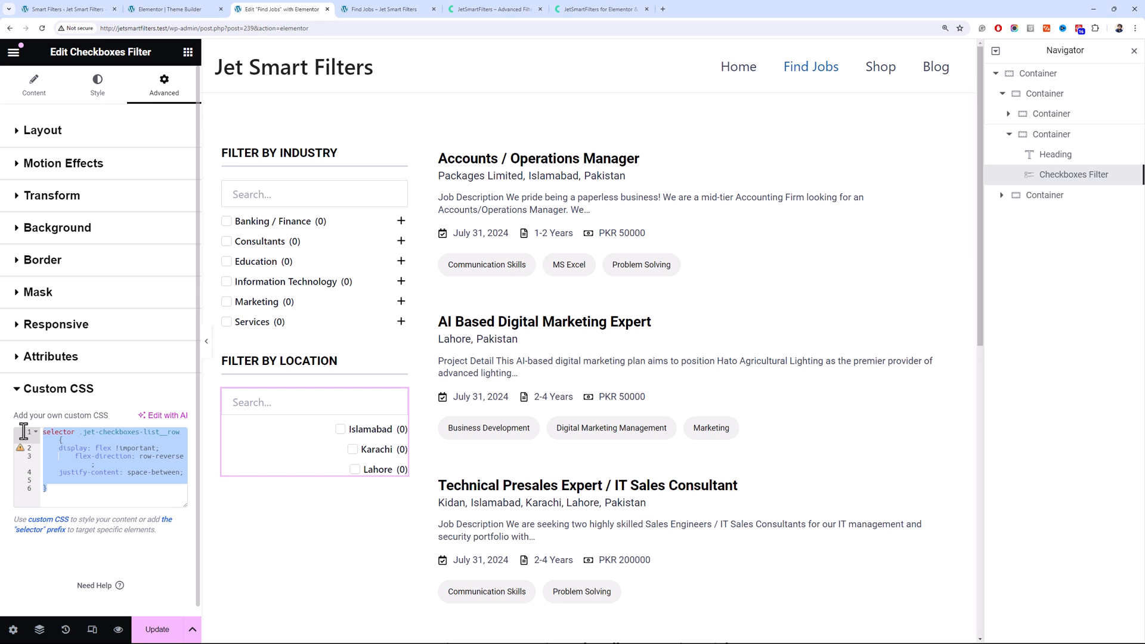
{"action": "key", "text": "BackSpace"}
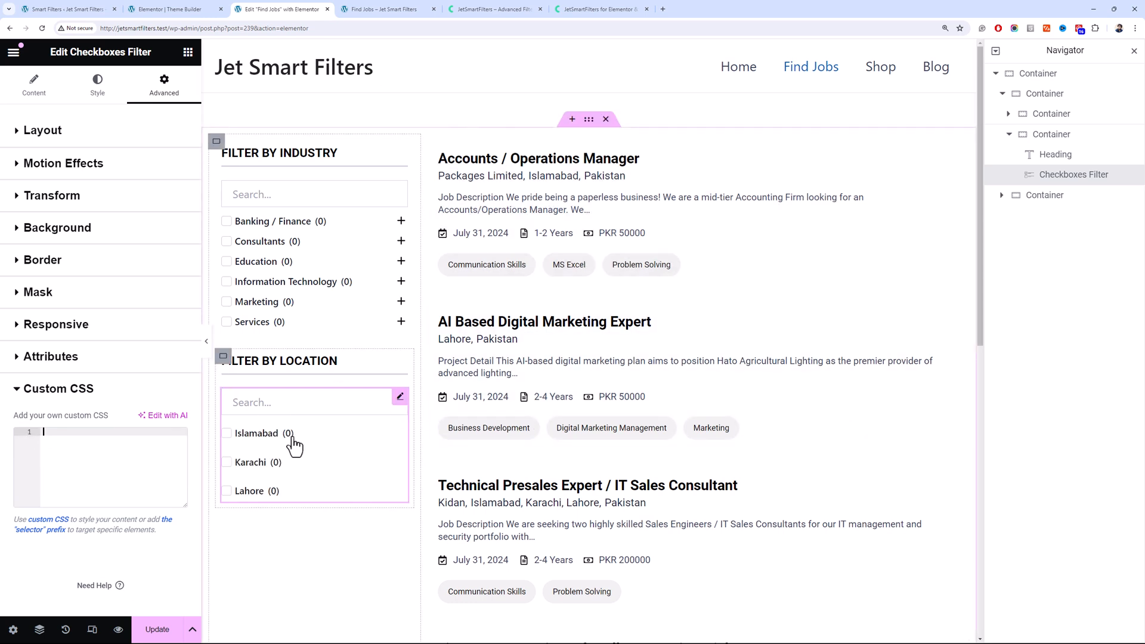
{"action": "left_click", "coordinate": [34, 86]}
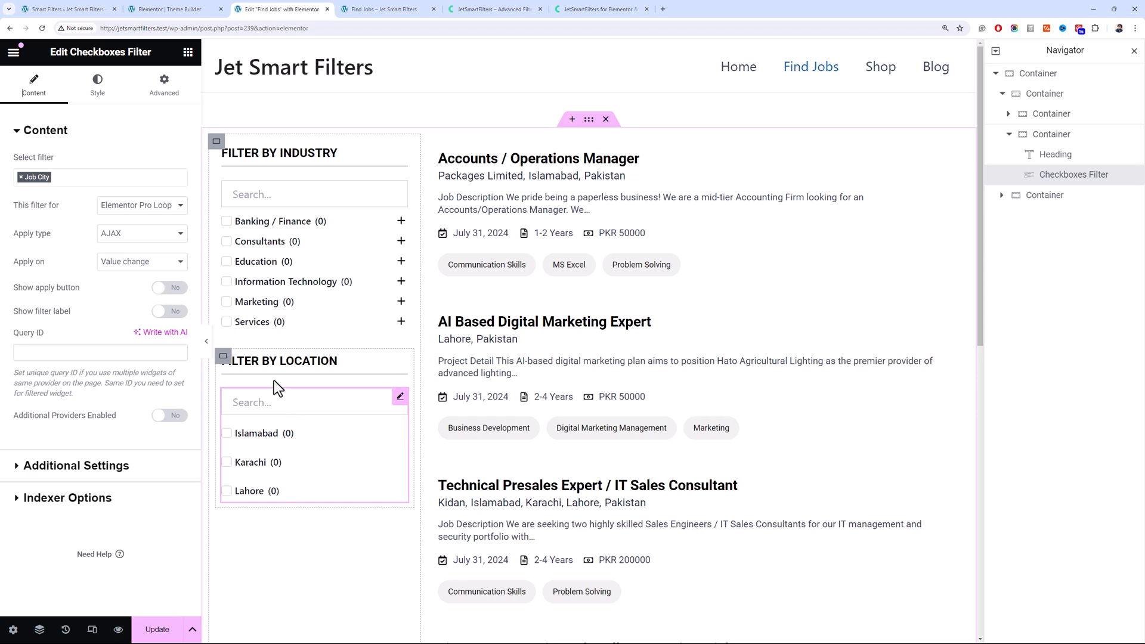
{"action": "left_click", "coordinate": [83, 9]}
{"action": "scroll", "coordinate": [238, 234], "scroll_direction": "up", "scroll_amount": 5}
{"action": "scroll", "coordinate": [236, 234], "scroll_direction": "up", "scroll_amount": 3}
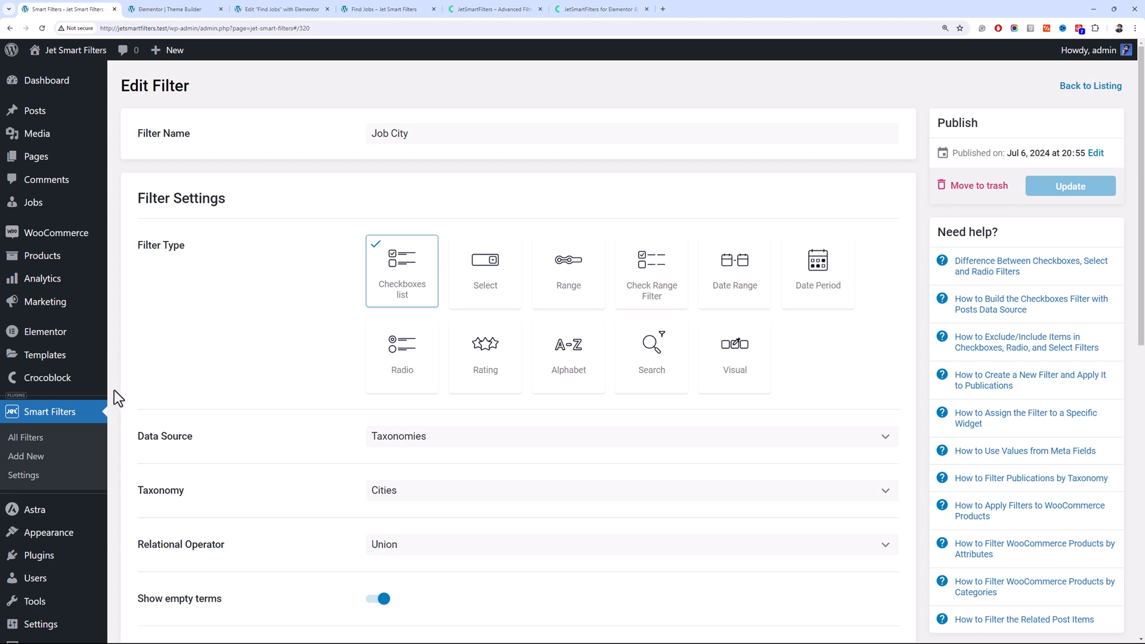
{"action": "mouse_move", "coordinate": [169, 50]}
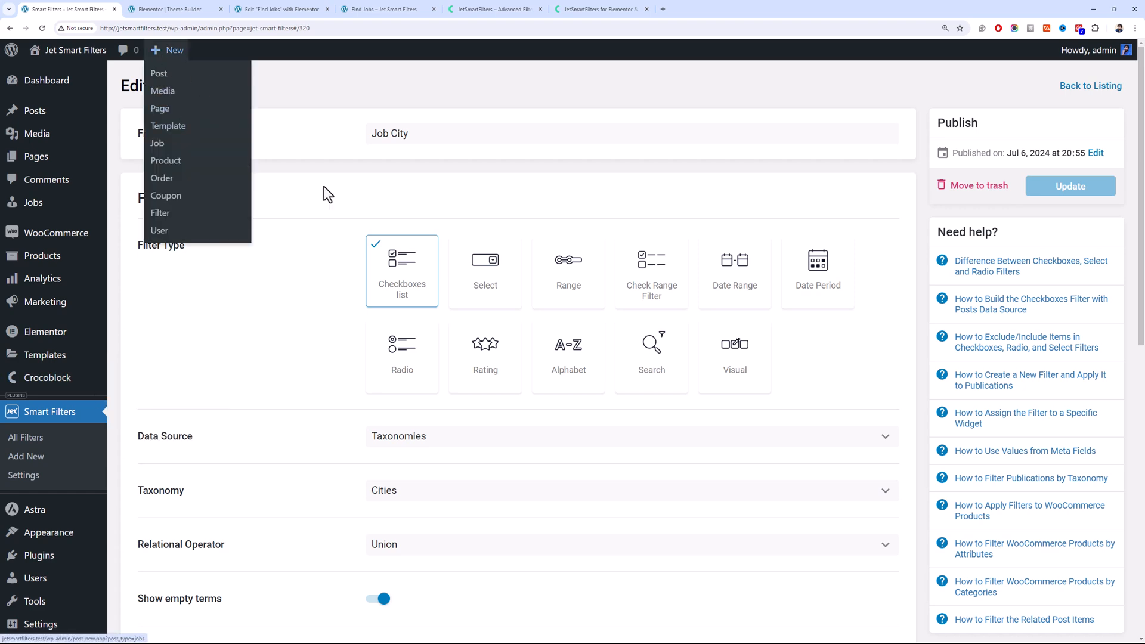
{"action": "left_click", "coordinate": [310, 8]}
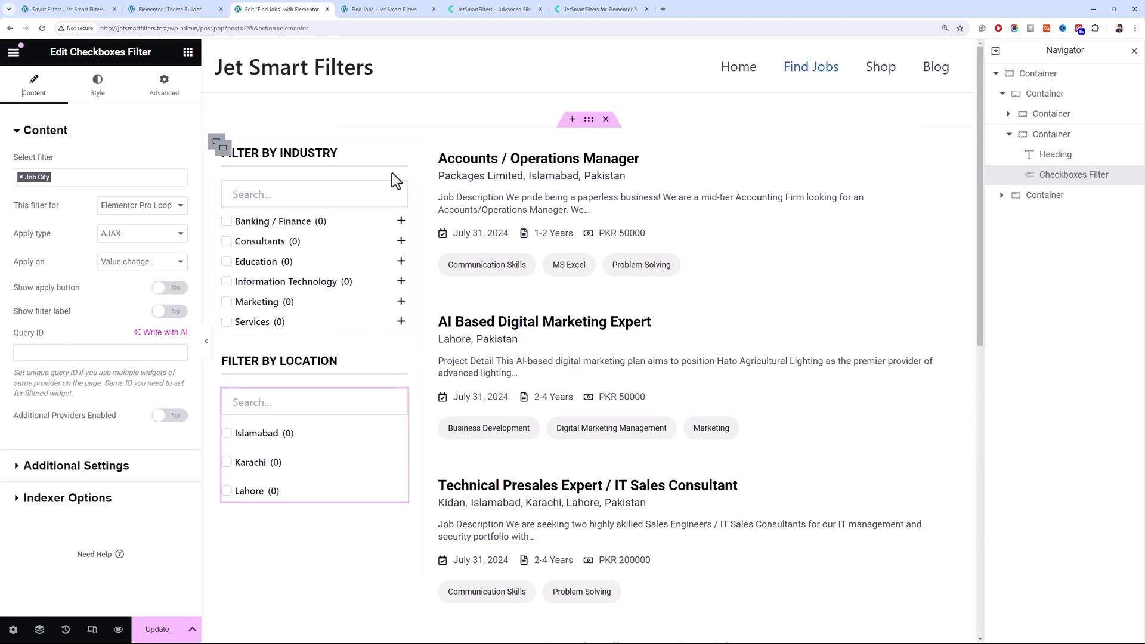
Return to the Smart Filters dashboard and add a new filter named "Job Country"
{"action": "left_click", "coordinate": [95, 9]}
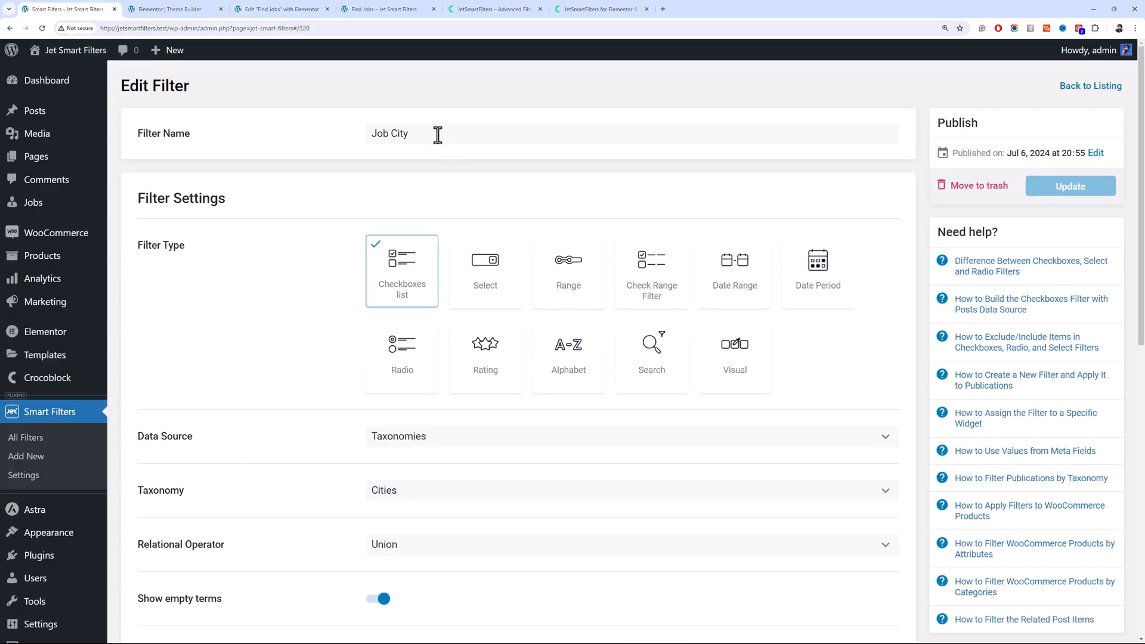
{"action": "left_click", "coordinate": [96, 438]}
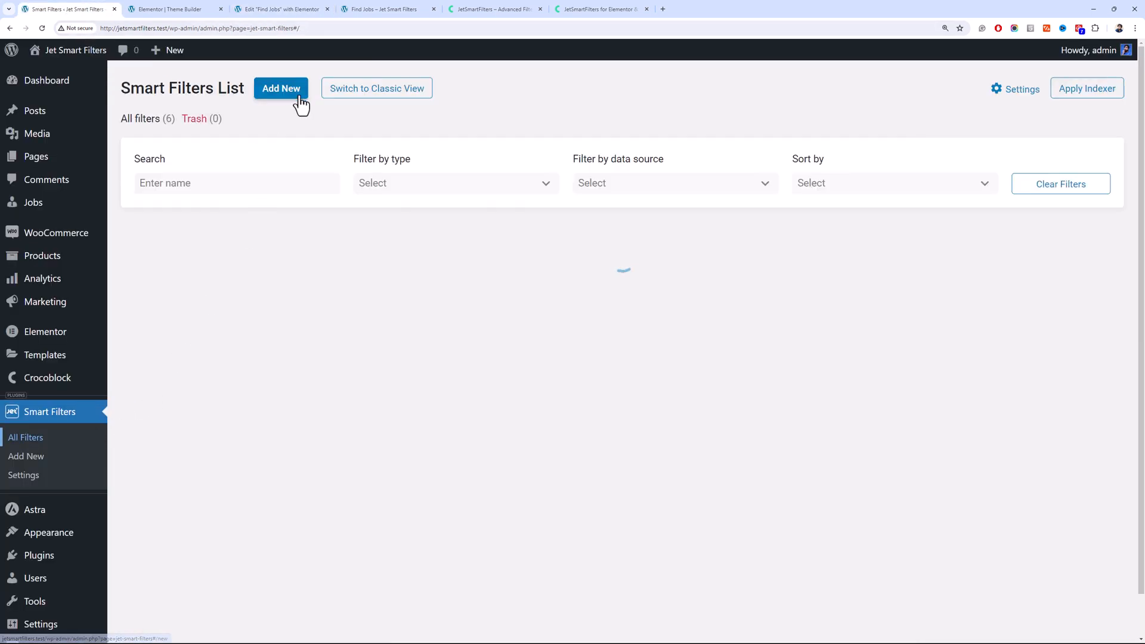
{"action": "left_click", "coordinate": [296, 93]}
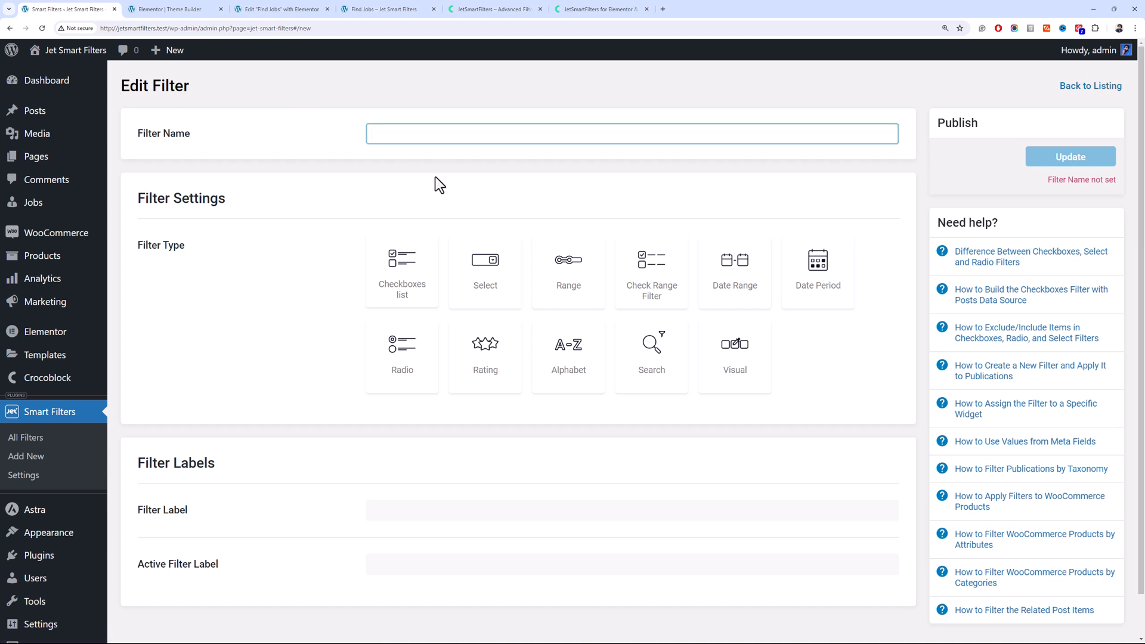
{"action": "type", "text": "Job Counb"}
{"action": "key", "text": "BackSpace"}
{"action": "type", "text": "try"}
{"action": "key", "text": "Tab"}
Make the Job Country filter a checkboxes list with Taxonomies as its data source and Countries as its taxonomy
{"action": "left_click", "coordinate": [428, 282]}
{"action": "scroll", "coordinate": [453, 313], "scroll_direction": "down", "scroll_amount": 2}
{"action": "left_click", "coordinate": [453, 313]}
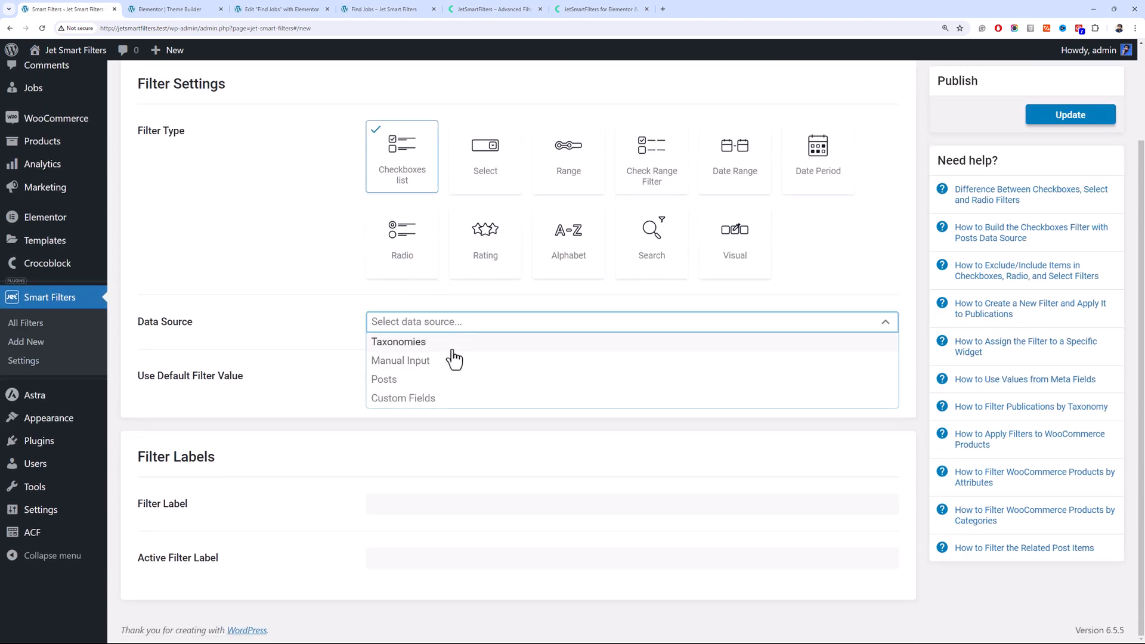
{"action": "left_click", "coordinate": [453, 345]}
{"action": "left_click", "coordinate": [517, 369]}
{"action": "scroll", "coordinate": [521, 430], "scroll_direction": "down", "scroll_amount": 5}
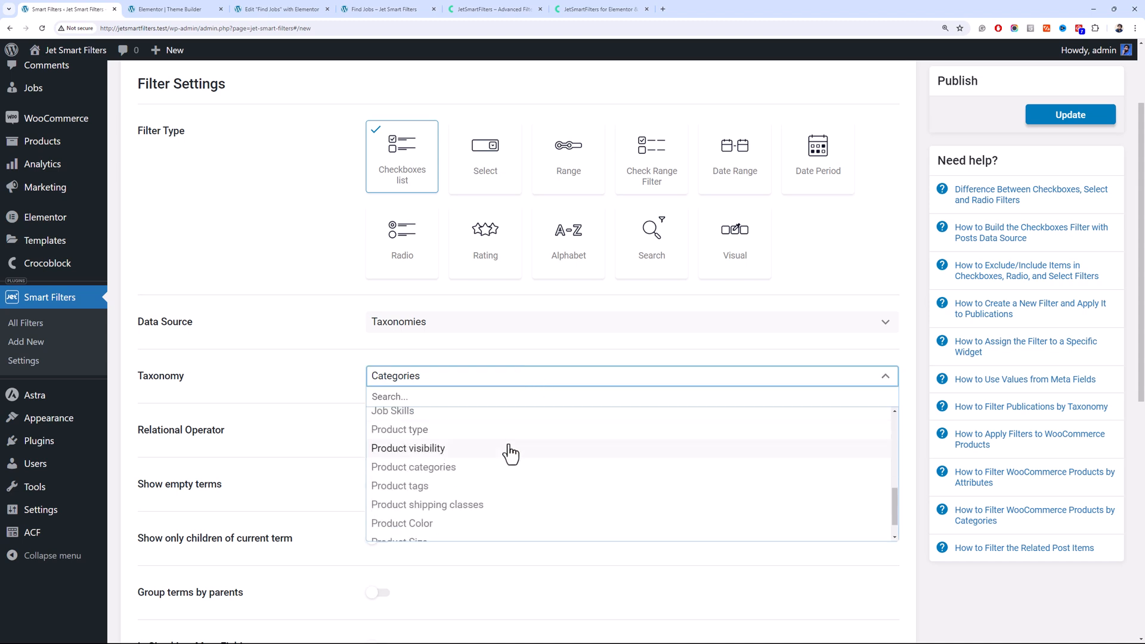
{"action": "scroll", "coordinate": [506, 467], "scroll_direction": "up", "scroll_amount": 5}
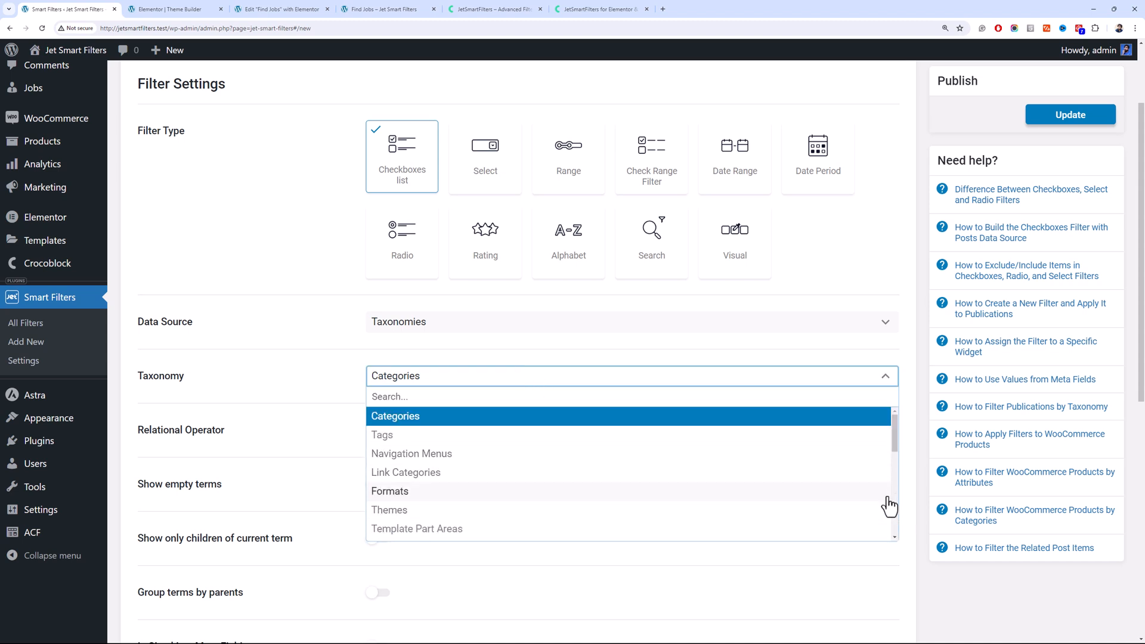
{"action": "left_click_drag", "start_coordinate": [897, 442], "coordinate": [893, 484]}
{"action": "left_click", "coordinate": [651, 489]}
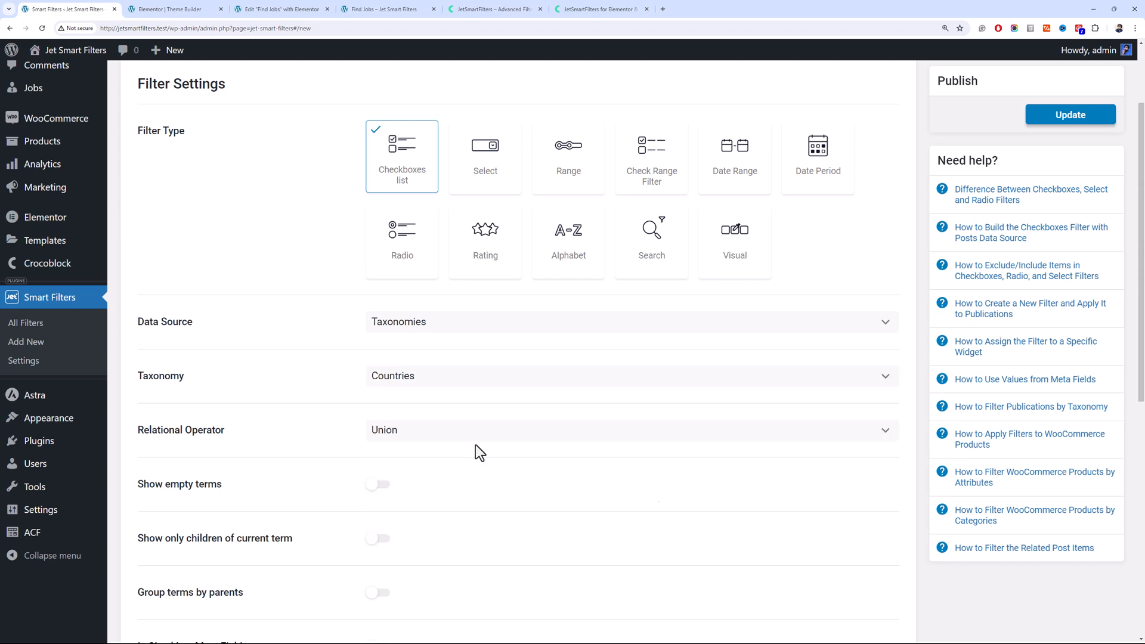
Enable showing empty terms for the Job Country filter
{"action": "scroll", "coordinate": [417, 388], "scroll_direction": "down", "scroll_amount": 2}
{"action": "left_click", "coordinate": [382, 353]}
{"action": "scroll", "coordinate": [370, 428], "scroll_direction": "down", "scroll_amount": 4}
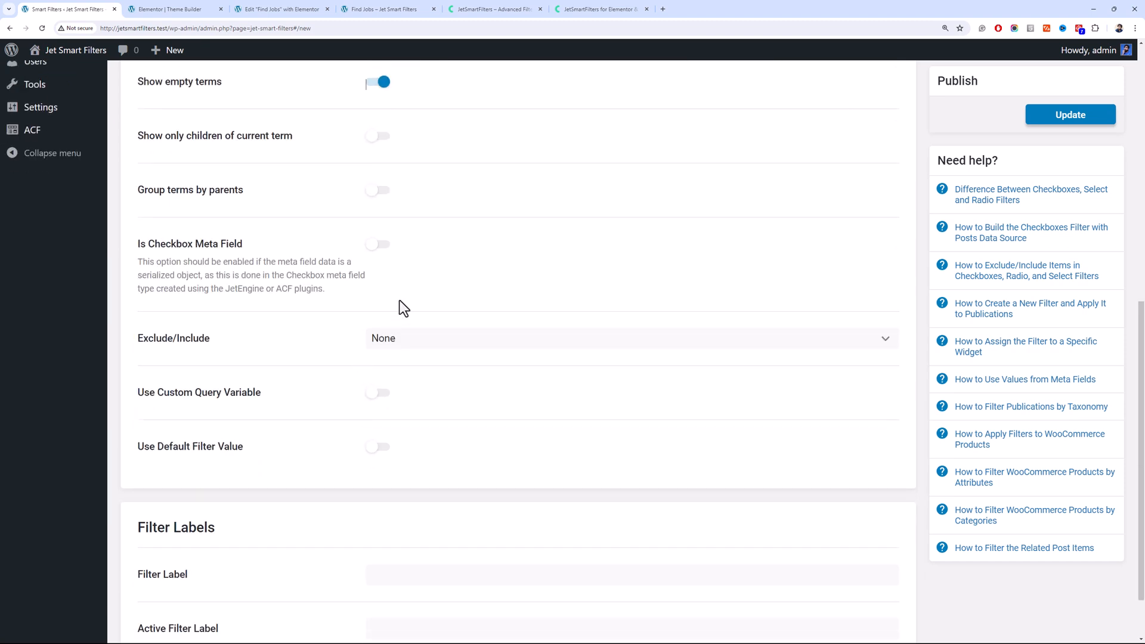
Set the Job Country filter's label to "Country" and active filter label to "Countries", and save the filter
{"action": "scroll", "coordinate": [417, 430], "scroll_direction": "down", "scroll_amount": 2}
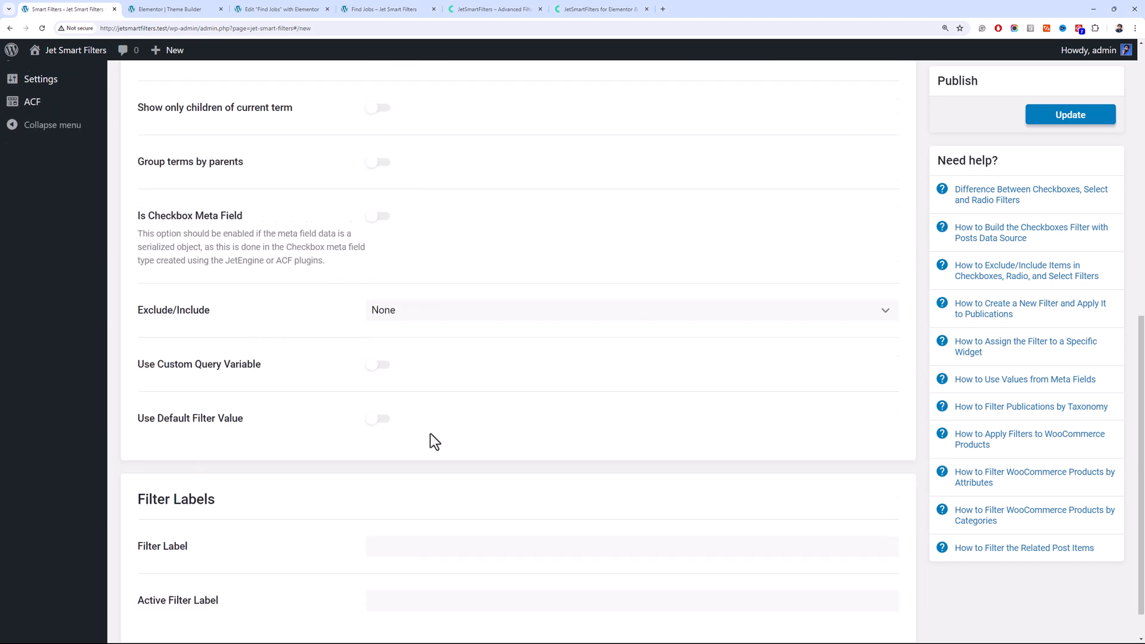
{"action": "left_click", "coordinate": [480, 507]}
{"action": "type", "text": "Country"}
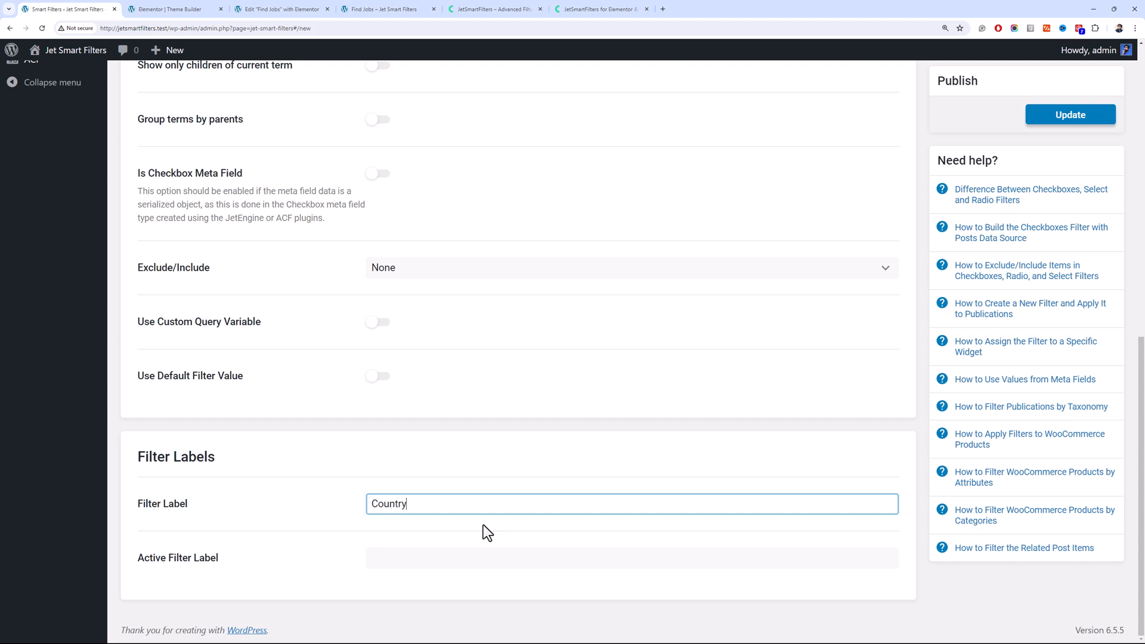
{"action": "key", "text": "Tab"}
{"action": "type", "text": "C"}
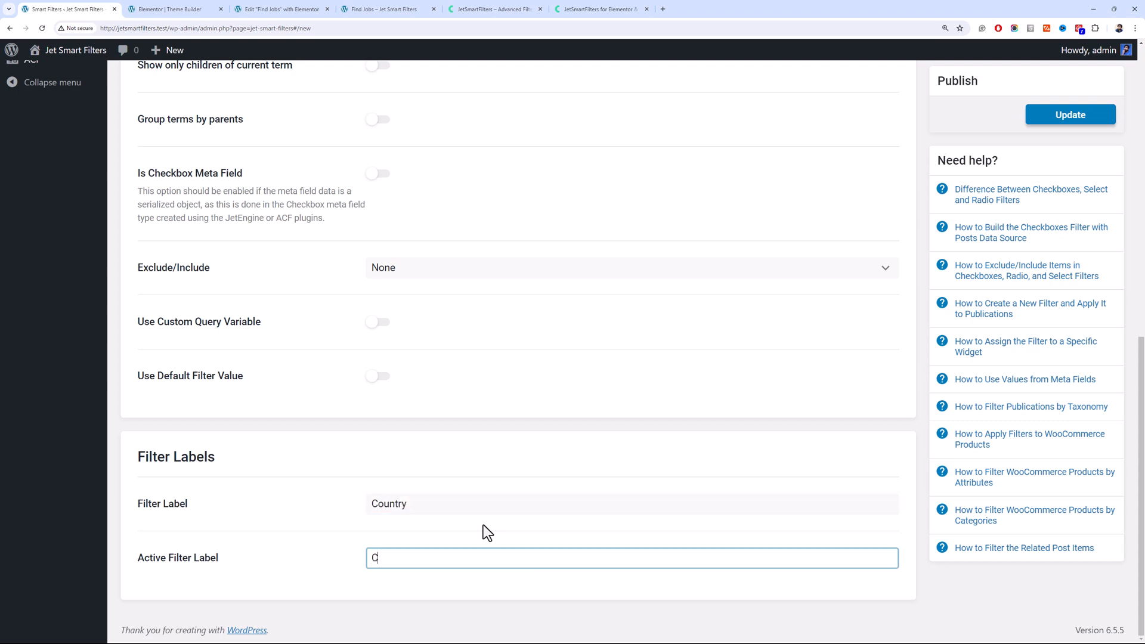
{"action": "type", "text": "ountries"}
{"action": "left_click", "coordinate": [1074, 119]}
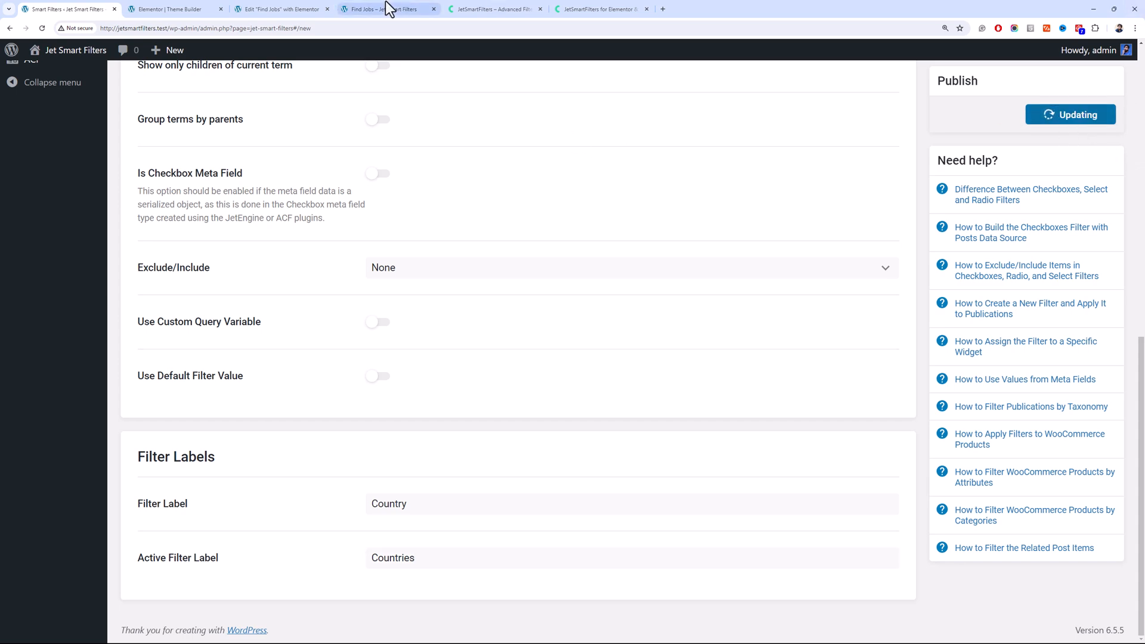
Switch to the Find Jobs page in Elementor and add the Job Country filter to the location checkboxes widget alongside Job City
{"action": "left_click", "coordinate": [296, 9]}
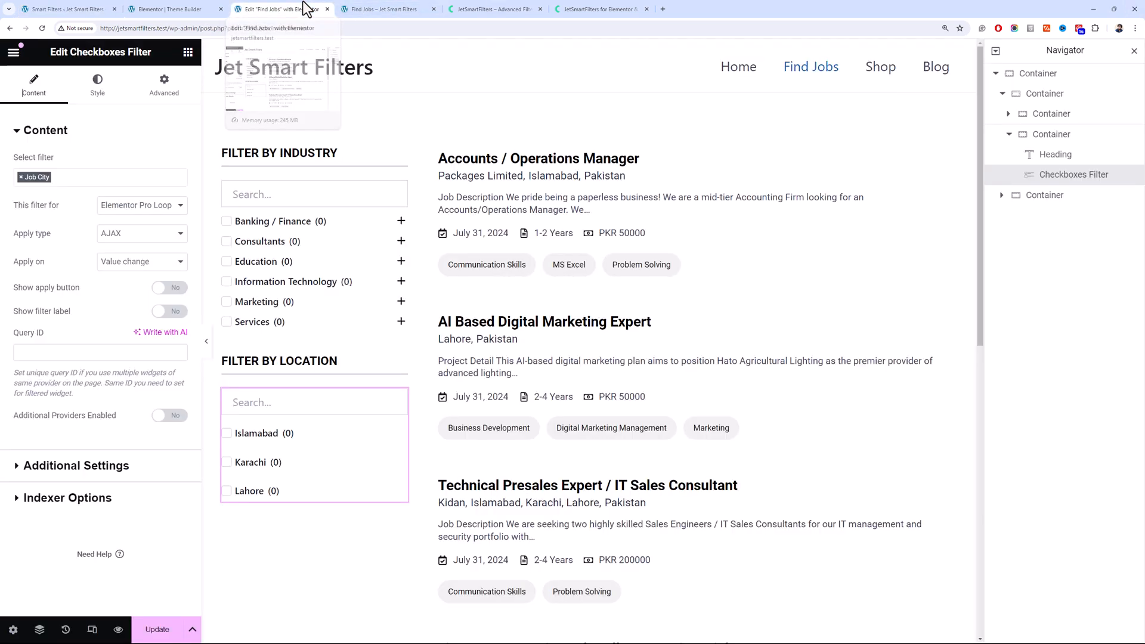
{"action": "left_click", "coordinate": [101, 185]}
{"action": "type", "text": "job"}
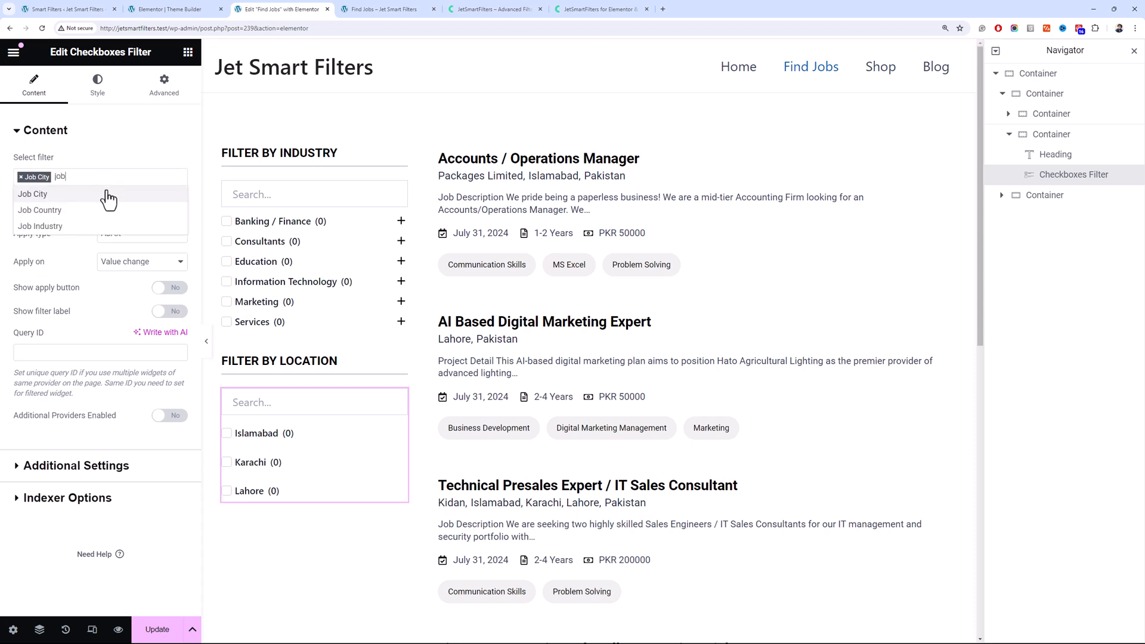
{"action": "left_click", "coordinate": [117, 208]}
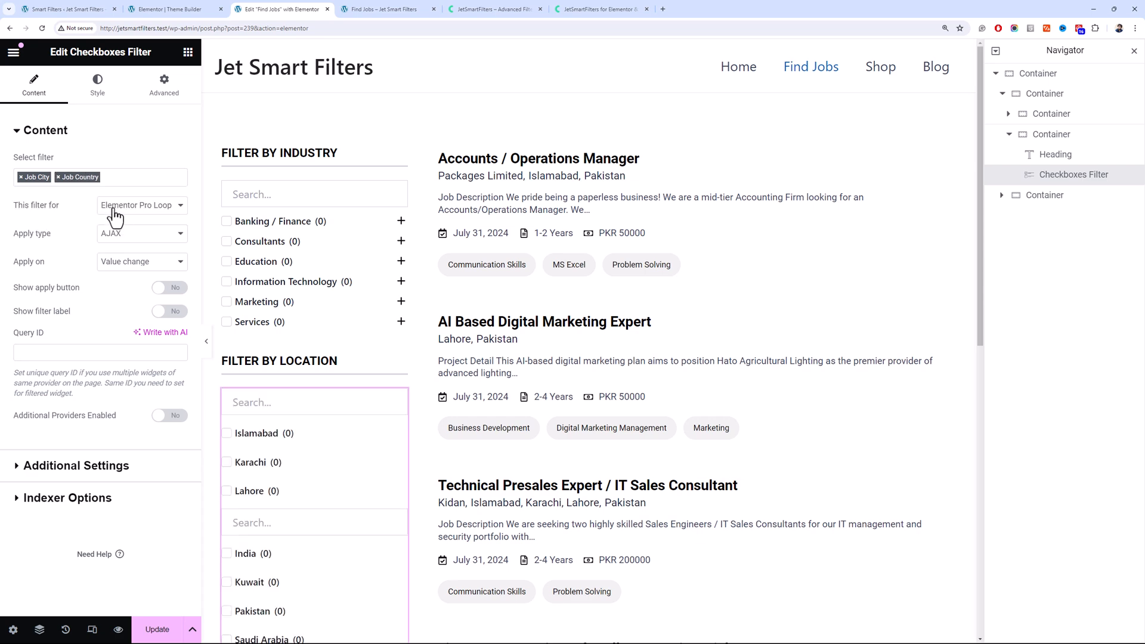
{"action": "scroll", "coordinate": [284, 364], "scroll_direction": "down", "scroll_amount": 2}
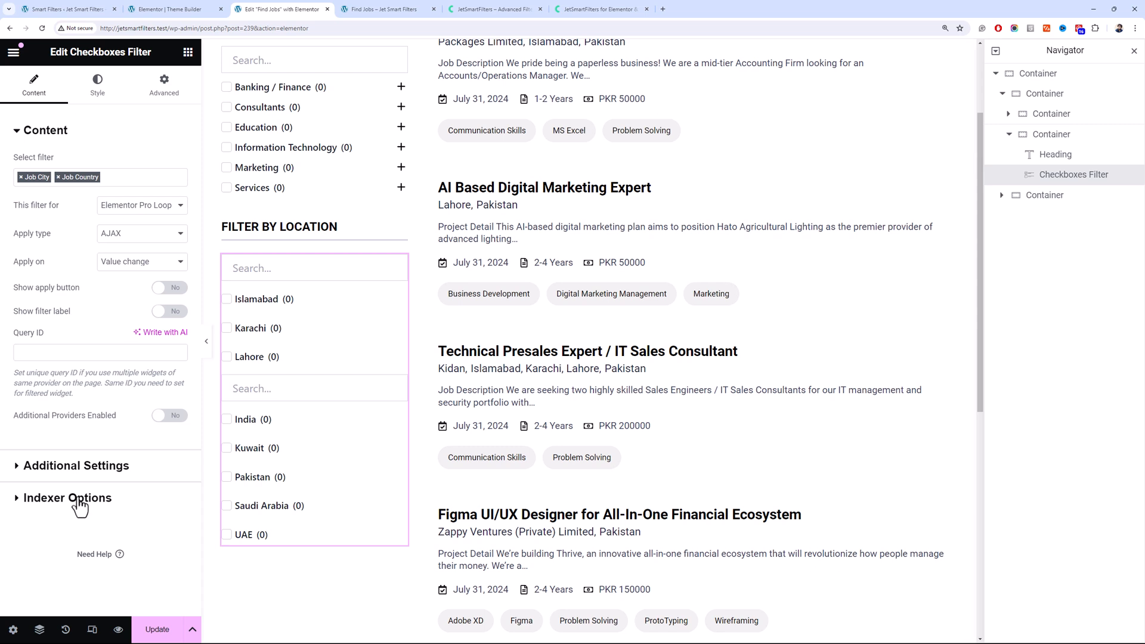
Try turning off search and enabling More/Less for the location checkboxes widget
{"action": "left_click", "coordinate": [77, 466]}
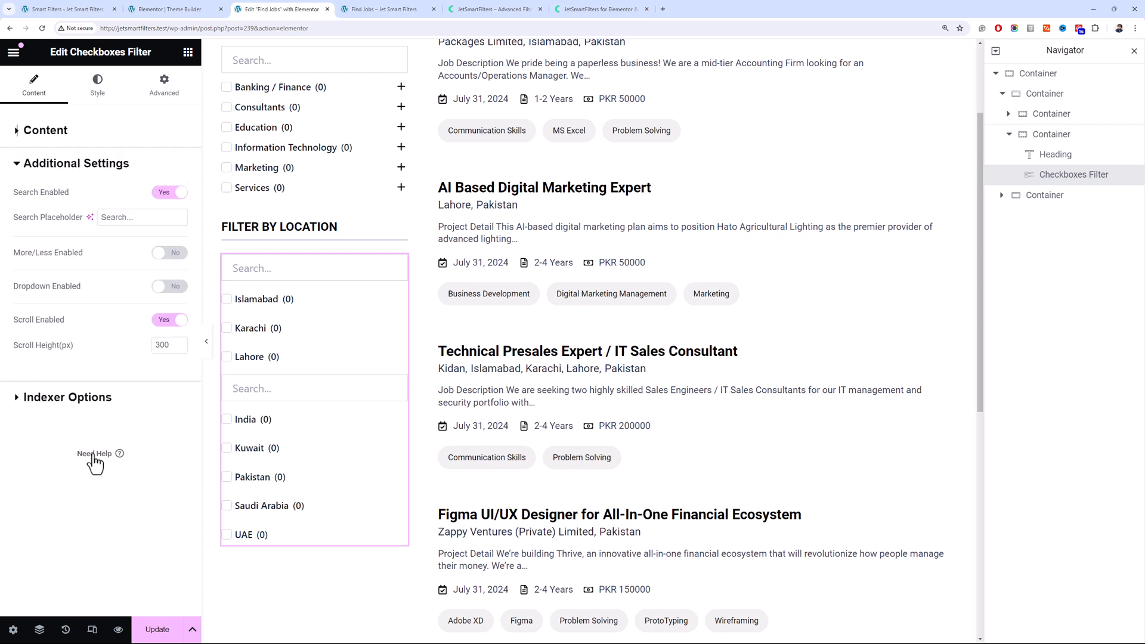
{"action": "left_click", "coordinate": [169, 194]}
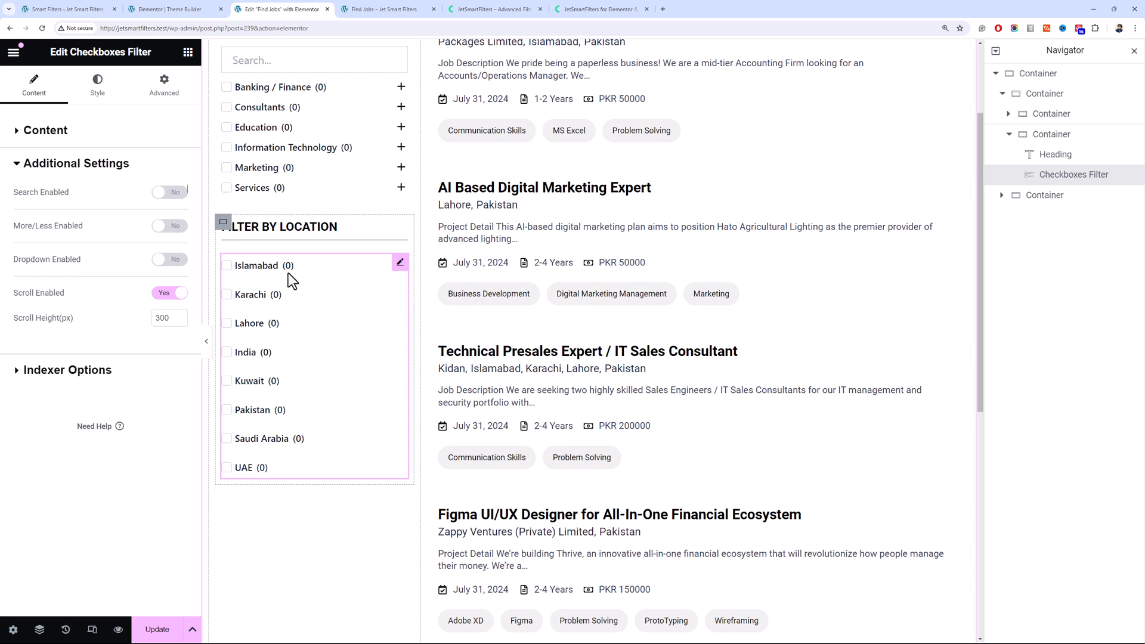
{"action": "left_click", "coordinate": [170, 194]}
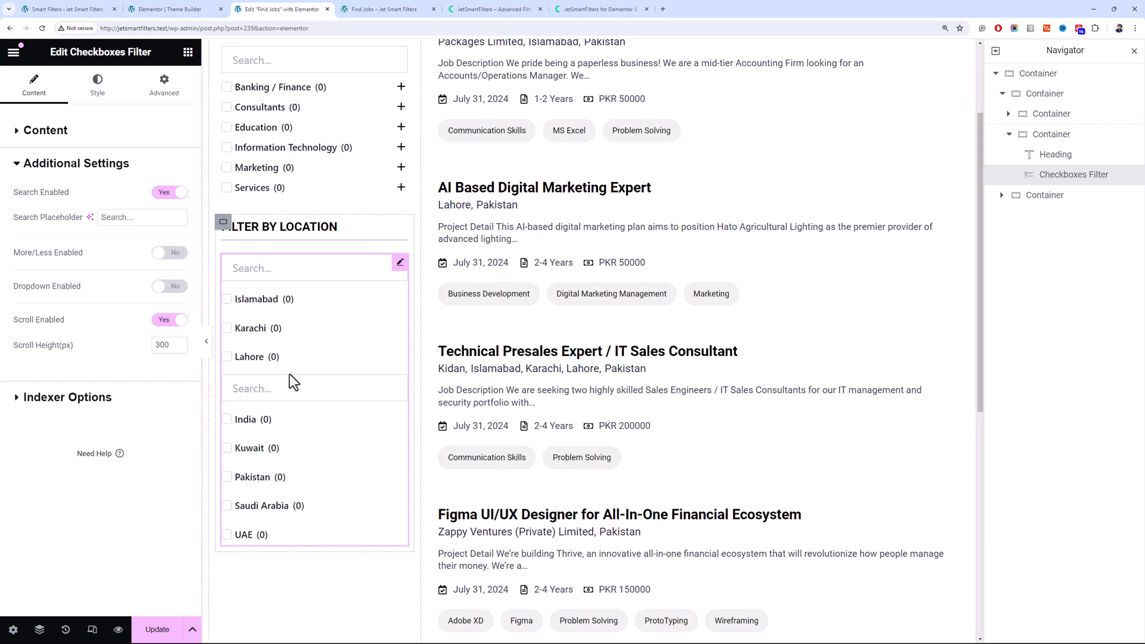
{"action": "left_click", "coordinate": [166, 194]}
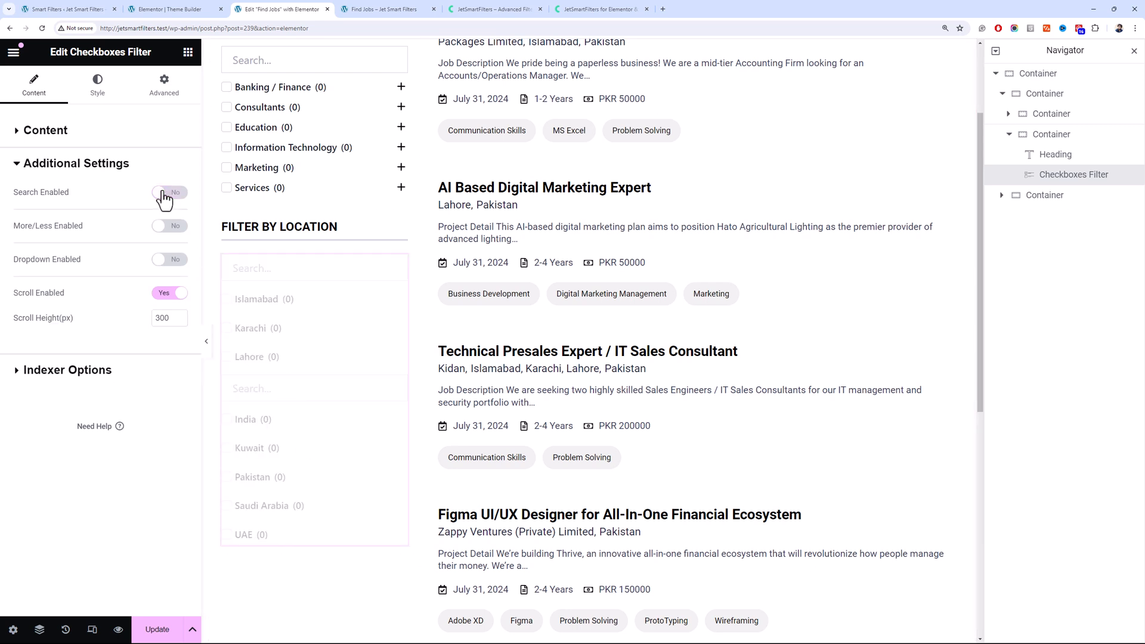
{"action": "left_click", "coordinate": [169, 226]}
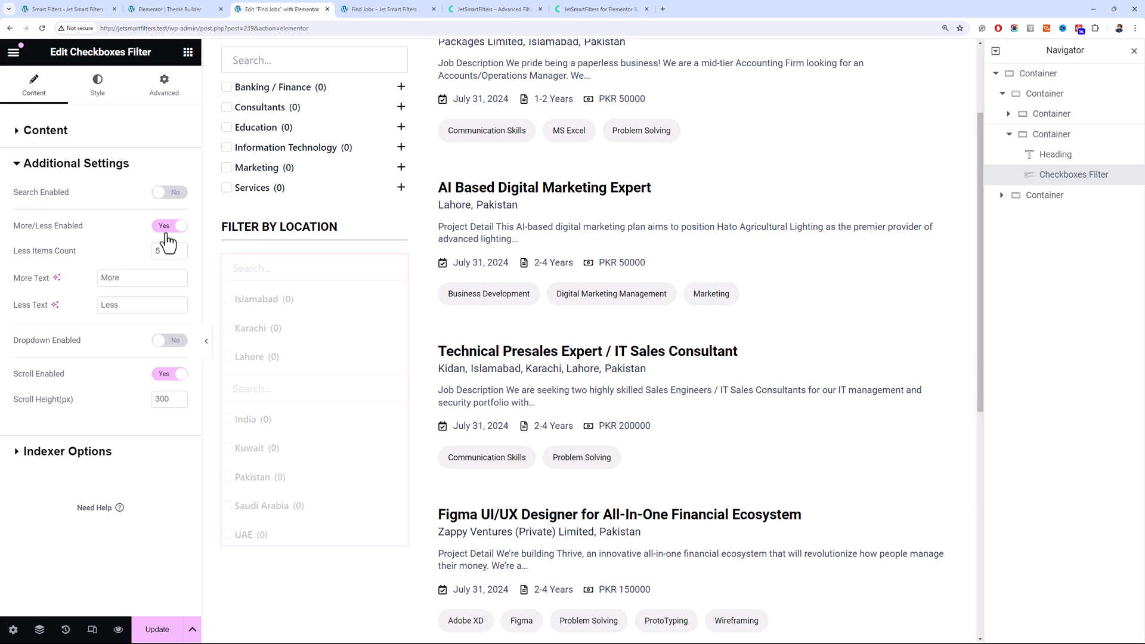
{"action": "left_click", "coordinate": [167, 234]}
{"action": "left_click", "coordinate": [168, 194]}
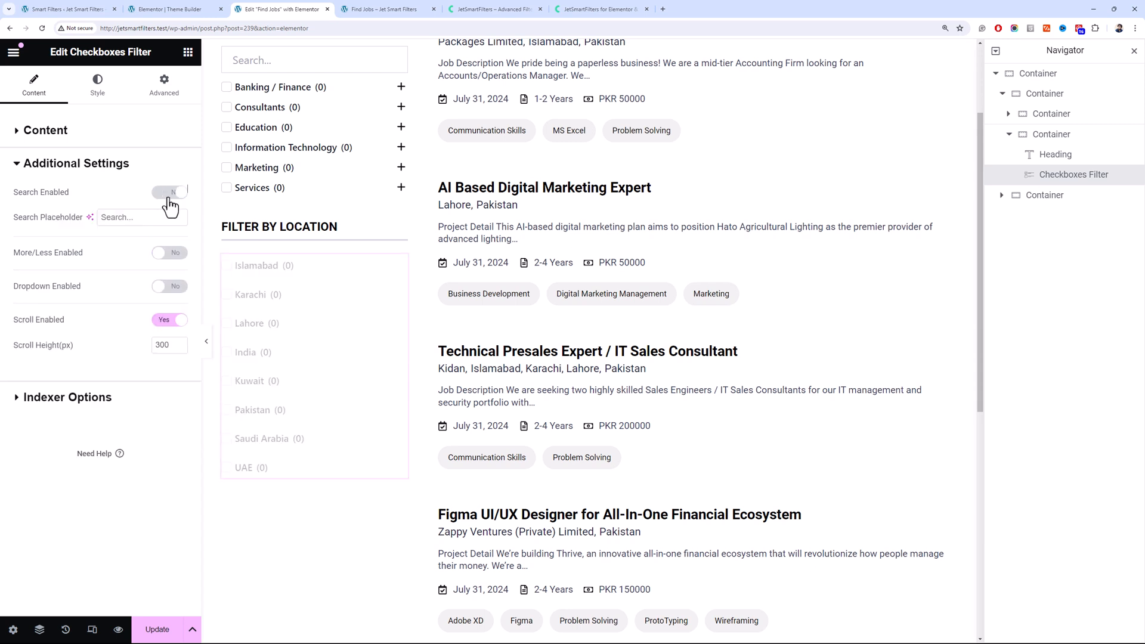
Try arranging the location checkboxes in a line instead of a vertical list
{"action": "left_click", "coordinate": [114, 131]}
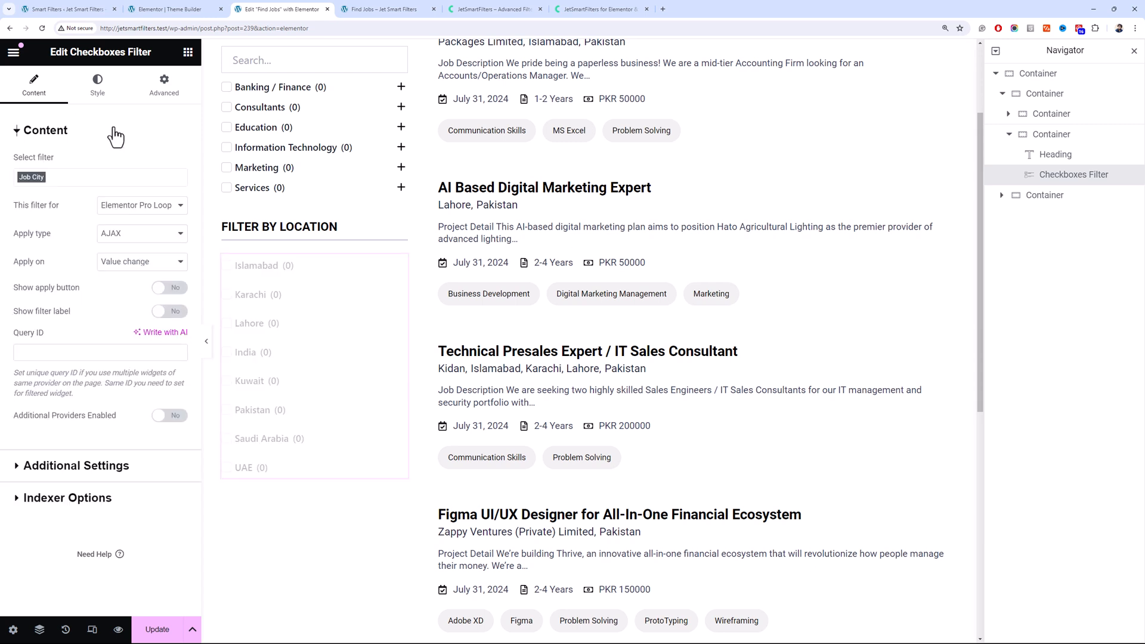
{"action": "left_click", "coordinate": [97, 83]}
{"action": "left_click", "coordinate": [176, 167]}
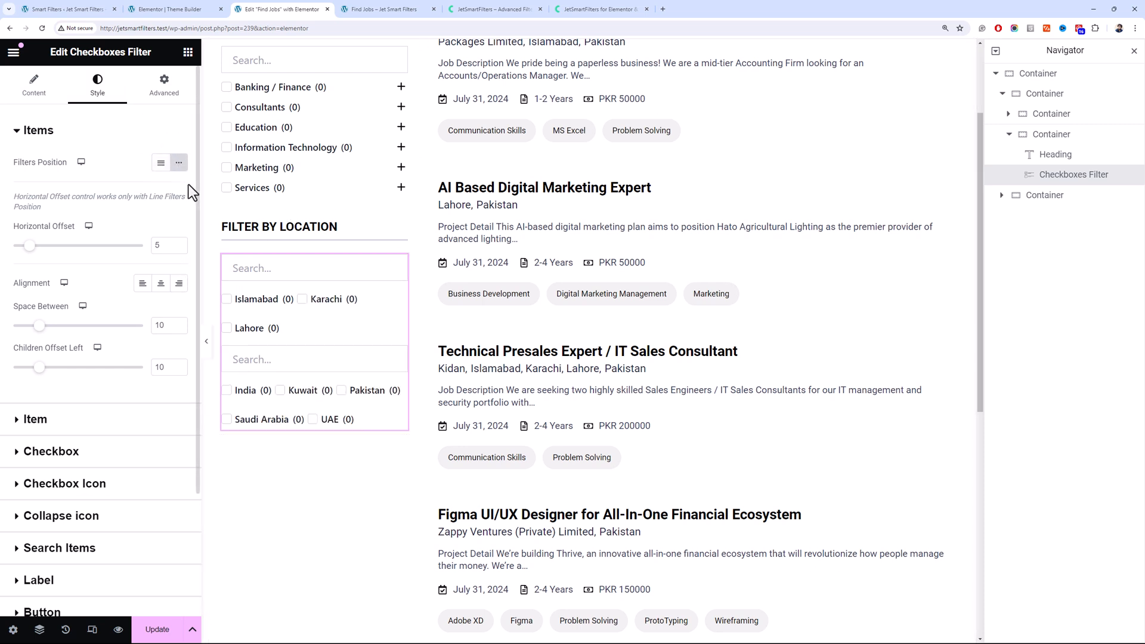
{"action": "left_click", "coordinate": [161, 162]}
Try adjusting the vertical space between the grouped city and country filters
{"action": "scroll", "coordinate": [112, 442], "scroll_direction": "down", "scroll_amount": 3}
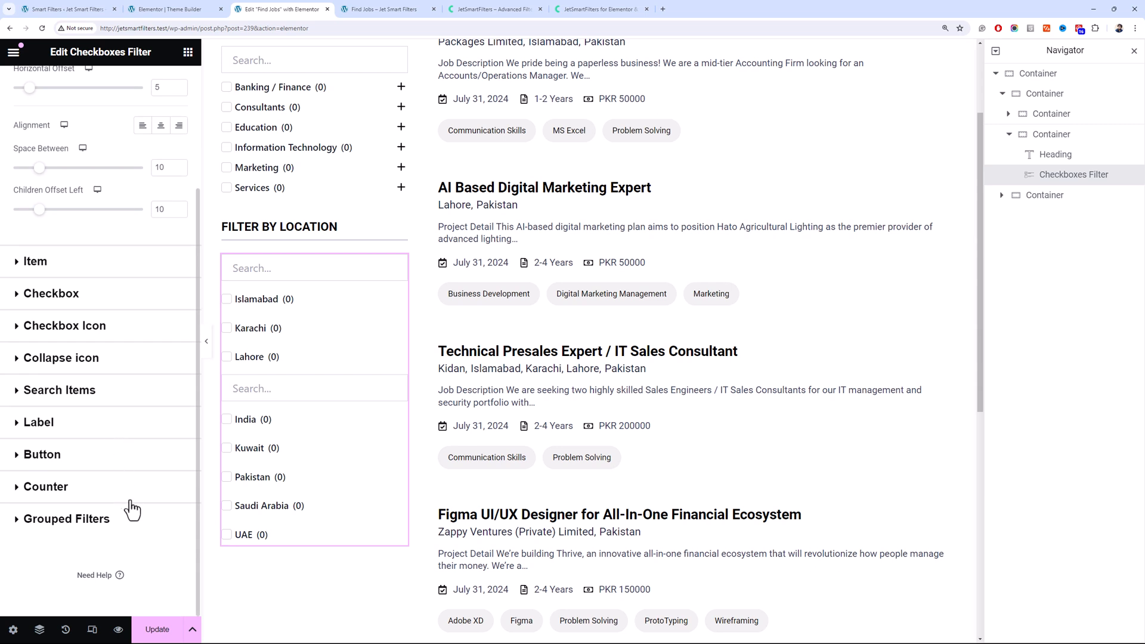
{"action": "left_click", "coordinate": [141, 521]}
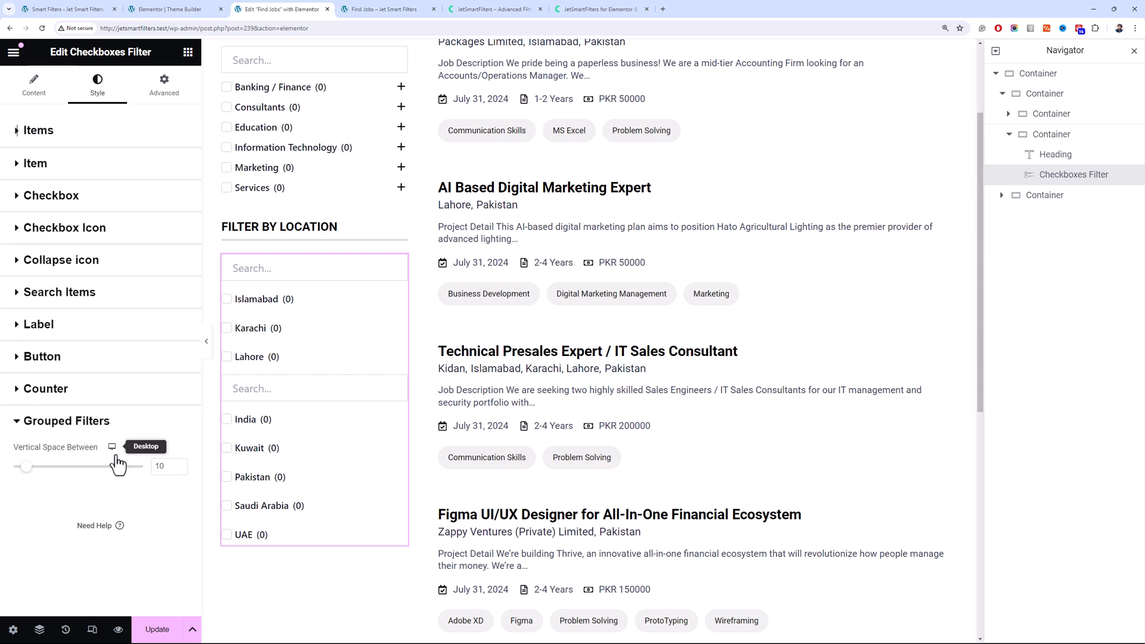
{"action": "double_click", "coordinate": [178, 464]}
{"action": "left_click", "coordinate": [178, 469]}
{"action": "left_click", "coordinate": [177, 469]}
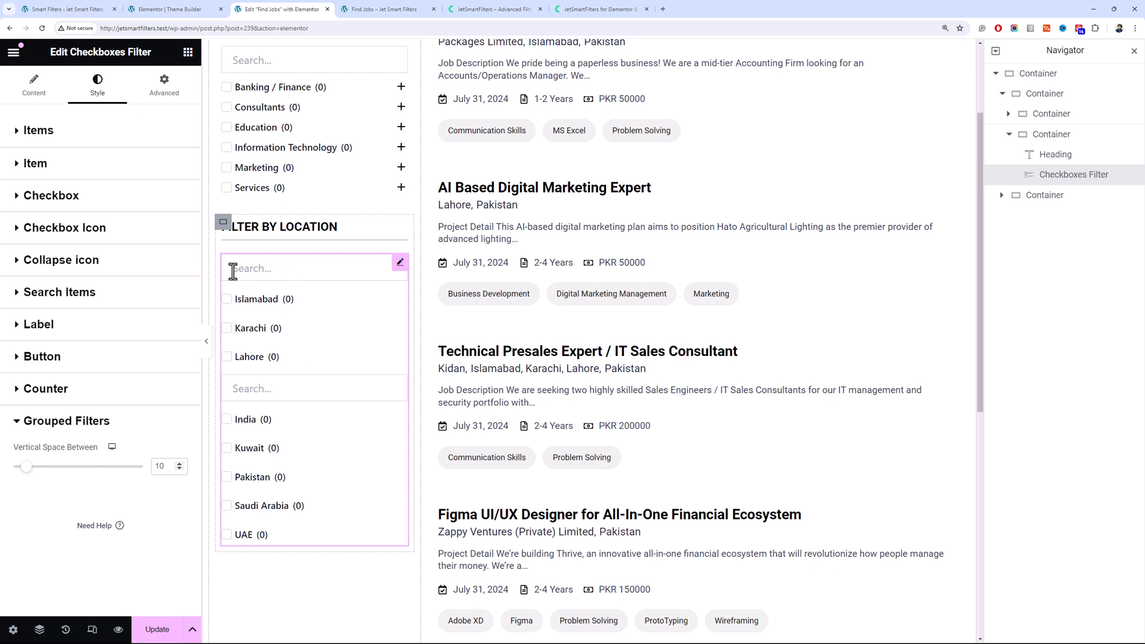
Check the location widget's additional settings, update the Find Jobs page, and look over the industry and location filters
{"action": "left_click", "coordinate": [37, 86]}
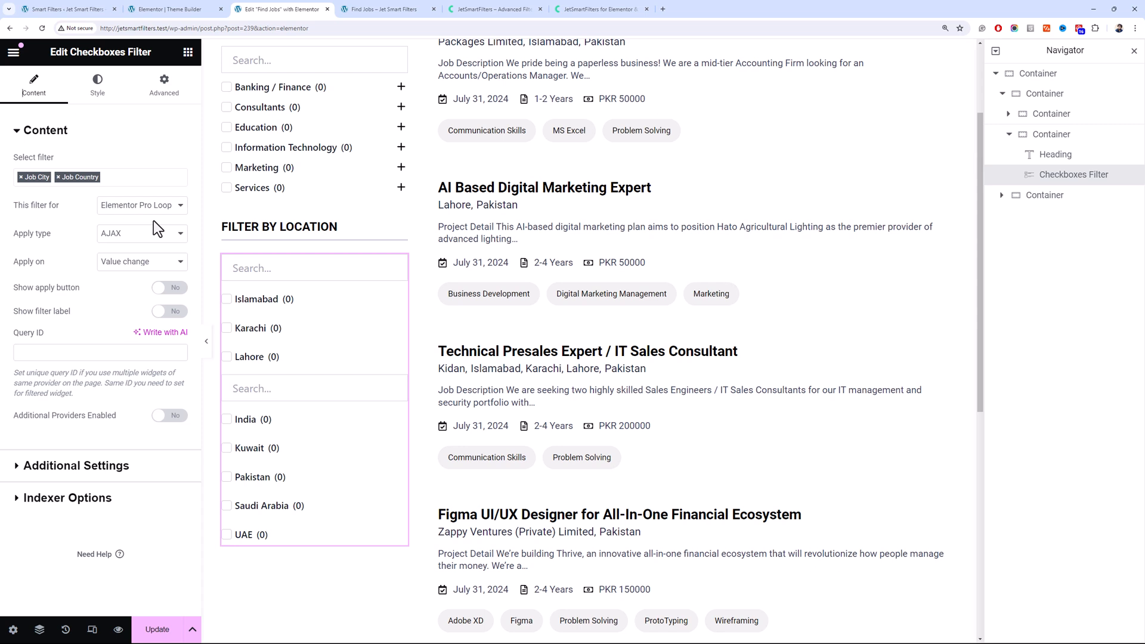
{"action": "left_click", "coordinate": [127, 464]}
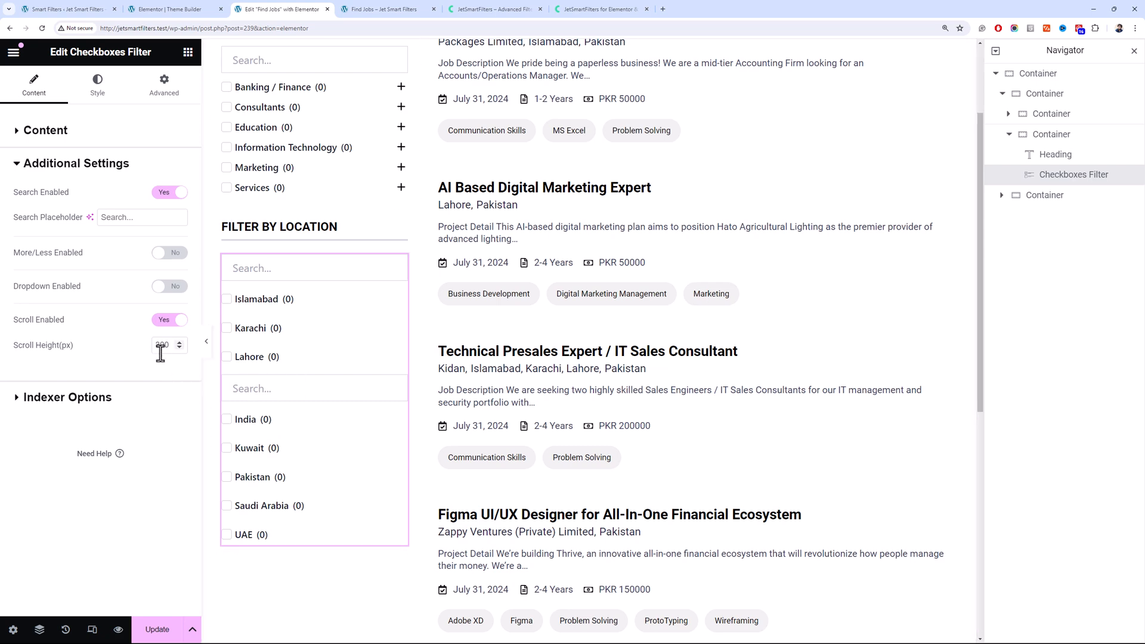
{"action": "scroll", "coordinate": [240, 391], "scroll_direction": "down", "scroll_amount": 2}
{"action": "scroll", "coordinate": [268, 392], "scroll_direction": "up", "scroll_amount": 2}
{"action": "left_click", "coordinate": [162, 628]}
{"action": "scroll", "coordinate": [427, 280], "scroll_direction": "up", "scroll_amount": 3}
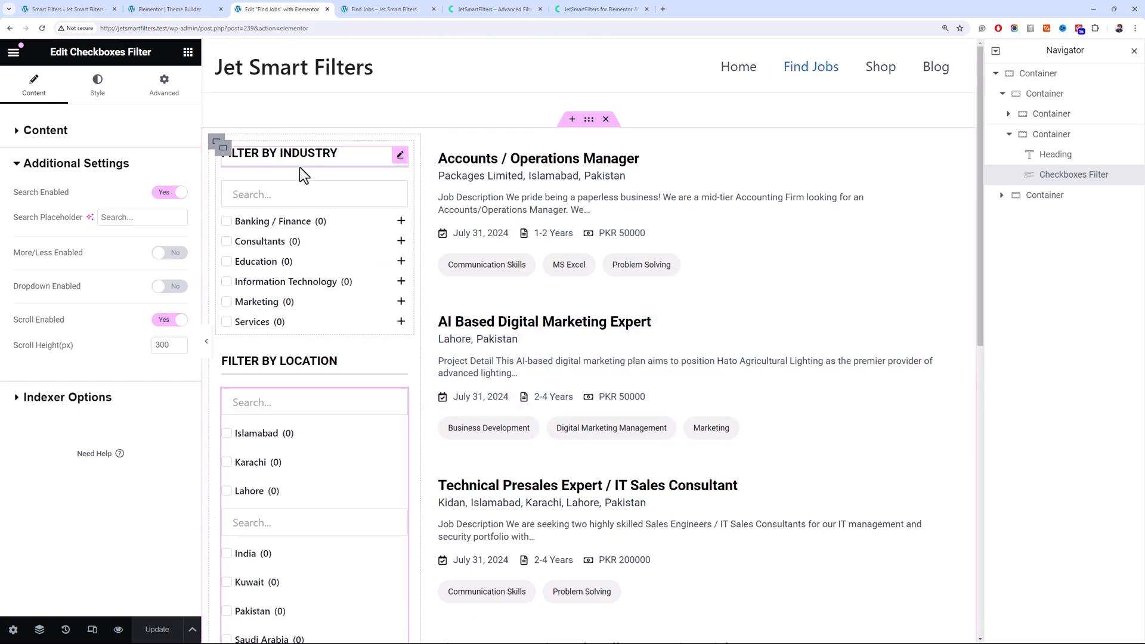
{"action": "scroll", "coordinate": [267, 181], "scroll_direction": "down", "scroll_amount": 3}
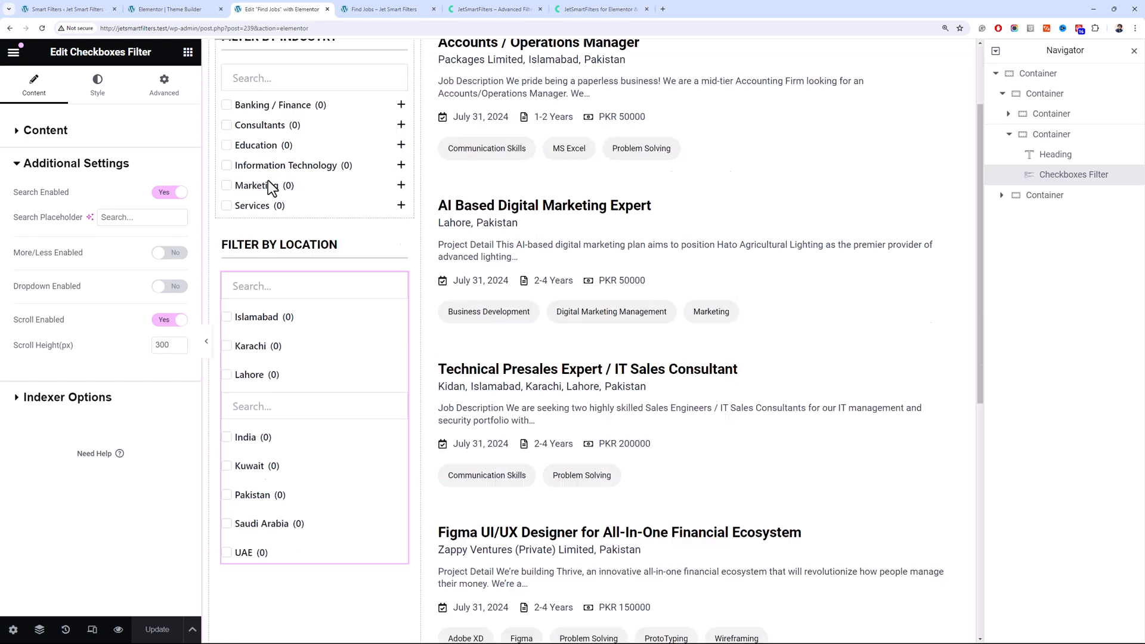
{"action": "scroll", "coordinate": [267, 181], "scroll_direction": "up", "scroll_amount": 3}
{"action": "scroll", "coordinate": [266, 180], "scroll_direction": "down", "scroll_amount": 3}
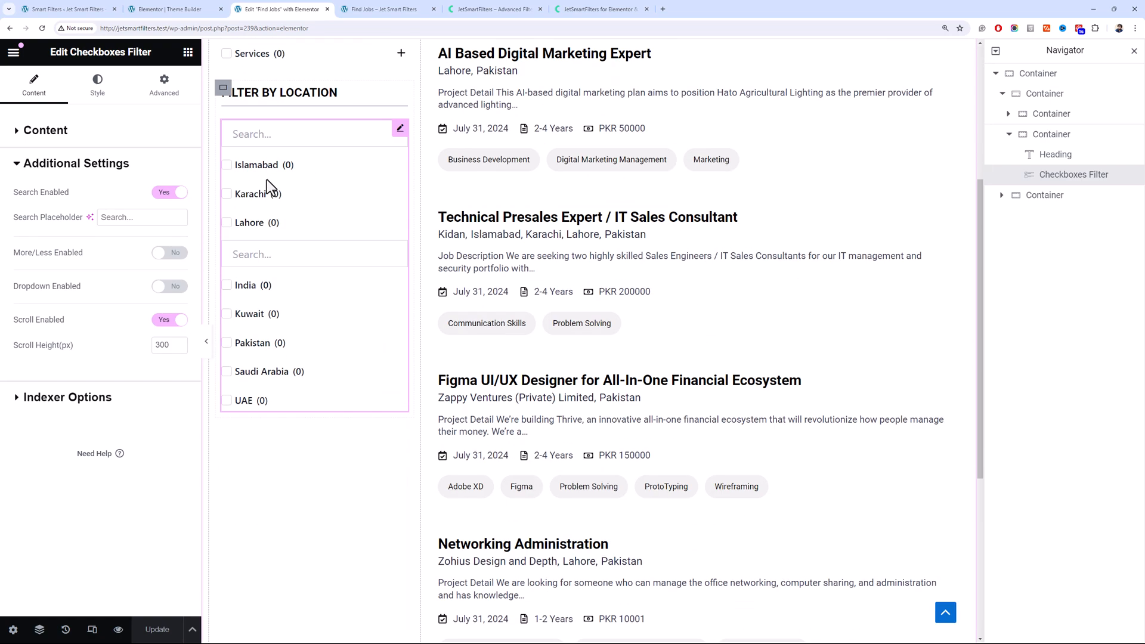
{"action": "scroll", "coordinate": [267, 181], "scroll_direction": "up", "scroll_amount": 3}
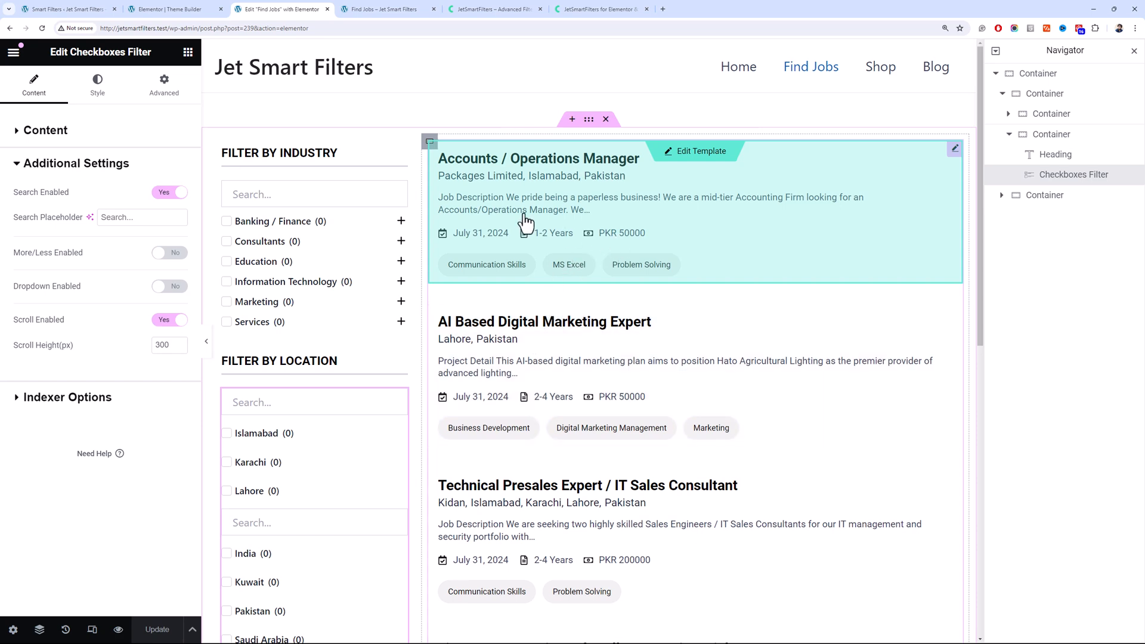
From the Smart Filters dashboard, open the ACF field groups in a new tab and open the Job Meta group
{"action": "left_click", "coordinate": [65, 9]}
{"action": "scroll", "coordinate": [113, 295], "scroll_direction": "up", "scroll_amount": 10}
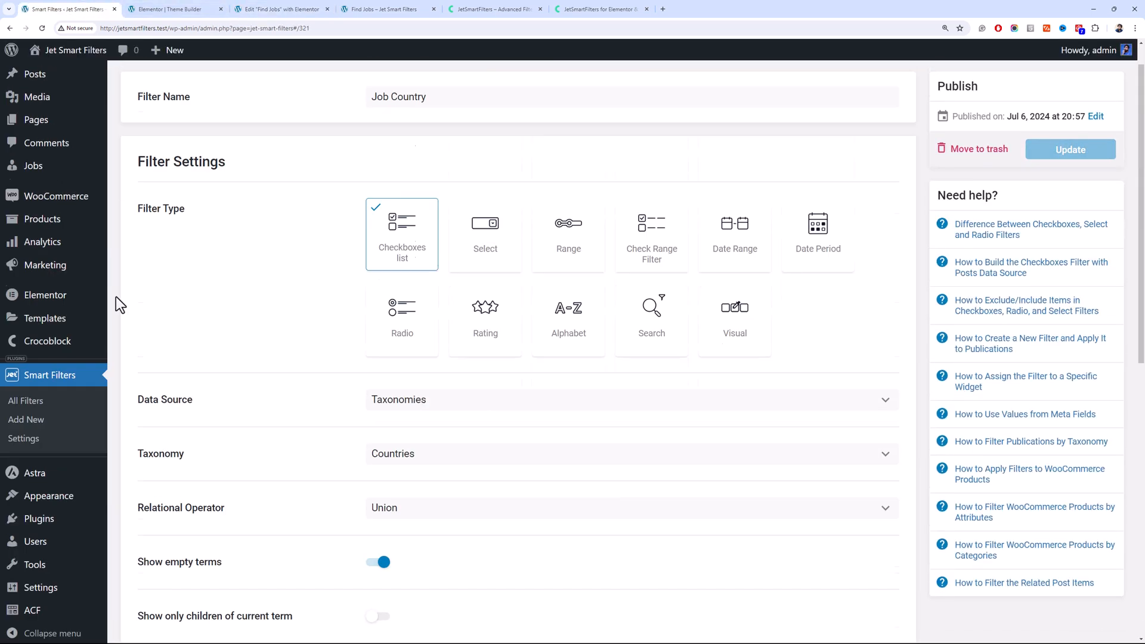
{"action": "scroll", "coordinate": [80, 494], "scroll_direction": "down", "scroll_amount": 2}
{"action": "mouse_move", "coordinate": [72, 514]}
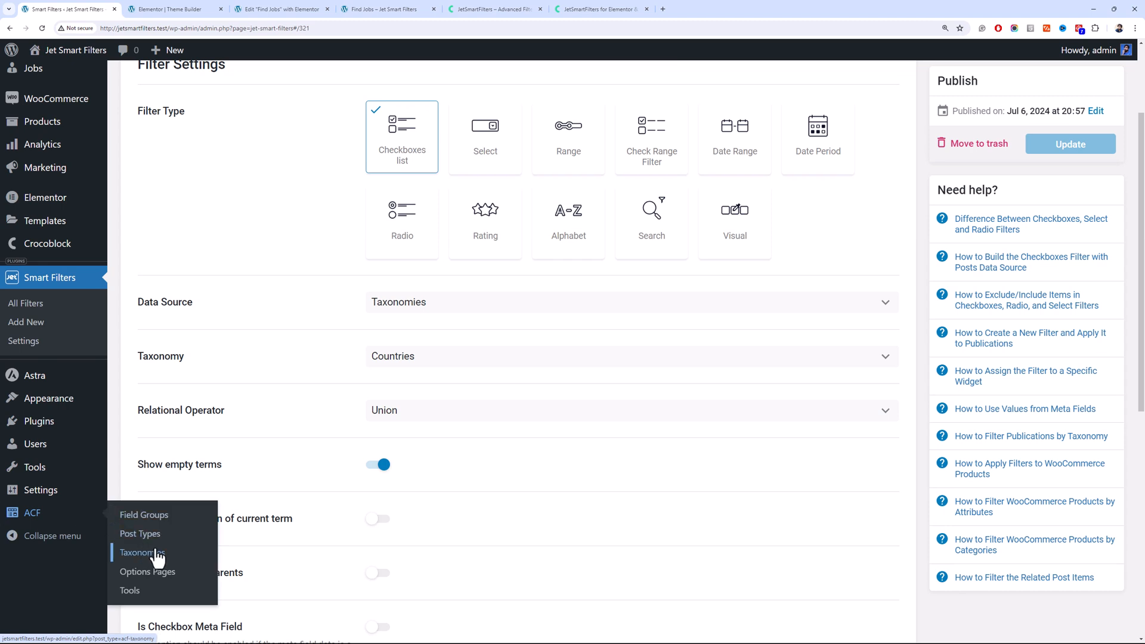
{"action": "middle_click", "coordinate": [146, 515]}
{"action": "left_click", "coordinate": [150, 9]}
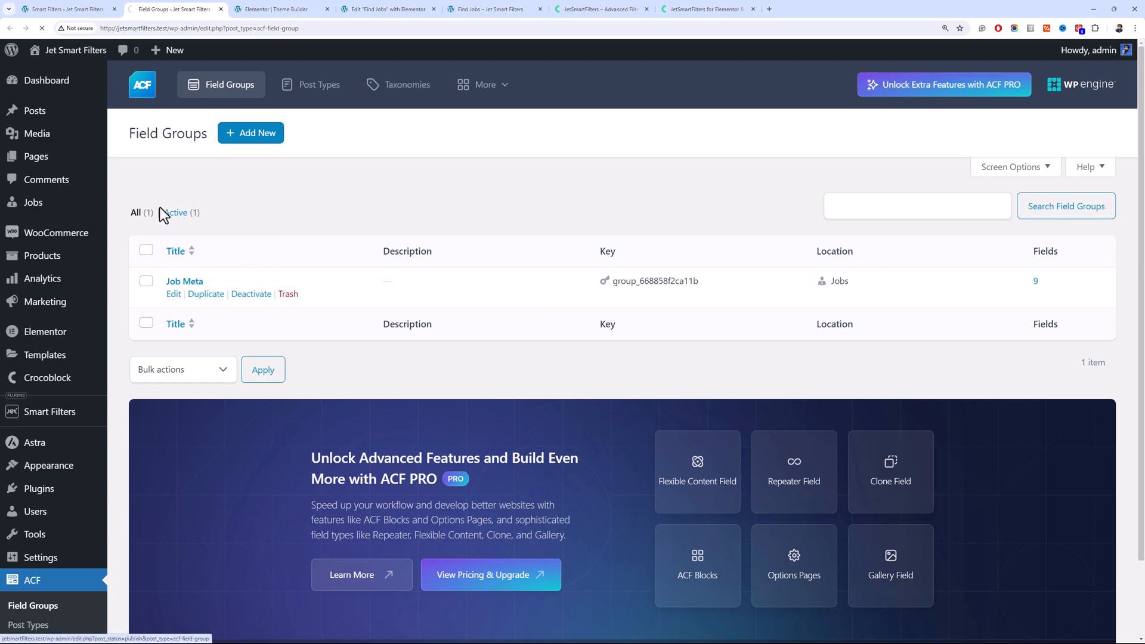
{"action": "mouse_move", "coordinate": [90, 142]}
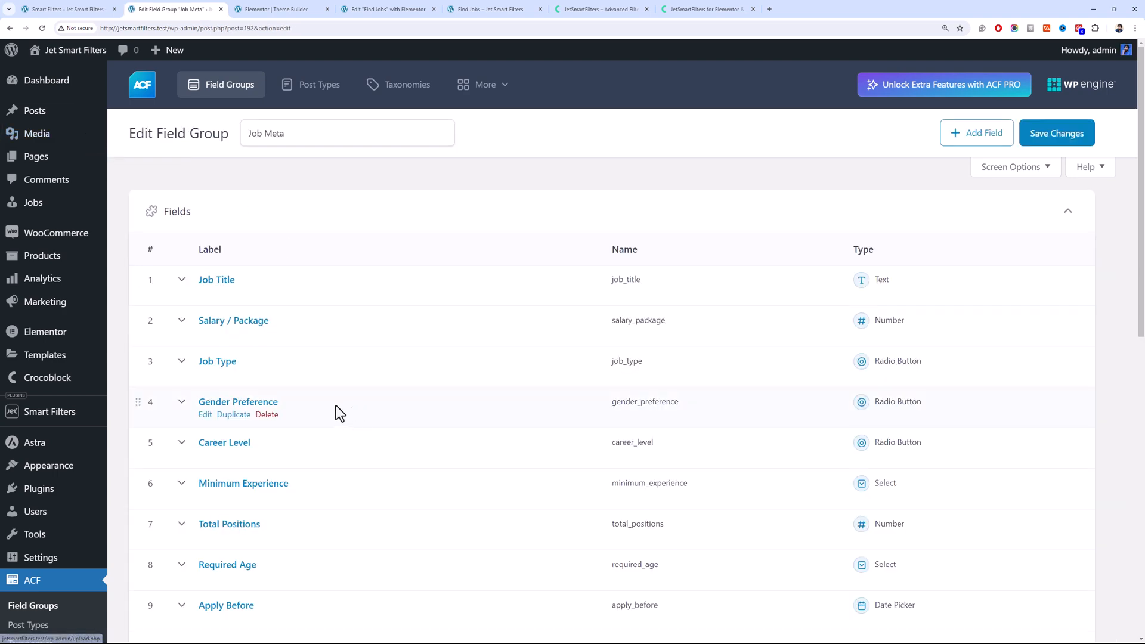
Examine the Job Type field's settings and the other fields in the Job Meta group
{"action": "scroll", "coordinate": [279, 346], "scroll_direction": "down", "scroll_amount": 2}
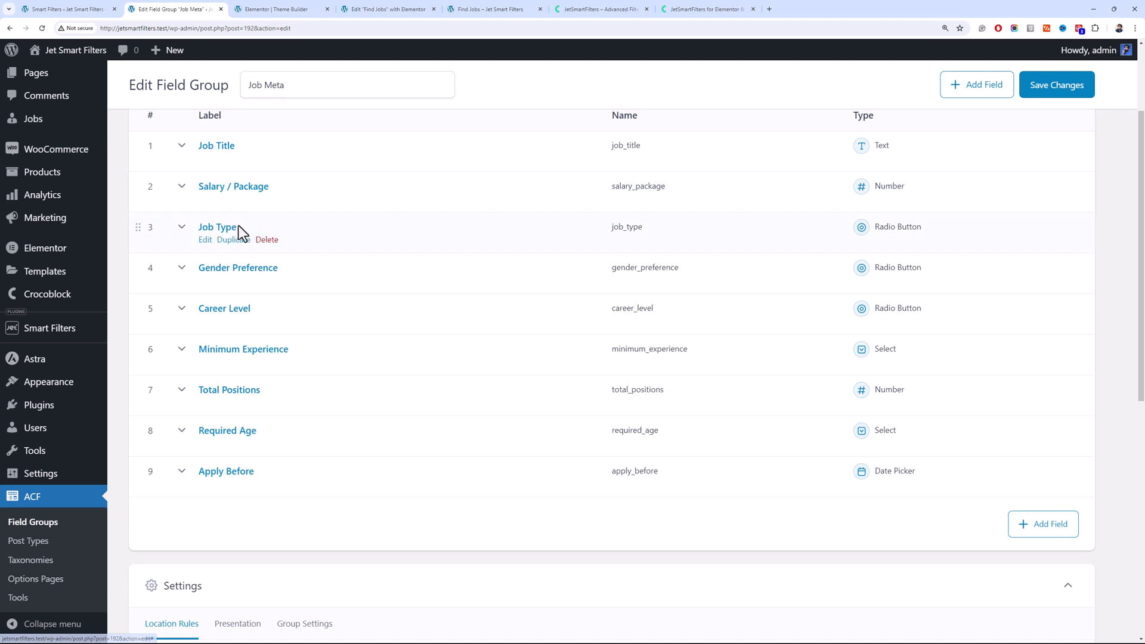
{"action": "left_click", "coordinate": [216, 245]}
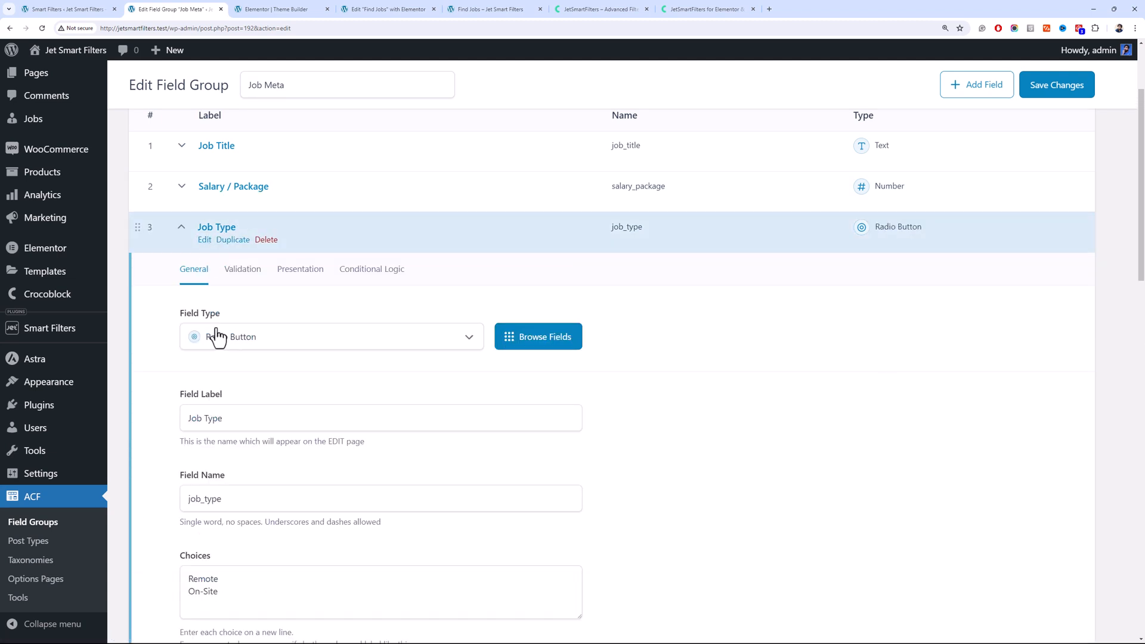
{"action": "left_click", "coordinate": [201, 242]}
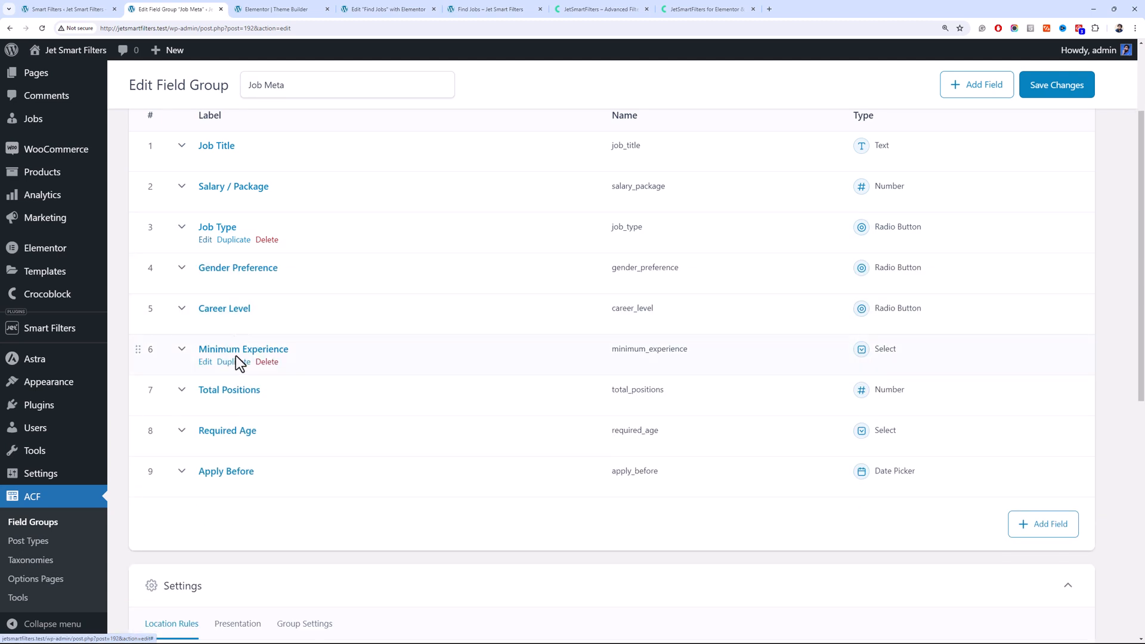
{"action": "scroll", "coordinate": [239, 394], "scroll_direction": "up", "scroll_amount": 3}
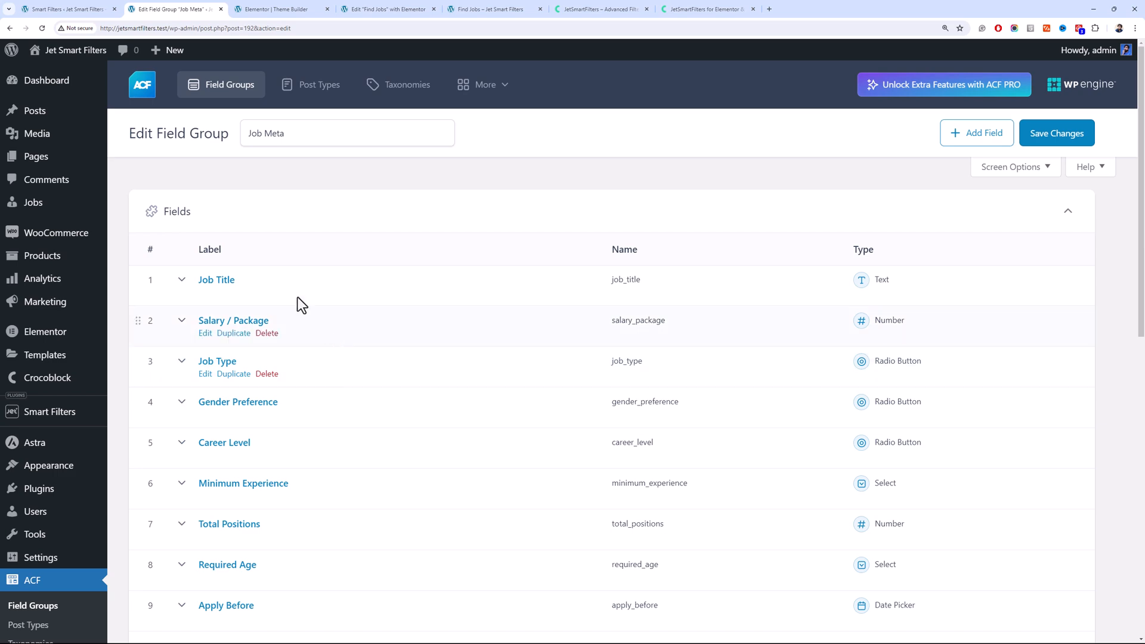
Return to the Smart Filters dashboard and open the list of all filters
{"action": "left_click", "coordinate": [57, 8]}
{"action": "scroll", "coordinate": [266, 281], "scroll_direction": "up", "scroll_amount": 2}
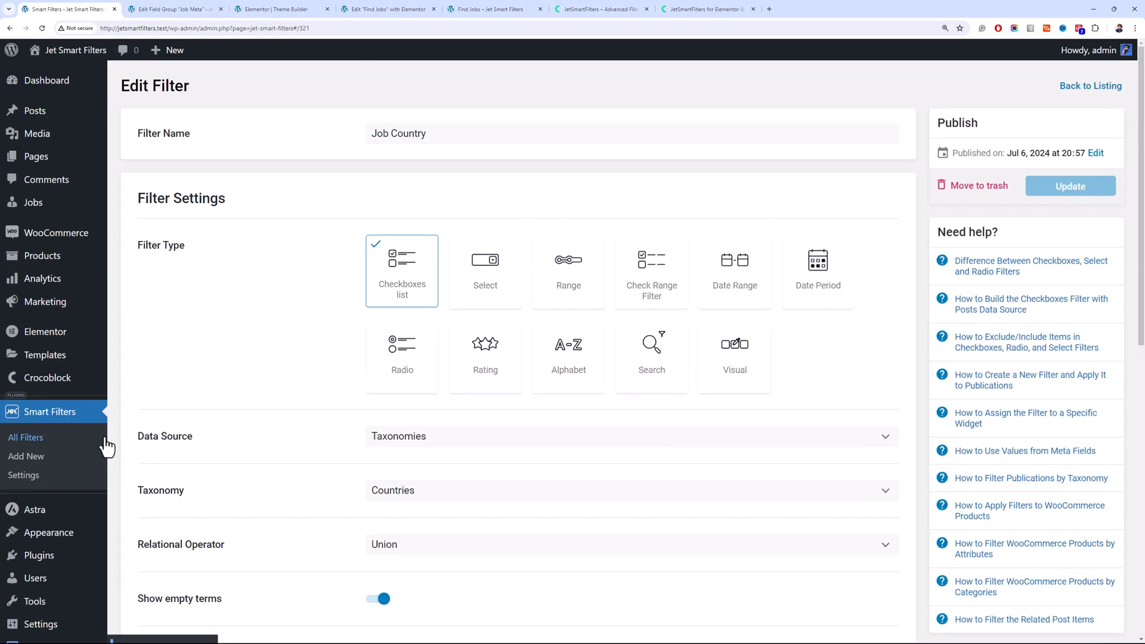
{"action": "left_click", "coordinate": [65, 437]}
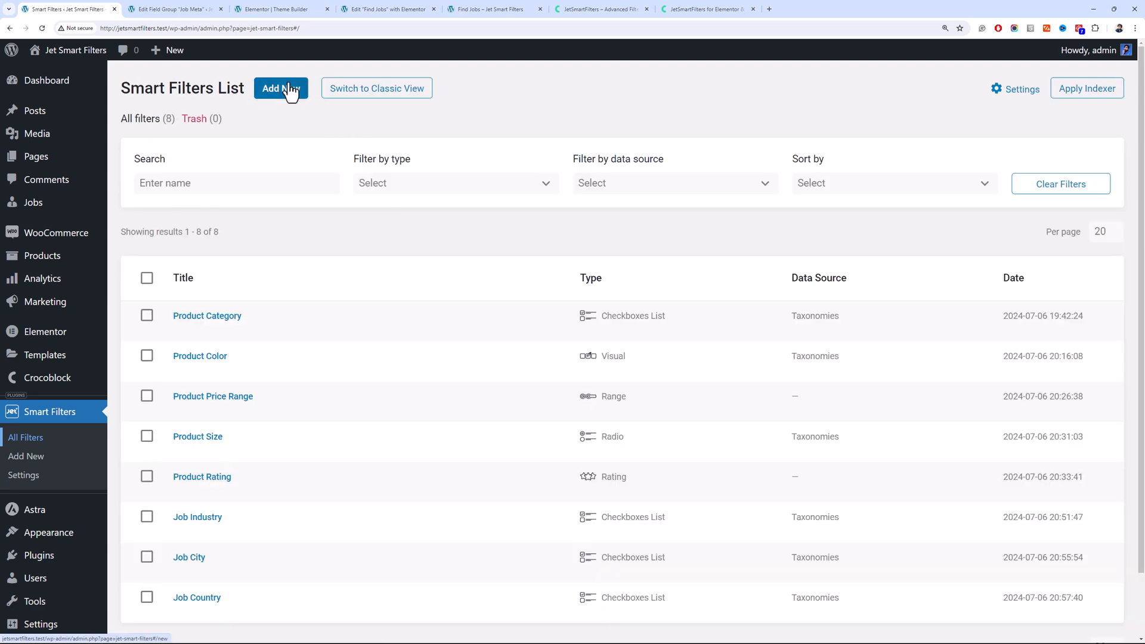
Add a new Radio filter named Job Type that uses Custom Fields as its data source
{"action": "left_click", "coordinate": [279, 89]}
{"action": "left_click", "coordinate": [555, 135]}
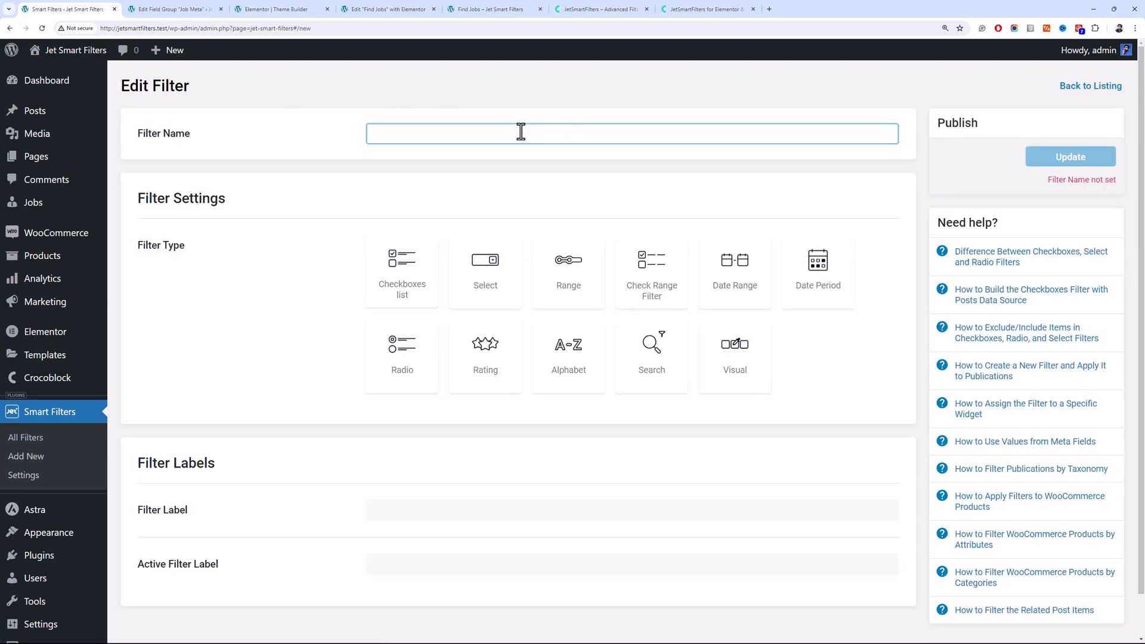
{"action": "type", "text": "Jop"}
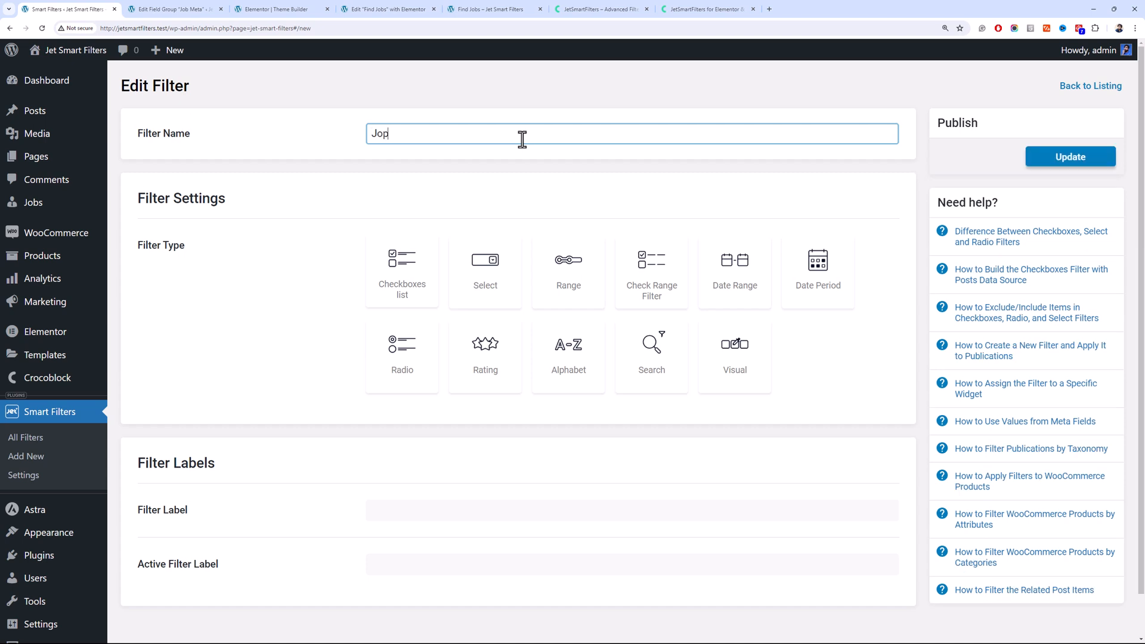
{"action": "type", "text": "b Type"}
{"action": "scroll", "coordinate": [603, 248], "scroll_direction": "down", "scroll_amount": 1}
{"action": "left_click", "coordinate": [420, 335]}
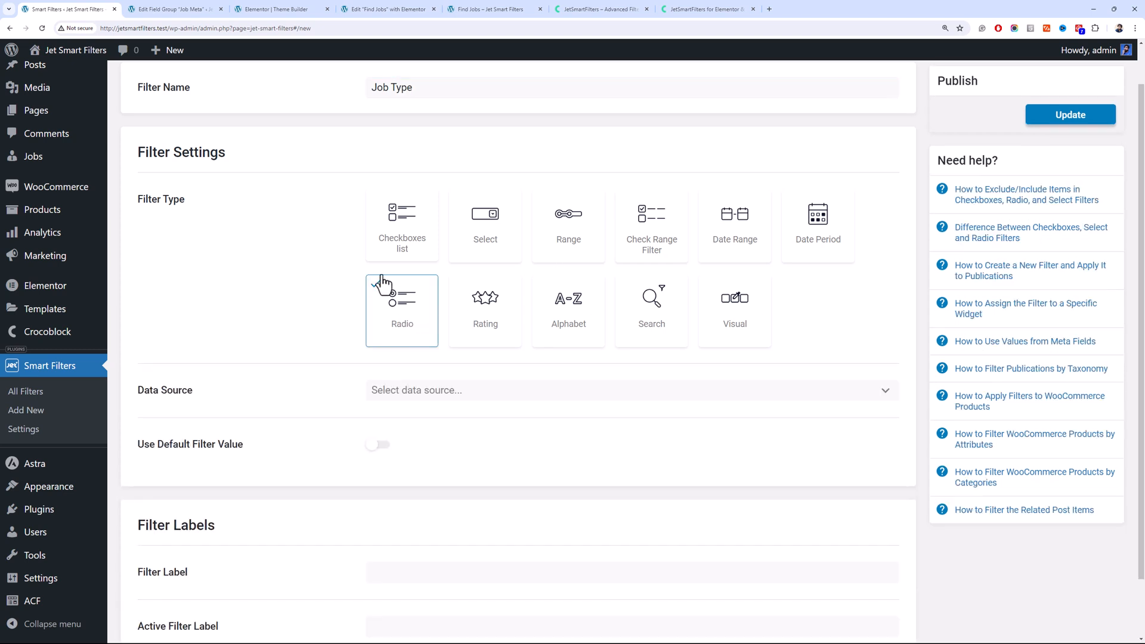
{"action": "scroll", "coordinate": [366, 273], "scroll_direction": "down", "scroll_amount": 1}
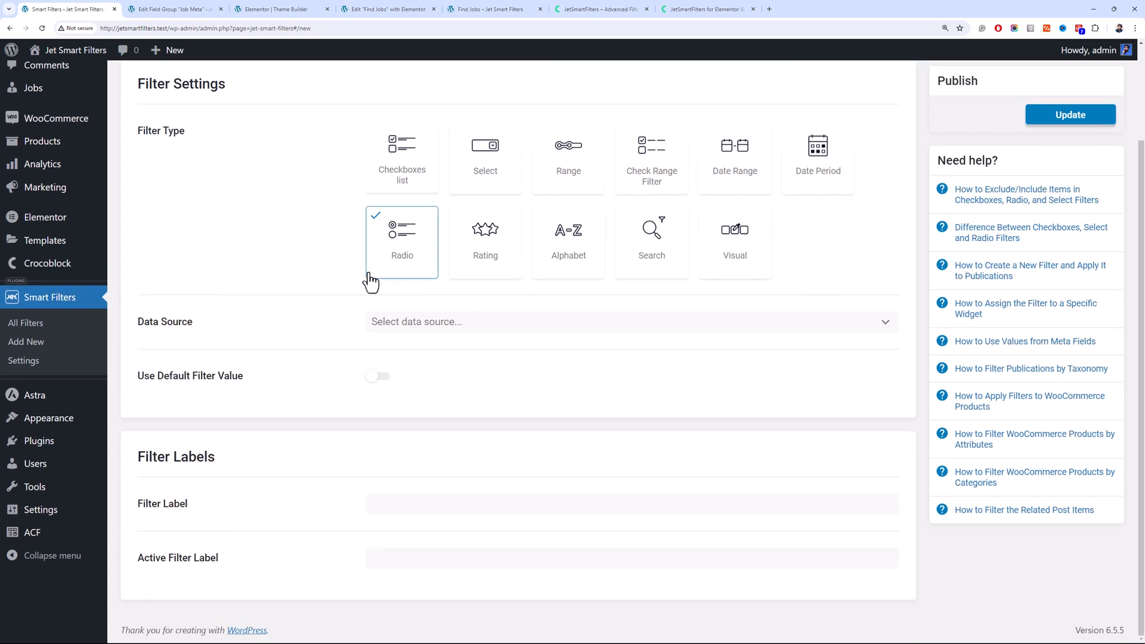
{"action": "left_click", "coordinate": [420, 323]}
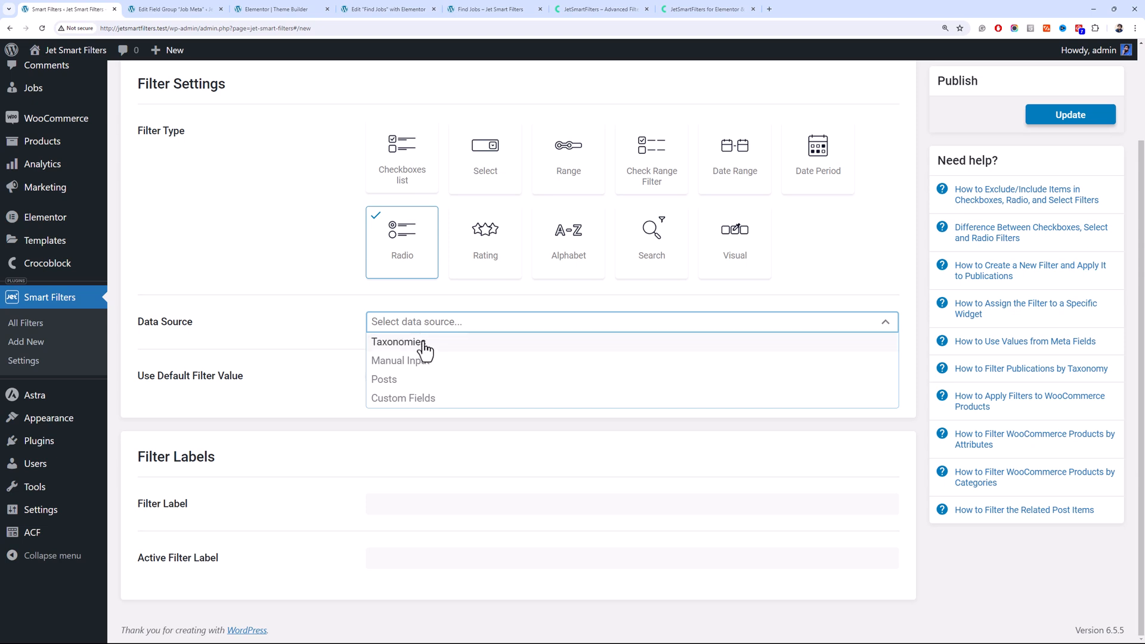
{"action": "left_click", "coordinate": [420, 400]}
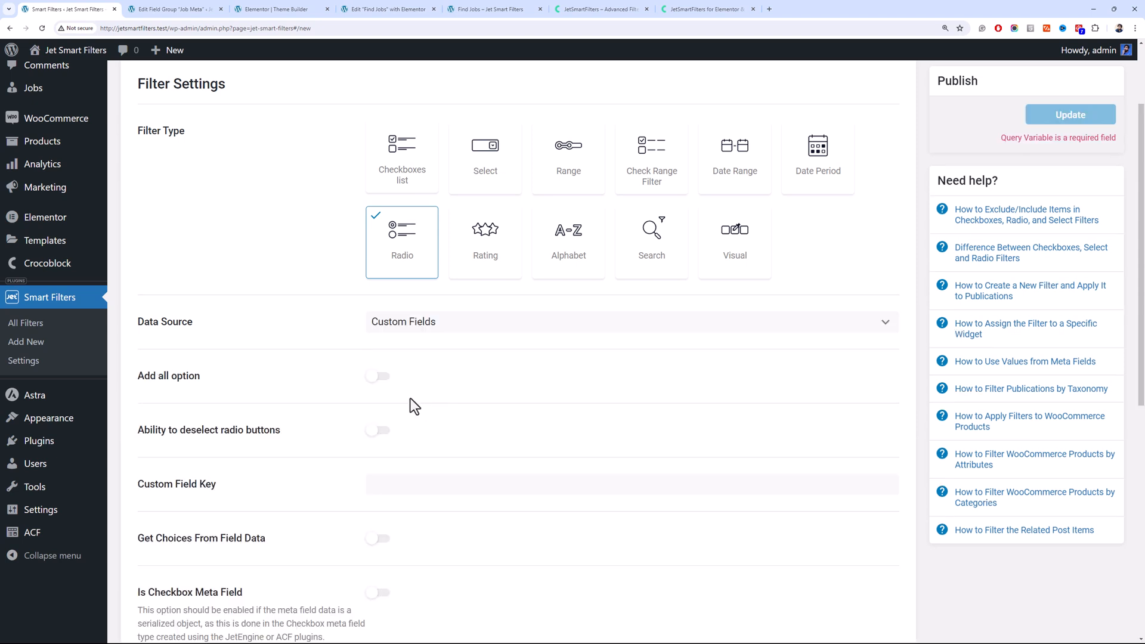
Enable the filter's all option with the label All and allow its radio buttons to be deselected
{"action": "scroll", "coordinate": [412, 404], "scroll_direction": "down", "scroll_amount": 2}
{"action": "left_click", "coordinate": [380, 247]}
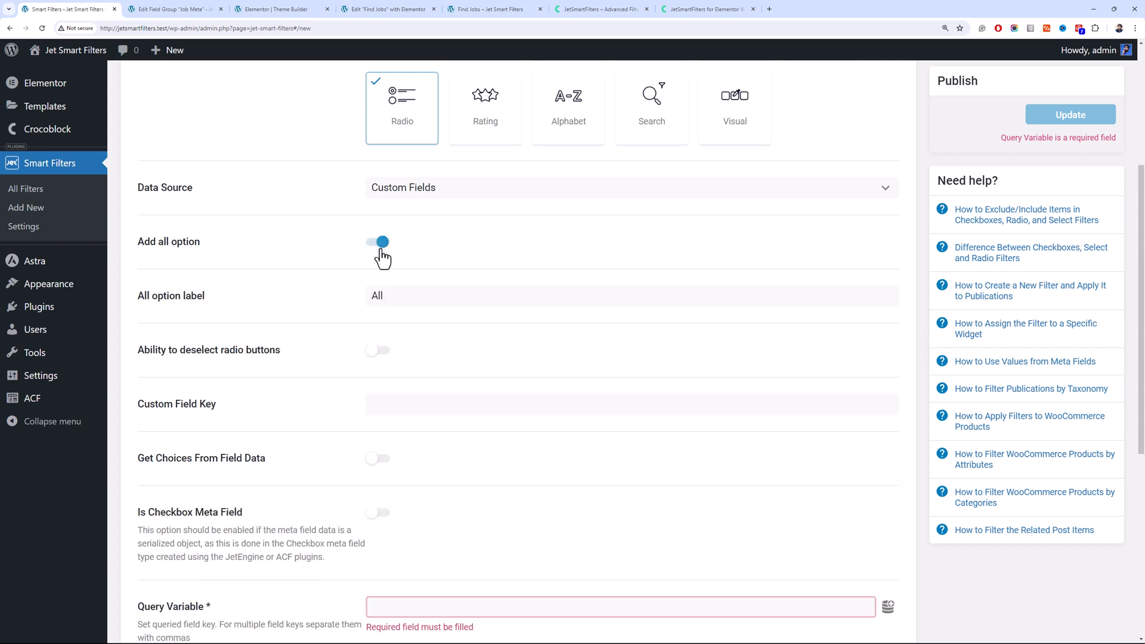
{"action": "double_click", "coordinate": [396, 294]}
{"action": "left_click", "coordinate": [397, 294]}
{"action": "left_click", "coordinate": [335, 301]}
{"action": "scroll", "coordinate": [322, 295], "scroll_direction": "down", "scroll_amount": 2}
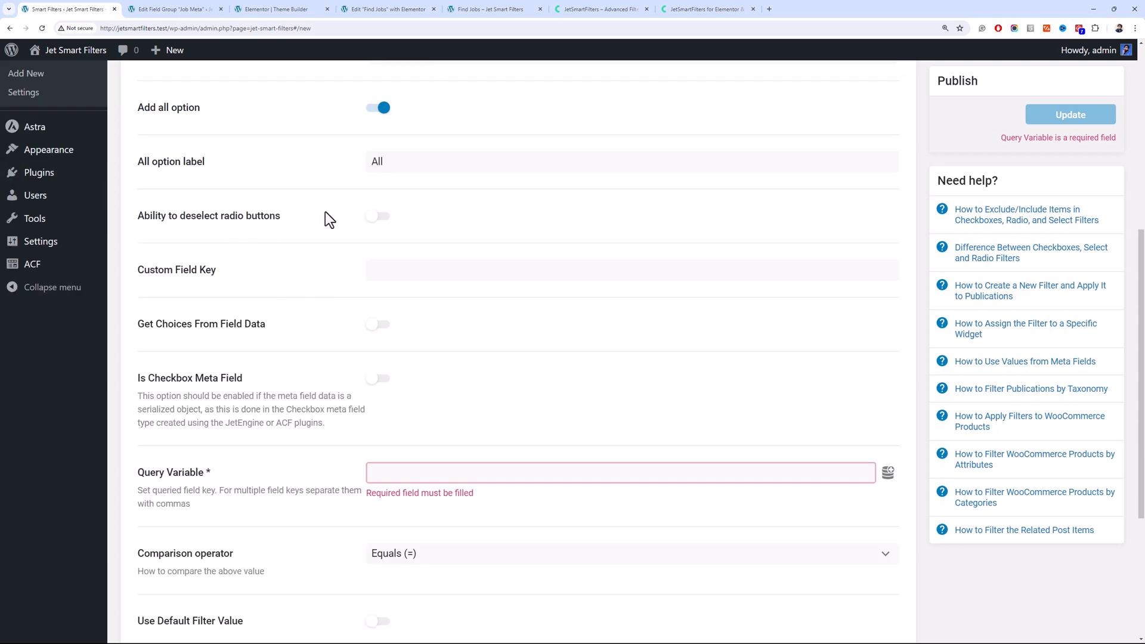
{"action": "left_click", "coordinate": [379, 217]}
Look through the suggested query variables for the Job Type filter without choosing one
{"action": "left_click", "coordinate": [374, 272]}
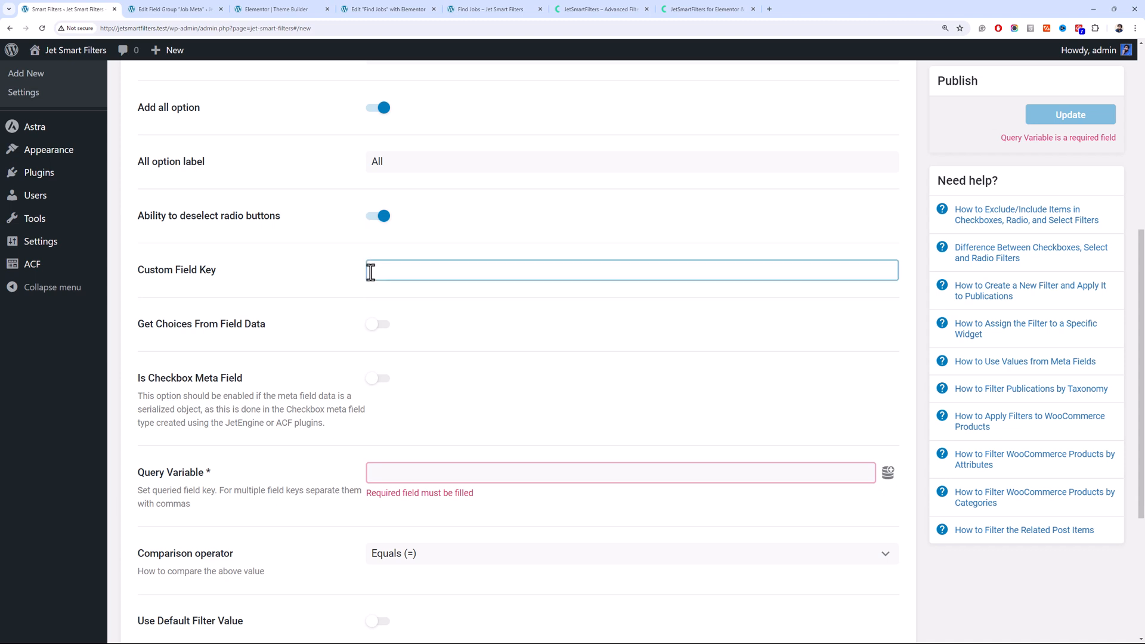
{"action": "scroll", "coordinate": [428, 309], "scroll_direction": "down", "scroll_amount": 2}
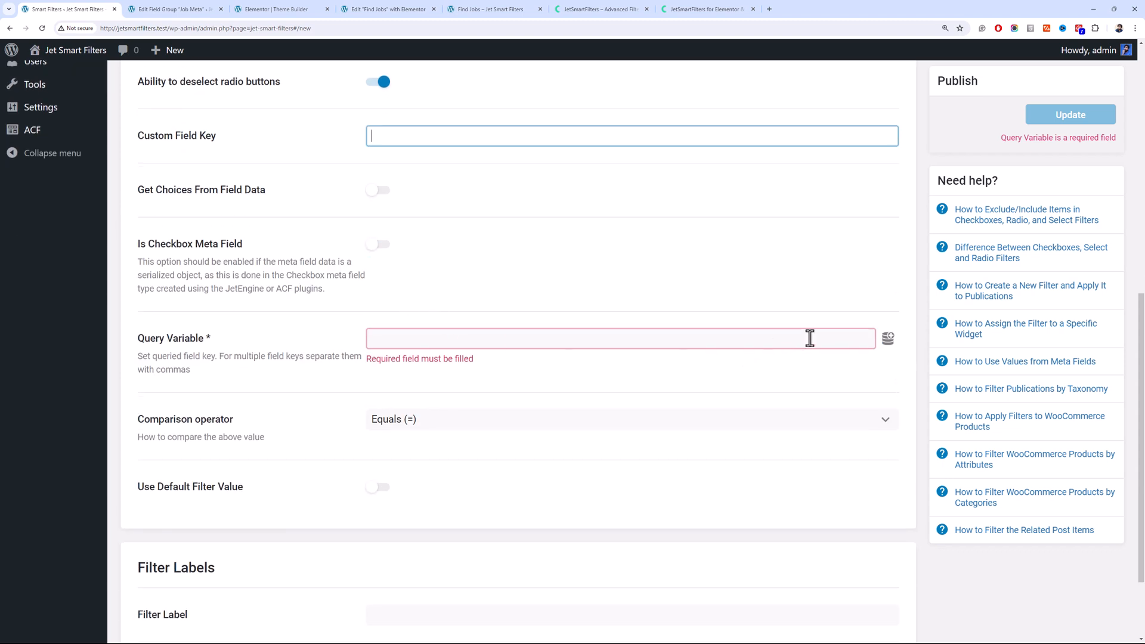
{"action": "left_click", "coordinate": [888, 337]}
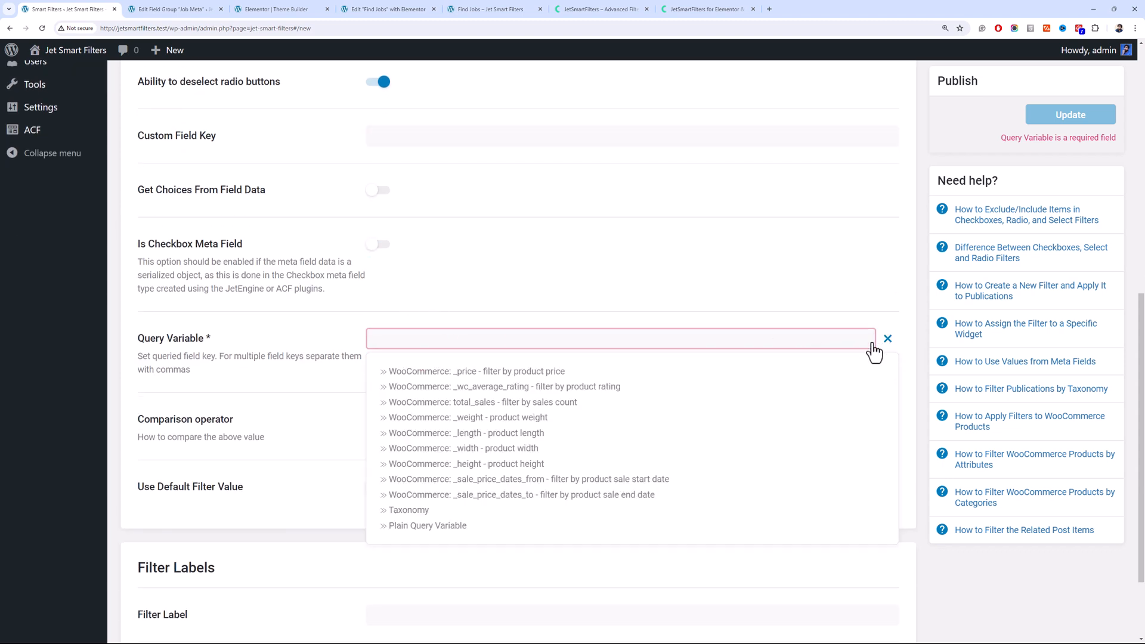
{"action": "left_click", "coordinate": [288, 369]}
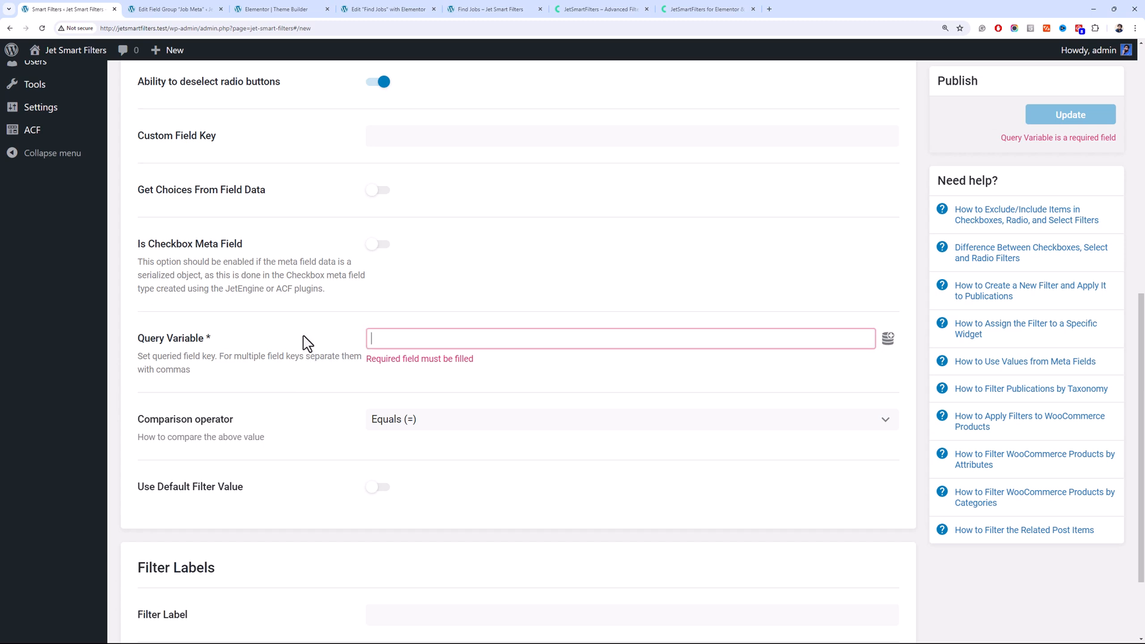
{"action": "scroll", "coordinate": [303, 337], "scroll_direction": "up", "scroll_amount": 2}
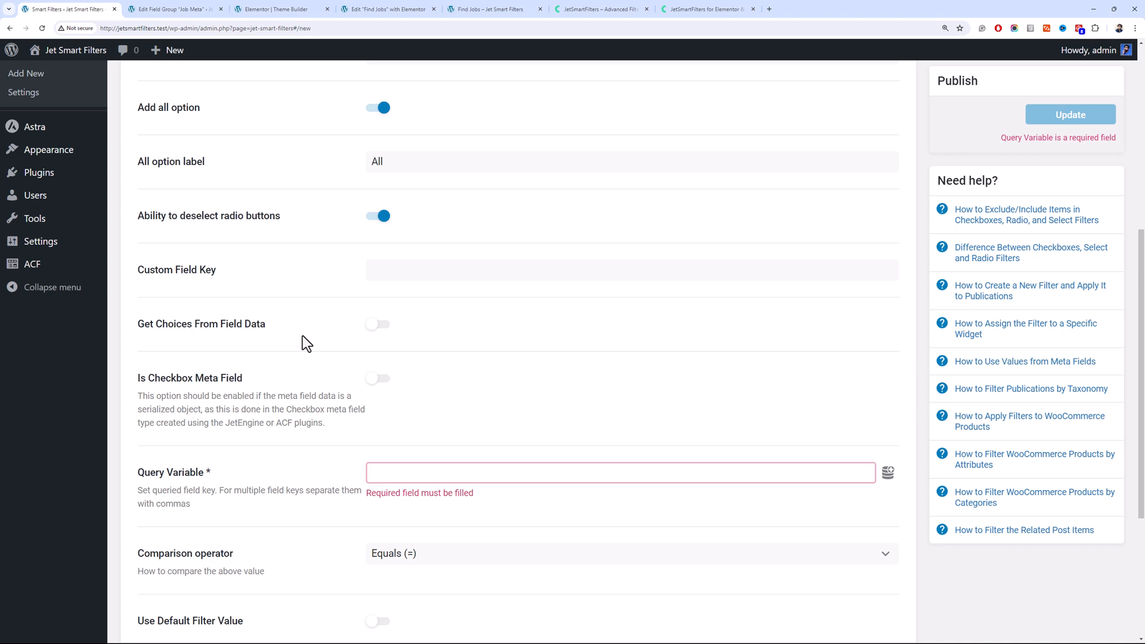
Copy the field name job_type from the Job Type field in the ACF Job Meta group
{"action": "left_click", "coordinate": [164, 9]}
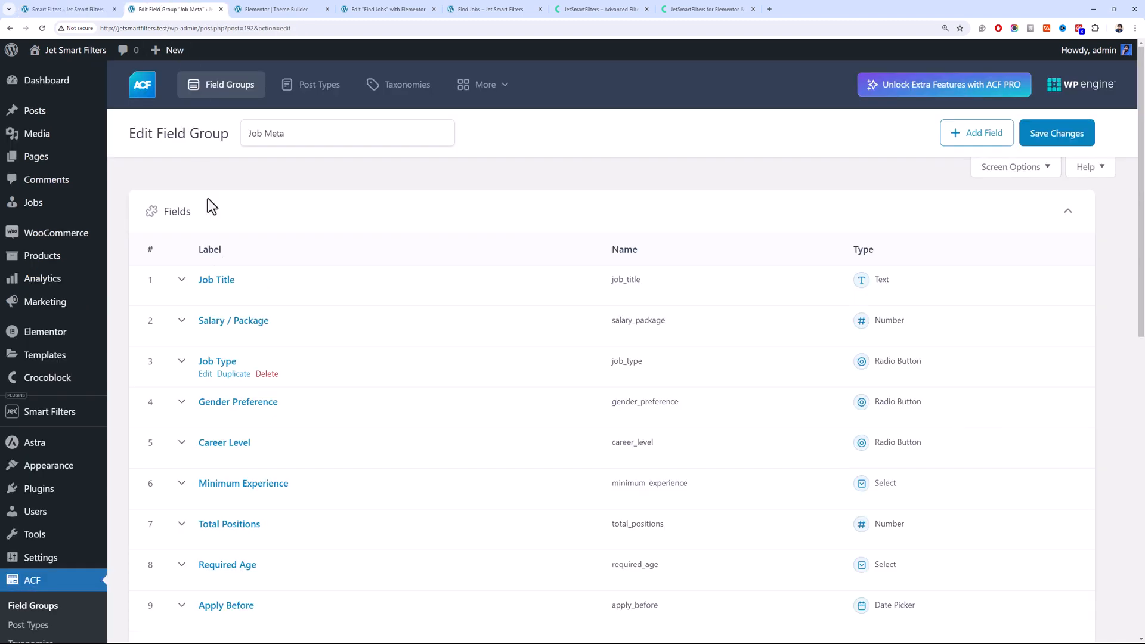
{"action": "left_click", "coordinate": [215, 363]}
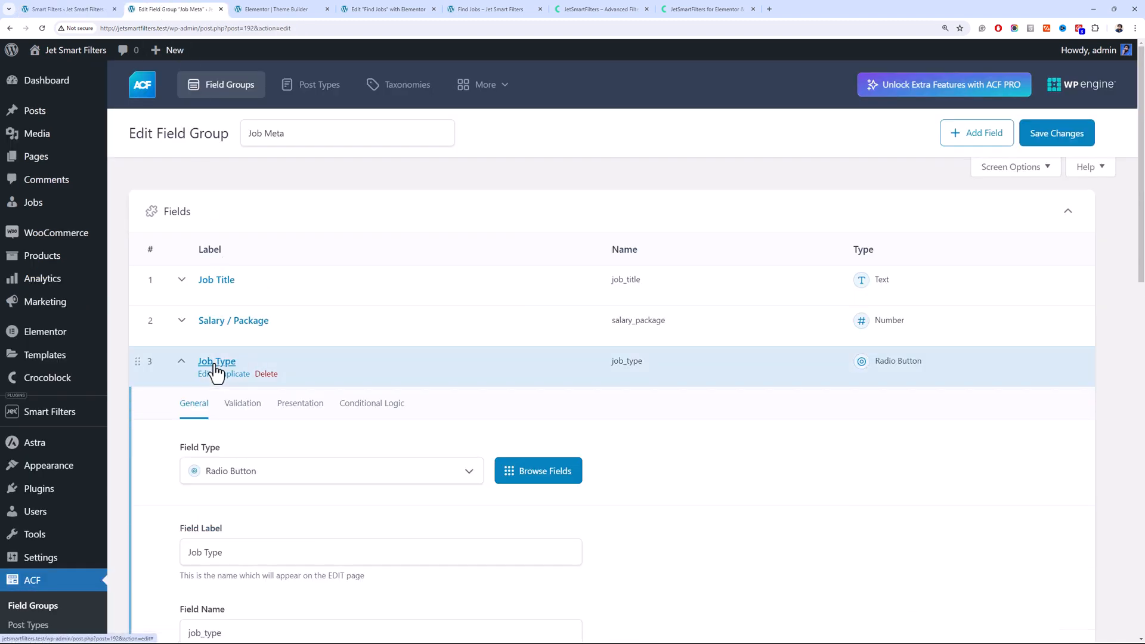
{"action": "scroll", "coordinate": [238, 406], "scroll_direction": "down", "scroll_amount": 2}
{"action": "left_click", "coordinate": [222, 500]}
{"action": "left_click_drag", "start_coordinate": [222, 500], "coordinate": [184, 500]}
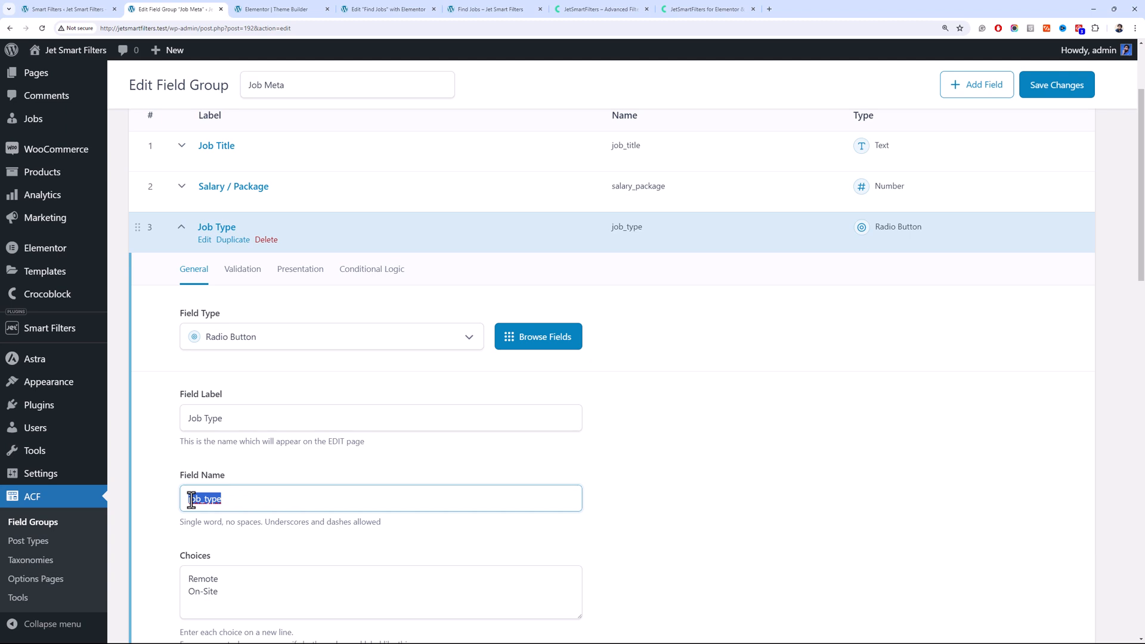
{"action": "left_click", "coordinate": [227, 500]}
{"action": "left_click_drag", "start_coordinate": [229, 500], "coordinate": [190, 498]}
{"action": "key", "text": "ctrl+c"}
{"action": "left_click", "coordinate": [220, 502]}
Back in the filter editor, set both the custom field key and the query variable to job_type
{"action": "left_click", "coordinate": [74, 7]}
{"action": "left_click", "coordinate": [422, 273]}
{"action": "key", "text": "ctrl+v"}
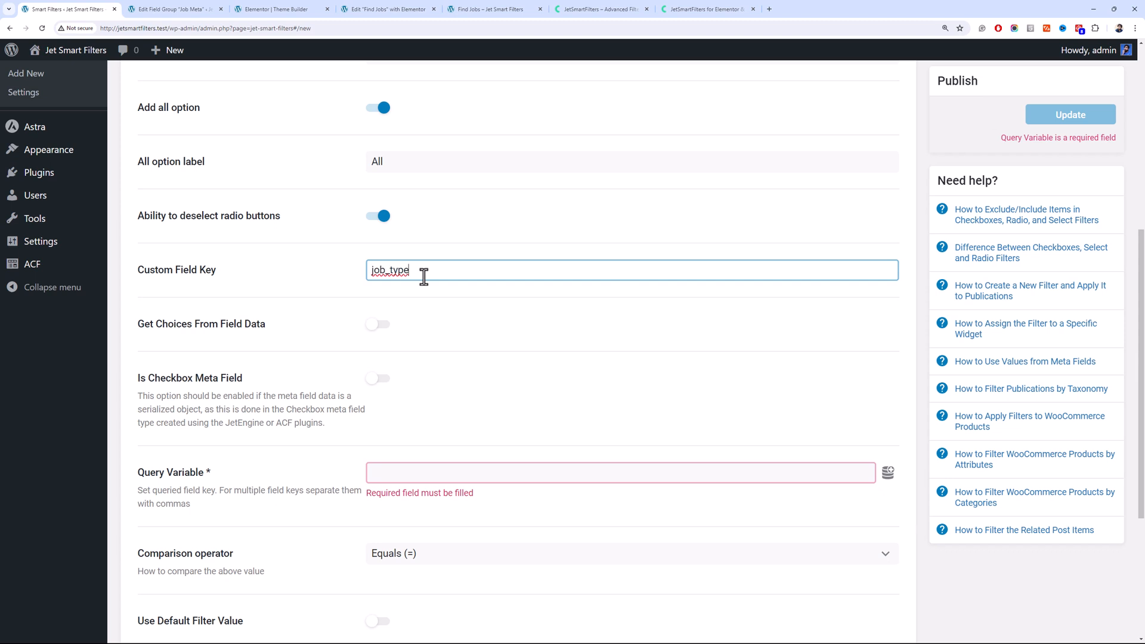
{"action": "left_click", "coordinate": [416, 480]}
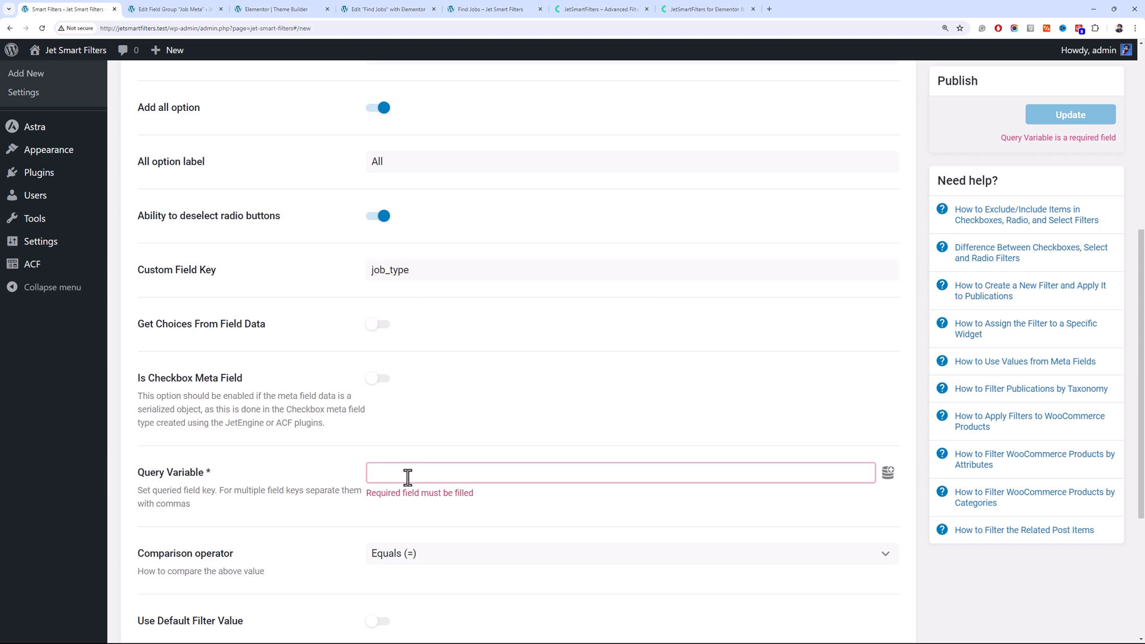
{"action": "key", "text": "ctrl+v"}
{"action": "left_click", "coordinate": [306, 476]}
Have the filter get its choices from field data, with ACF as the field source plugin
{"action": "scroll", "coordinate": [304, 478], "scroll_direction": "down", "scroll_amount": 2}
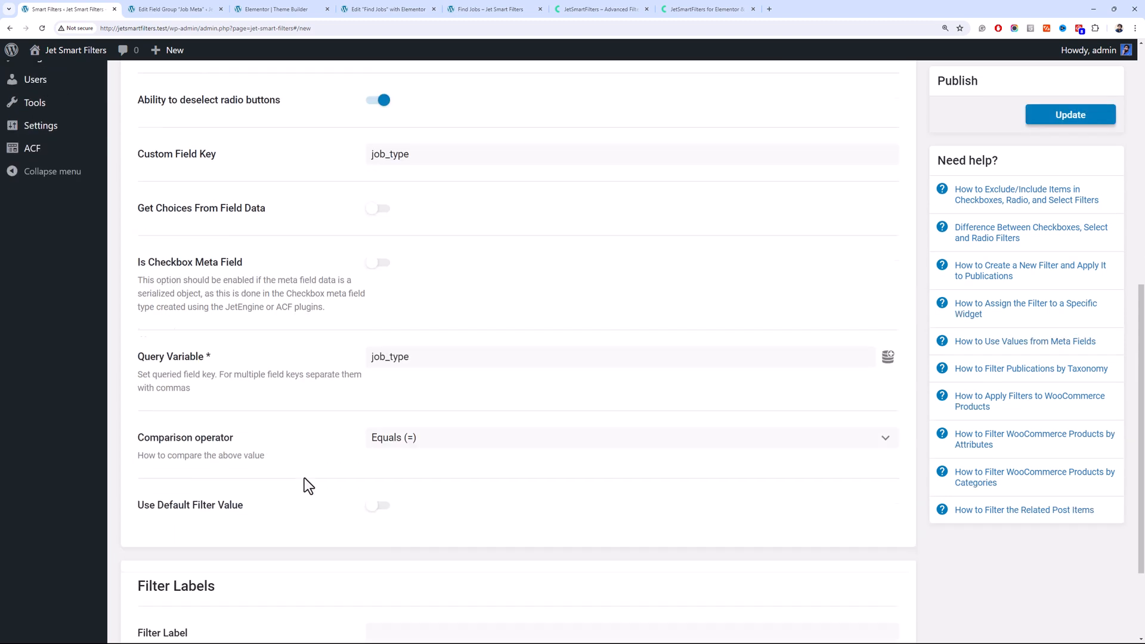
{"action": "scroll", "coordinate": [302, 469], "scroll_direction": "up", "scroll_amount": 2}
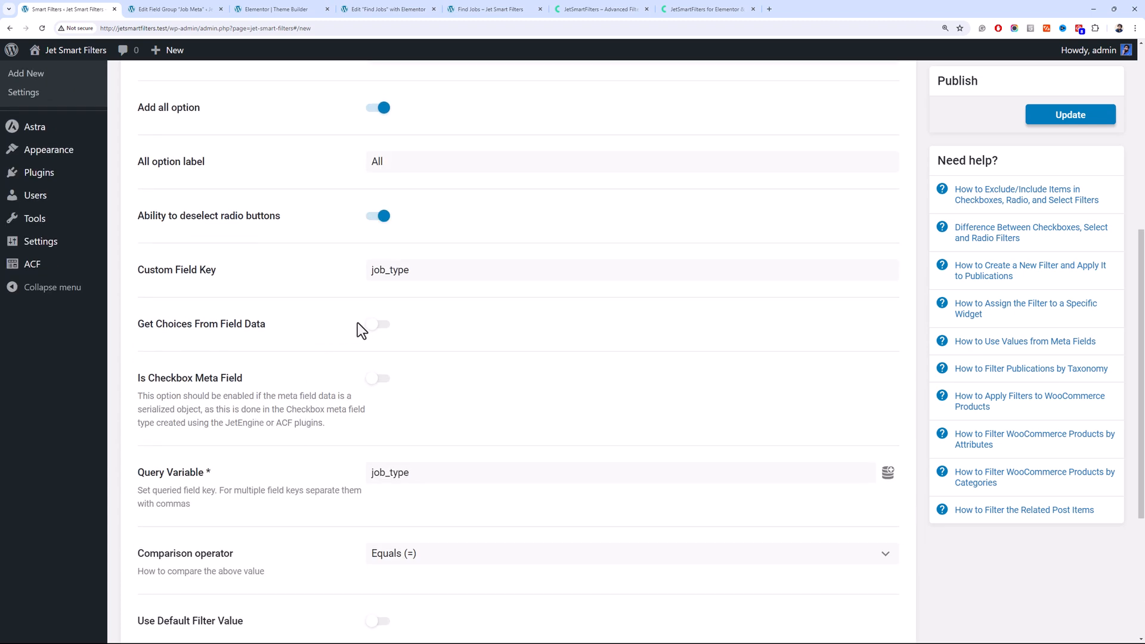
{"action": "left_click", "coordinate": [375, 325]}
{"action": "left_click", "coordinate": [405, 388]}
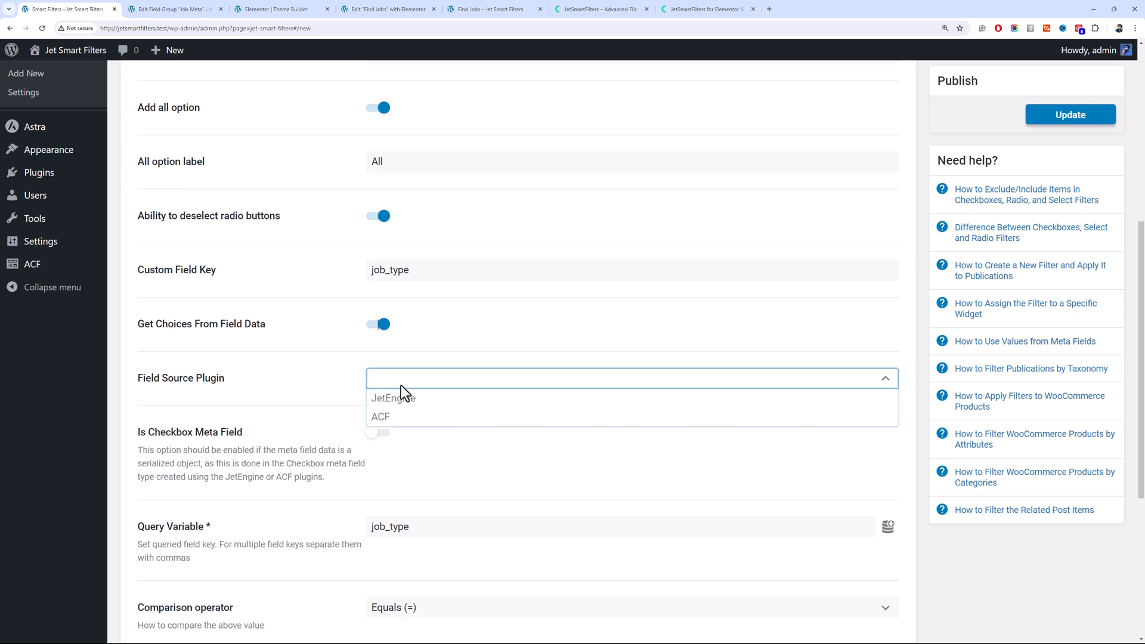
{"action": "left_click", "coordinate": [382, 417]}
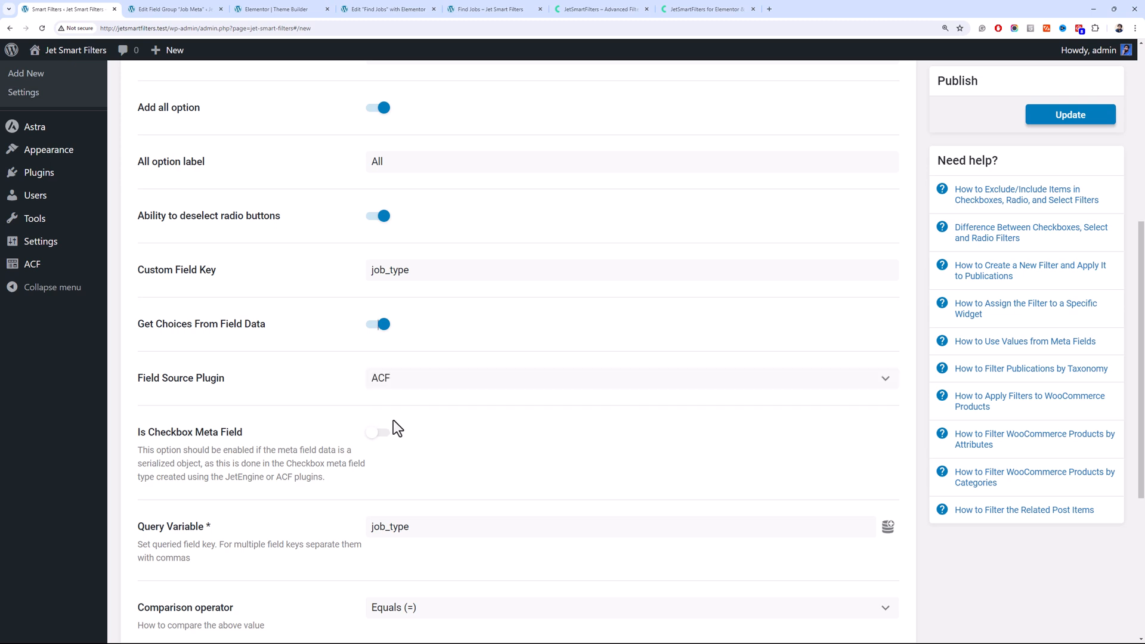
Review the available field source plugins and the filter's remaining query settings
{"action": "scroll", "coordinate": [409, 340], "scroll_direction": "down", "scroll_amount": 2}
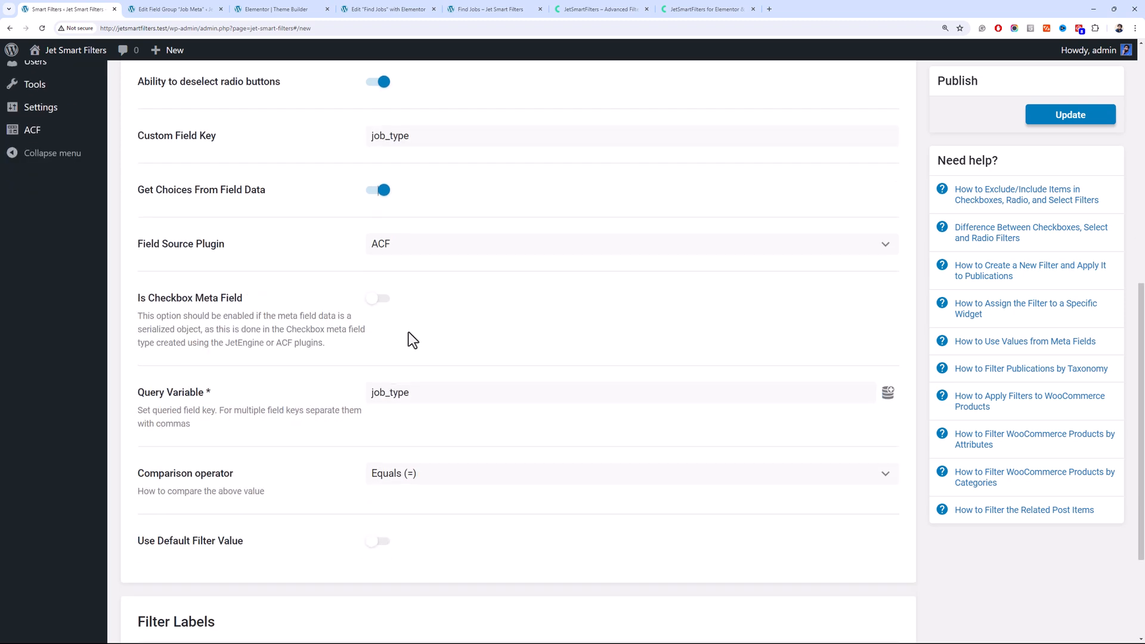
{"action": "left_click", "coordinate": [389, 240]}
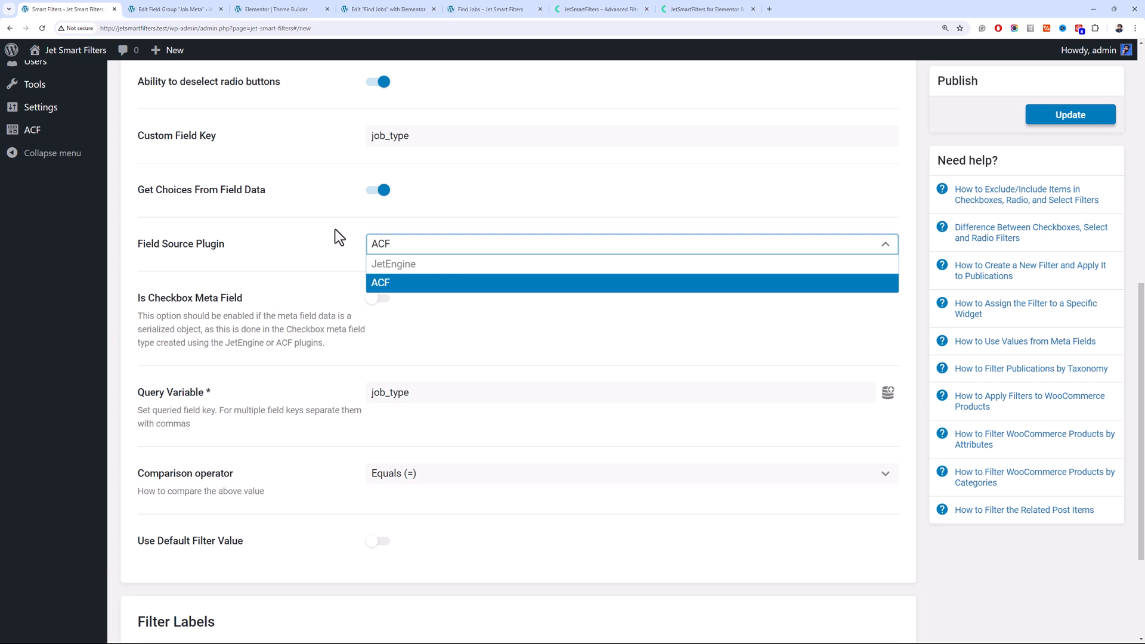
{"action": "left_click", "coordinate": [335, 263]}
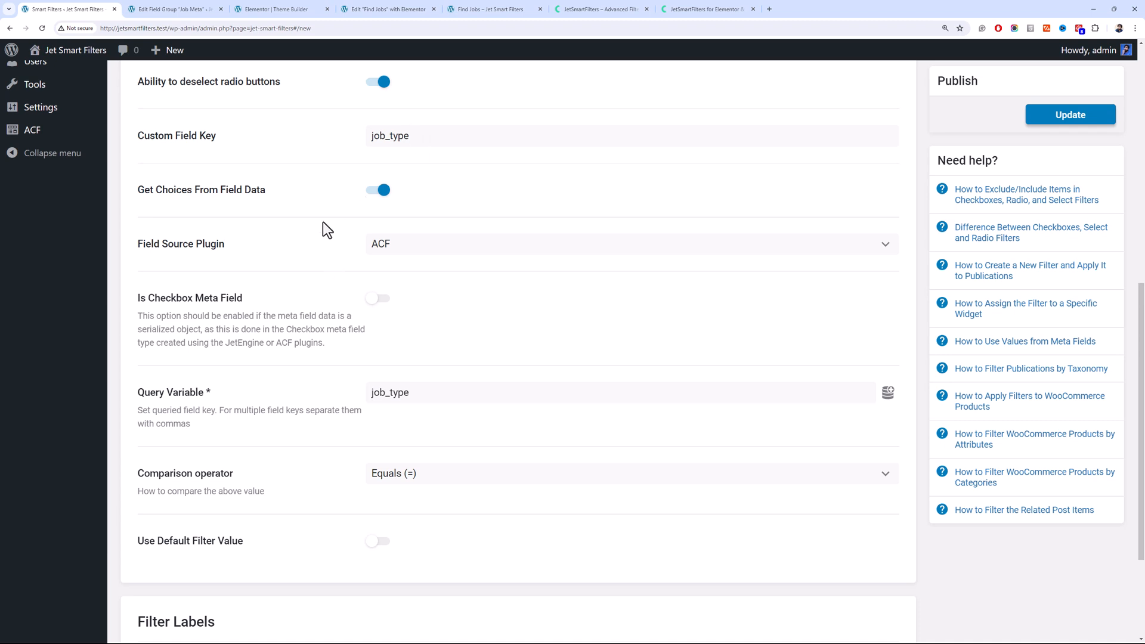
{"action": "left_click", "coordinate": [377, 244]}
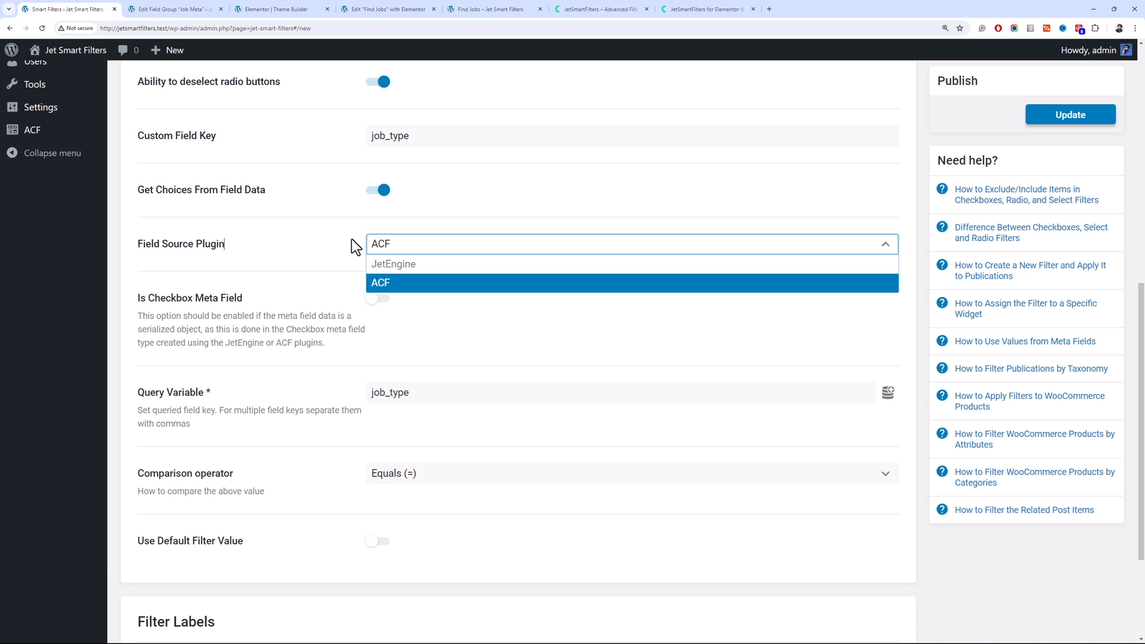
{"action": "left_click", "coordinate": [342, 267]}
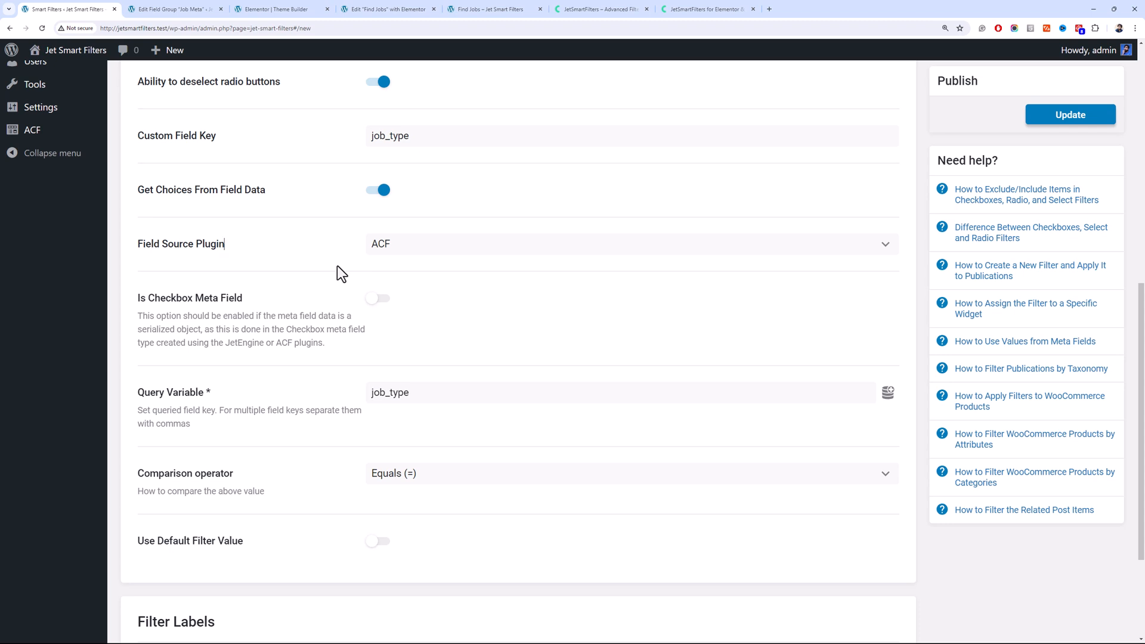
Set the filter label and active filter label to Job Type and save the filter
{"action": "left_click_drag", "start_coordinate": [1143, 465], "coordinate": [1144, 533]}
{"action": "left_click", "coordinate": [413, 525]}
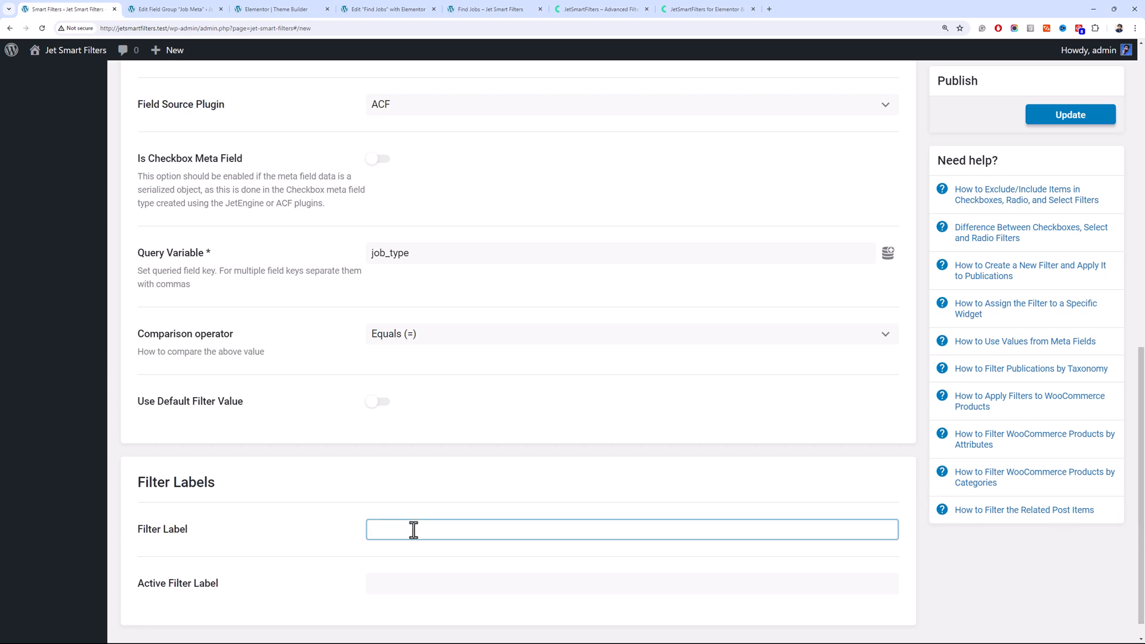
{"action": "scroll", "coordinate": [442, 531], "scroll_direction": "up", "scroll_amount": 10}
{"action": "scroll", "coordinate": [442, 531], "scroll_direction": "down", "scroll_amount": 11}
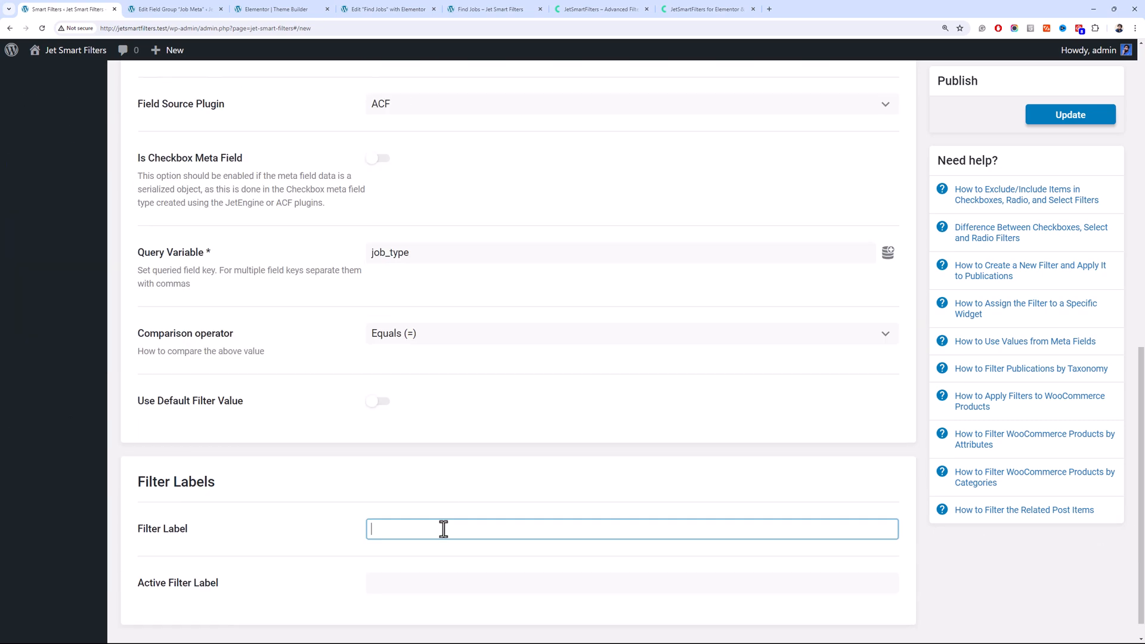
{"action": "type", "text": "Job Type"}
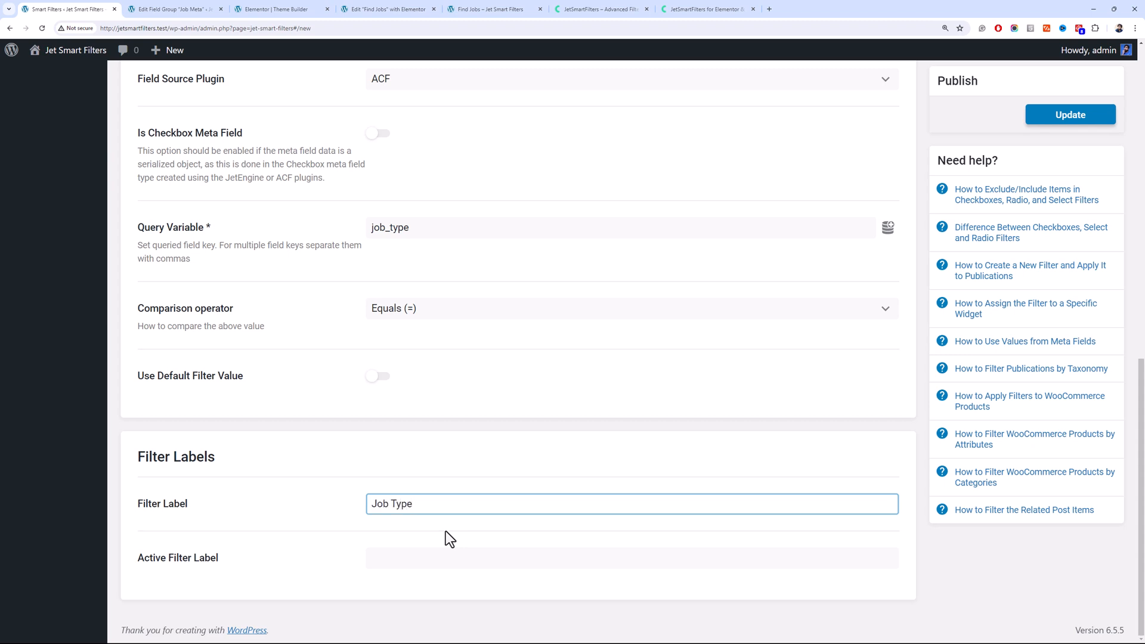
{"action": "key", "text": "ctrl+a"}
{"action": "key", "text": "ctrl+c"}
{"action": "key", "text": "Tab"}
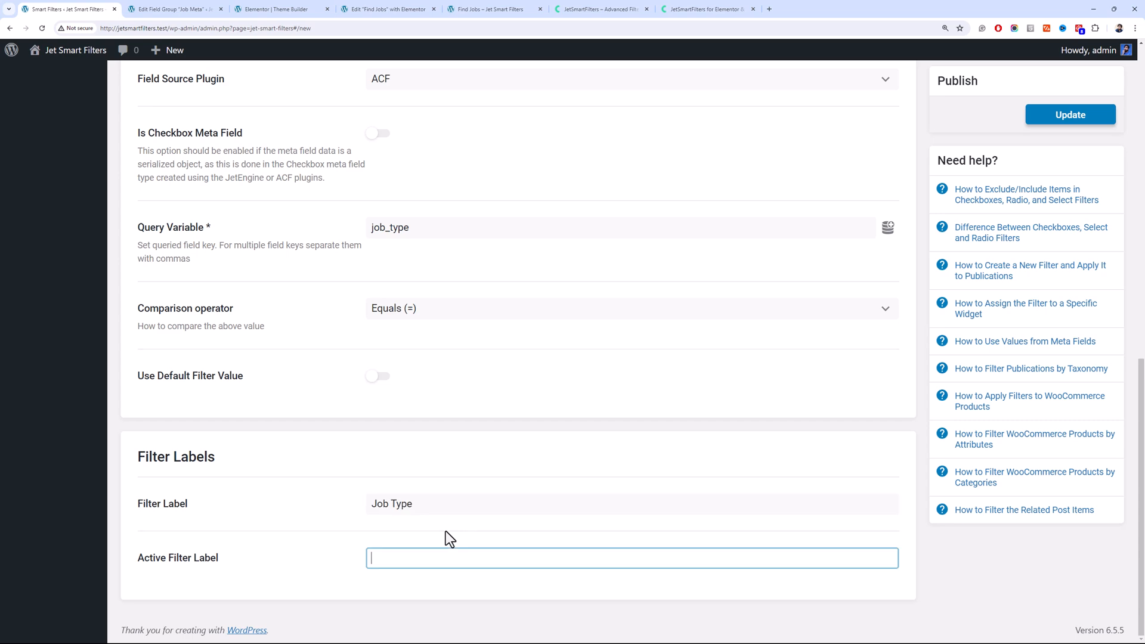
{"action": "key", "text": "ctrl+v"}
{"action": "left_click", "coordinate": [1056, 119]}
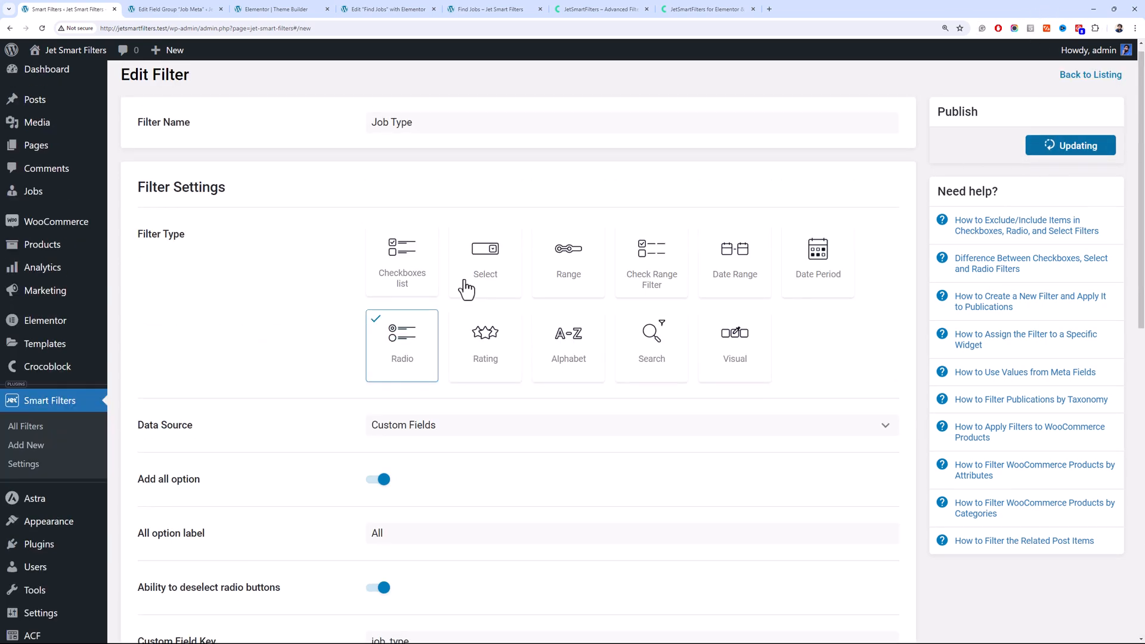
Switch to the Find Jobs page in the Elementor editor and go to its location filters
{"action": "left_click", "coordinate": [218, 9]}
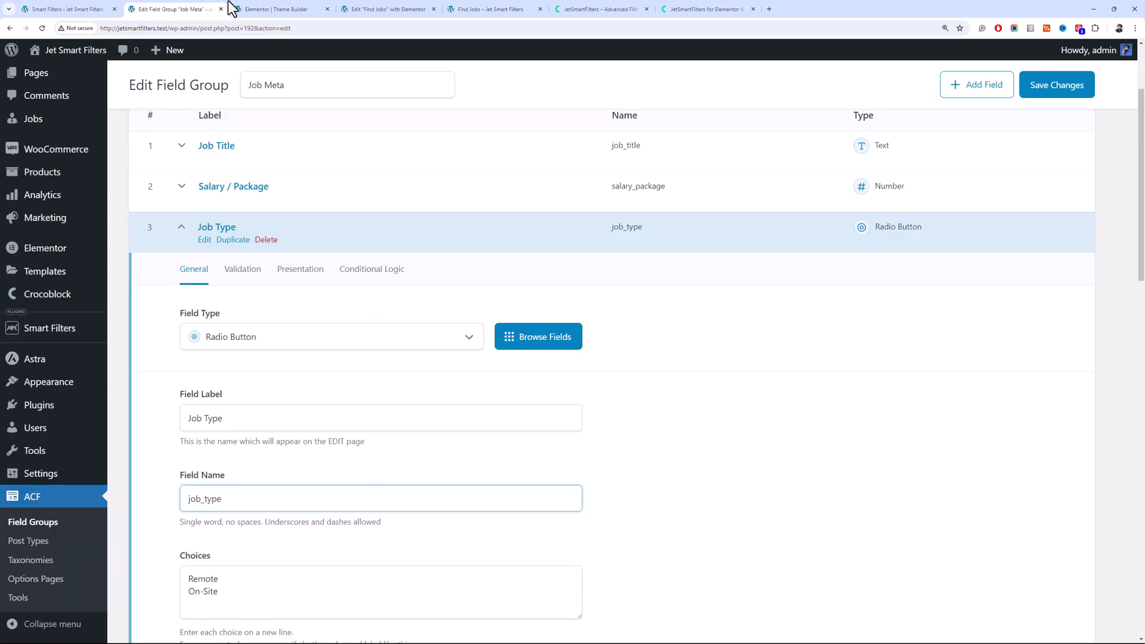
{"action": "left_click", "coordinate": [261, 9]}
{"action": "left_click", "coordinate": [387, 9]}
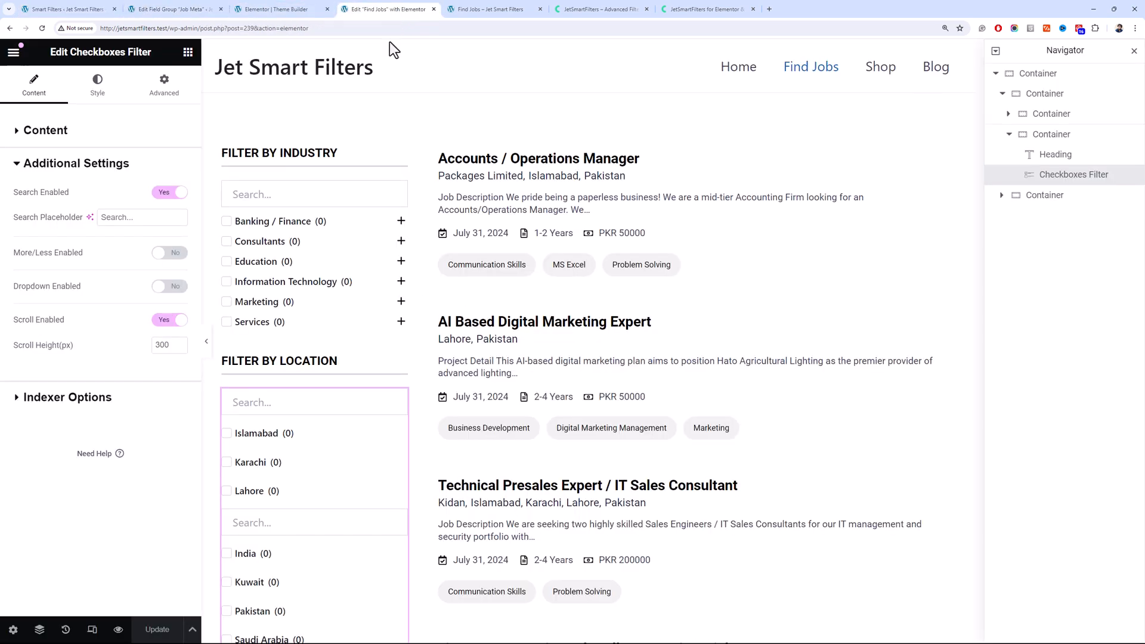
{"action": "scroll", "coordinate": [329, 247], "scroll_direction": "down", "scroll_amount": 2}
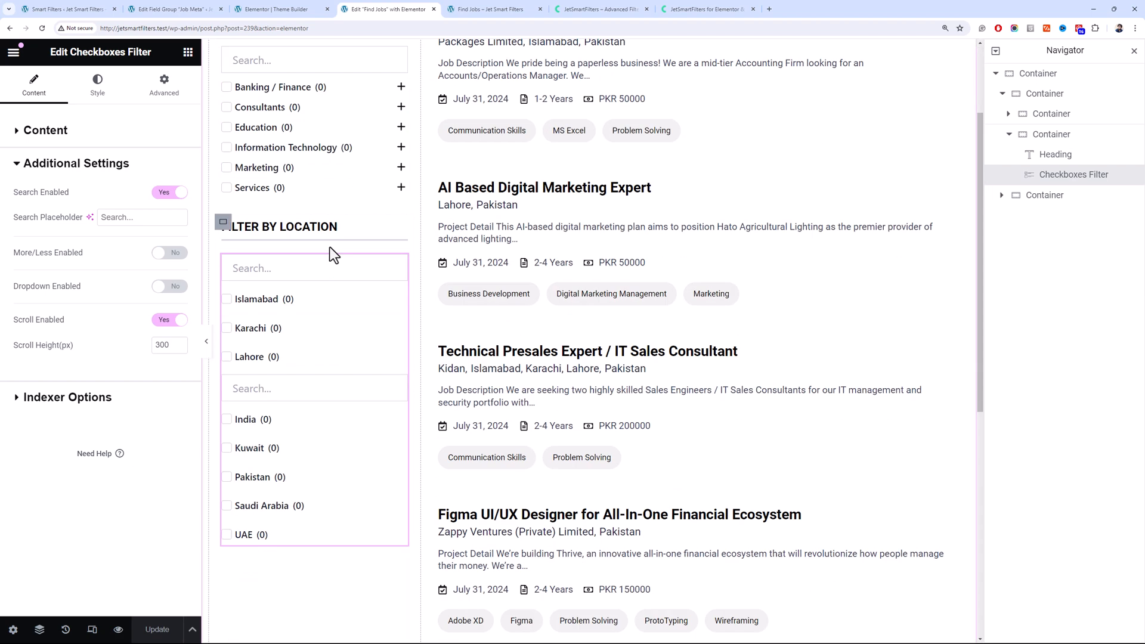
Duplicate the Filter by Location container and leave only Job City selected in the original container's Checkboxes Filter
{"action": "right_click", "coordinate": [223, 233]}
{"action": "left_click", "coordinate": [268, 263]}
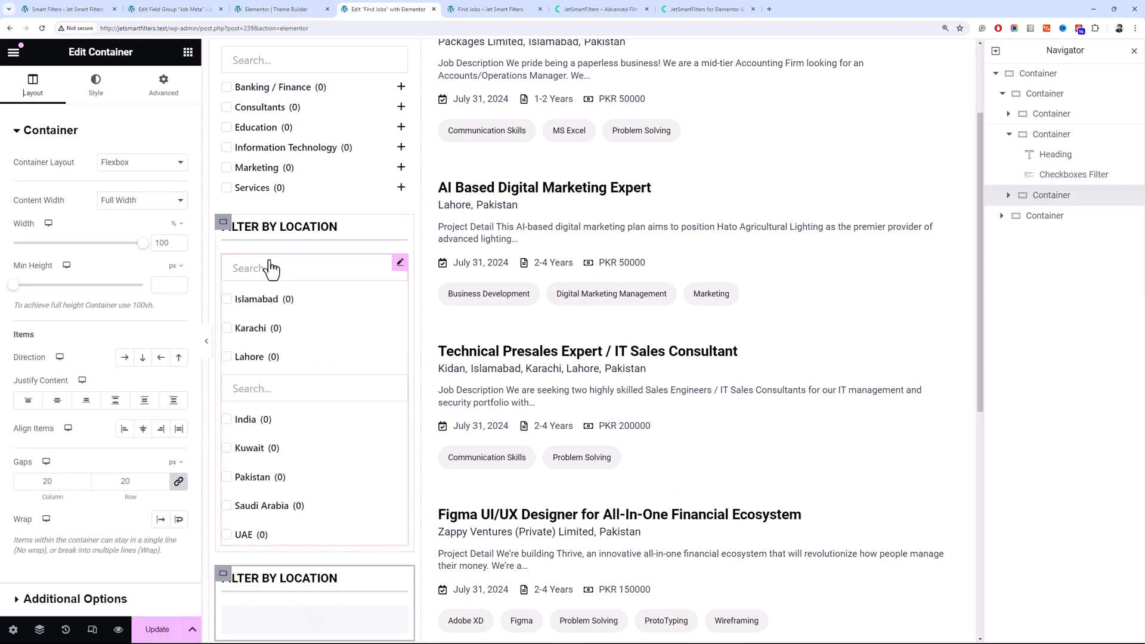
{"action": "left_click", "coordinate": [400, 264]}
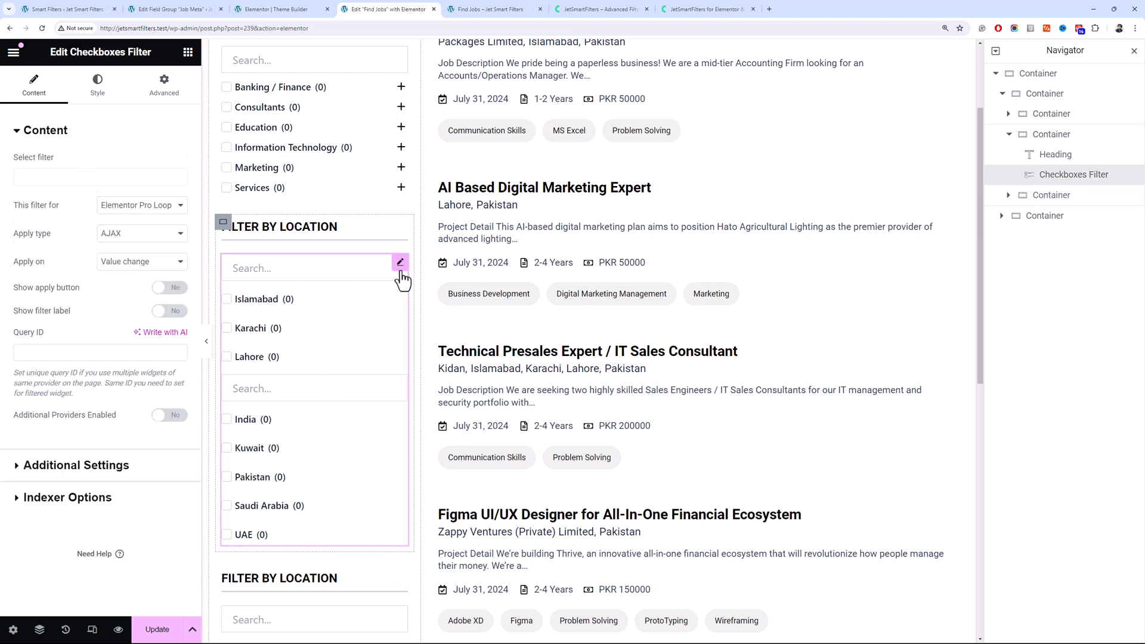
{"action": "left_click", "coordinate": [58, 177]}
{"action": "left_click", "coordinate": [74, 160]}
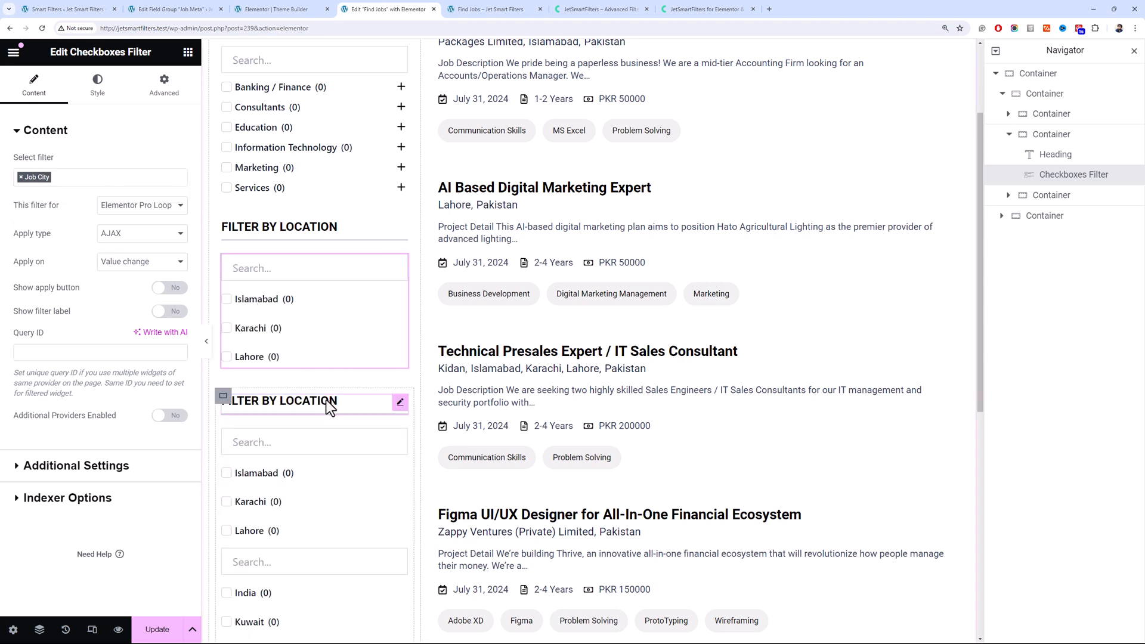
Change the heading of the duplicated filter container to "Filter by Type"
{"action": "left_click", "coordinate": [326, 406]}
{"action": "double_click", "coordinate": [109, 174]}
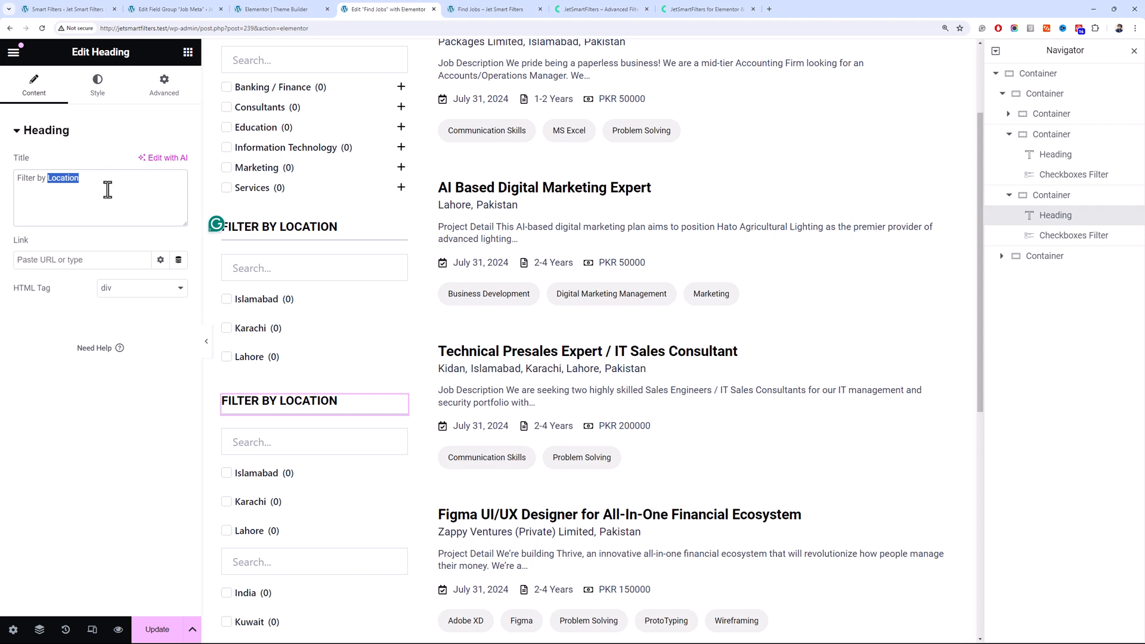
{"action": "type", "text": "Type"}
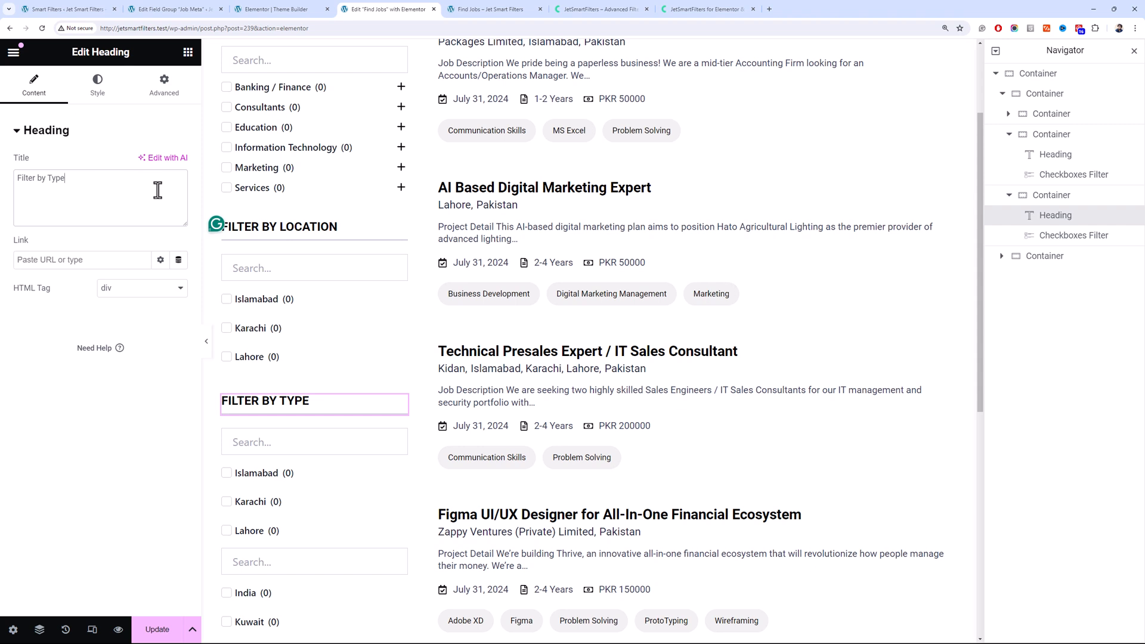
Remove Job City and Job Country from the Checkboxes Filter under the Filter by Type heading
{"action": "left_click", "coordinate": [305, 453]}
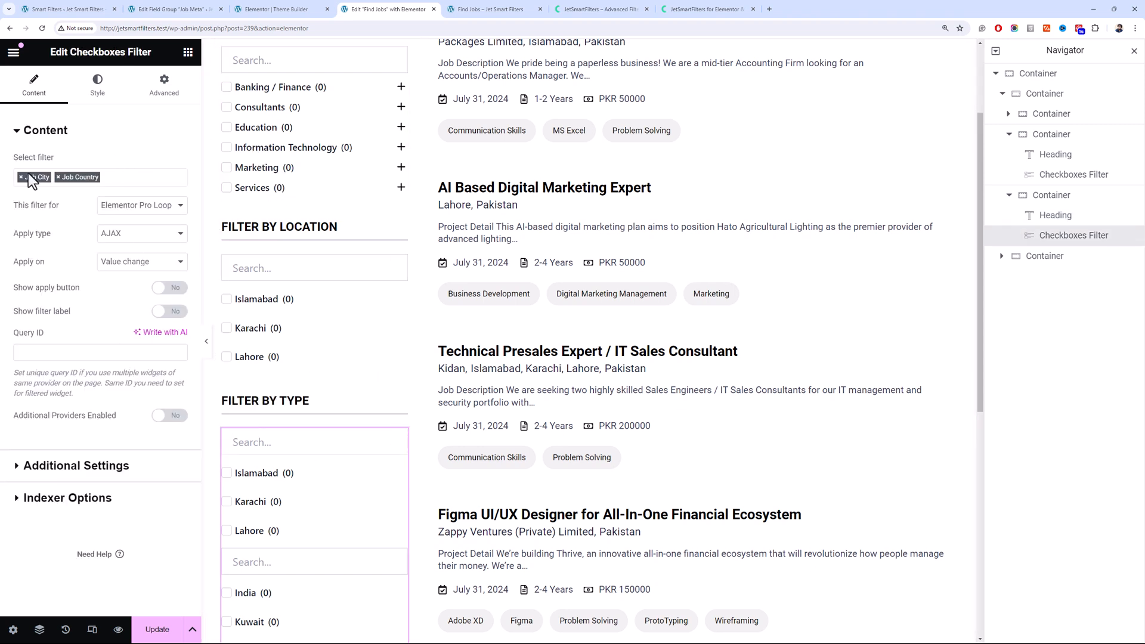
{"action": "left_click", "coordinate": [21, 177]}
{"action": "left_click", "coordinate": [21, 177]}
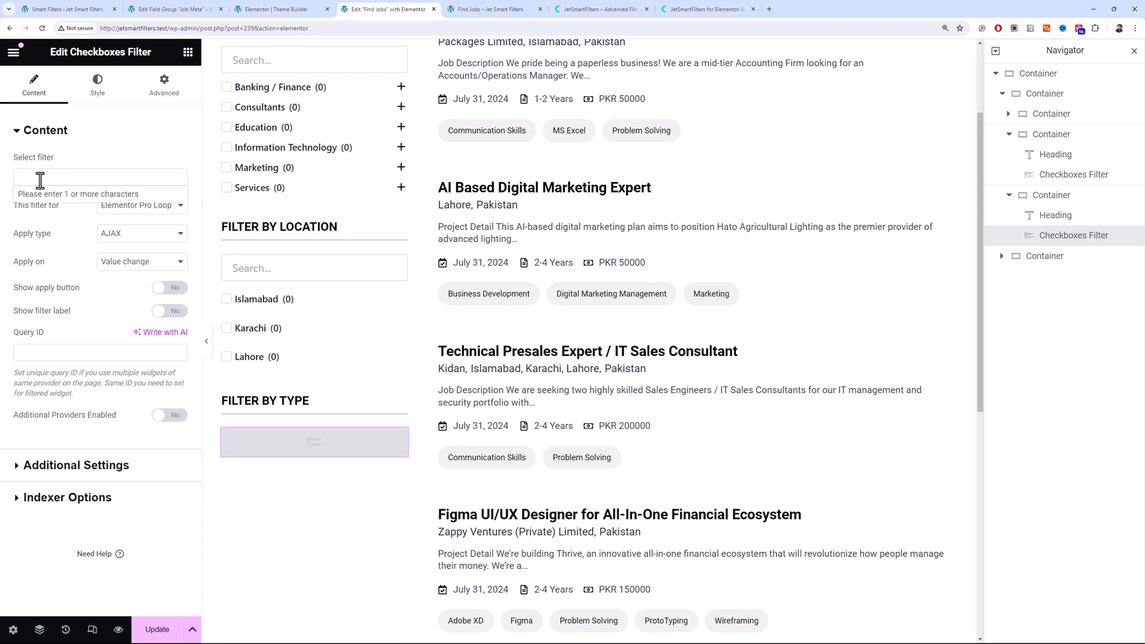
Add a Radio Filter widget beneath the Filter by Type heading and delete the empty Checkboxes Filter from that container
{"action": "left_click", "coordinate": [188, 52]}
{"action": "scroll", "coordinate": [130, 298], "scroll_direction": "down", "scroll_amount": 3}
{"action": "scroll", "coordinate": [106, 369], "scroll_direction": "down", "scroll_amount": 20}
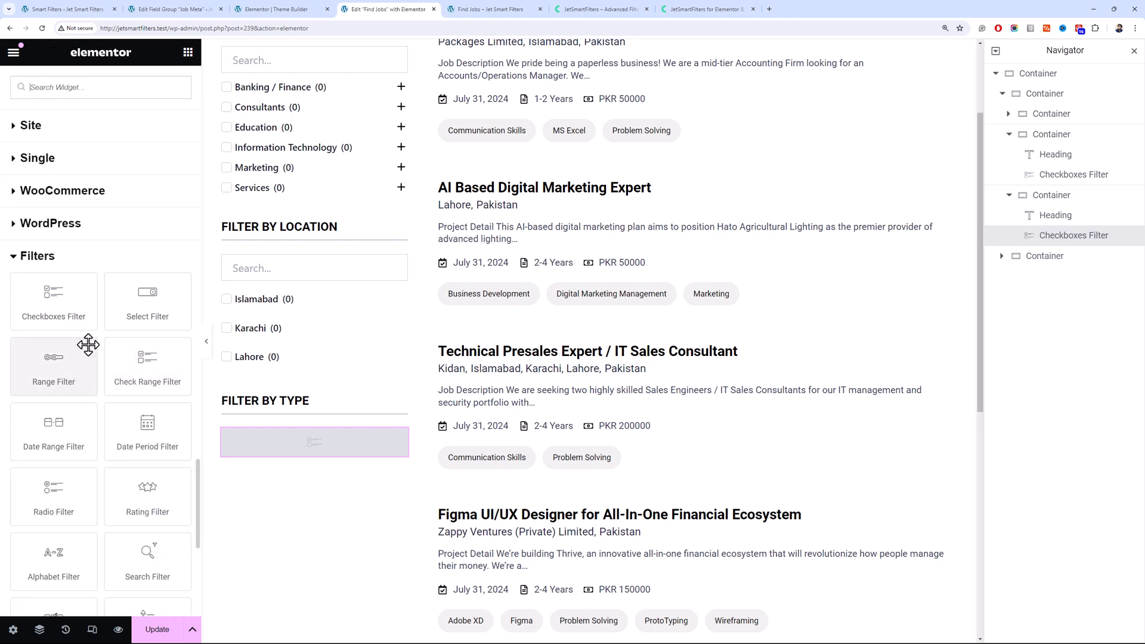
{"action": "left_click_drag", "start_coordinate": [88, 494], "coordinate": [317, 439]}
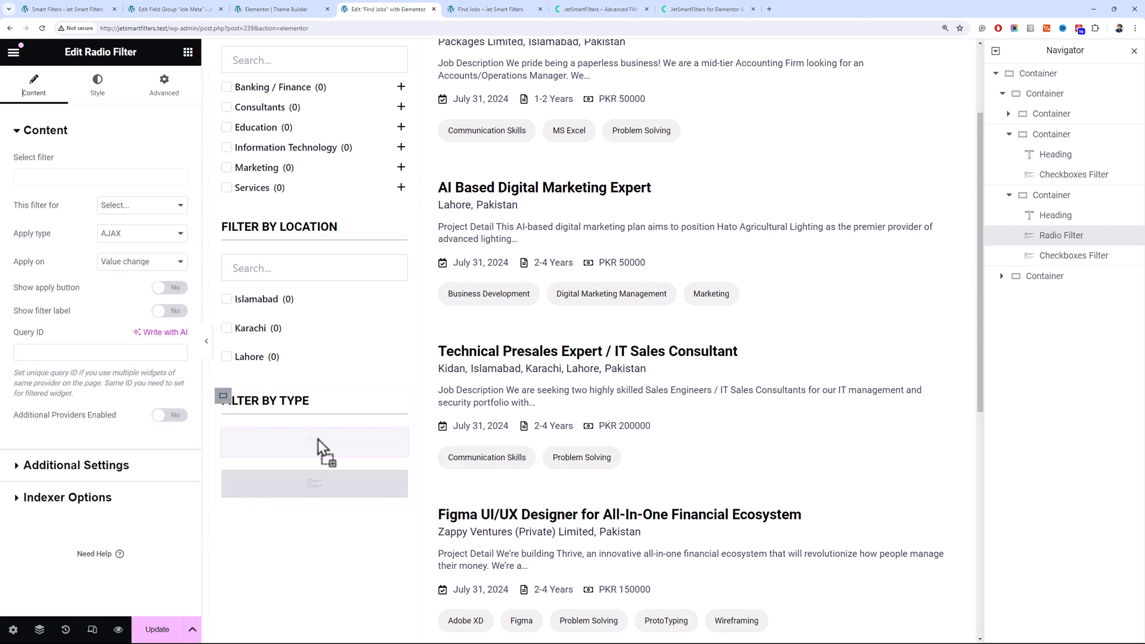
{"action": "right_click", "coordinate": [328, 482]}
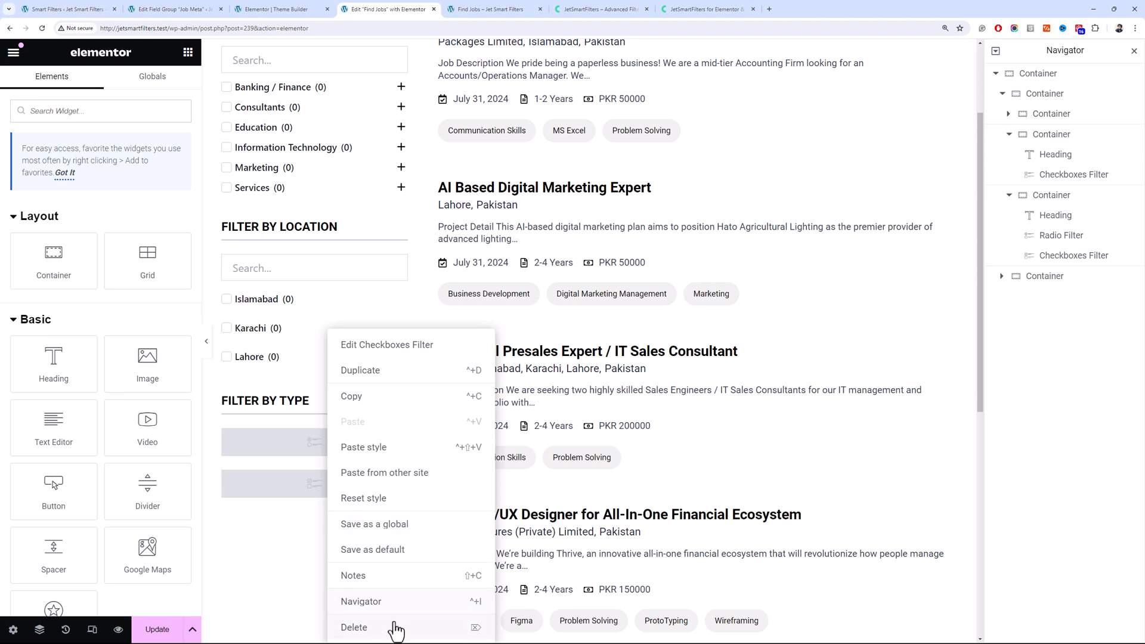
{"action": "left_click", "coordinate": [382, 624]}
Set the Radio Filter to target the Elementor Pro Loop Grid and use the Job Type filter
{"action": "left_click", "coordinate": [335, 452]}
{"action": "left_click", "coordinate": [84, 176]}
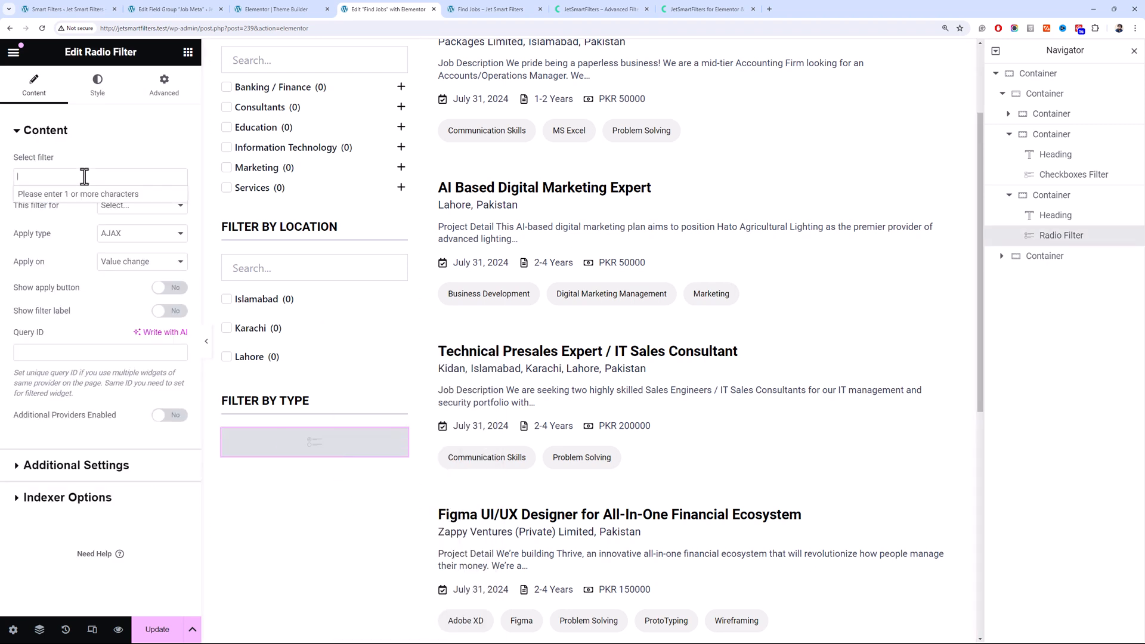
{"action": "left_click", "coordinate": [120, 210]}
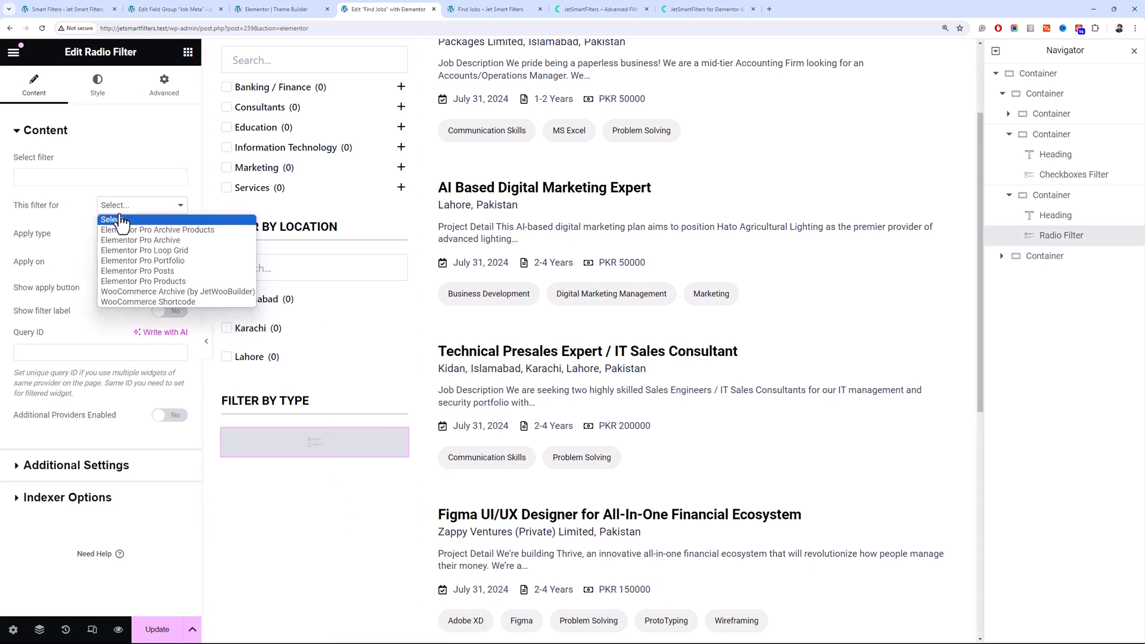
{"action": "left_click", "coordinate": [151, 249]}
{"action": "left_click", "coordinate": [80, 176]}
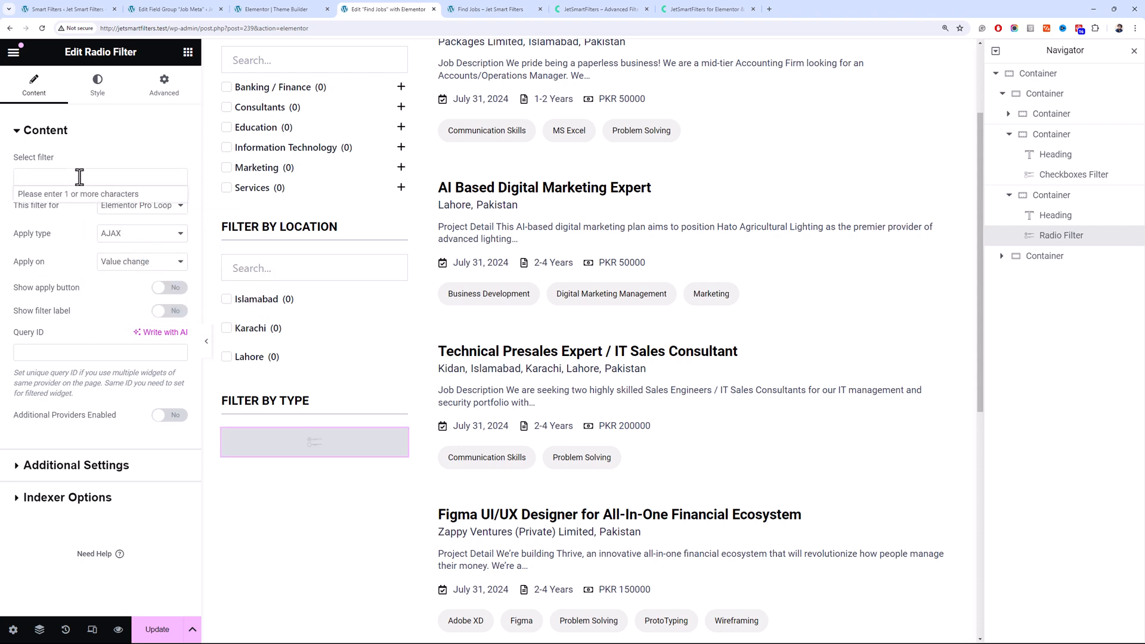
{"action": "type", "text": "job"}
{"action": "left_click", "coordinate": [88, 196]}
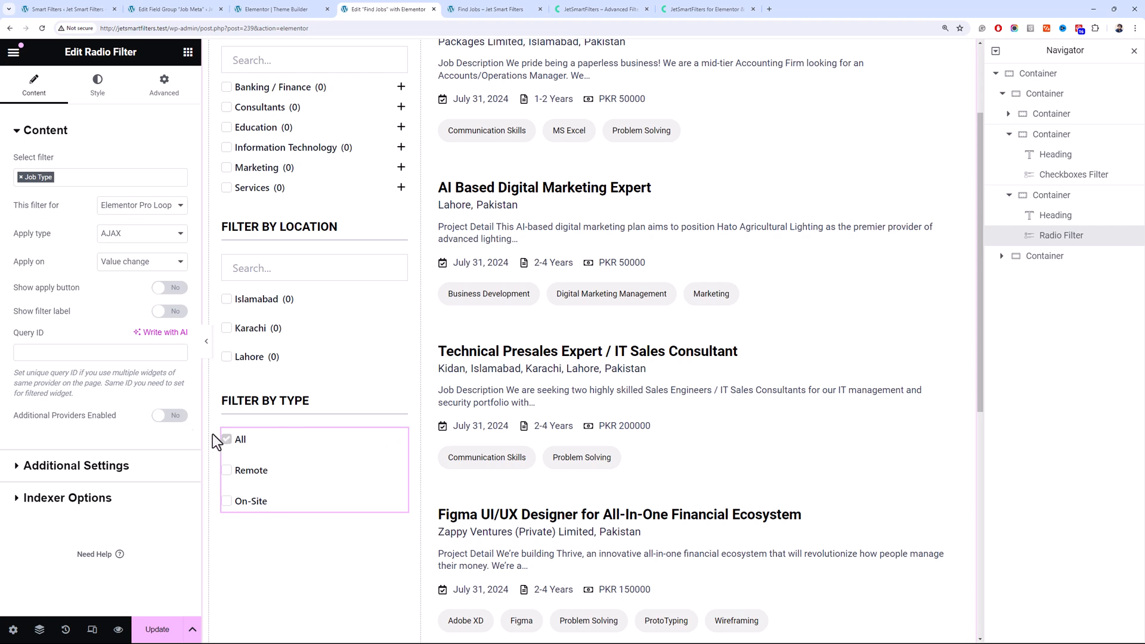
Arrange the Radio Filter options in a single line, check its additional settings and update the page
{"action": "left_click", "coordinate": [98, 85]}
{"action": "left_click", "coordinate": [179, 163]}
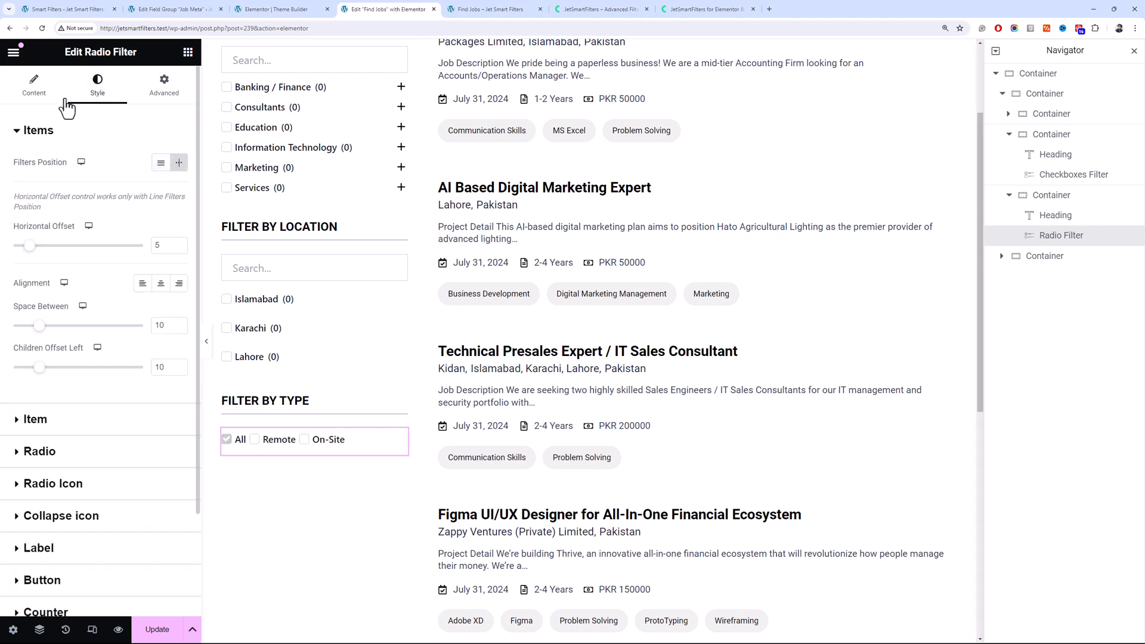
{"action": "left_click", "coordinate": [35, 87]}
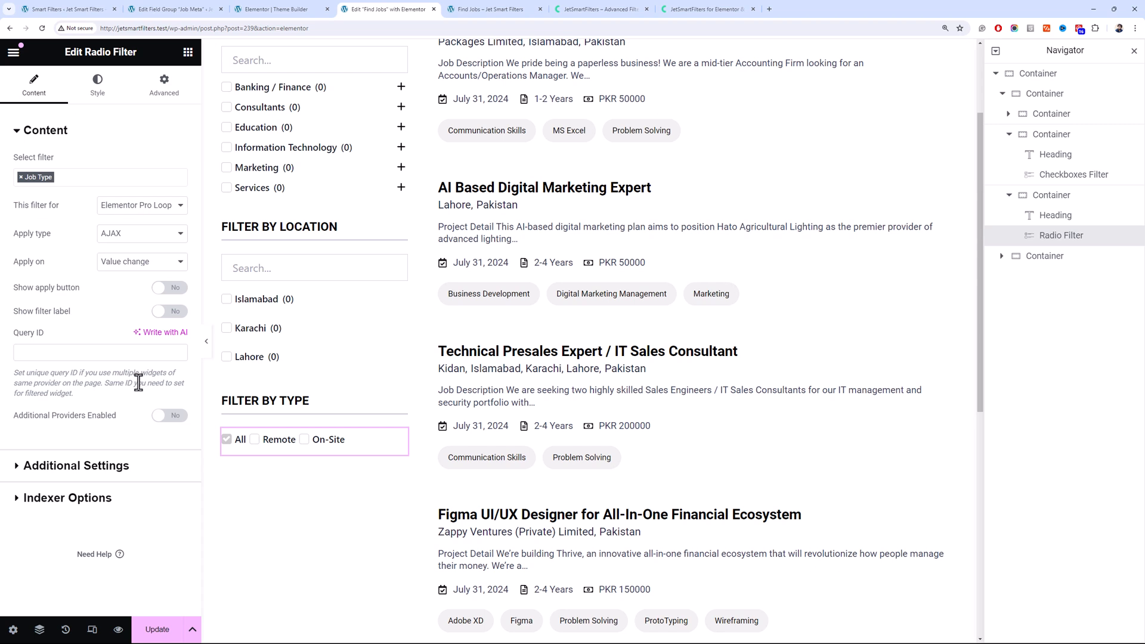
{"action": "left_click", "coordinate": [146, 467]}
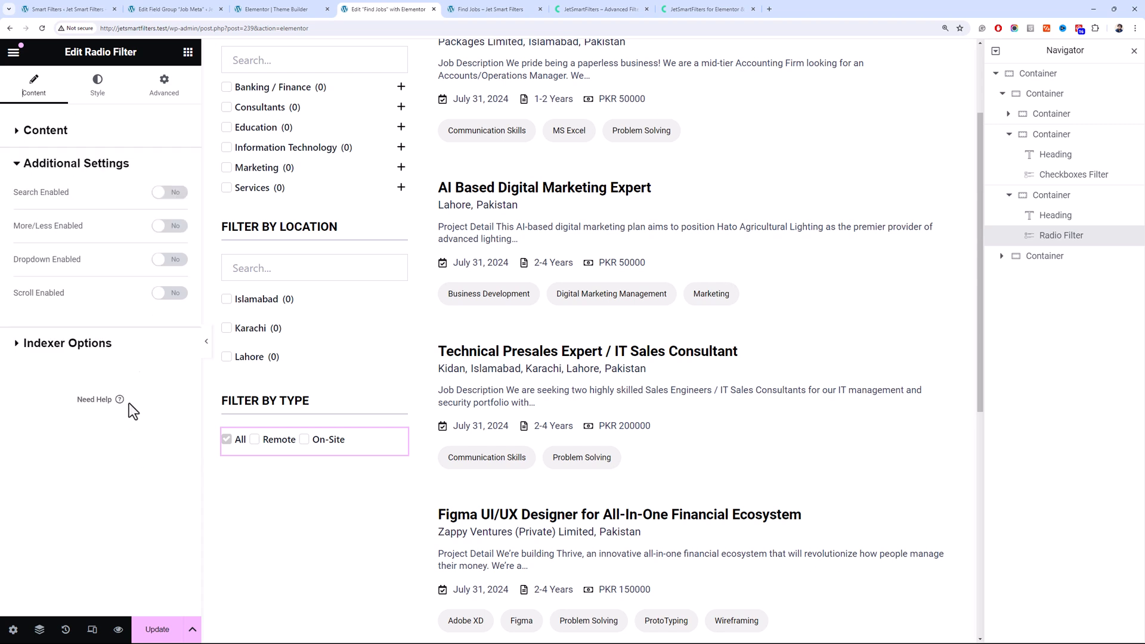
{"action": "left_click", "coordinate": [157, 630]}
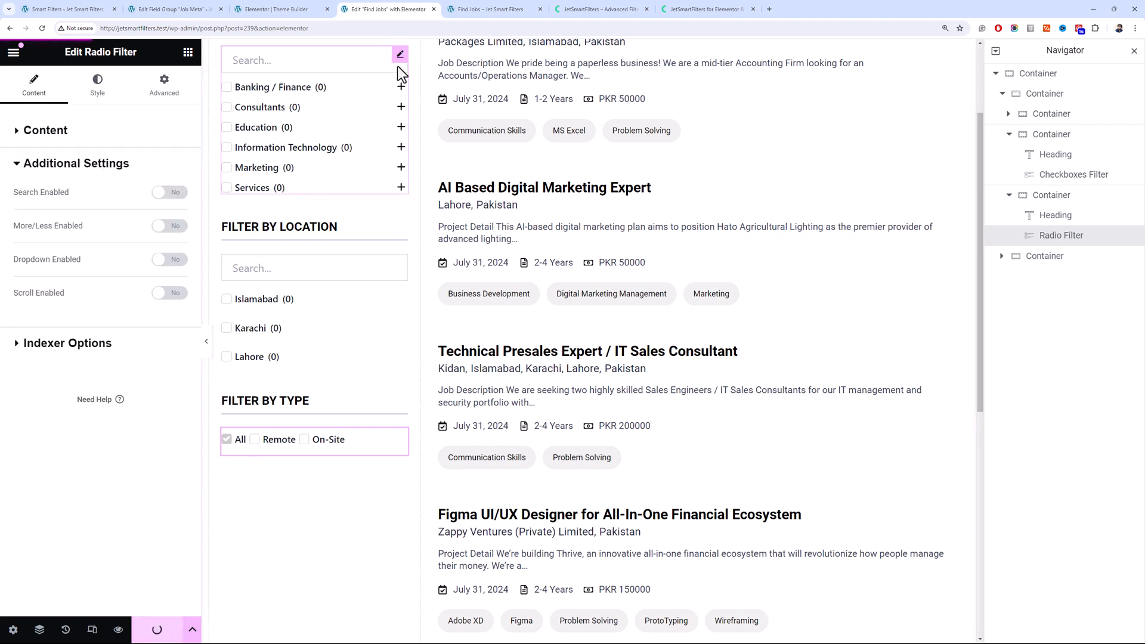
Reload the live Find Jobs page and check the filters in its sidebar
{"action": "left_click", "coordinate": [458, 3]}
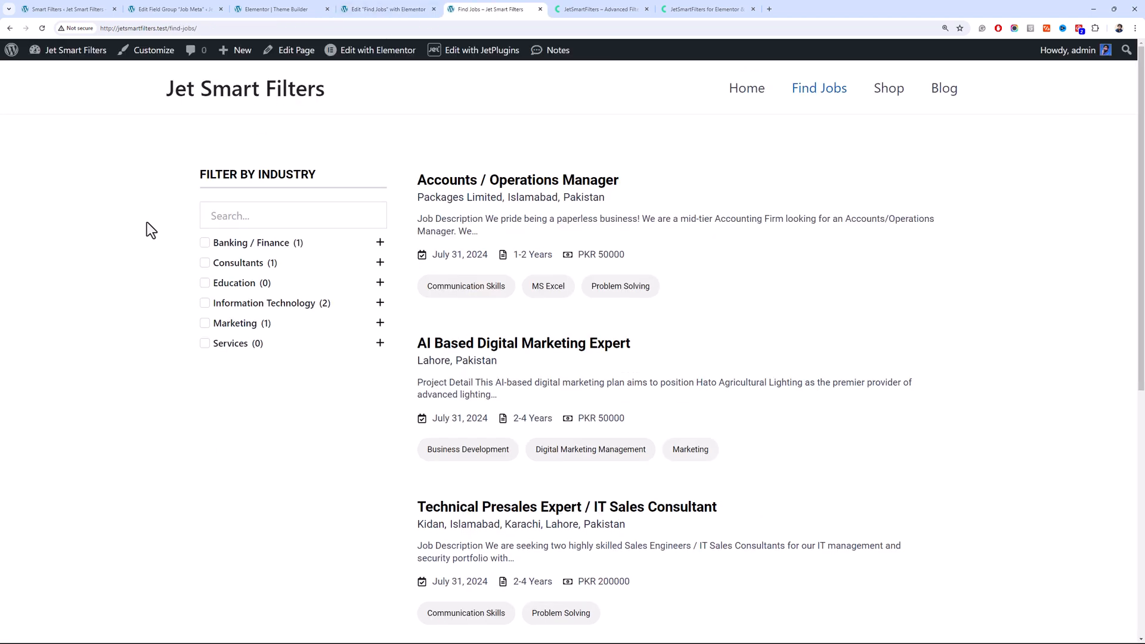
{"action": "key", "text": "F5"}
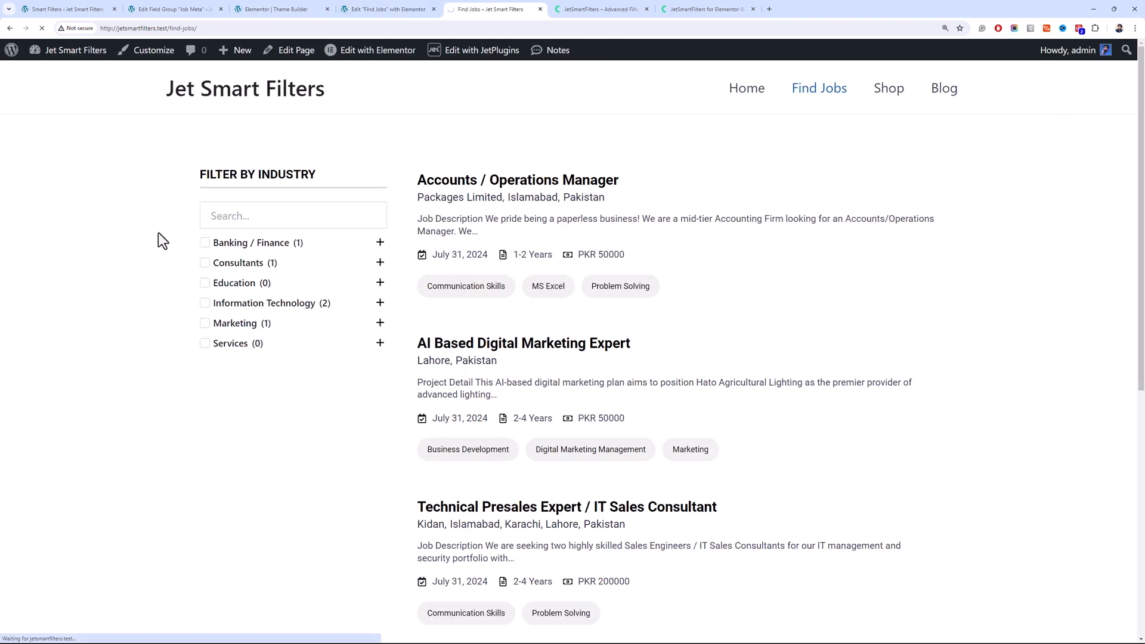
{"action": "scroll", "coordinate": [160, 233], "scroll_direction": "down", "scroll_amount": 2}
{"action": "scroll", "coordinate": [160, 238], "scroll_direction": "up", "scroll_amount": 3}
In the Elementor editor, move the Filter by Type container above Filter by Industry and update the page
{"action": "left_click", "coordinate": [266, 9]}
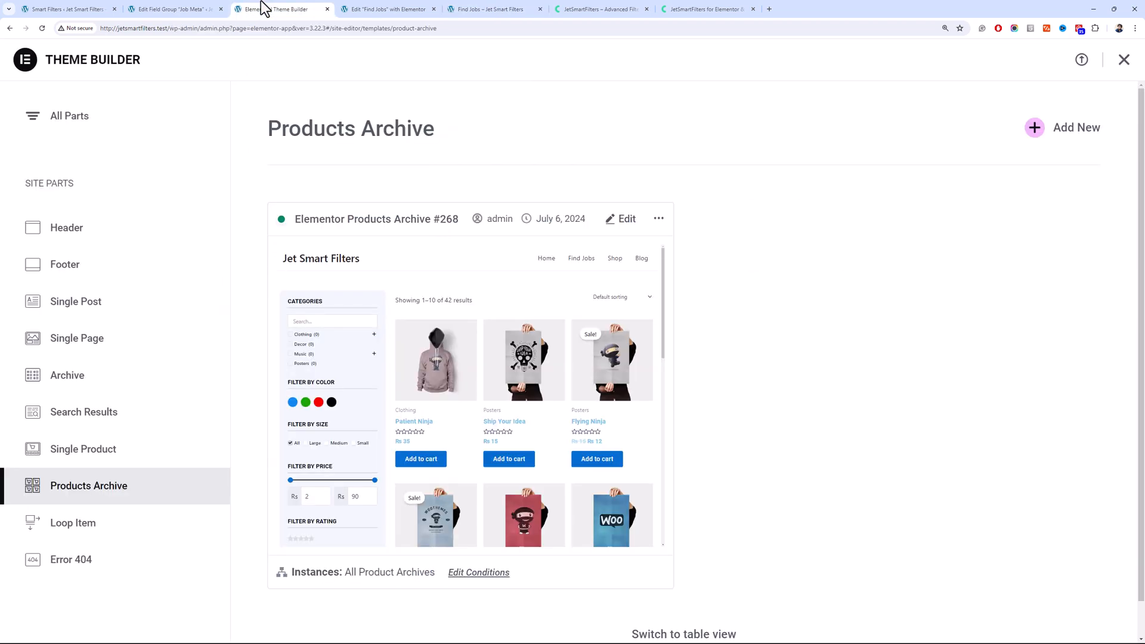
{"action": "left_click", "coordinate": [382, 8]}
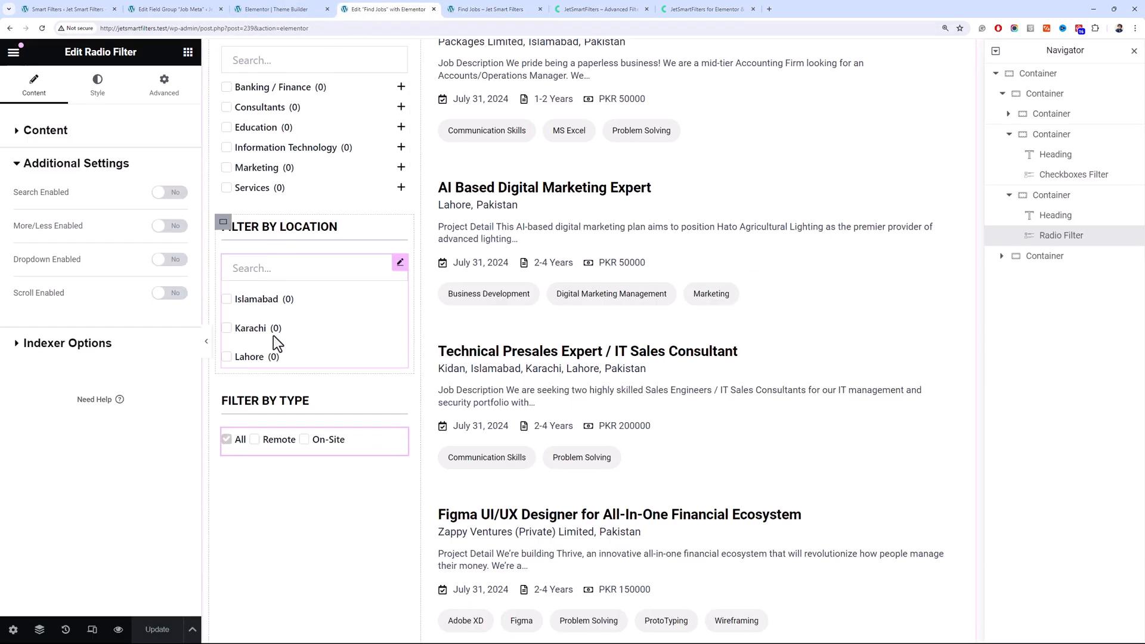
{"action": "scroll", "coordinate": [266, 382], "scroll_direction": "up", "scroll_amount": 1}
{"action": "scroll", "coordinate": [264, 406], "scroll_direction": "up", "scroll_amount": 2}
{"action": "left_click", "coordinate": [1049, 199]}
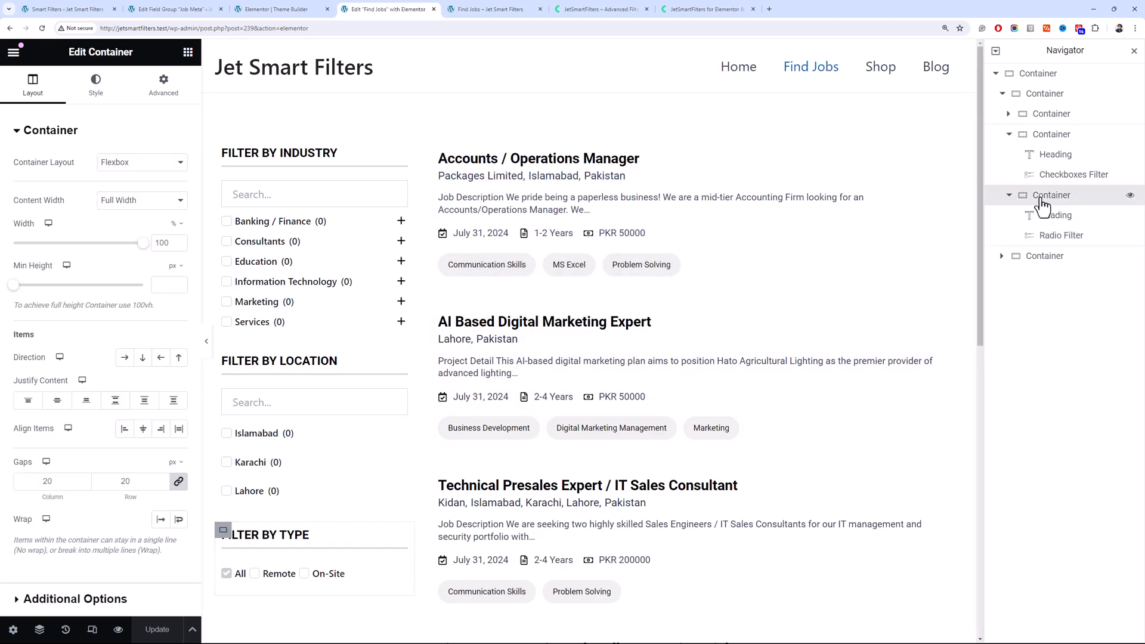
{"action": "left_click", "coordinate": [1008, 196]}
{"action": "left_click_drag", "start_coordinate": [1014, 198], "coordinate": [1044, 113]}
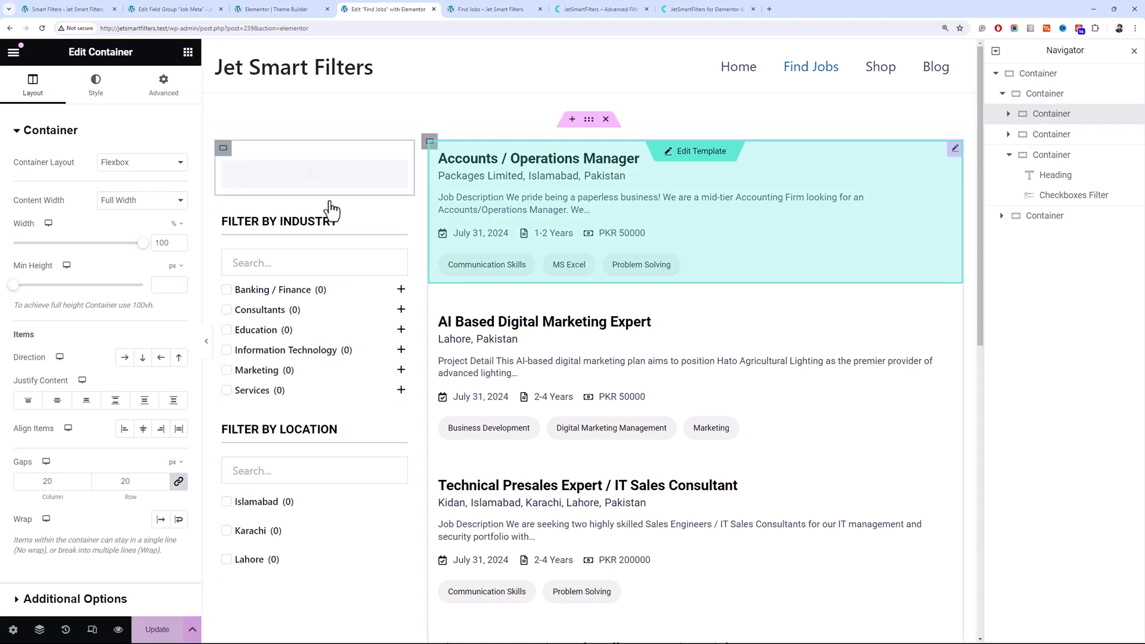
{"action": "left_click", "coordinate": [181, 632]}
Reload the live Find Jobs page and test the type filter with Remote, On-Site and All
{"action": "left_click", "coordinate": [486, 9]}
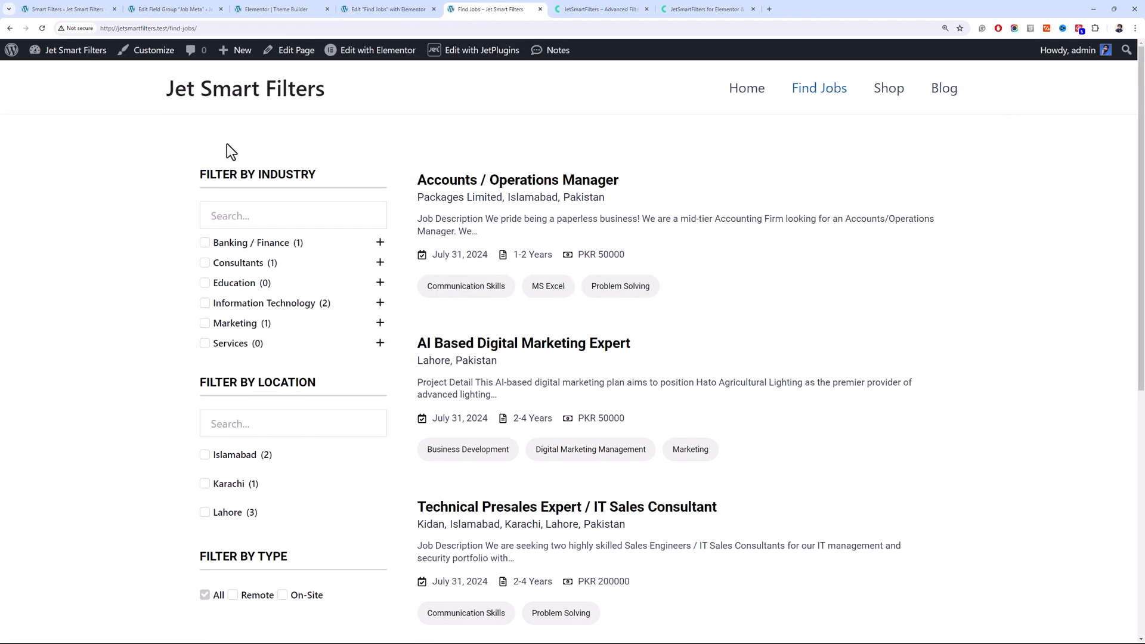
{"action": "key", "text": "F5"}
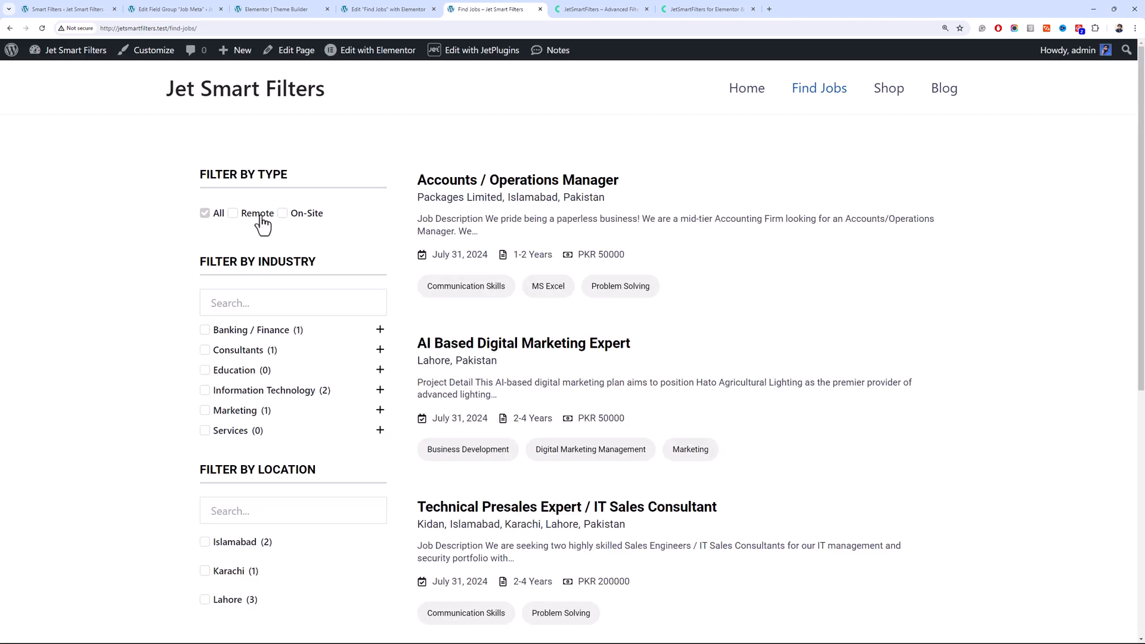
{"action": "left_click", "coordinate": [262, 216]}
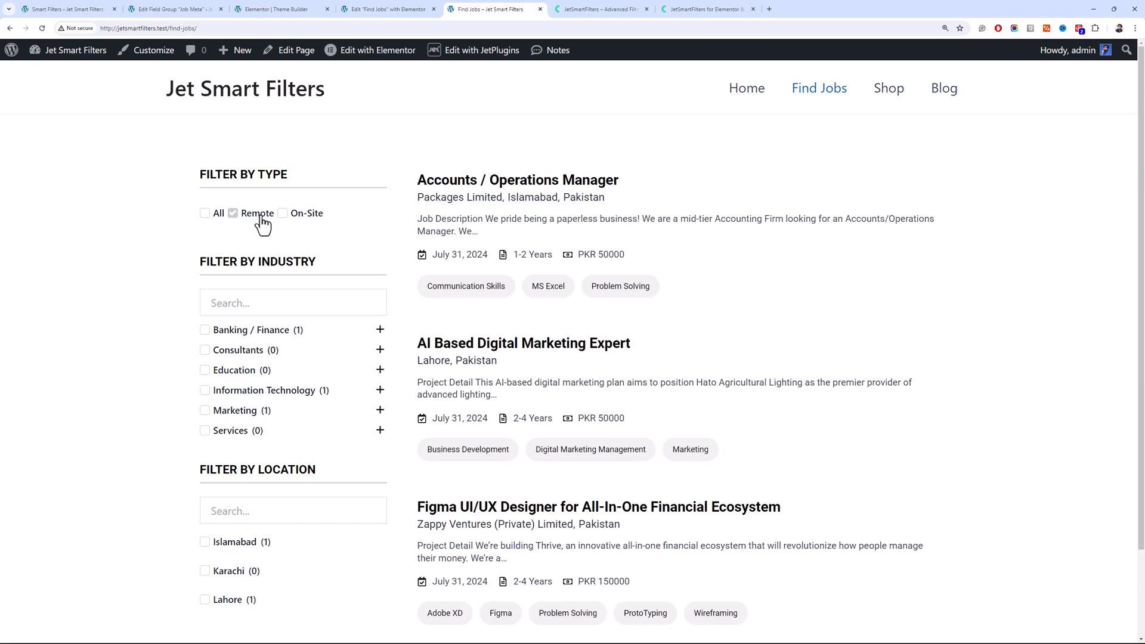
{"action": "scroll", "coordinate": [654, 401], "scroll_direction": "down", "scroll_amount": 2}
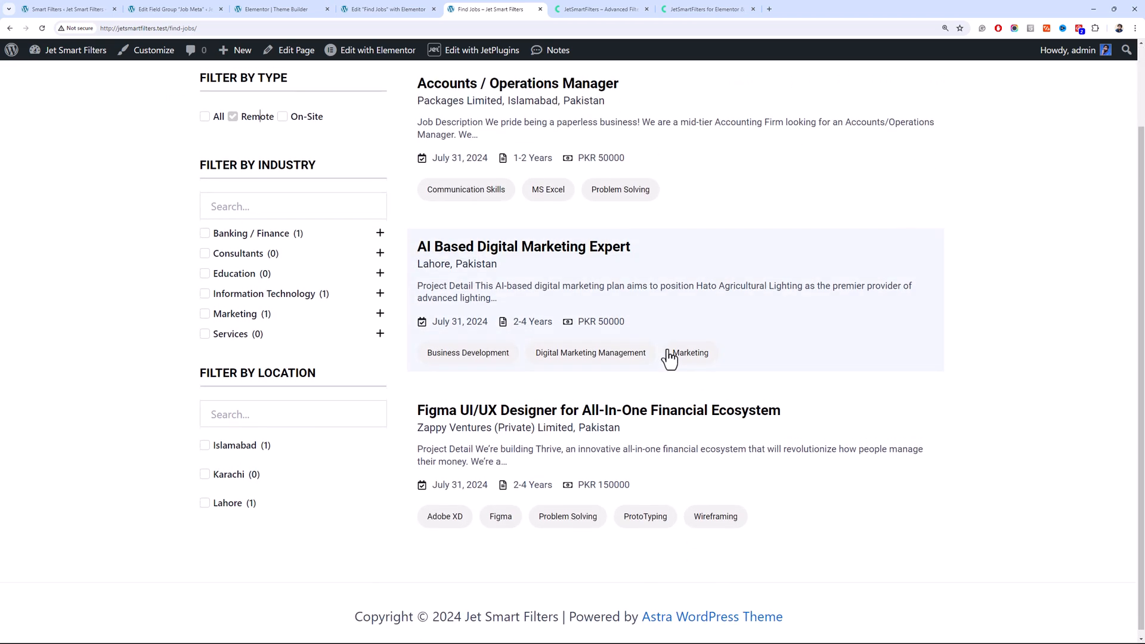
{"action": "scroll", "coordinate": [360, 295], "scroll_direction": "up", "scroll_amount": 2}
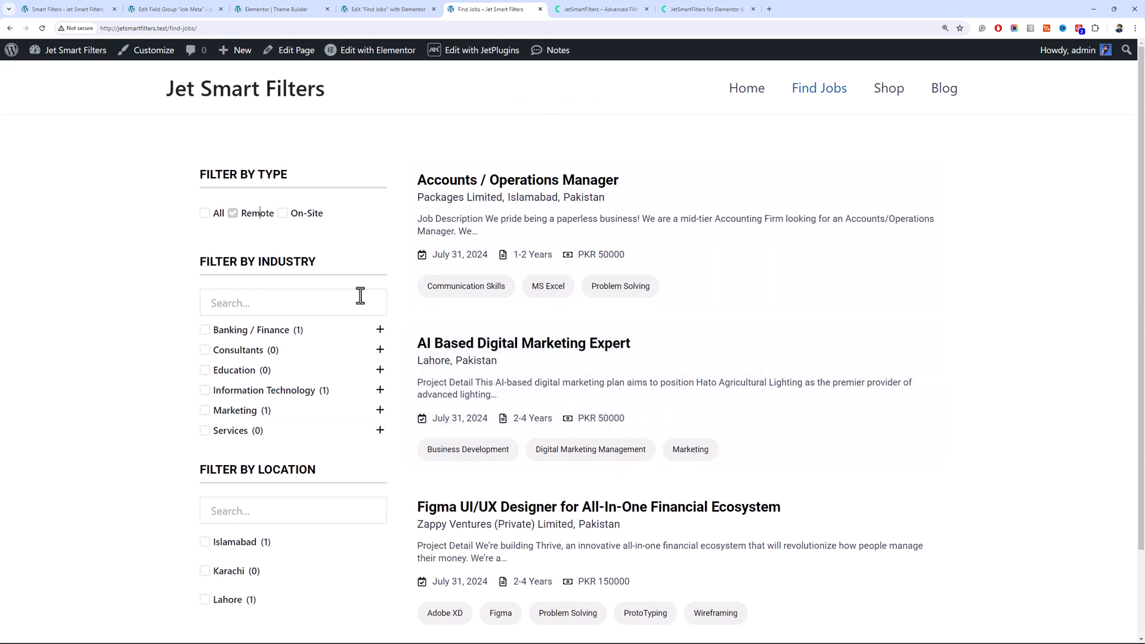
{"action": "left_click", "coordinate": [283, 216]}
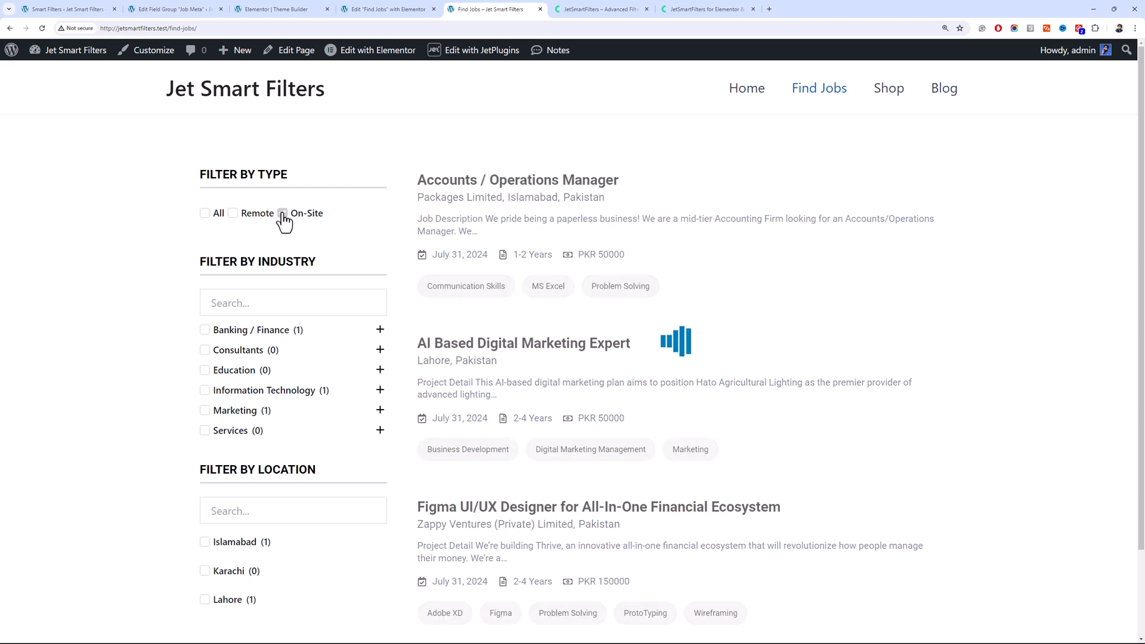
{"action": "left_click", "coordinate": [206, 215]}
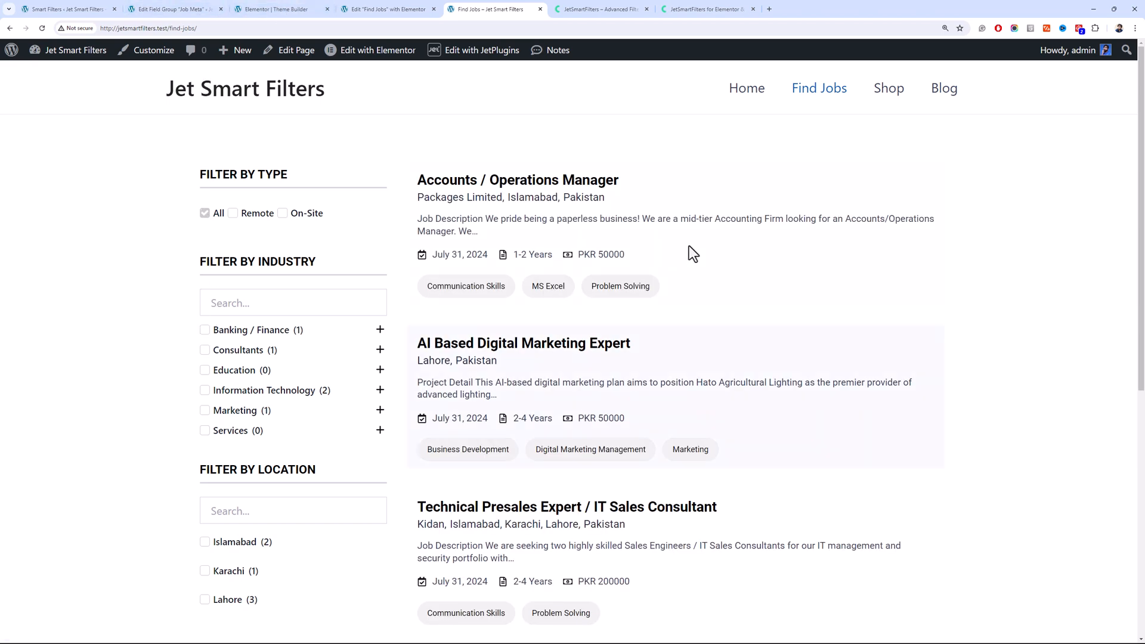
Close the Theme Builder and set the Radio Filter's checked background to the global blue color in the Find Jobs editor
{"action": "left_click", "coordinate": [308, 9]}
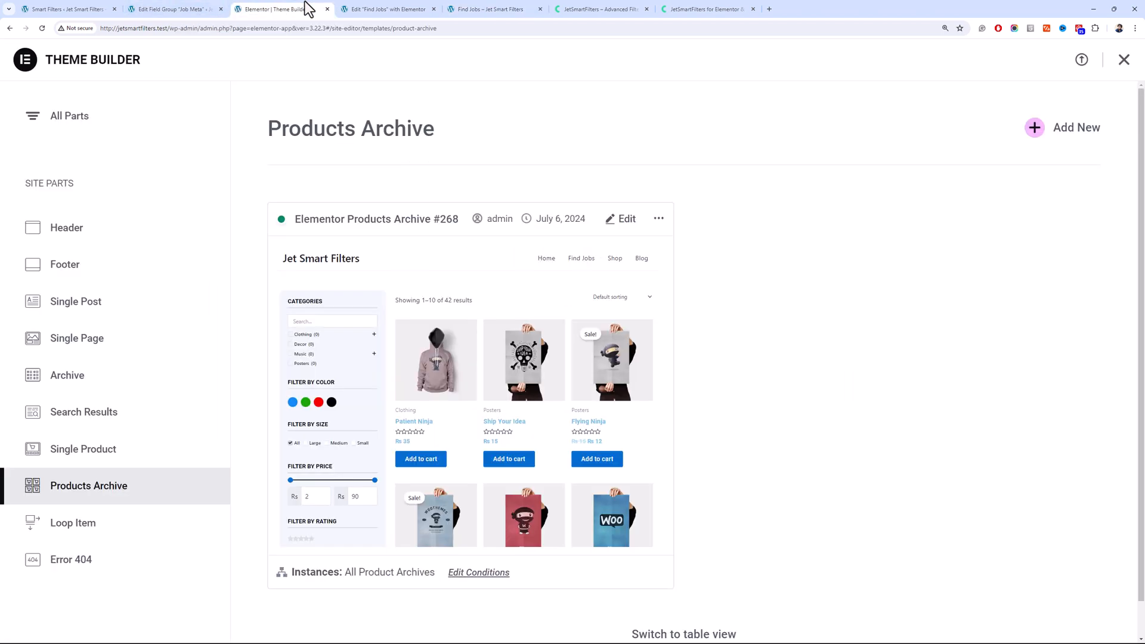
{"action": "left_click", "coordinate": [327, 9]}
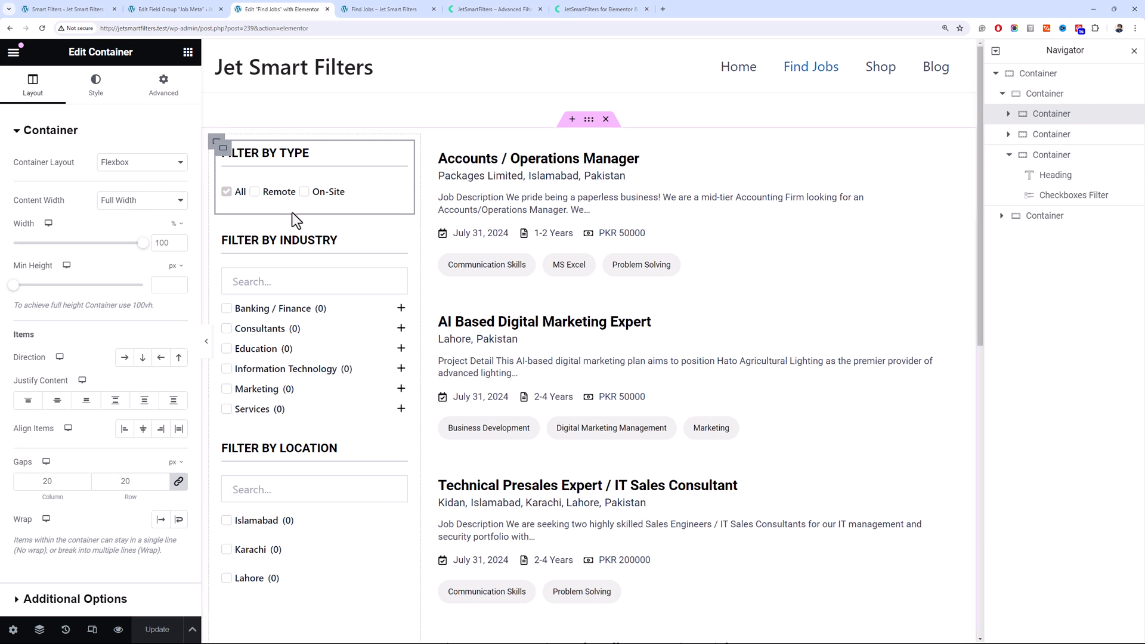
{"action": "left_click", "coordinate": [361, 195]}
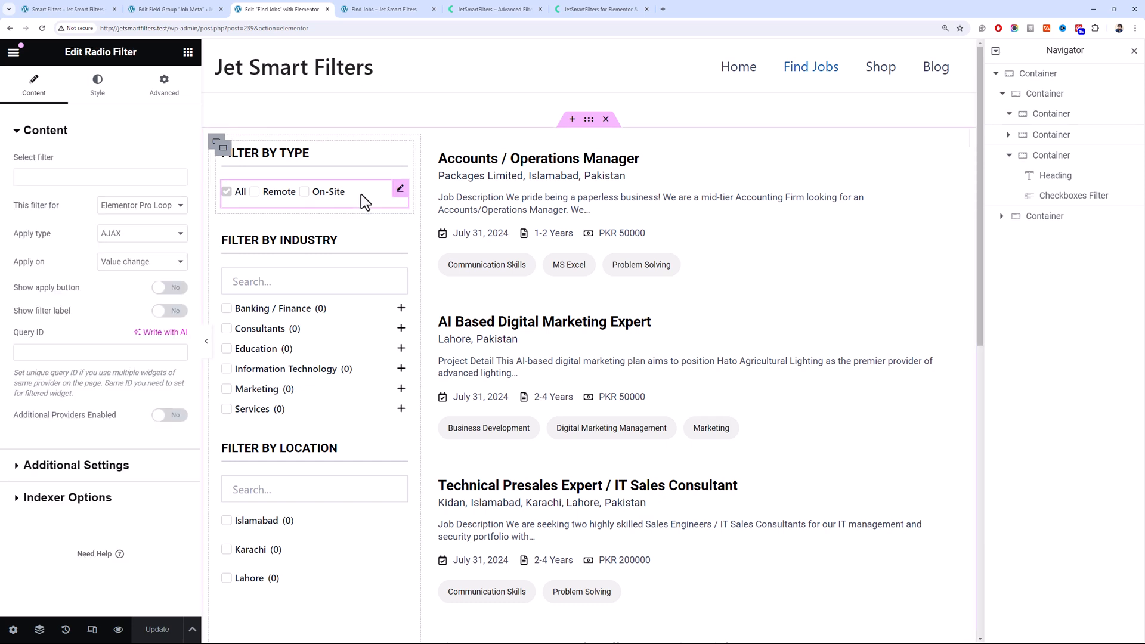
{"action": "left_click", "coordinate": [95, 89]}
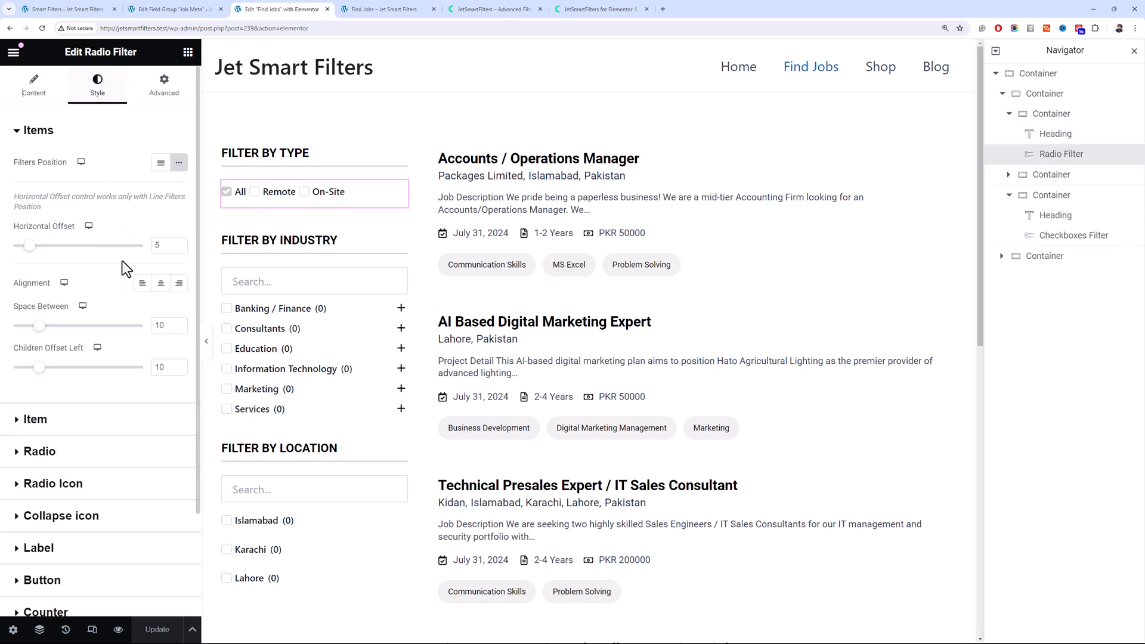
{"action": "left_click", "coordinate": [101, 467]}
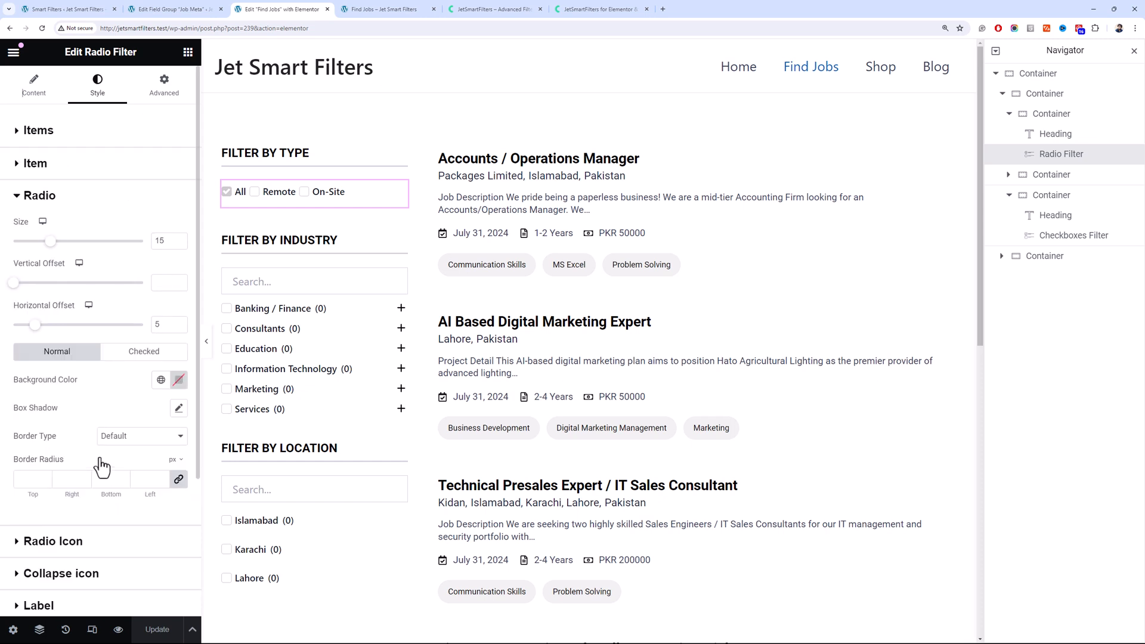
{"action": "left_click", "coordinate": [136, 355]}
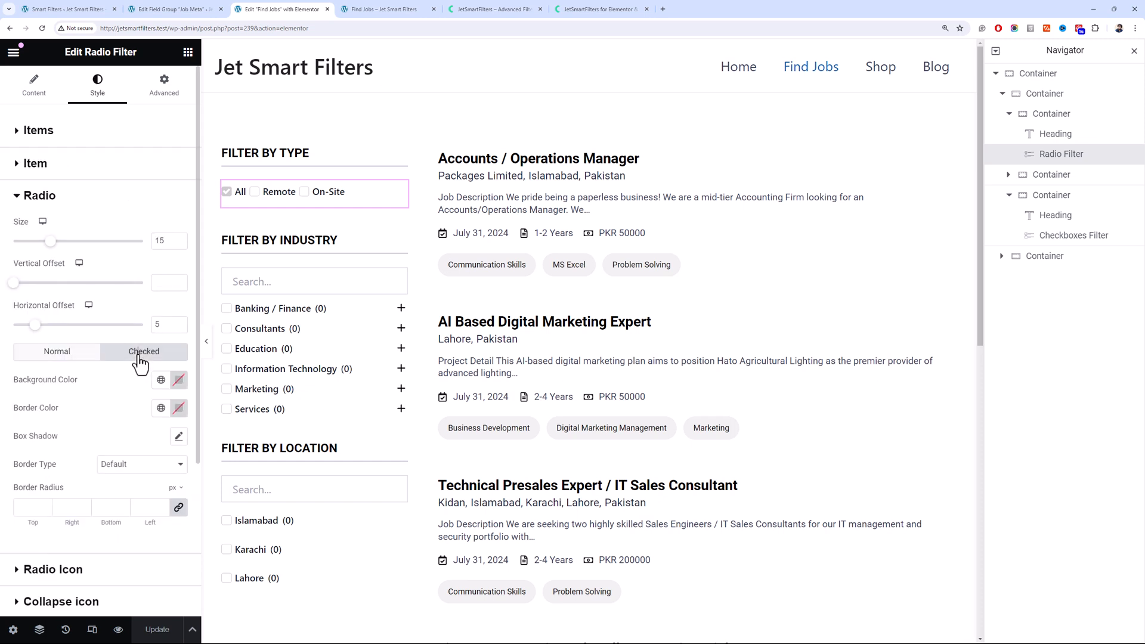
{"action": "left_click", "coordinate": [161, 409]}
{"action": "left_click", "coordinate": [160, 410]}
{"action": "left_click", "coordinate": [161, 380]}
{"action": "left_click", "coordinate": [102, 574]}
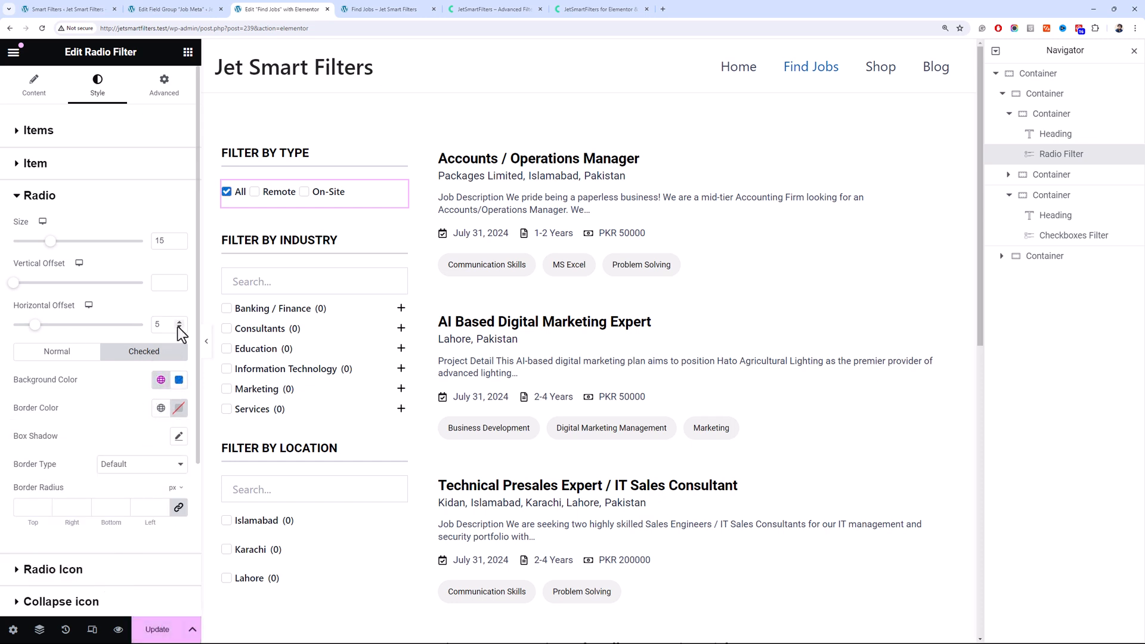
Set the industry Checkboxes Filter's checked background to the global blue color and update the page
{"action": "left_click", "coordinate": [399, 308]}
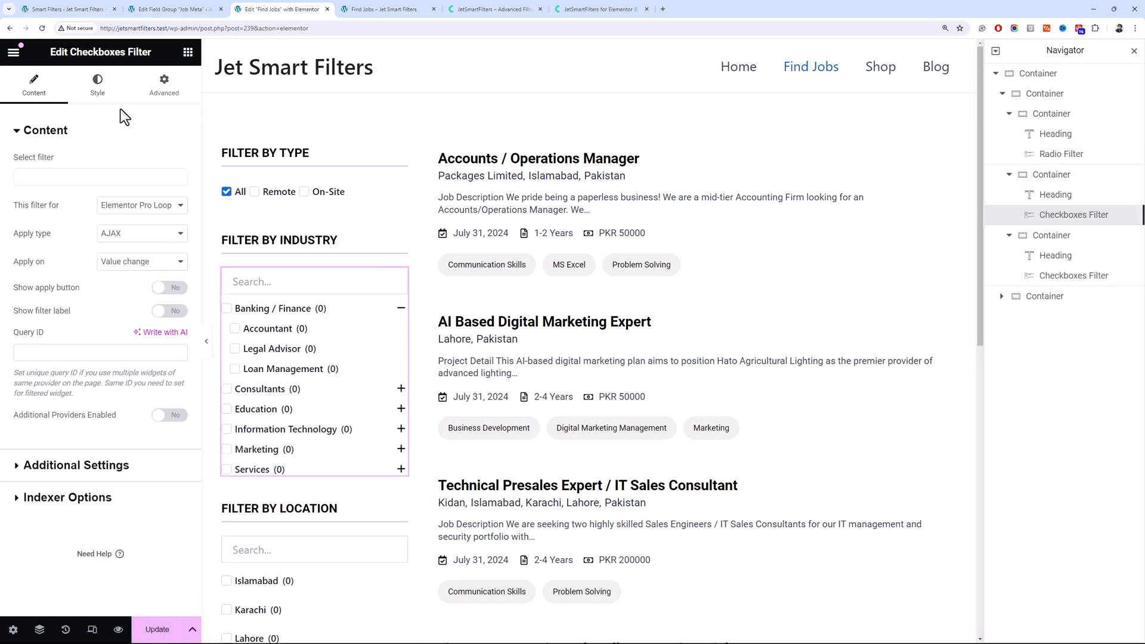
{"action": "left_click", "coordinate": [97, 83]}
{"action": "left_click", "coordinate": [113, 456]}
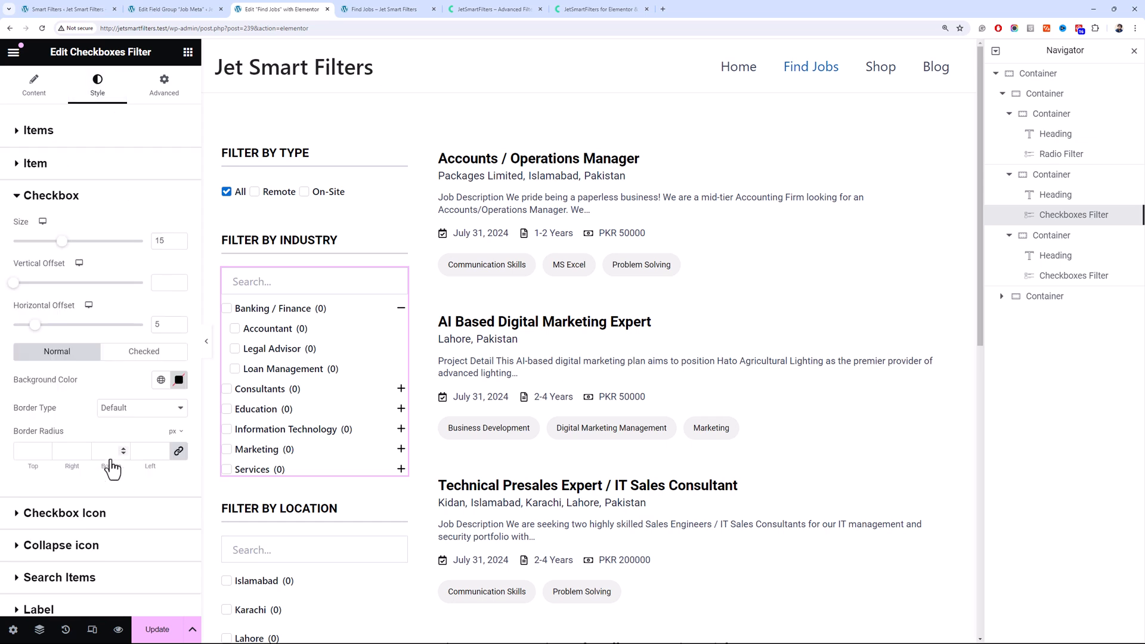
{"action": "left_click", "coordinate": [136, 358]}
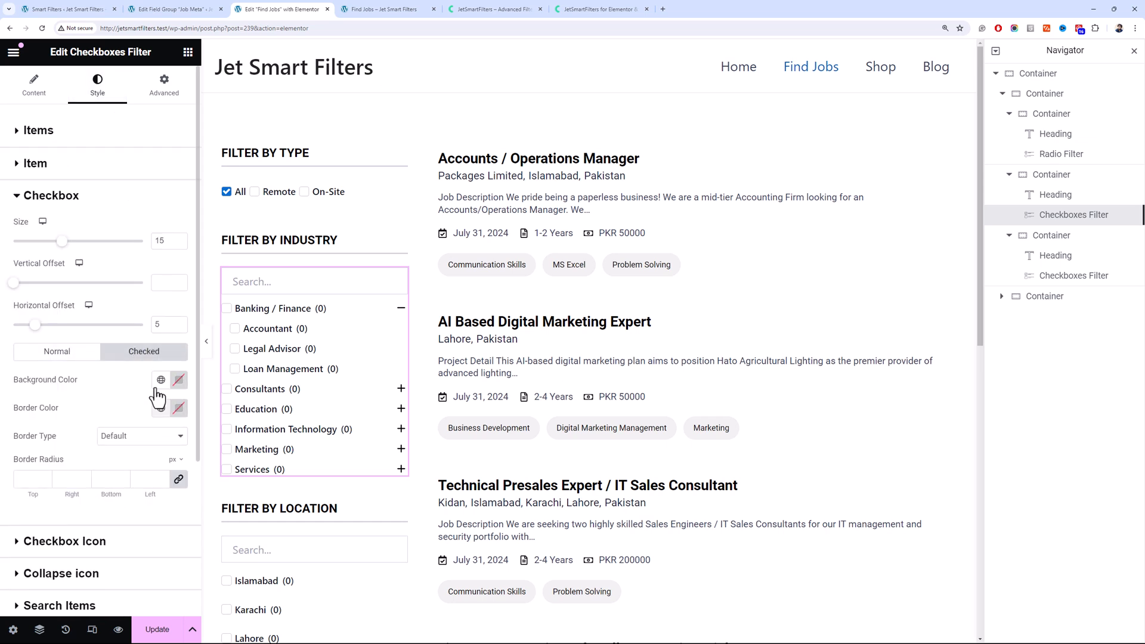
{"action": "left_click", "coordinate": [161, 380]}
{"action": "left_click", "coordinate": [44, 578]}
{"action": "left_click", "coordinate": [156, 629]}
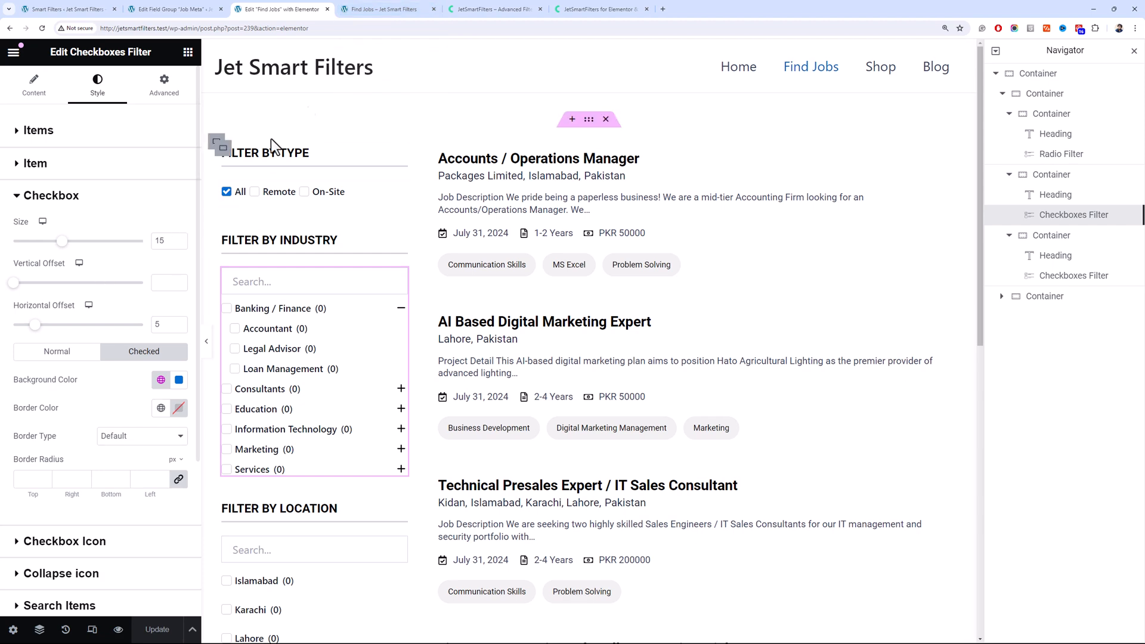
Reload the live Find Jobs page, filter the jobs by Remote and examine the resulting listings and filter options
{"action": "left_click", "coordinate": [403, 8]}
{"action": "key", "text": "F5"}
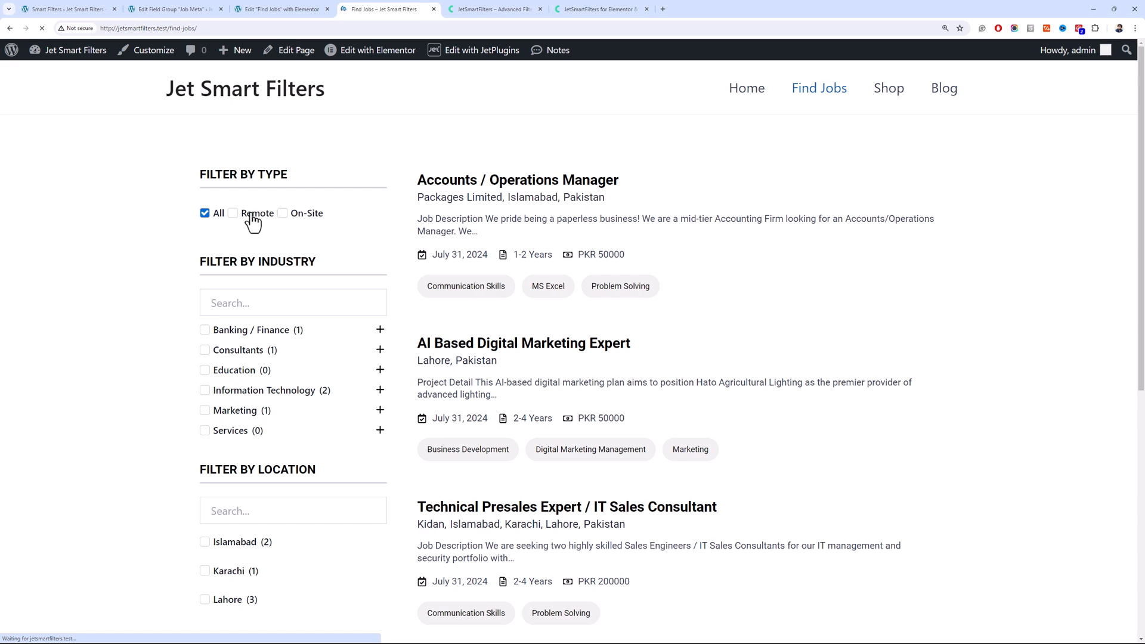
{"action": "left_click", "coordinate": [253, 221]}
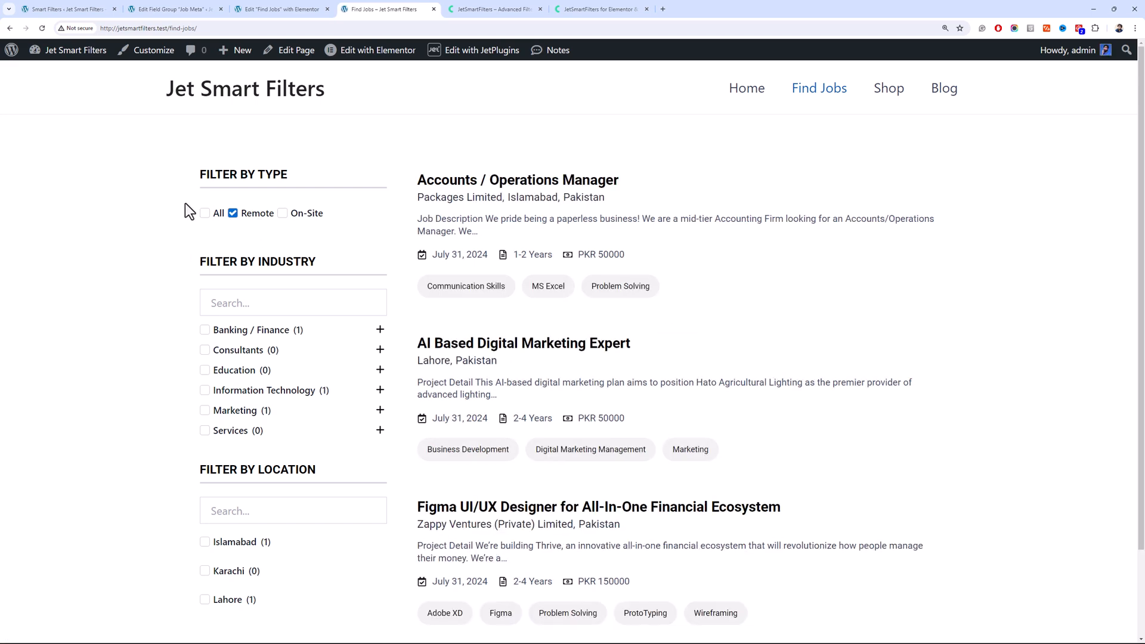
{"action": "scroll", "coordinate": [411, 293], "scroll_direction": "down", "scroll_amount": 2}
{"action": "scroll", "coordinate": [550, 239], "scroll_direction": "up", "scroll_amount": 2}
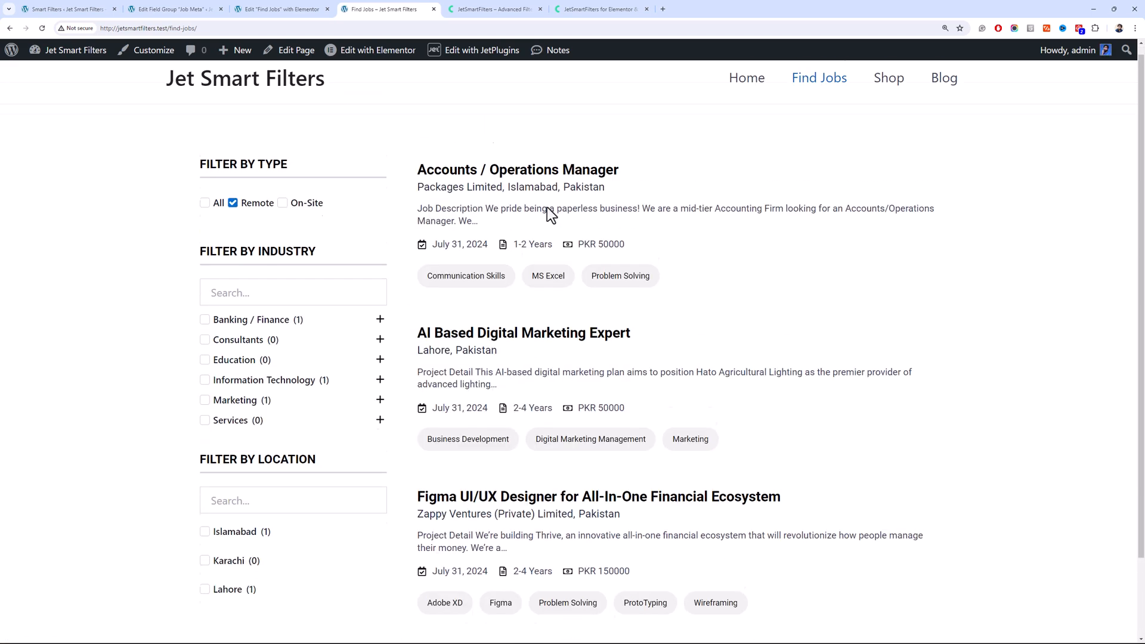
{"action": "scroll", "coordinate": [507, 191], "scroll_direction": "up", "scroll_amount": 1}
{"action": "scroll", "coordinate": [282, 303], "scroll_direction": "down", "scroll_amount": 2}
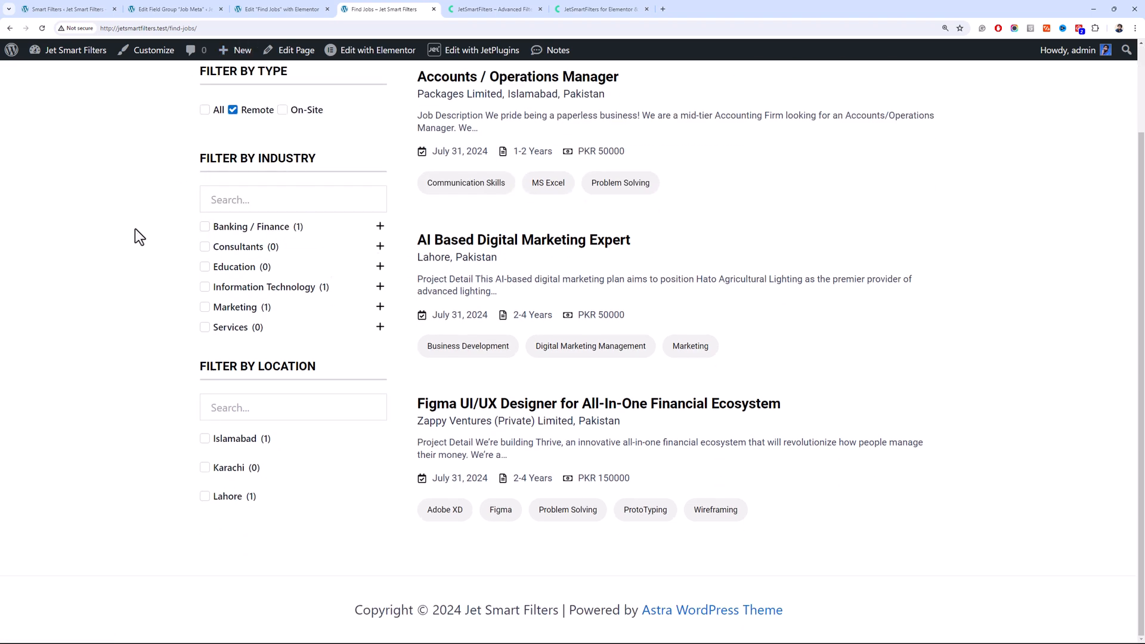
{"action": "scroll", "coordinate": [136, 225], "scroll_direction": "up", "scroll_amount": 2}
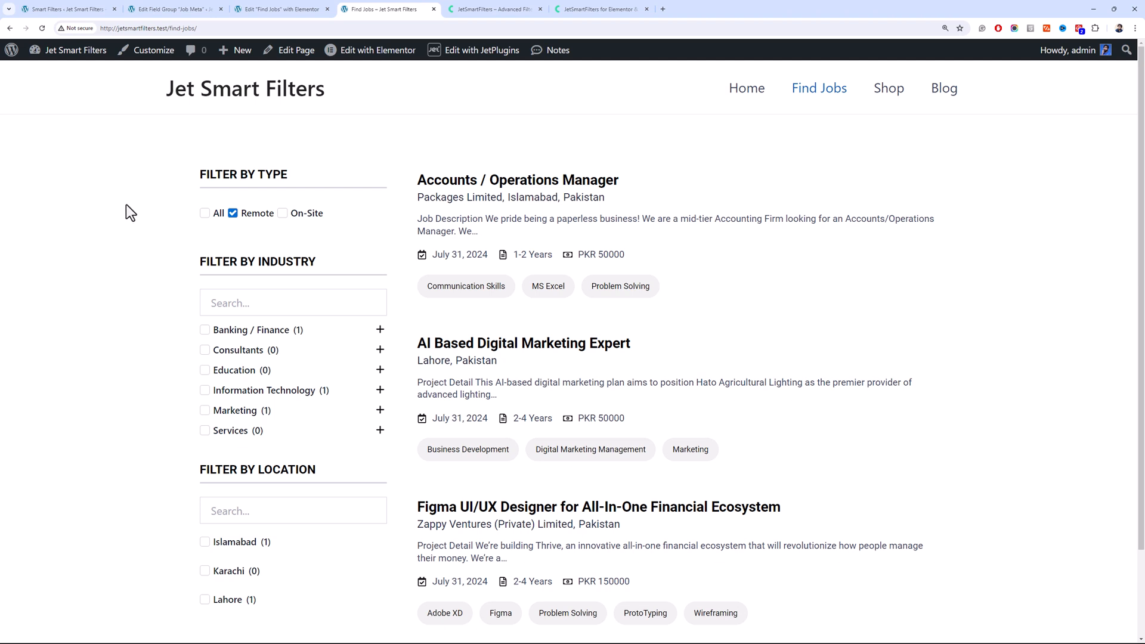
{"action": "scroll", "coordinate": [1057, 158], "scroll_direction": "down", "scroll_amount": 2}
{"action": "scroll", "coordinate": [223, 89], "scroll_direction": "up", "scroll_amount": 2}
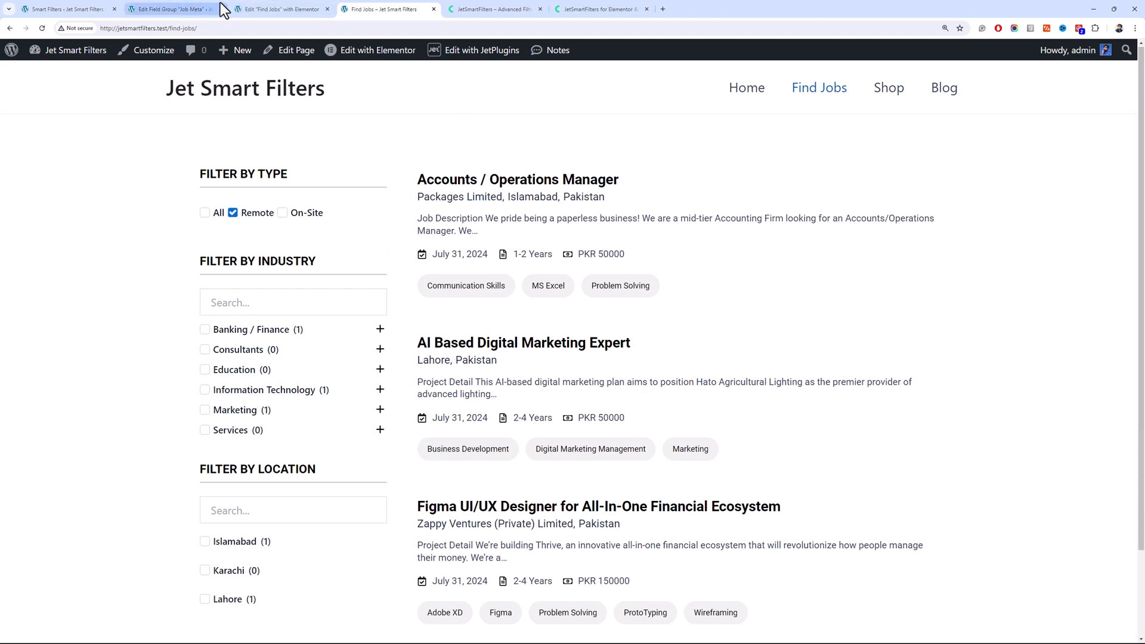
Examine the type, name and choices of the Gender Preference field in the ACF Job Meta field group
{"action": "left_click", "coordinate": [99, 4]}
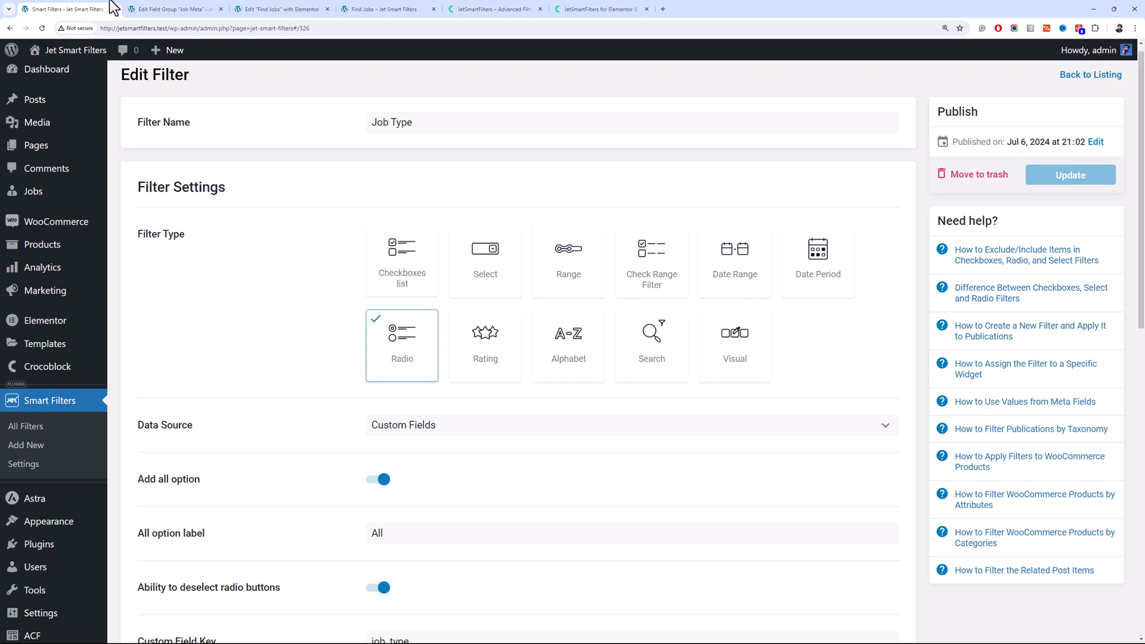
{"action": "left_click", "coordinate": [160, 9]}
{"action": "left_click", "coordinate": [200, 239]}
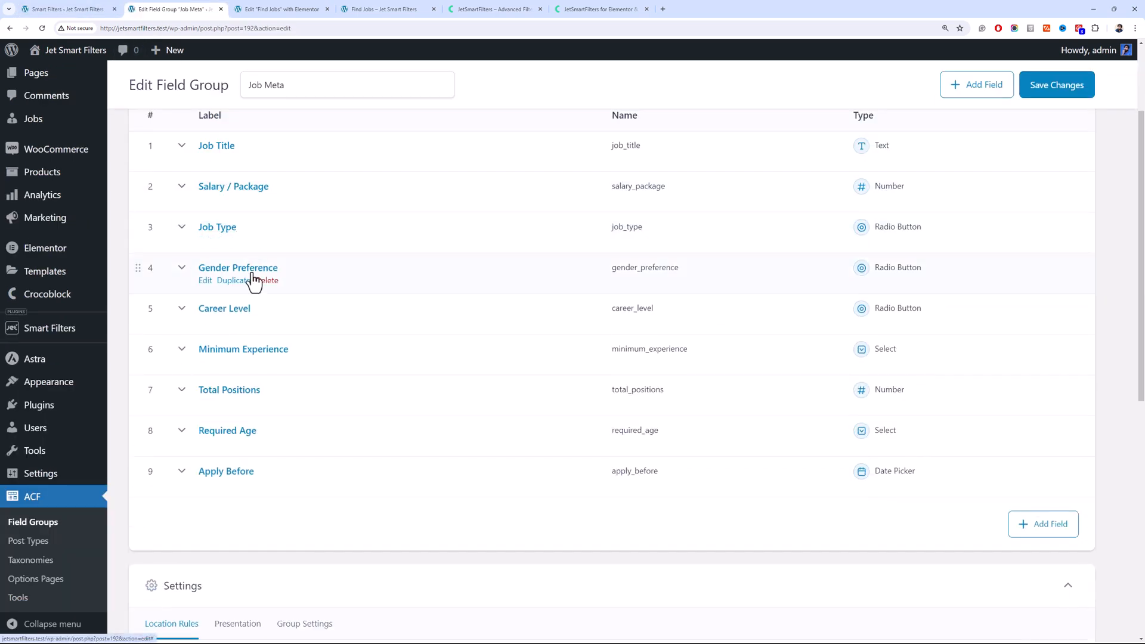
{"action": "left_click", "coordinate": [254, 270]}
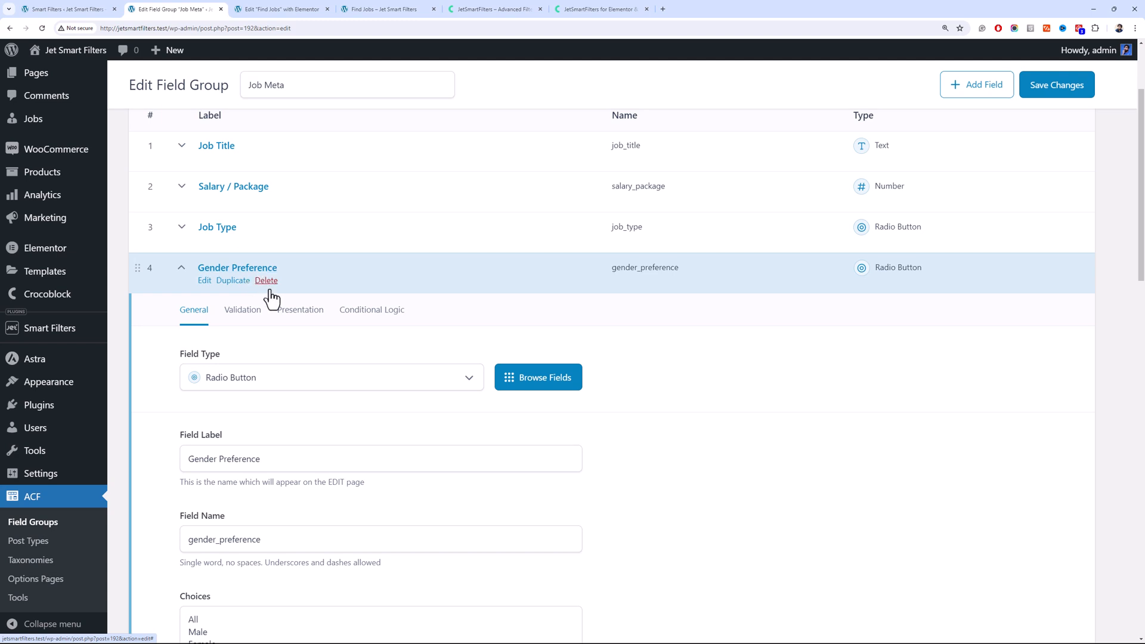
{"action": "scroll", "coordinate": [261, 277], "scroll_direction": "down", "scroll_amount": 2}
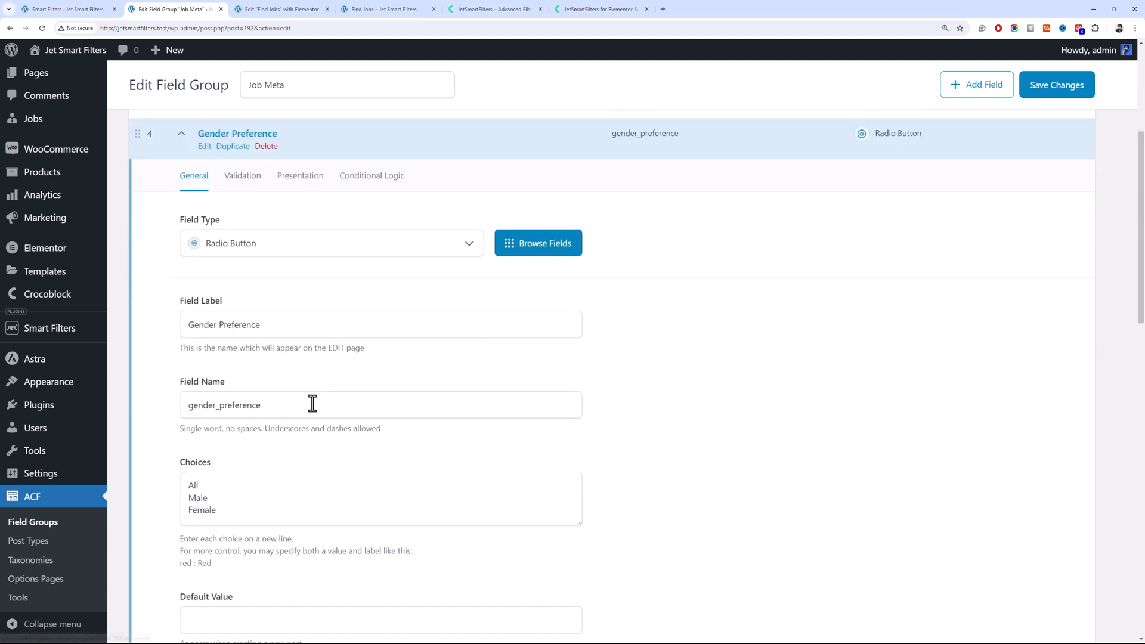
{"action": "left_click", "coordinate": [247, 147]}
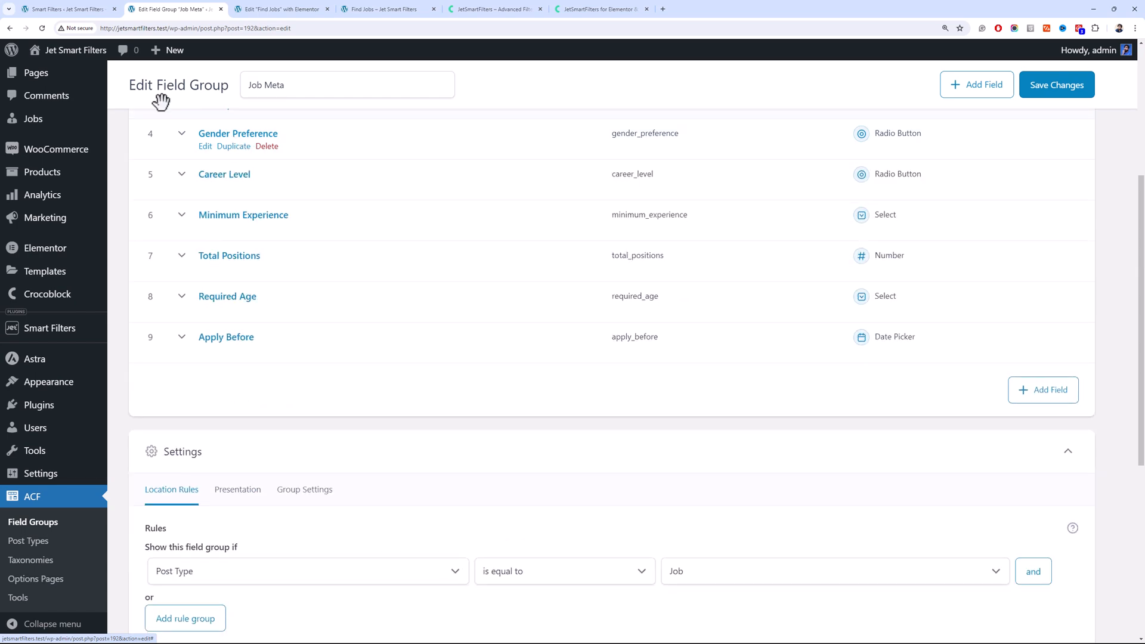
{"action": "left_click", "coordinate": [89, 9]}
Remove the All choice from the Gender Preference field in the Job Meta field group and save the changes
{"action": "left_click", "coordinate": [197, 9]}
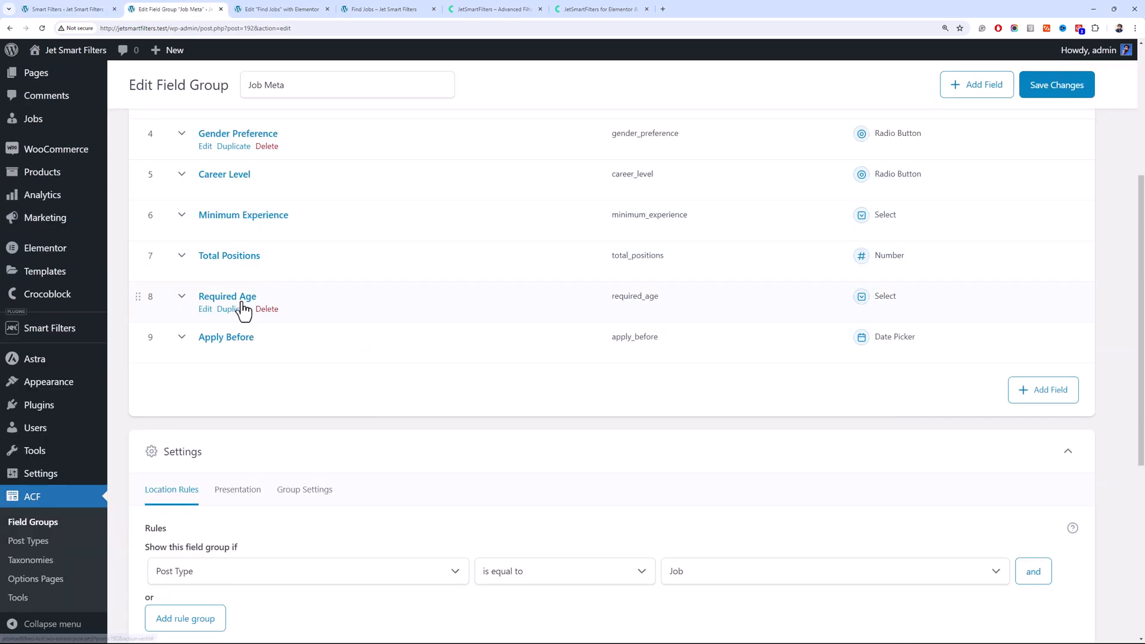
{"action": "scroll", "coordinate": [235, 238], "scroll_direction": "up", "scroll_amount": 2}
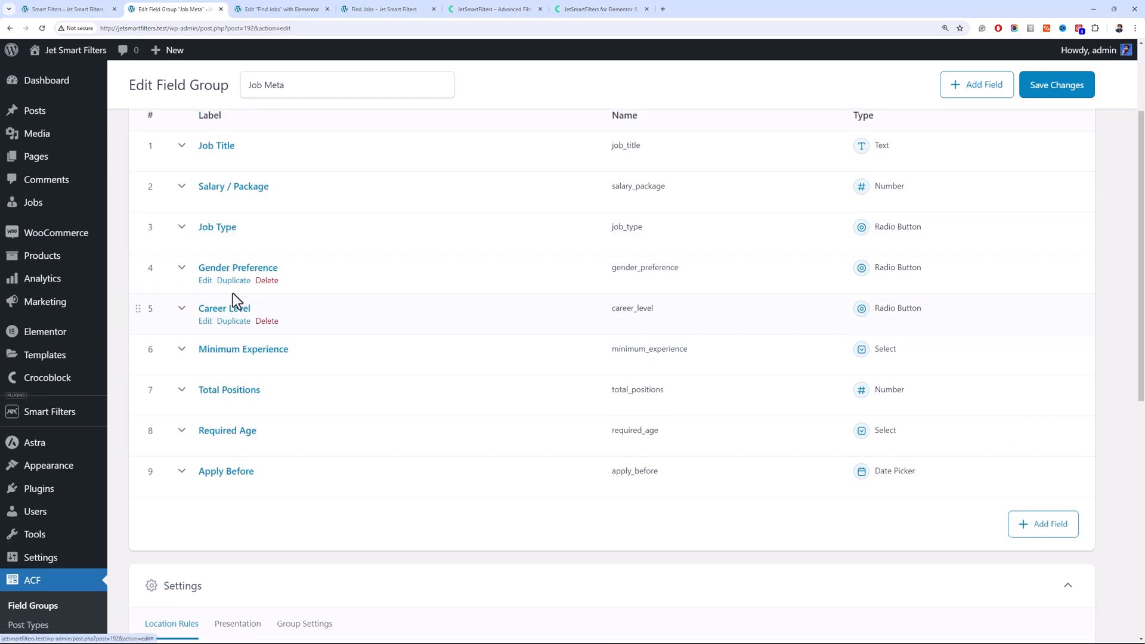
{"action": "left_click", "coordinate": [233, 271]}
{"action": "scroll", "coordinate": [248, 430], "scroll_direction": "down", "scroll_amount": 4}
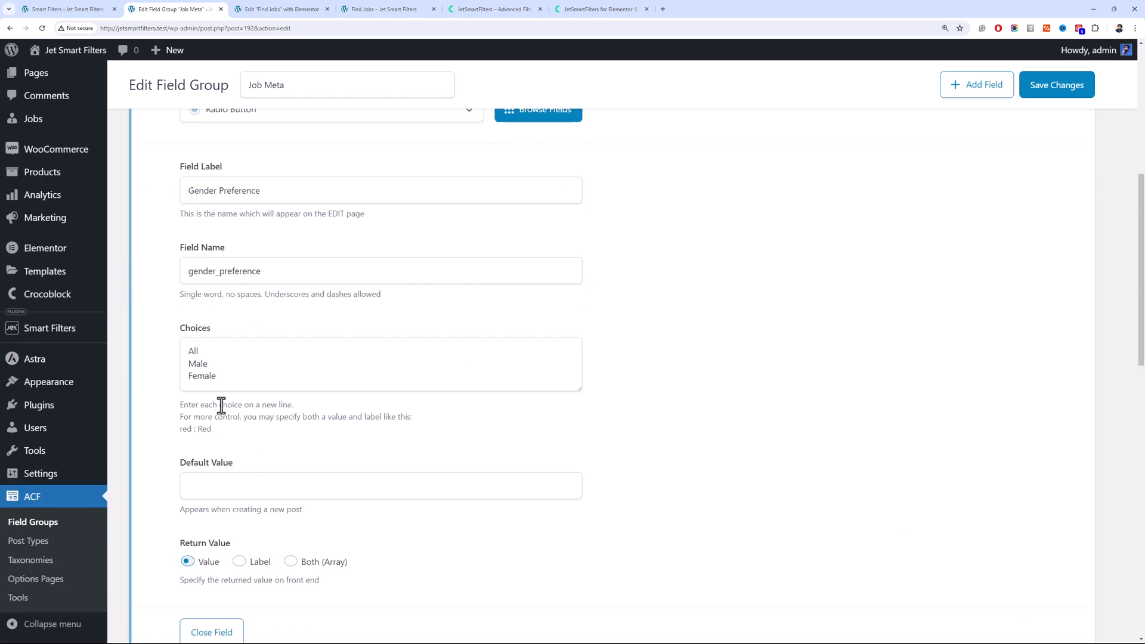
{"action": "left_click", "coordinate": [216, 353]}
{"action": "key", "text": "Delete"}
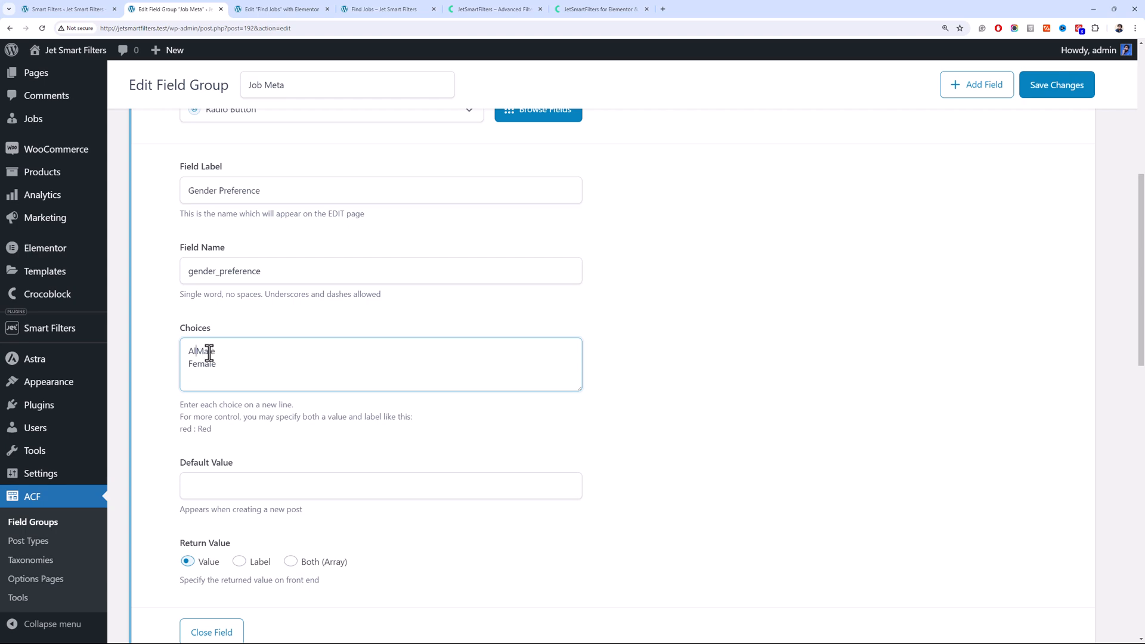
{"action": "scroll", "coordinate": [1089, 211], "scroll_direction": "up", "scroll_amount": 4}
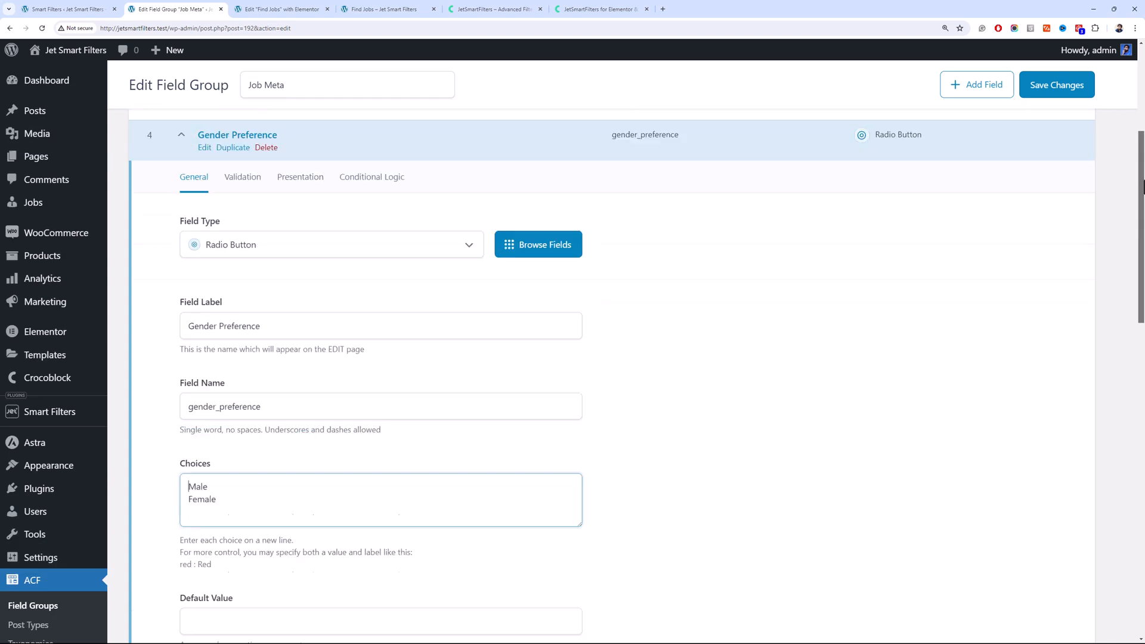
{"action": "left_click", "coordinate": [1062, 90]}
Add a new filter in Smart Filters and name it Job Gender
{"action": "left_click", "coordinate": [109, 8]}
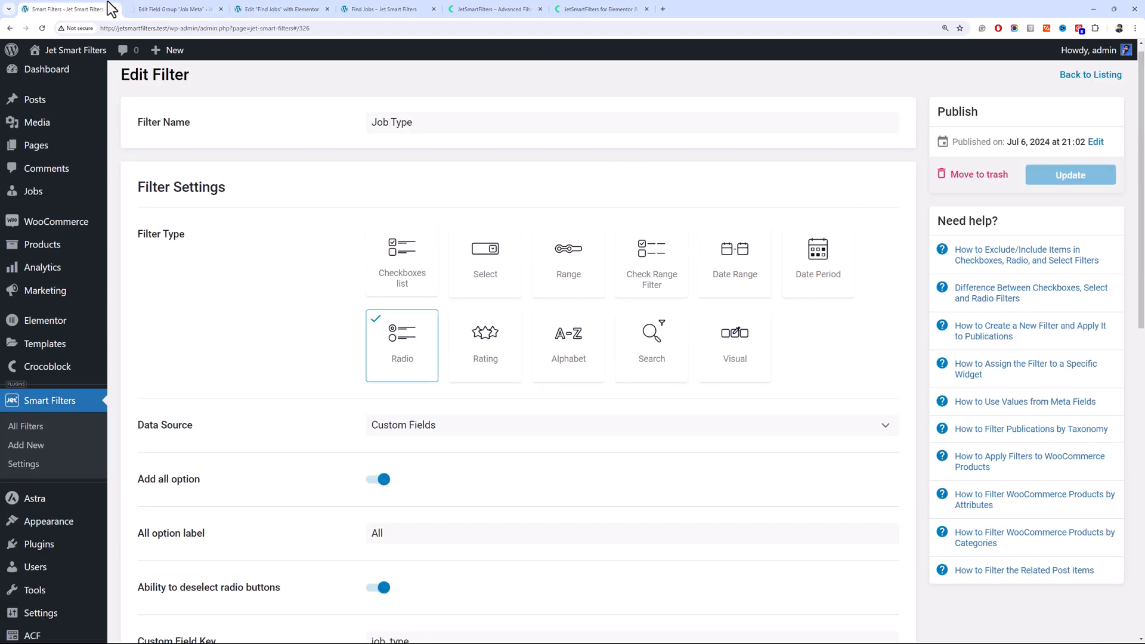
{"action": "scroll", "coordinate": [180, 295], "scroll_direction": "up", "scroll_amount": 1}
{"action": "left_click", "coordinate": [27, 437]}
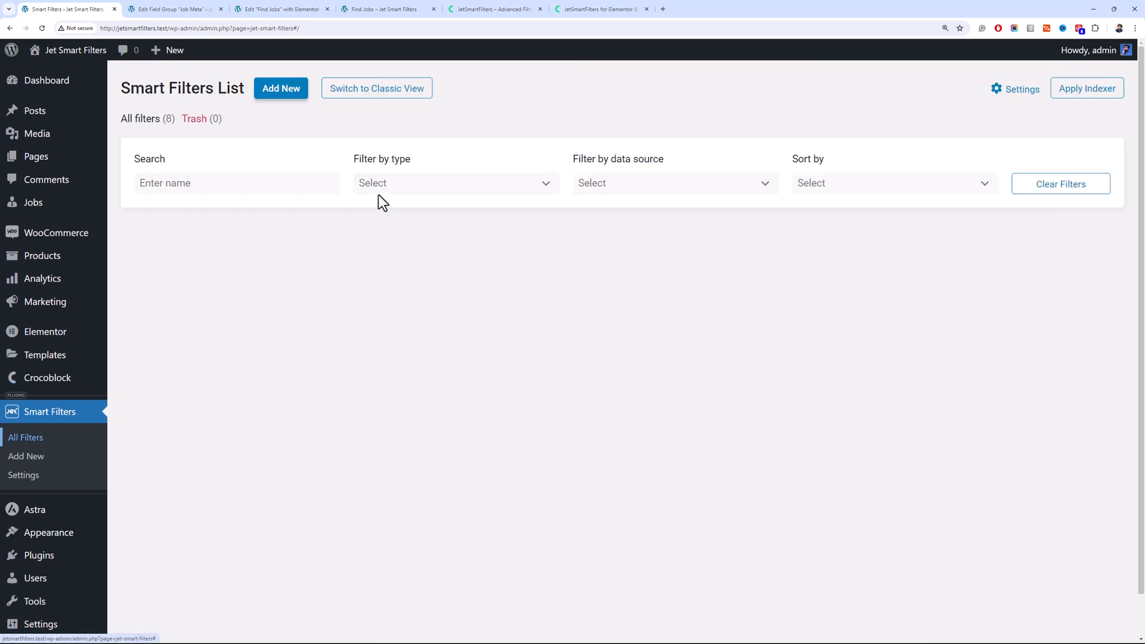
{"action": "left_click", "coordinate": [307, 91]}
{"action": "left_click", "coordinate": [488, 139]}
{"action": "type", "text": "ob Gender"}
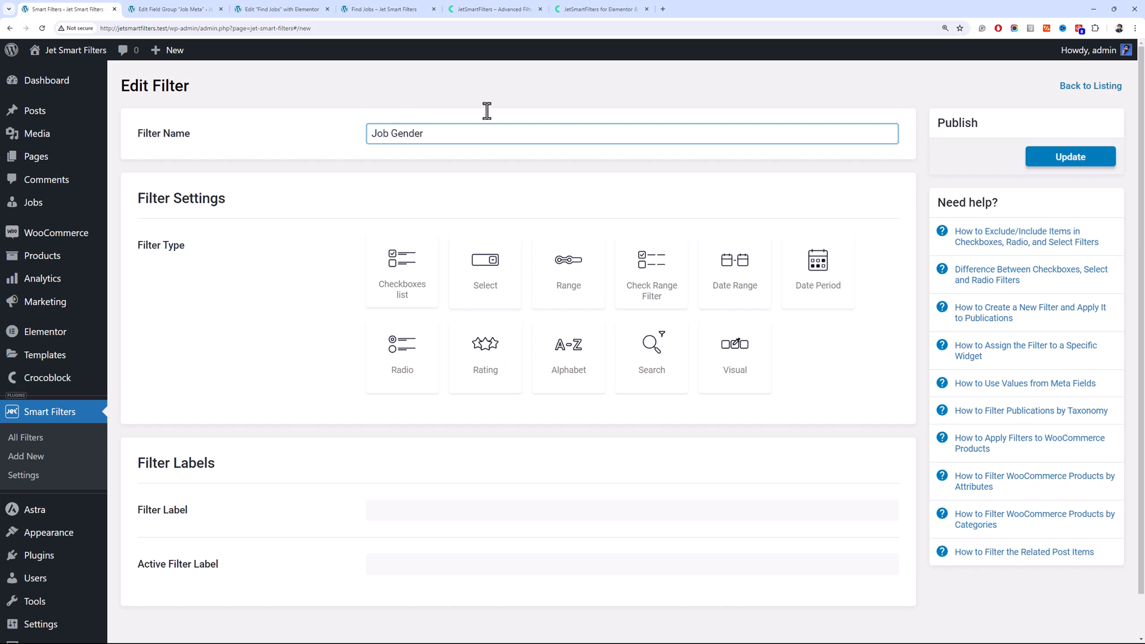
Set the Job Gender filter's type to Radio and its data source to Custom Fields
{"action": "left_click", "coordinate": [398, 361]}
{"action": "scroll", "coordinate": [398, 325], "scroll_direction": "down", "scroll_amount": 2}
{"action": "left_click", "coordinate": [411, 322]}
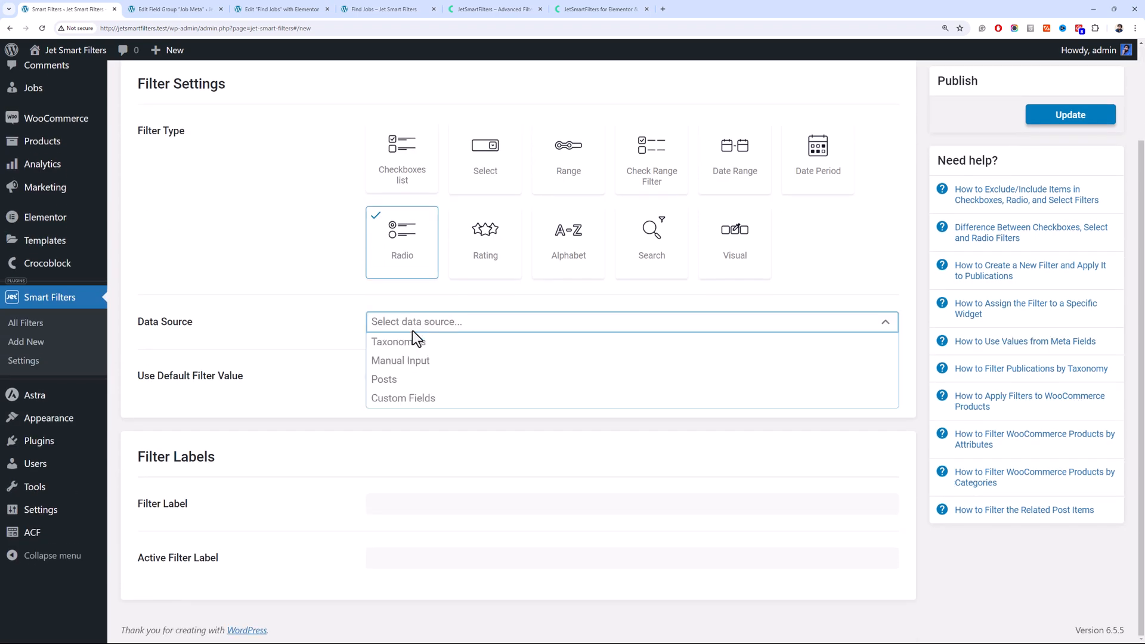
{"action": "left_click", "coordinate": [416, 398]}
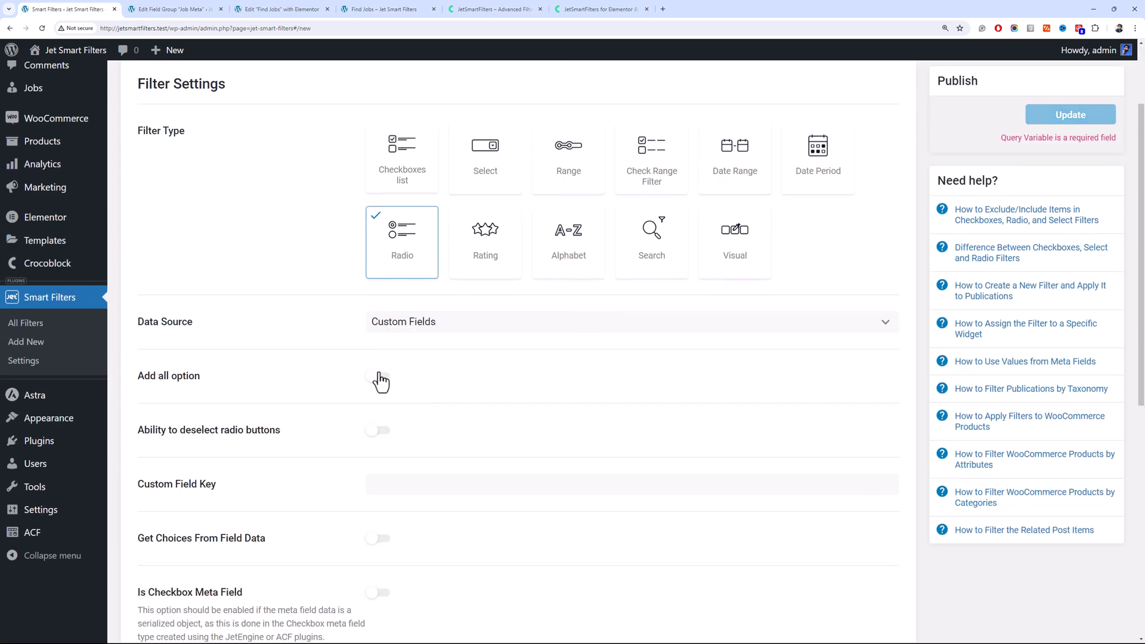
Enable the all option for the Job Gender filter and have its choices taken from field data
{"action": "scroll", "coordinate": [380, 381], "scroll_direction": "down", "scroll_amount": 2}
{"action": "left_click", "coordinate": [382, 245]}
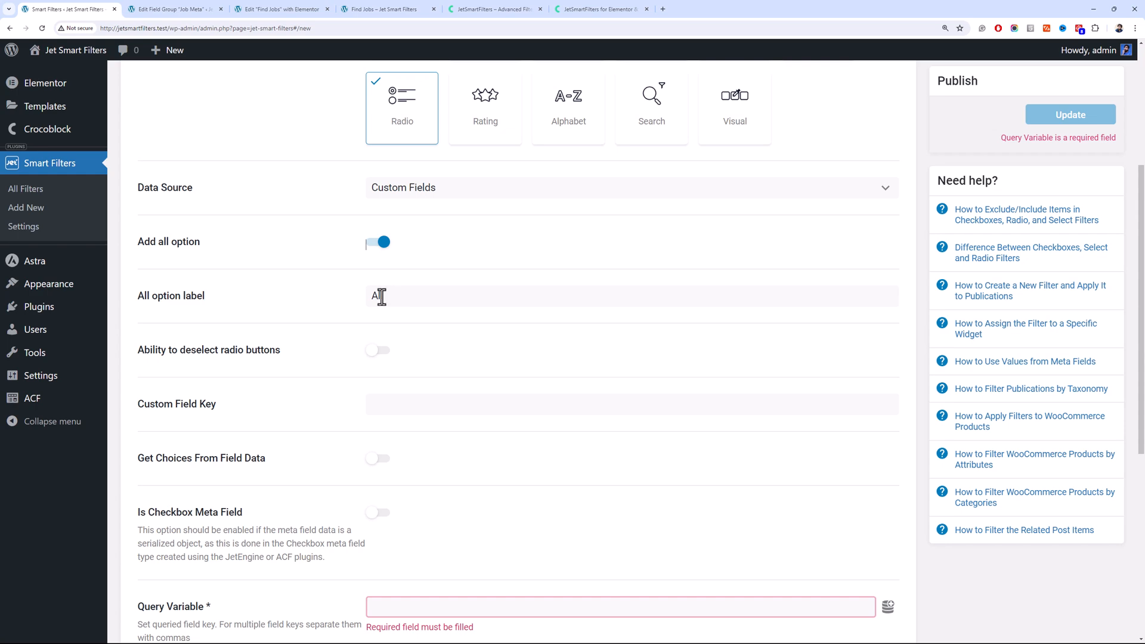
{"action": "scroll", "coordinate": [401, 320], "scroll_direction": "down", "scroll_amount": 3}
{"action": "scroll", "coordinate": [402, 320], "scroll_direction": "up", "scroll_amount": 1}
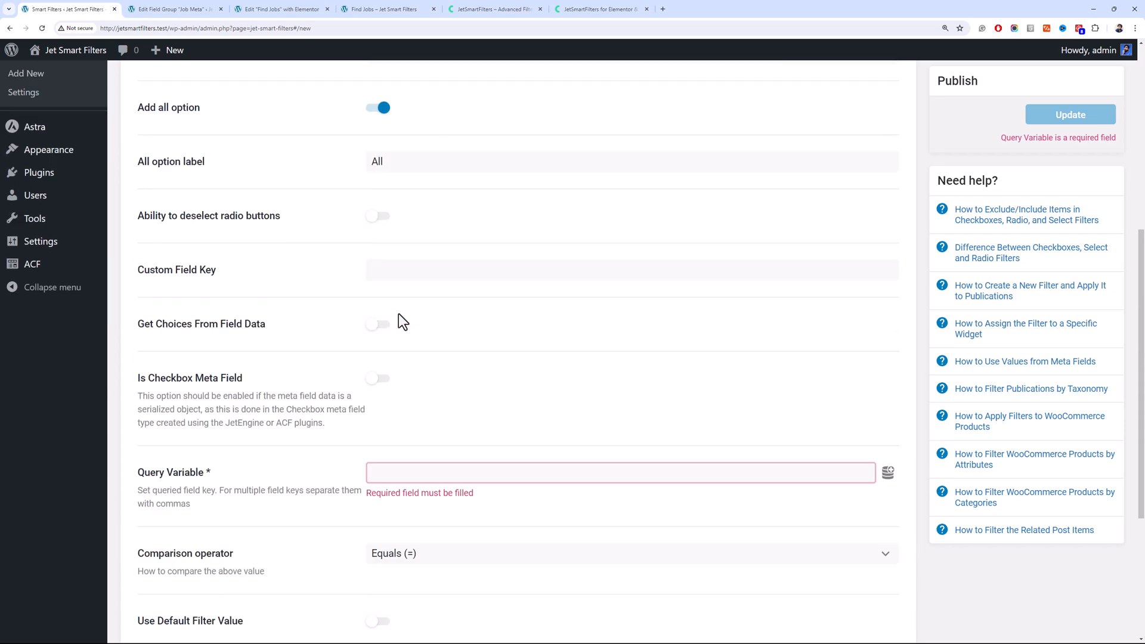
{"action": "left_click", "coordinate": [392, 323]}
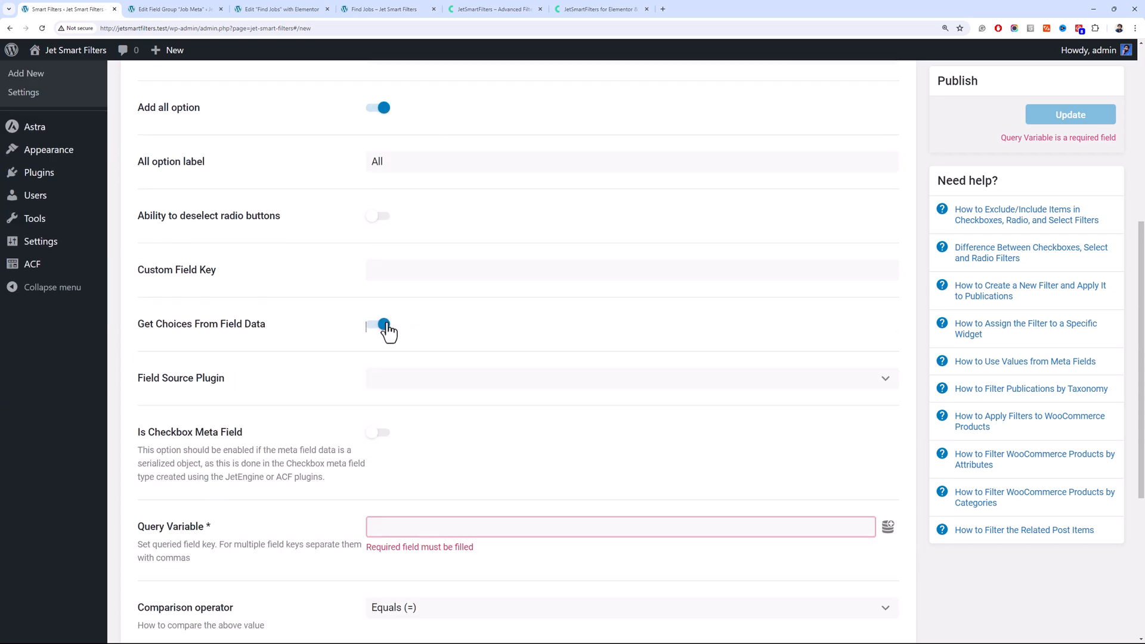
Copy the field name of the Gender Preference field from the Job Meta field group
{"action": "left_click", "coordinate": [175, 7]}
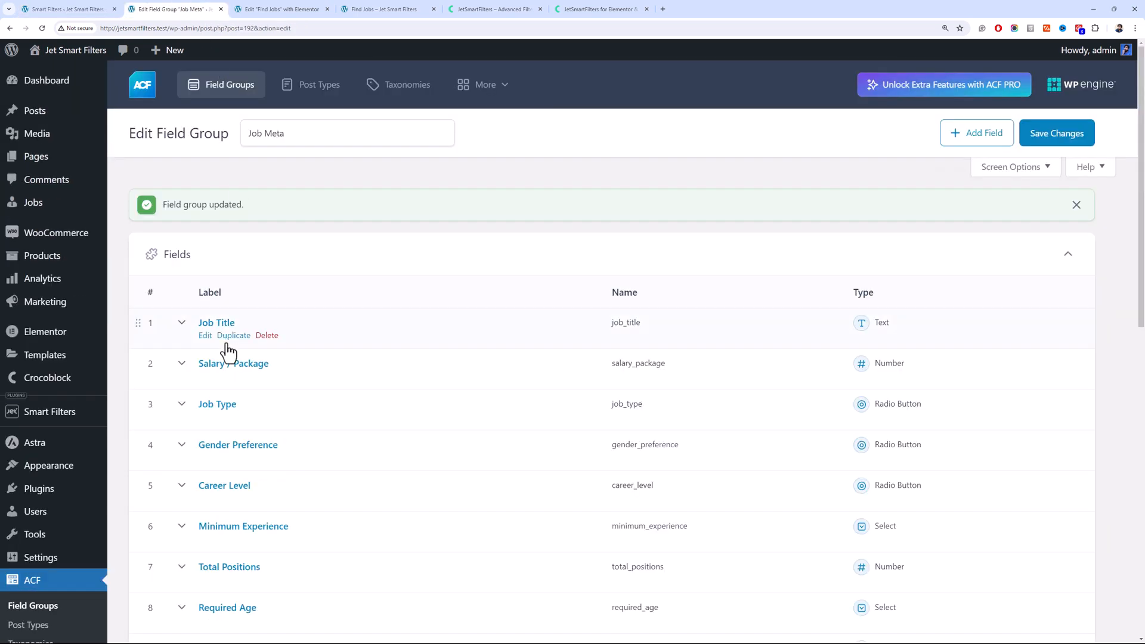
{"action": "left_click", "coordinate": [237, 446]}
{"action": "scroll", "coordinate": [250, 456], "scroll_direction": "down", "scroll_amount": 5}
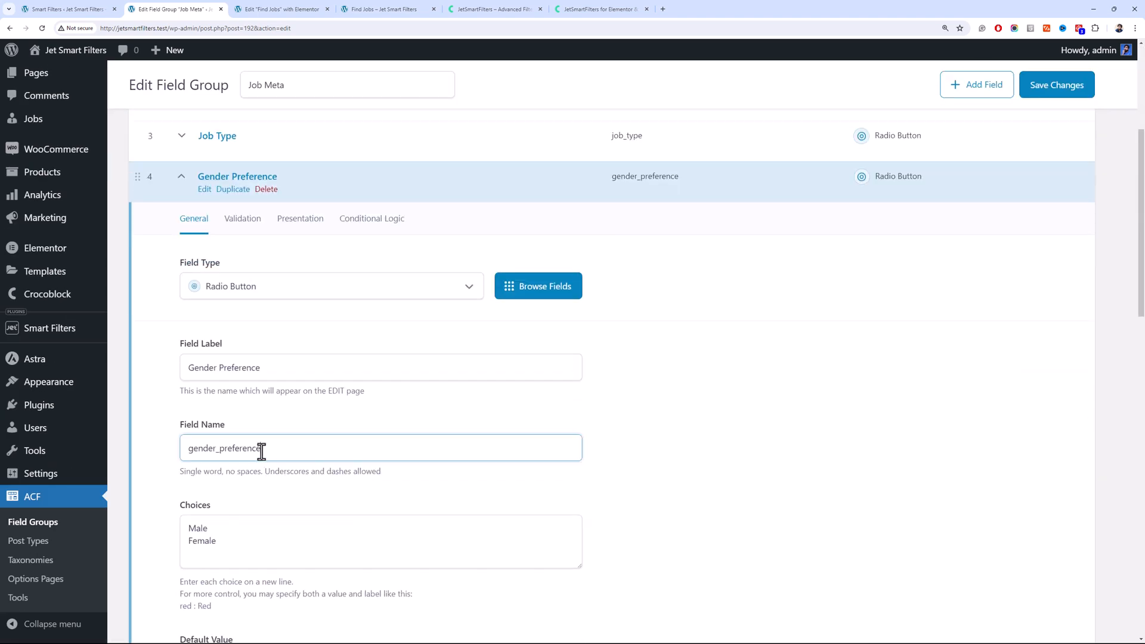
{"action": "double_click", "coordinate": [258, 449]}
{"action": "key", "text": "ctrl+c"}
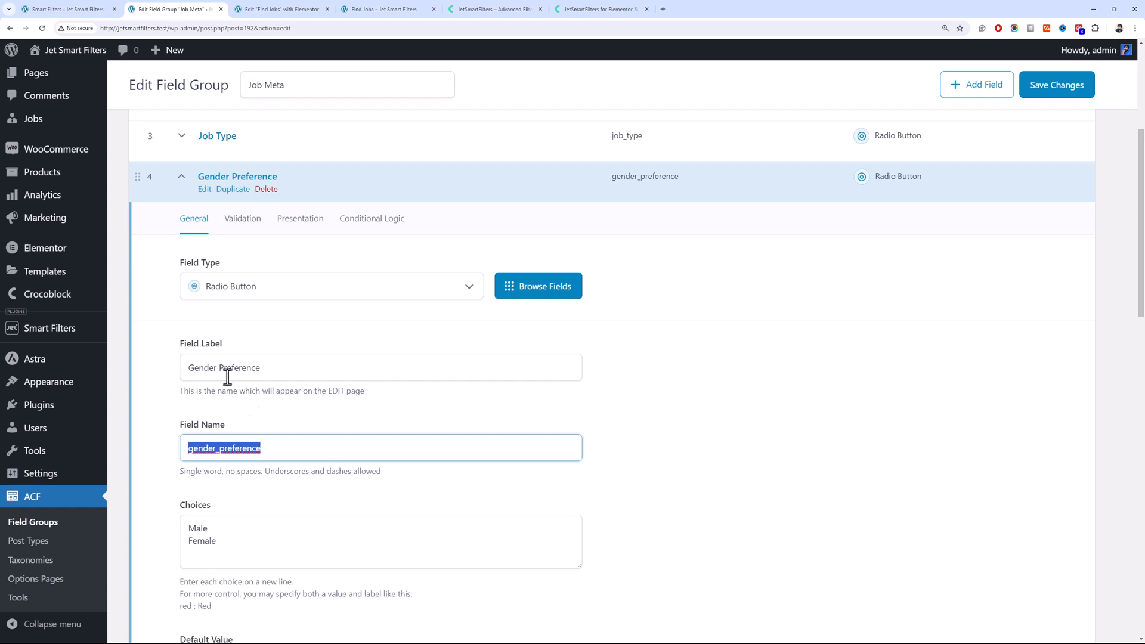
Enter gender_preference as both the custom field key and the query variable of the Job Gender filter
{"action": "left_click", "coordinate": [100, 8]}
{"action": "left_click", "coordinate": [384, 268]}
{"action": "key", "text": "ctrl+v"}
{"action": "scroll", "coordinate": [384, 332], "scroll_direction": "down", "scroll_amount": 4}
{"action": "left_click", "coordinate": [392, 254]}
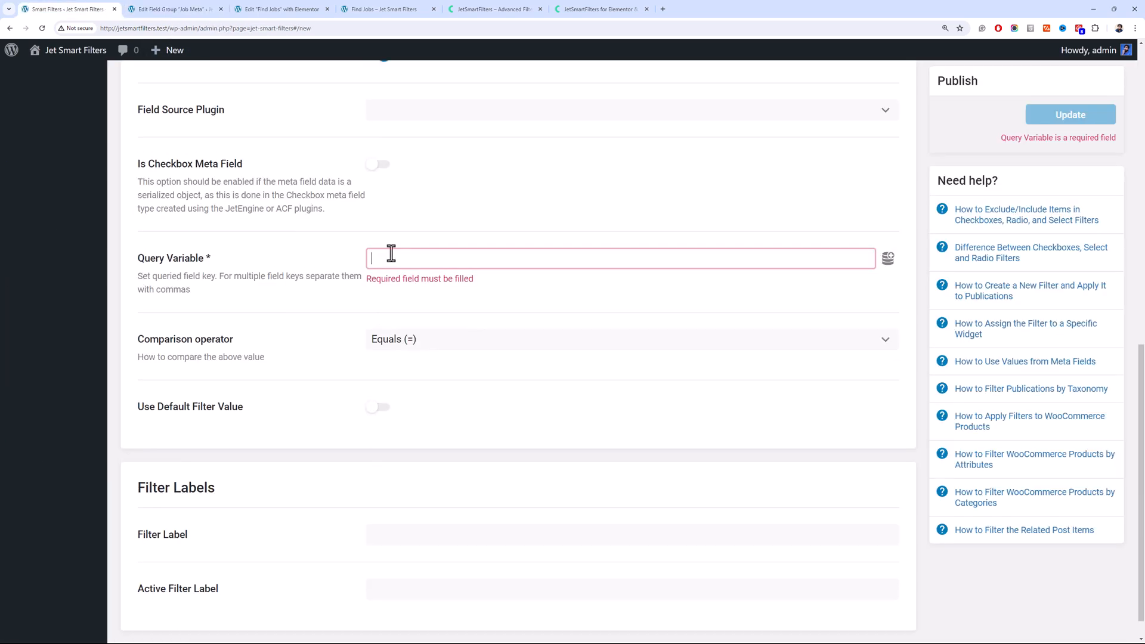
{"action": "key", "text": "ctrl+v"}
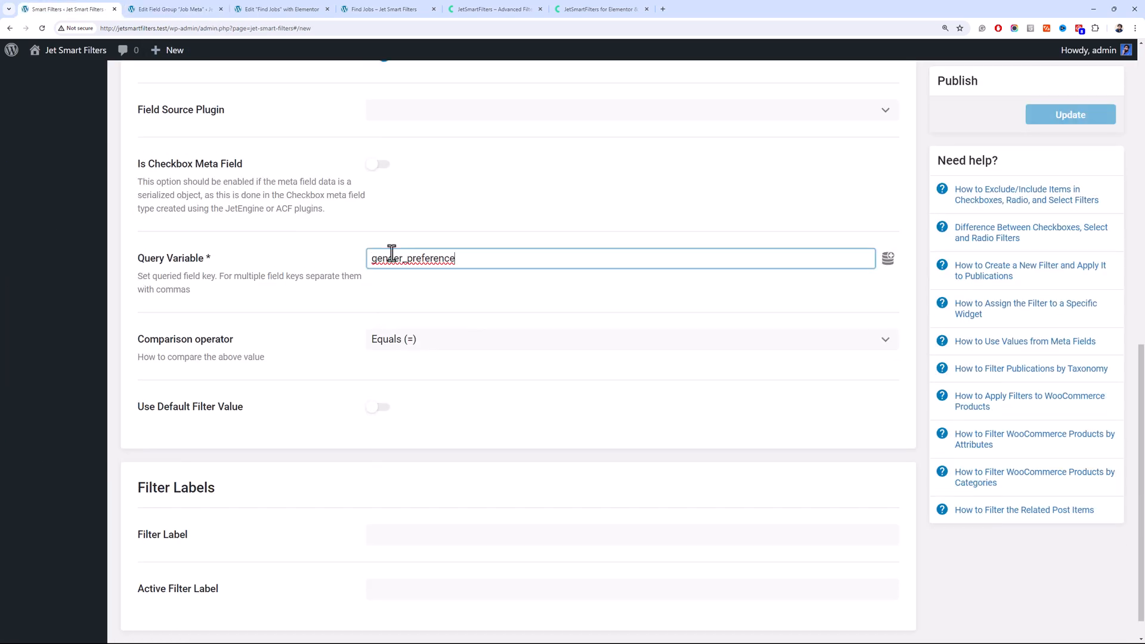
{"action": "left_click", "coordinate": [348, 318]}
Set the filter label and active filter label to Gender and save the Job Gender filter
{"action": "scroll", "coordinate": [345, 310], "scroll_direction": "down", "scroll_amount": 2}
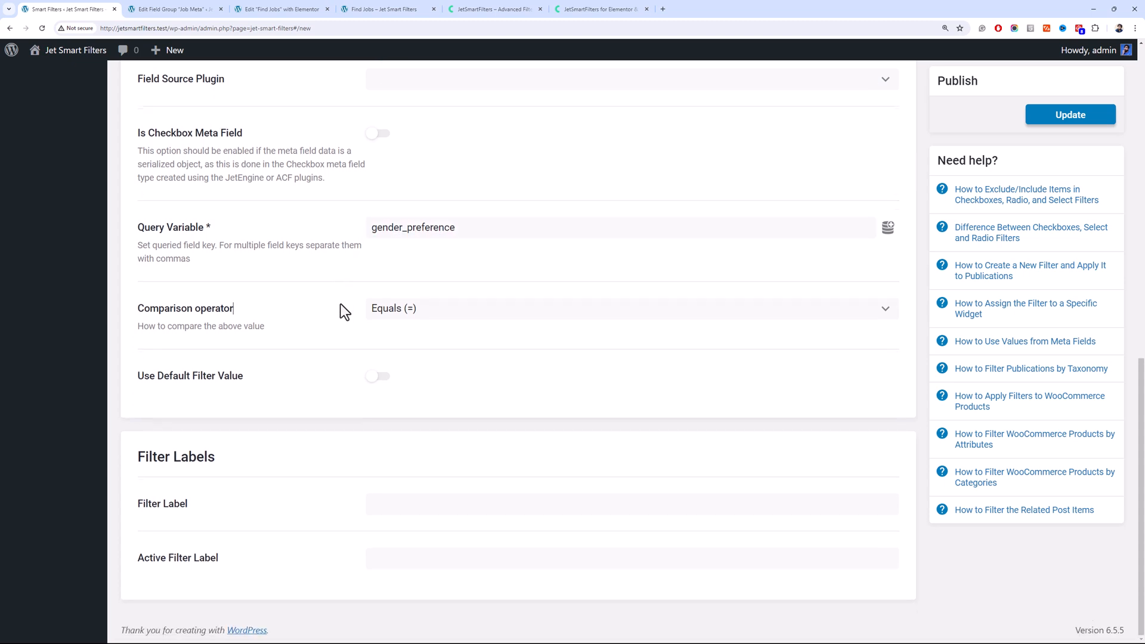
{"action": "left_click", "coordinate": [417, 505]}
{"action": "type", "text": "Gender"}
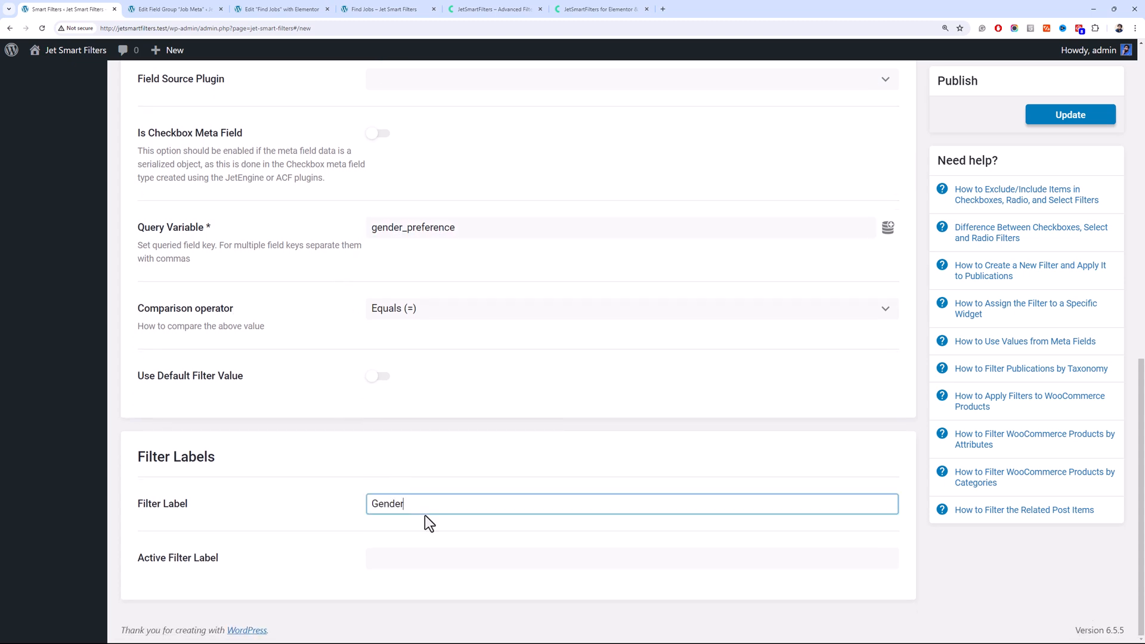
{"action": "key", "text": "Tab"}
{"action": "type", "text": "Gender"}
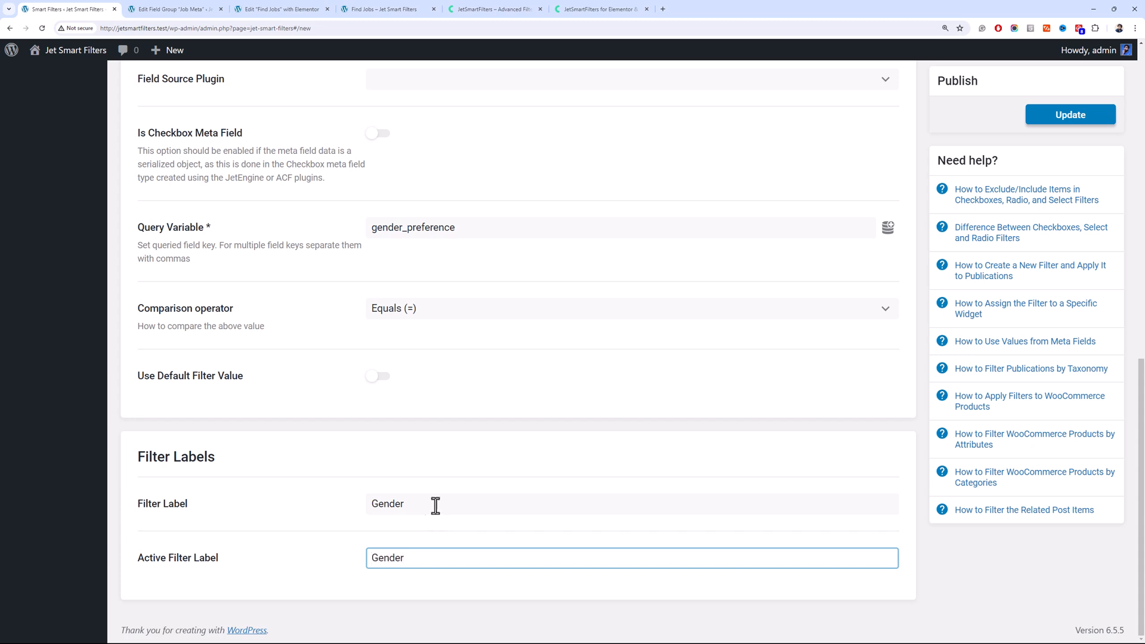
{"action": "left_click", "coordinate": [1050, 119]}
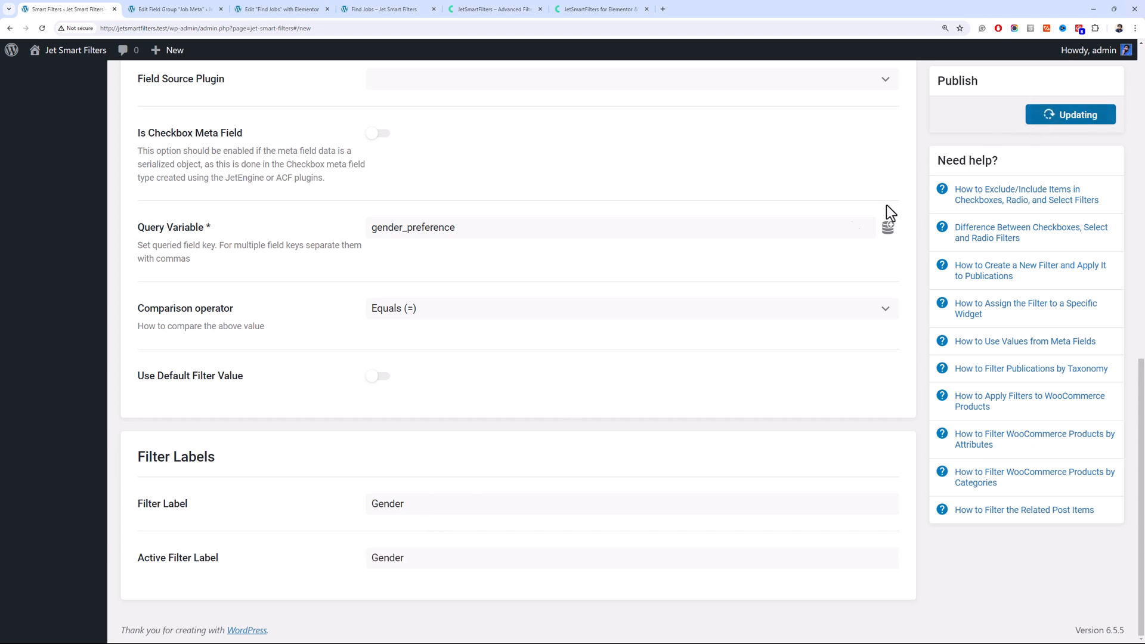
In the Elementor editor for Find Jobs, duplicate the Filter by Type container and move the copy below the Filter by Location container
{"action": "left_click", "coordinate": [341, 9]}
{"action": "left_click", "coordinate": [280, 9]}
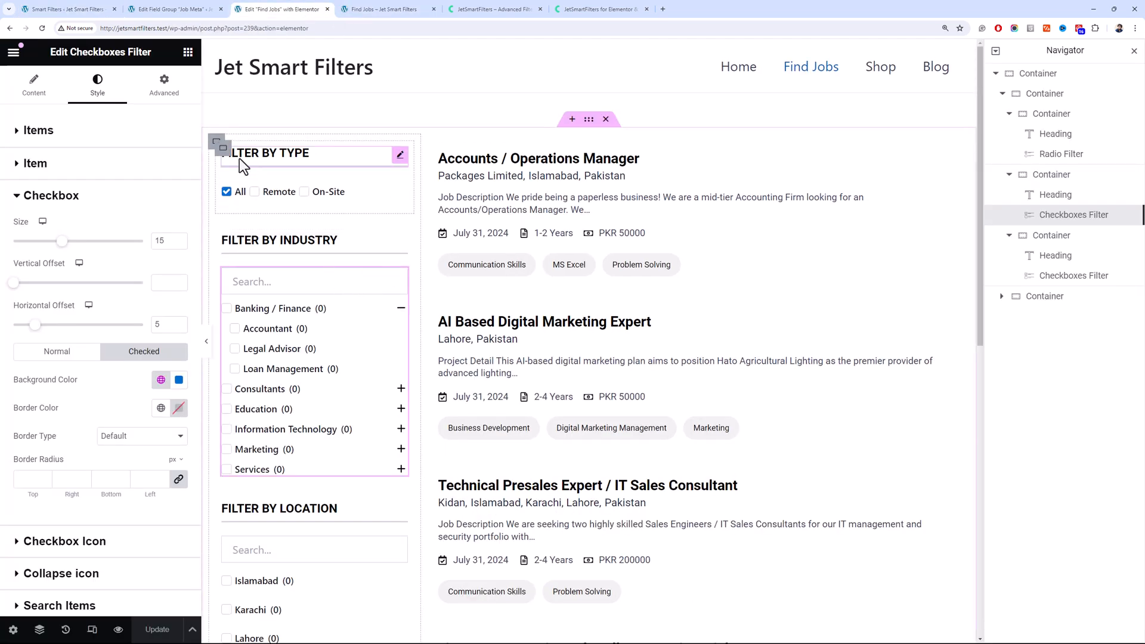
{"action": "right_click", "coordinate": [220, 146]}
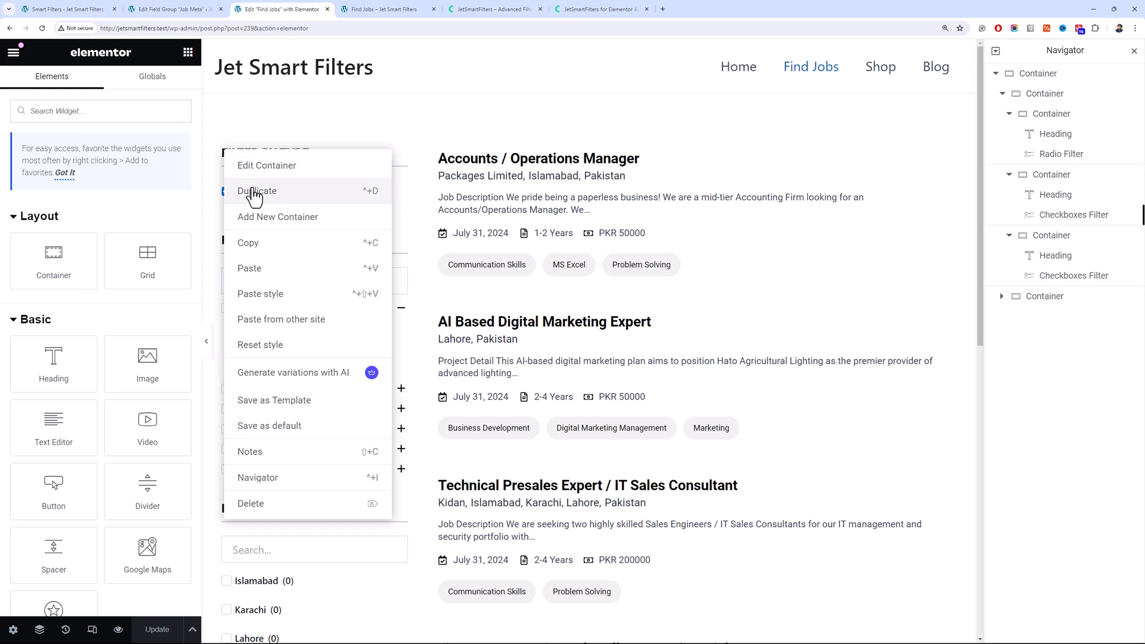
{"action": "left_click", "coordinate": [255, 193]}
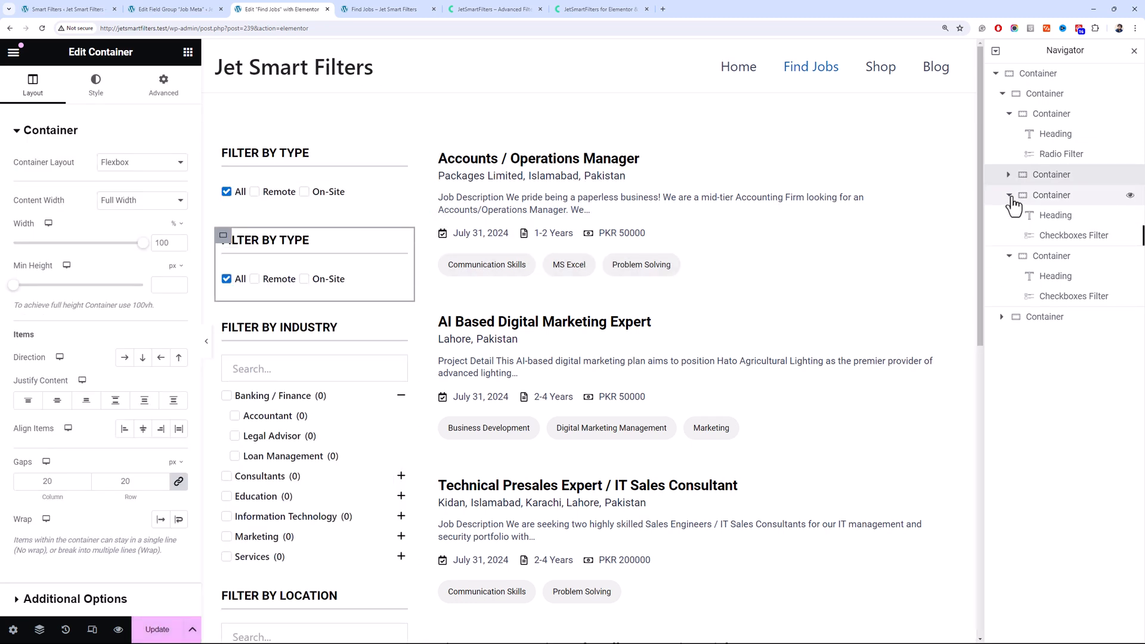
{"action": "left_click", "coordinate": [1010, 196]}
{"action": "left_click", "coordinate": [1009, 216]}
{"action": "left_click_drag", "start_coordinate": [1033, 185], "coordinate": [1026, 227]}
Change the duplicated container's heading to Filter by Gender
{"action": "scroll", "coordinate": [319, 376], "scroll_direction": "down", "scroll_amount": 5}
{"action": "left_click", "coordinate": [319, 414]}
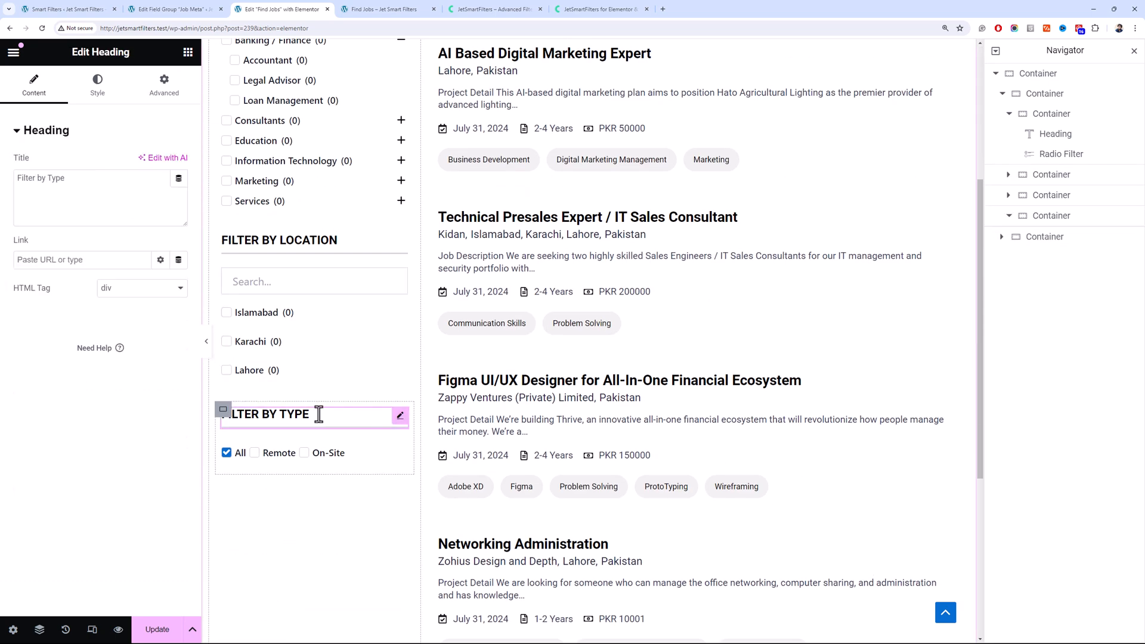
{"action": "double_click", "coordinate": [142, 200]}
{"action": "type", "text": "Gender"}
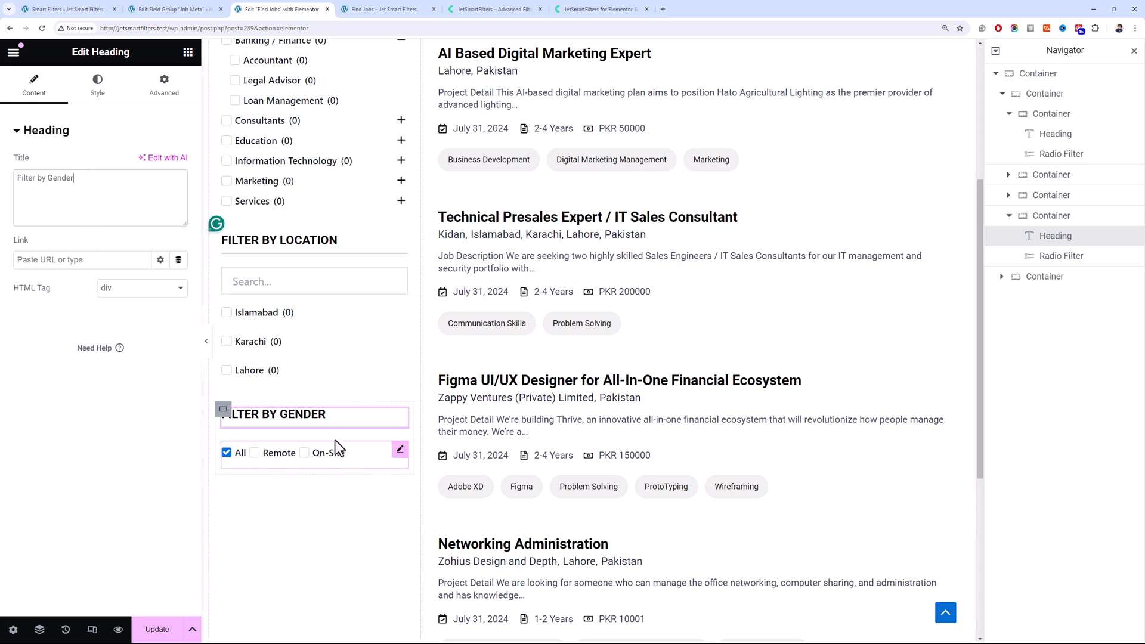
Replace Job Type with the Job Gender filter in the duplicated radio filter widget and update the page
{"action": "left_click", "coordinate": [344, 458]}
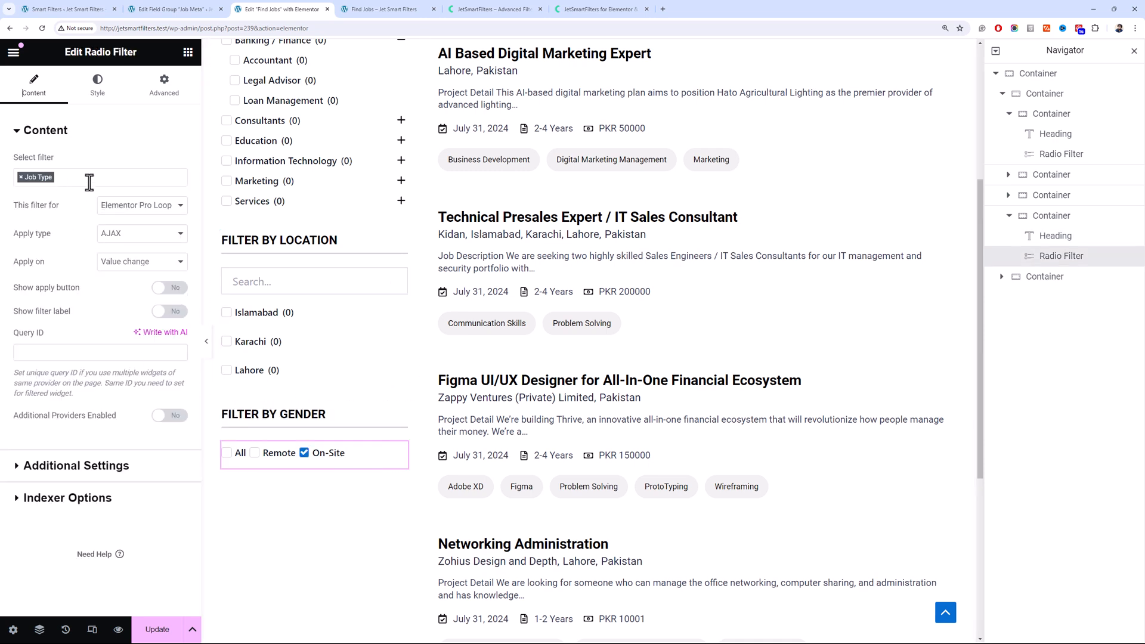
{"action": "left_click", "coordinate": [20, 178]}
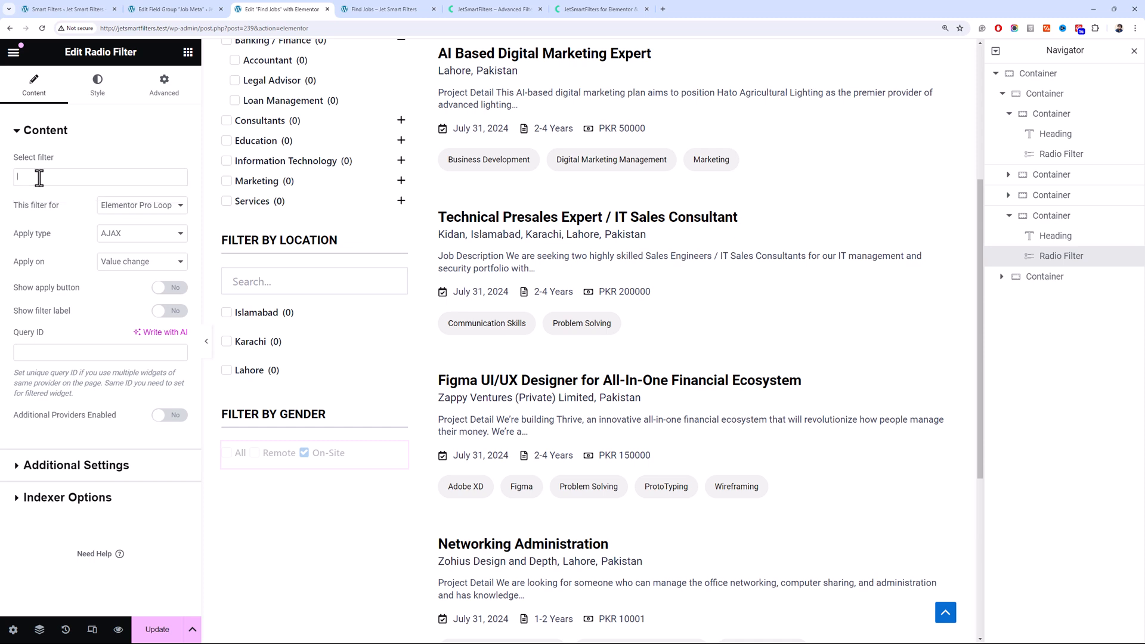
{"action": "left_click", "coordinate": [43, 177]}
{"action": "type", "text": "gen"}
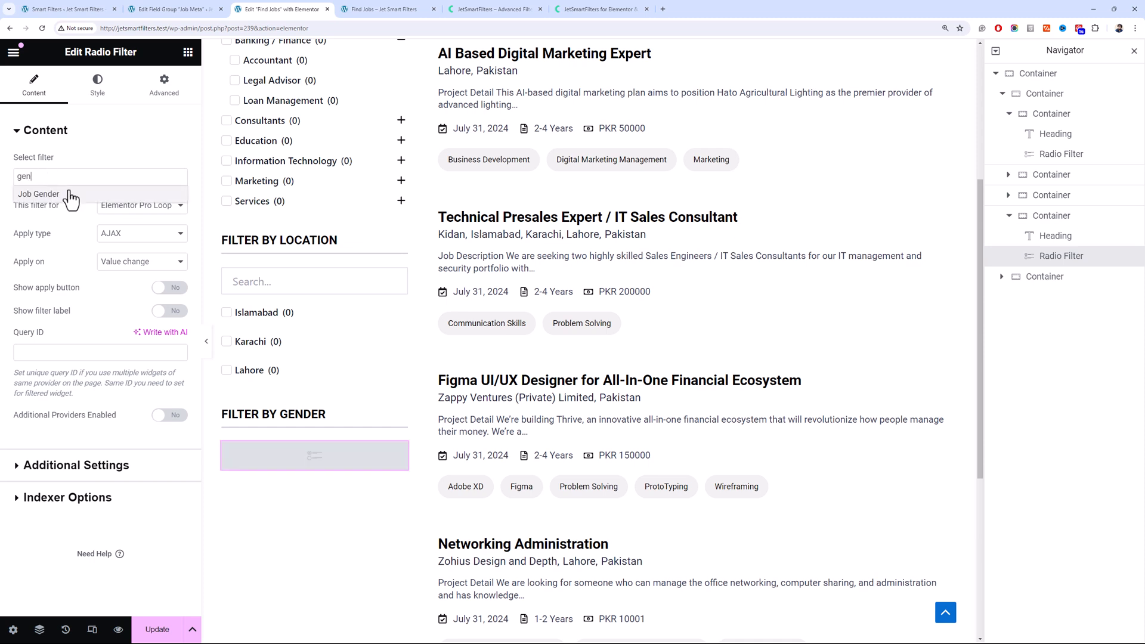
{"action": "left_click", "coordinate": [72, 197]}
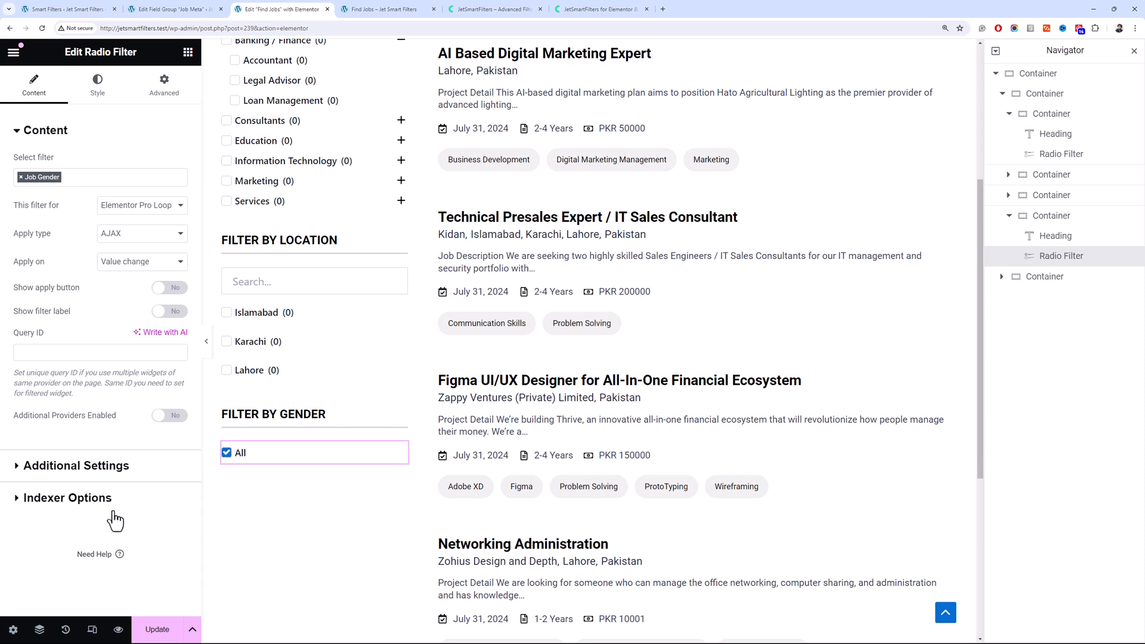
{"action": "left_click", "coordinate": [155, 633]}
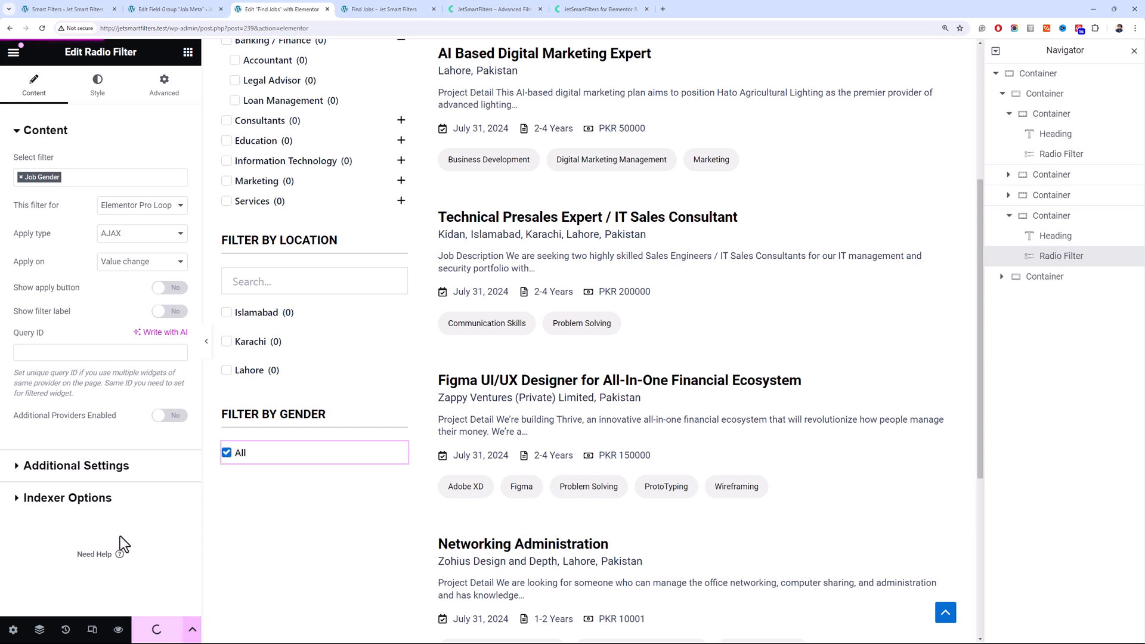
Reload the live Find Jobs page and check the choices under Filter by Gender
{"action": "key", "text": "ctrl+Tab"}
{"action": "key", "text": "F5"}
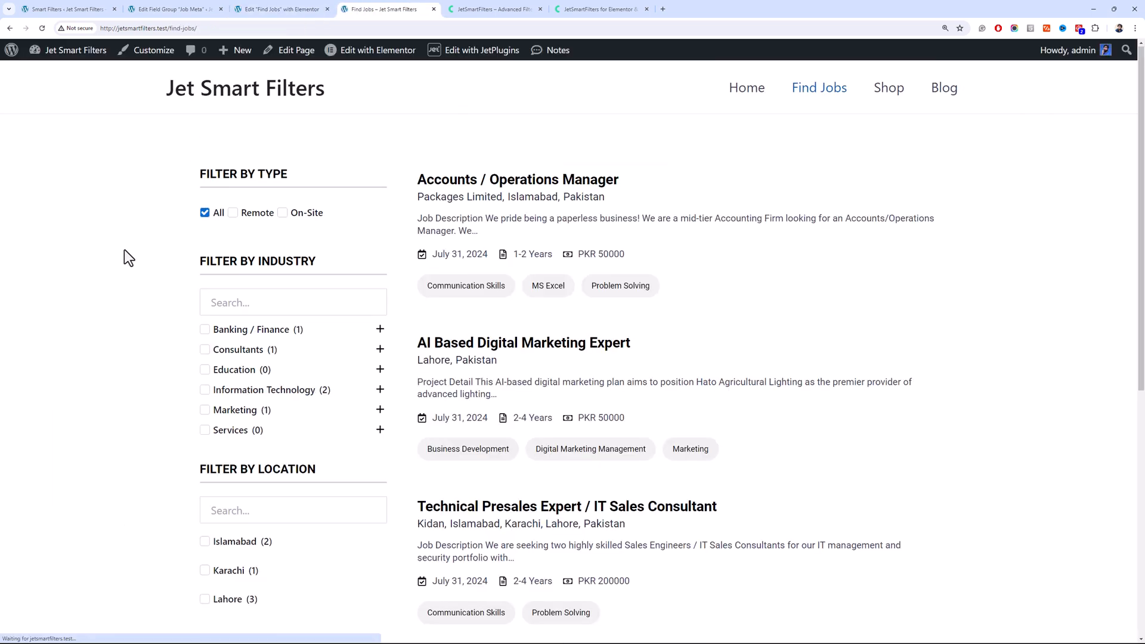
{"action": "scroll", "coordinate": [128, 249], "scroll_direction": "down", "scroll_amount": 5}
Set the Job Gender filter's field source plugin to ACF and save the filter
{"action": "left_click", "coordinate": [96, 9]}
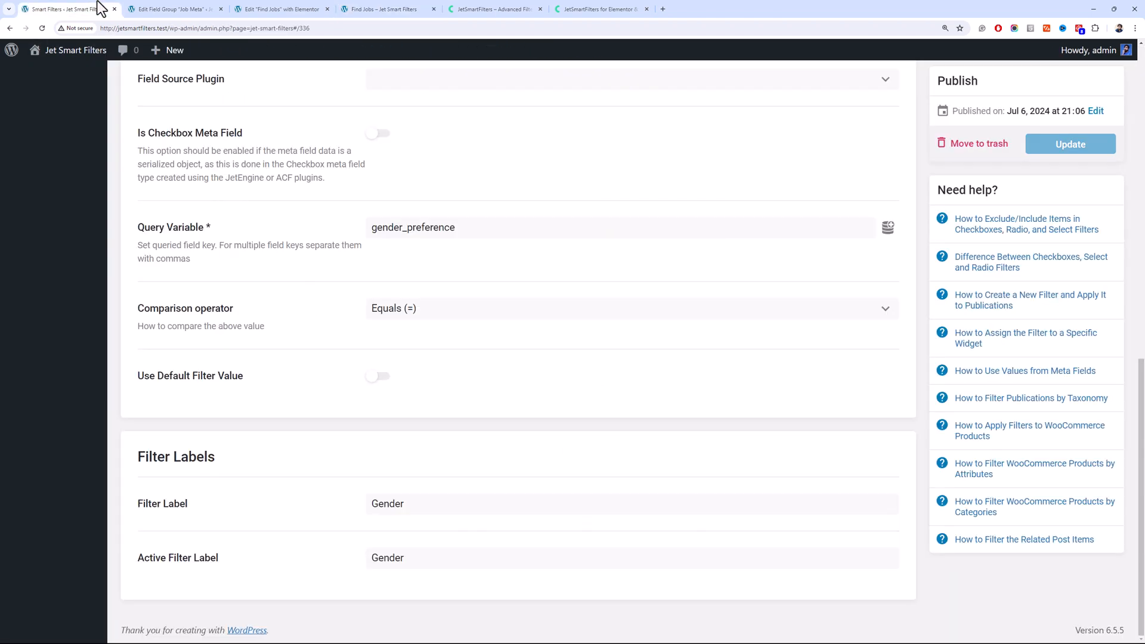
{"action": "scroll", "coordinate": [89, 199], "scroll_direction": "up", "scroll_amount": 10}
{"action": "left_click", "coordinate": [73, 202]}
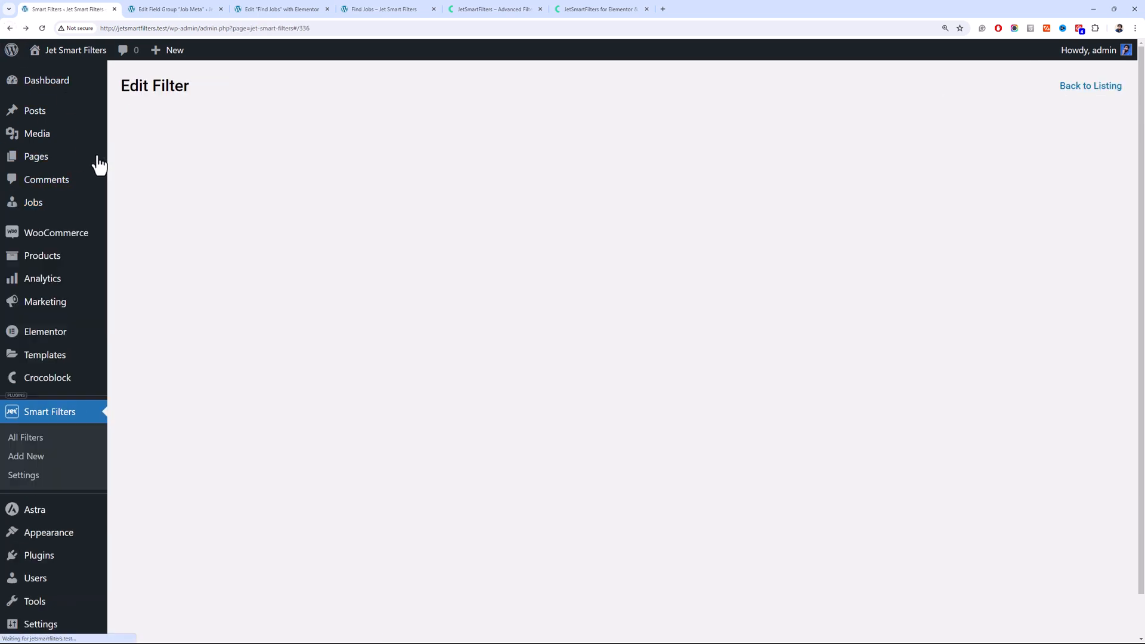
{"action": "scroll", "coordinate": [325, 334], "scroll_direction": "down", "scroll_amount": 8}
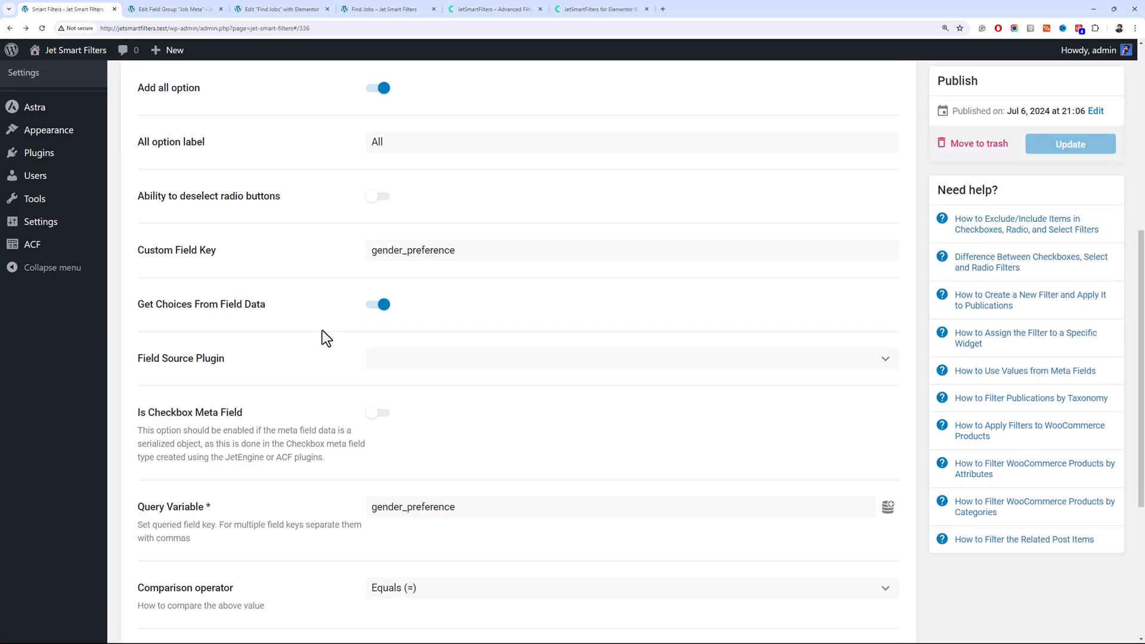
{"action": "left_click", "coordinate": [403, 354]}
{"action": "left_click", "coordinate": [411, 396]}
{"action": "left_click", "coordinate": [1068, 143]}
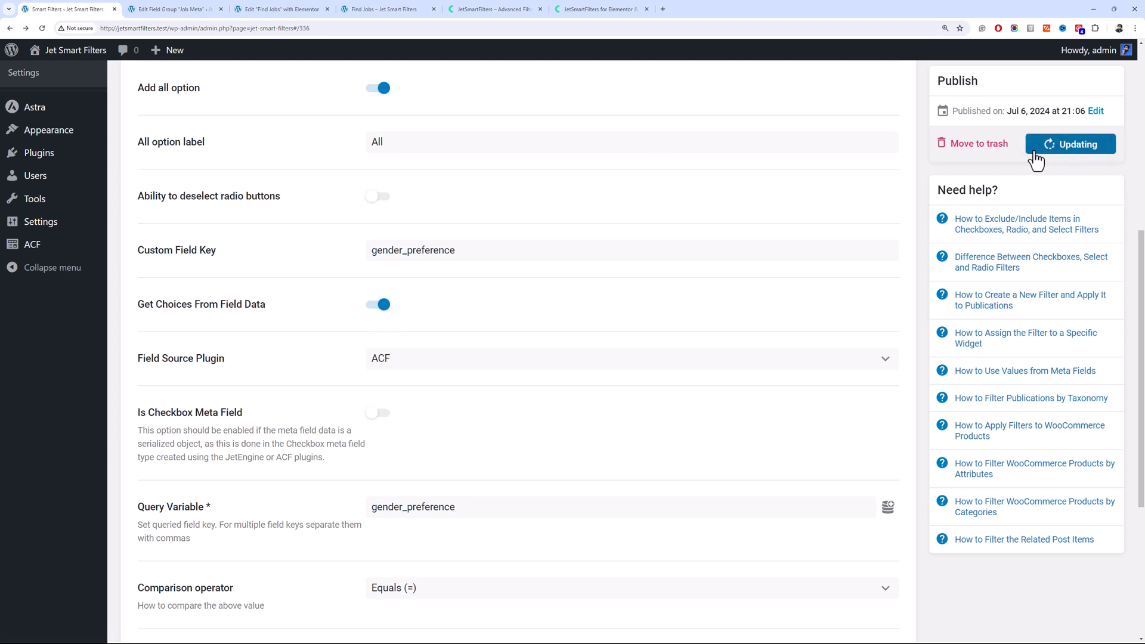
Refresh the live Find Jobs page and review its gender filter together with the type, industry and location filters
{"action": "left_click", "coordinate": [378, 2]}
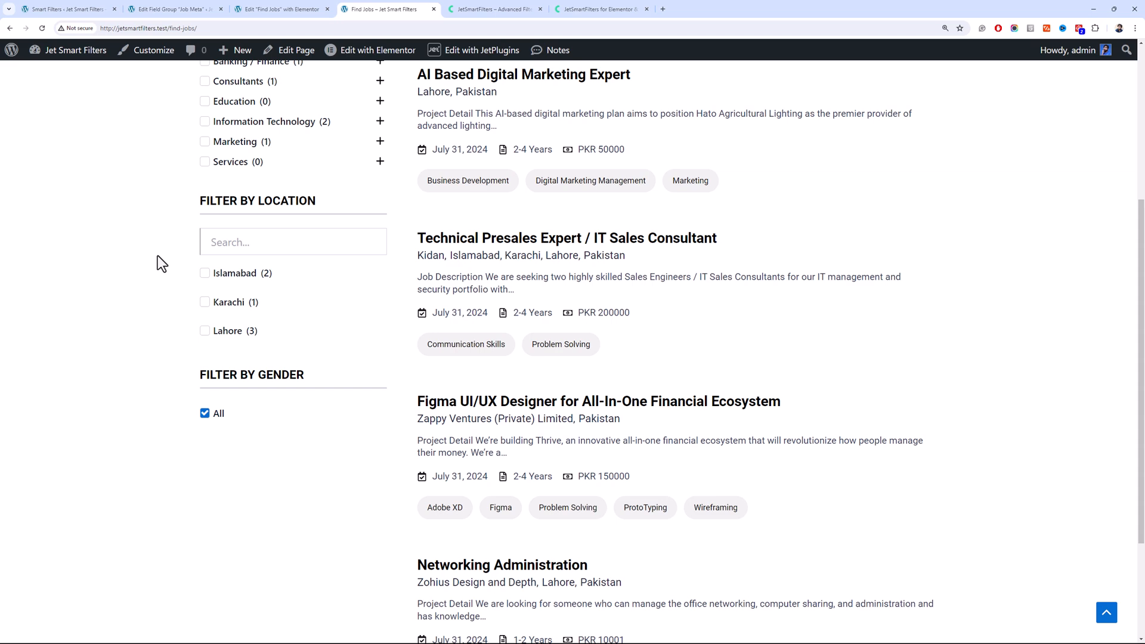
{"action": "key", "text": "F5"}
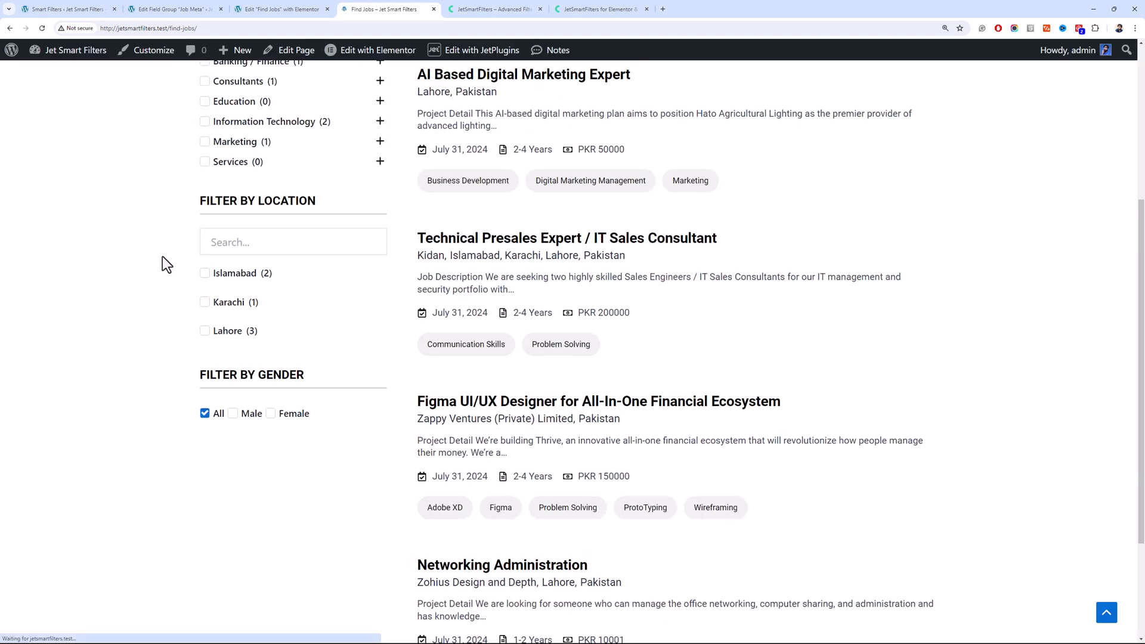
{"action": "scroll", "coordinate": [278, 388], "scroll_direction": "up", "scroll_amount": 5}
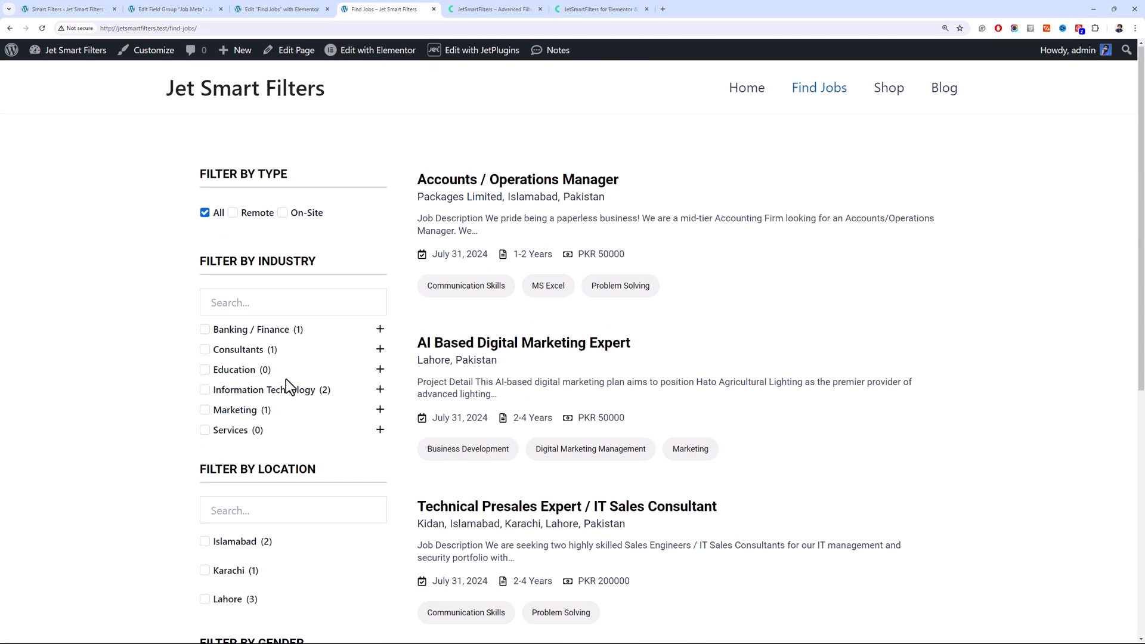
{"action": "scroll", "coordinate": [283, 354], "scroll_direction": "down", "scroll_amount": 7}
{"action": "scroll", "coordinate": [228, 328], "scroll_direction": "up", "scroll_amount": 6}
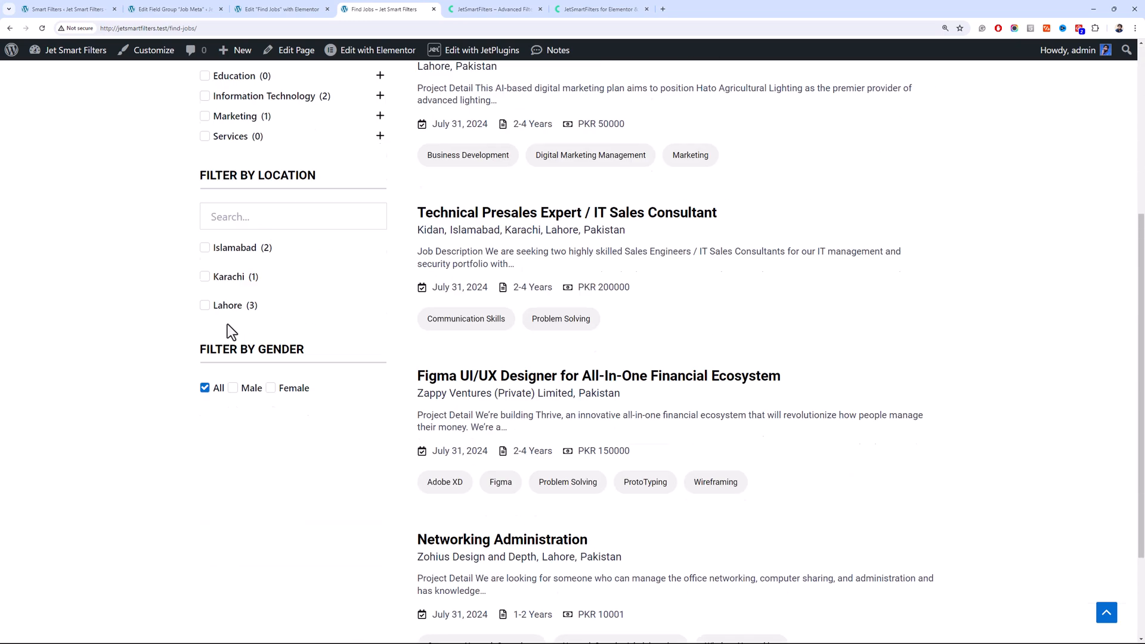
{"action": "scroll", "coordinate": [200, 325], "scroll_direction": "up", "scroll_amount": 2}
Examine the Salary / Package field's type and name in the Job Meta field group
{"action": "left_click", "coordinate": [95, 9]}
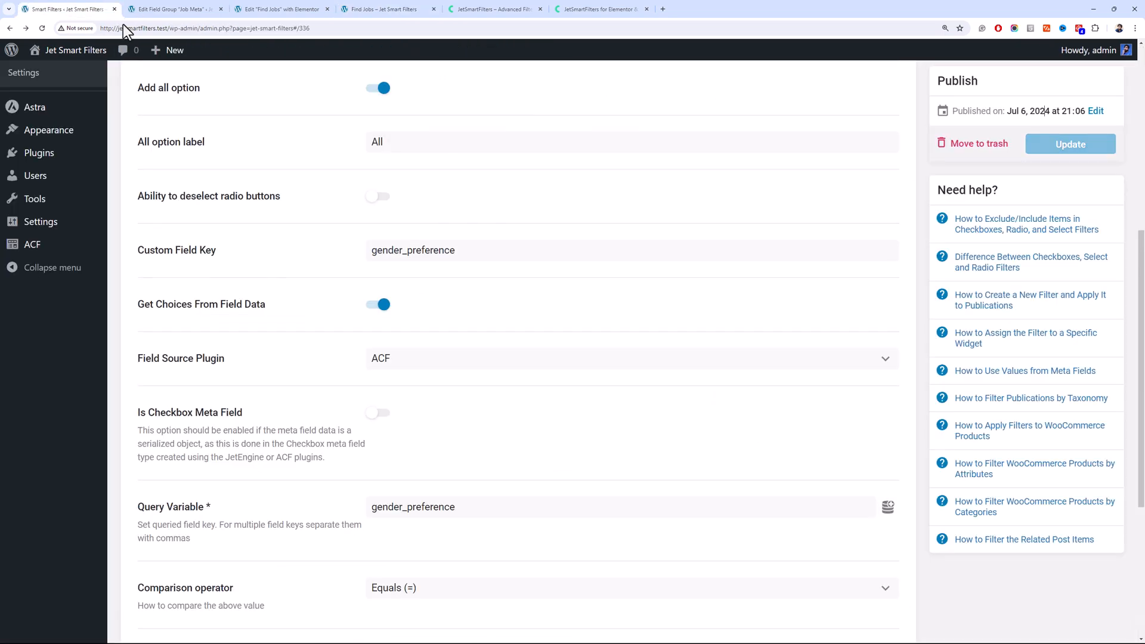
{"action": "scroll", "coordinate": [244, 181], "scroll_direction": "up", "scroll_amount": 5}
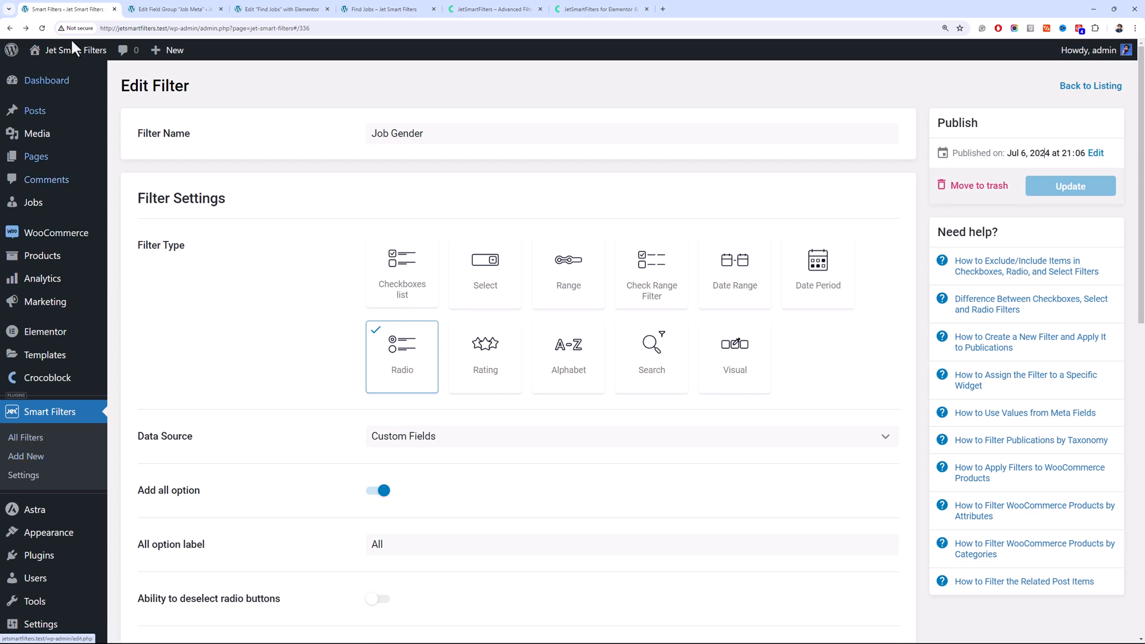
{"action": "left_click", "coordinate": [154, 9]}
{"action": "left_click", "coordinate": [209, 185]}
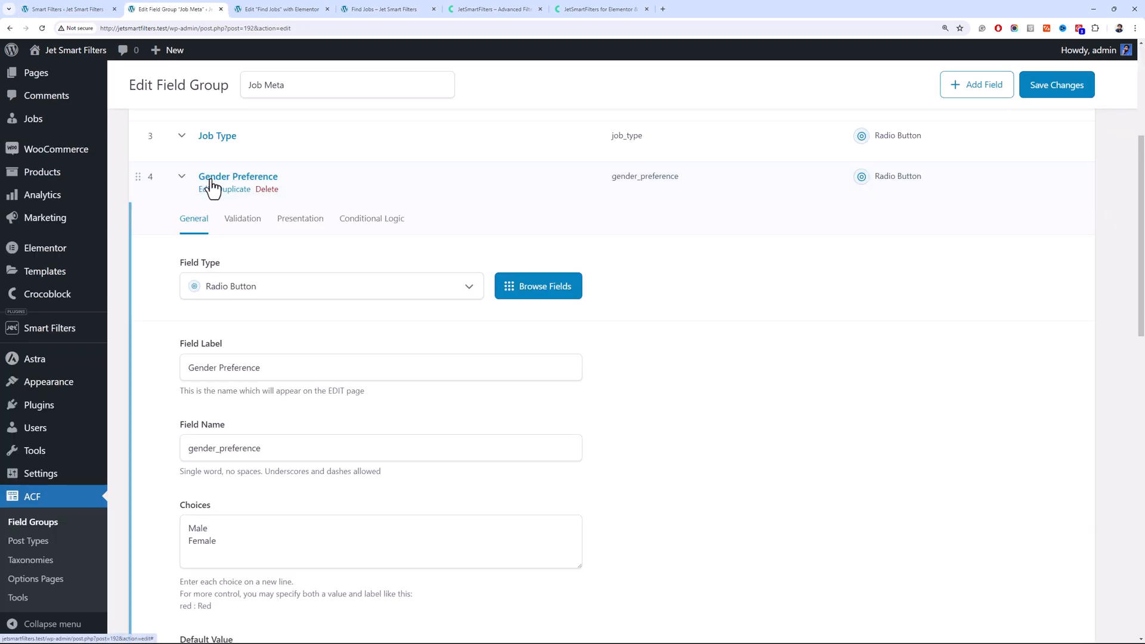
{"action": "left_click", "coordinate": [232, 224]}
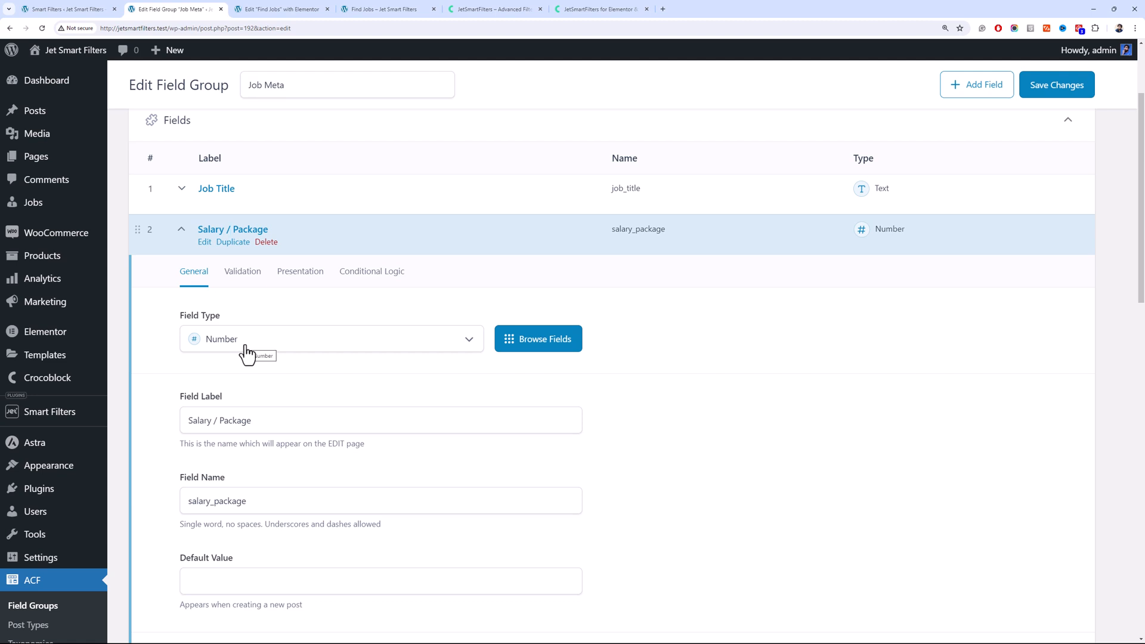
{"action": "left_click", "coordinate": [250, 233]}
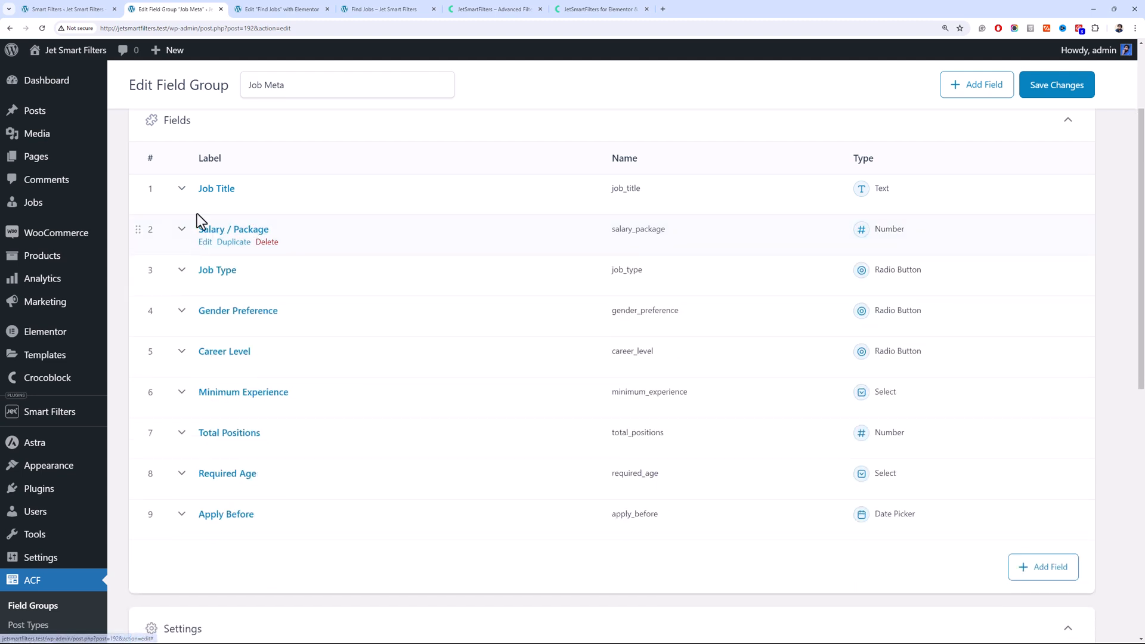
Add a new smart filter named Job Salary and set its filter type to Range
{"action": "left_click", "coordinate": [95, 9]}
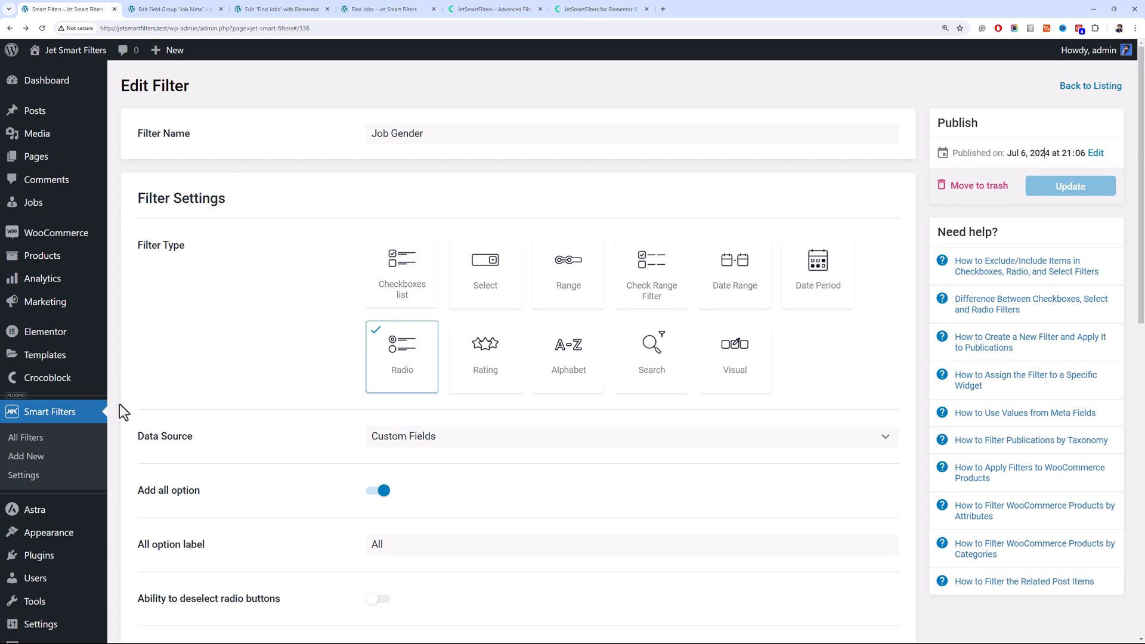
{"action": "left_click", "coordinate": [96, 438]}
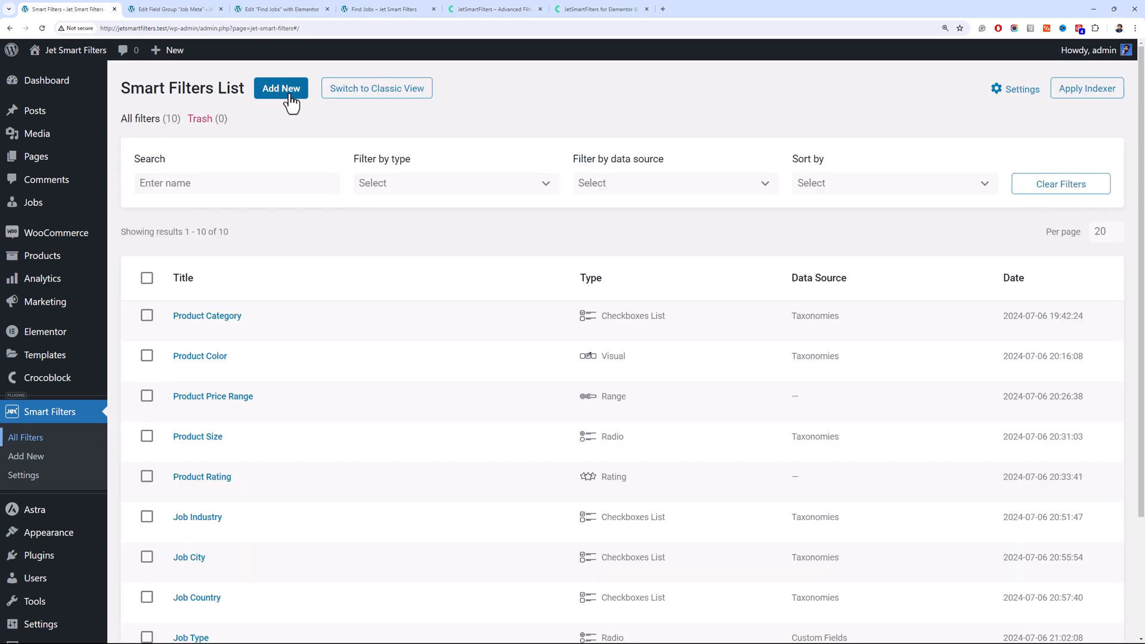
{"action": "left_click", "coordinate": [291, 96]}
{"action": "left_click", "coordinate": [435, 136]}
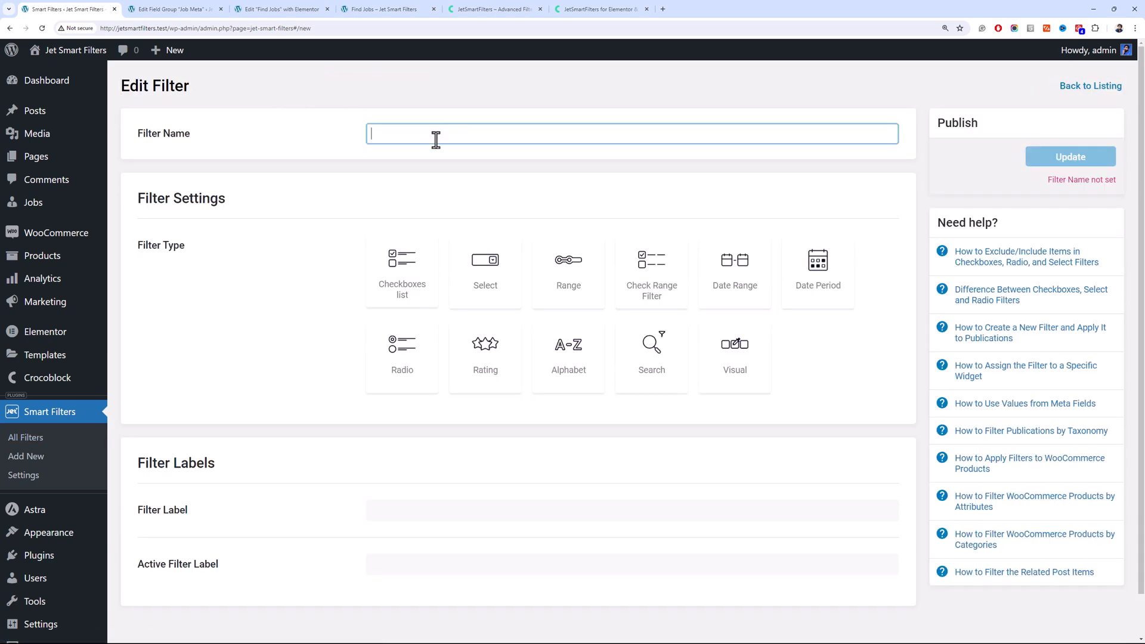
{"action": "type", "text": "Job Salary"}
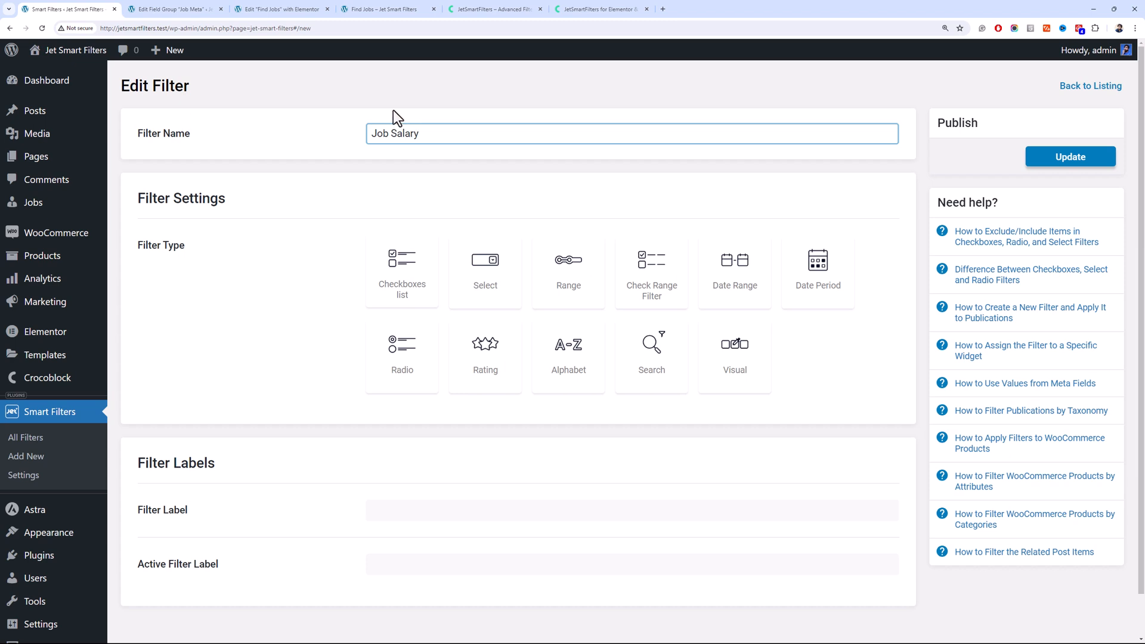
{"action": "left_click", "coordinate": [588, 292]}
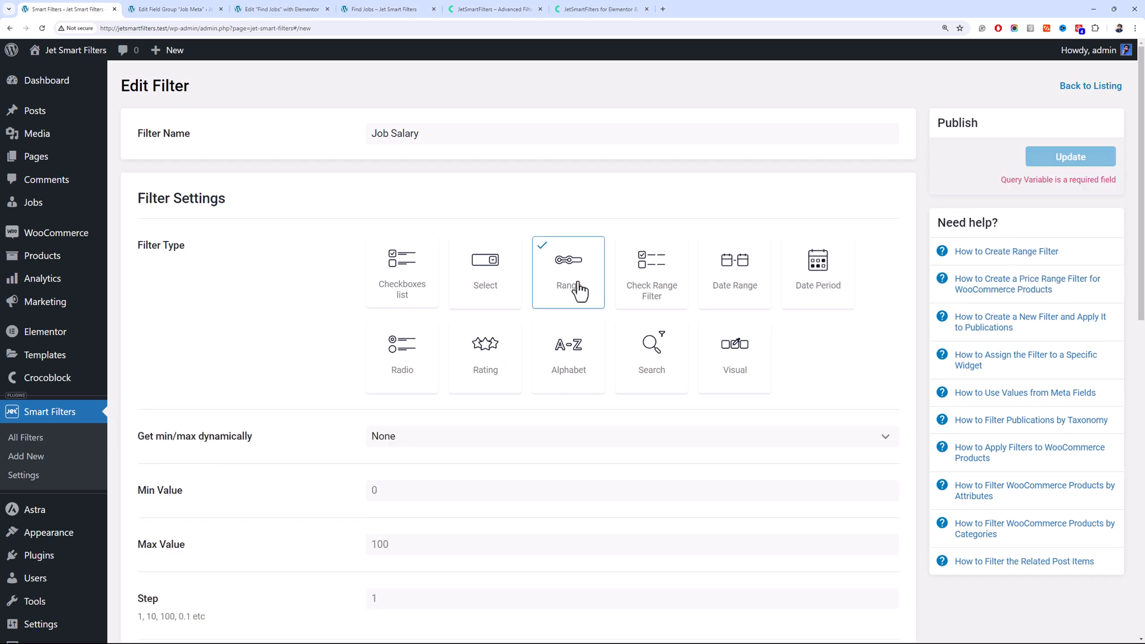
Make the Job Salary filter take its min/max dynamically from Post Meta by query meta key
{"action": "scroll", "coordinate": [532, 244], "scroll_direction": "down", "scroll_amount": 2}
{"action": "left_click", "coordinate": [475, 314]}
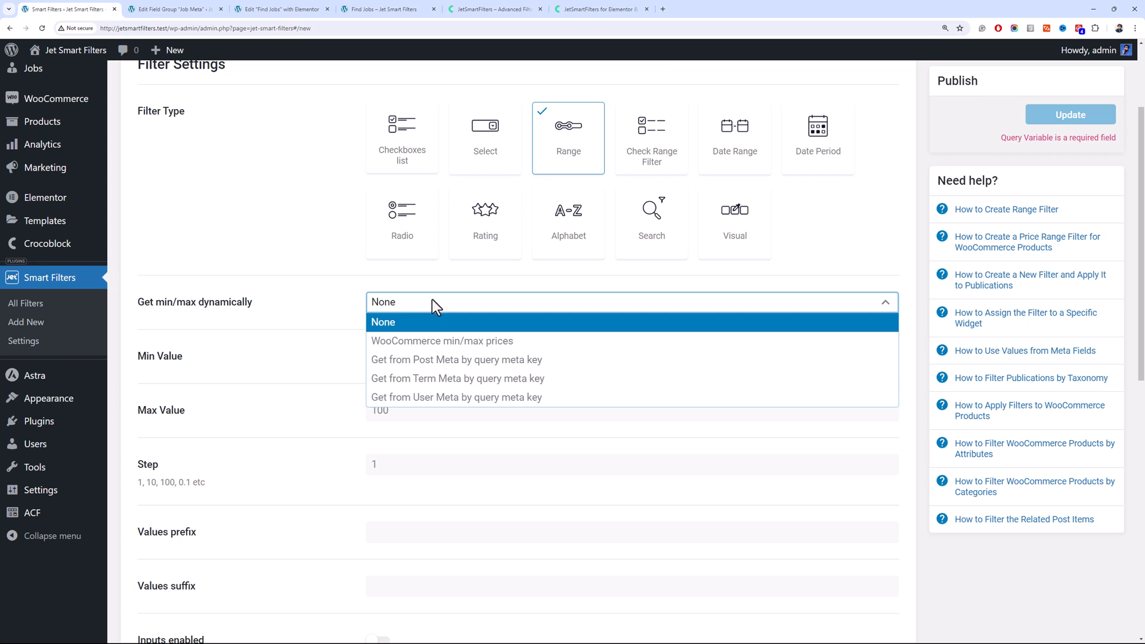
{"action": "left_click", "coordinate": [421, 365]}
Copy the field name salary_package from the Salary / Package field in the Job Meta field group
{"action": "left_click", "coordinate": [173, 9]}
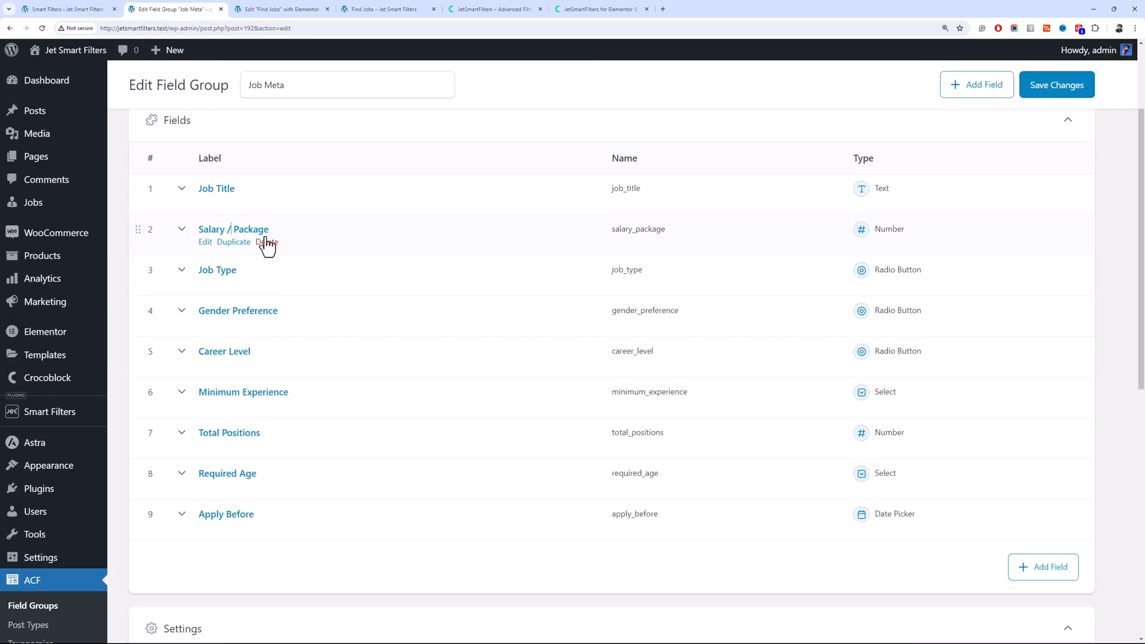
{"action": "left_click", "coordinate": [256, 230]}
{"action": "left_click", "coordinate": [248, 506]}
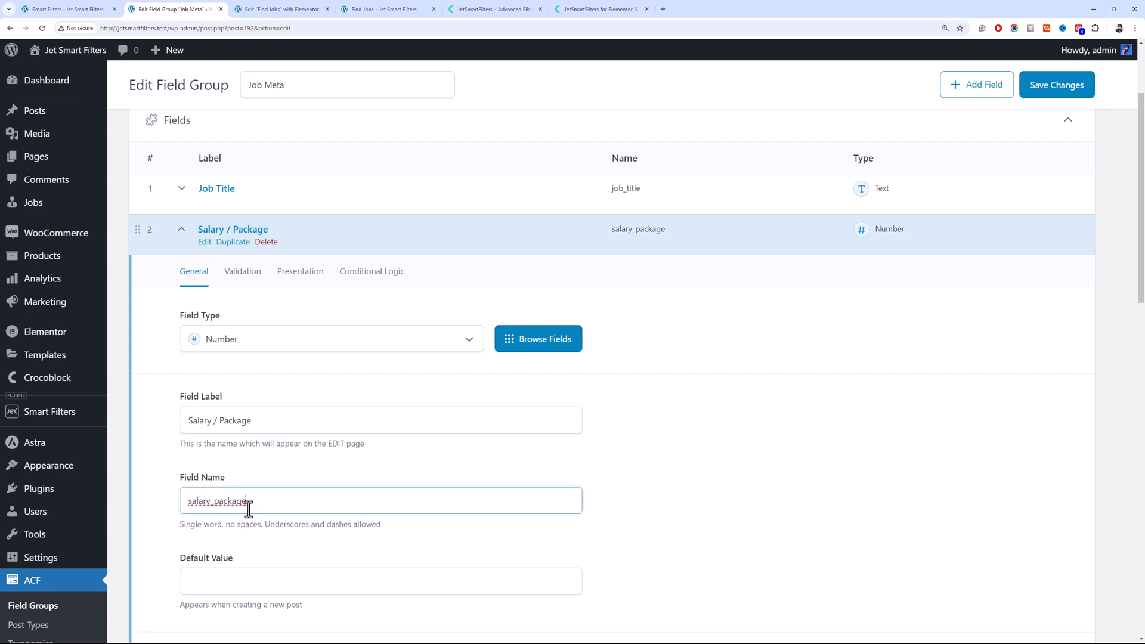
{"action": "double_click", "coordinate": [248, 507]}
{"action": "key", "text": "ctrl+c"}
{"action": "left_click", "coordinate": [80, 9]}
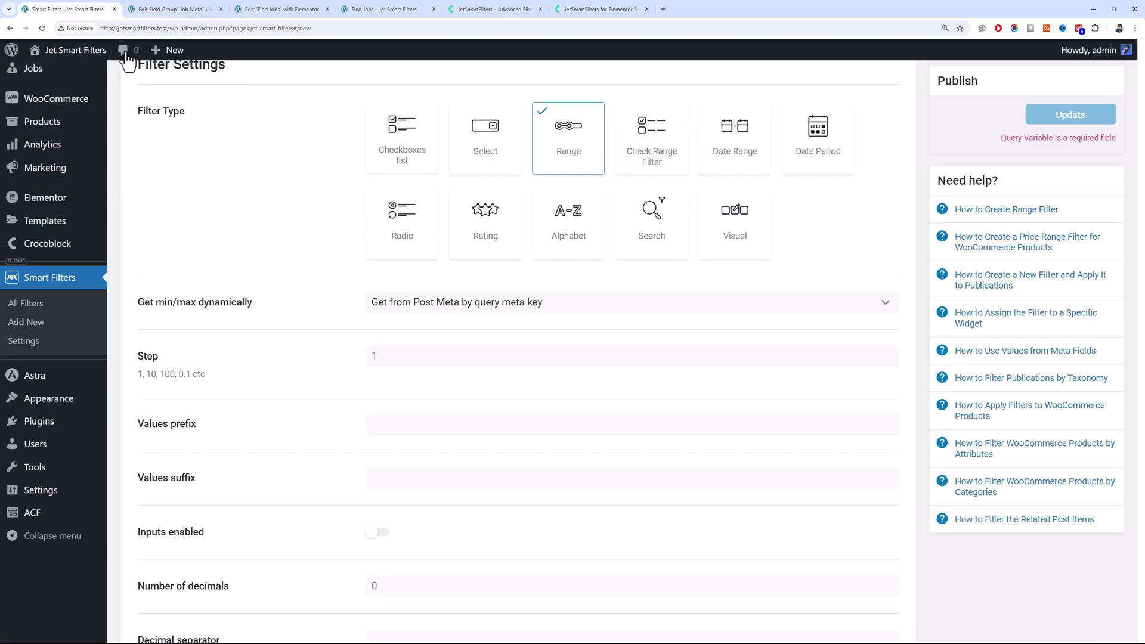
Enable the inputs and the inputs separators for the Job Salary range filter
{"action": "scroll", "coordinate": [408, 401], "scroll_direction": "down", "scroll_amount": 2}
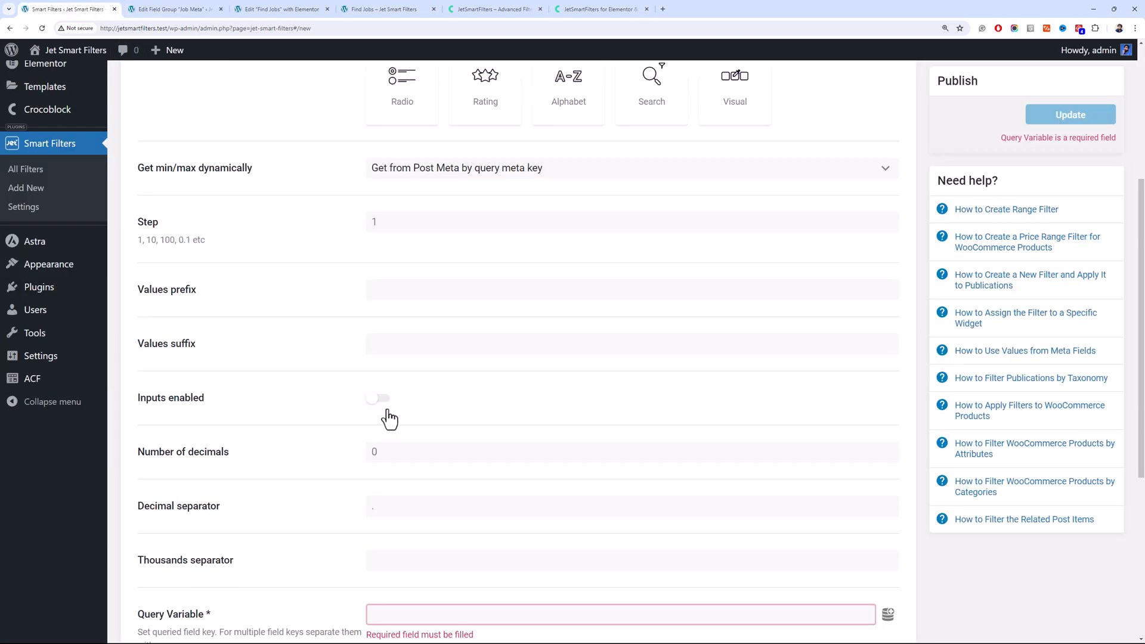
{"action": "left_click", "coordinate": [376, 399]}
{"action": "scroll", "coordinate": [377, 399], "scroll_direction": "down", "scroll_amount": 2}
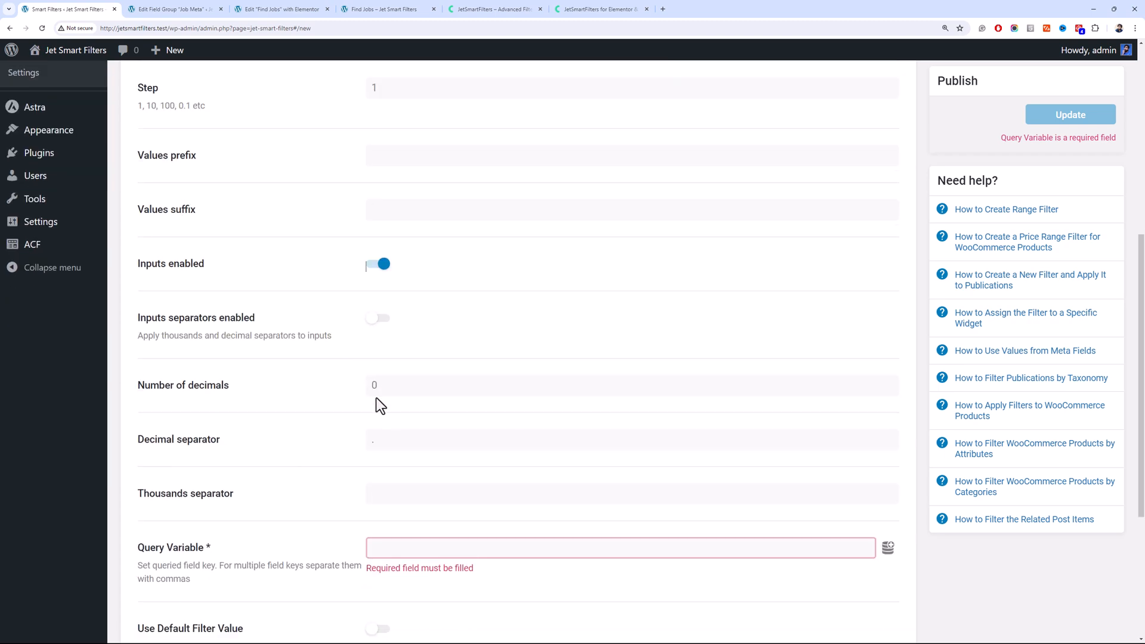
{"action": "left_click", "coordinate": [379, 322]}
Set the Job Salary filter's query variable to the copied field name salary_package
{"action": "scroll", "coordinate": [405, 437], "scroll_direction": "down", "scroll_amount": 2}
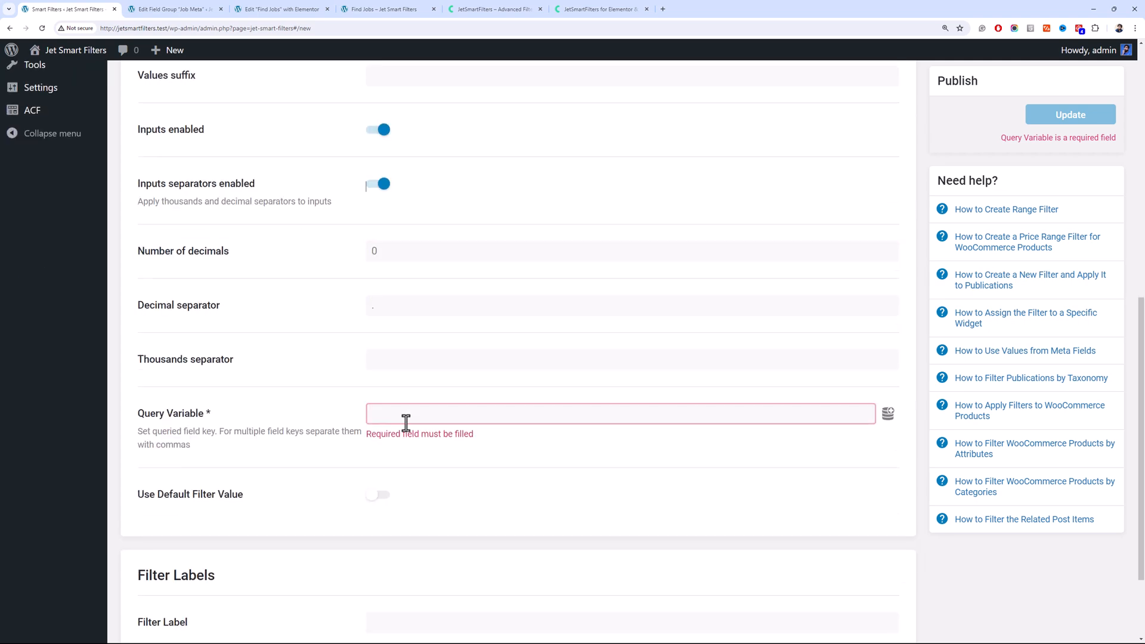
{"action": "left_click", "coordinate": [398, 414]}
{"action": "key", "text": "ctrl+v"}
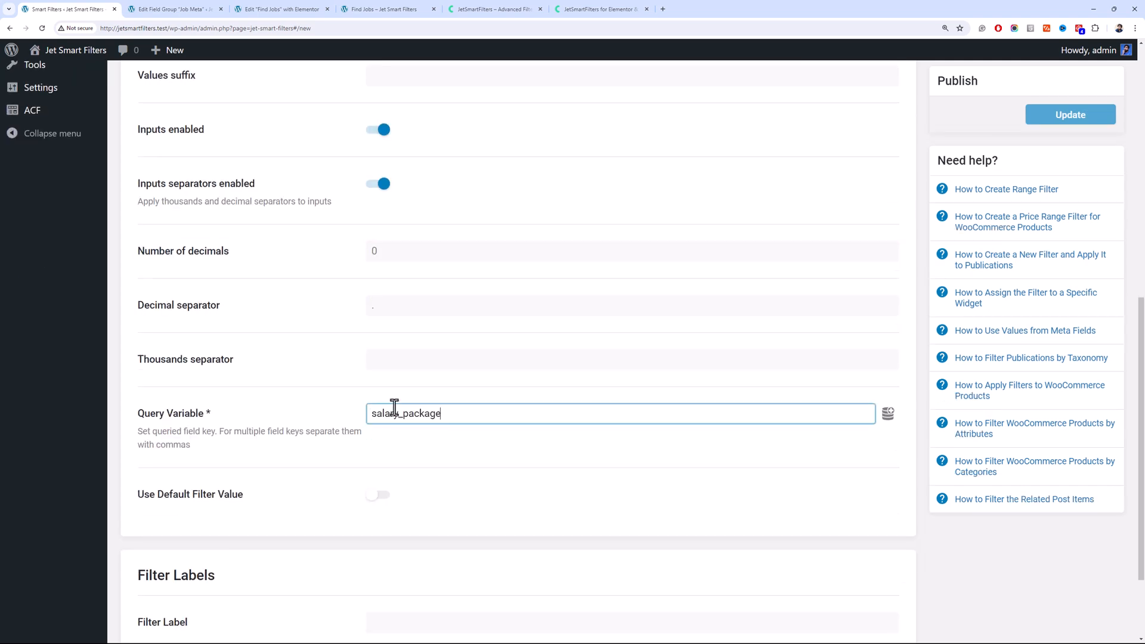
{"action": "left_click", "coordinate": [297, 460]}
Label the filter Salary with the active label Salary range, and save the Job Salary filter
{"action": "scroll", "coordinate": [296, 461], "scroll_direction": "up", "scroll_amount": 6}
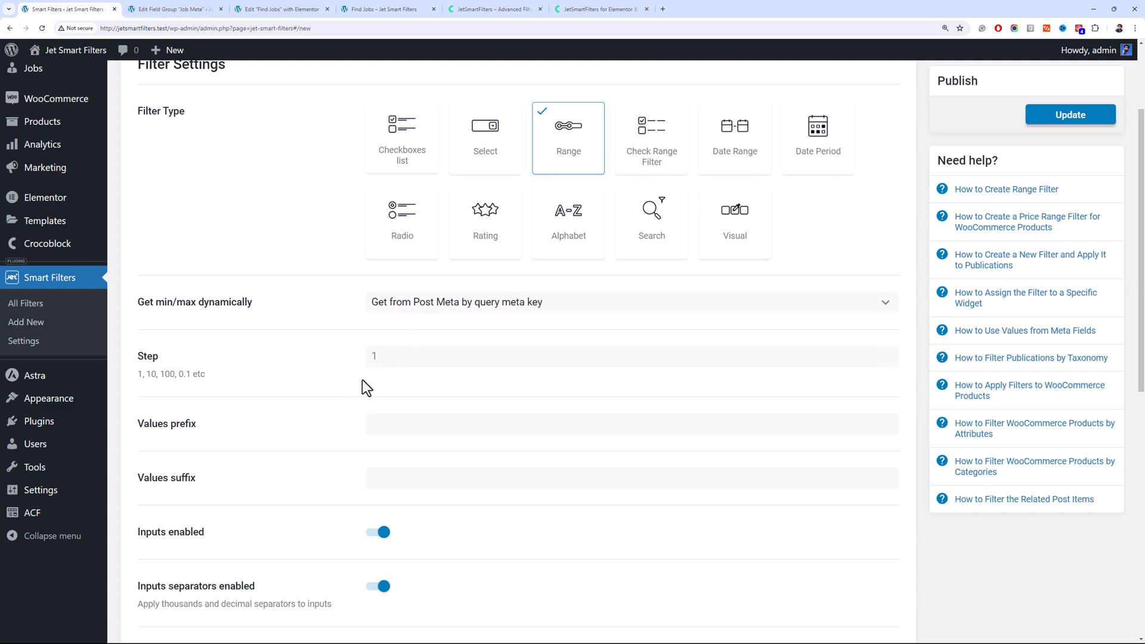
{"action": "scroll", "coordinate": [366, 387], "scroll_direction": "down", "scroll_amount": 4}
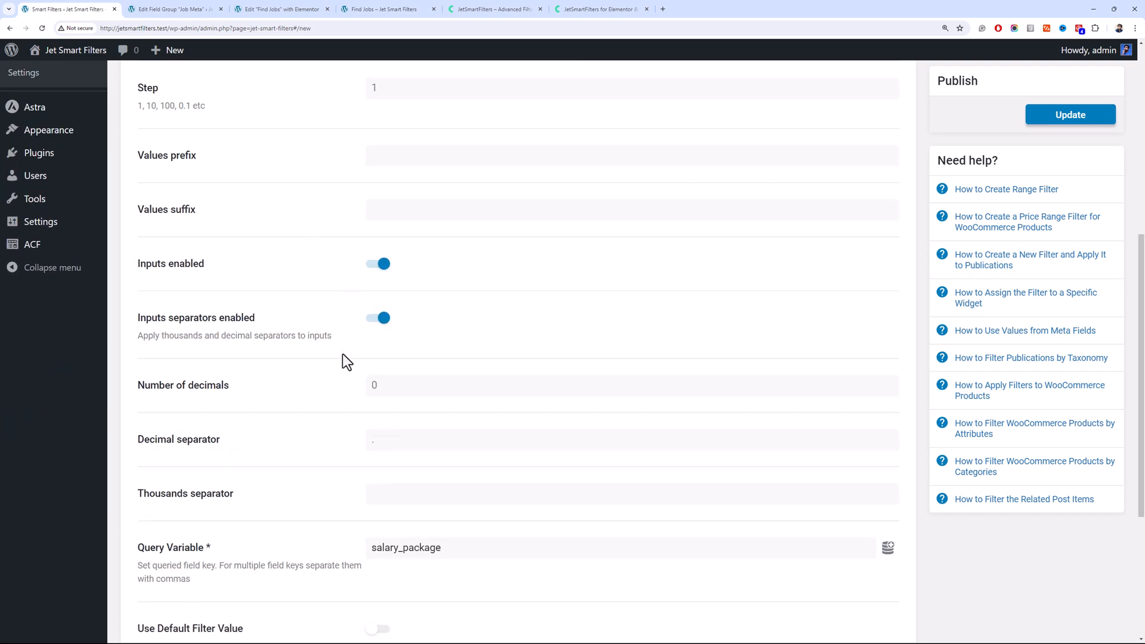
{"action": "scroll", "coordinate": [316, 361], "scroll_direction": "down", "scroll_amount": 2}
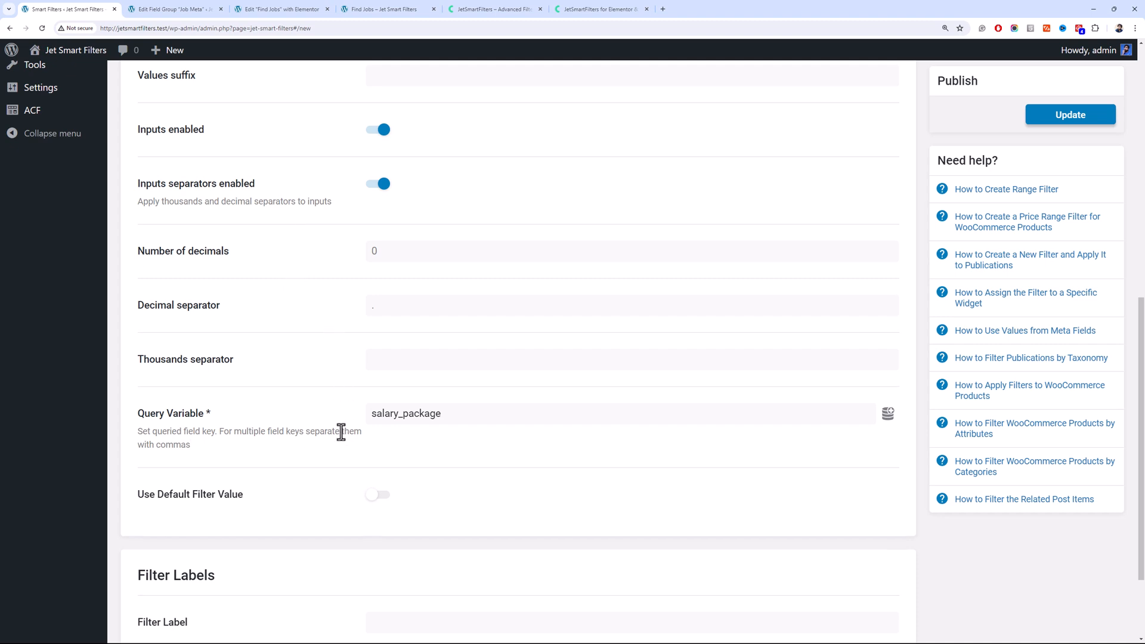
{"action": "scroll", "coordinate": [342, 431], "scroll_direction": "down", "scroll_amount": 2}
{"action": "left_click", "coordinate": [580, 501]}
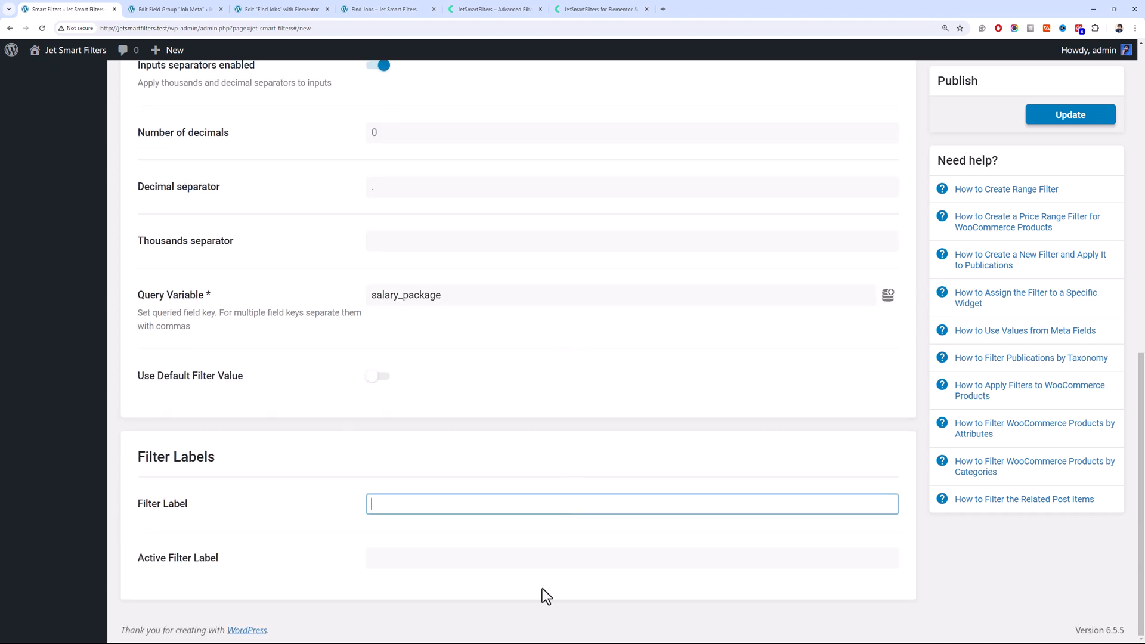
{"action": "type", "text": "Salary"}
{"action": "key", "text": "Tab"}
{"action": "type", "text": "Salary range"}
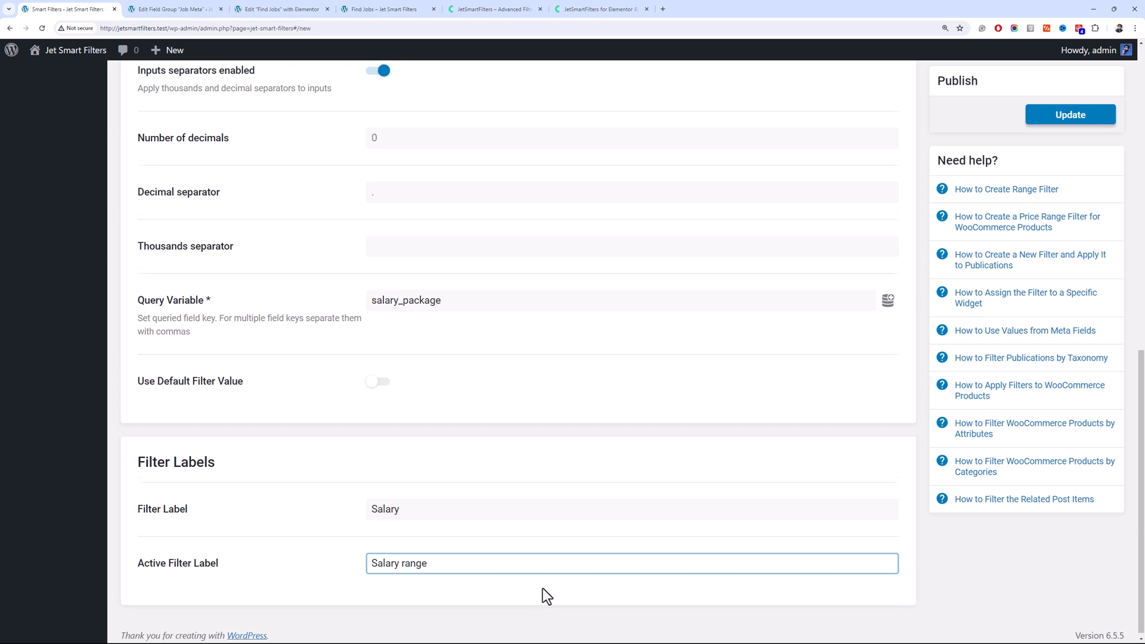
{"action": "left_click", "coordinate": [1089, 119]}
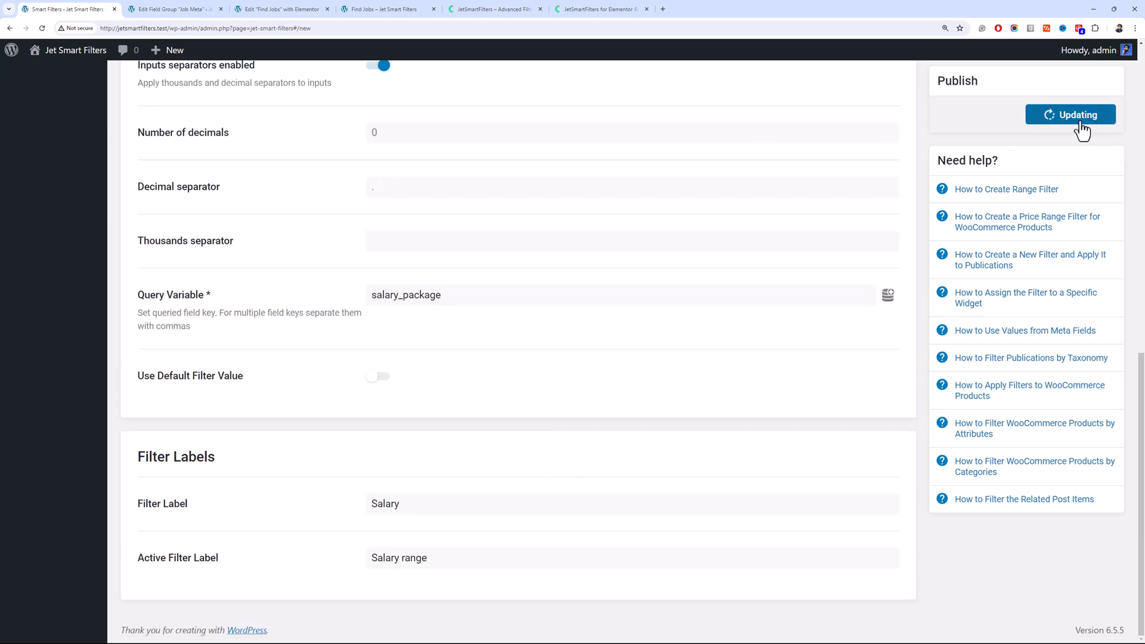
Duplicate the Filter by Gender container on the Find Jobs page in Elementor
{"action": "left_click", "coordinate": [319, 8]}
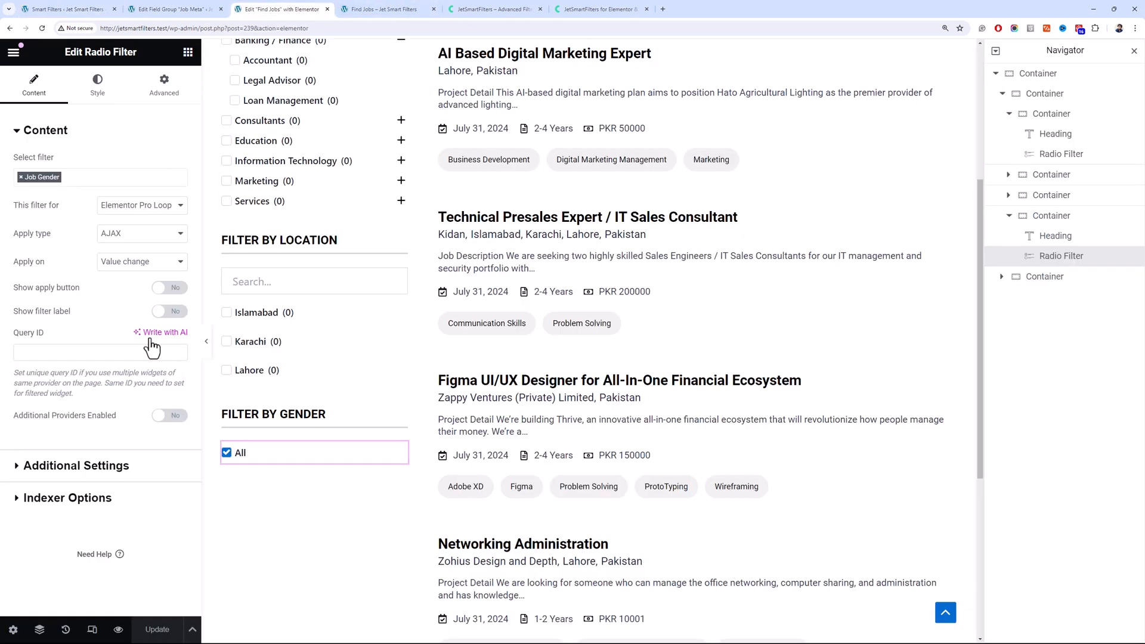
{"action": "right_click", "coordinate": [227, 437]}
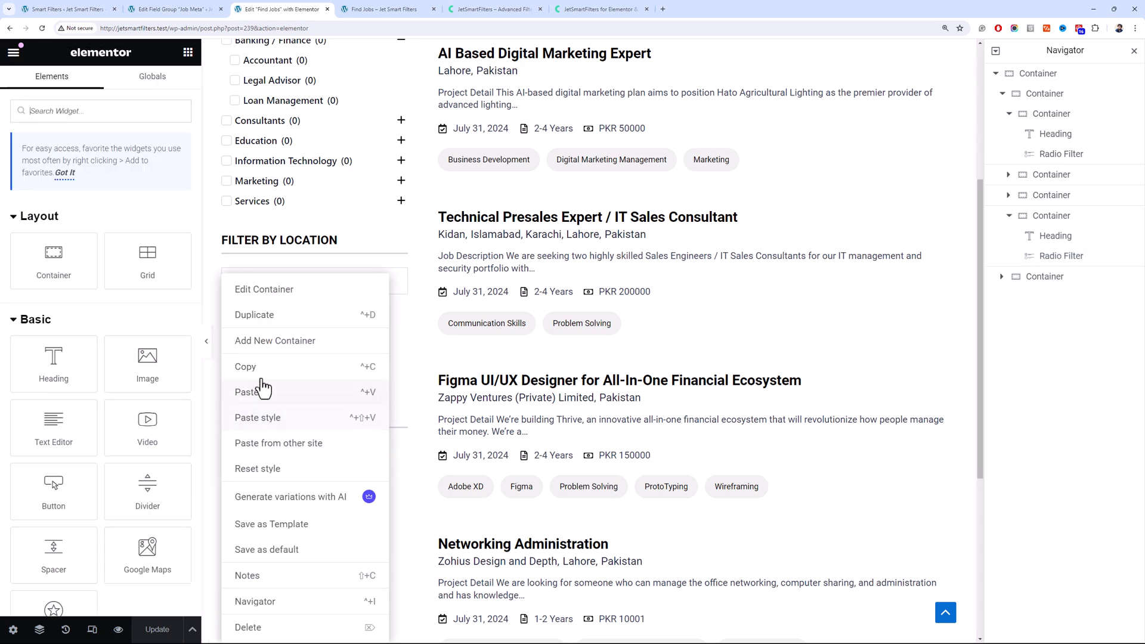
{"action": "left_click", "coordinate": [272, 316]}
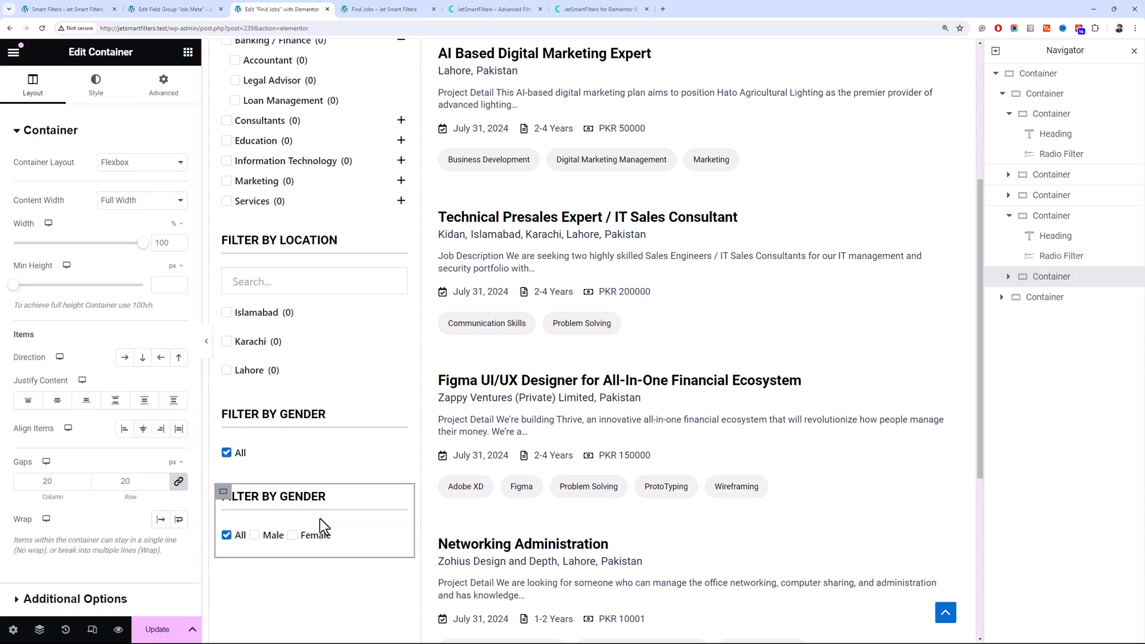
Change the duplicated container's heading to Salary Range
{"action": "left_click", "coordinate": [342, 532]}
{"action": "left_click", "coordinate": [322, 504]}
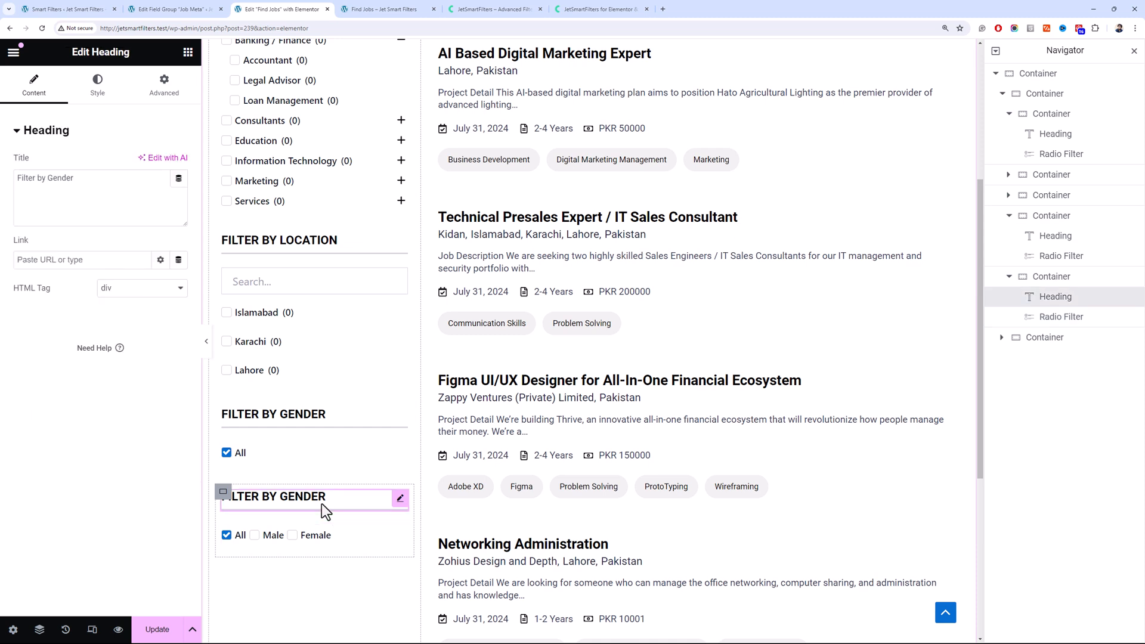
{"action": "triple_click", "coordinate": [123, 208]}
{"action": "double_click", "coordinate": [128, 205]}
{"action": "type", "text": "Sala"}
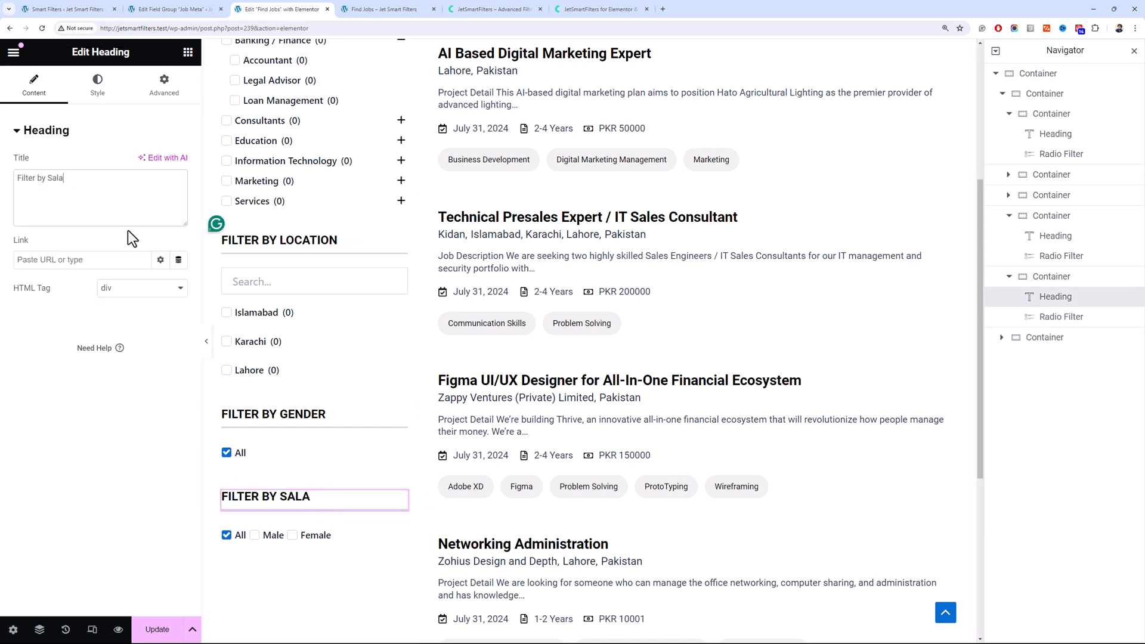
{"action": "type", "text": "ry Range"}
{"action": "left_click_drag", "start_coordinate": [47, 178], "coordinate": [20, 169]}
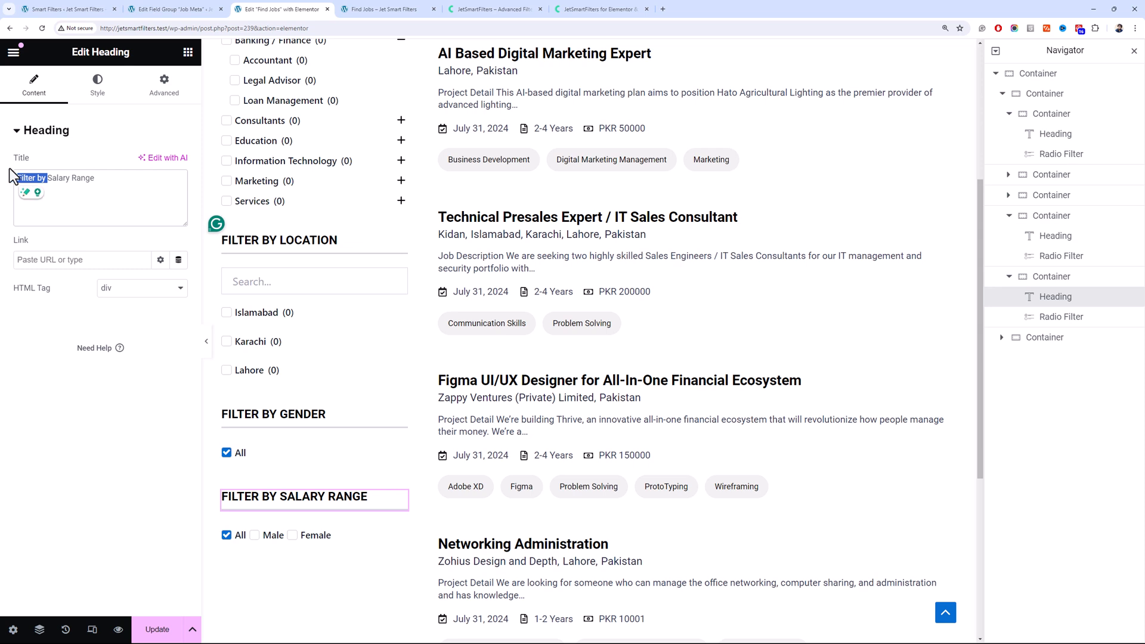
{"action": "key", "text": "BackSpace"}
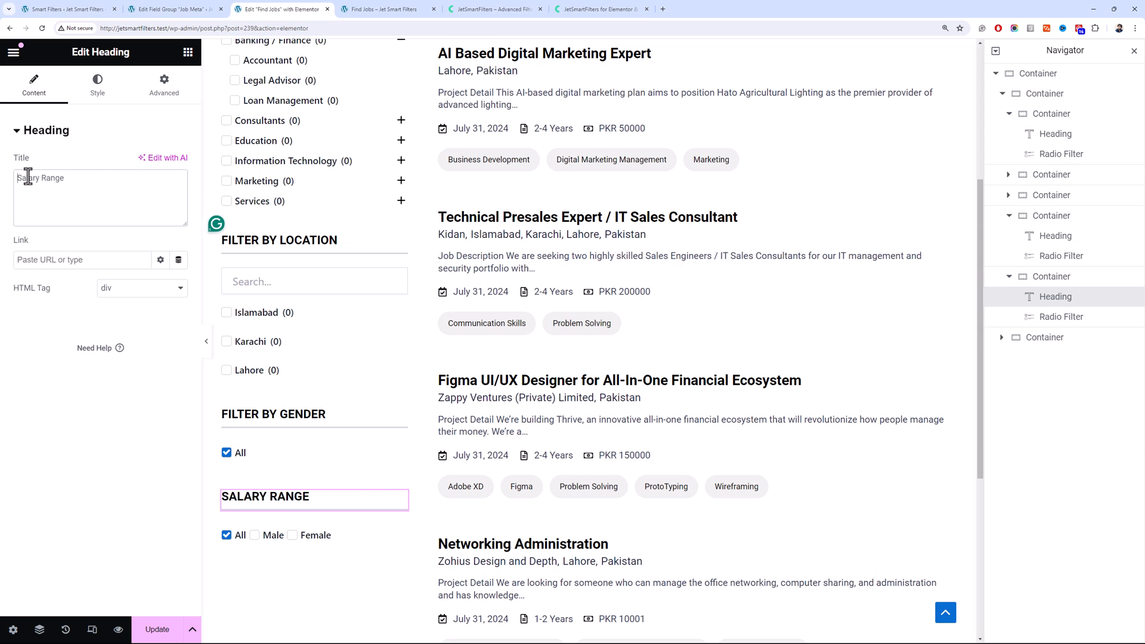
Delete the duplicated Job Gender radio filter under the Salary Range heading
{"action": "left_click", "coordinate": [328, 543]}
{"action": "right_click", "coordinate": [355, 544]}
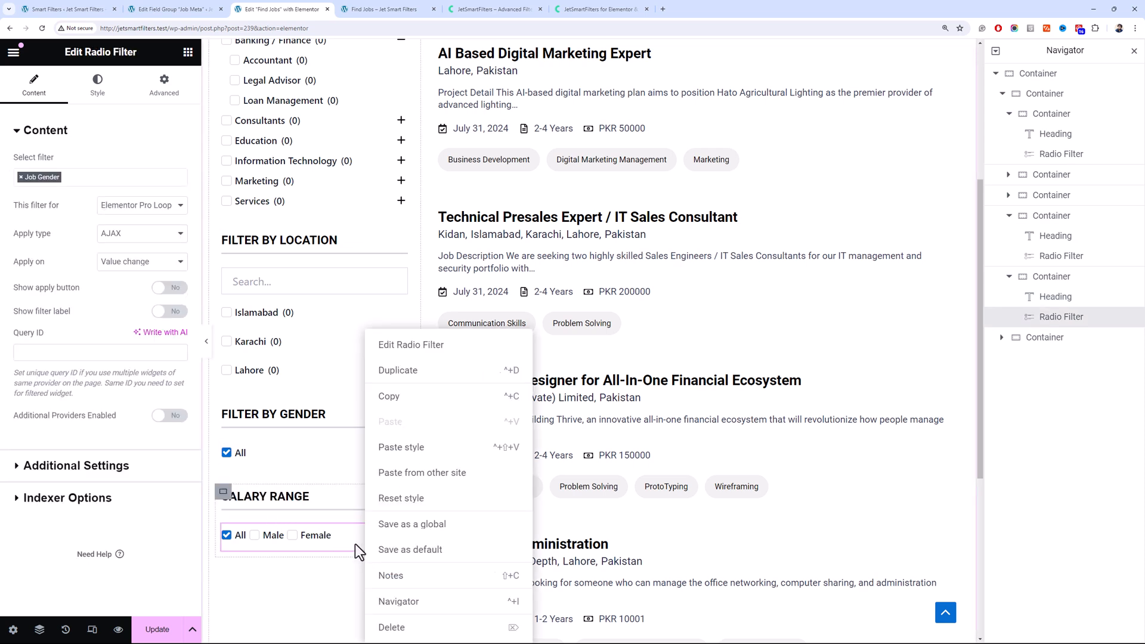
{"action": "left_click", "coordinate": [388, 626]}
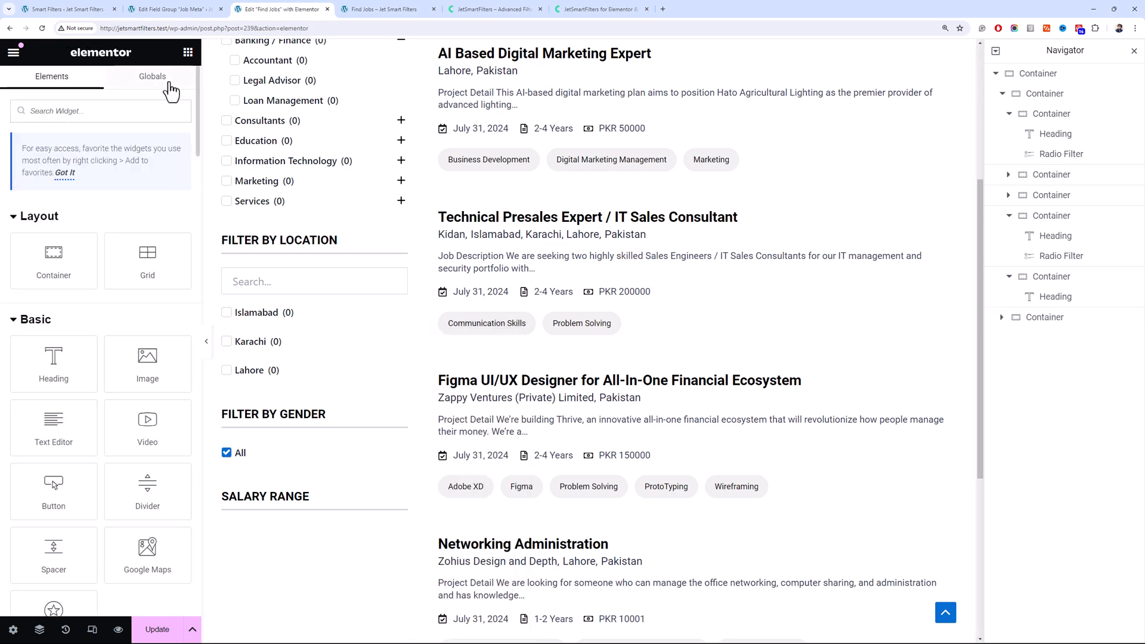
Place a Range Filter widget under the Salary Range heading and apply it to the Elementor Pro Loop Grid
{"action": "scroll", "coordinate": [102, 246], "scroll_direction": "down", "scroll_amount": 15}
{"action": "scroll", "coordinate": [90, 325], "scroll_direction": "down", "scroll_amount": 5}
{"action": "scroll", "coordinate": [52, 442], "scroll_direction": "down", "scroll_amount": 5}
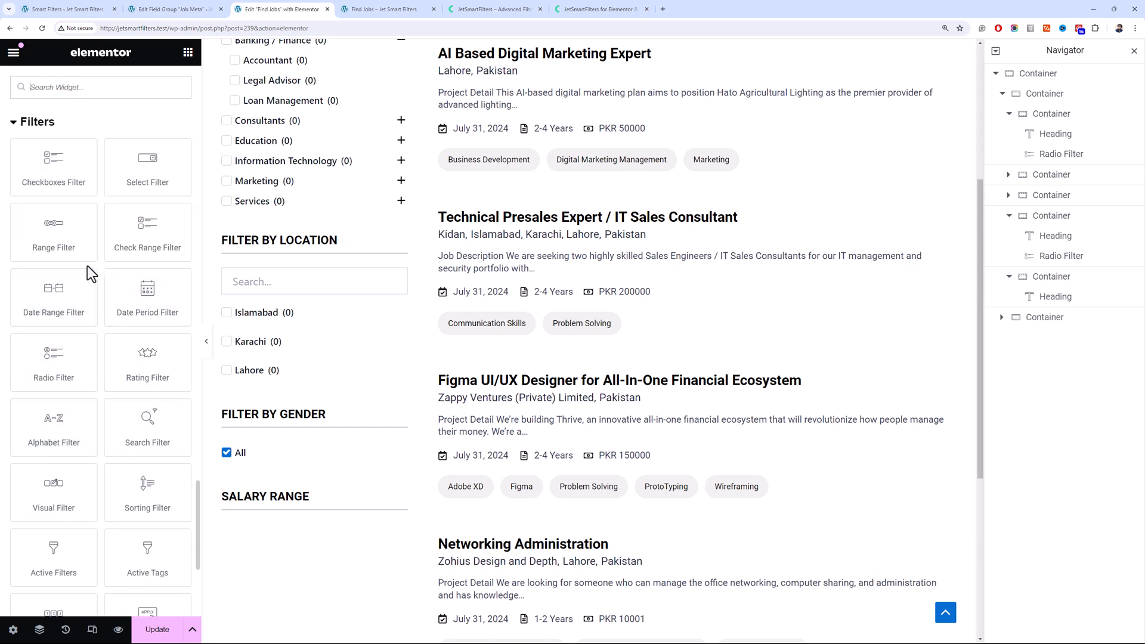
{"action": "left_click_drag", "start_coordinate": [77, 247], "coordinate": [306, 507]}
{"action": "left_click", "coordinate": [165, 207]}
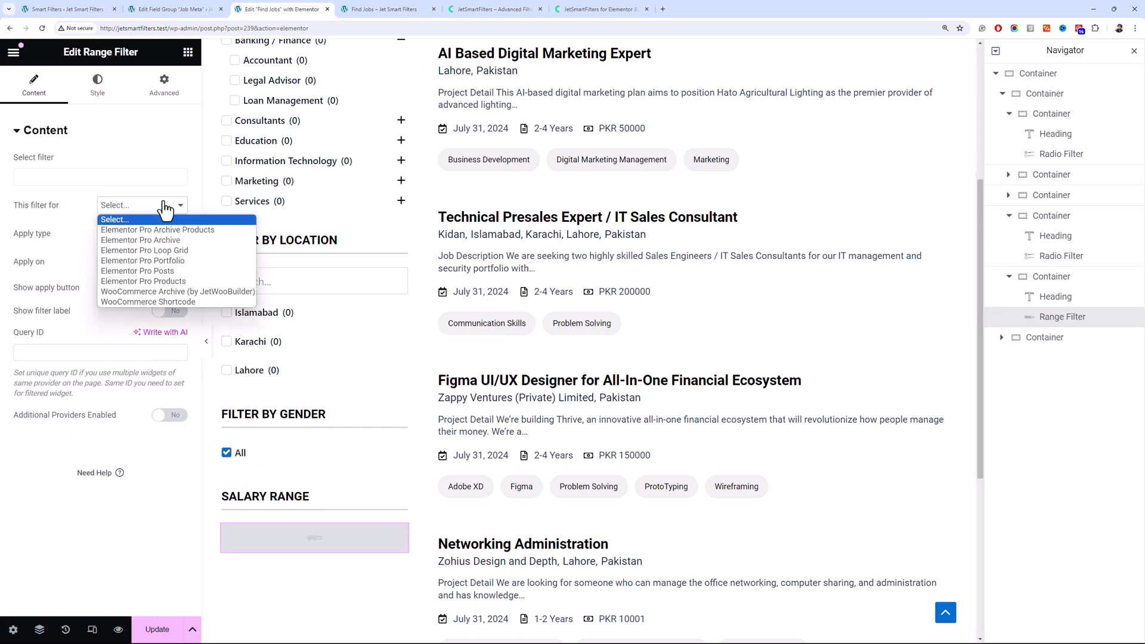
{"action": "left_click", "coordinate": [174, 250]}
Assign the Job Salary filter to the new Range Filter widget
{"action": "left_click", "coordinate": [96, 182]}
{"action": "type", "text": "ra"}
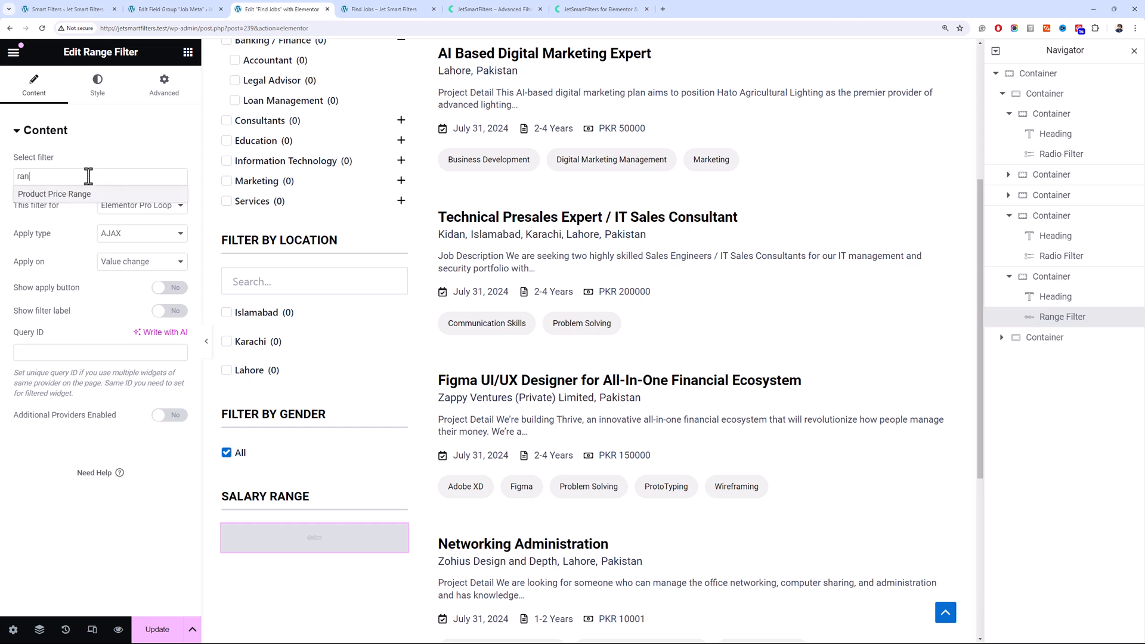
{"action": "type", "text": "n"}
{"action": "key", "text": "BackSpace"}
{"action": "key", "text": "BackSpace"}
{"action": "key", "text": "BackSpace"}
{"action": "type", "text": "sa"}
{"action": "left_click", "coordinate": [98, 196]}
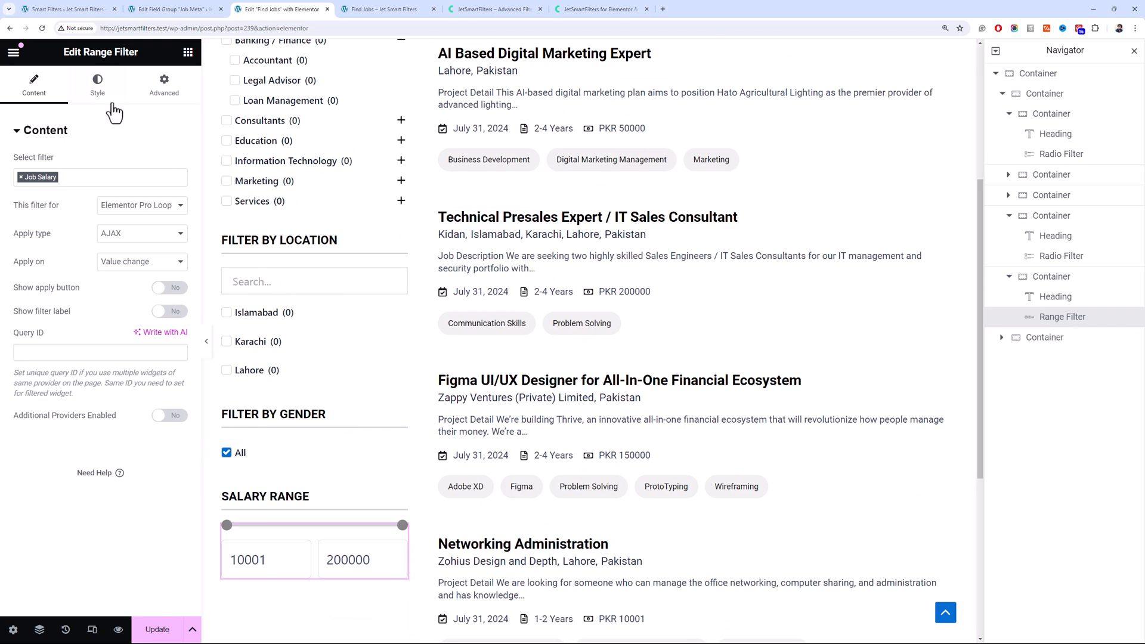
Set the salary slider's stroke to 2 and give its range part a dark global color
{"action": "left_click", "coordinate": [99, 87]}
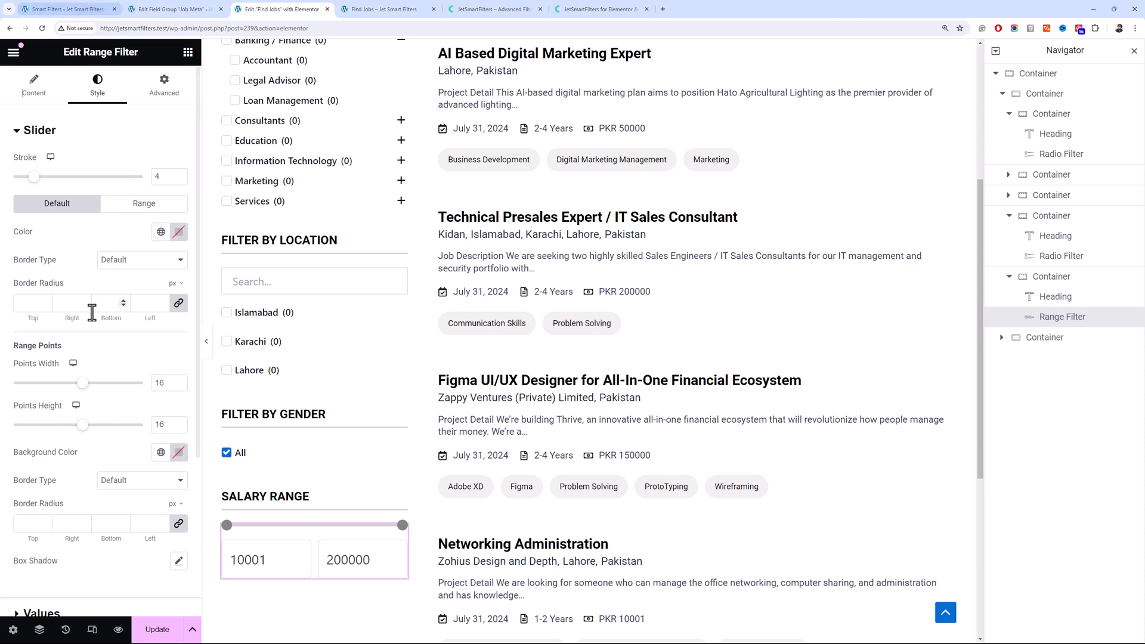
{"action": "left_click", "coordinate": [179, 179]}
{"action": "left_click", "coordinate": [179, 179]}
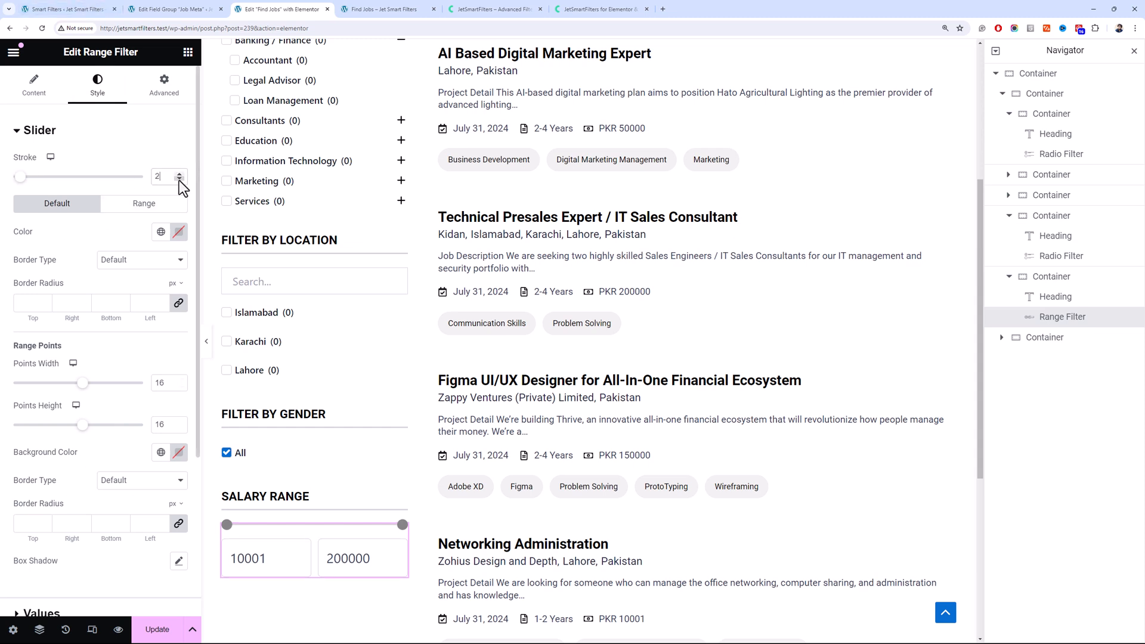
{"action": "left_click", "coordinate": [156, 206]}
{"action": "left_click", "coordinate": [160, 232]}
{"action": "left_click", "coordinate": [106, 404]}
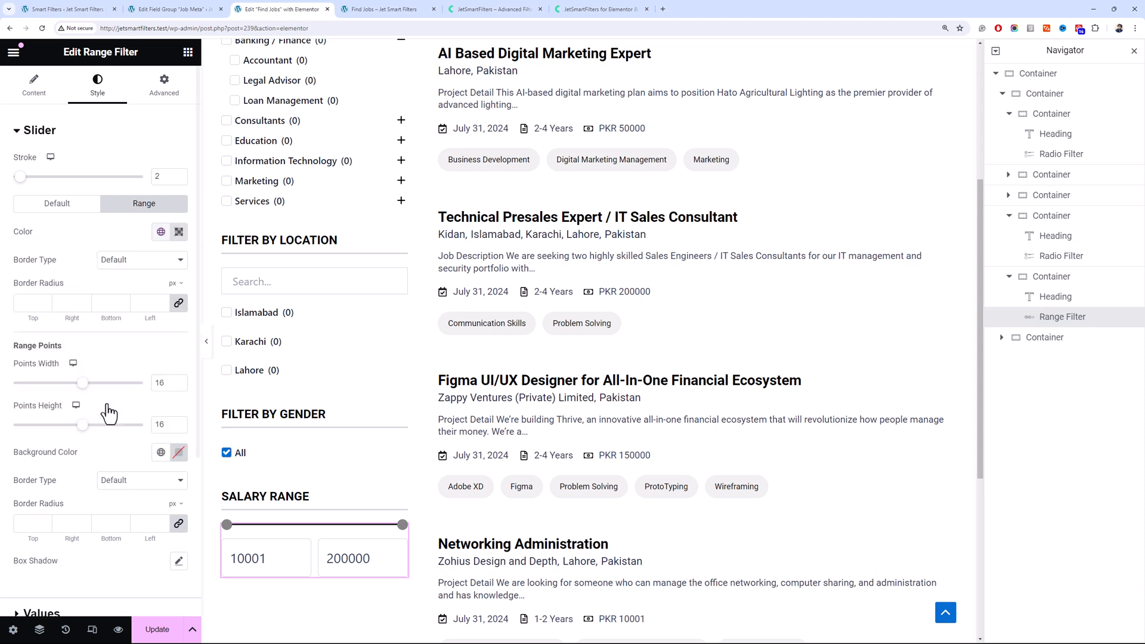
Give the salary slider's range points a blue global background color
{"action": "scroll", "coordinate": [94, 263], "scroll_direction": "down", "scroll_amount": 4}
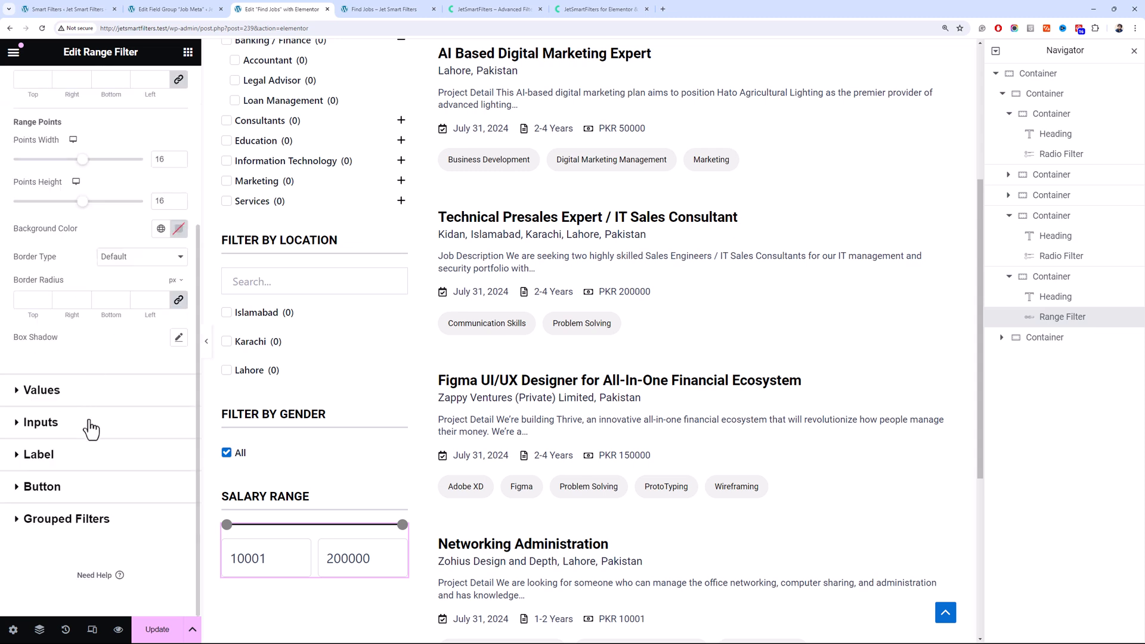
{"action": "scroll", "coordinate": [69, 322], "scroll_direction": "up", "scroll_amount": 5}
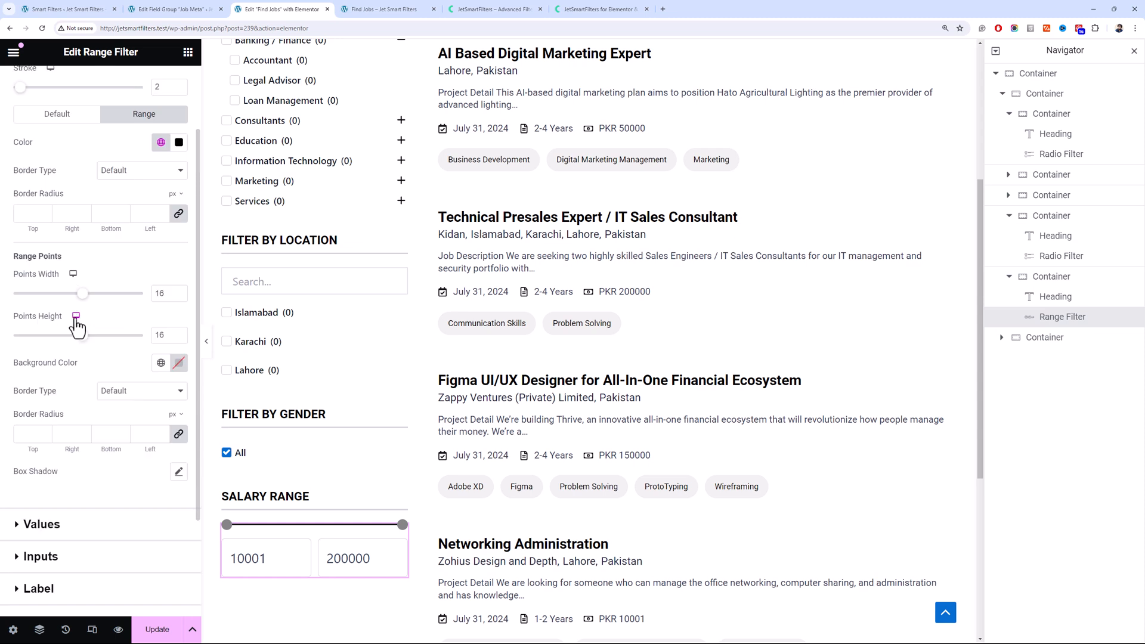
{"action": "left_click", "coordinate": [39, 127]}
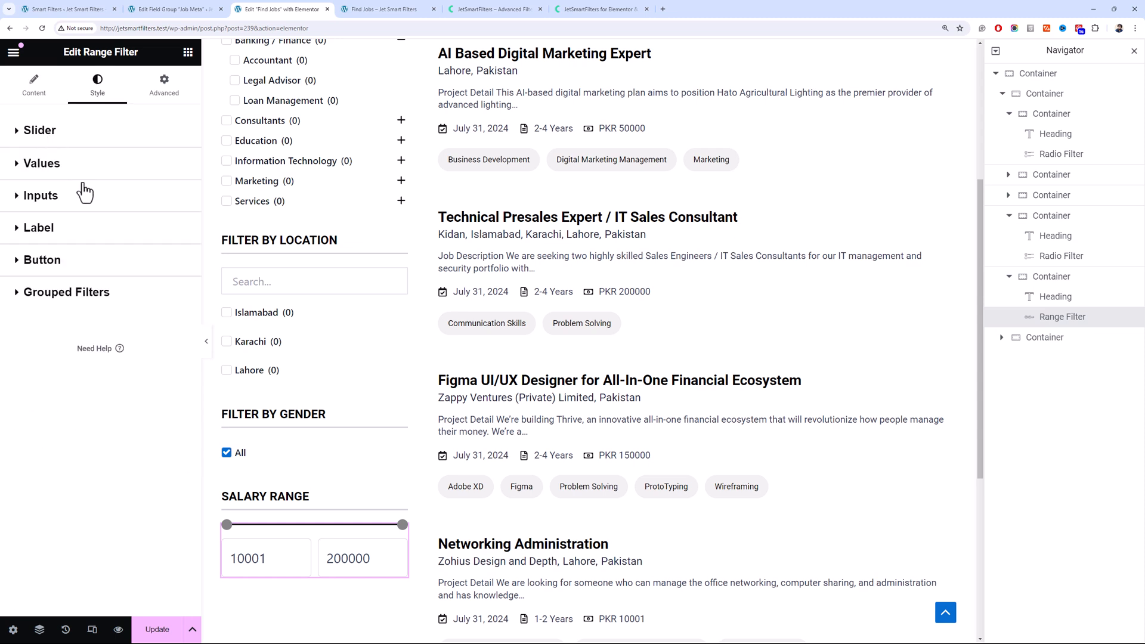
{"action": "left_click", "coordinate": [63, 164]}
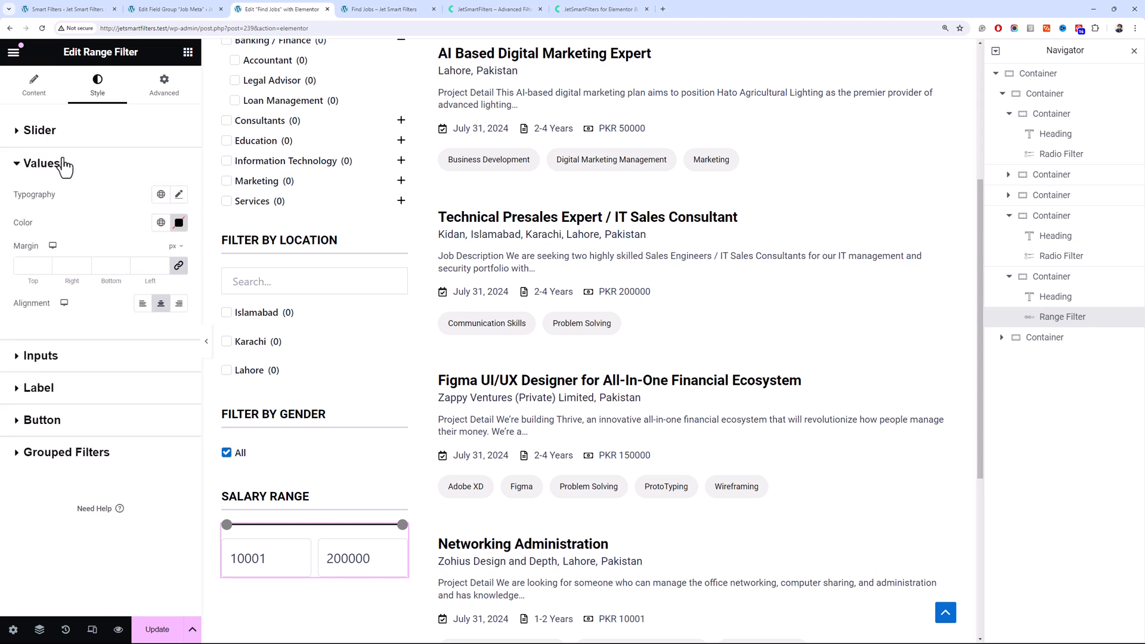
{"action": "left_click", "coordinate": [76, 358]}
{"action": "left_click", "coordinate": [83, 132]}
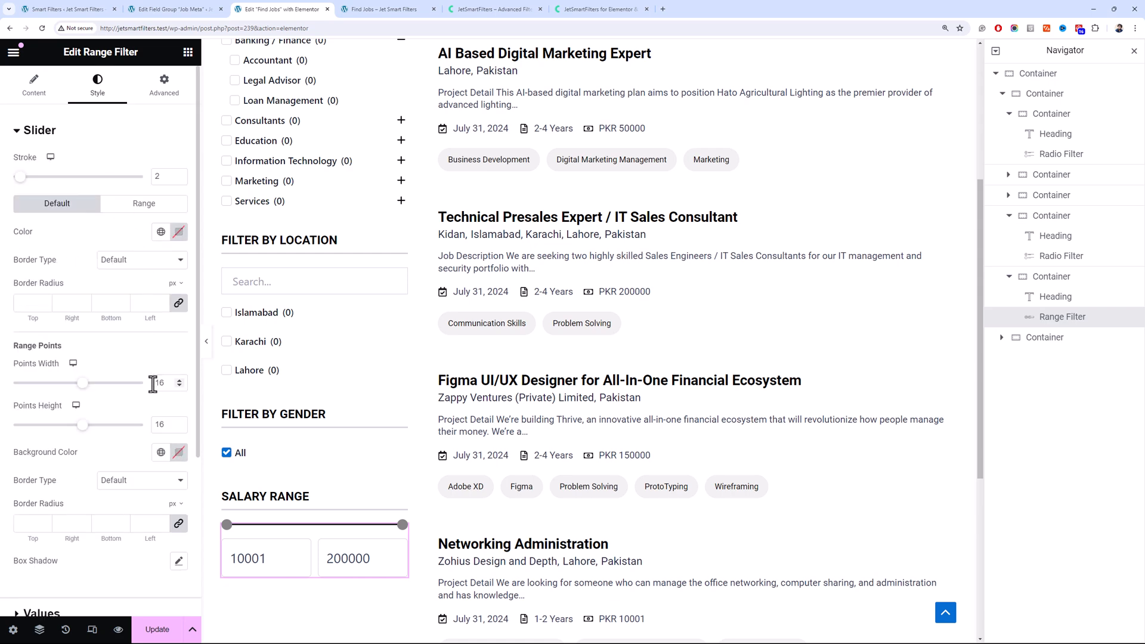
{"action": "left_click", "coordinate": [161, 457]}
{"action": "left_click", "coordinate": [113, 412]}
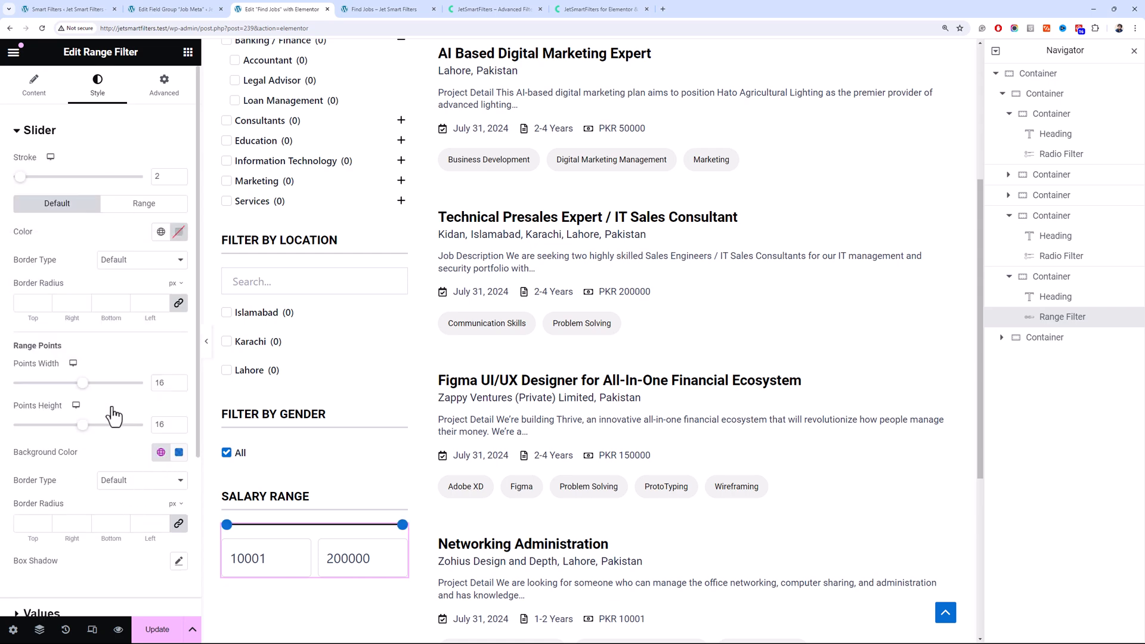
{"action": "scroll", "coordinate": [255, 535], "scroll_direction": "down", "scroll_amount": 2}
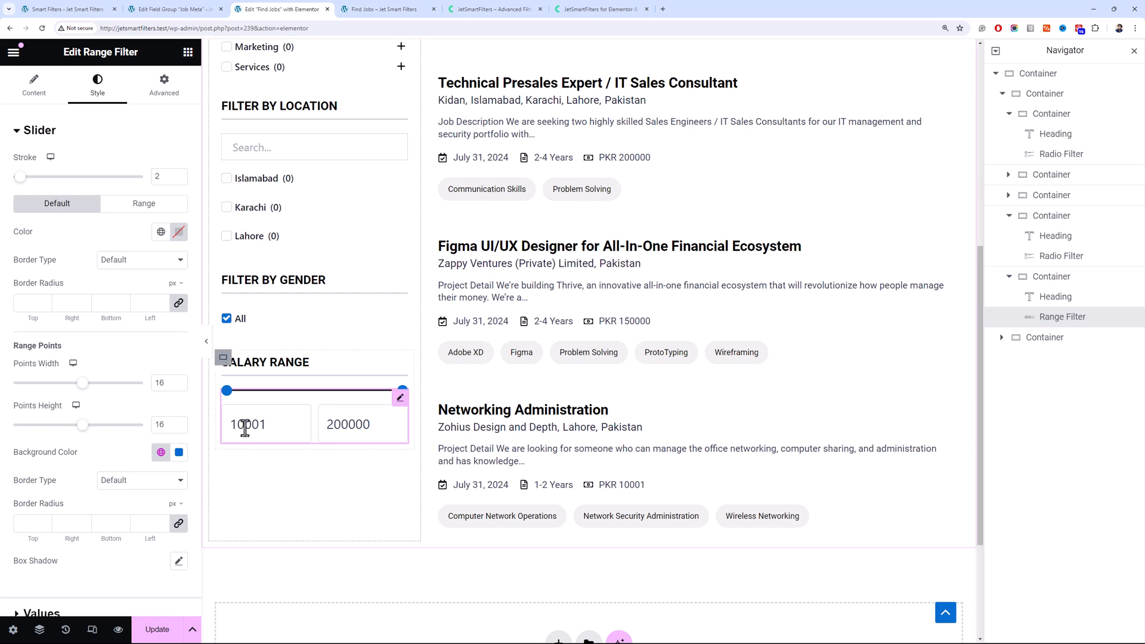
Set the Job Salary filter's values prefix to PKR and update the filter
{"action": "left_click", "coordinate": [92, 9]}
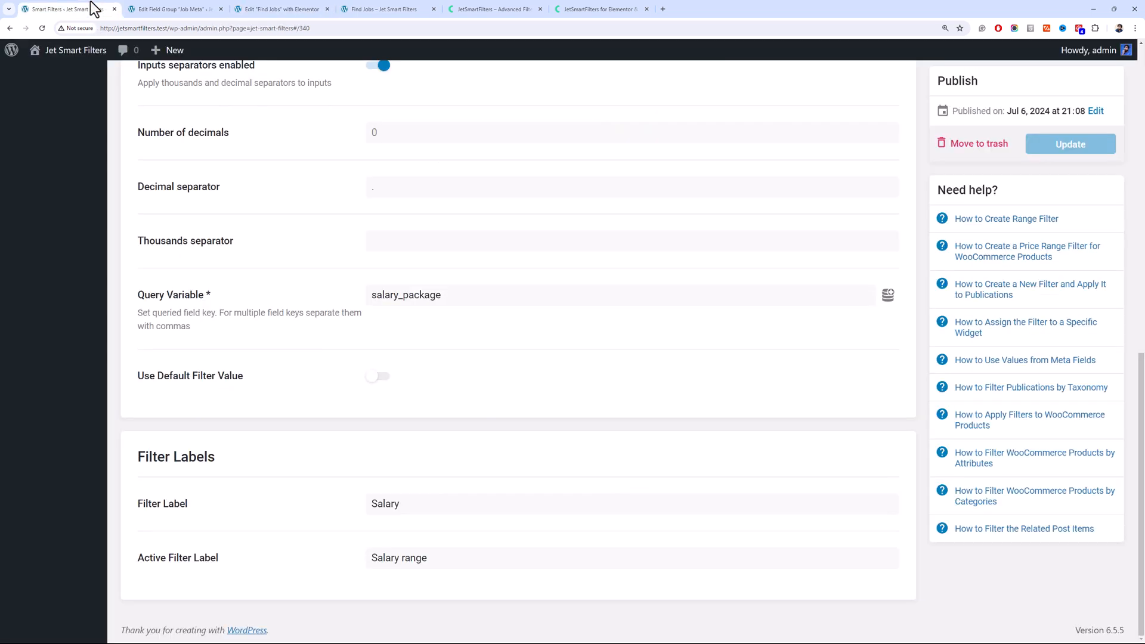
{"action": "scroll", "coordinate": [242, 328], "scroll_direction": "up", "scroll_amount": 9}
{"action": "left_click", "coordinate": [374, 441]}
{"action": "type", "text": "Rs"}
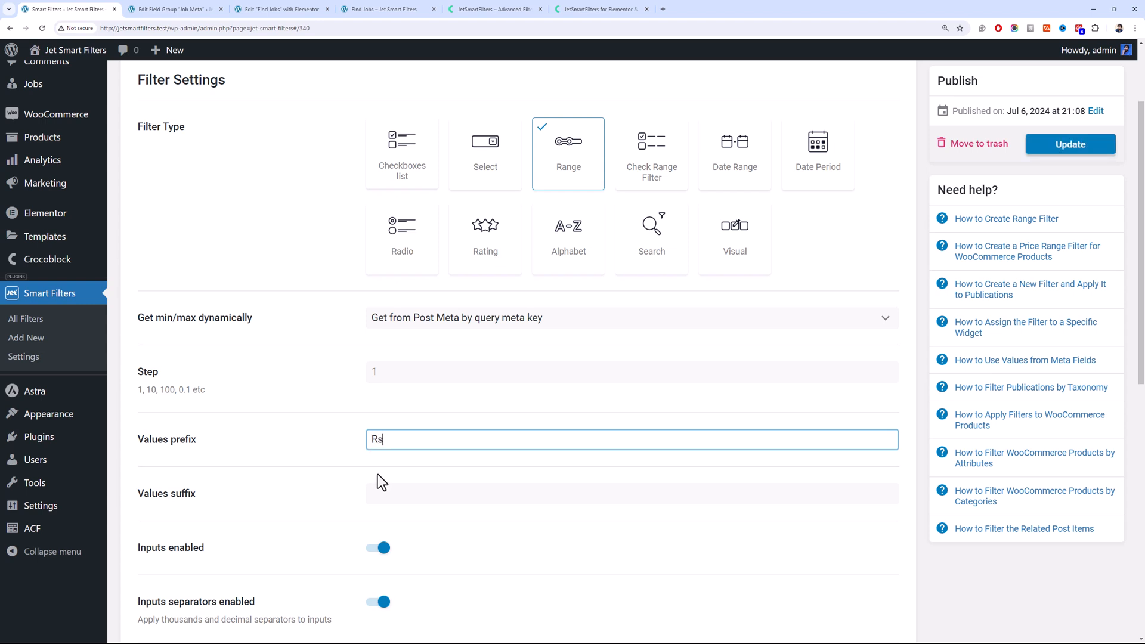
{"action": "type", "text": "PK"}
{"action": "left_click", "coordinate": [1060, 145]}
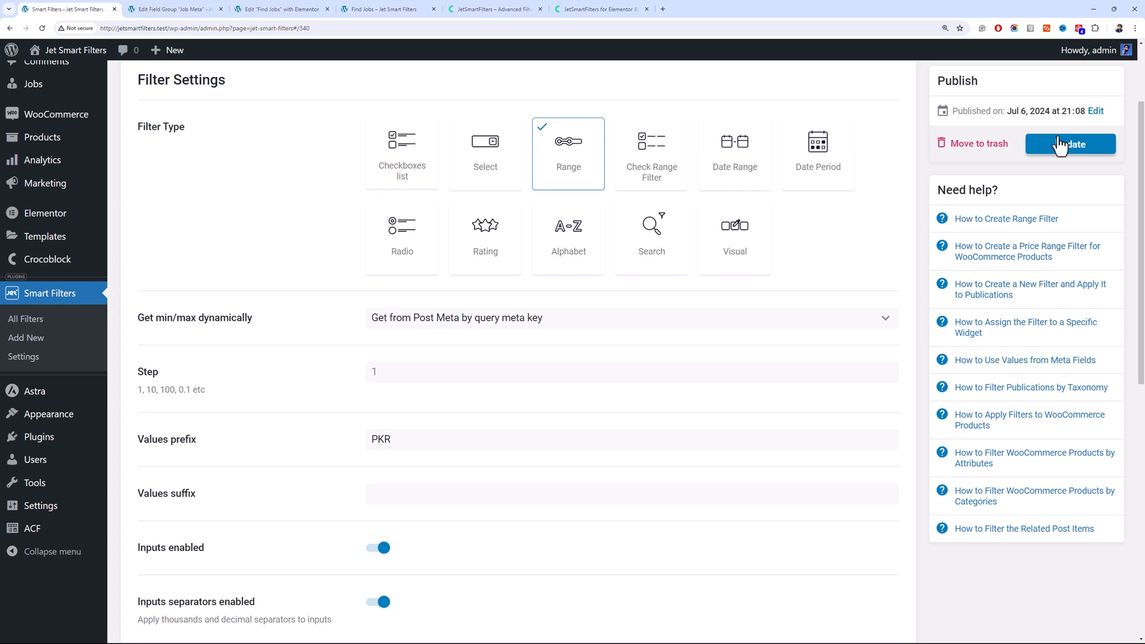
Save the Job Meta field group and update the Find Jobs page in Elementor
{"action": "left_click", "coordinate": [270, 3]}
{"action": "left_click", "coordinate": [149, 3]}
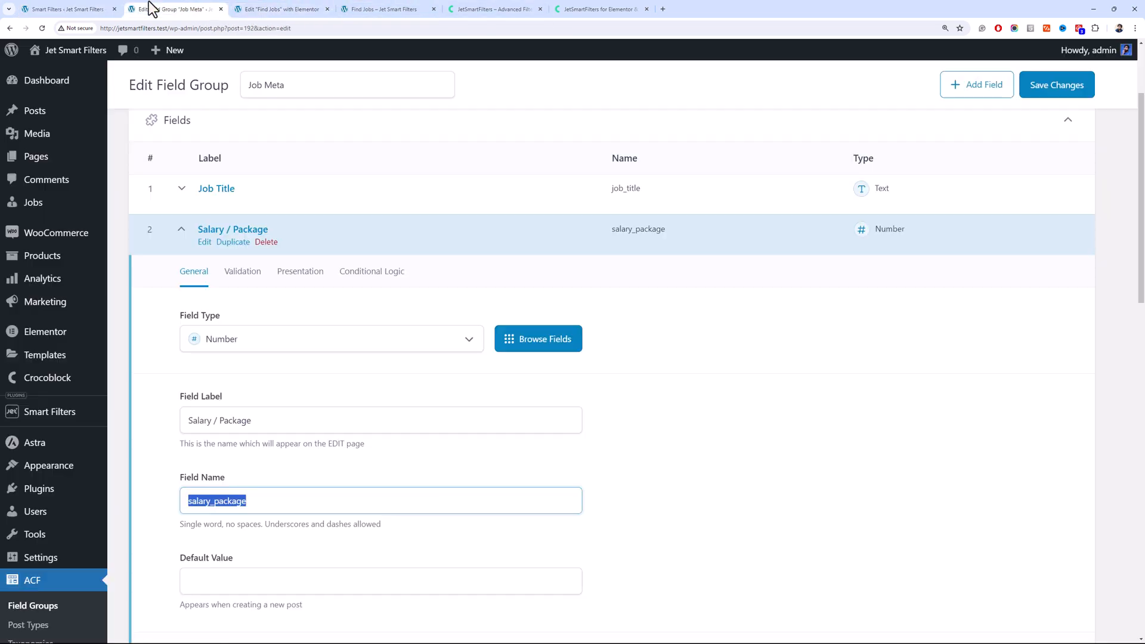
{"action": "left_click", "coordinate": [1065, 90]}
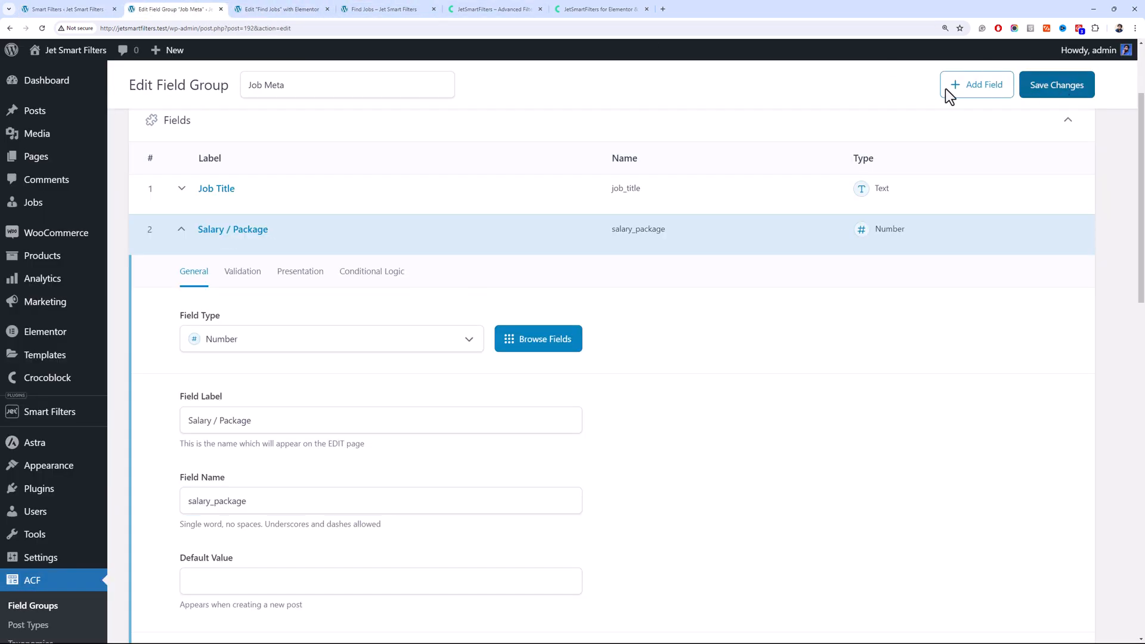
{"action": "left_click", "coordinate": [296, 9]}
{"action": "left_click", "coordinate": [168, 626]}
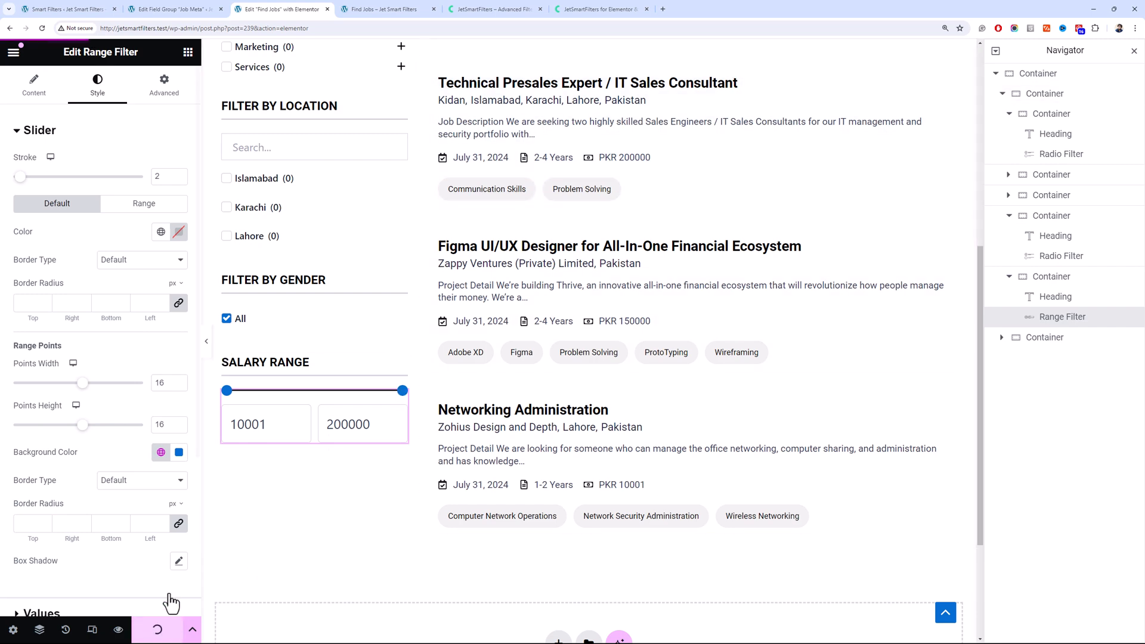
Reload the live Find Jobs page and test the salary slider with a minimum of about PKR 50667, reviewing the filtered jobs
{"action": "left_click", "coordinate": [362, 9]}
{"action": "key", "text": "F5"}
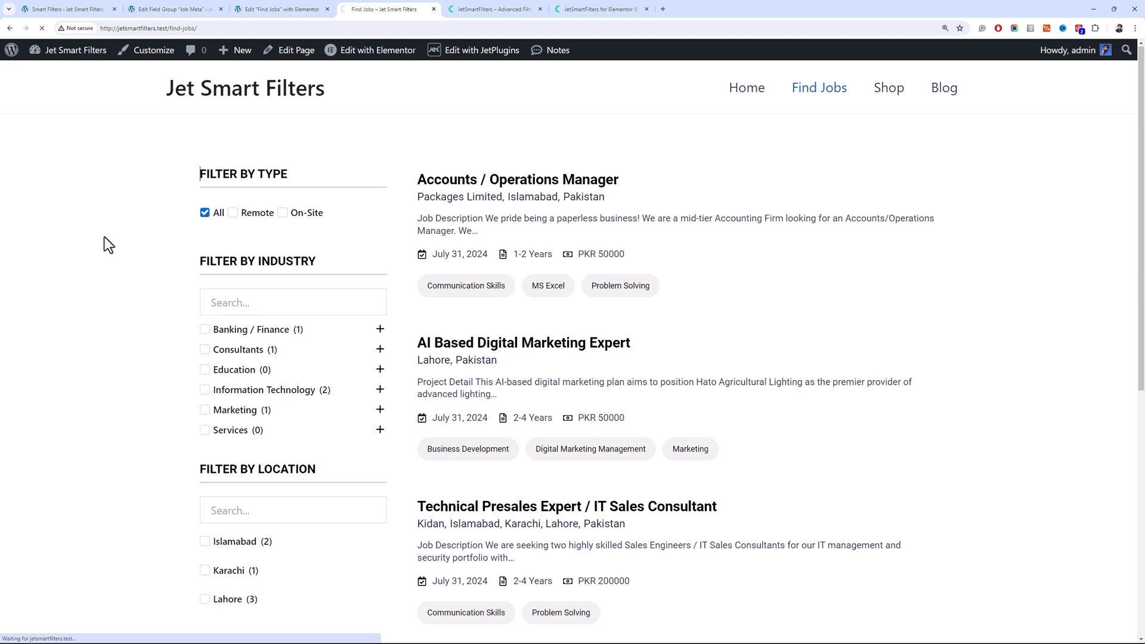
{"action": "scroll", "coordinate": [89, 245], "scroll_direction": "down", "scroll_amount": 5}
{"action": "scroll", "coordinate": [221, 427], "scroll_direction": "down", "scroll_amount": 1}
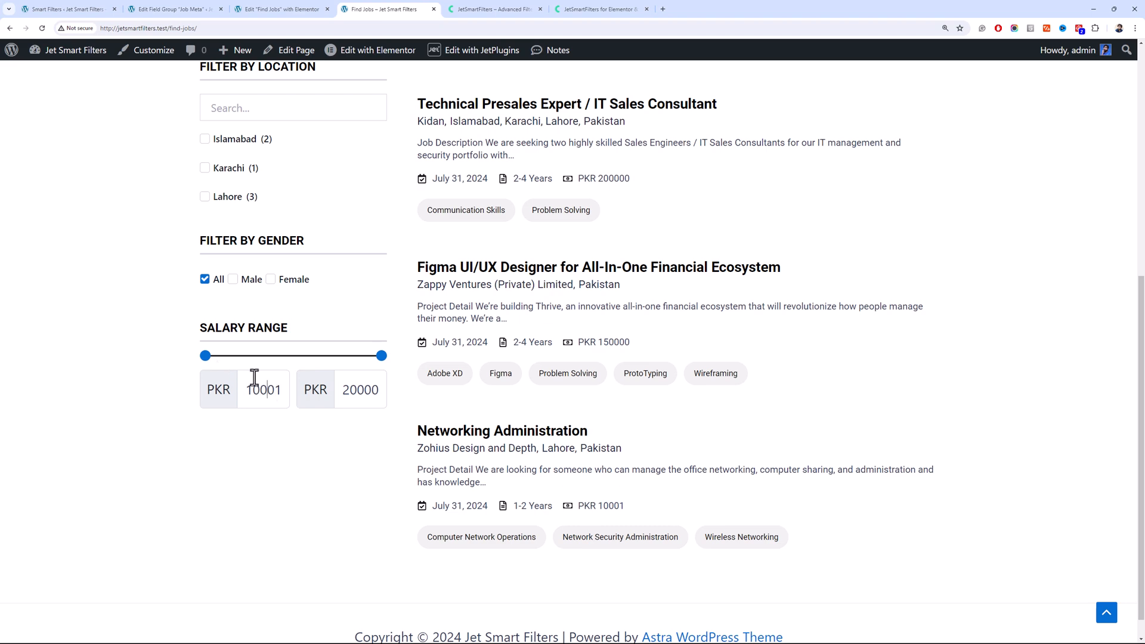
{"action": "left_click_drag", "start_coordinate": [203, 356], "coordinate": [243, 362]}
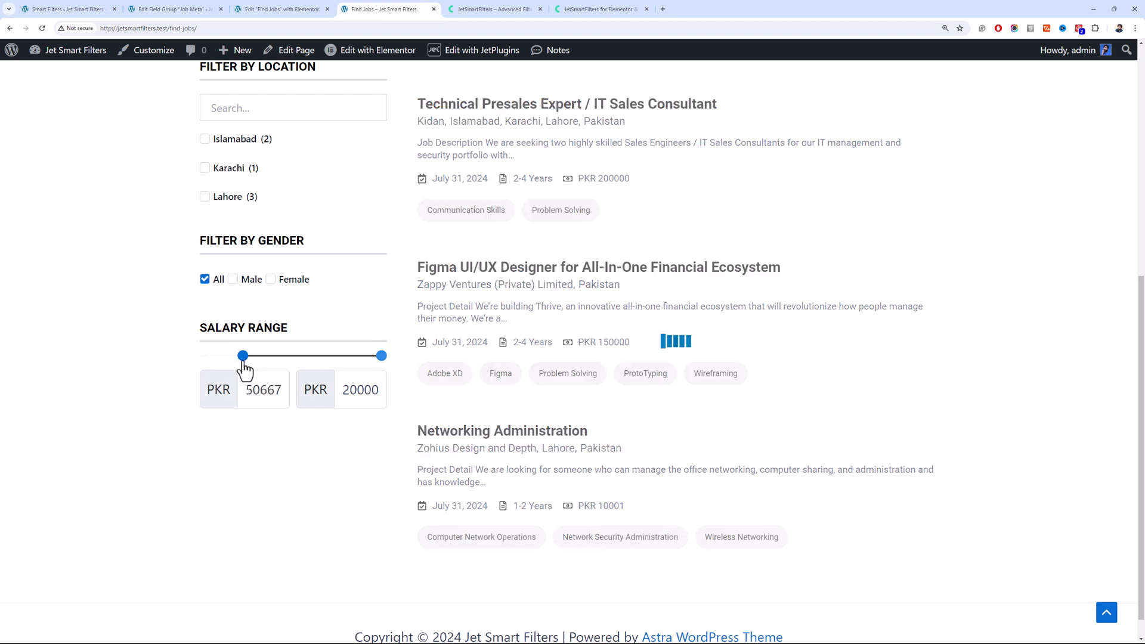
{"action": "scroll", "coordinate": [578, 271], "scroll_direction": "up", "scroll_amount": 5}
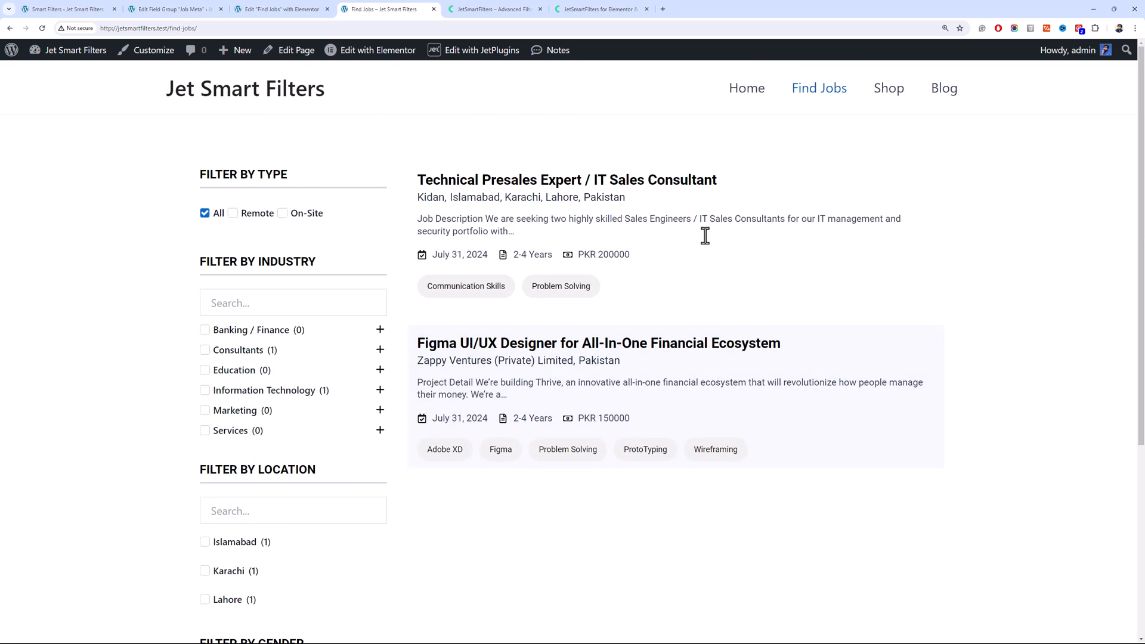
{"action": "scroll", "coordinate": [602, 248], "scroll_direction": "down", "scroll_amount": 3}
{"action": "scroll", "coordinate": [575, 313], "scroll_direction": "up", "scroll_amount": 3}
{"action": "scroll", "coordinate": [555, 238], "scroll_direction": "down", "scroll_amount": 5}
{"action": "scroll", "coordinate": [578, 205], "scroll_direction": "up", "scroll_amount": 2}
{"action": "scroll", "coordinate": [487, 297], "scroll_direction": "down", "scroll_amount": 2}
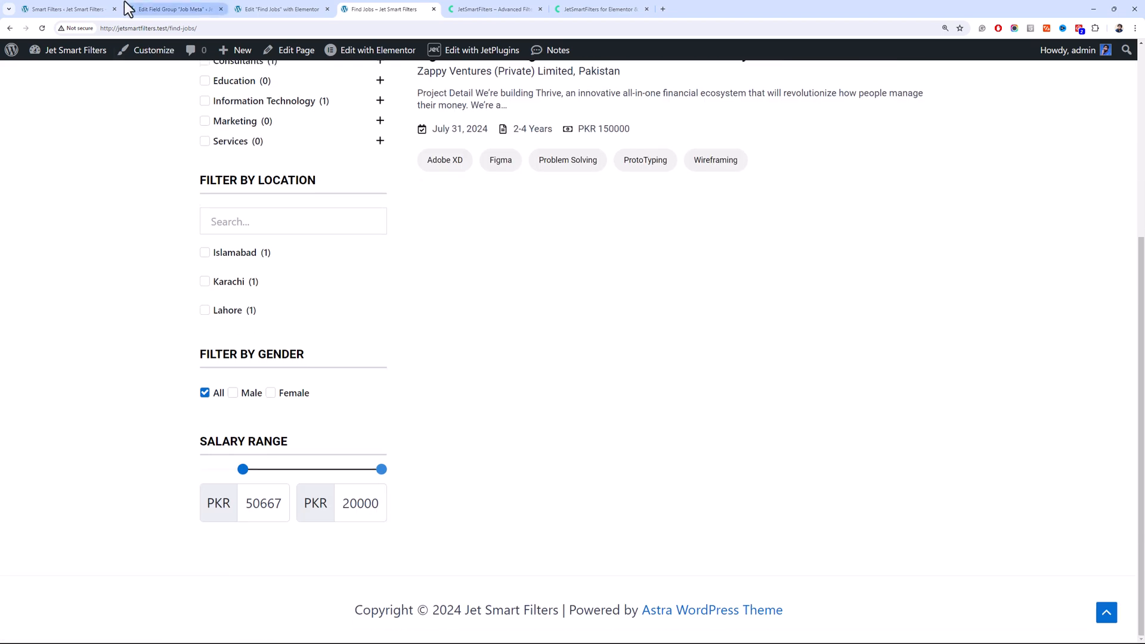
Examine the Job Meta field group, looking at the Total Positions field's settings and field name
{"action": "left_click", "coordinate": [102, 8]}
{"action": "left_click", "coordinate": [135, 9]}
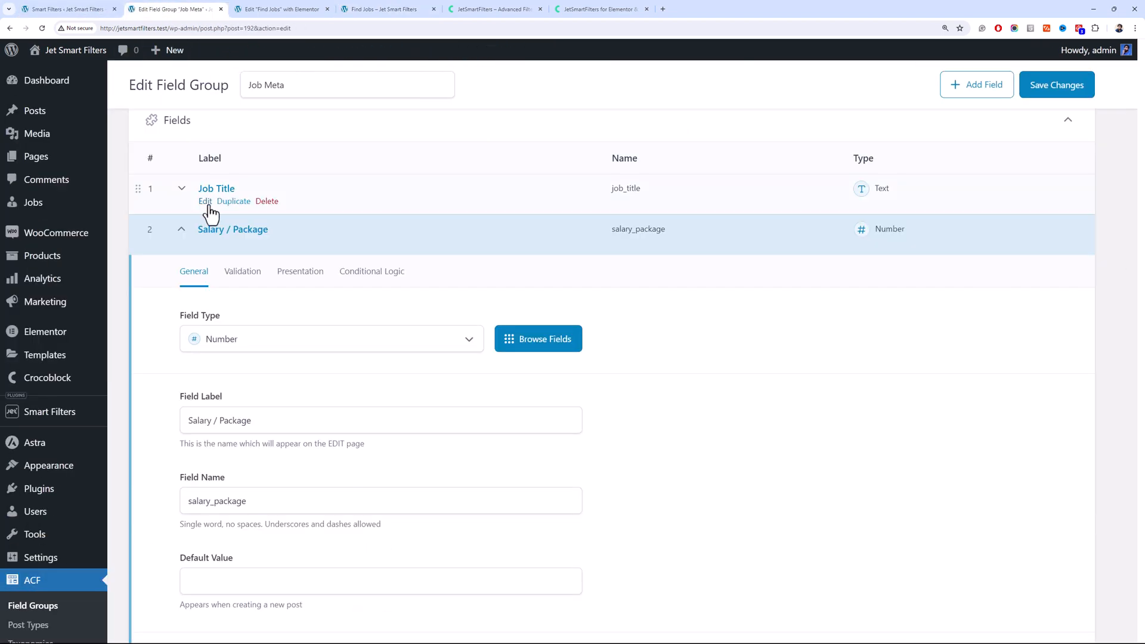
{"action": "left_click", "coordinate": [201, 235]}
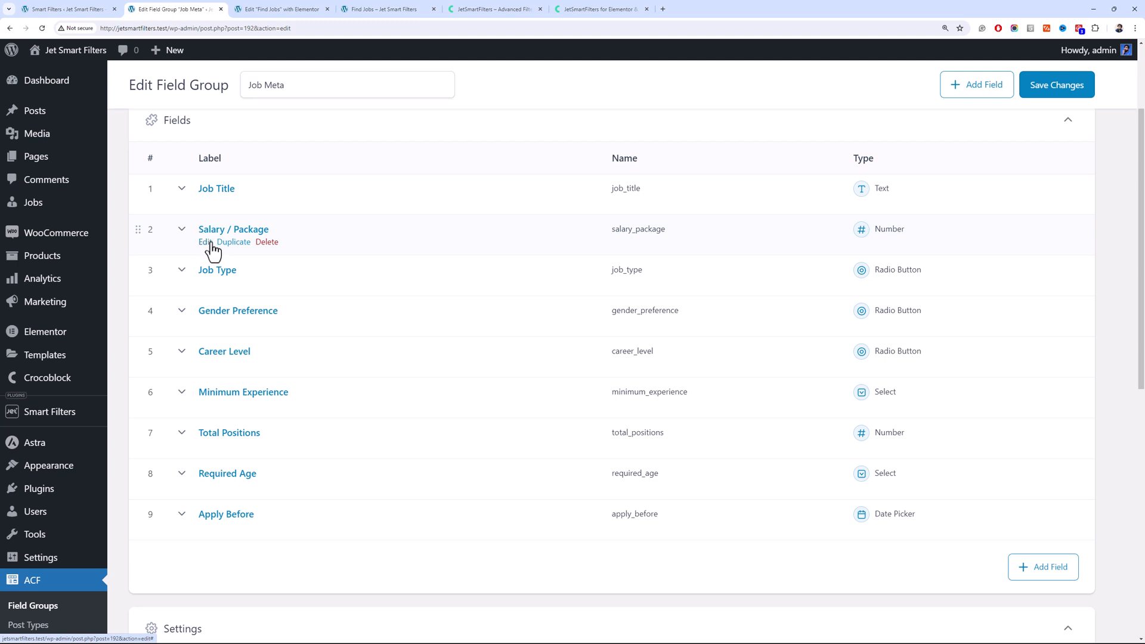
{"action": "left_click", "coordinate": [244, 436]}
{"action": "scroll", "coordinate": [244, 370], "scroll_direction": "down", "scroll_amount": 6}
{"action": "double_click", "coordinate": [245, 307]}
{"action": "left_click", "coordinate": [113, 13]}
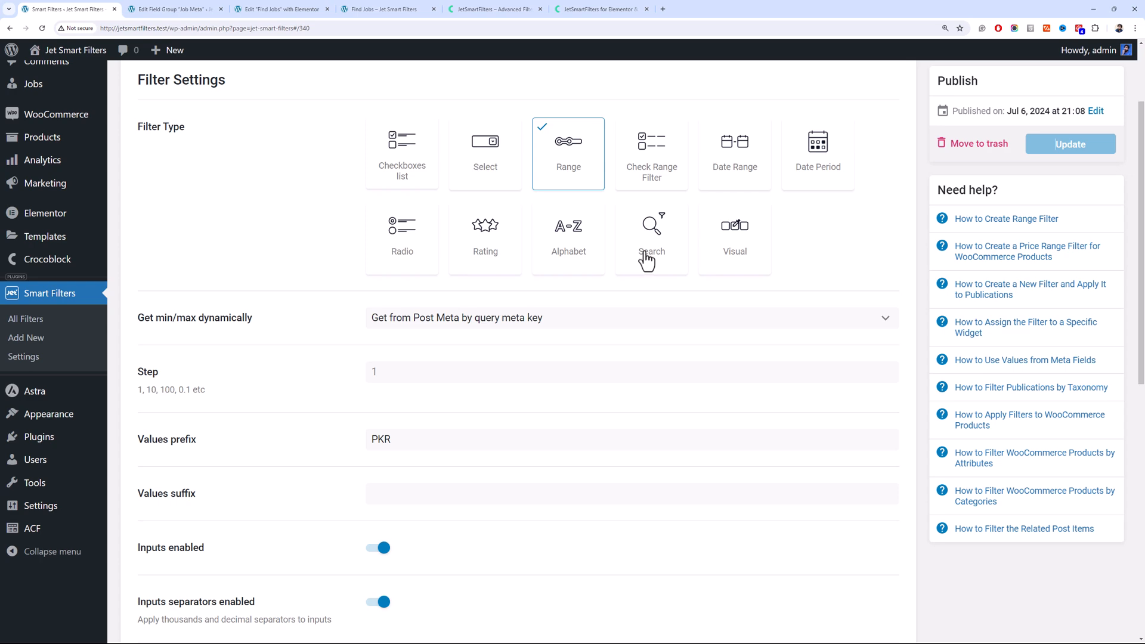
Add a single-column Flexbox container above the filters and job listing section of the Find Jobs page
{"action": "left_click", "coordinate": [280, 9]}
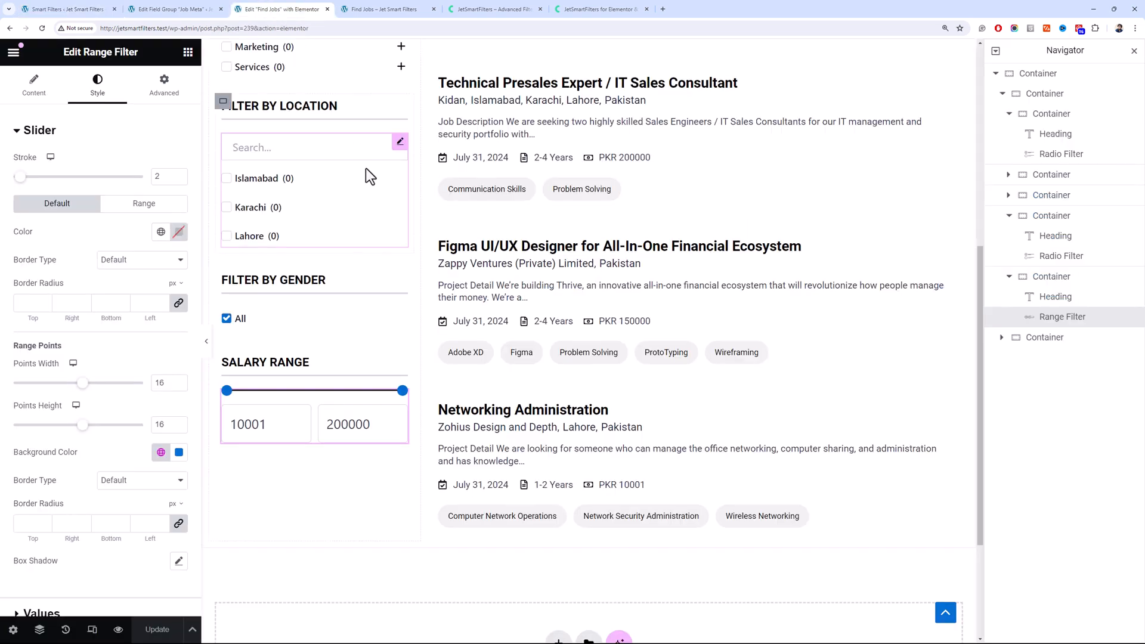
{"action": "scroll", "coordinate": [367, 179], "scroll_direction": "up", "scroll_amount": 8}
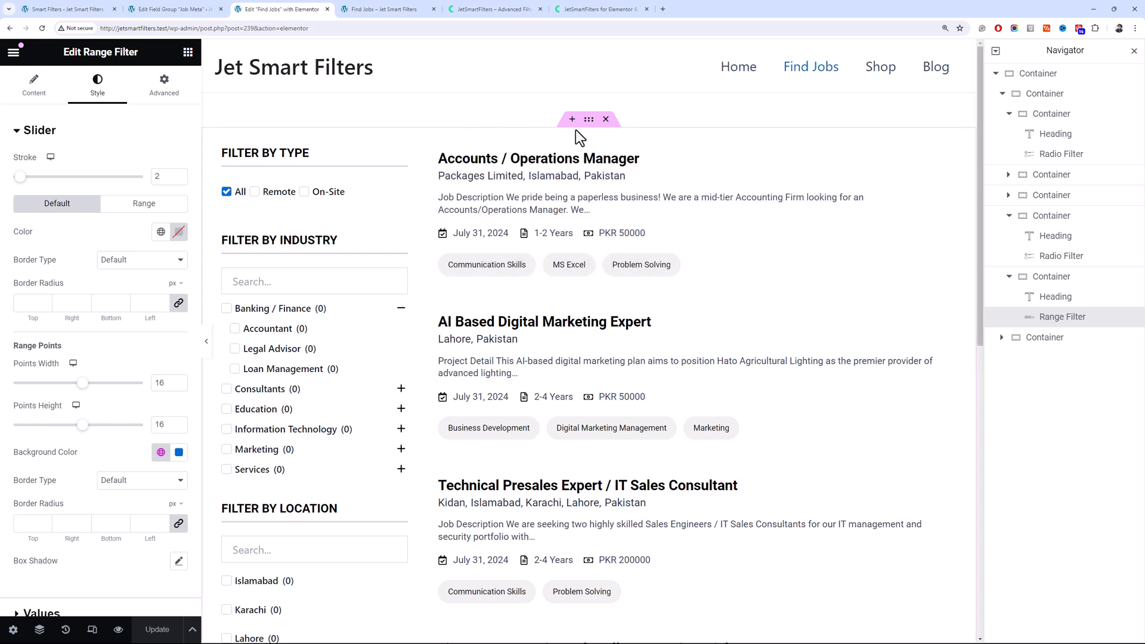
{"action": "left_click", "coordinate": [571, 120]}
{"action": "left_click", "coordinate": [557, 154]}
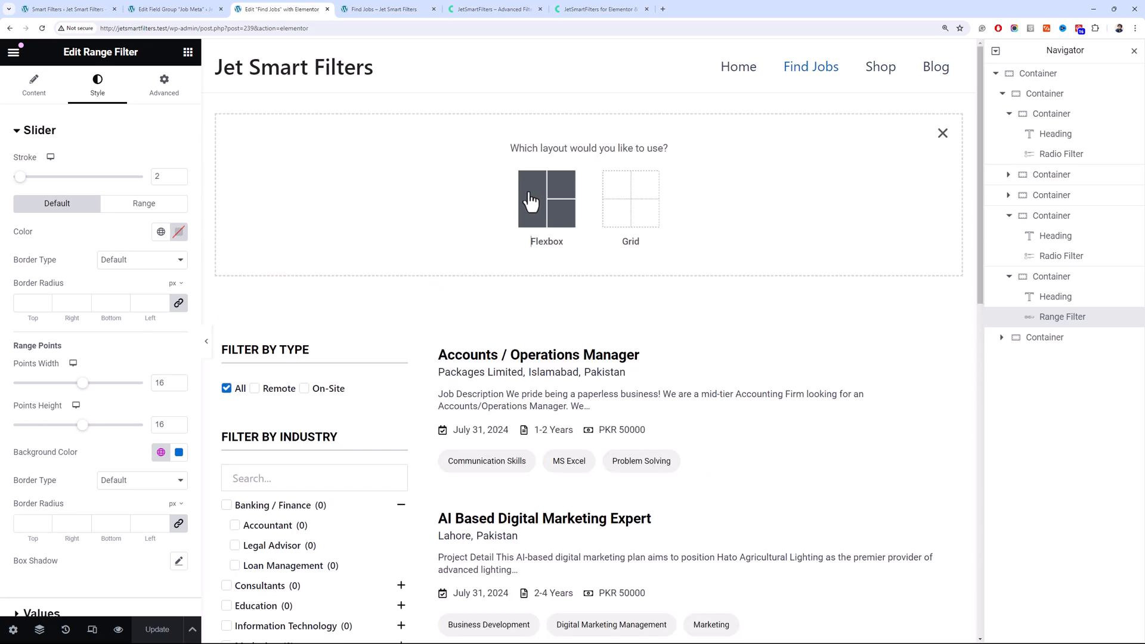
{"action": "left_click", "coordinate": [533, 198]}
{"action": "left_click", "coordinate": [385, 182]}
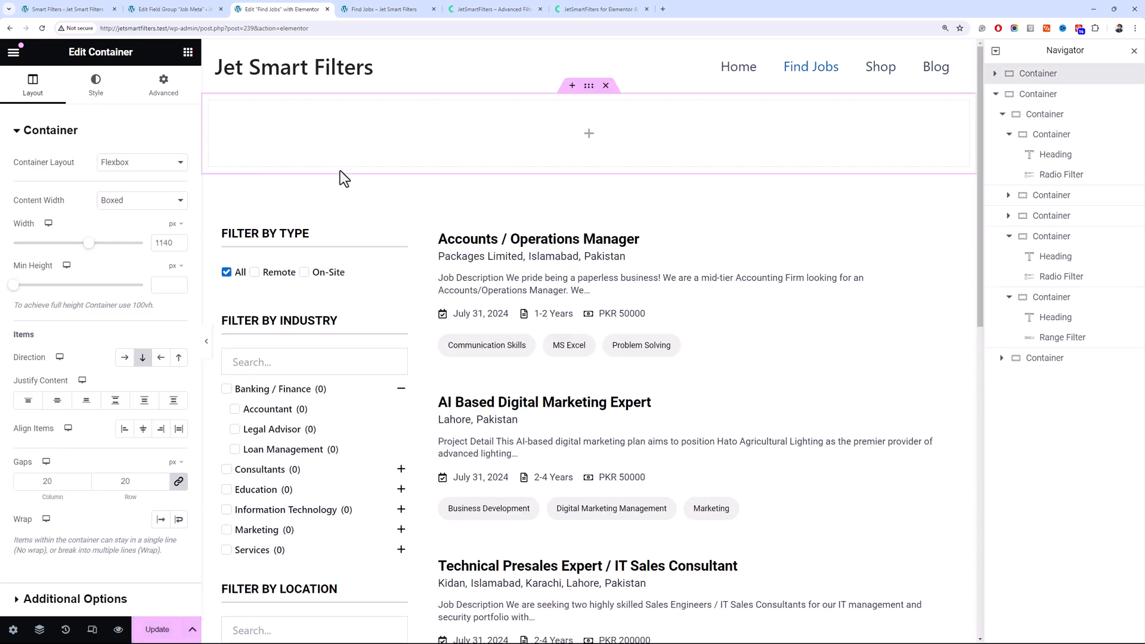
Set the new container's top margin to 50 px and reduce the top margin of the filters and listing section
{"action": "left_click", "coordinate": [175, 87]}
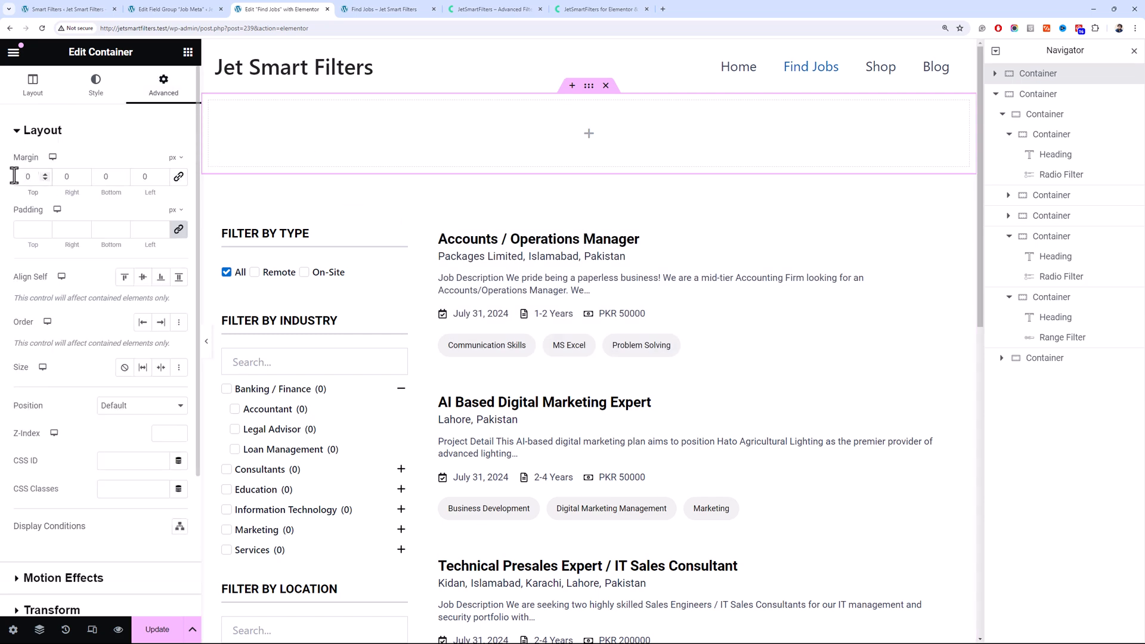
{"action": "type", "text": "5"}
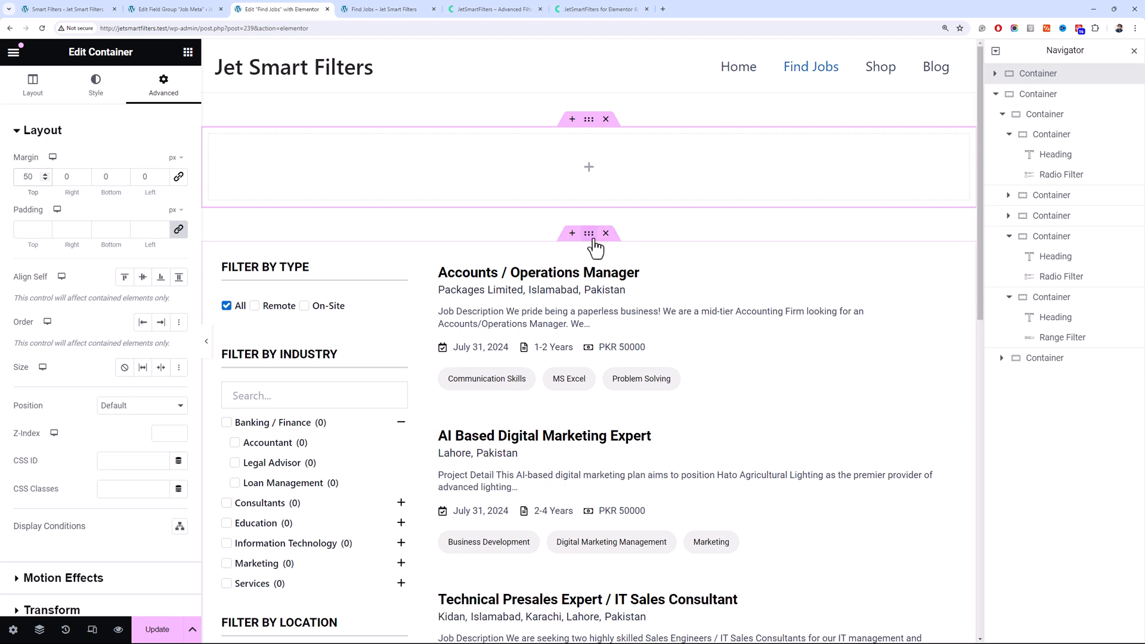
{"action": "left_click", "coordinate": [592, 239]}
{"action": "left_click", "coordinate": [163, 87]}
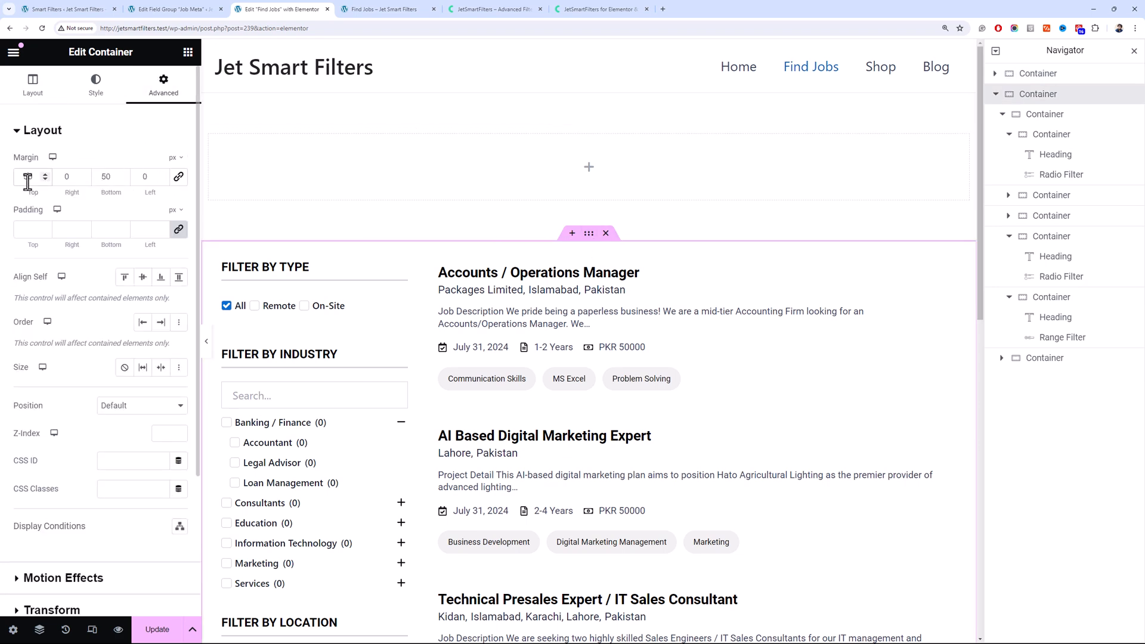
{"action": "type", "text": "0"}
{"action": "left_click", "coordinate": [188, 52]}
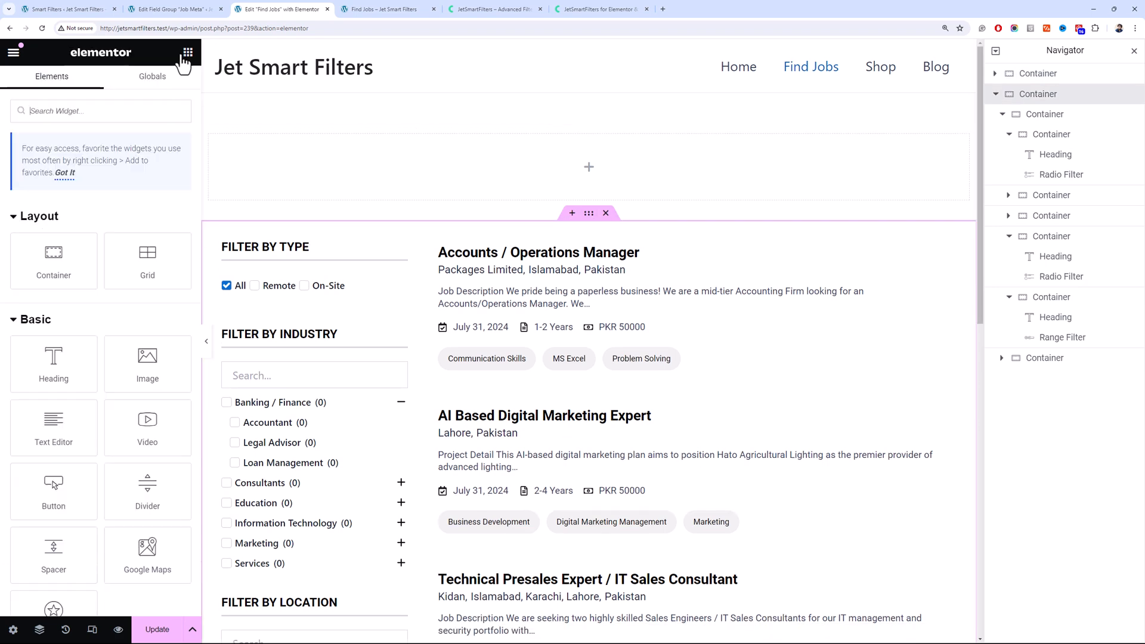
Start a new smart filter and choose Search as its filter type
{"action": "left_click", "coordinate": [66, 9]}
{"action": "scroll", "coordinate": [418, 215], "scroll_direction": "up", "scroll_amount": 5}
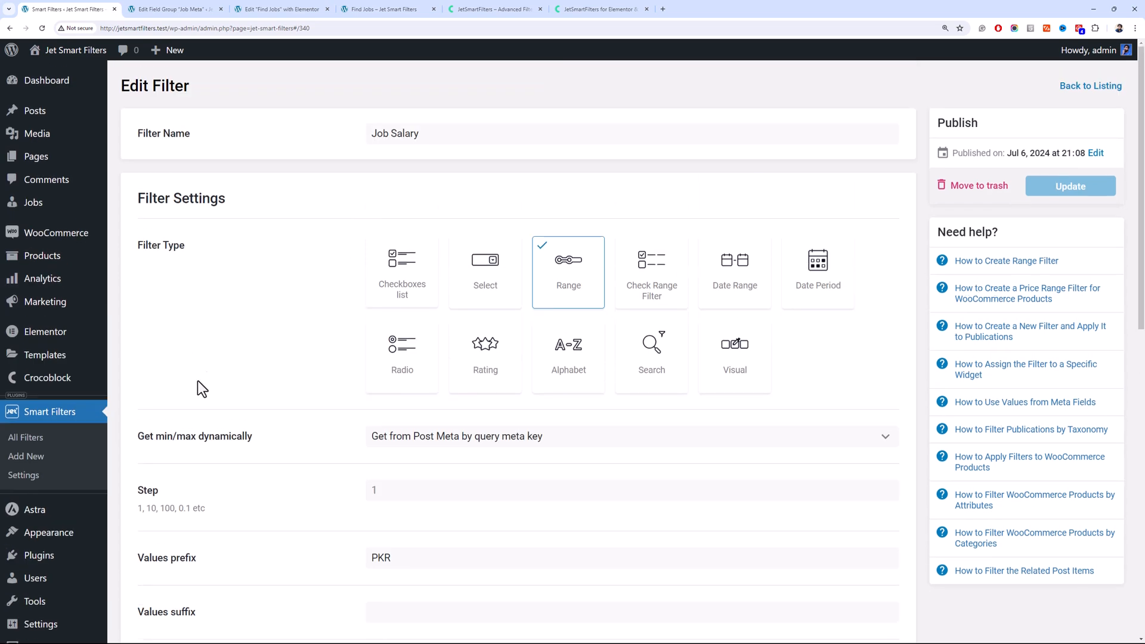
{"action": "left_click", "coordinate": [82, 439]}
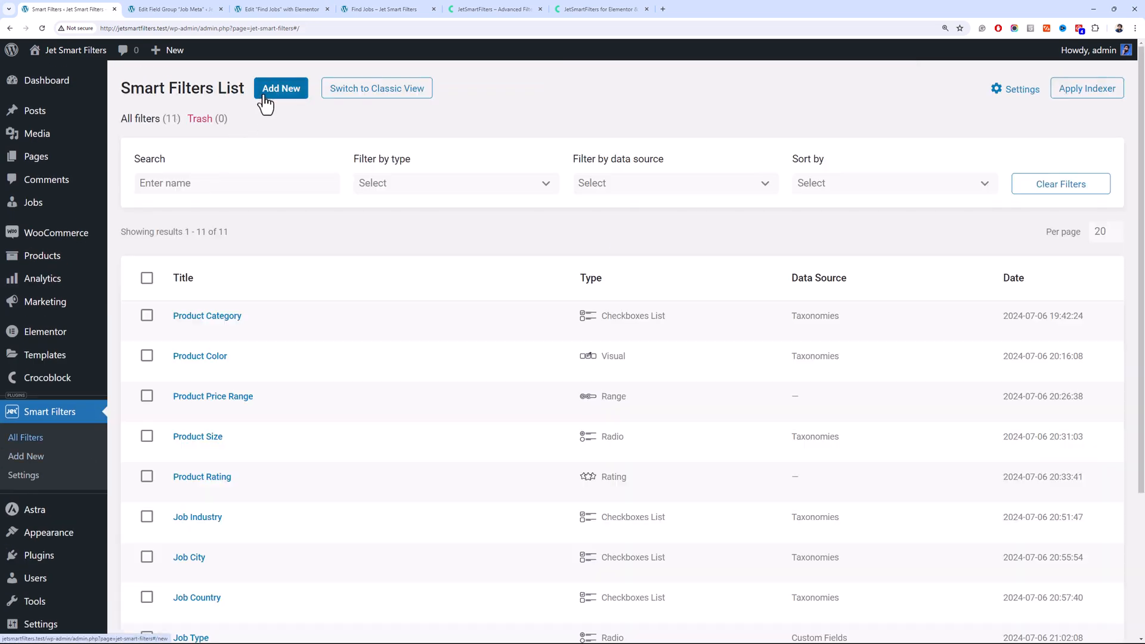
{"action": "left_click", "coordinate": [262, 95]}
{"action": "left_click", "coordinate": [624, 358]}
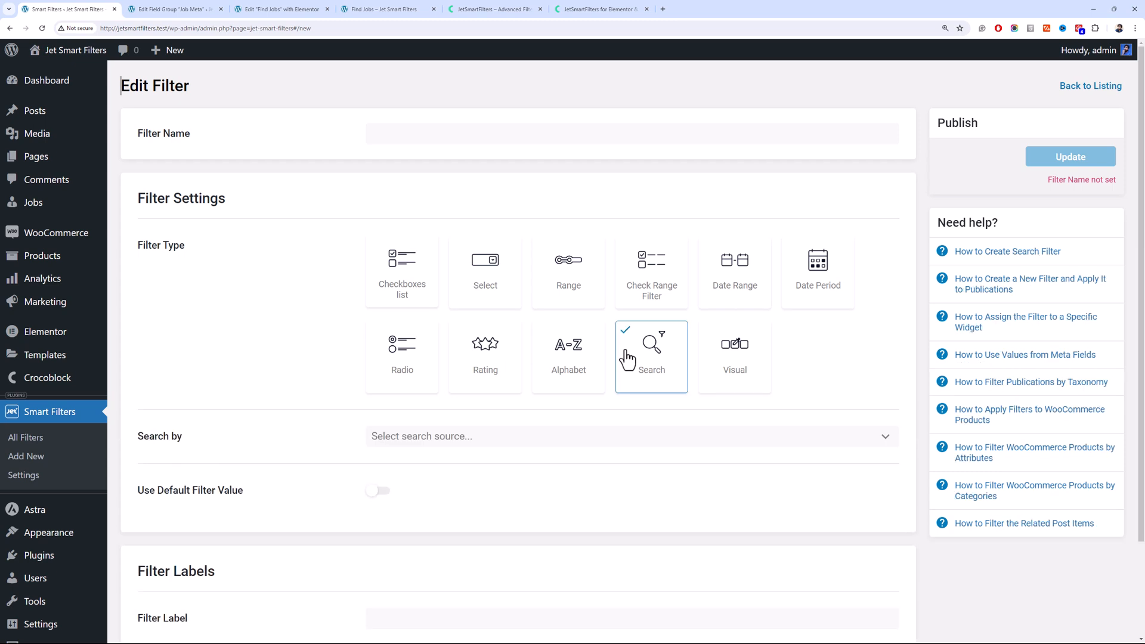
Set the filter to search by Default WordPress search and name it Search
{"action": "left_click", "coordinate": [546, 440]}
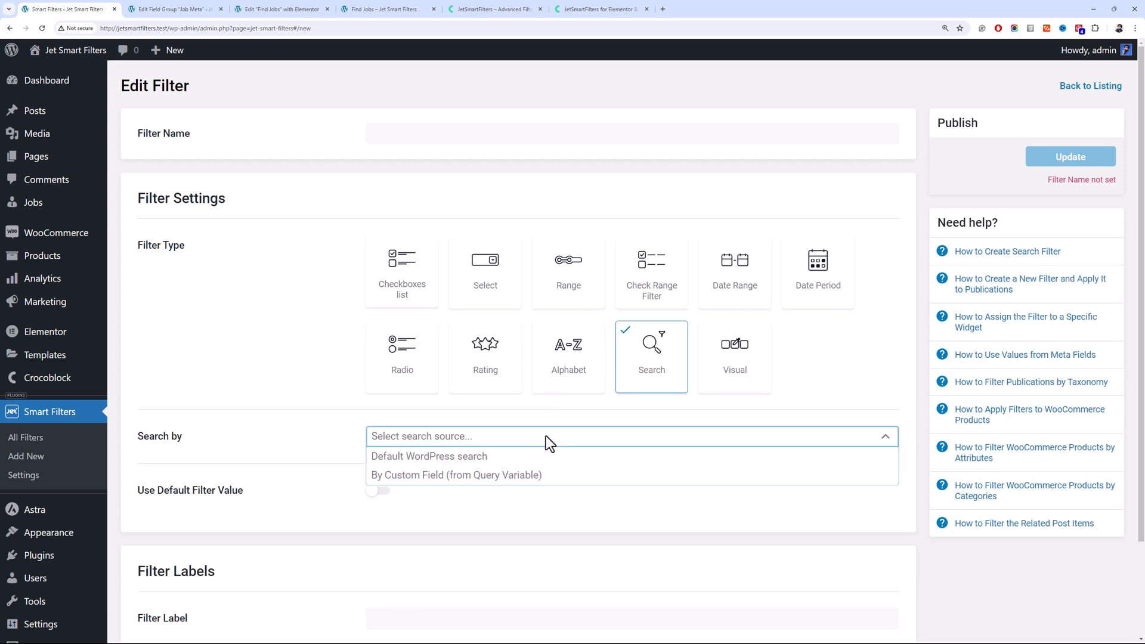
{"action": "left_click", "coordinate": [525, 459]}
{"action": "left_click", "coordinate": [506, 434]}
{"action": "left_click", "coordinate": [506, 434]}
{"action": "left_click", "coordinate": [505, 435]}
{"action": "left_click", "coordinate": [477, 476]}
{"action": "left_click", "coordinate": [471, 444]}
{"action": "left_click", "coordinate": [475, 453]}
{"action": "left_click", "coordinate": [520, 143]}
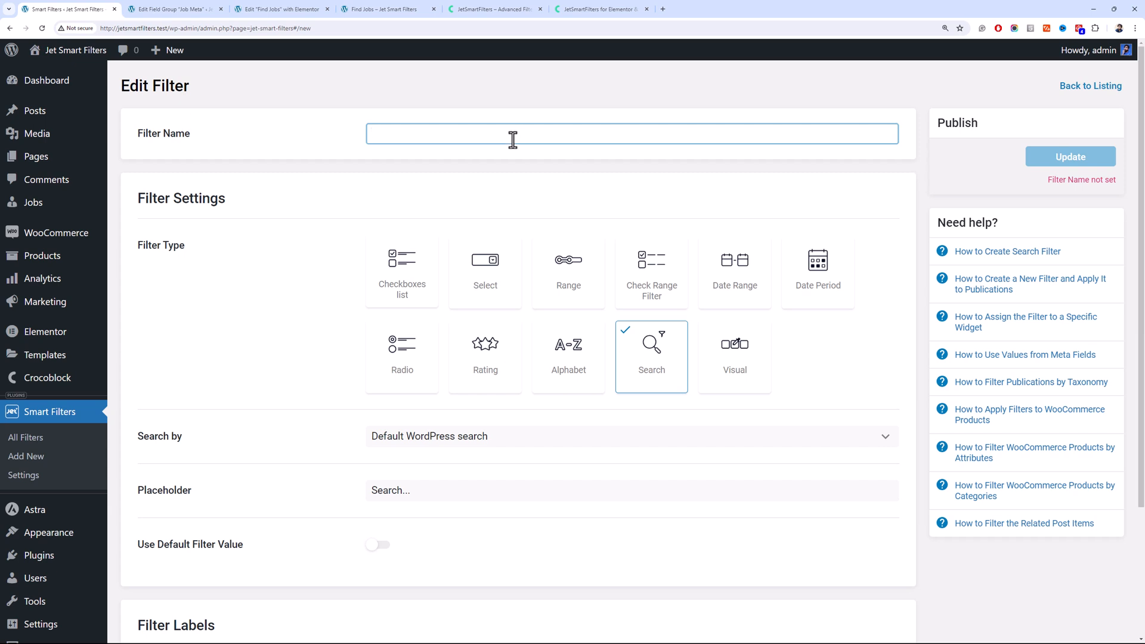
{"action": "type", "text": "Search"}
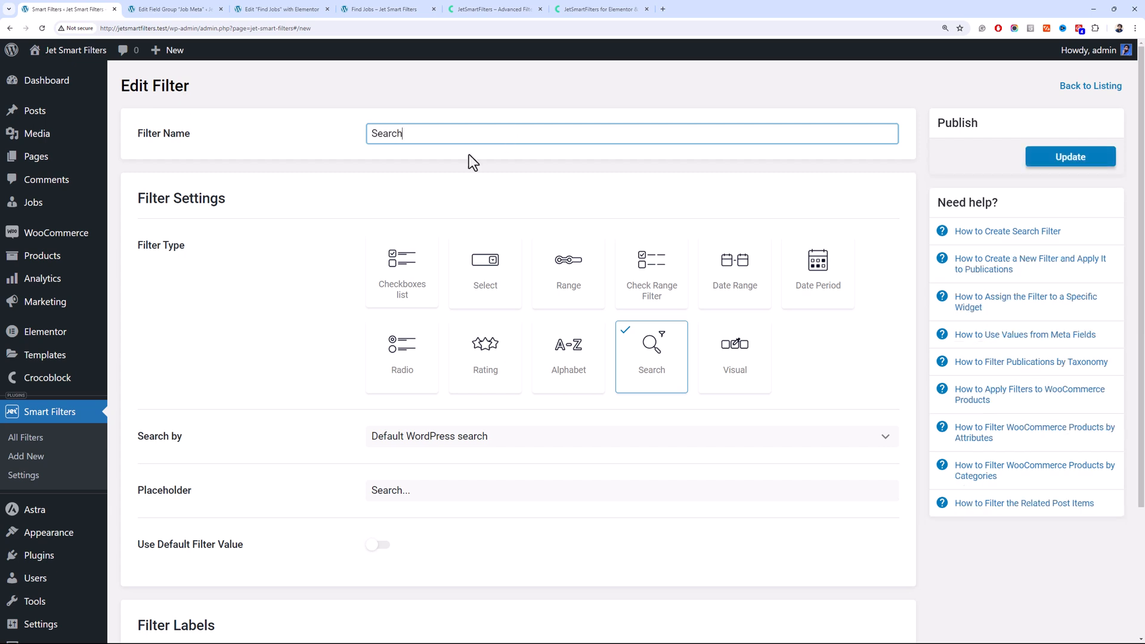
Complete the filter name as Search Filter and save the new filter
{"action": "type", "text": " Filter"}
{"action": "scroll", "coordinate": [457, 420], "scroll_direction": "down", "scroll_amount": 3}
{"action": "scroll", "coordinate": [432, 411], "scroll_direction": "up", "scroll_amount": 3}
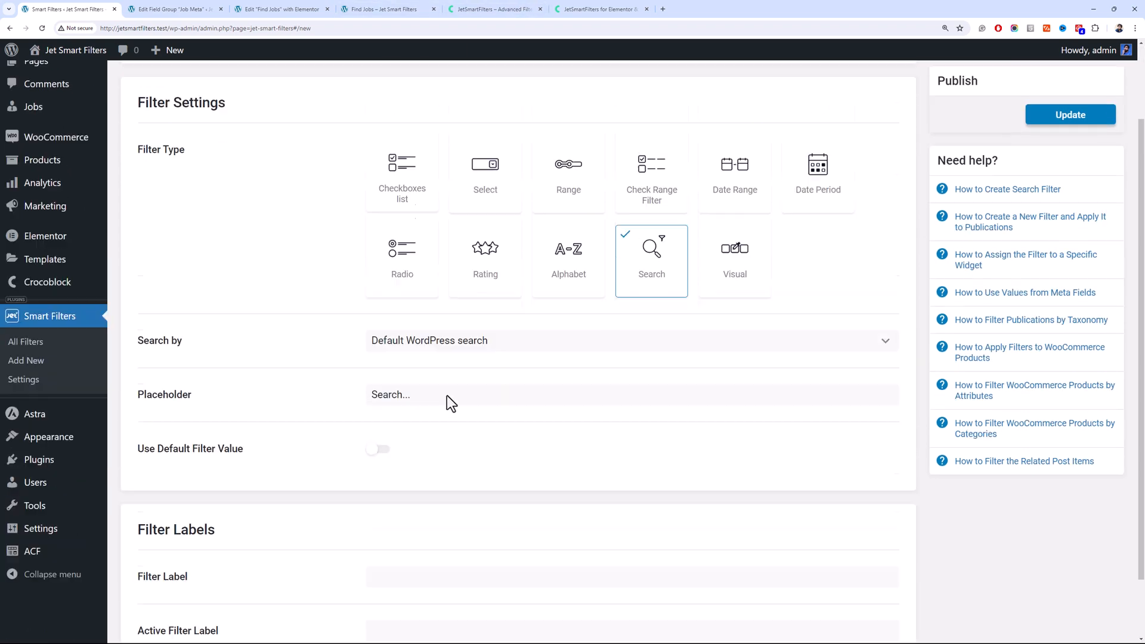
{"action": "left_click", "coordinate": [1082, 165]}
Add a Search Filter widget to the empty container above the filters and listing on the Find Jobs page in Elementor
{"action": "left_click", "coordinate": [306, 8]}
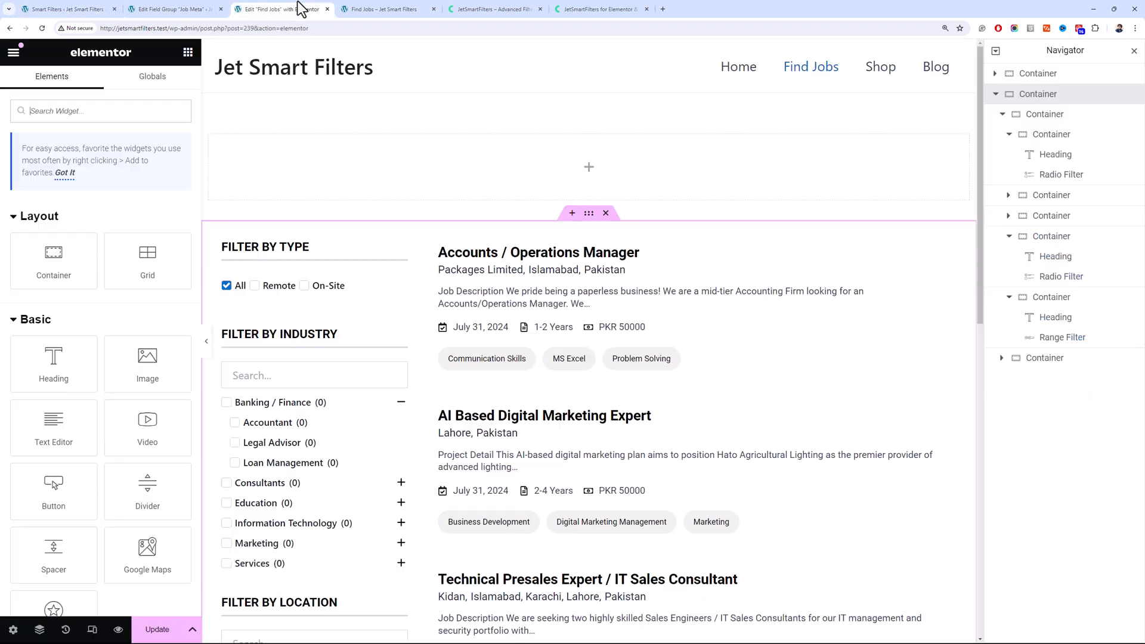
{"action": "scroll", "coordinate": [81, 157], "scroll_direction": "down", "scroll_amount": 12}
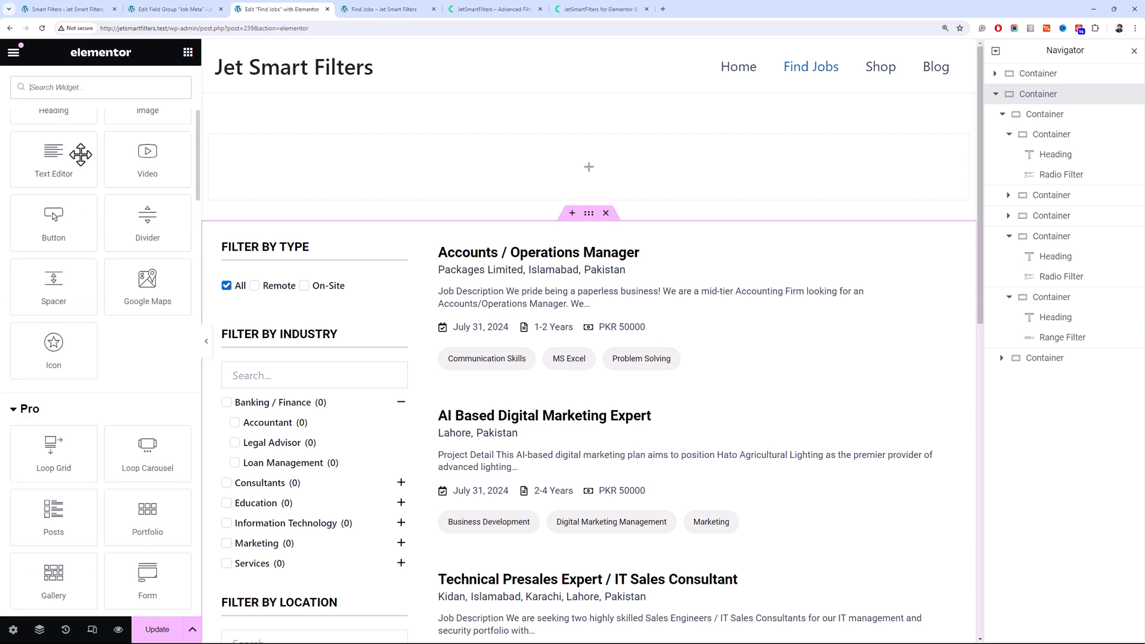
{"action": "scroll", "coordinate": [78, 154], "scroll_direction": "down", "scroll_amount": 15}
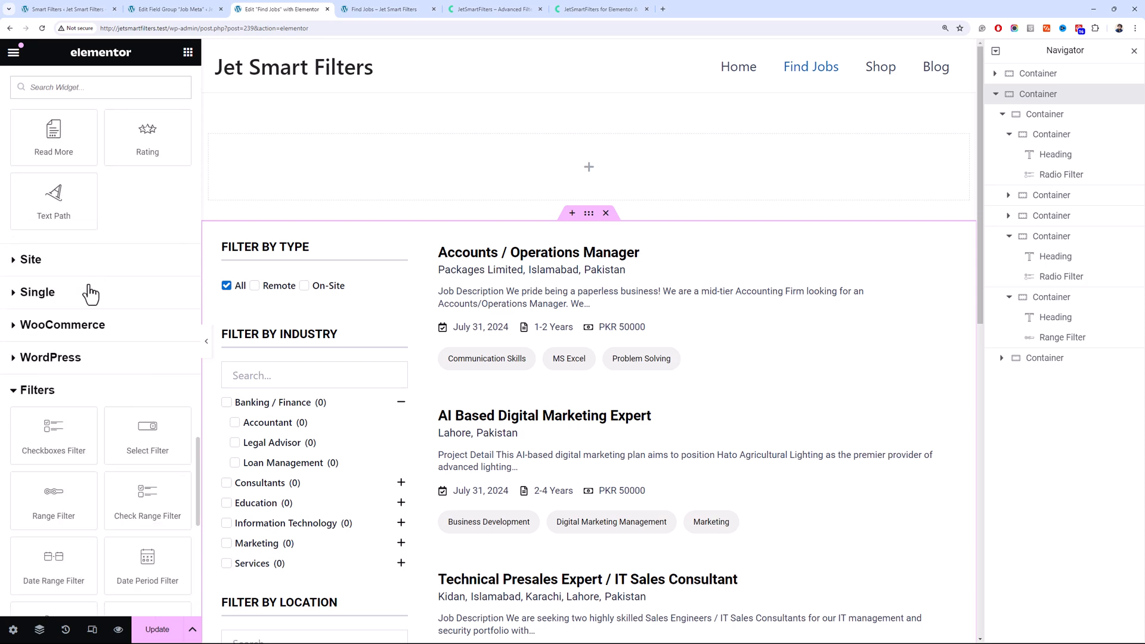
{"action": "scroll", "coordinate": [102, 314], "scroll_direction": "down", "scroll_amount": 2}
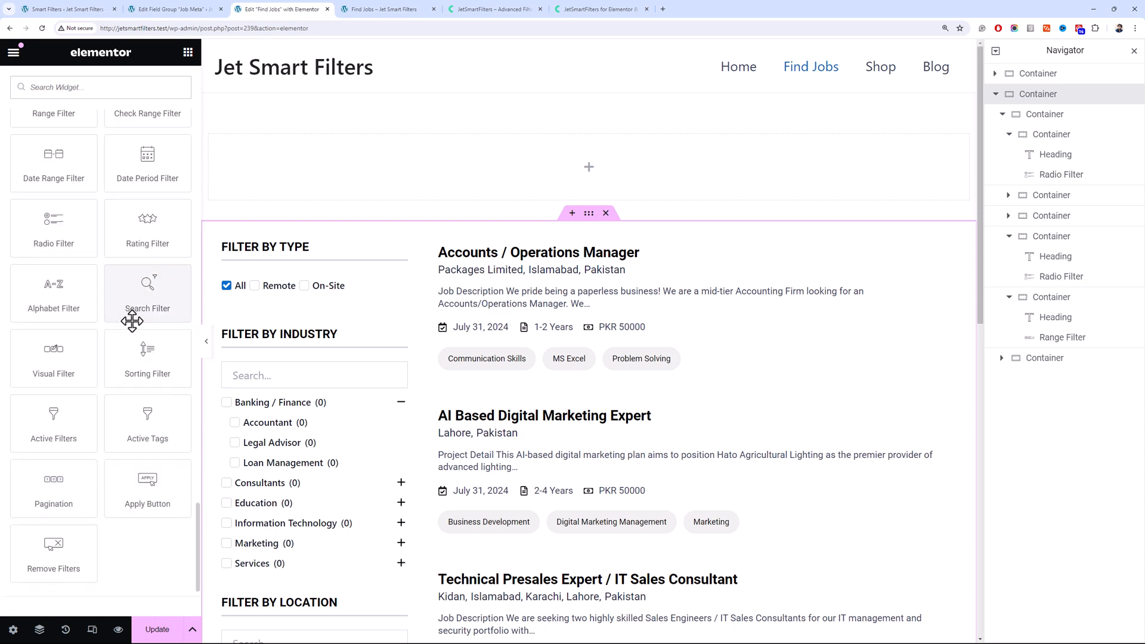
{"action": "left_click_drag", "start_coordinate": [141, 316], "coordinate": [477, 177]}
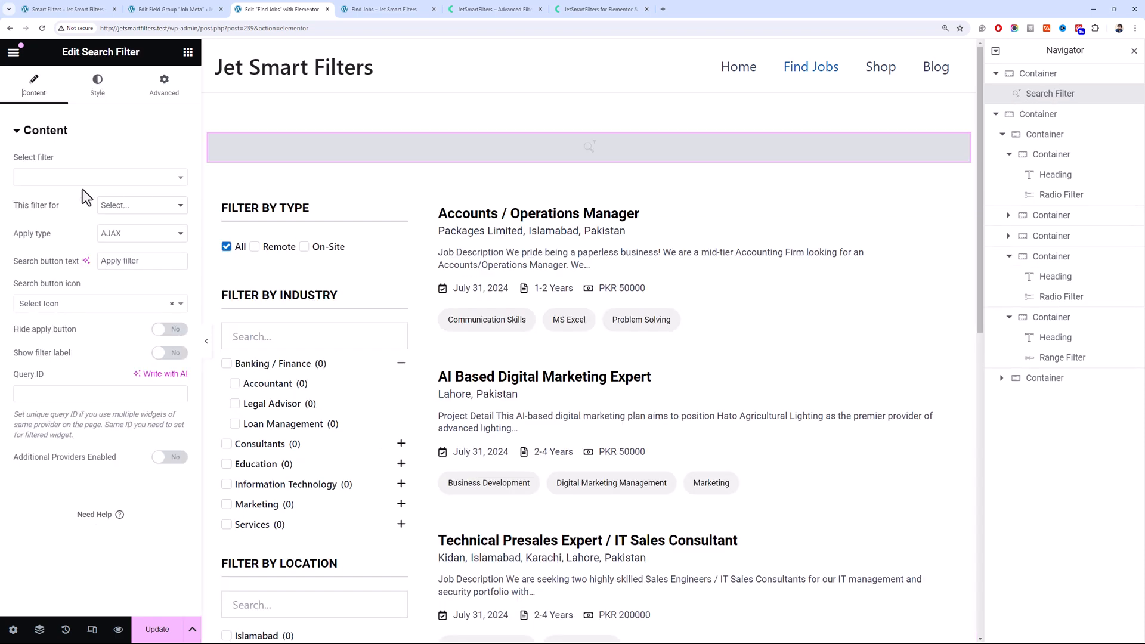
Assign Search Filter to the widget and make it apply to the Elementor Pro Loop Grid
{"action": "left_click", "coordinate": [132, 179]}
{"action": "type", "text": "se"}
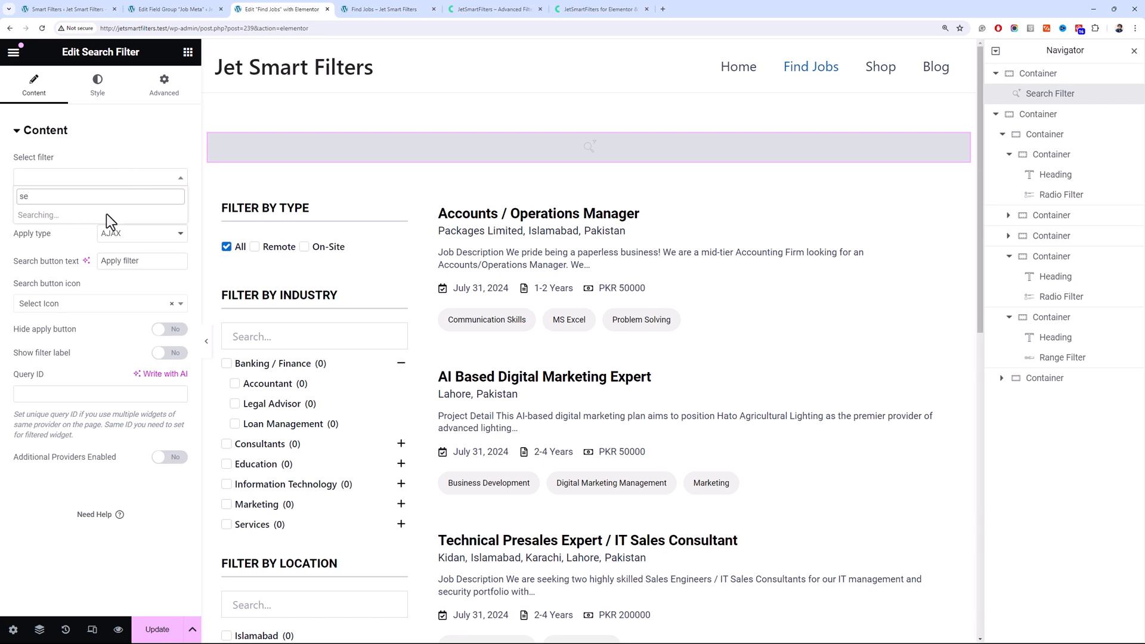
{"action": "left_click", "coordinate": [107, 214]}
{"action": "left_click", "coordinate": [140, 206]}
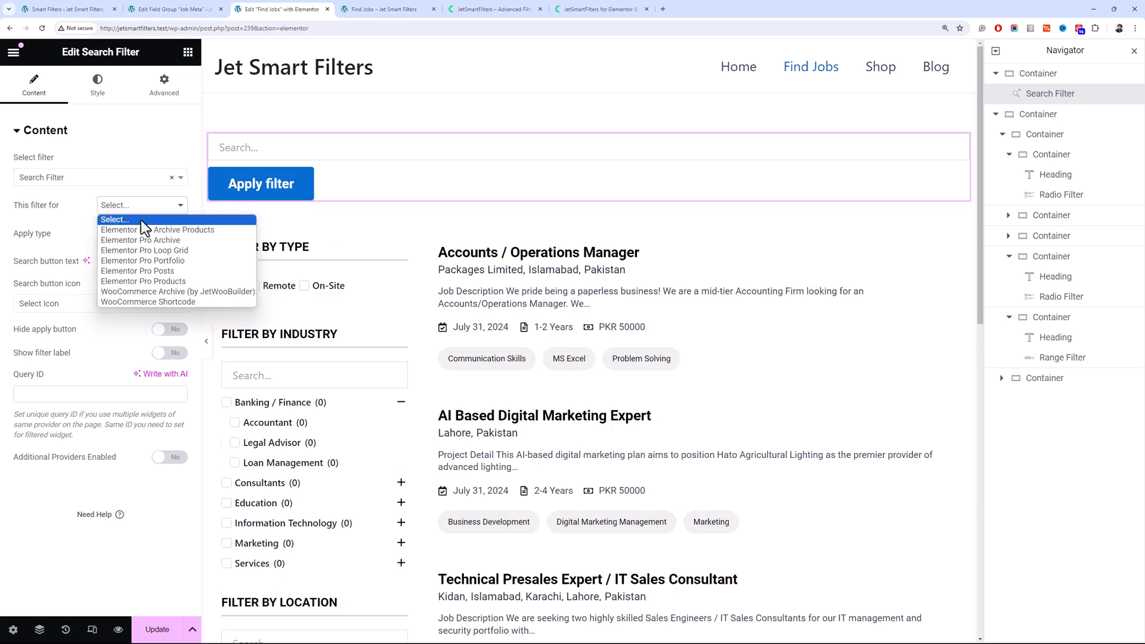
{"action": "left_click", "coordinate": [157, 249]}
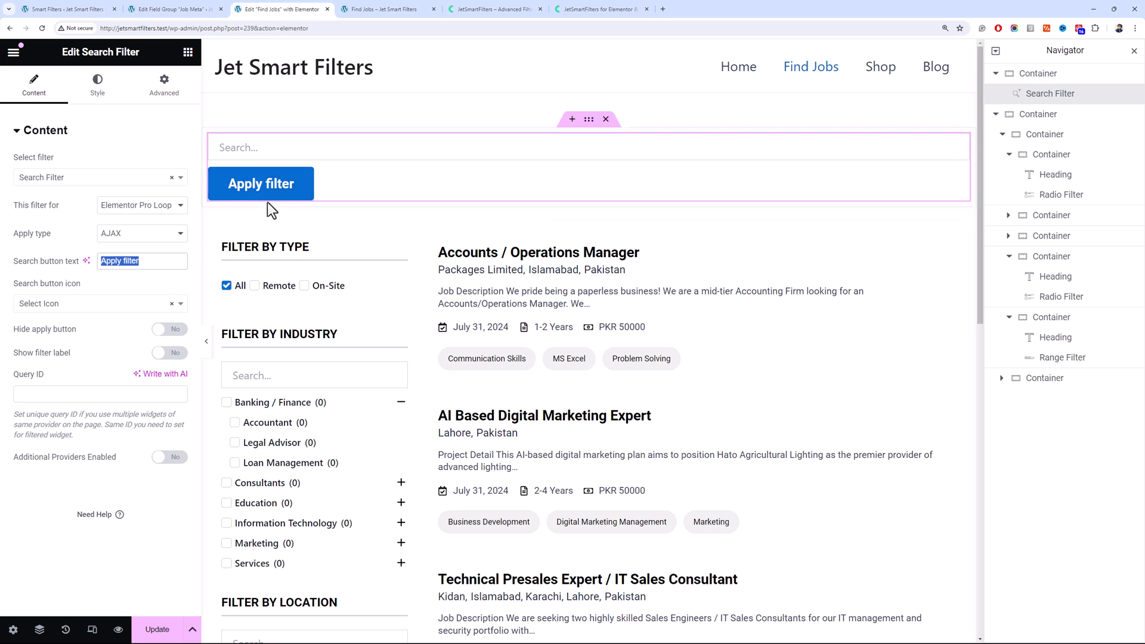
Review the search button icon options and delete the container holding the search widget
{"action": "left_click", "coordinate": [302, 182]}
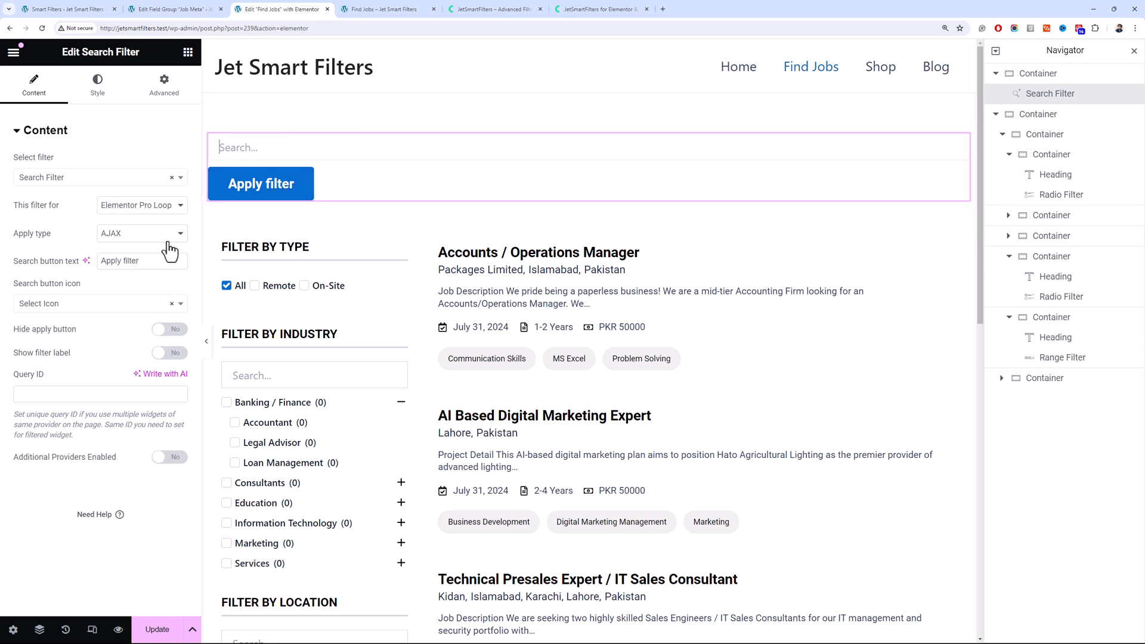
{"action": "left_click", "coordinate": [127, 305]}
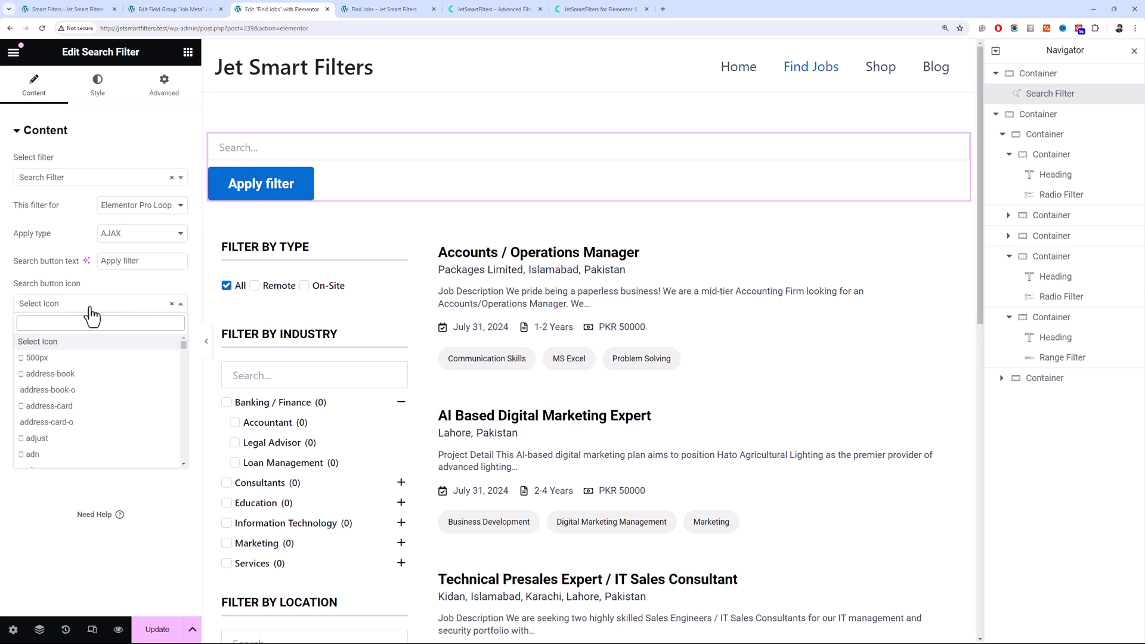
{"action": "left_click", "coordinate": [606, 119]}
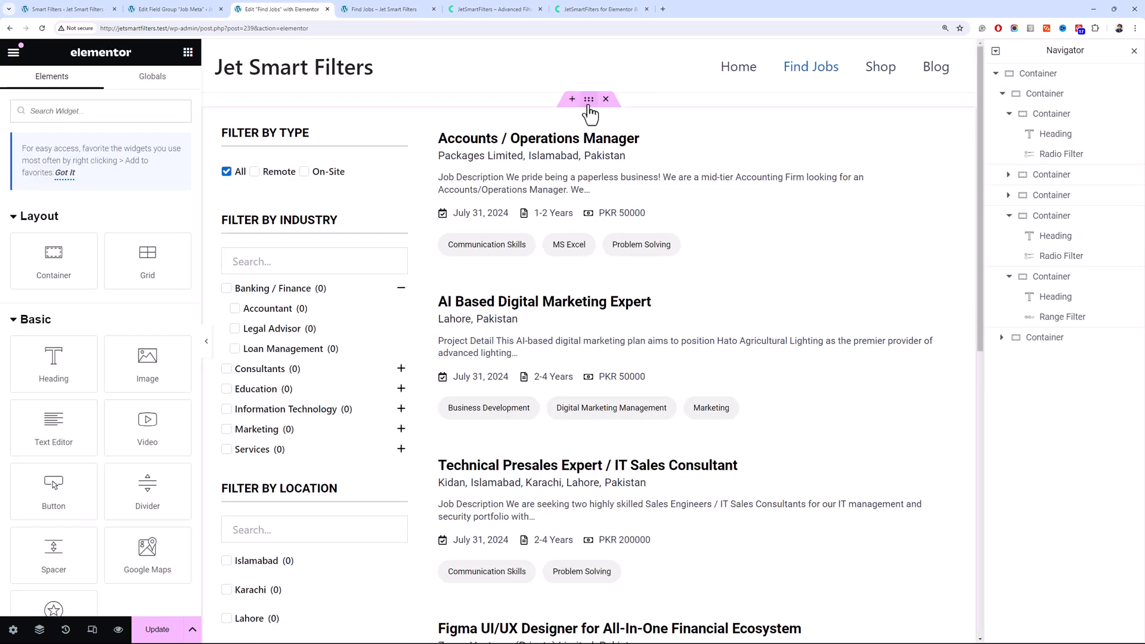
Set the top margin of the filters and listing container to 40 px and check the live Find Jobs page
{"action": "left_click", "coordinate": [589, 99]}
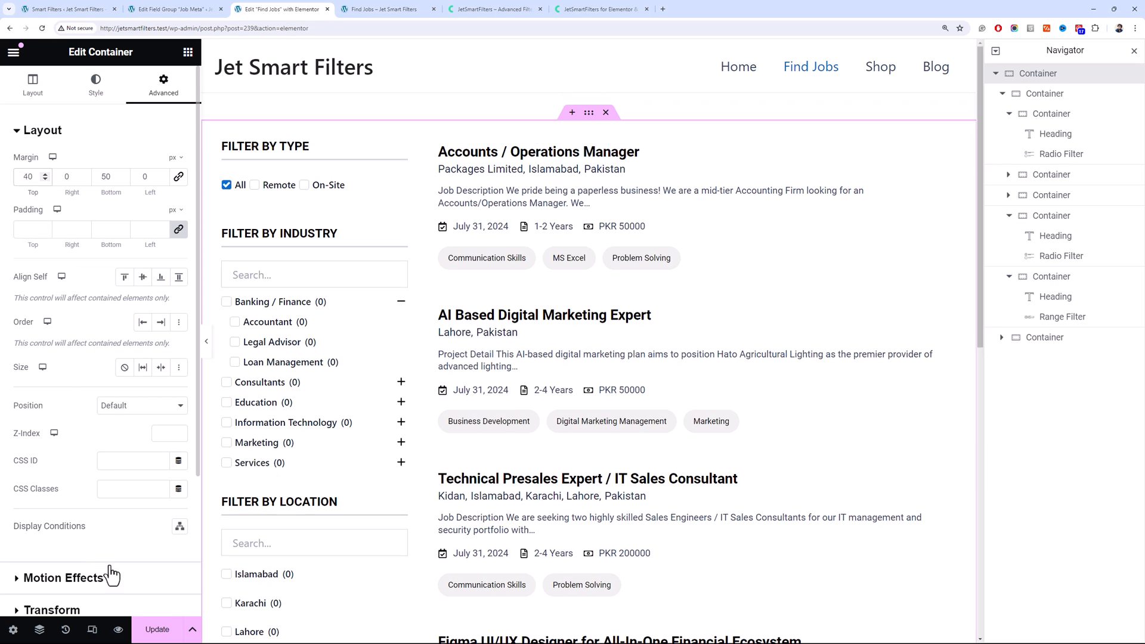
{"action": "left_click", "coordinate": [92, 8]}
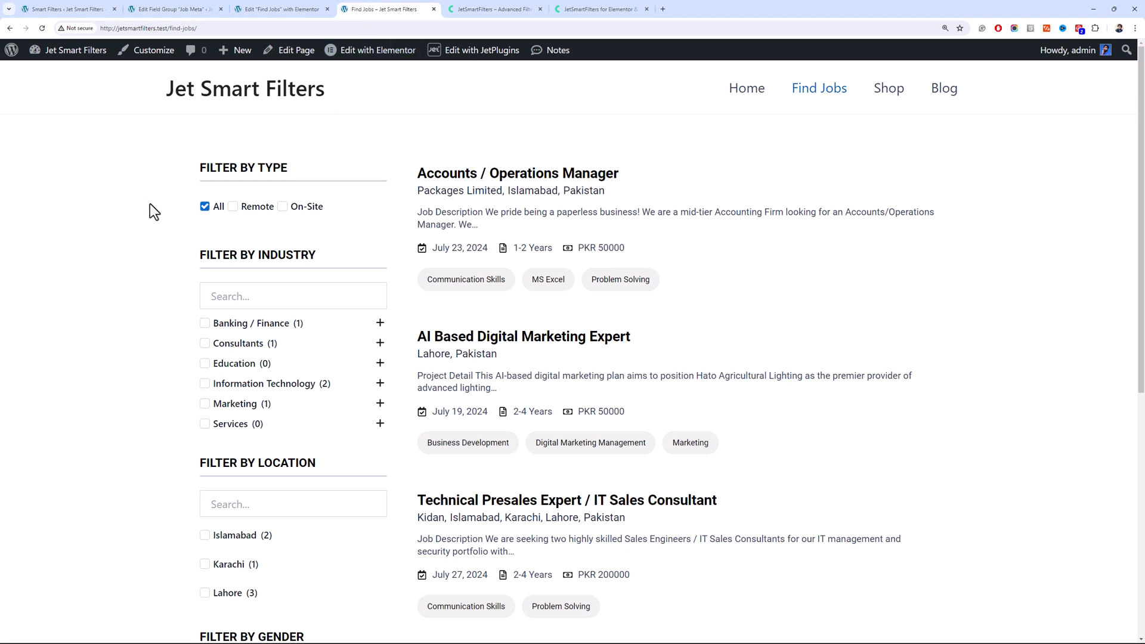
{"action": "left_click", "coordinate": [262, 9]}
Set the boxed content width of the filters and listing container to 1240 px and update the page
{"action": "scroll", "coordinate": [456, 109], "scroll_direction": "up", "scroll_amount": 15}
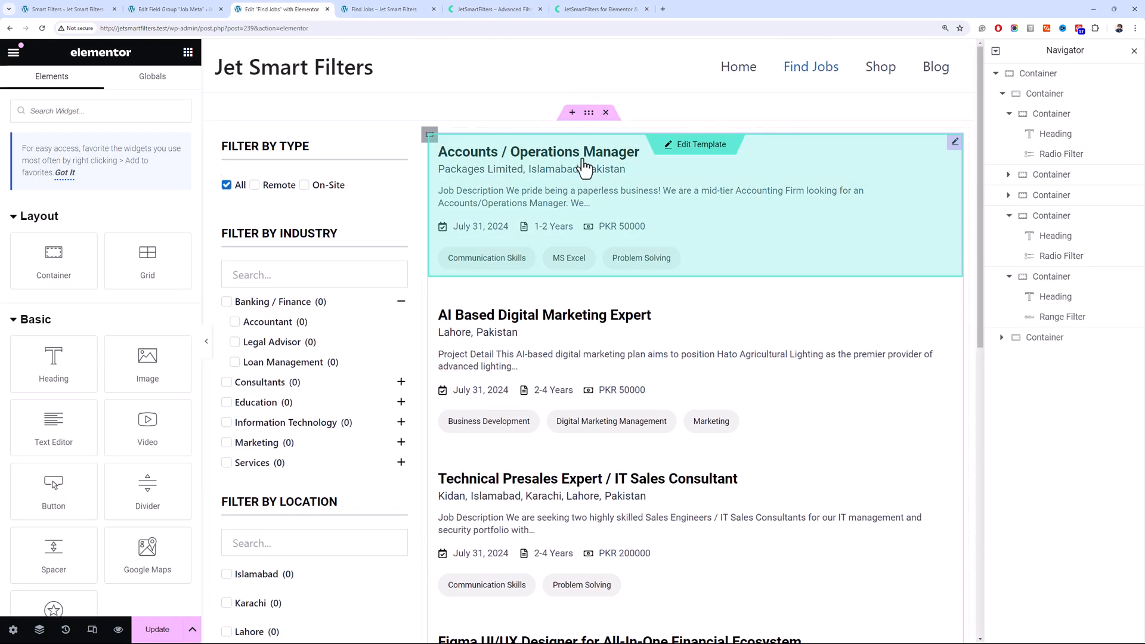
{"action": "left_click", "coordinate": [592, 119]}
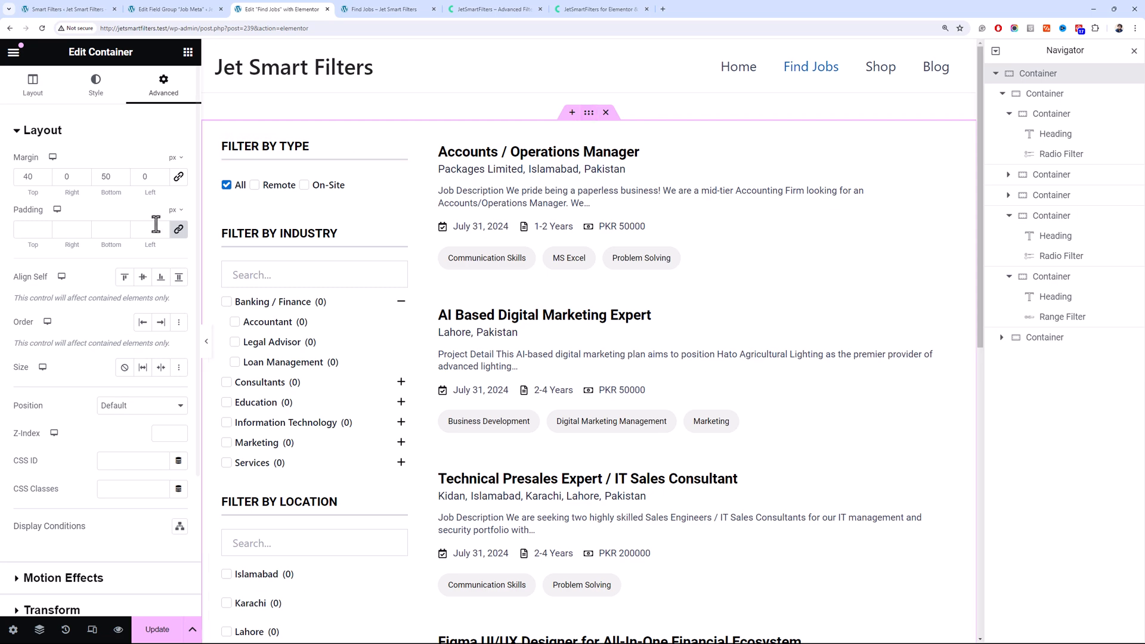
{"action": "left_click", "coordinate": [33, 89]}
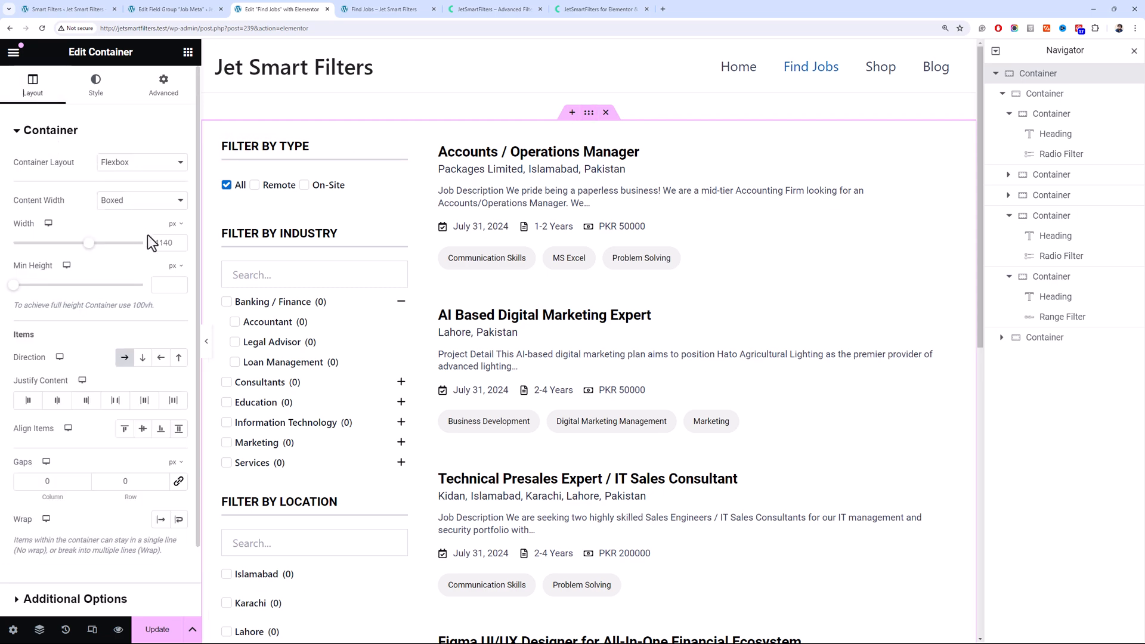
{"action": "left_click", "coordinate": [162, 243]}
{"action": "type", "text": "124"}
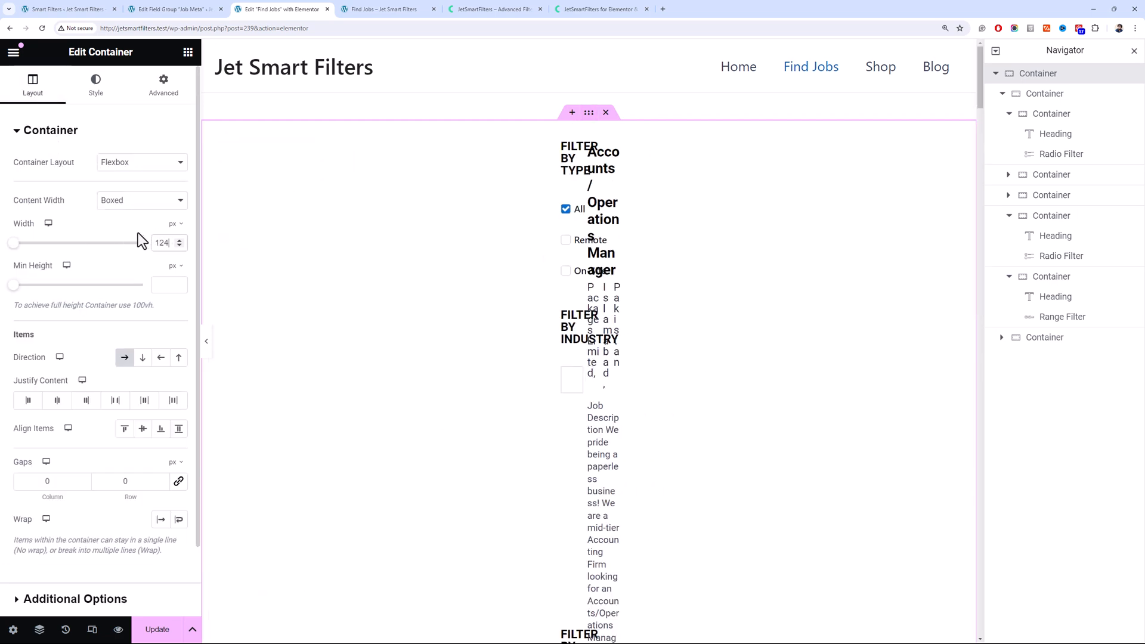
{"action": "type", "text": "0"}
{"action": "left_click", "coordinate": [163, 640]}
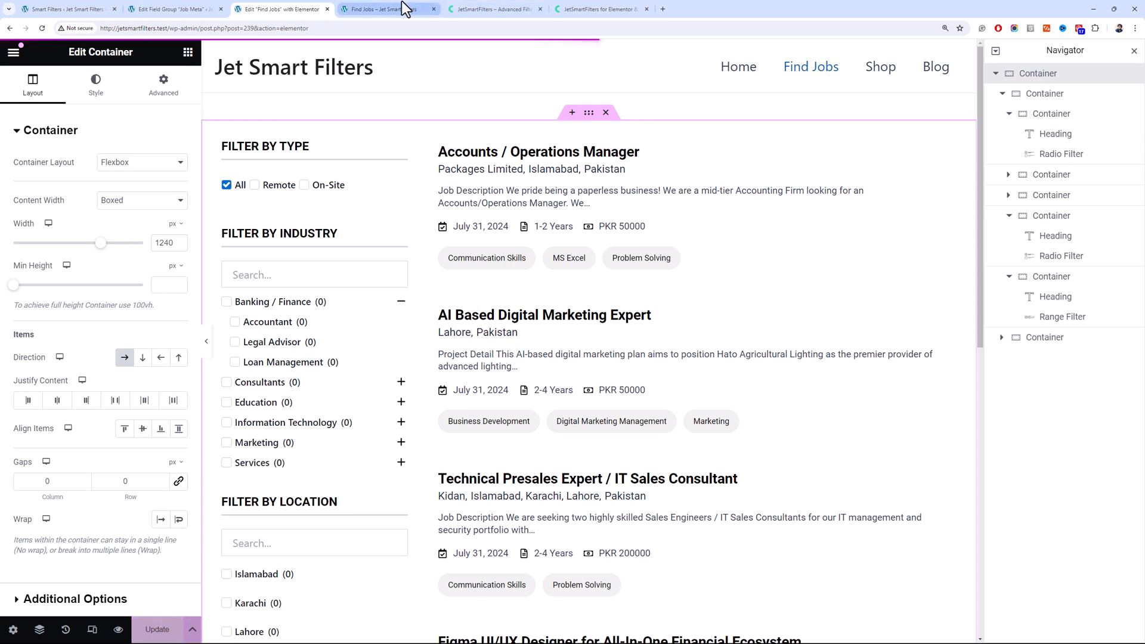
Reload the live Find Jobs page and look over the layout of the filters and job listing
{"action": "left_click", "coordinate": [403, 9]}
{"action": "key", "text": "F5"}
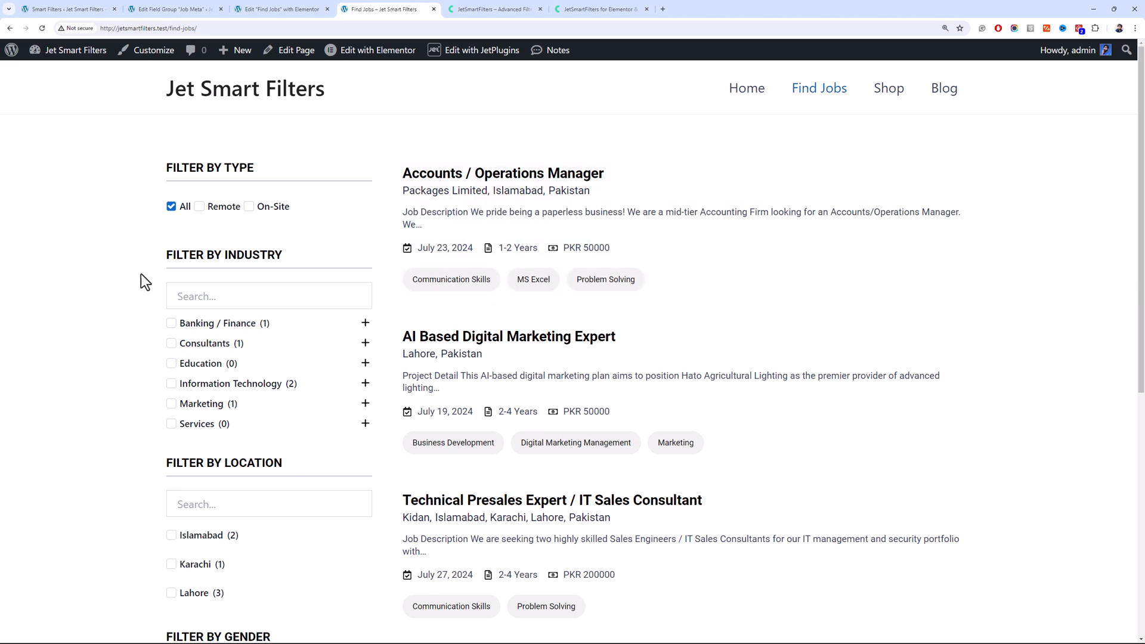
{"action": "scroll", "coordinate": [137, 274], "scroll_direction": "down", "scroll_amount": 4}
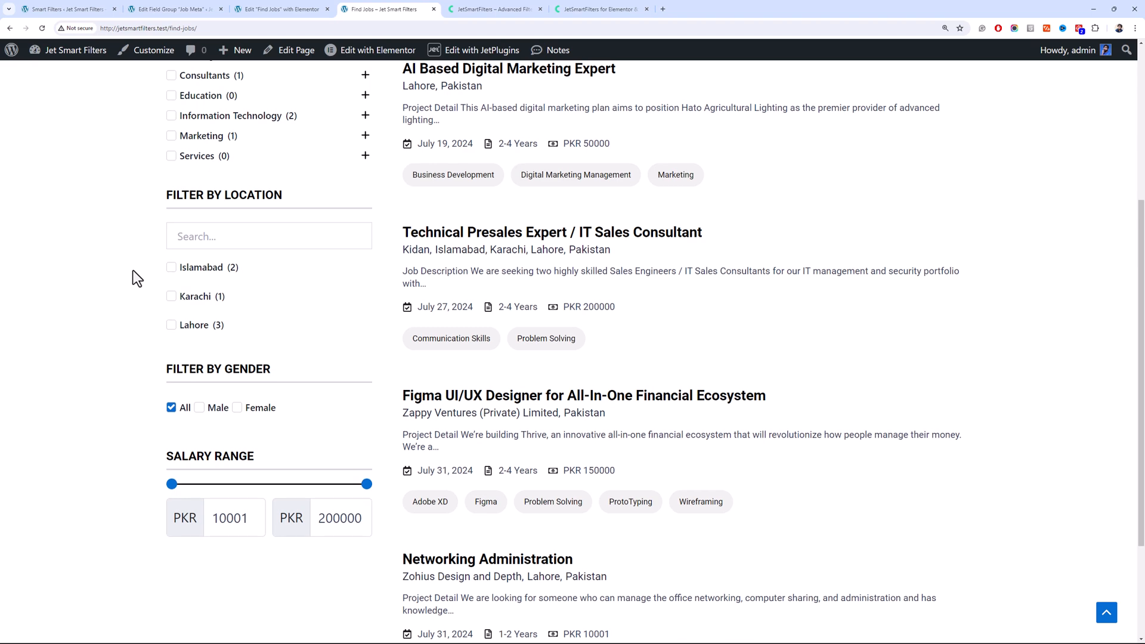
{"action": "scroll", "coordinate": [132, 270], "scroll_direction": "up", "scroll_amount": 4}
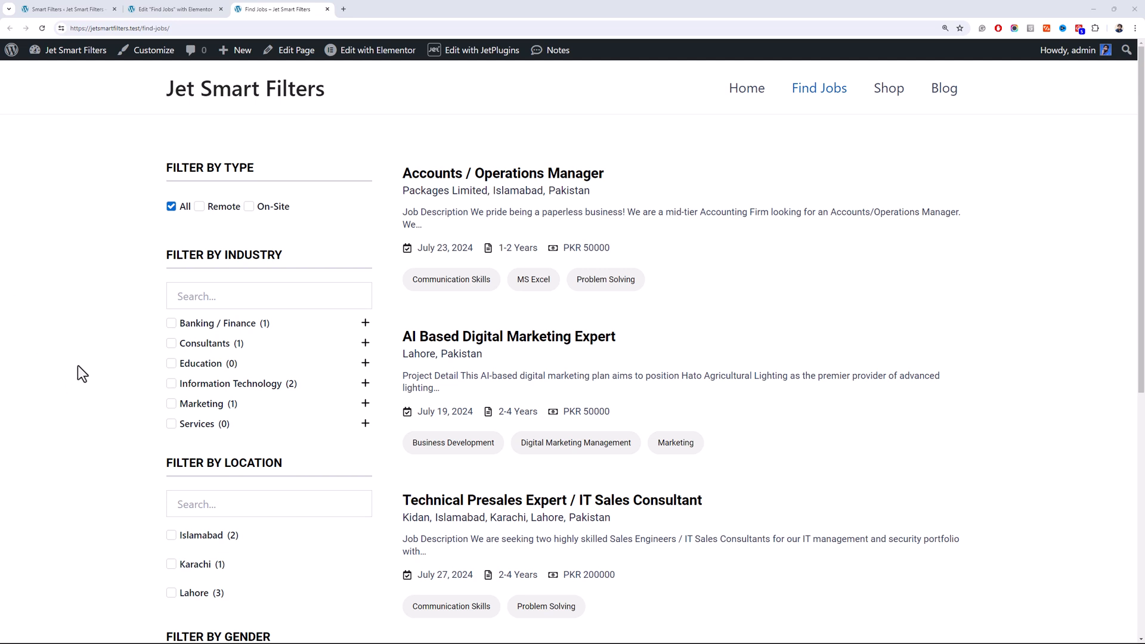
{"action": "scroll", "coordinate": [86, 352], "scroll_direction": "down", "scroll_amount": 2}
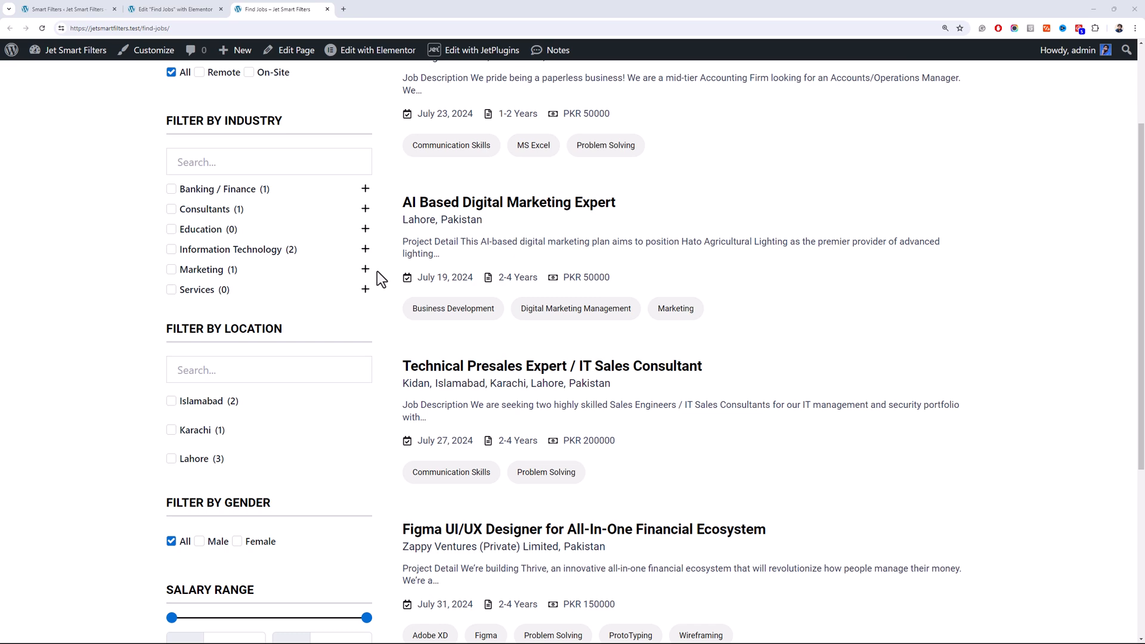
Go to the Smart Filters list and look at the available filter type and data source options
{"action": "left_click", "coordinate": [70, 9]}
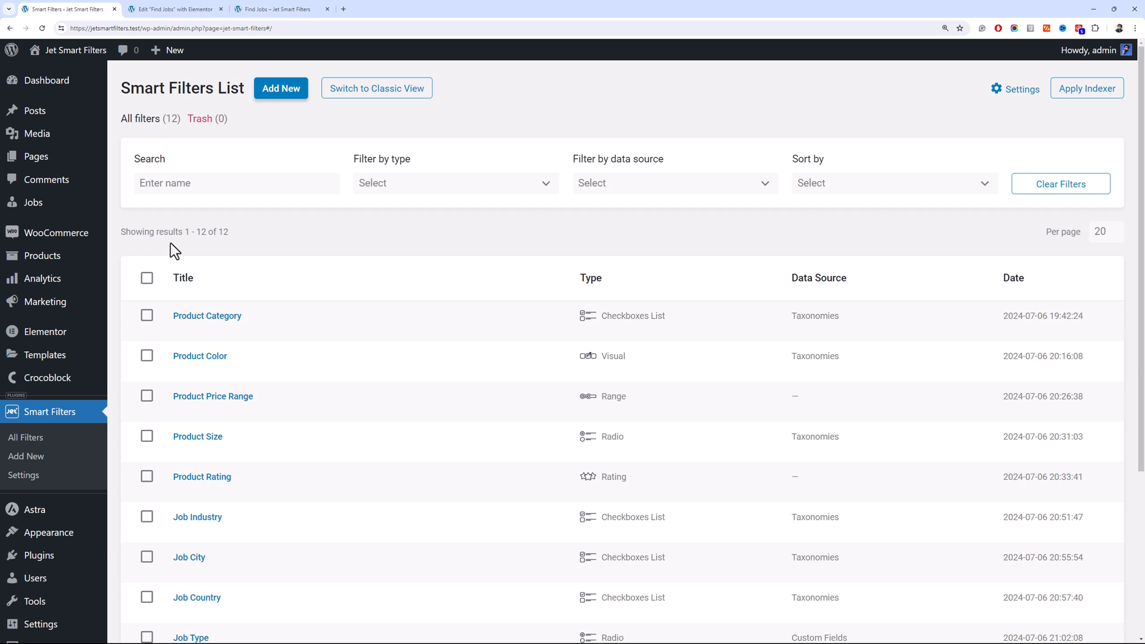
{"action": "left_click", "coordinate": [378, 184]}
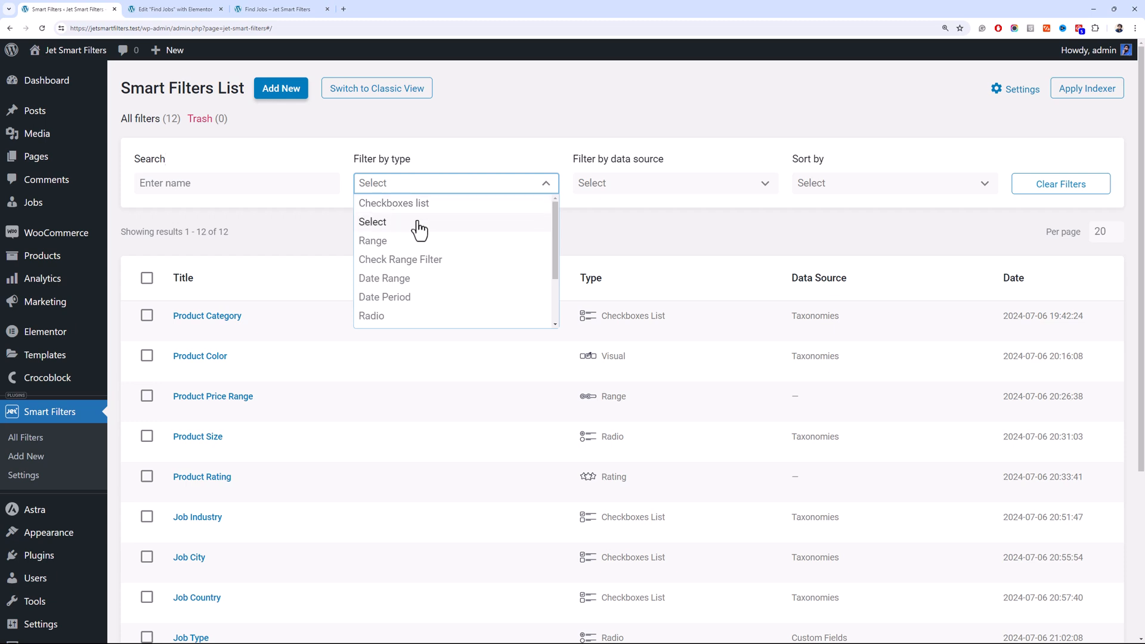
{"action": "left_click", "coordinate": [585, 189]}
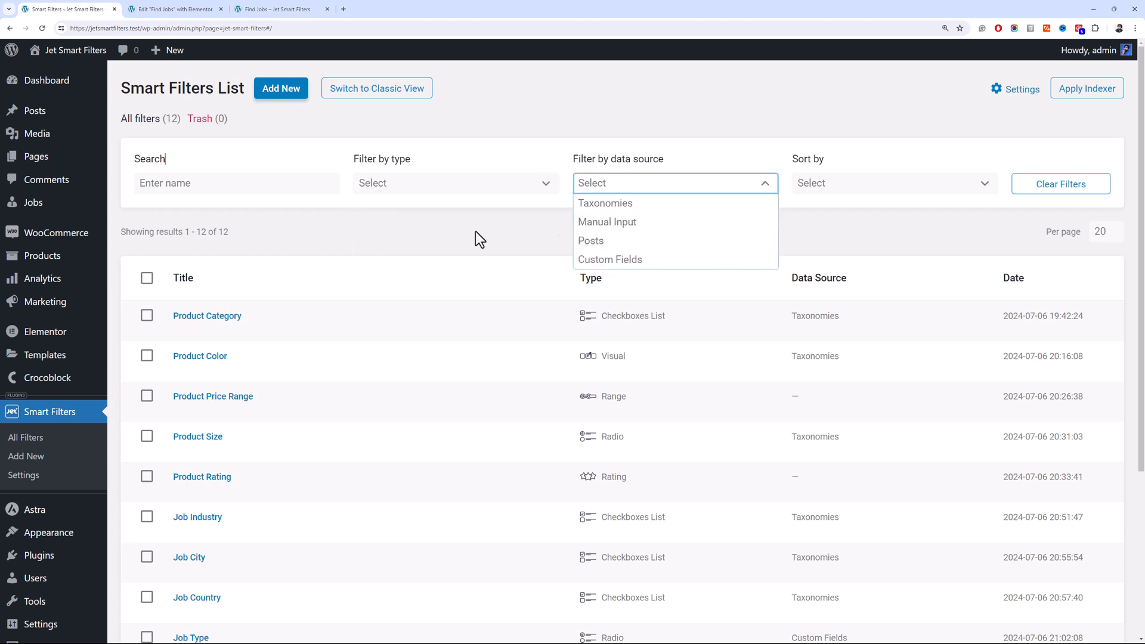
{"action": "left_click", "coordinate": [414, 242]}
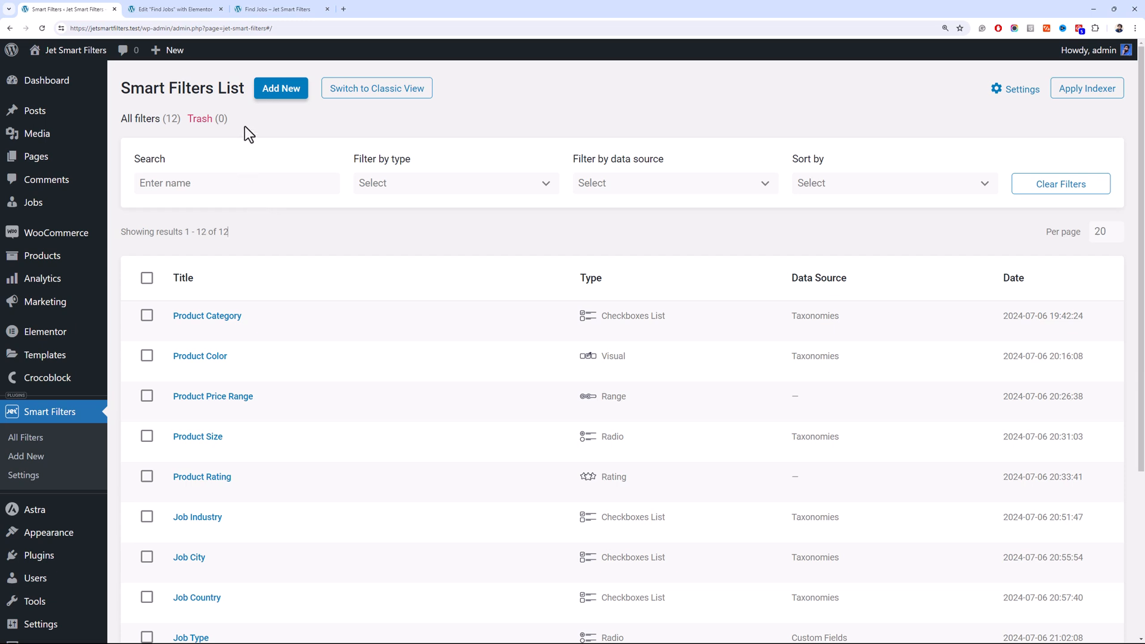
Start a new smart filter and name it Hierarchical Filter
{"action": "left_click", "coordinate": [281, 90]}
{"action": "left_click", "coordinate": [434, 133]}
{"action": "type", "text": "H"}
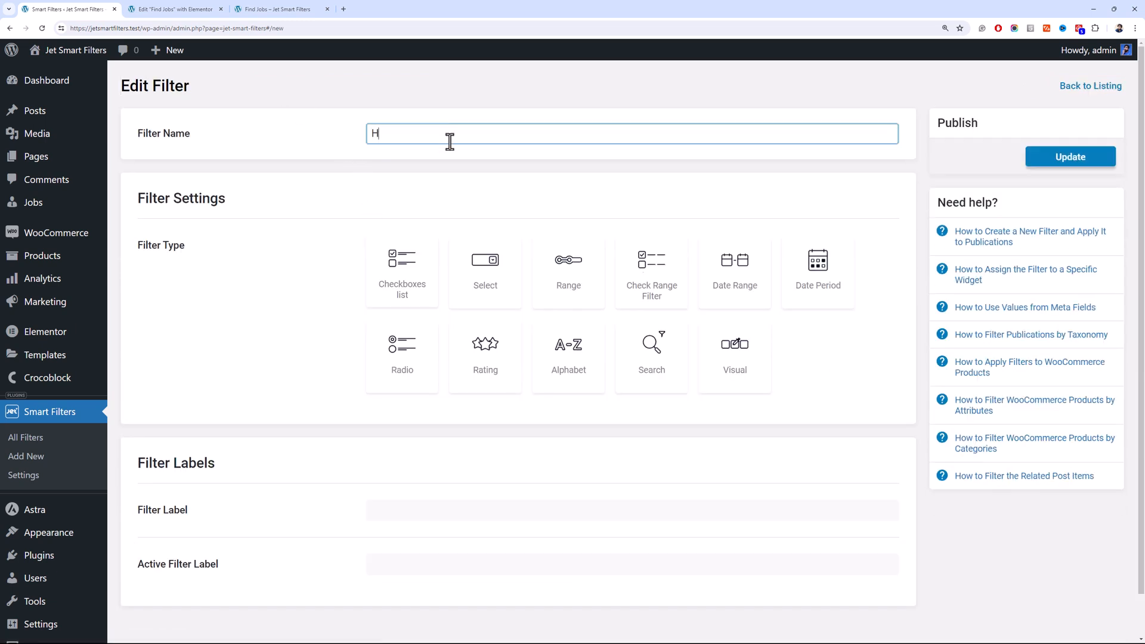
{"action": "type", "text": "ierarchical Filter"}
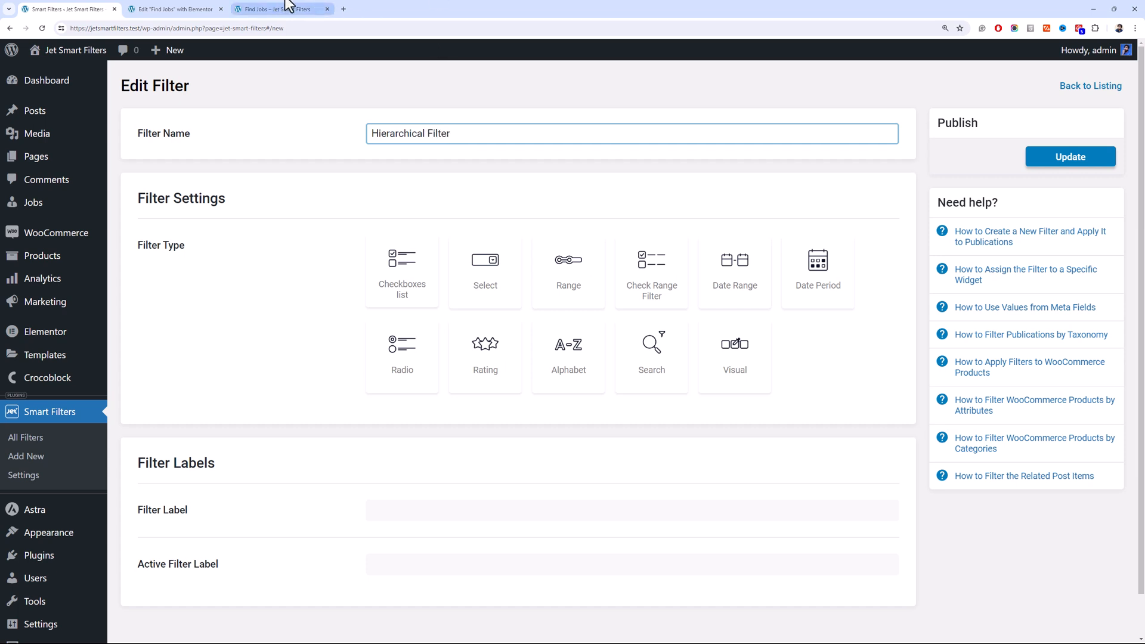
Choose Select as the filter type and turn on the Is hierarchical option
{"action": "left_click", "coordinate": [483, 273]}
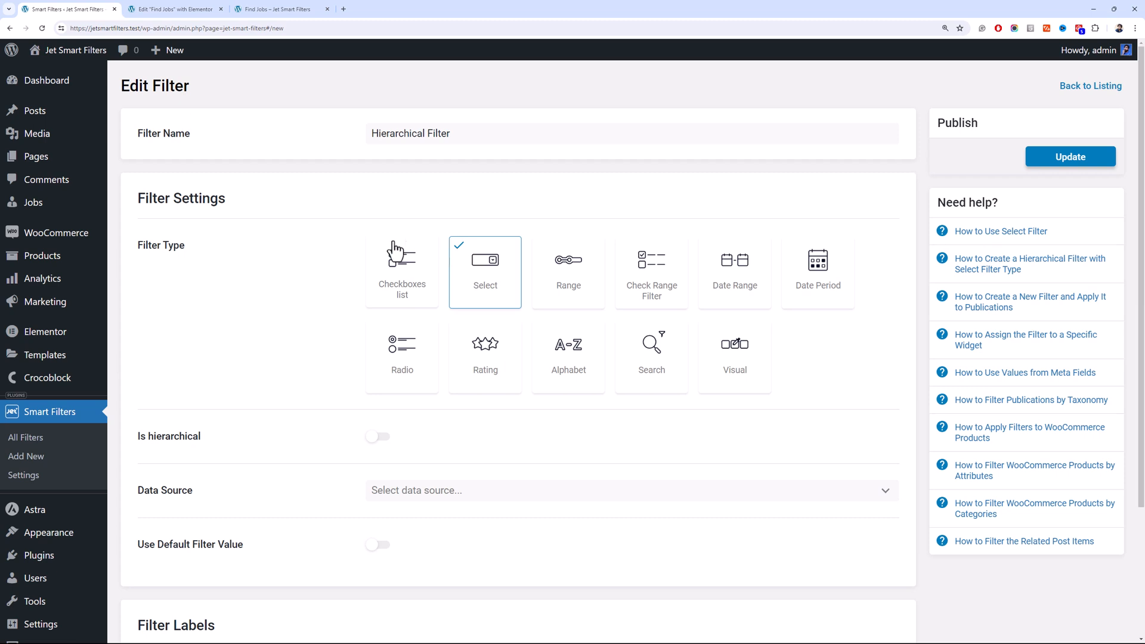
{"action": "scroll", "coordinate": [298, 227], "scroll_direction": "down", "scroll_amount": 2}
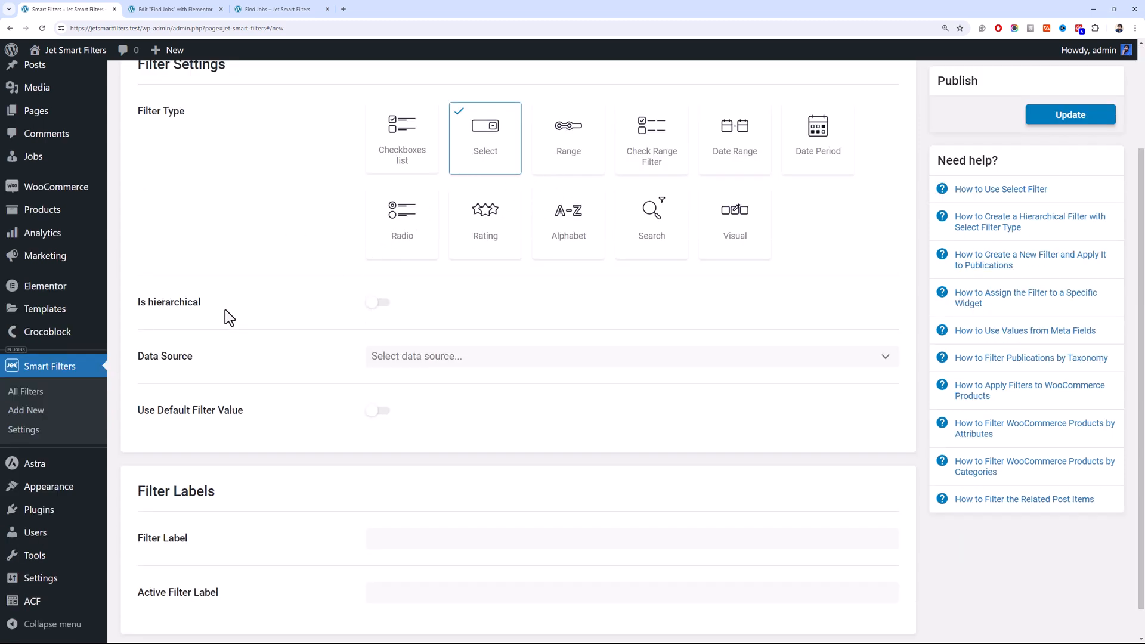
{"action": "left_click_drag", "start_coordinate": [209, 301], "coordinate": [157, 299]}
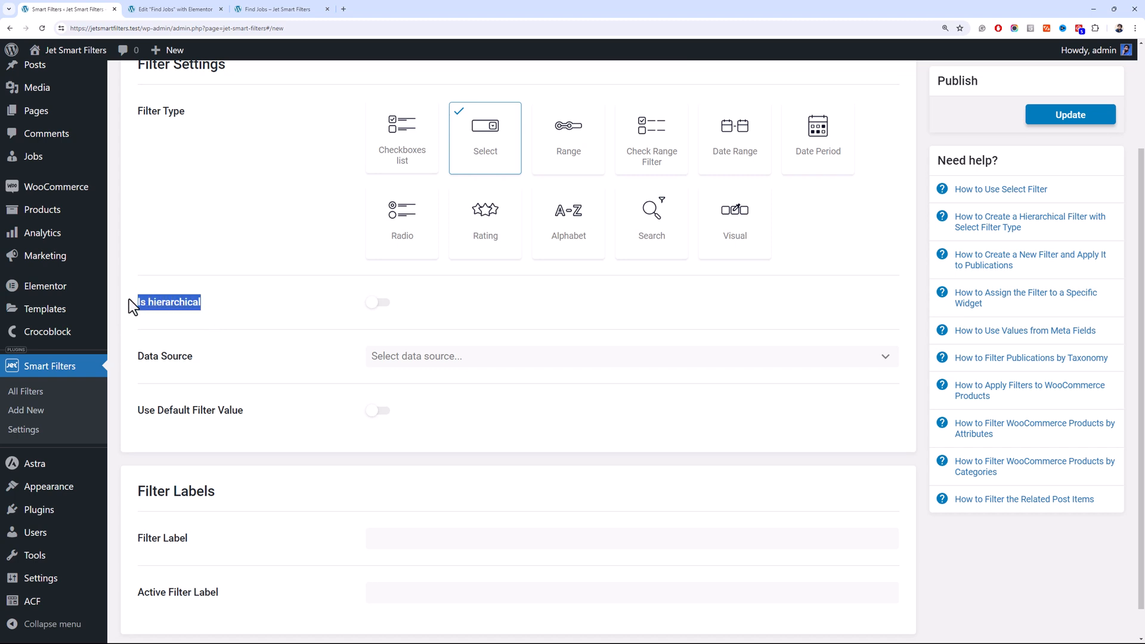
{"action": "left_click", "coordinate": [376, 303]}
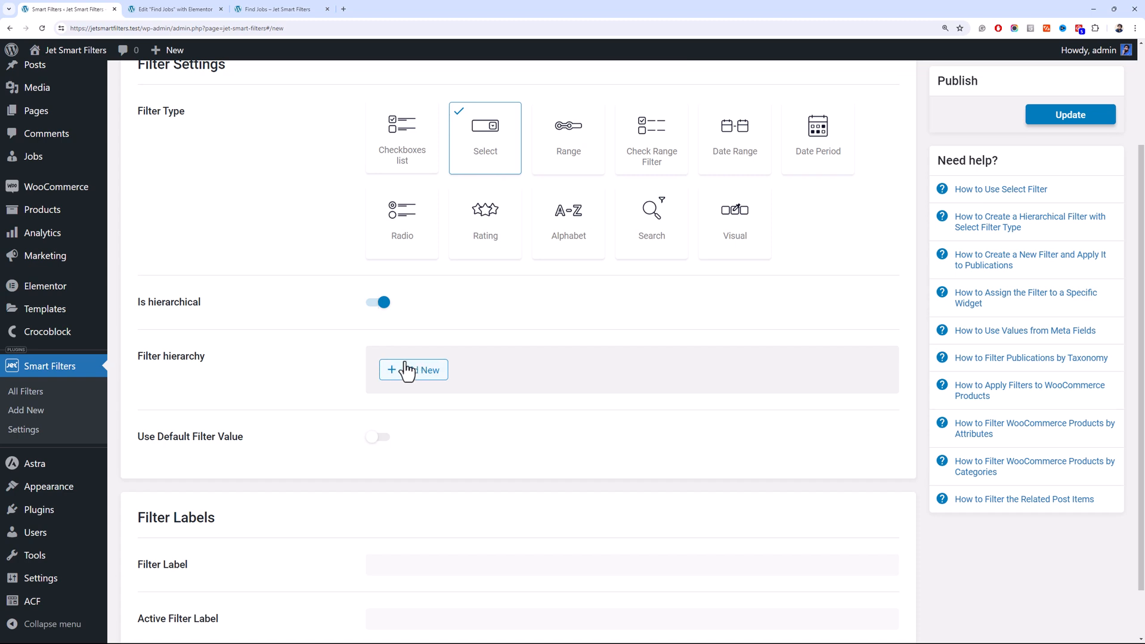
Open the Jobs section in a separate browser tab and look over the Countries terms
{"action": "scroll", "coordinate": [213, 298], "scroll_direction": "up", "scroll_amount": 3}
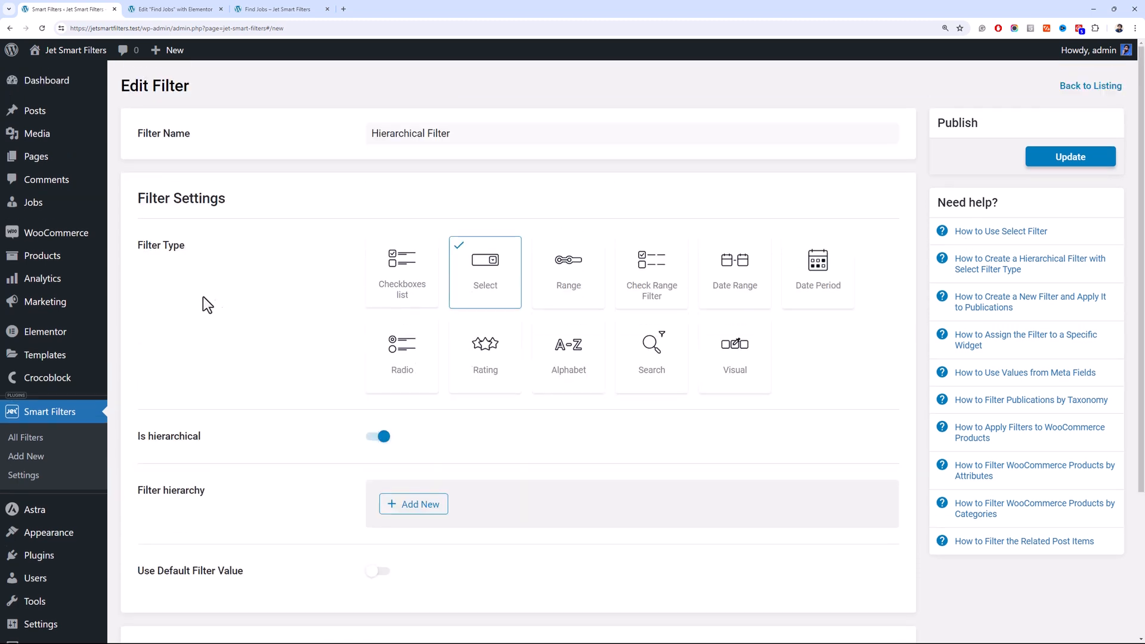
{"action": "mouse_move", "coordinate": [73, 212]}
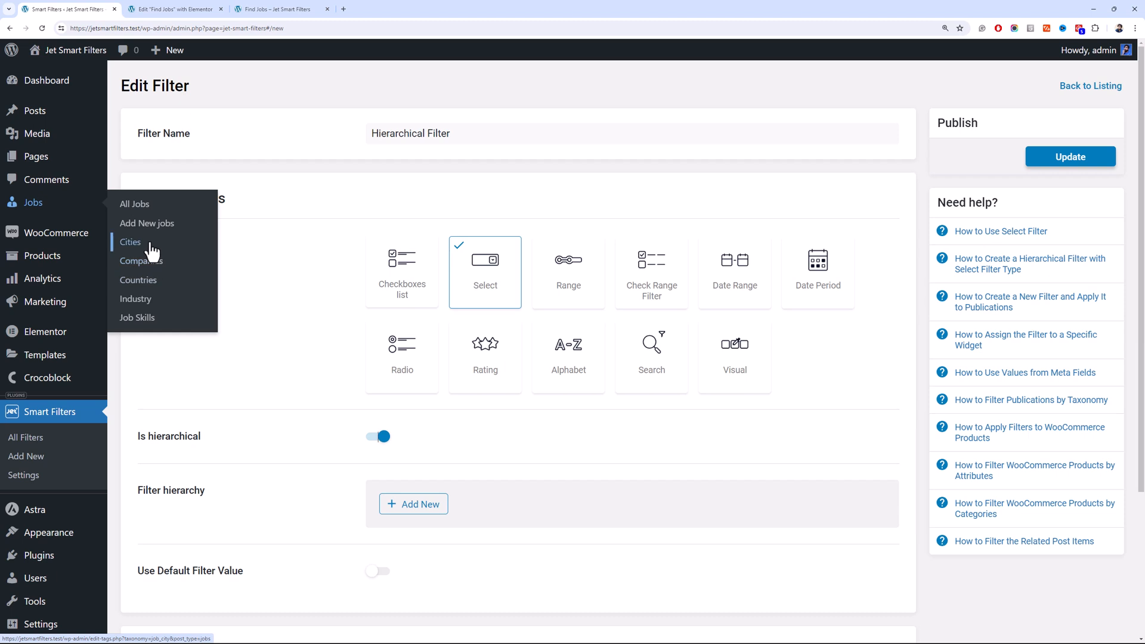
{"action": "scroll", "coordinate": [300, 421], "scroll_direction": "down", "scroll_amount": 2}
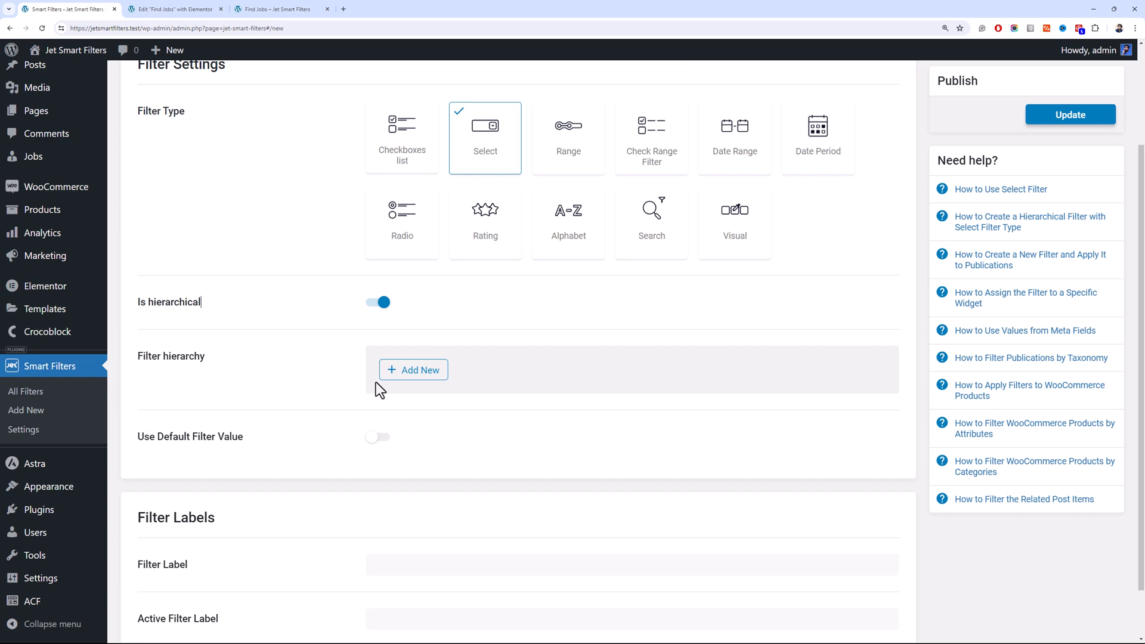
{"action": "mouse_move", "coordinate": [53, 169]}
{"action": "middle_click", "coordinate": [53, 173]}
{"action": "left_click_drag", "start_coordinate": [173, 9], "coordinate": [202, 9]}
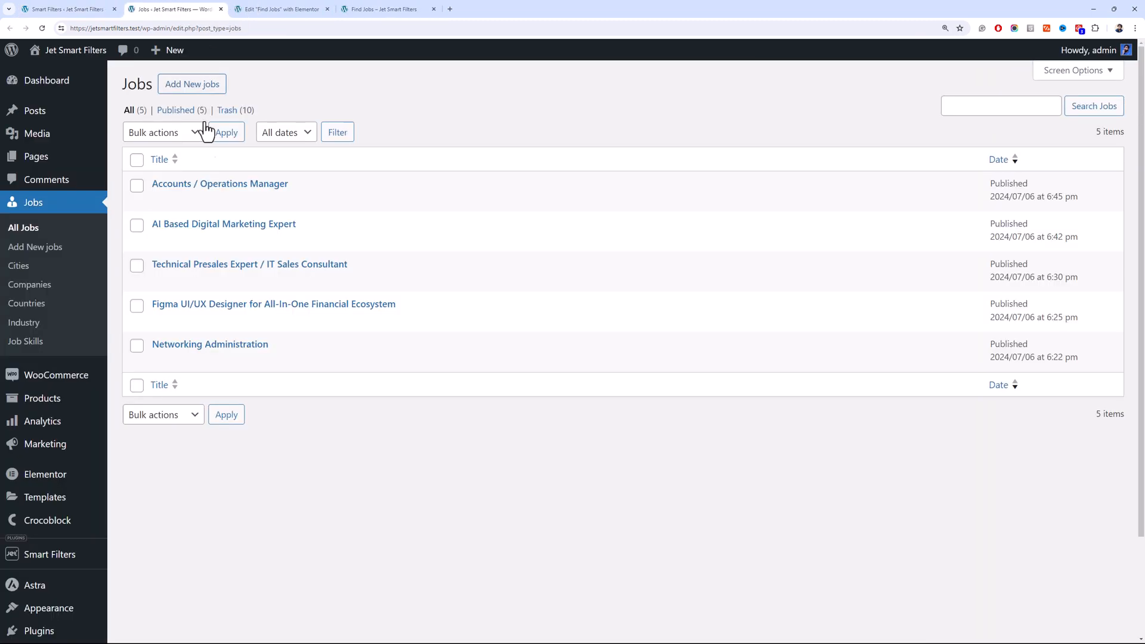
{"action": "left_click_drag", "start_coordinate": [30, 284], "coordinate": [77, 306]}
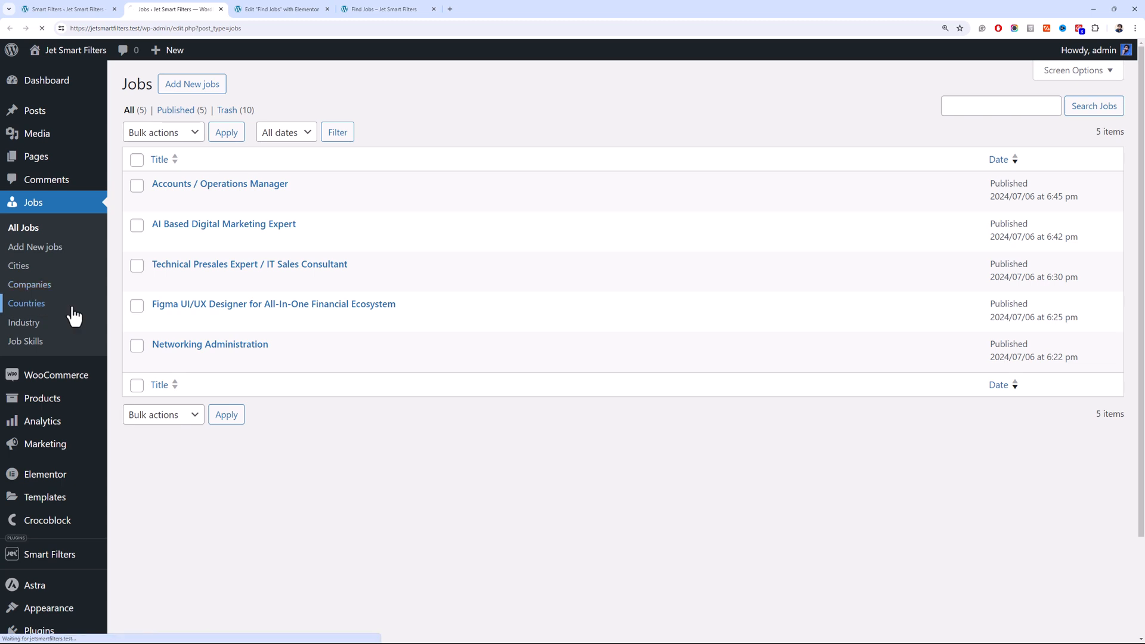
{"action": "left_click", "coordinate": [76, 306]}
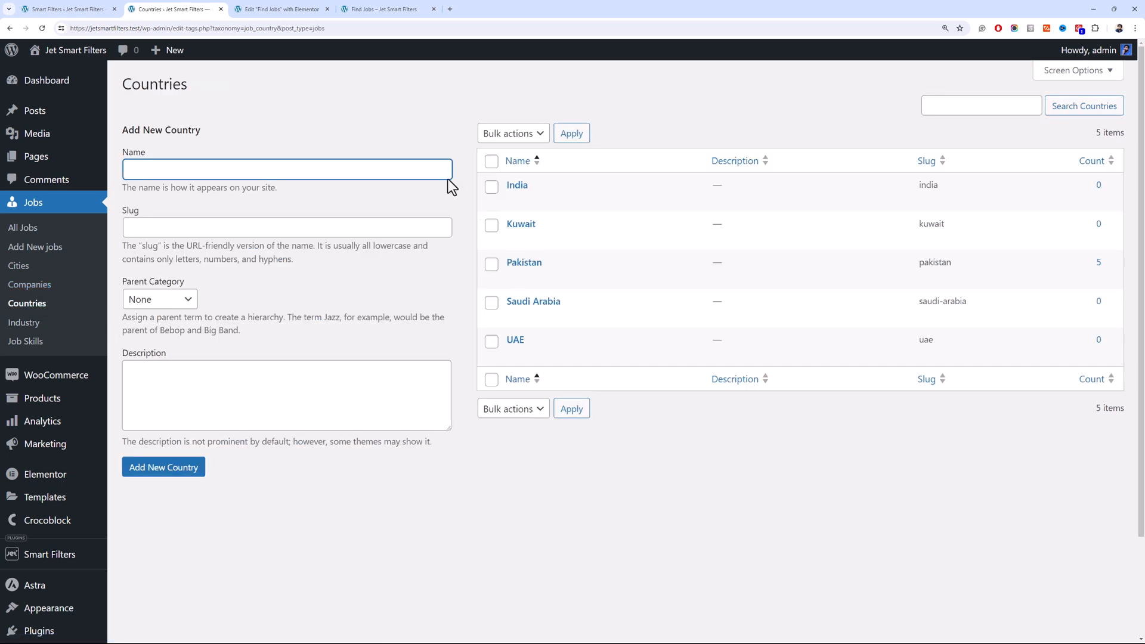
Add a new city named Mumbai to the Cities taxonomy of the jobs
{"action": "left_click", "coordinate": [51, 266]}
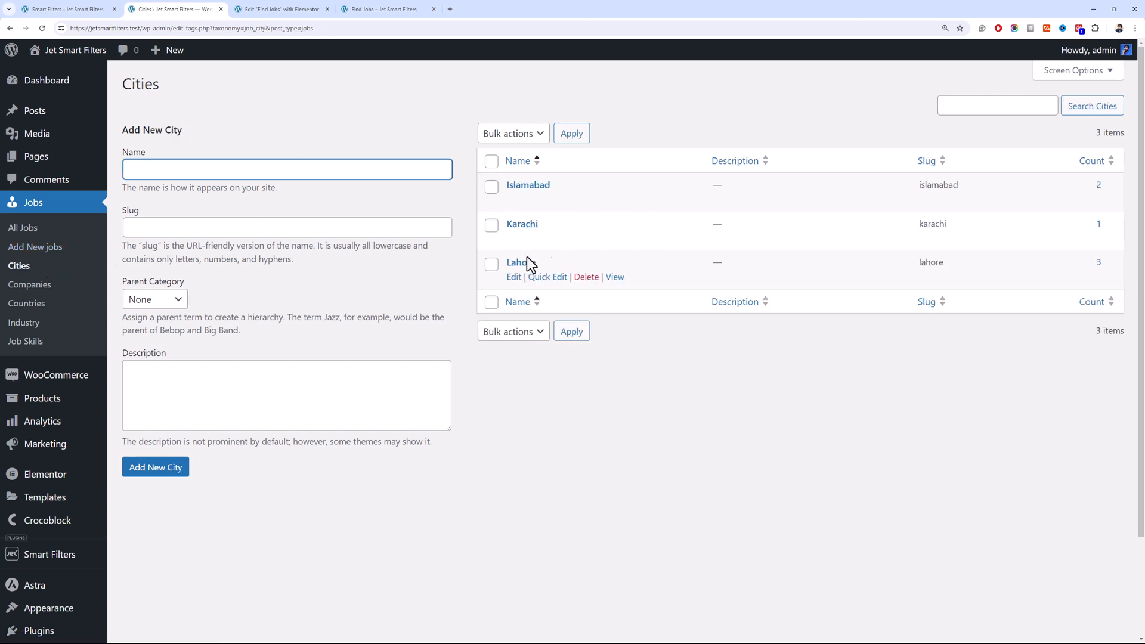
{"action": "type", "text": "Mumbai"}
{"action": "left_click", "coordinate": [174, 470]}
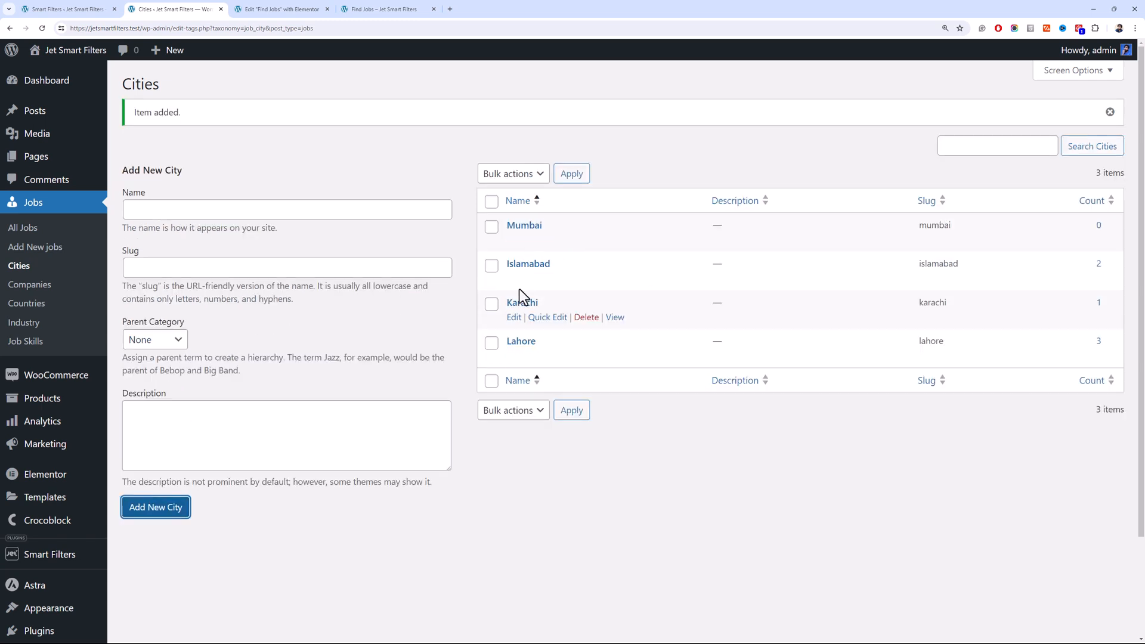
Compare the terms and job counts in the Countries and Cities taxonomies
{"action": "left_click", "coordinate": [26, 303]}
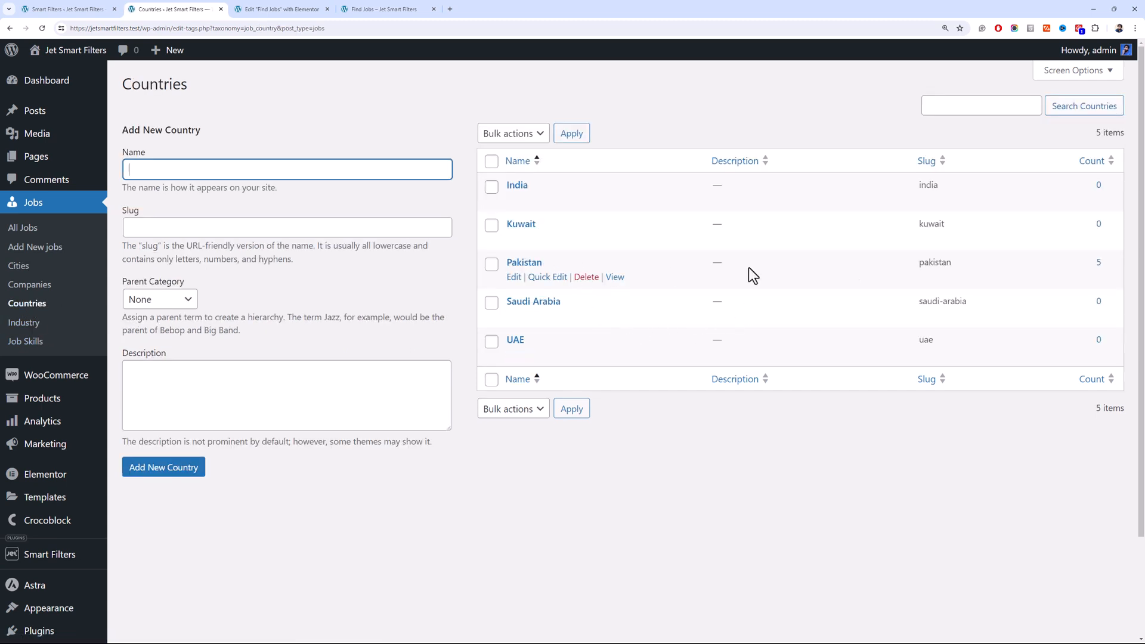
{"action": "left_click", "coordinate": [1080, 263]}
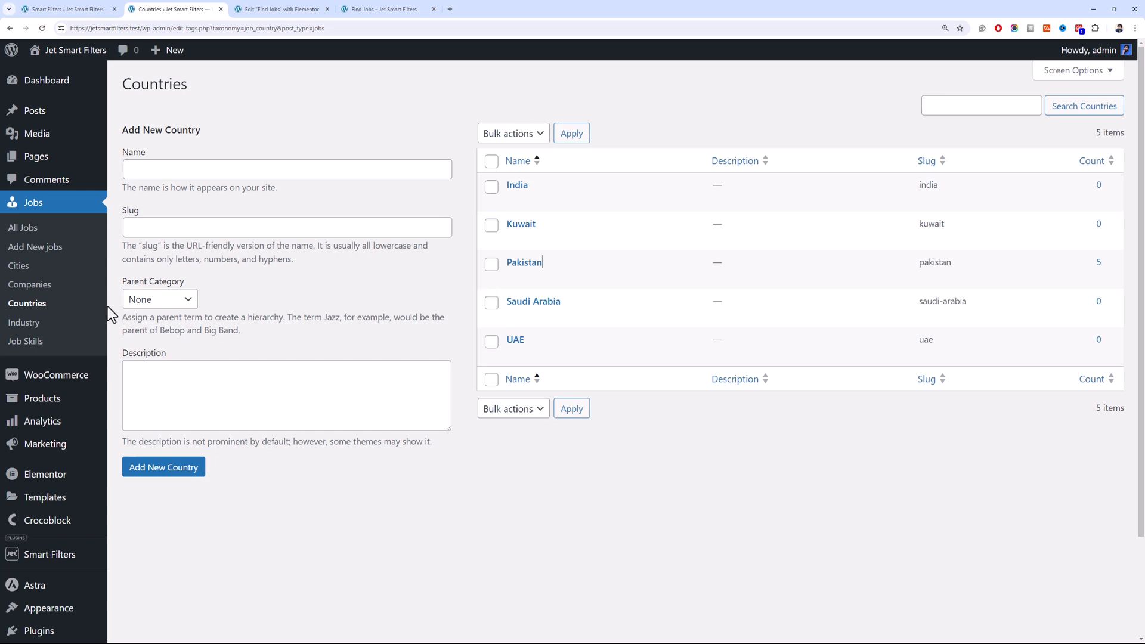
{"action": "left_click", "coordinate": [71, 272]}
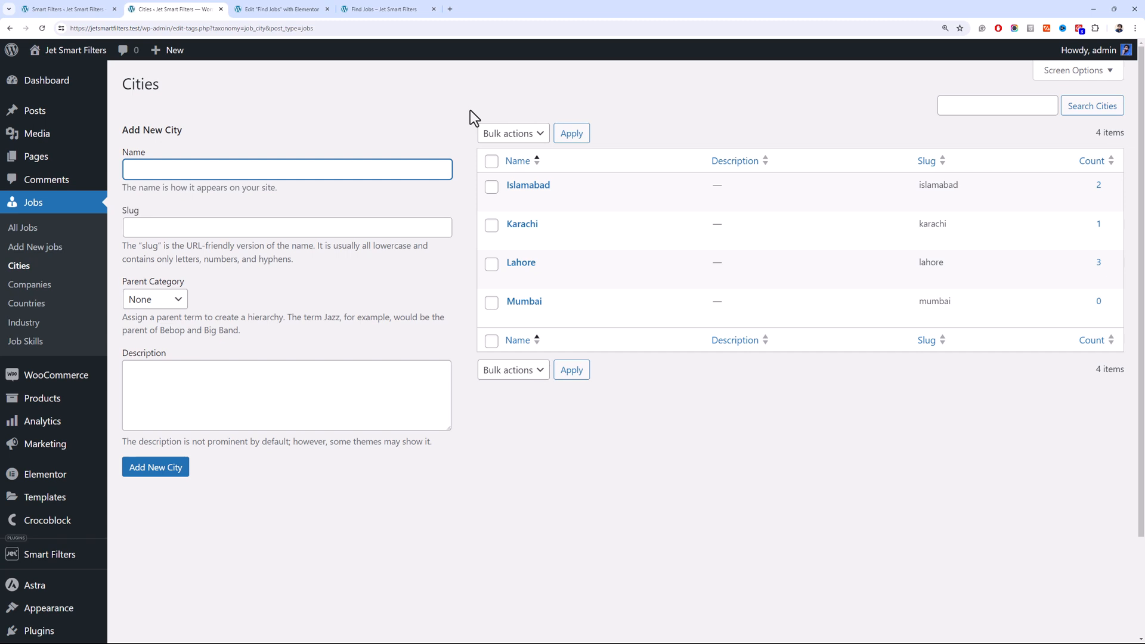
Quick edit the Accounts / Operations Manager job, replacing its city with Mumbai and its company with Coca Cola
{"action": "left_click", "coordinate": [67, 230]}
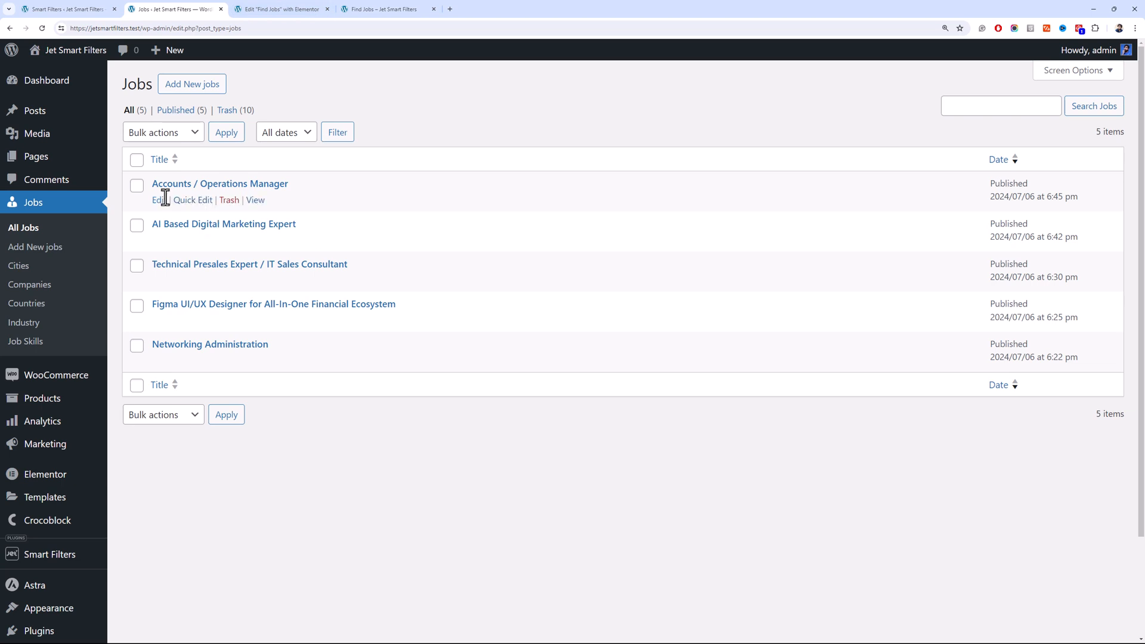
{"action": "left_click", "coordinate": [182, 198]}
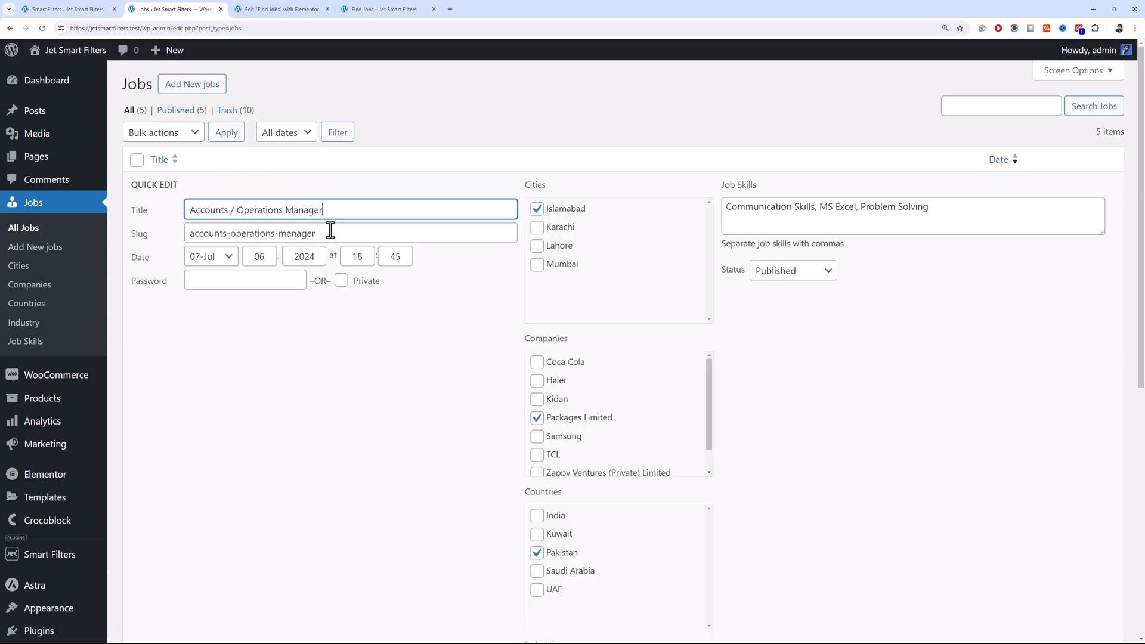
{"action": "left_click", "coordinate": [536, 209]}
{"action": "left_click", "coordinate": [537, 264]}
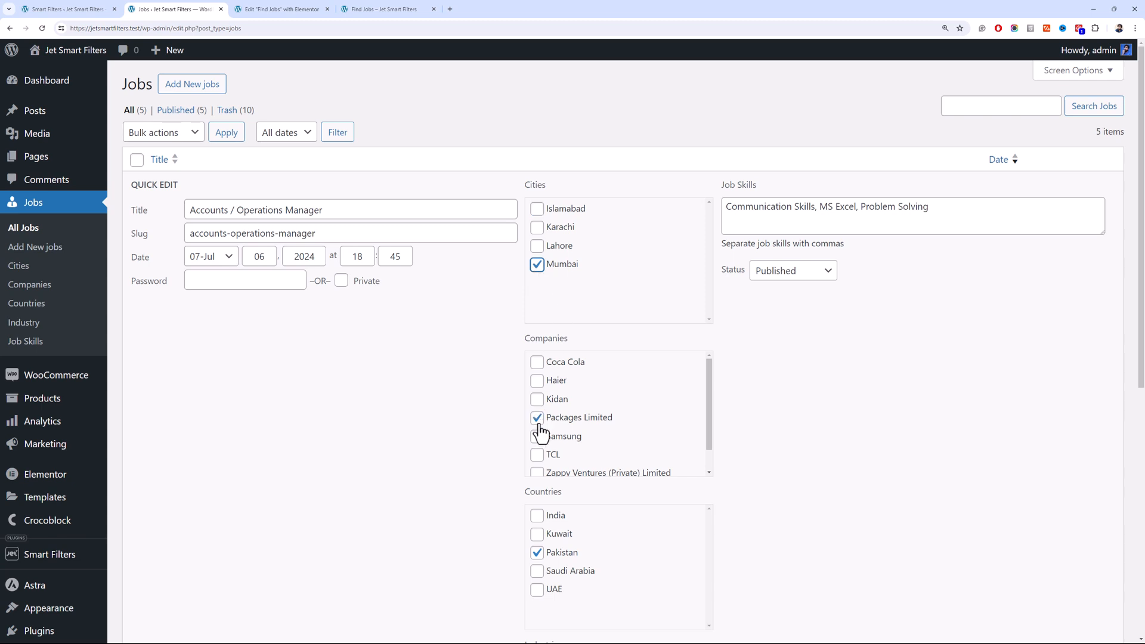
{"action": "left_click", "coordinate": [537, 362]}
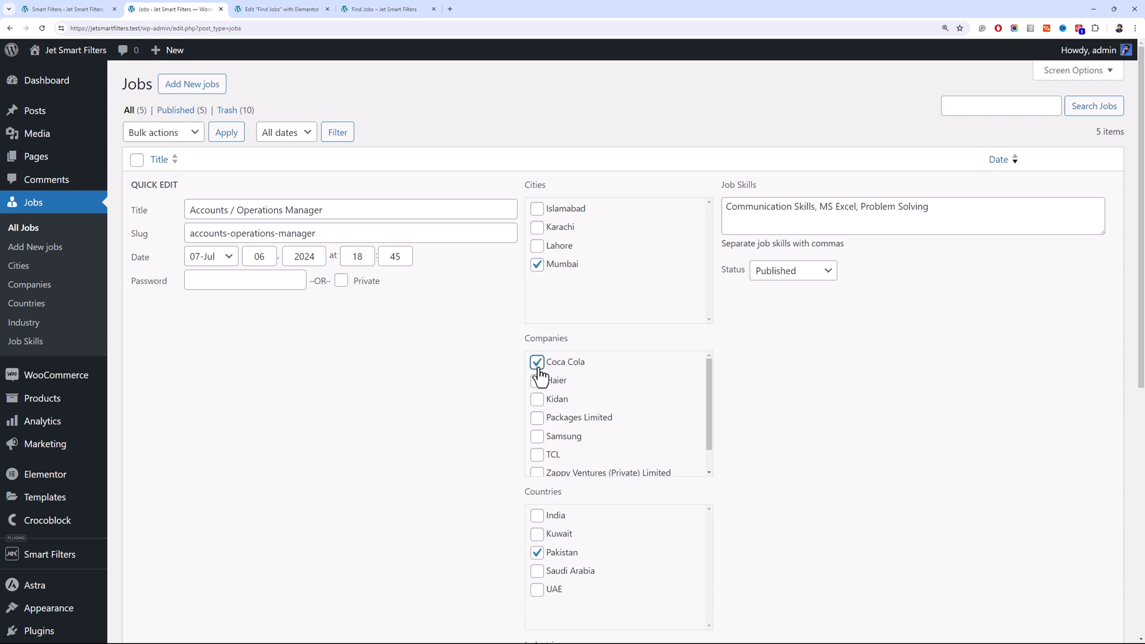
Replace the job's country Pakistan with India and save the quick edit
{"action": "left_click", "coordinate": [538, 553]}
{"action": "left_click", "coordinate": [537, 515]}
{"action": "scroll", "coordinate": [455, 470], "scroll_direction": "down", "scroll_amount": 2}
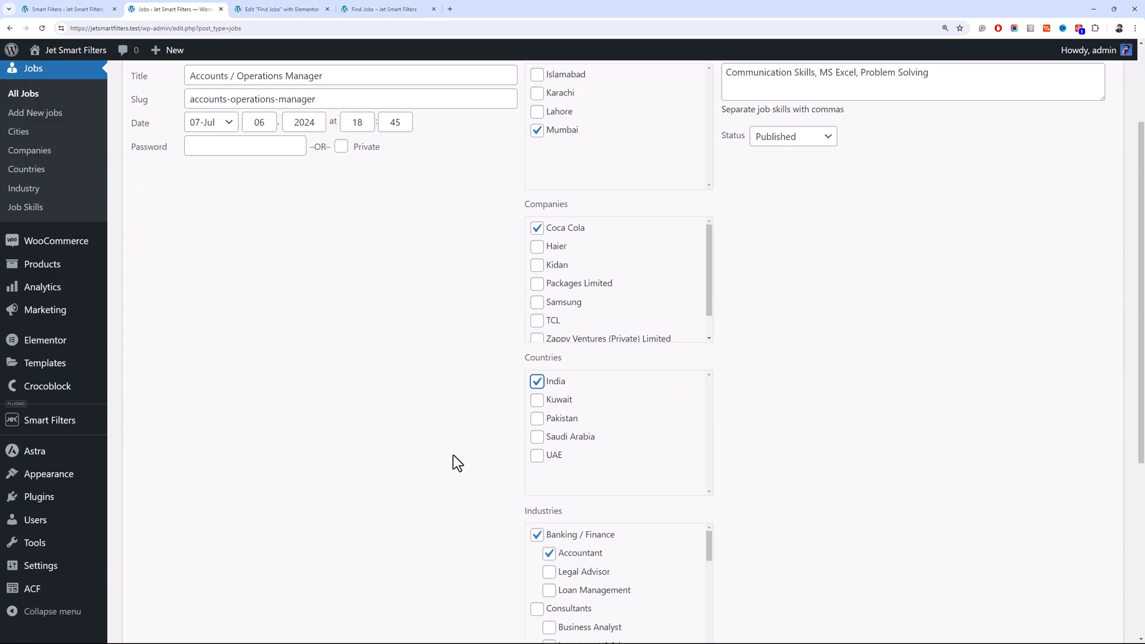
{"action": "scroll", "coordinate": [455, 463], "scroll_direction": "up", "scroll_amount": 2}
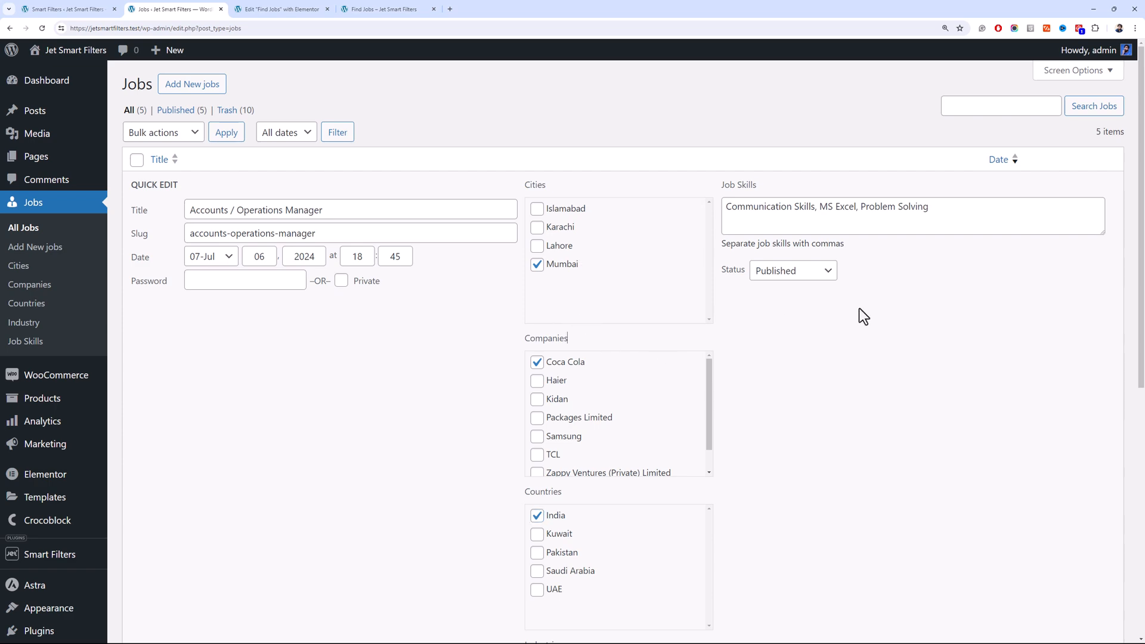
{"action": "scroll", "coordinate": [774, 314], "scroll_direction": "down", "scroll_amount": 6}
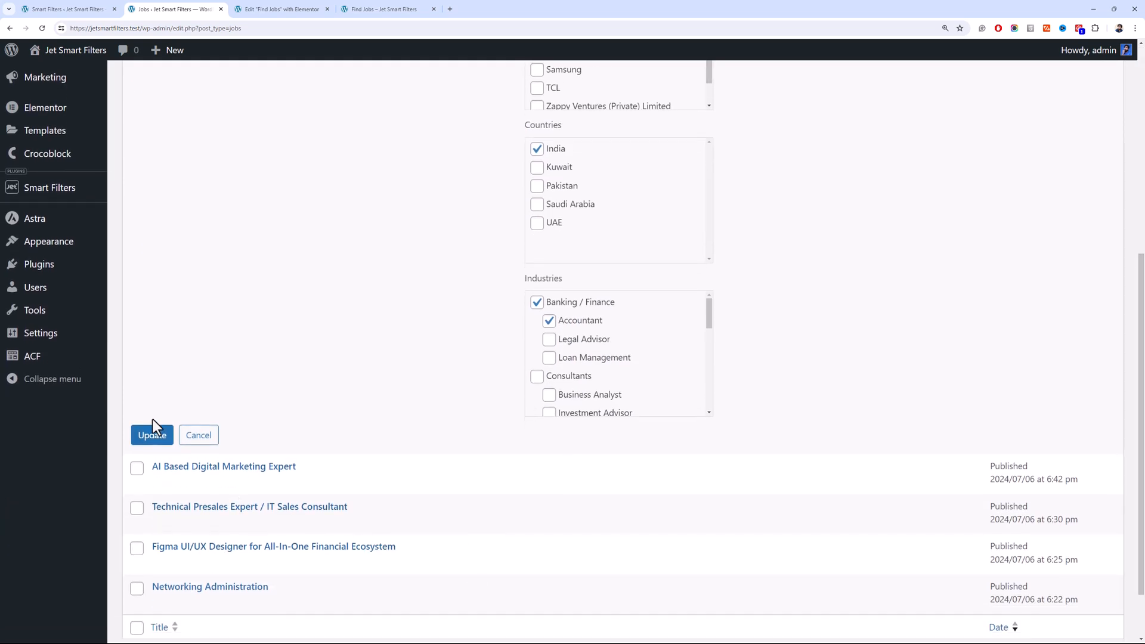
{"action": "left_click", "coordinate": [150, 437]}
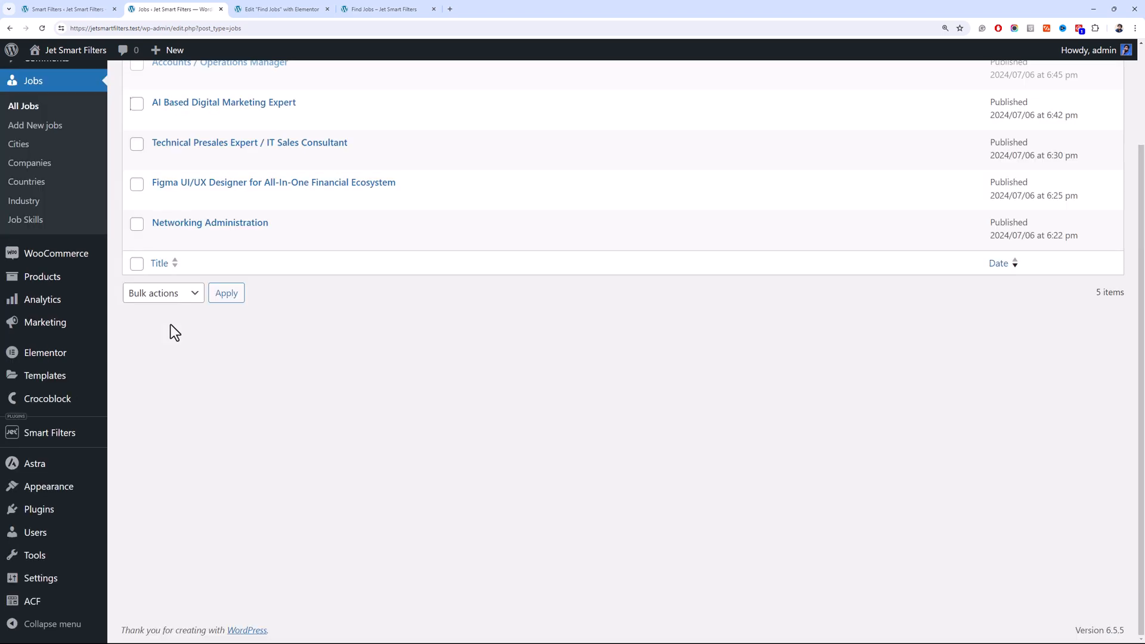
{"action": "scroll", "coordinate": [320, 197], "scroll_direction": "up", "scroll_amount": 3}
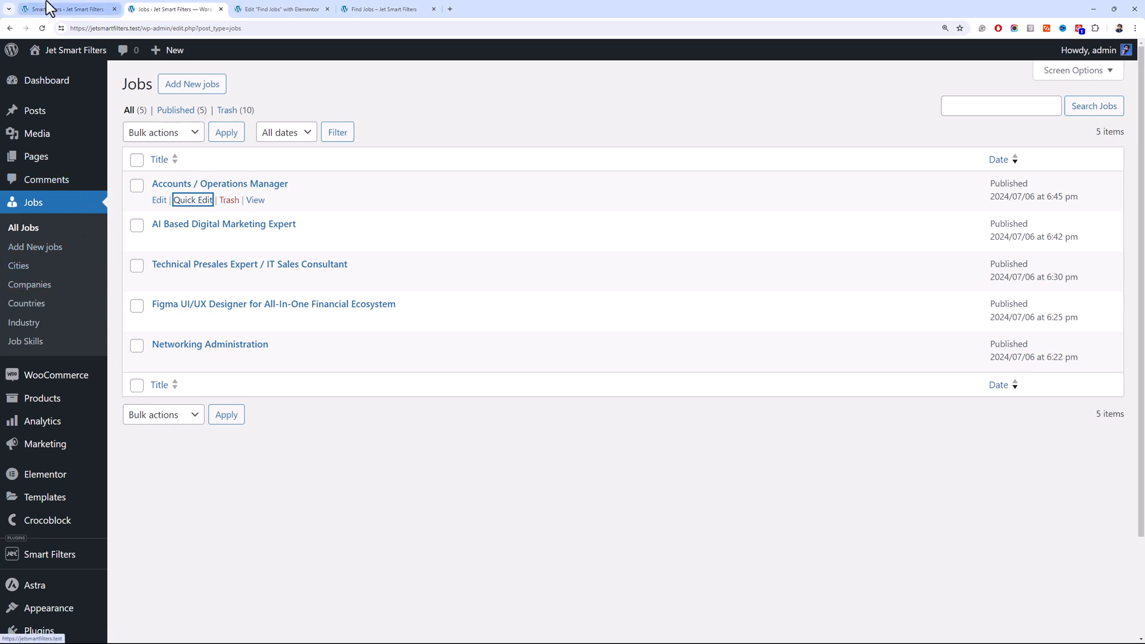
Return to the Hierarchical Filter and add a first hierarchy level that uses the Countries taxonomy
{"action": "left_click", "coordinate": [61, 5]}
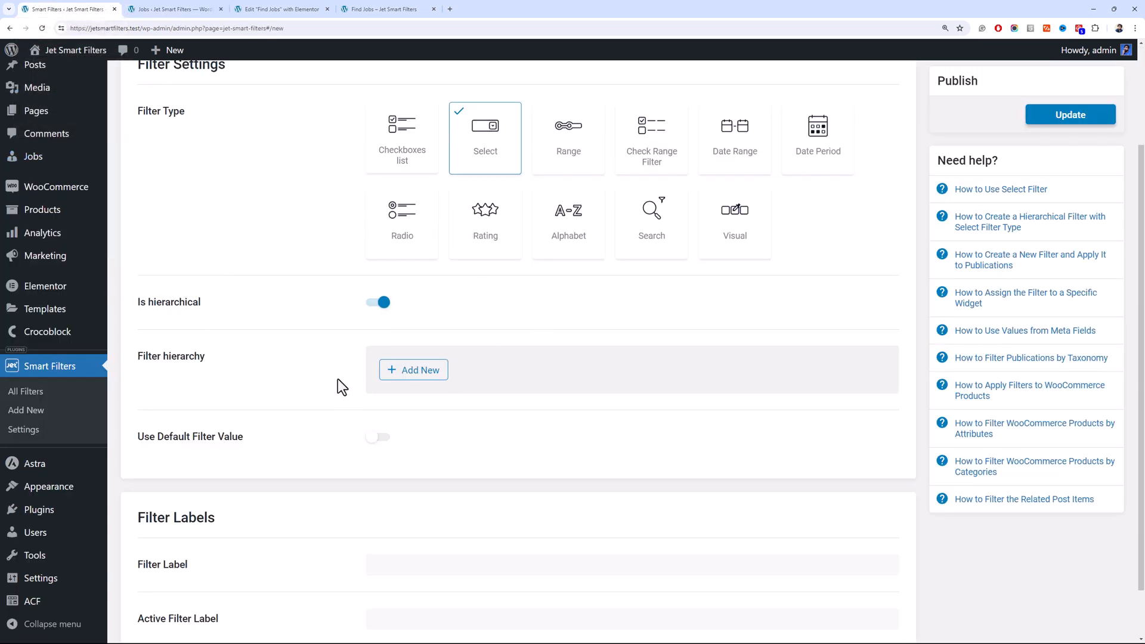
{"action": "left_click", "coordinate": [388, 374]}
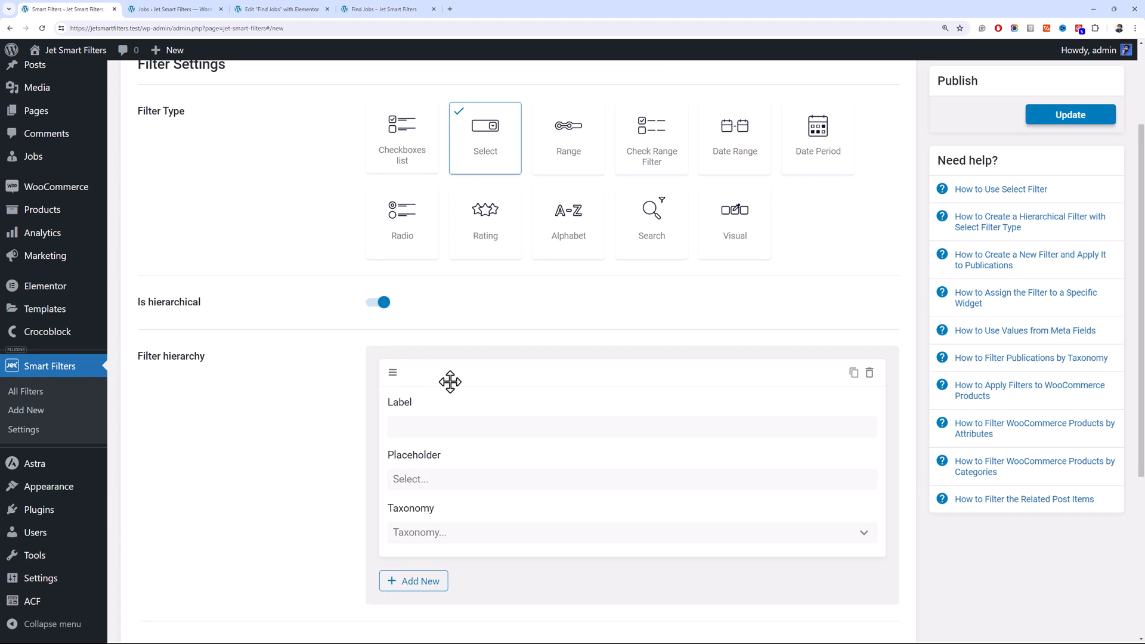
{"action": "left_click", "coordinate": [485, 530]}
{"action": "scroll", "coordinate": [485, 531], "scroll_direction": "down", "scroll_amount": 2}
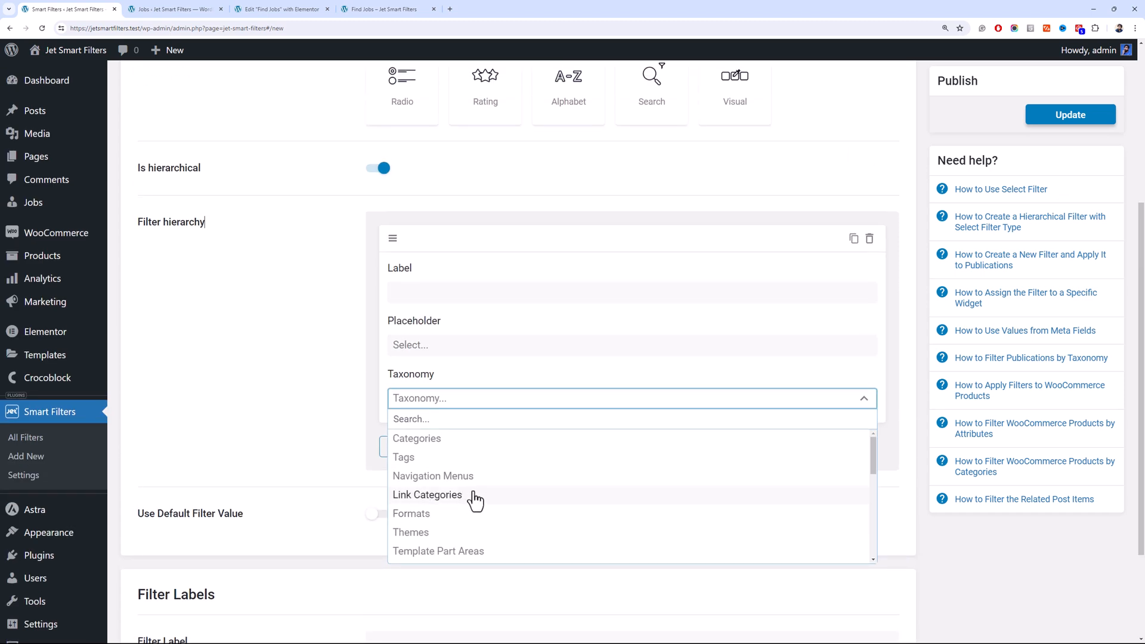
{"action": "type", "text": "cou"}
{"action": "left_click", "coordinate": [474, 440]}
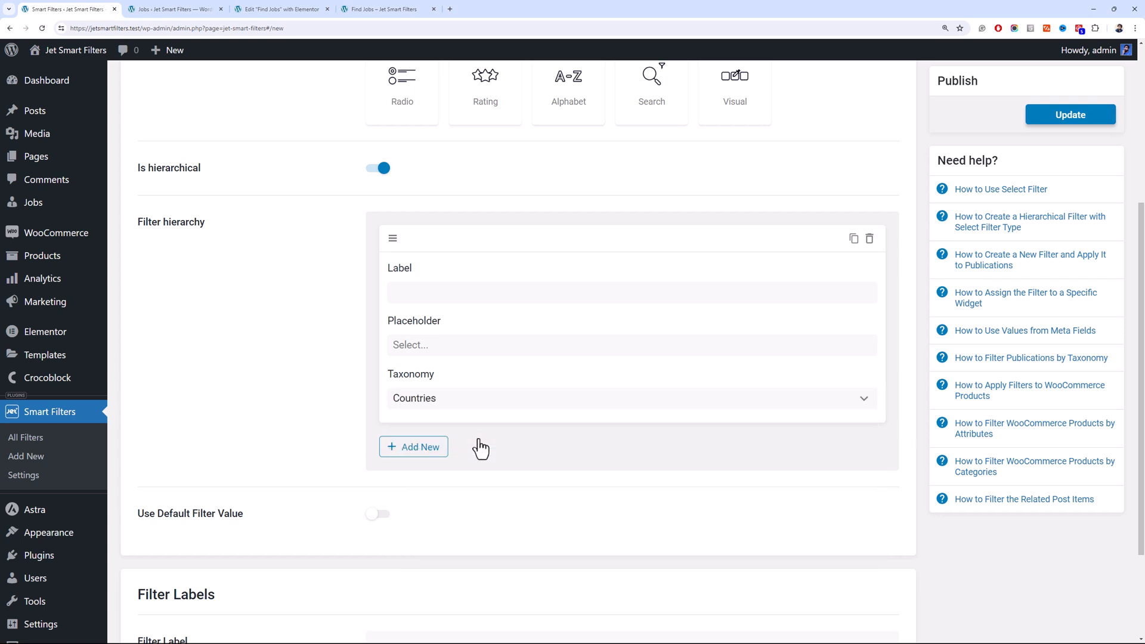
Enter Country as both the label and the placeholder of the Countries level
{"action": "left_click", "coordinate": [428, 291]}
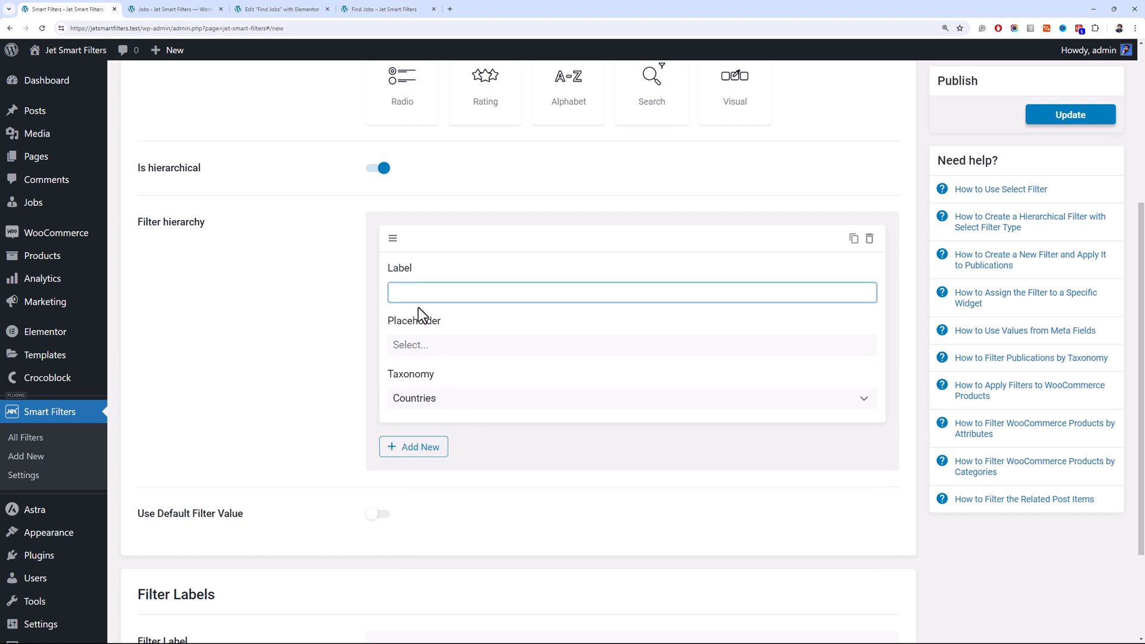
{"action": "type", "text": "Country"}
{"action": "key", "text": "Tab"}
{"action": "type", "text": "Country"}
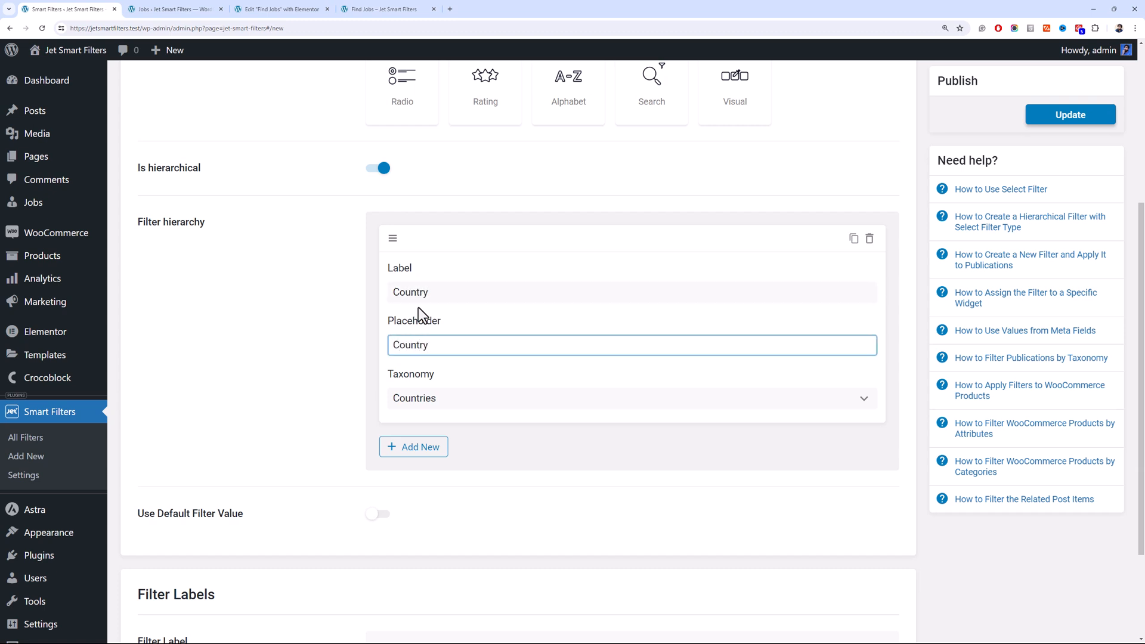
Add a second hierarchy level below Country and search its taxonomy options for "cit" to find Cities
{"action": "scroll", "coordinate": [239, 262], "scroll_direction": "up", "scroll_amount": 5}
{"action": "scroll", "coordinate": [316, 238], "scroll_direction": "down", "scroll_amount": 2}
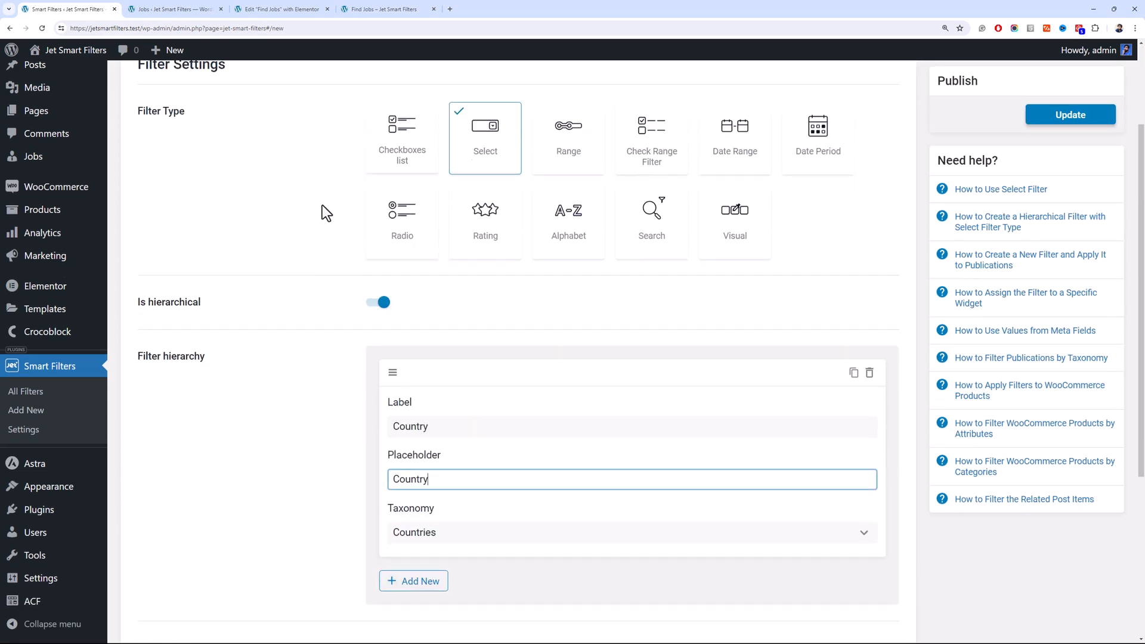
{"action": "scroll", "coordinate": [337, 215], "scroll_direction": "down", "scroll_amount": 2}
{"action": "left_click", "coordinate": [429, 452]}
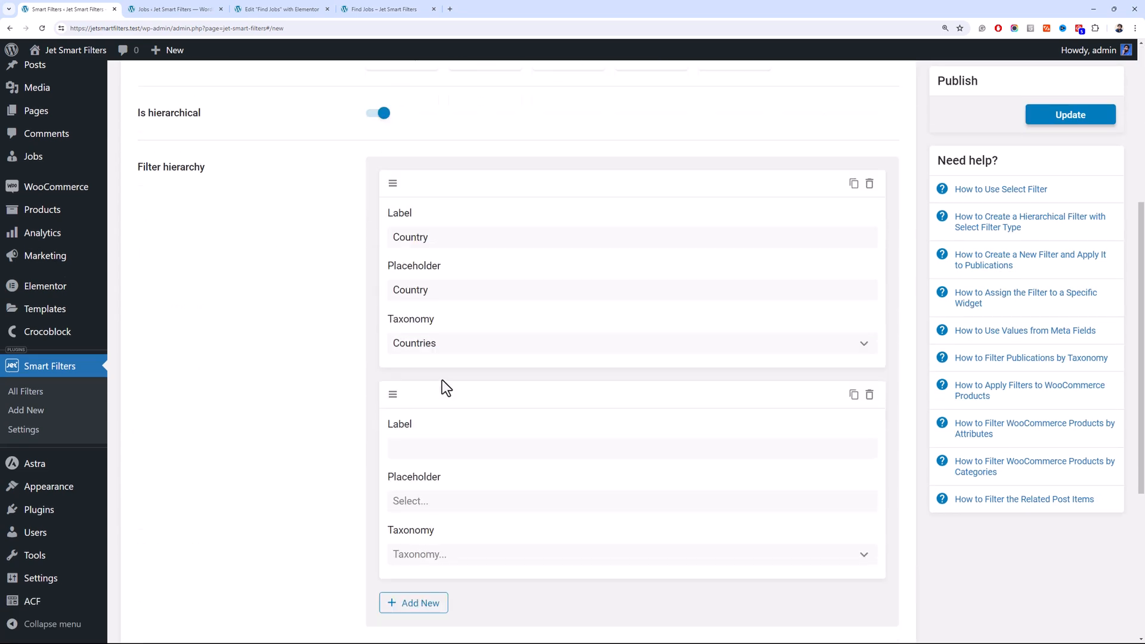
{"action": "scroll", "coordinate": [444, 357], "scroll_direction": "down", "scroll_amount": 5}
{"action": "left_click", "coordinate": [470, 263]}
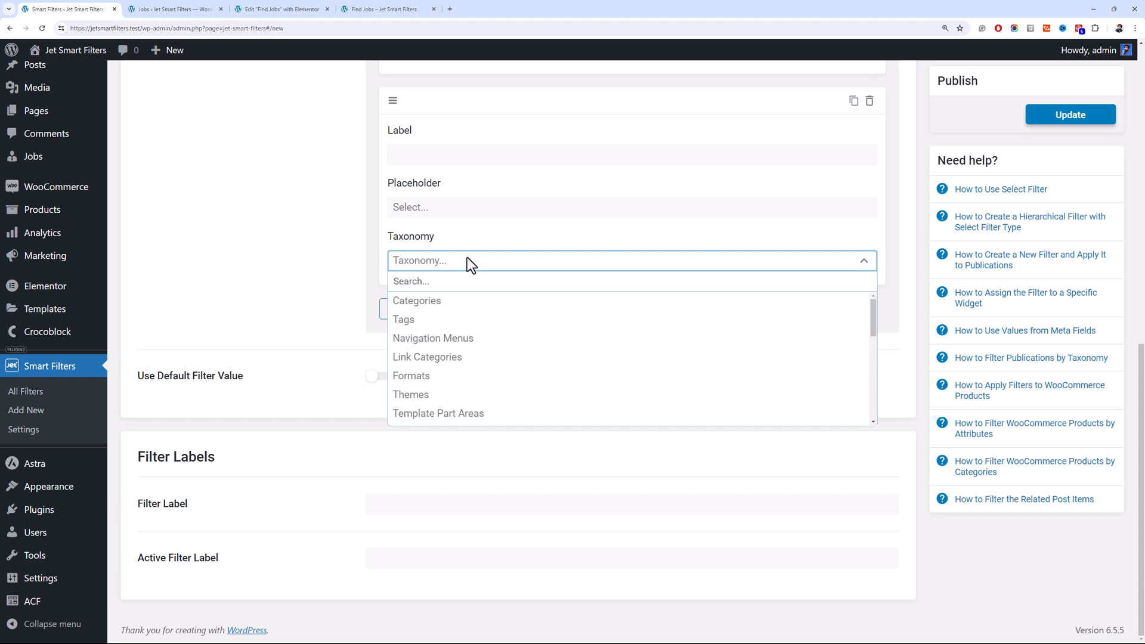
{"action": "scroll", "coordinate": [467, 257], "scroll_direction": "up", "scroll_amount": 4}
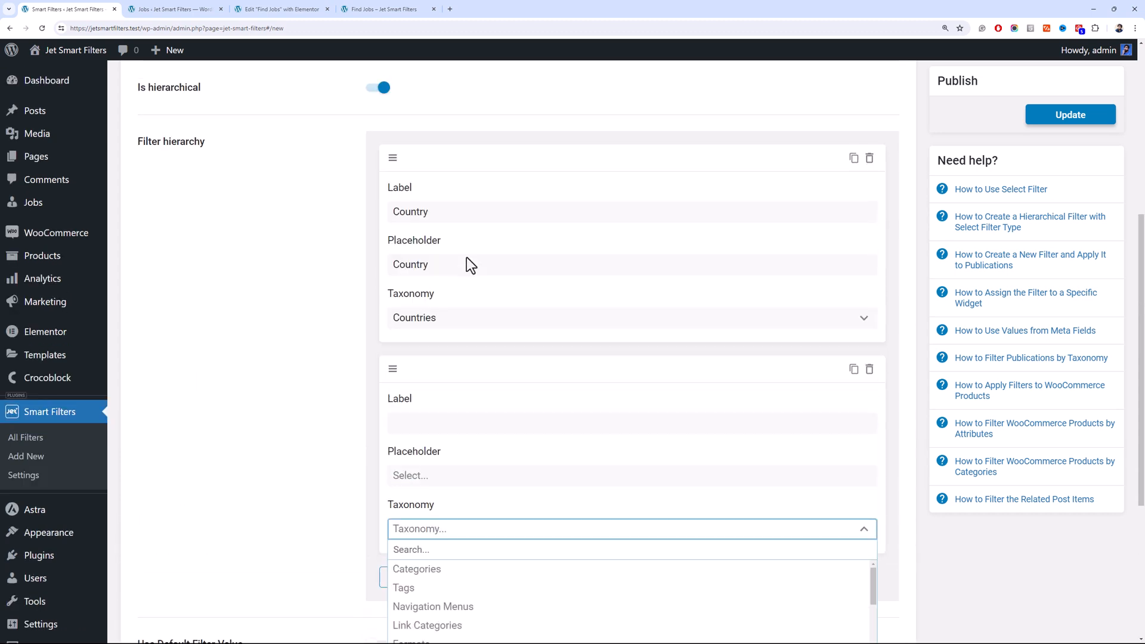
{"action": "scroll", "coordinate": [467, 260], "scroll_direction": "down", "scroll_amount": 3}
{"action": "scroll", "coordinate": [442, 477], "scroll_direction": "down", "scroll_amount": 5}
{"action": "scroll", "coordinate": [444, 478], "scroll_direction": "up", "scroll_amount": 3}
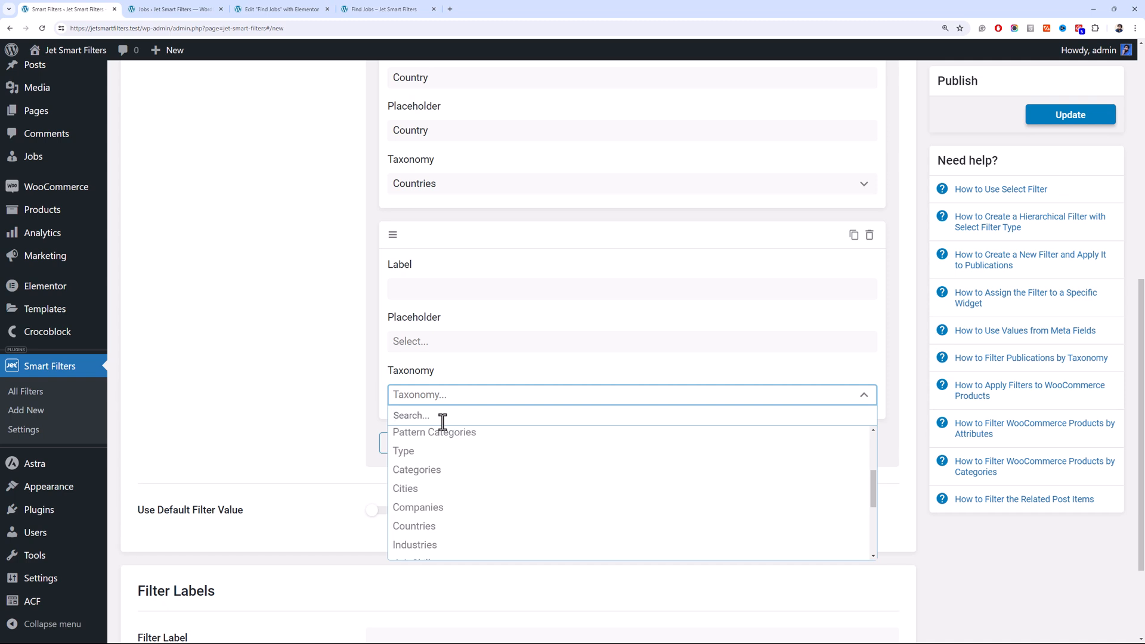
{"action": "type", "text": "cit"}
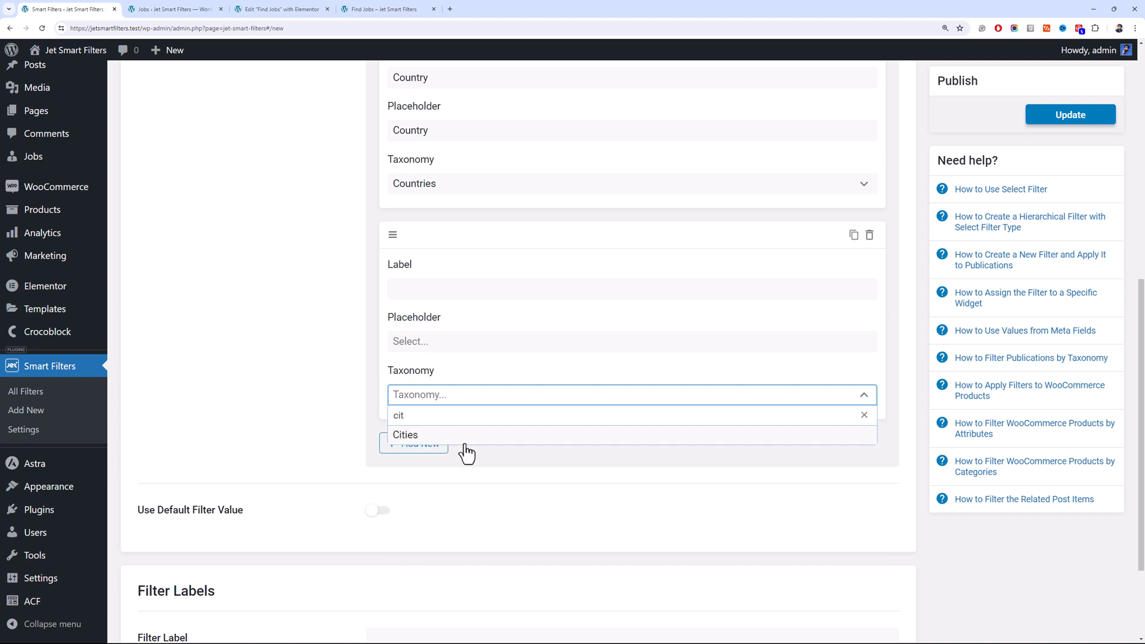
Assign the Cities taxonomy to the second hierarchy level and set its label and placeholder to City
{"action": "left_click", "coordinate": [462, 434]}
{"action": "left_click", "coordinate": [455, 290]}
{"action": "type", "text": "City"}
{"action": "key", "text": "Tab"}
{"action": "type", "text": "City"}
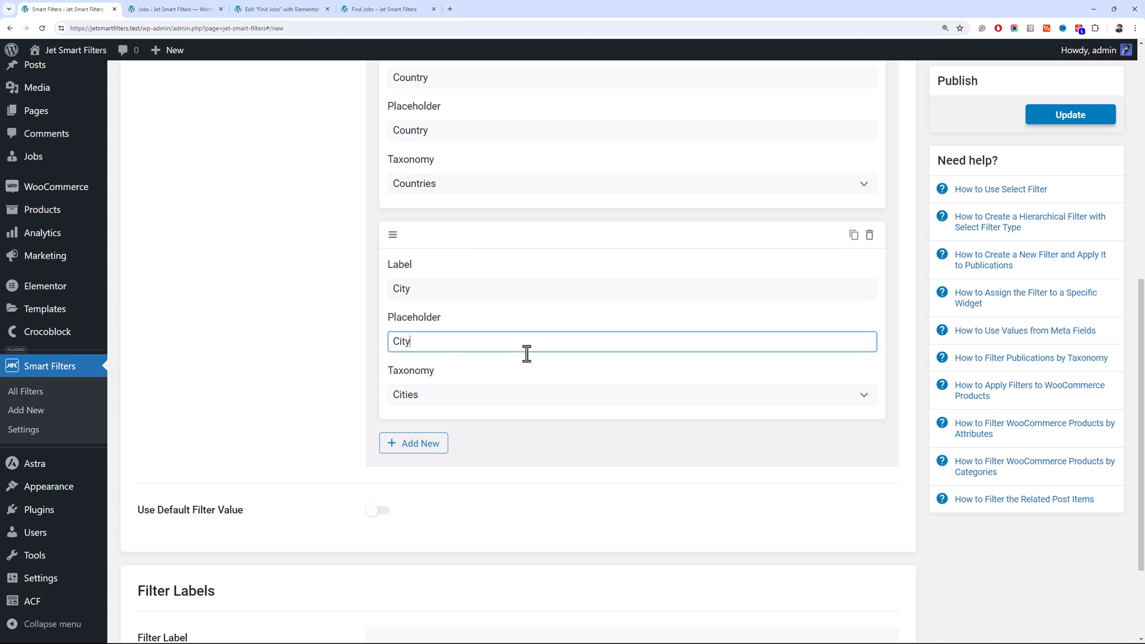
Set both the filter label and the active filter label to Locations and save the Hierarchical Filter
{"action": "scroll", "coordinate": [603, 497], "scroll_direction": "down", "scroll_amount": 2}
{"action": "left_click", "coordinate": [583, 503]}
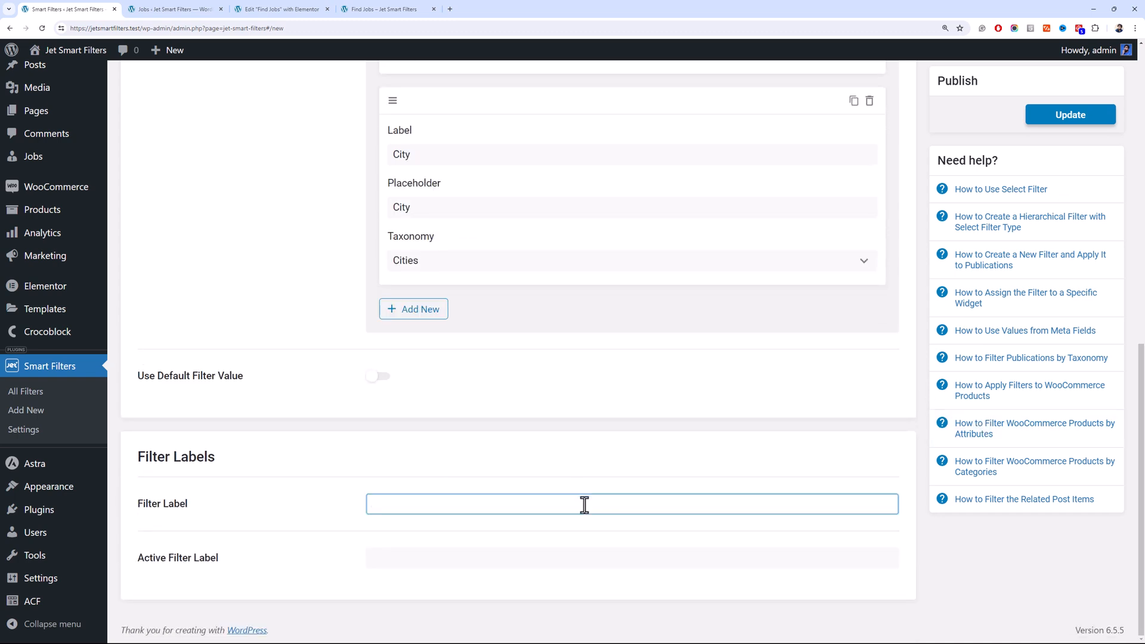
{"action": "type", "text": "Locations"}
{"action": "key", "text": "Tab"}
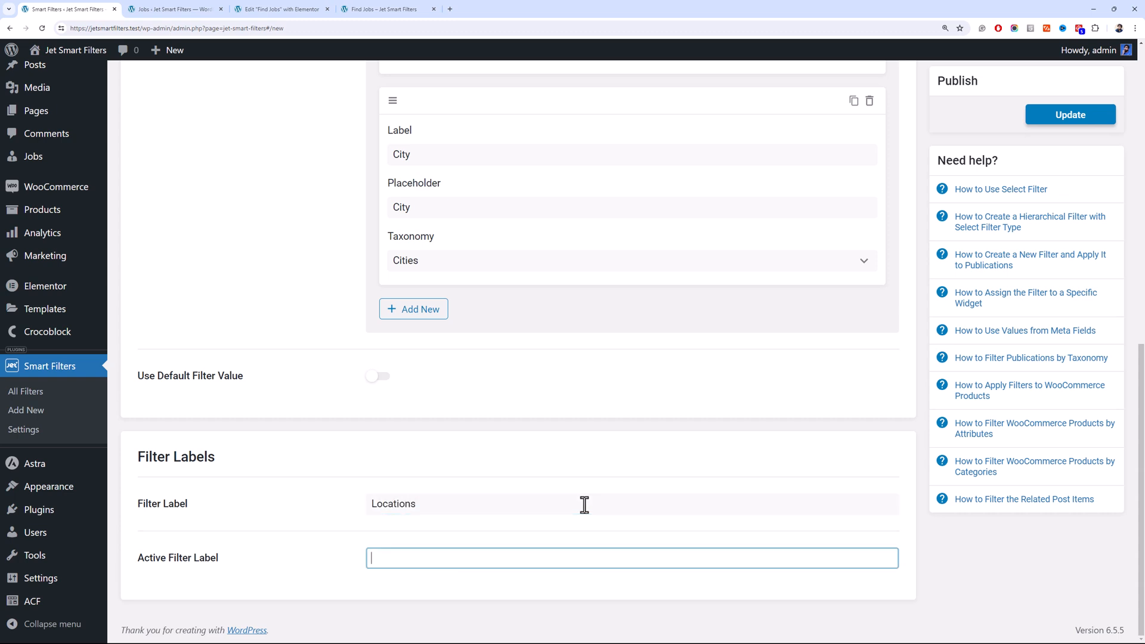
{"action": "type", "text": "Locations"}
{"action": "scroll", "coordinate": [899, 146], "scroll_direction": "up", "scroll_amount": 10}
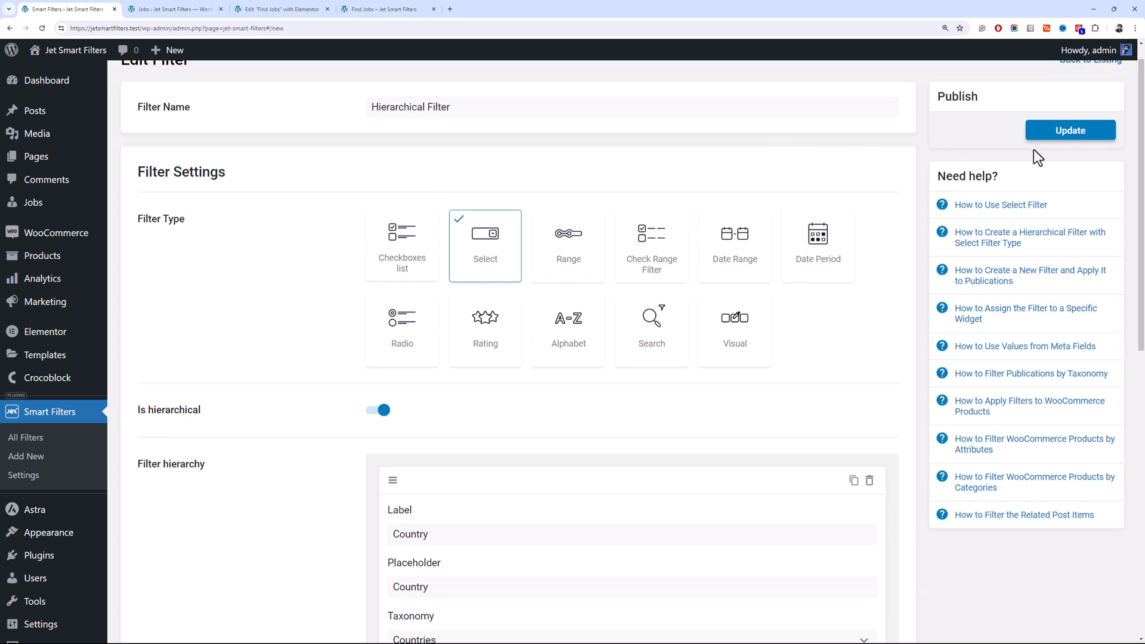
{"action": "left_click", "coordinate": [1044, 137]}
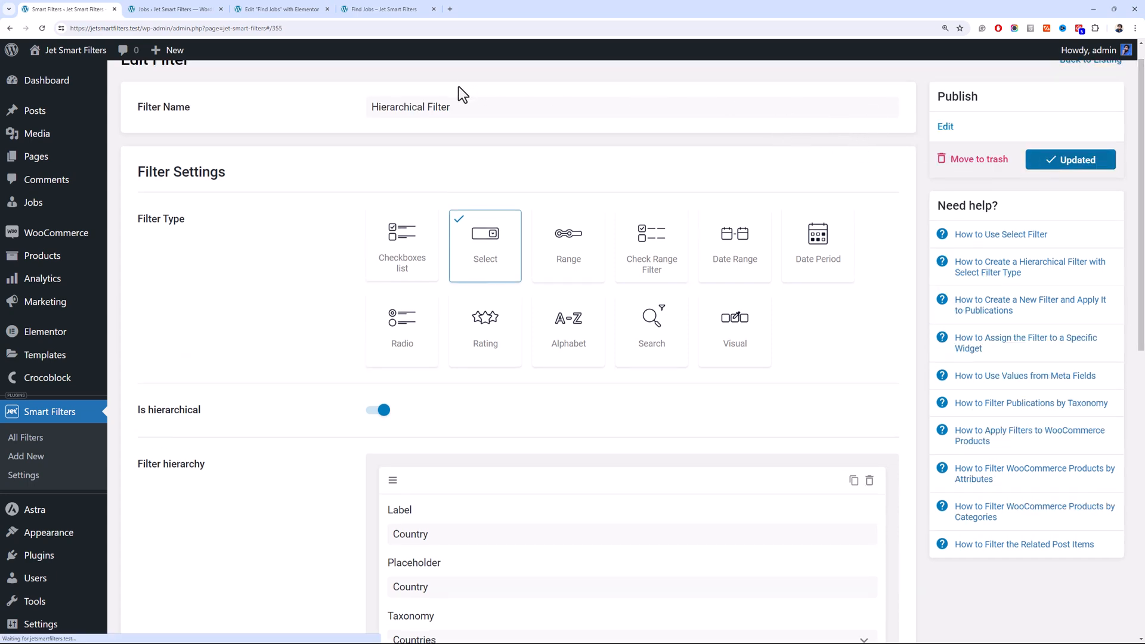
In the Elementor editor for Find Jobs, delete the checkboxes filter under the Filter by Location heading
{"action": "left_click", "coordinate": [289, 8]}
{"action": "scroll", "coordinate": [242, 389], "scroll_direction": "down", "scroll_amount": 6}
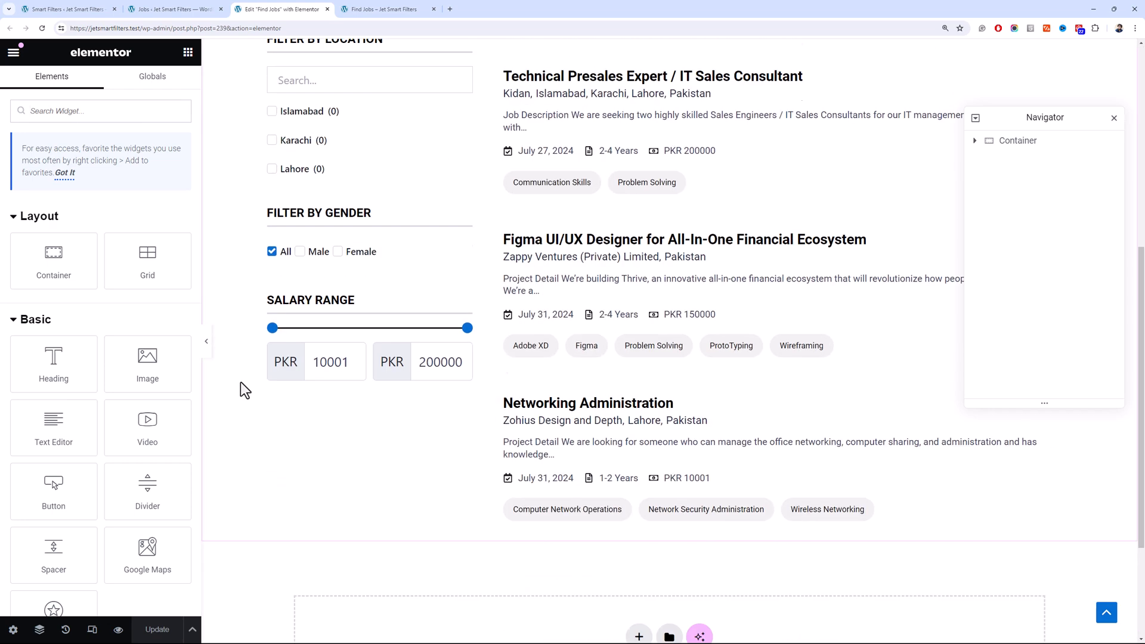
{"action": "scroll", "coordinate": [360, 296], "scroll_direction": "up", "scroll_amount": 5}
{"action": "right_click", "coordinate": [372, 411]}
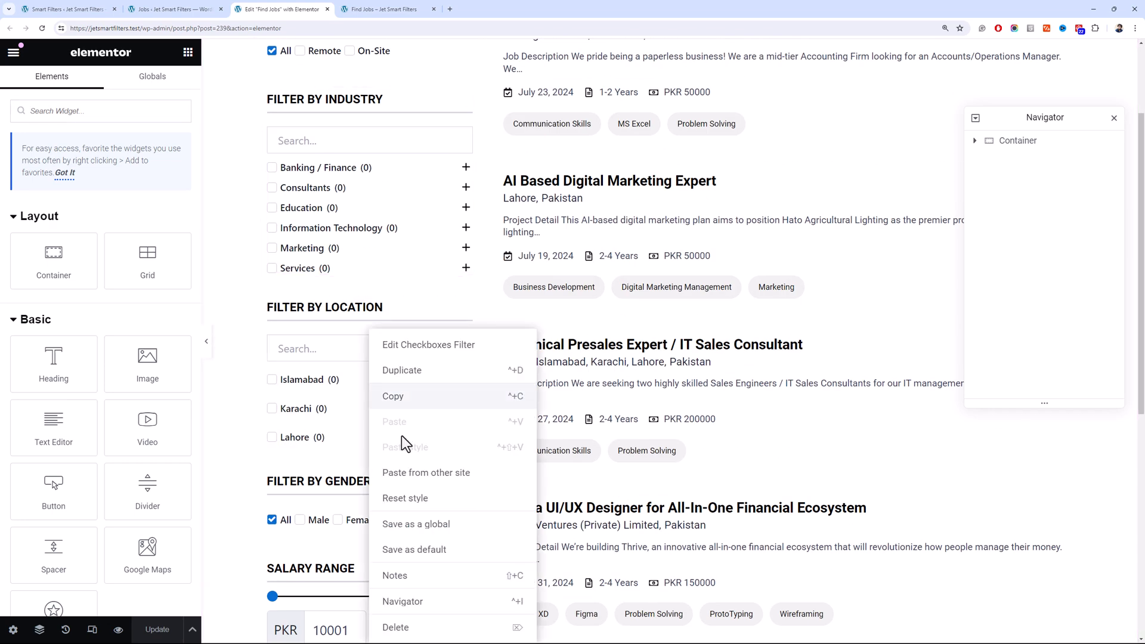
{"action": "left_click", "coordinate": [417, 626]}
Find the Select Filter widget and place it under the Filter by Location heading
{"action": "left_click", "coordinate": [101, 112]}
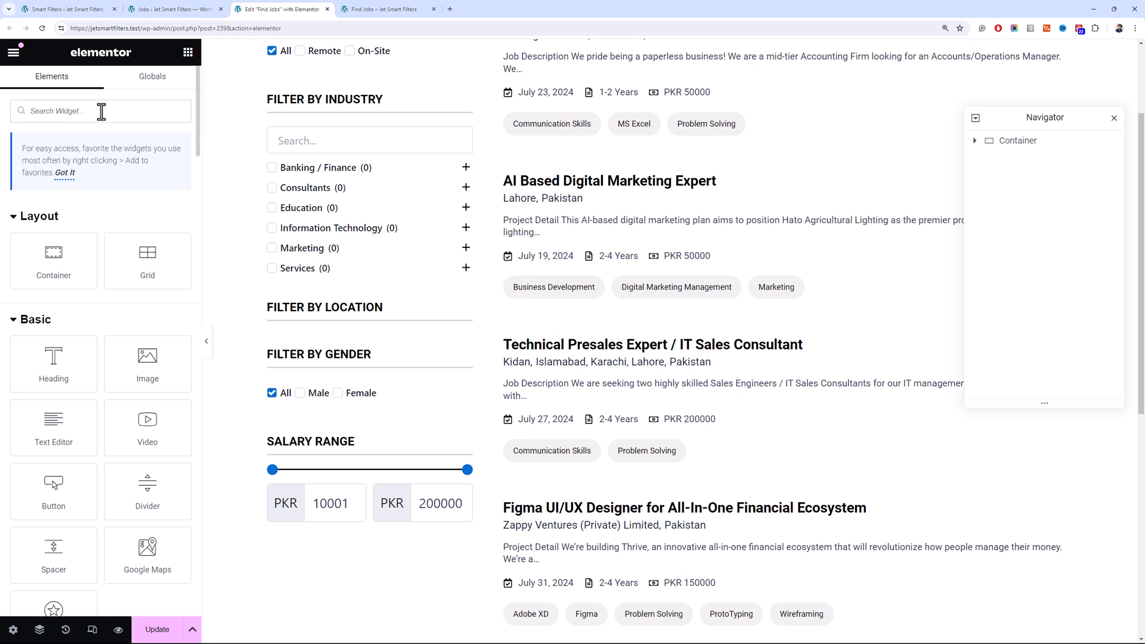
{"action": "type", "text": "filt"}
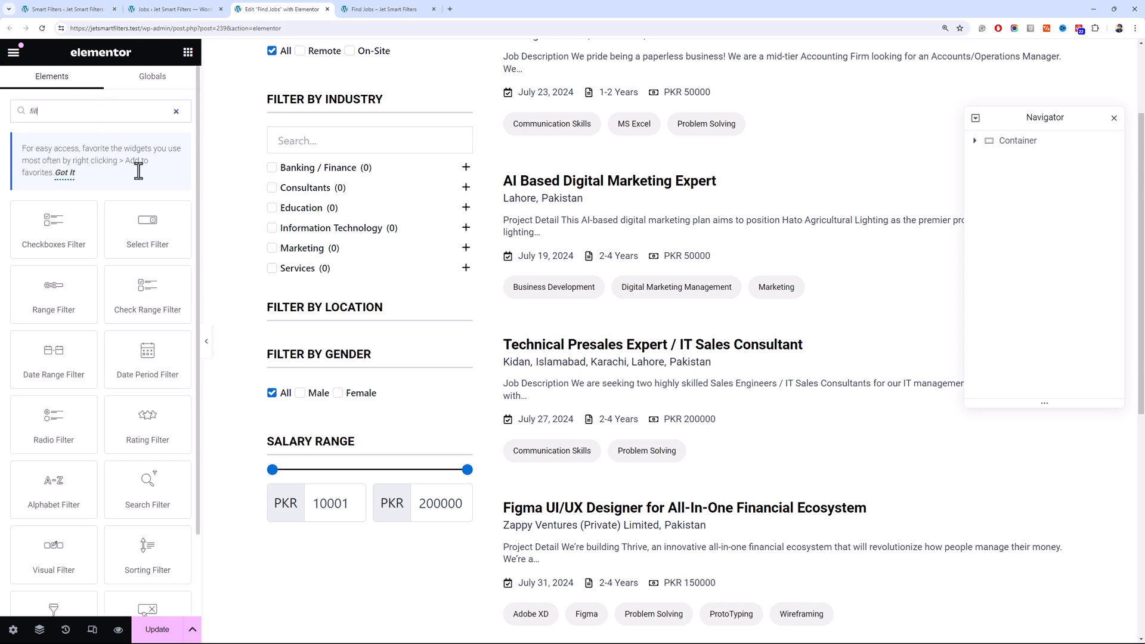
{"action": "left_click_drag", "start_coordinate": [169, 222], "coordinate": [347, 320]}
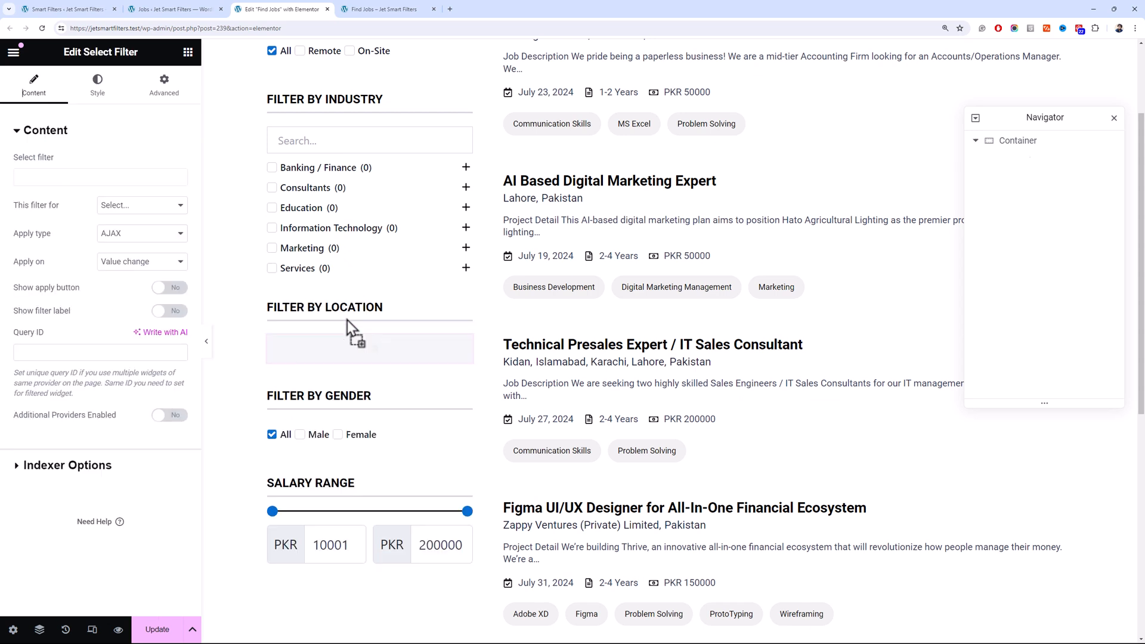
Set the select filter to target the Elementor Pro Loop Grid and use the Hierarchical Filter
{"action": "left_click", "coordinate": [164, 206]}
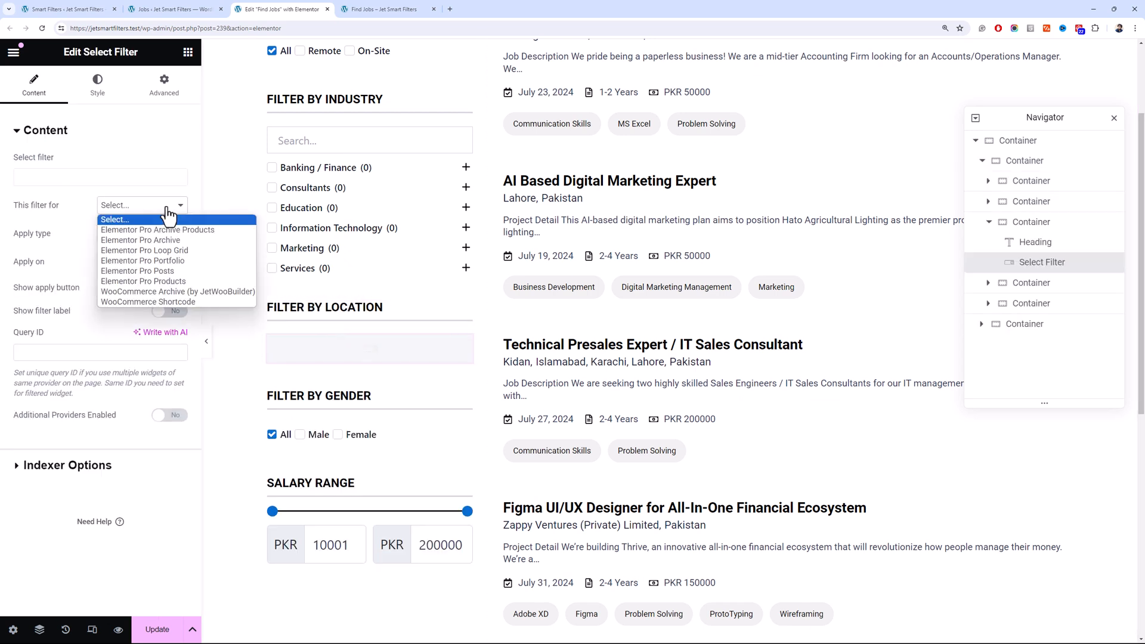
{"action": "left_click", "coordinate": [192, 250]}
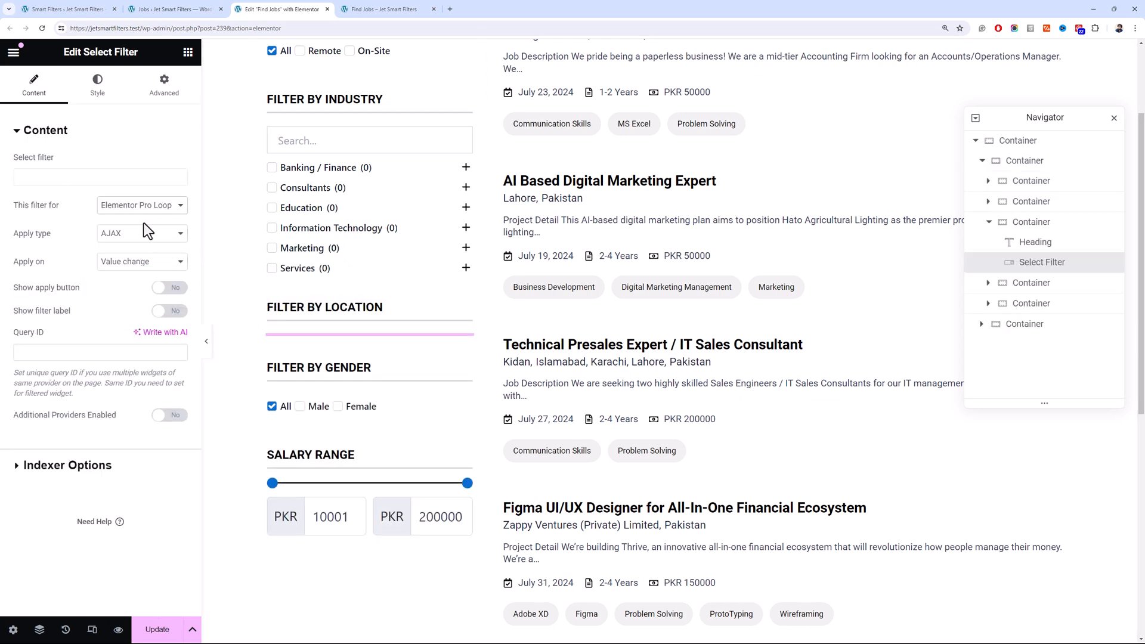
{"action": "left_click", "coordinate": [126, 178]}
{"action": "type", "text": "hi"}
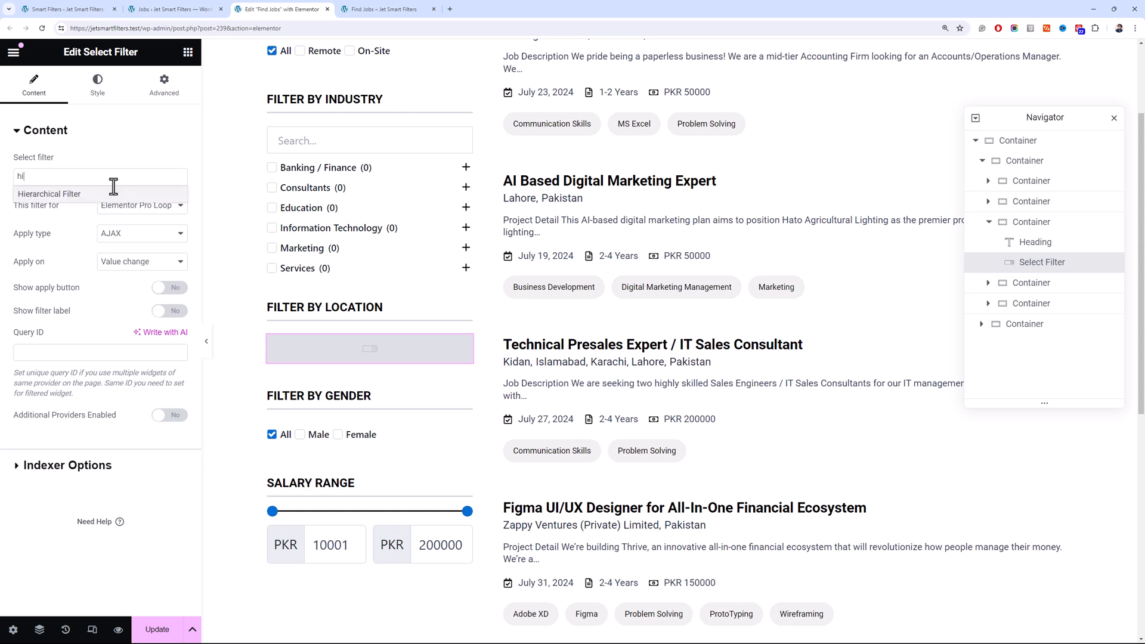
{"action": "left_click", "coordinate": [120, 195]}
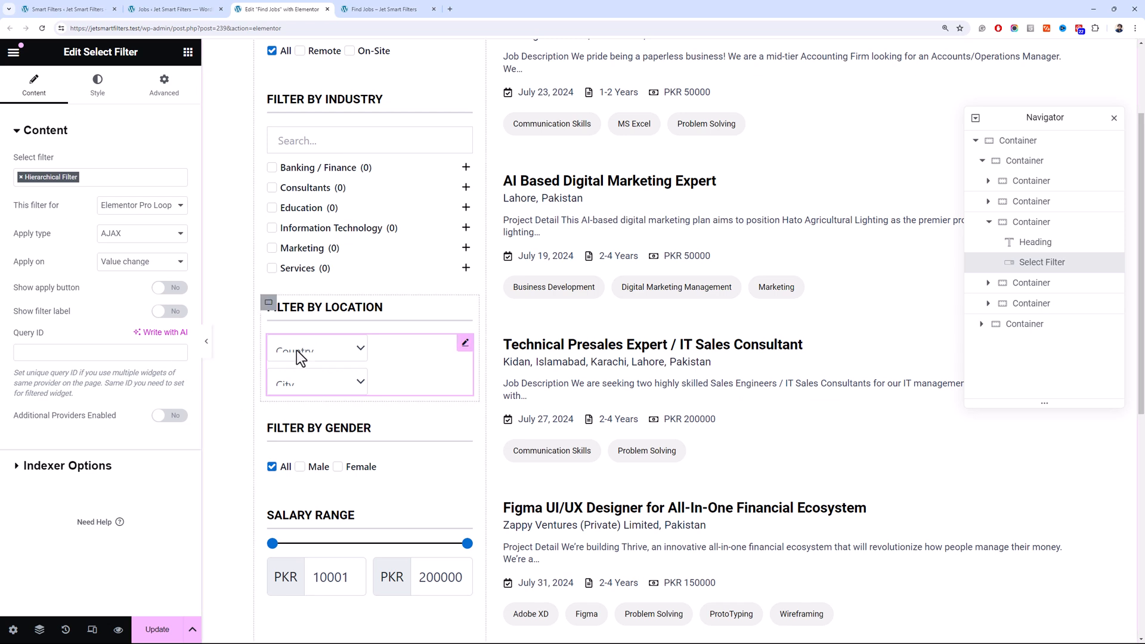
Set the width of the location select fields to 100%
{"action": "left_click", "coordinate": [153, 106]}
{"action": "left_click", "coordinate": [118, 106]}
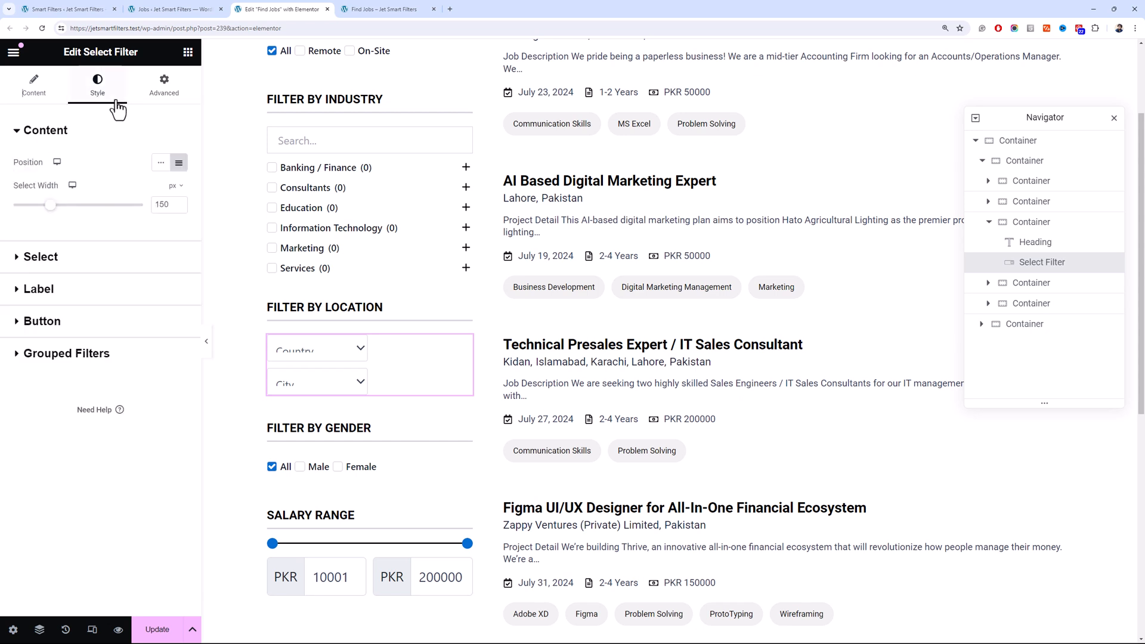
{"action": "left_click", "coordinate": [172, 187]}
{"action": "left_click", "coordinate": [172, 184]}
{"action": "double_click", "coordinate": [162, 205]}
{"action": "key", "text": "F1"}
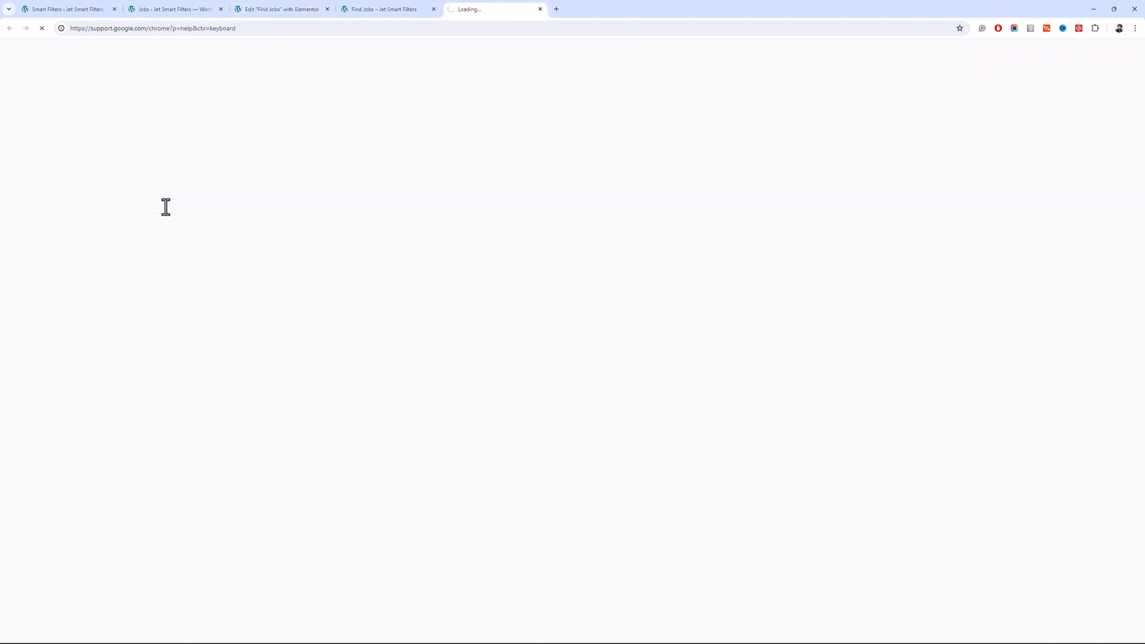
{"action": "left_click", "coordinate": [540, 9]}
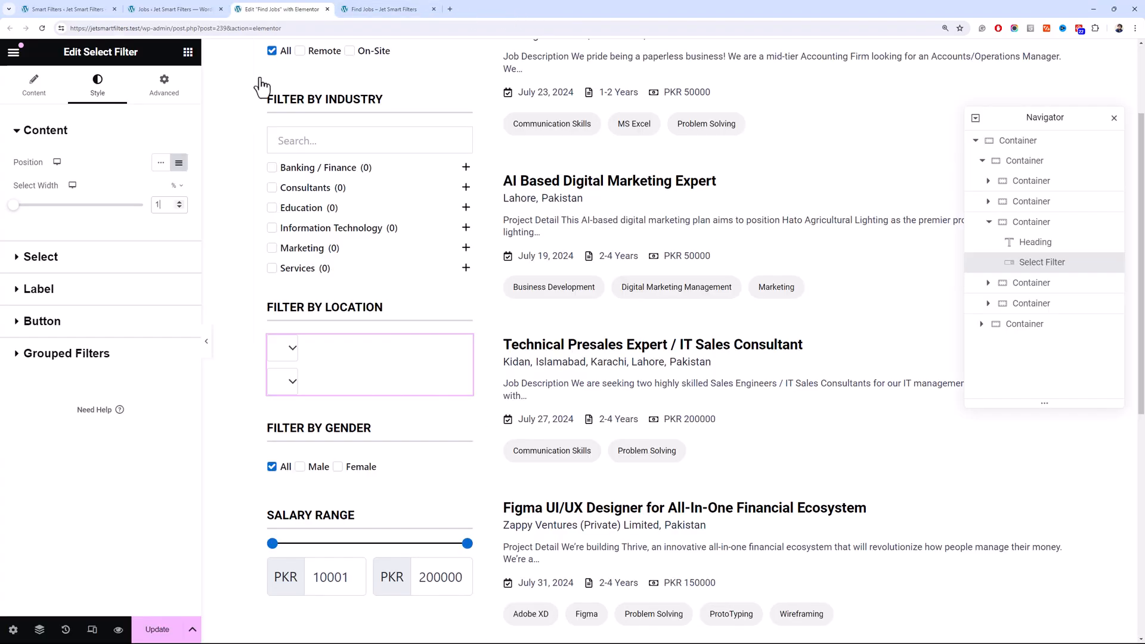
{"action": "type", "text": "00"}
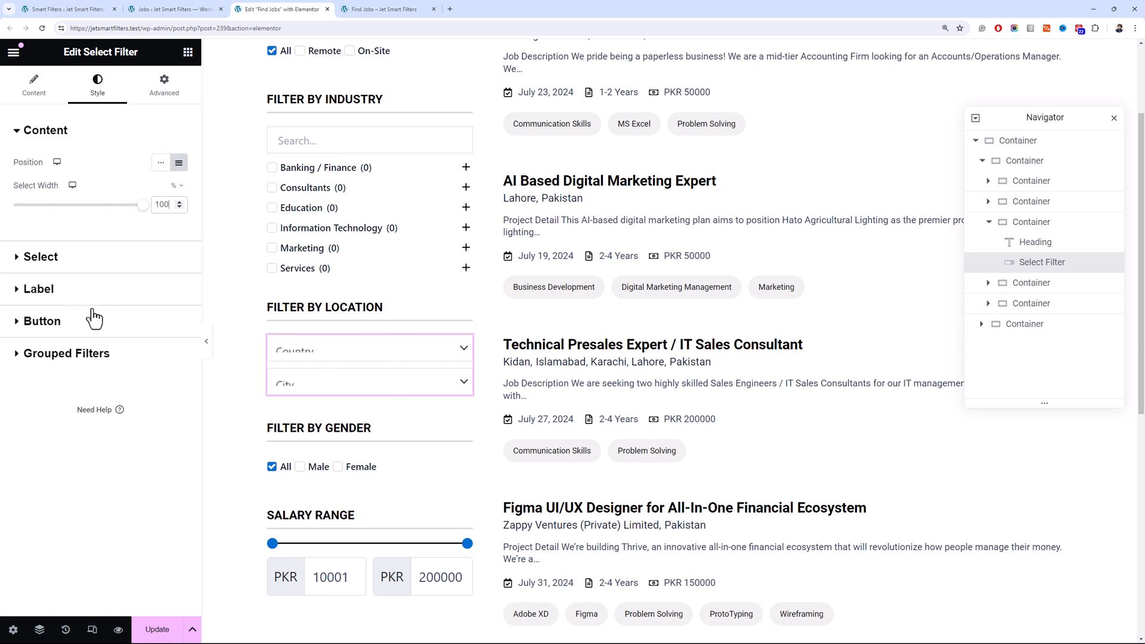
Set the select fields' padding to 5 px top and bottom and 10 px left and right
{"action": "left_click", "coordinate": [87, 269]}
{"action": "left_click", "coordinate": [26, 423]}
{"action": "type", "text": "0"}
{"action": "left_click", "coordinate": [143, 422]}
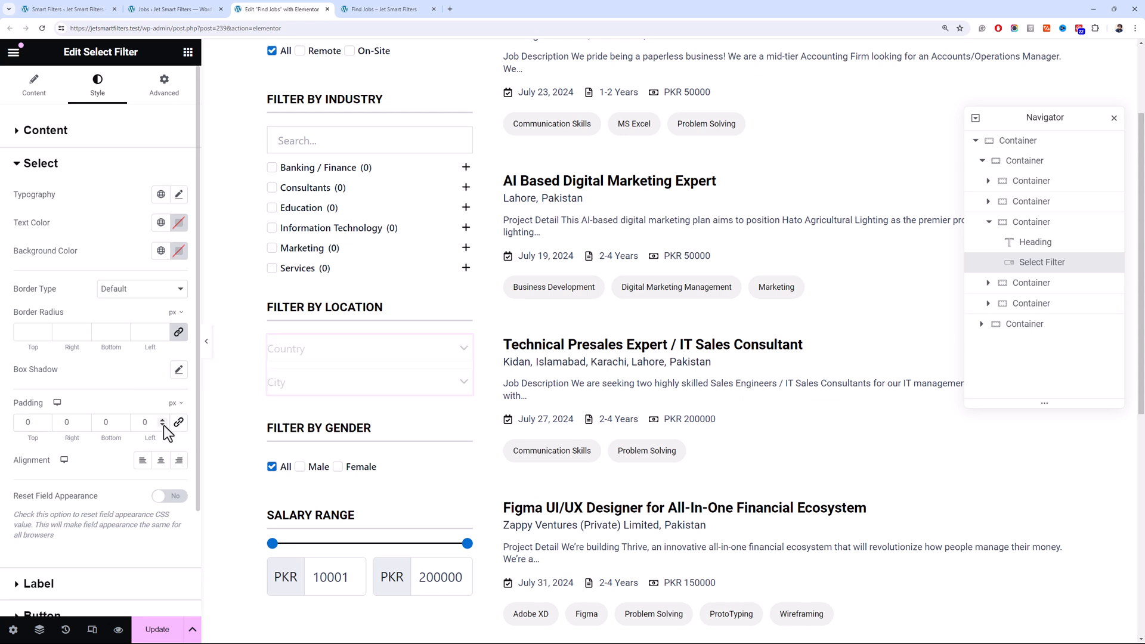
{"action": "type", "text": "1"}
{"action": "left_click", "coordinate": [65, 422]}
{"action": "type", "text": "1"}
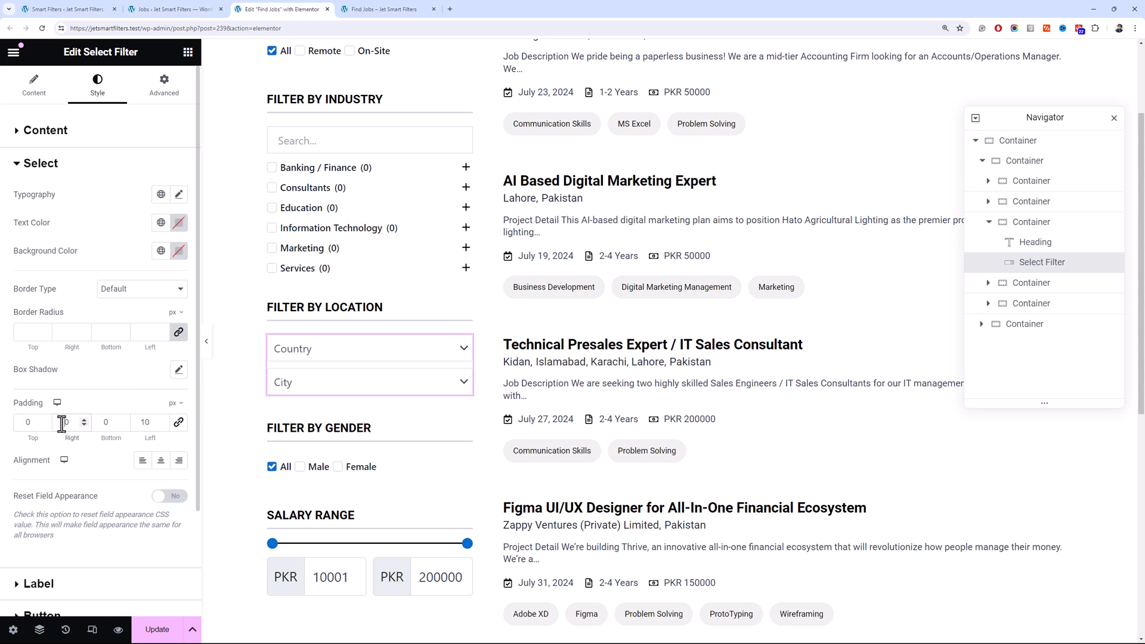
{"action": "left_click", "coordinate": [26, 421]}
{"action": "type", "text": "55"}
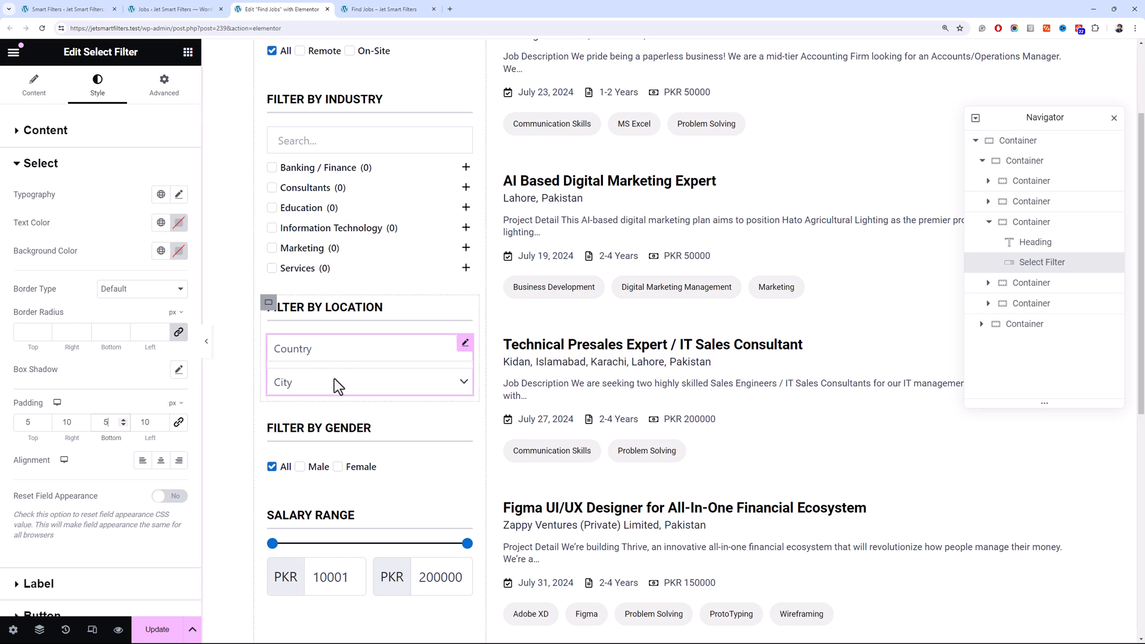
Save the Find Jobs page in Elementor and reload its live version
{"action": "left_click", "coordinate": [159, 630]}
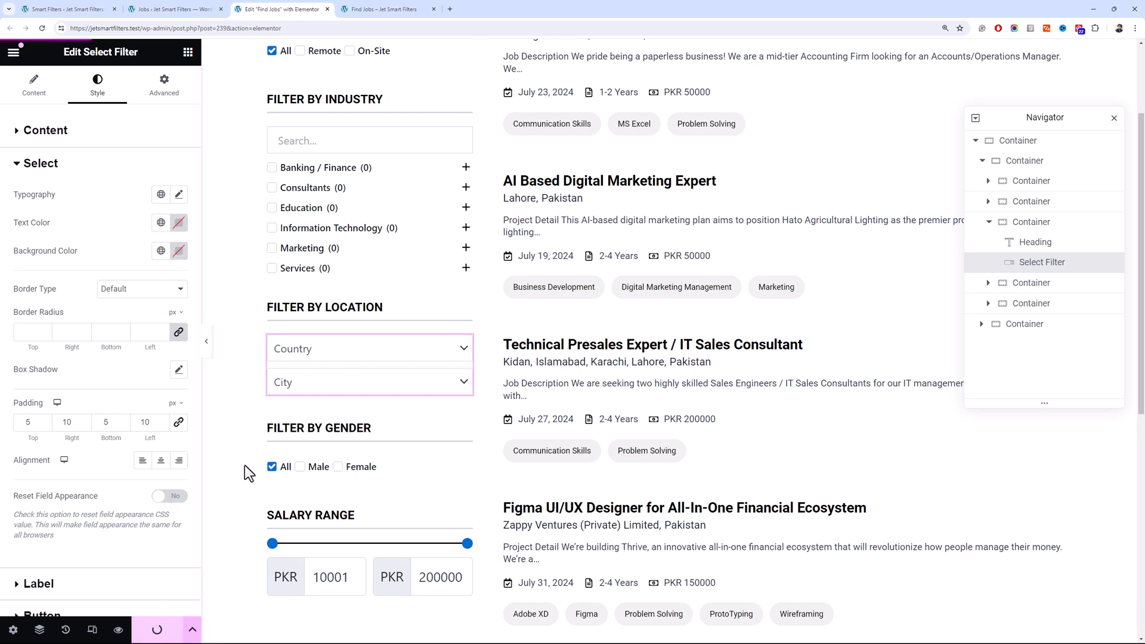
{"action": "left_click", "coordinate": [360, 5]}
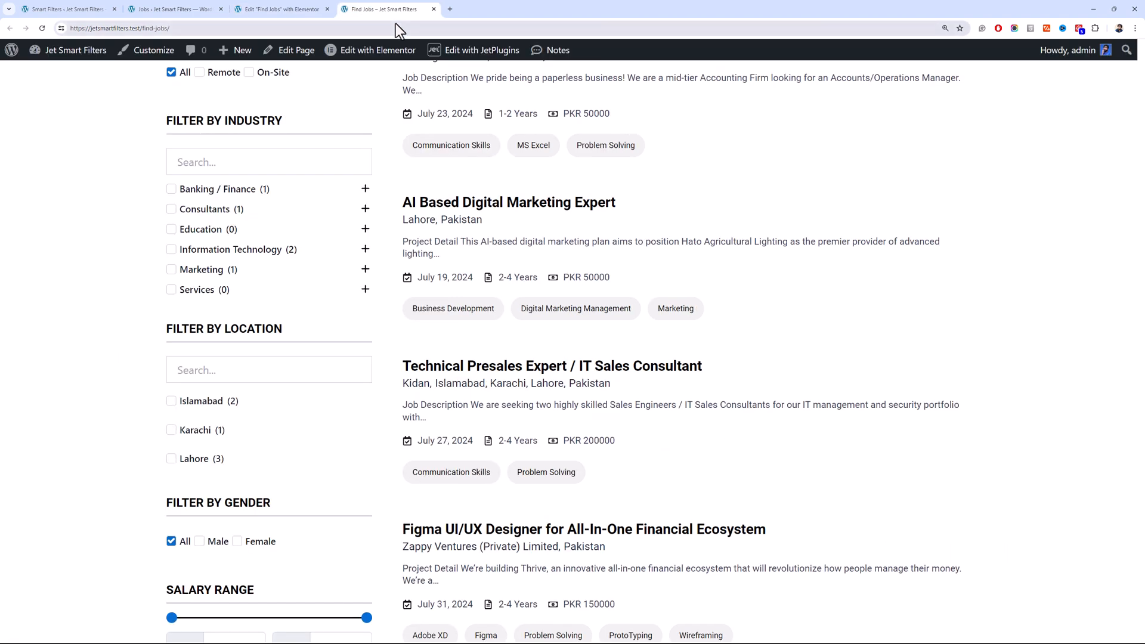
{"action": "left_click", "coordinate": [395, 25]}
{"action": "key", "text": "Return"}
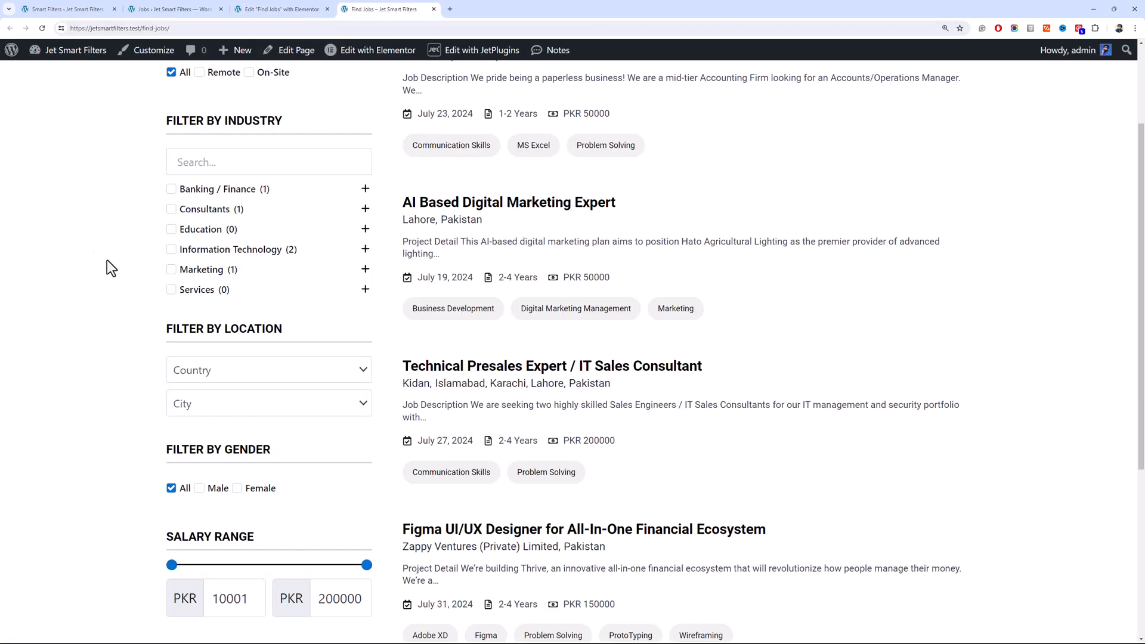
Test the location filter on the live page by choosing Pakistan as country and viewing the city options
{"action": "left_click", "coordinate": [203, 372]}
{"action": "left_click", "coordinate": [122, 341]}
{"action": "left_click", "coordinate": [217, 372]}
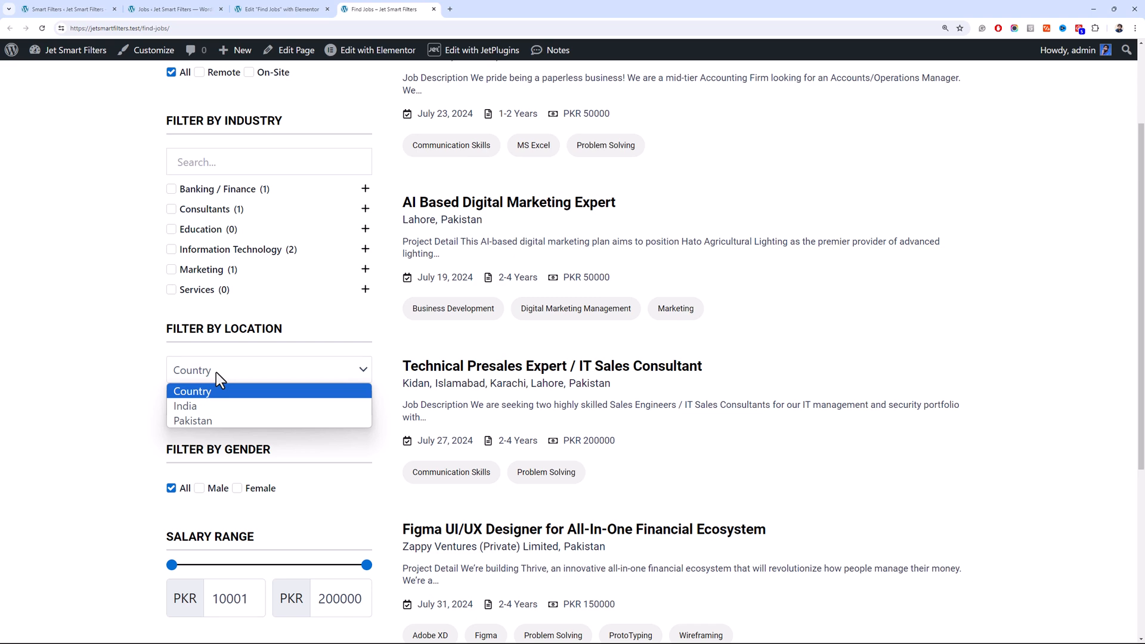
{"action": "left_click", "coordinate": [173, 9]}
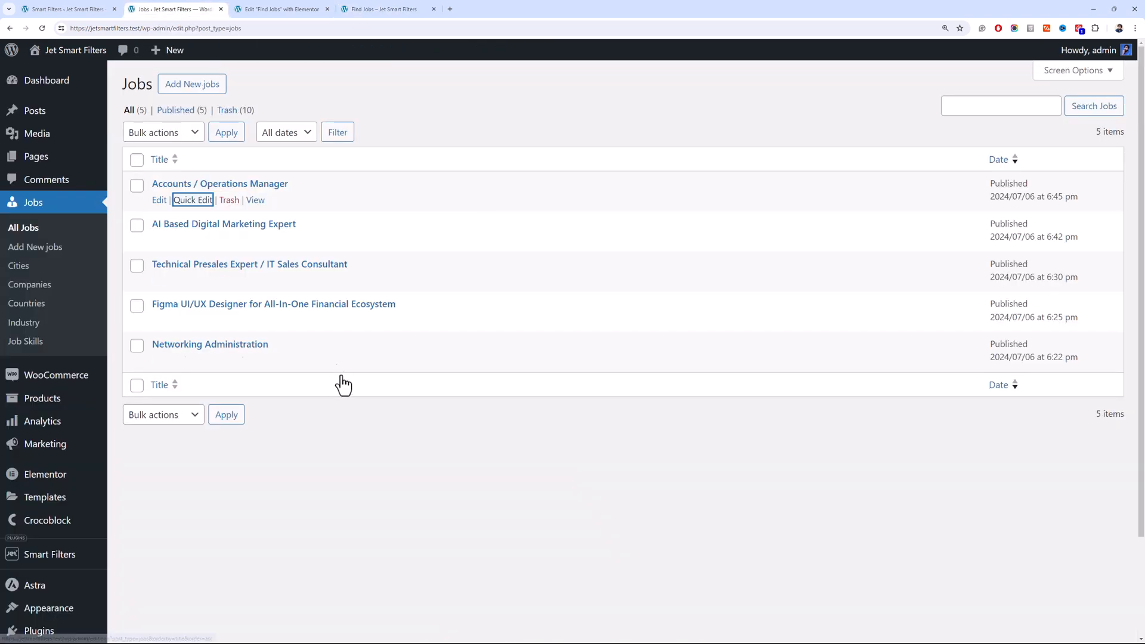
{"action": "left_click", "coordinate": [369, 9]}
{"action": "left_click", "coordinate": [277, 369]}
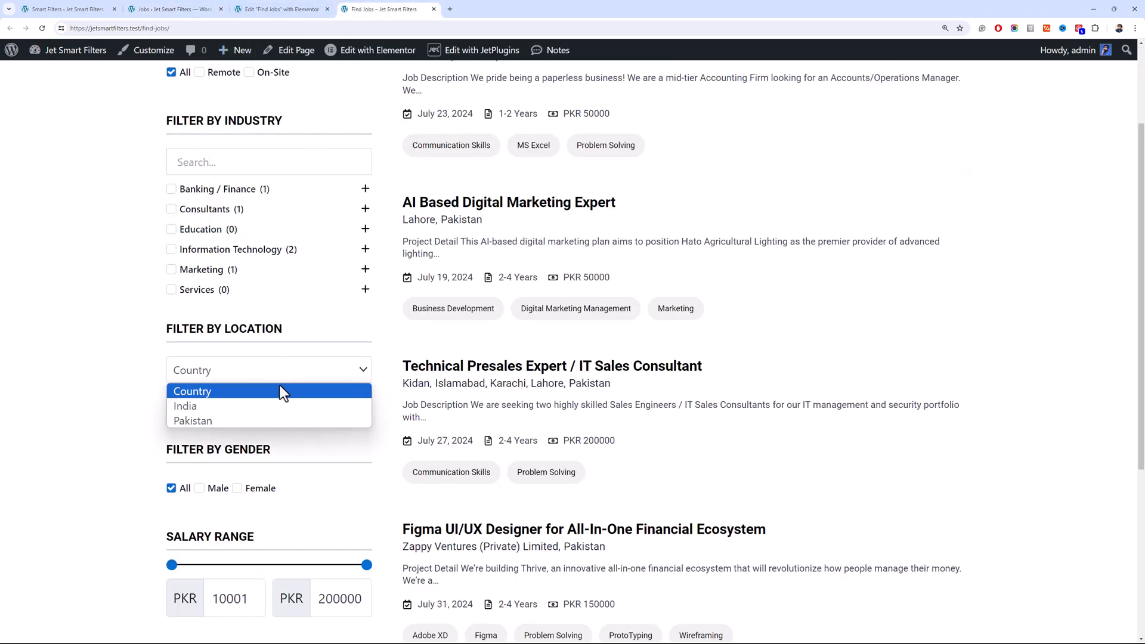
{"action": "left_click", "coordinate": [273, 421]}
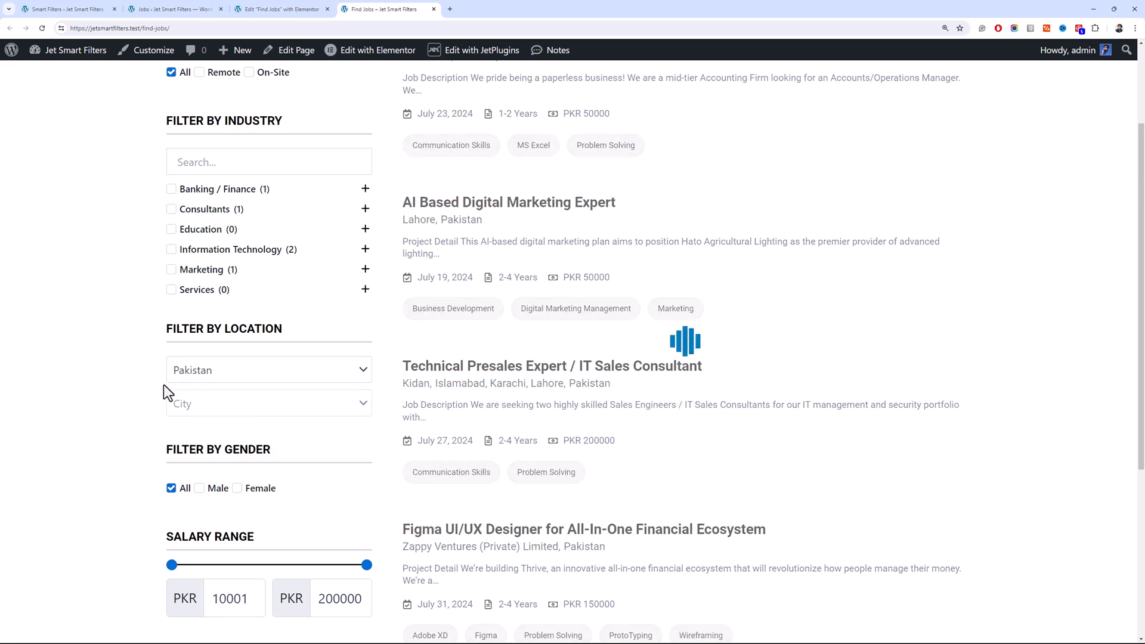
{"action": "left_click", "coordinate": [199, 406]}
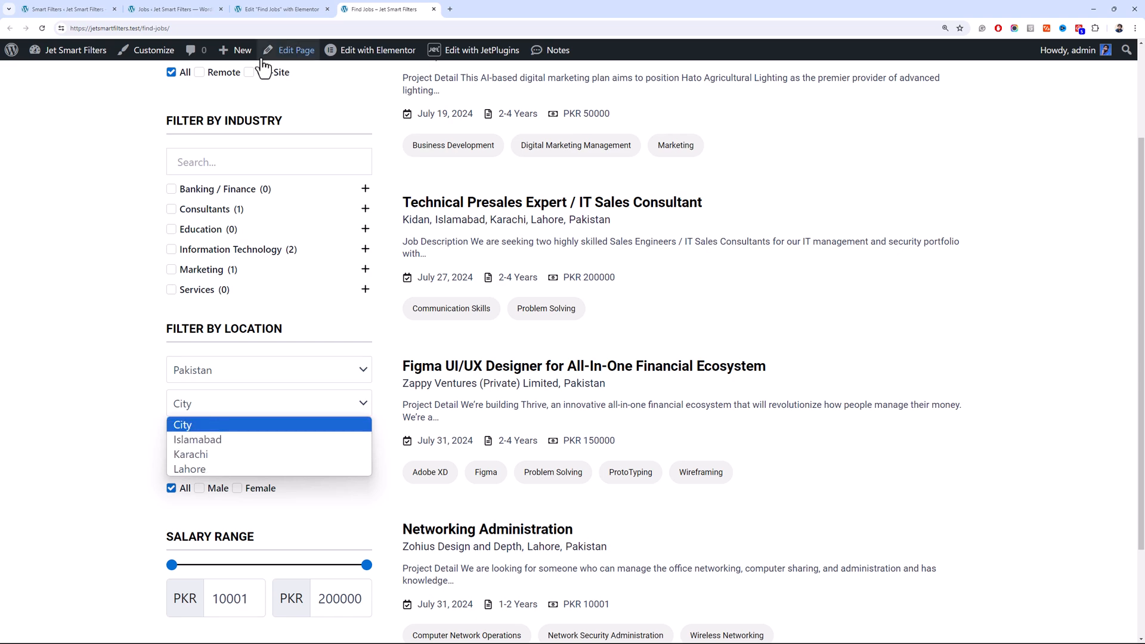
Add a new city named Quetta to the Cities taxonomy of the jobs, without a parent
{"action": "left_click", "coordinate": [66, 9]}
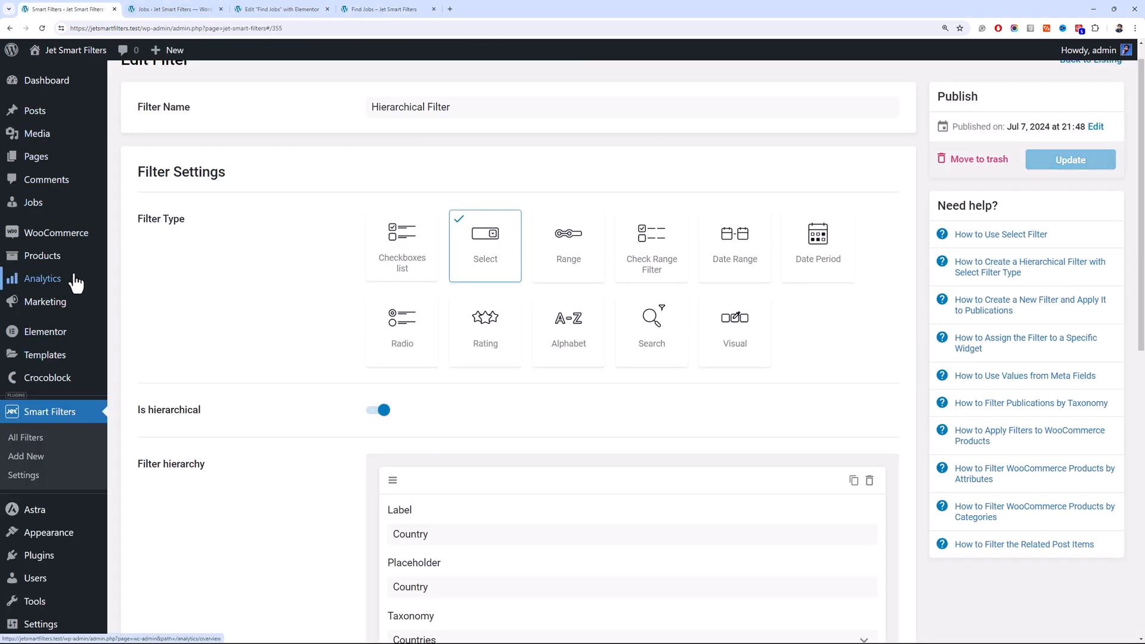
{"action": "mouse_move", "coordinate": [84, 206]}
{"action": "scroll", "coordinate": [120, 233], "scroll_direction": "up", "scroll_amount": 1}
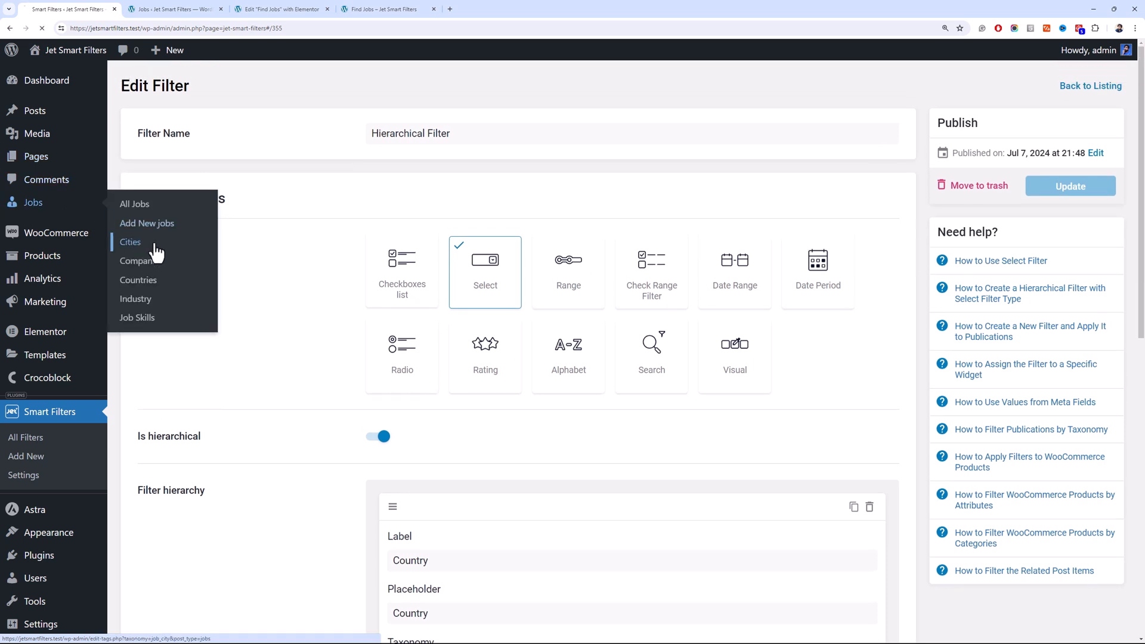
{"action": "left_click", "coordinate": [153, 245]}
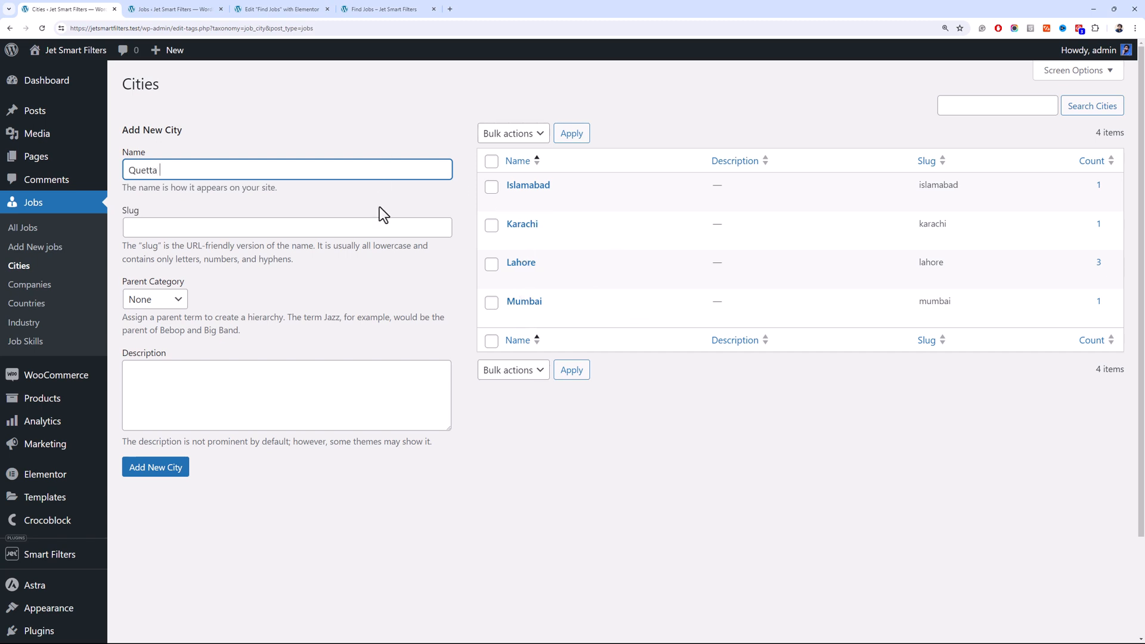
{"action": "key", "text": "Tab"}
{"action": "left_click", "coordinate": [174, 471]}
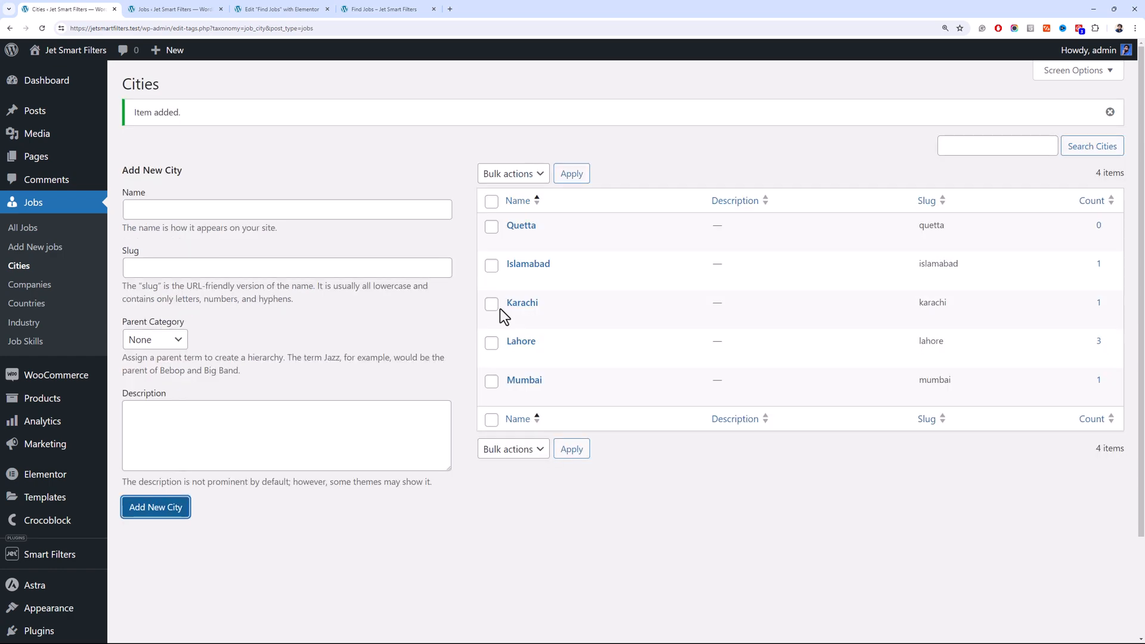
Return to the live Find Jobs page and reload it to check the location filter with the new city
{"action": "left_click", "coordinate": [370, 9]}
{"action": "left_click", "coordinate": [397, 26]}
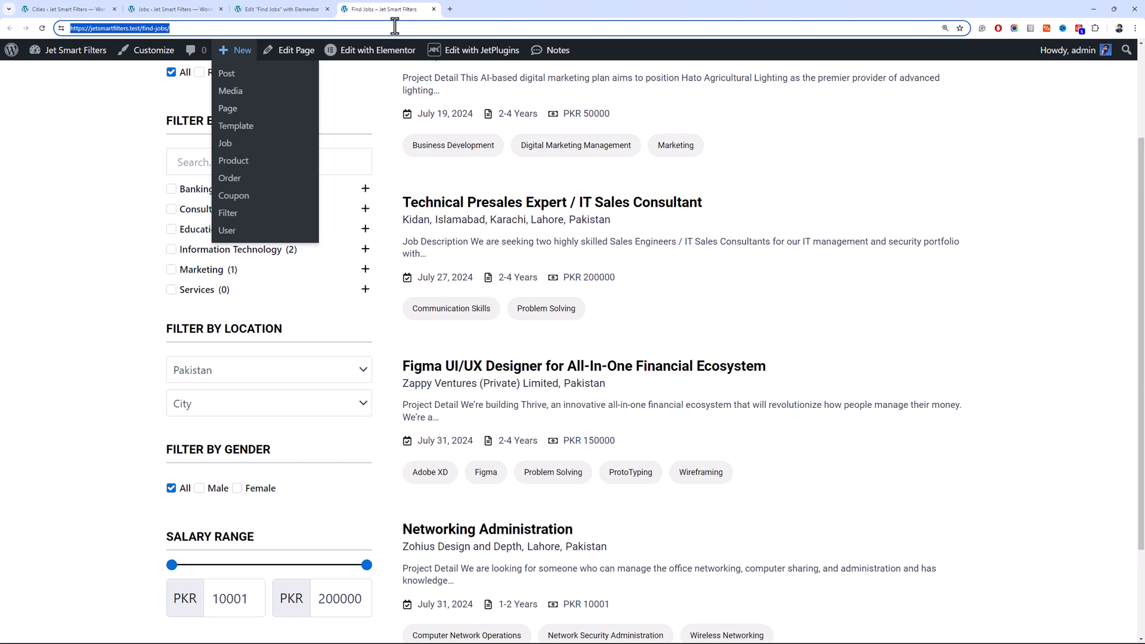
{"action": "key", "text": "Return"}
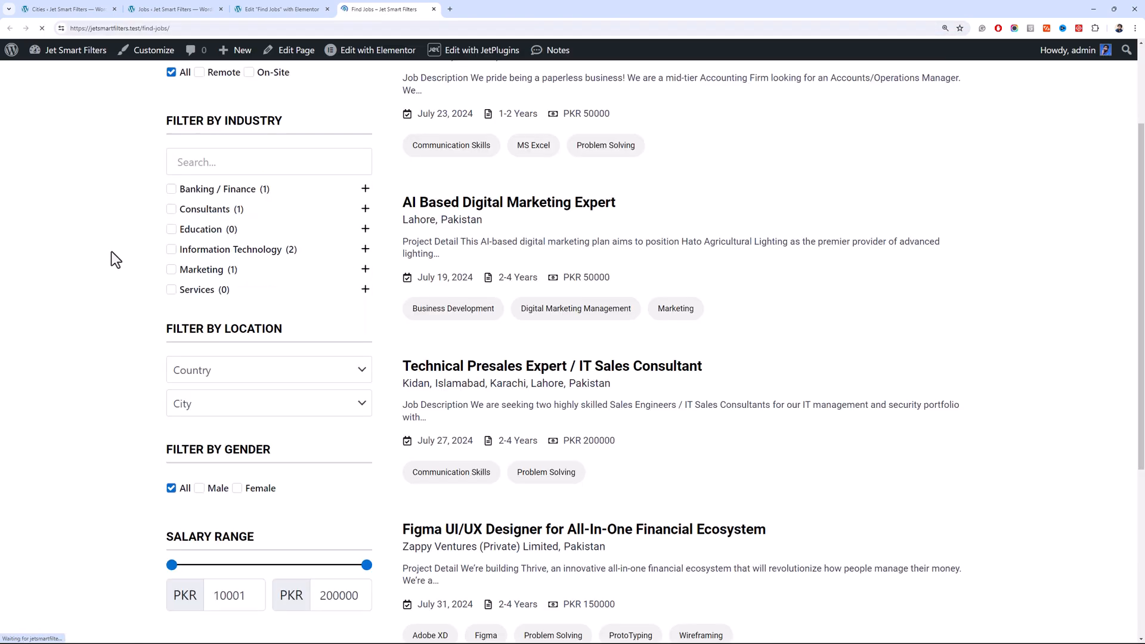
Test the location filter on the live page by choosing Pakistan, reviewing its city options, and selecting Karachi
{"action": "left_click", "coordinate": [253, 377]}
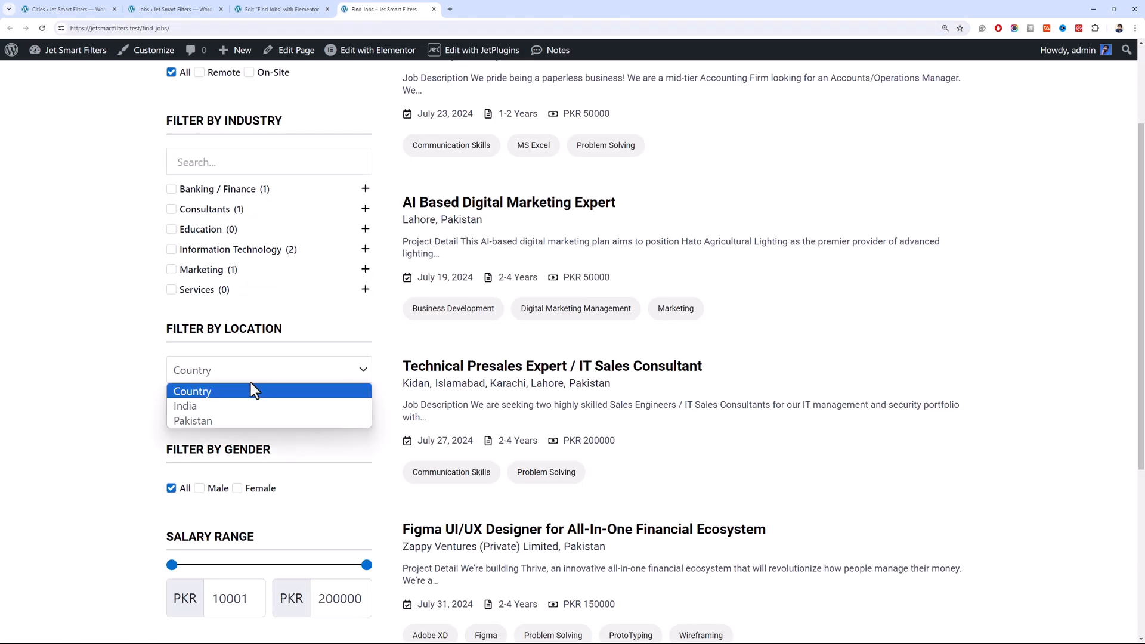
{"action": "left_click", "coordinate": [258, 416]}
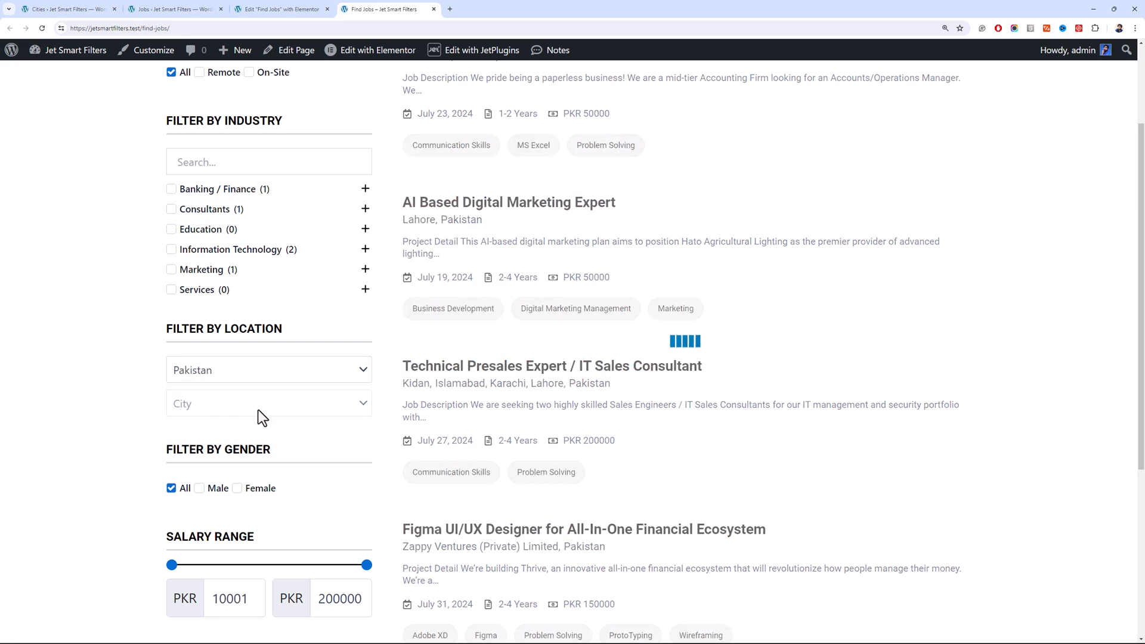
{"action": "left_click", "coordinate": [257, 410]}
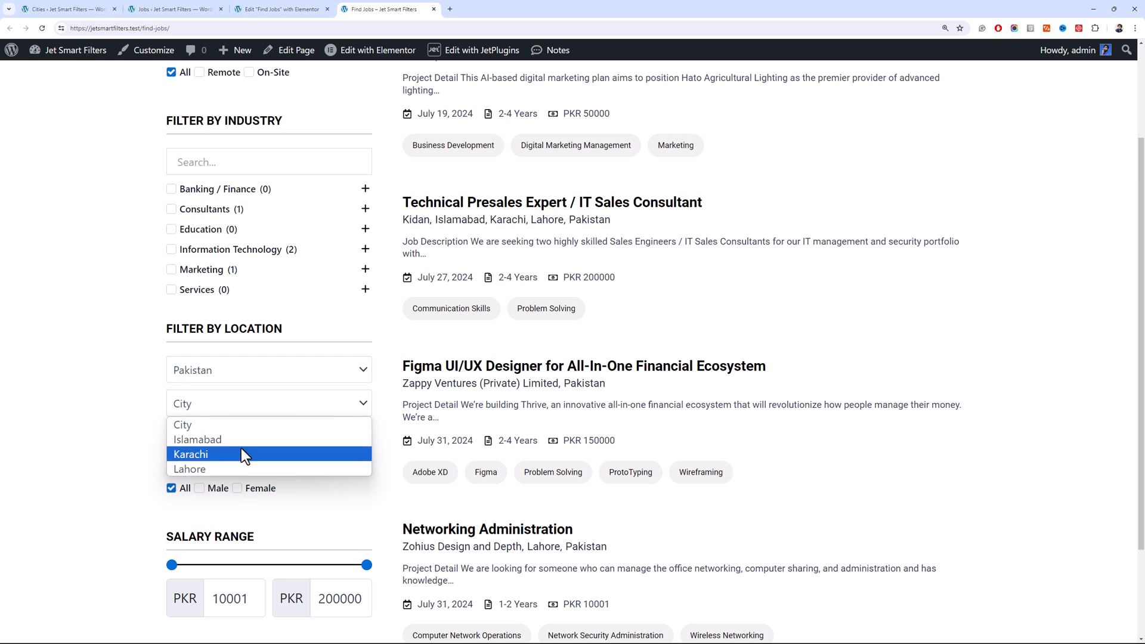
{"action": "left_click", "coordinate": [248, 374]}
{"action": "left_click", "coordinate": [248, 374]}
{"action": "left_click", "coordinate": [247, 413]}
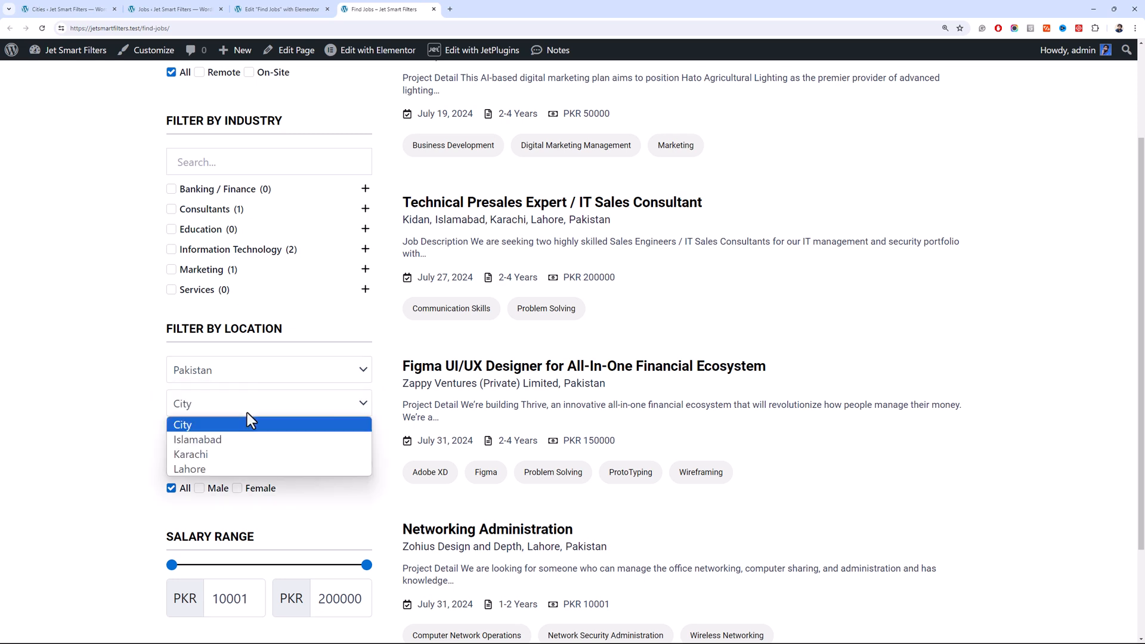
{"action": "left_click", "coordinate": [237, 453]}
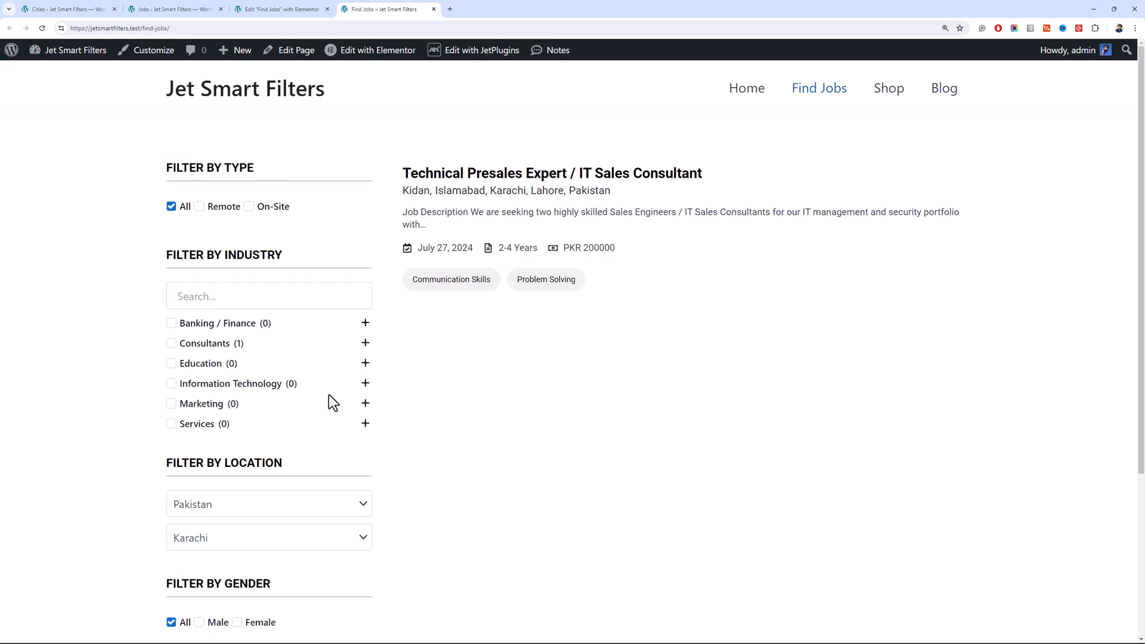
Test the location filter with India and Mumbai, examine the filtered jobs, and reload the live Find Jobs page
{"action": "left_click", "coordinate": [297, 503]}
{"action": "left_click", "coordinate": [304, 540]}
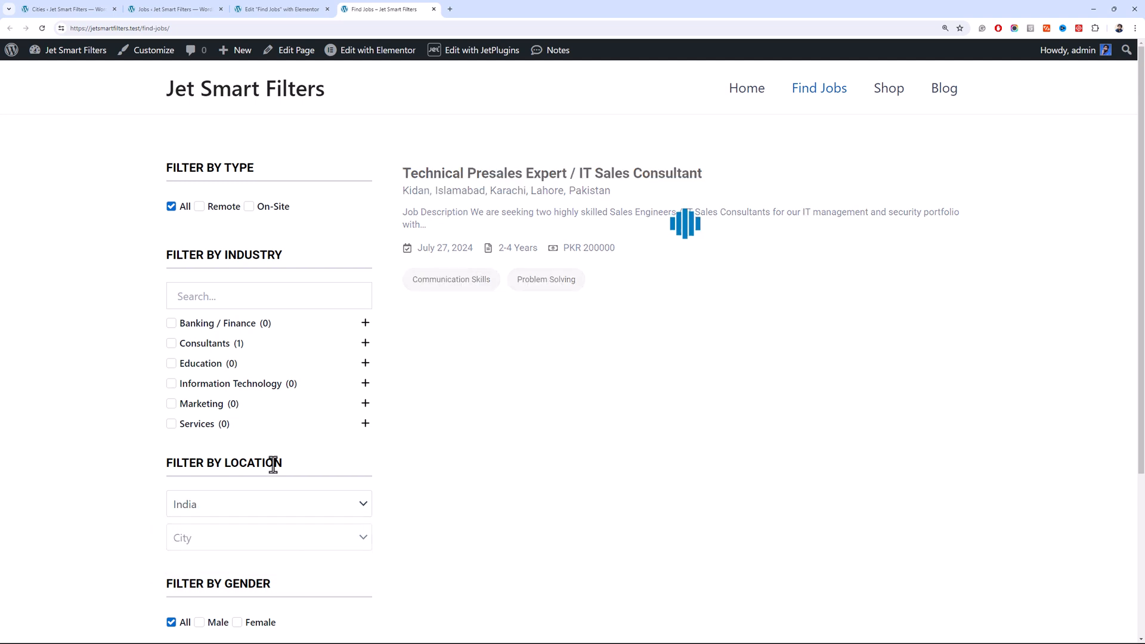
{"action": "scroll", "coordinate": [273, 465], "scroll_direction": "down", "scroll_amount": 4}
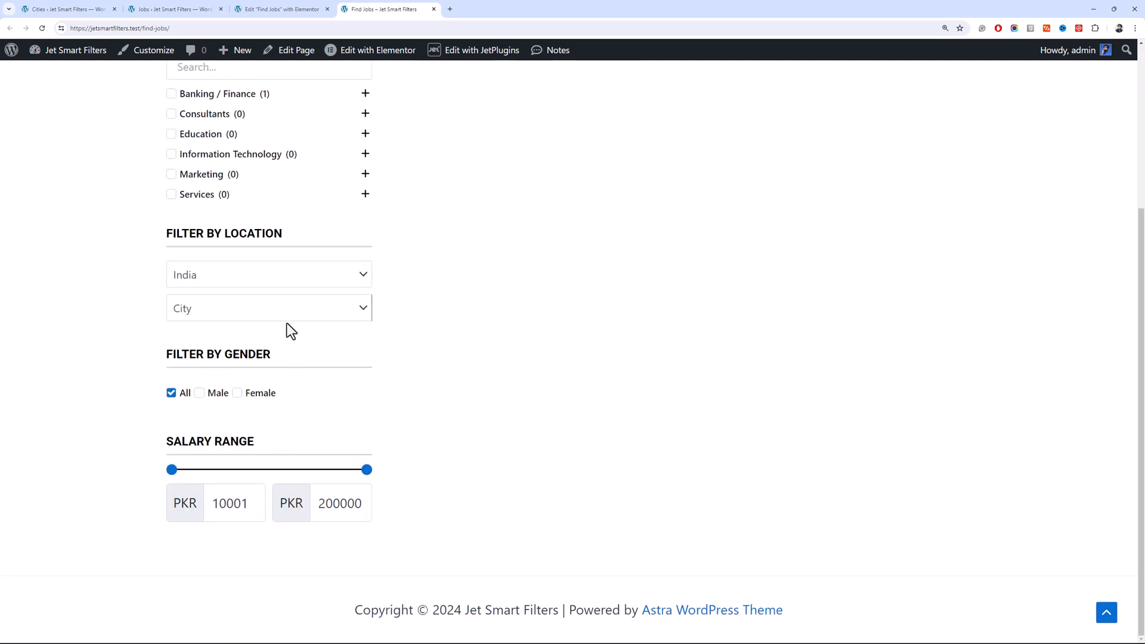
{"action": "left_click", "coordinate": [284, 310]}
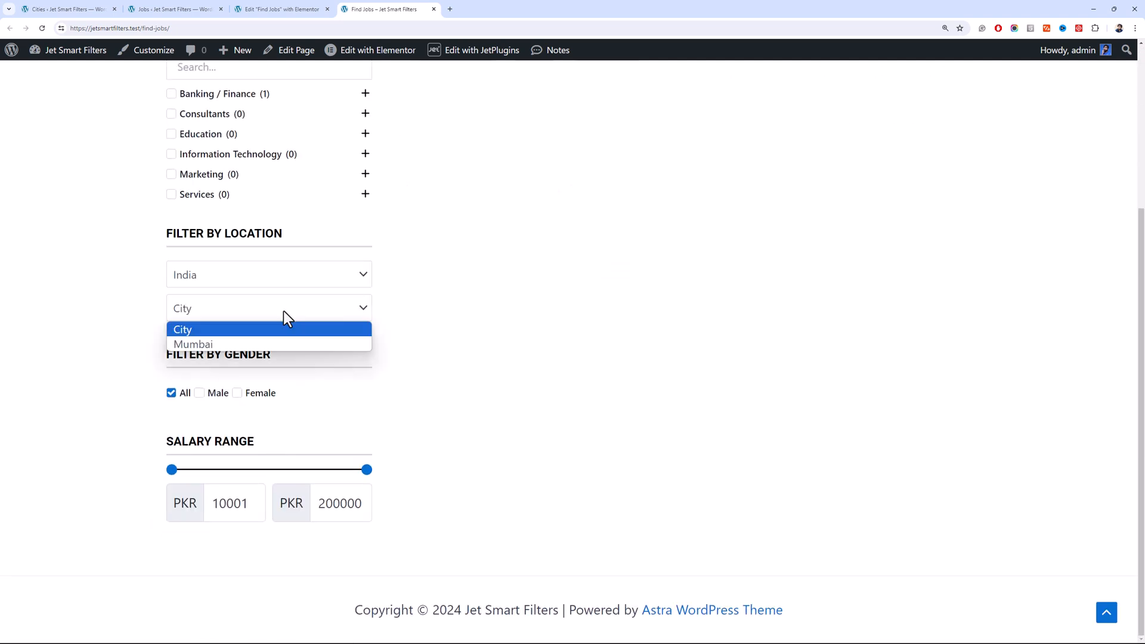
{"action": "left_click", "coordinate": [249, 345]}
{"action": "scroll", "coordinate": [507, 356], "scroll_direction": "up", "scroll_amount": 4}
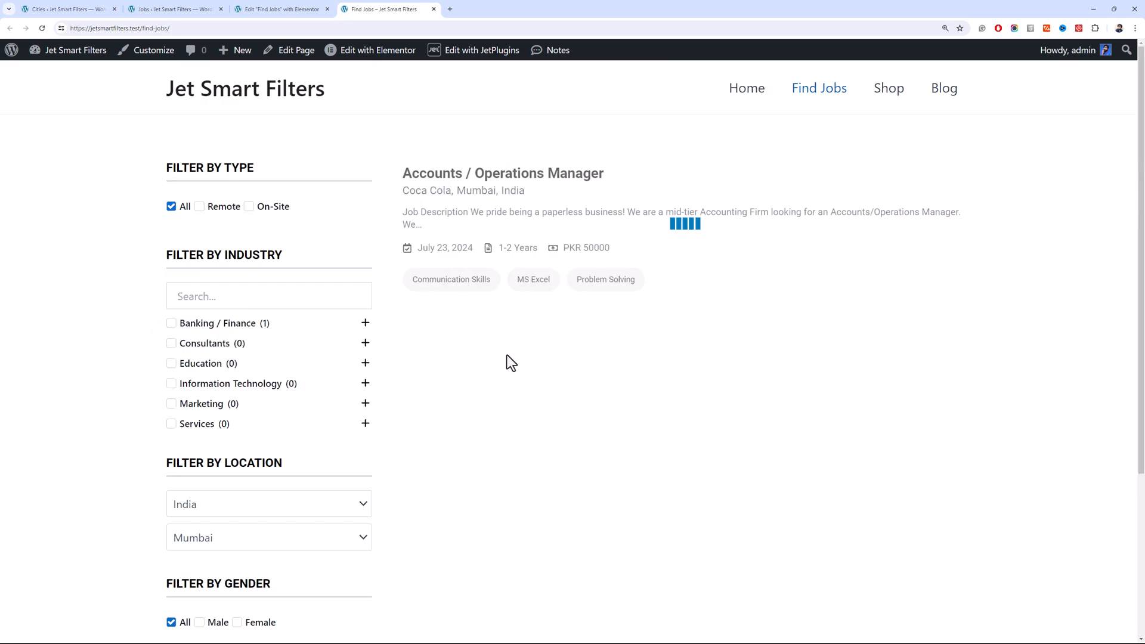
{"action": "scroll", "coordinate": [402, 399], "scroll_direction": "down", "scroll_amount": 4}
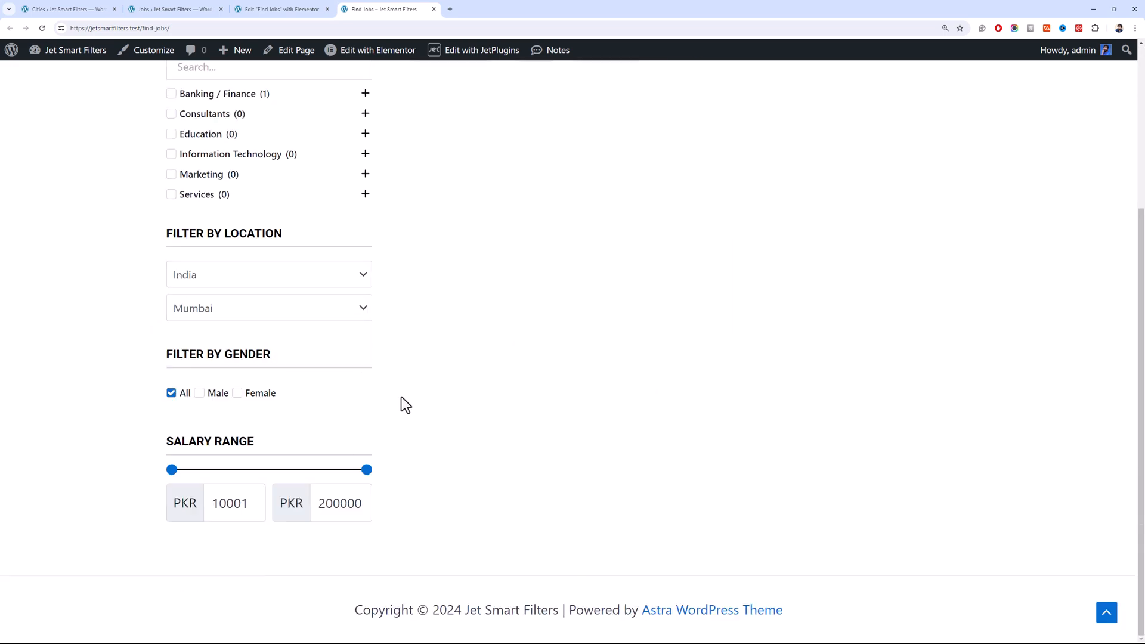
{"action": "scroll", "coordinate": [320, 394], "scroll_direction": "up", "scroll_amount": 4}
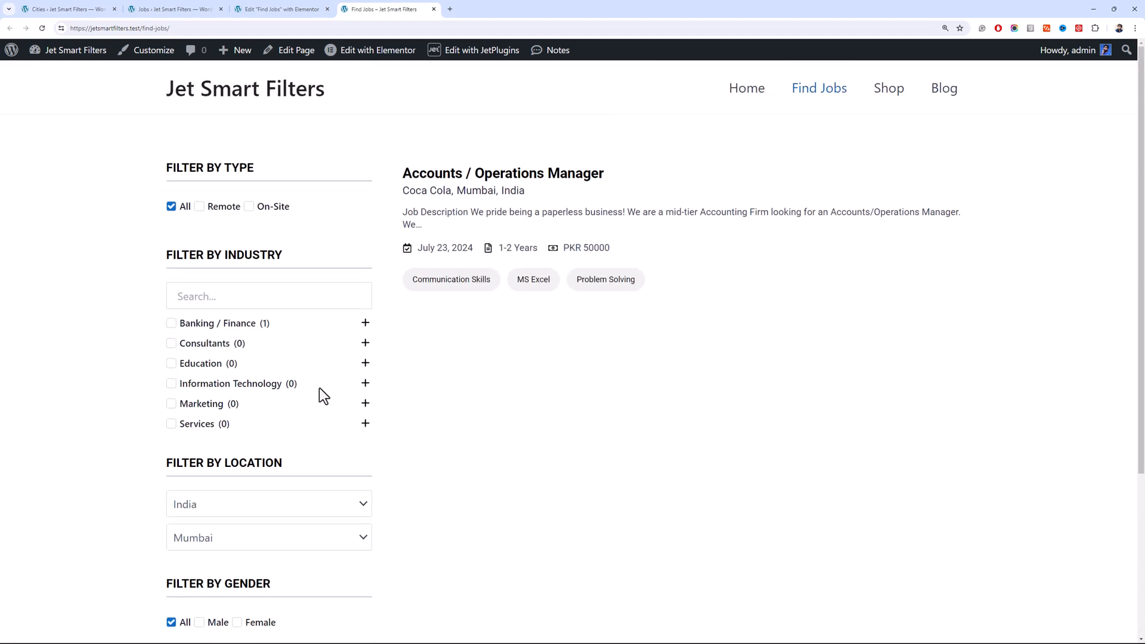
{"action": "scroll", "coordinate": [320, 395], "scroll_direction": "down", "scroll_amount": 4}
{"action": "scroll", "coordinate": [320, 394], "scroll_direction": "up", "scroll_amount": 4}
{"action": "left_click", "coordinate": [389, 28]}
{"action": "key", "text": "Return"}
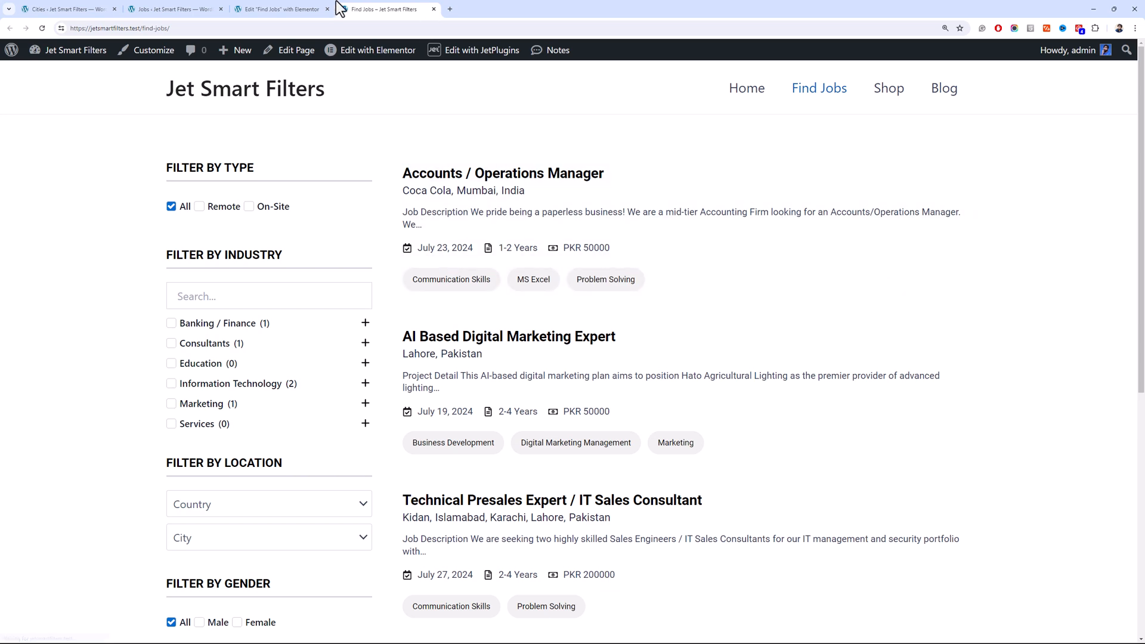
Return to the Elementor editor of the Find Jobs page and dock the Navigator at the window's edge
{"action": "left_click", "coordinate": [280, 9]}
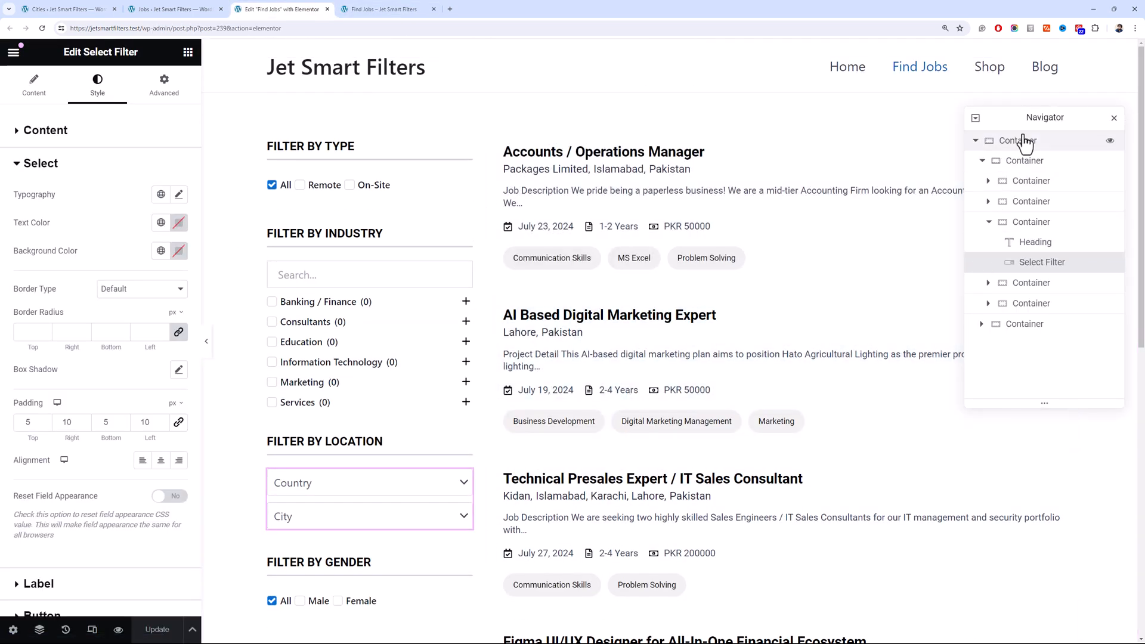
{"action": "left_click_drag", "start_coordinate": [1028, 117], "coordinate": [1133, 83]}
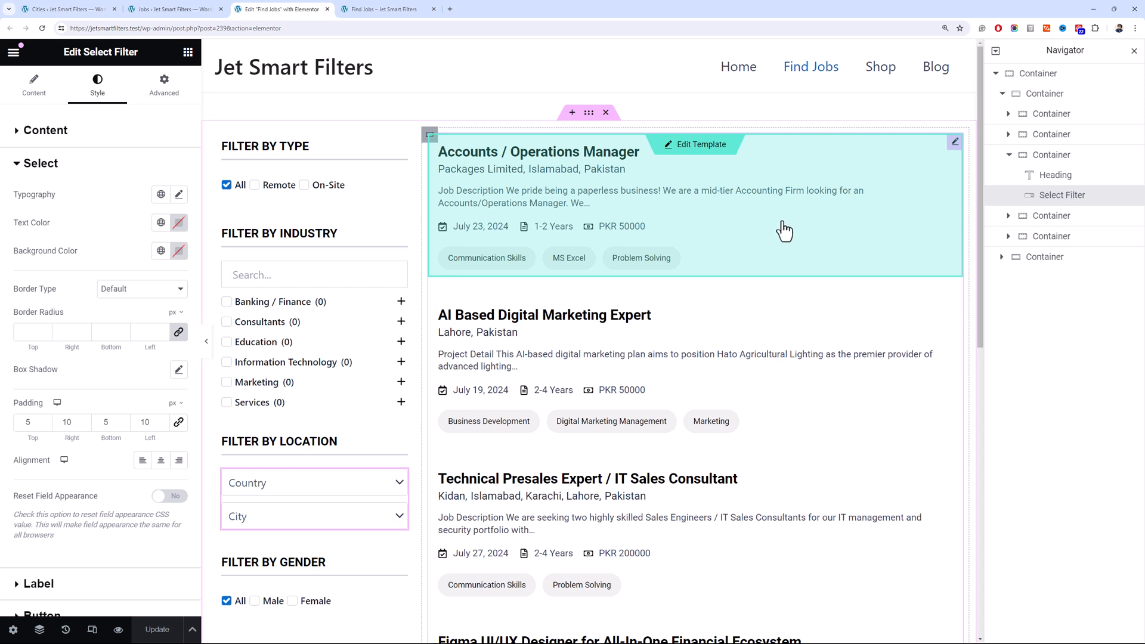
Find the Container element in the widget library and add one above the Loop Grid of job listings
{"action": "left_click", "coordinate": [182, 53]}
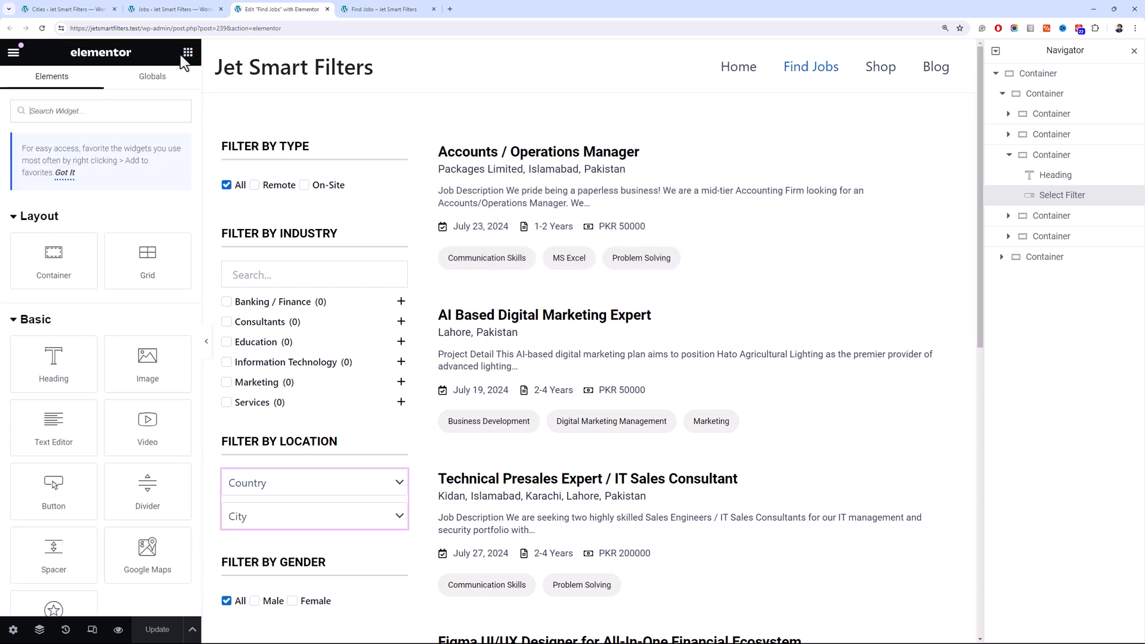
{"action": "scroll", "coordinate": [131, 328], "scroll_direction": "down", "scroll_amount": 15}
{"action": "scroll", "coordinate": [130, 321], "scroll_direction": "down", "scroll_amount": 10}
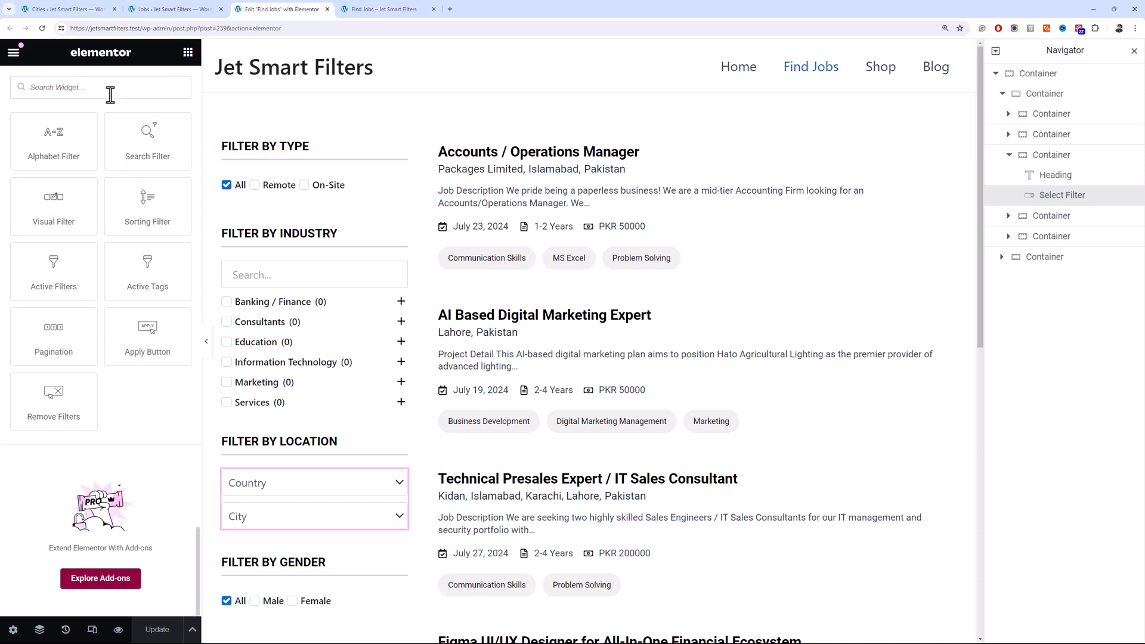
{"action": "type", "text": "con"}
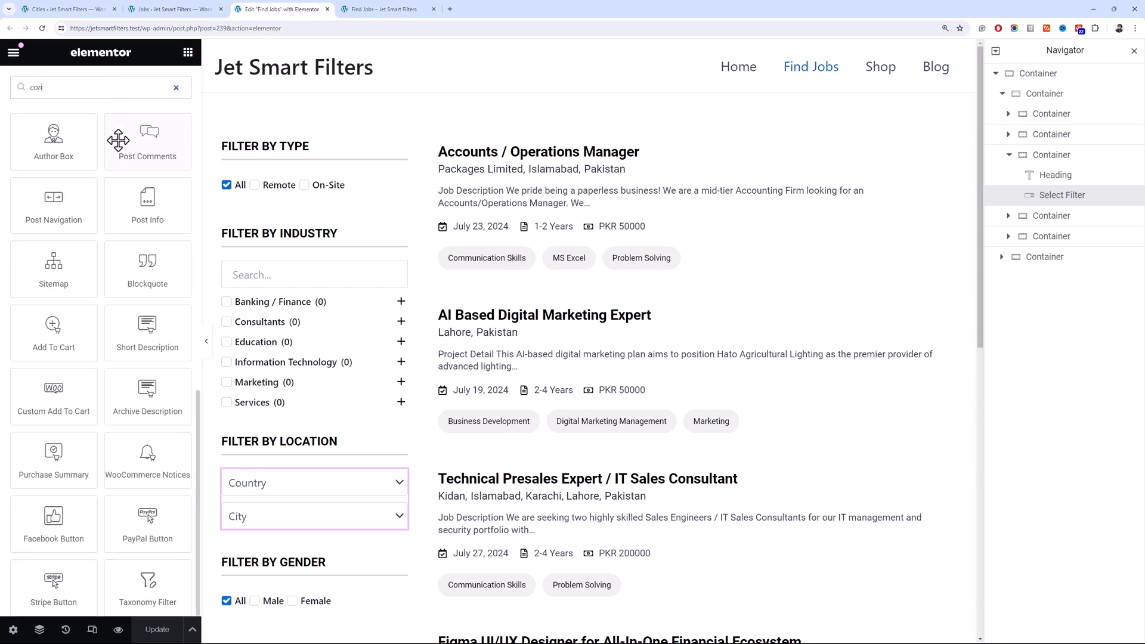
{"action": "scroll", "coordinate": [104, 177], "scroll_direction": "up", "scroll_amount": 15}
{"action": "left_click_drag", "start_coordinate": [89, 209], "coordinate": [707, 178]}
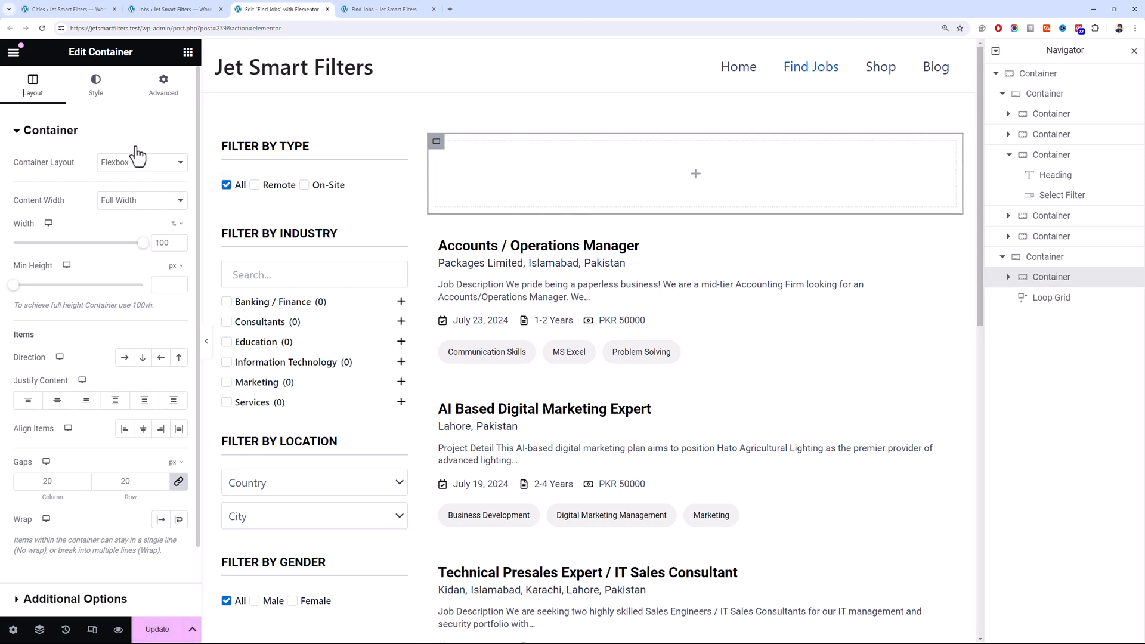
Add a Sorting Filter widget to the new container above the job listings and make it filter the Elementor Pro Loop
{"action": "left_click", "coordinate": [187, 53]}
{"action": "scroll", "coordinate": [74, 263], "scroll_direction": "down", "scroll_amount": 20}
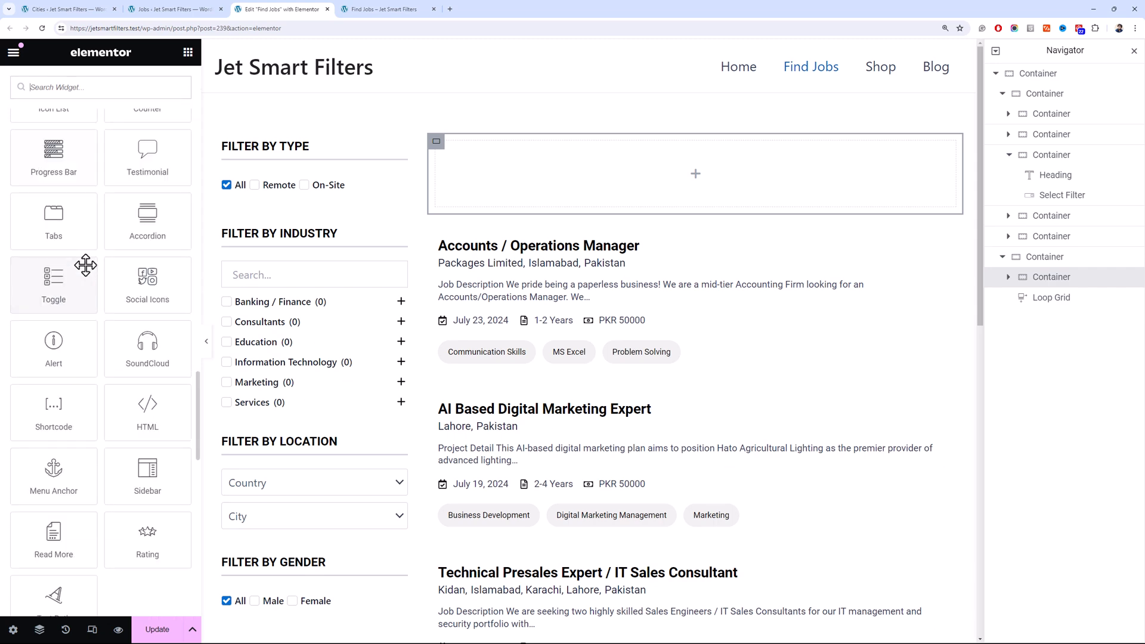
{"action": "left_click_drag", "start_coordinate": [153, 501], "coordinate": [696, 182]}
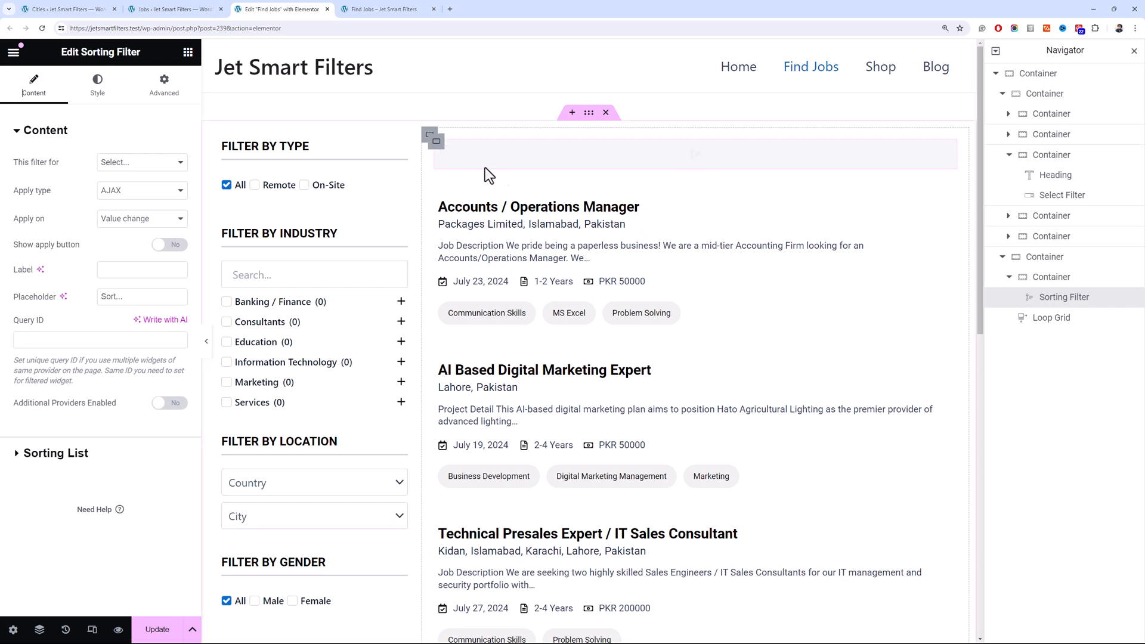
{"action": "left_click", "coordinate": [434, 146]}
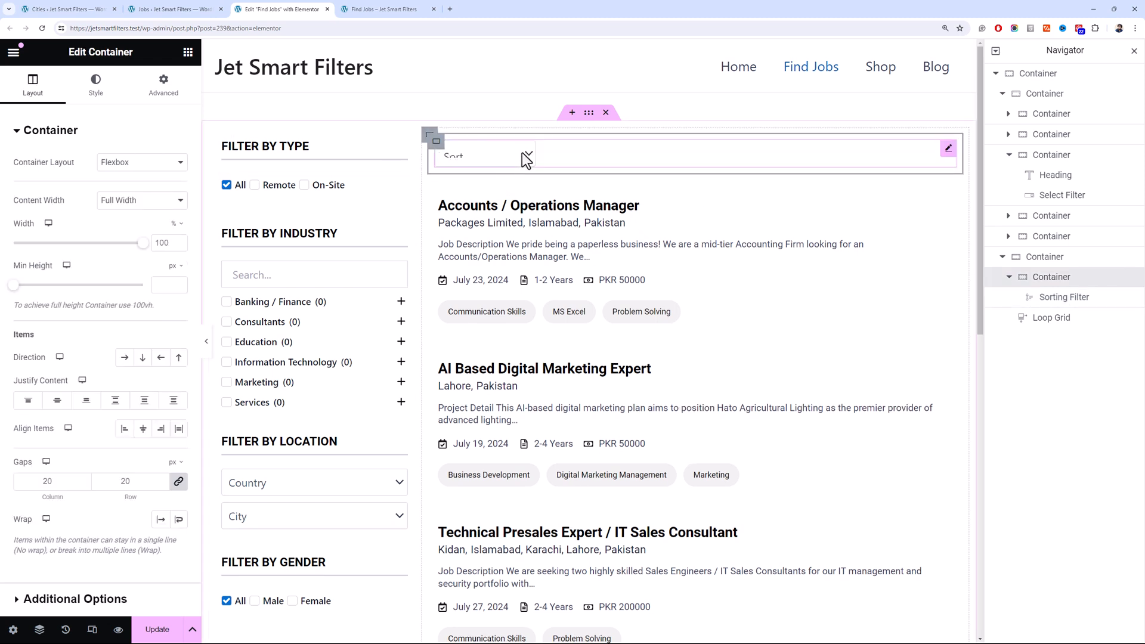
{"action": "left_click", "coordinate": [549, 147]}
{"action": "left_click", "coordinate": [107, 162]}
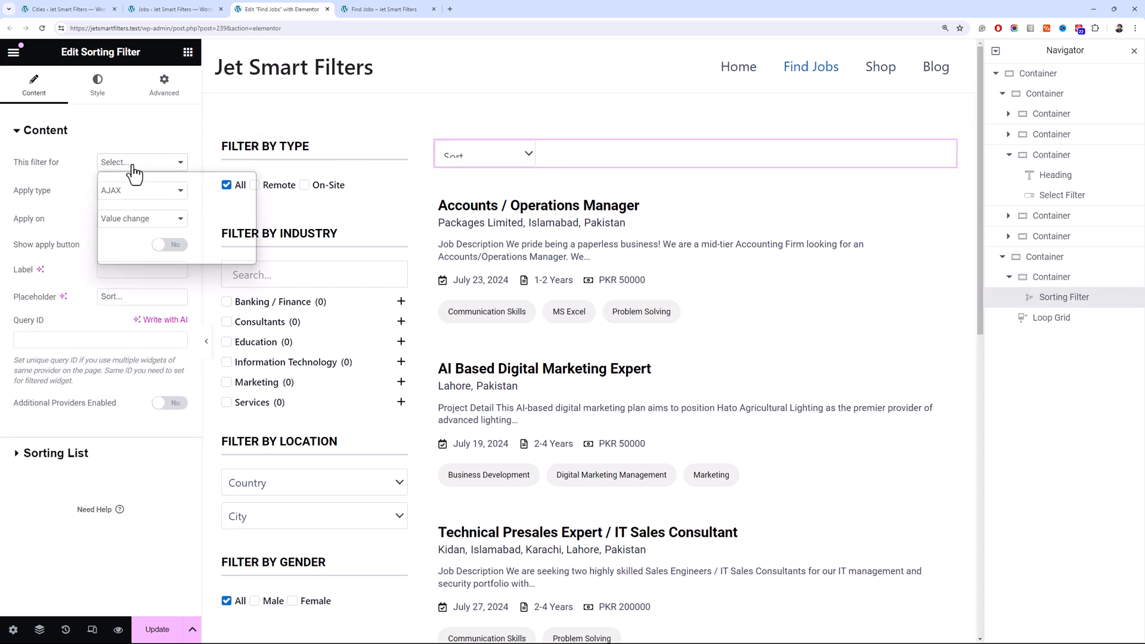
{"action": "left_click", "coordinate": [174, 207]}
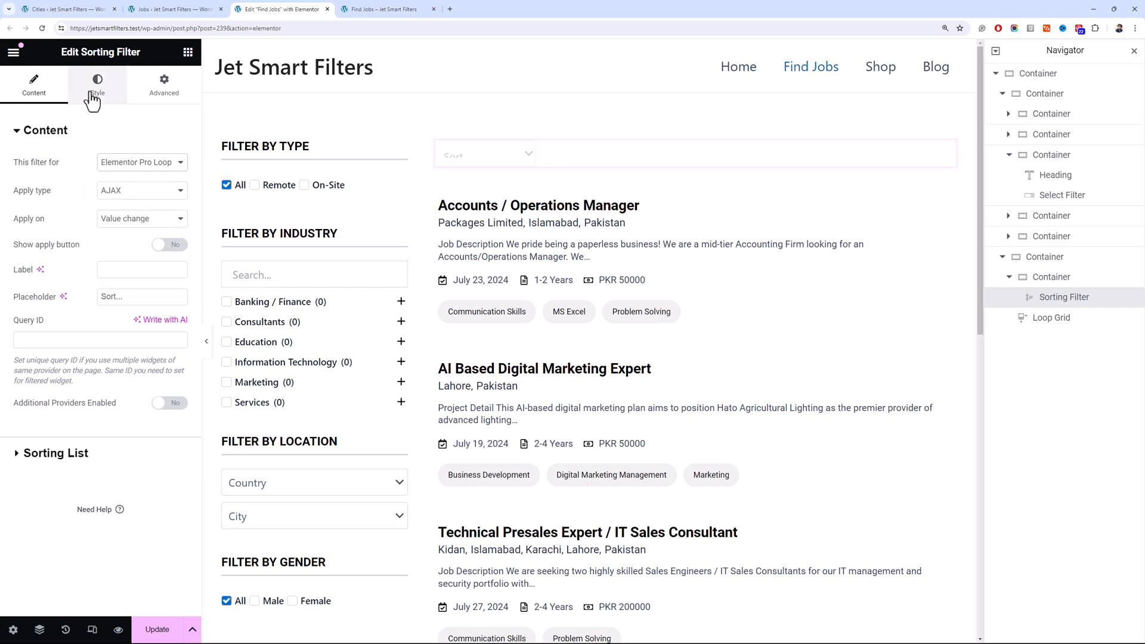
Set the sorting select's padding to 5 px top and bottom and 10 px right and left, and align its container's items to the end
{"action": "left_click", "coordinate": [94, 99]}
{"action": "left_click", "coordinate": [65, 234]}
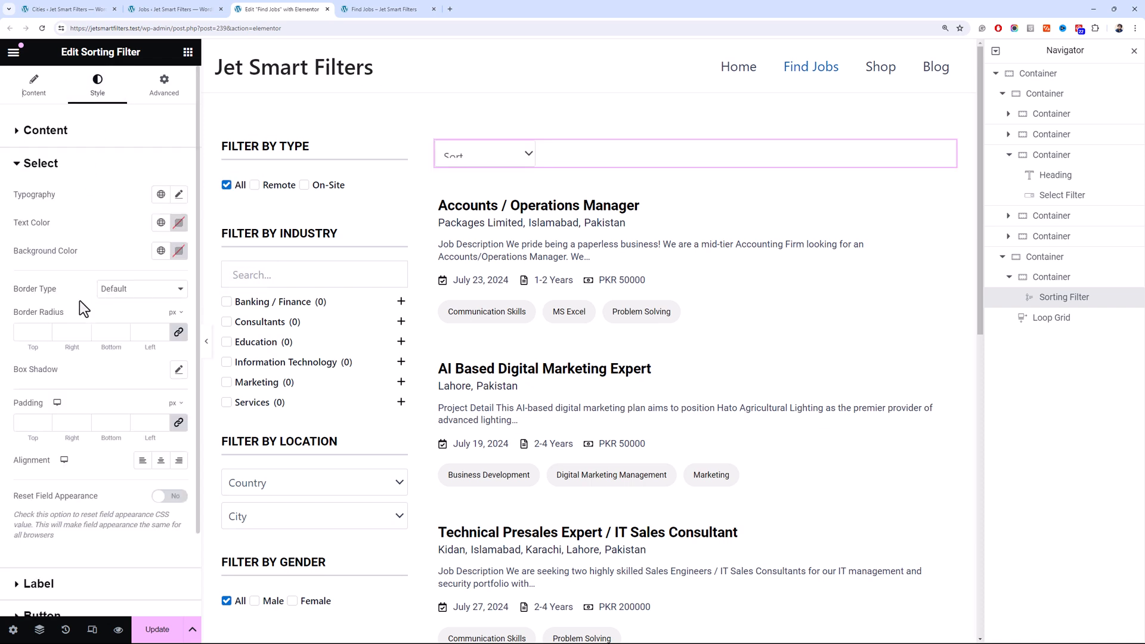
{"action": "left_click", "coordinate": [177, 428]}
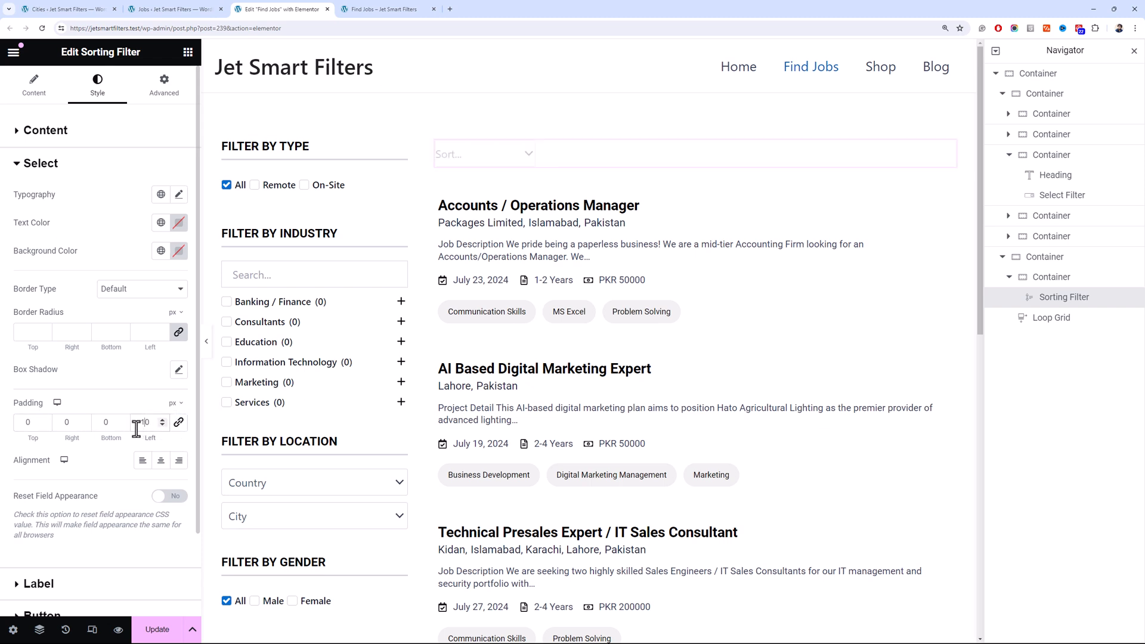
{"action": "double_click", "coordinate": [23, 420]}
{"action": "type", "text": "5"}
{"action": "double_click", "coordinate": [100, 420]}
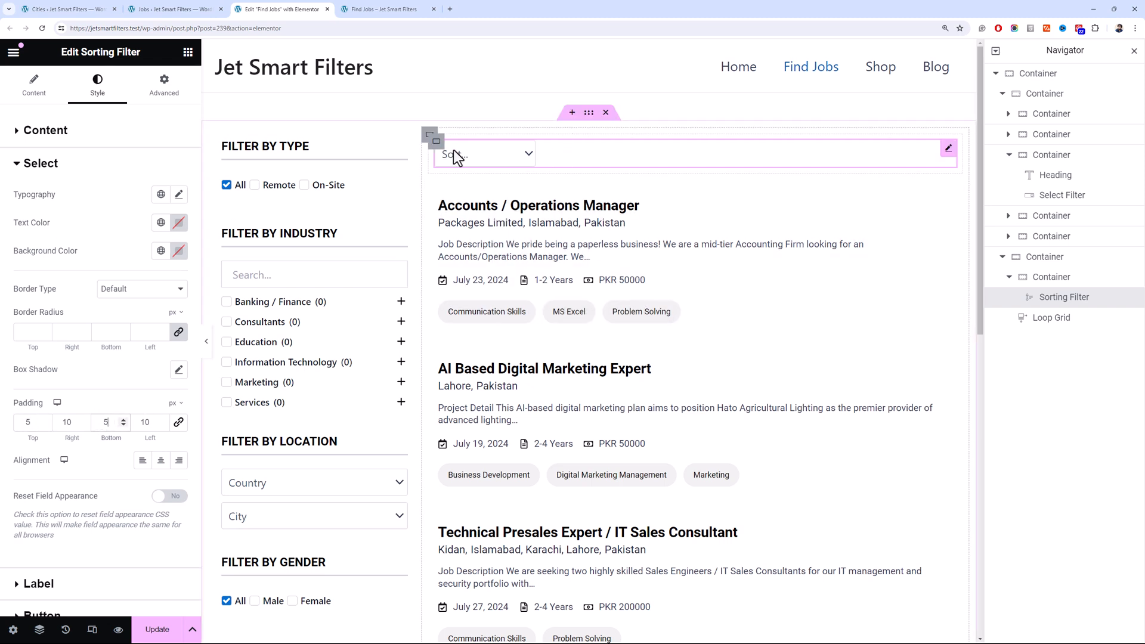
{"action": "left_click", "coordinate": [436, 140]}
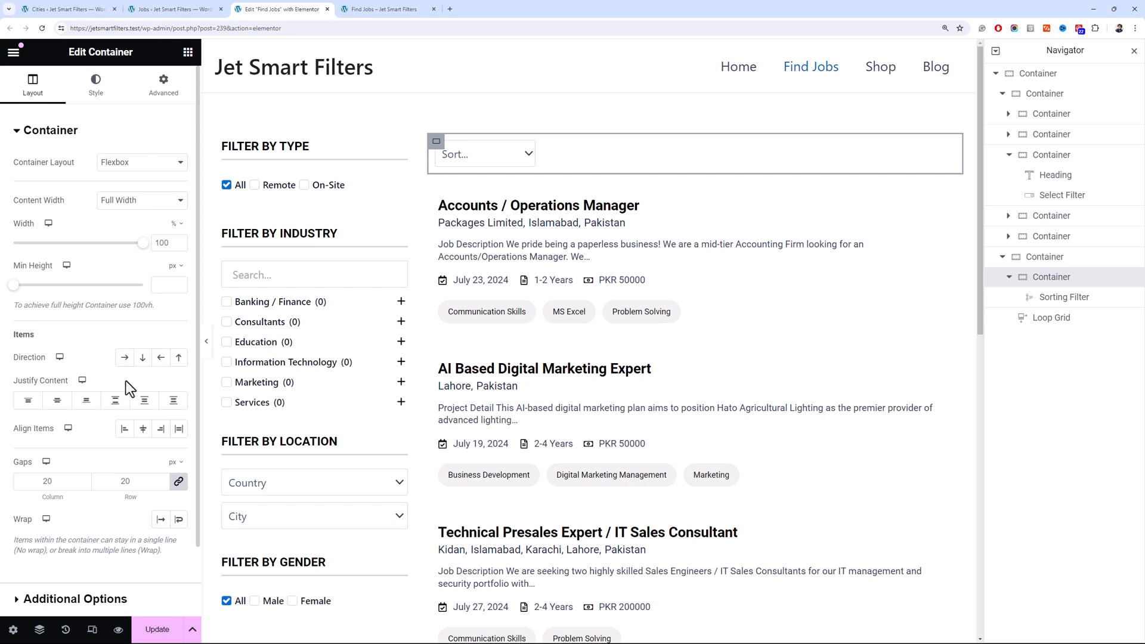
{"action": "left_click", "coordinate": [161, 429]}
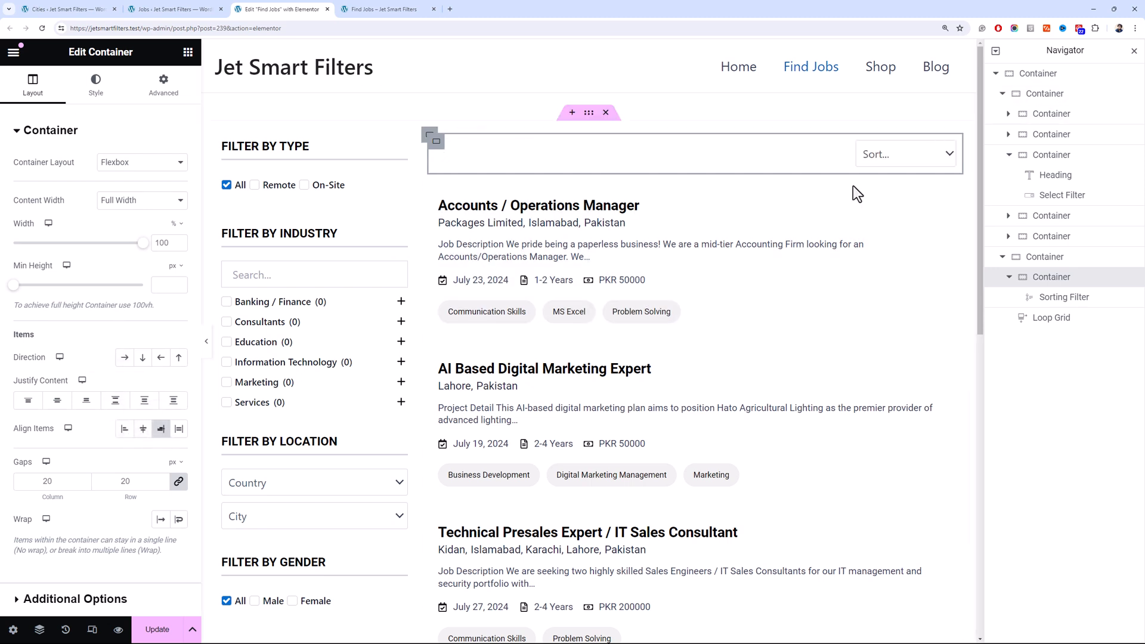
Change the Sorting Filter's placeholder text to "Sort by"
{"action": "left_click", "coordinate": [885, 166]}
{"action": "left_click", "coordinate": [885, 165]}
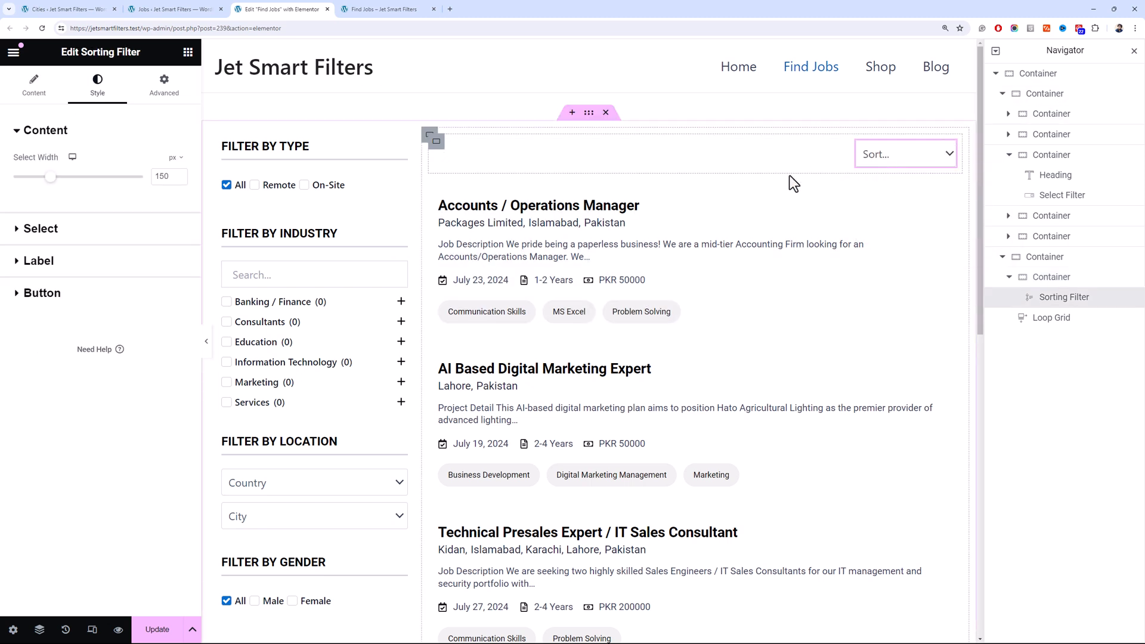
{"action": "left_click", "coordinate": [47, 96]}
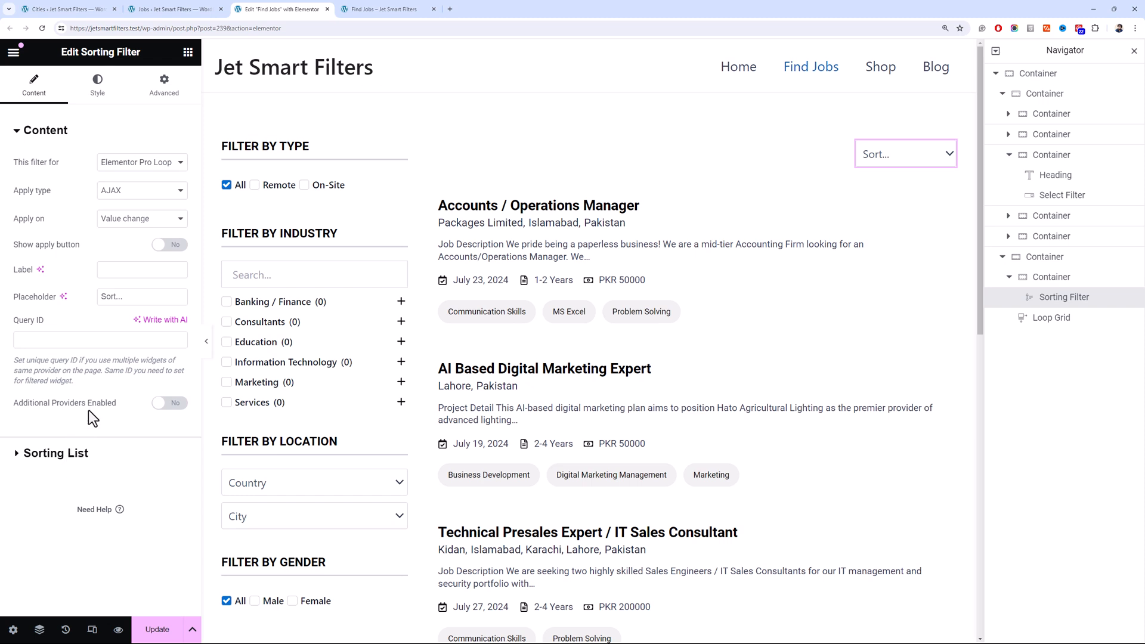
{"action": "key", "text": "BackSpace"}
{"action": "key", "text": "BackSpace"}
{"action": "key", "text": "BackSpace"}
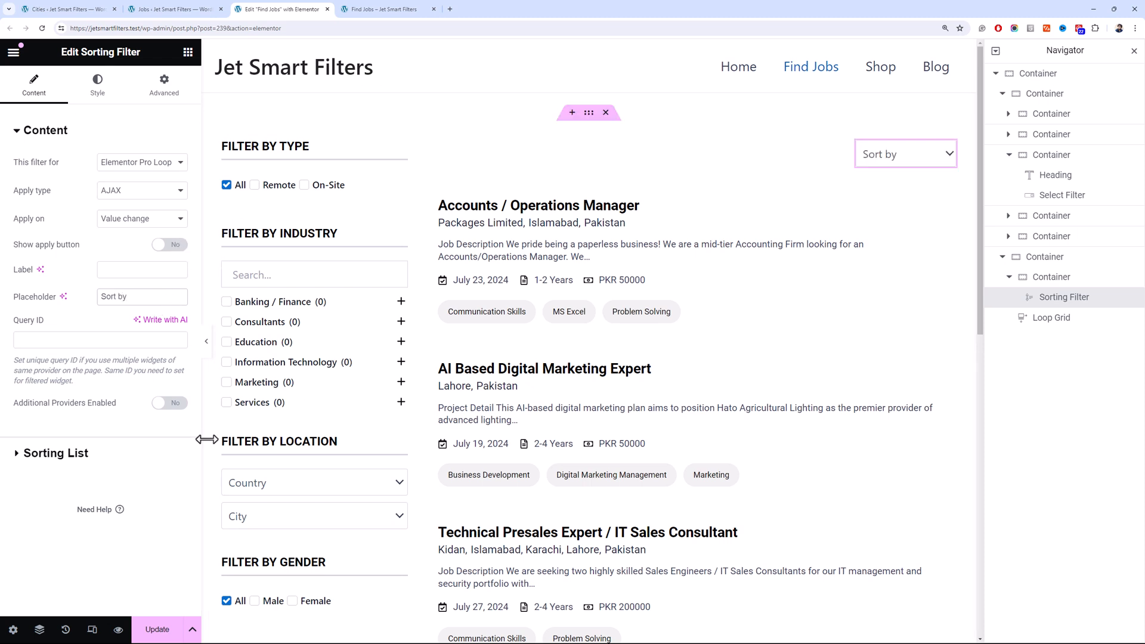
Remove every default item from the Sorting List except "By date from highest to lowest"
{"action": "left_click", "coordinate": [114, 476]}
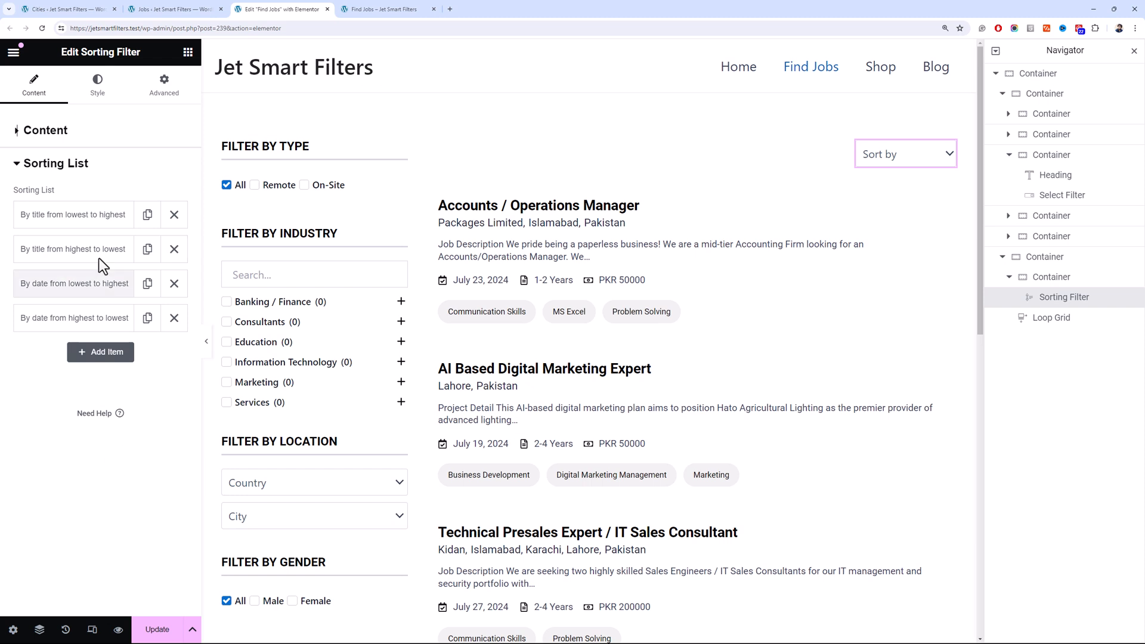
{"action": "left_click", "coordinate": [179, 218]}
{"action": "left_click", "coordinate": [178, 219]}
{"action": "left_click", "coordinate": [175, 218]}
{"action": "left_click", "coordinate": [174, 219]}
{"action": "left_click", "coordinate": [175, 217]}
{"action": "left_click", "coordinate": [174, 217]}
{"action": "left_click", "coordinate": [174, 217]}
Title the remaining Sorting List item "Oldest" and set its date order to ASC
{"action": "left_click", "coordinate": [129, 218]}
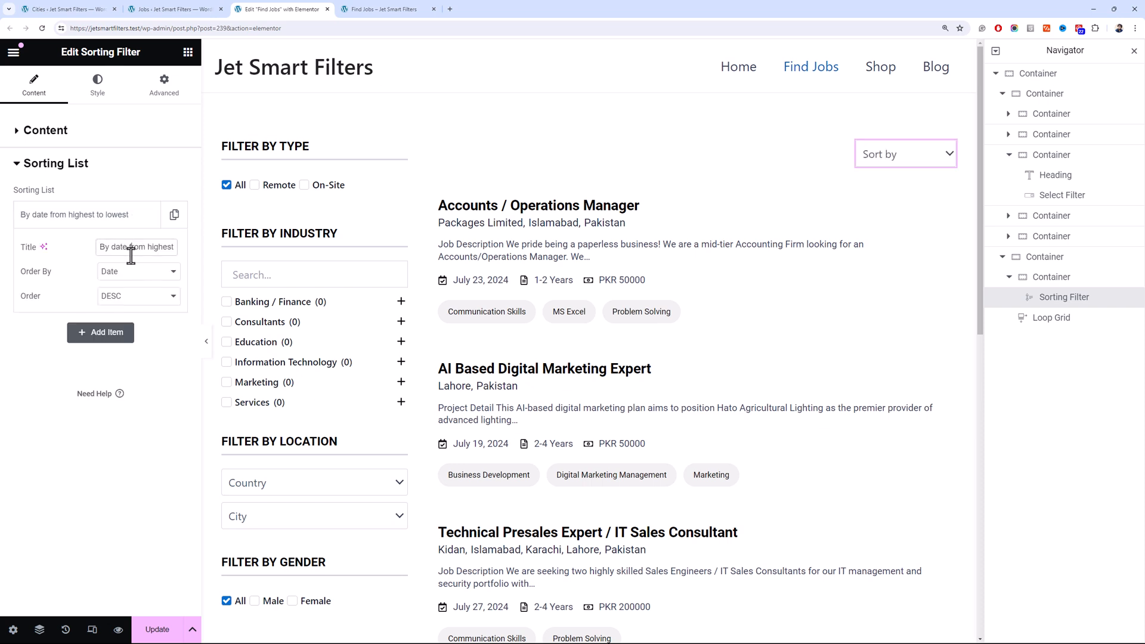
{"action": "triple_click", "coordinate": [130, 249]}
{"action": "type", "text": "Oldest"}
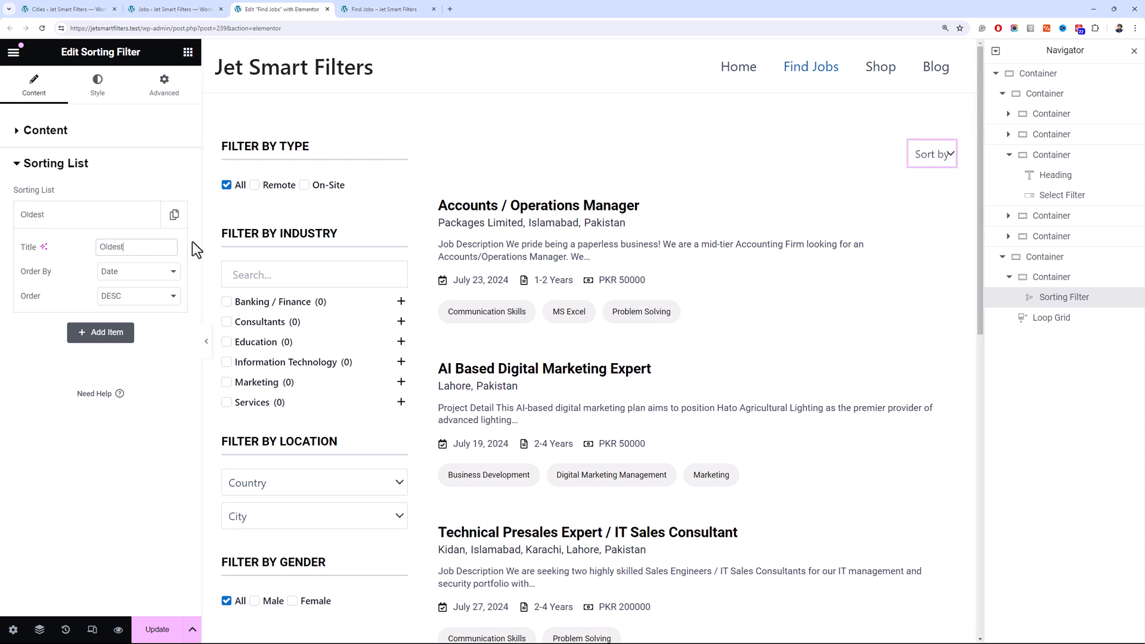
{"action": "left_click", "coordinate": [156, 272]}
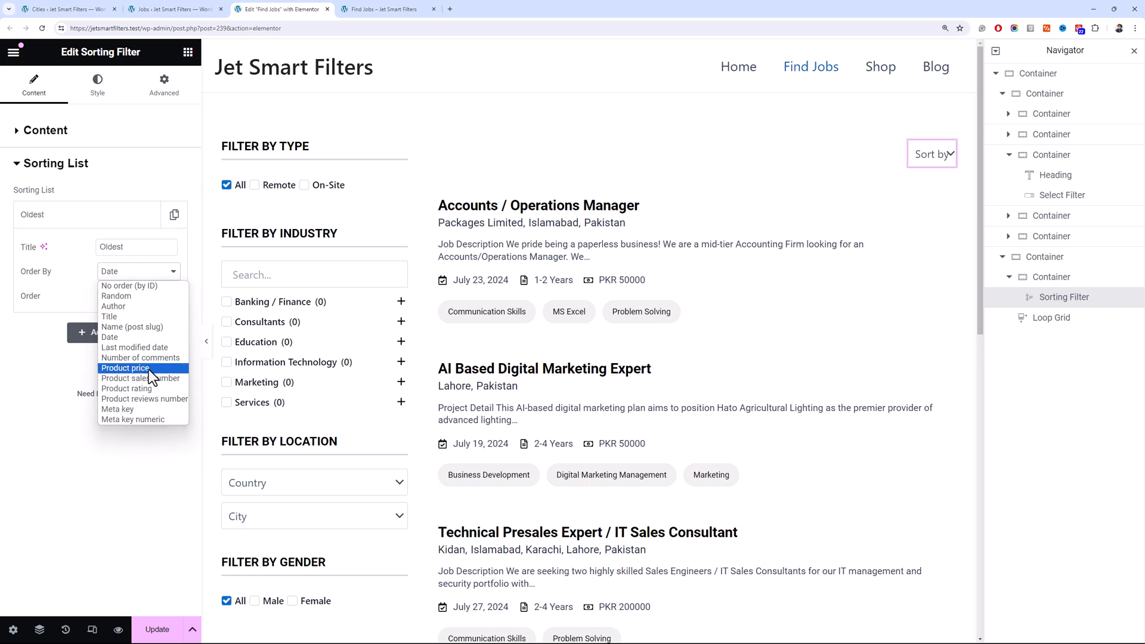
{"action": "left_click", "coordinate": [85, 273]}
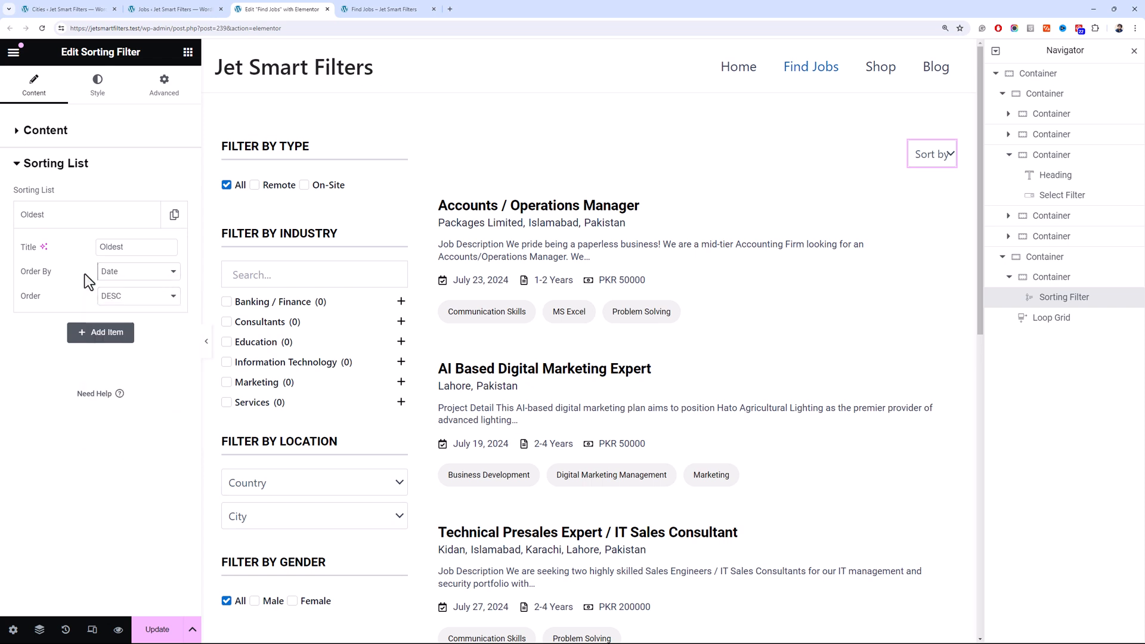
{"action": "left_click", "coordinate": [120, 301]}
{"action": "left_click", "coordinate": [124, 310]}
Duplicate the "Oldest" sorting item, title the copy "Latest", set its order to DESC, and update the page
{"action": "left_click", "coordinate": [174, 214]}
{"action": "left_click", "coordinate": [113, 329]}
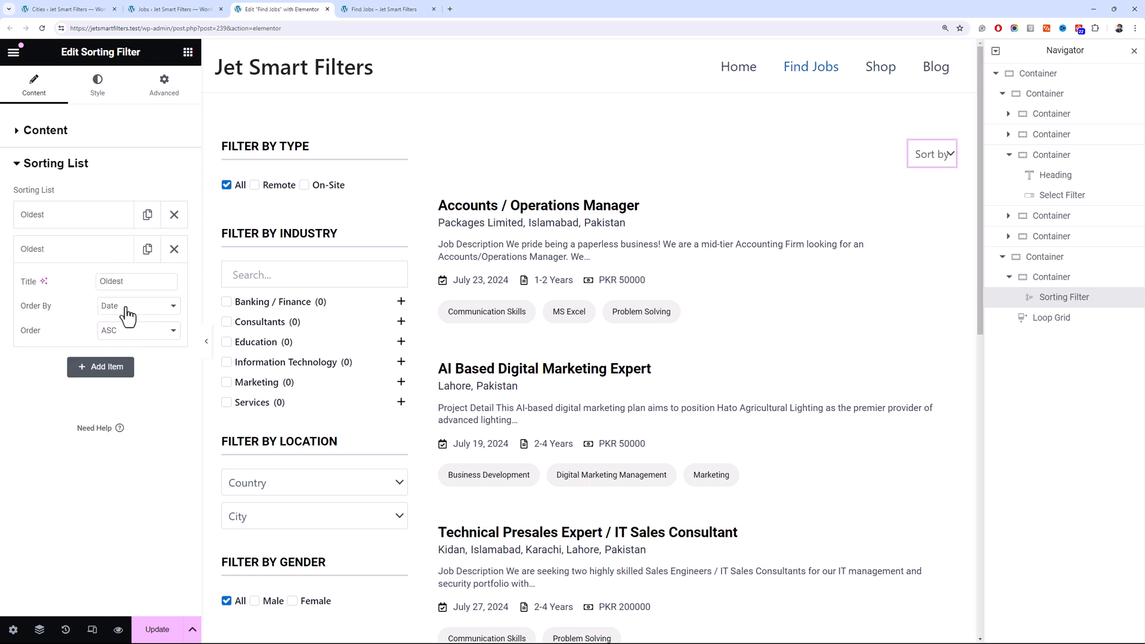
{"action": "type", "text": "Latest"}
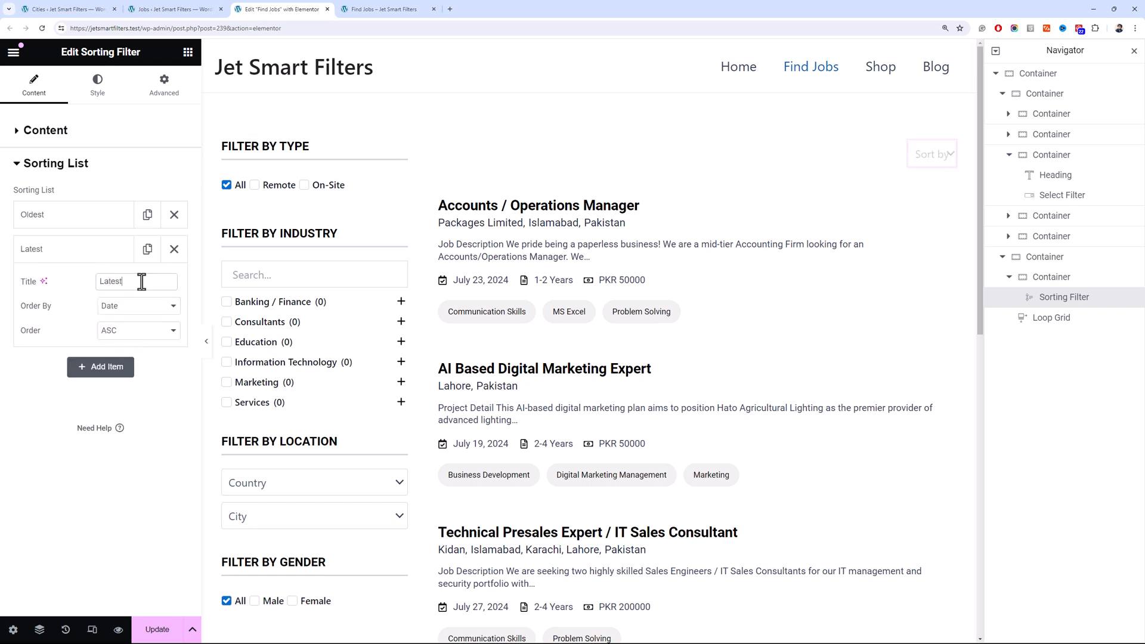
{"action": "left_click", "coordinate": [141, 327]}
{"action": "left_click", "coordinate": [140, 352]}
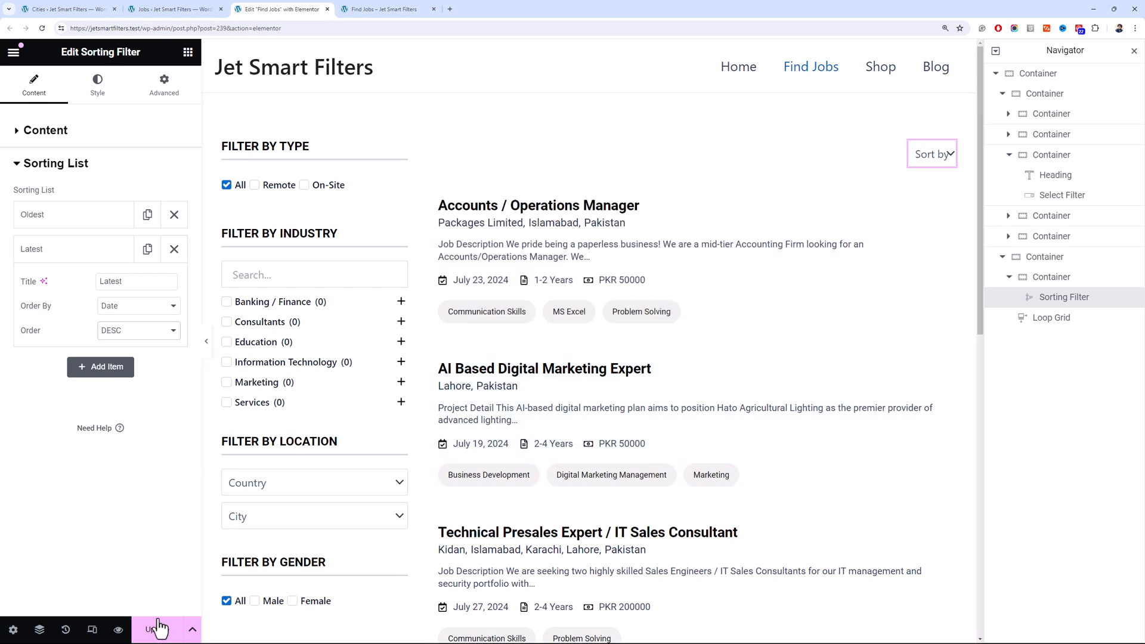
In the WordPress dashboard, list all jobs and open "AI Based Digital Marketing Expert" for quick editing
{"action": "left_click", "coordinate": [105, 9]}
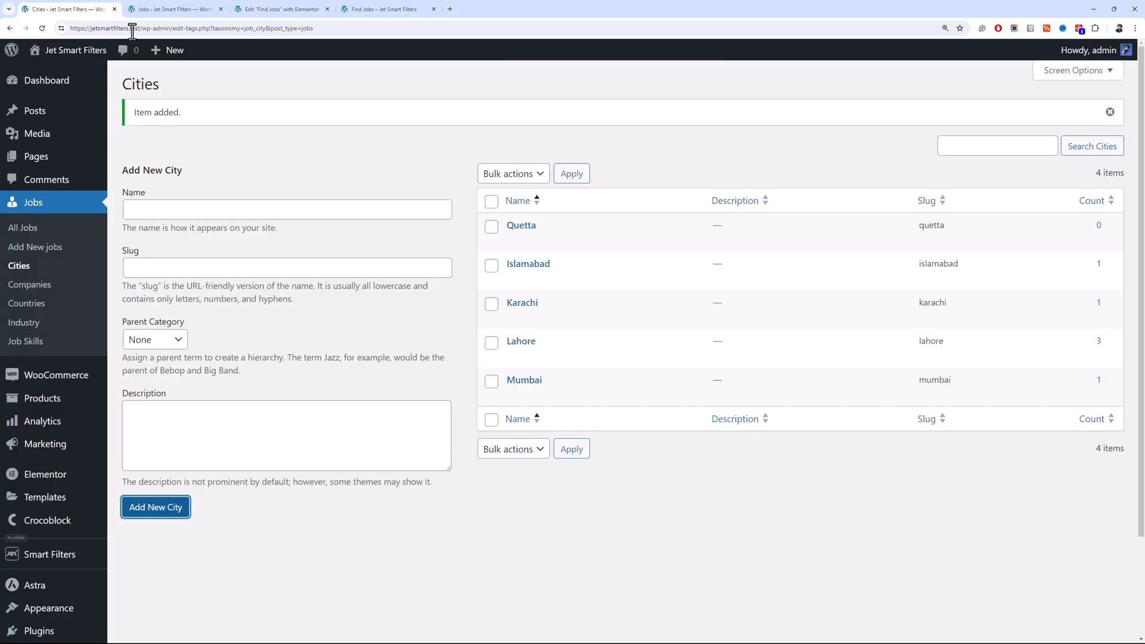
{"action": "left_click", "coordinate": [59, 227]}
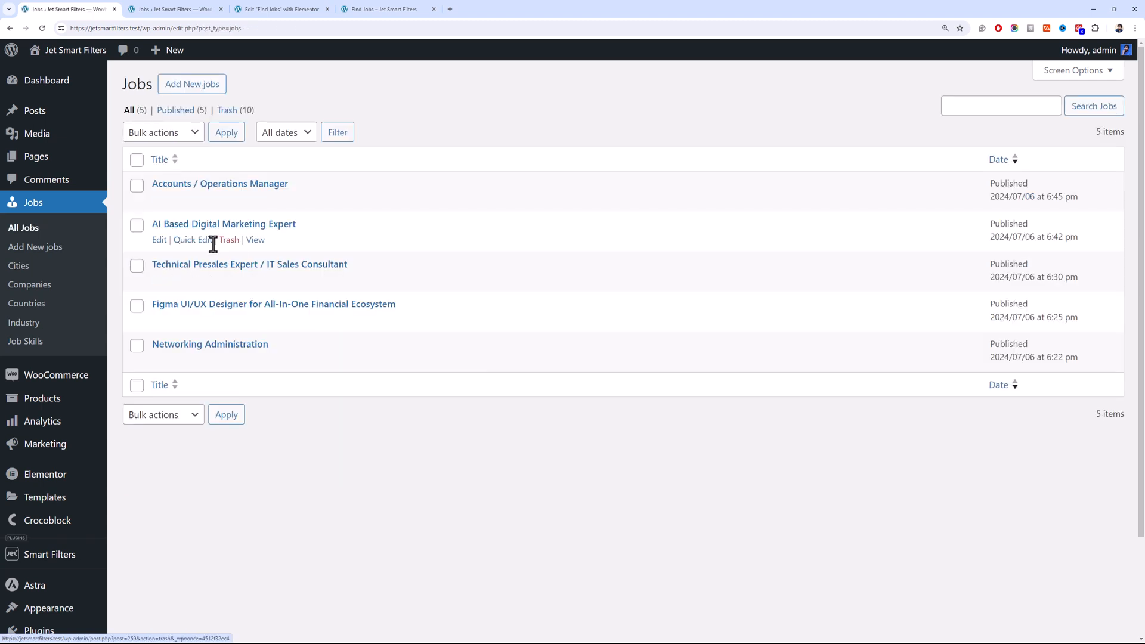
{"action": "left_click", "coordinate": [203, 240]}
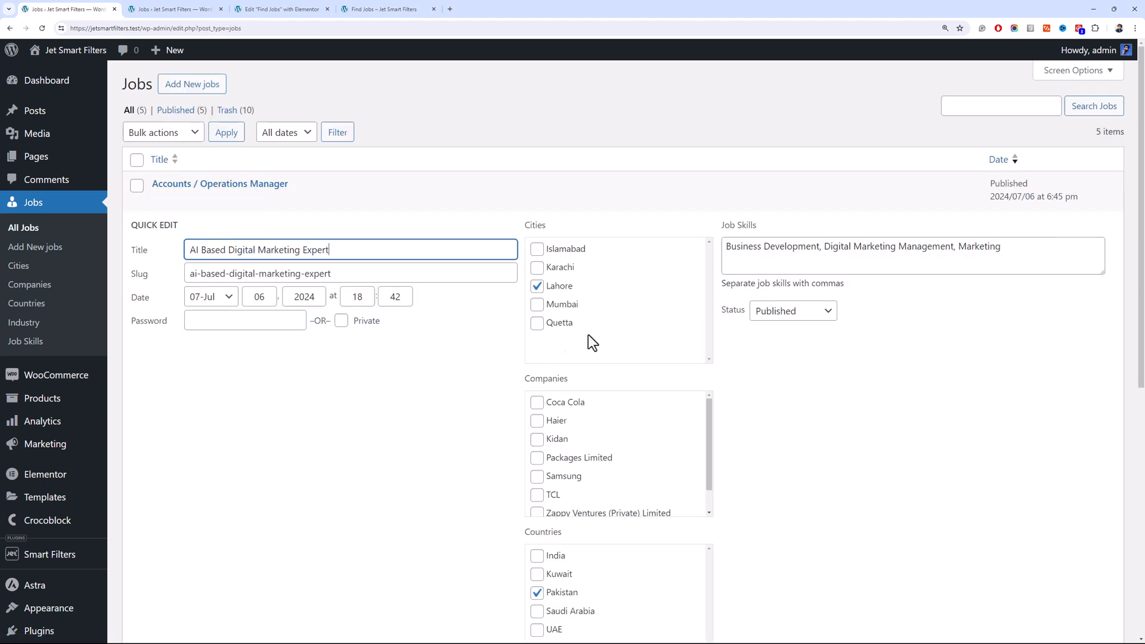
{"action": "left_click", "coordinate": [214, 307]}
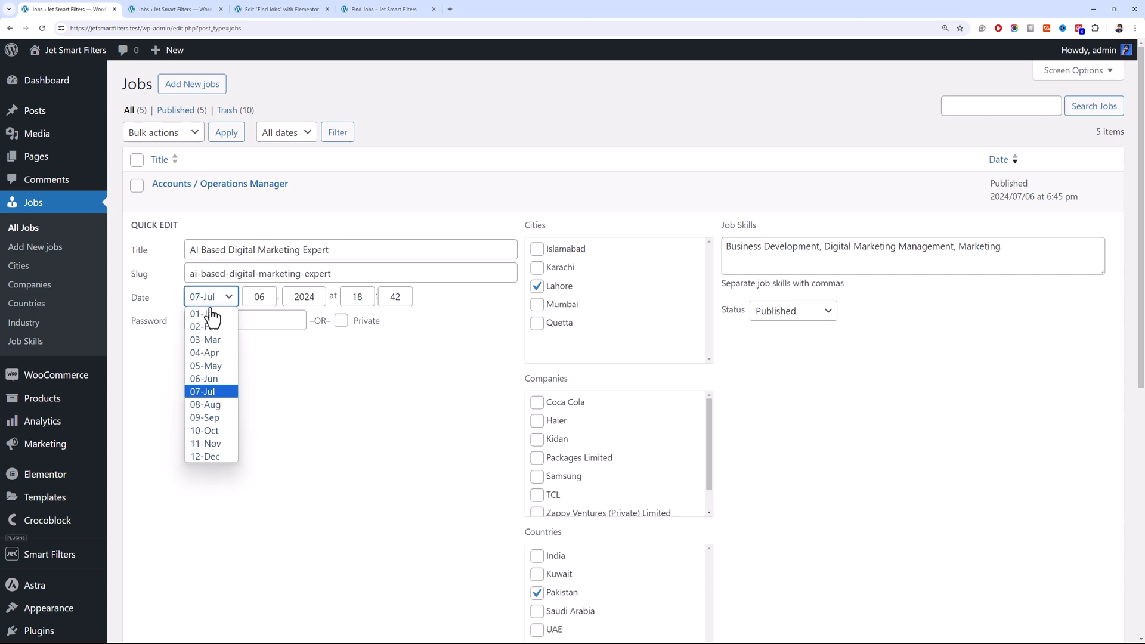
{"action": "left_click", "coordinate": [231, 374]}
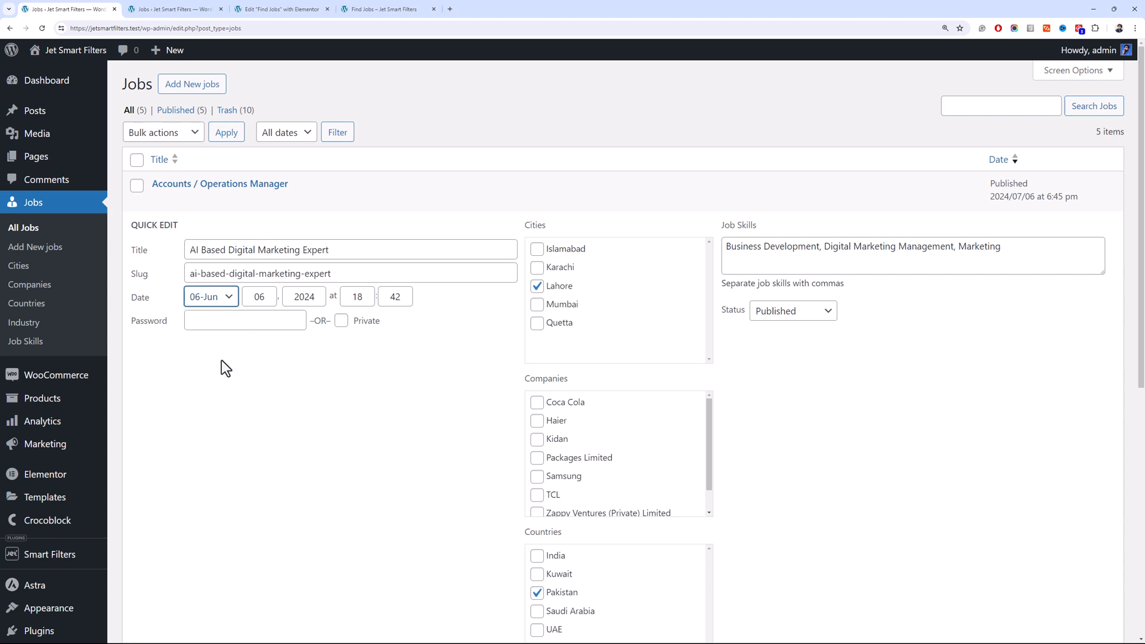
{"action": "left_click", "coordinate": [213, 297]}
{"action": "left_click", "coordinate": [224, 392]}
Set the AI Based Digital Marketing Expert job's publish day to 05 and save the quick edit
{"action": "double_click", "coordinate": [258, 296]}
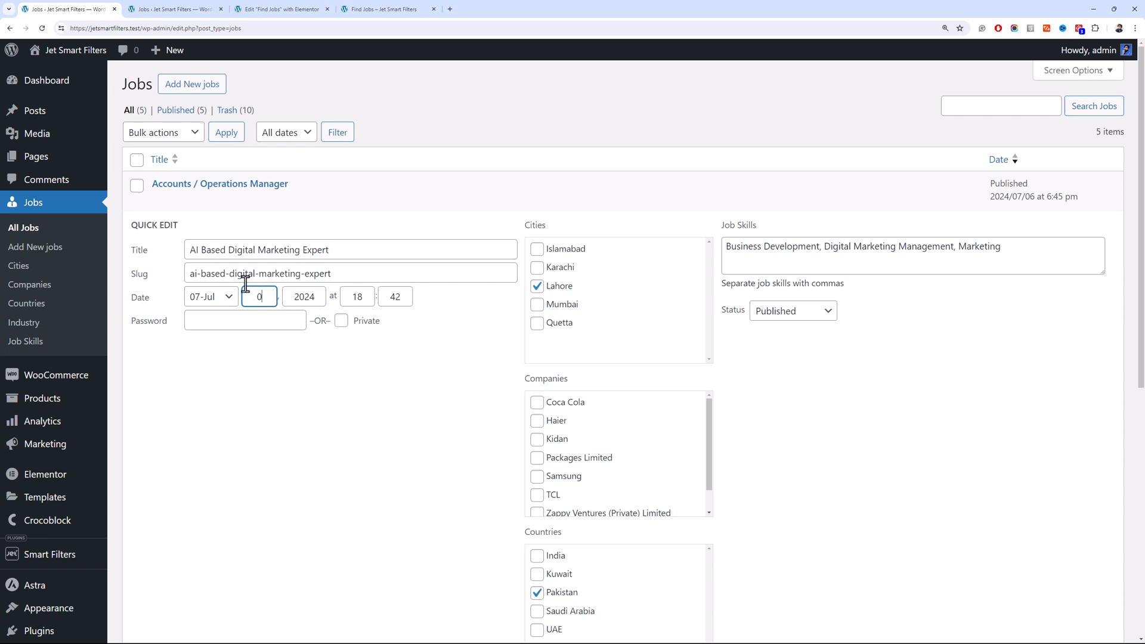
{"action": "scroll", "coordinate": [381, 370], "scroll_direction": "down", "scroll_amount": 7}
{"action": "left_click", "coordinate": [160, 402]}
Quick-edit the Technical Presales Expert / IT Sales Consultant job's publish day to 04 and change the Figma UI/UX Designer job's publish day
{"action": "left_click", "coordinate": [192, 158]}
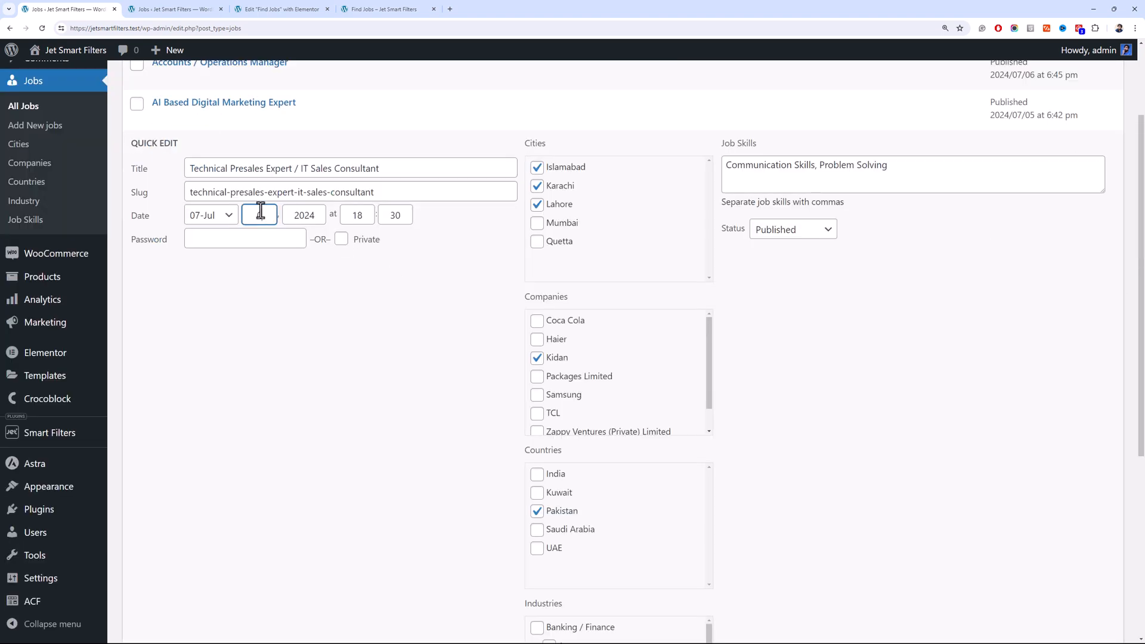
{"action": "scroll", "coordinate": [183, 512], "scroll_direction": "down", "scroll_amount": 3}
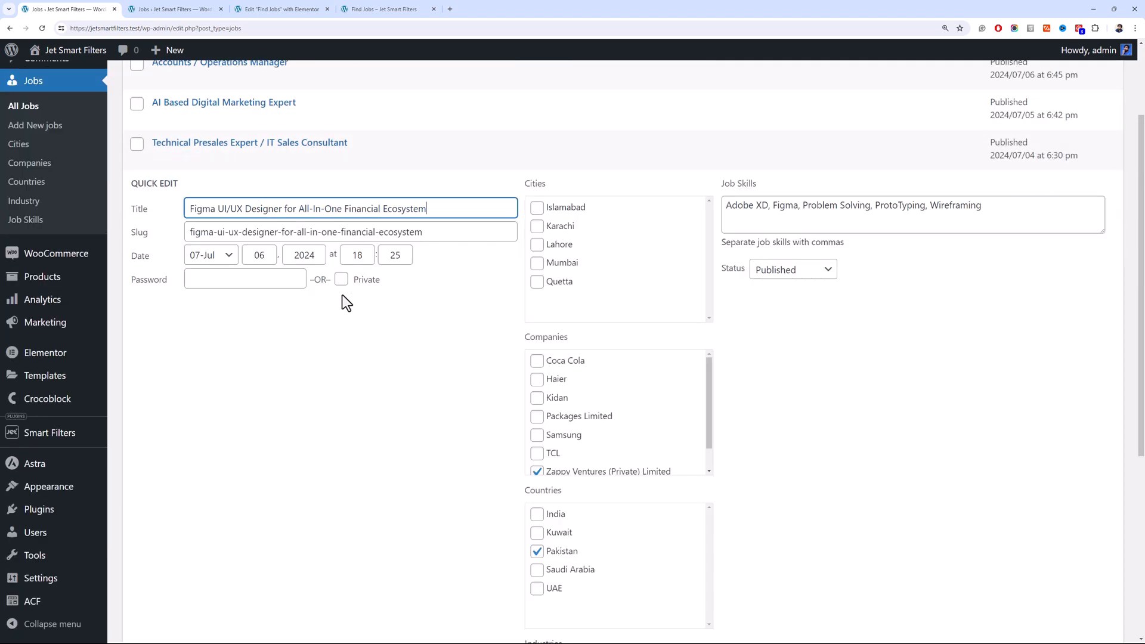
{"action": "left_click", "coordinate": [263, 255]}
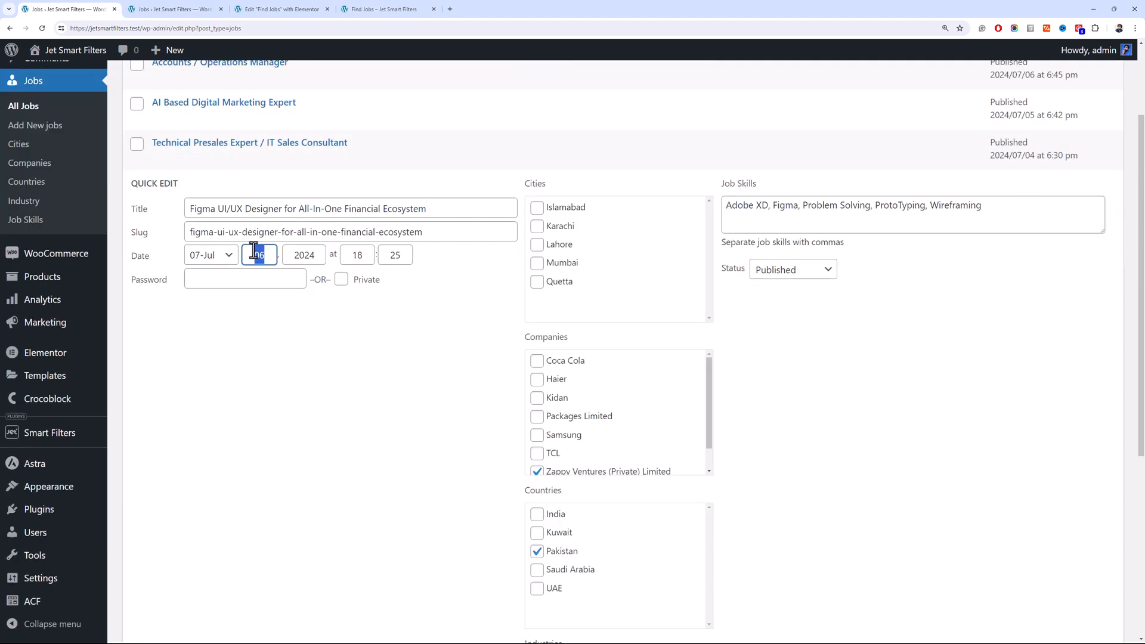
{"action": "scroll", "coordinate": [317, 328], "scroll_direction": "down", "scroll_amount": 5}
{"action": "scroll", "coordinate": [213, 317], "scroll_direction": "up", "scroll_amount": 2}
Quick-edit the Networking Administration job's publish day to 02, save it, and reload the live Find Jobs page
{"action": "left_click", "coordinate": [194, 360]}
{"action": "double_click", "coordinate": [260, 417]}
{"action": "type", "text": "02"}
{"action": "scroll", "coordinate": [270, 434], "scroll_direction": "down", "scroll_amount": 7}
{"action": "left_click", "coordinate": [145, 566]}
{"action": "left_click", "coordinate": [383, 9]}
{"action": "key", "text": "F5"}
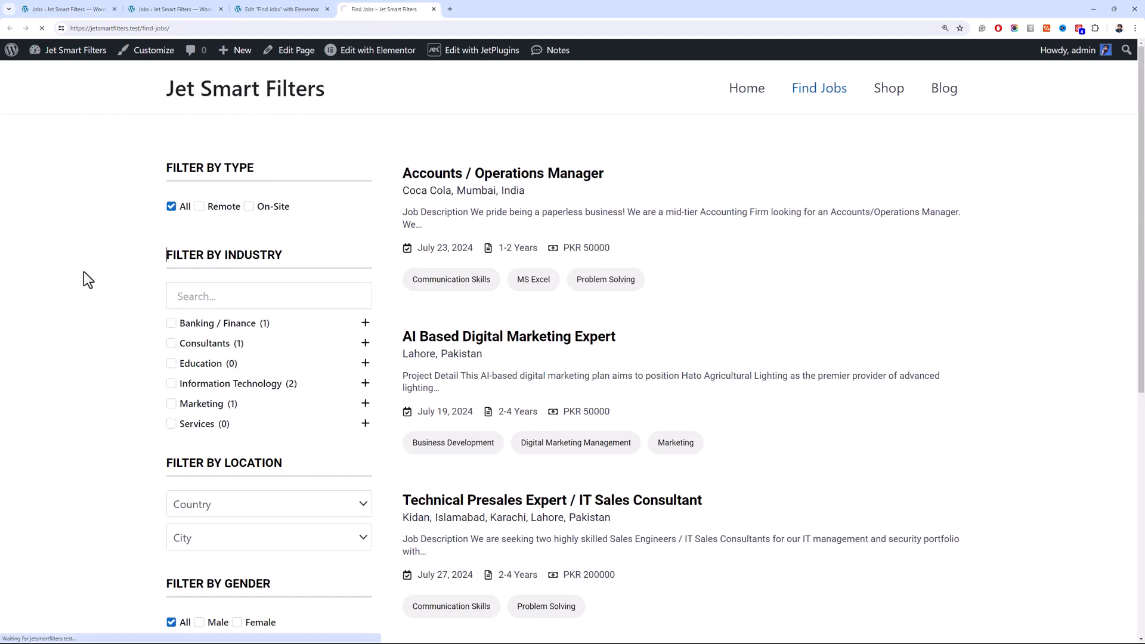
Back in the Elementor editor, set the sorting select's right and left padding to 30 px
{"action": "left_click", "coordinate": [282, 9]}
{"action": "left_click", "coordinate": [930, 155]}
{"action": "left_click", "coordinate": [104, 89]}
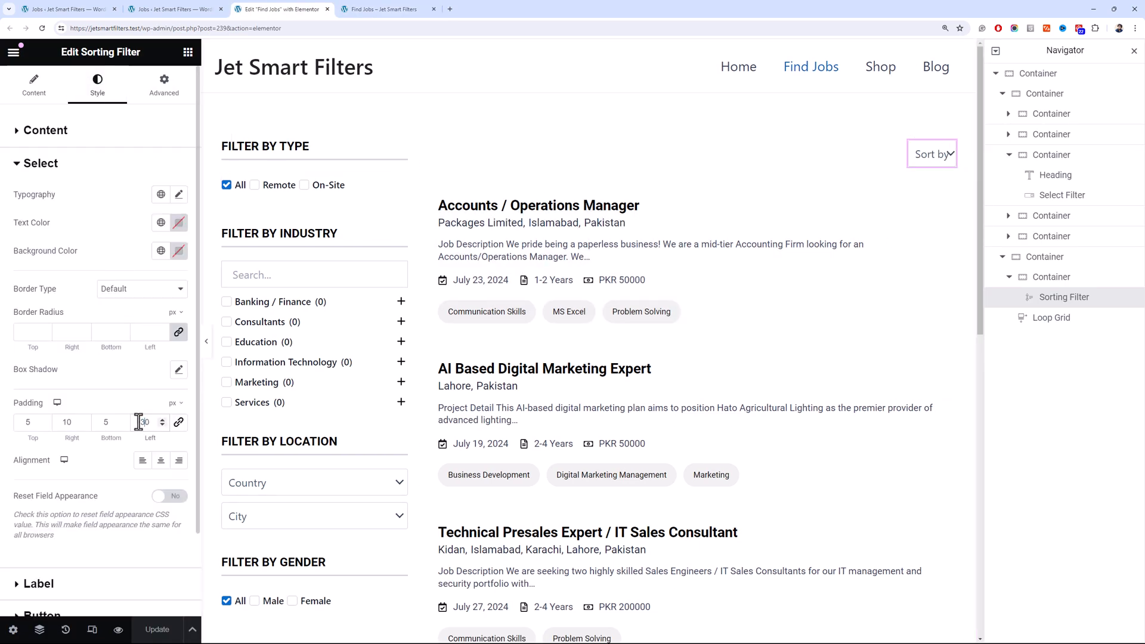
{"action": "left_click", "coordinate": [34, 89]}
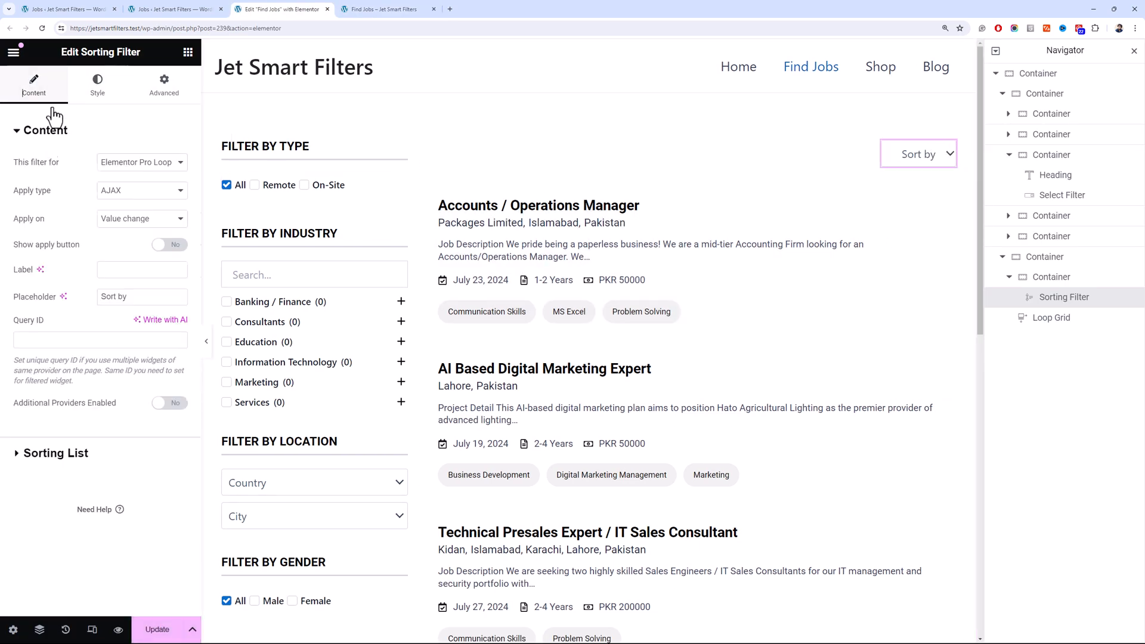
{"action": "left_click", "coordinate": [95, 232]}
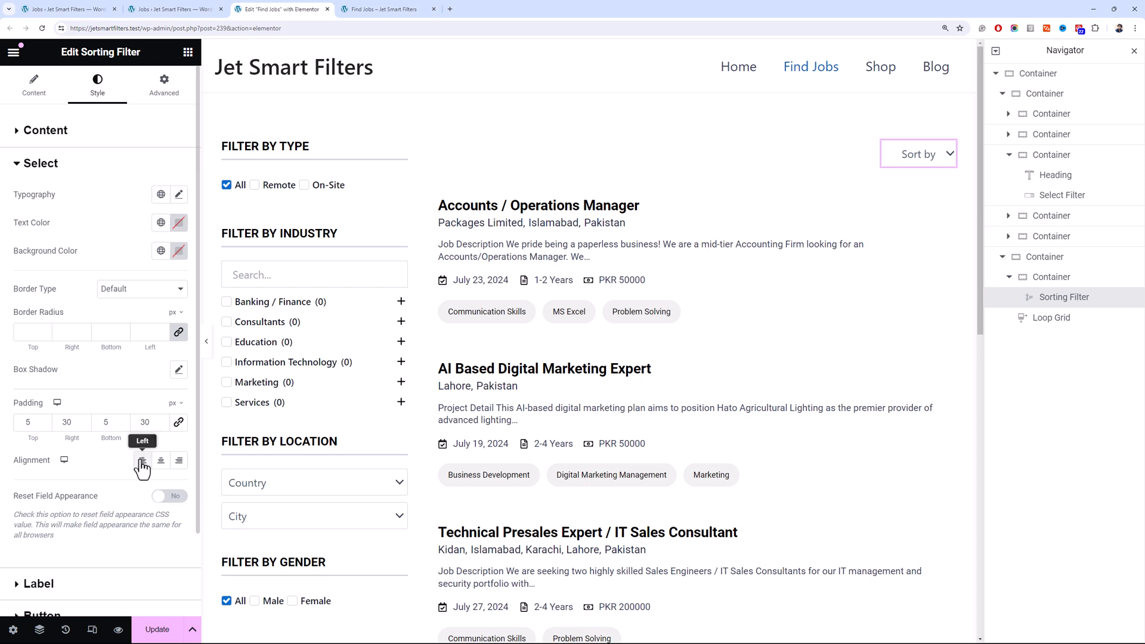
Change the sorting select's font weight in its typography settings and update the page
{"action": "left_click", "coordinate": [178, 194]}
{"action": "left_click", "coordinate": [135, 327]}
{"action": "left_click", "coordinate": [144, 394]}
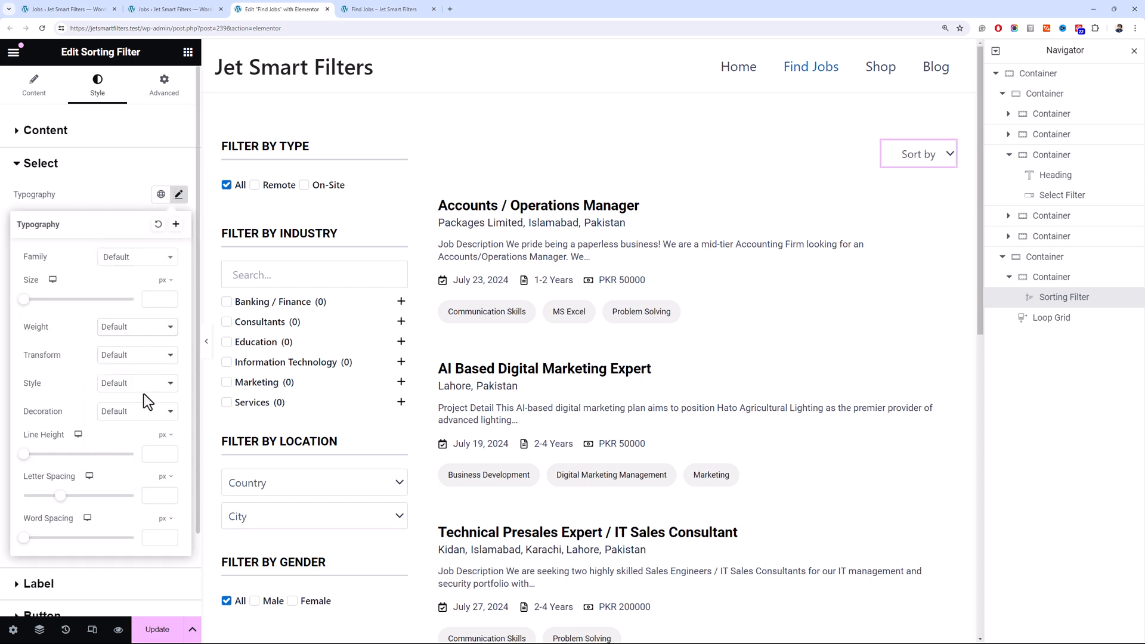
{"action": "left_click", "coordinate": [157, 626]}
Give the Sorting Filter widget a custom width of 200 px
{"action": "left_click", "coordinate": [44, 131]}
{"action": "left_click", "coordinate": [178, 174]}
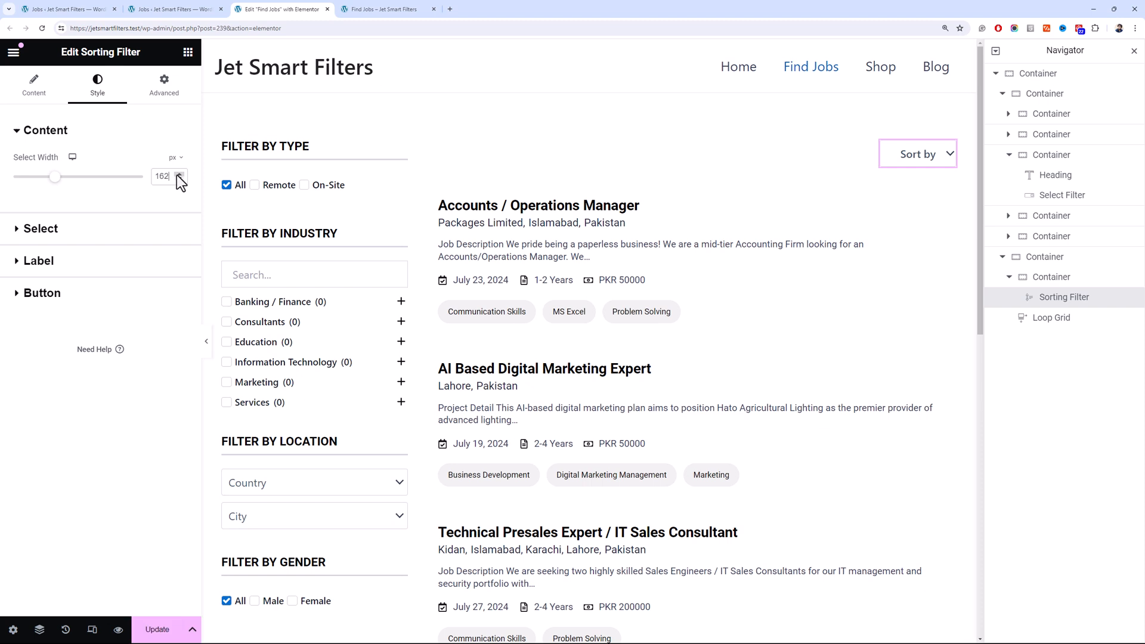
{"action": "left_click", "coordinate": [164, 85]}
{"action": "left_click", "coordinate": [142, 267]}
{"action": "left_click", "coordinate": [145, 311]}
{"action": "left_click", "coordinate": [164, 307]}
{"action": "type", "text": "200"}
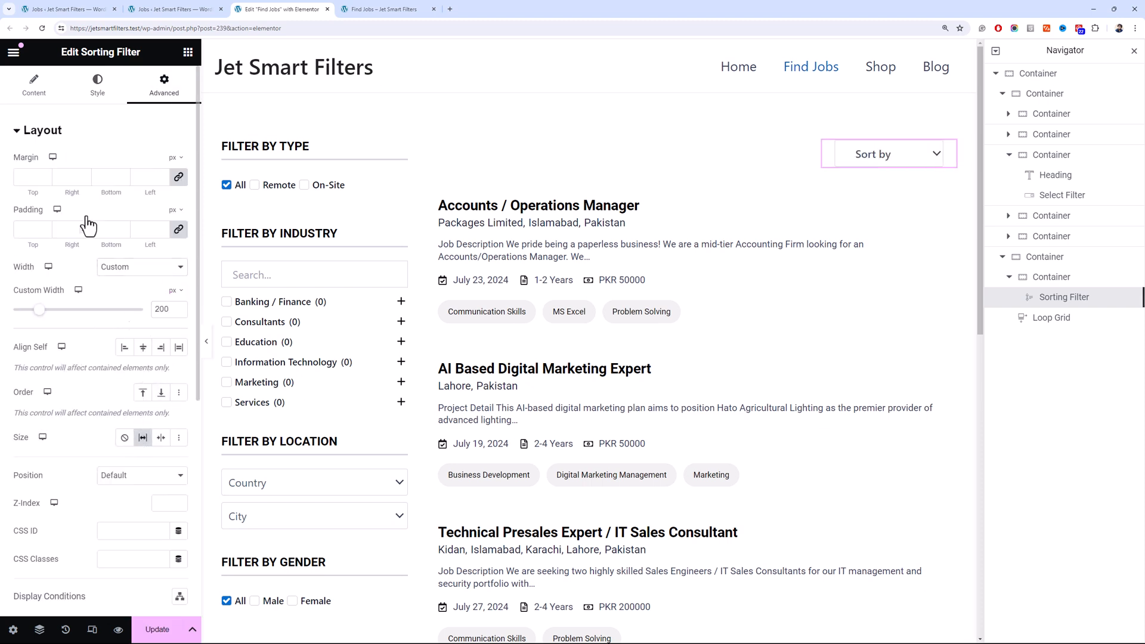
Set the sorting filter's select width to 100% and update the page
{"action": "left_click", "coordinate": [97, 84]}
{"action": "left_click", "coordinate": [175, 158]}
{"action": "left_click", "coordinate": [172, 169]}
{"action": "double_click", "coordinate": [162, 174]}
{"action": "type", "text": "100"}
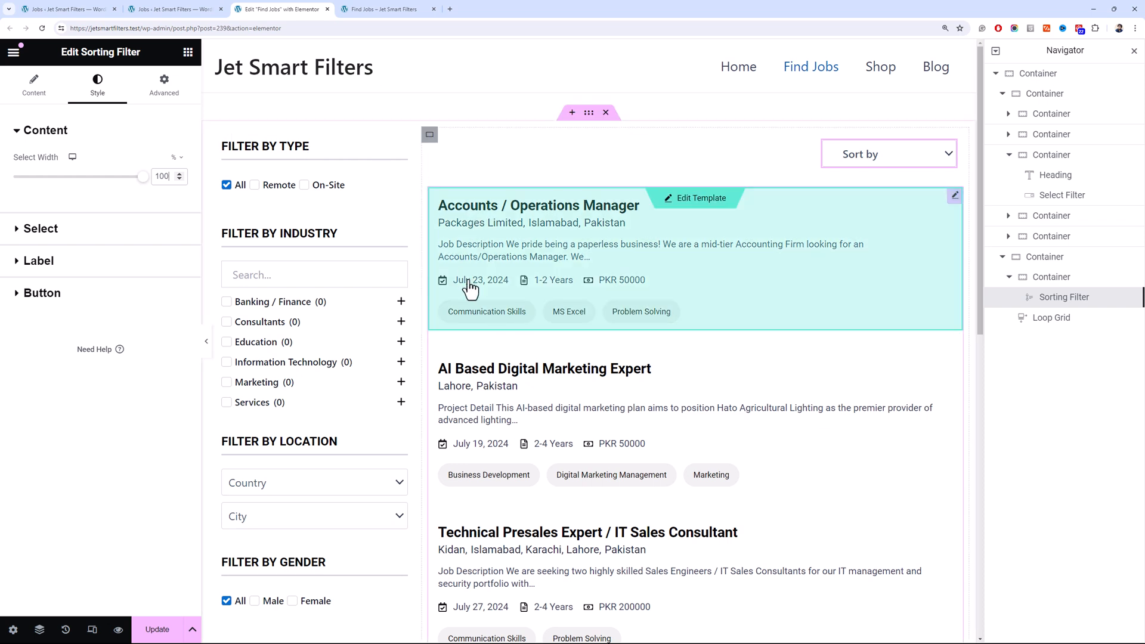
{"action": "left_click", "coordinate": [157, 629]}
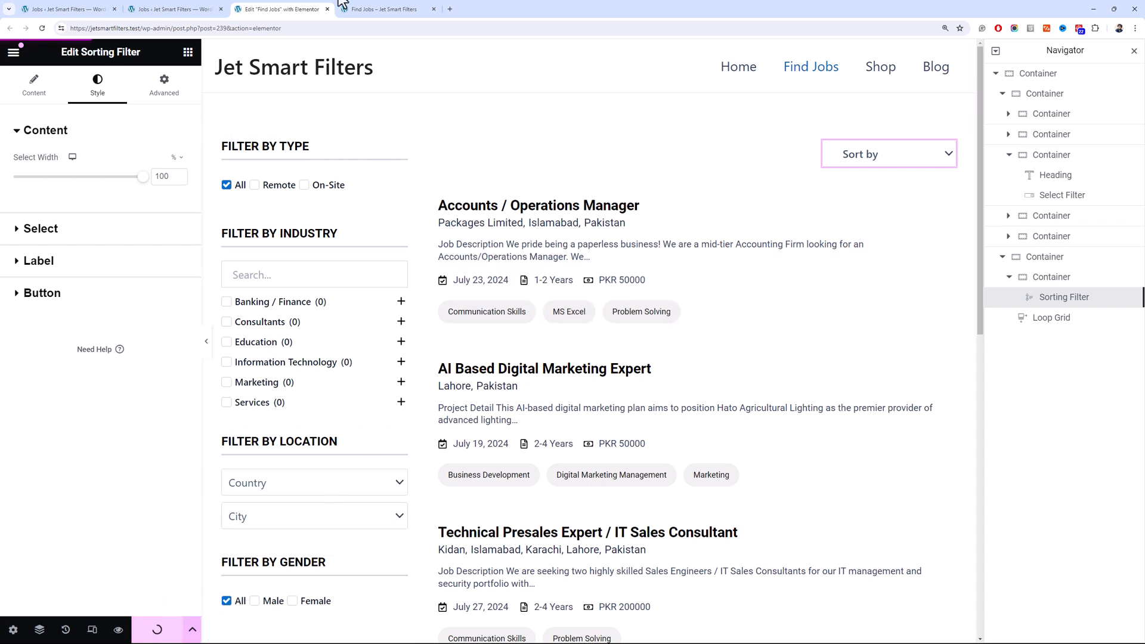
Reload the live Find Jobs page and check the sorting filter's appearance above the listings
{"action": "left_click", "coordinate": [406, 9]}
{"action": "left_click", "coordinate": [412, 26]}
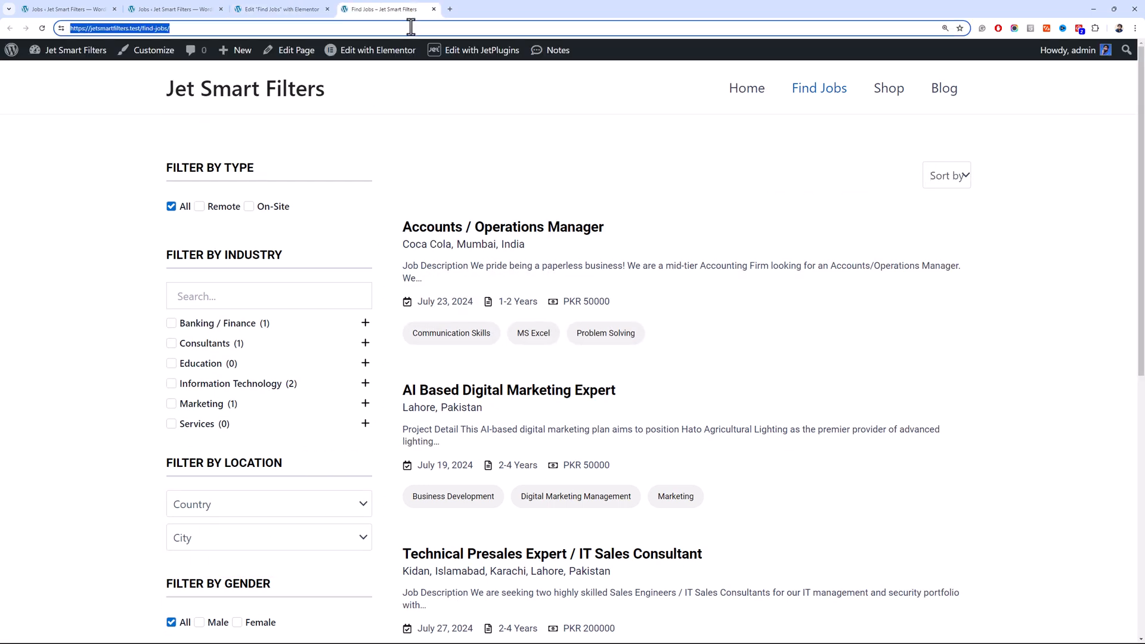
{"action": "key", "text": "Return"}
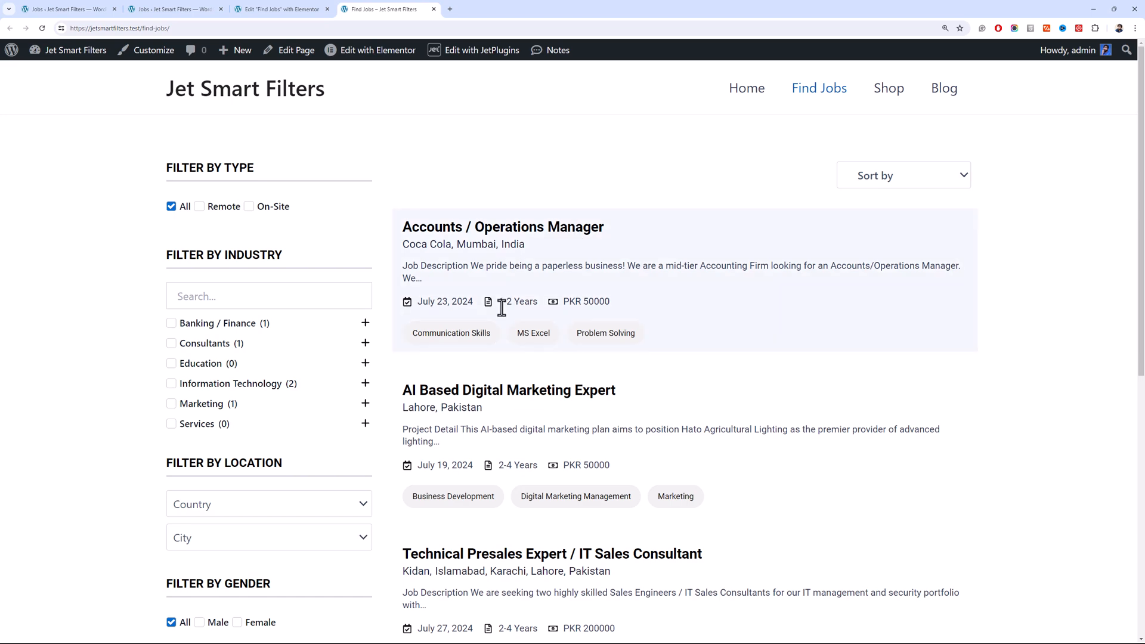
Back in the Elementor editor, open the job loop template for editing and select its Icon List
{"action": "left_click", "coordinate": [315, 8]}
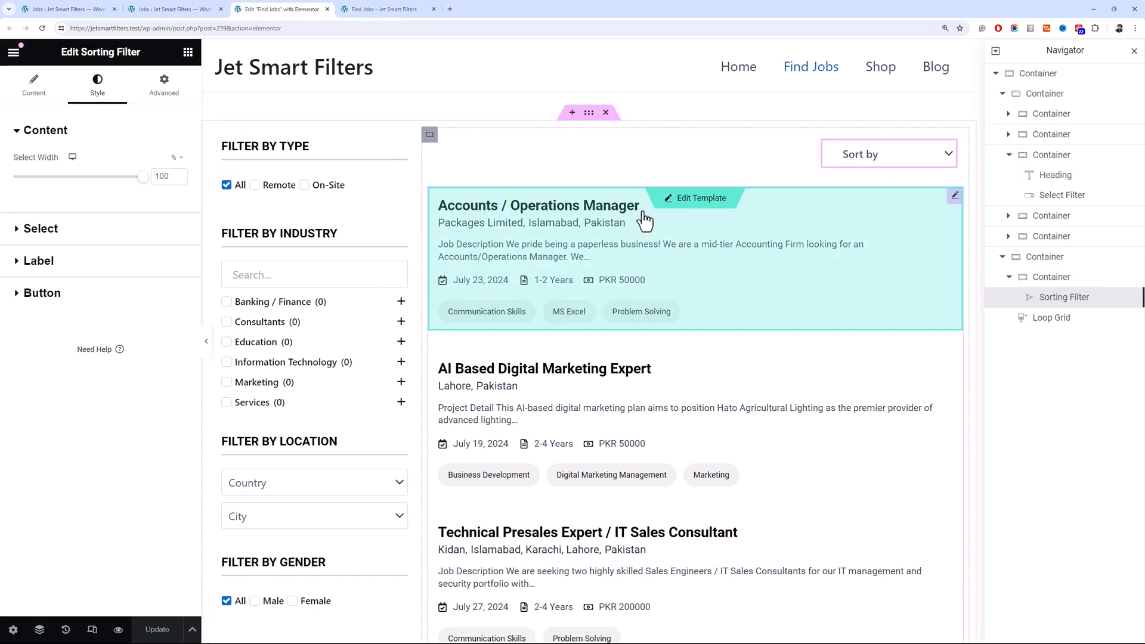
{"action": "left_click", "coordinate": [689, 200]}
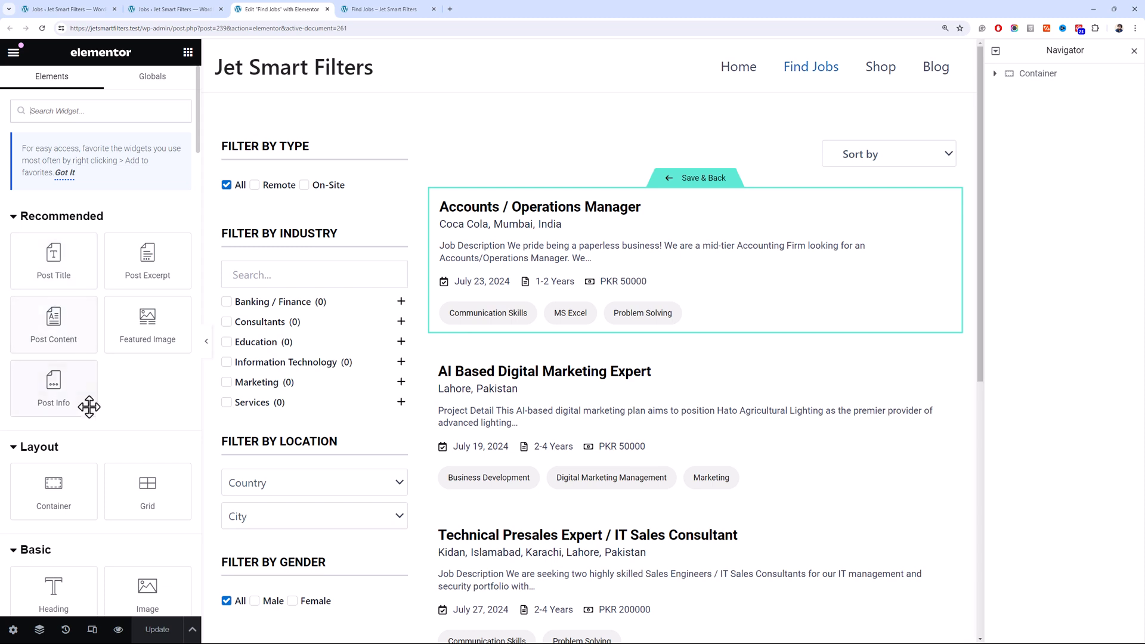
{"action": "left_click", "coordinate": [488, 282]}
{"action": "right_click", "coordinate": [489, 281]}
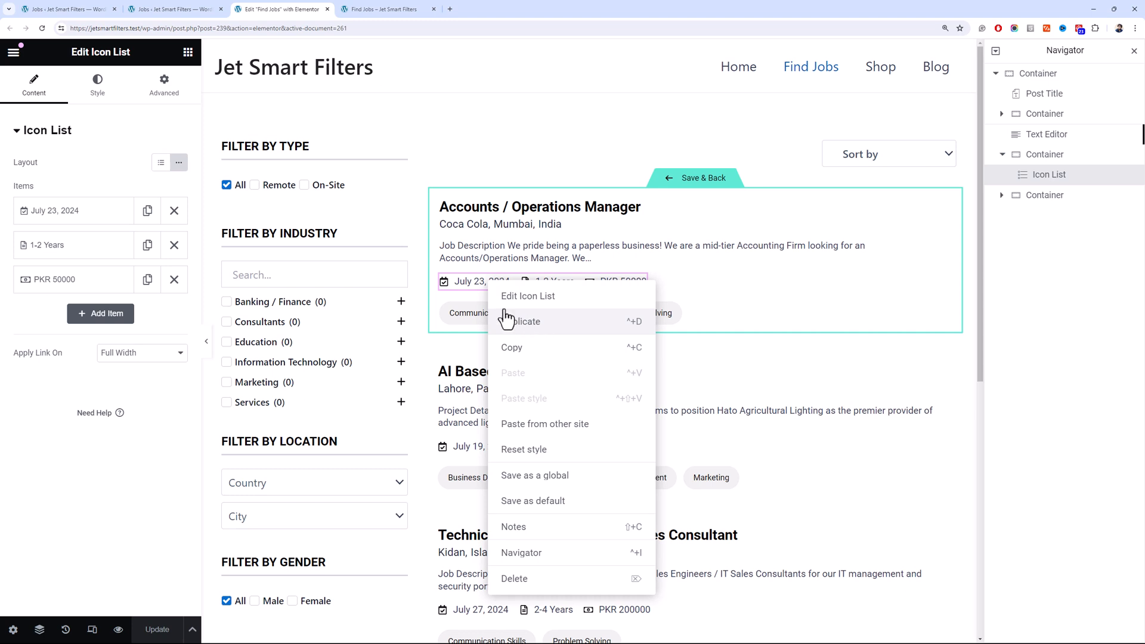
{"action": "left_click", "coordinate": [473, 290]}
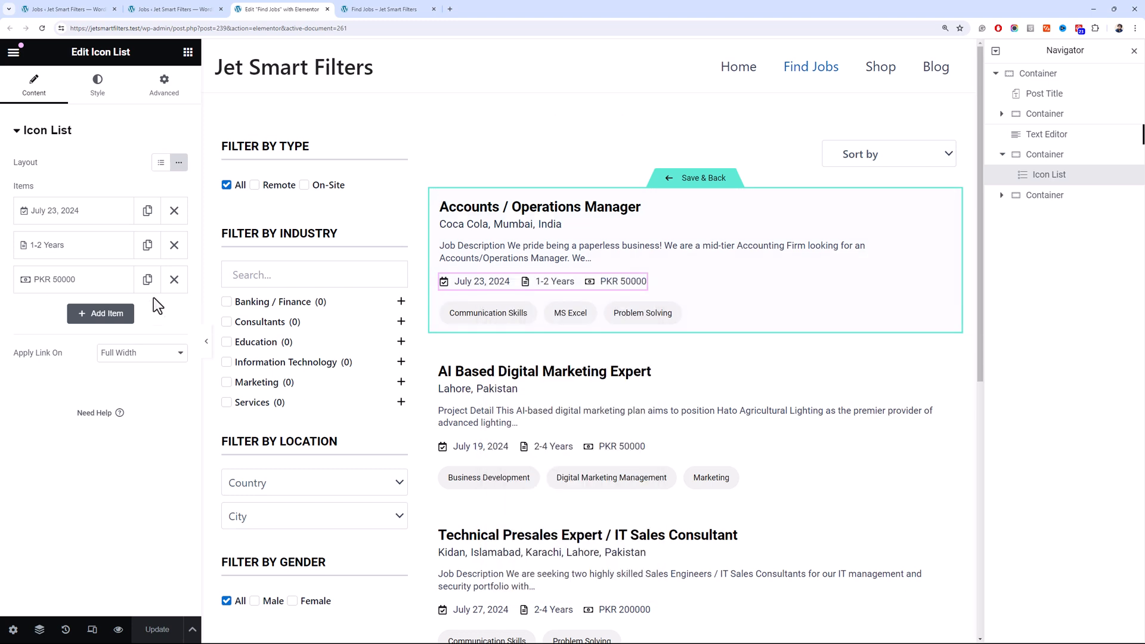
Replace the ACF Apply Before field in the Icon List's first item with the Post Date dynamic tag
{"action": "left_click", "coordinate": [81, 218]}
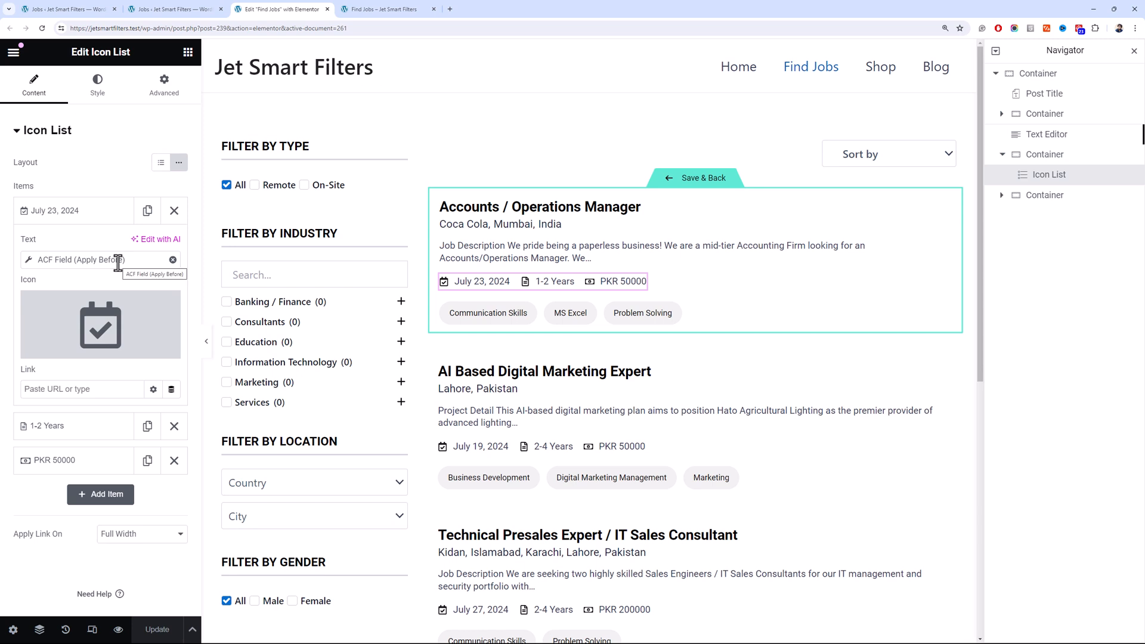
{"action": "left_click", "coordinate": [141, 262]}
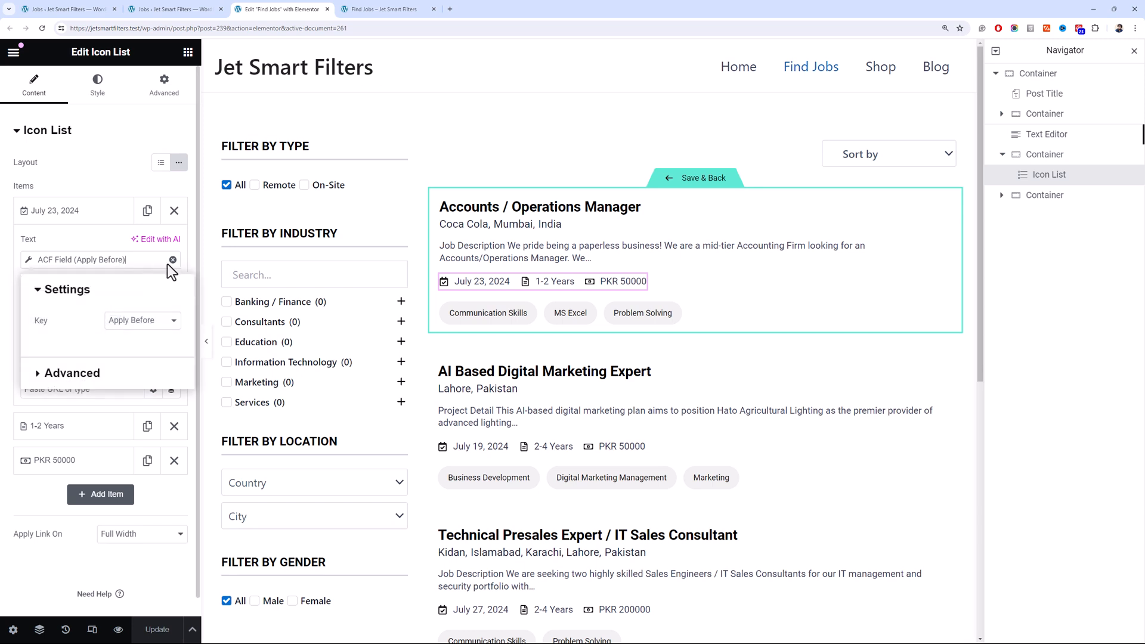
{"action": "left_click", "coordinate": [167, 264]}
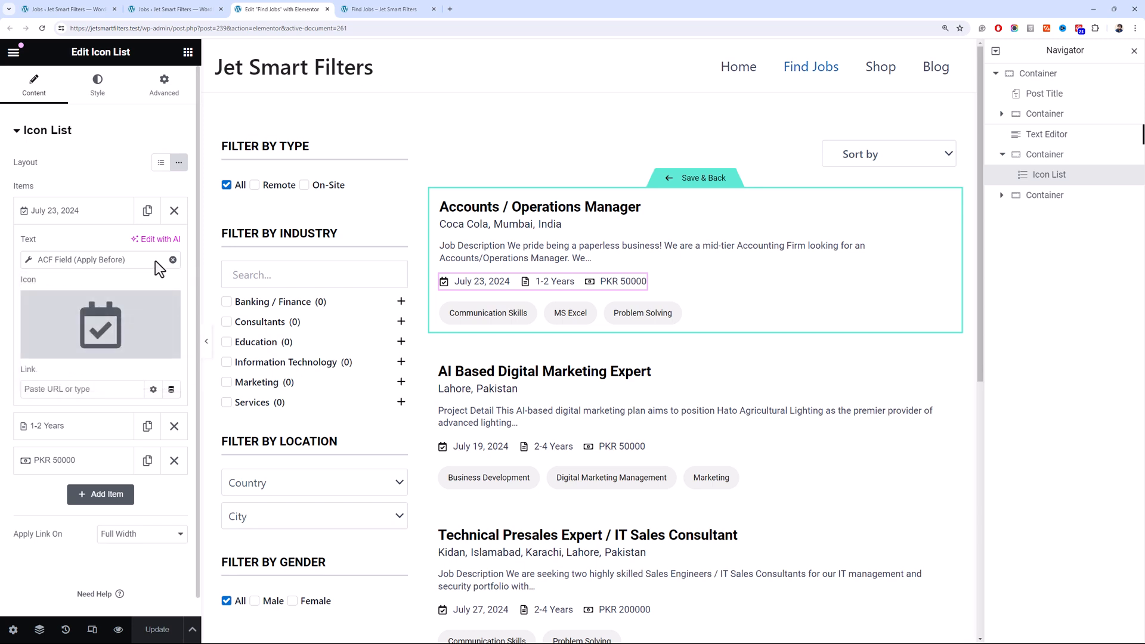
{"action": "left_click", "coordinate": [155, 260]}
{"action": "left_click", "coordinate": [172, 260]}
{"action": "left_click", "coordinate": [169, 262]}
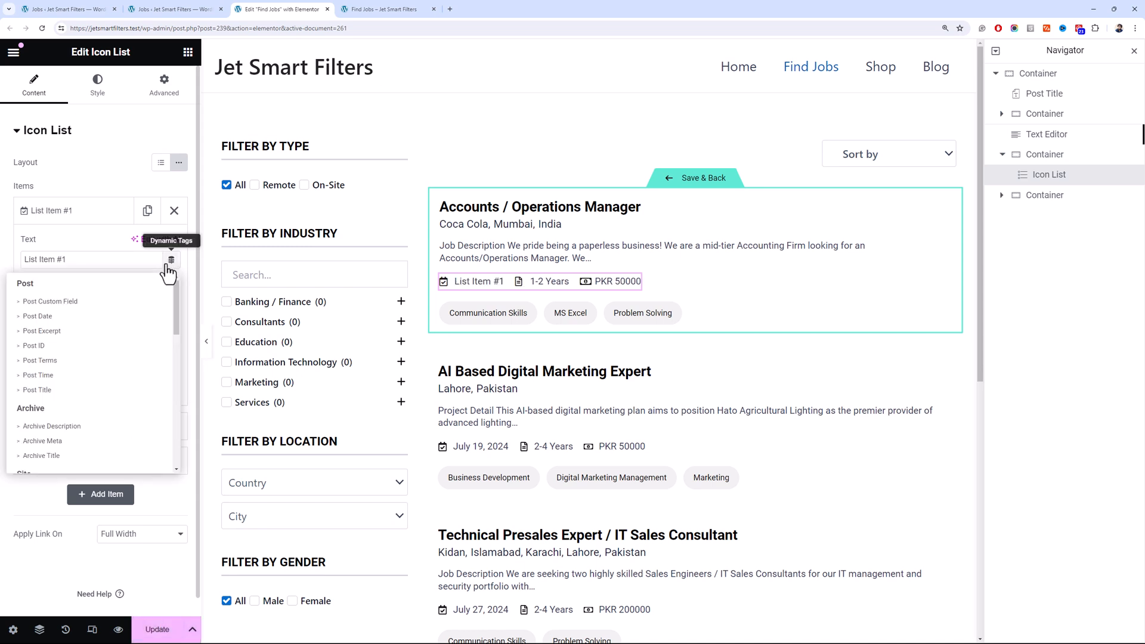
{"action": "left_click", "coordinate": [87, 309]}
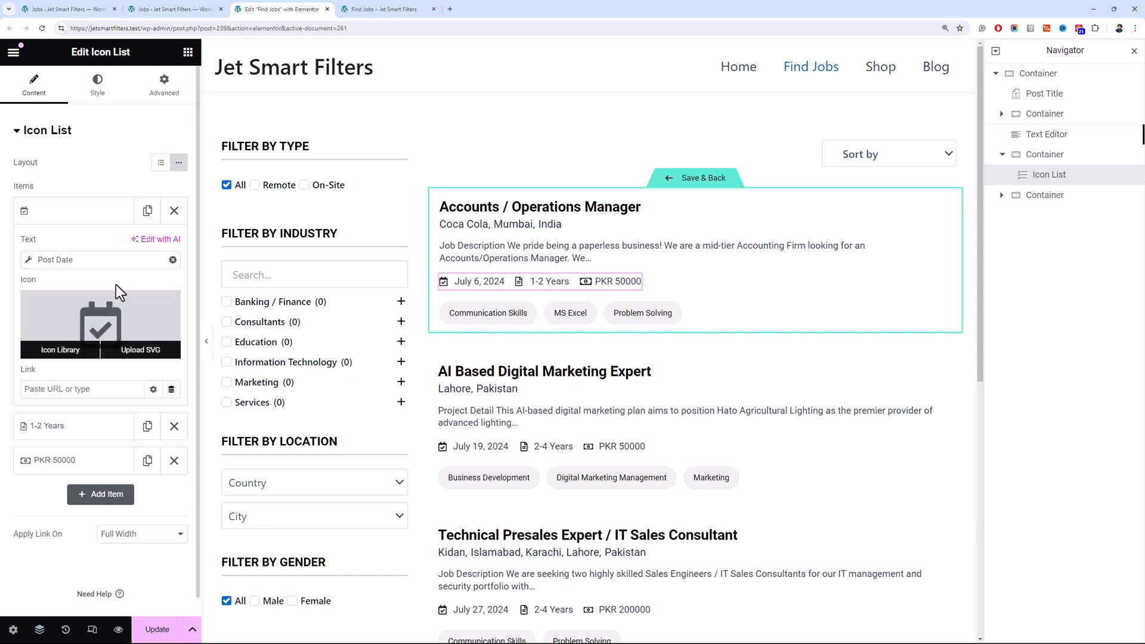
Change the date item's icon to the calendar with a day grid and update the loop template
{"action": "left_click", "coordinate": [83, 352]}
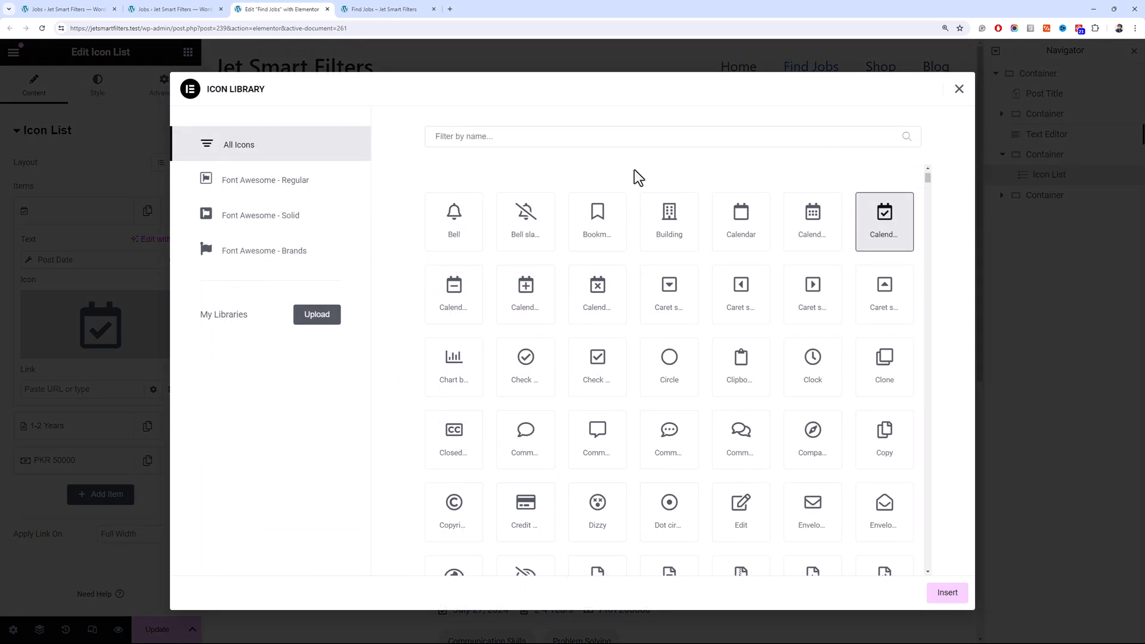
{"action": "left_click", "coordinate": [802, 232]}
{"action": "left_click", "coordinate": [947, 592]}
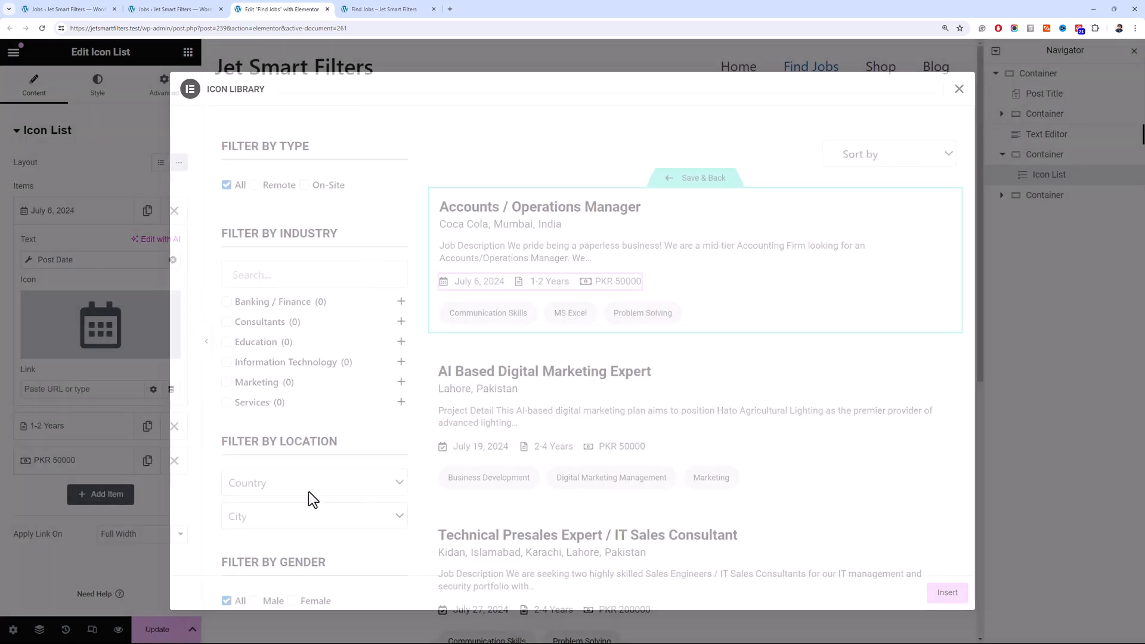
{"action": "left_click", "coordinate": [157, 628]}
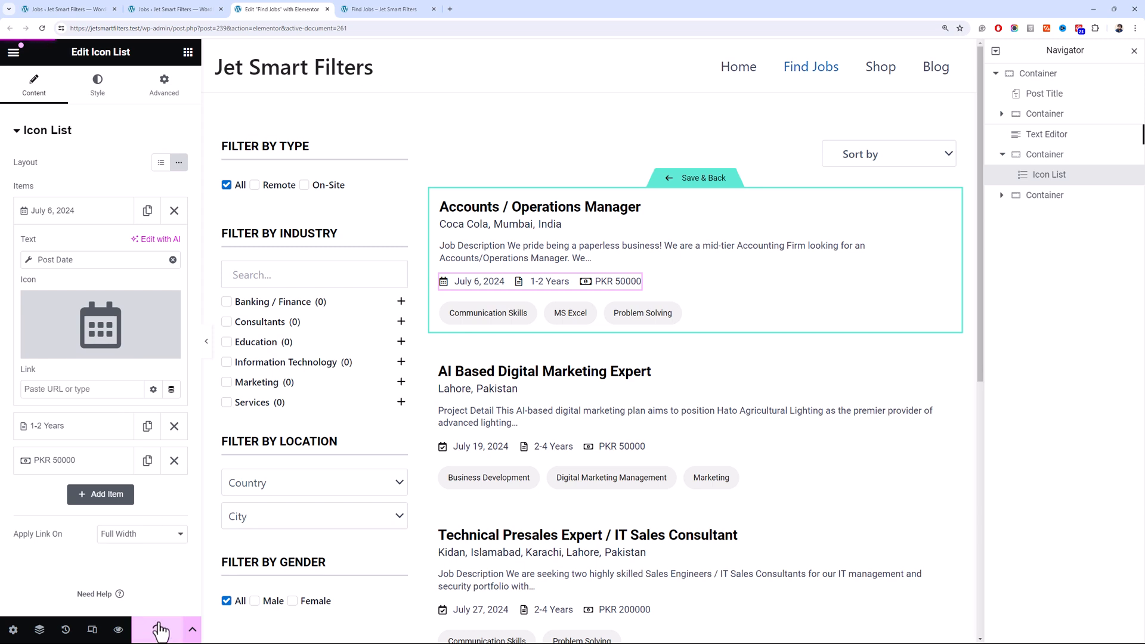
Reload the live Find Jobs page, sort the jobs by Oldest, and check the order of their dates
{"action": "left_click", "coordinate": [353, 3]}
{"action": "key", "text": "F5"}
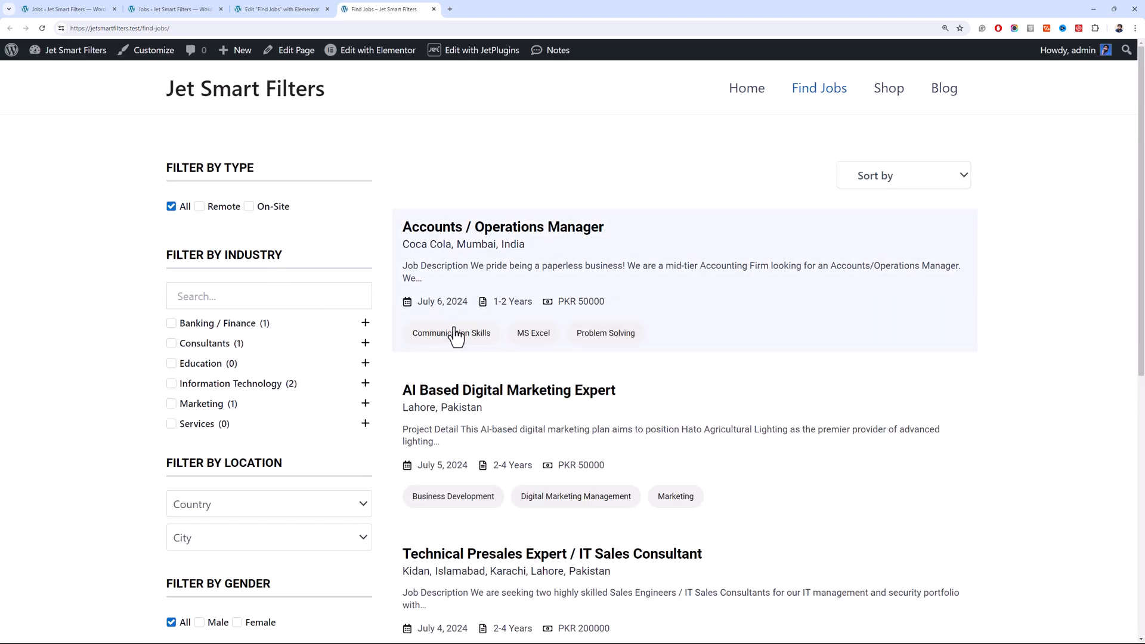
{"action": "left_click", "coordinate": [918, 180]}
{"action": "left_click", "coordinate": [918, 211]}
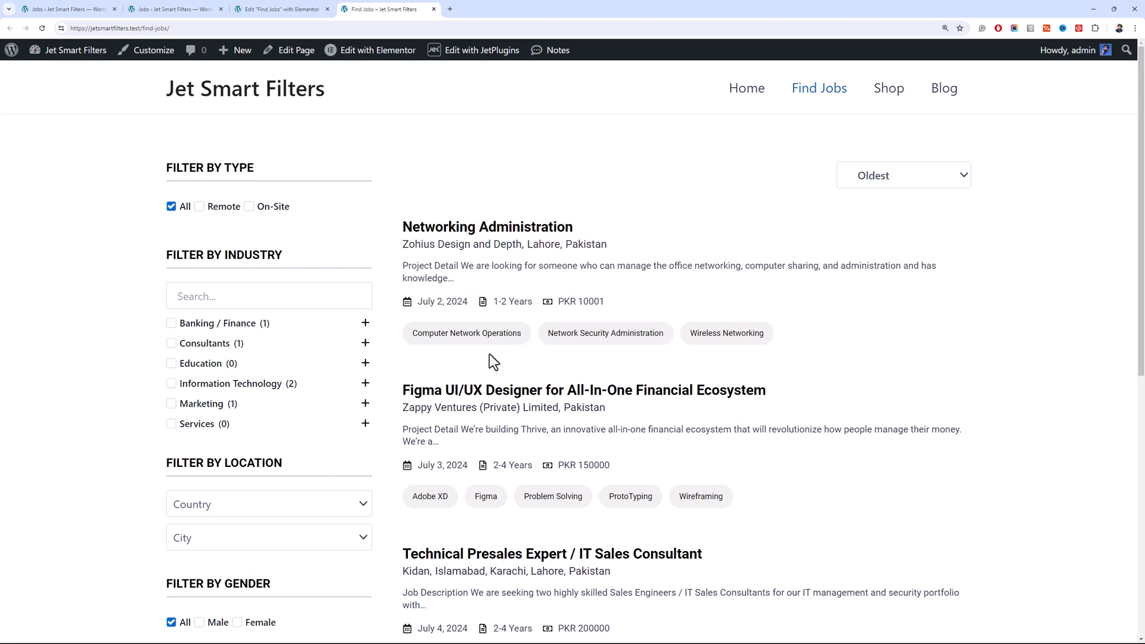
{"action": "scroll", "coordinate": [455, 307], "scroll_direction": "down", "scroll_amount": 2}
{"action": "scroll", "coordinate": [451, 301], "scroll_direction": "up", "scroll_amount": 2}
{"action": "scroll", "coordinate": [476, 334], "scroll_direction": "down", "scroll_amount": 1}
{"action": "scroll", "coordinate": [475, 334], "scroll_direction": "up", "scroll_amount": 1}
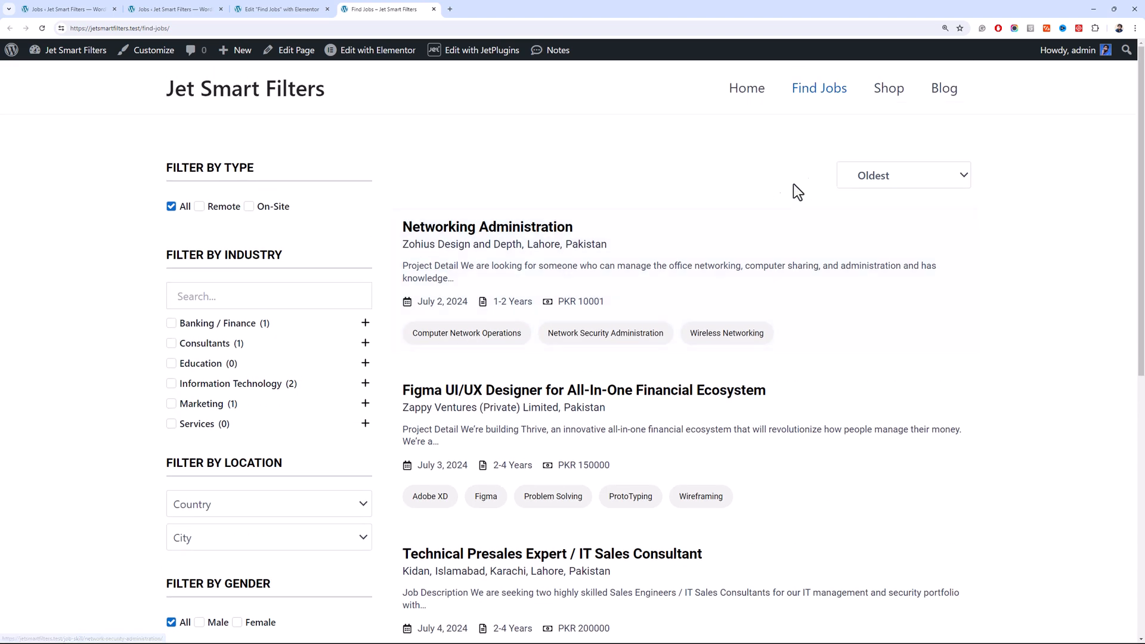
Sort the live job listings by Latest and check the date order
{"action": "left_click", "coordinate": [863, 180]}
{"action": "left_click", "coordinate": [876, 213]}
{"action": "key", "text": "Up"}
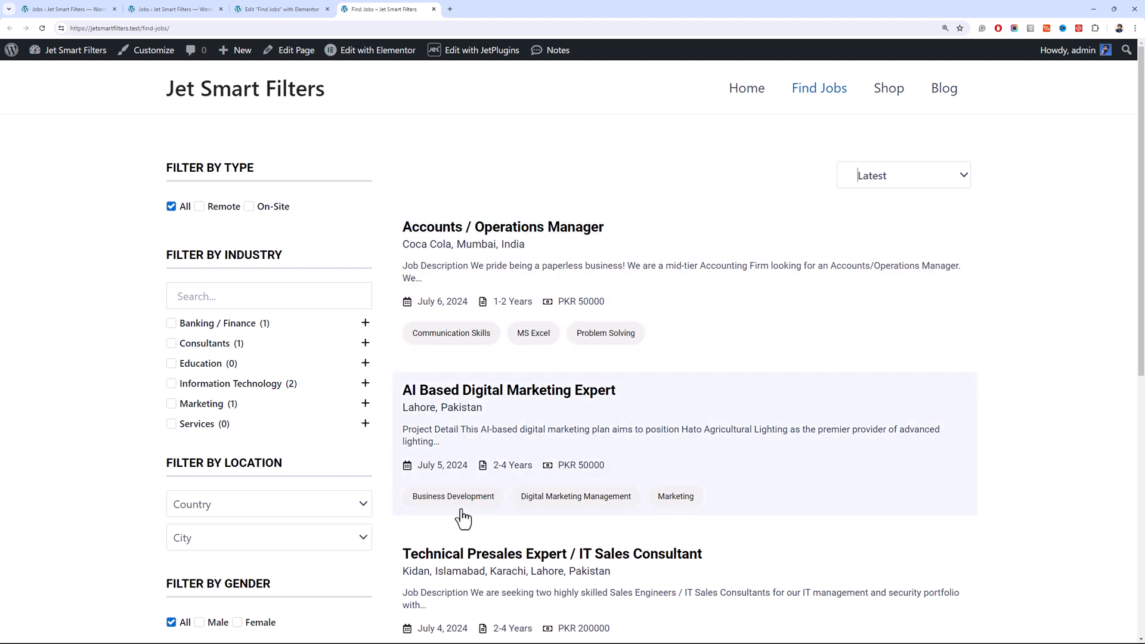
Return to the Elementor editor, save and leave the loop template, and select the page's Sorting Filter widget
{"action": "left_click", "coordinate": [271, 9]}
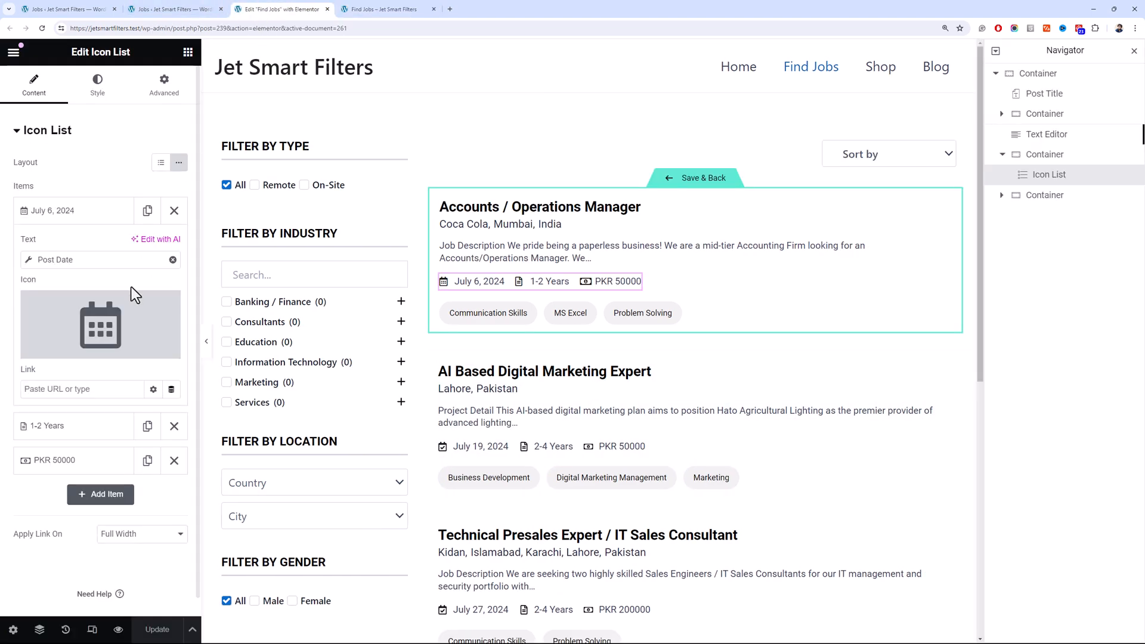
{"action": "left_click", "coordinate": [863, 156]}
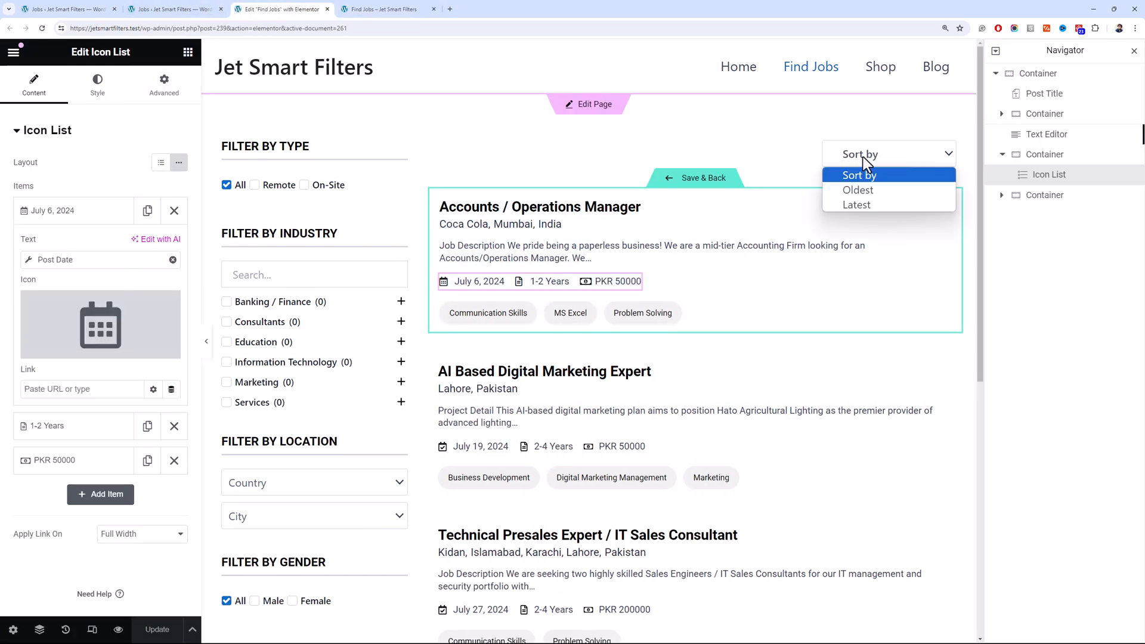
{"action": "left_click", "coordinate": [218, 9]}
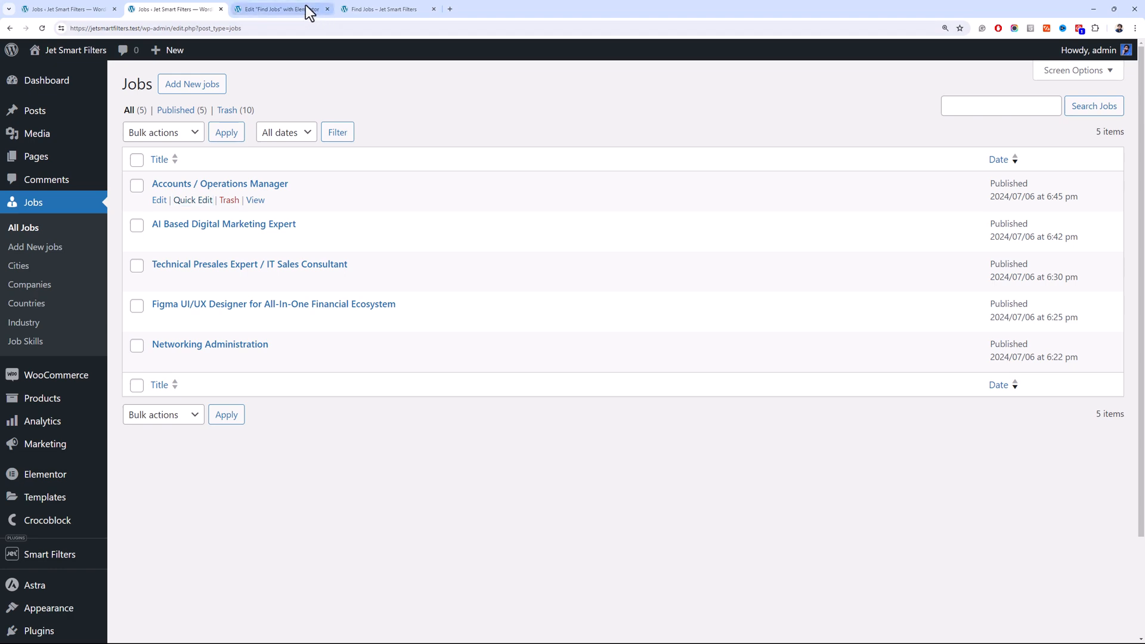
{"action": "left_click", "coordinate": [306, 9]}
{"action": "left_click", "coordinate": [706, 180]}
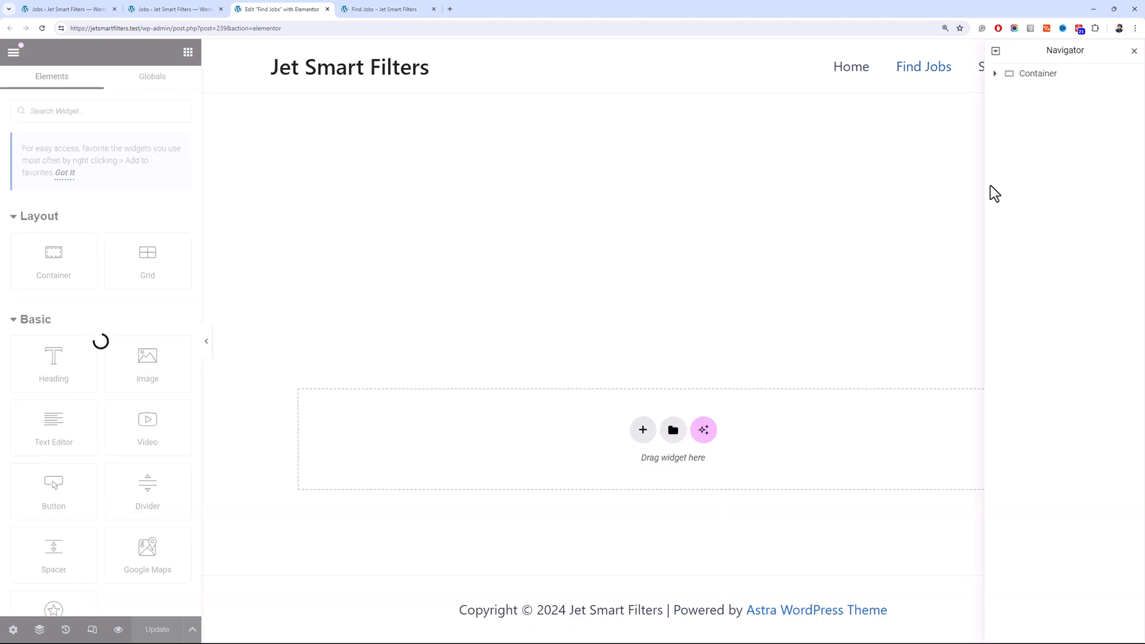
{"action": "left_click", "coordinate": [886, 153]}
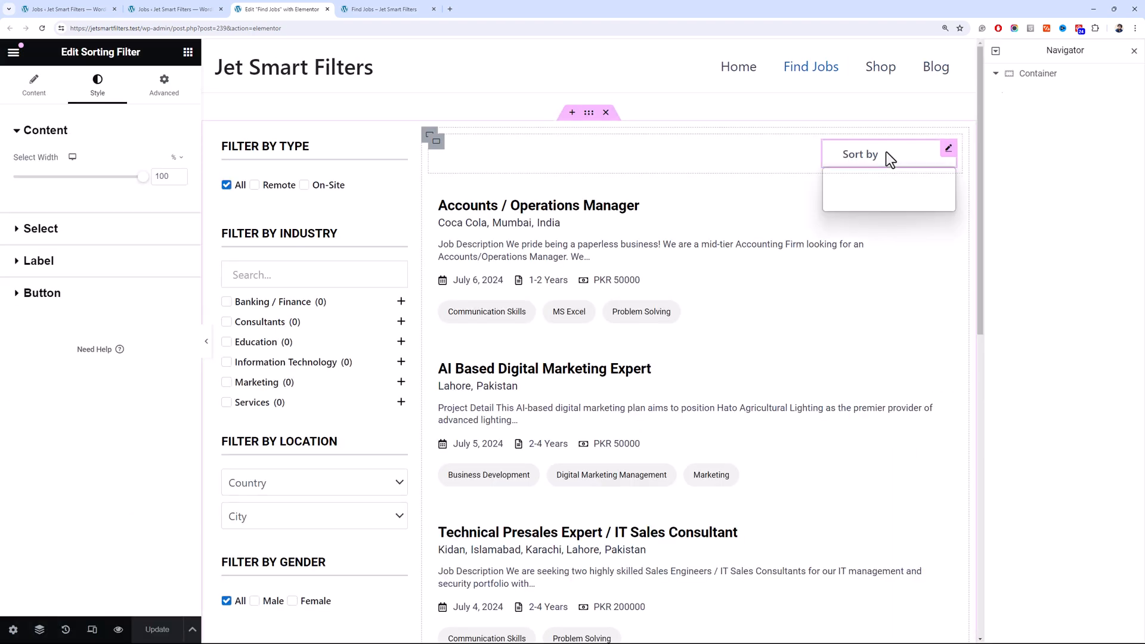
Add a third item to the Sorting Filter's sorting list and order it by Meta key numeric
{"action": "left_click", "coordinate": [34, 86]}
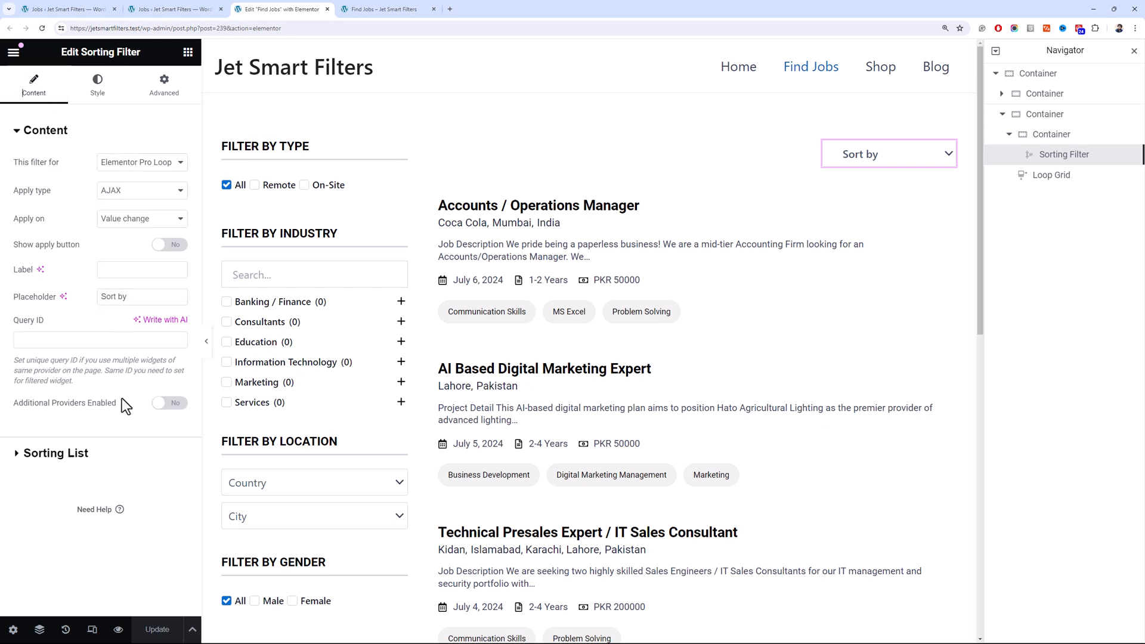
{"action": "left_click", "coordinate": [89, 380]}
{"action": "left_click", "coordinate": [101, 284]}
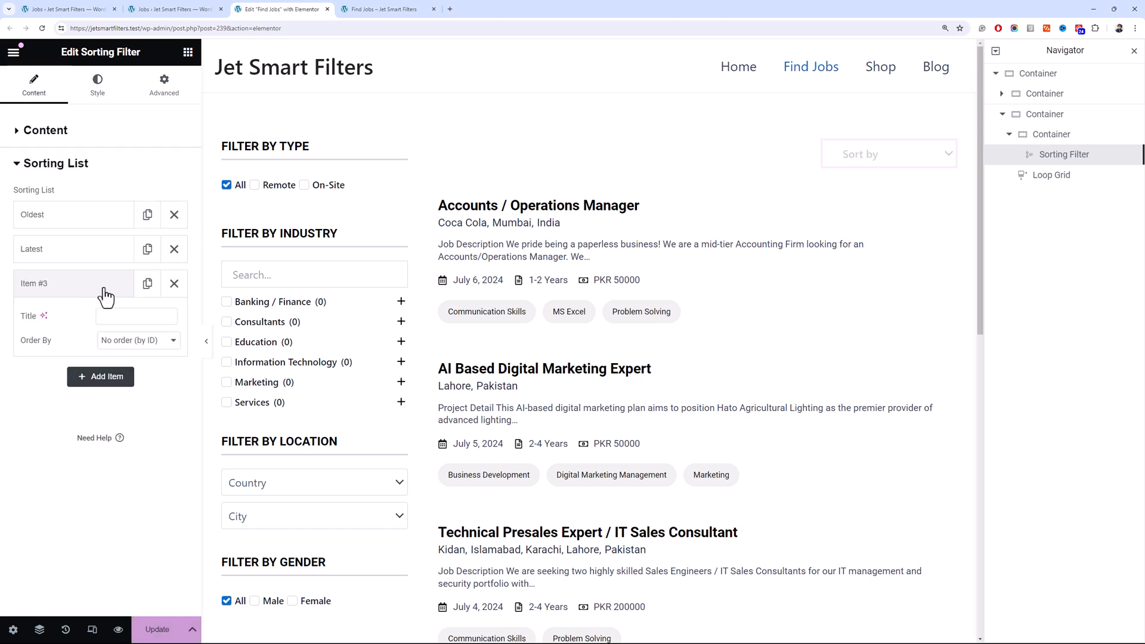
{"action": "left_click", "coordinate": [147, 340]}
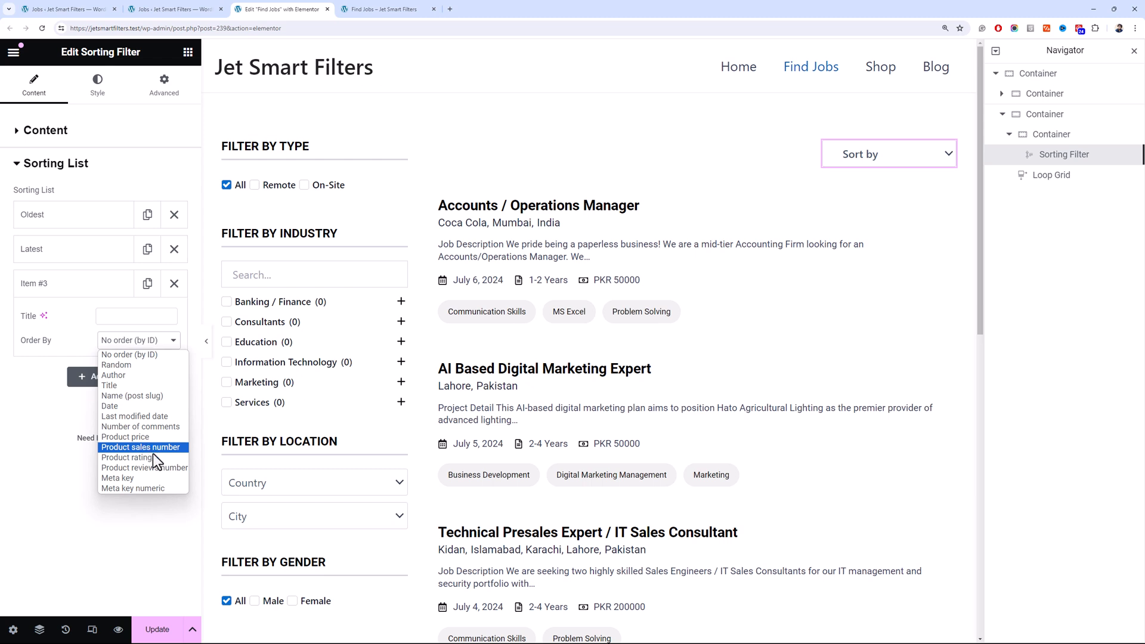
{"action": "left_click", "coordinate": [153, 488]}
{"action": "left_click", "coordinate": [142, 370]}
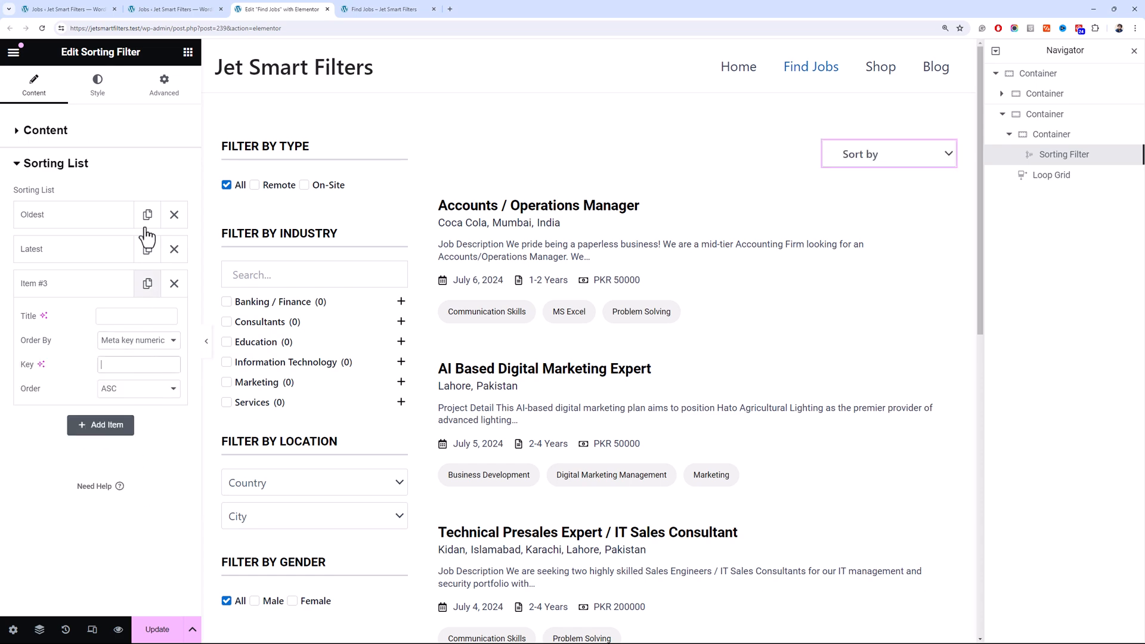
Open the ACF field group Job Meta in the WordPress admin and copy the Salary / Package field's name
{"action": "left_click", "coordinate": [162, 2]}
{"action": "scroll", "coordinate": [51, 599], "scroll_direction": "down", "scroll_amount": 3}
{"action": "mouse_move", "coordinate": [77, 600]}
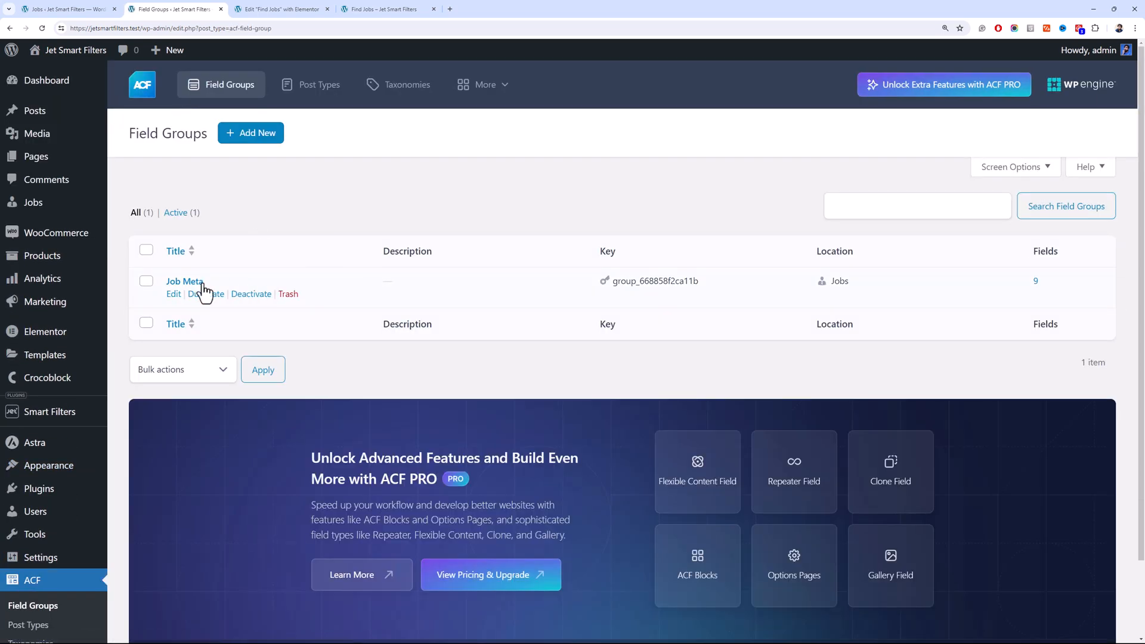
{"action": "left_click", "coordinate": [202, 286]}
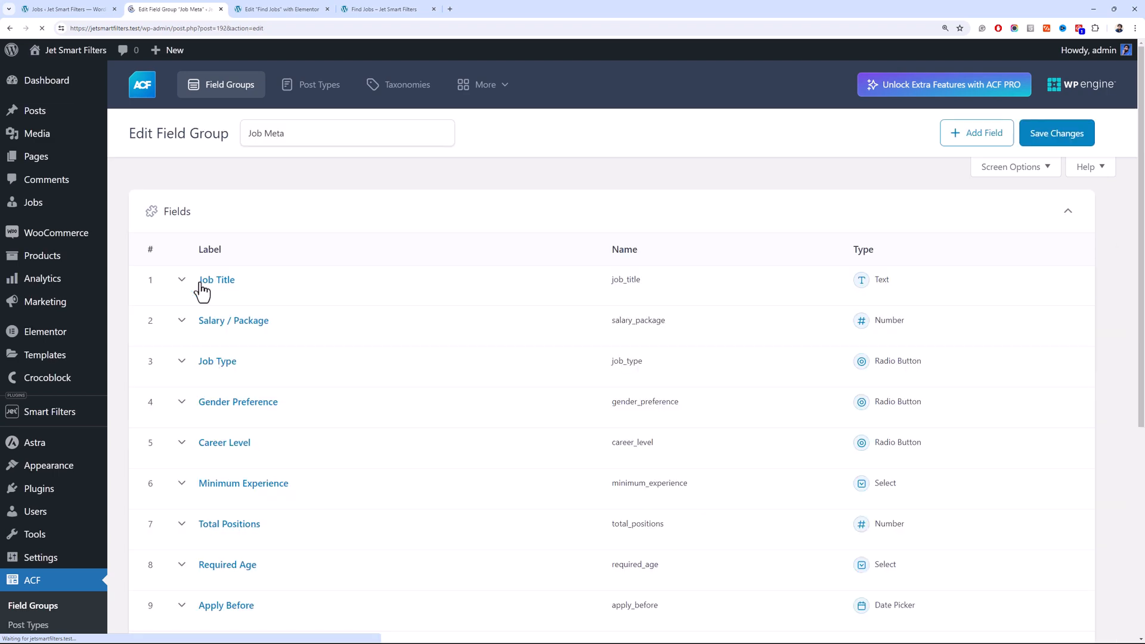
{"action": "left_click", "coordinate": [229, 321]}
{"action": "scroll", "coordinate": [368, 372], "scroll_direction": "down", "scroll_amount": 4}
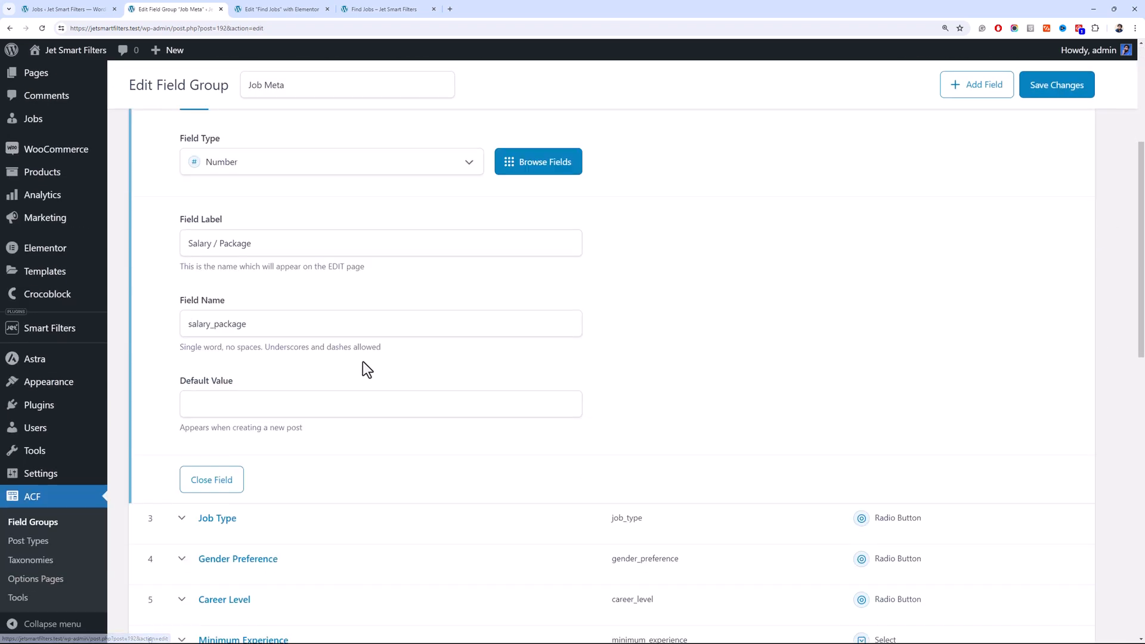
{"action": "double_click", "coordinate": [270, 330]}
{"action": "key", "text": "ctrl+c"}
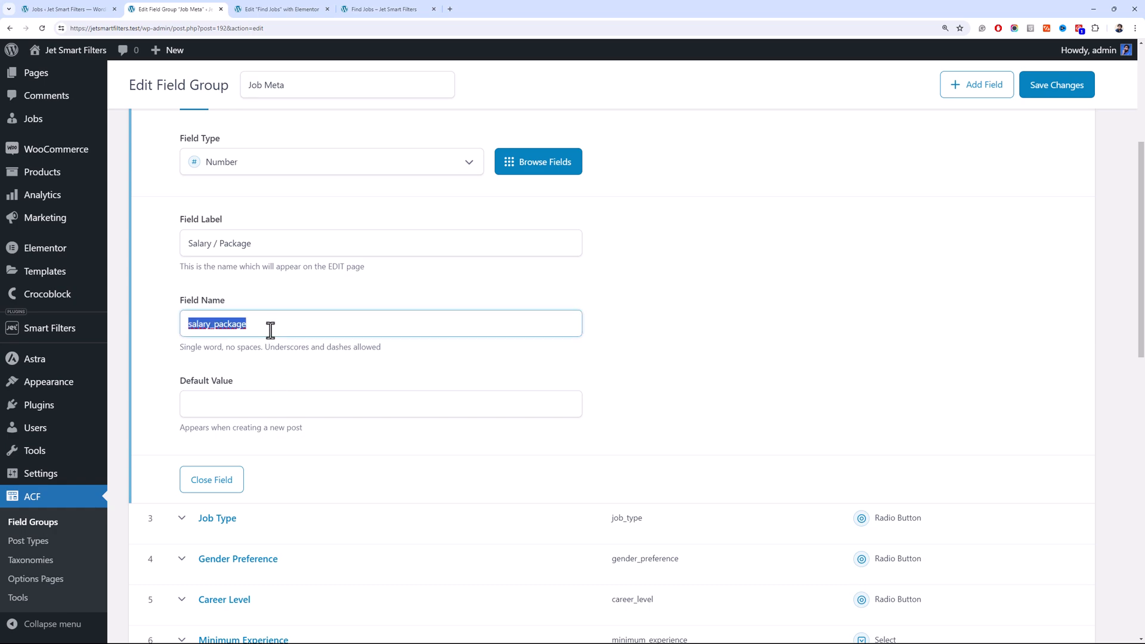
Back in Elementor, title the third sorting item "Salary (High > Low)", set its key to salary_package, and update the page
{"action": "left_click", "coordinate": [319, 7]}
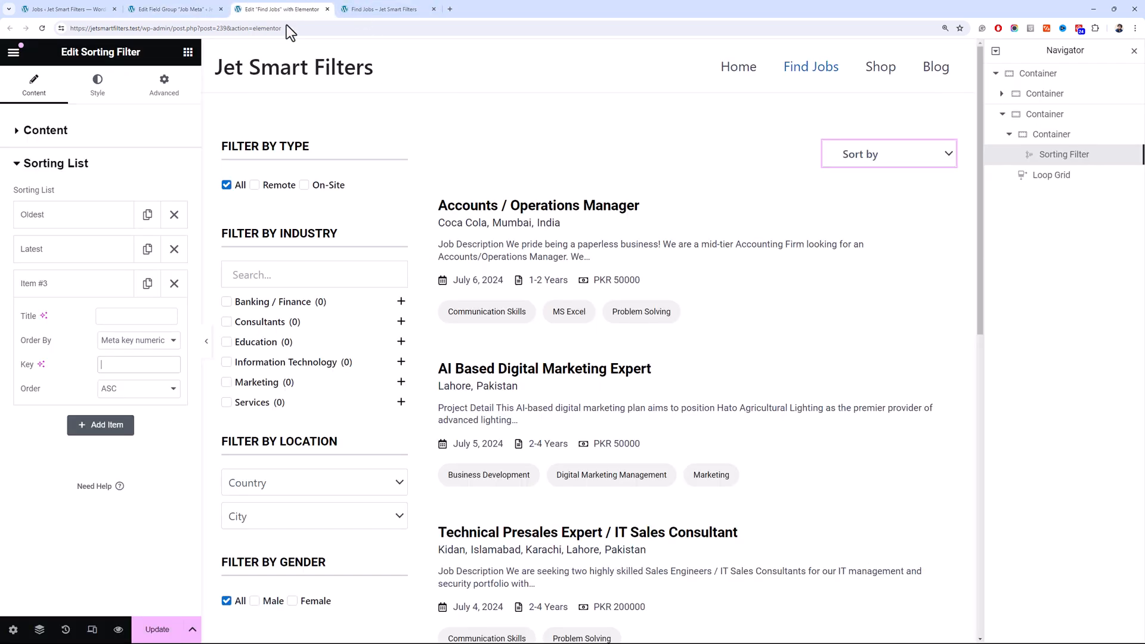
{"action": "type", "text": "Salary (High"}
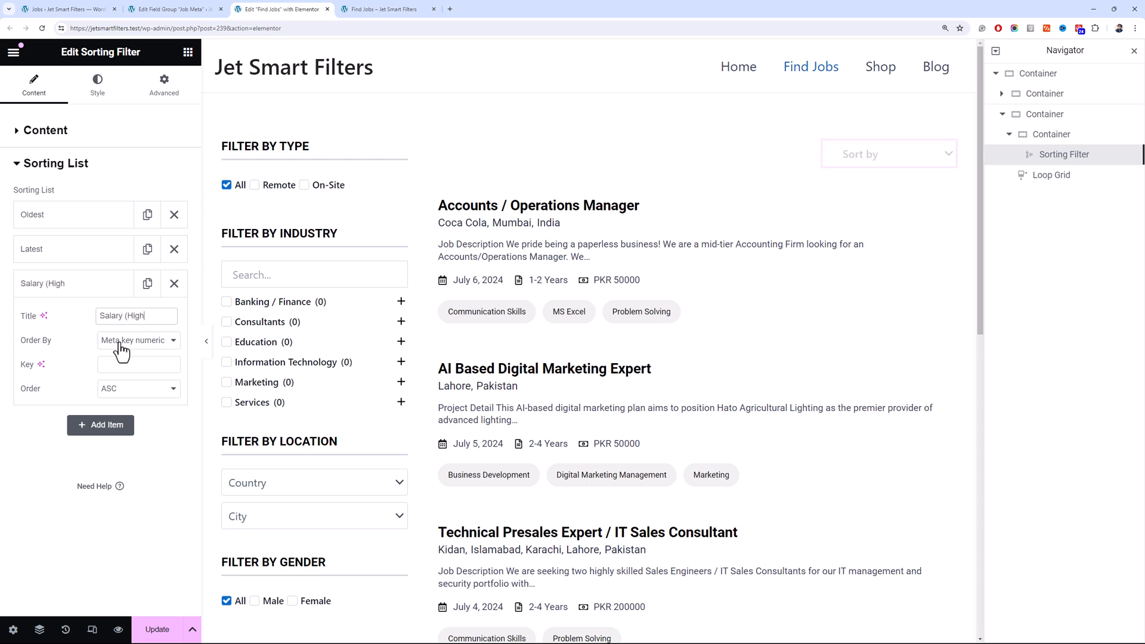
{"action": "type", "text": " to Loew"}
{"action": "key", "text": "BackSpace"}
{"action": "key", "text": "BackSpace"}
{"action": "type", "text": ">"}
{"action": "left_click", "coordinate": [110, 363]}
{"action": "key", "text": "ctrl+v"}
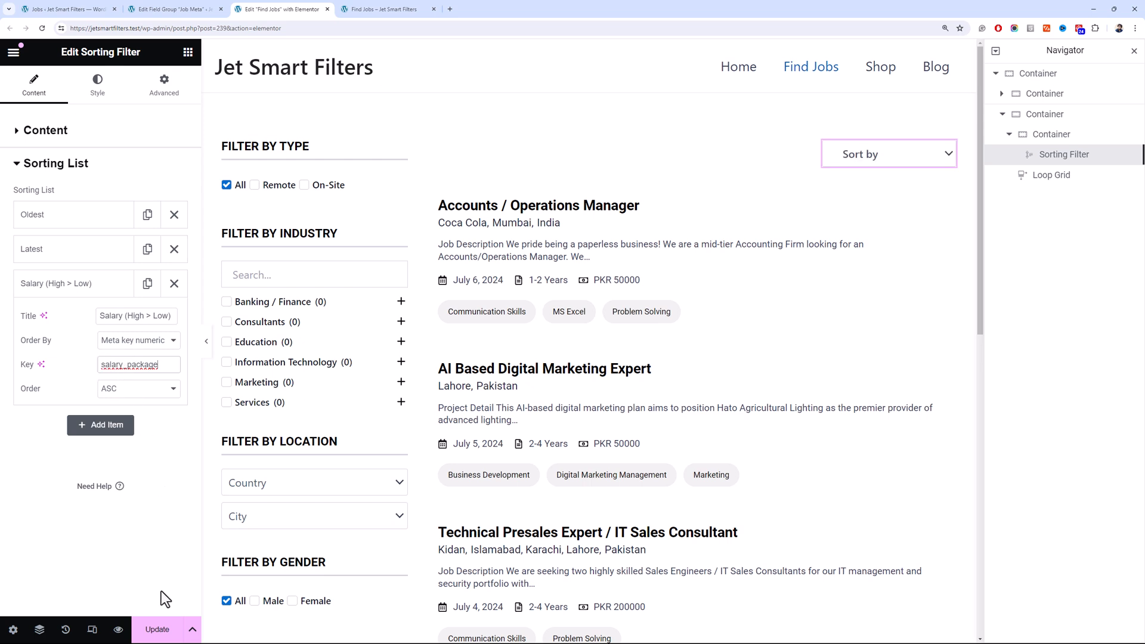
{"action": "left_click", "coordinate": [157, 629]}
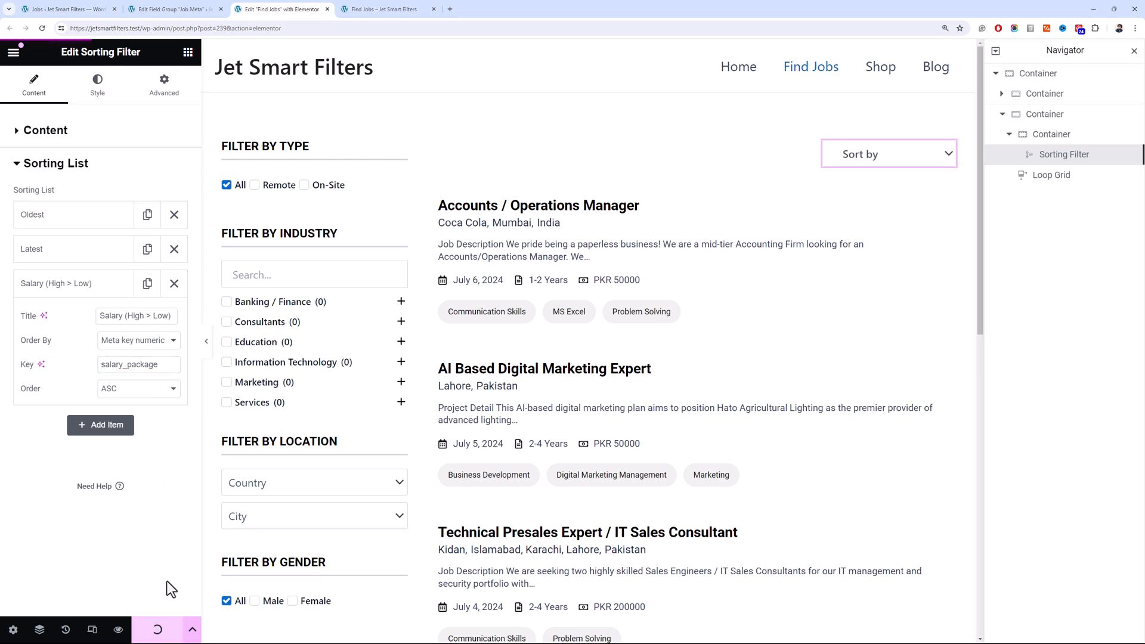
Reload the live Find Jobs page, sort by Salary (High > Low), and check the salary order
{"action": "left_click", "coordinate": [385, 2]}
{"action": "left_click", "coordinate": [405, 28]}
{"action": "key", "text": "Return"}
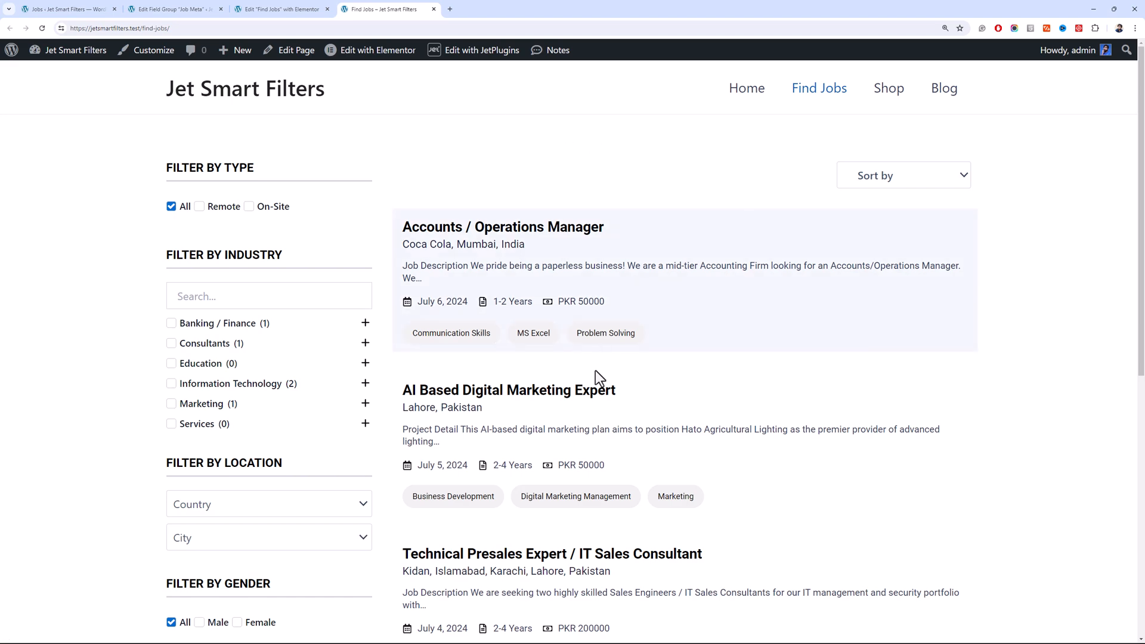
{"action": "scroll", "coordinate": [596, 370], "scroll_direction": "down", "scroll_amount": 7}
{"action": "scroll", "coordinate": [597, 408], "scroll_direction": "up", "scroll_amount": 7}
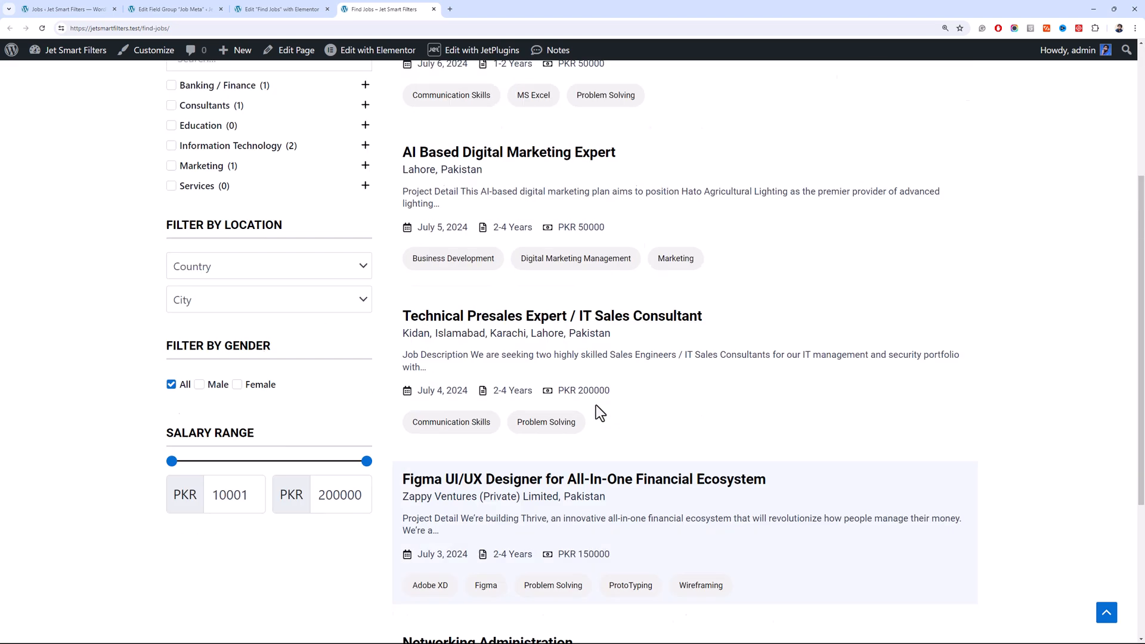
{"action": "left_click", "coordinate": [889, 175]}
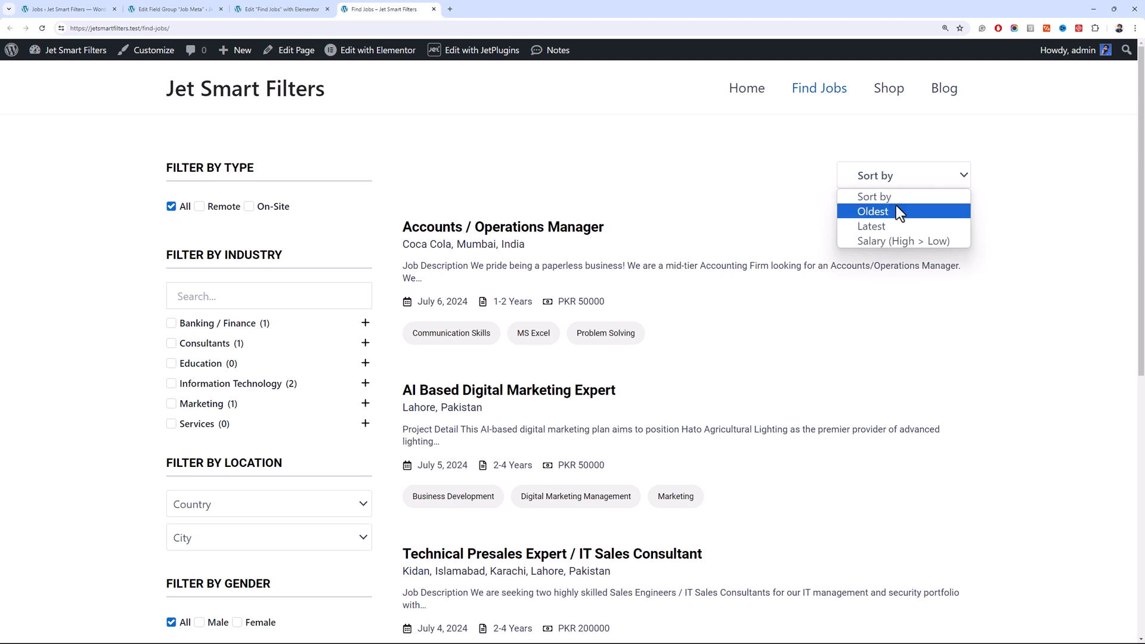
{"action": "left_click", "coordinate": [910, 238]}
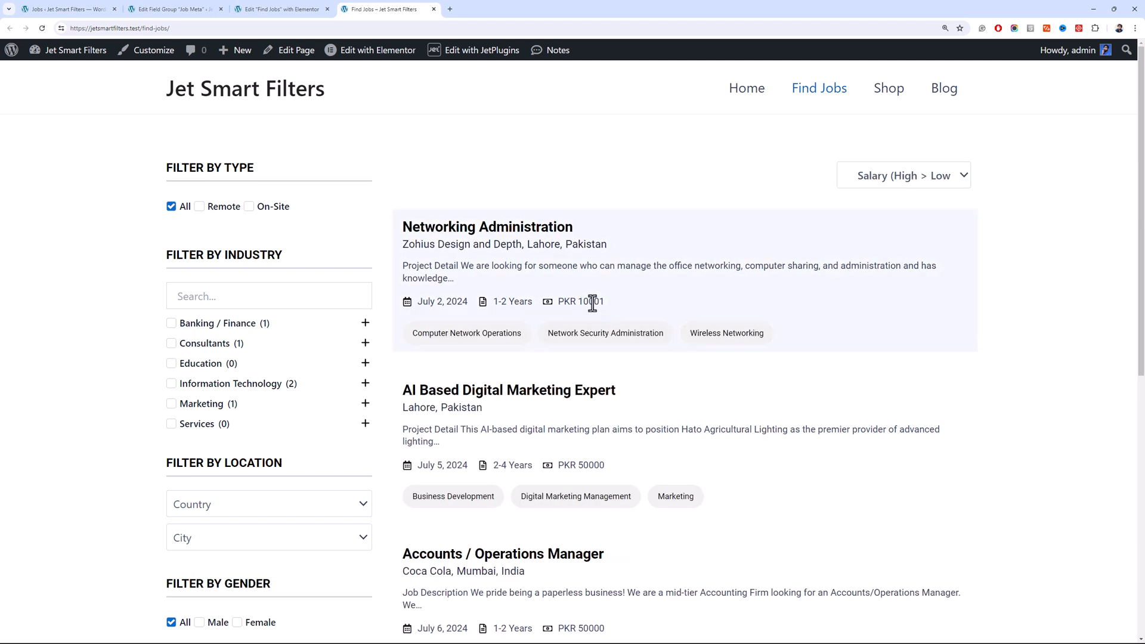
Back in the Elementor editor, set the Salary (High > Low) item's order to DESC
{"action": "left_click", "coordinate": [306, 7]}
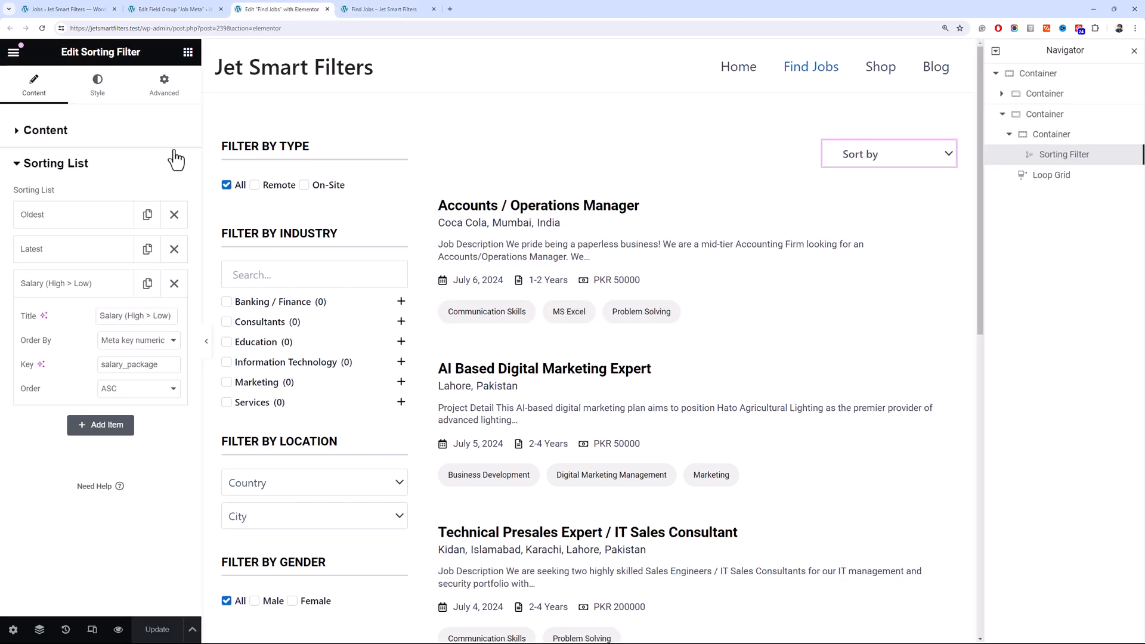
{"action": "left_click", "coordinate": [147, 394]}
{"action": "left_click", "coordinate": [160, 413]}
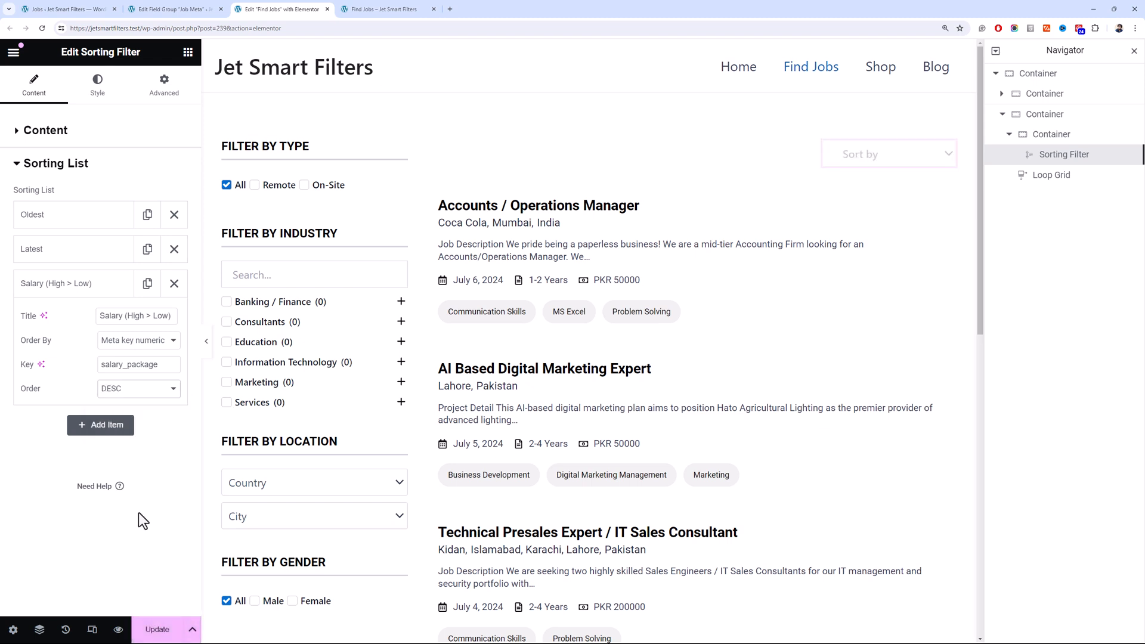
Reload the live Find Jobs page and sort the listings by Salary (High > Low) to check the descending order
{"action": "left_click", "coordinate": [385, 2]}
{"action": "left_click", "coordinate": [393, 22]}
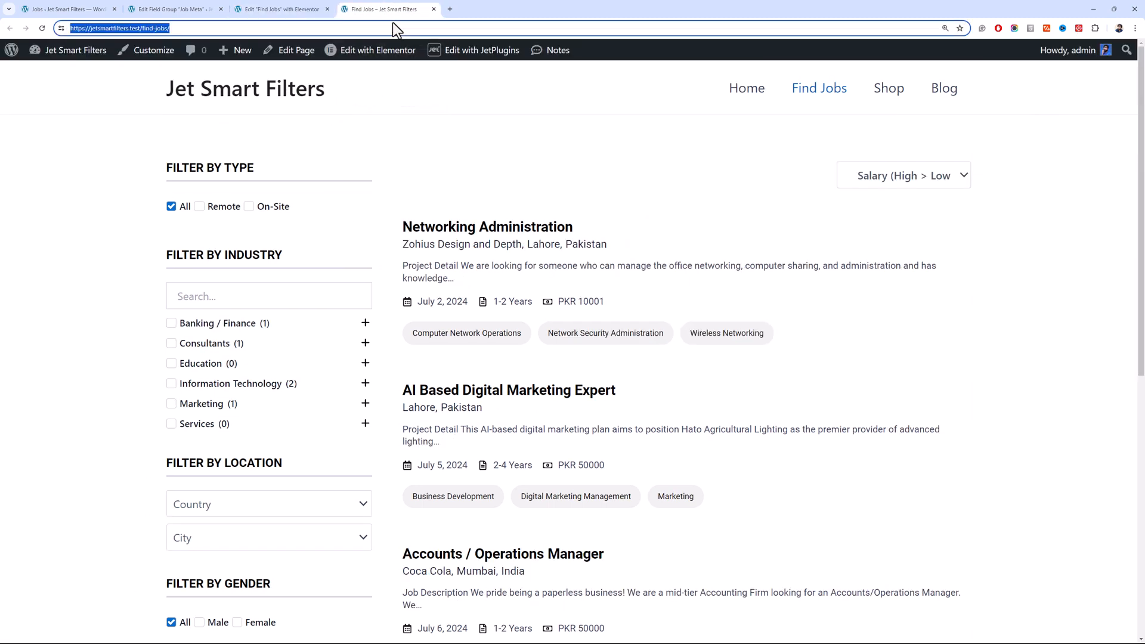
{"action": "key", "text": "Return"}
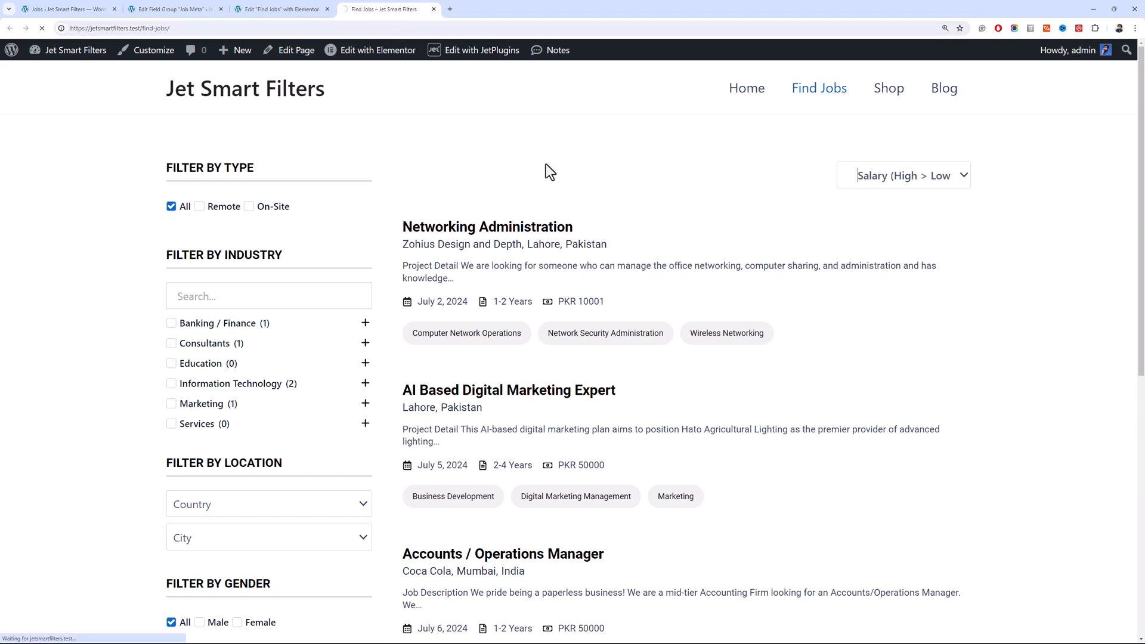
{"action": "left_click", "coordinate": [850, 183]}
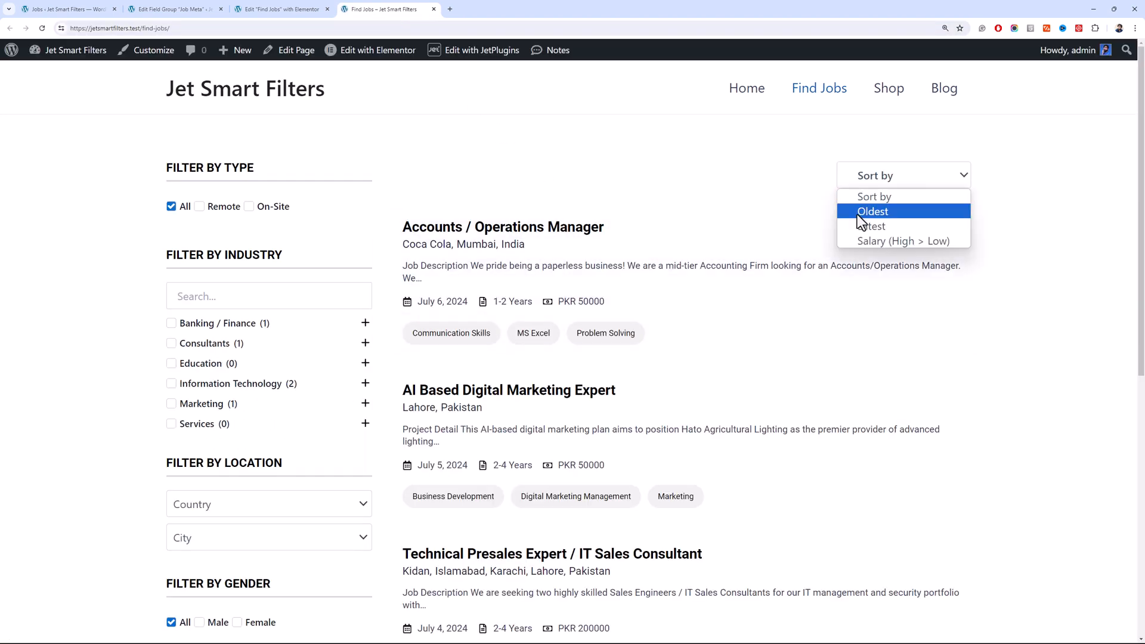
{"action": "left_click", "coordinate": [866, 241]}
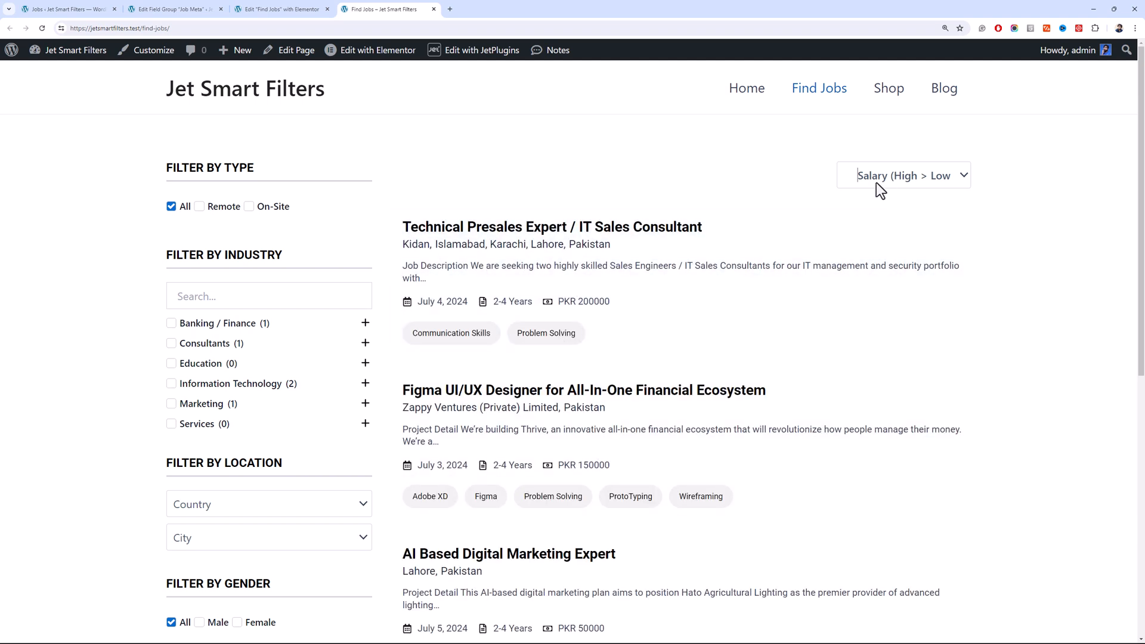
Back in the Elementor editor, set the Sorting Filter widget's custom width to 250 px and update the page
{"action": "left_click", "coordinate": [251, 9]}
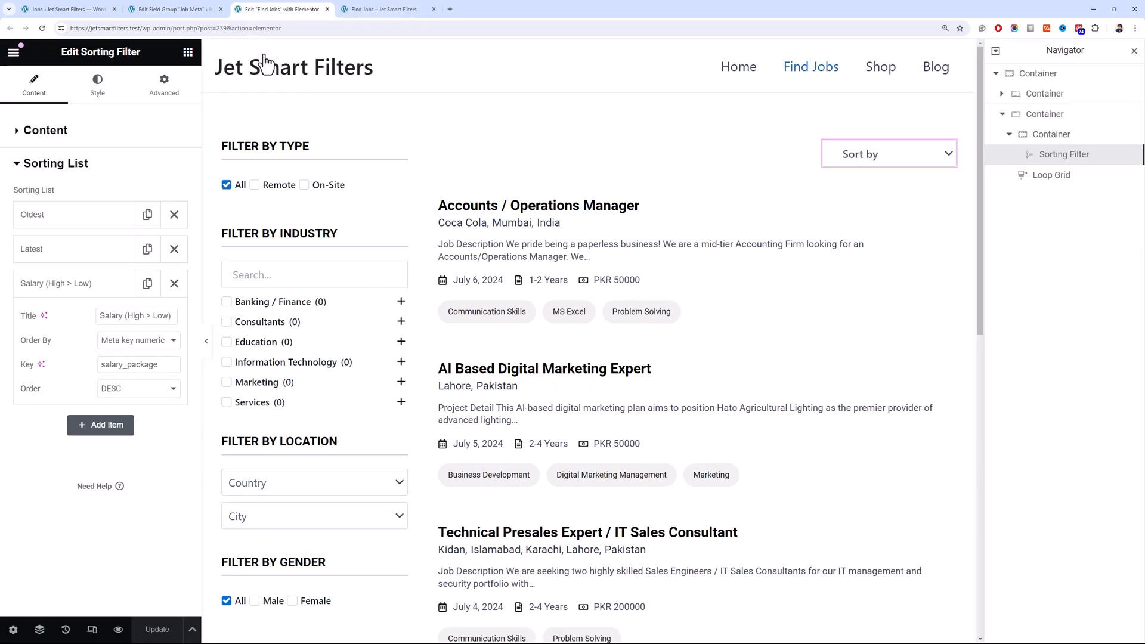
{"action": "left_click", "coordinate": [897, 155]}
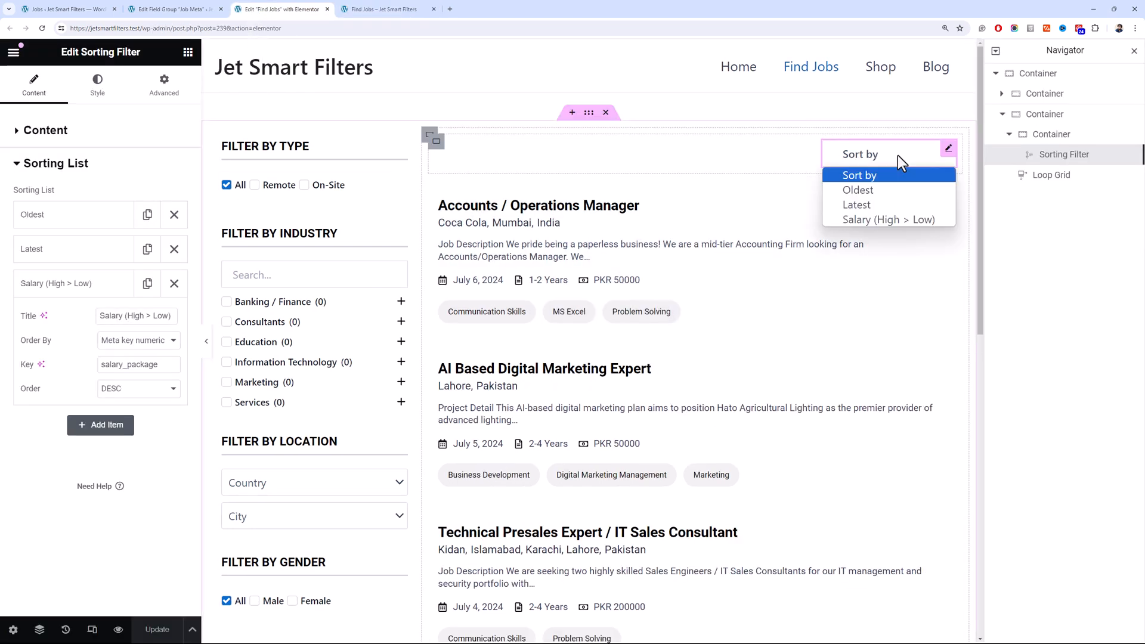
{"action": "left_click", "coordinate": [194, 89]}
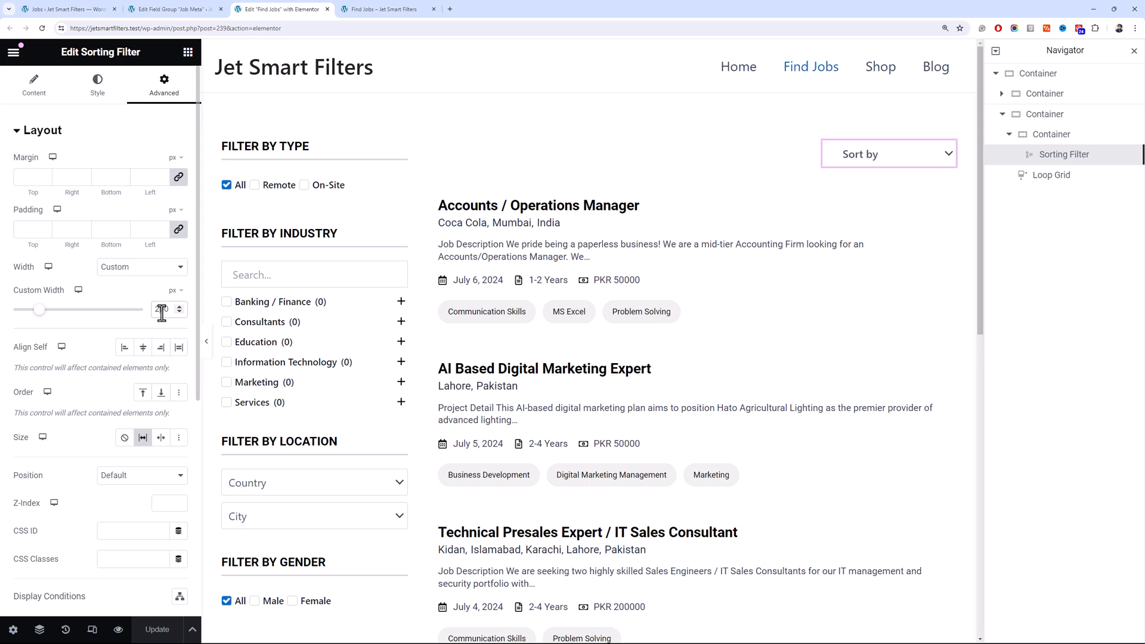
{"action": "type", "text": "5"}
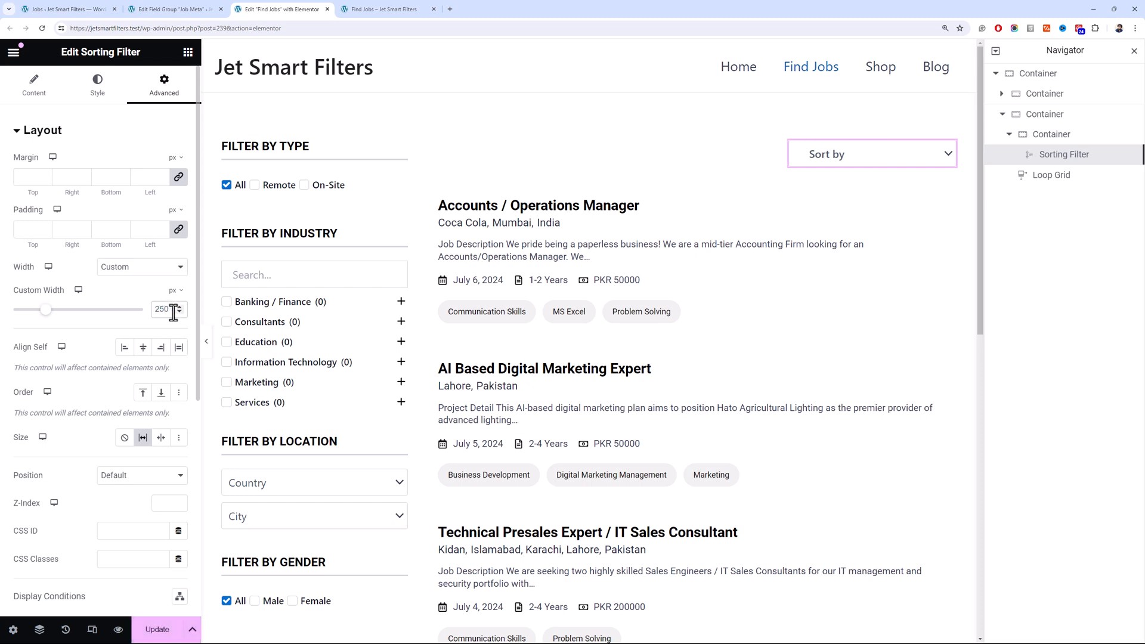
{"action": "left_click", "coordinate": [158, 629]}
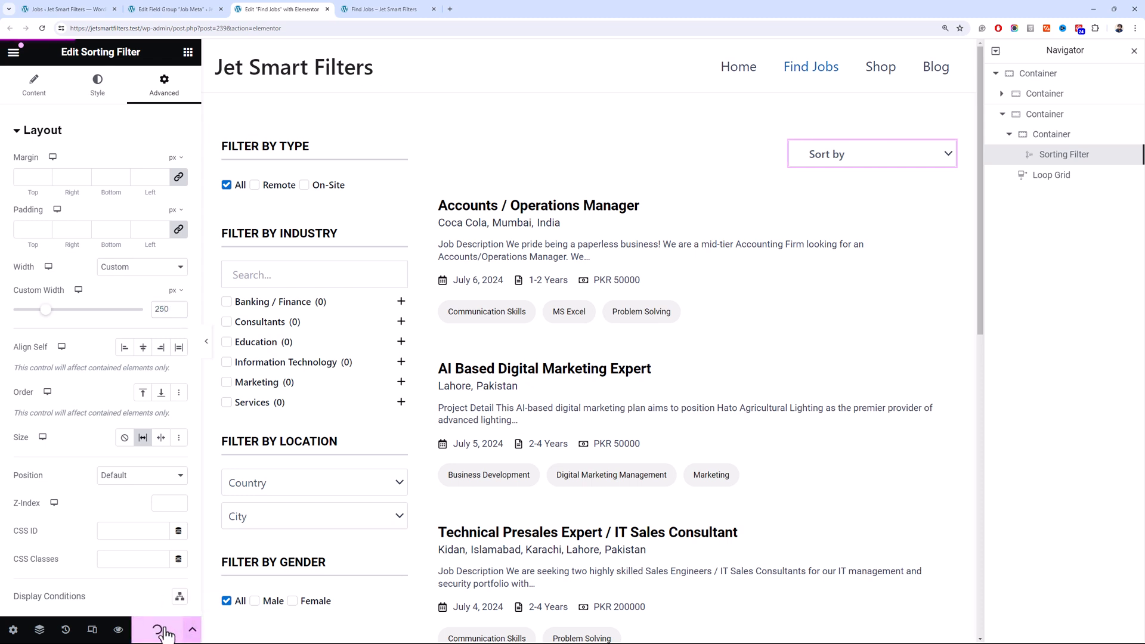
Set the Sorting Filter's select typography size to 16 px and update the page
{"action": "left_click", "coordinate": [95, 87]}
{"action": "left_click", "coordinate": [148, 235]}
{"action": "left_click", "coordinate": [179, 195]}
{"action": "left_click", "coordinate": [159, 299]}
{"action": "type", "text": "16"}
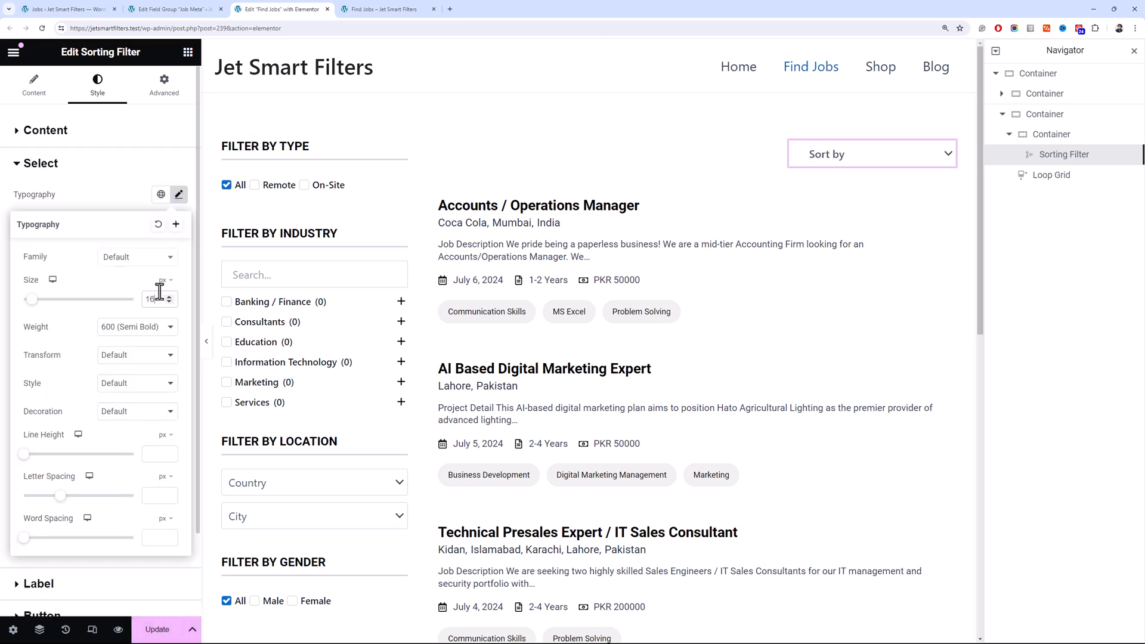
{"action": "left_click", "coordinate": [159, 629]}
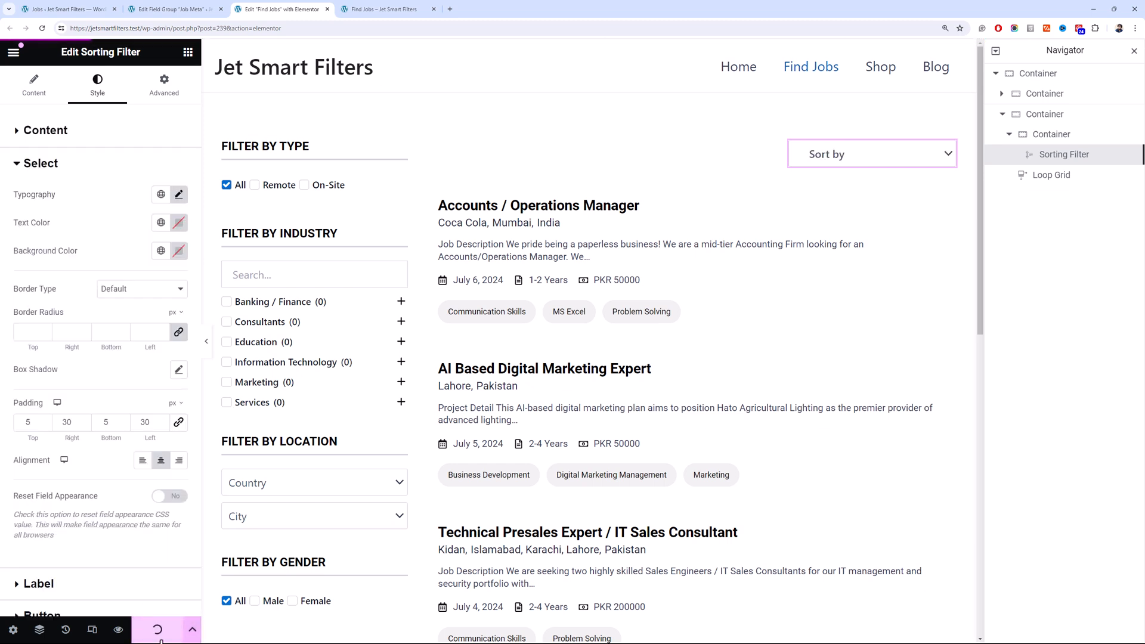
Reload the live Find Jobs page and choose Salary (High > Low) to check that the label fits the dropdown
{"action": "left_click", "coordinate": [370, 7]}
{"action": "left_click", "coordinate": [388, 29]}
{"action": "key", "text": "Return"}
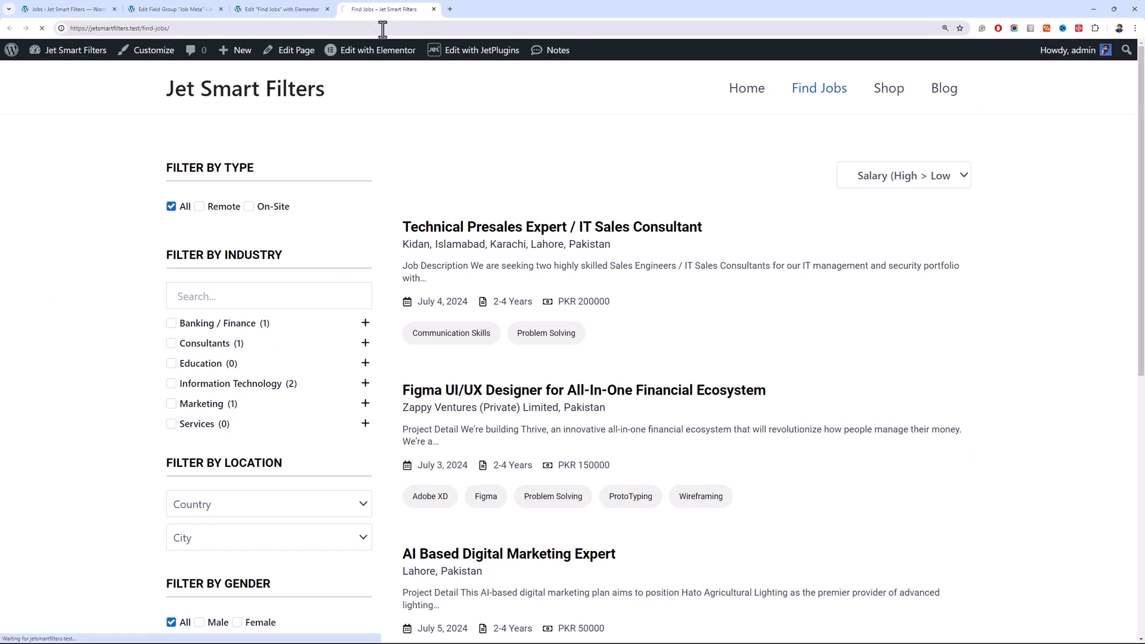
{"action": "left_click", "coordinate": [860, 168]}
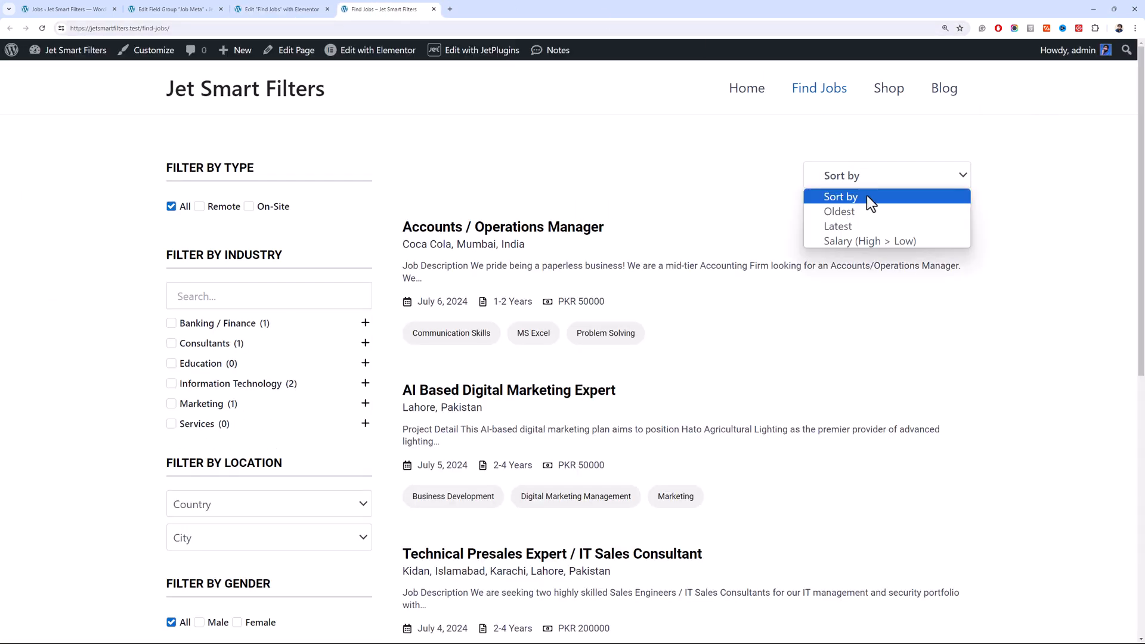
{"action": "left_click", "coordinate": [880, 236]}
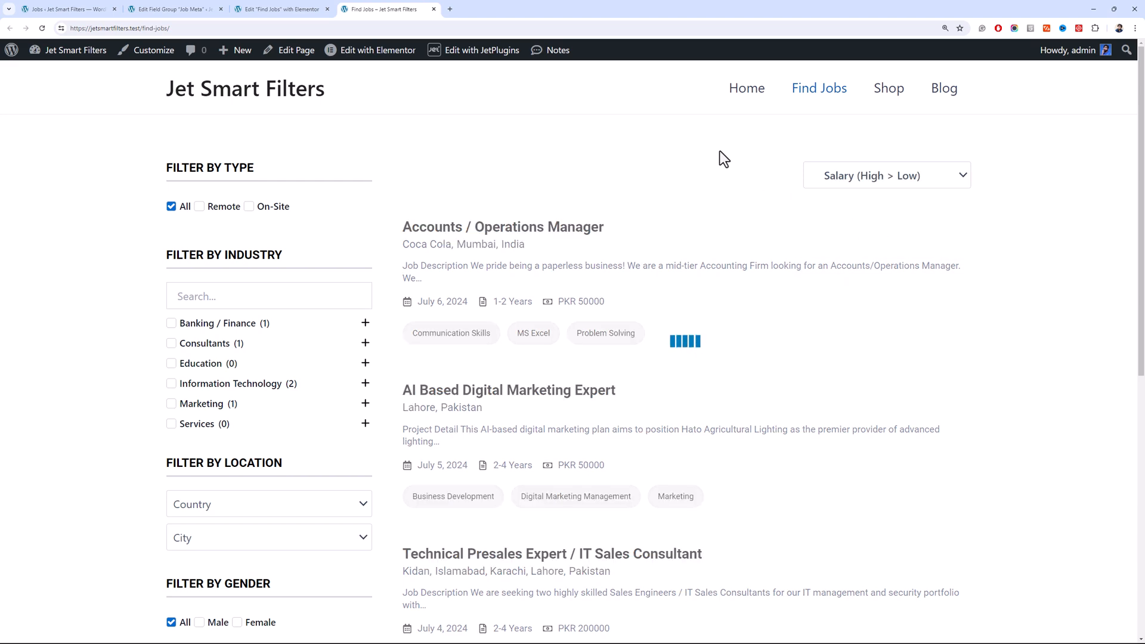
Back in the Elementor editor, duplicate the Salary (High > Low) sorting item and set the copy's order to ASC
{"action": "left_click", "coordinate": [304, 8]}
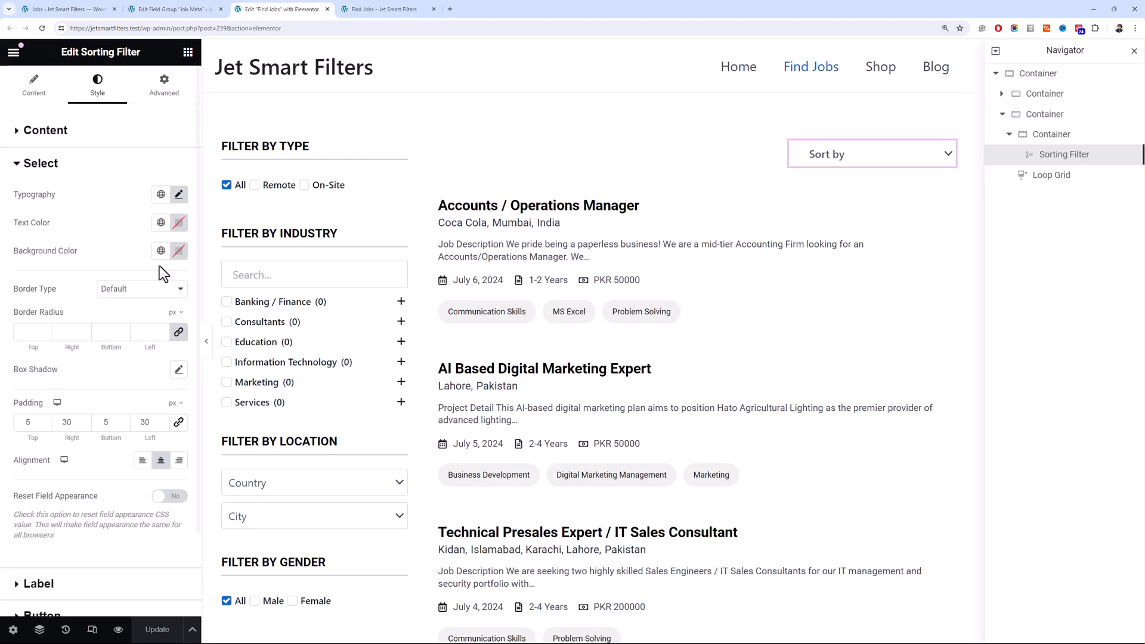
{"action": "left_click", "coordinate": [36, 90]}
{"action": "left_click", "coordinate": [102, 457]}
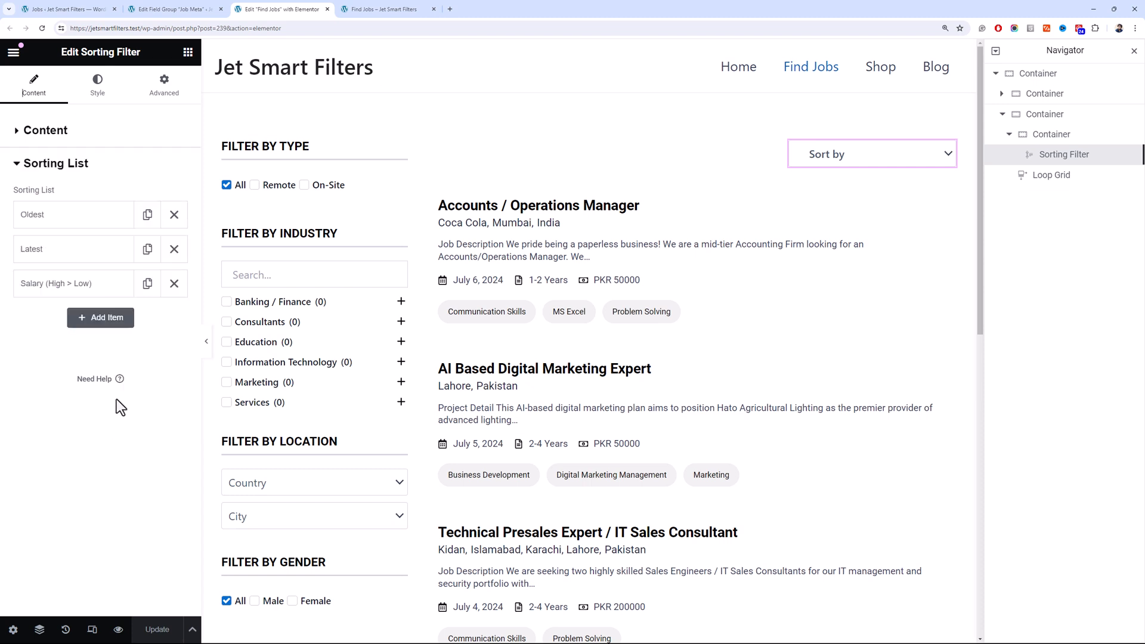
{"action": "left_click", "coordinate": [148, 284]}
{"action": "left_click", "coordinate": [123, 318]}
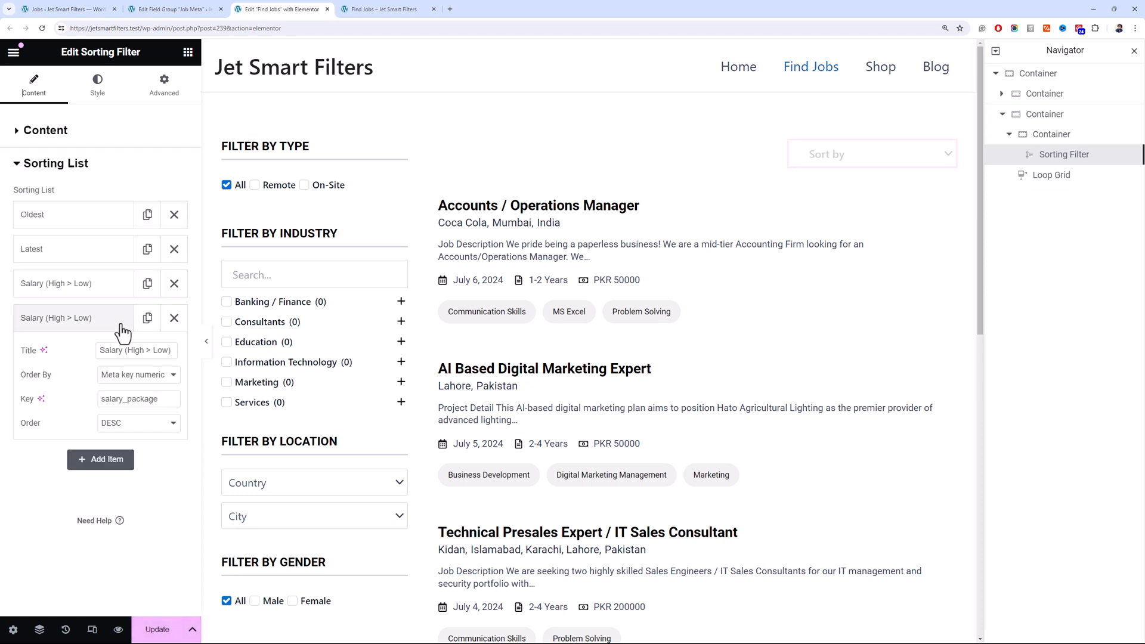
{"action": "left_click", "coordinate": [143, 424]}
{"action": "left_click", "coordinate": [142, 436]}
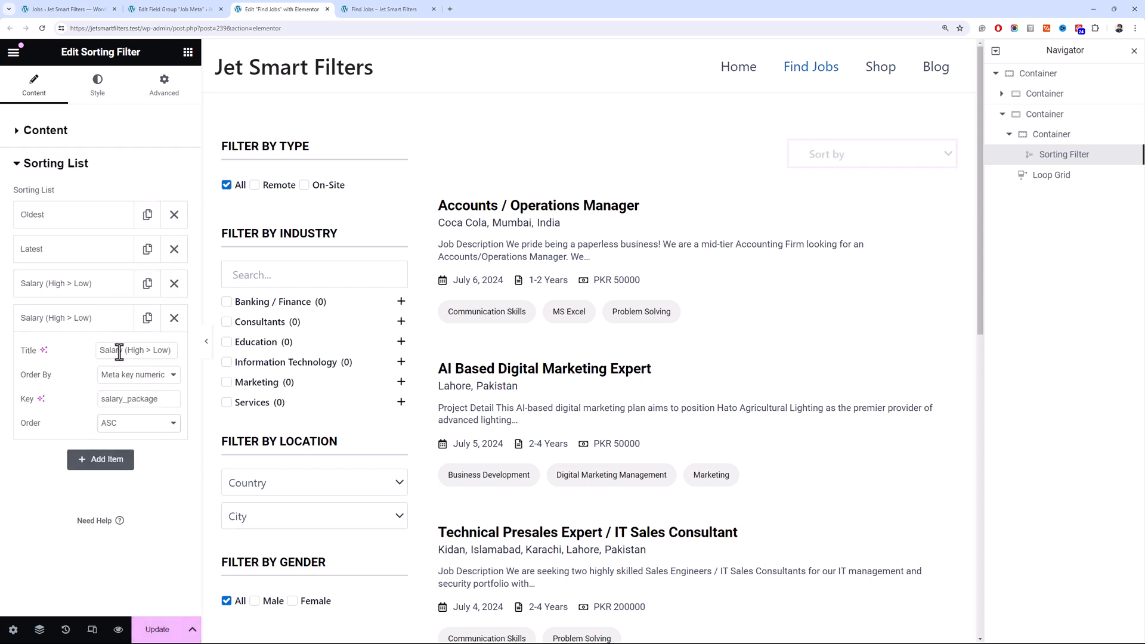
Title the duplicated sorting item "Salary (Low > High)" and save the page
{"action": "type", "text": "Low"}
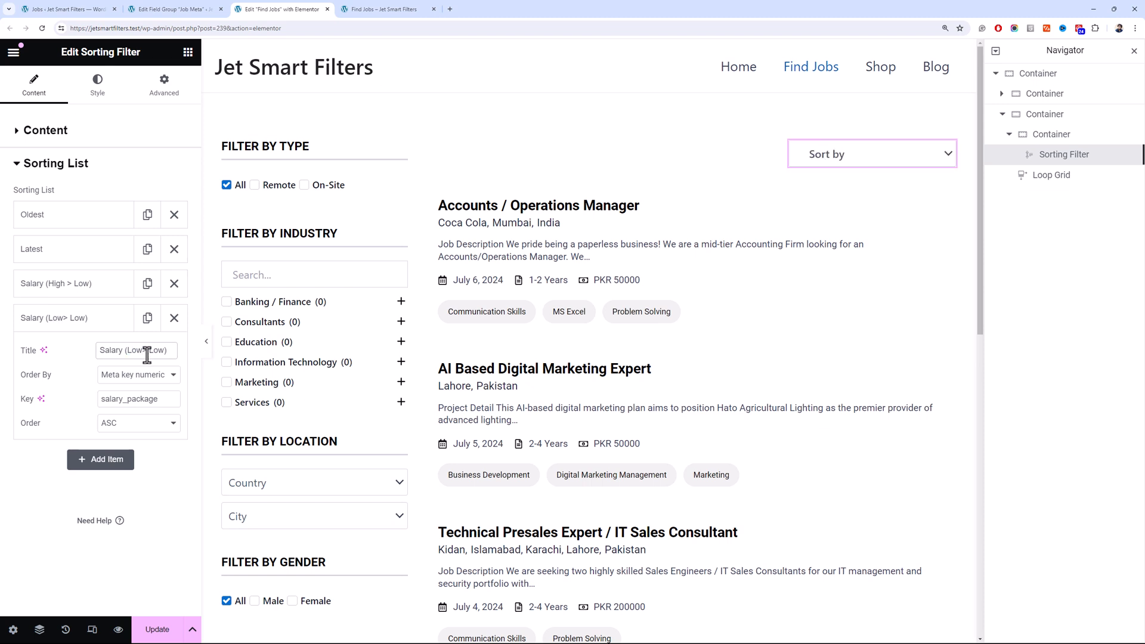
{"action": "type", "text": " > High"}
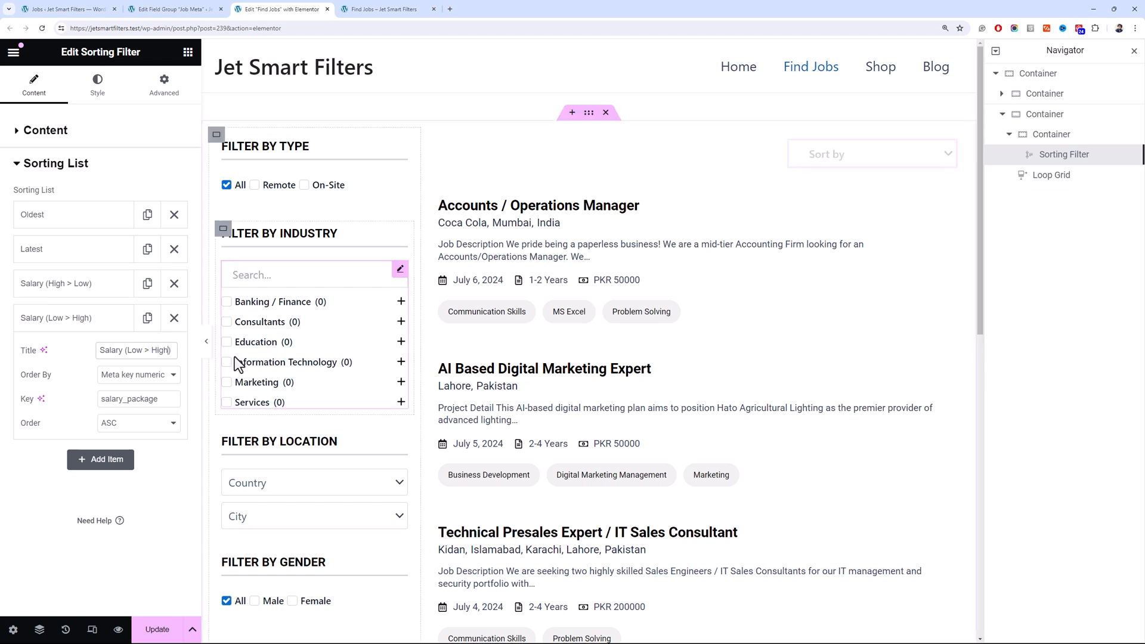
{"action": "key", "text": "ctrl+s"}
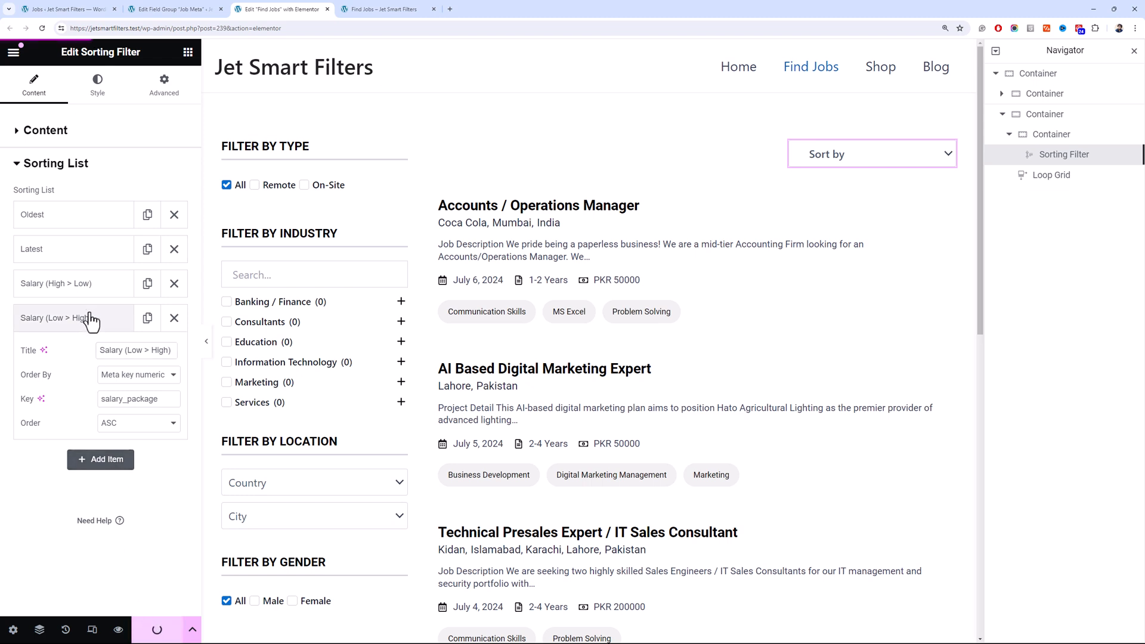
Review the sorting item's Order By options, then examine the Job Meta fields in ACF, including the Career Level settings
{"action": "left_click", "coordinate": [131, 377]}
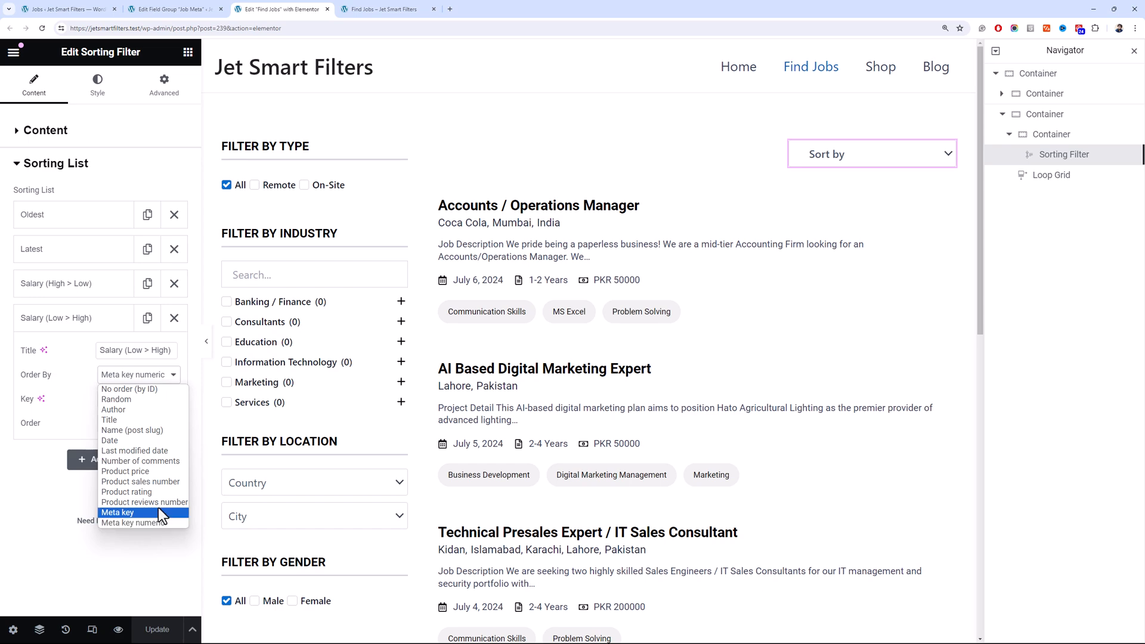
{"action": "left_click", "coordinate": [173, 9]}
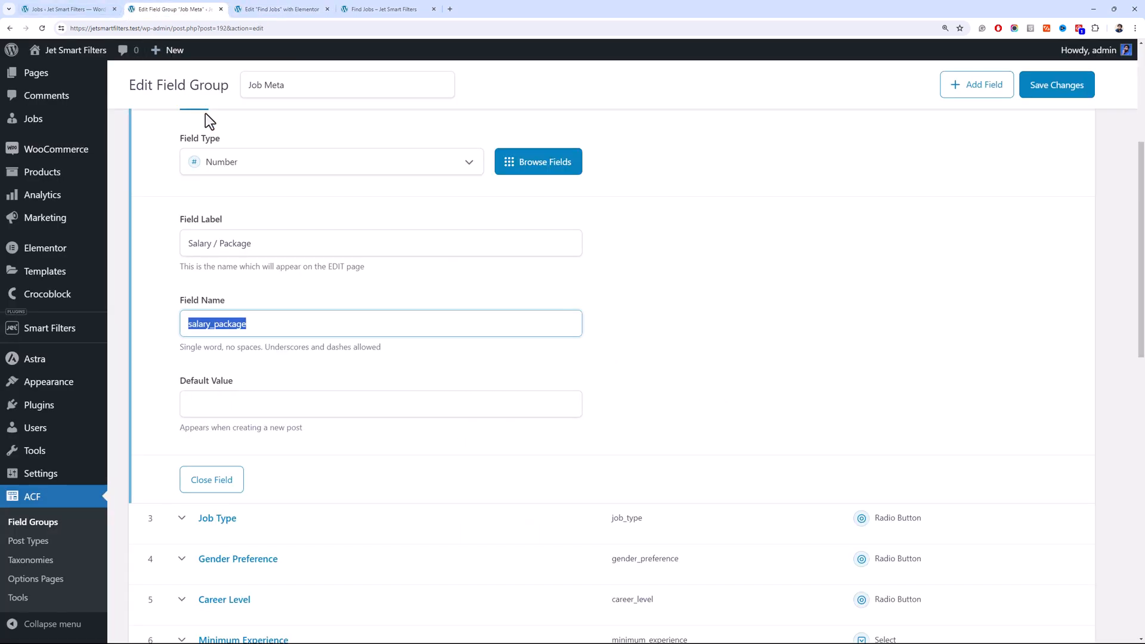
{"action": "scroll", "coordinate": [209, 197], "scroll_direction": "up", "scroll_amount": 5}
{"action": "left_click", "coordinate": [211, 322]}
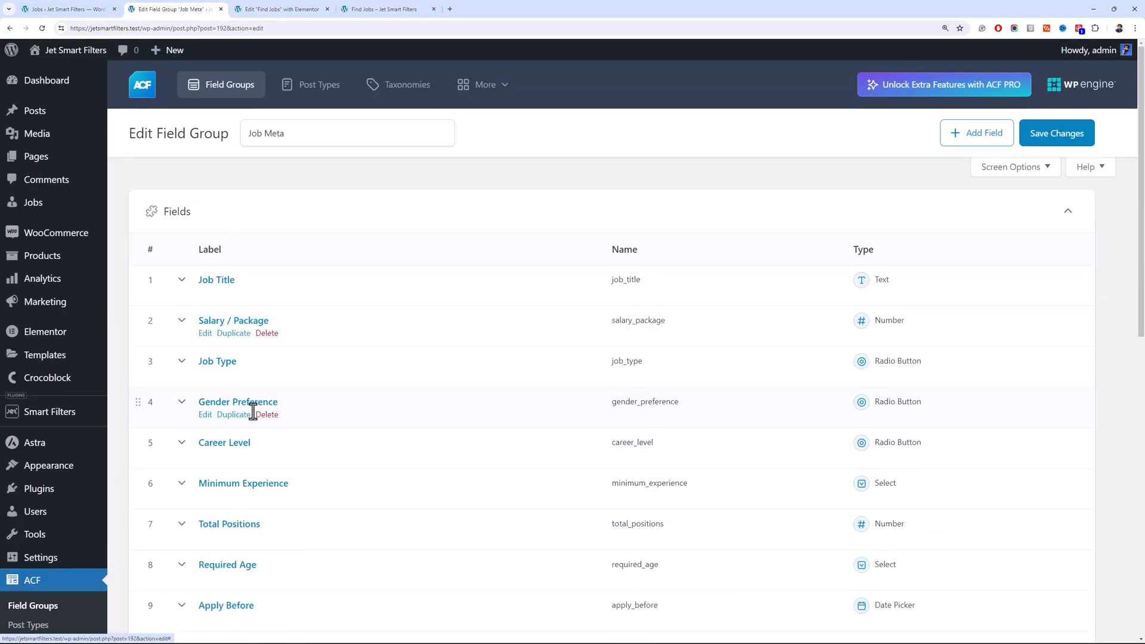
{"action": "scroll", "coordinate": [256, 397], "scroll_direction": "down", "scroll_amount": 3}
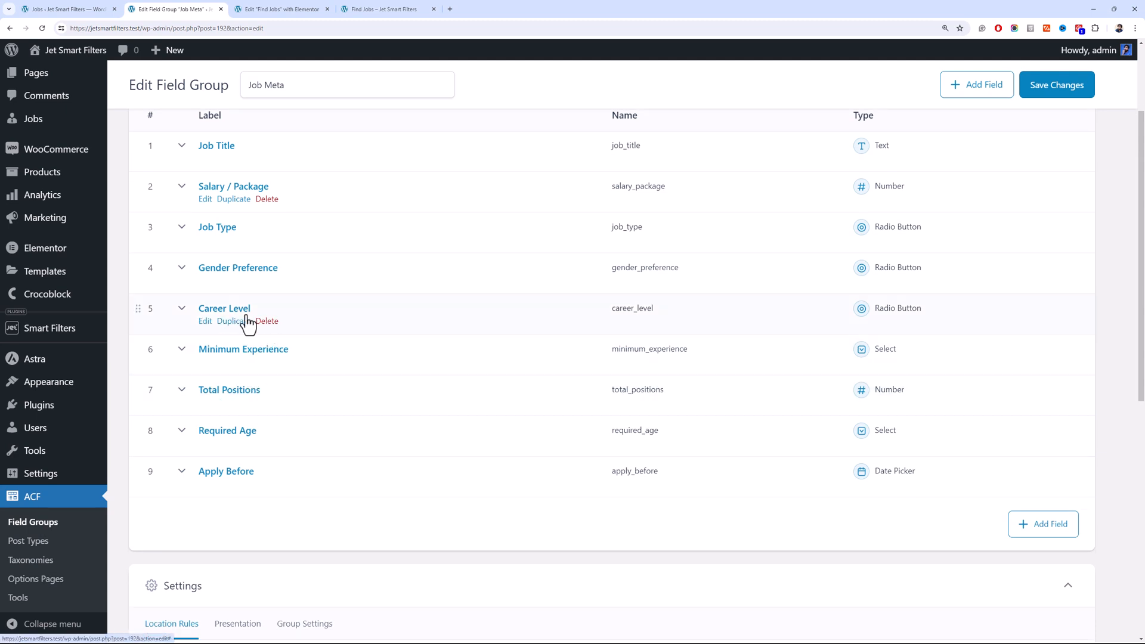
{"action": "left_click", "coordinate": [207, 322]}
{"action": "scroll", "coordinate": [278, 430], "scroll_direction": "down", "scroll_amount": 3}
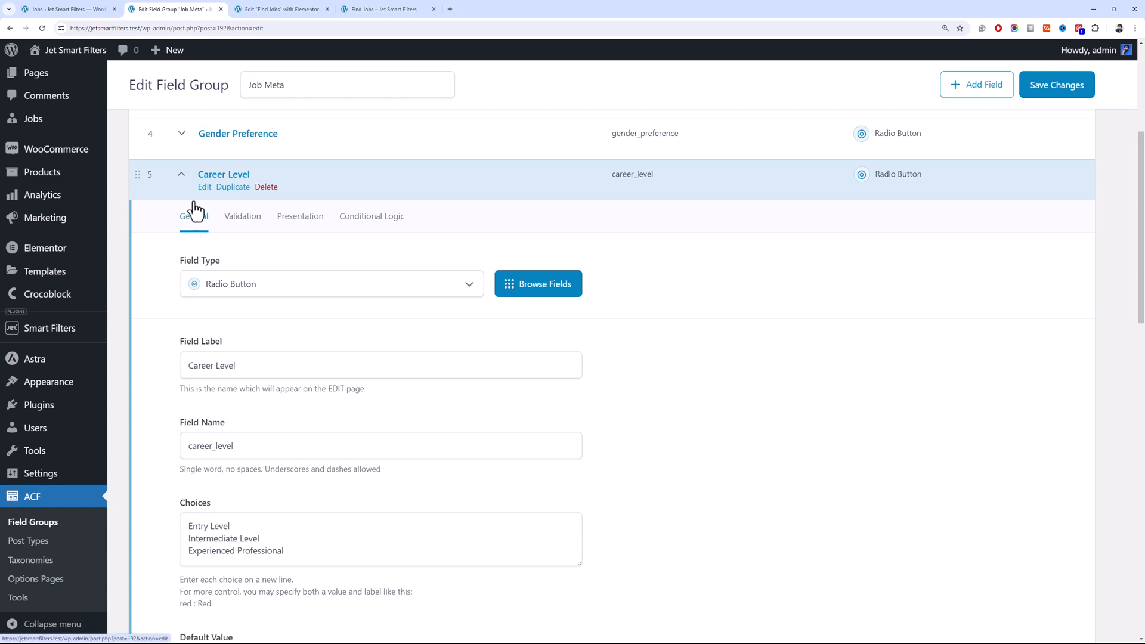
{"action": "left_click", "coordinate": [205, 188]}
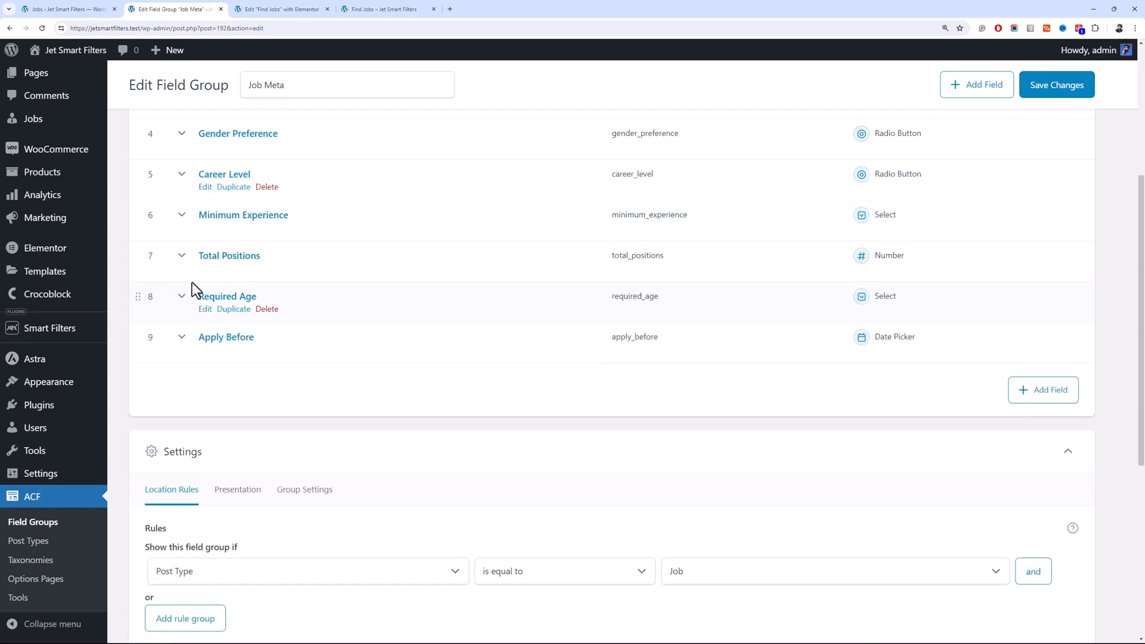
Reload the live Find Jobs page, sort by Salary (Low > High), and check the salary order down the list
{"action": "left_click", "coordinate": [404, 8]}
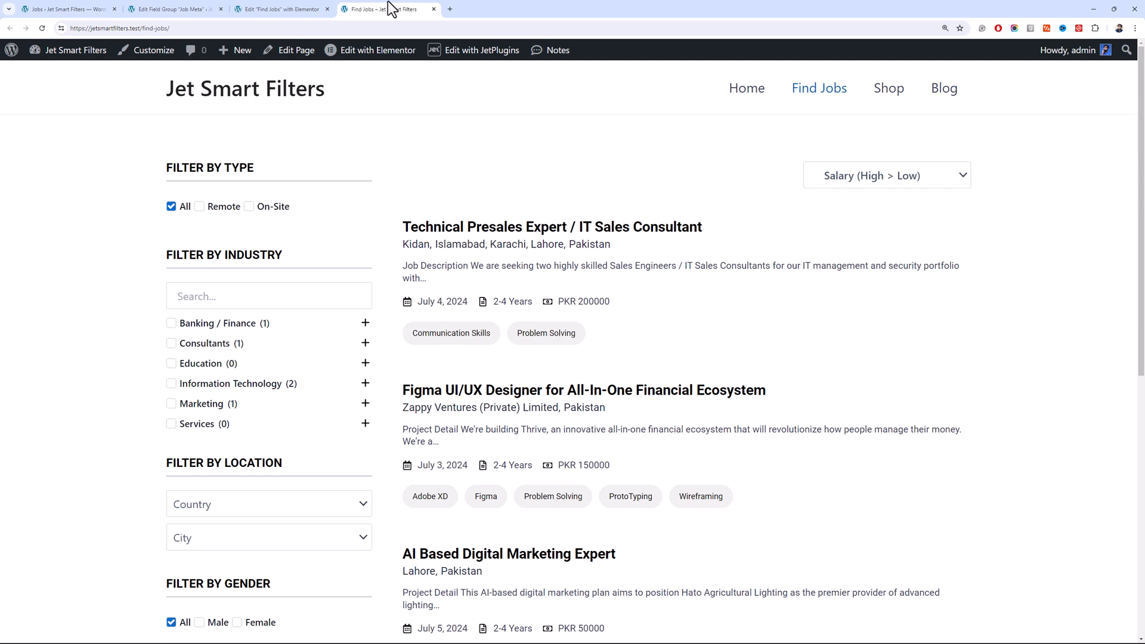
{"action": "left_click", "coordinate": [427, 28]}
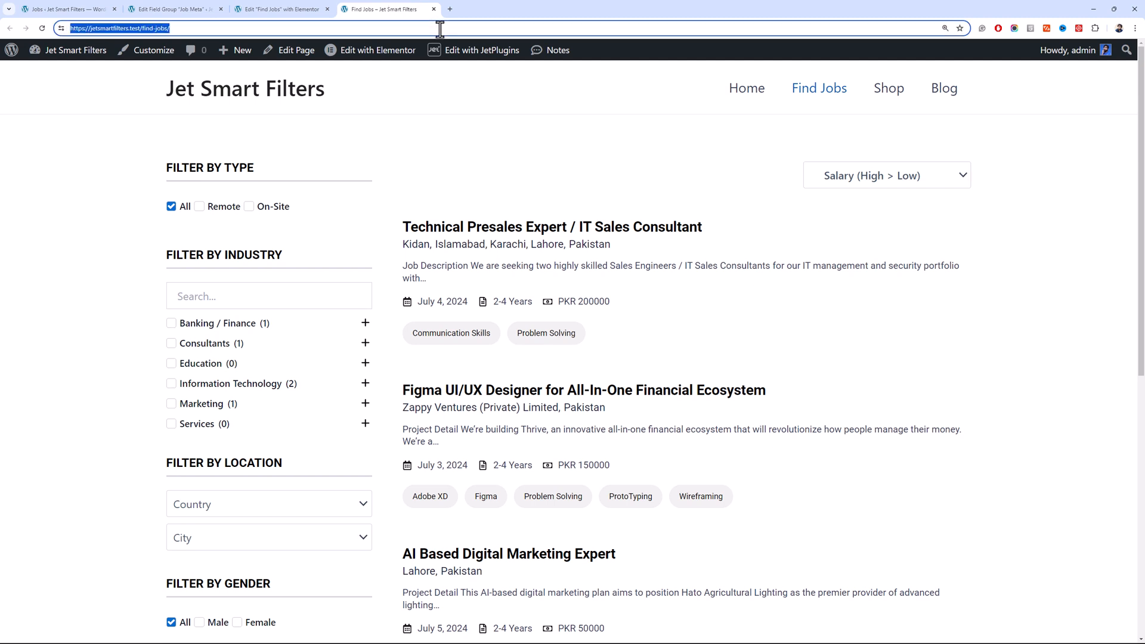
{"action": "key", "text": "Return"}
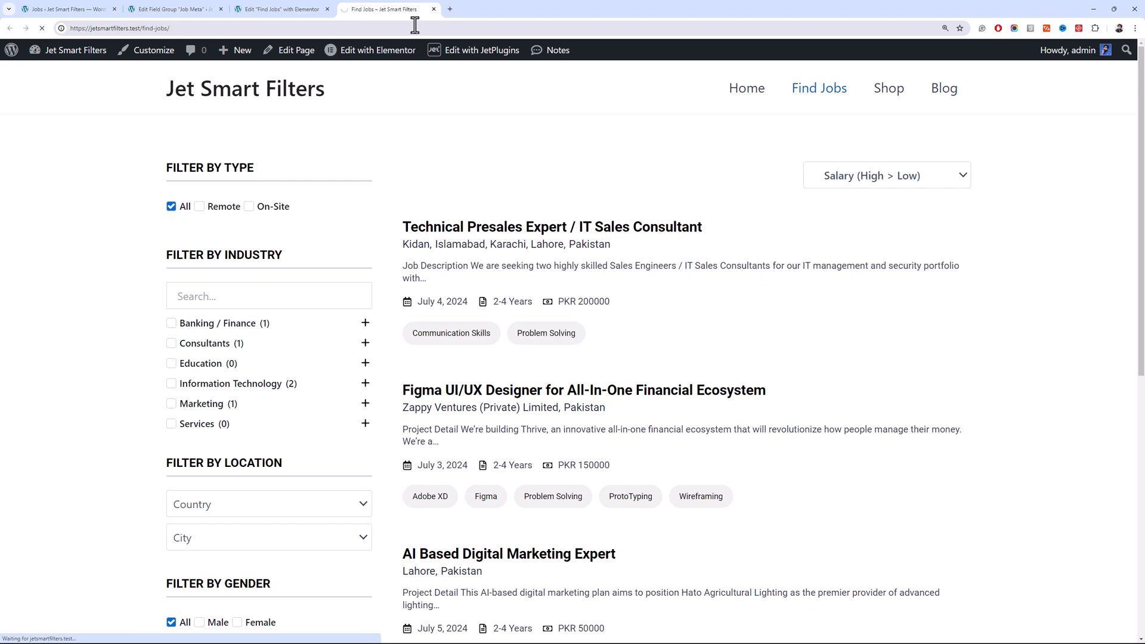
{"action": "left_click", "coordinate": [926, 179]}
{"action": "left_click", "coordinate": [928, 257]}
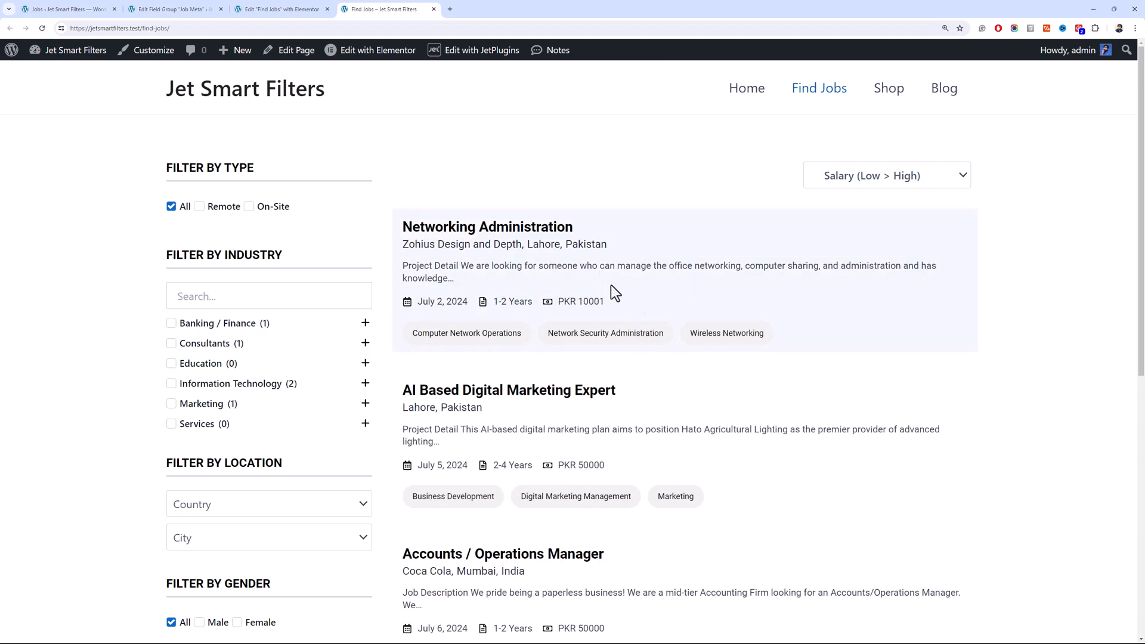
{"action": "left_click_drag", "start_coordinate": [1141, 180], "coordinate": [1136, 137]}
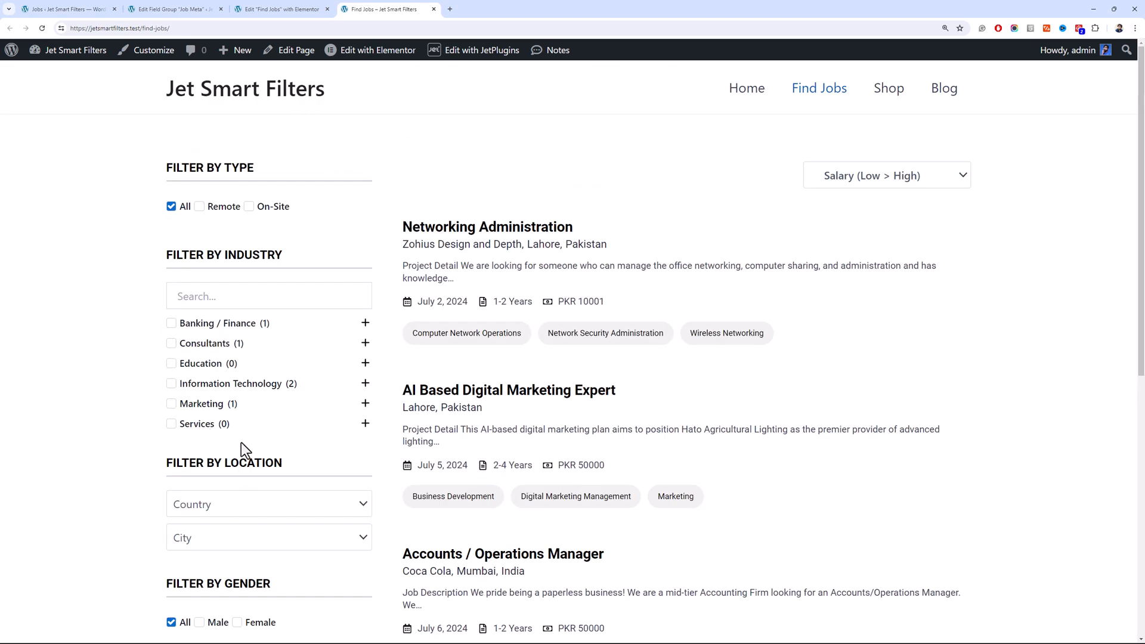
Look over the filters on the live Find Jobs page and show the available Sort by options
{"action": "scroll", "coordinate": [250, 372], "scroll_direction": "down", "scroll_amount": 5}
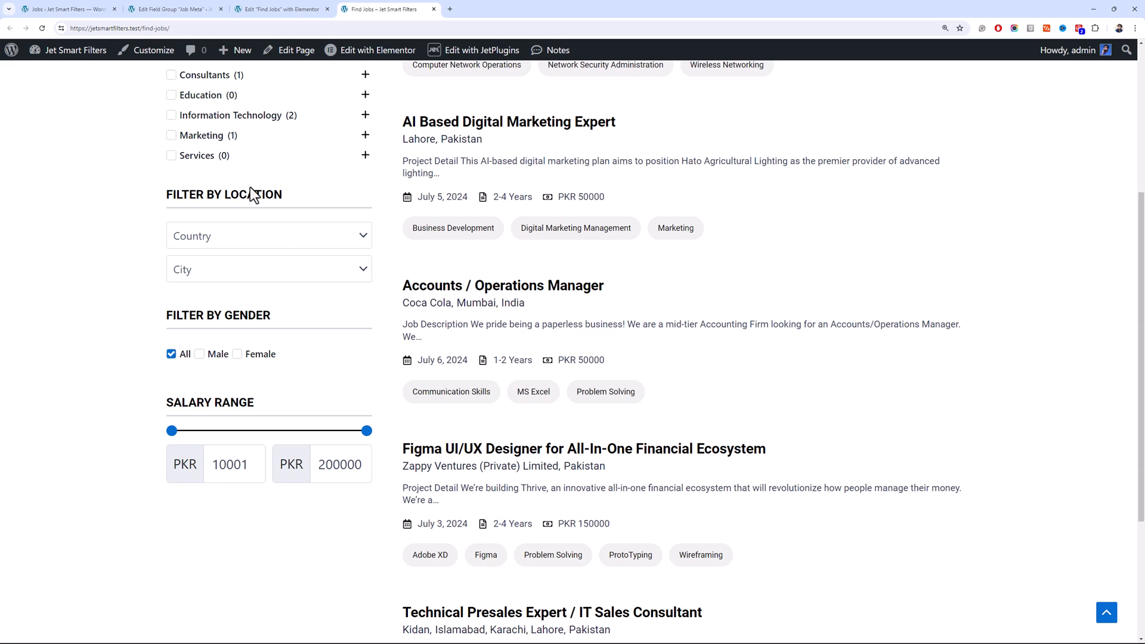
{"action": "scroll", "coordinate": [262, 189], "scroll_direction": "up", "scroll_amount": 3}
{"action": "scroll", "coordinate": [345, 210], "scroll_direction": "up", "scroll_amount": 2}
{"action": "left_click", "coordinate": [957, 178]}
{"action": "left_click", "coordinate": [726, 208]}
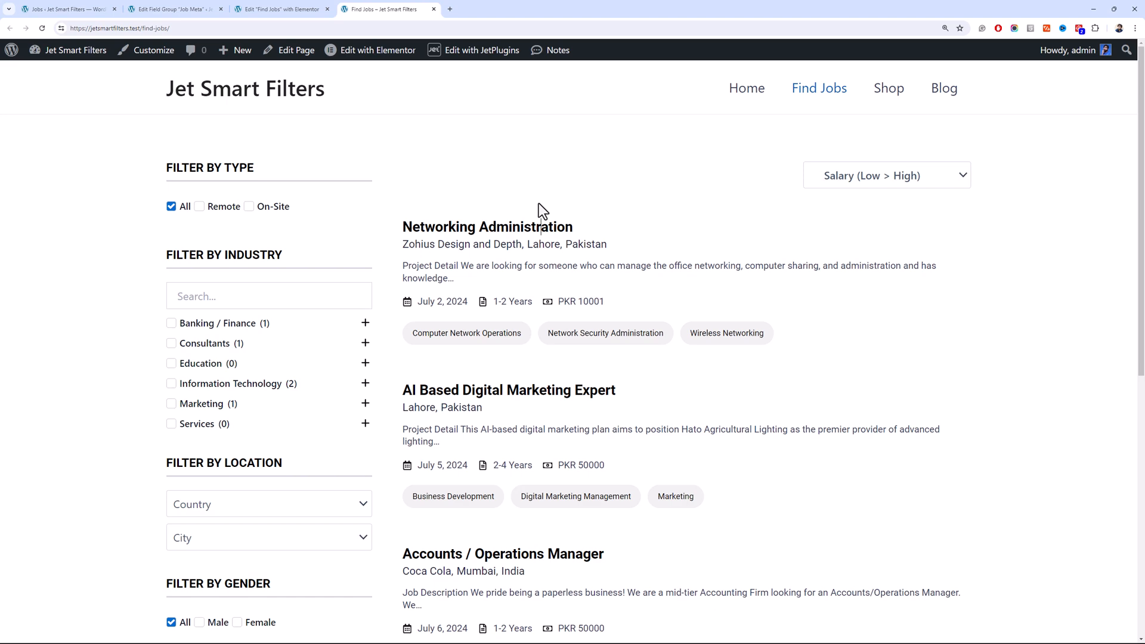
{"action": "left_click", "coordinate": [831, 177]}
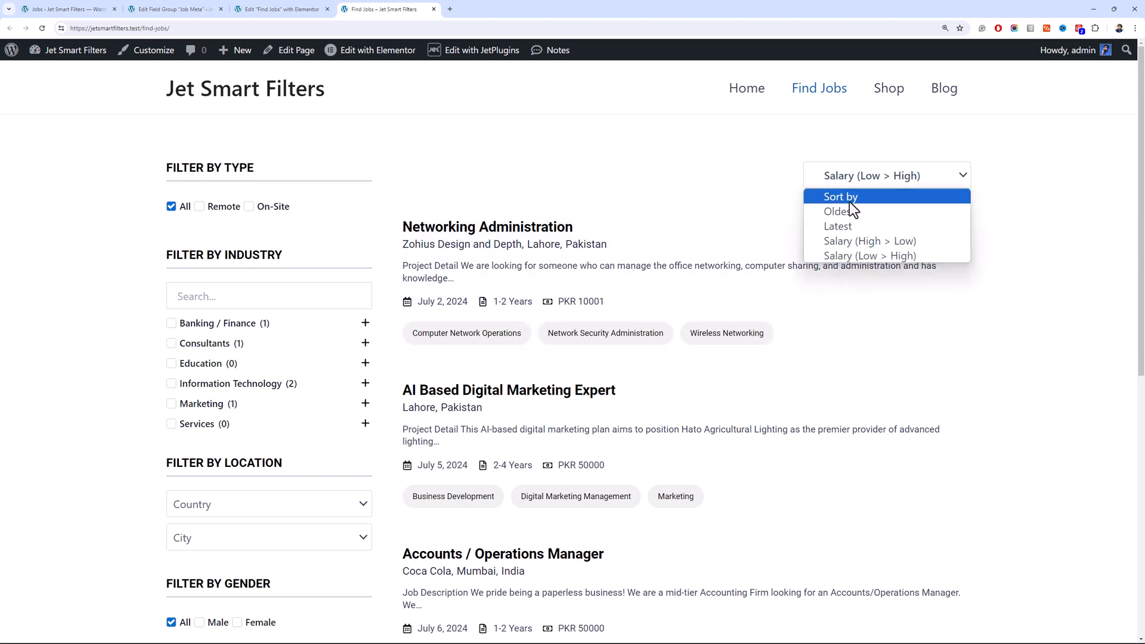
Reset the live listing's order to Sort by, then review the sorting filter's content settings and Sorting List in Elementor
{"action": "left_click", "coordinate": [840, 191]}
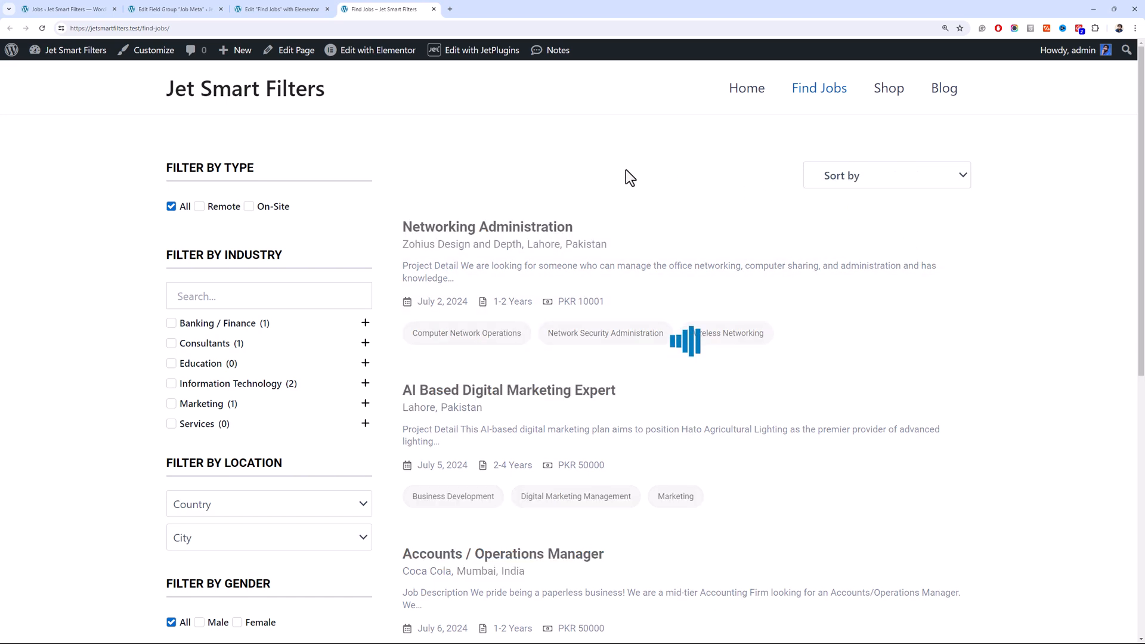
{"action": "left_click", "coordinate": [298, 9]}
{"action": "left_click", "coordinate": [79, 138]}
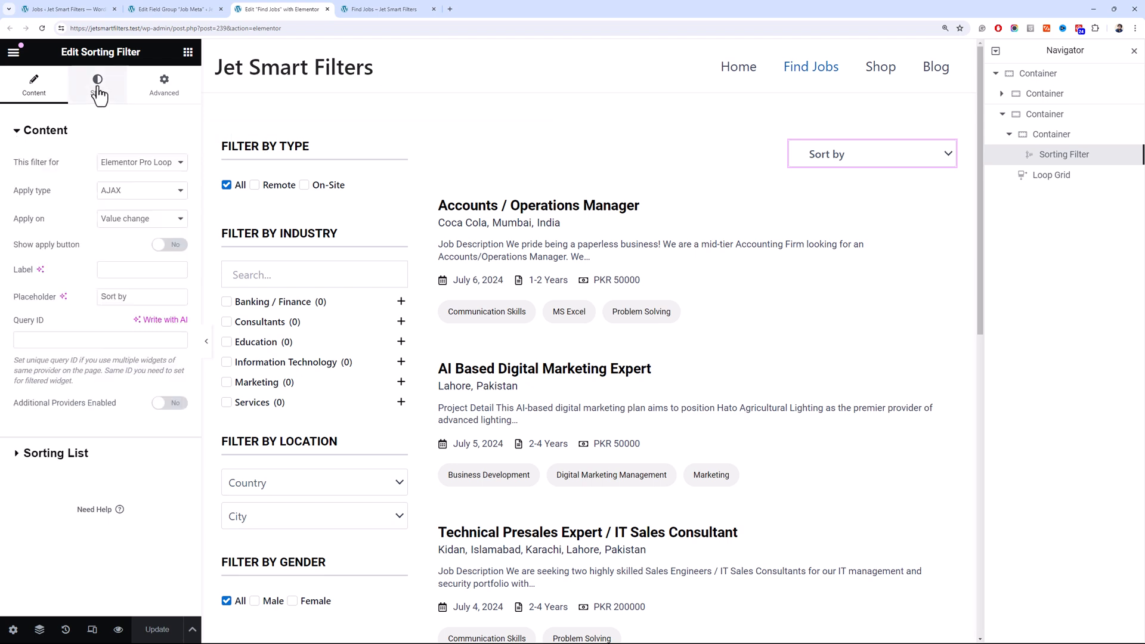
{"action": "left_click", "coordinate": [97, 89]}
{"action": "left_click", "coordinate": [36, 86]}
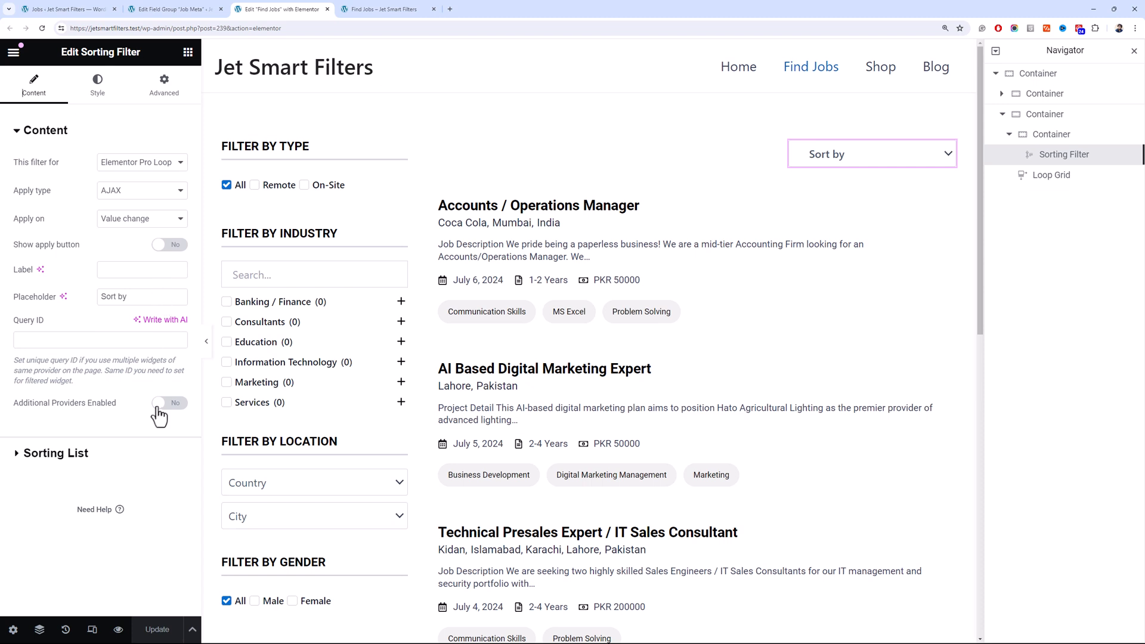
{"action": "left_click", "coordinate": [125, 457]}
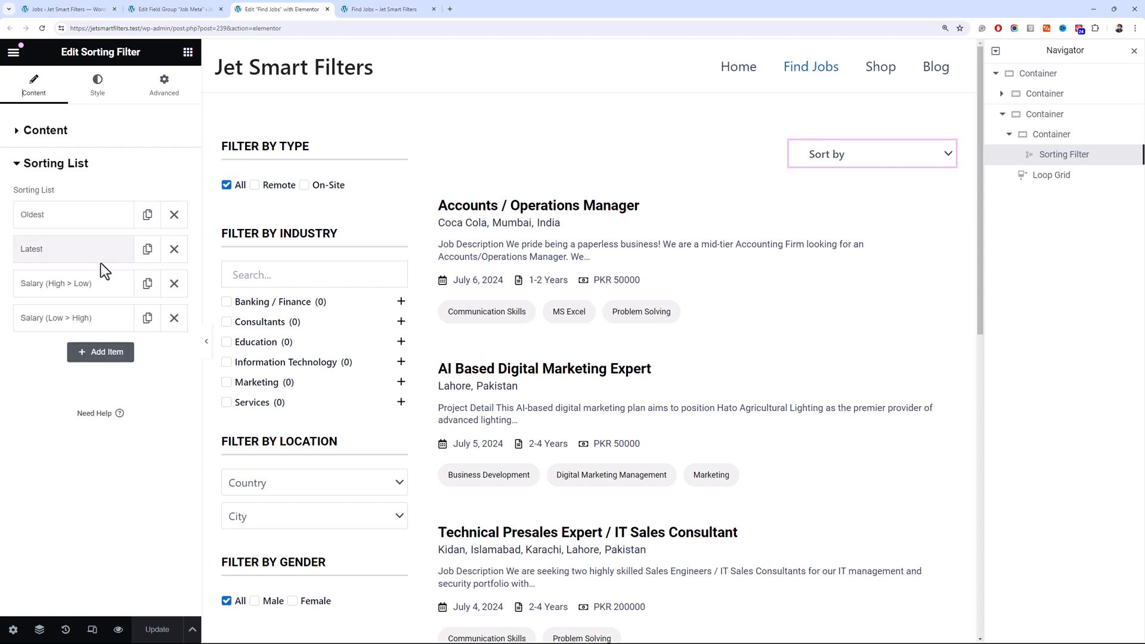
Enable Reset Field Appearance in the sorting filter's Select style and update the Find Jobs page
{"action": "left_click", "coordinate": [97, 84]}
{"action": "left_click", "coordinate": [129, 242]}
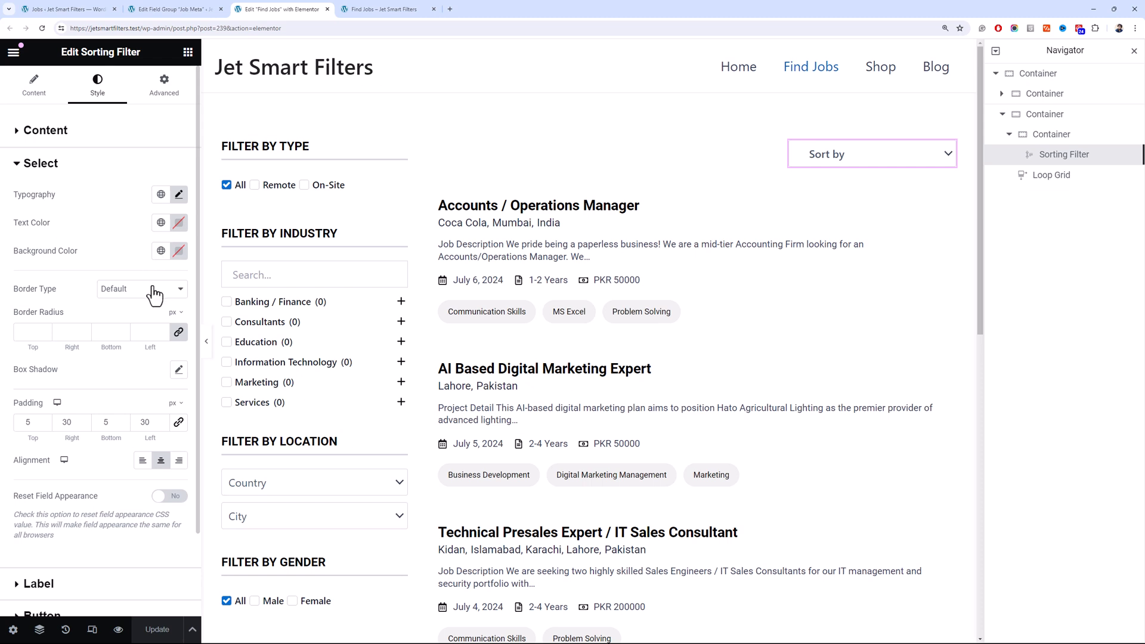
{"action": "scroll", "coordinate": [154, 292], "scroll_direction": "down", "scroll_amount": 2}
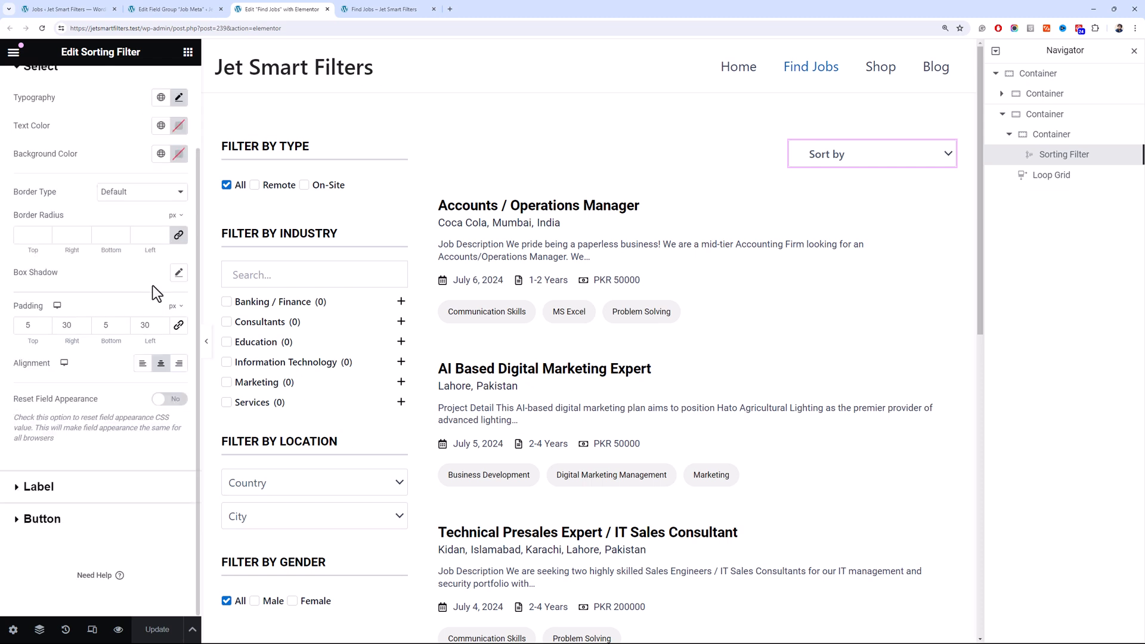
{"action": "left_click", "coordinate": [172, 402]}
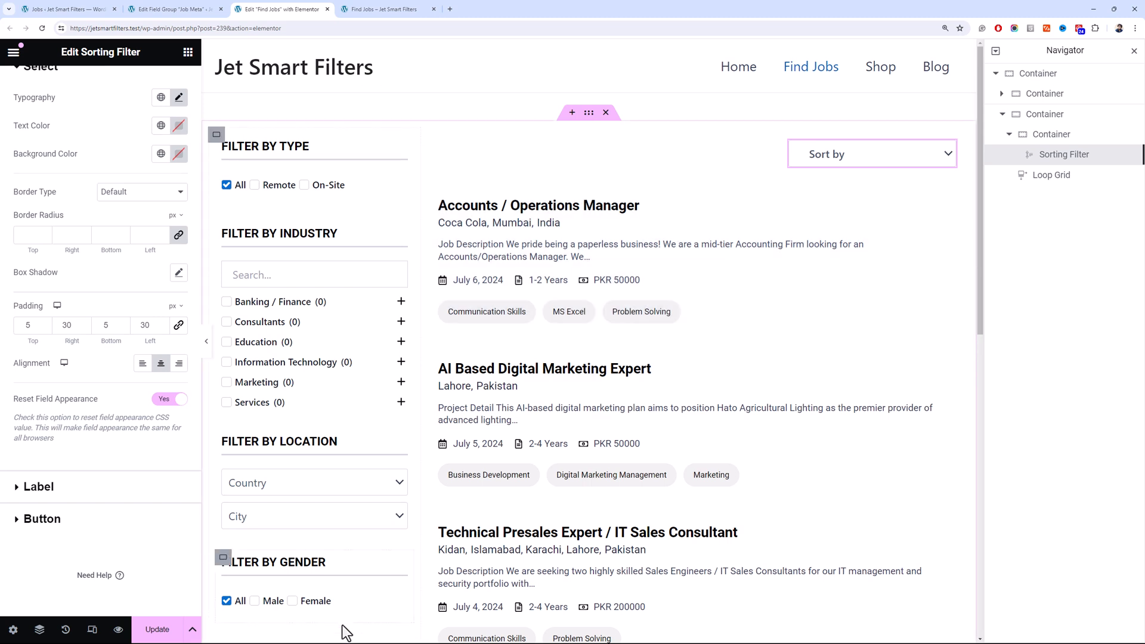
{"action": "left_click", "coordinate": [159, 633]}
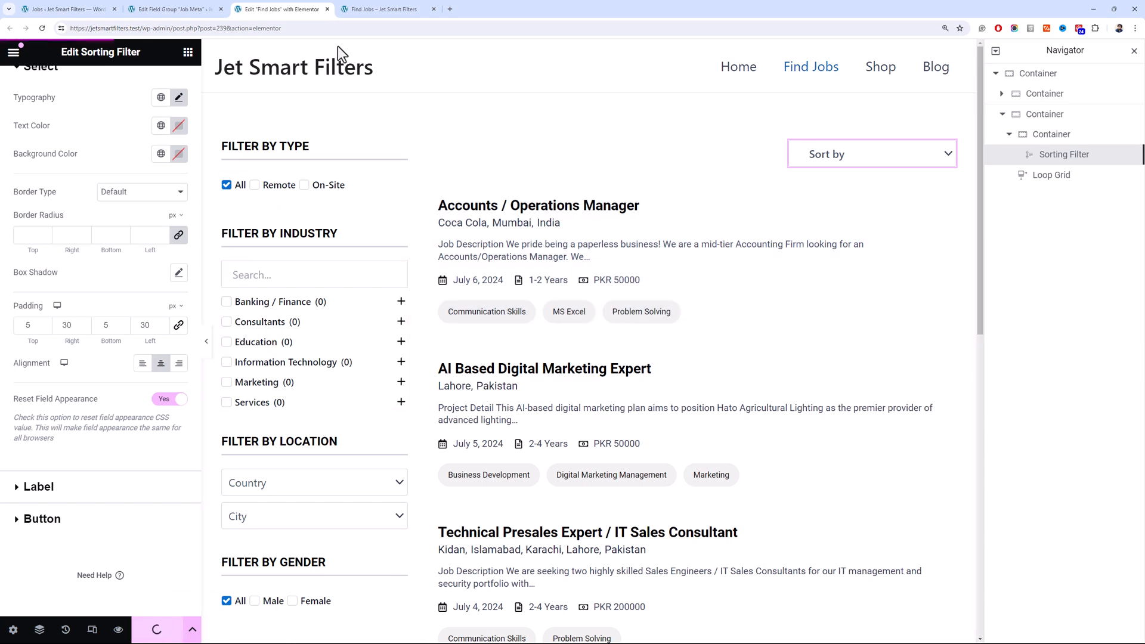
Reload the live Find Jobs page and check how the Sort by dropdown looks
{"action": "left_click", "coordinate": [406, 9]}
{"action": "left_click", "coordinate": [408, 28]}
{"action": "key", "text": "Return"}
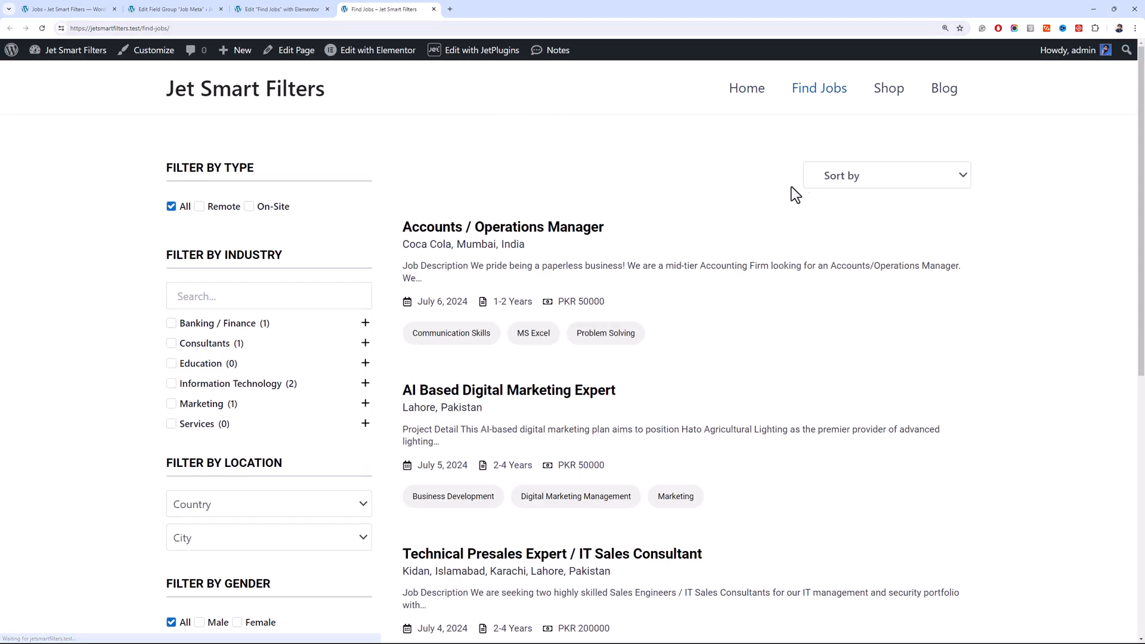
{"action": "left_click", "coordinate": [823, 185]}
{"action": "left_click", "coordinate": [730, 215]}
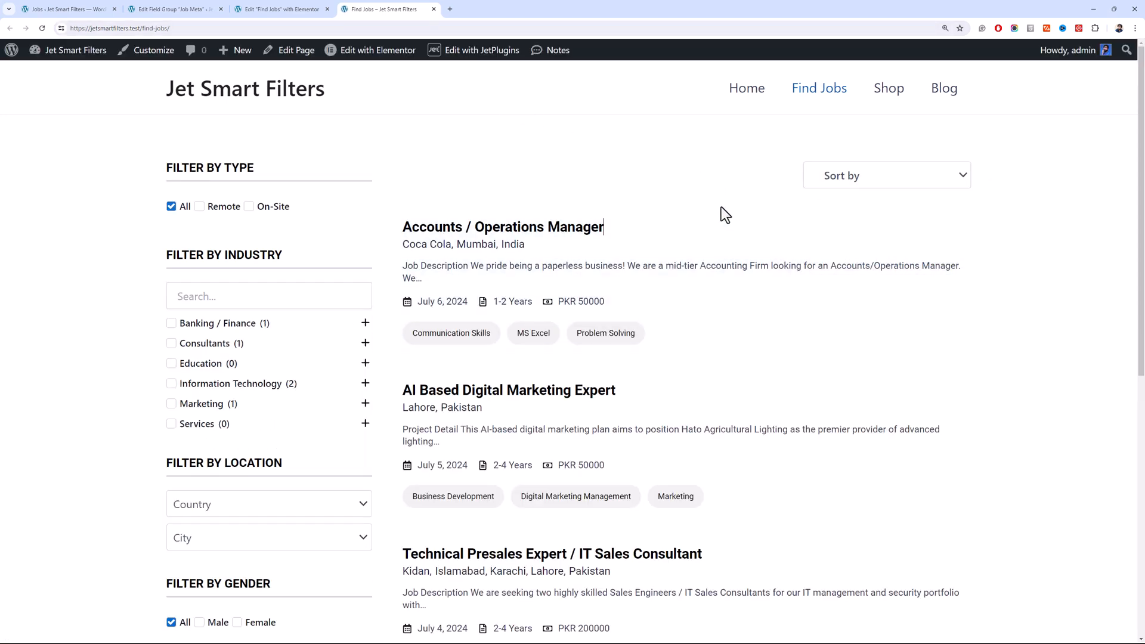
Review the sorting filter's Label style settings and the Select Width option in its Content style
{"action": "left_click", "coordinate": [321, 9]}
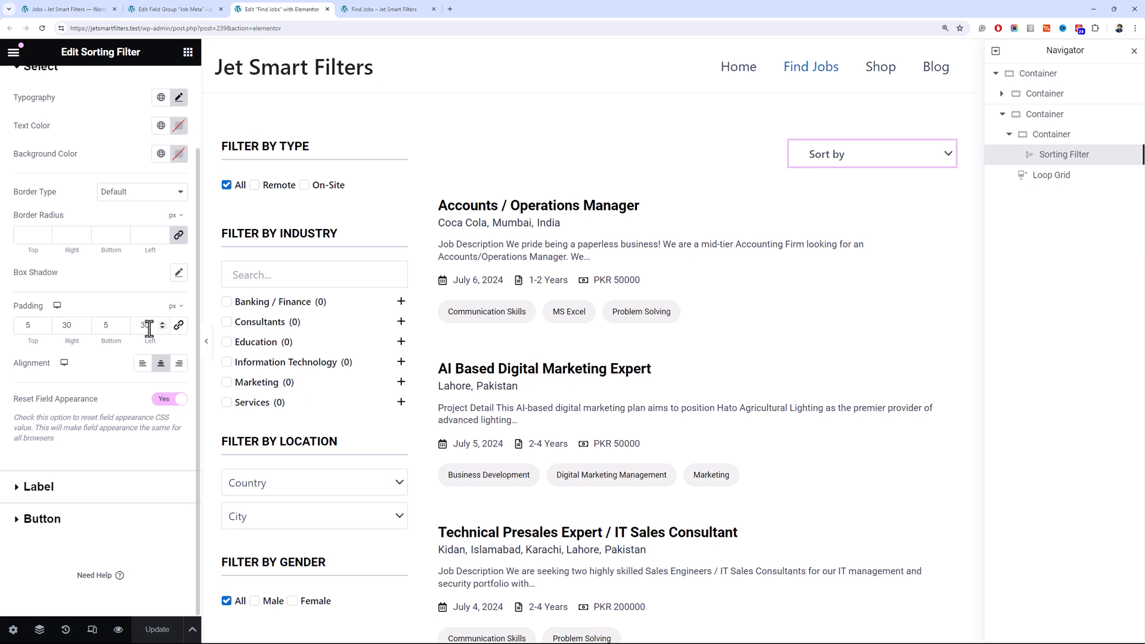
{"action": "left_click", "coordinate": [160, 491]}
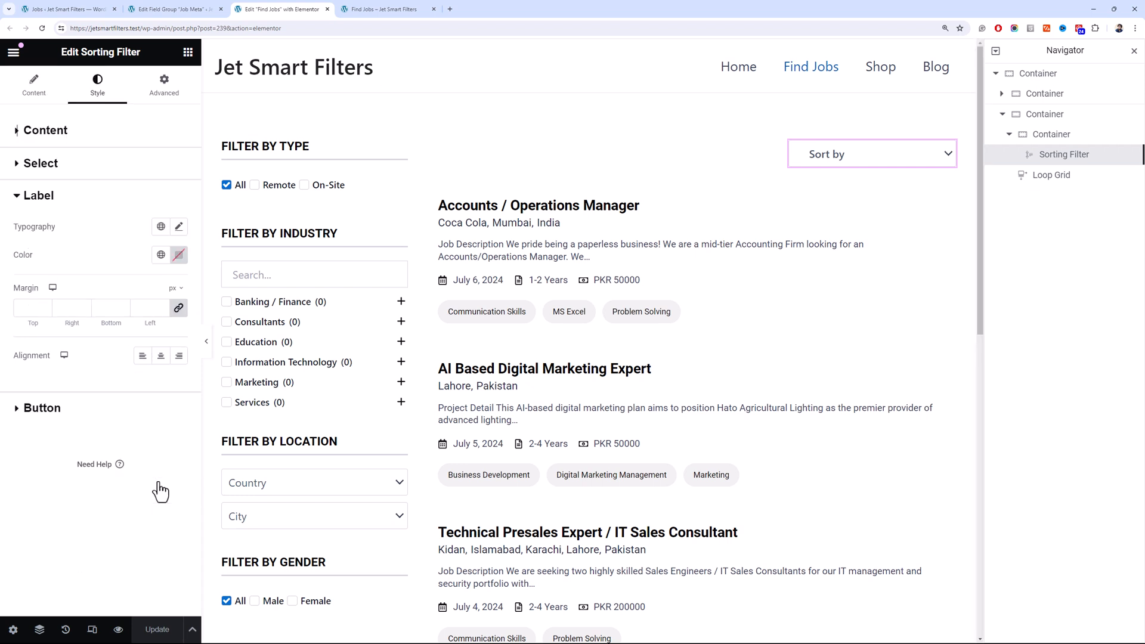
{"action": "left_click", "coordinate": [86, 132]}
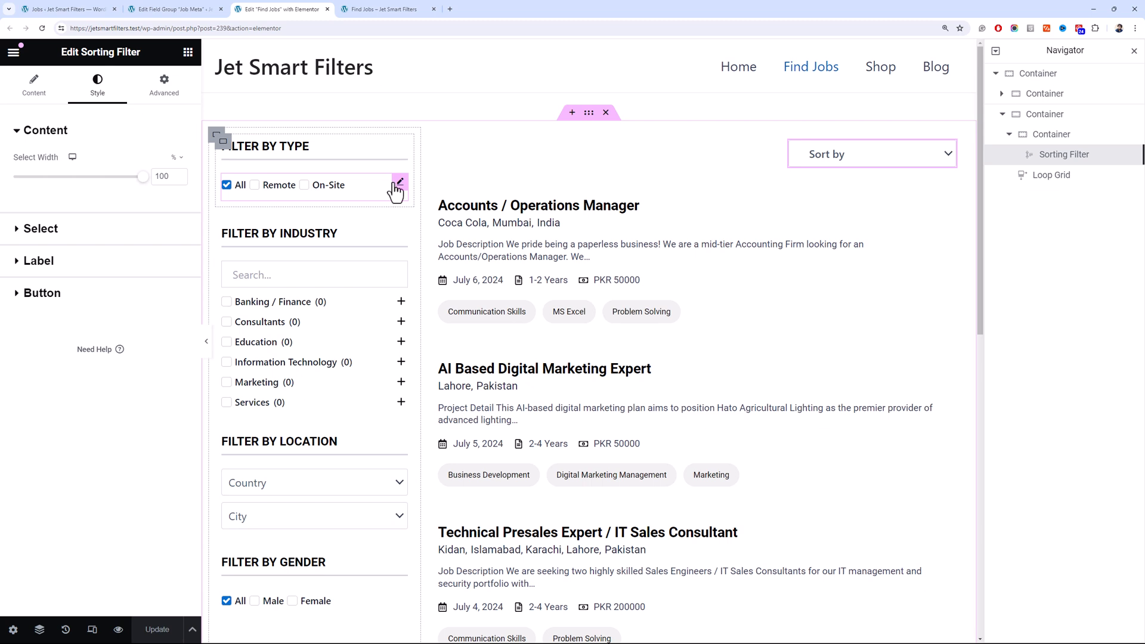
Show the site's live home page, then list all pages in the WordPress dashboard
{"action": "left_click", "coordinate": [384, 9]}
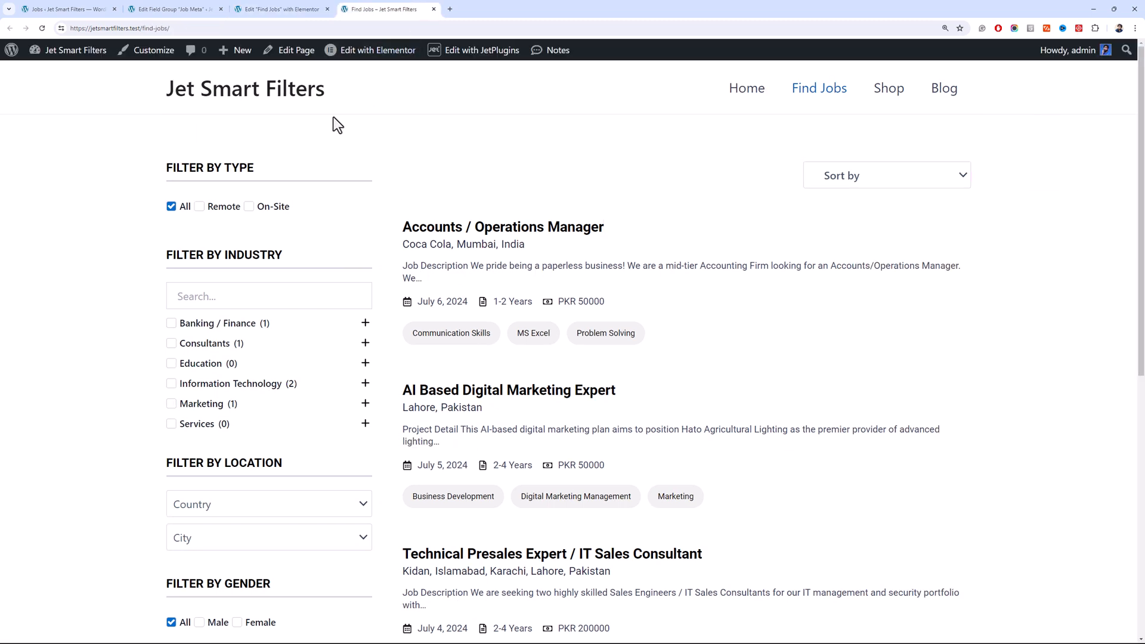
{"action": "left_click", "coordinate": [286, 106]}
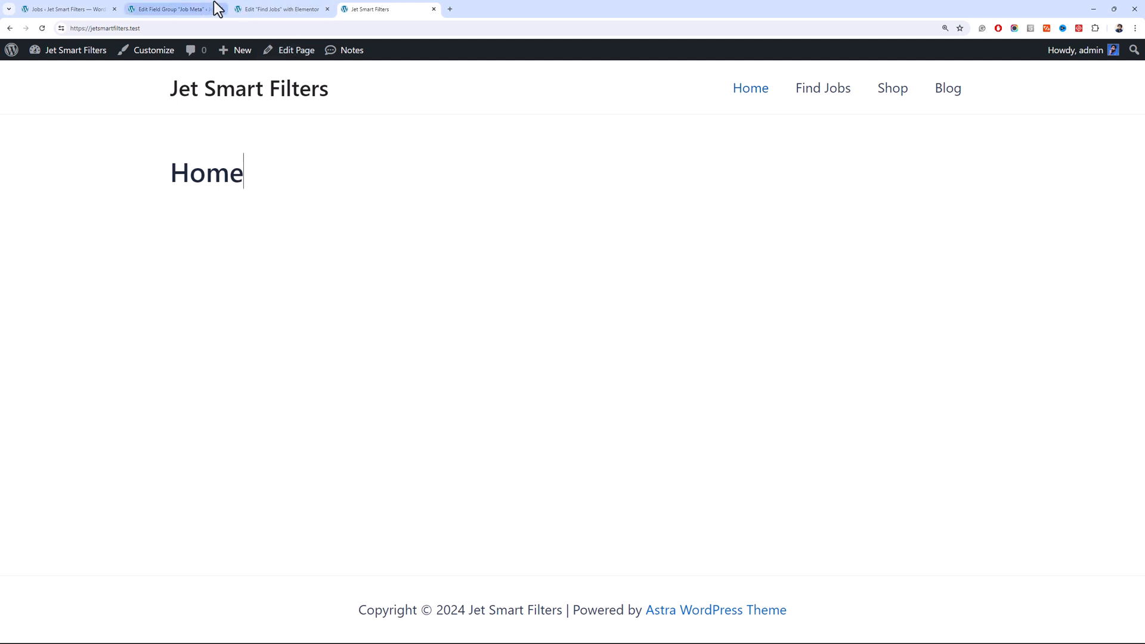
{"action": "left_click", "coordinate": [83, 9]}
{"action": "scroll", "coordinate": [69, 211], "scroll_direction": "up", "scroll_amount": 3}
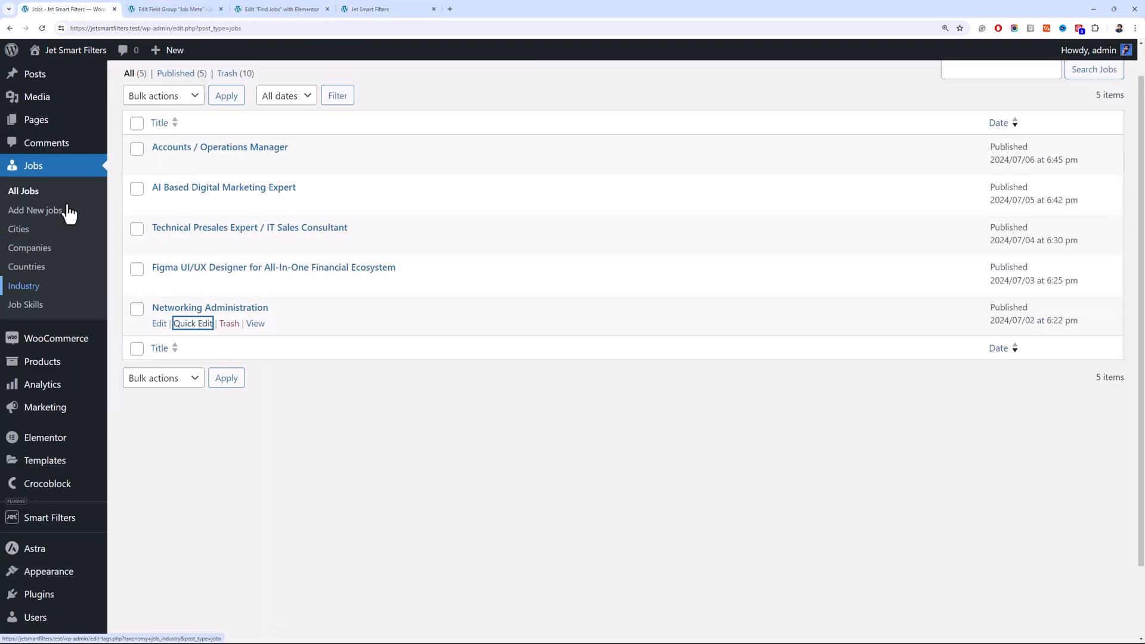
{"action": "left_click", "coordinate": [65, 167]}
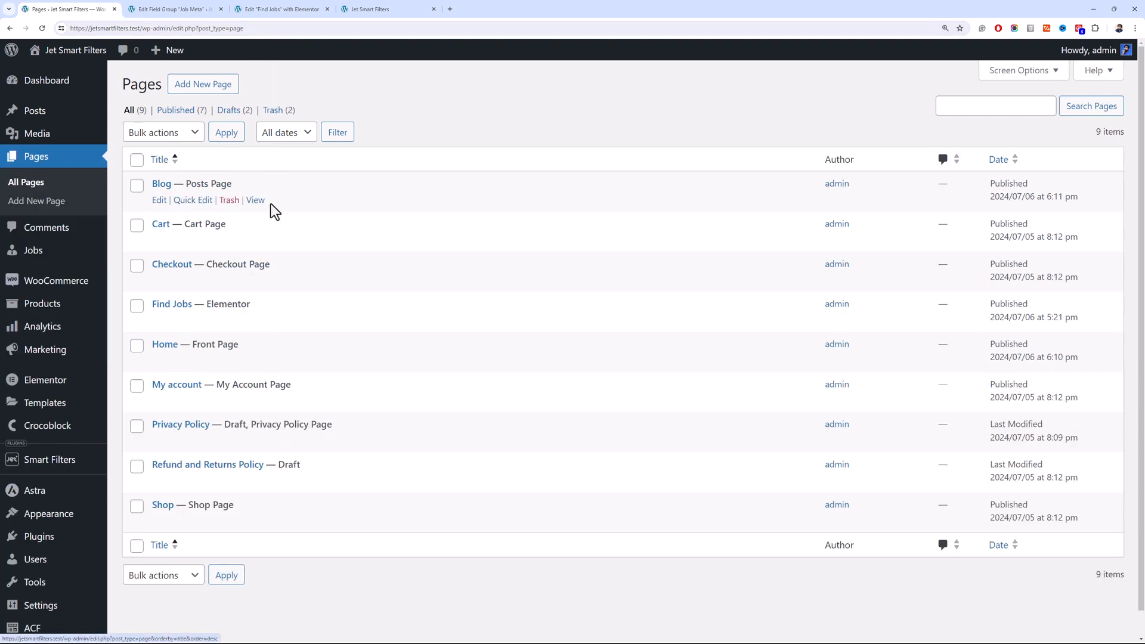
Open the Home page for editing with Elementor and load Find Jobs on the live site
{"action": "middle_click", "coordinate": [160, 360]}
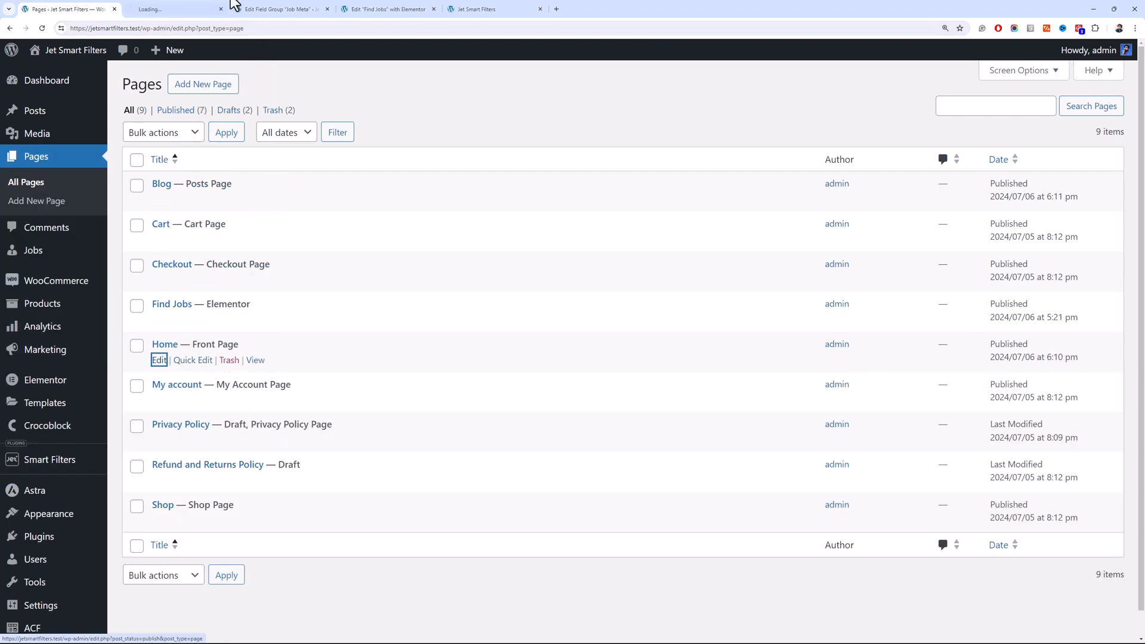
{"action": "left_click", "coordinate": [218, 9]}
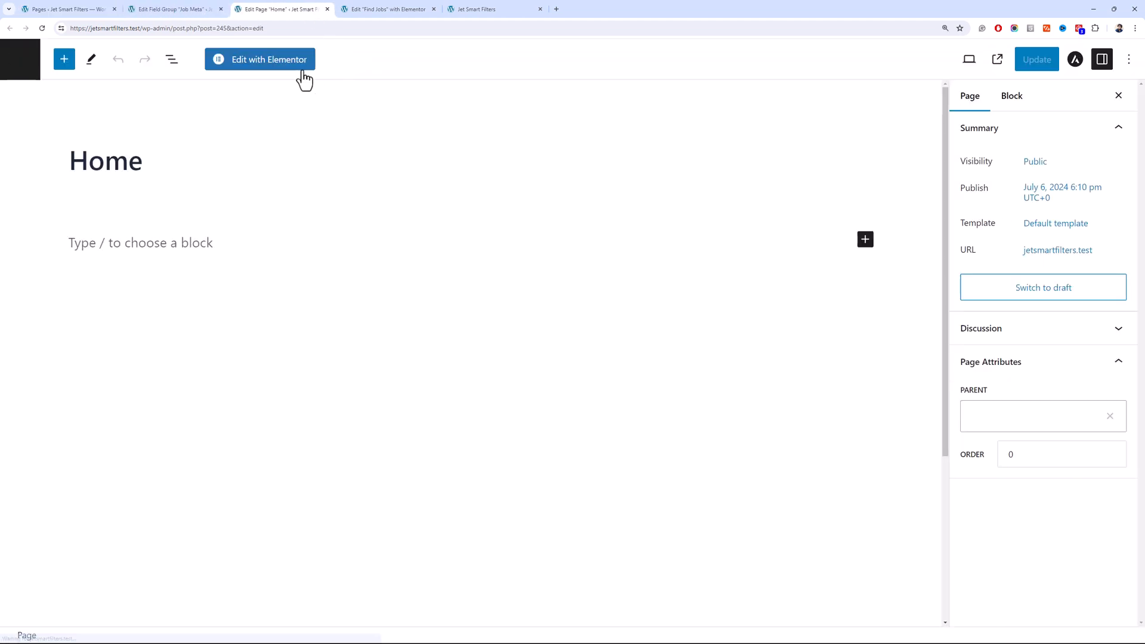
{"action": "left_click", "coordinate": [302, 69]}
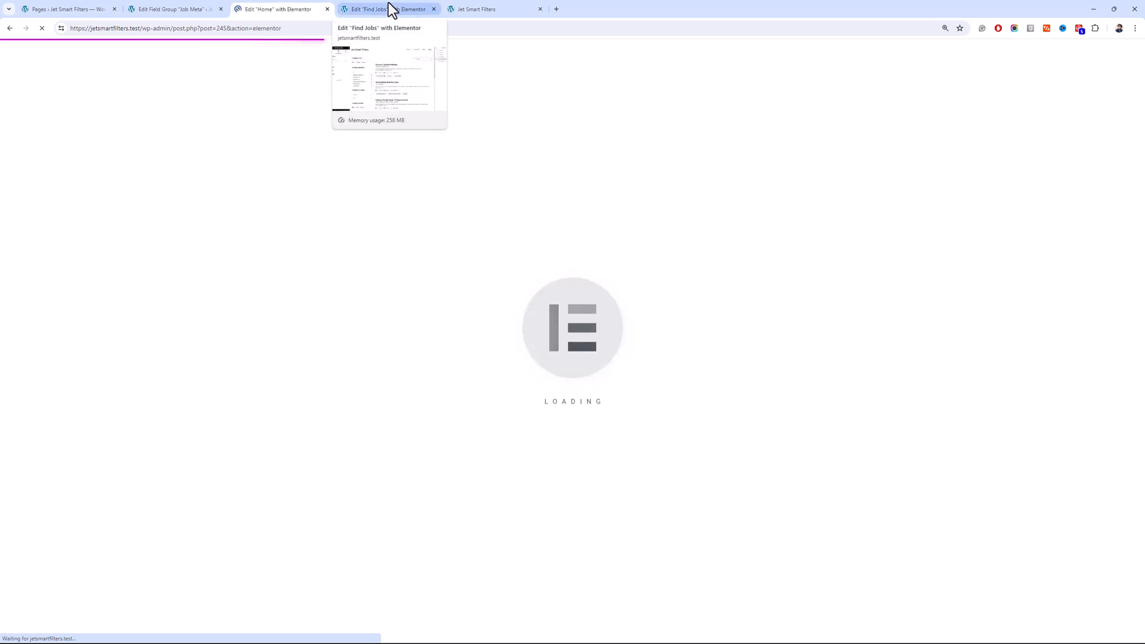
{"action": "left_click", "coordinate": [476, 9]}
{"action": "left_click", "coordinate": [822, 91]}
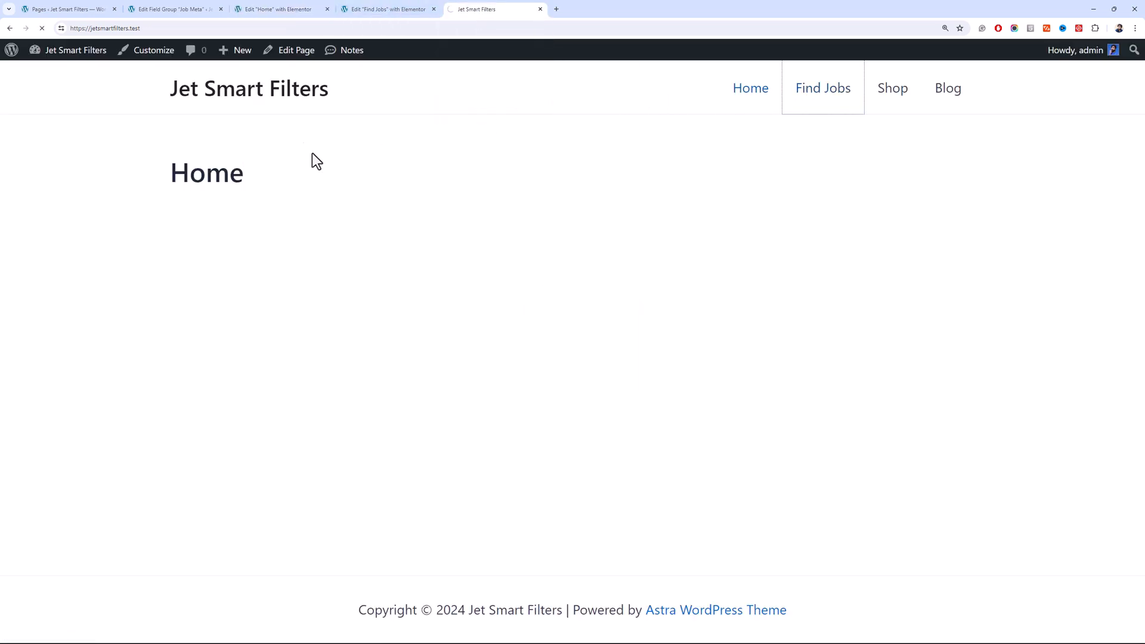
Add a column-direction Flexbox container to the Home page and set its minimum height to 500 px
{"action": "left_click", "coordinate": [261, 9]}
{"action": "left_click", "coordinate": [563, 209]}
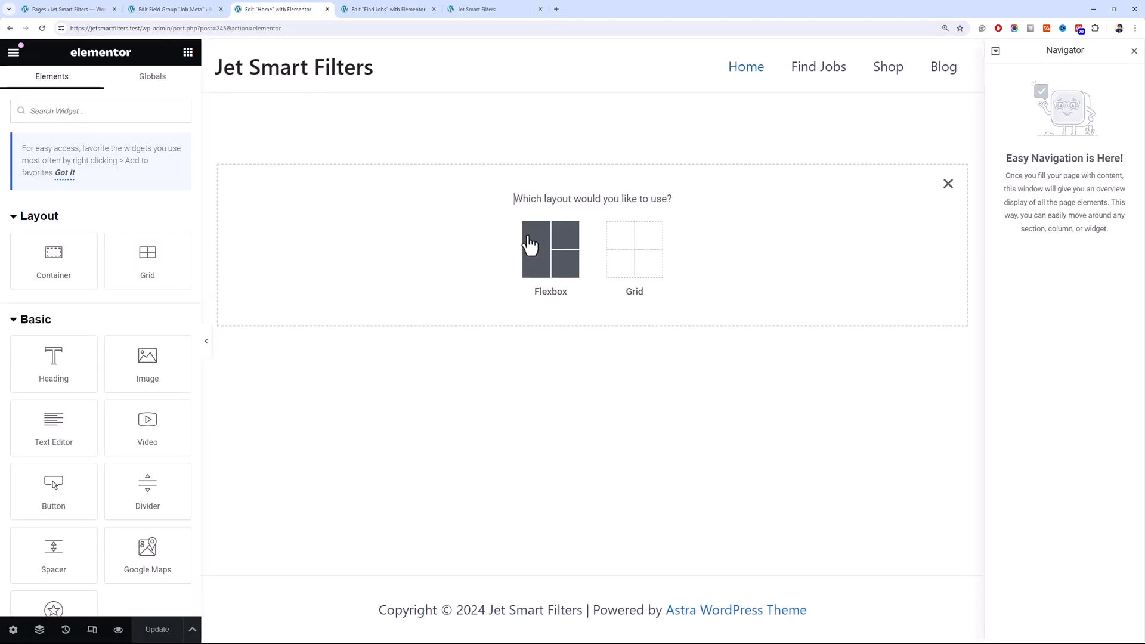
{"action": "left_click", "coordinate": [534, 270]}
{"action": "left_click", "coordinate": [384, 244]}
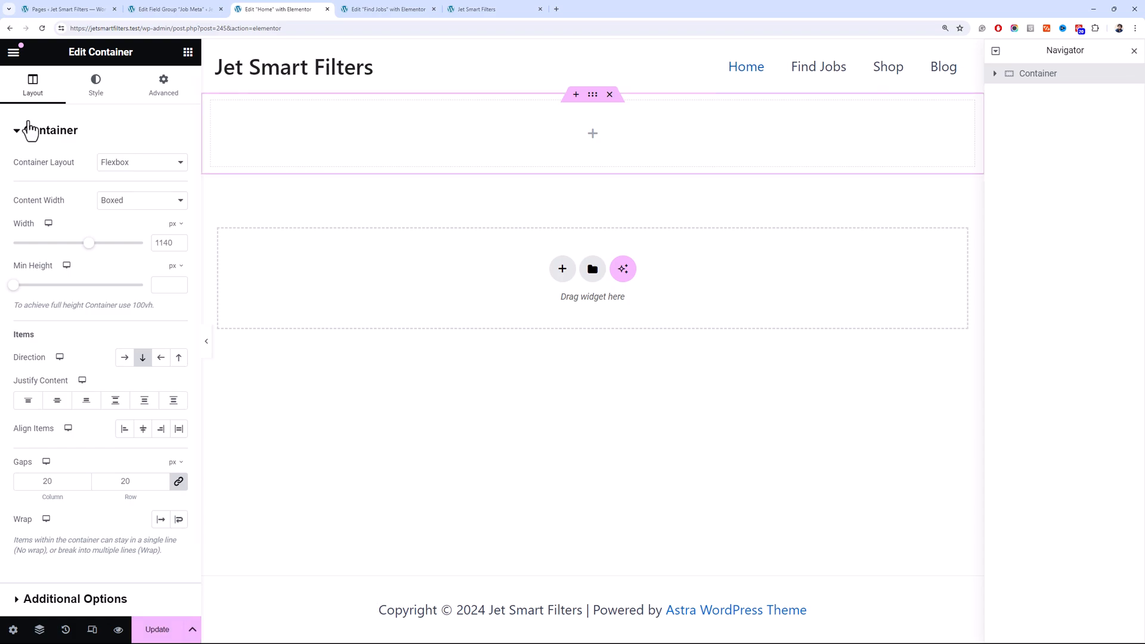
{"action": "type", "text": "500"}
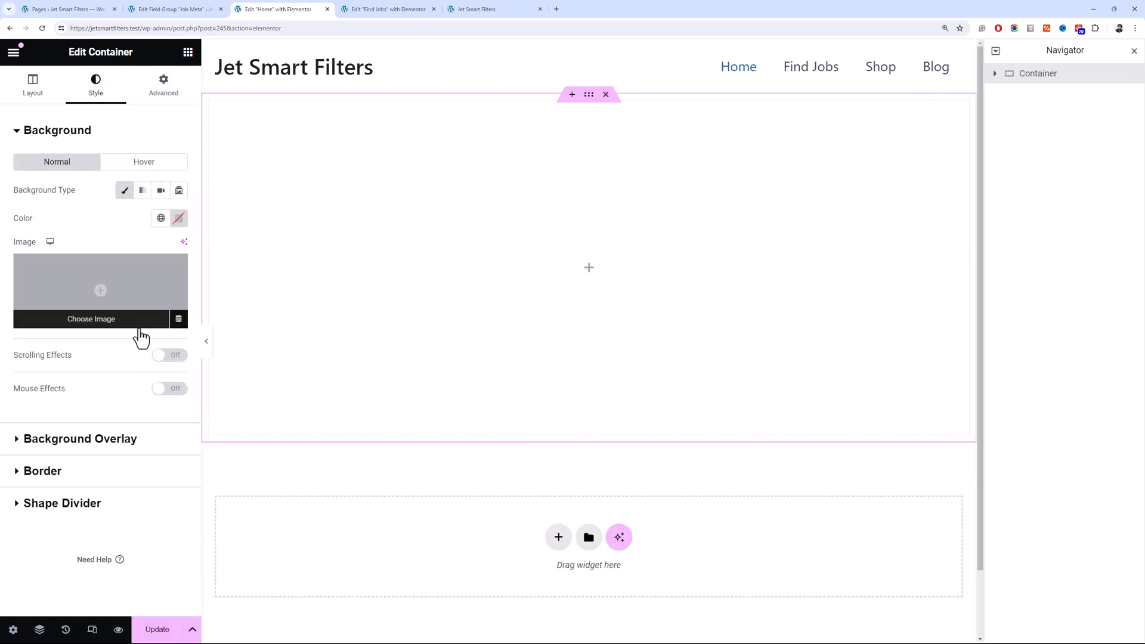
Give the container an office team photo background with a purple overlay and add the heading "Find your dream job!"
{"action": "left_click", "coordinate": [156, 283]}
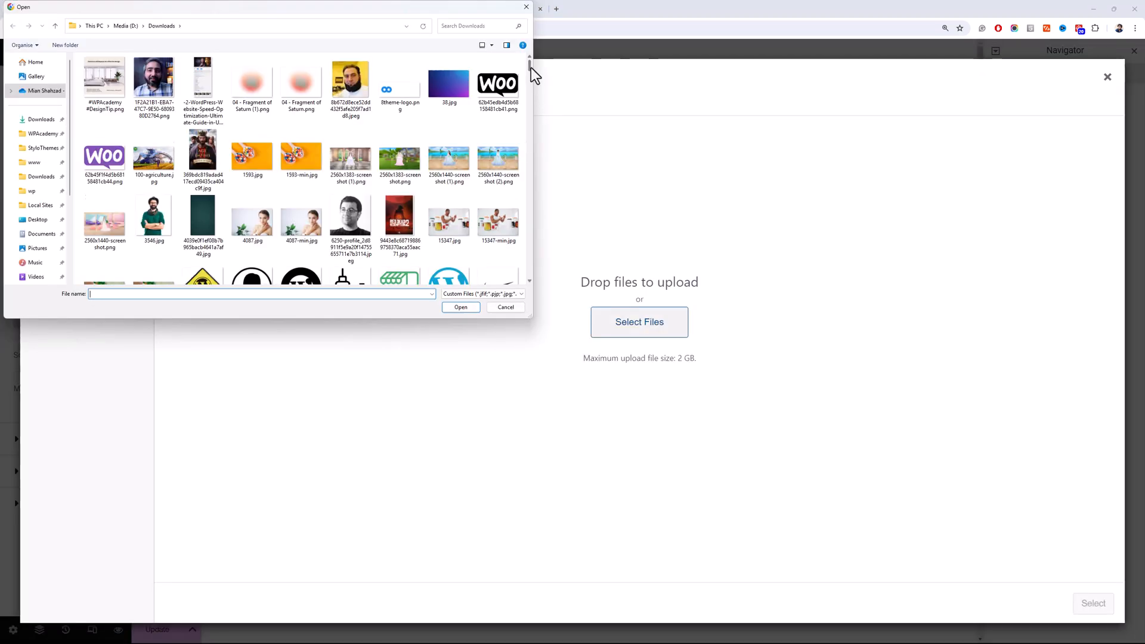
{"action": "left_click_drag", "start_coordinate": [530, 67], "coordinate": [531, 202]}
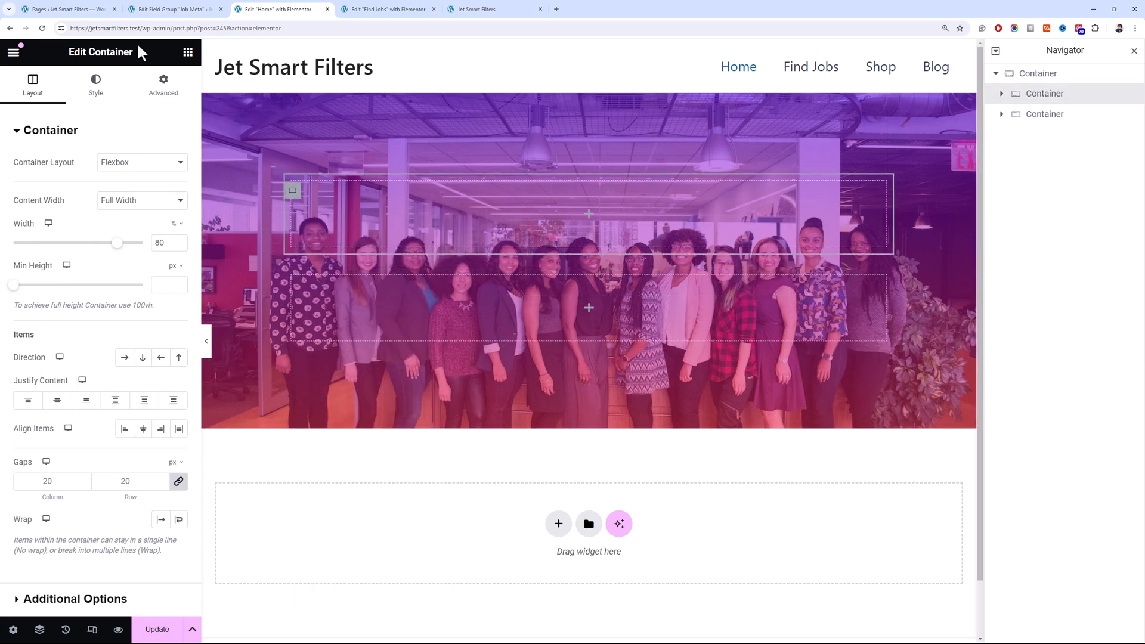
{"action": "type", "text": "Find your dream job!@"}
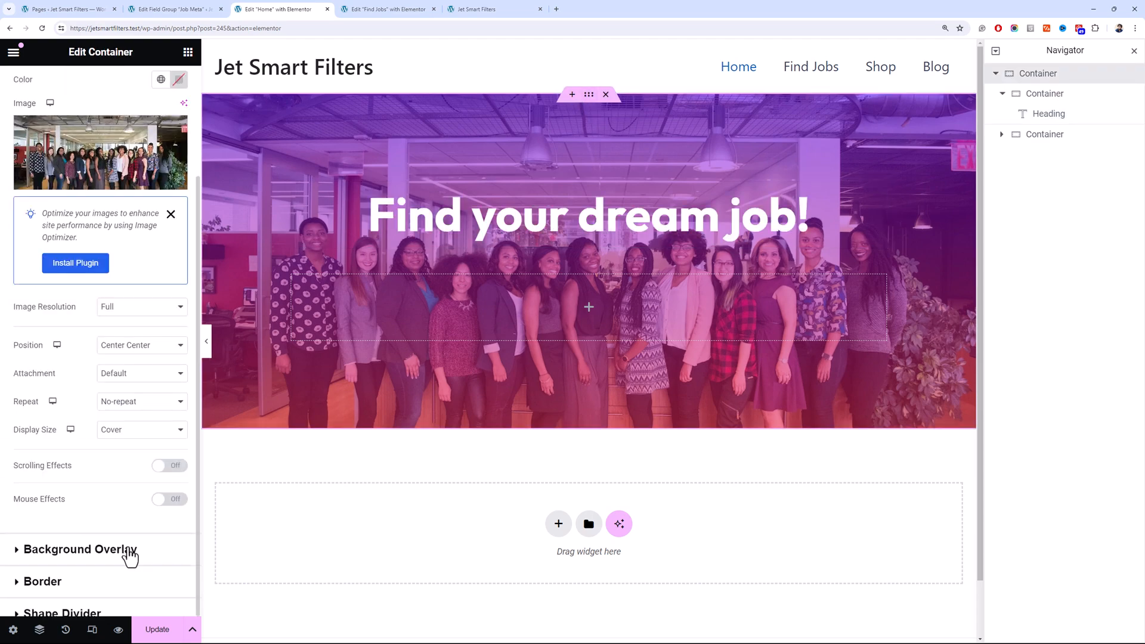
{"action": "left_click", "coordinate": [128, 554]}
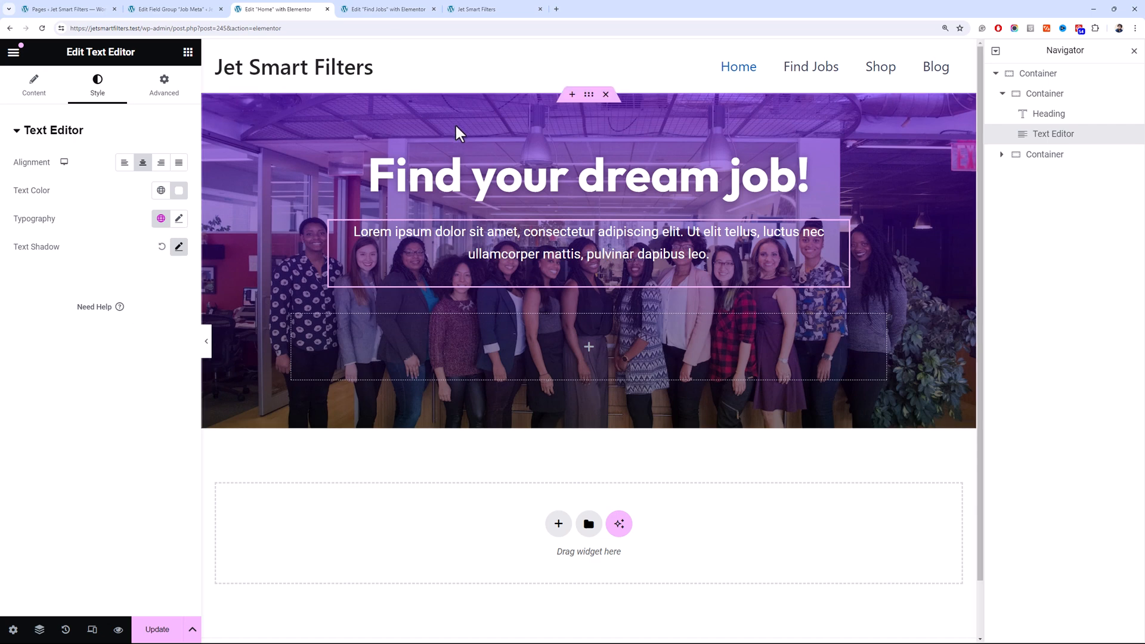
Set the outer container's minimum height to 600 px and the empty inner container's direction to row
{"action": "left_click", "coordinate": [588, 94]}
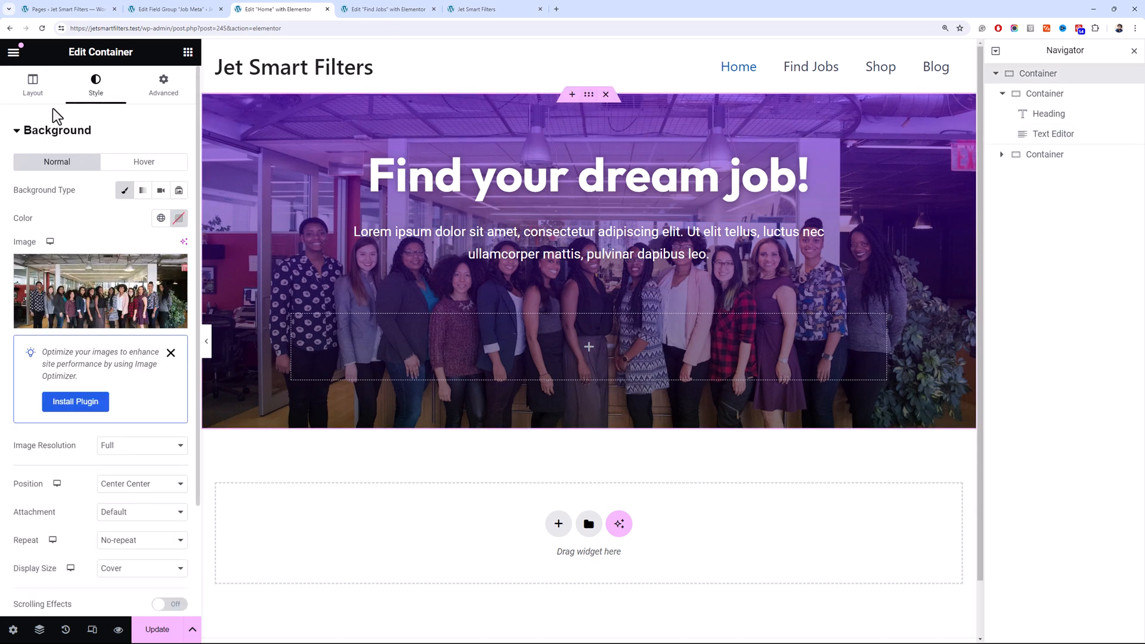
{"action": "left_click", "coordinate": [33, 87]}
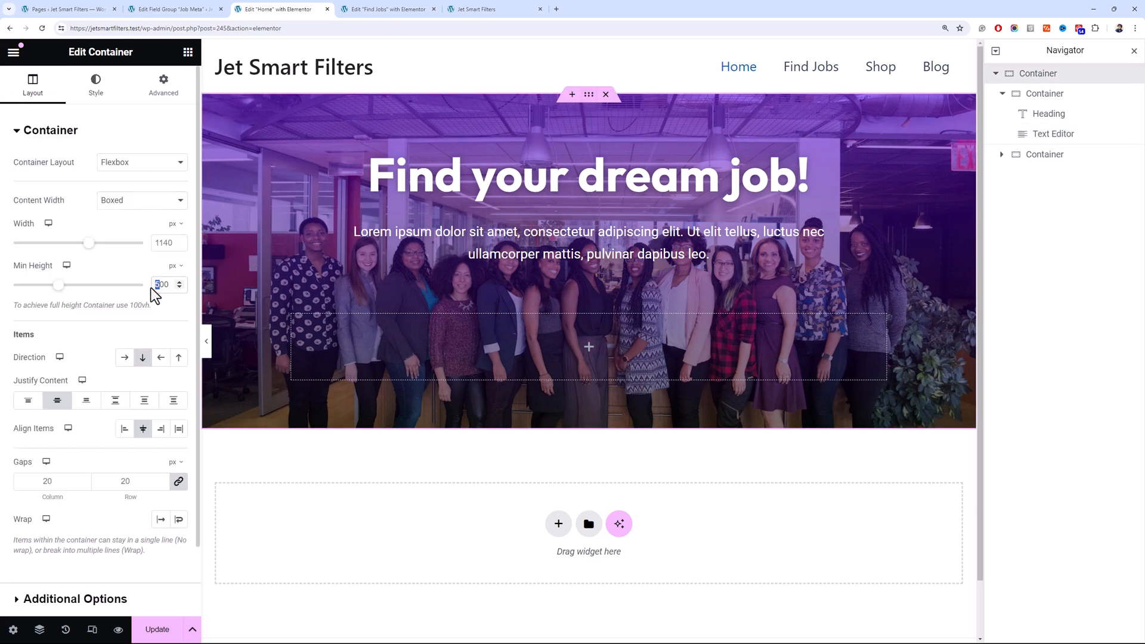
{"action": "type", "text": "6"}
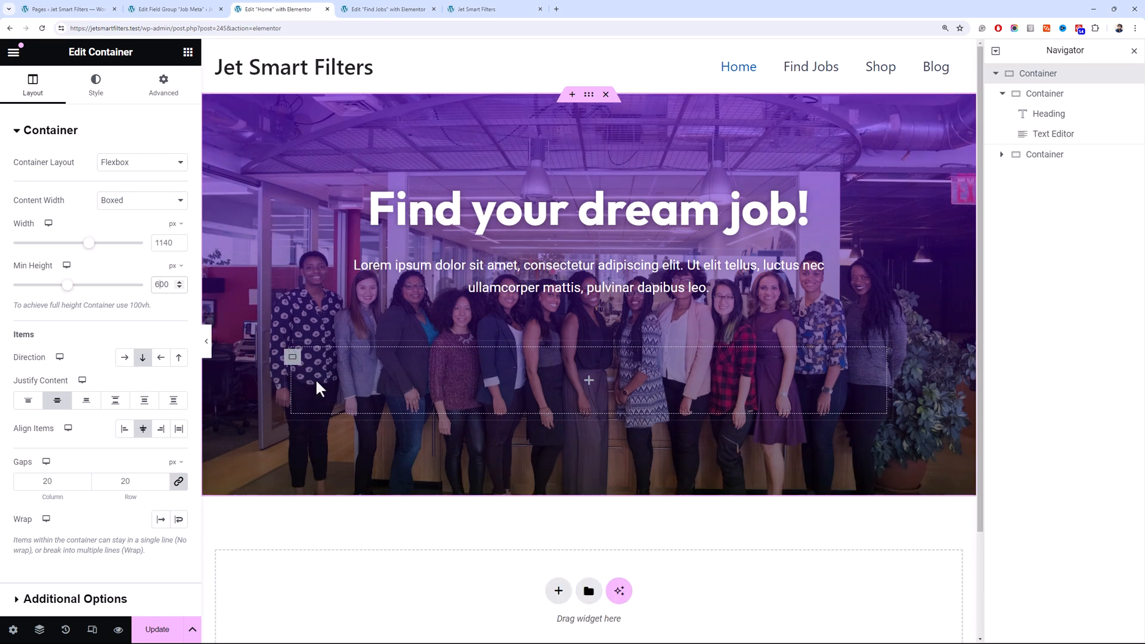
{"action": "left_click", "coordinate": [293, 369]}
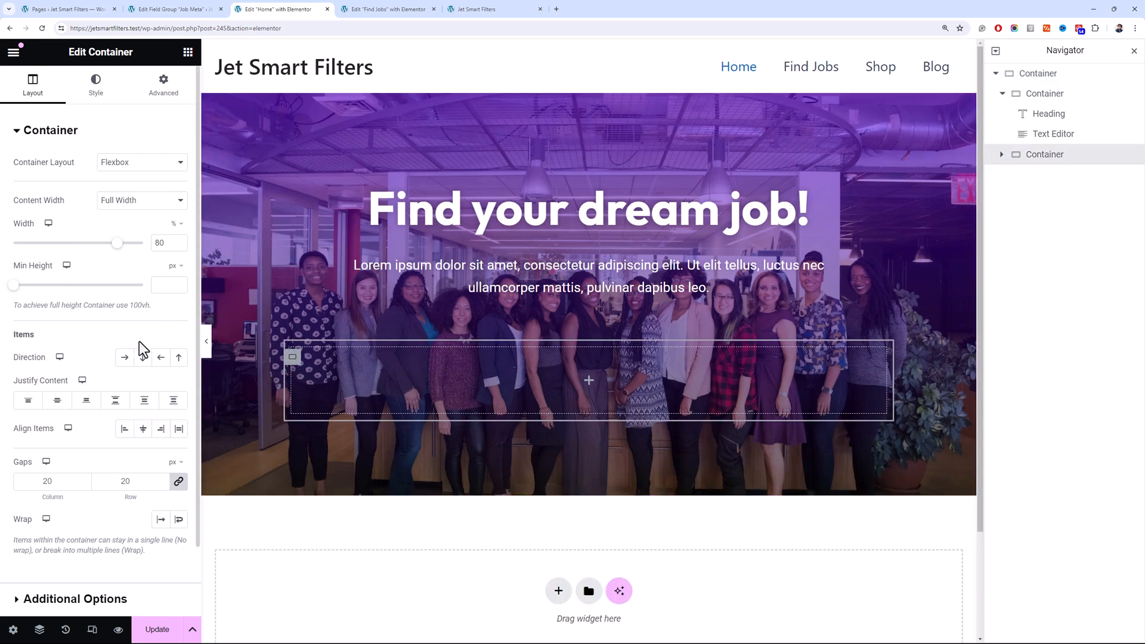
{"action": "left_click", "coordinate": [125, 357]}
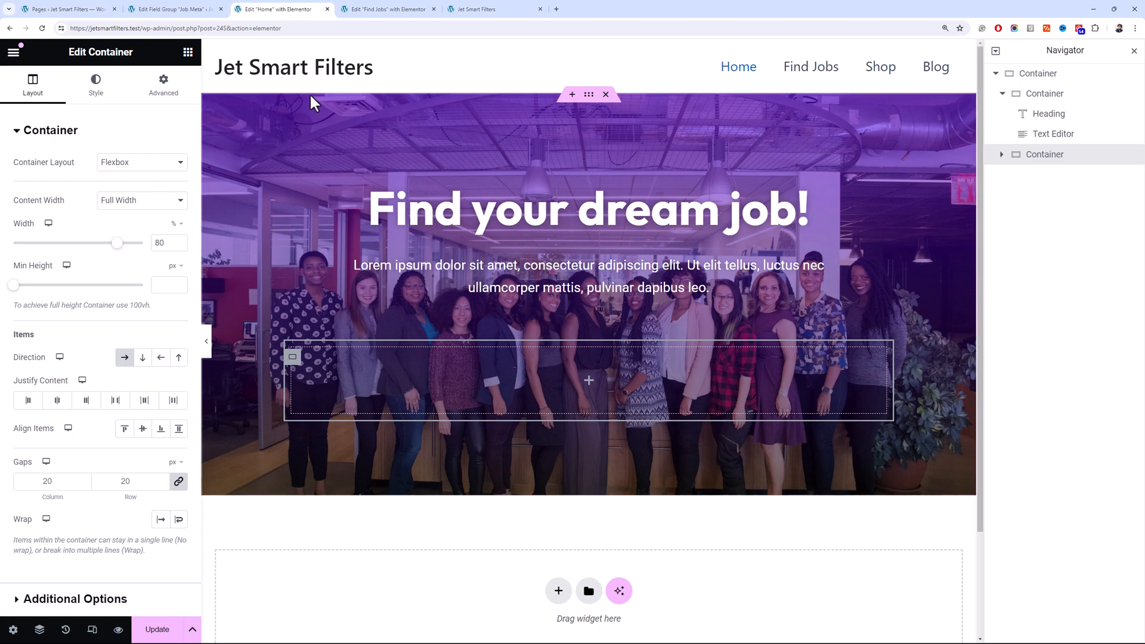
Open the Find Jobs page on the live site and look over its filters
{"action": "left_click", "coordinate": [459, 11]}
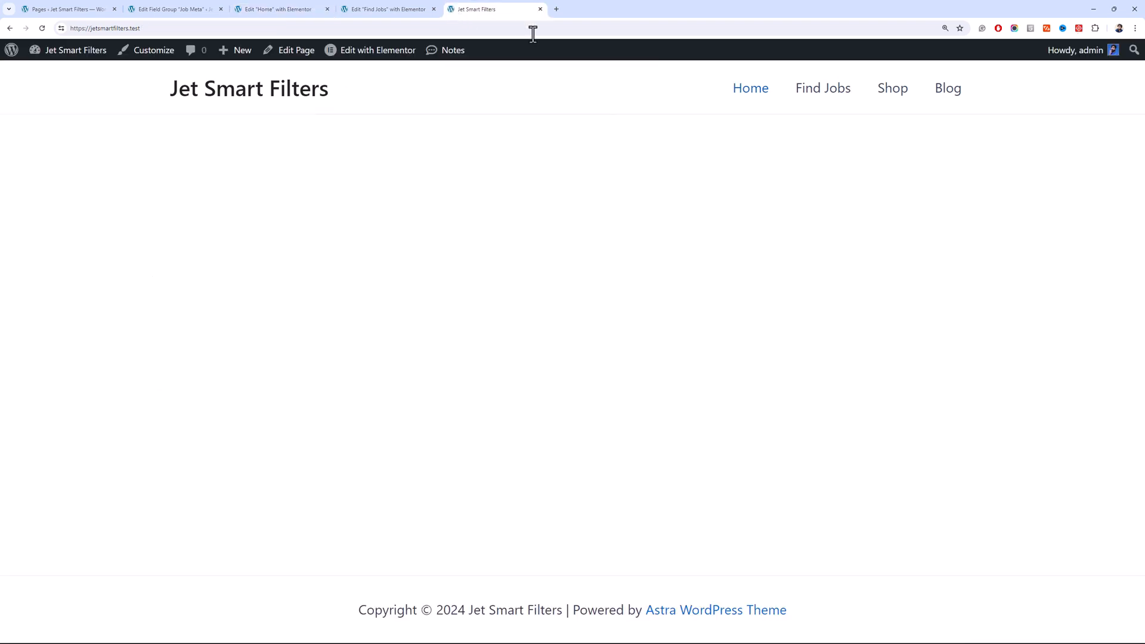
{"action": "left_click", "coordinate": [808, 102]}
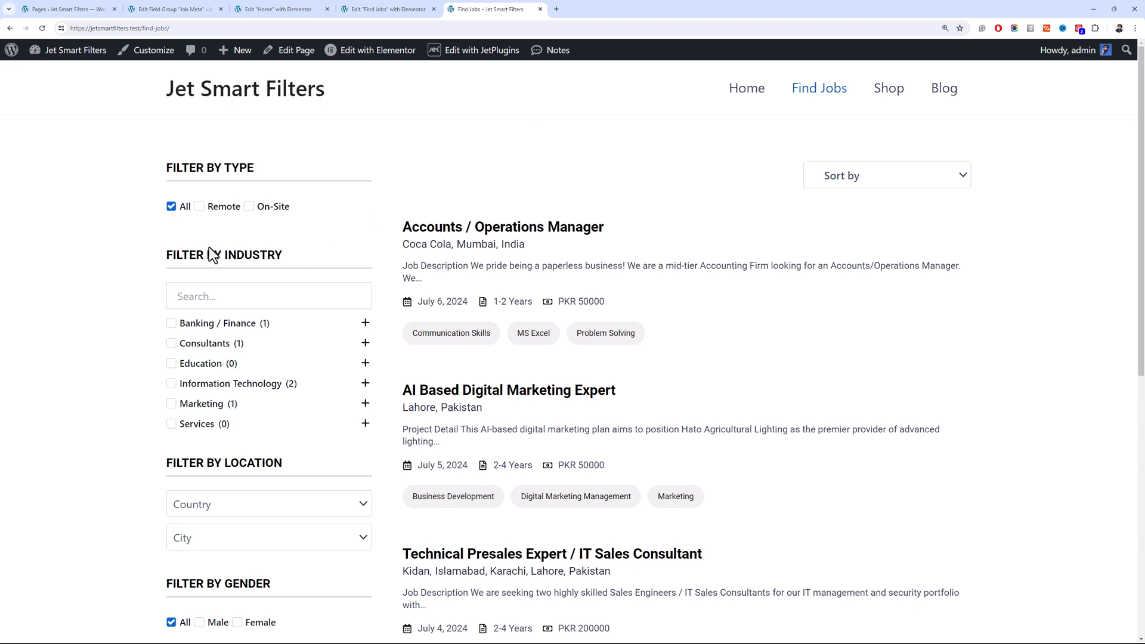
Review the type, industry, location, gender and salary filters on the live Find Jobs page
{"action": "left_click", "coordinate": [388, 9]}
{"action": "left_click", "coordinate": [298, 9]}
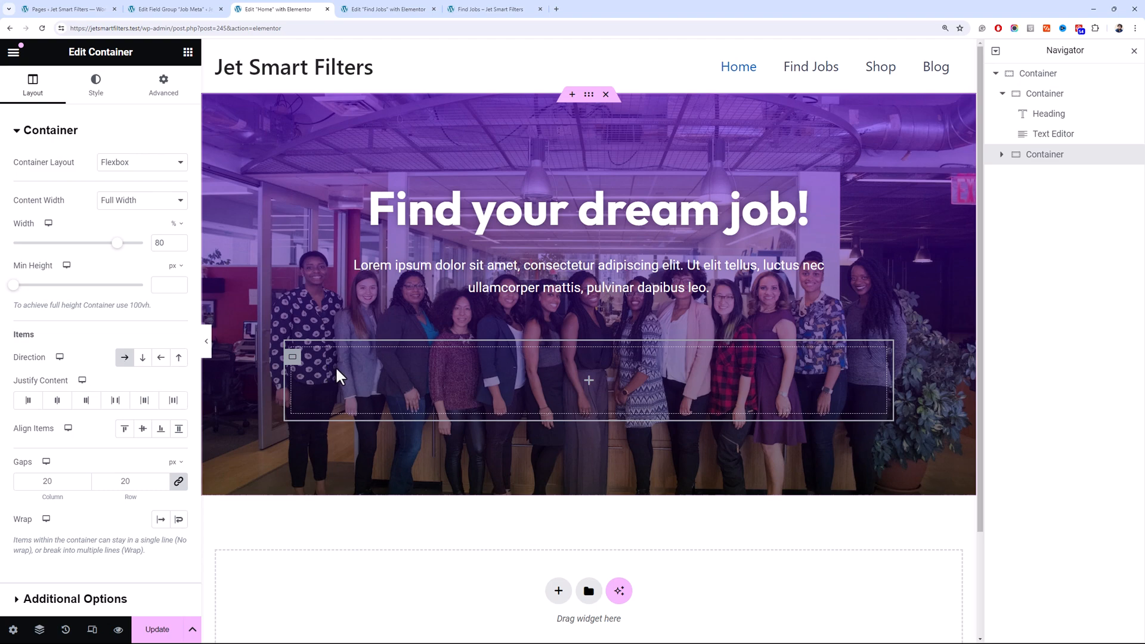
{"action": "left_click", "coordinate": [483, 10]}
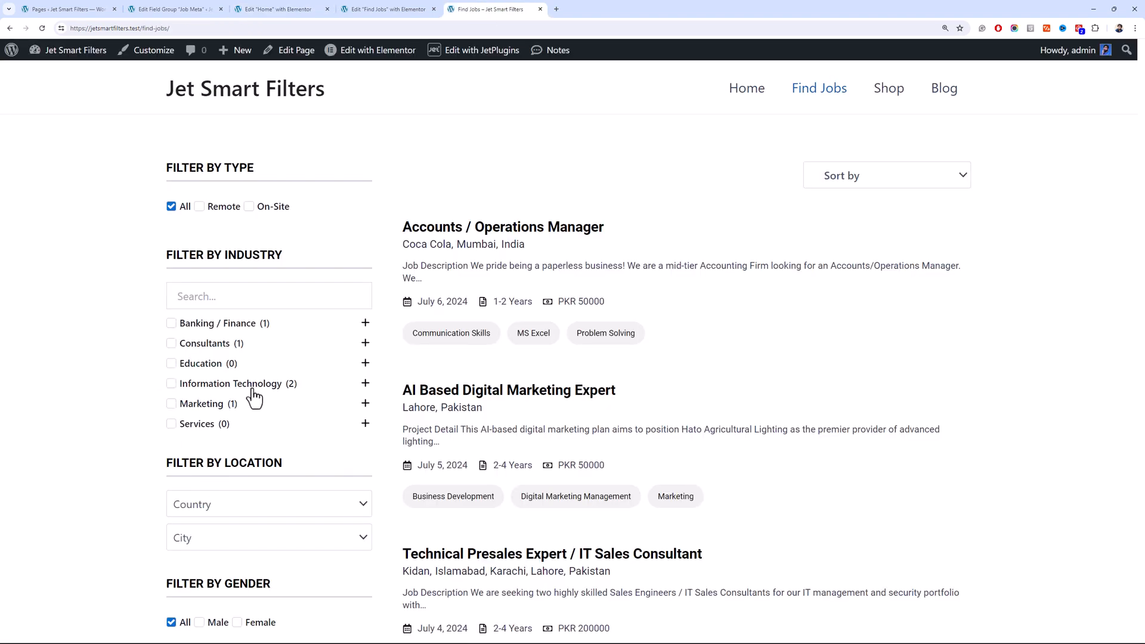
{"action": "scroll", "coordinate": [254, 399], "scroll_direction": "down", "scroll_amount": 2}
{"action": "scroll", "coordinate": [263, 364], "scroll_direction": "up", "scroll_amount": 2}
{"action": "scroll", "coordinate": [237, 304], "scroll_direction": "down", "scroll_amount": 2}
{"action": "scroll", "coordinate": [238, 250], "scroll_direction": "up", "scroll_amount": 2}
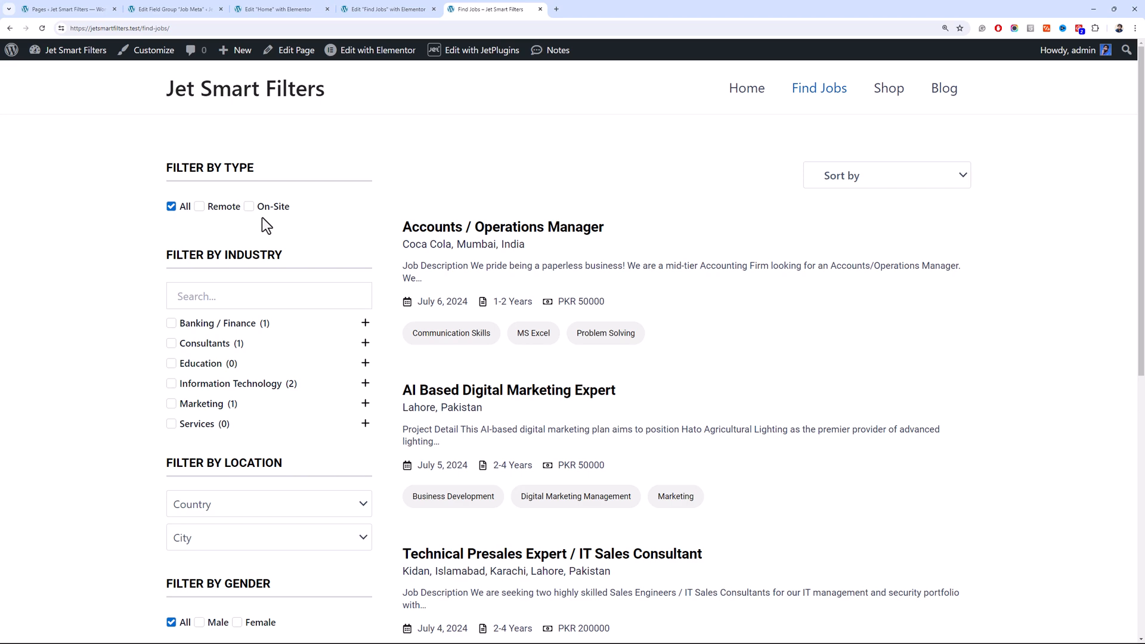
{"action": "scroll", "coordinate": [262, 221], "scroll_direction": "down", "scroll_amount": 4}
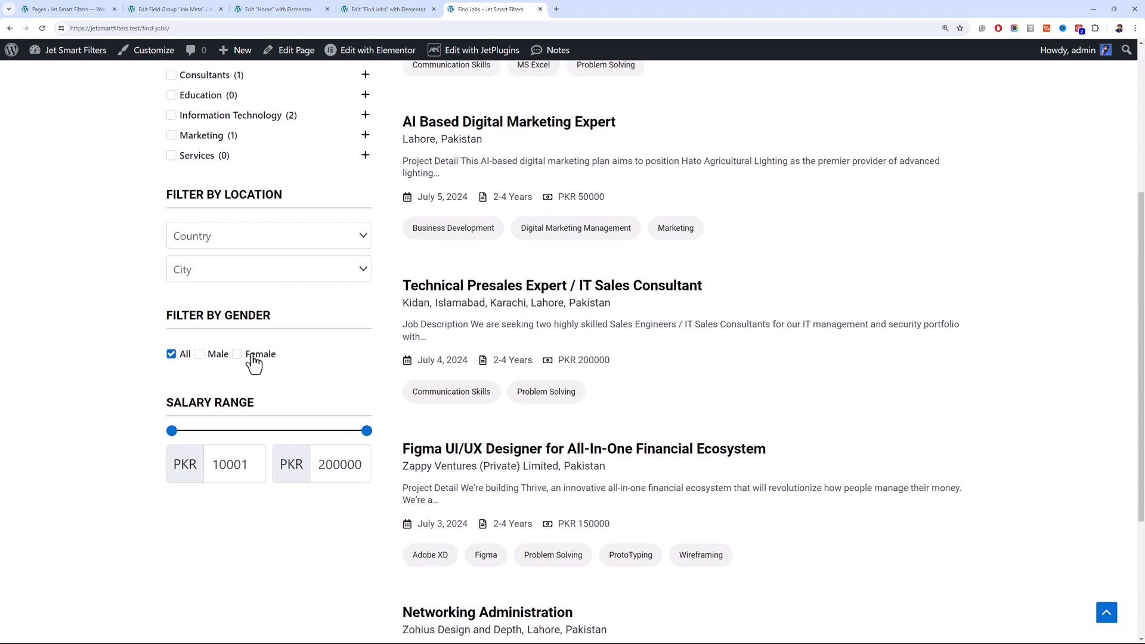
{"action": "scroll", "coordinate": [244, 334], "scroll_direction": "up", "scroll_amount": 2}
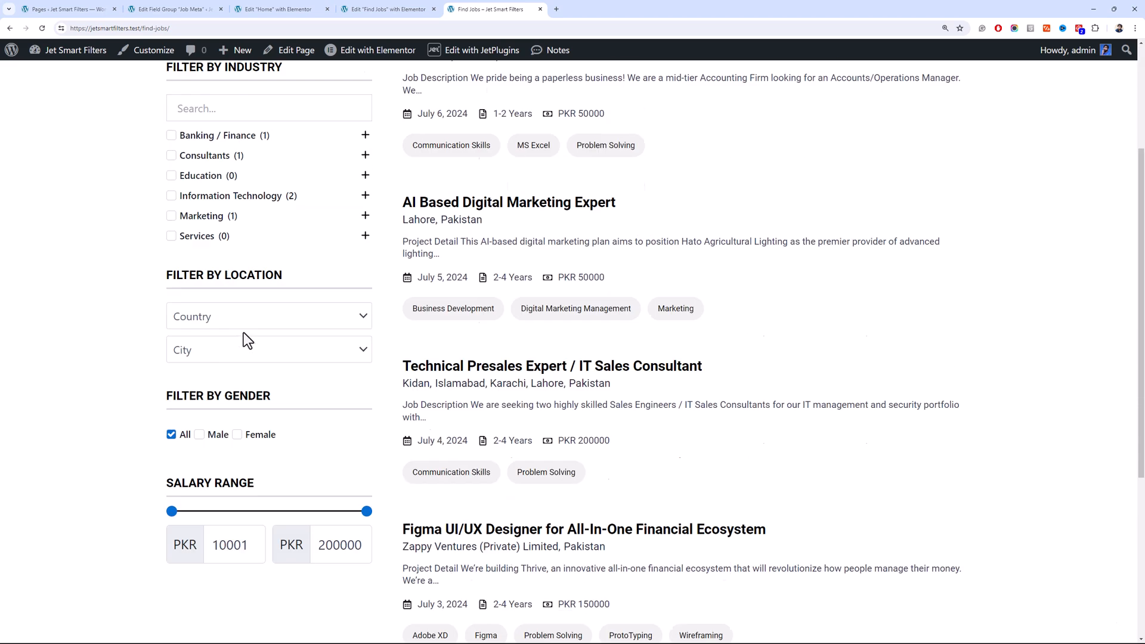
{"action": "scroll", "coordinate": [271, 310], "scroll_direction": "up", "scroll_amount": 2}
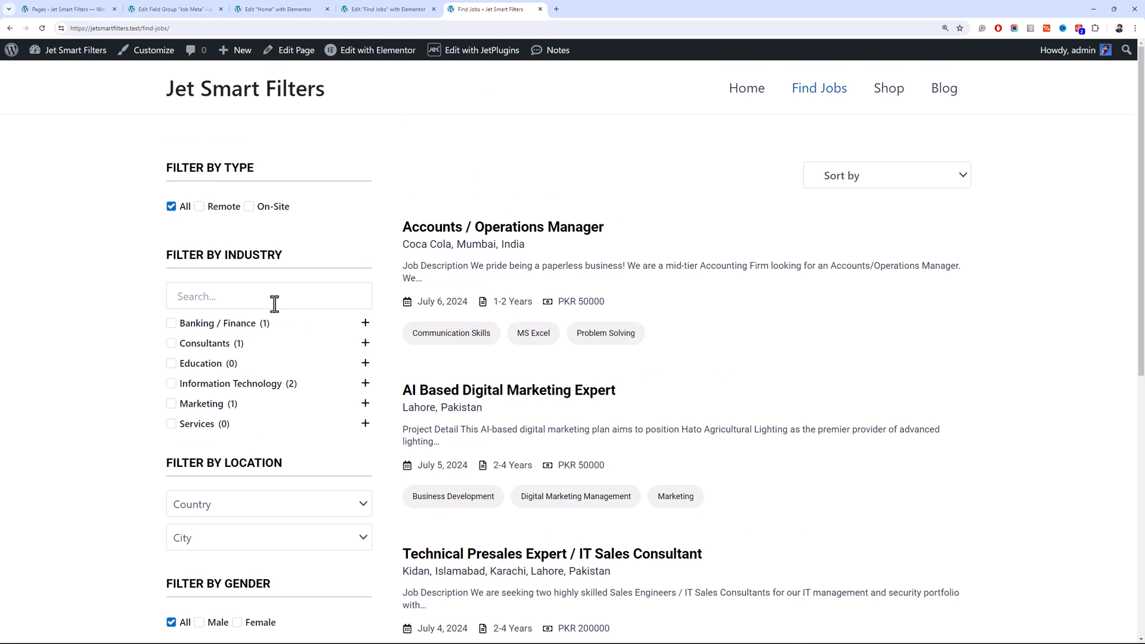
{"action": "scroll", "coordinate": [199, 325], "scroll_direction": "down", "scroll_amount": 4}
{"action": "scroll", "coordinate": [198, 325], "scroll_direction": "up", "scroll_amount": 5}
Return to the Home page editor and add a Select Filter widget to the empty inner container below the hero text
{"action": "left_click", "coordinate": [388, 9]}
{"action": "left_click", "coordinate": [289, 9]}
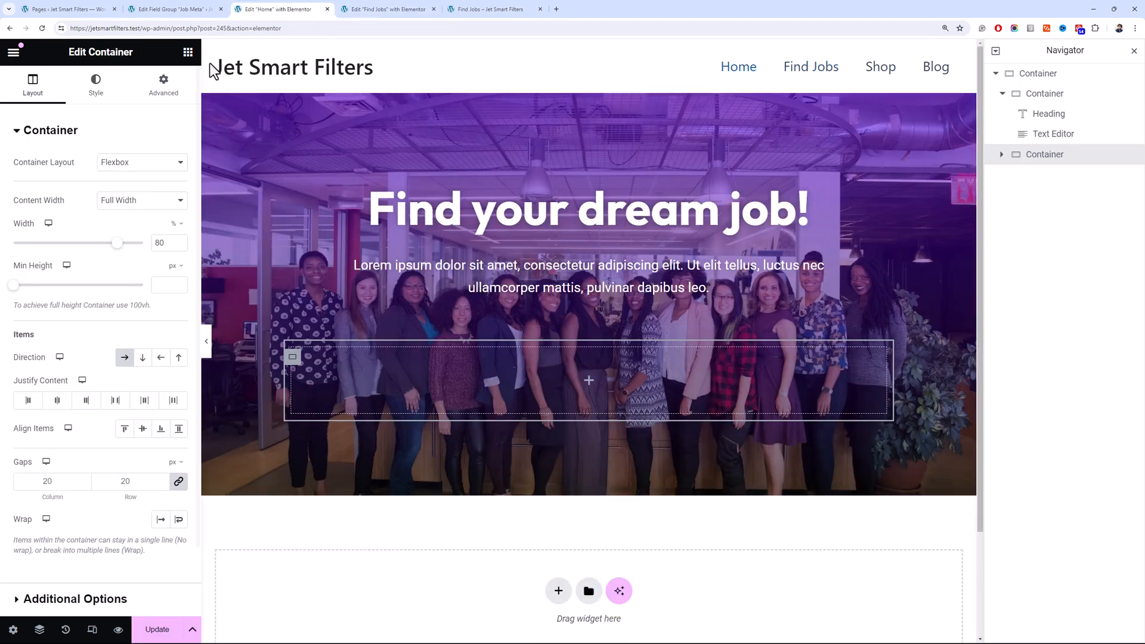
{"action": "left_click", "coordinate": [188, 52]}
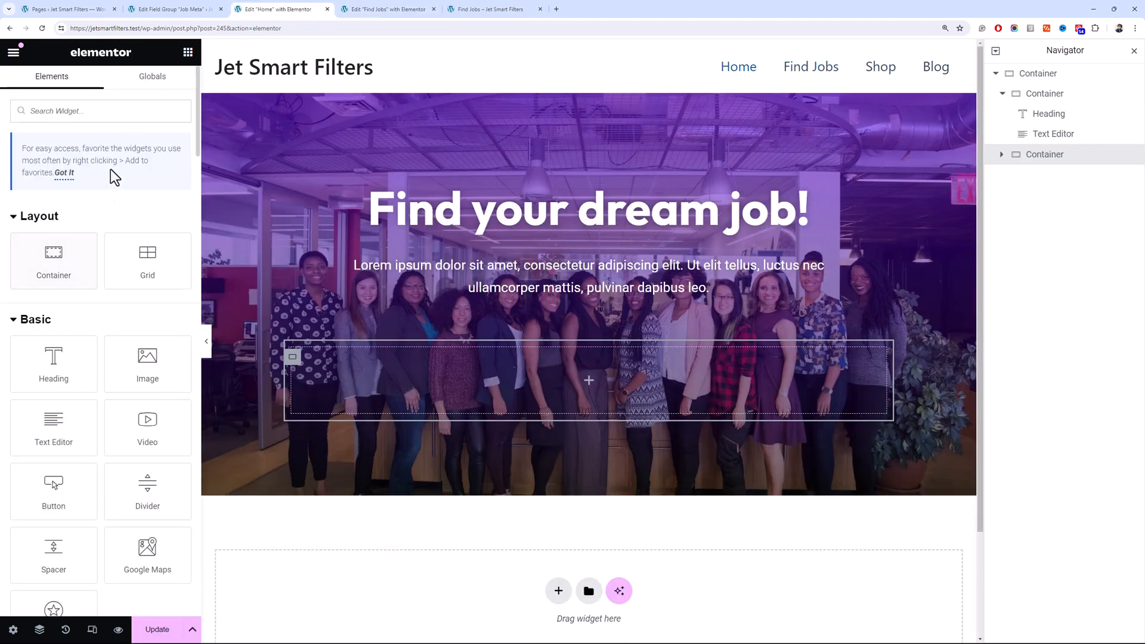
{"action": "type", "text": "fi"}
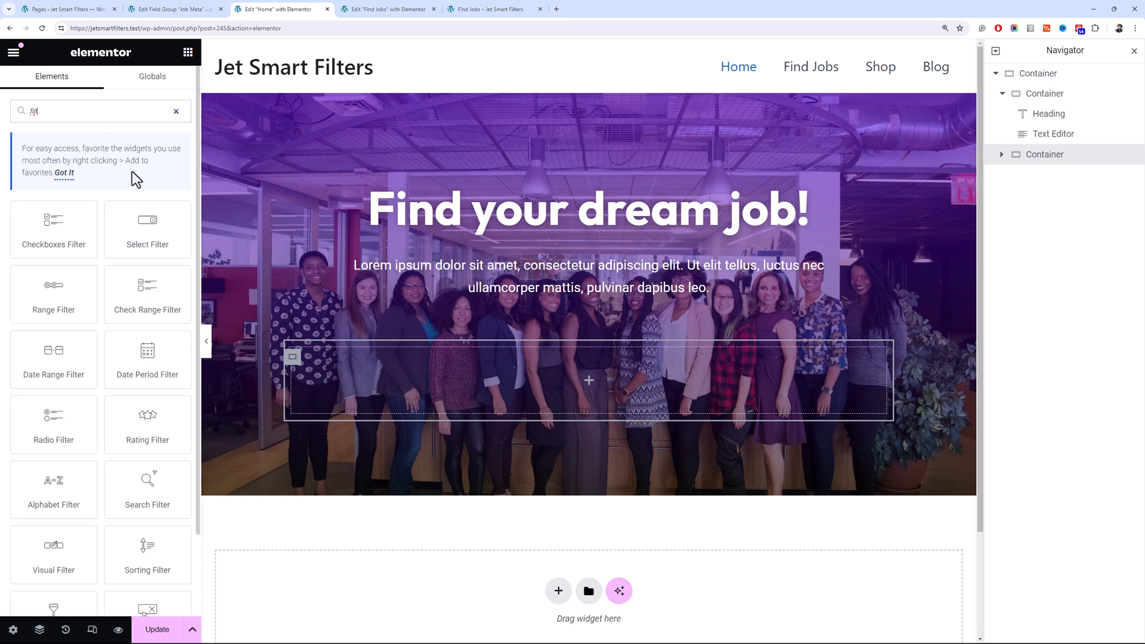
{"action": "left_click_drag", "start_coordinate": [127, 213], "coordinate": [328, 397]}
Configure the Select Filter for the Elementor Pro Loop Grid, applied on Click on apply button, using the Hierarchical Filter
{"action": "left_click", "coordinate": [149, 205]}
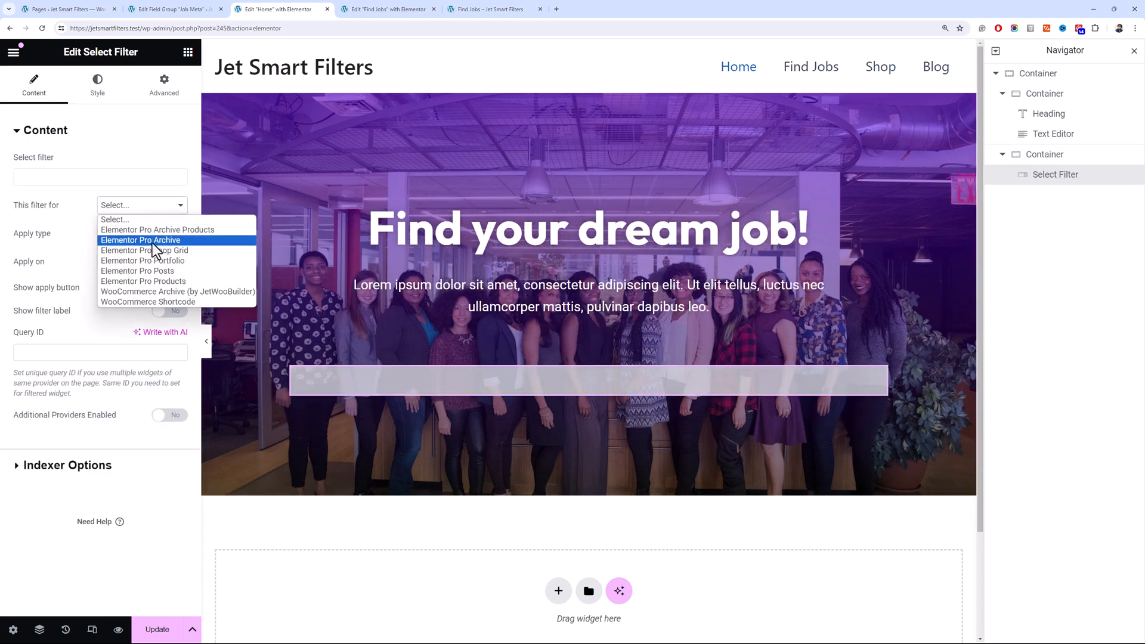
{"action": "left_click", "coordinate": [160, 249]}
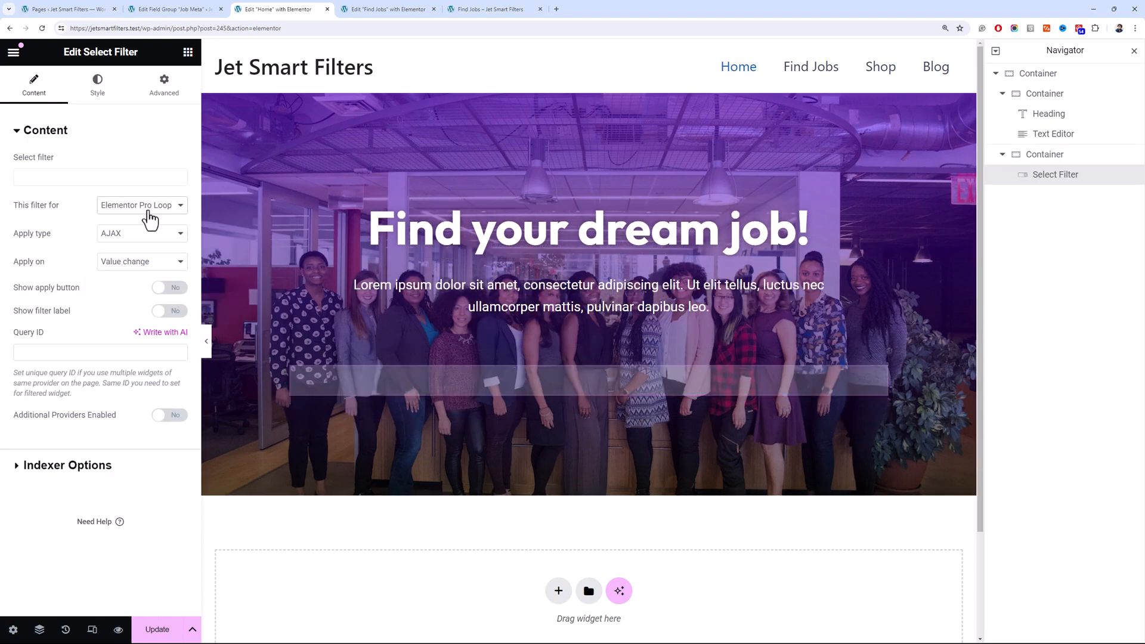
{"action": "left_click", "coordinate": [130, 264]}
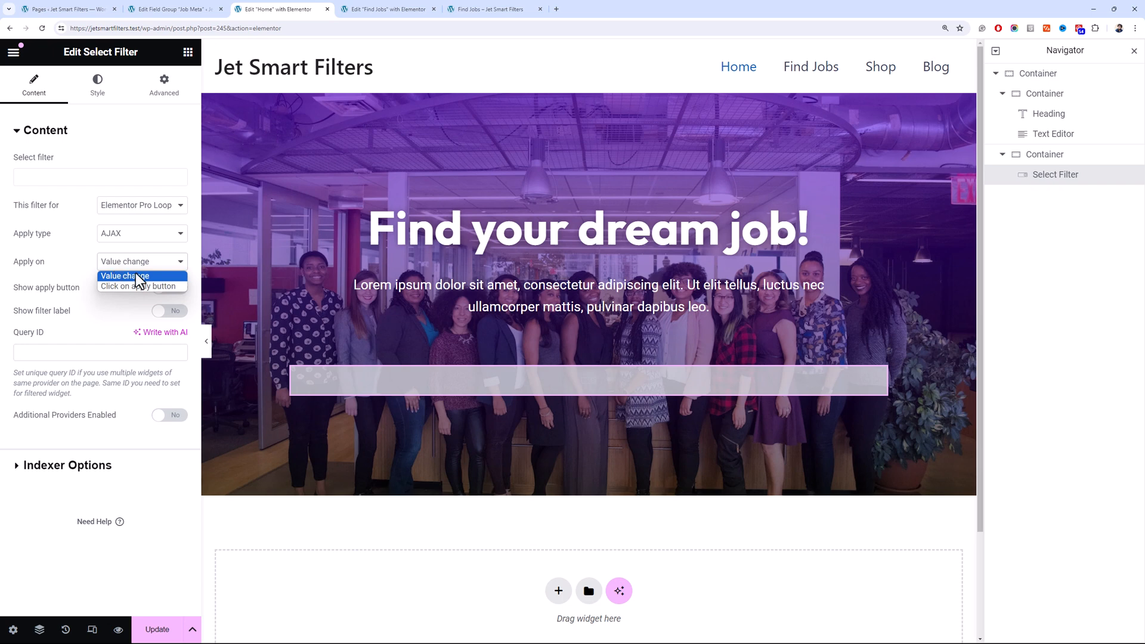
{"action": "left_click", "coordinate": [149, 287]}
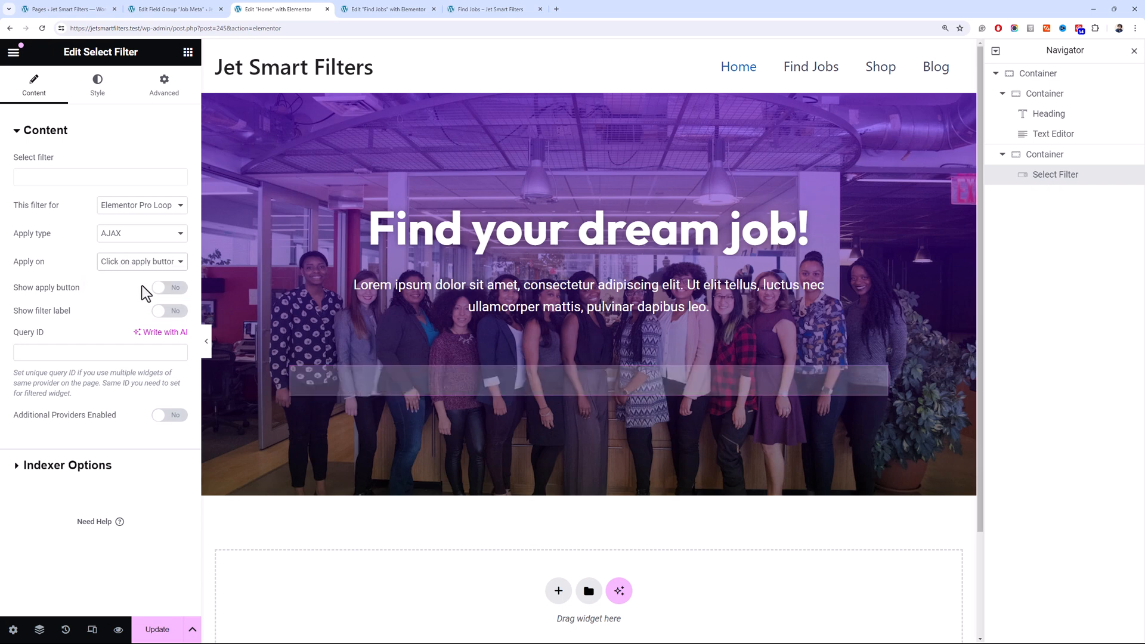
{"action": "left_click", "coordinate": [117, 179]}
{"action": "type", "text": "hier"}
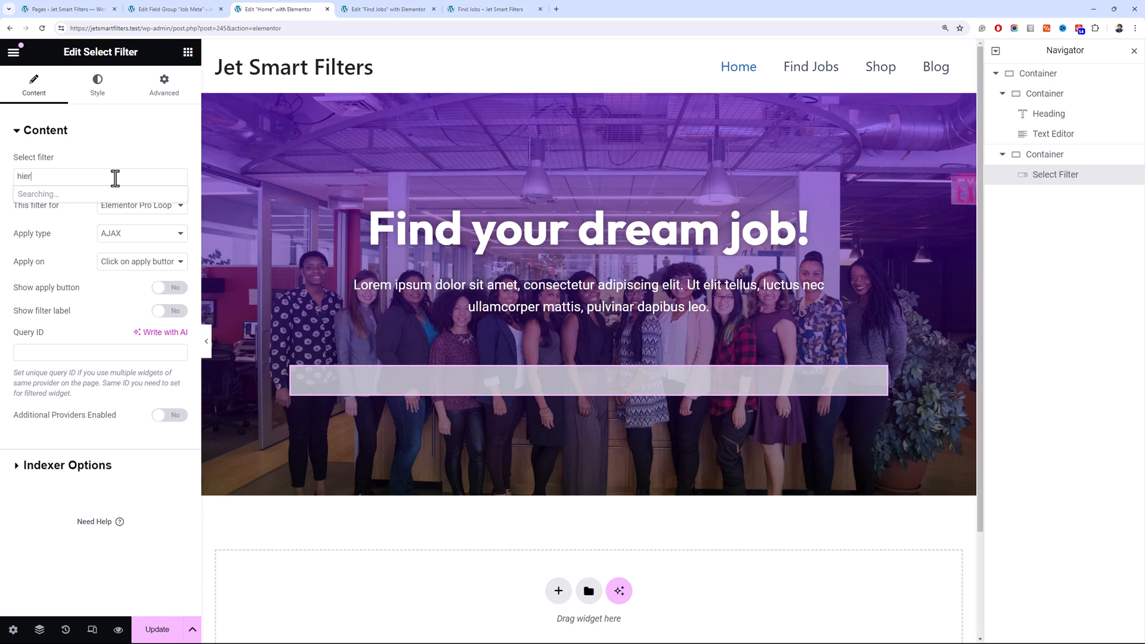
{"action": "left_click", "coordinate": [90, 195]}
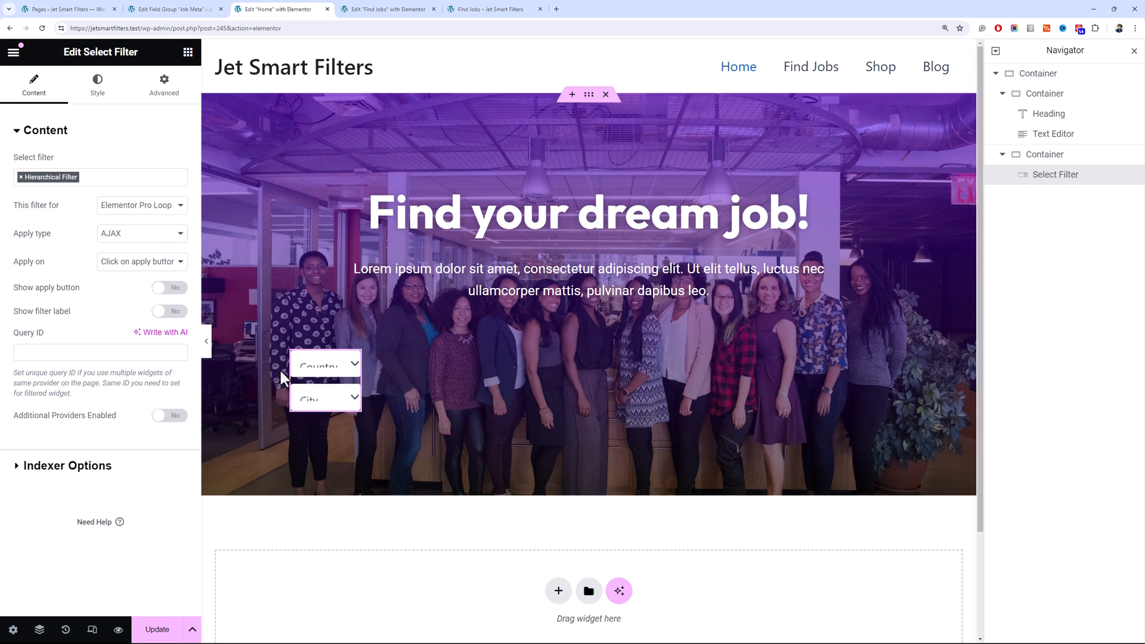
Give the Select Filter a custom width of 50% and set its size to Grow
{"action": "left_click", "coordinate": [165, 88]}
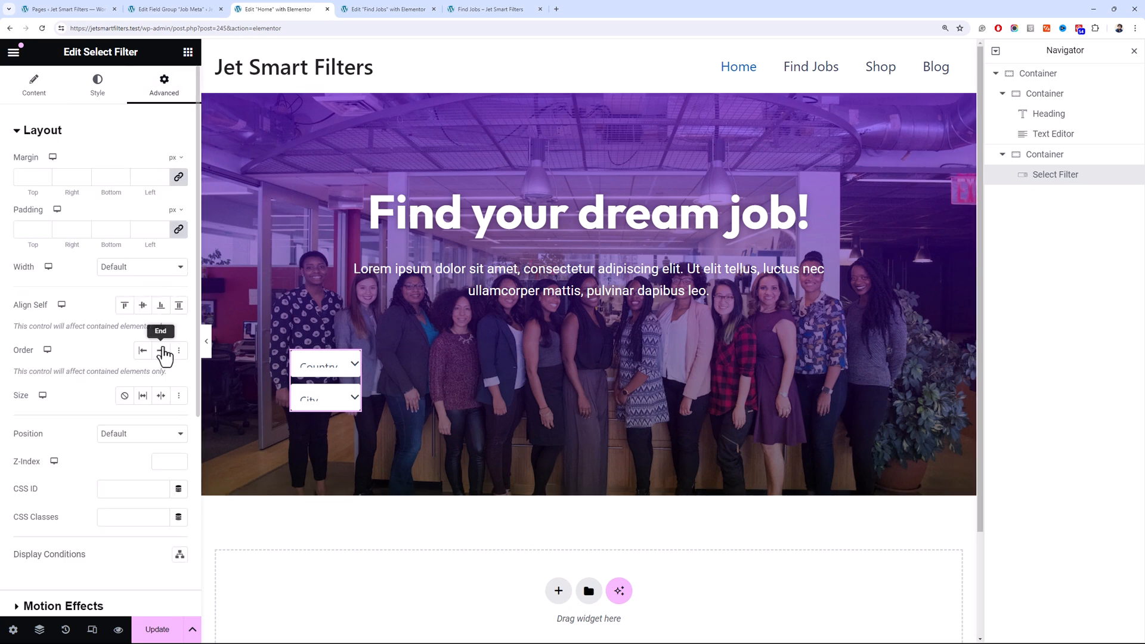
{"action": "left_click", "coordinate": [141, 268]}
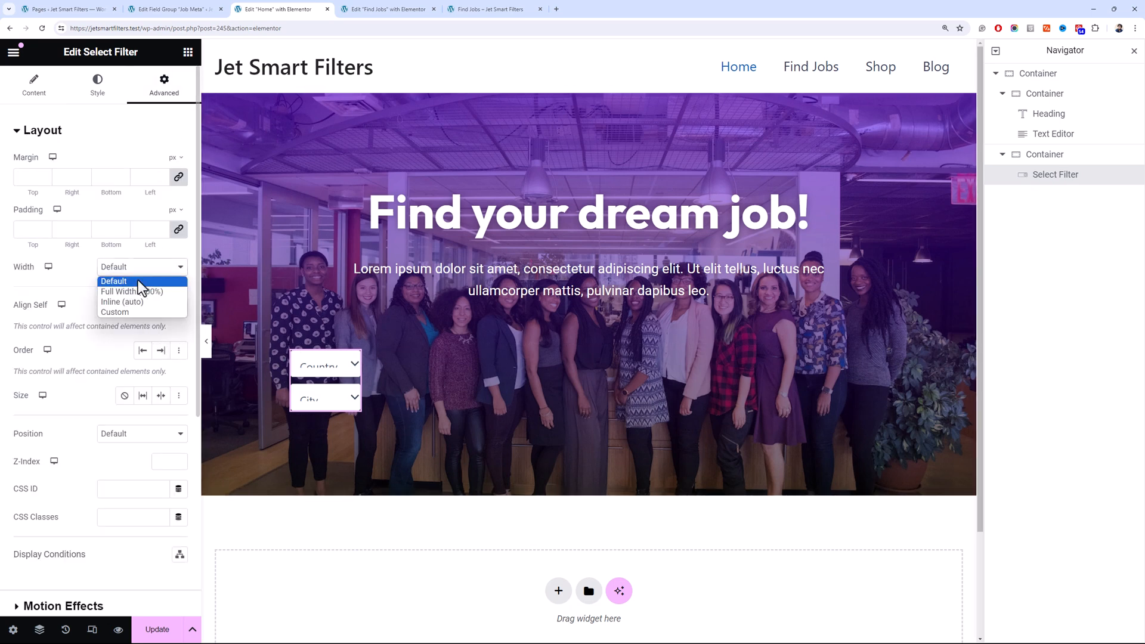
{"action": "left_click", "coordinate": [138, 312]}
{"action": "left_click", "coordinate": [160, 311]}
{"action": "type", "text": "50"}
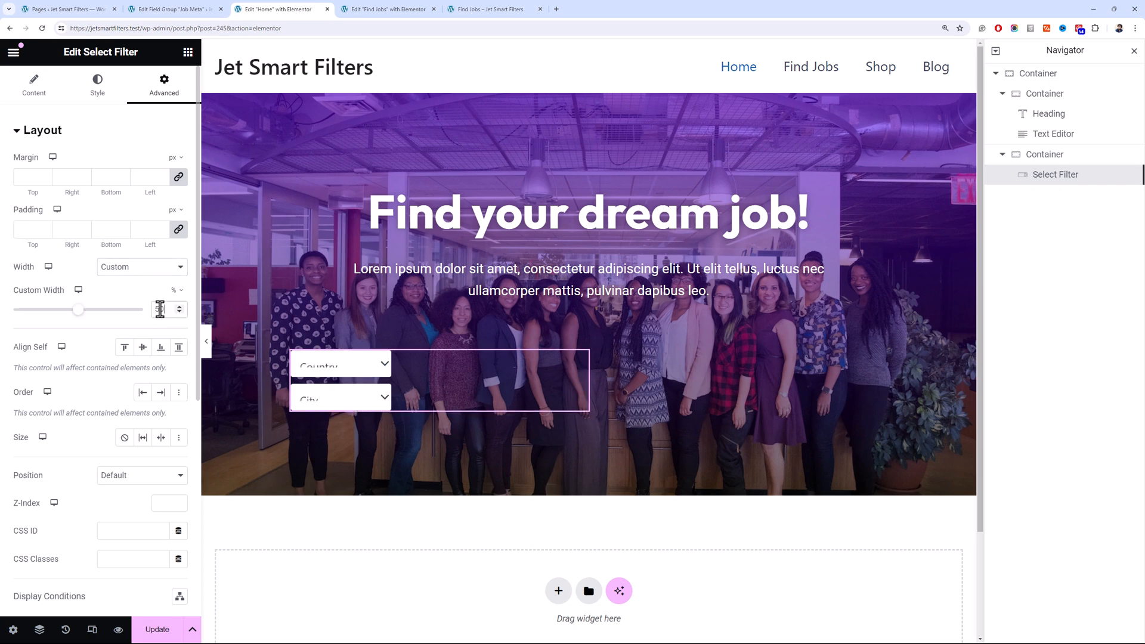
{"action": "left_click", "coordinate": [143, 438]}
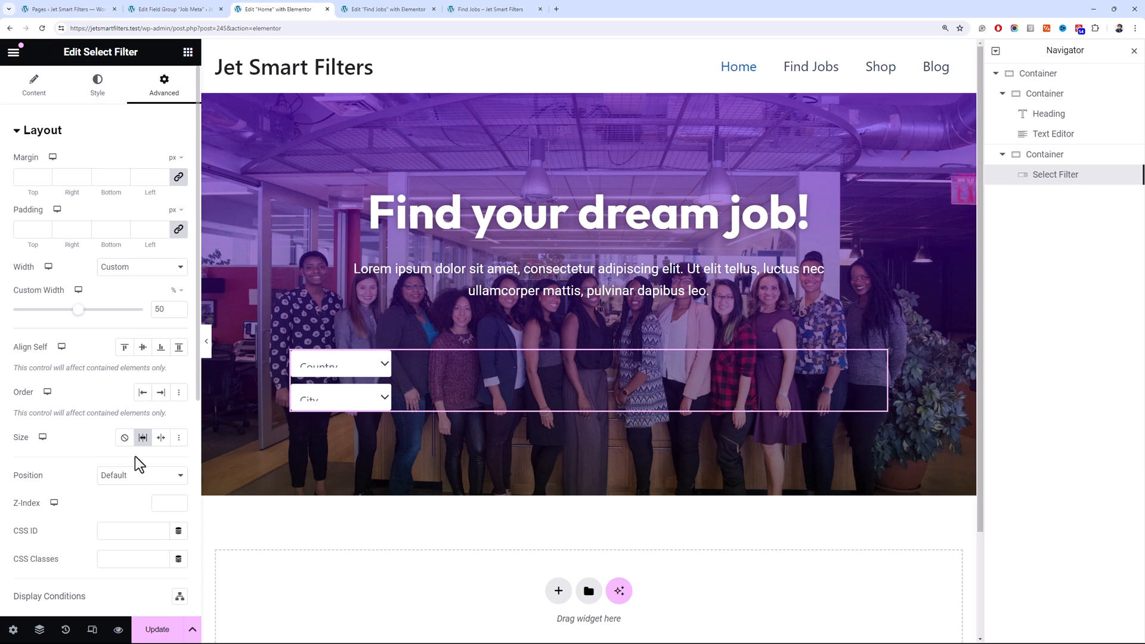
{"action": "left_click", "coordinate": [141, 440]}
{"action": "left_click", "coordinate": [141, 440]}
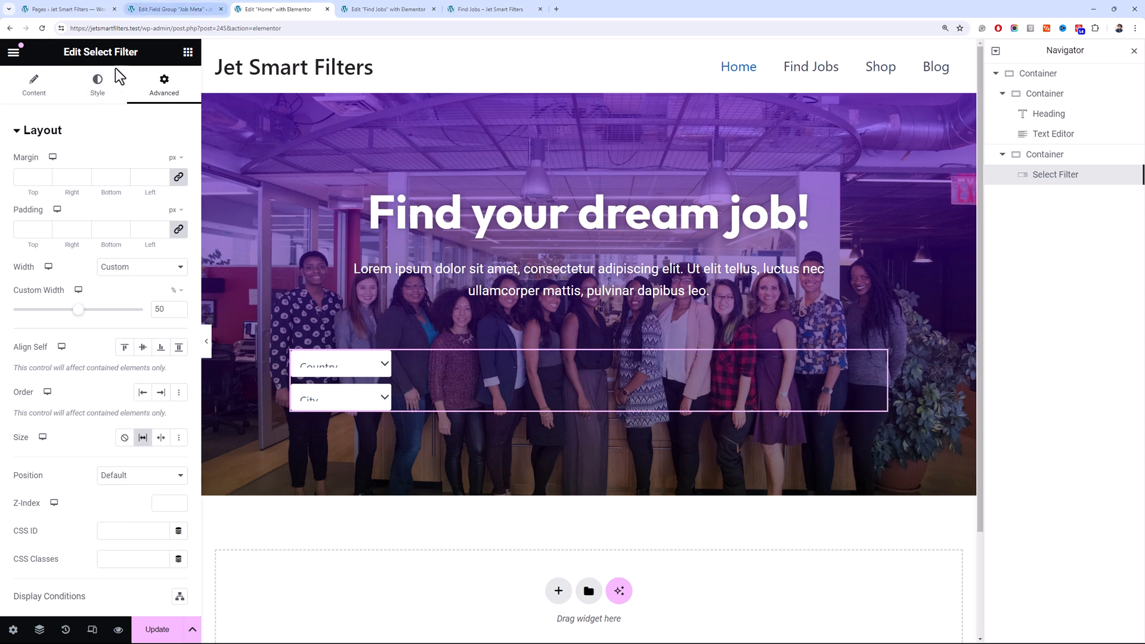
Set the Select Filter's position to Line, its select width to 100% and the select padding to 0 px
{"action": "left_click", "coordinate": [98, 94]}
{"action": "left_click", "coordinate": [161, 163]}
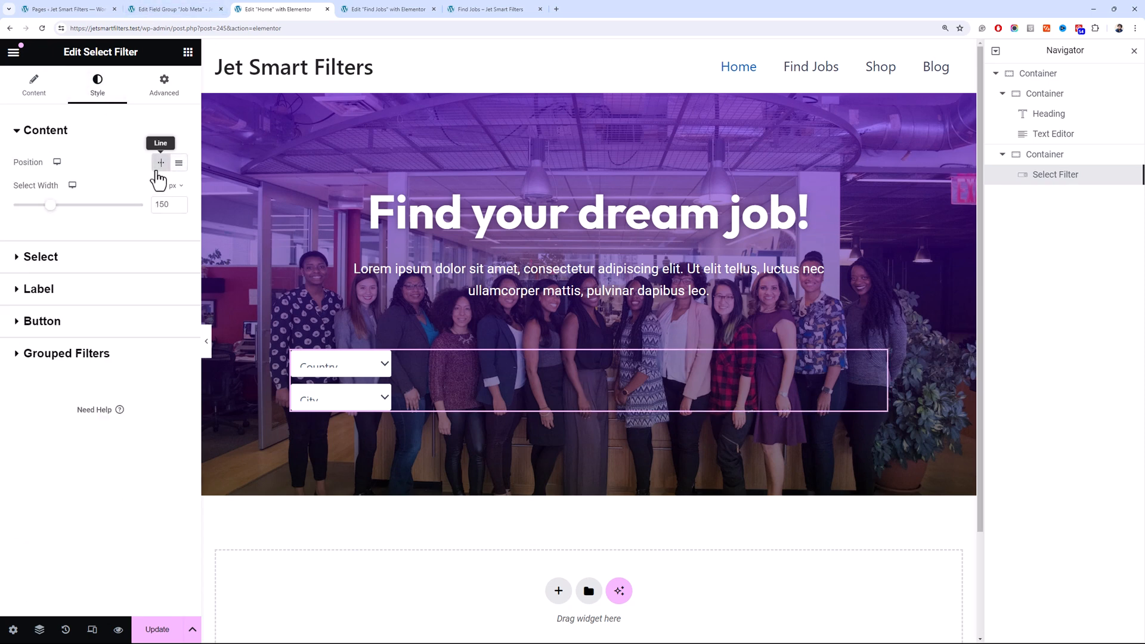
{"action": "left_click", "coordinate": [170, 188]}
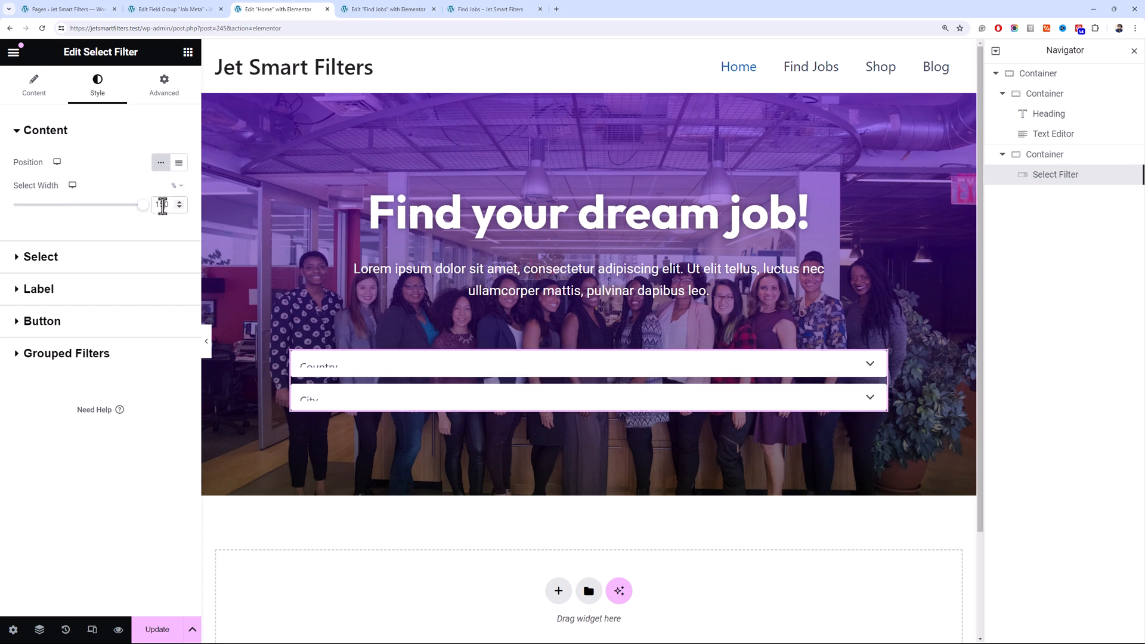
{"action": "type", "text": "100"}
{"action": "left_click", "coordinate": [89, 261]}
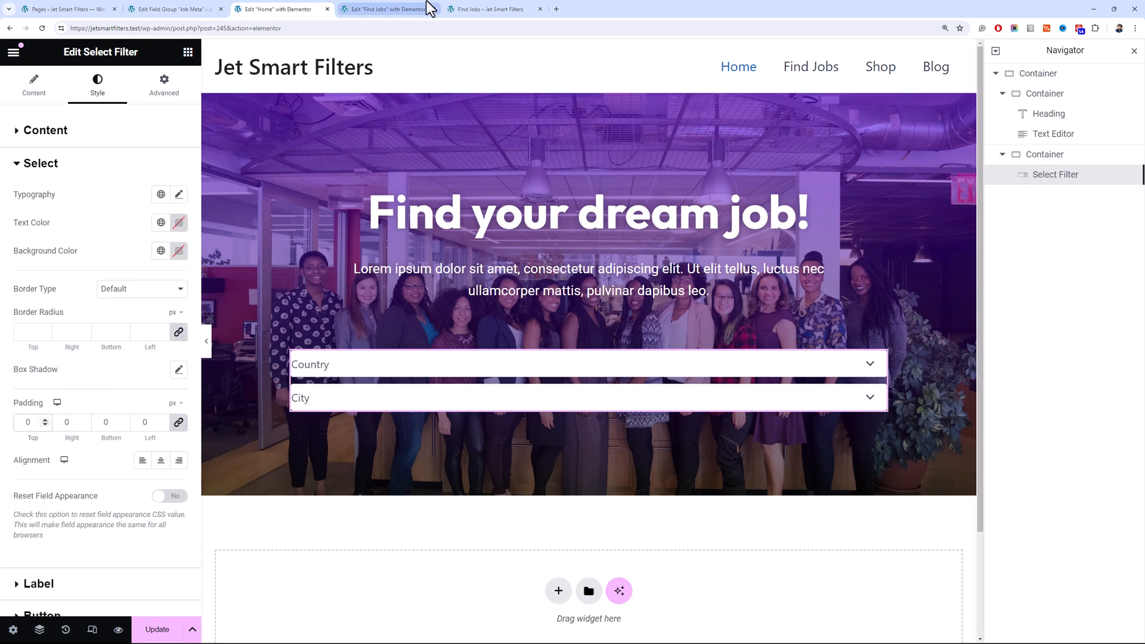
Copy the location Select Filter in the Find Jobs editor and paste its style onto the Home page's Select Filter
{"action": "left_click", "coordinate": [387, 9]}
{"action": "scroll", "coordinate": [335, 423], "scroll_direction": "down", "scroll_amount": 1}
{"action": "scroll", "coordinate": [334, 423], "scroll_direction": "down", "scroll_amount": 2}
{"action": "right_click", "coordinate": [340, 371]}
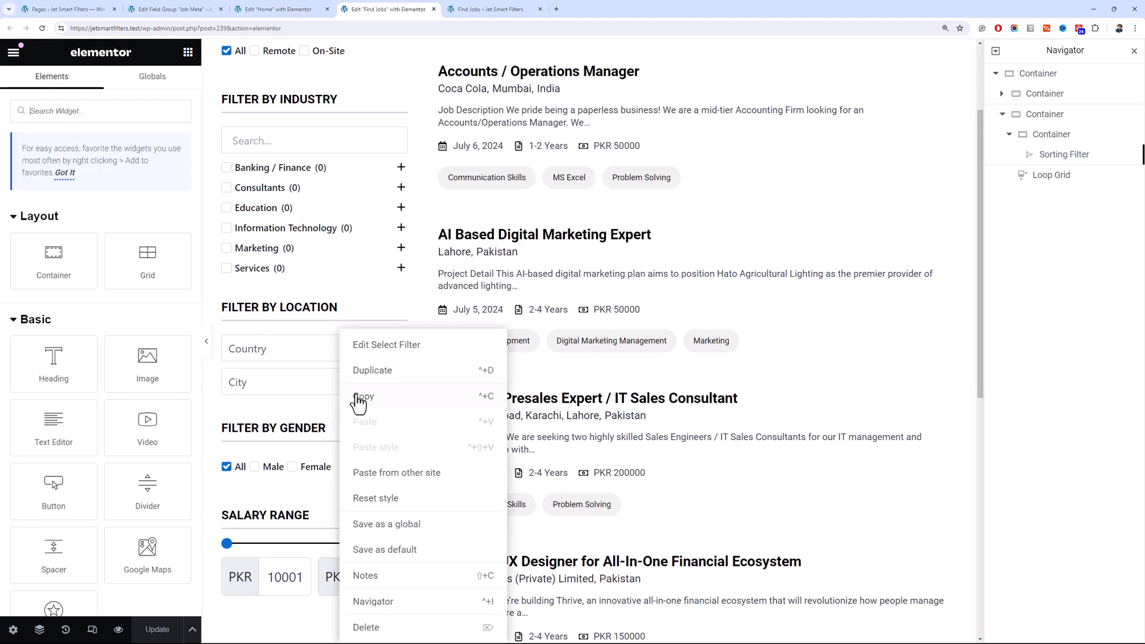
{"action": "left_click", "coordinate": [360, 400]}
{"action": "left_click", "coordinate": [310, 11]}
{"action": "right_click", "coordinate": [352, 356]}
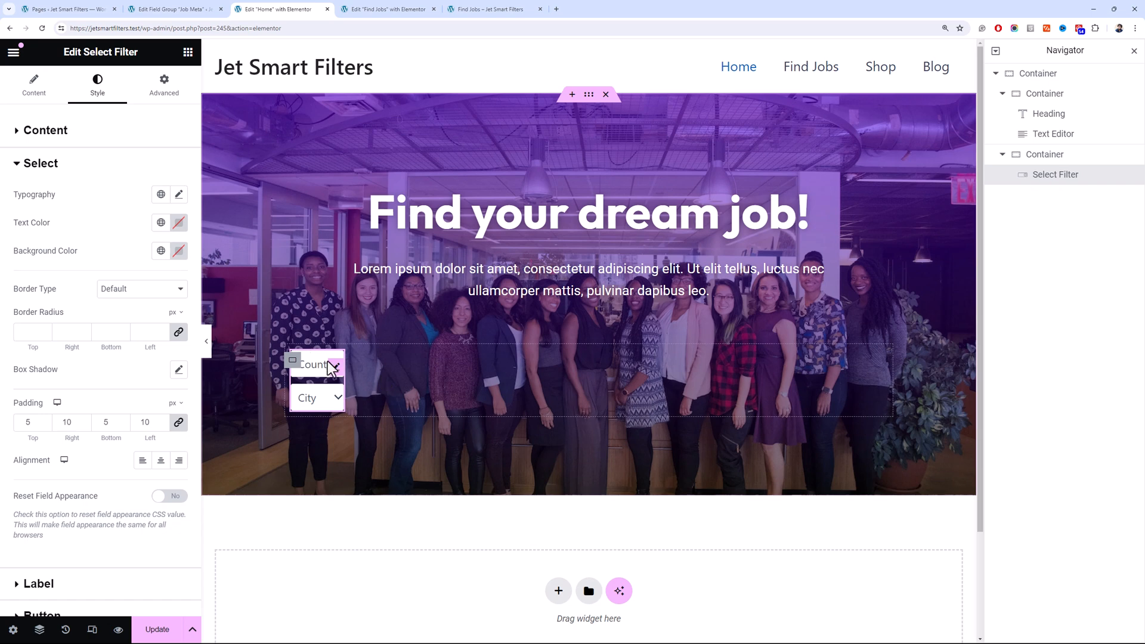
Set the Home page Select Filter's custom width to 50%
{"action": "left_click", "coordinate": [160, 93]}
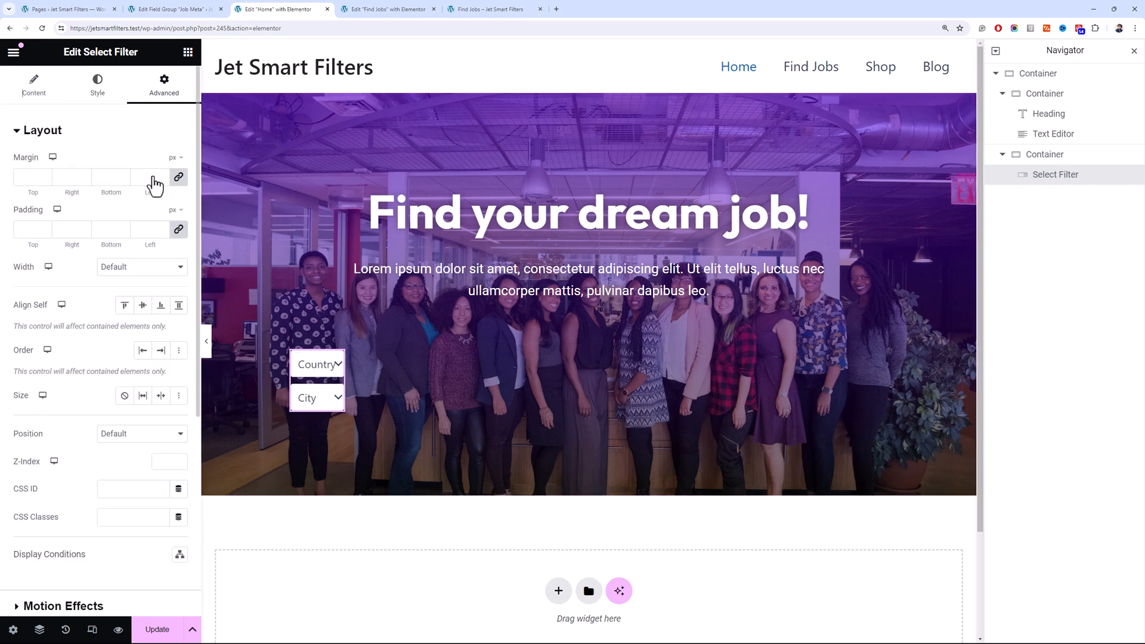
{"action": "left_click", "coordinate": [156, 266]}
{"action": "left_click", "coordinate": [151, 314]}
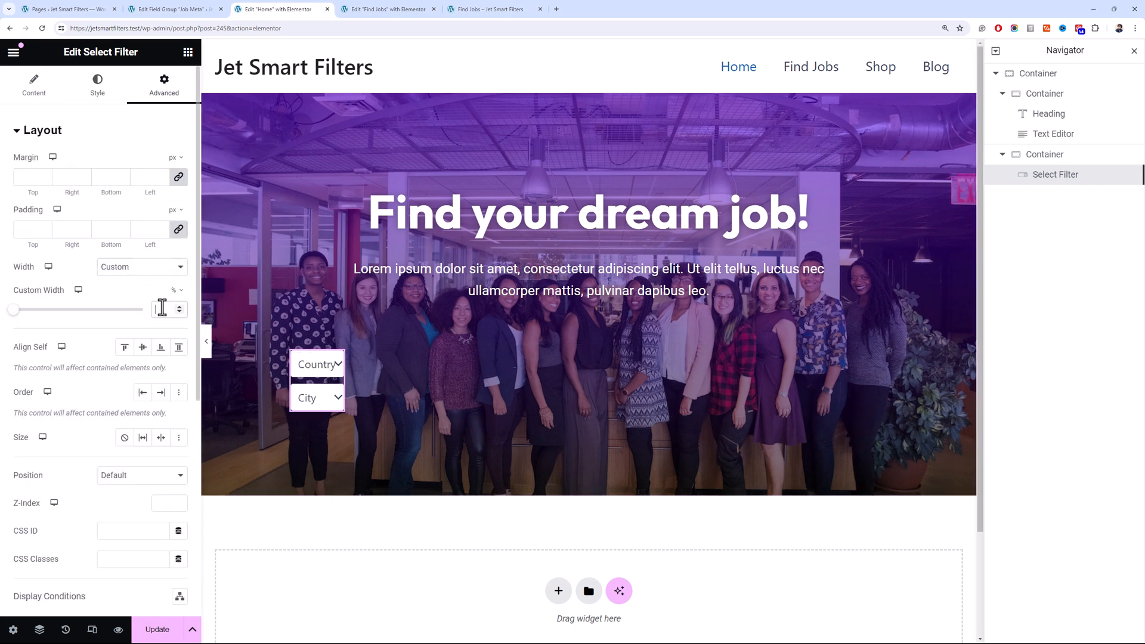
{"action": "left_click", "coordinate": [161, 308]}
{"action": "type", "text": "50"}
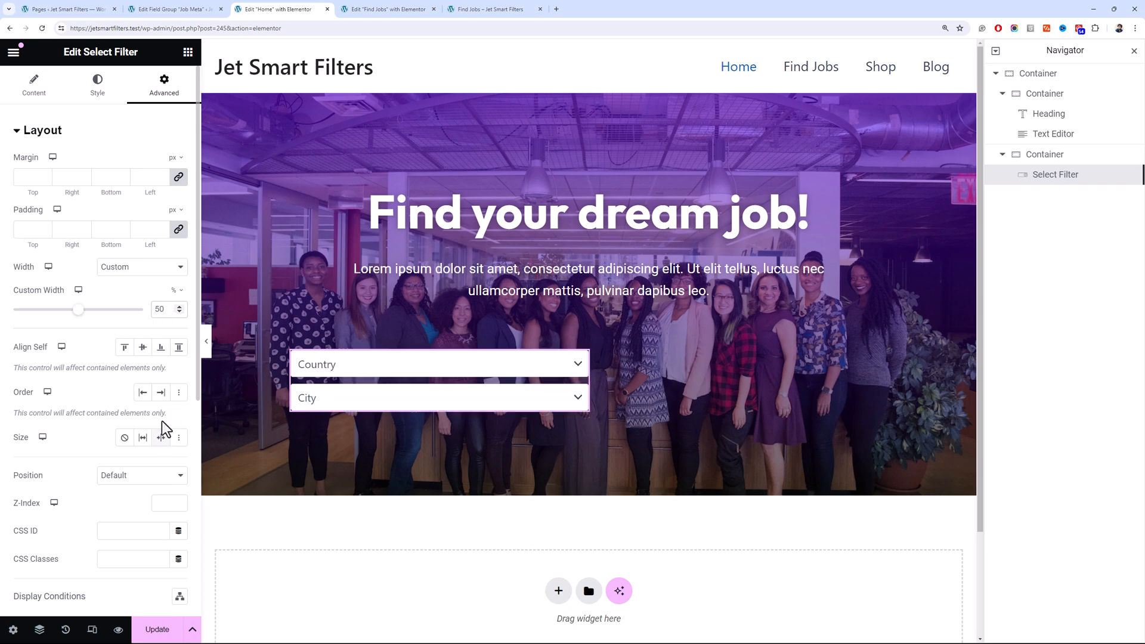
Place the grouped Country and City filters in a line with a group item width of 100%
{"action": "left_click", "coordinate": [98, 88]}
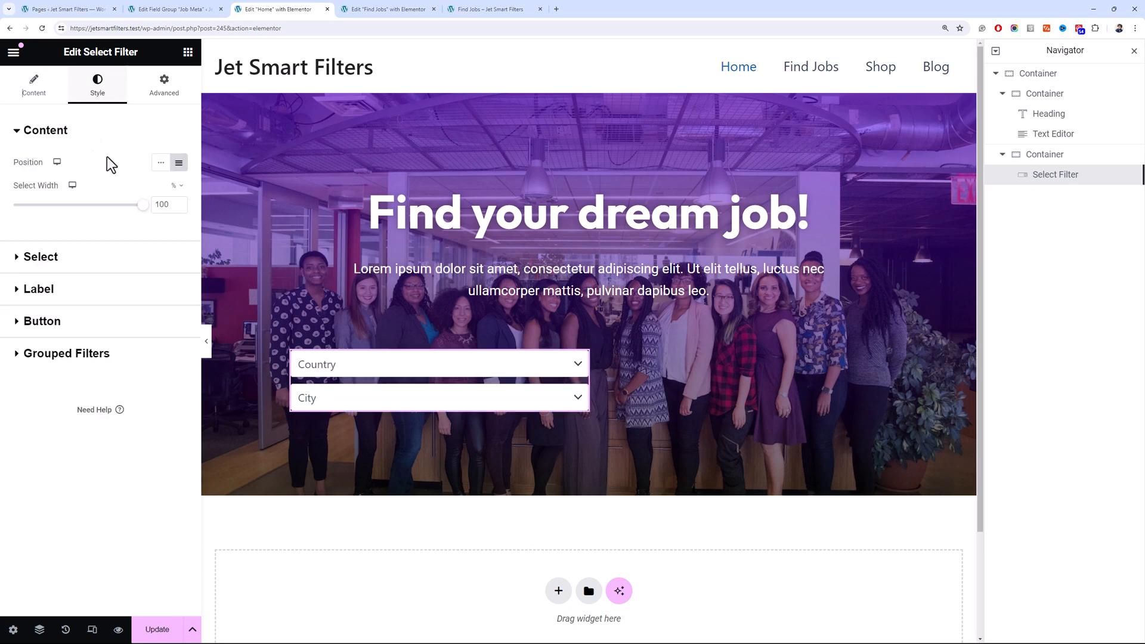
{"action": "left_click", "coordinate": [119, 354]}
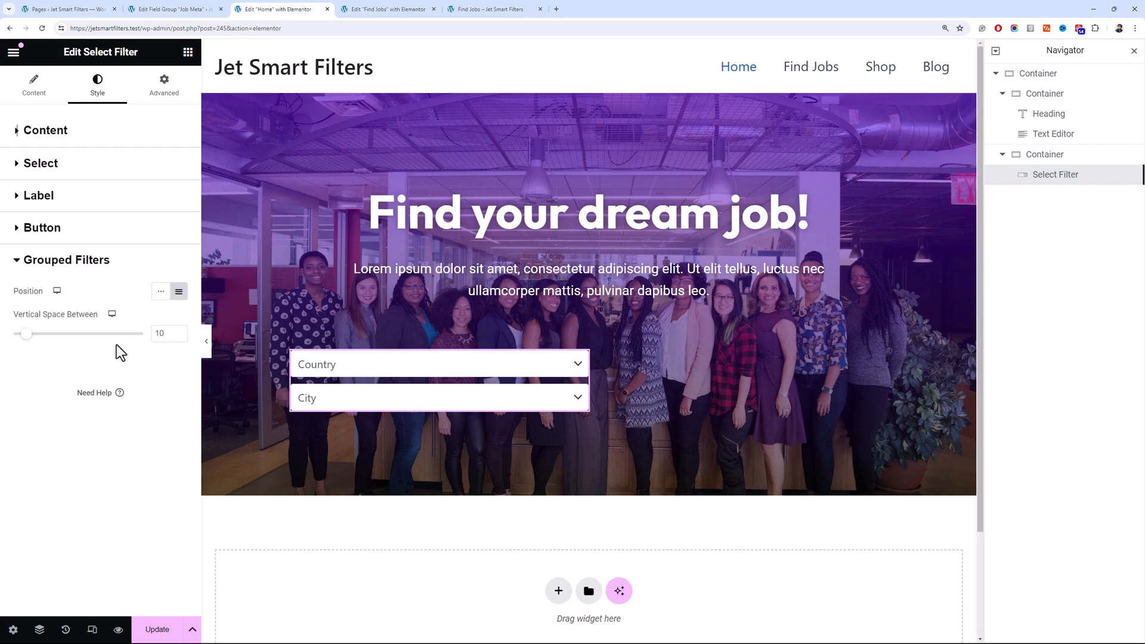
{"action": "left_click", "coordinate": [159, 291]}
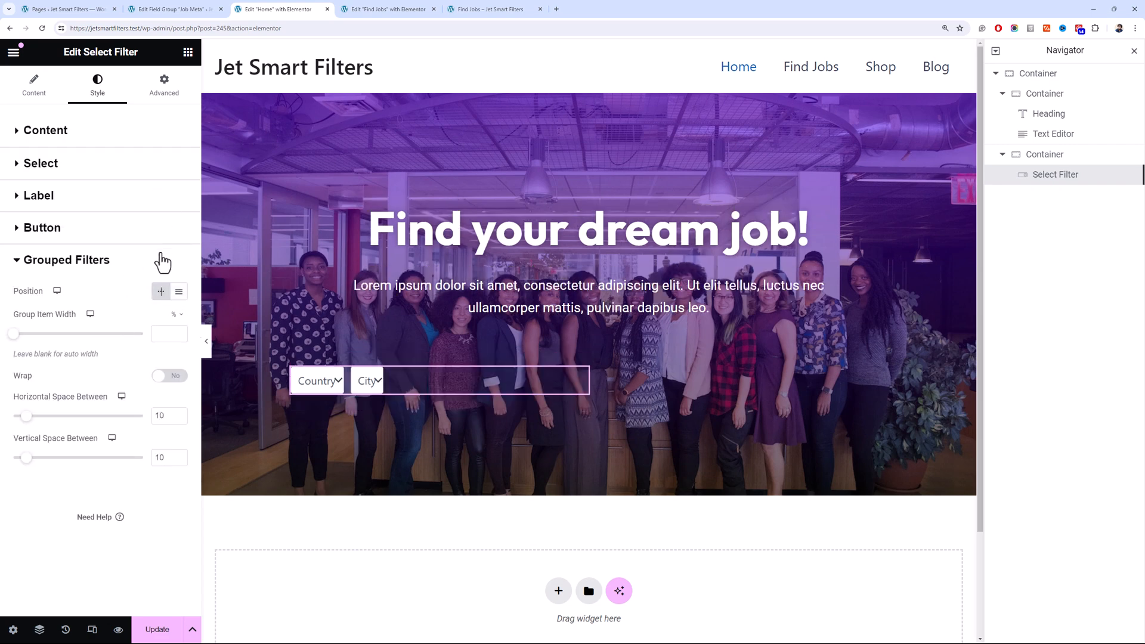
{"action": "left_click", "coordinate": [163, 333]}
{"action": "type", "text": "100"}
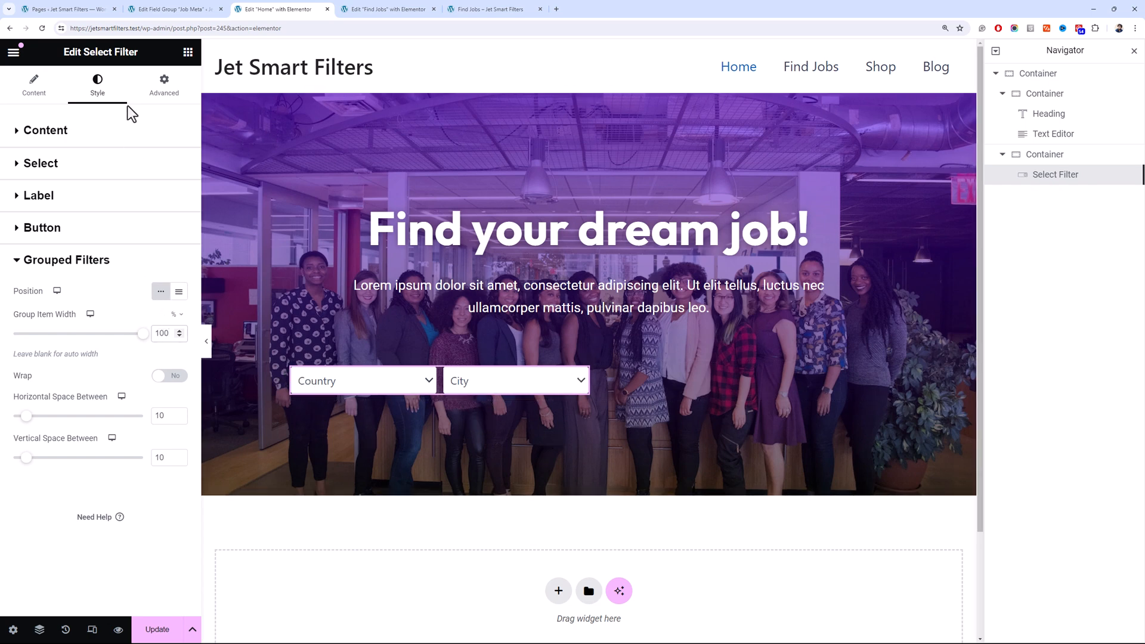
Add a Checkboxes Filter widget beside the City dropdown in the Home page's filter container
{"action": "left_click", "coordinate": [188, 52]}
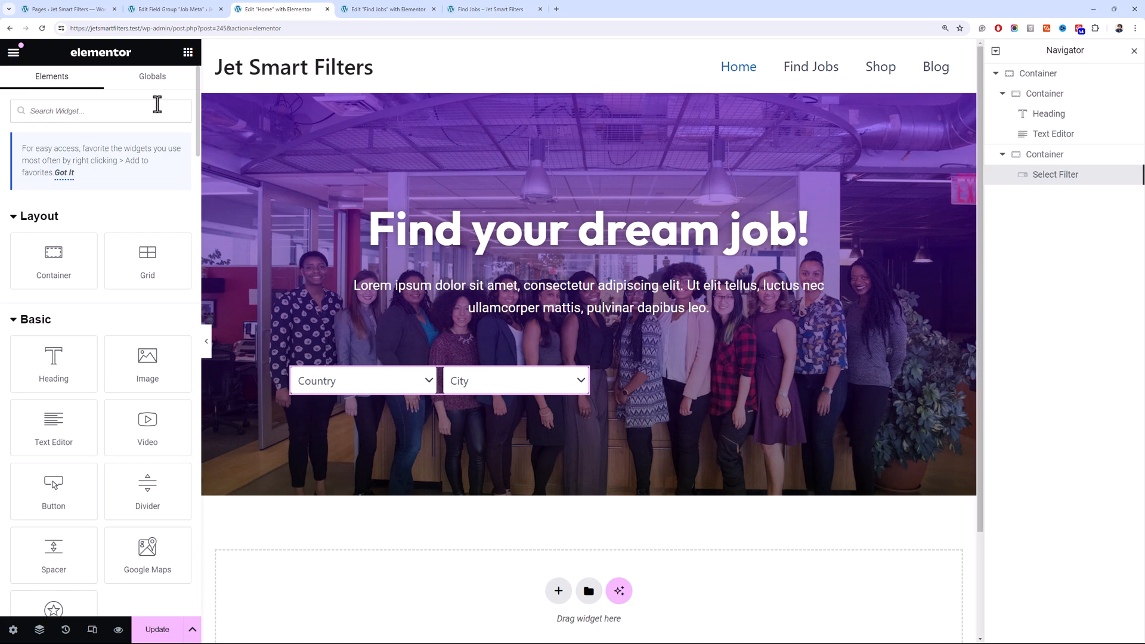
{"action": "left_click", "coordinate": [388, 9]}
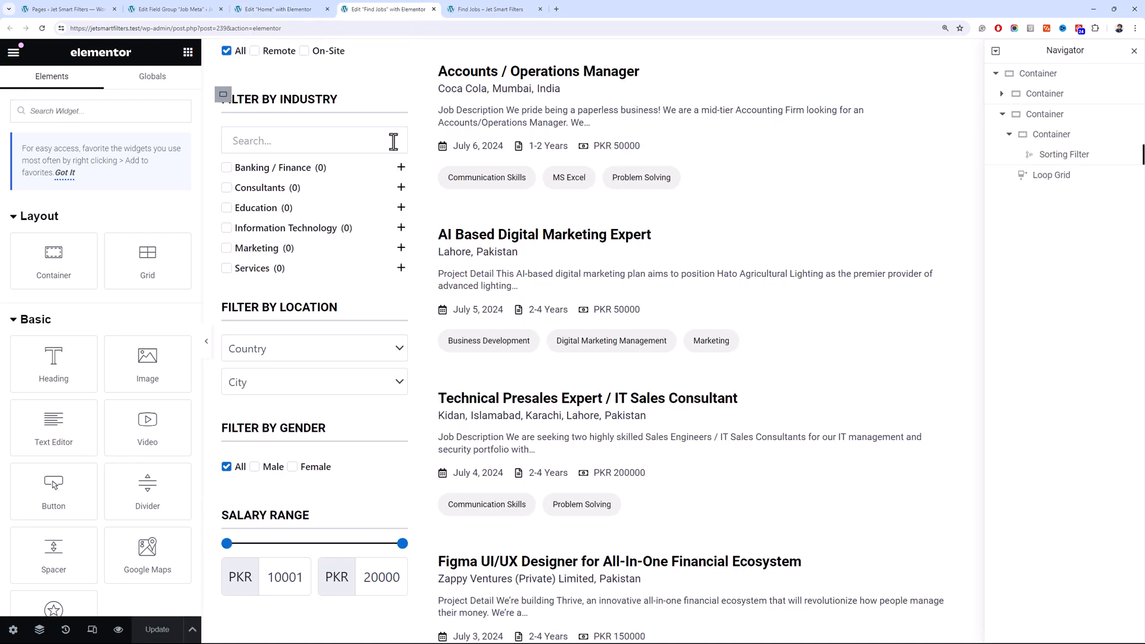
{"action": "left_click", "coordinate": [280, 9]}
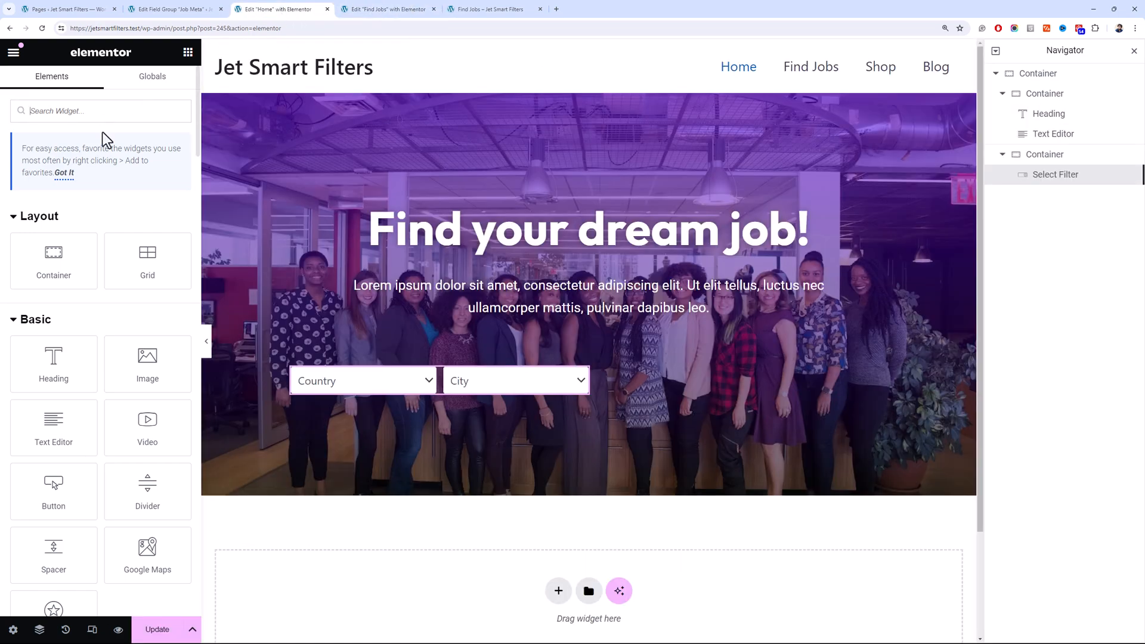
{"action": "type", "text": "chec"}
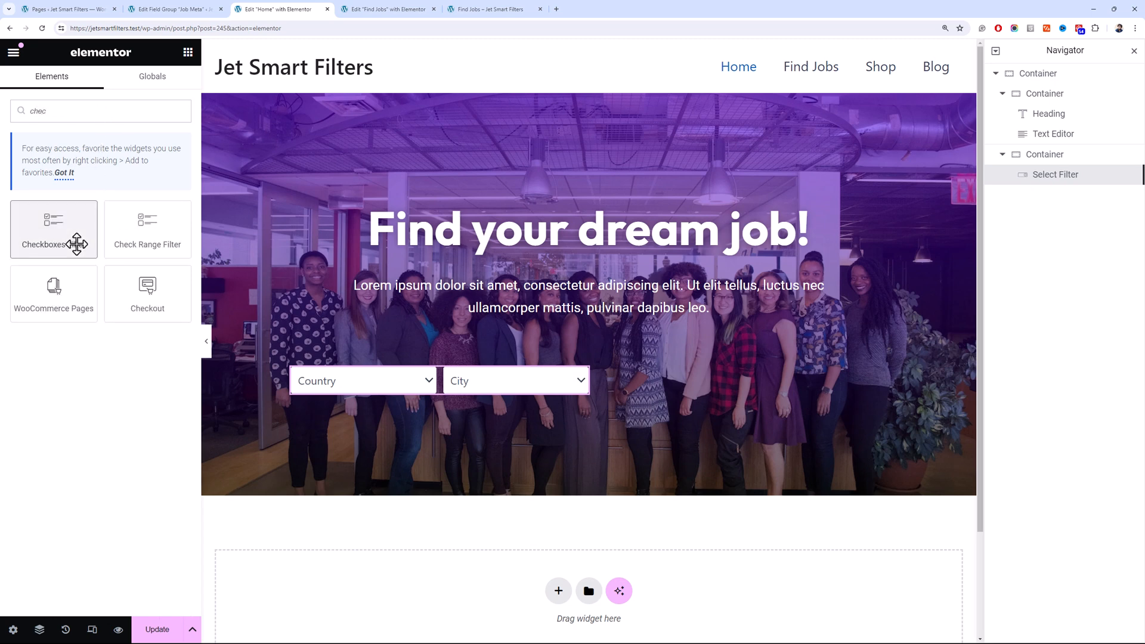
{"action": "left_click_drag", "start_coordinate": [76, 242], "coordinate": [589, 385]}
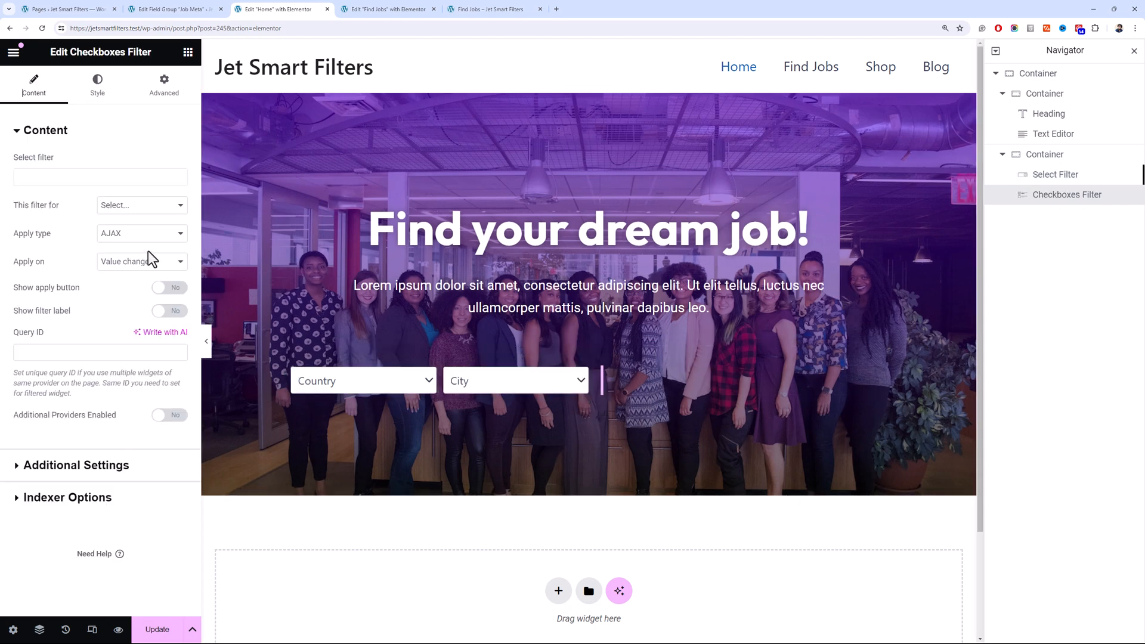
Target the Checkboxes Filter at the Elementor Pro Loop and assign it the Job Industry filter
{"action": "left_click", "coordinate": [167, 208]}
{"action": "left_click", "coordinate": [171, 249]}
{"action": "left_click", "coordinate": [127, 179]}
{"action": "type", "text": "l"}
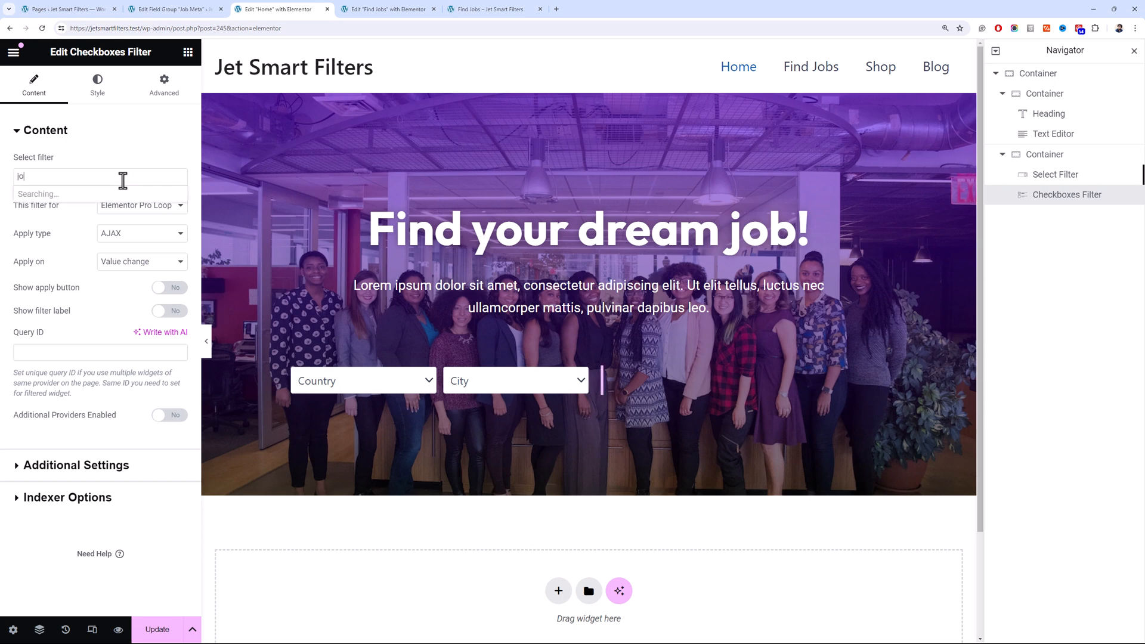
{"action": "type", "text": "ob"}
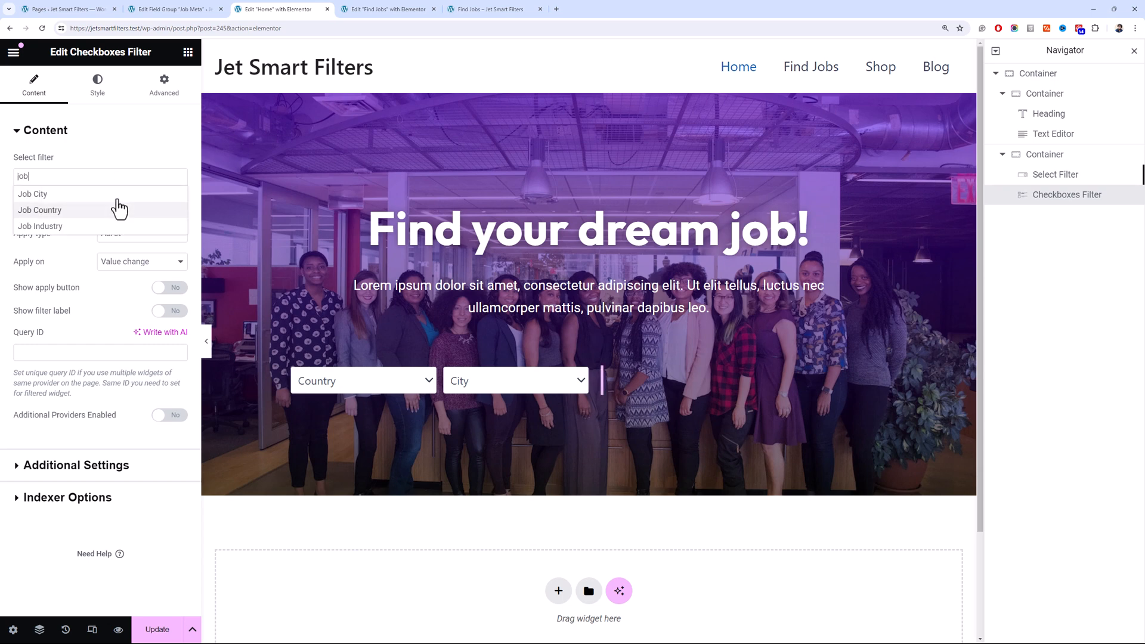
{"action": "left_click", "coordinate": [120, 225]}
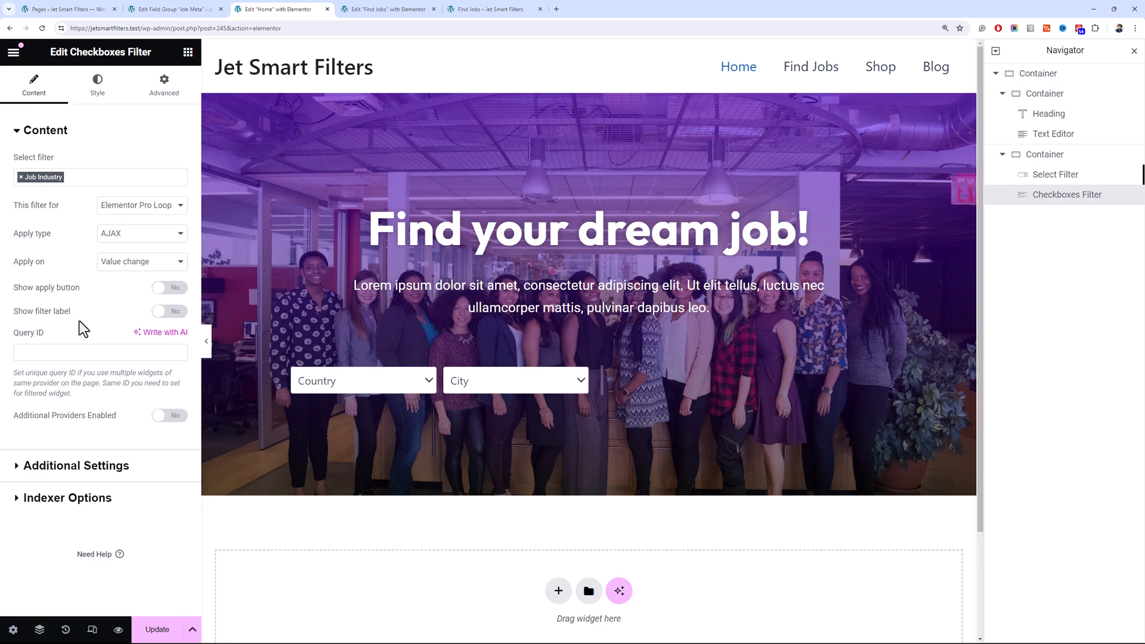
Enable dropdown display for the Checkboxes Filter and set its placeholder to "Industry"
{"action": "left_click", "coordinate": [114, 466]}
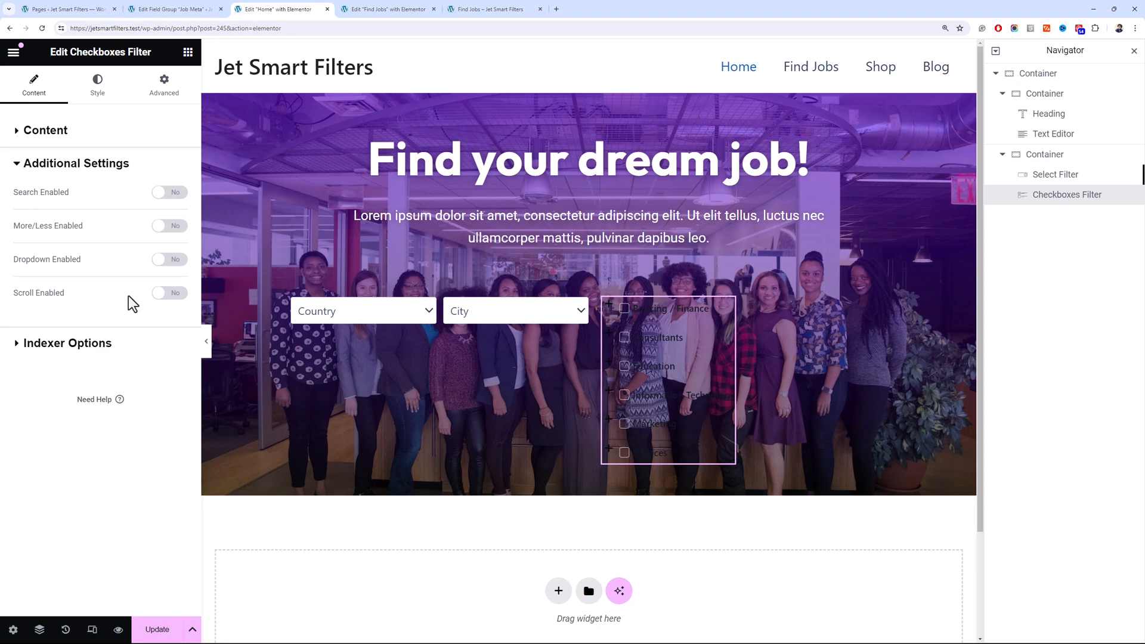
{"action": "left_click", "coordinate": [169, 260]}
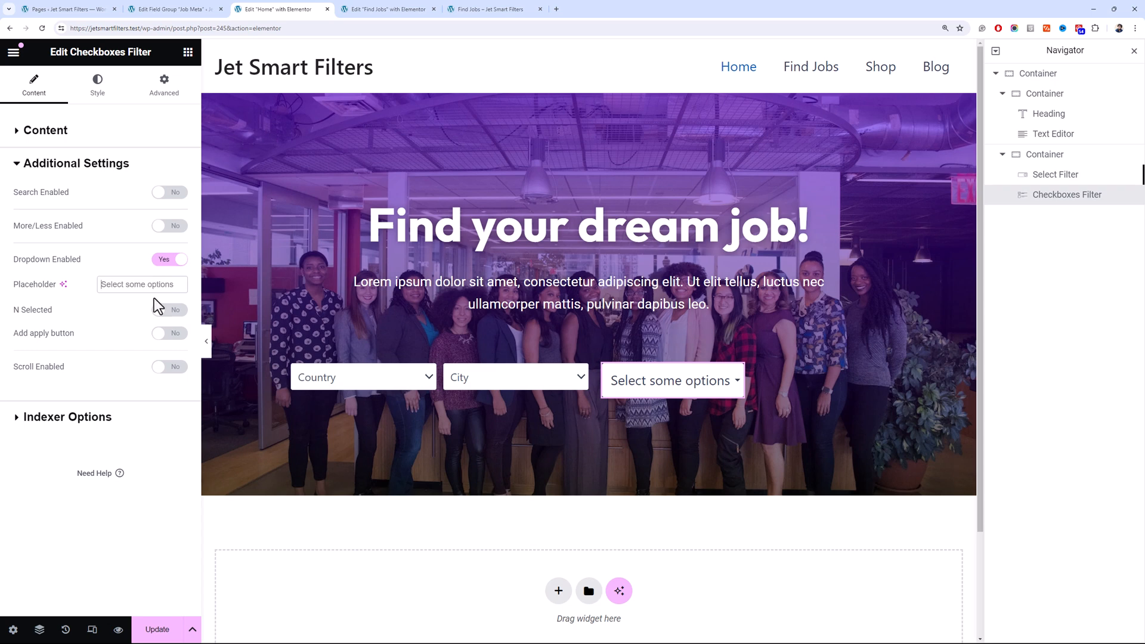
{"action": "type", "text": "In"}
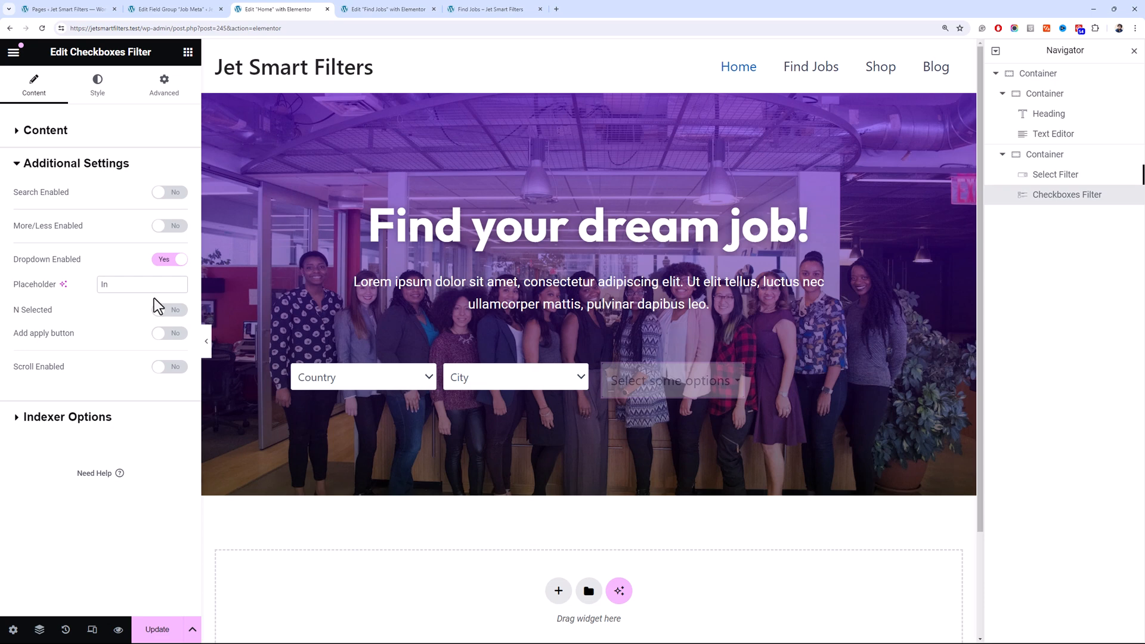
{"action": "type", "text": "dustry"}
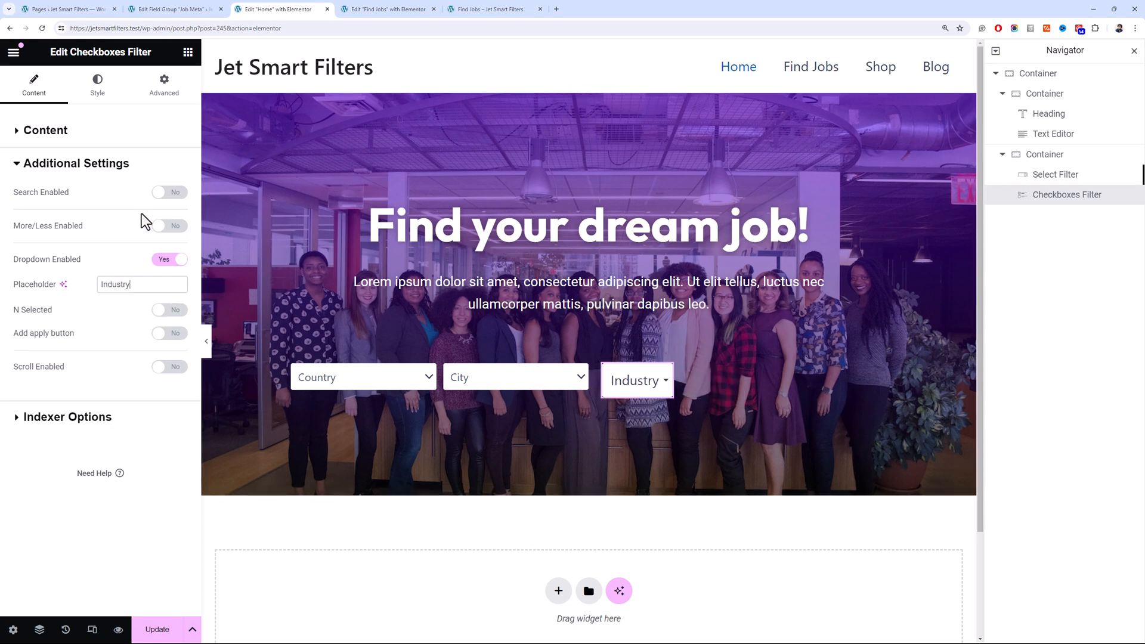
Unlink the Industry dropdown label's padding and set it to 2 px top and bottom, 20 px left and right
{"action": "left_click", "coordinate": [119, 92]}
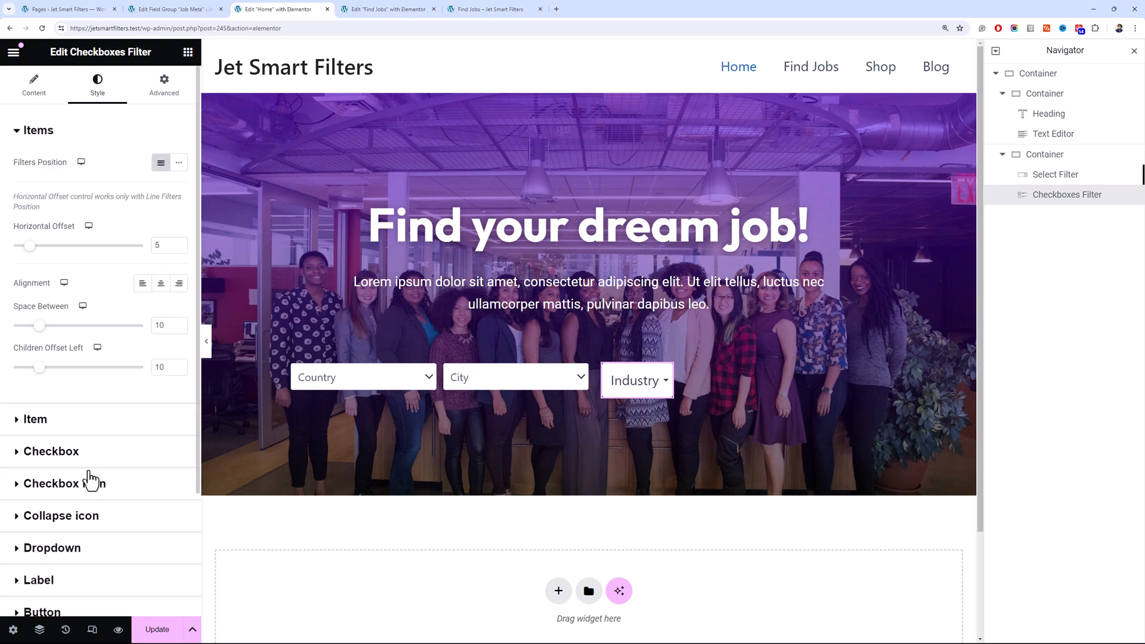
{"action": "scroll", "coordinate": [92, 480], "scroll_direction": "down", "scroll_amount": 3}
{"action": "left_click", "coordinate": [93, 409]}
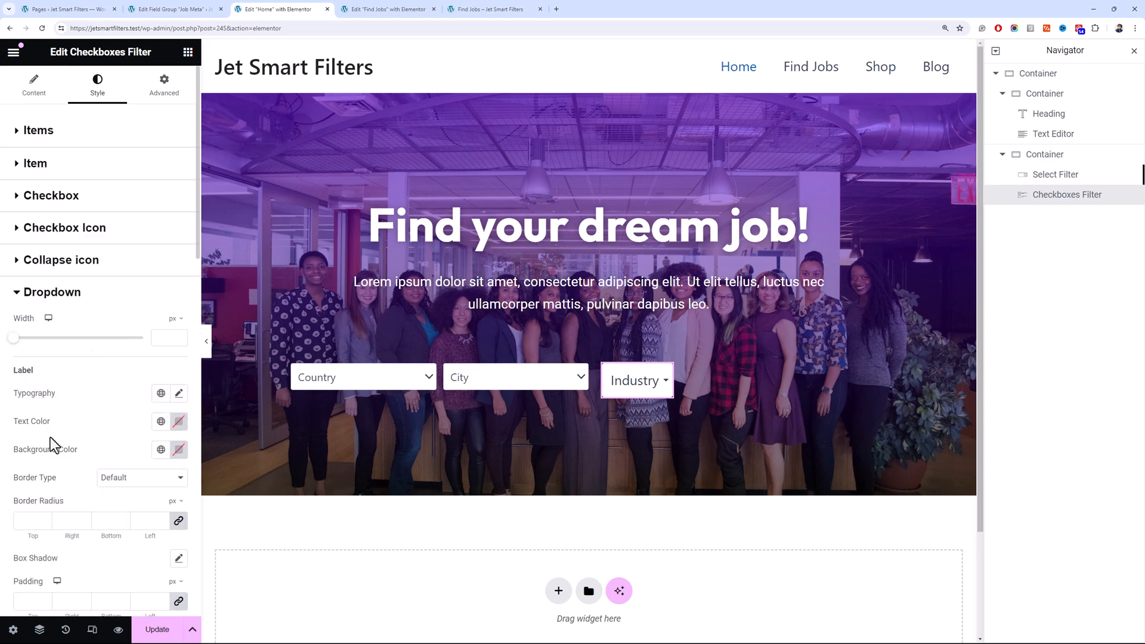
{"action": "scroll", "coordinate": [72, 418], "scroll_direction": "down", "scroll_amount": 5}
{"action": "scroll", "coordinate": [45, 484], "scroll_direction": "down", "scroll_amount": 4}
{"action": "scroll", "coordinate": [36, 357], "scroll_direction": "up", "scroll_amount": 4}
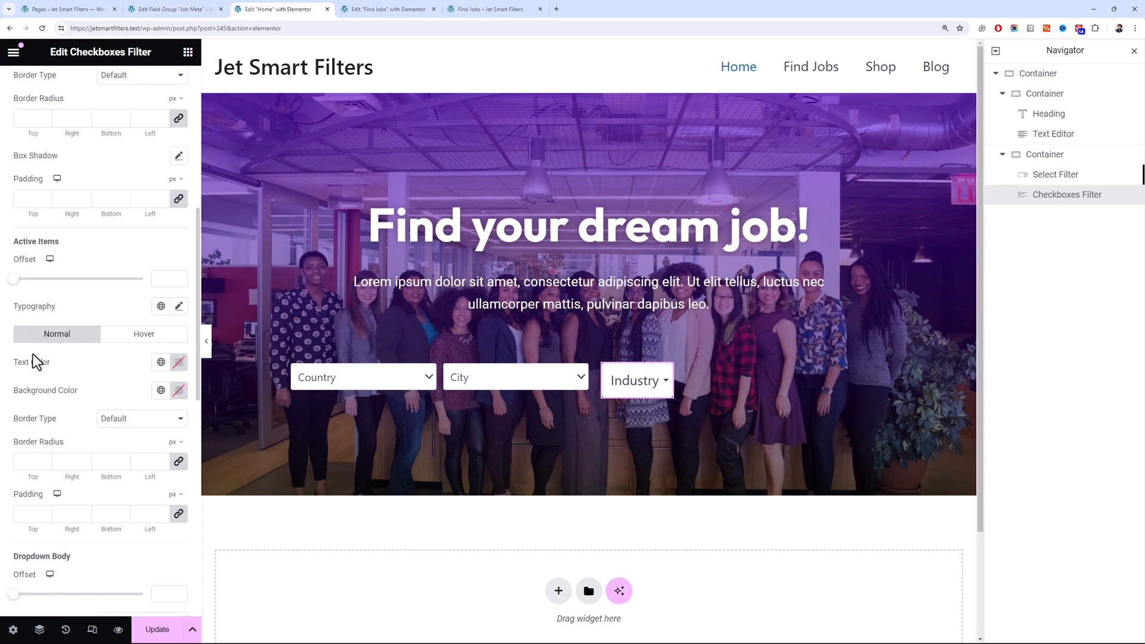
{"action": "left_click", "coordinate": [28, 332]}
{"action": "type", "text": "0"}
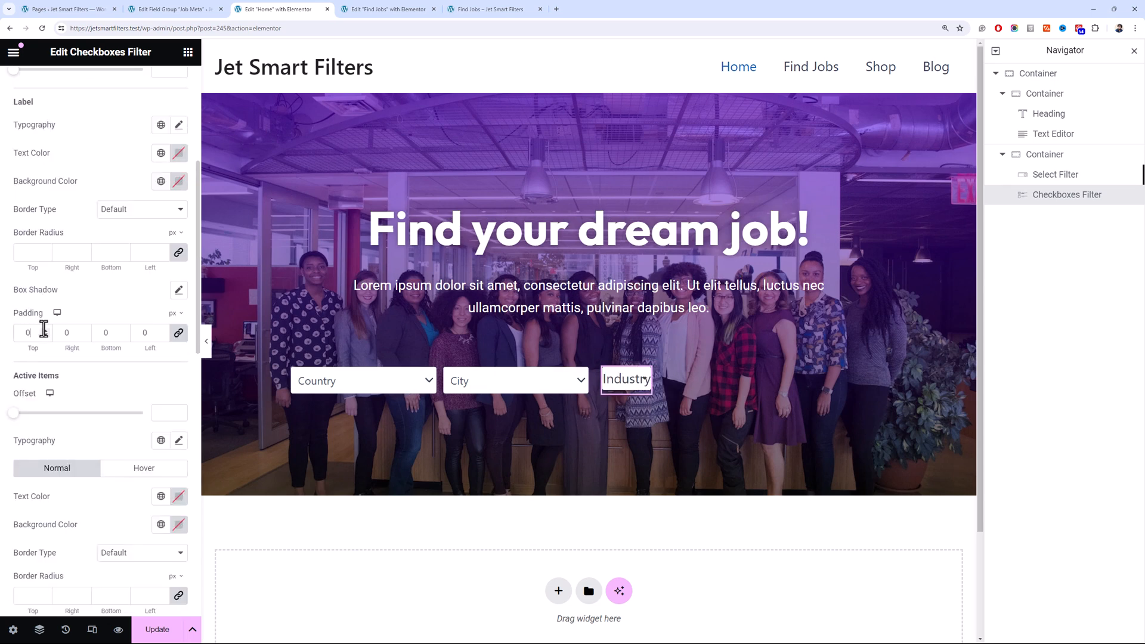
{"action": "left_click", "coordinate": [178, 332]}
{"action": "left_click_drag", "start_coordinate": [26, 334], "coordinate": [64, 422]}
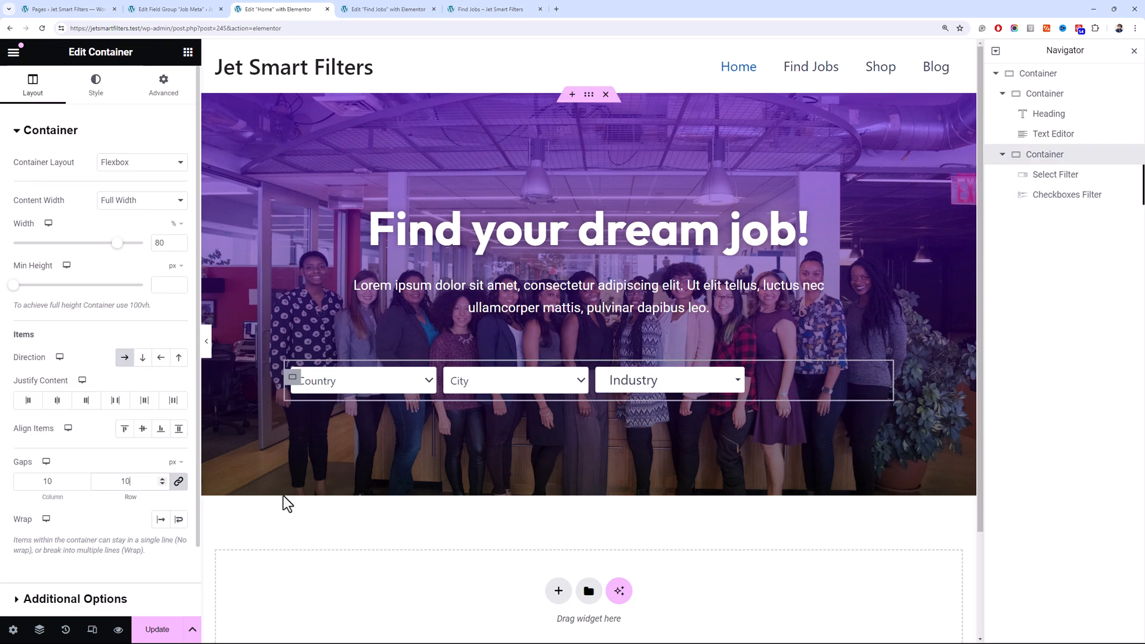
Expand the Industry dropdown and copy the custom CSS of the industry Checkboxes Filter from the Find Jobs editor
{"action": "left_click", "coordinate": [672, 384]}
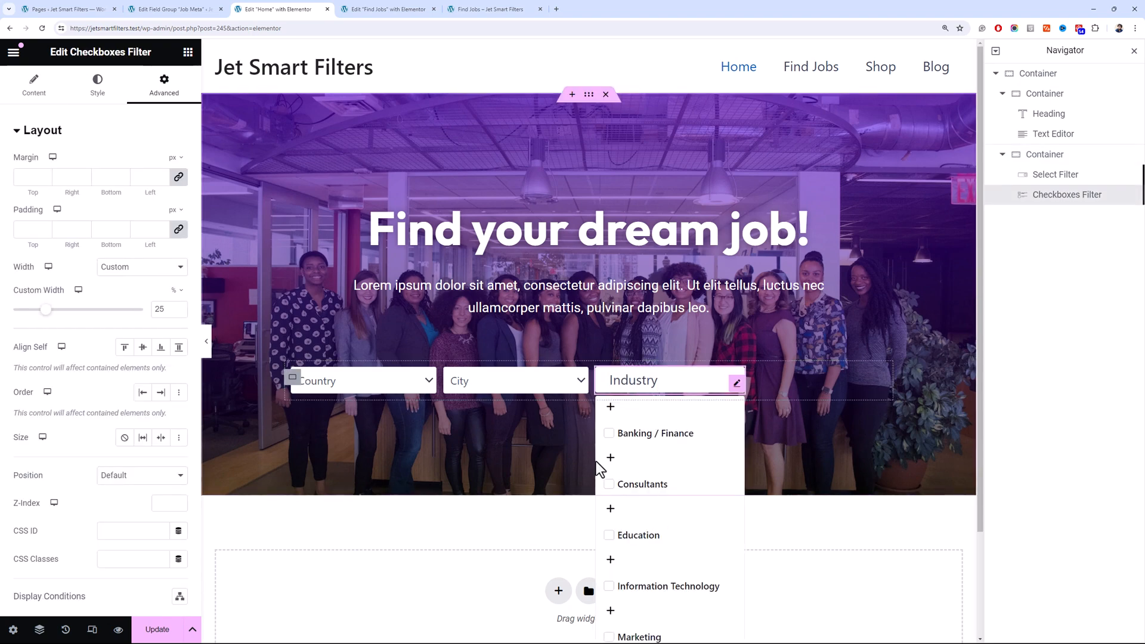
{"action": "left_click", "coordinate": [358, 10]}
{"action": "right_click", "coordinate": [327, 213]}
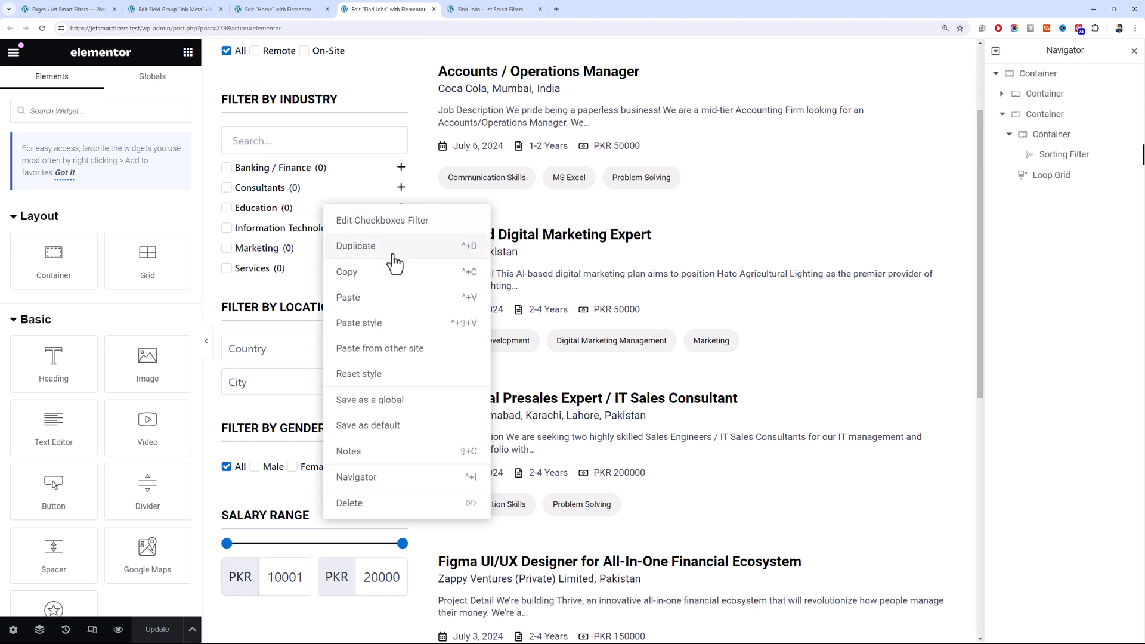
{"action": "left_click", "coordinate": [392, 272]}
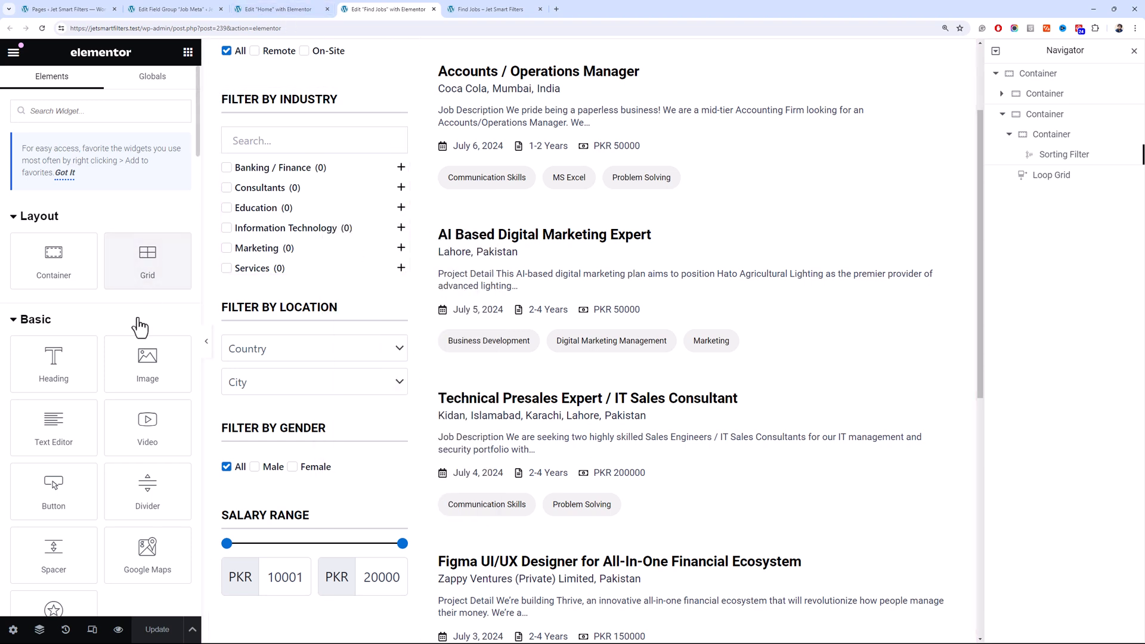
{"action": "scroll", "coordinate": [149, 301], "scroll_direction": "down", "scroll_amount": 10}
{"action": "left_click", "coordinate": [227, 187]}
{"action": "left_click", "coordinate": [227, 187]}
{"action": "left_click", "coordinate": [400, 135]}
{"action": "left_click", "coordinate": [164, 84]}
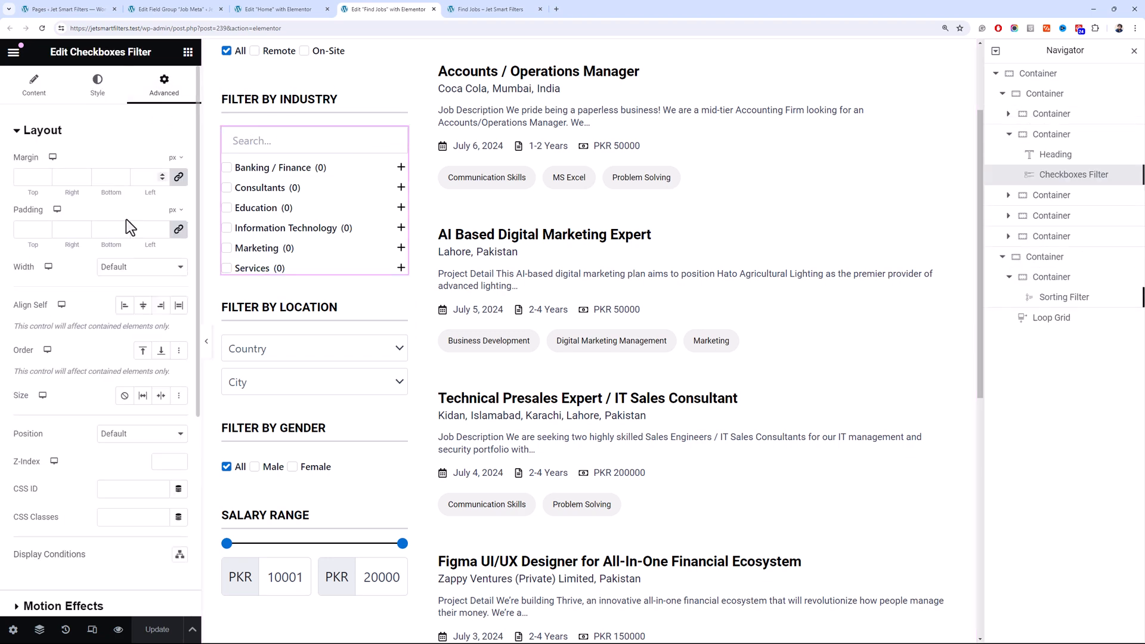
{"action": "scroll", "coordinate": [148, 171], "scroll_direction": "down", "scroll_amount": 5}
{"action": "left_click", "coordinate": [56, 590]}
{"action": "left_click", "coordinate": [124, 483]}
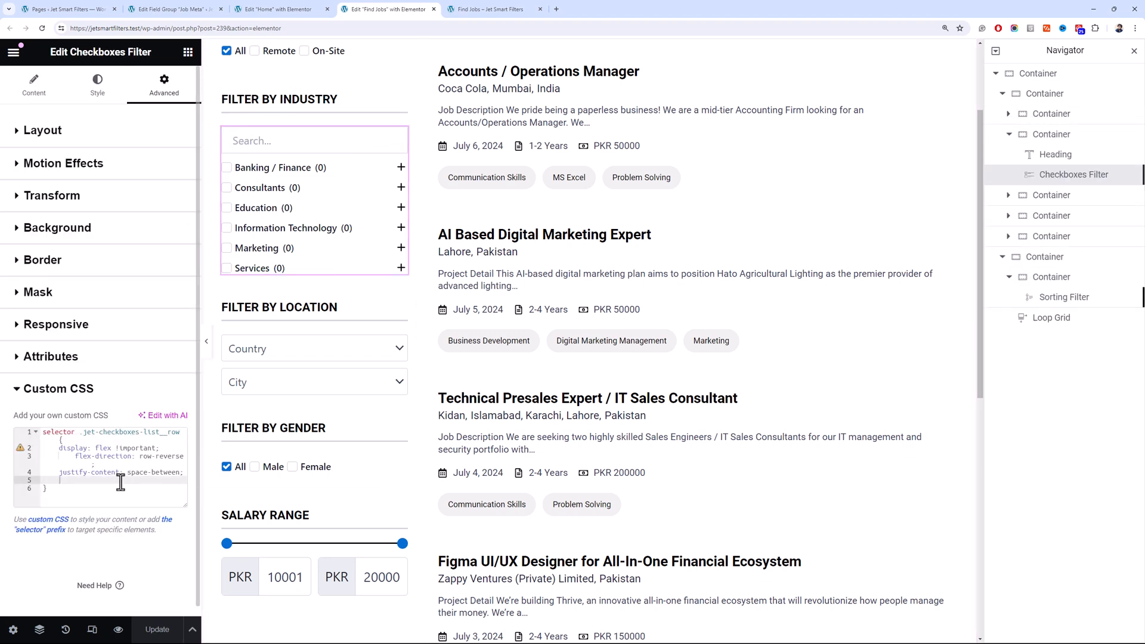
{"action": "left_click", "coordinate": [119, 481]}
{"action": "key", "text": "ctrl+a"}
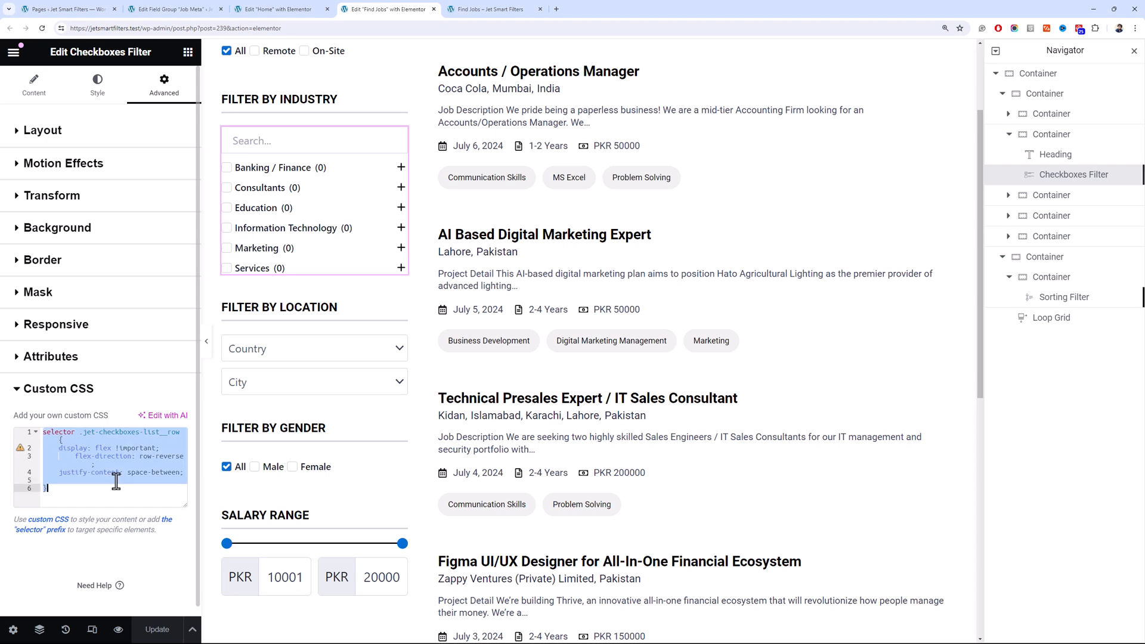
Paste the copied .jet-checkboxes-list__row rules as custom CSS of the Home page's Checkboxes Filter
{"action": "left_click", "coordinate": [276, 9]}
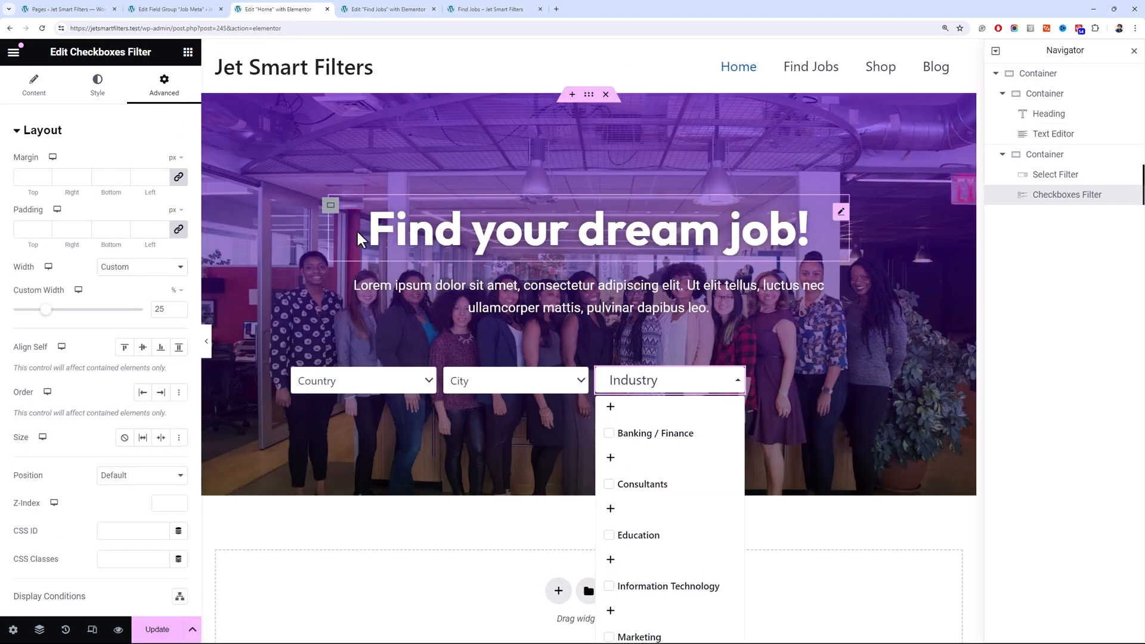
{"action": "scroll", "coordinate": [118, 537], "scroll_direction": "down", "scroll_amount": 5}
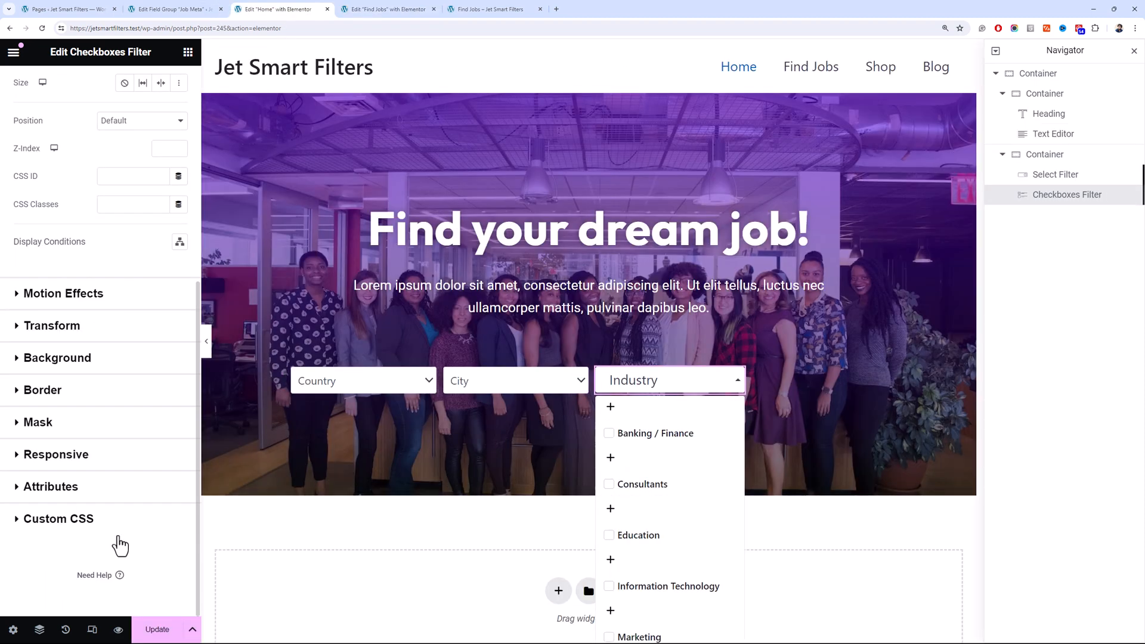
{"action": "left_click", "coordinate": [96, 520]}
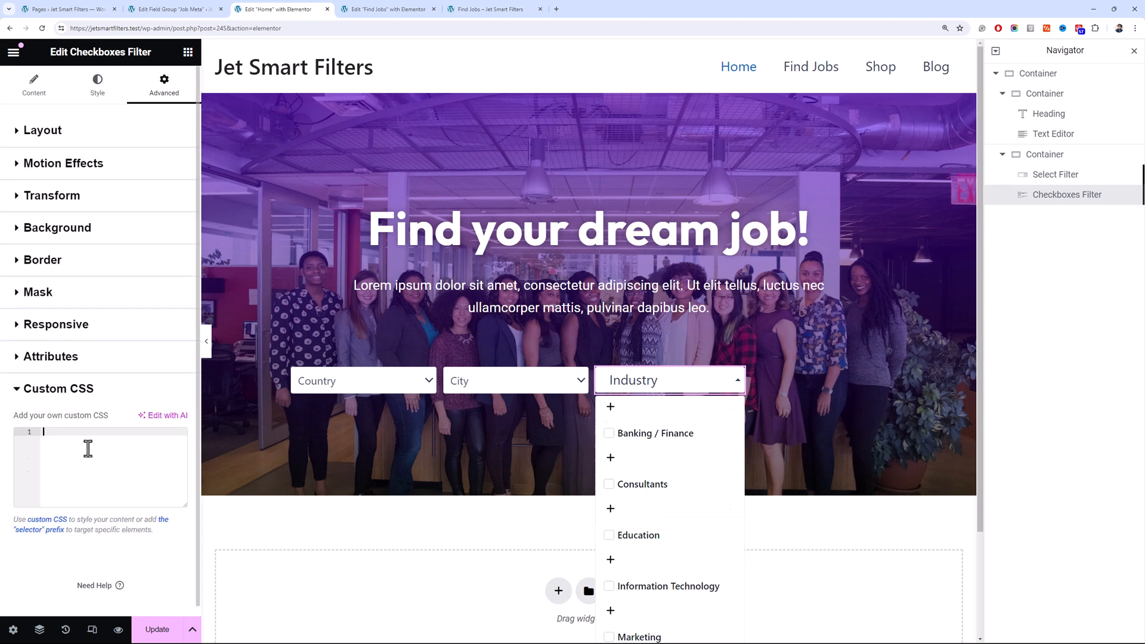
{"action": "key", "text": "ctrl+v"}
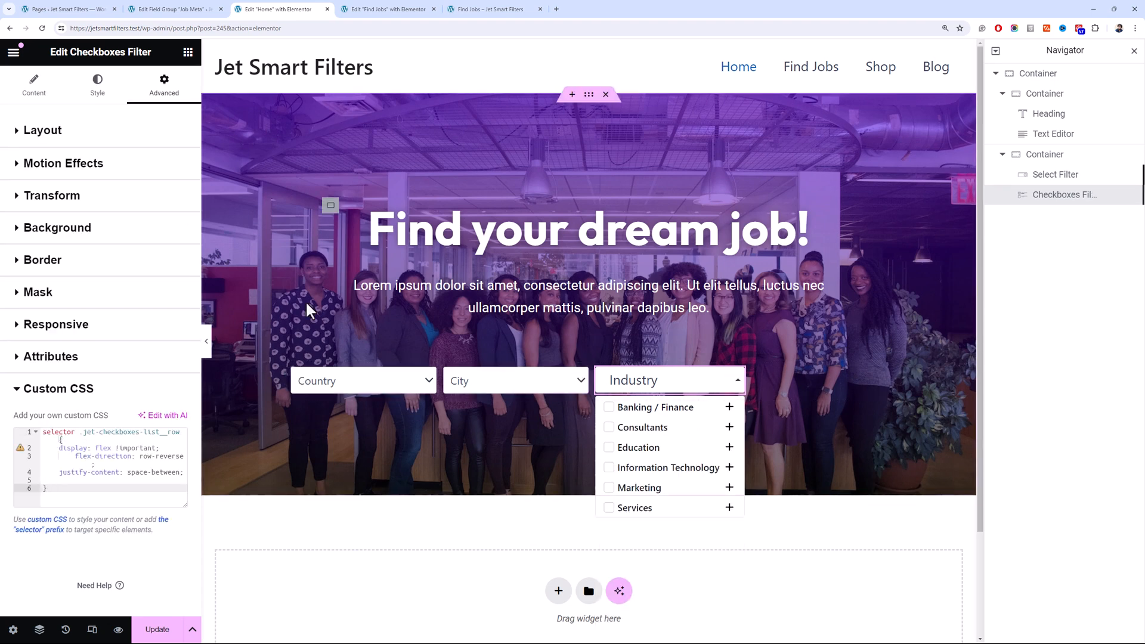
Set the Industry dropdown label's font size to 16 px
{"action": "left_click", "coordinate": [98, 92]}
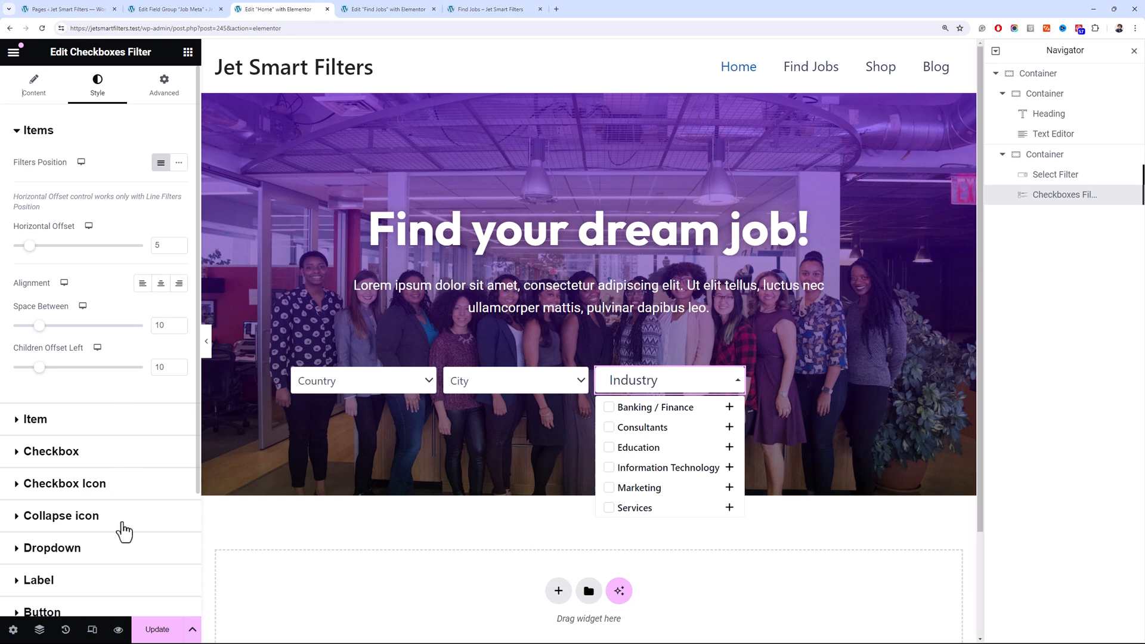
{"action": "left_click", "coordinate": [114, 549]}
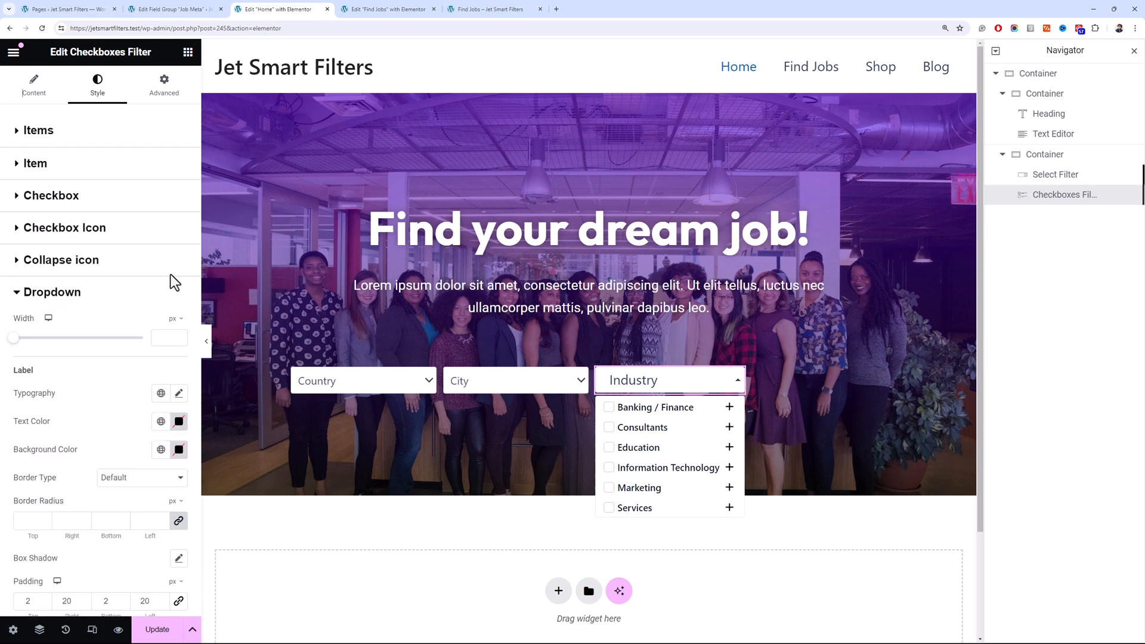
{"action": "left_click", "coordinate": [179, 394]}
{"action": "type", "text": "16"}
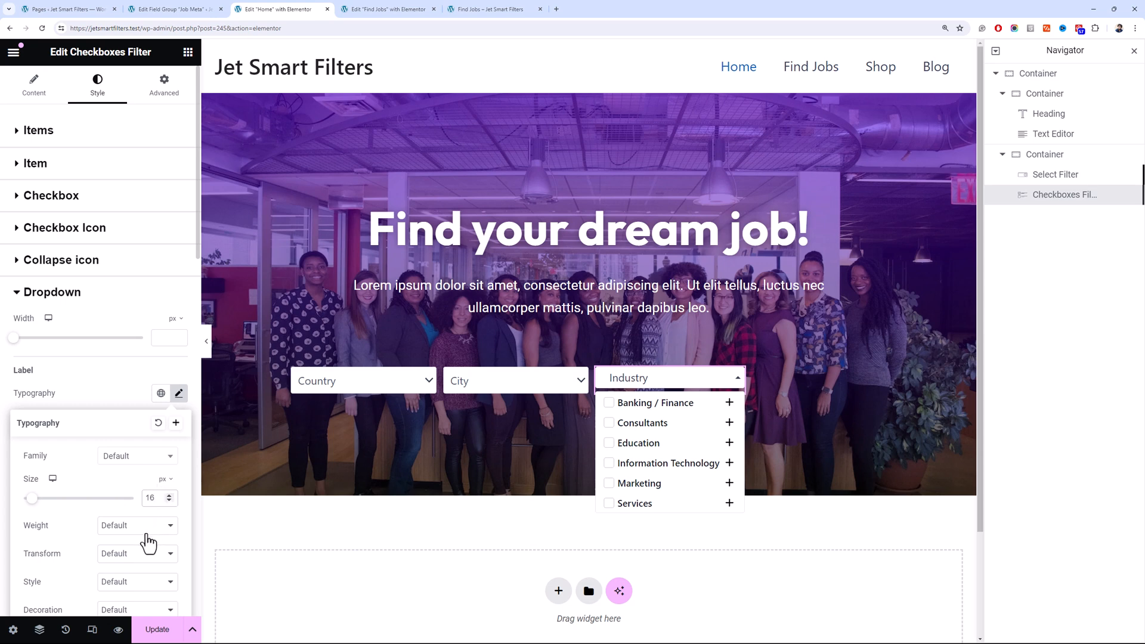
{"action": "left_click", "coordinate": [169, 495]}
{"action": "left_click", "coordinate": [169, 495]}
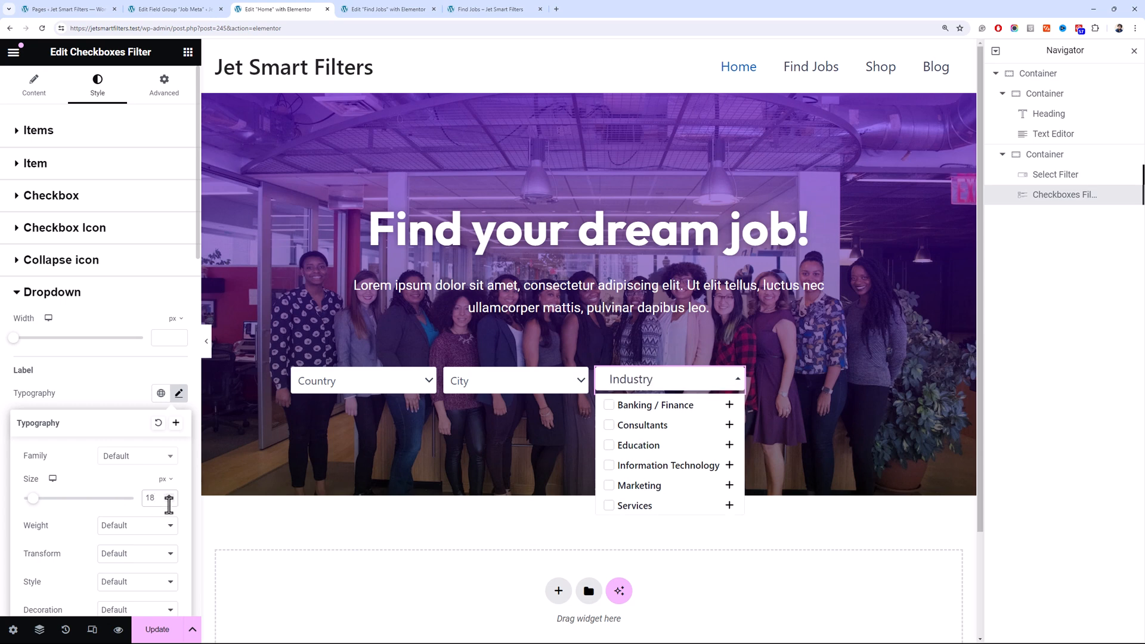
{"action": "left_click", "coordinate": [169, 503]}
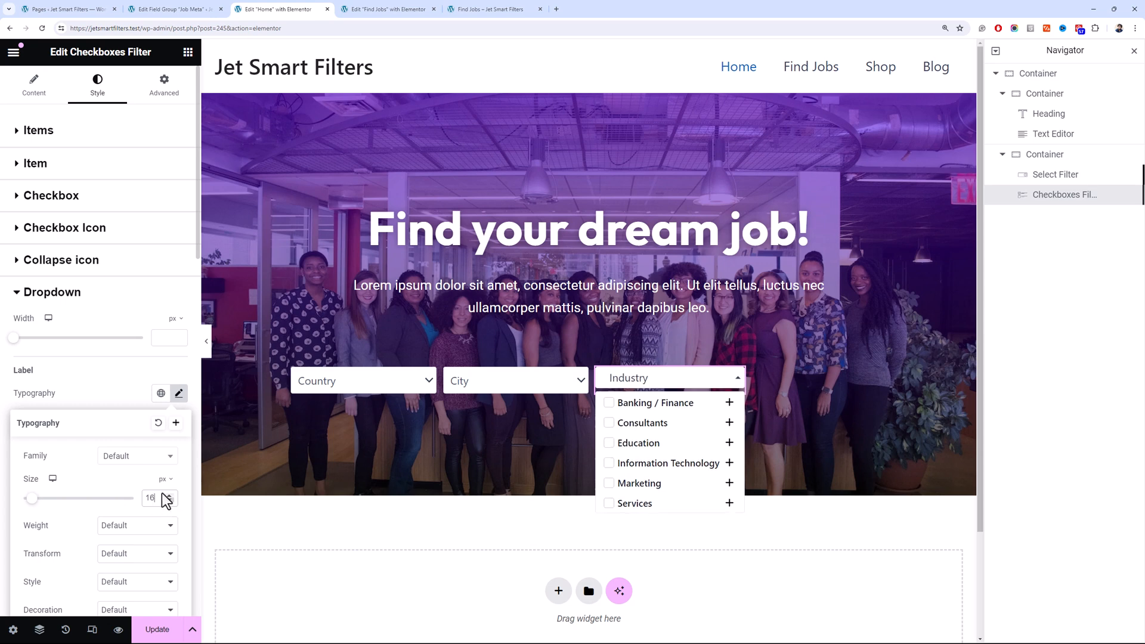
{"action": "left_click", "coordinate": [116, 300]}
{"action": "left_click", "coordinate": [105, 294]}
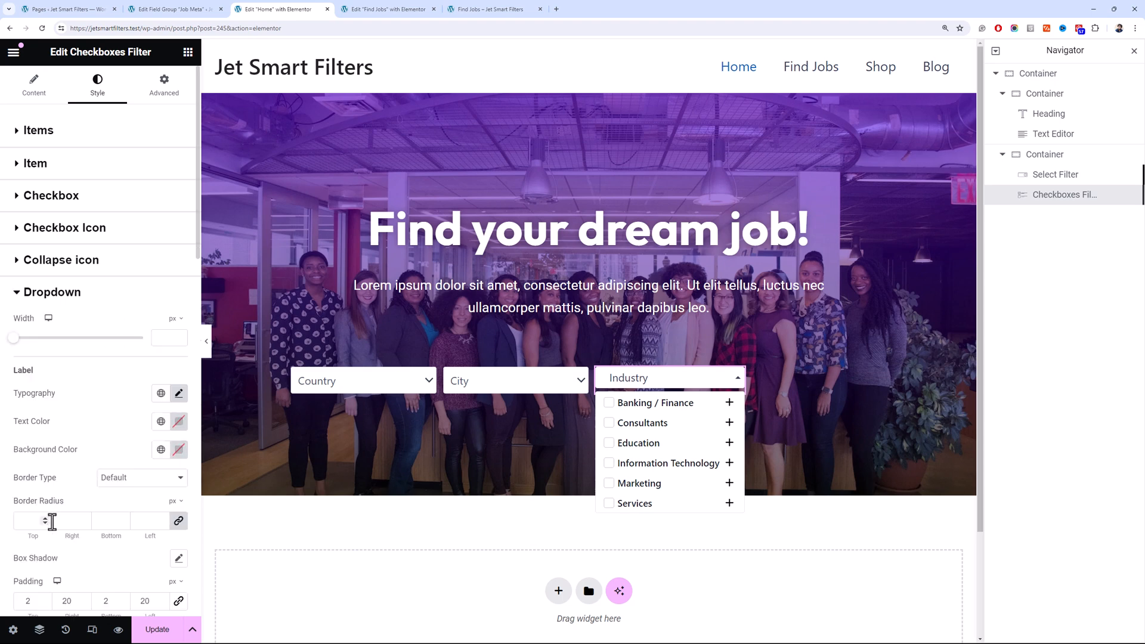
Increase the Industry dropdown label's top and bottom padding to 6 px each
{"action": "left_click", "coordinate": [45, 598]}
{"action": "left_click", "coordinate": [45, 598]}
{"action": "left_click", "coordinate": [44, 598]}
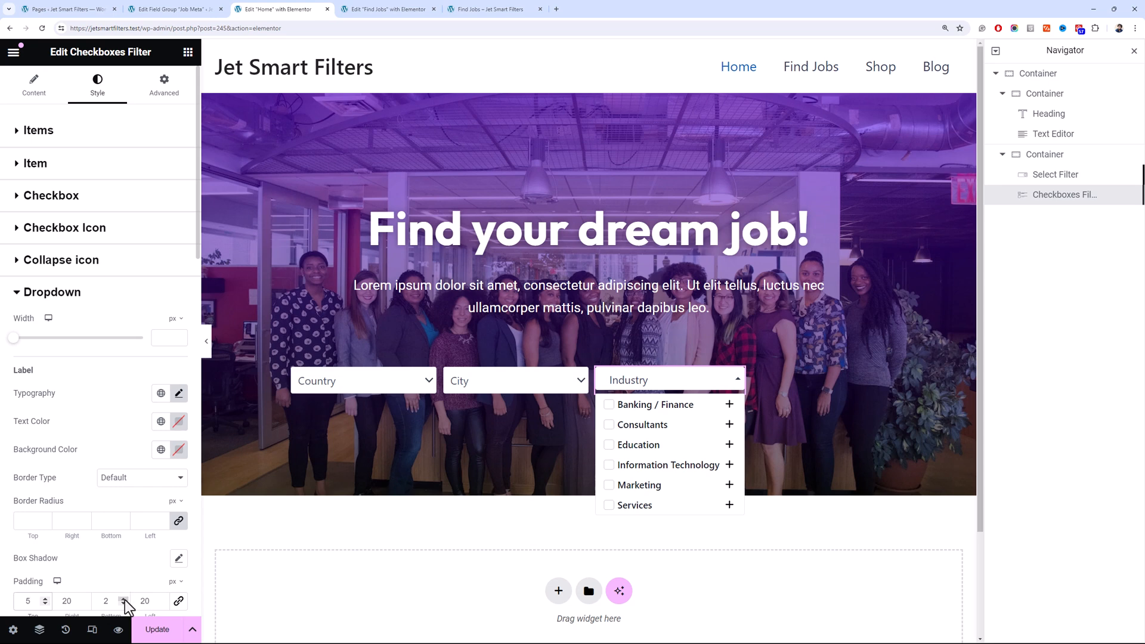
{"action": "left_click", "coordinate": [124, 598]}
{"action": "left_click", "coordinate": [123, 598]}
{"action": "left_click", "coordinate": [124, 598]}
{"action": "left_click", "coordinate": [124, 599]}
{"action": "left_click", "coordinate": [46, 598]}
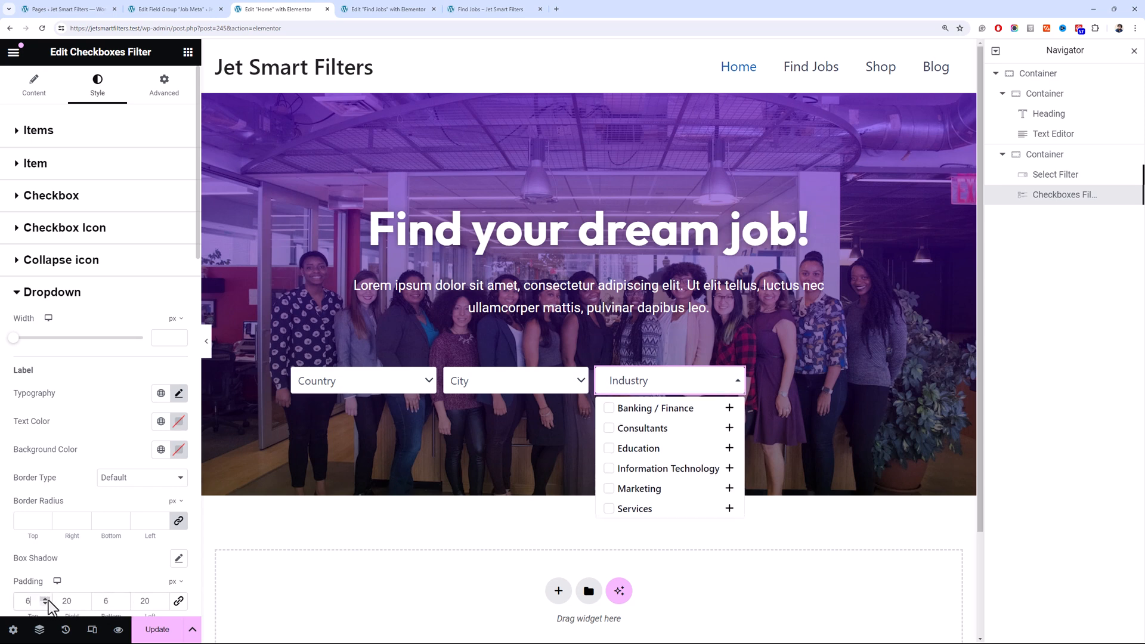
Review the Industry dropdown's label and active items style settings and save the Home page
{"action": "left_click", "coordinate": [442, 286]}
{"action": "left_click", "coordinate": [736, 380]}
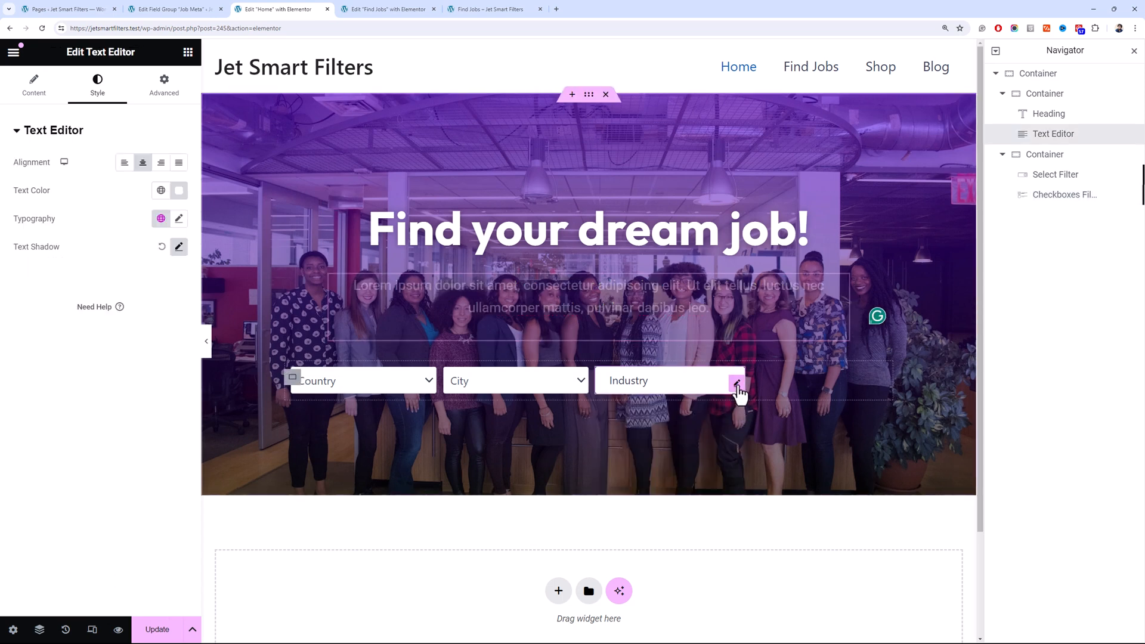
{"action": "scroll", "coordinate": [107, 268], "scroll_direction": "down", "scroll_amount": 3}
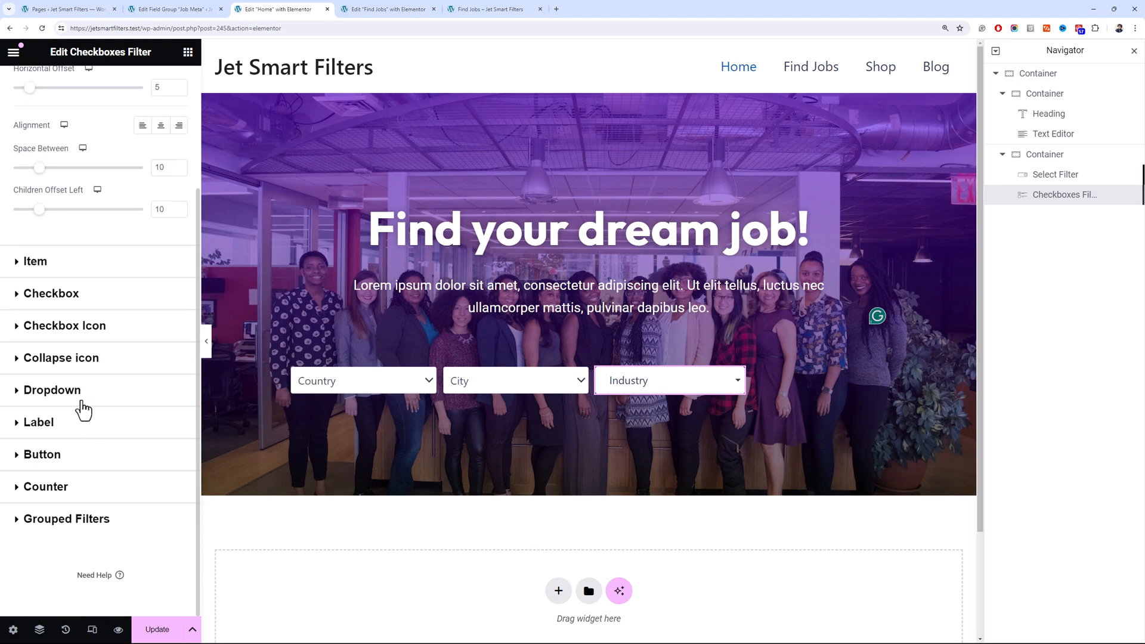
{"action": "left_click", "coordinate": [82, 401]}
{"action": "scroll", "coordinate": [81, 399], "scroll_direction": "down", "scroll_amount": 5}
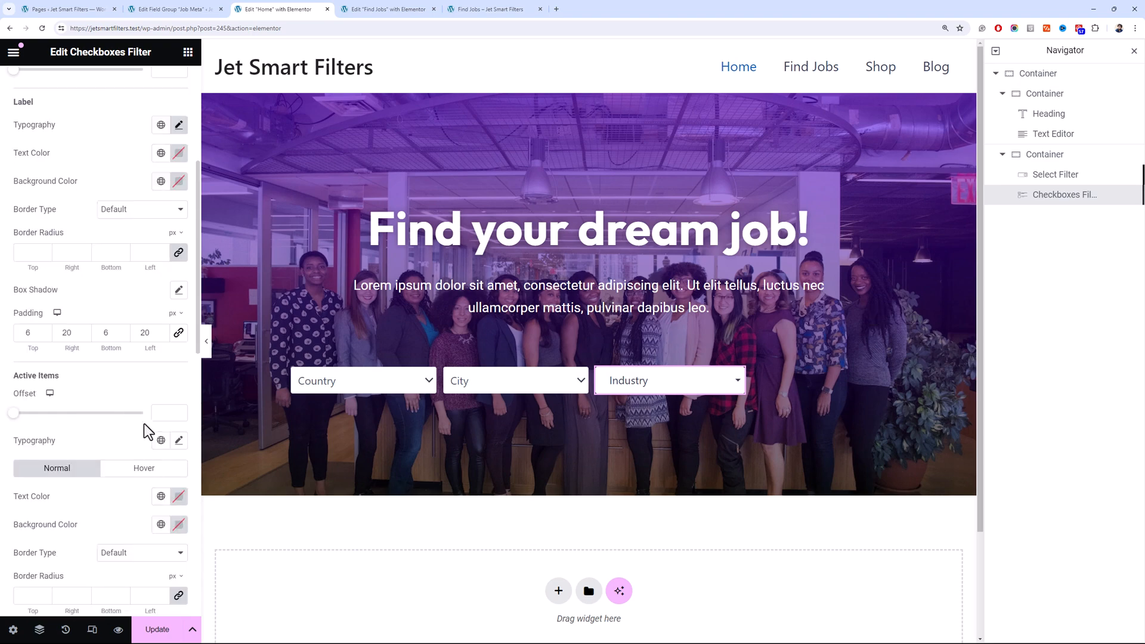
{"action": "left_click", "coordinate": [179, 443]}
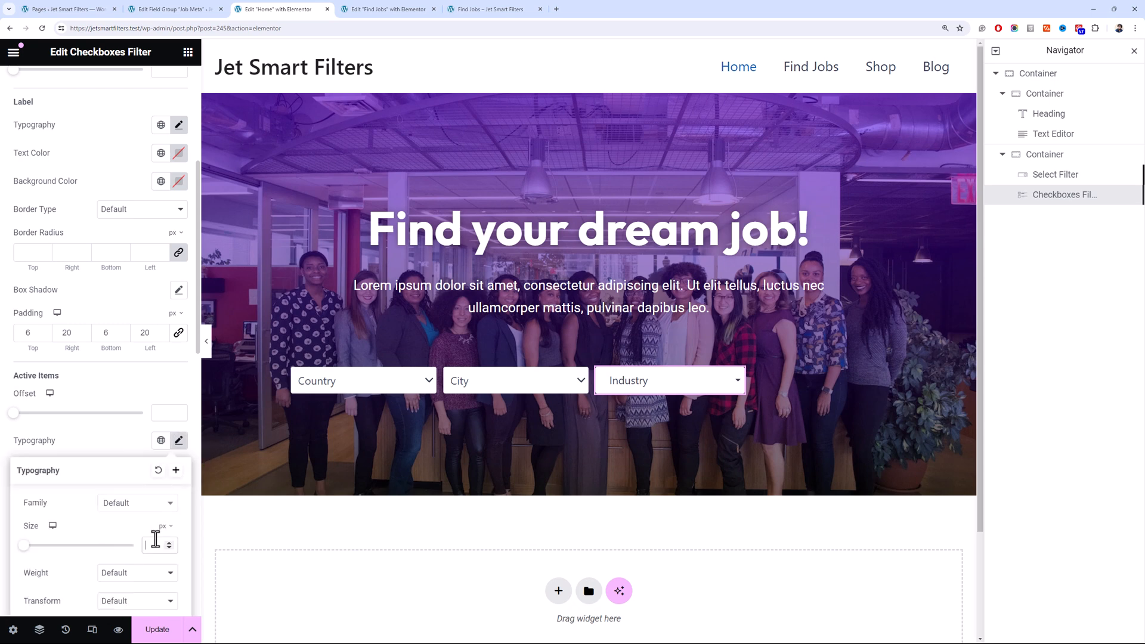
{"action": "left_click", "coordinate": [120, 443]}
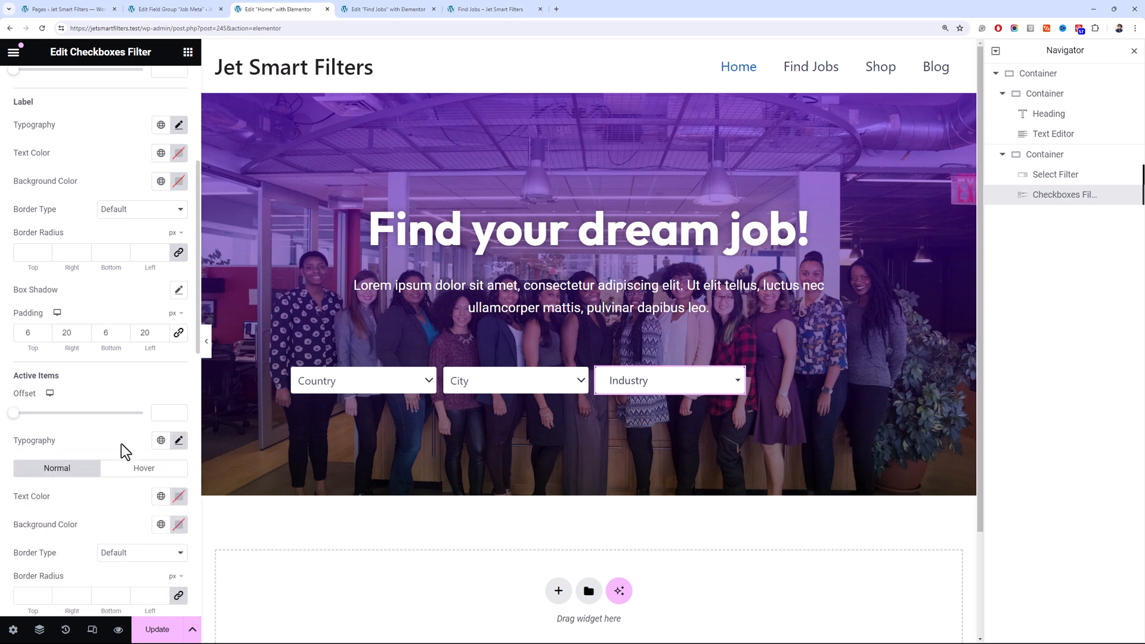
{"action": "scroll", "coordinate": [120, 447], "scroll_direction": "down", "scroll_amount": 3}
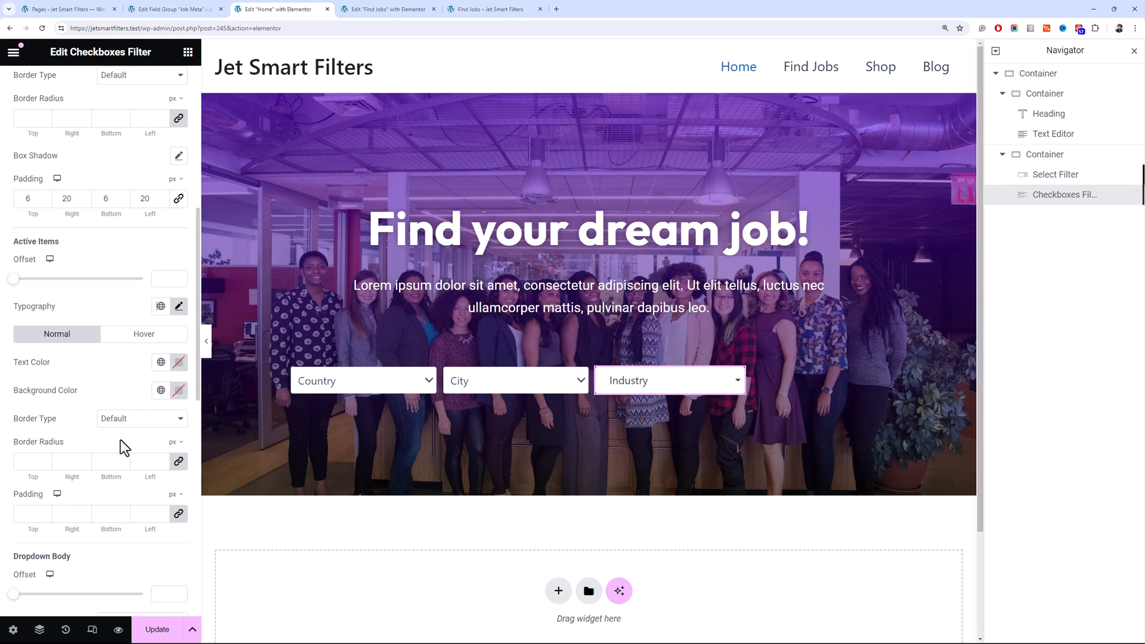
{"action": "left_click", "coordinate": [161, 629]}
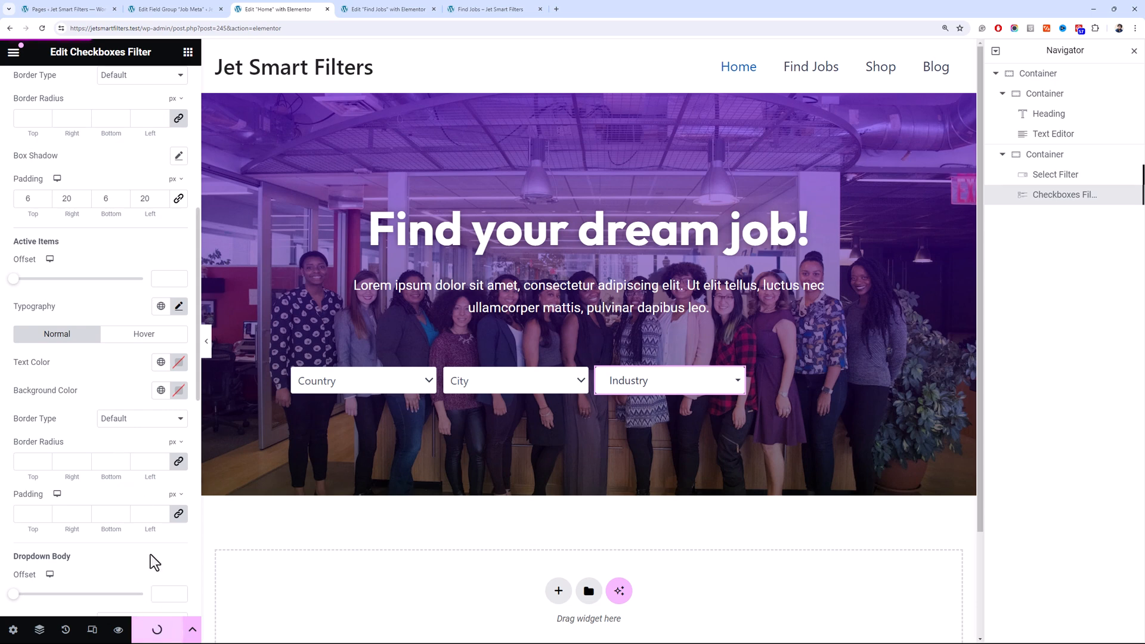
Add an Apply Button widget to the filter container, directly after the Checkboxes Filter
{"action": "left_click", "coordinate": [186, 55]}
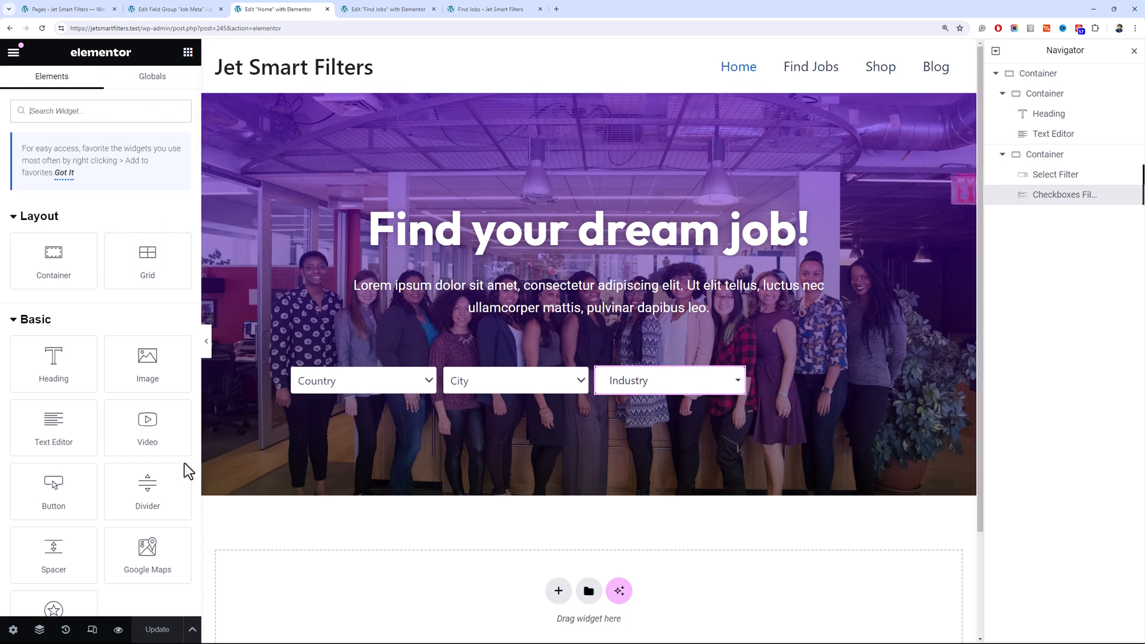
{"action": "scroll", "coordinate": [173, 477], "scroll_direction": "down", "scroll_amount": 20}
{"action": "scroll", "coordinate": [171, 476], "scroll_direction": "down", "scroll_amount": 15}
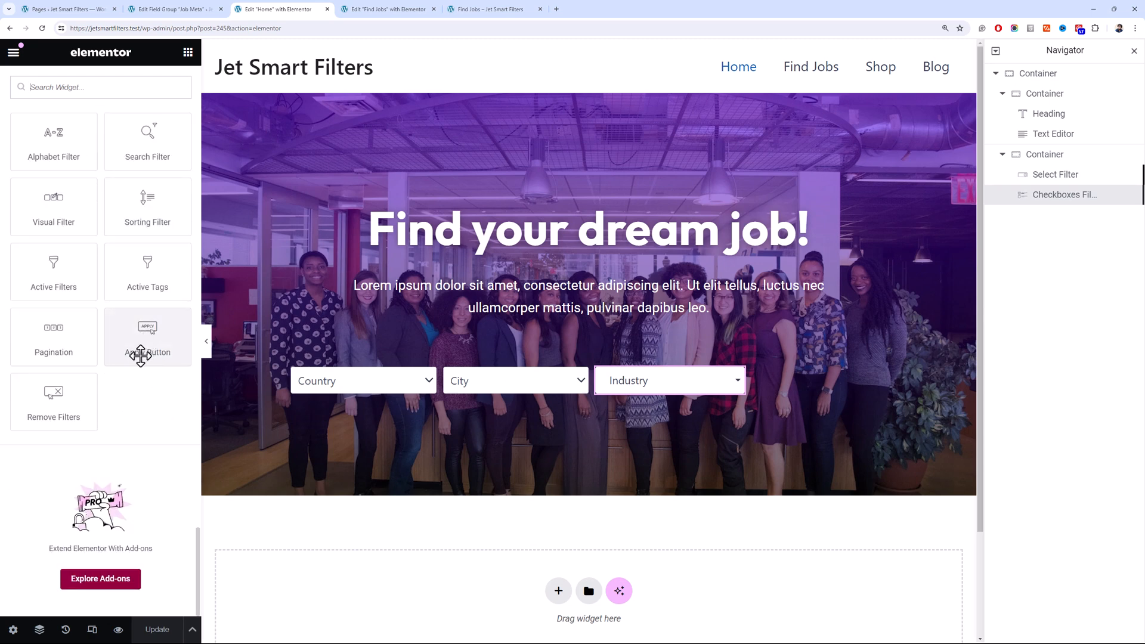
{"action": "left_click_drag", "start_coordinate": [141, 353], "coordinate": [757, 374]}
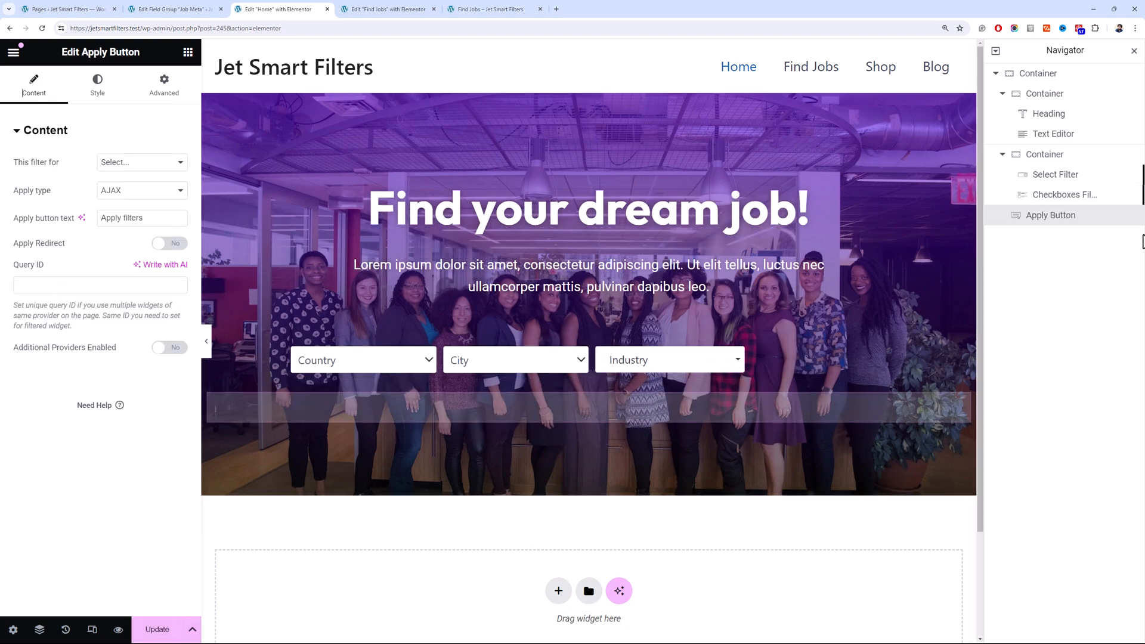
{"action": "mouse_move", "coordinate": [1082, 211]}
{"action": "left_mouse_down"}
{"action": "mouse_move", "coordinate": [1078, 189]}
{"action": "mouse_move", "coordinate": [1068, 224]}
{"action": "left_mouse_up"}
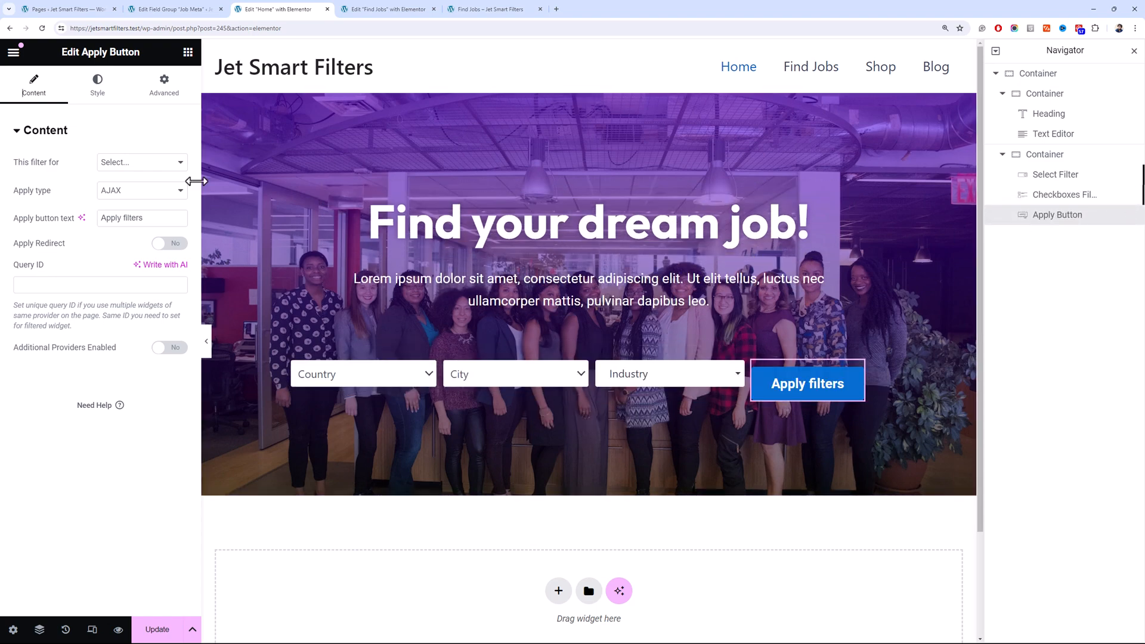
Set the Apply Button to filter for Elementor Pro Loop Grid with the AJAX apply type
{"action": "left_click", "coordinate": [164, 89]}
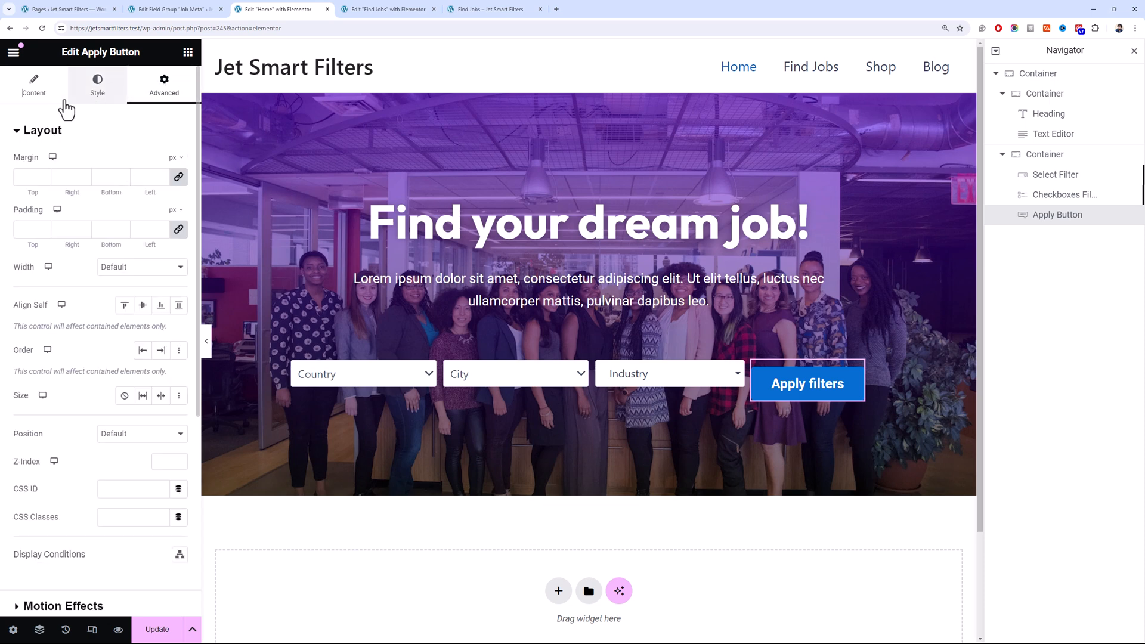
{"action": "left_click", "coordinate": [32, 92]}
{"action": "left_click", "coordinate": [125, 163]}
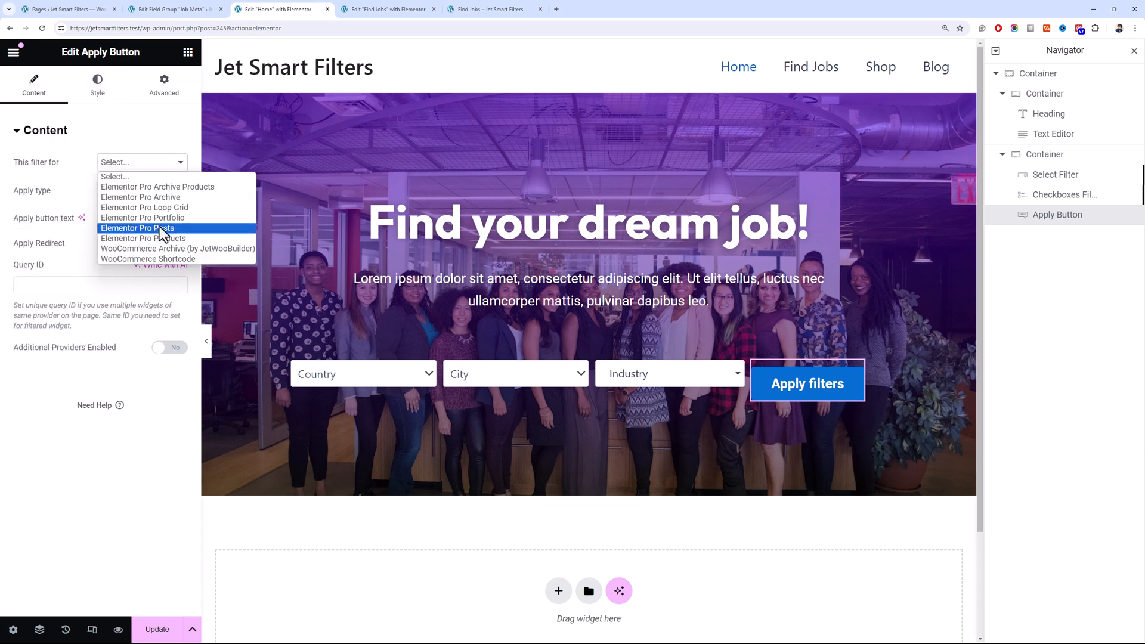
{"action": "left_click", "coordinate": [160, 206]}
{"action": "left_click", "coordinate": [134, 191]}
{"action": "left_click", "coordinate": [145, 209]}
{"action": "left_click", "coordinate": [144, 197]}
{"action": "left_click", "coordinate": [143, 202]}
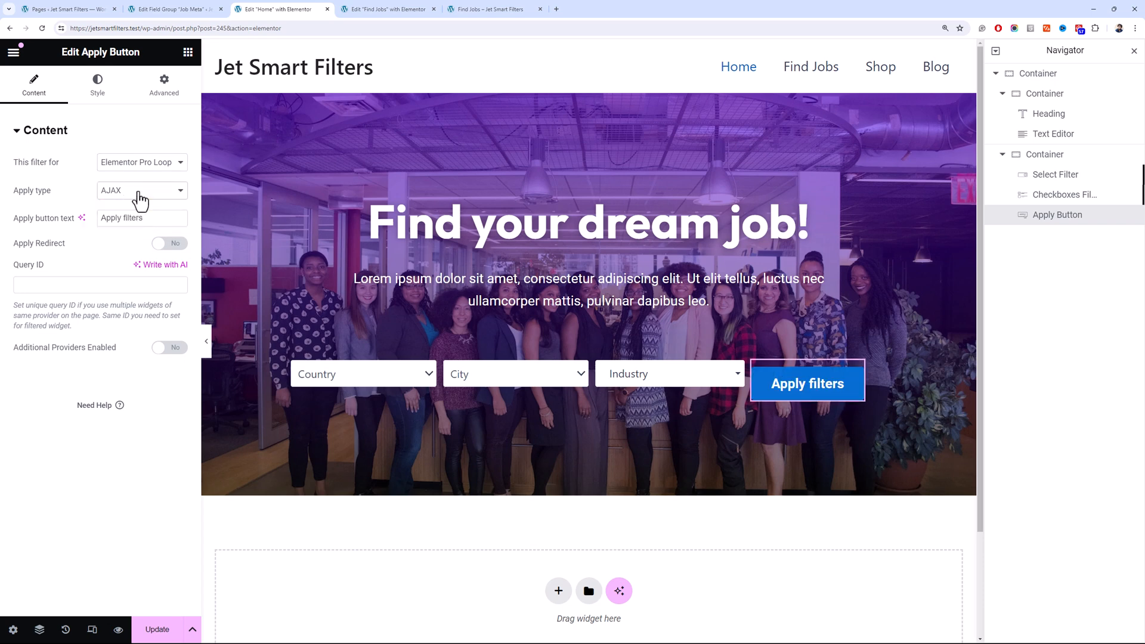
{"action": "left_click", "coordinate": [160, 219]}
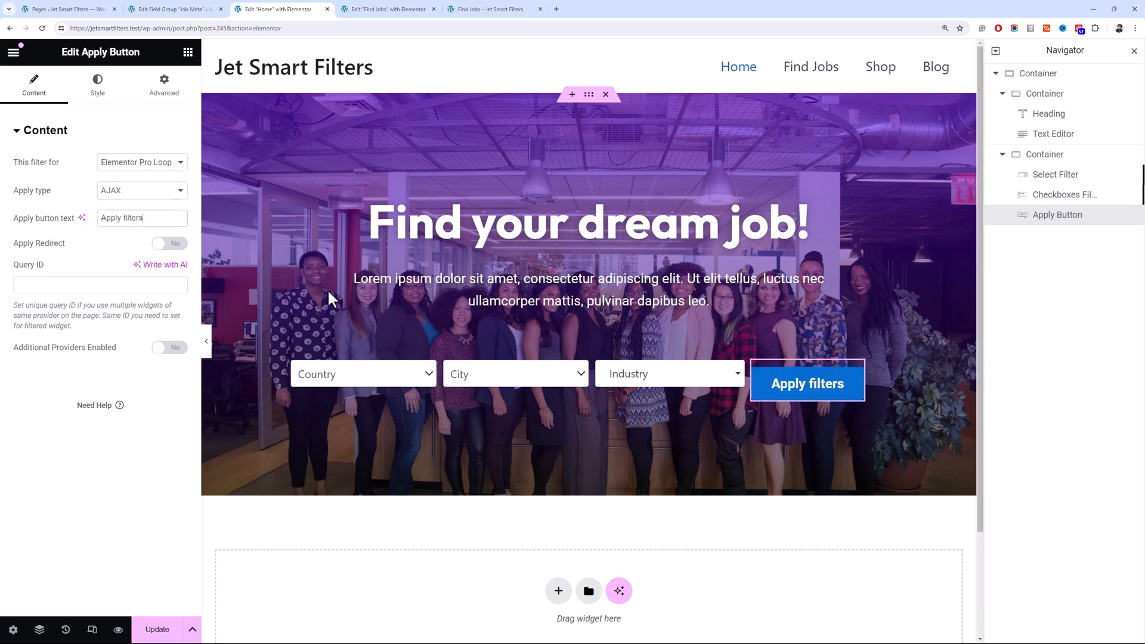
Make the Industry Checkboxes Filter apply on "Click on apply button"
{"action": "left_click", "coordinate": [645, 384]}
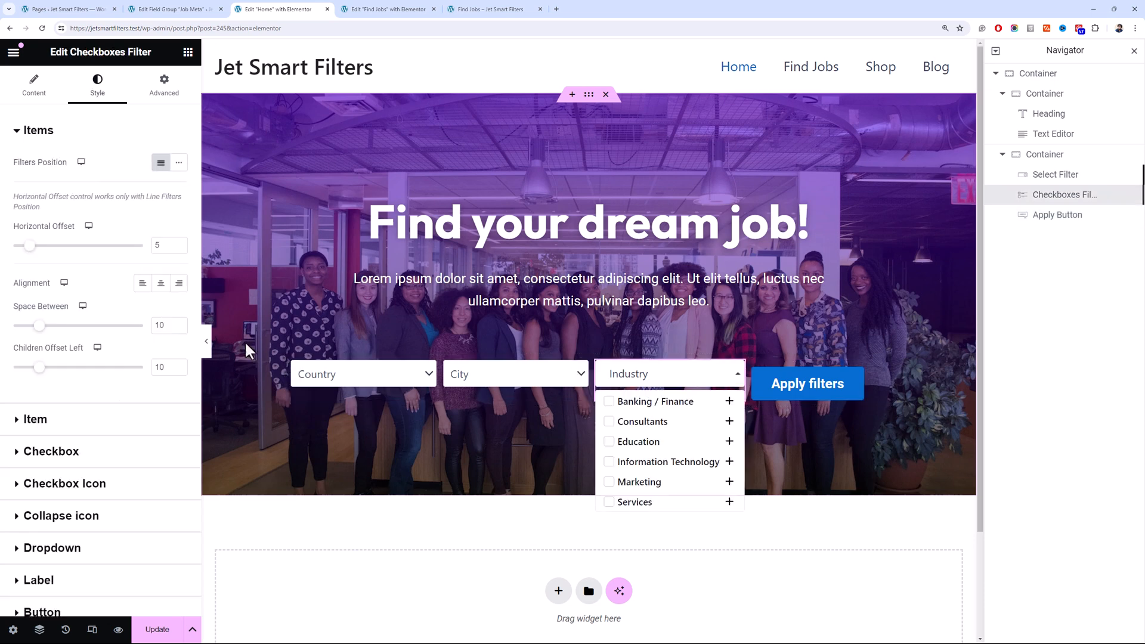
{"action": "left_click", "coordinate": [66, 90]}
{"action": "left_click", "coordinate": [144, 267]}
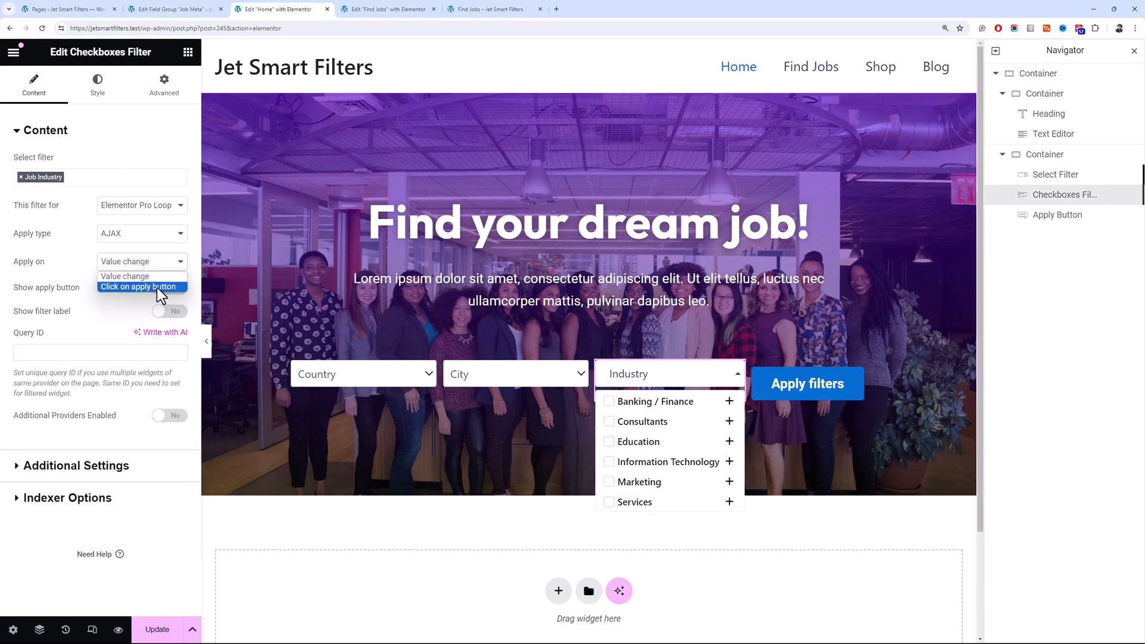
{"action": "left_click", "coordinate": [156, 287]}
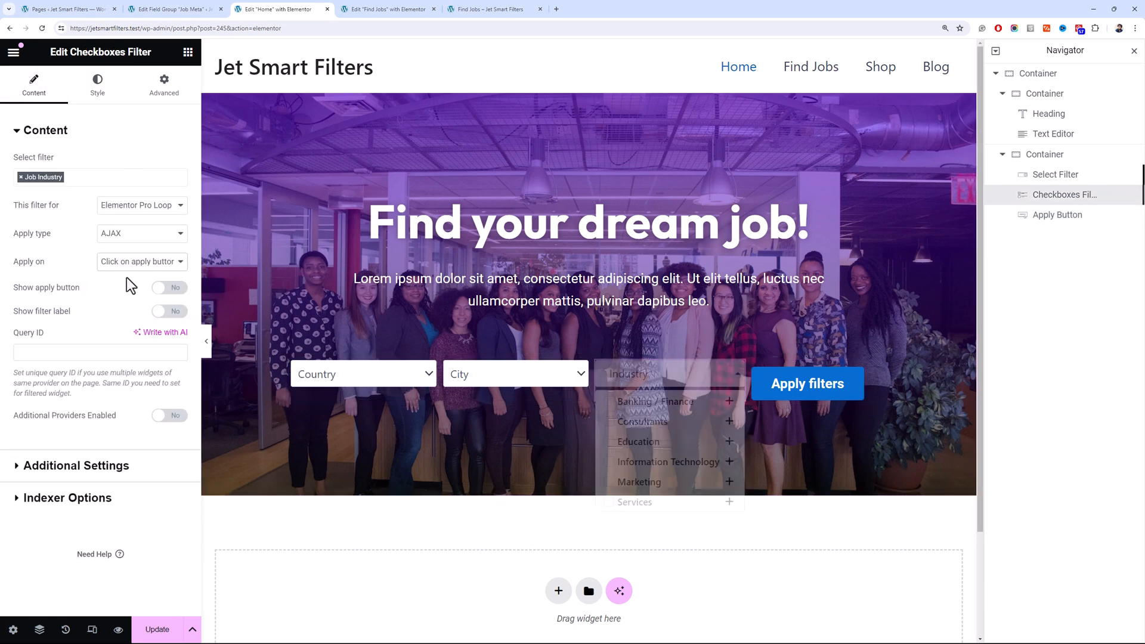
Unlink the Apply Button's margin values and set its top margin to -10 px
{"action": "left_click", "coordinate": [847, 380]}
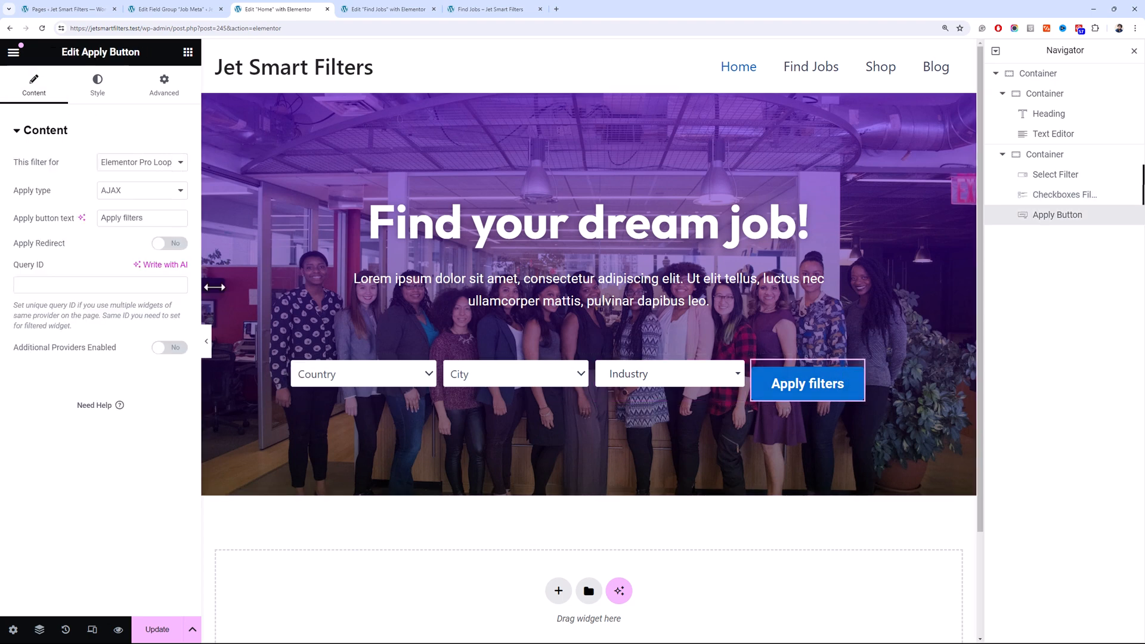
{"action": "left_click", "coordinate": [155, 98]}
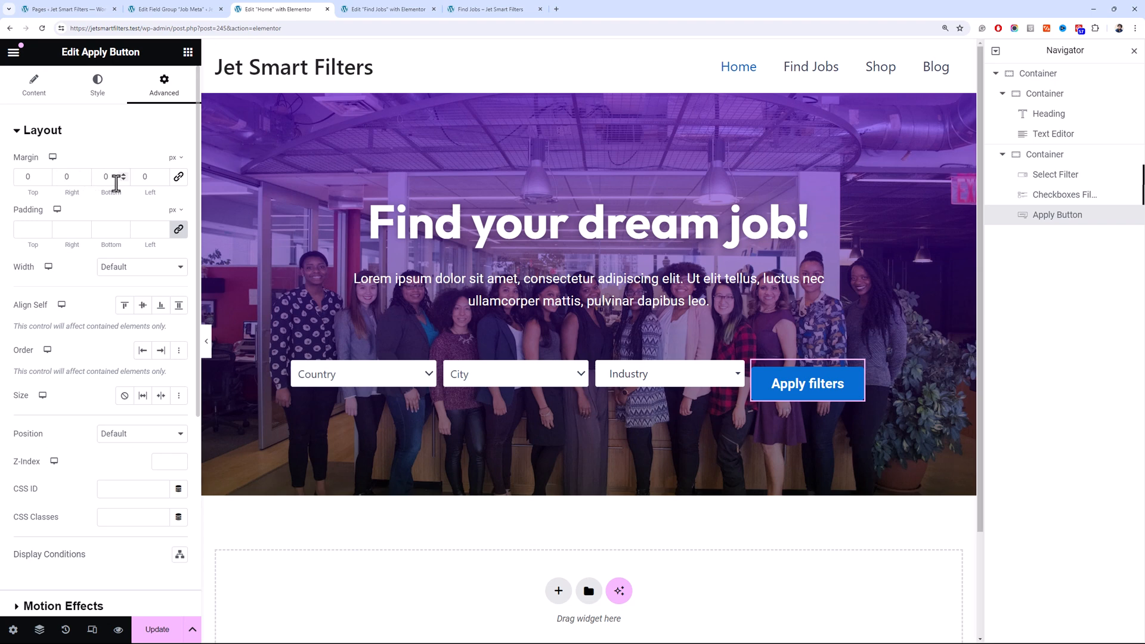
{"action": "left_click", "coordinate": [49, 179]}
{"action": "left_click", "coordinate": [43, 179]}
{"action": "left_click", "coordinate": [44, 179]}
{"action": "left_click", "coordinate": [43, 180]}
{"action": "left_click", "coordinate": [43, 180]}
{"action": "left_click", "coordinate": [44, 180]}
{"action": "left_click", "coordinate": [44, 179]}
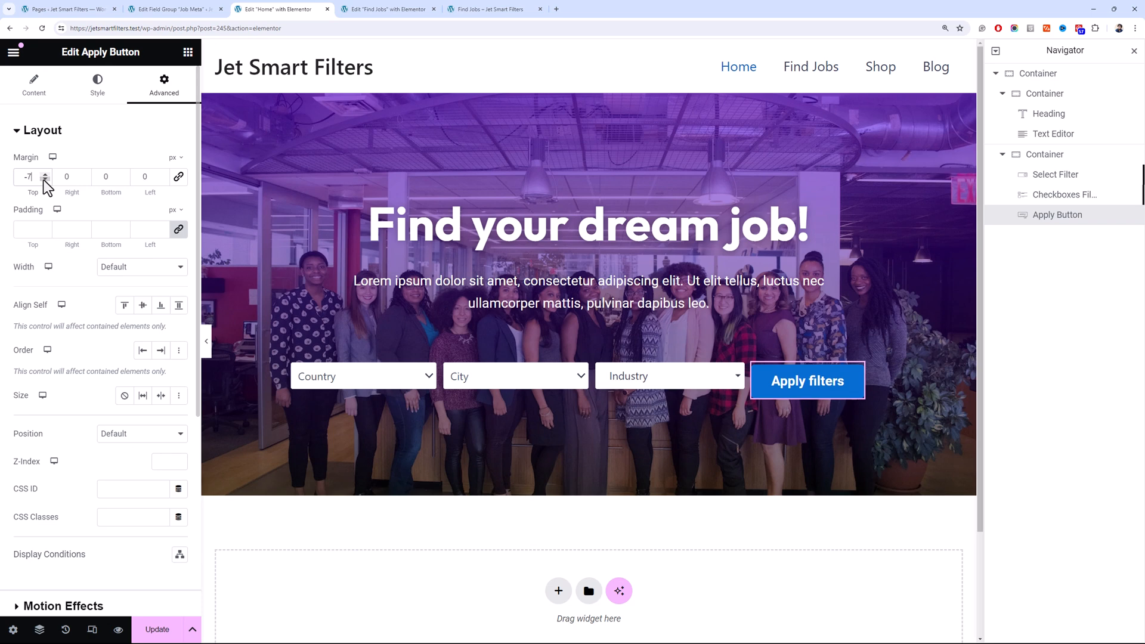
{"action": "left_click", "coordinate": [44, 179]}
{"action": "left_click", "coordinate": [44, 180]}
{"action": "left_click", "coordinate": [43, 179]}
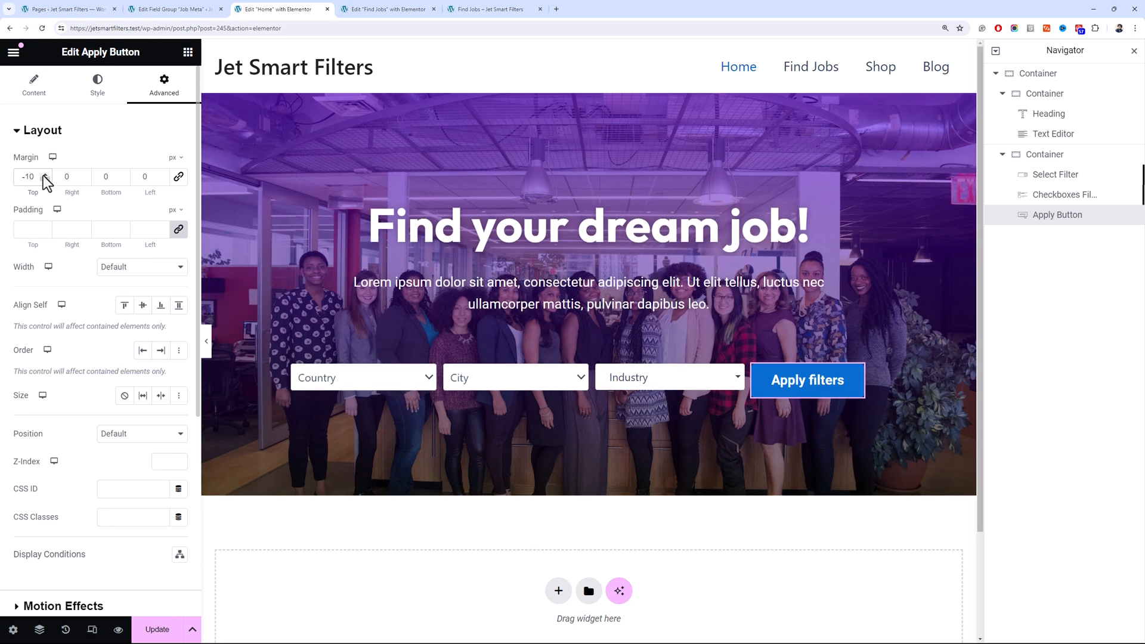
Set the Apply Button's typography to the Outfit font family at 16 px
{"action": "left_click", "coordinate": [97, 86]}
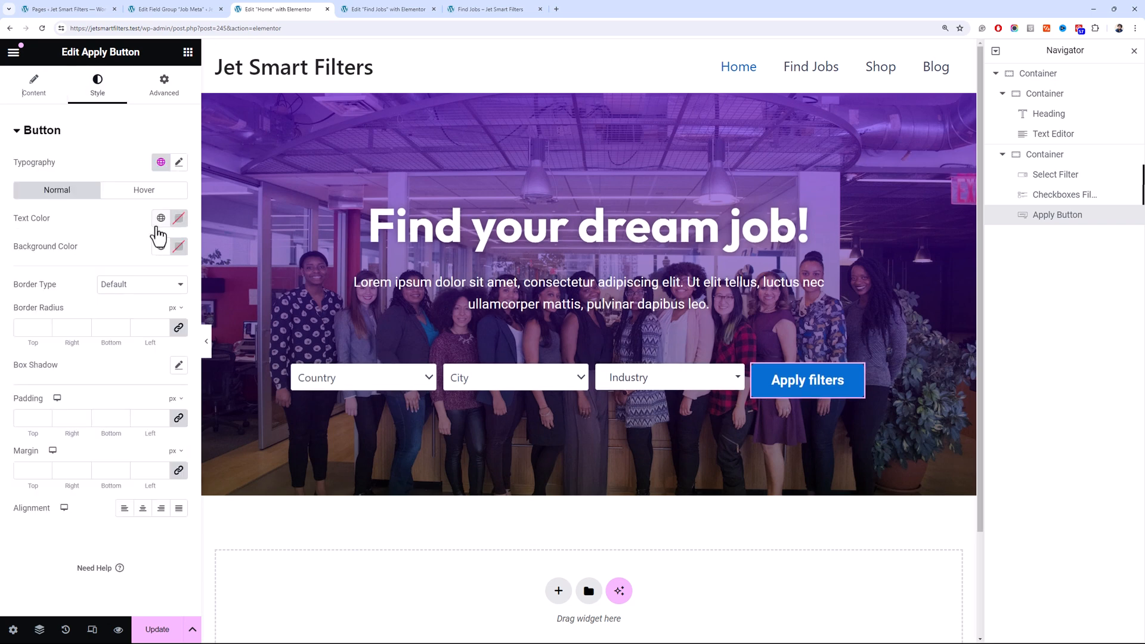
{"action": "left_click", "coordinate": [179, 161]}
{"action": "left_click", "coordinate": [146, 269]}
{"action": "type", "text": "16"}
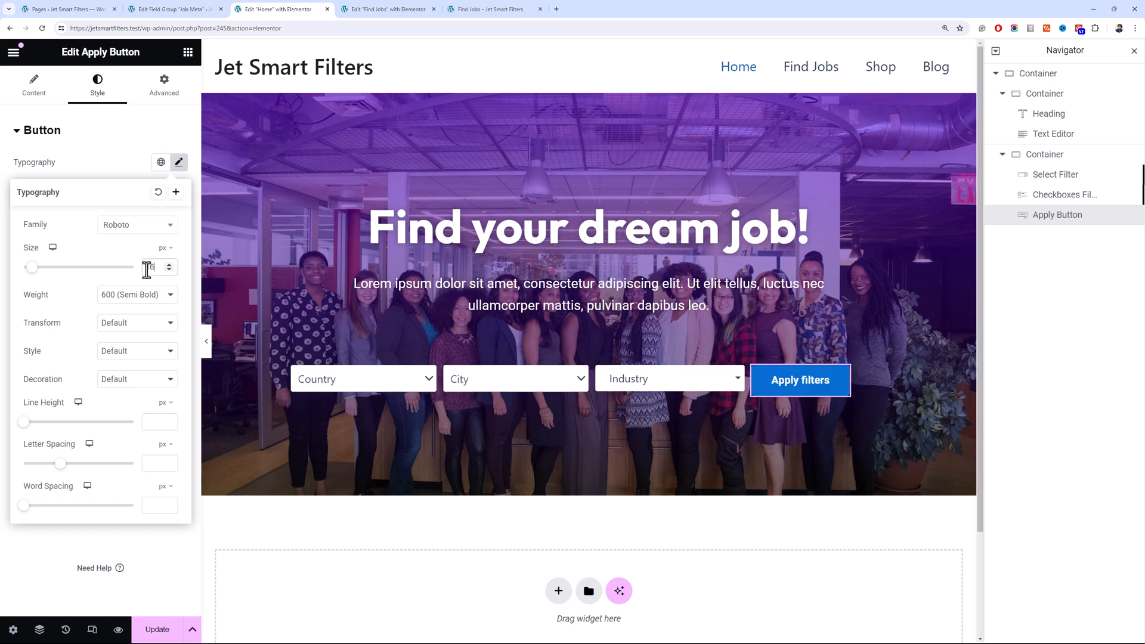
{"action": "left_click", "coordinate": [152, 226]}
{"action": "type", "text": "out"}
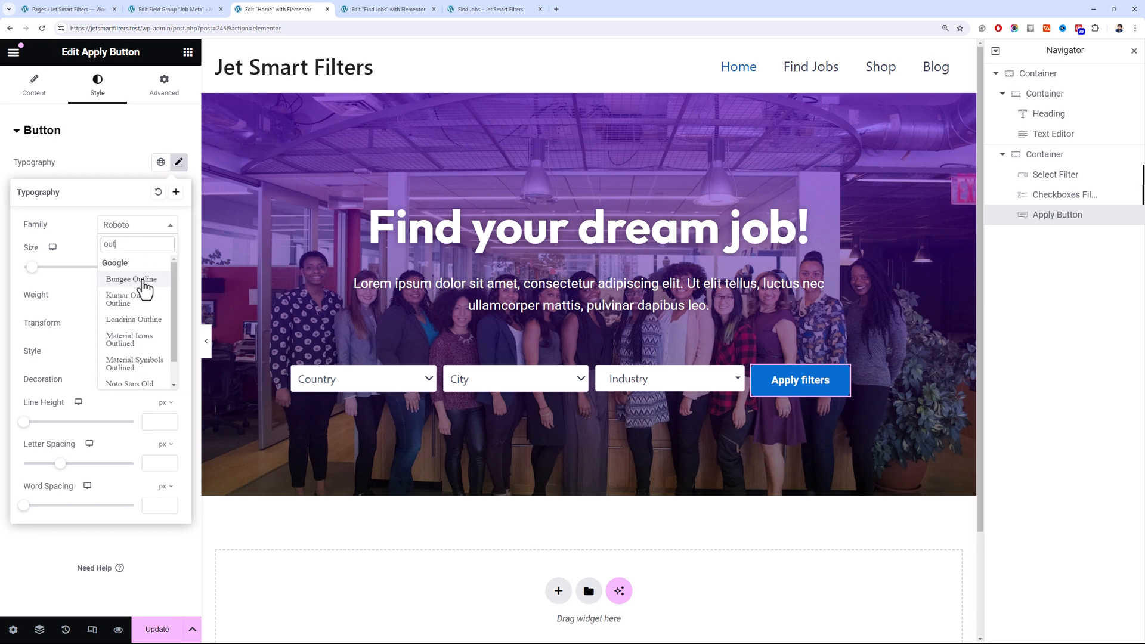
{"action": "type", "text": "fit"}
{"action": "left_click", "coordinate": [143, 280]}
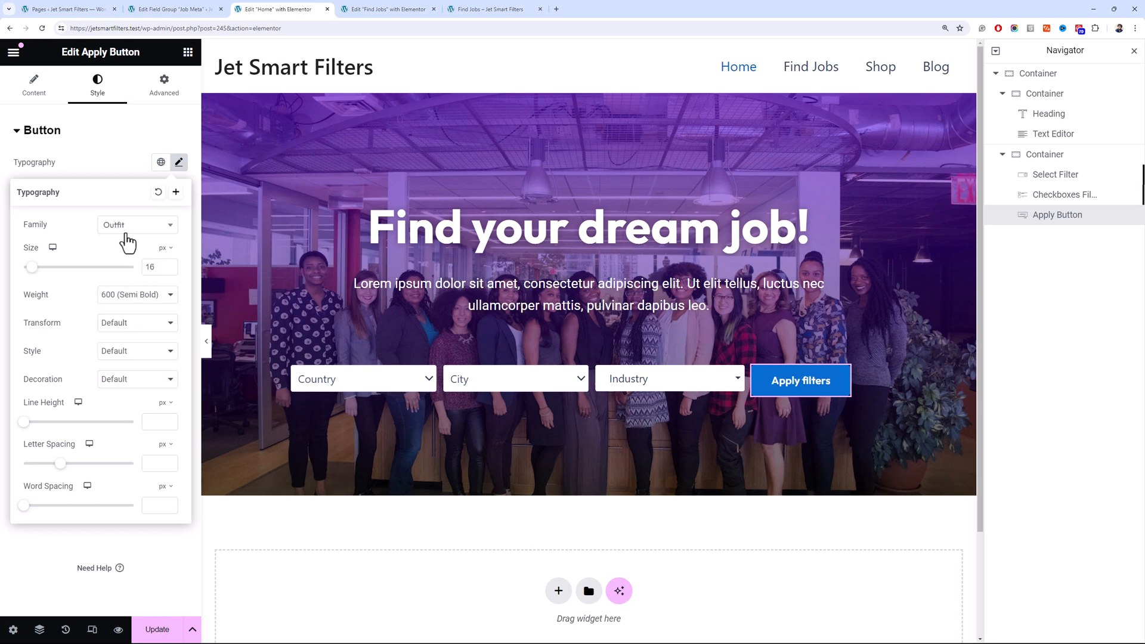
{"action": "left_click", "coordinate": [130, 165]}
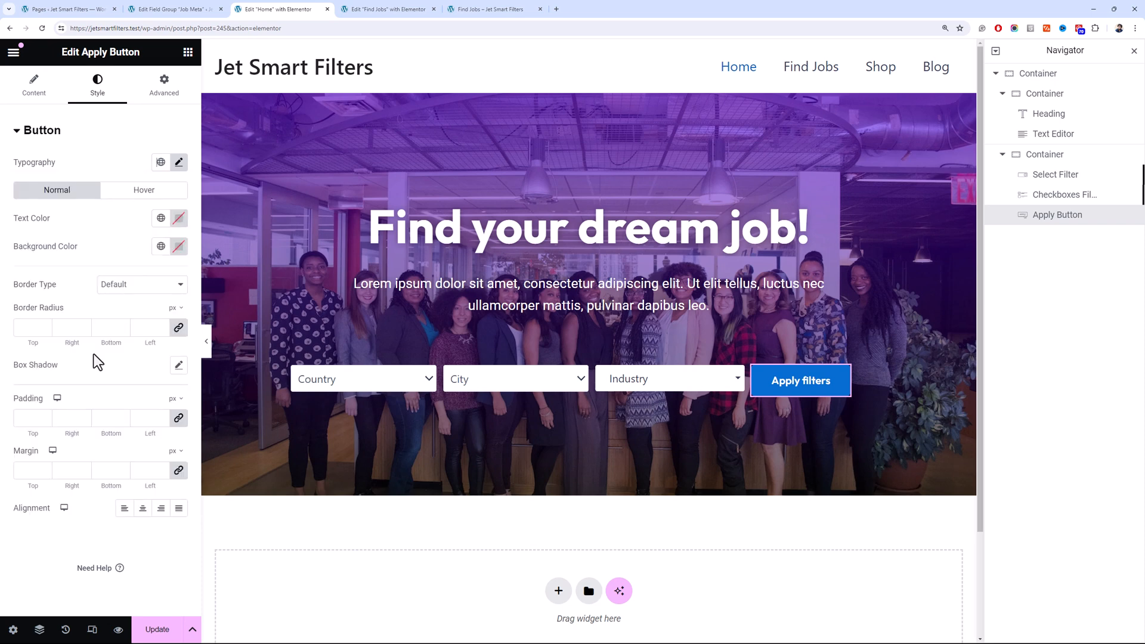
Give the Apply Button a black background color (#000000)
{"action": "left_click", "coordinate": [179, 246]}
{"action": "left_click_drag", "start_coordinate": [133, 340], "coordinate": [97, 426]}
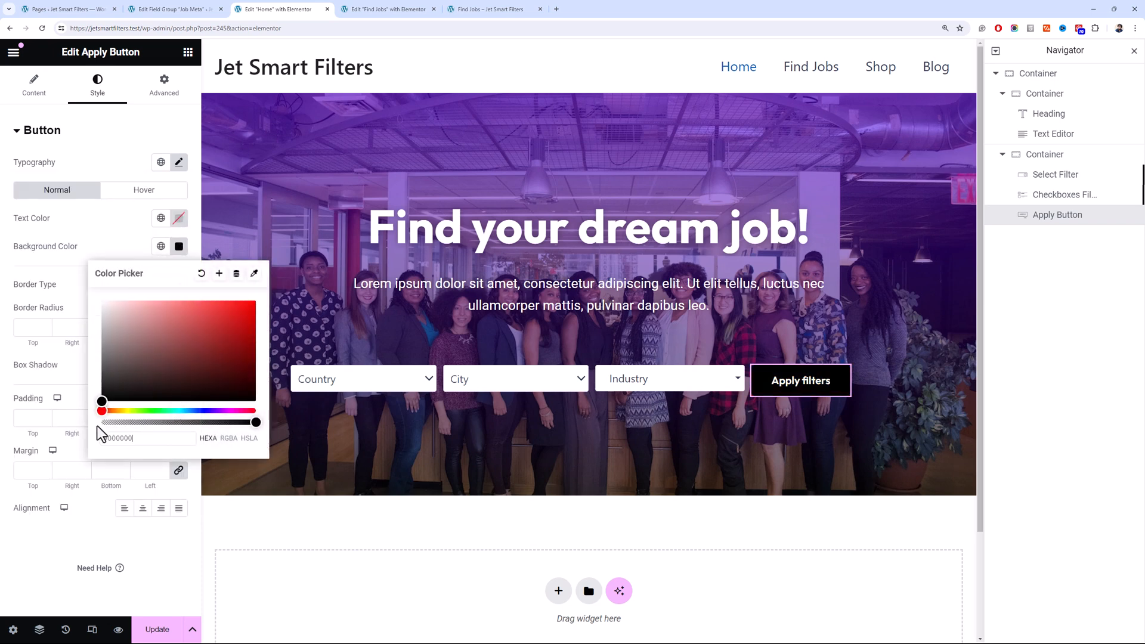
{"action": "left_click", "coordinate": [51, 228]}
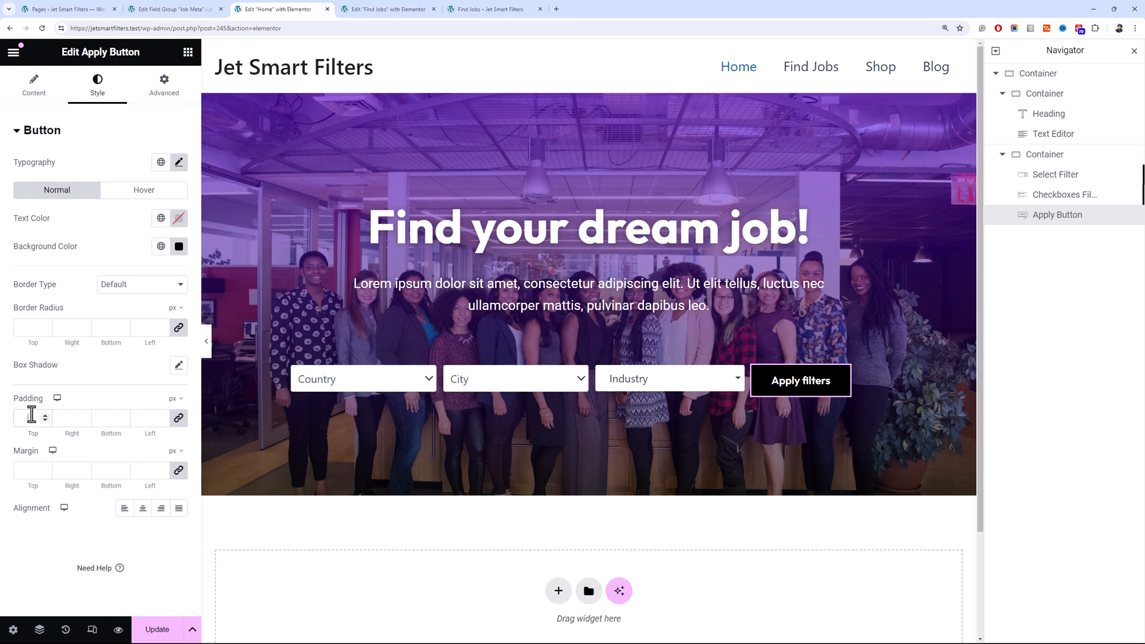
Set the Apply Button's padding to 10 px on all sides and unlink the padding values
{"action": "type", "text": "0"}
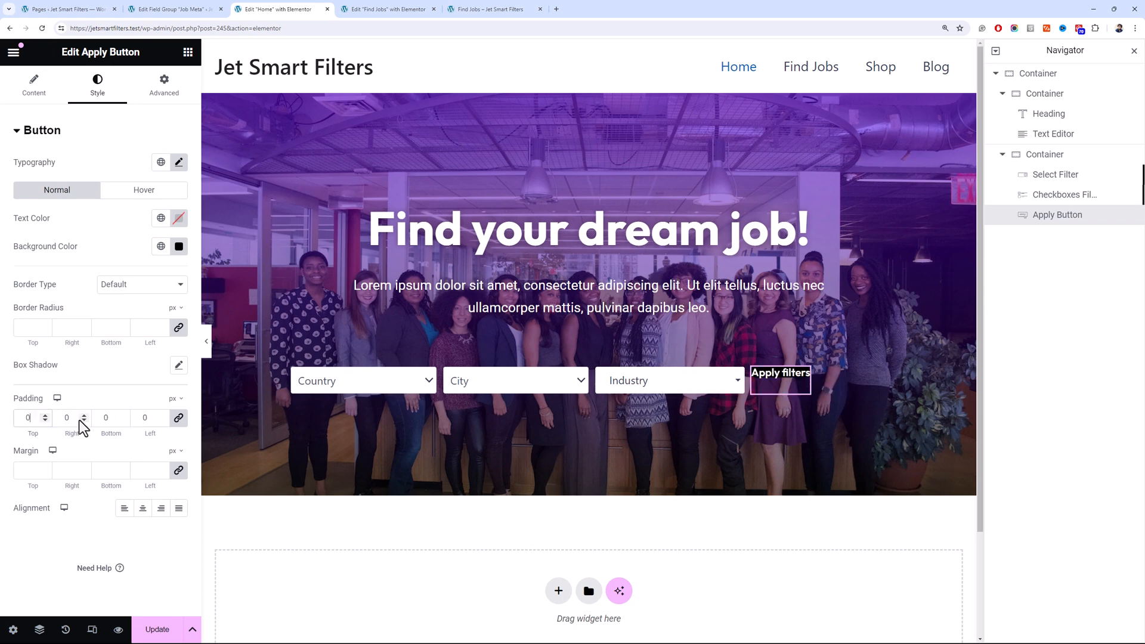
{"action": "type", "text": "1"}
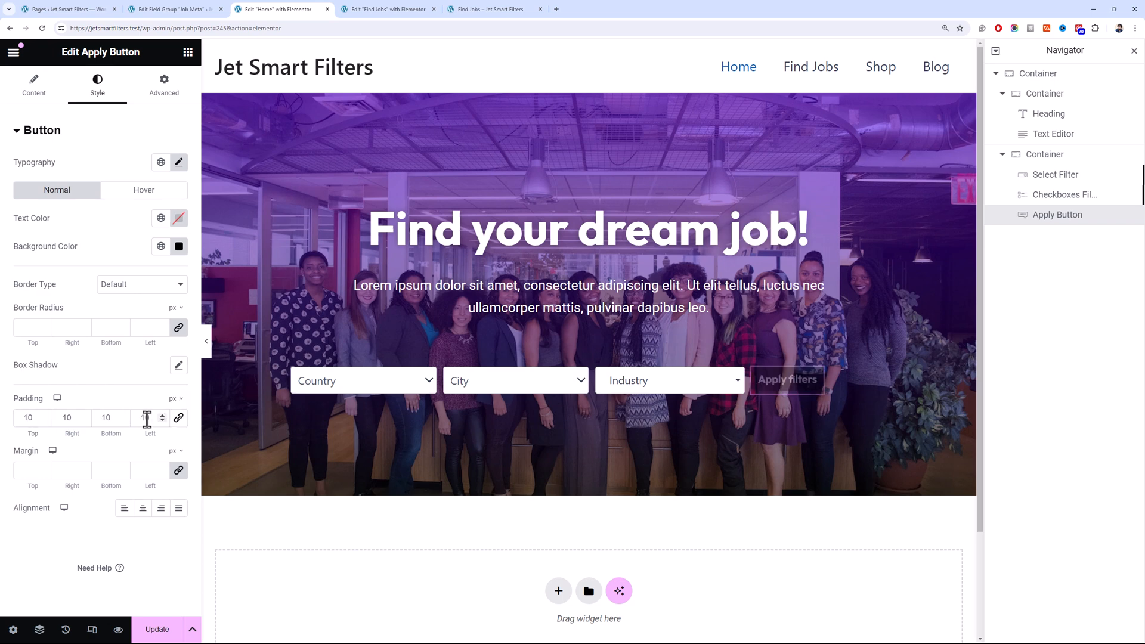
{"action": "left_click_drag", "start_coordinate": [147, 417], "coordinate": [124, 412]}
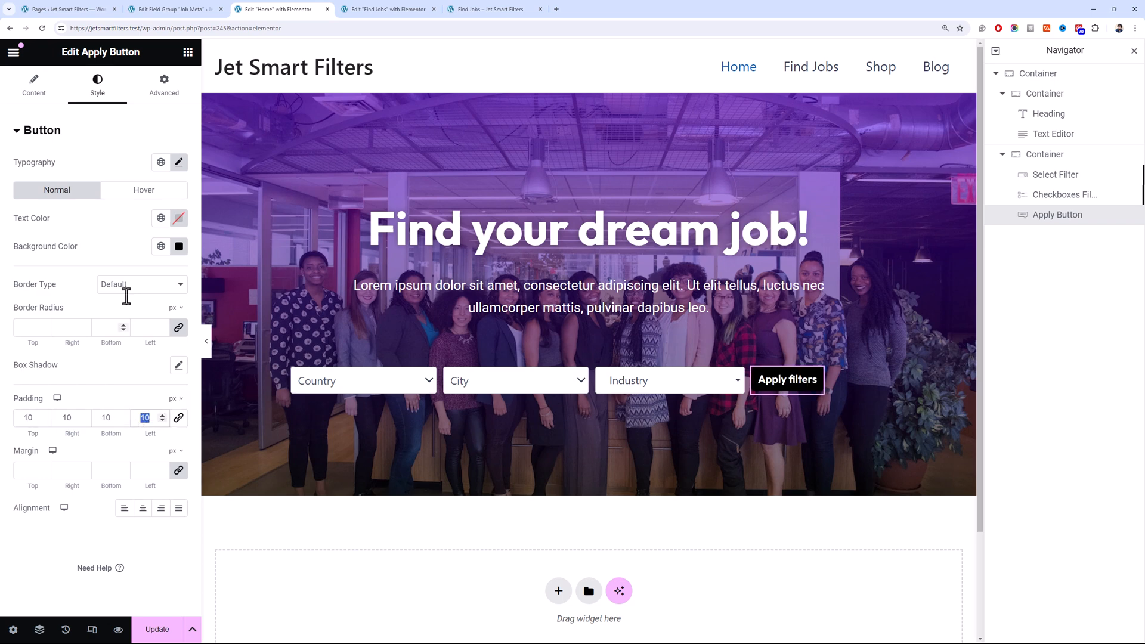
Set the Apply Button's alignment to Stretch and give the widget a custom width of 25%
{"action": "left_click", "coordinate": [53, 96]}
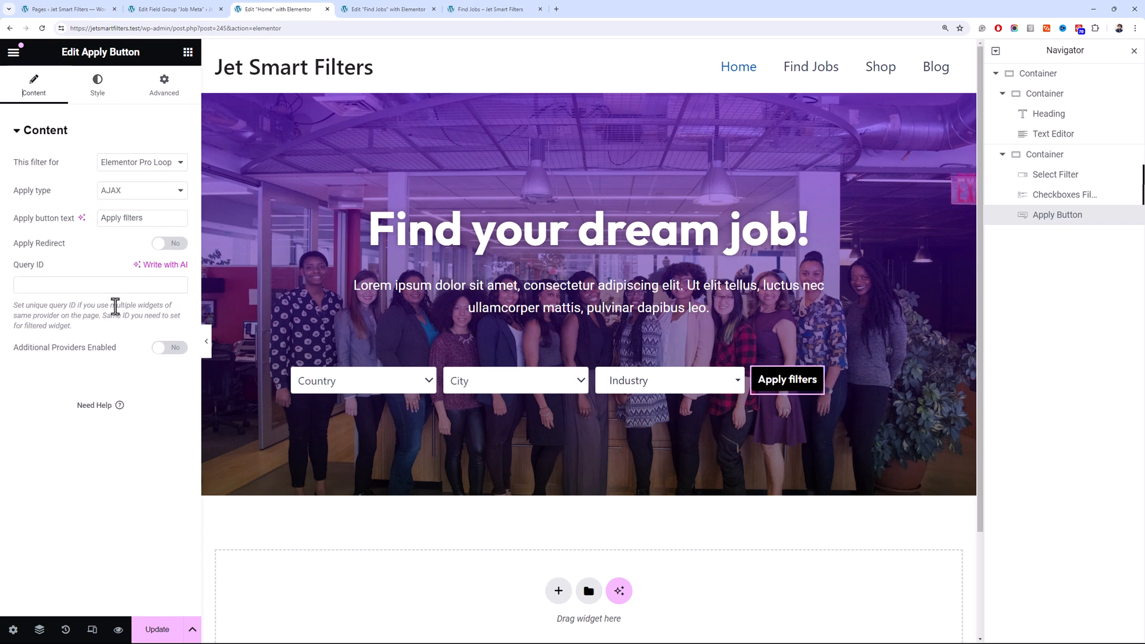
{"action": "left_click", "coordinate": [113, 98]}
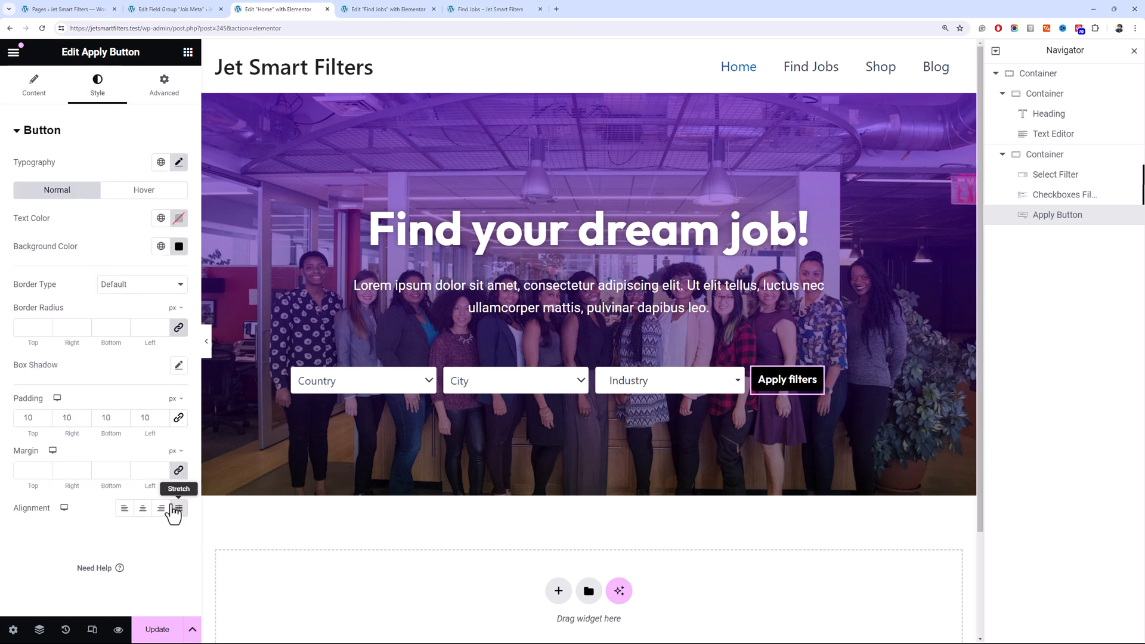
{"action": "left_click", "coordinate": [166, 88]}
{"action": "left_click", "coordinate": [158, 267]}
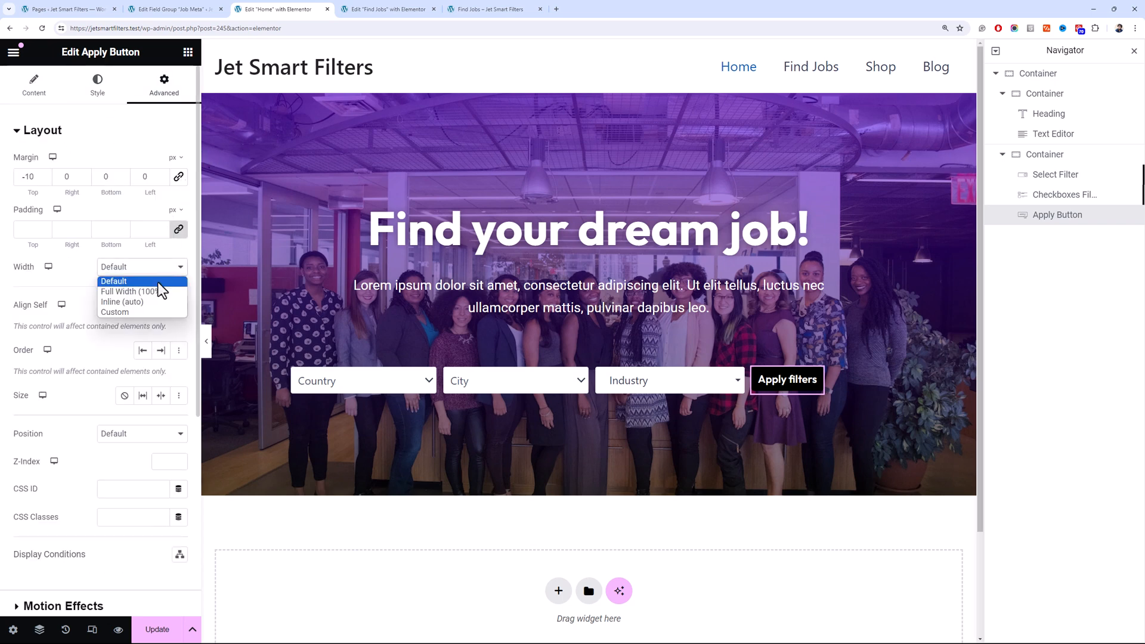
{"action": "left_click", "coordinate": [159, 312]}
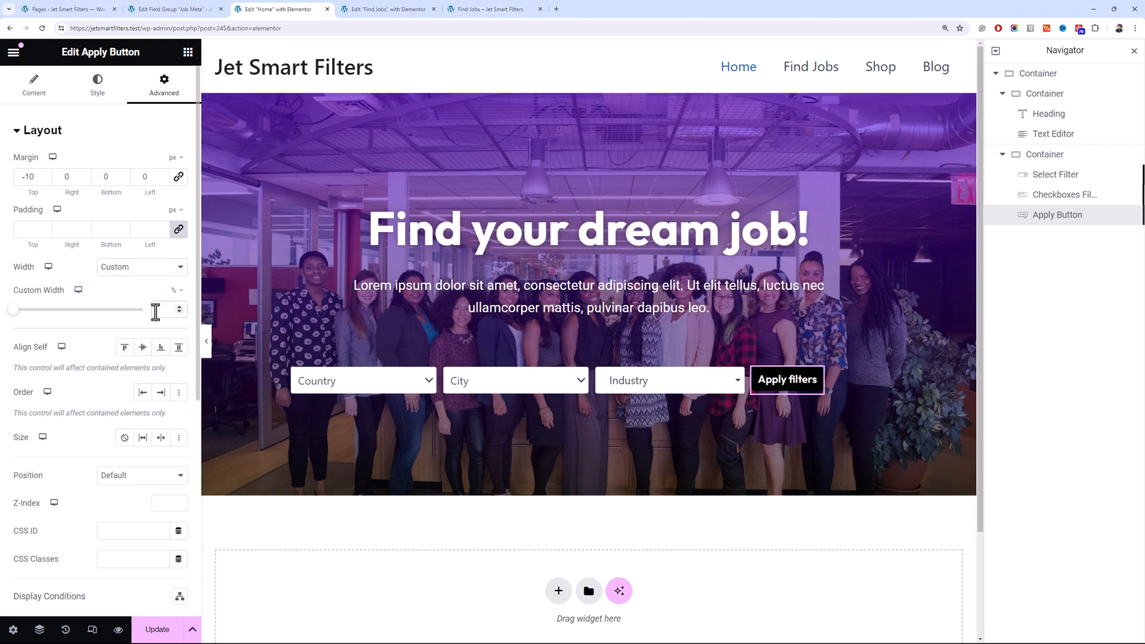
{"action": "left_click", "coordinate": [156, 311]}
{"action": "type", "text": "25"}
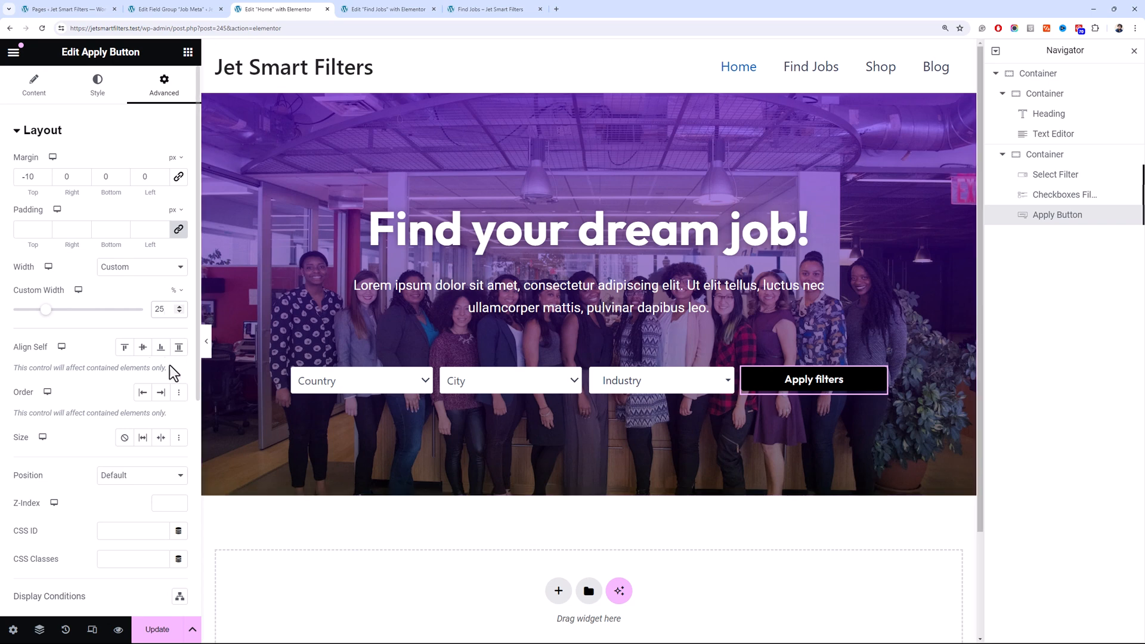
Set the Apply Button's top and bottom padding to 12 px
{"action": "left_click", "coordinate": [99, 87]}
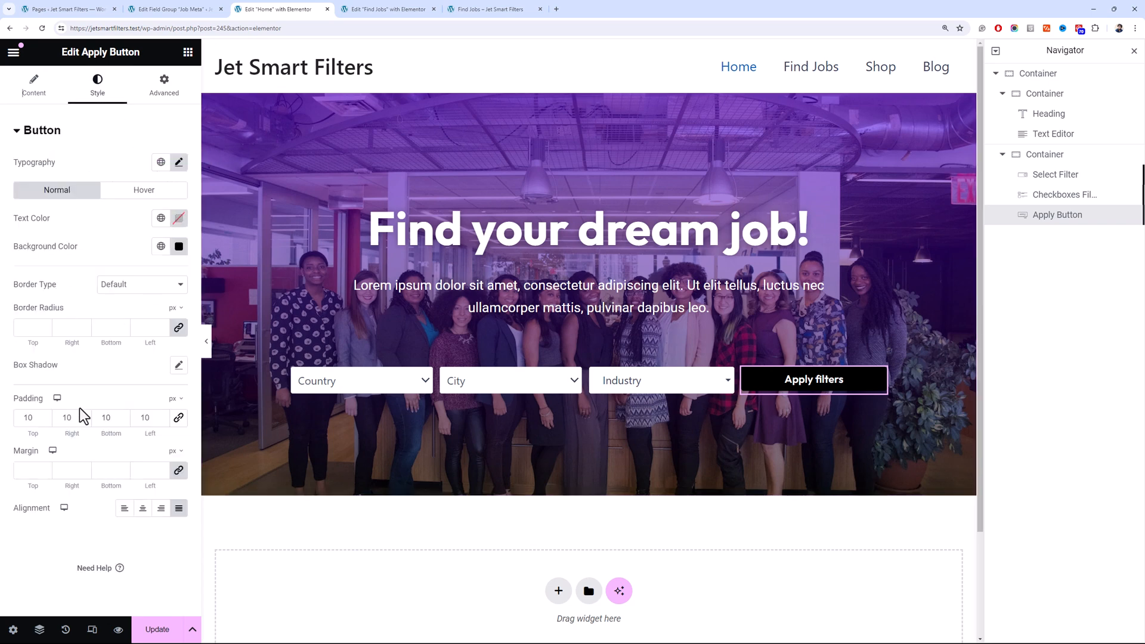
{"action": "left_click", "coordinate": [45, 415]}
{"action": "left_click", "coordinate": [45, 416]}
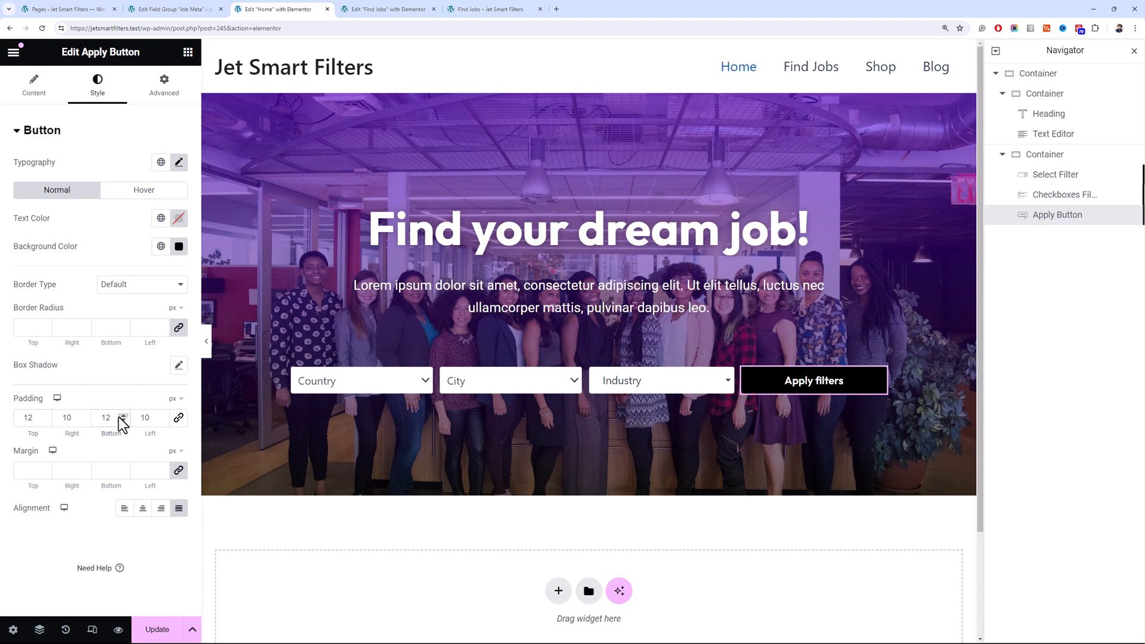
{"action": "left_click", "coordinate": [434, 328]}
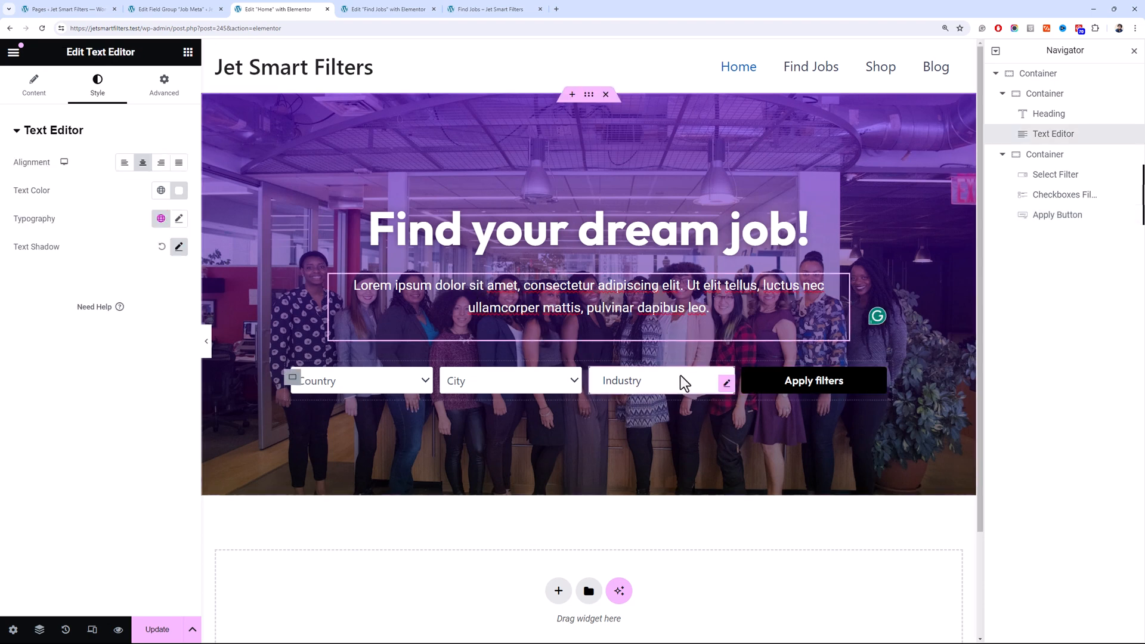
Try a top and bottom padding of 14 px on the Apply Button
{"action": "left_click", "coordinate": [783, 389]}
{"action": "left_click", "coordinate": [124, 416]}
{"action": "left_click", "coordinate": [124, 416]}
{"action": "left_click", "coordinate": [45, 415]}
{"action": "left_click", "coordinate": [45, 415]}
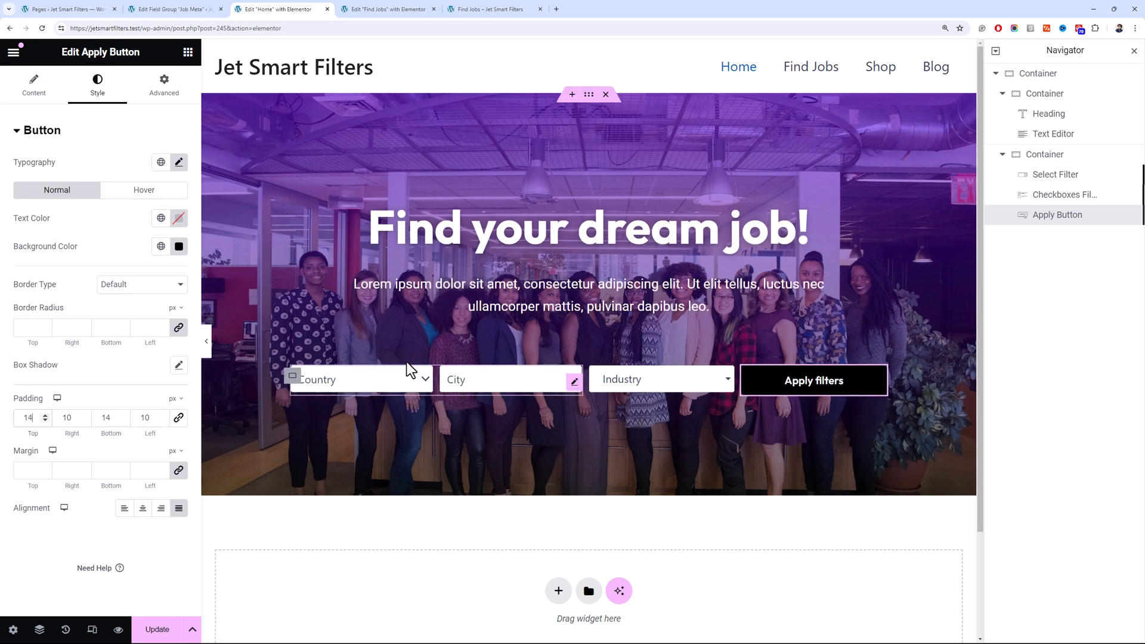
{"action": "left_click", "coordinate": [490, 309]}
Reduce the Apply Button's top and bottom padding through 13 px back to 12 px
{"action": "left_click", "coordinate": [749, 392]}
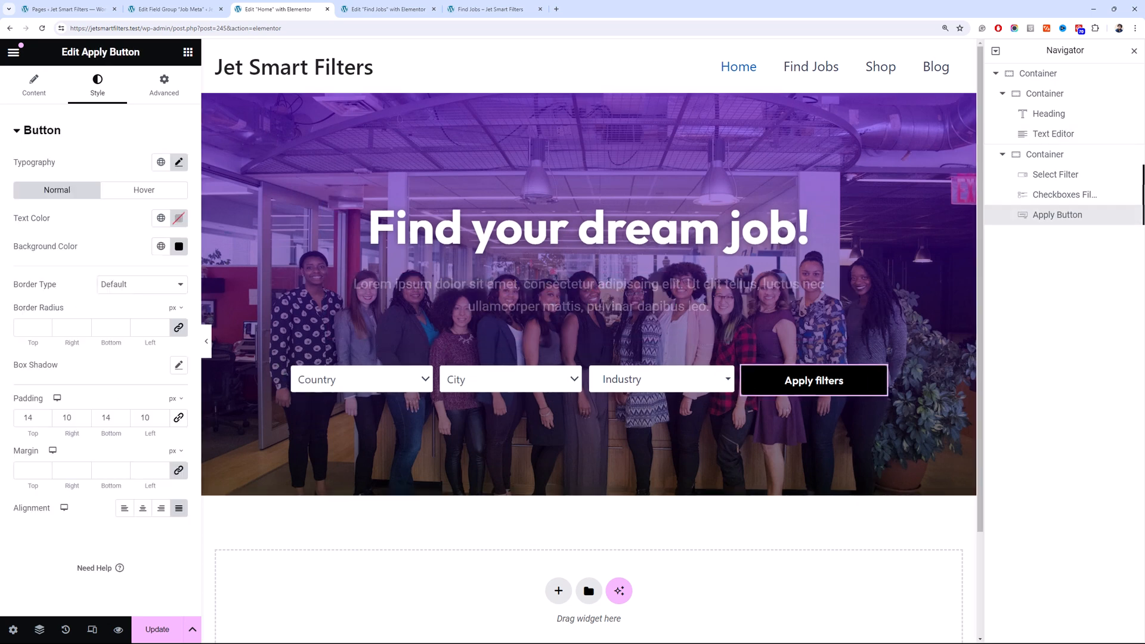
{"action": "left_click", "coordinate": [123, 420]}
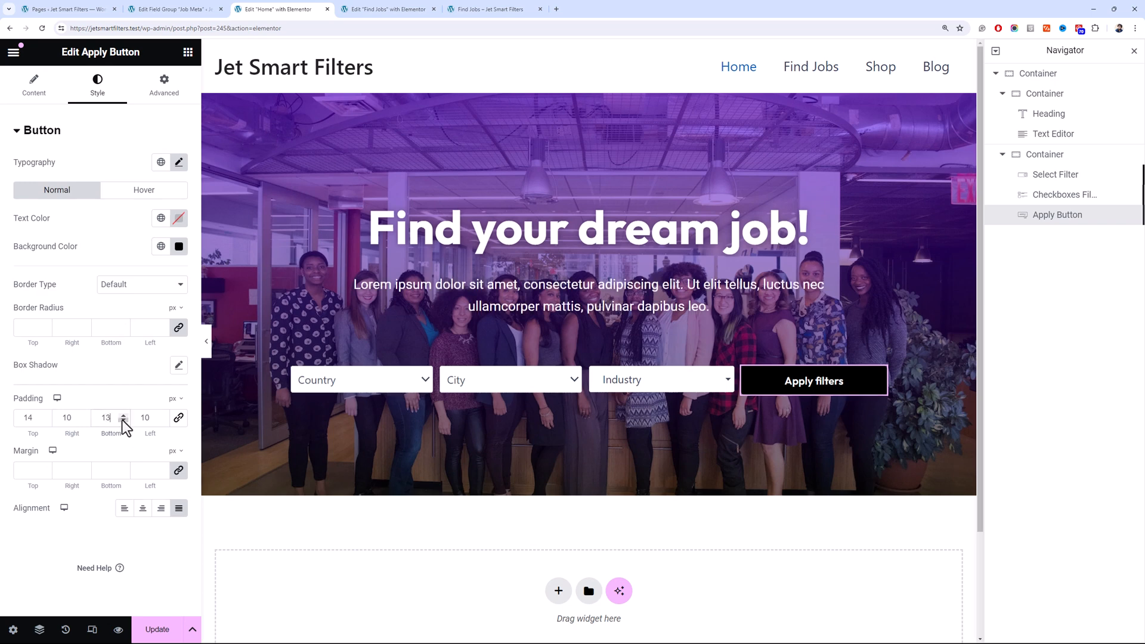
{"action": "left_click", "coordinate": [45, 420]}
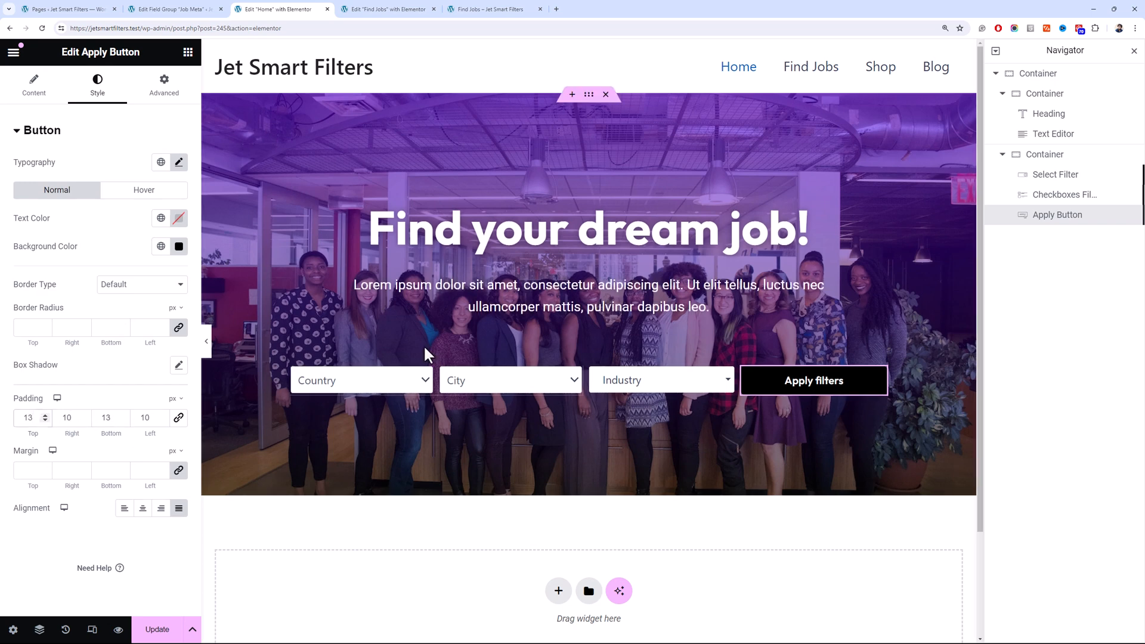
{"action": "left_click", "coordinate": [469, 301]}
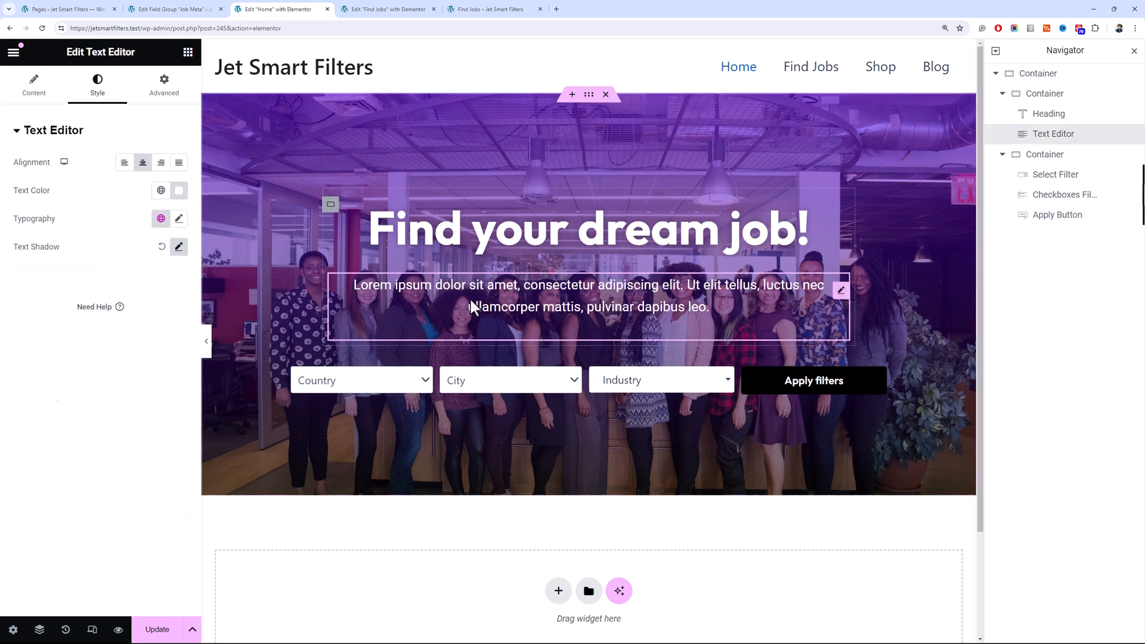
{"action": "left_click", "coordinate": [757, 396]}
{"action": "left_click", "coordinate": [124, 420]}
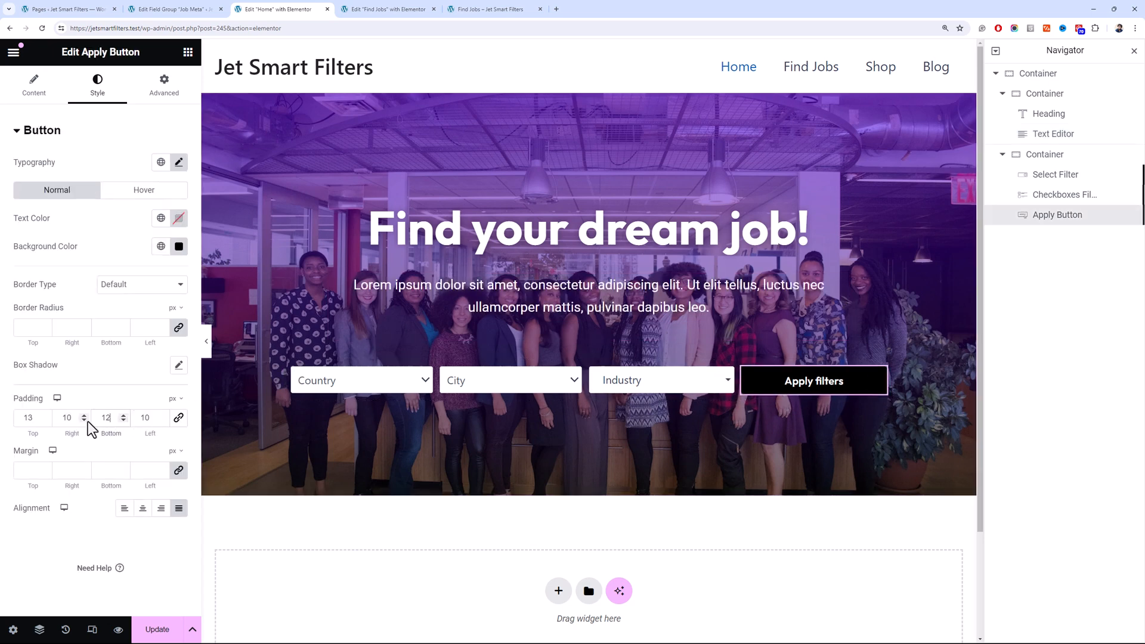
{"action": "left_click", "coordinate": [44, 420]}
{"action": "left_click", "coordinate": [403, 313]}
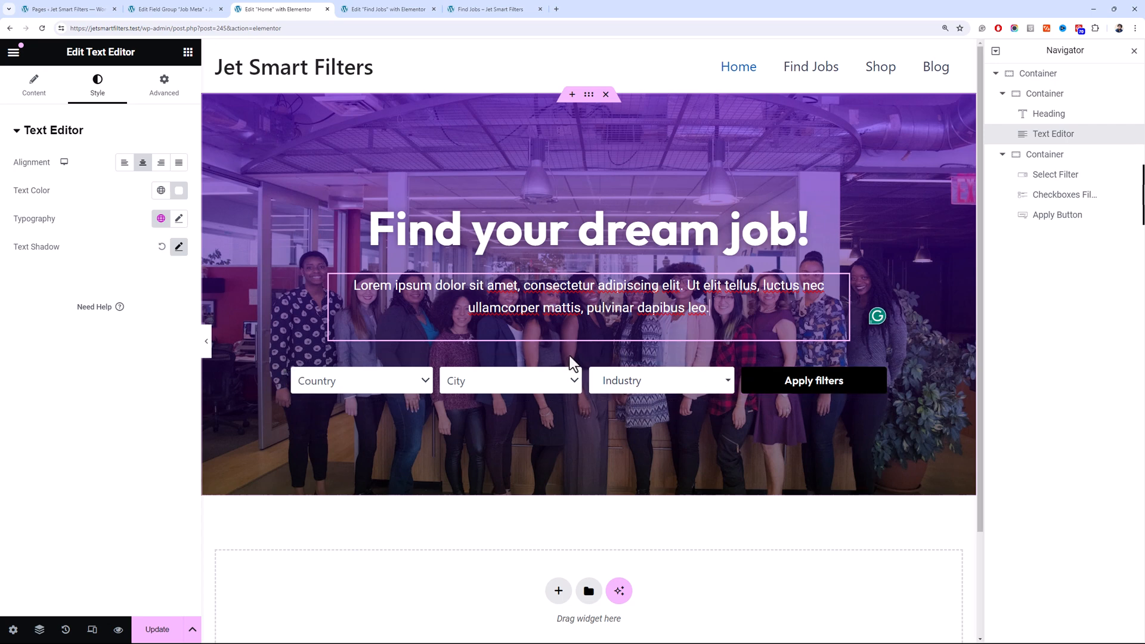
Turn on Apply Redirect in the Apply Button's content settings
{"action": "left_click", "coordinate": [817, 382]}
{"action": "left_click", "coordinate": [35, 89]}
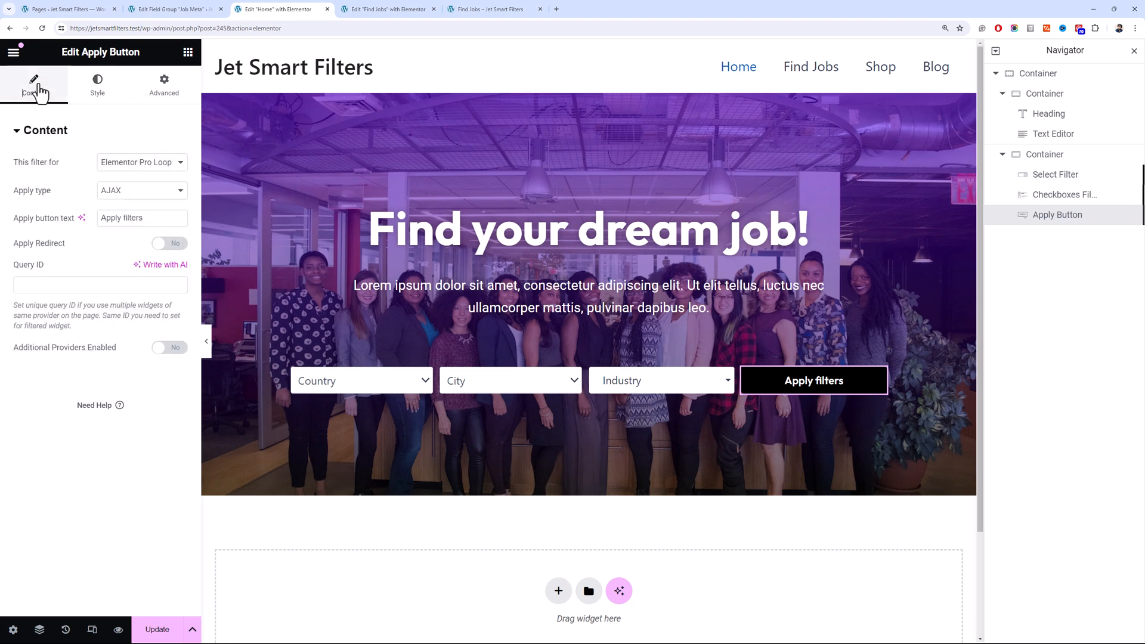
{"action": "left_click", "coordinate": [169, 244]}
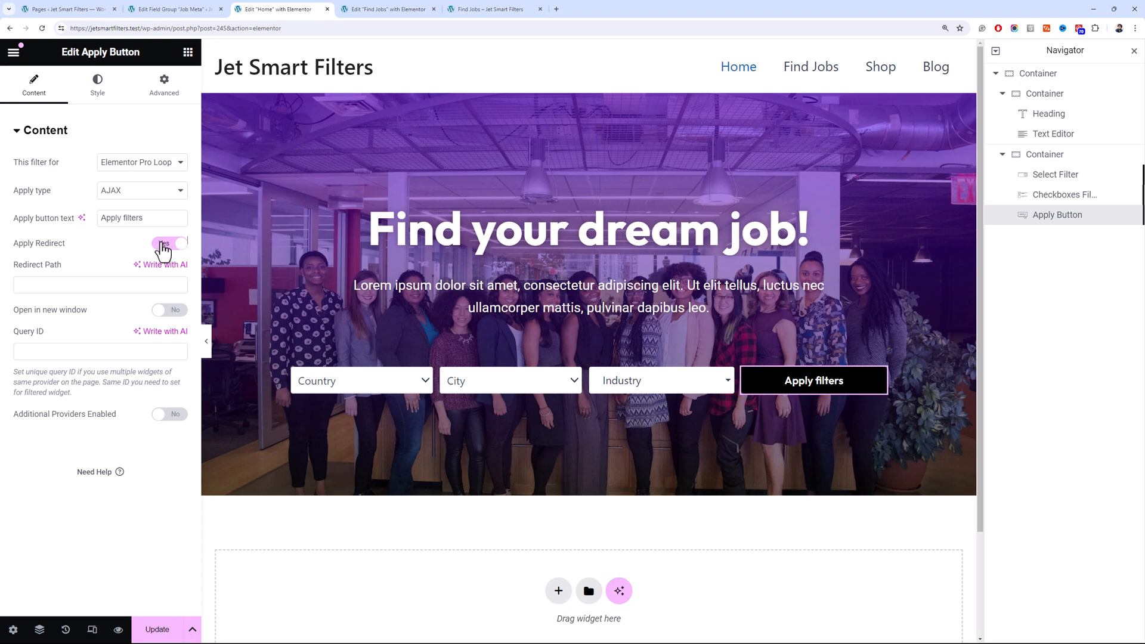
Open the live Find Jobs page and copy the /find-jobs/ path from its URL
{"action": "left_click", "coordinate": [471, 9]}
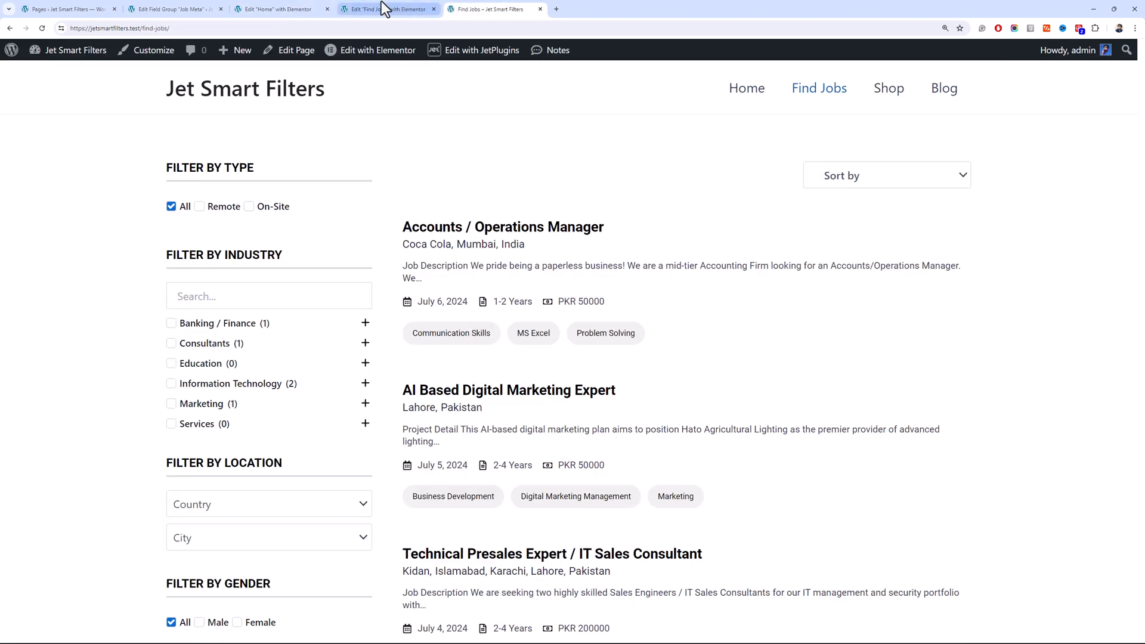
{"action": "left_click", "coordinate": [743, 92]}
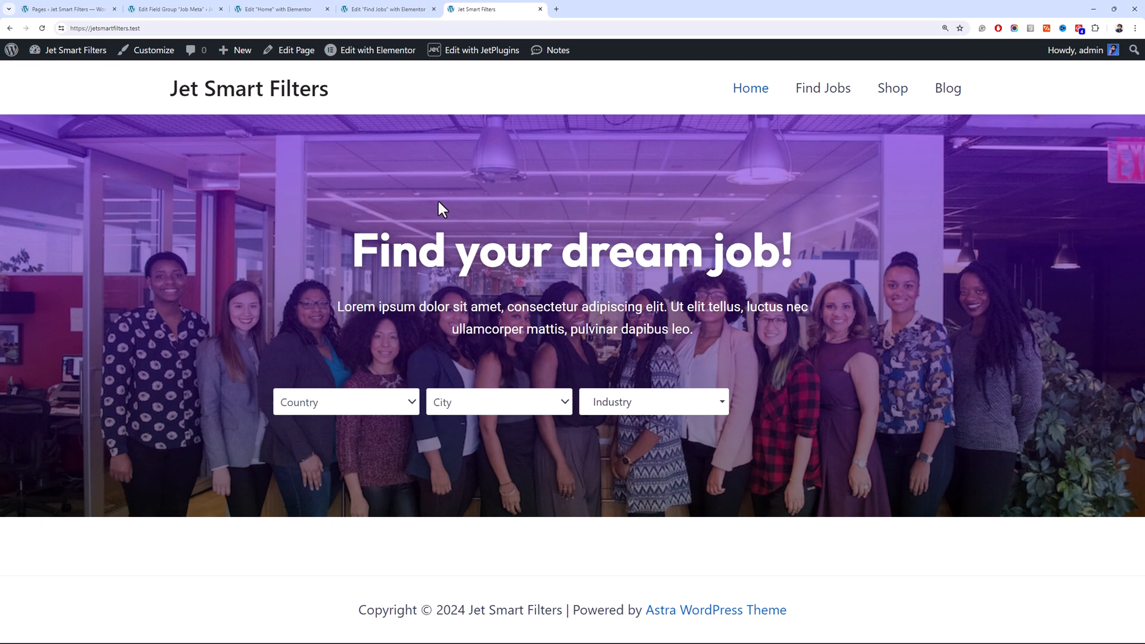
{"action": "left_click", "coordinate": [814, 99]}
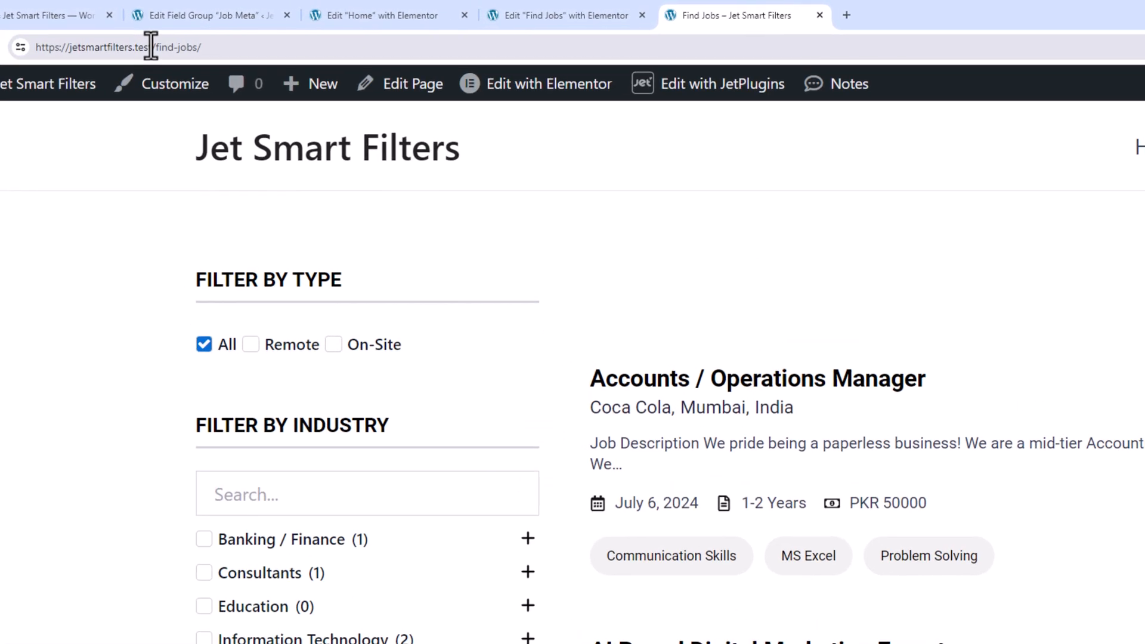
{"action": "left_click_drag", "start_coordinate": [140, 28], "coordinate": [227, 48]}
{"action": "key", "text": "ctrl+c"}
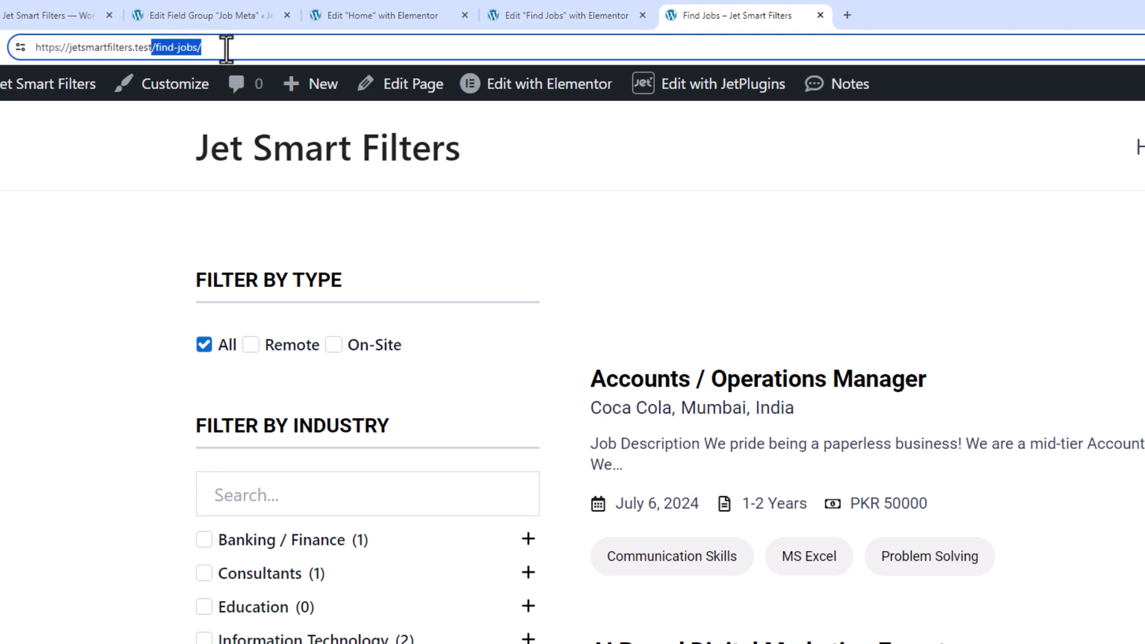
Set the Apply Button's redirect path to /find-jobs/ in the Home page editor and update the page
{"action": "left_click", "coordinate": [495, 13]}
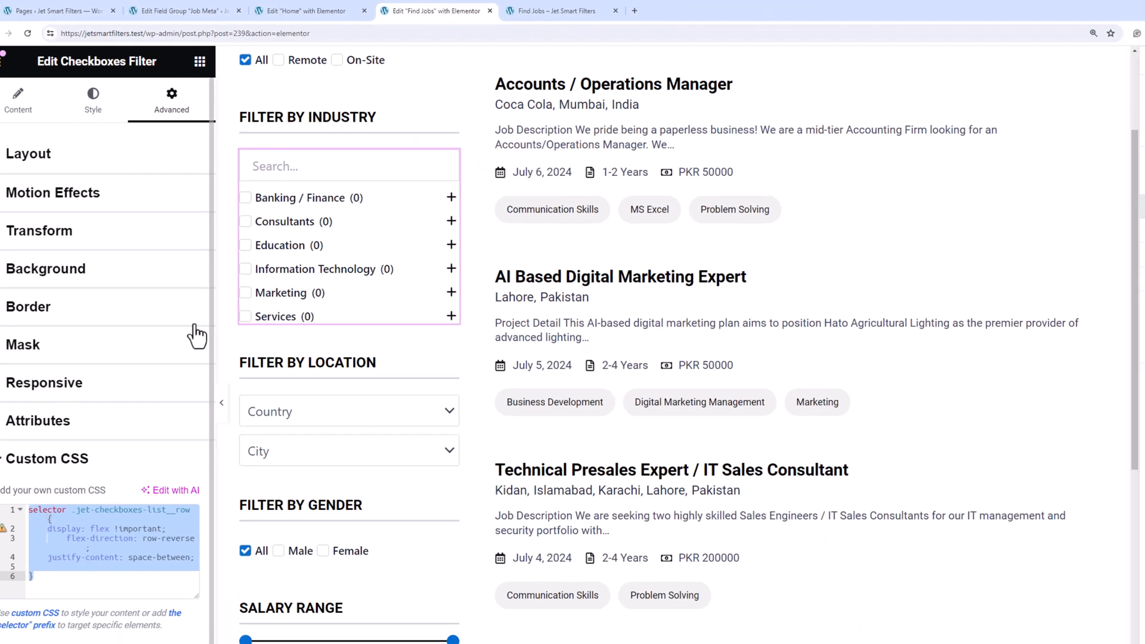
{"action": "left_click", "coordinate": [311, 11]}
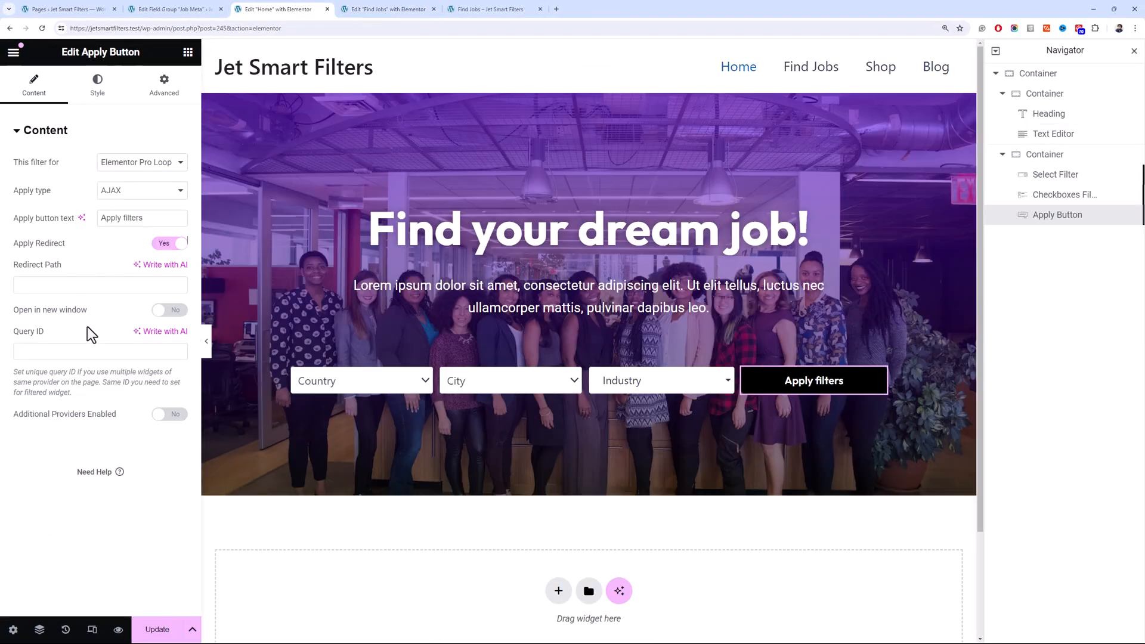
{"action": "left_click", "coordinate": [79, 292]}
{"action": "key", "text": "ctrl+v"}
{"action": "left_click", "coordinate": [158, 629]}
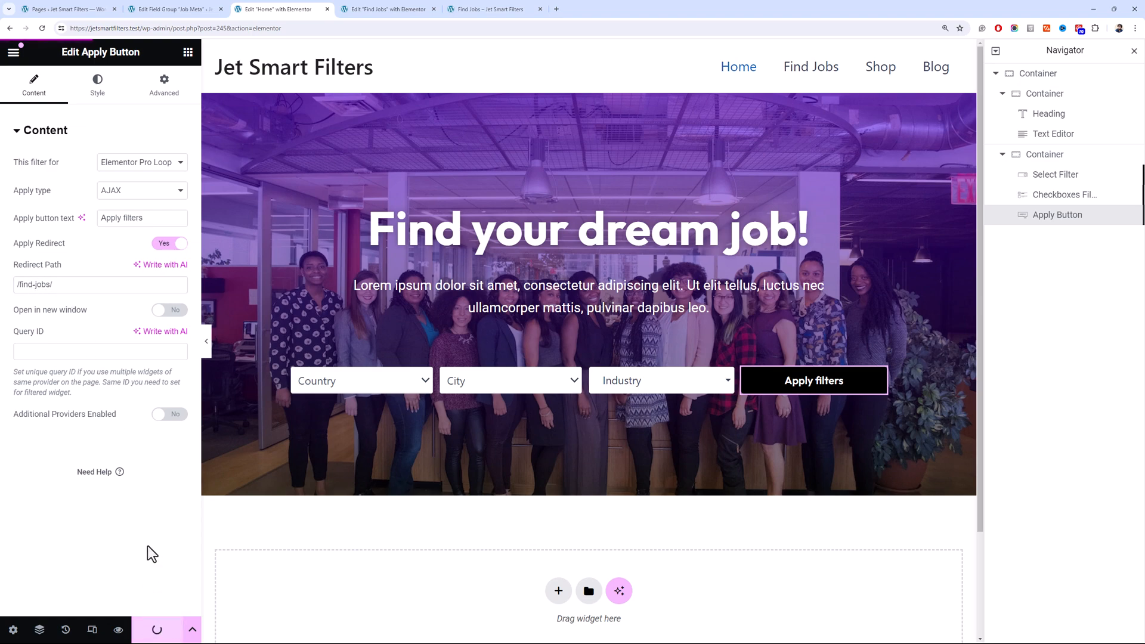
On the live Home page, choose Pakistan as the country and Lahore as the city in the search fields
{"action": "left_click", "coordinate": [460, 13]}
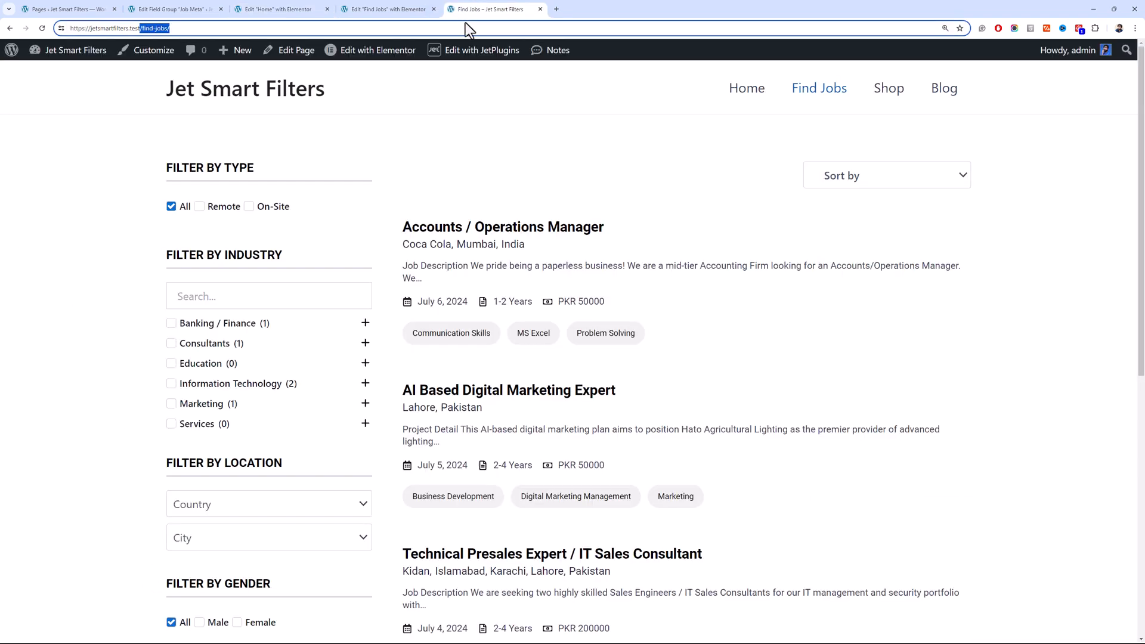
{"action": "left_click", "coordinate": [743, 88]}
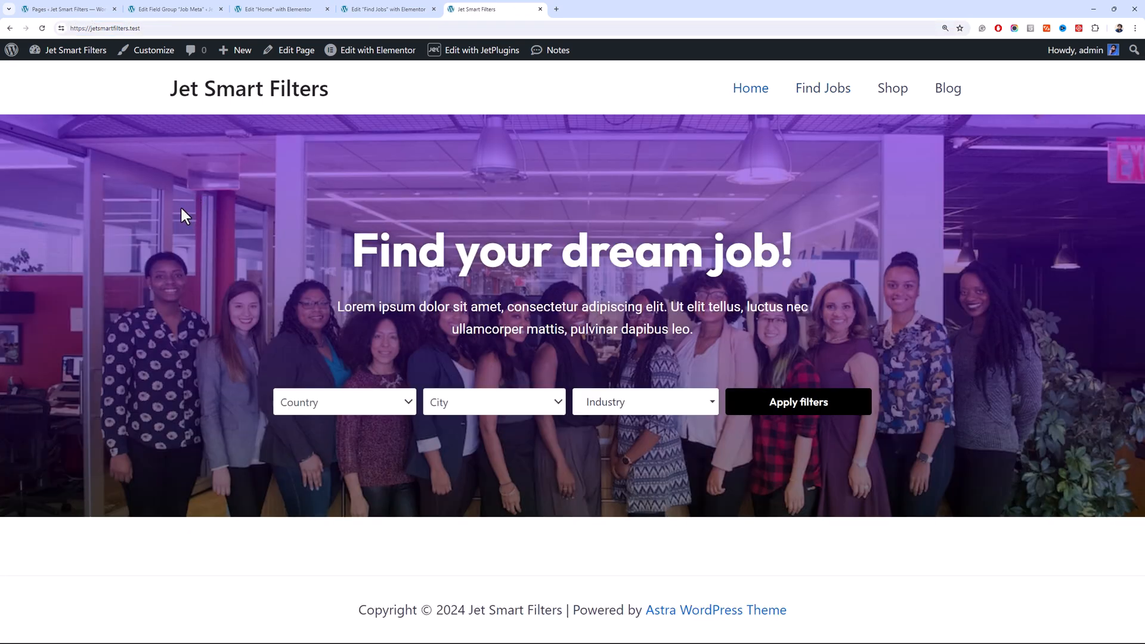
{"action": "left_click", "coordinate": [334, 398]}
{"action": "left_click", "coordinate": [336, 451]}
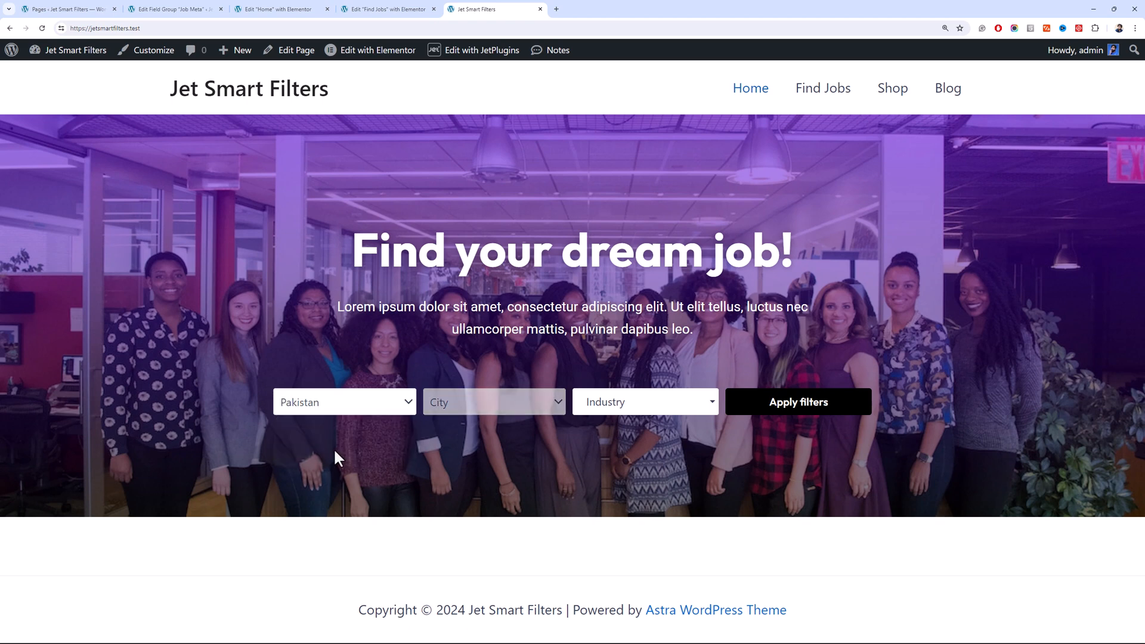
{"action": "left_click", "coordinate": [443, 406]}
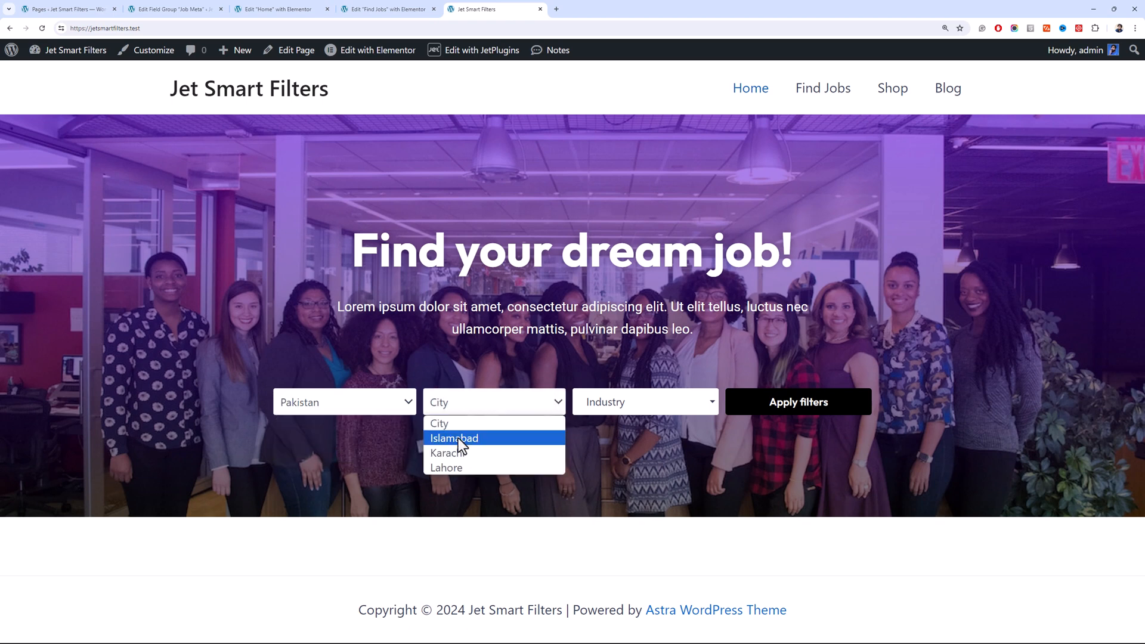
{"action": "left_click", "coordinate": [468, 467]}
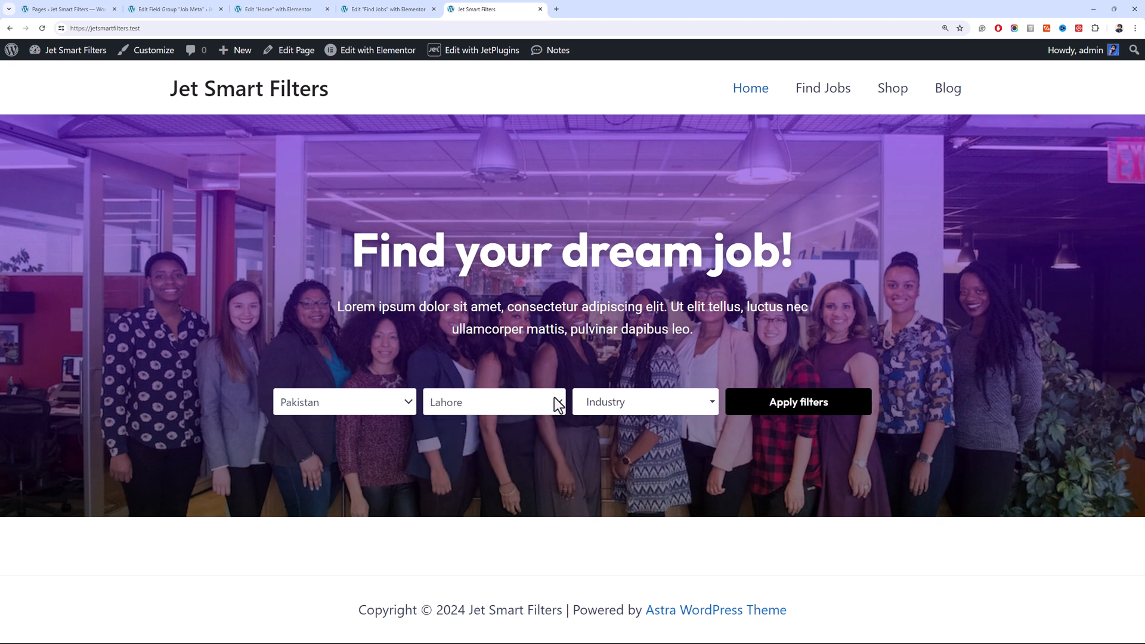
Select the Banking / Finance and Information Technology industries, apply the filters and review the filtered Find Jobs page
{"action": "left_click", "coordinate": [594, 408]}
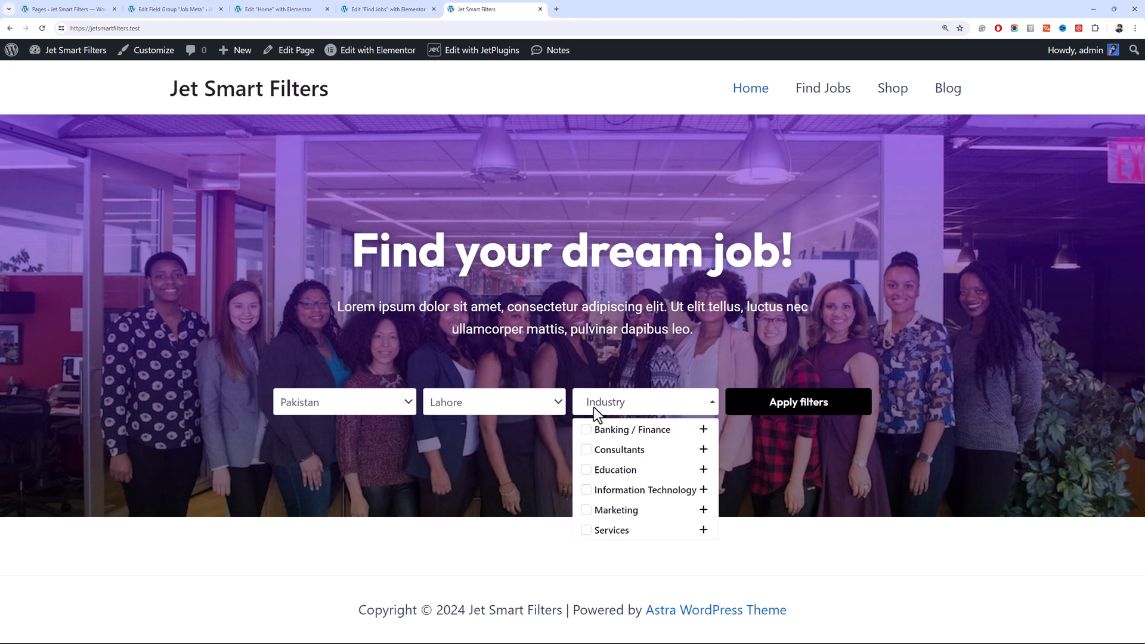
{"action": "left_click", "coordinate": [589, 430]}
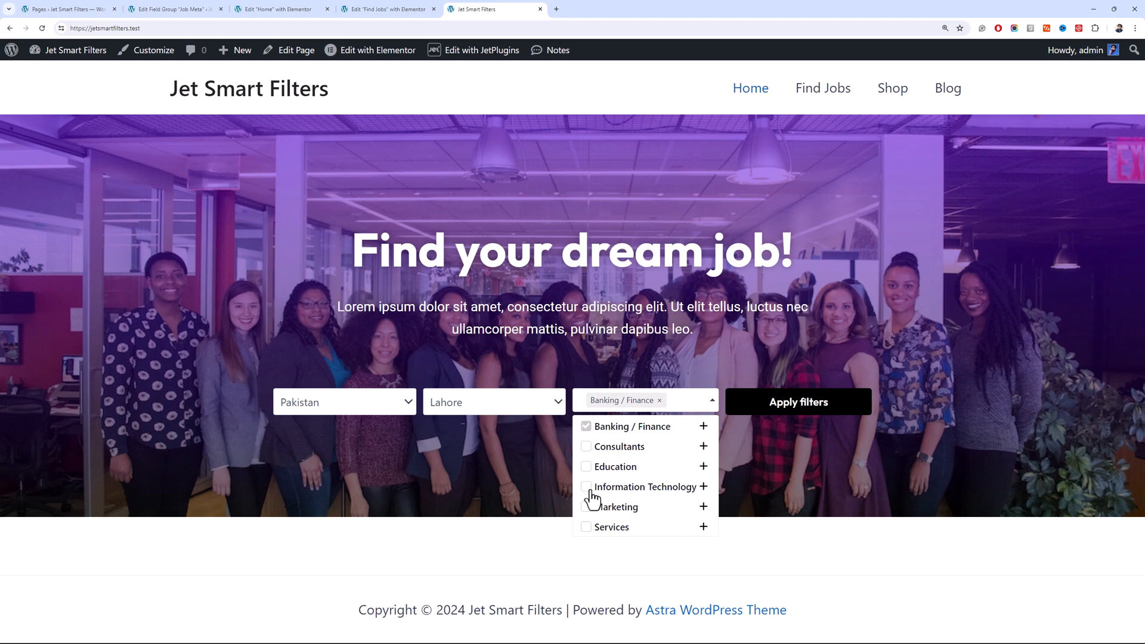
{"action": "left_click", "coordinate": [590, 491]}
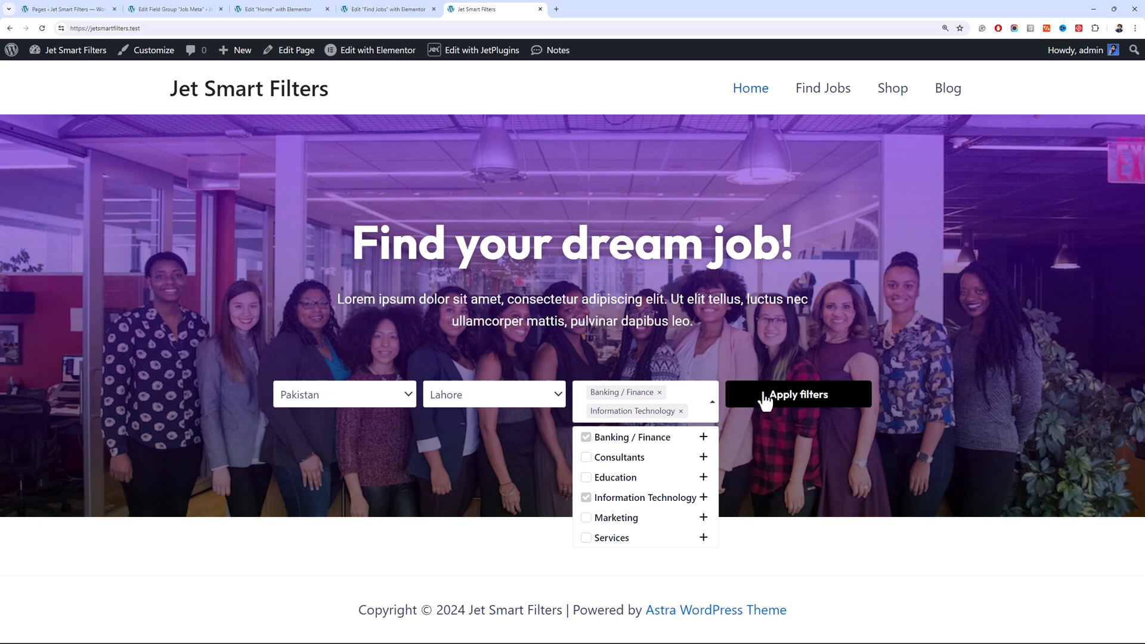
{"action": "left_click", "coordinate": [759, 398]}
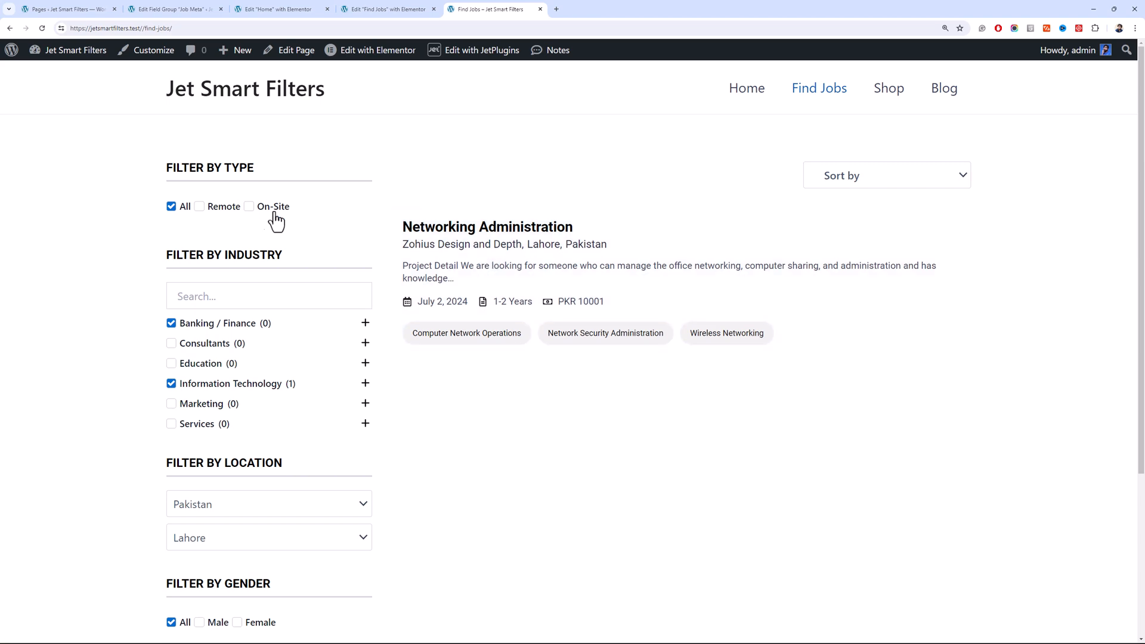
{"action": "scroll", "coordinate": [122, 402], "scroll_direction": "down", "scroll_amount": 4}
{"action": "scroll", "coordinate": [121, 394], "scroll_direction": "up", "scroll_amount": 2}
{"action": "scroll", "coordinate": [159, 268], "scroll_direction": "up", "scroll_amount": 2}
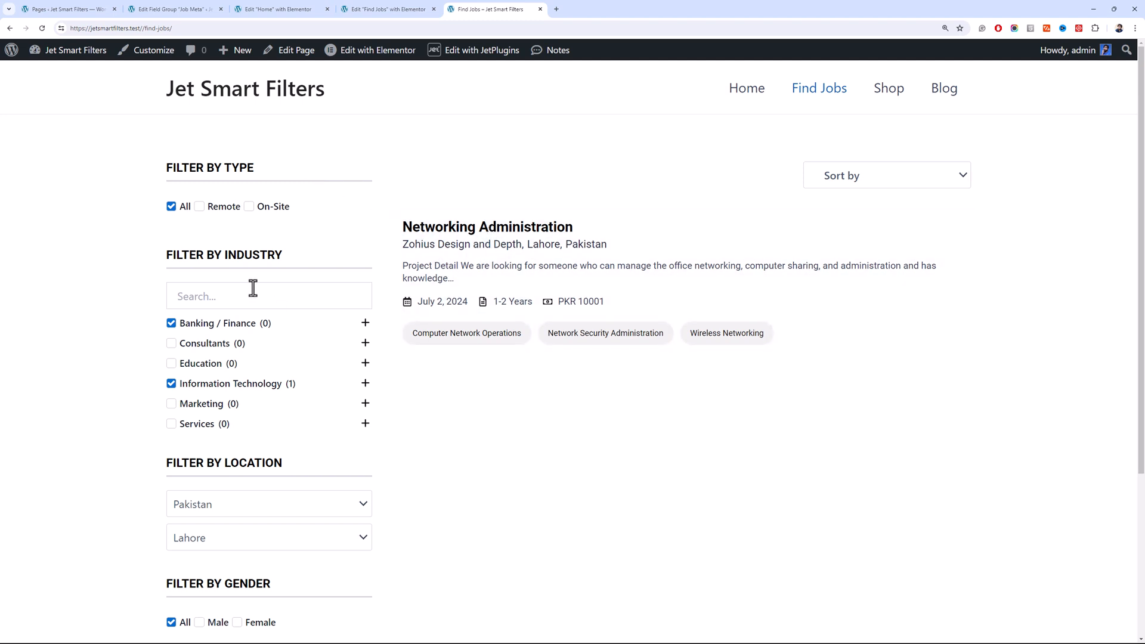
Inspect the slashes before find-jobs in the live Find Jobs page's URL
{"action": "left_click", "coordinate": [381, 9]}
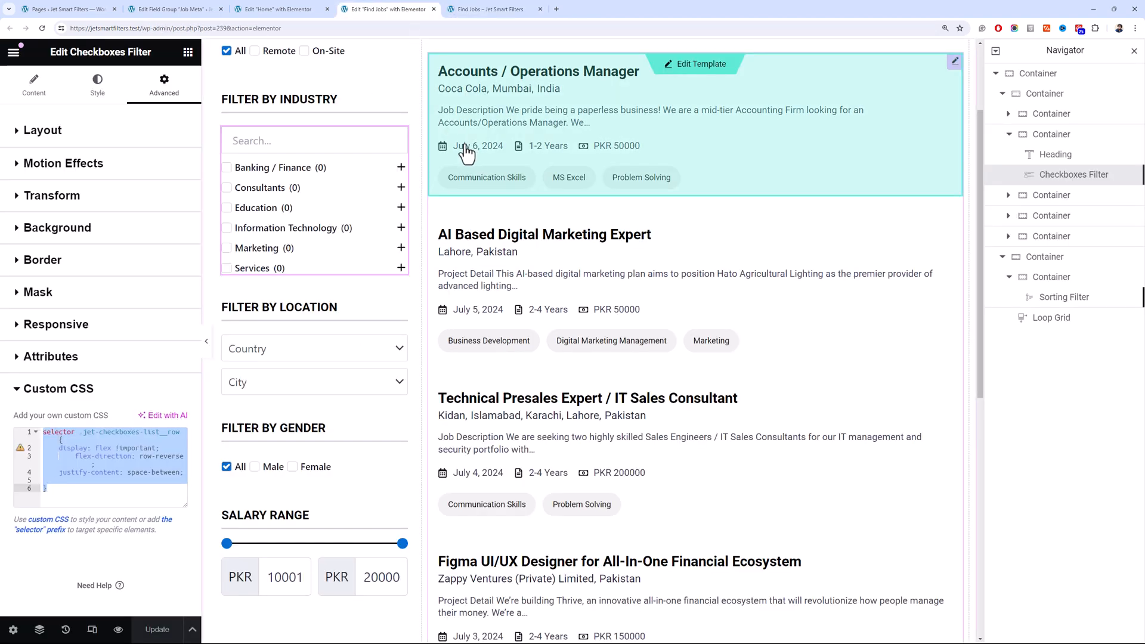
{"action": "left_click", "coordinate": [495, 9]}
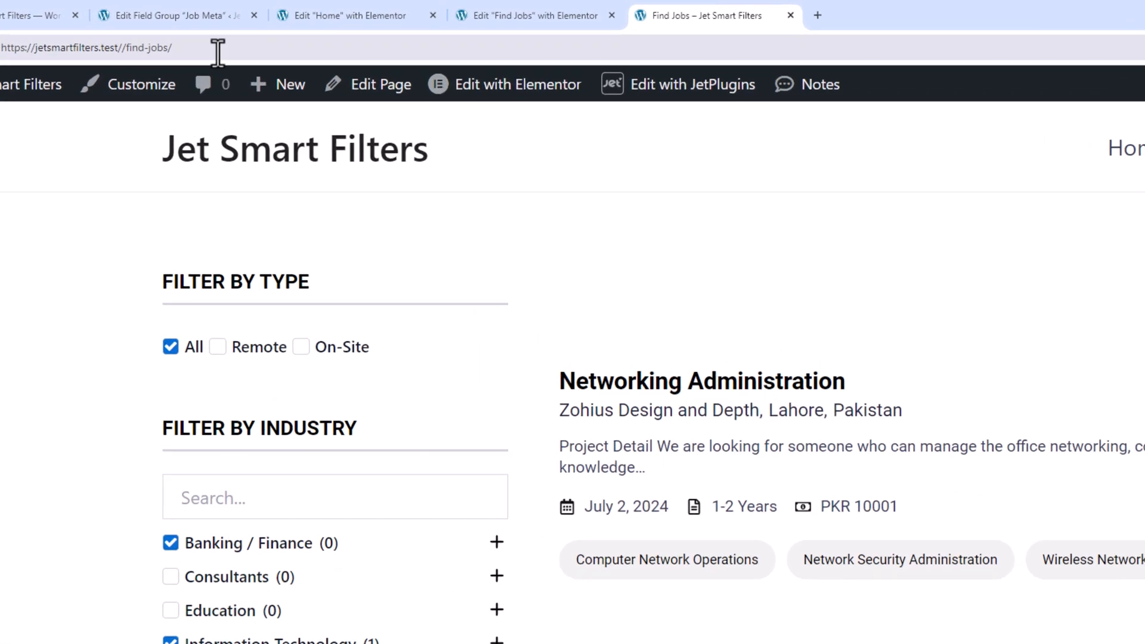
{"action": "left_click_drag", "start_coordinate": [126, 46], "coordinate": [122, 47]}
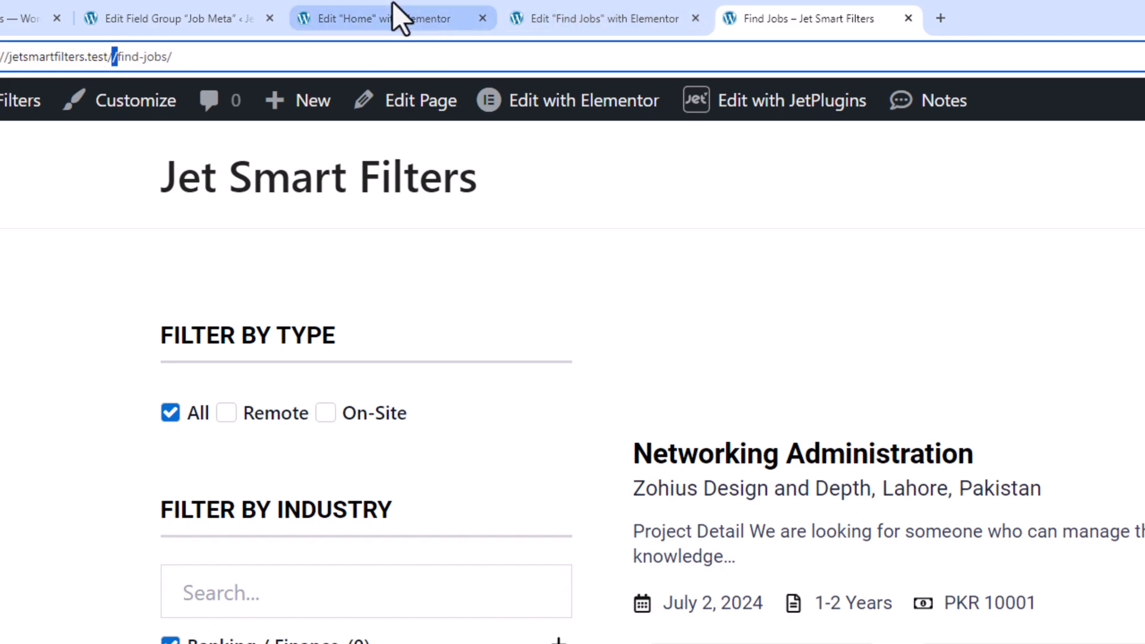
Remove both slashes from the Apply Button's redirect path in the Home page editor, leaving find-jobs, and update the page
{"action": "left_click", "coordinate": [510, 18]}
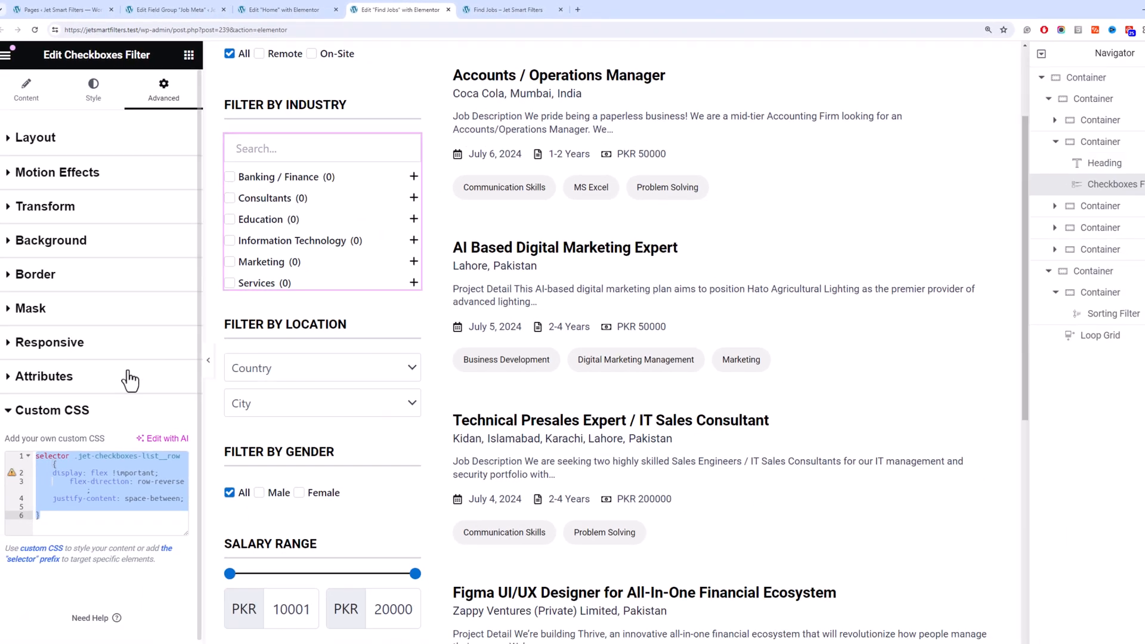
{"action": "left_click", "coordinate": [29, 92]}
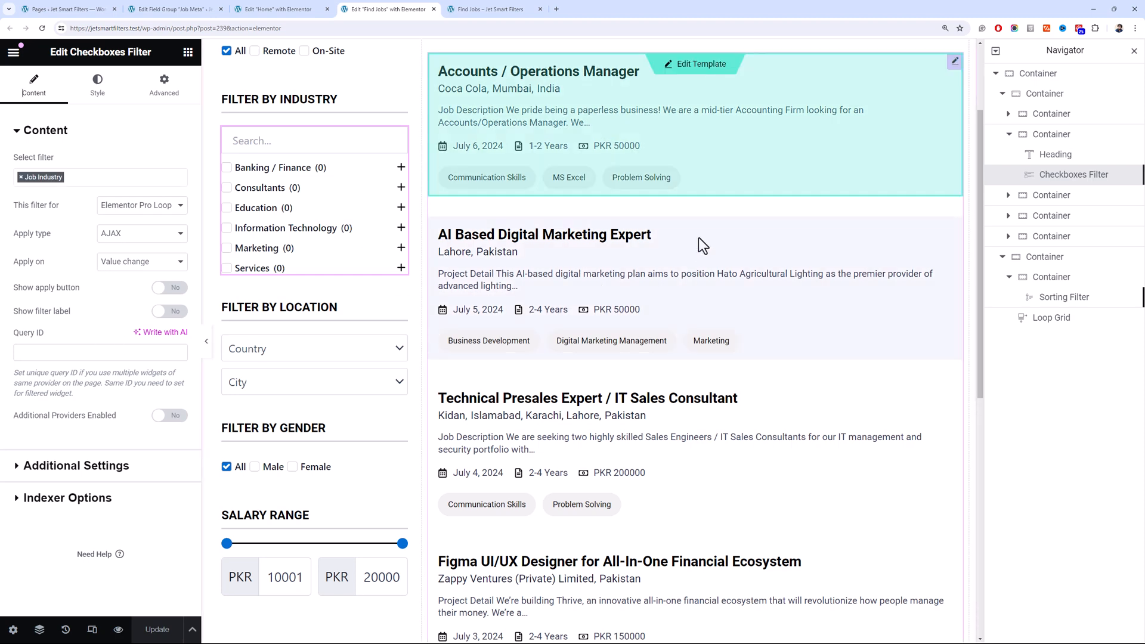
{"action": "left_click", "coordinate": [301, 10]}
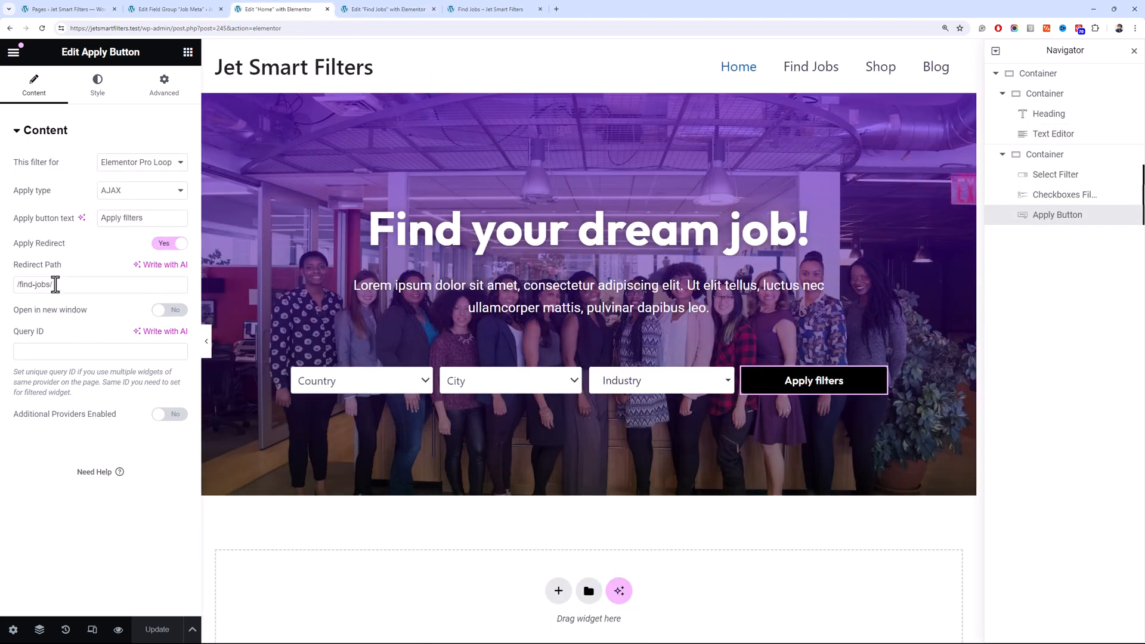
{"action": "left_click", "coordinate": [21, 285]}
{"action": "key", "text": "BackSpace"}
{"action": "left_click", "coordinate": [54, 285]}
{"action": "key", "text": "BackSpace"}
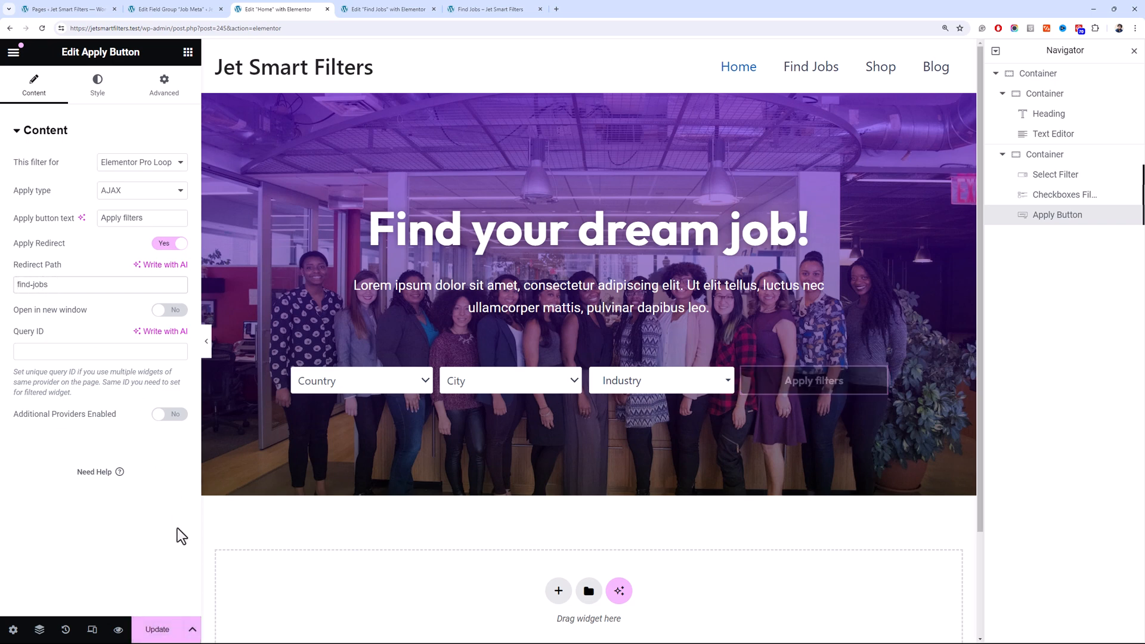
{"action": "left_click", "coordinate": [172, 627]}
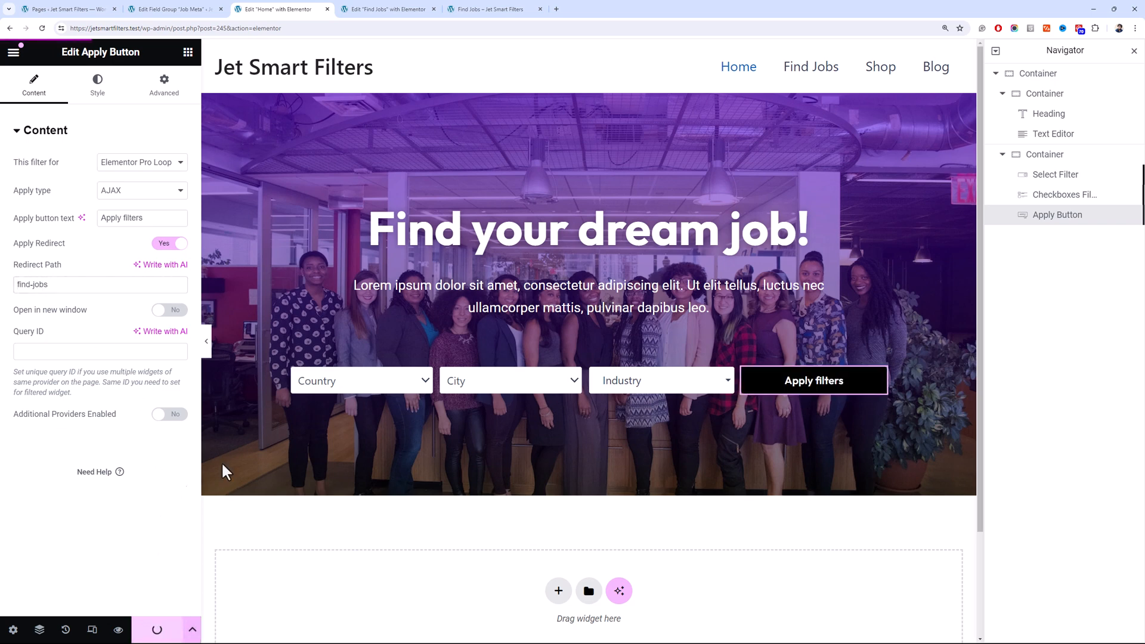
Change the Apply Button's text to "Find Jobs" and update the page
{"action": "triple_click", "coordinate": [164, 212]}
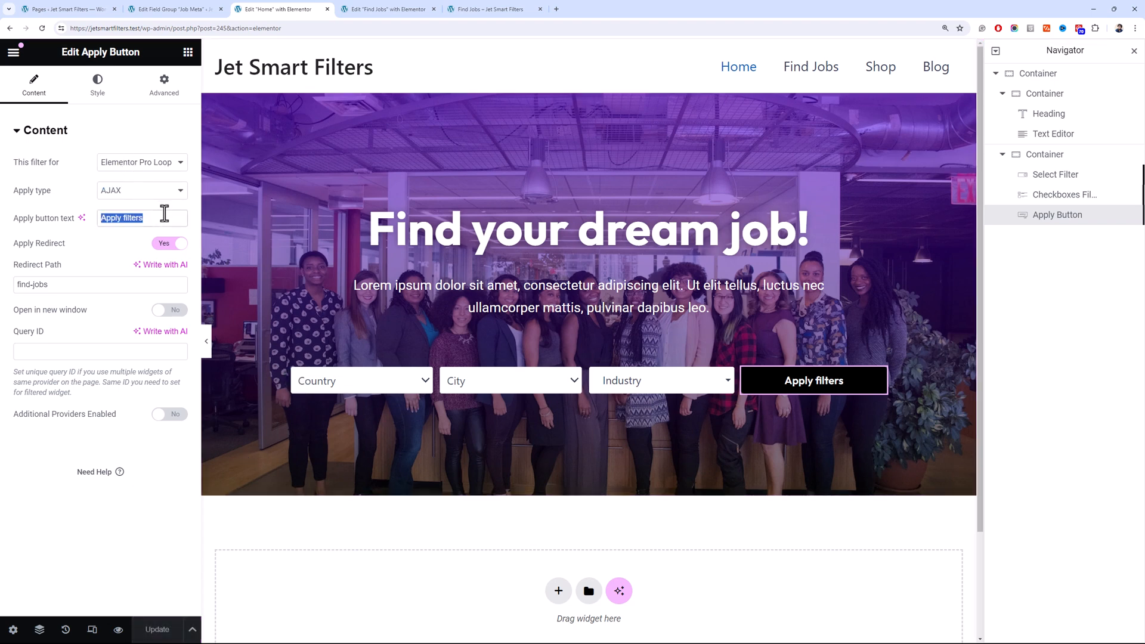
{"action": "type", "text": "Find Jobs"}
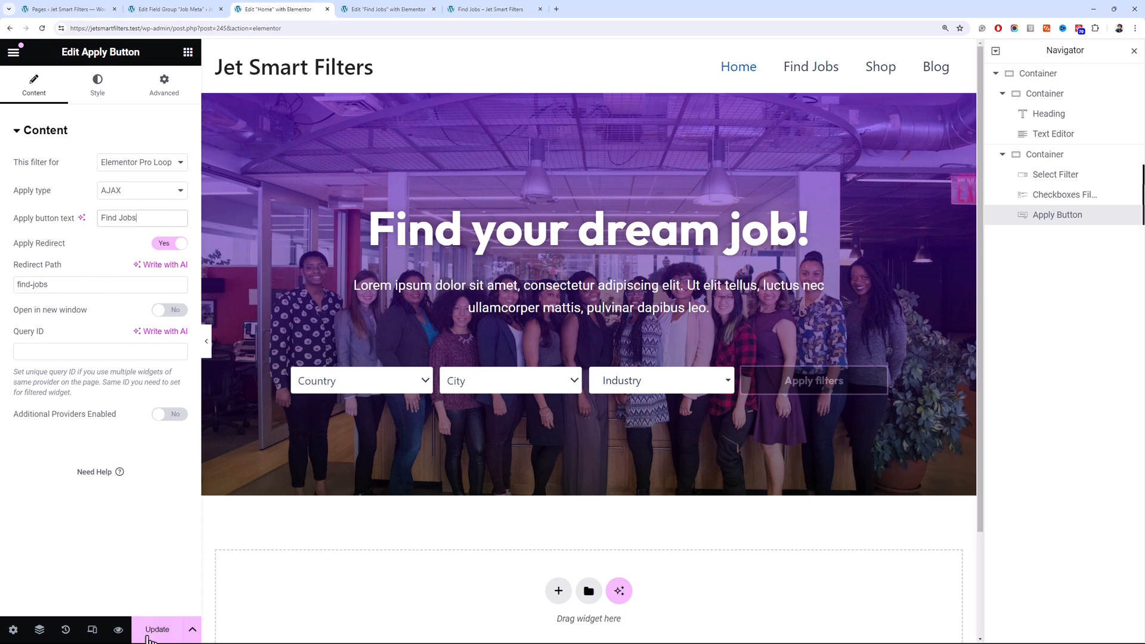
{"action": "left_click", "coordinate": [147, 633]}
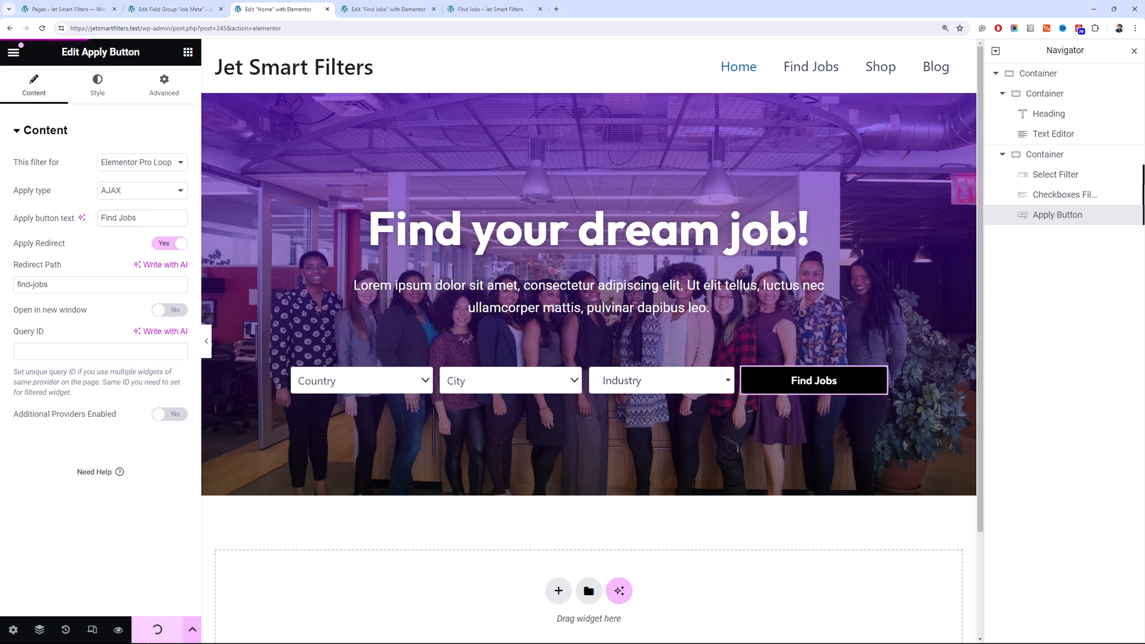
Set the main hero container's minimum height to 100 vh and update the page
{"action": "left_click", "coordinate": [587, 99]}
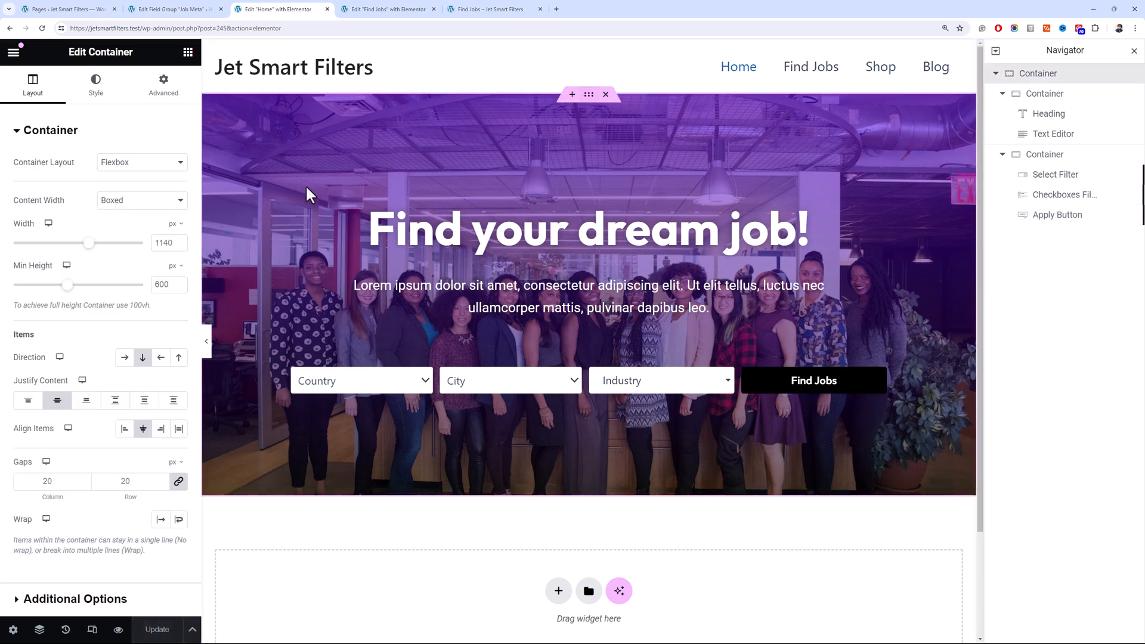
{"action": "left_click", "coordinate": [171, 268]}
{"action": "left_click", "coordinate": [173, 325]}
{"action": "left_click", "coordinate": [162, 284]}
{"action": "type", "text": "100"}
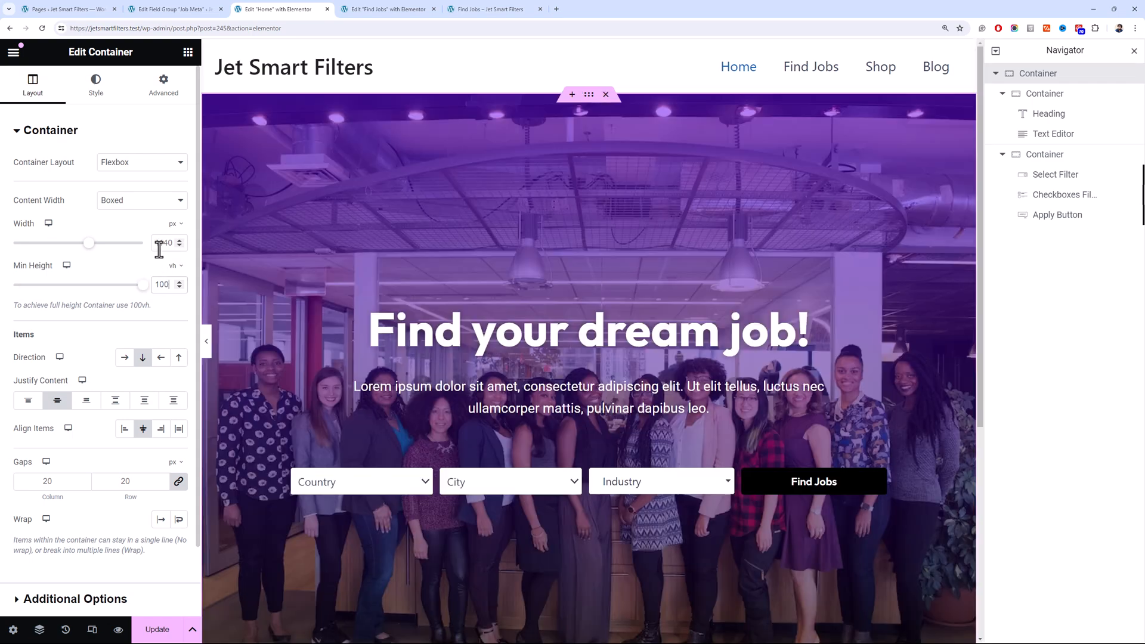
{"action": "left_click", "coordinate": [157, 629]}
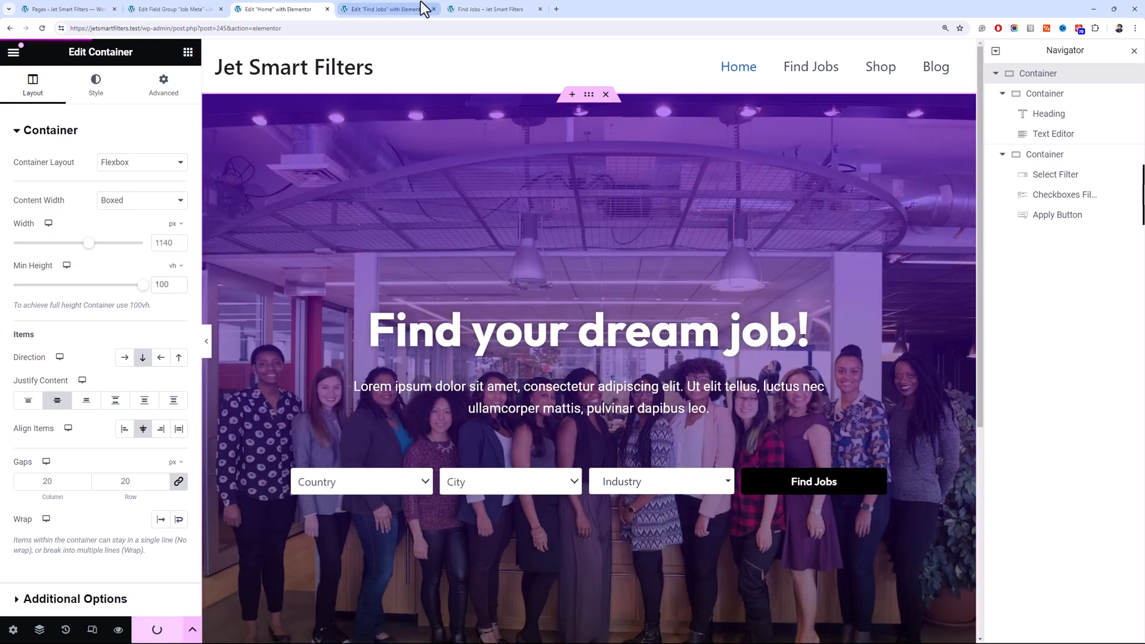
Open the live Home page and check how the hero section's height fits the screen
{"action": "left_click", "coordinate": [504, 9]}
{"action": "left_click", "coordinate": [747, 84]}
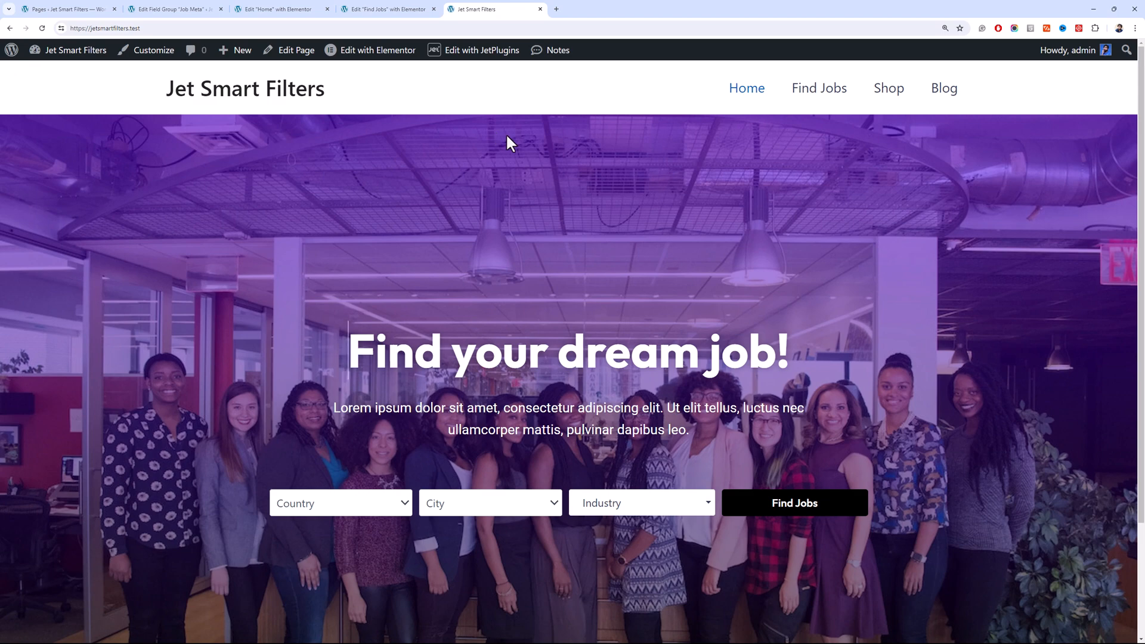
{"action": "scroll", "coordinate": [506, 136], "scroll_direction": "down", "scroll_amount": 2}
{"action": "scroll", "coordinate": [506, 136], "scroll_direction": "up", "scroll_amount": 2}
{"action": "scroll", "coordinate": [507, 136], "scroll_direction": "down", "scroll_amount": 2}
{"action": "scroll", "coordinate": [507, 136], "scroll_direction": "up", "scroll_amount": 2}
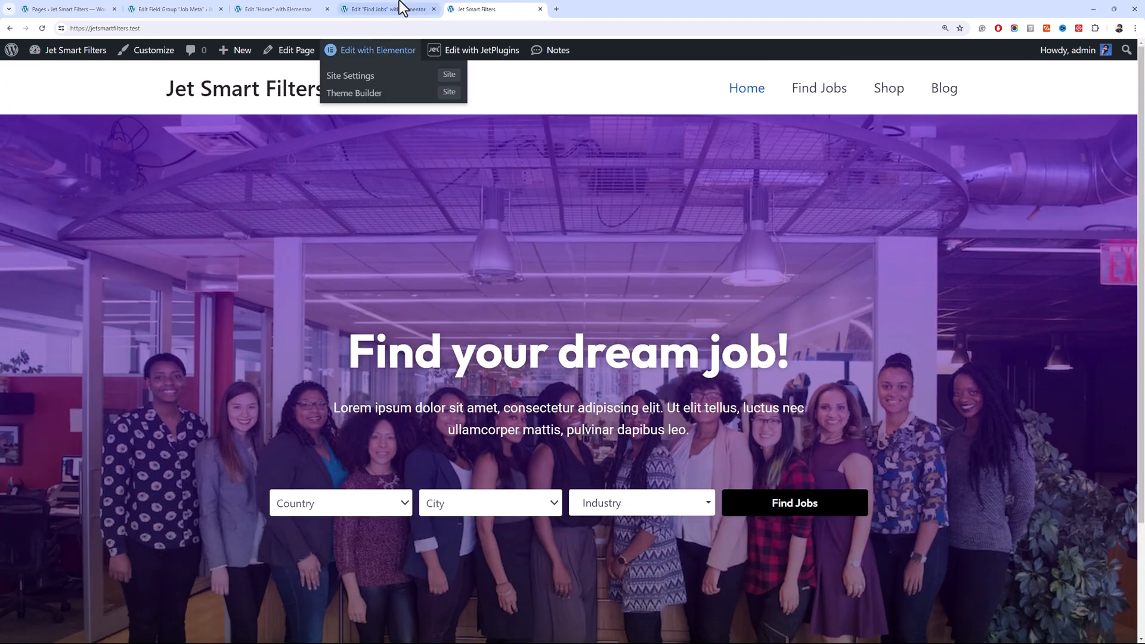
Set the hero container's minimum height to 90 vh, update the page and check the reloaded live Home page
{"action": "left_click", "coordinate": [319, 8]}
{"action": "double_click", "coordinate": [158, 285]}
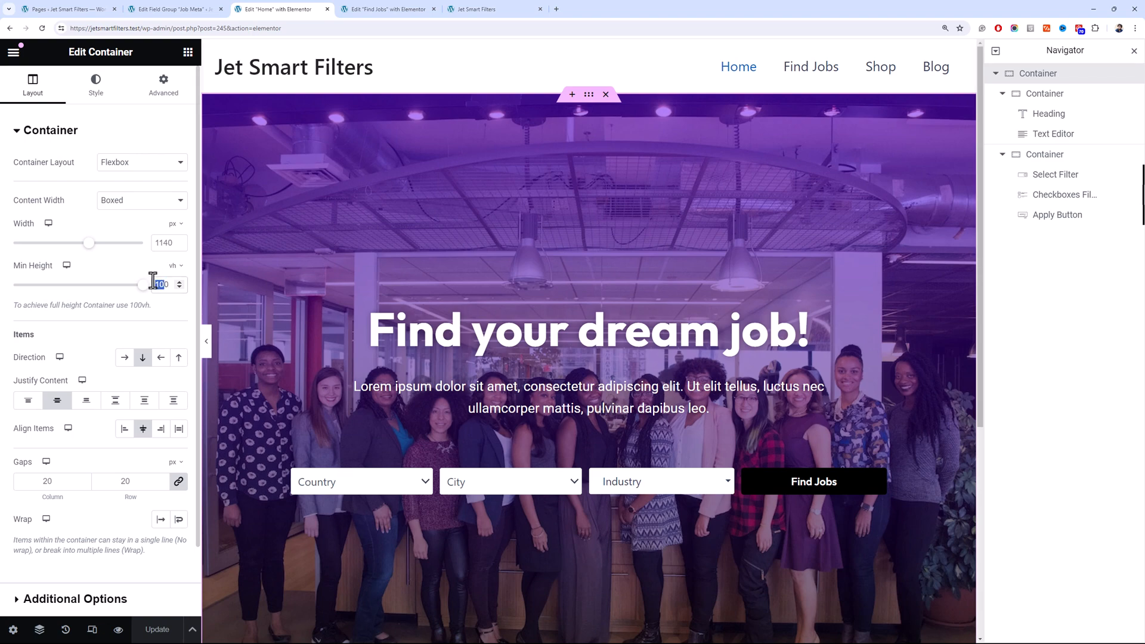
{"action": "type", "text": "90"}
{"action": "left_click", "coordinate": [149, 630]}
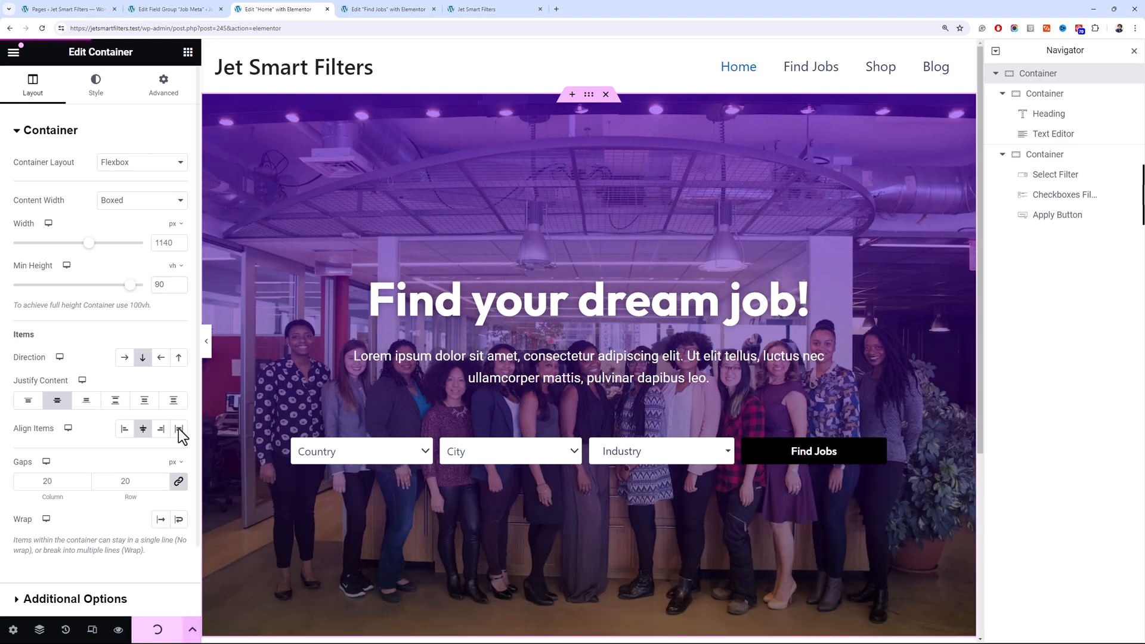
{"action": "left_click", "coordinate": [490, 9]}
{"action": "left_click", "coordinate": [496, 28]}
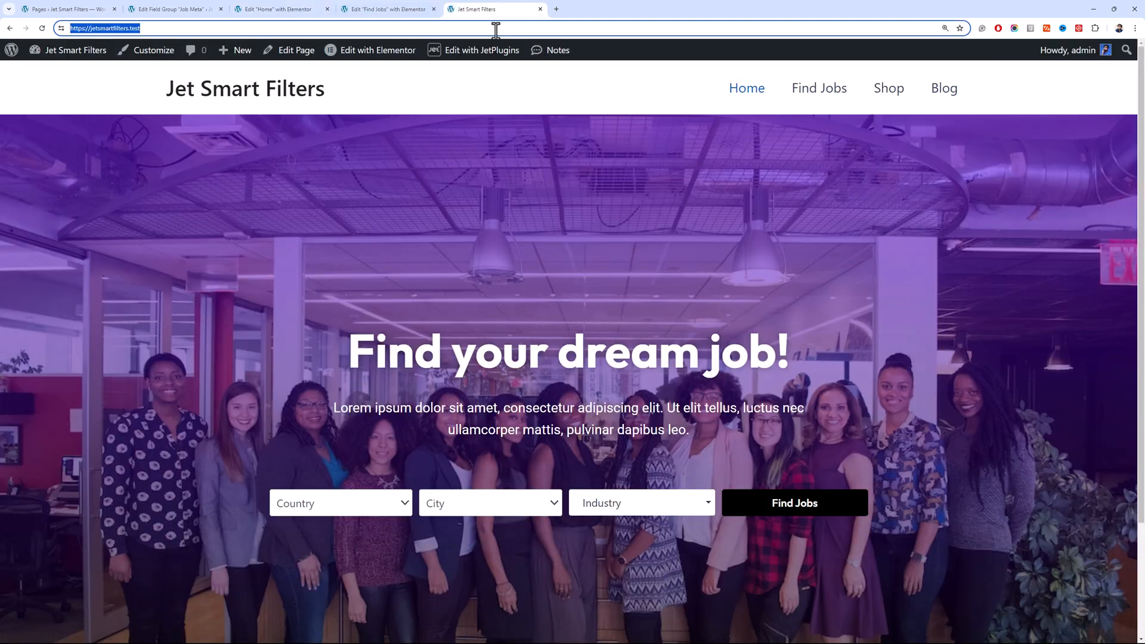
{"action": "key", "text": "Return"}
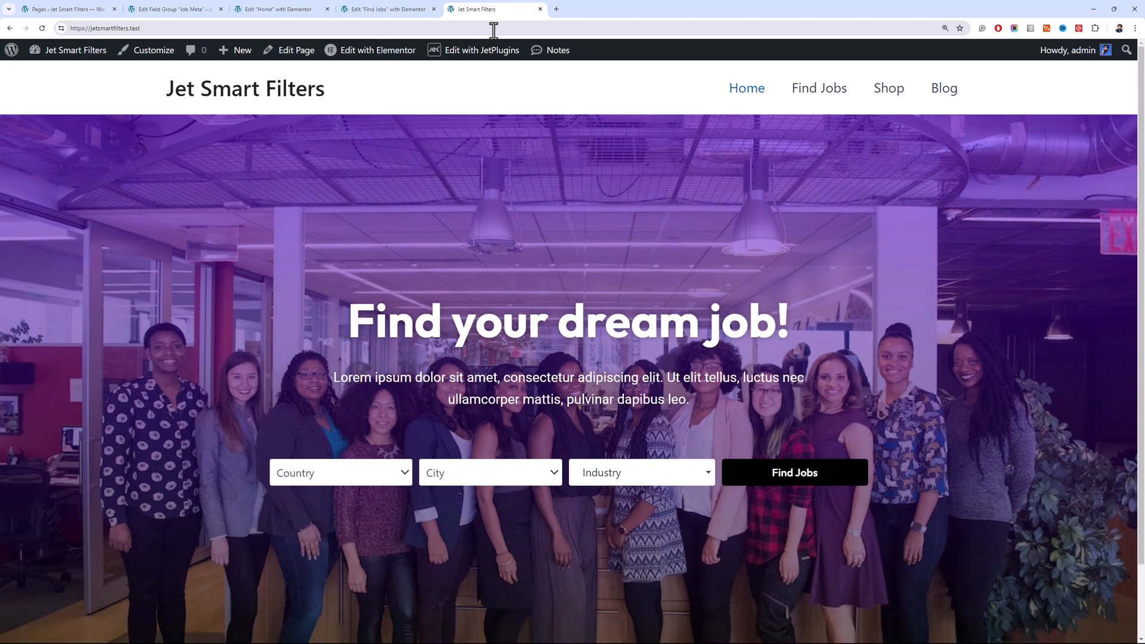
{"action": "scroll", "coordinate": [506, 141], "scroll_direction": "down", "scroll_amount": 1}
{"action": "scroll", "coordinate": [506, 141], "scroll_direction": "up", "scroll_amount": 1}
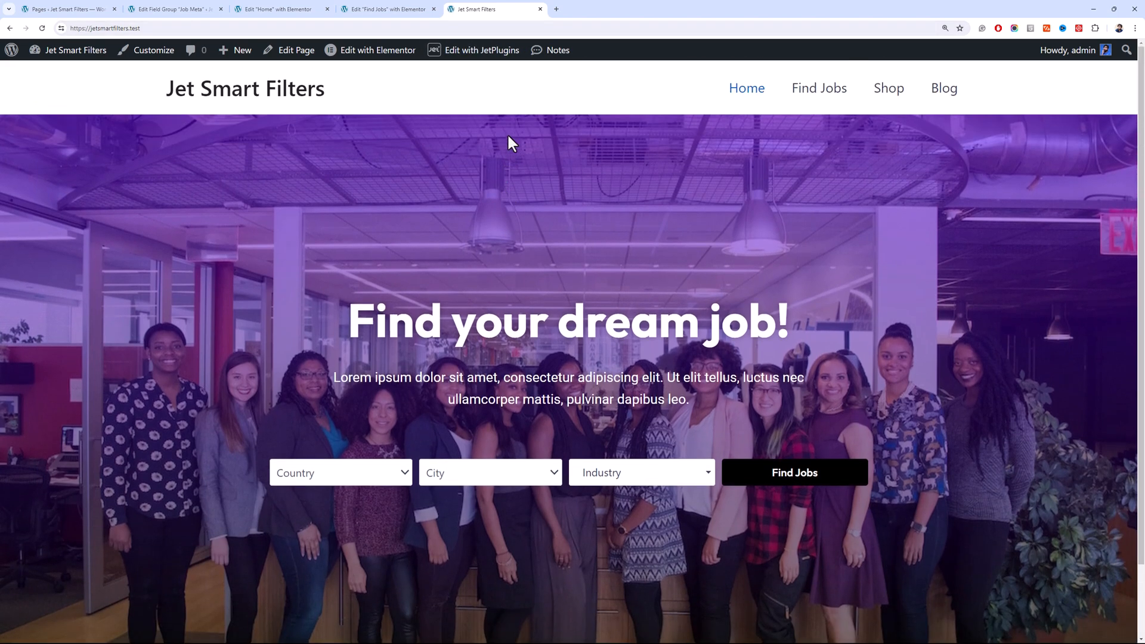
{"action": "scroll", "coordinate": [510, 142], "scroll_direction": "down", "scroll_amount": 1}
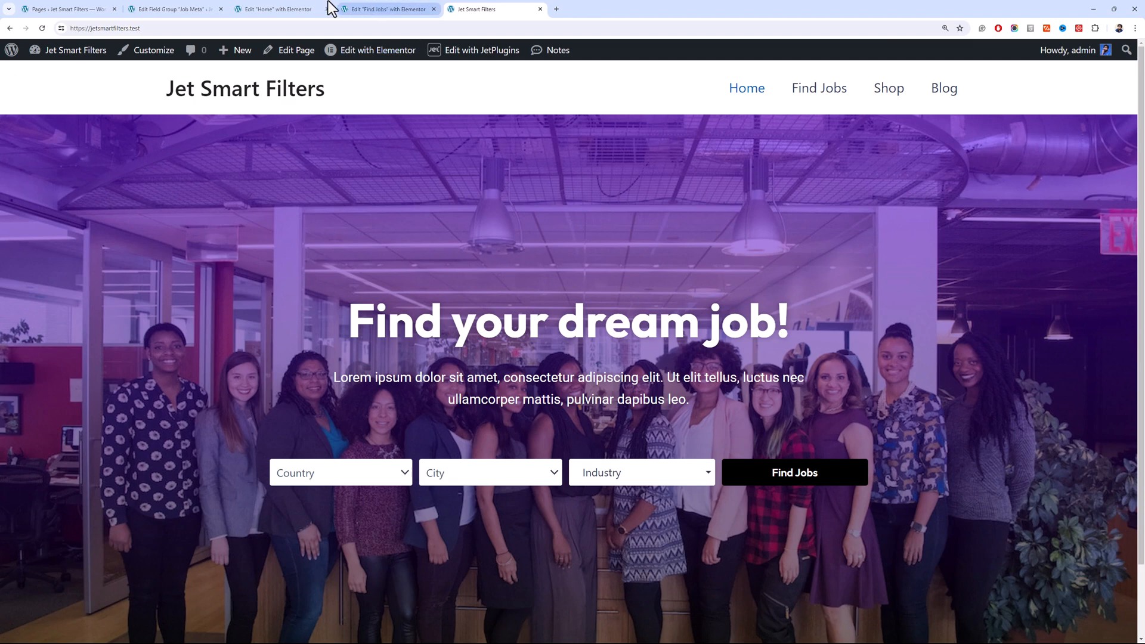
Set the hero container's minimum height to 85 vh, update the page and reload the live Home page
{"action": "left_click", "coordinate": [307, 9]}
{"action": "left_click_drag", "start_coordinate": [159, 286], "coordinate": [158, 286]}
{"action": "double_click", "coordinate": [159, 285]}
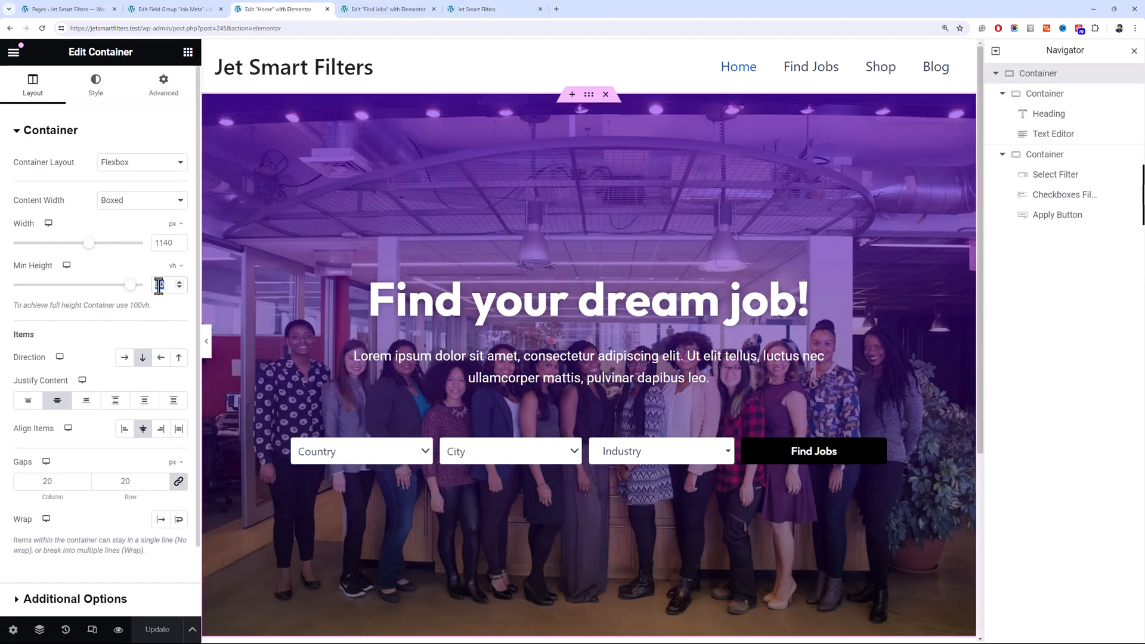
{"action": "type", "text": "85"}
{"action": "left_click", "coordinate": [167, 631]}
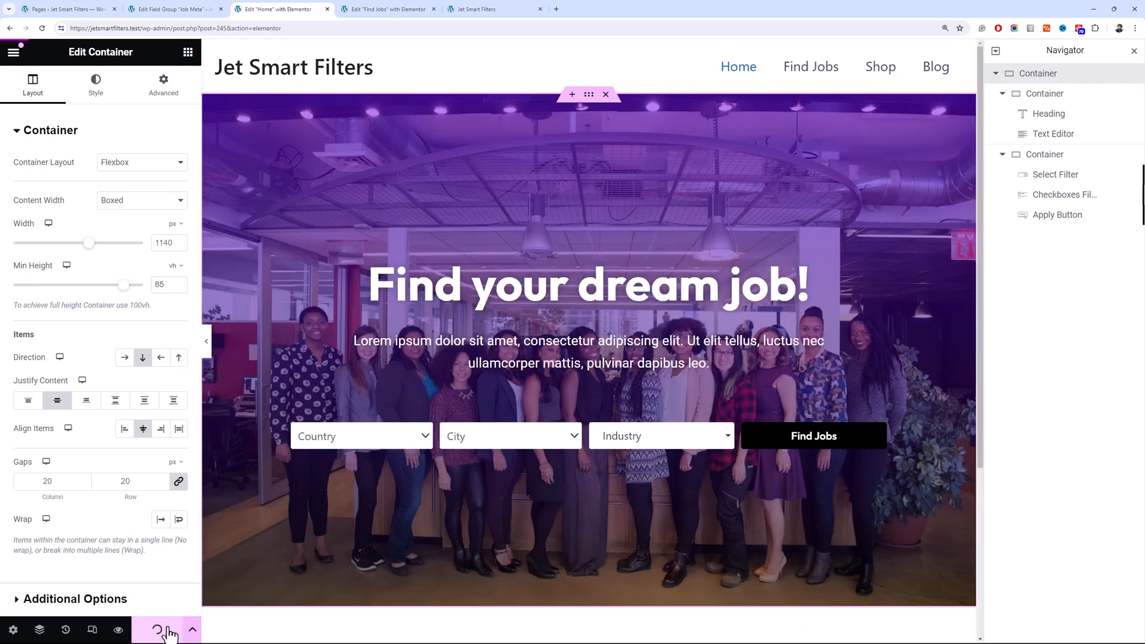
{"action": "left_click", "coordinate": [531, 8]}
{"action": "left_click", "coordinate": [536, 28]}
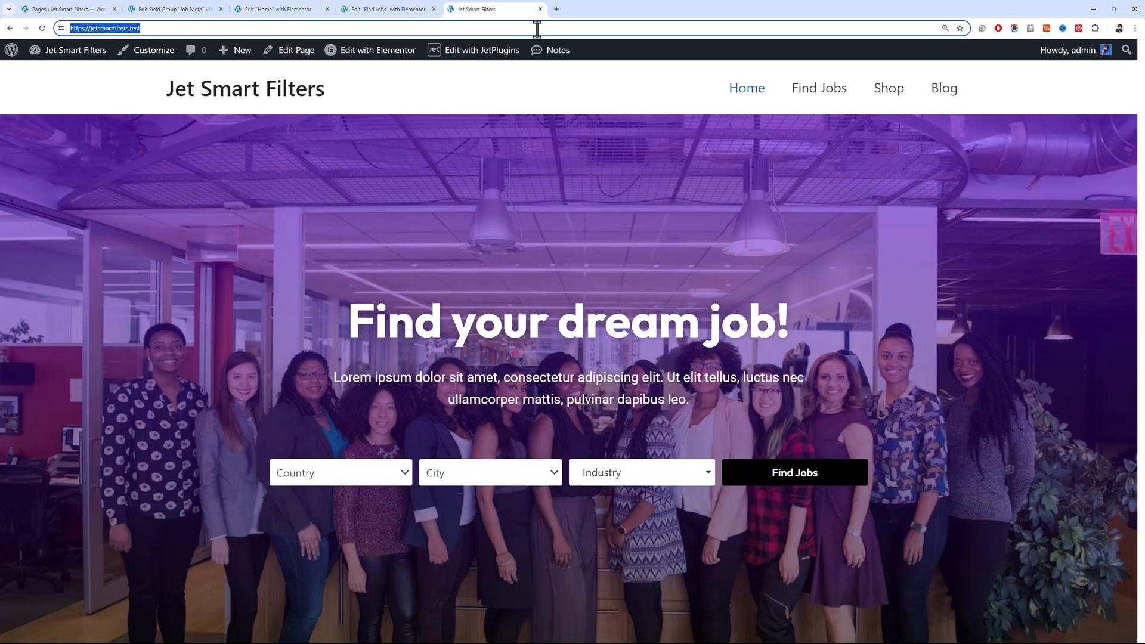
{"action": "key", "text": "Return"}
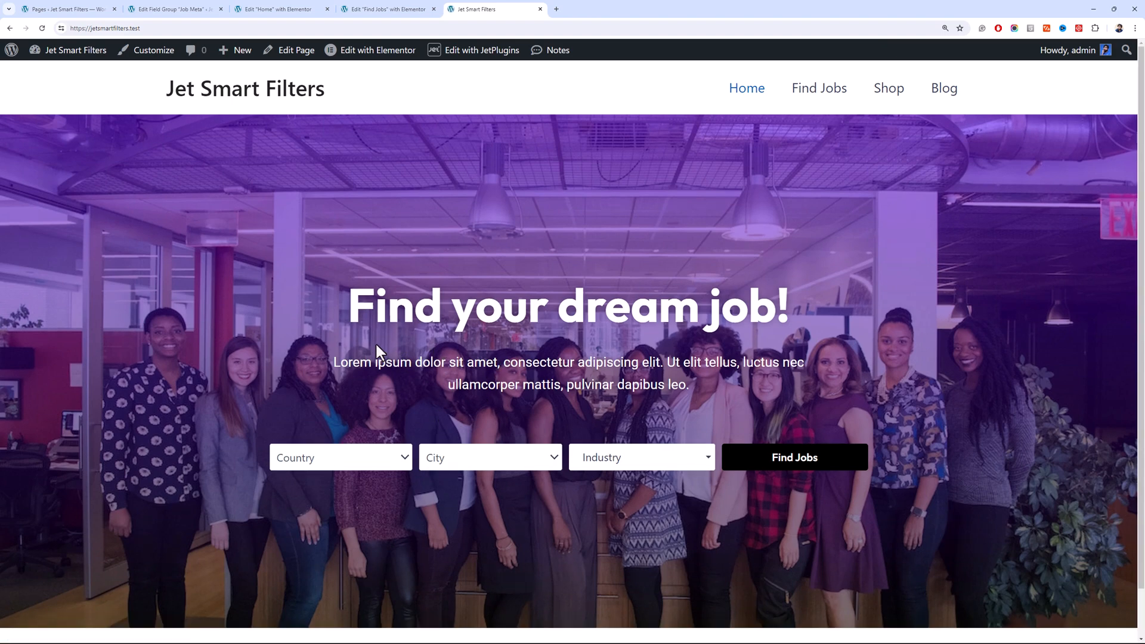
Choose Pakistan, Lahore and the Banking / Finance, Consultants and Information Technology industries in the live hero's search fields
{"action": "left_click", "coordinate": [359, 450]}
{"action": "left_click", "coordinate": [369, 508]}
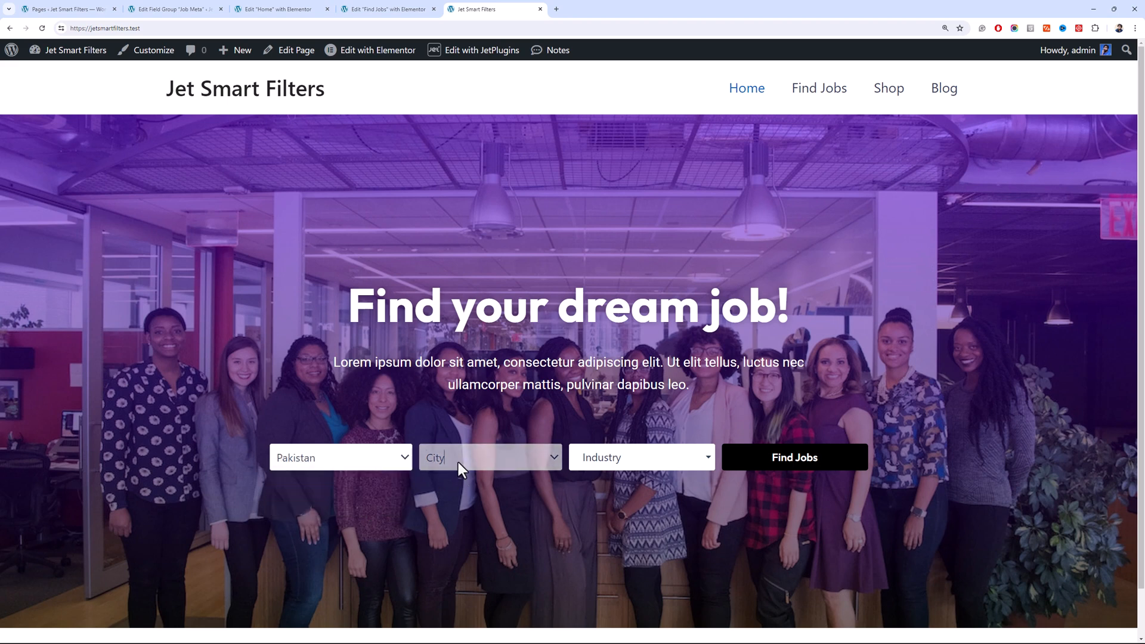
{"action": "left_click", "coordinate": [461, 463]}
{"action": "left_click", "coordinate": [489, 519]}
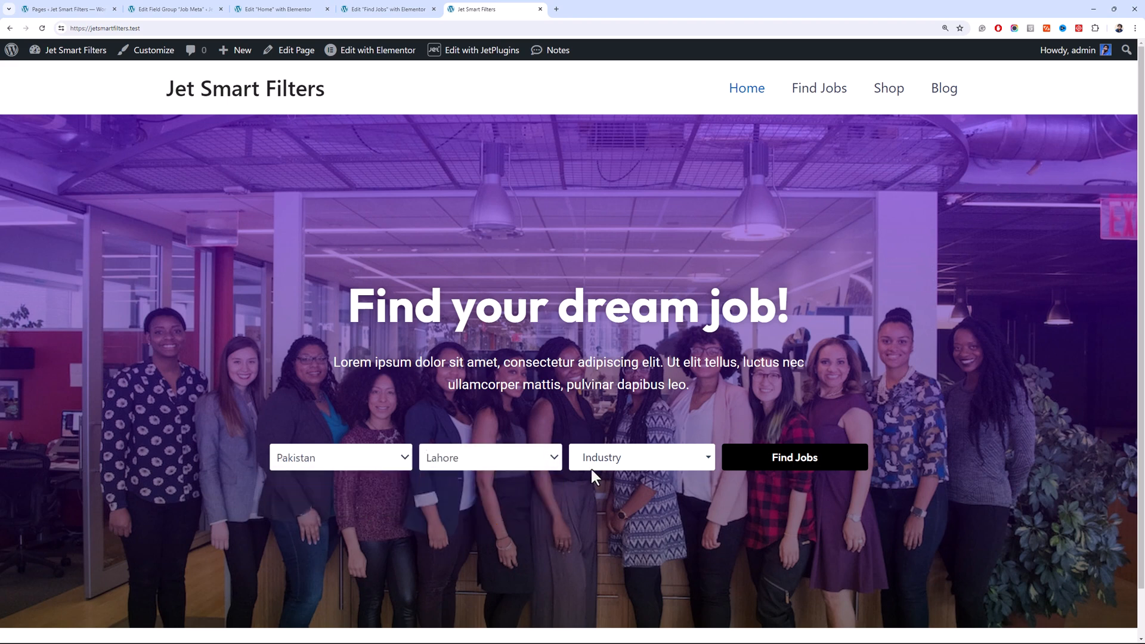
{"action": "left_click", "coordinate": [591, 467]}
{"action": "left_click", "coordinate": [584, 507]}
{"action": "left_click", "coordinate": [583, 483]}
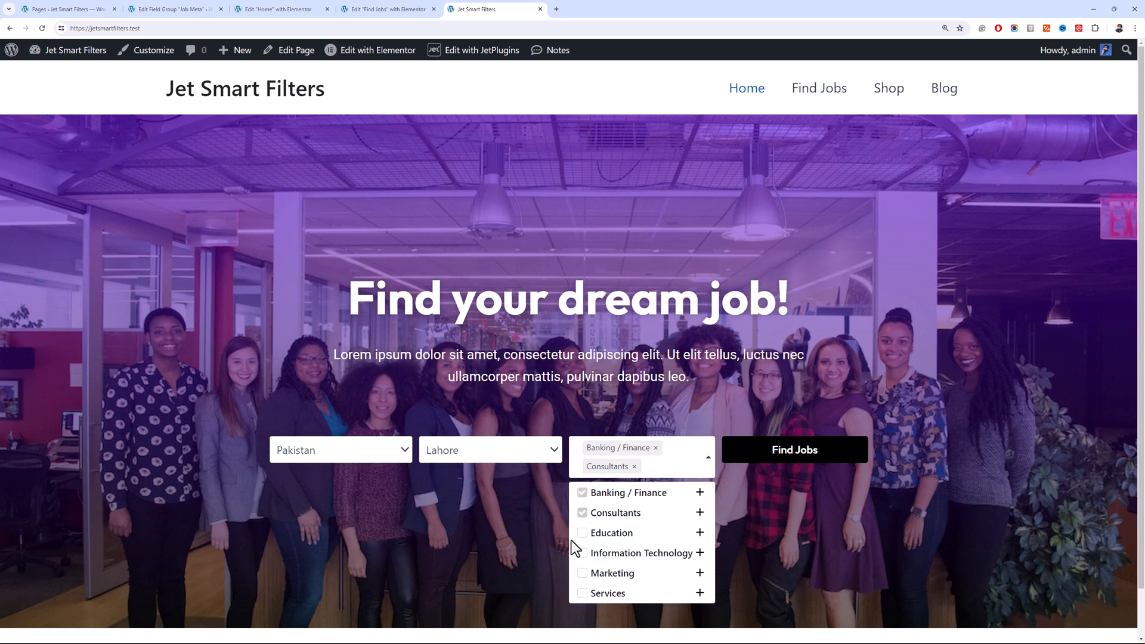
{"action": "left_click", "coordinate": [584, 550]}
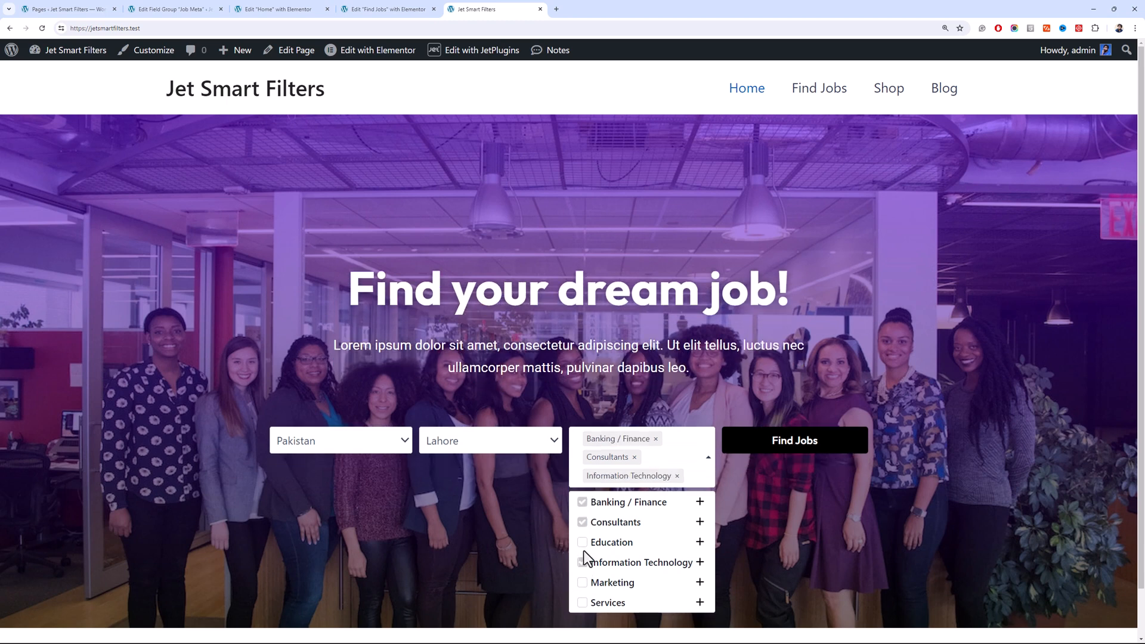
Run the job search, review the filtered Find Jobs page and its filters, and return to the Home page
{"action": "left_click", "coordinate": [744, 445]}
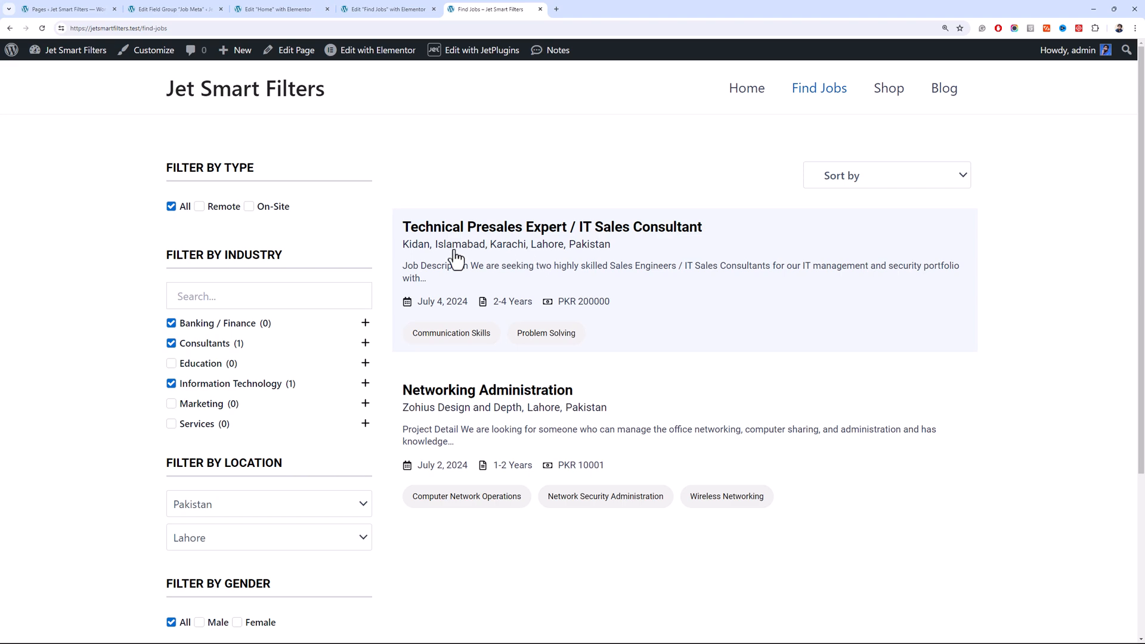
{"action": "scroll", "coordinate": [198, 234], "scroll_direction": "down", "scroll_amount": 3}
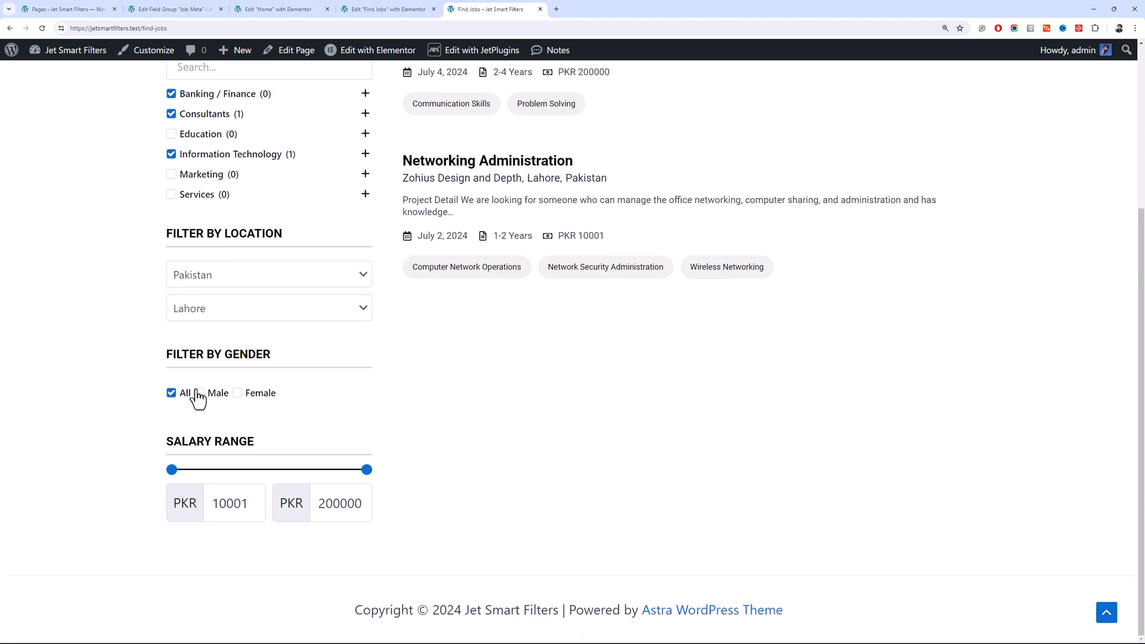
{"action": "scroll", "coordinate": [197, 398], "scroll_direction": "up", "scroll_amount": 3}
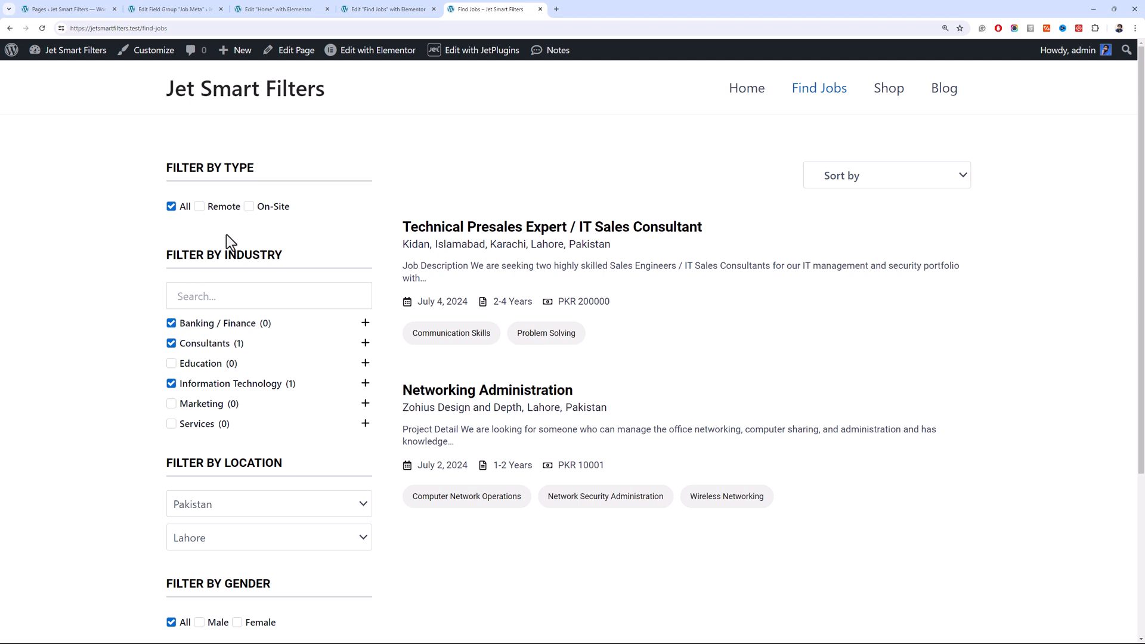
{"action": "left_click", "coordinate": [285, 100]}
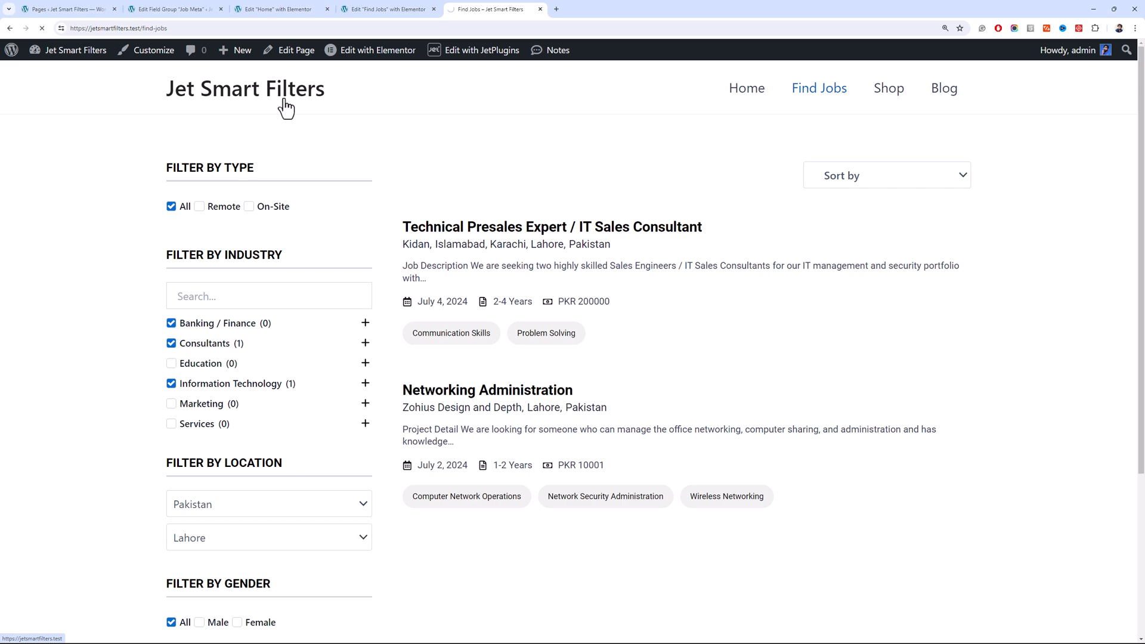